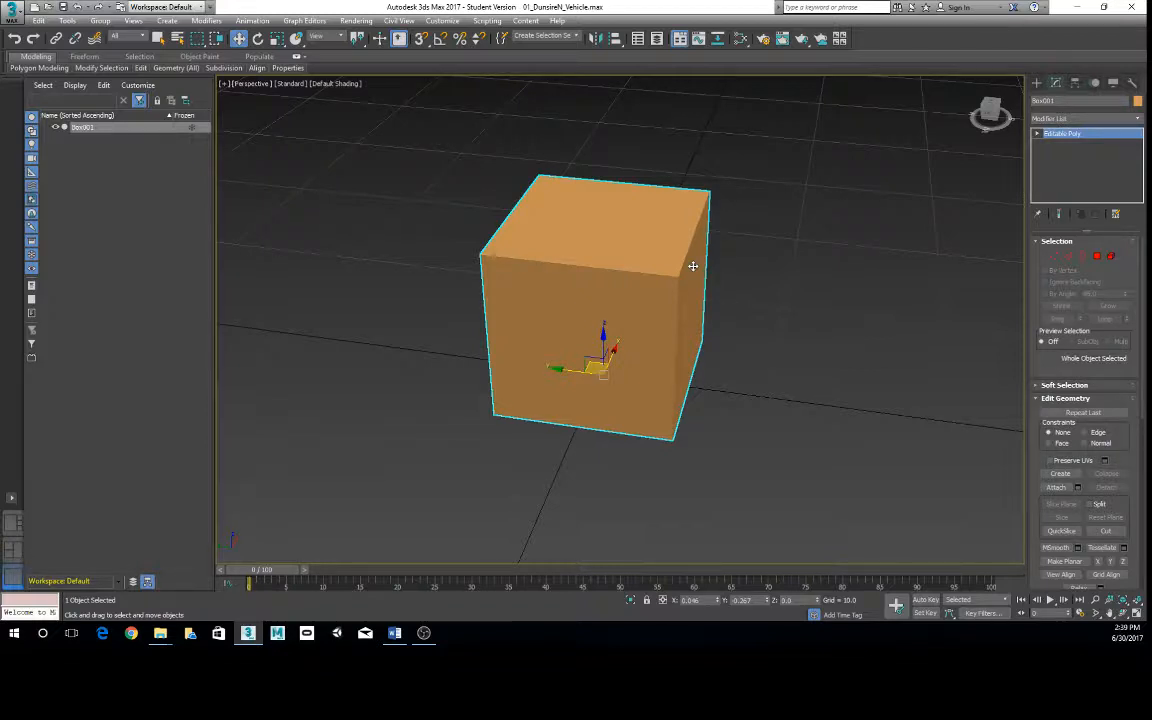
- Turn on the xView Overlapping Vertices check in the Perspective viewport for the selected box
middle_click_drag(573, 260, 470, 185, "alt")
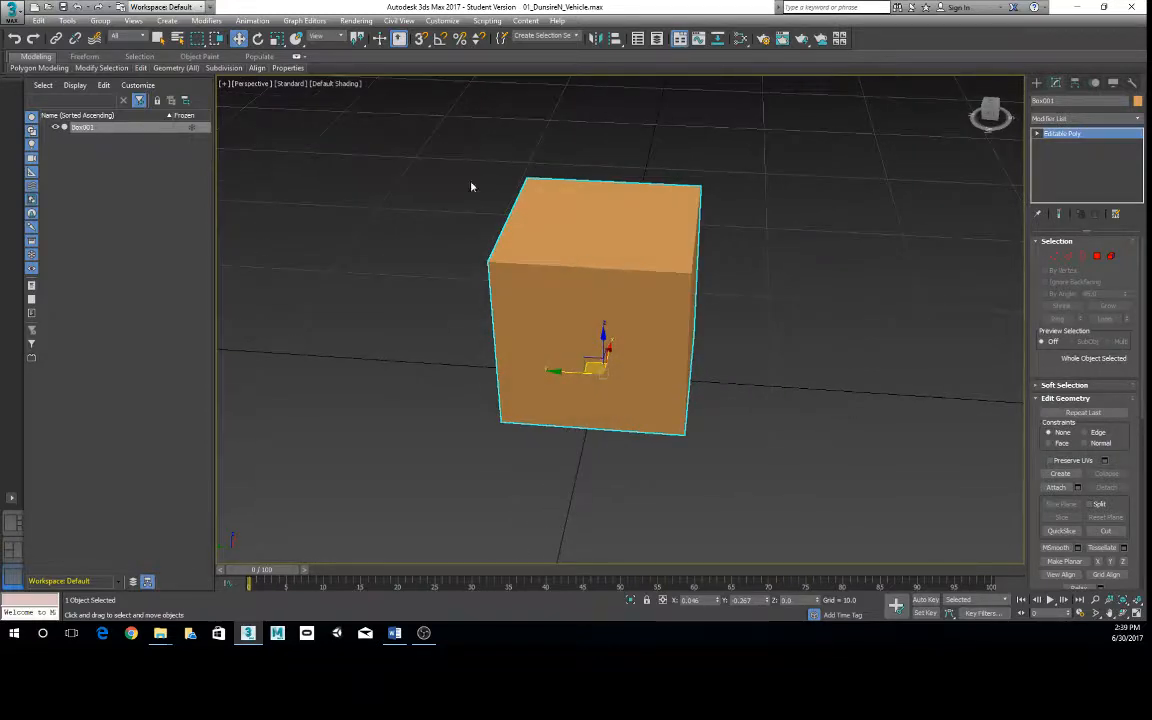
middle_click_drag(641, 325, 632, 311, "alt")
scroll(631, 312, "down", 4)
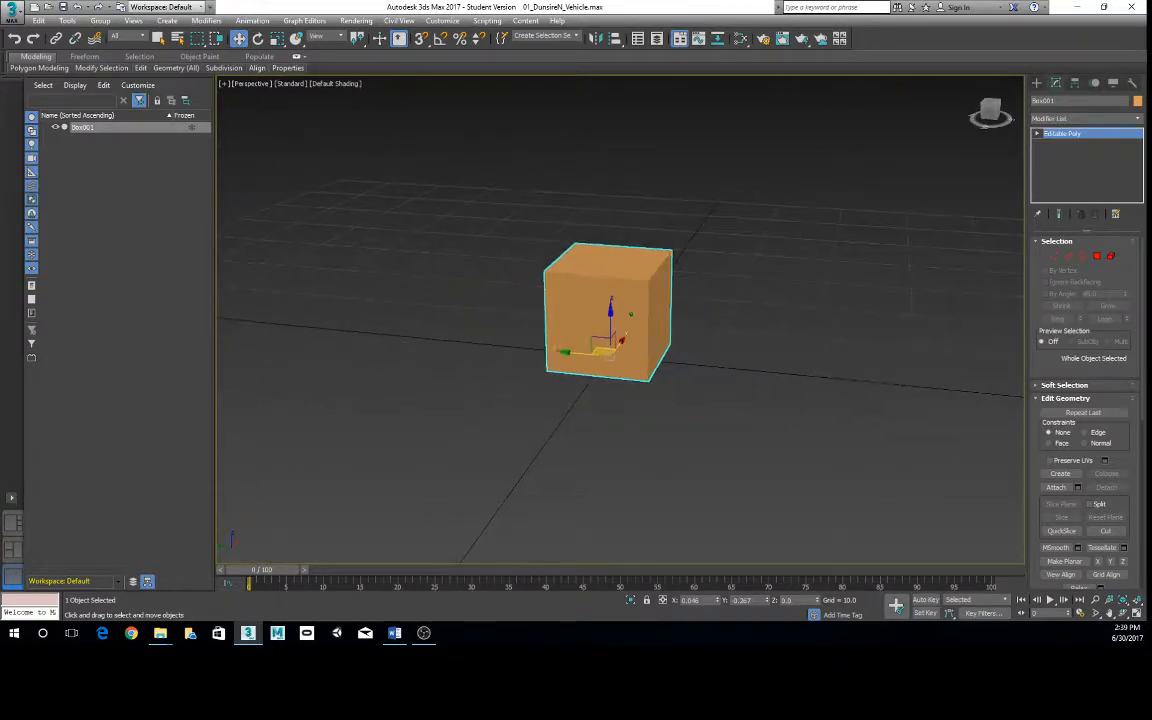
scroll(618, 308, "up", 2)
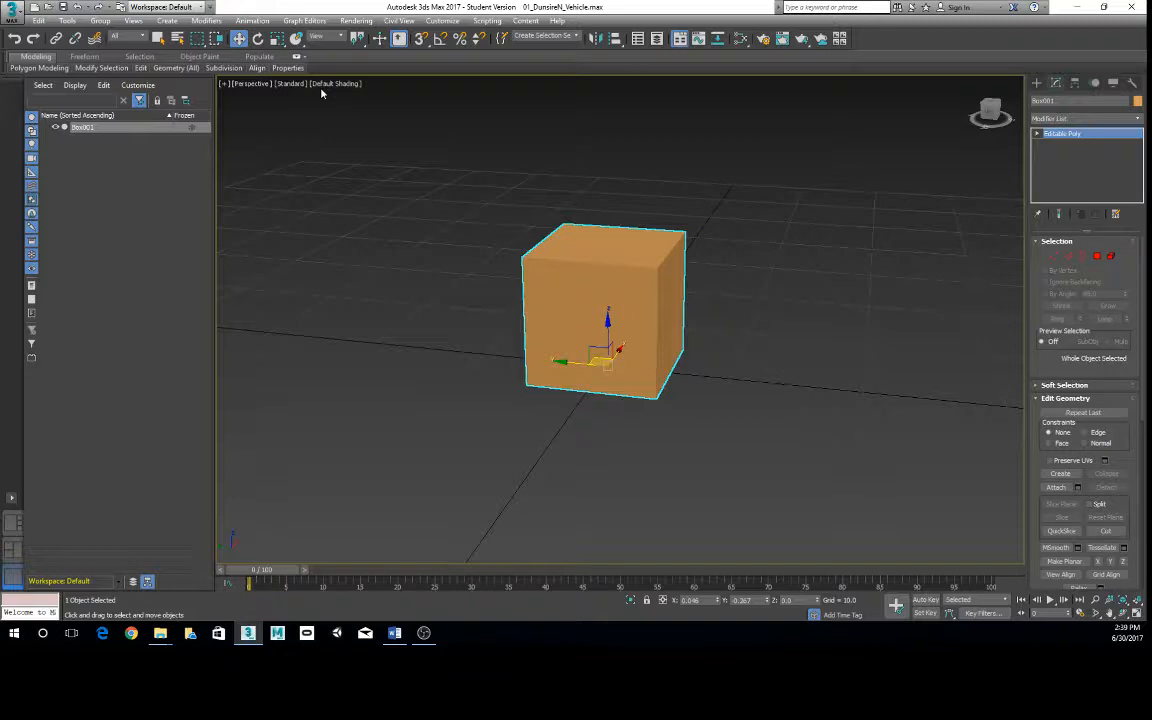
left_click(225, 84)
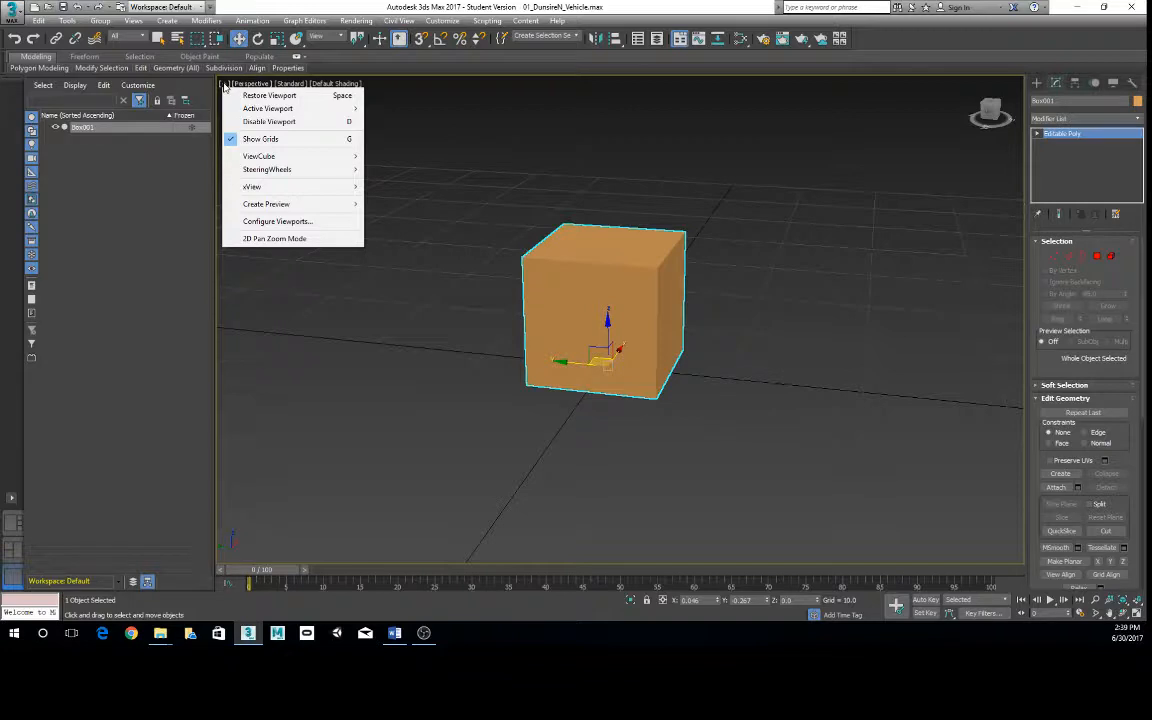
mouse_move(262, 190)
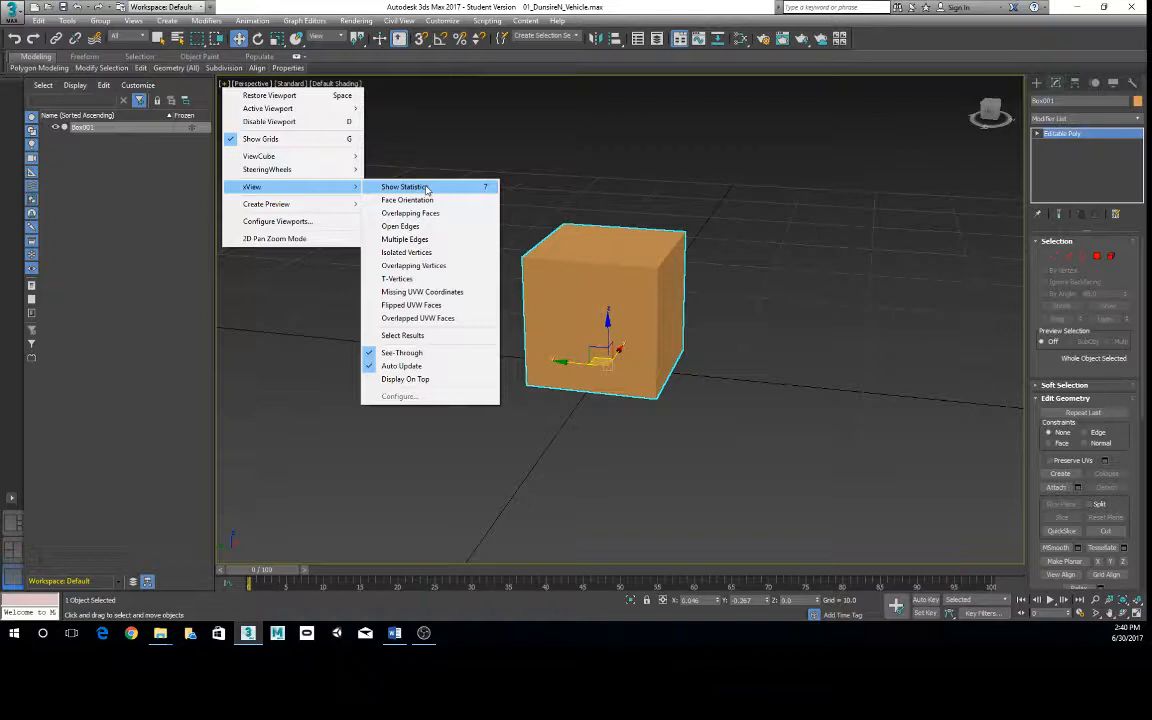
left_click(446, 268)
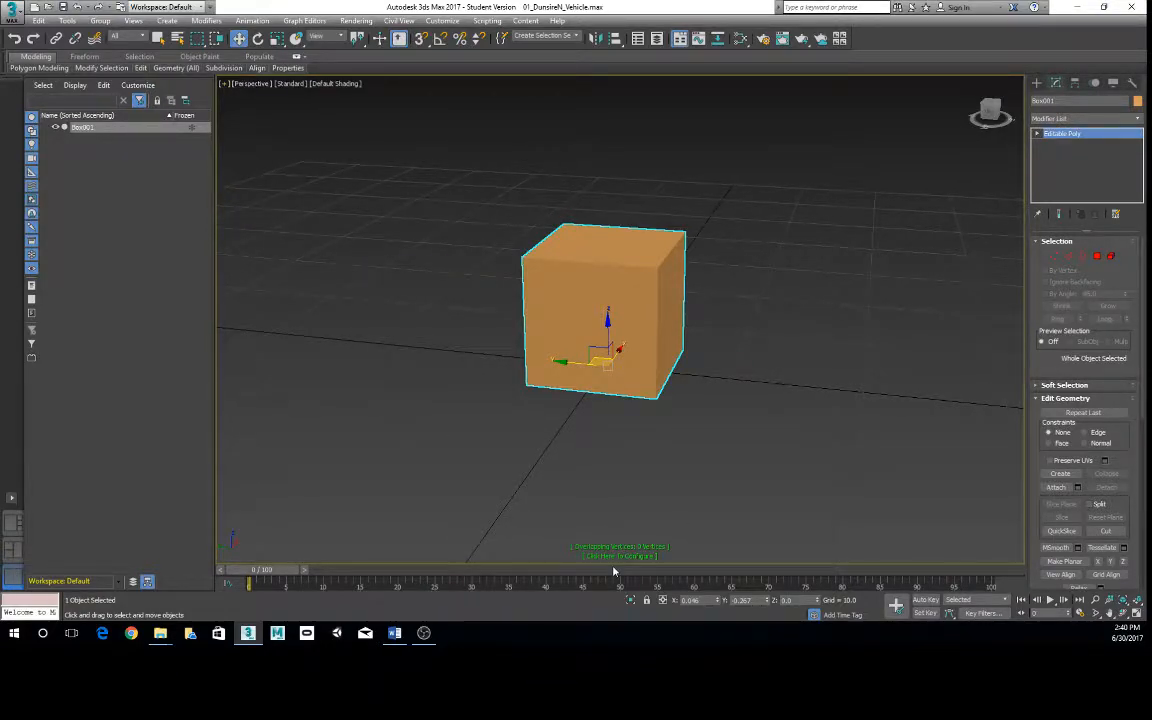
middle_click_drag(614, 571, 657, 505, "alt")
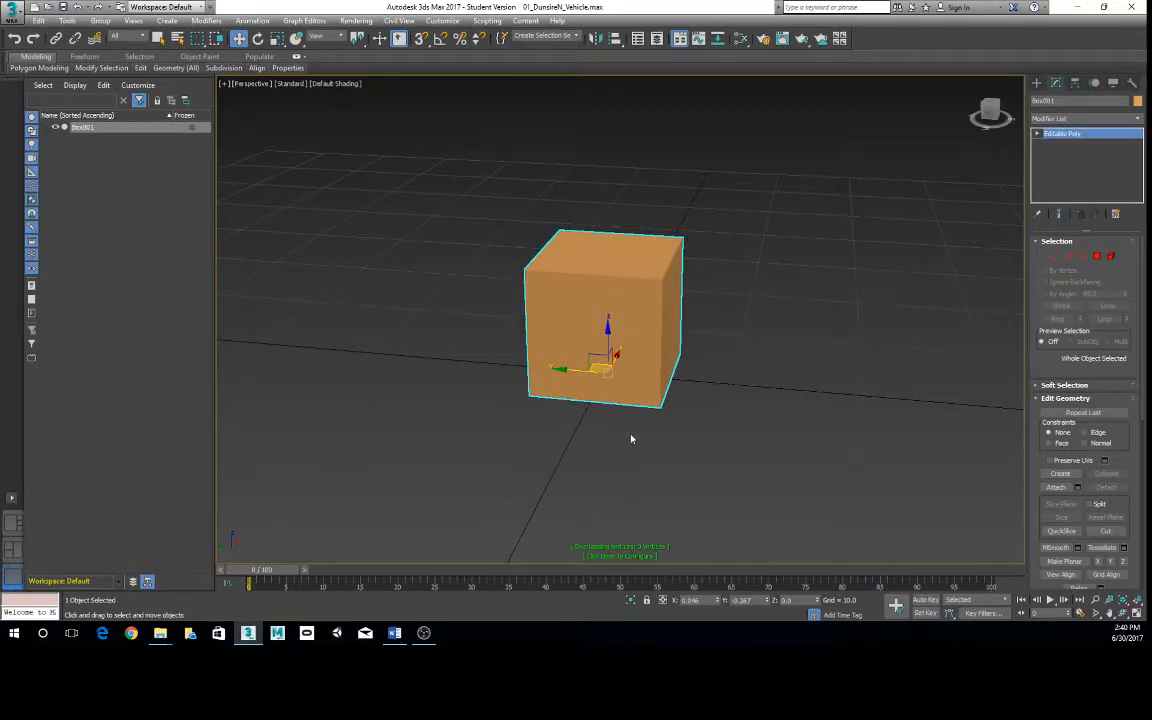
scroll(632, 505, "up", 3)
scroll(630, 484, "down", 1)
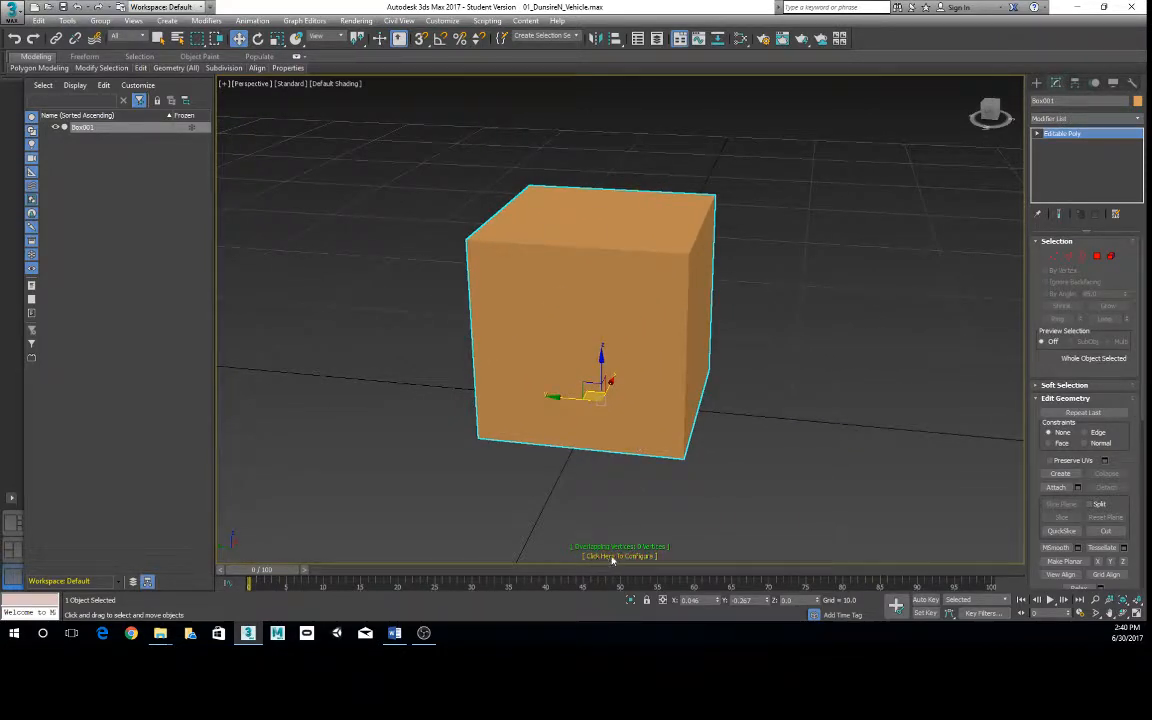
left_click(613, 556)
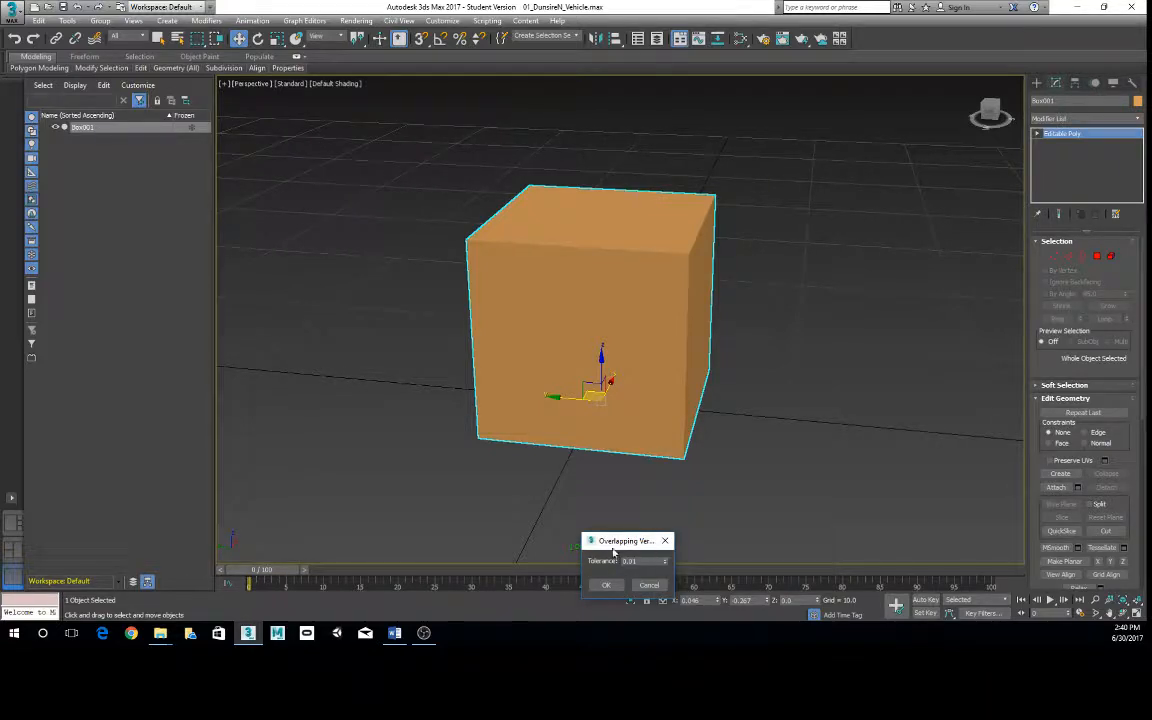
left_click_drag(613, 547, 775, 373)
left_click(831, 366)
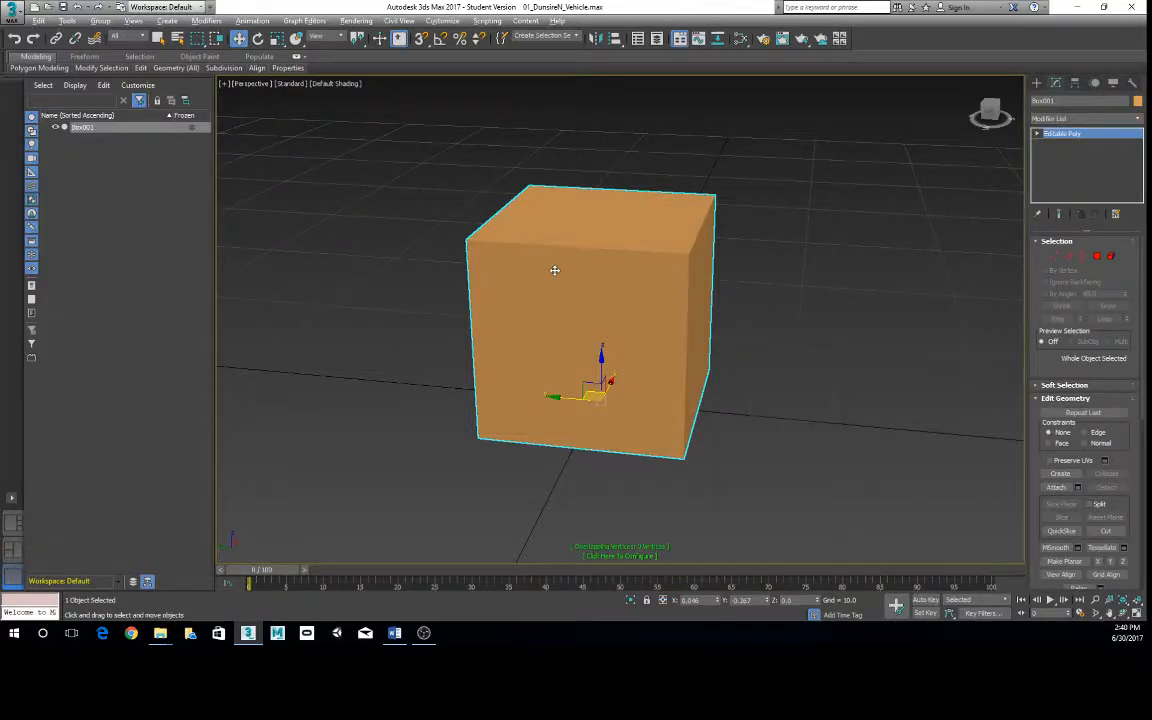
- Set the Overlapping Vertices check's tolerance to 0.001
middle_click_drag(554, 270, 484, 250, "alt")
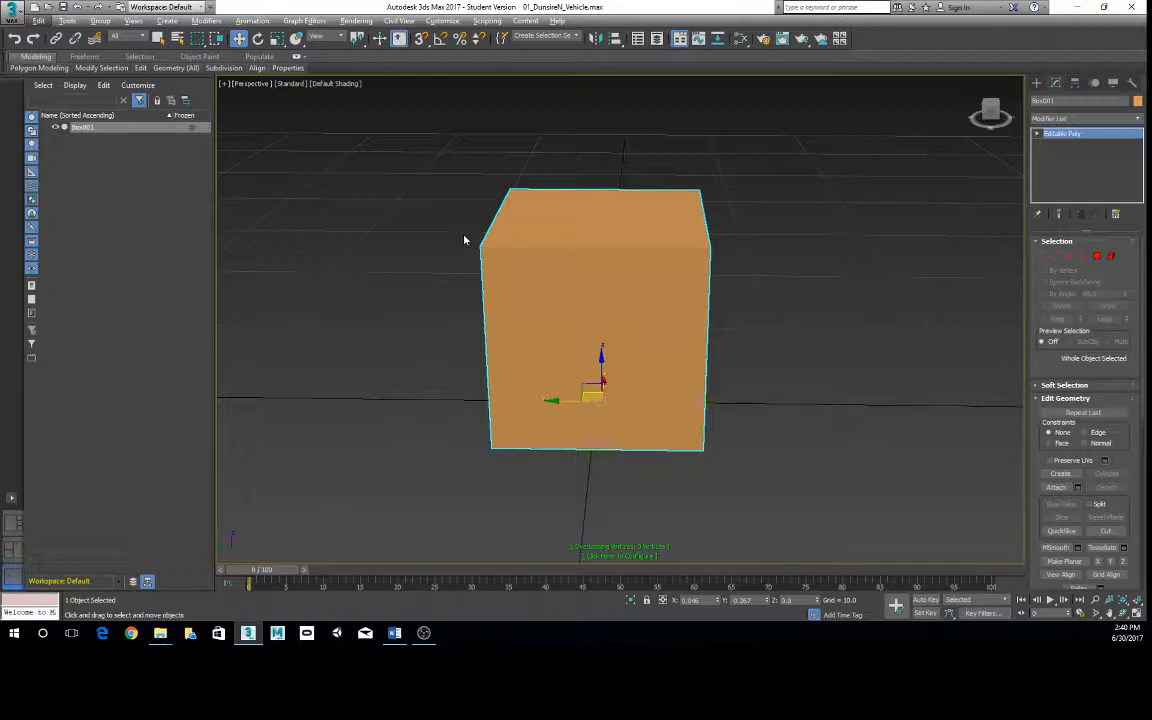
middle_click_drag(521, 247, 638, 310, "alt")
scroll(655, 300, "up", 1)
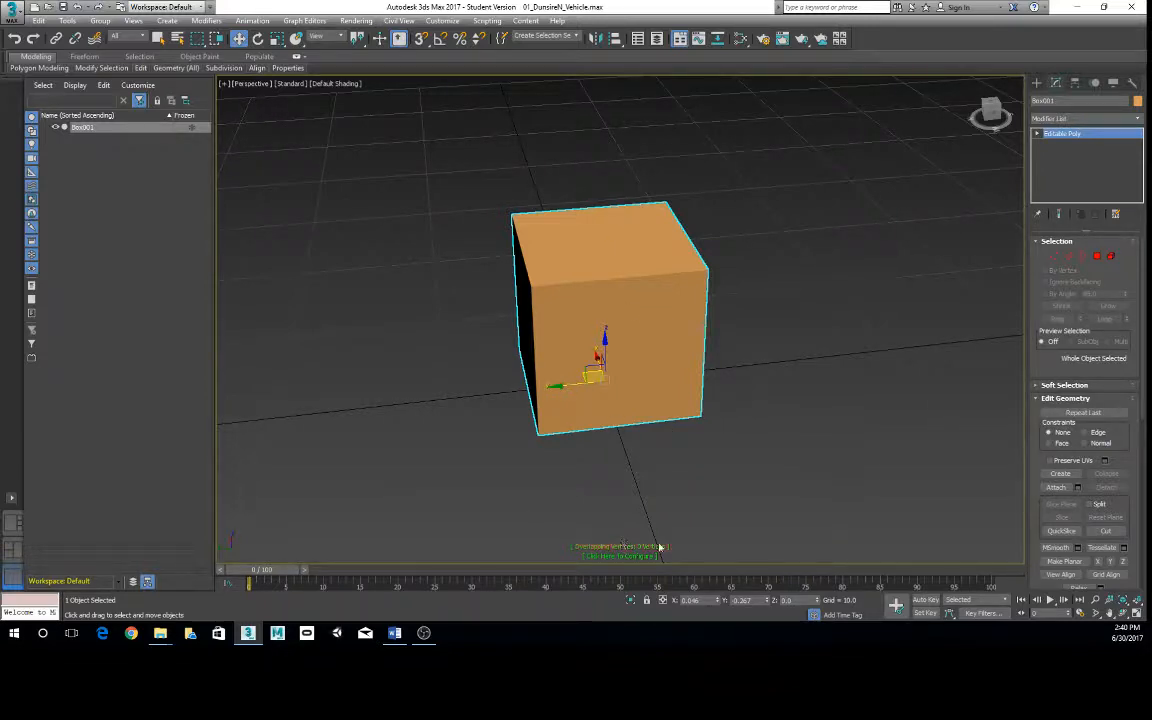
left_click(606, 558)
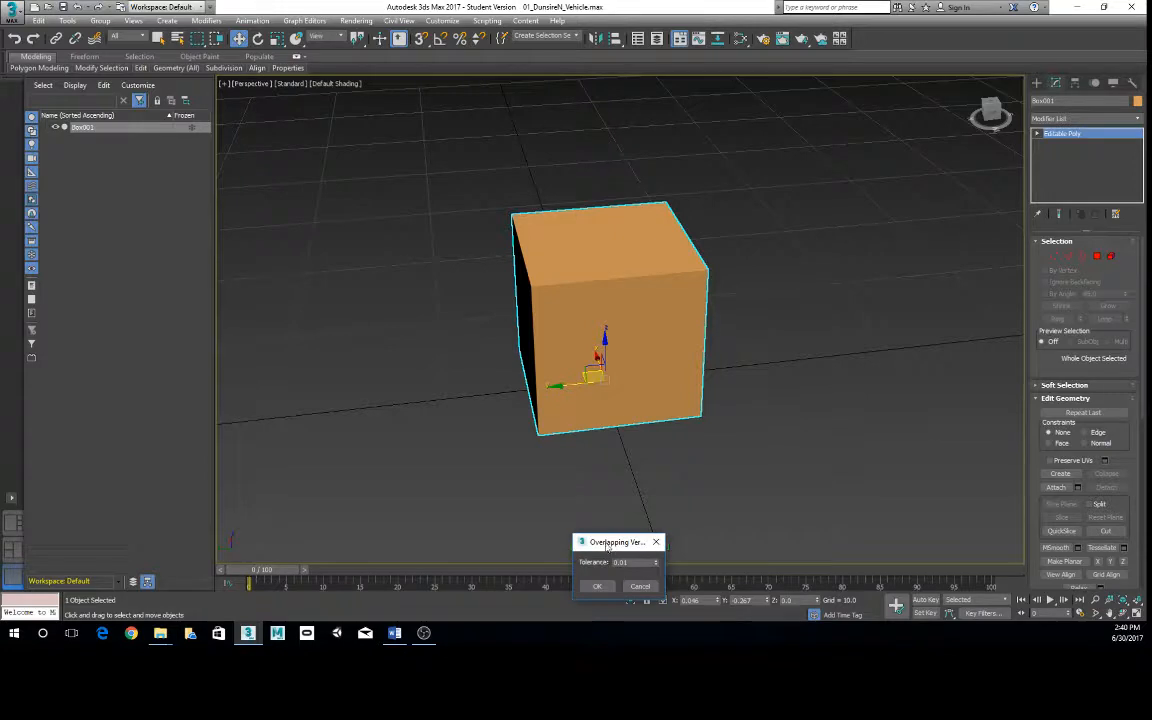
left_click_drag(607, 546, 800, 209)
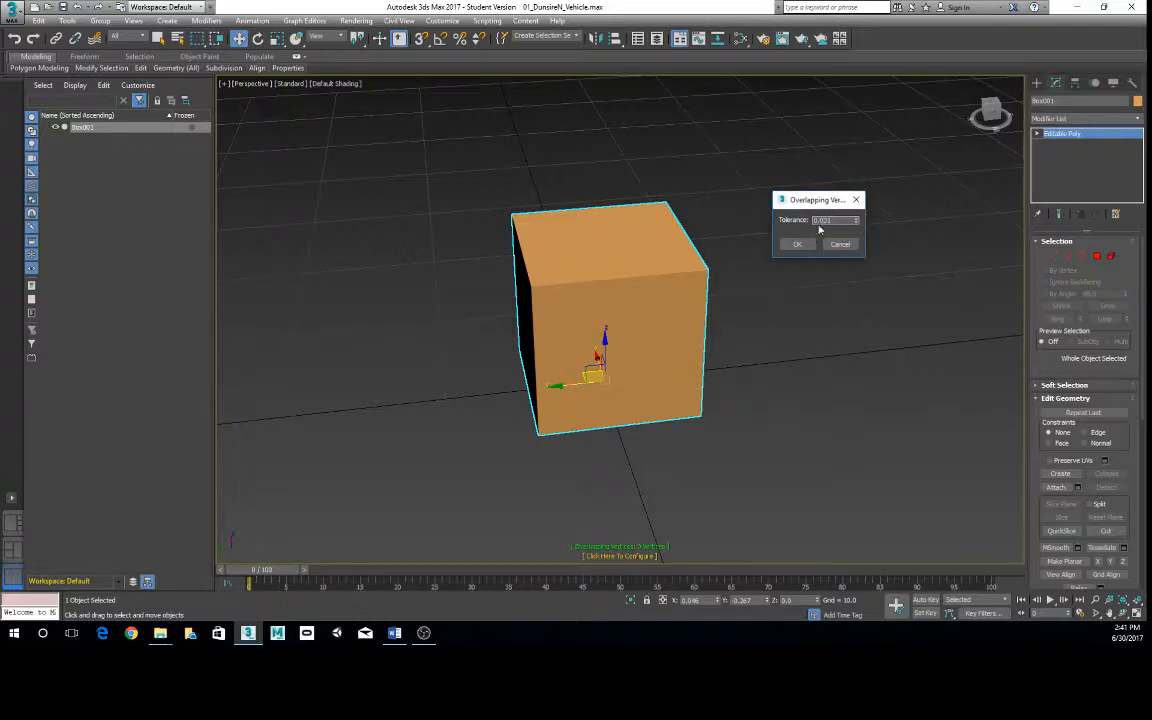
left_click_drag(805, 199, 821, 171)
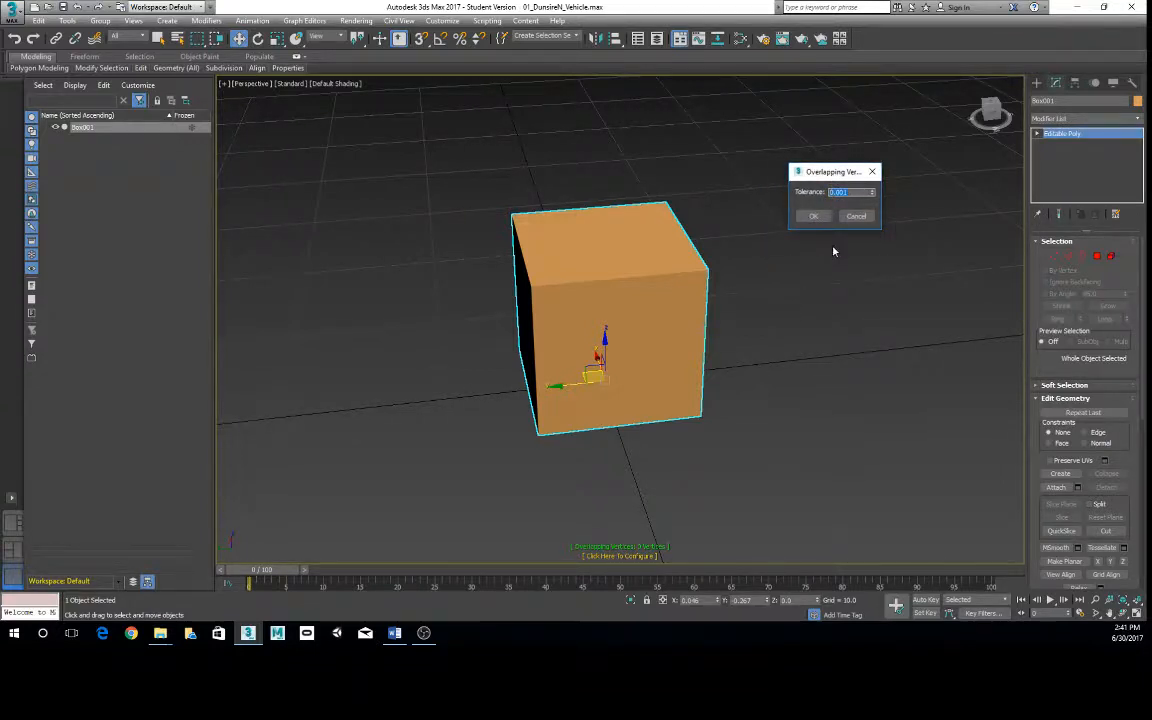
left_click(815, 219)
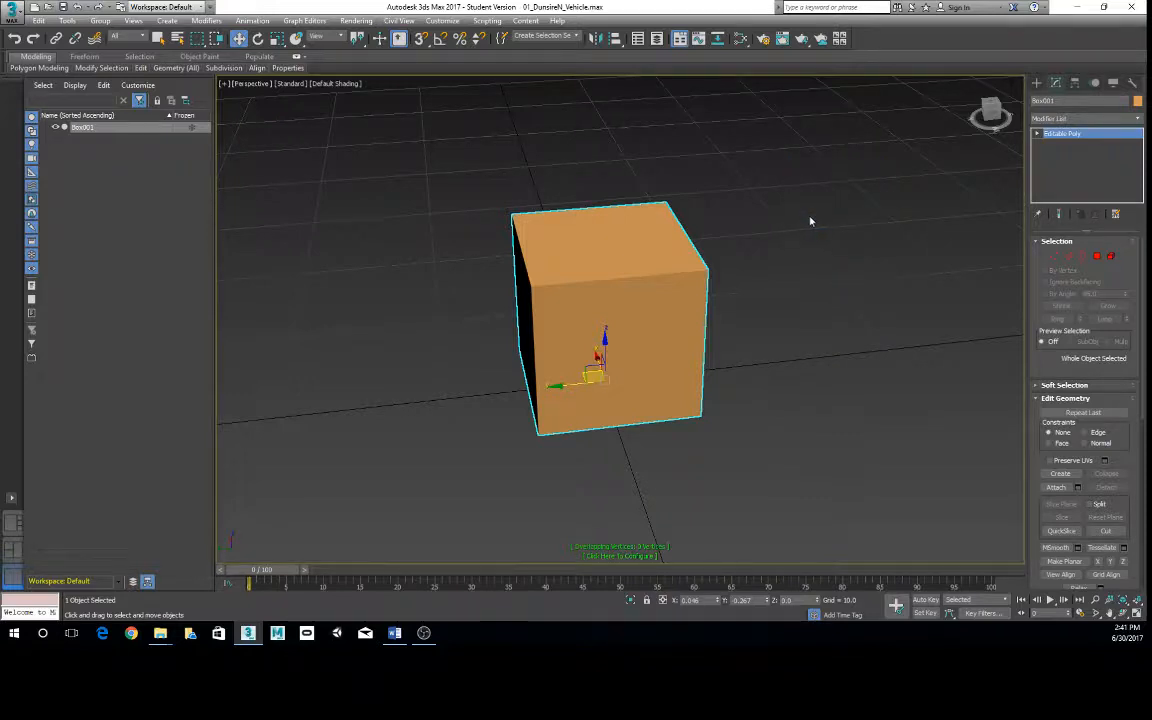
- Deselect the box and turn on Show Statistics in the Perspective viewport
middle_click_drag(730, 200, 654, 280, "alt")
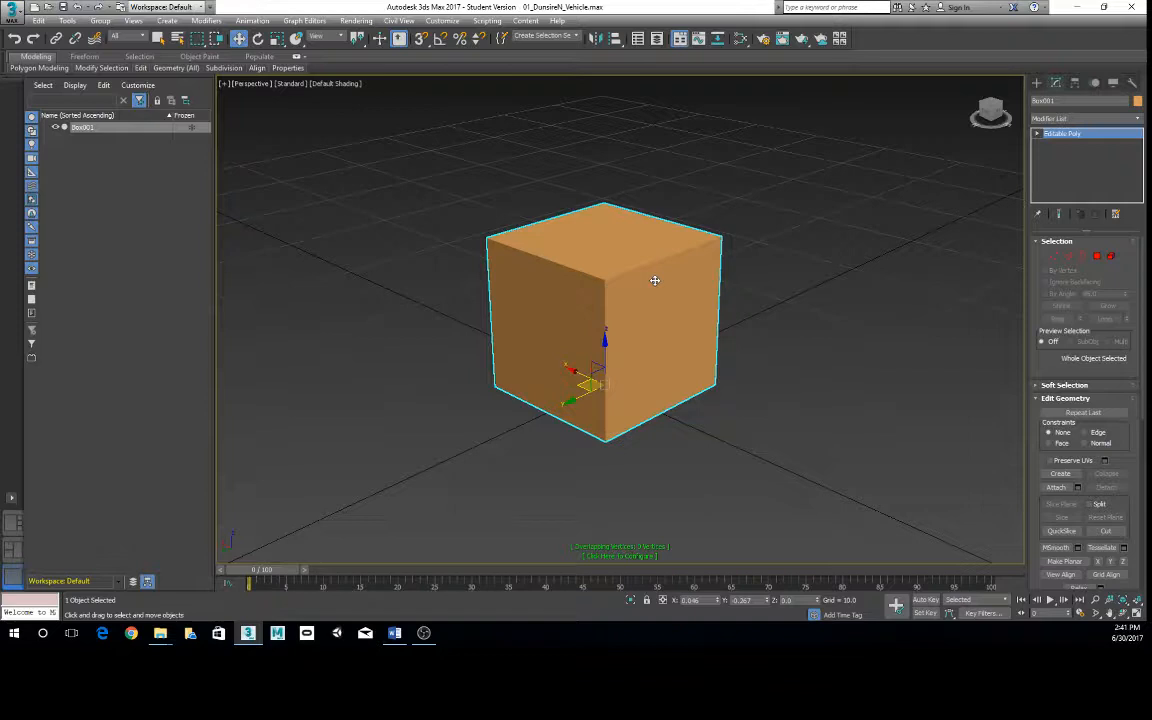
left_click(886, 303)
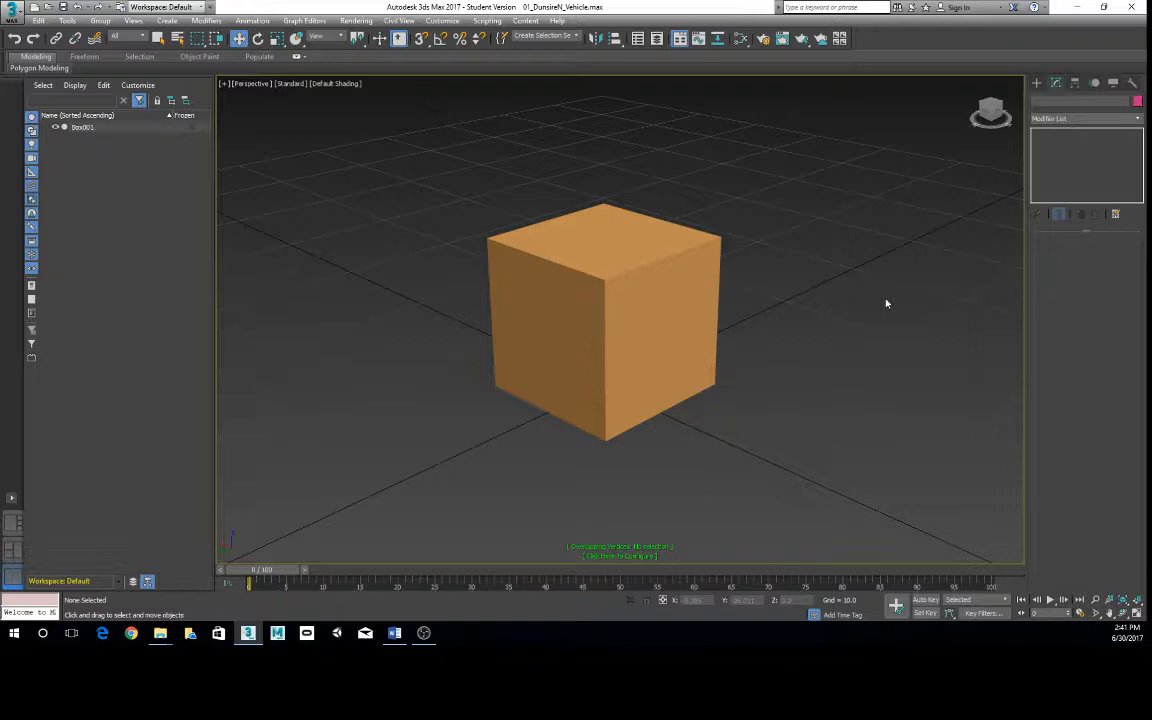
left_click(223, 83)
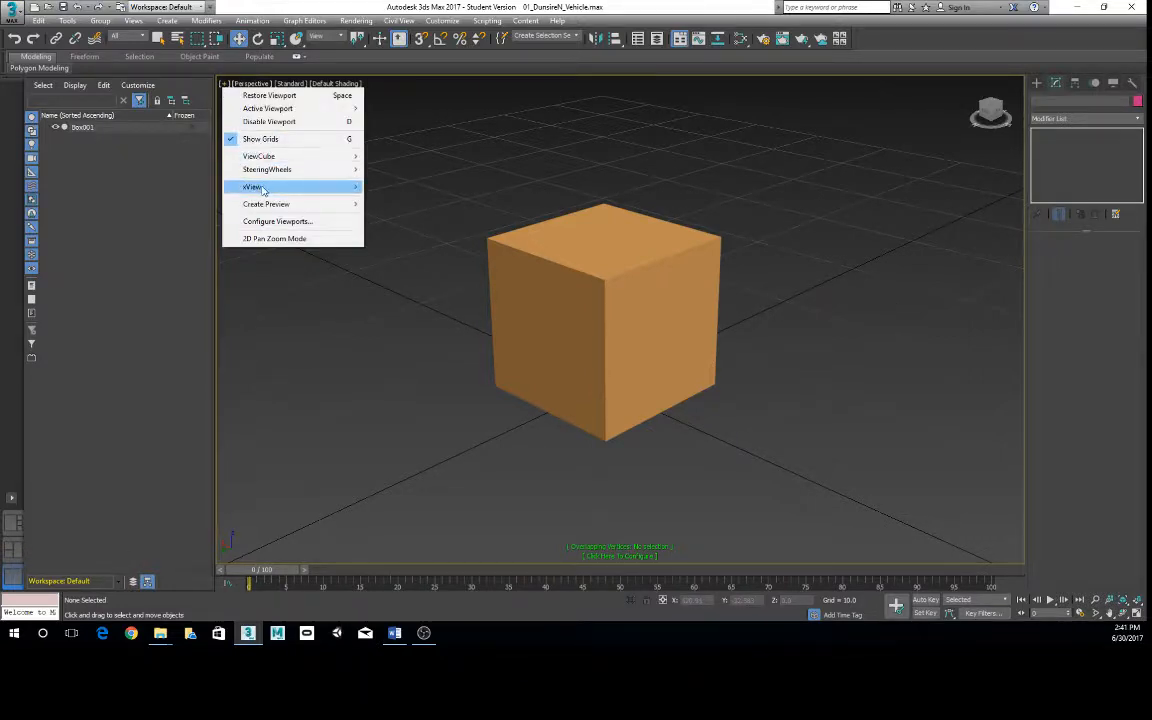
mouse_move(262, 190)
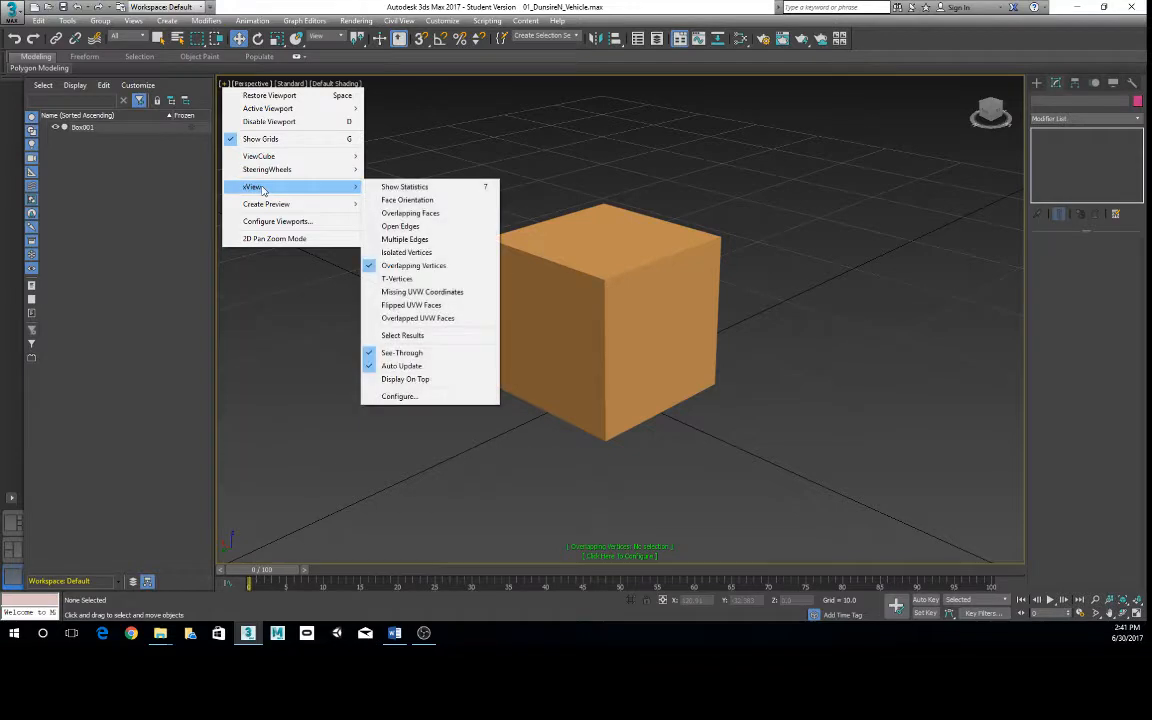
left_click(392, 187)
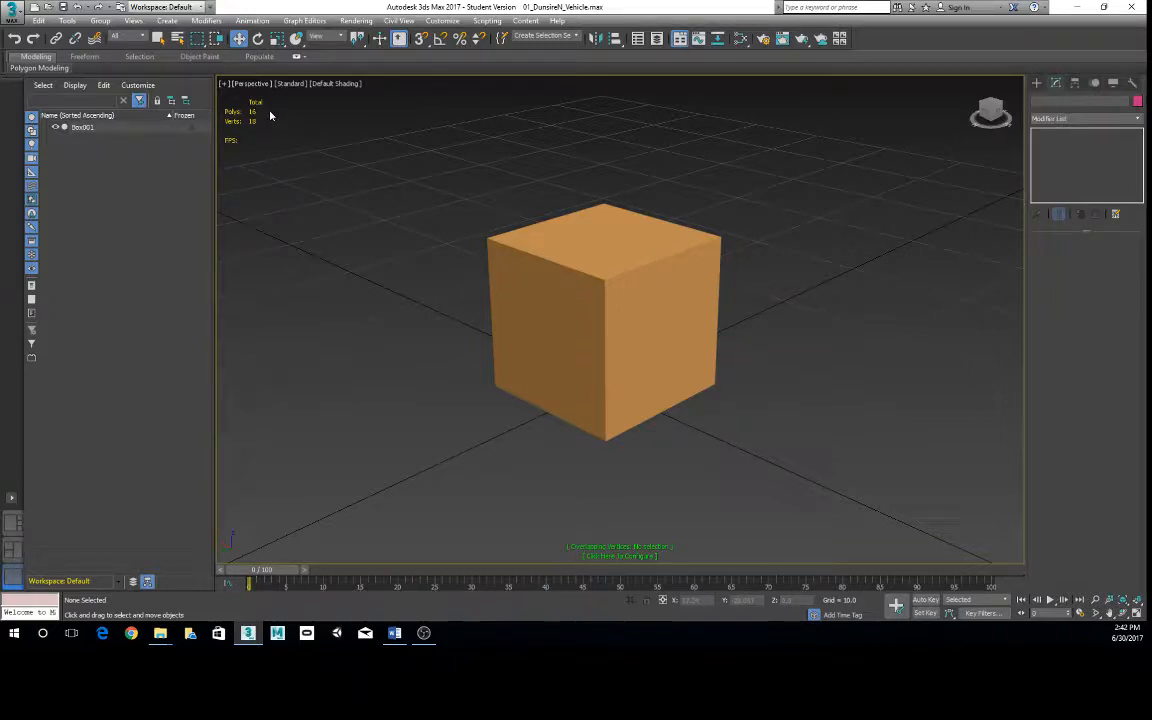
- Configure the viewport statistics to show Total + Selection counts
left_click(224, 84)
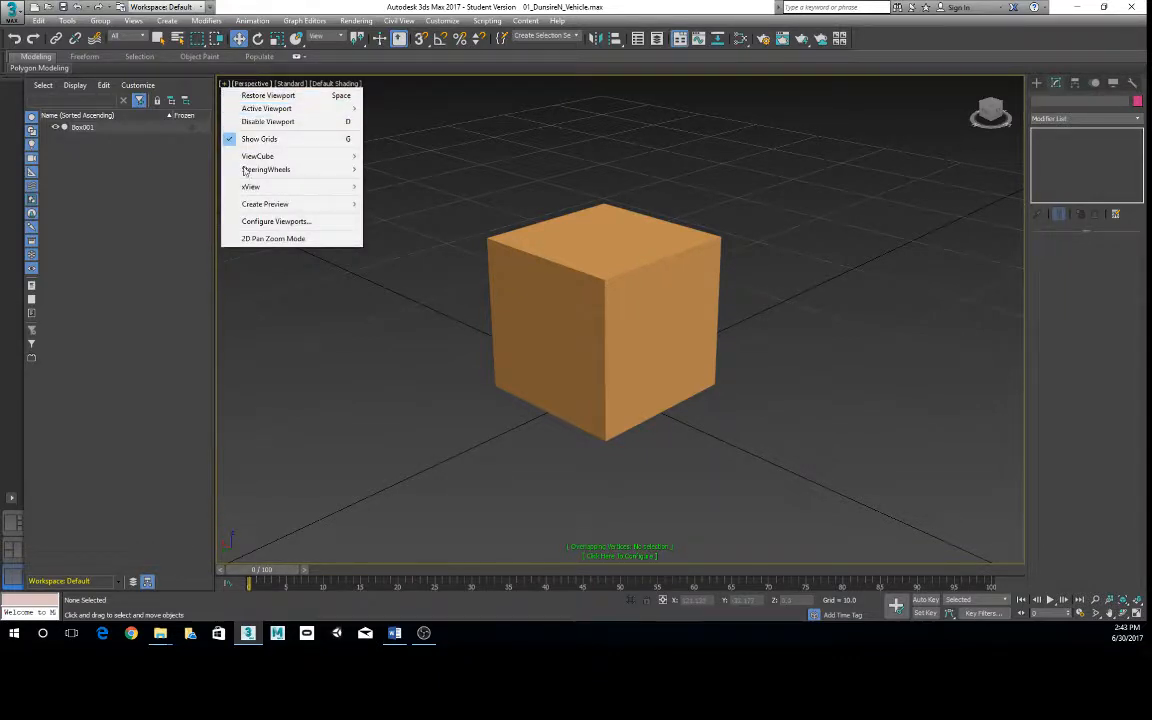
left_click(320, 227)
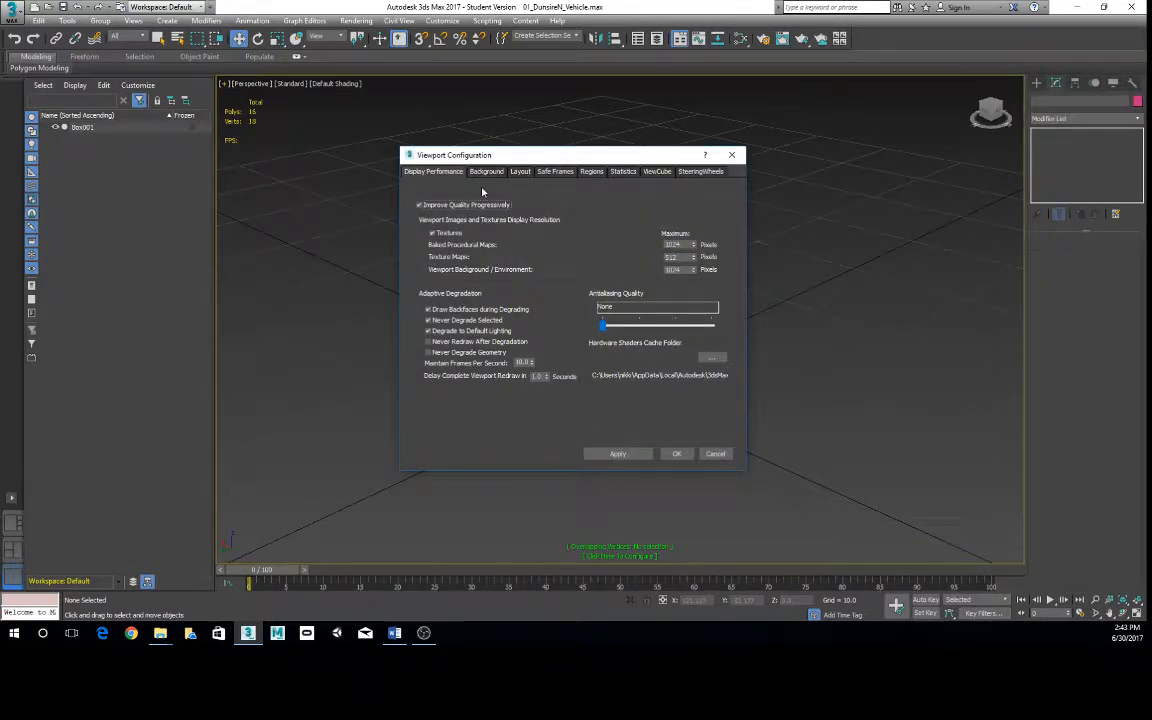
left_click_drag(505, 153, 549, 136)
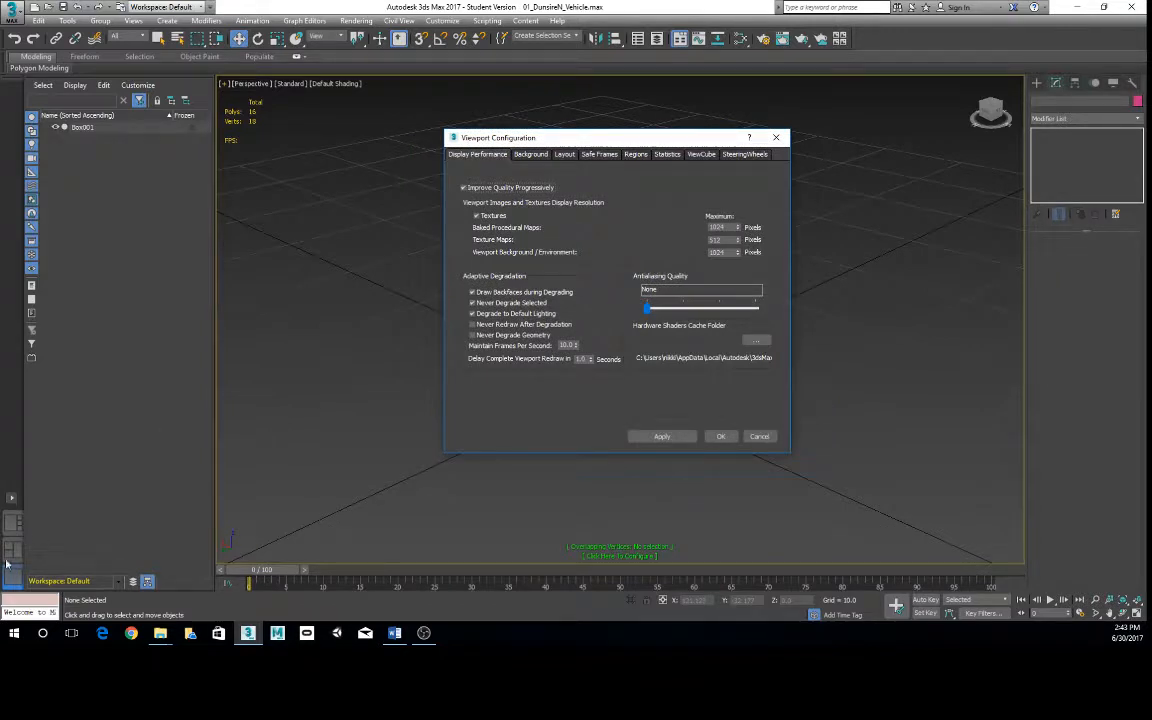
left_click(566, 155)
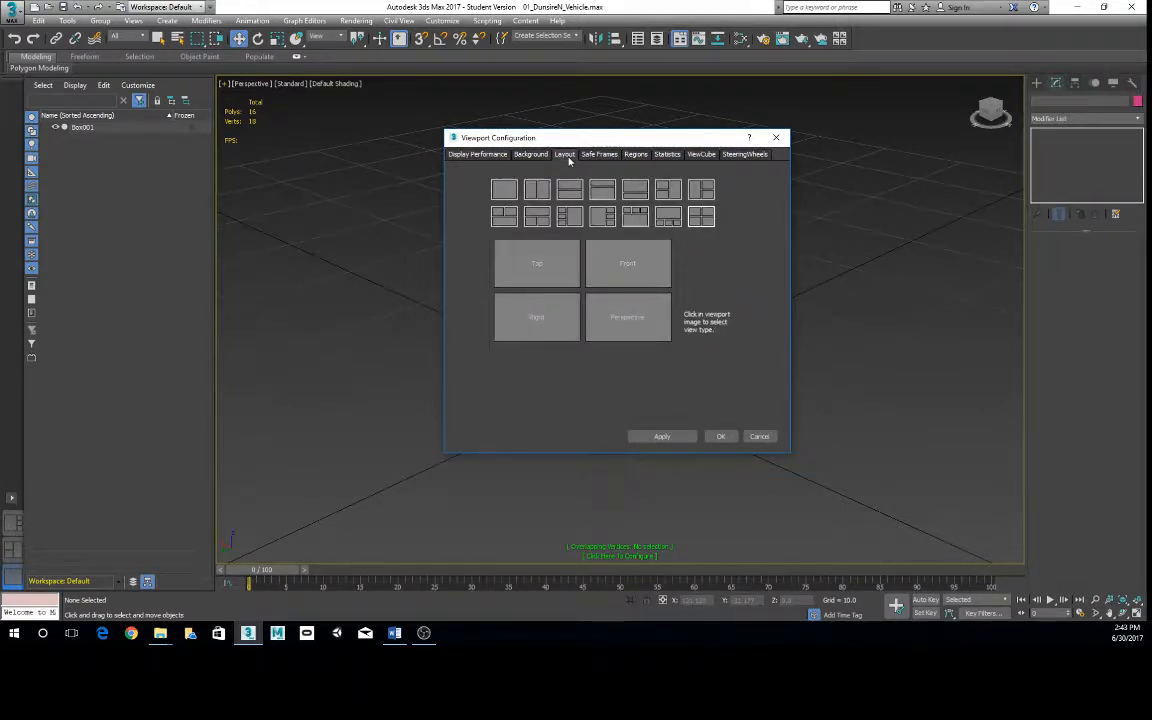
left_click(591, 156)
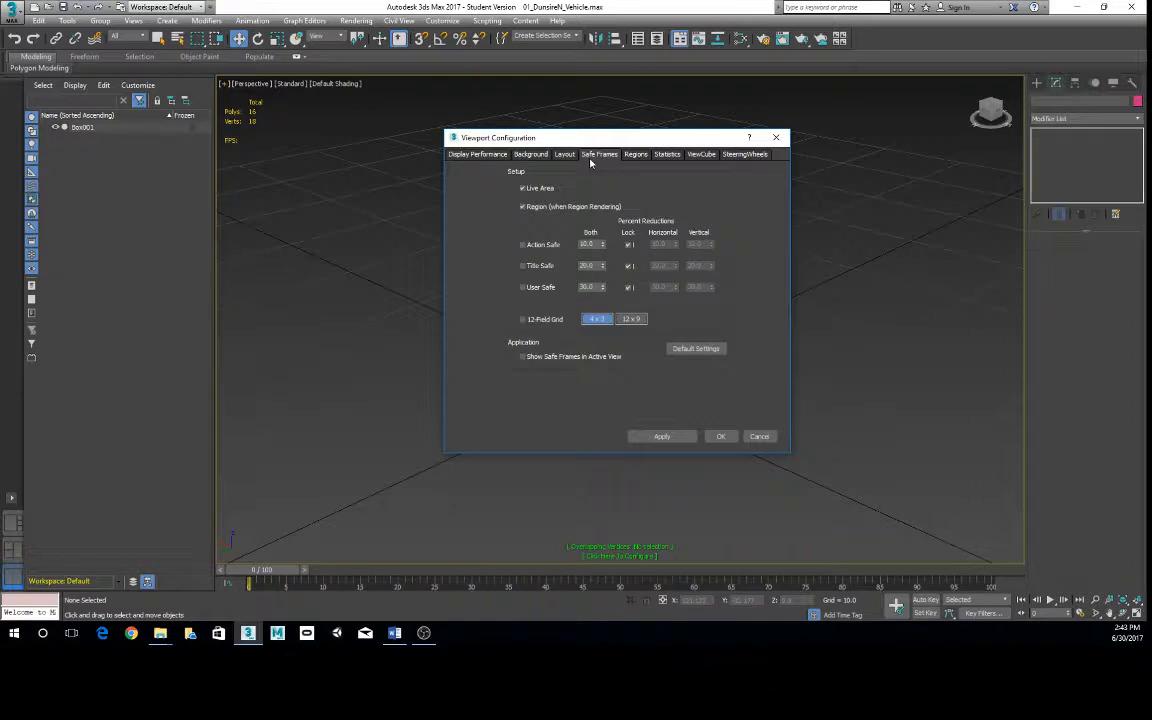
left_click(478, 155)
left_click(522, 155)
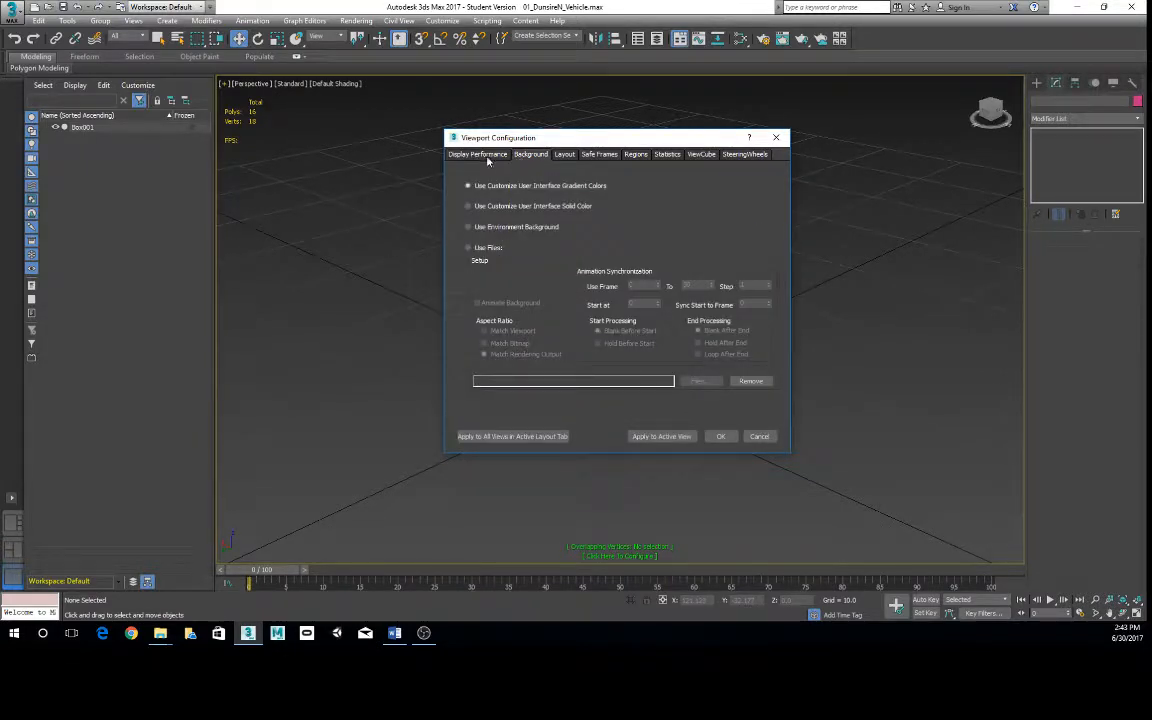
left_click(485, 156)
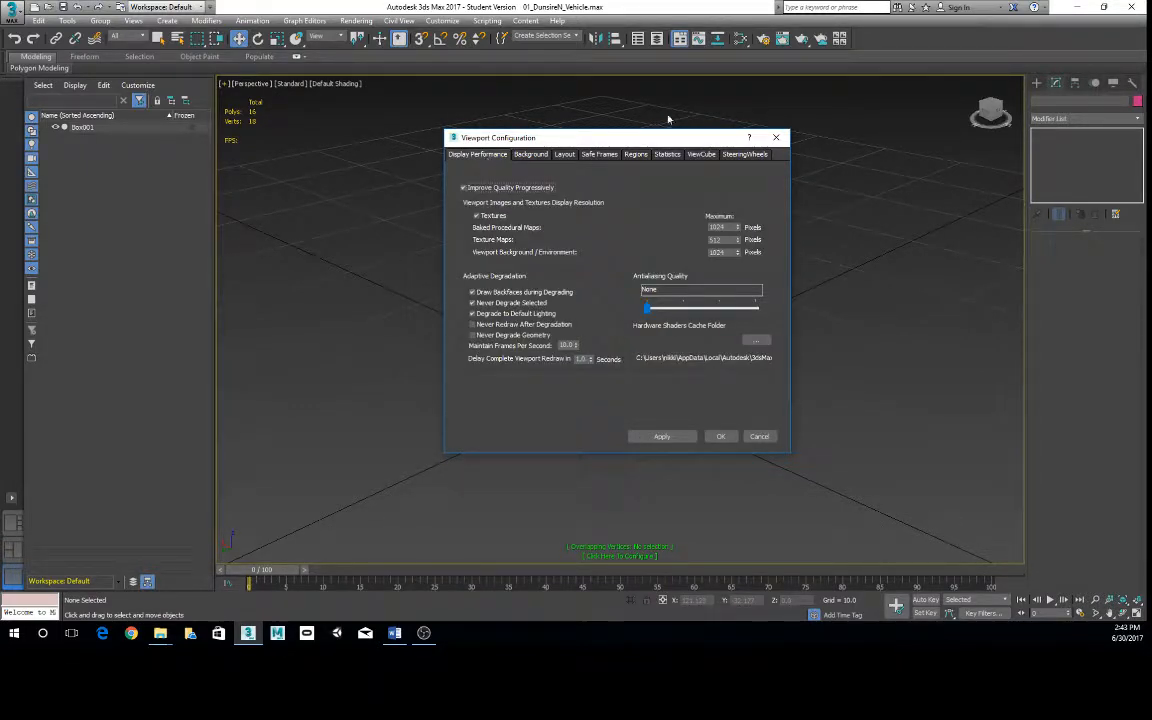
left_click(701, 155)
left_click(666, 156)
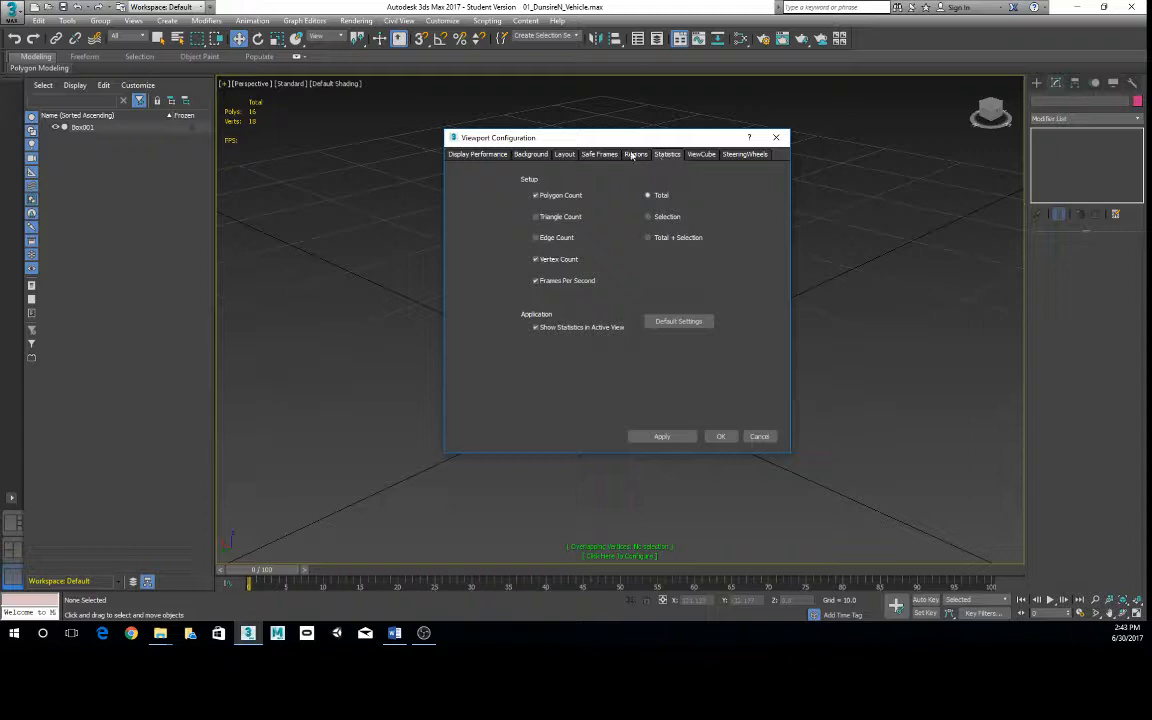
left_click_drag(593, 142, 575, 138)
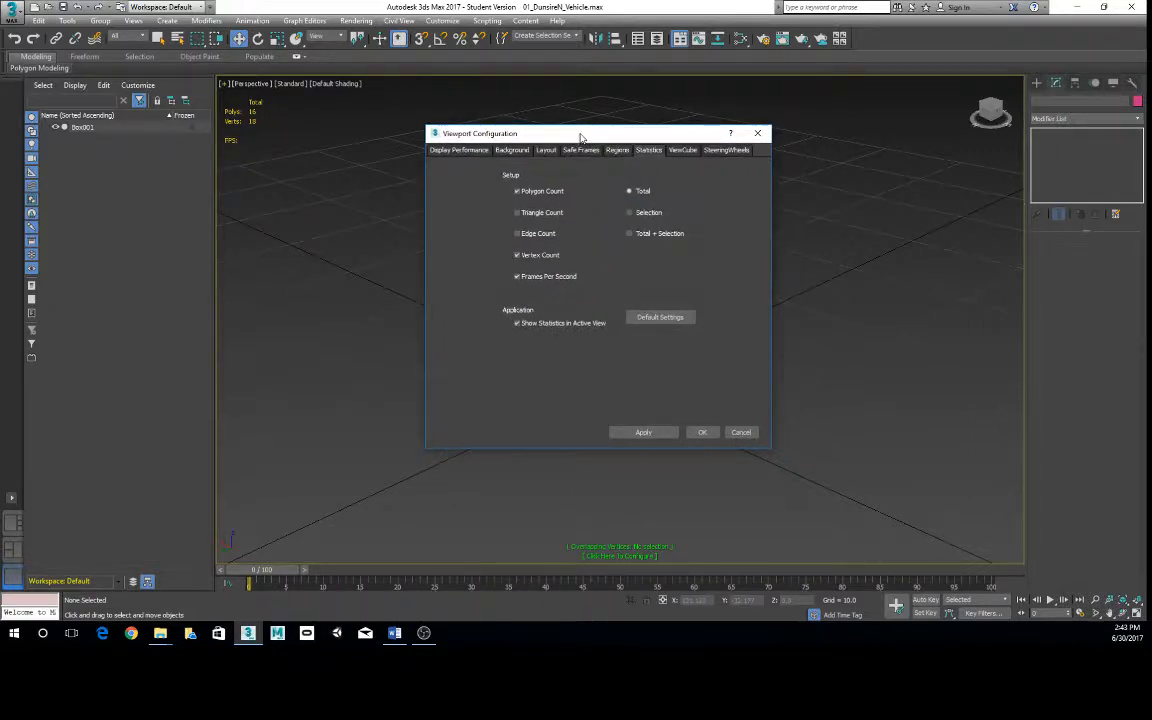
mouse_move(580, 137)
left_mouse_down()
mouse_move(590, 136)
mouse_move(581, 133)
left_mouse_up()
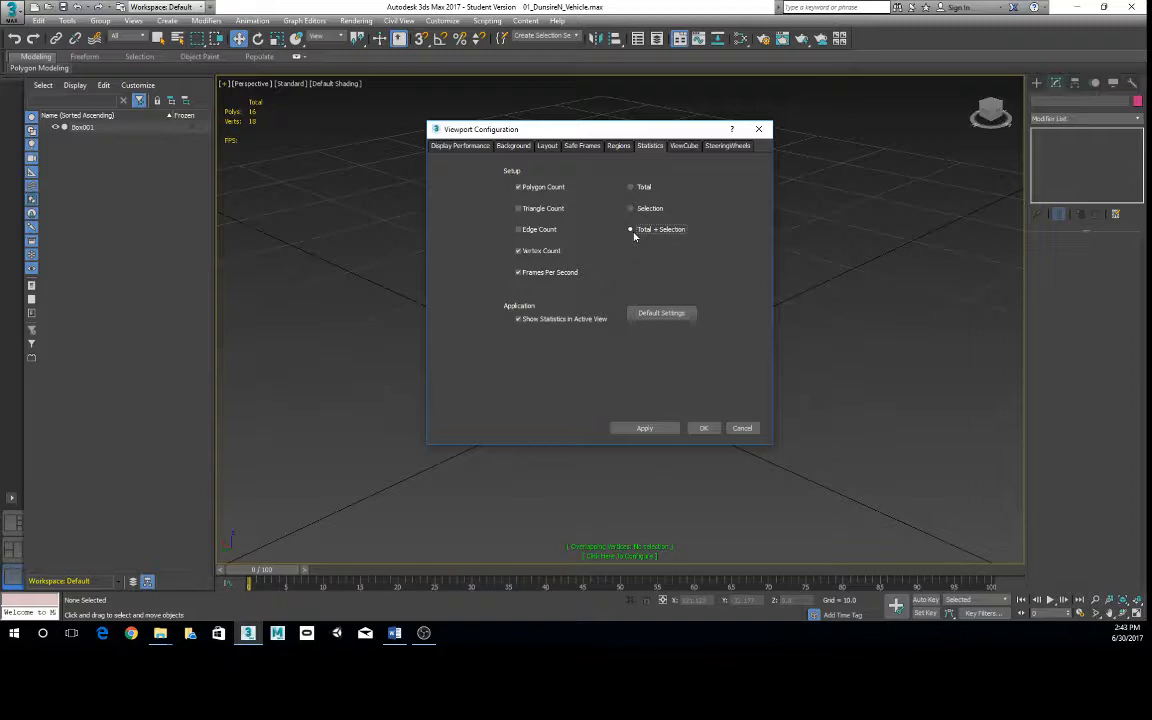
left_click(703, 429)
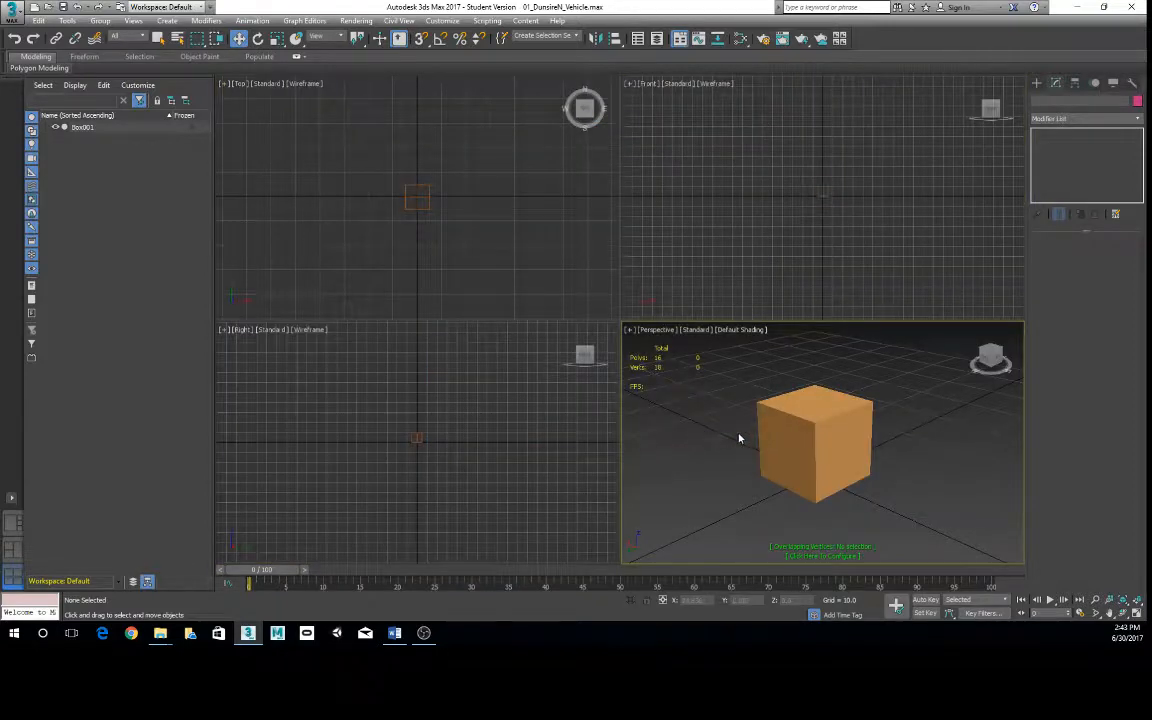
- Maximize the Perspective viewport and select the box to show its own polygon and vertex counts
left_click(802, 418)
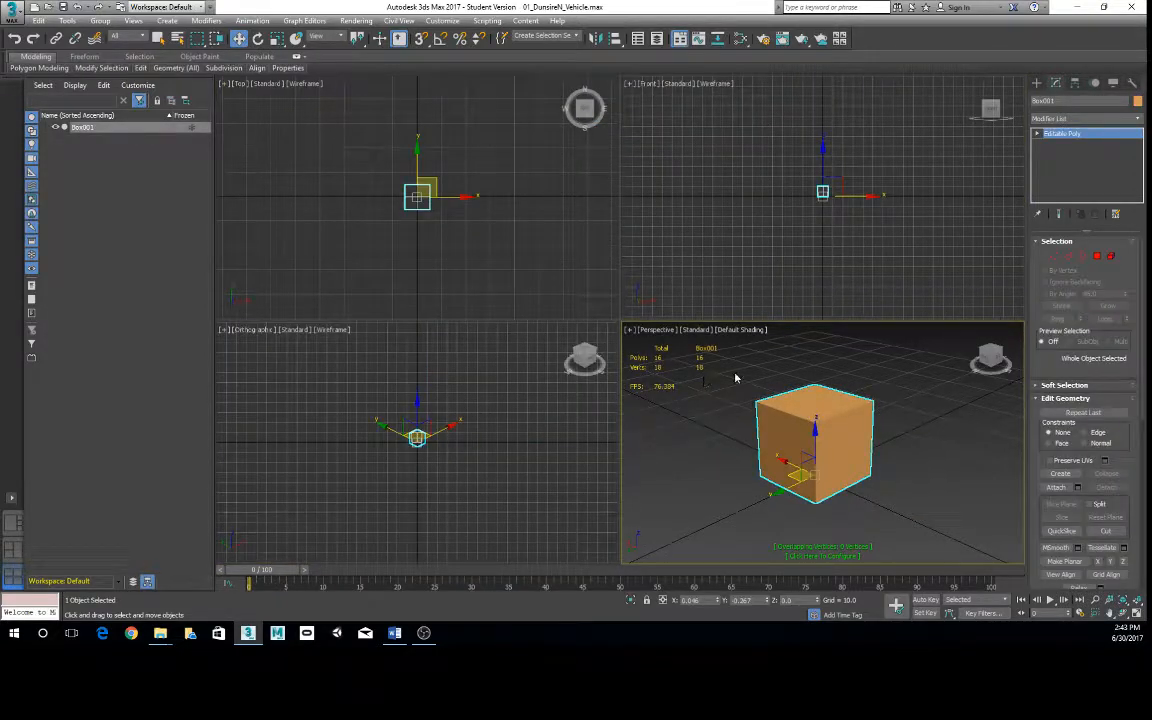
left_click(708, 365)
key("alt+w")
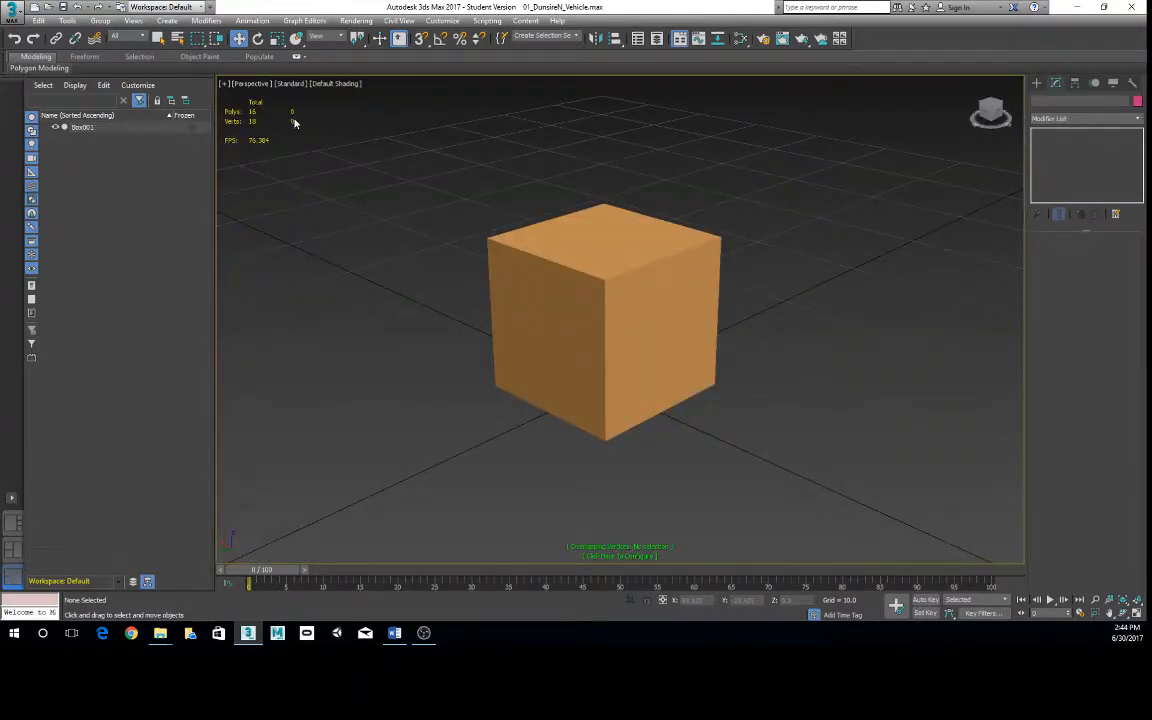
left_click(617, 350)
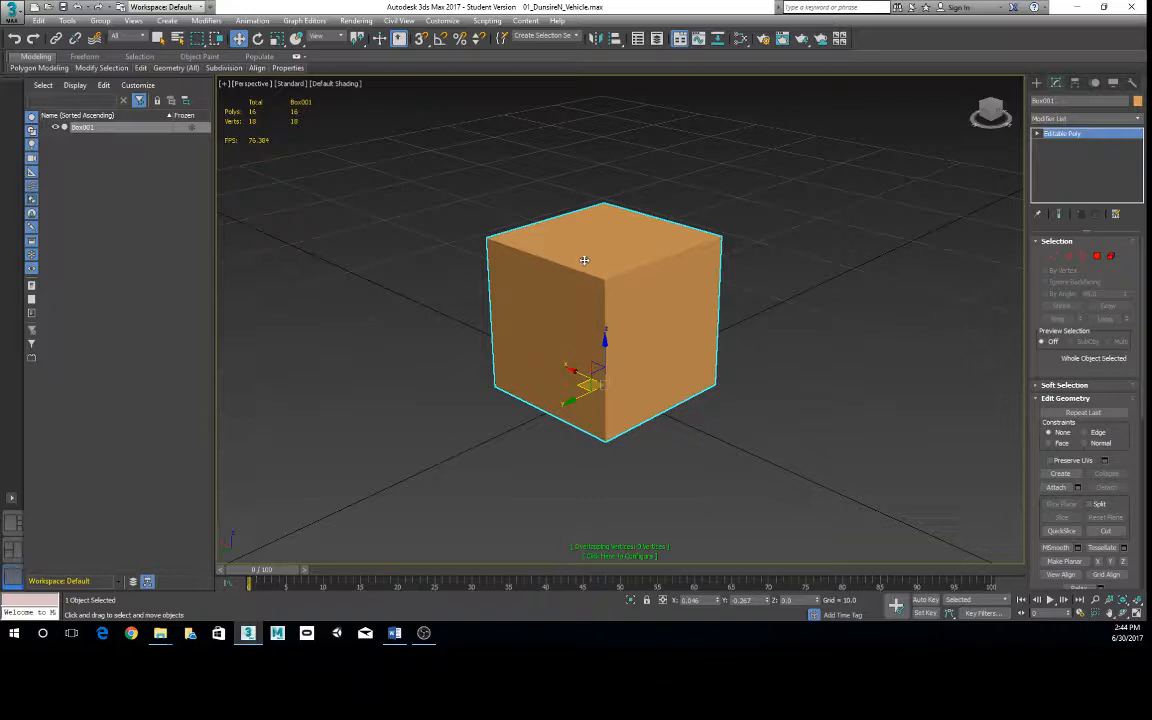
- Switch the box to vertex editing and select two neighbouring top vertices, then a single top vertex, to compare the selection statistics
left_click(1054, 256)
left_click_drag(434, 216, 537, 275)
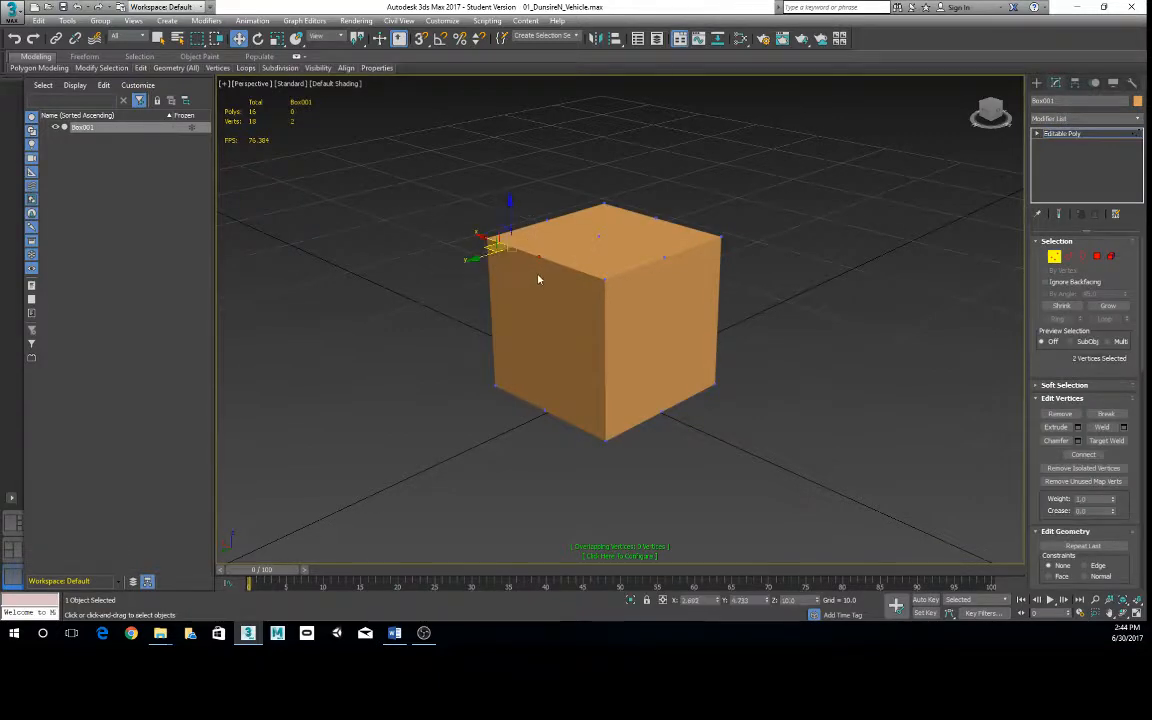
middle_click_drag(533, 277, 543, 281, "alt")
left_click_drag(432, 201, 496, 281)
middle_click_drag(496, 281, 504, 222, "alt")
left_click_drag(509, 206, 562, 236)
middle_click_drag(562, 236, 580, 230, "alt")
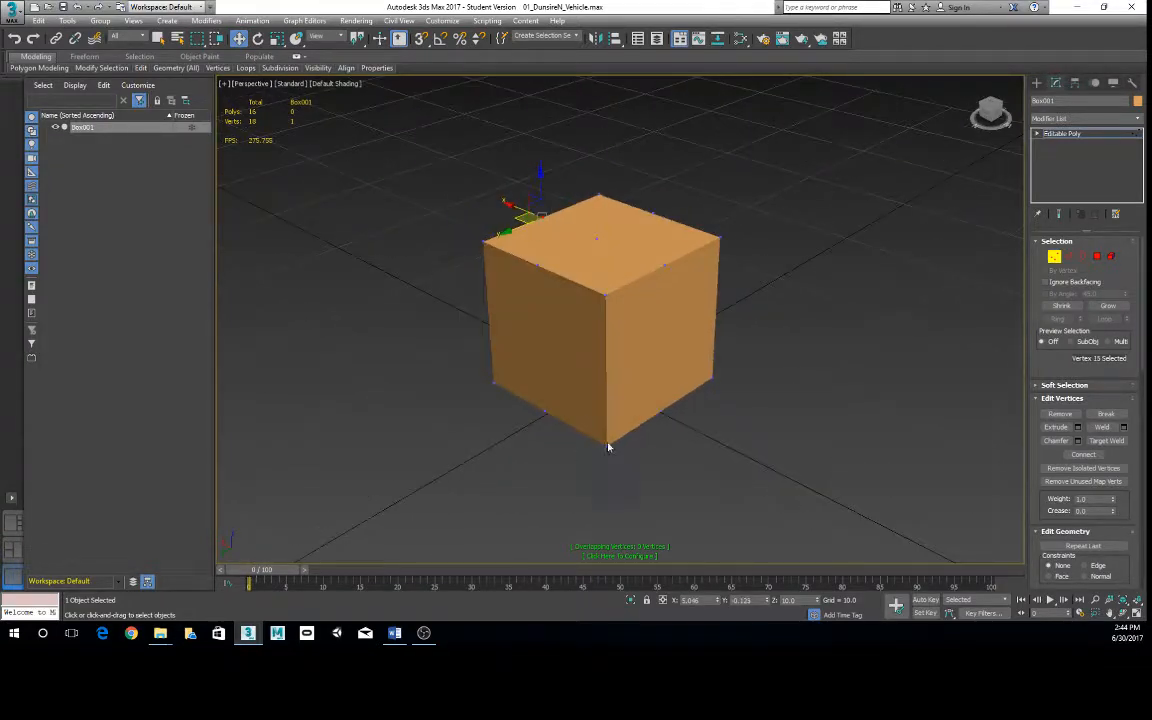
- Select only the top corner vertex of the box and check the selection's vertex count
middle_click_drag(446, 312, 490, 308, "alt")
left_click_drag(495, 228, 538, 271)
mouse_move(538, 274)
middle_mouse_down("alt")
mouse_move(586, 278)
mouse_move(549, 281)
middle_mouse_up("alt")
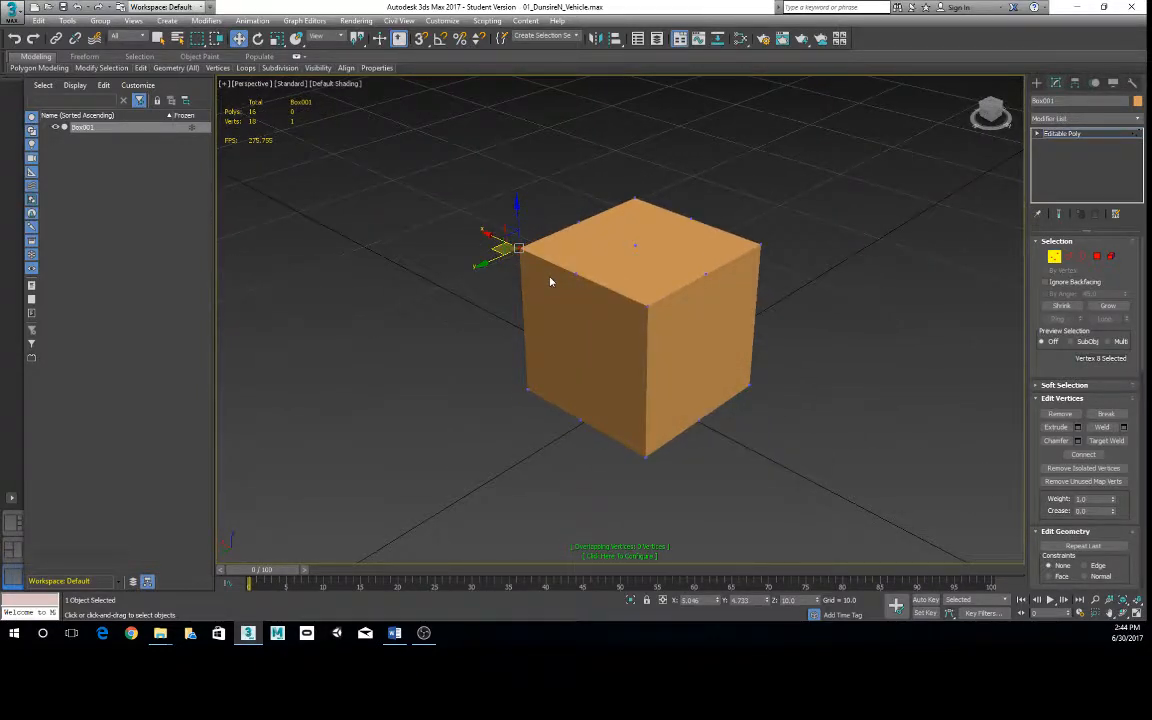
middle_click_drag(548, 278, 535, 241, "alt")
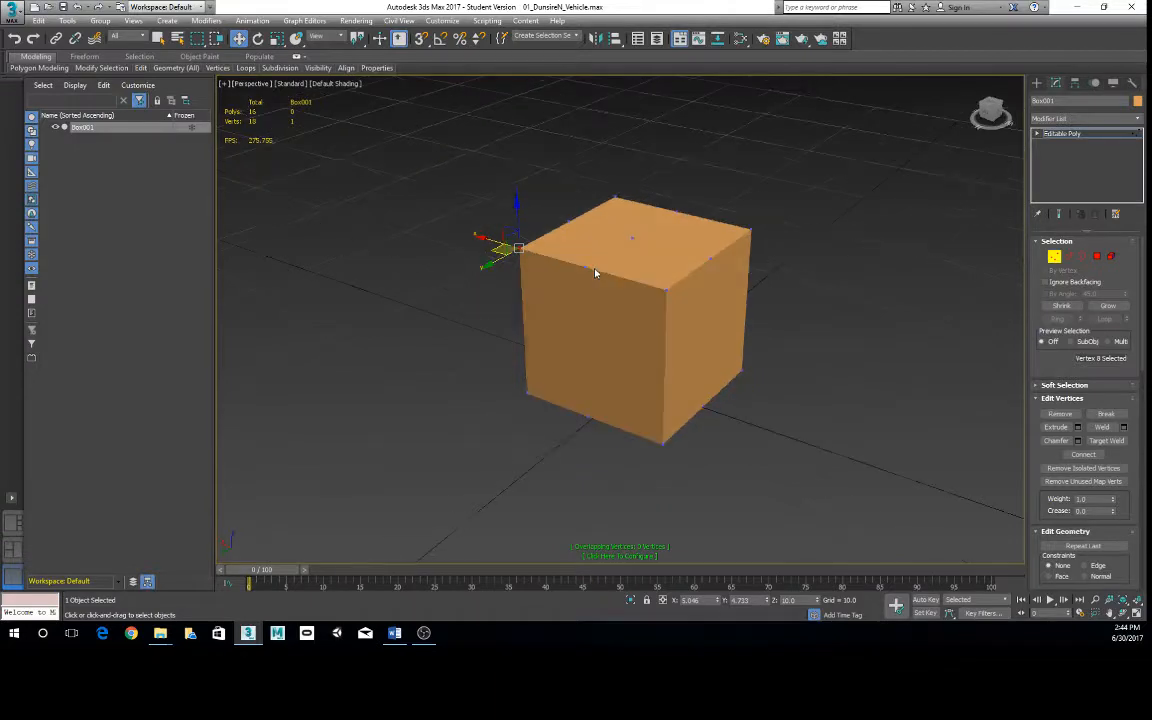
left_click(582, 206)
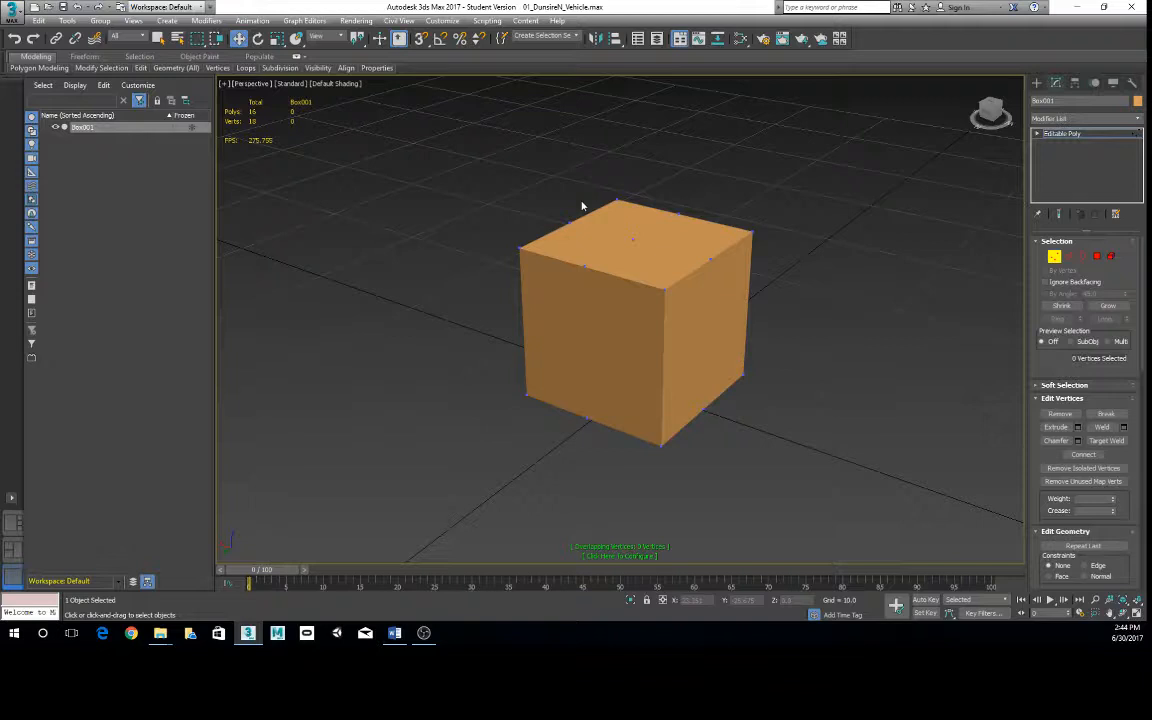
left_click(519, 248)
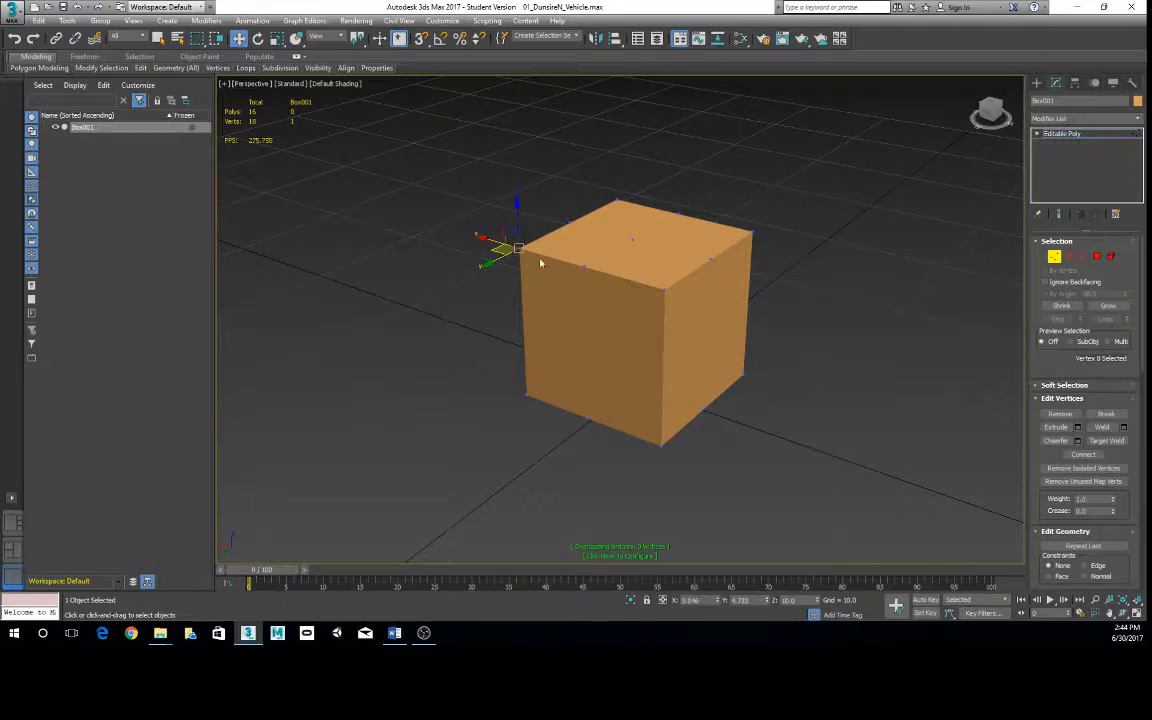
middle_click_drag(540, 257, 568, 270, "alt")
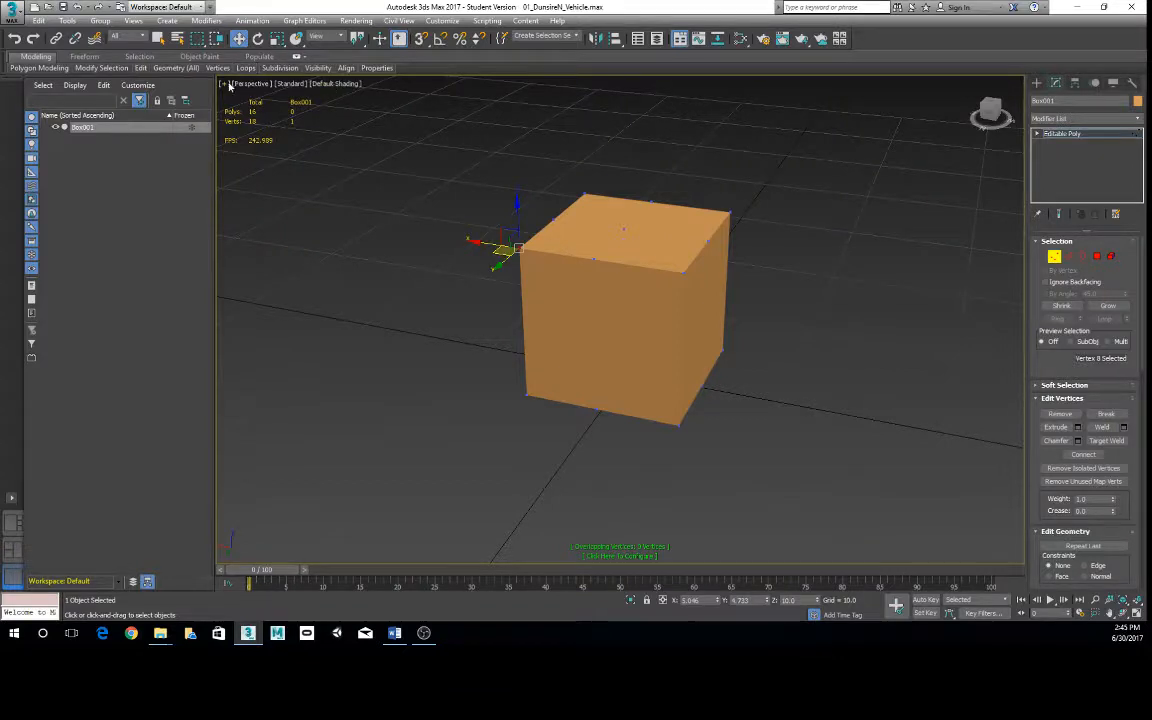
- Review the viewport's Show Statistics option and the Statistics settings in Viewport Configuration, keeping Total + Selection
left_click(223, 83)
mouse_move(255, 186)
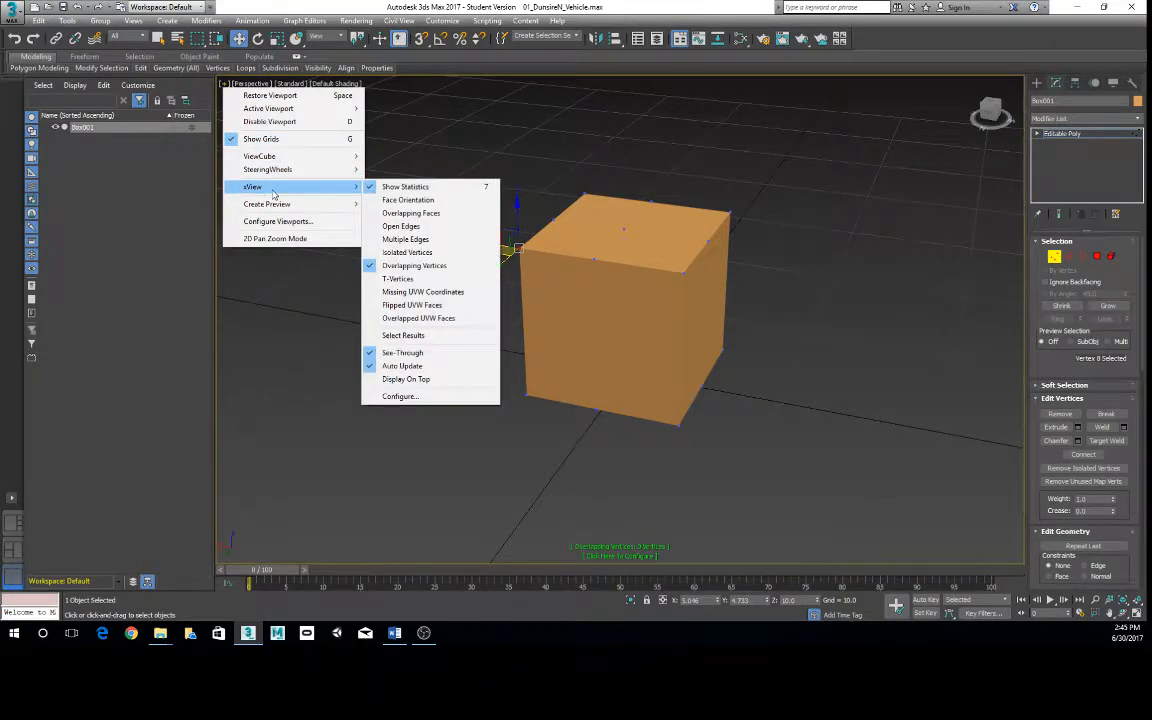
left_click(405, 187)
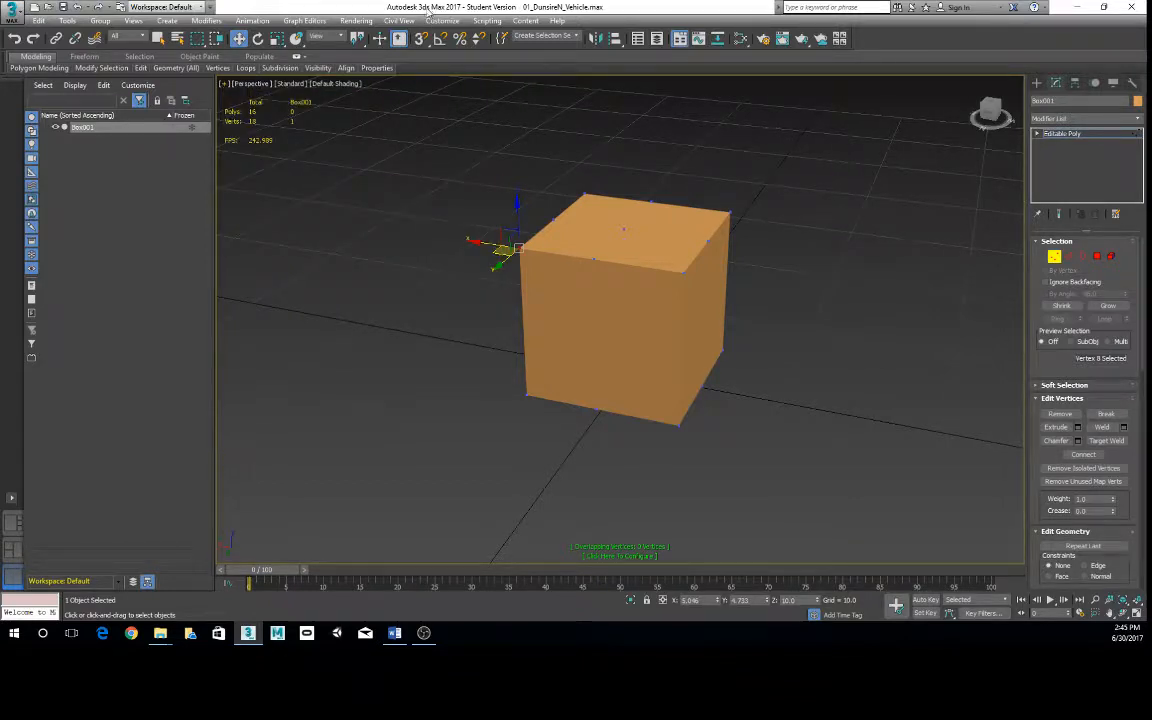
left_click(224, 85)
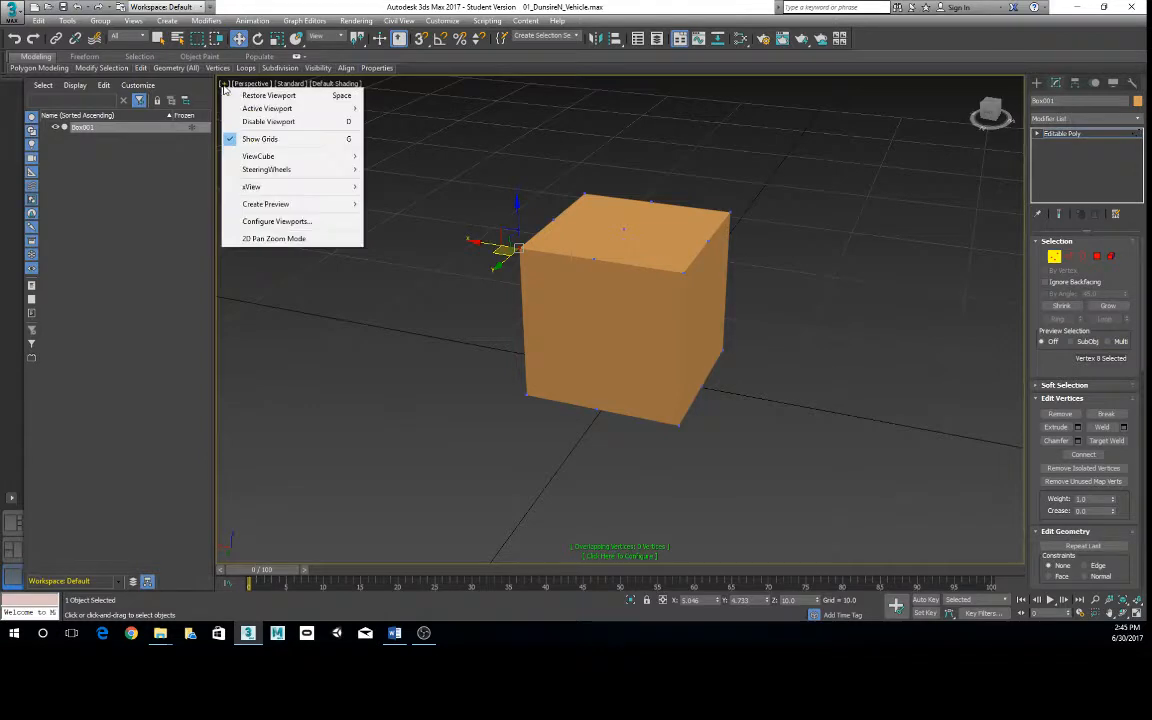
left_click(299, 222)
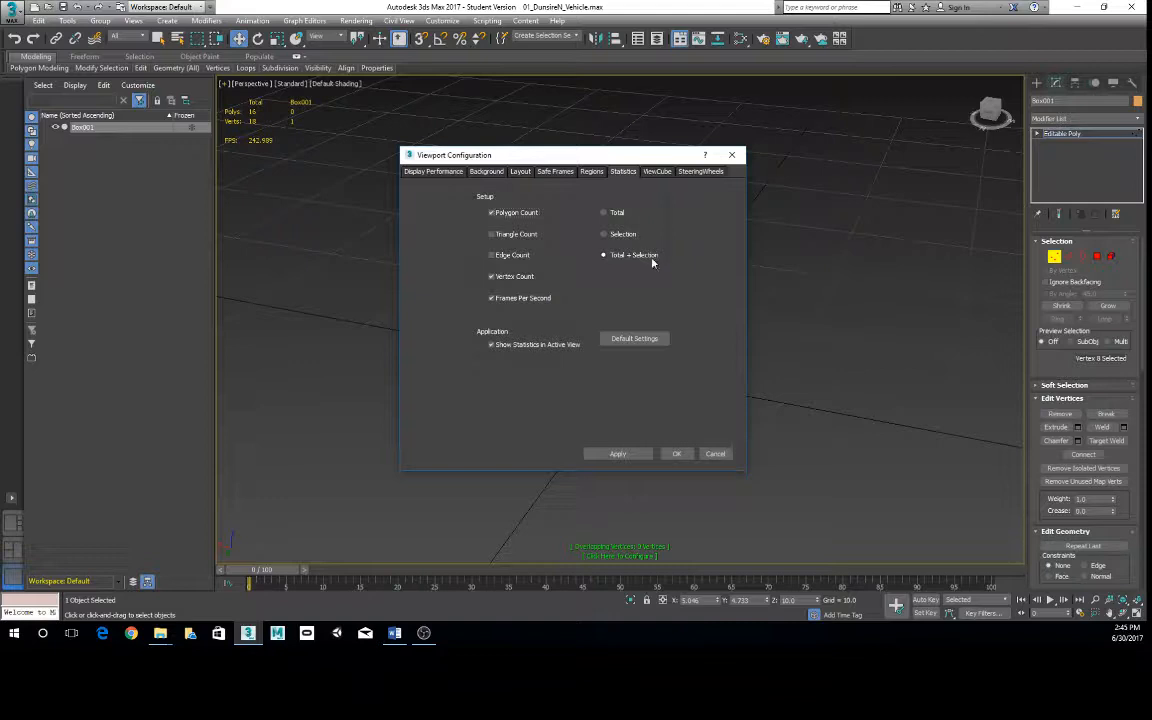
left_click_drag(575, 161, 603, 162)
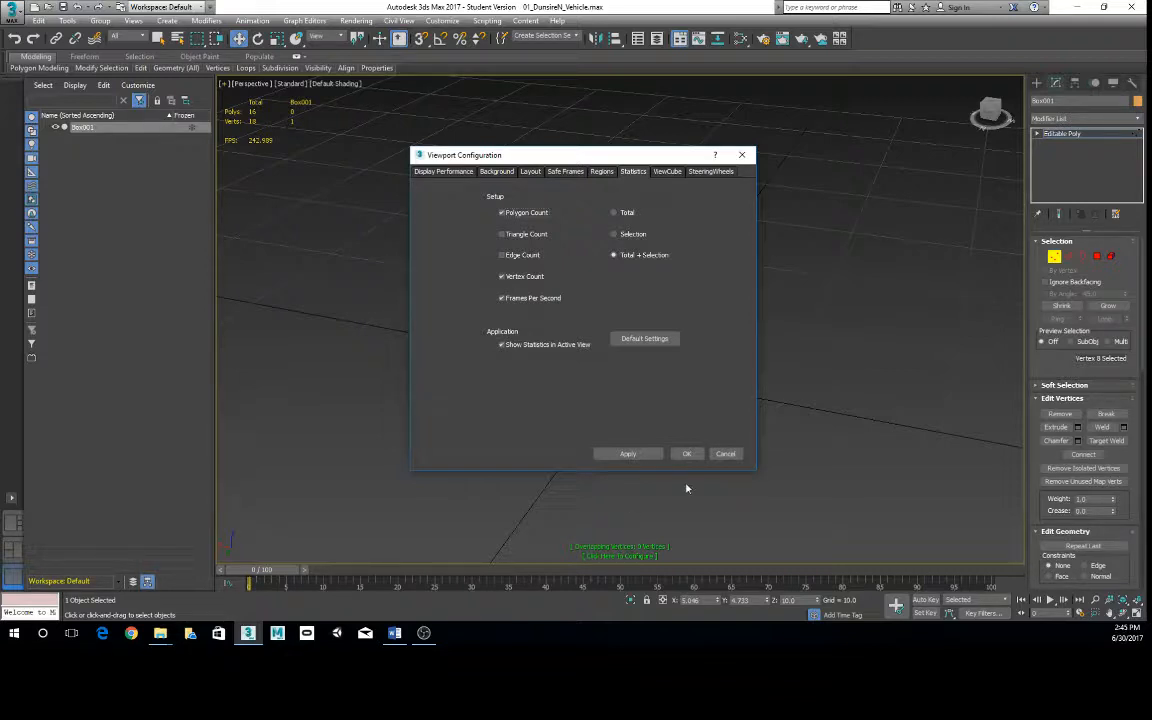
left_click(687, 453)
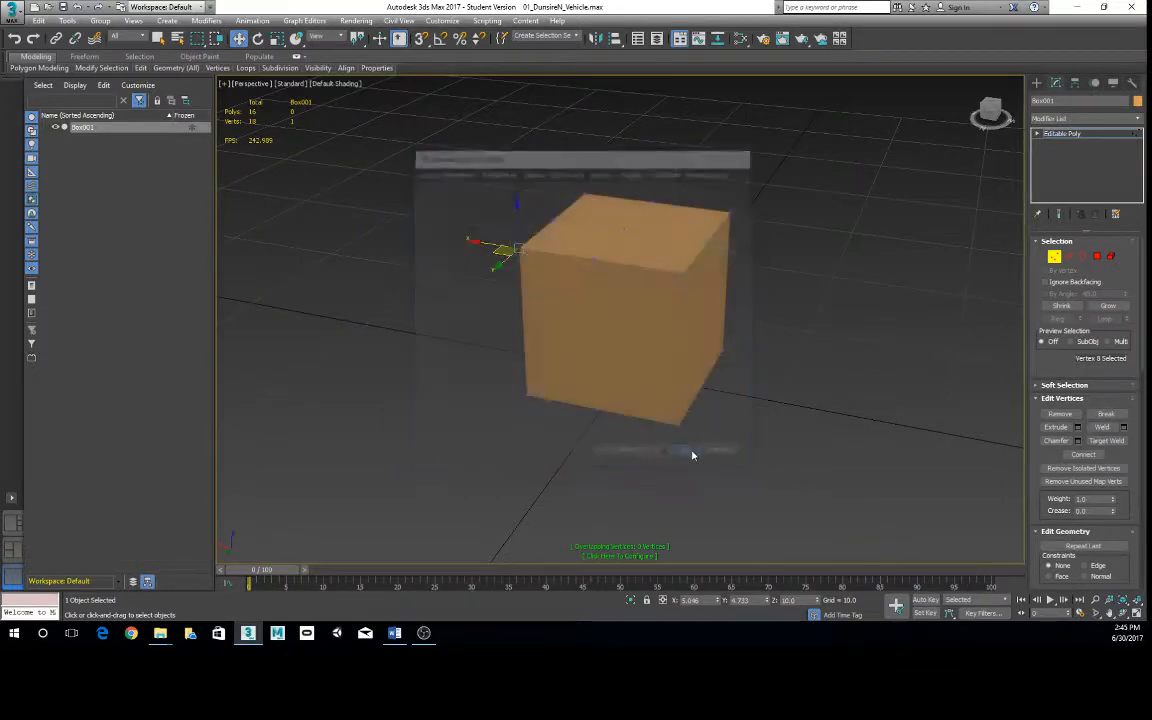
- Return the box from vertex editing to its top level and deselect it
right_click(529, 243)
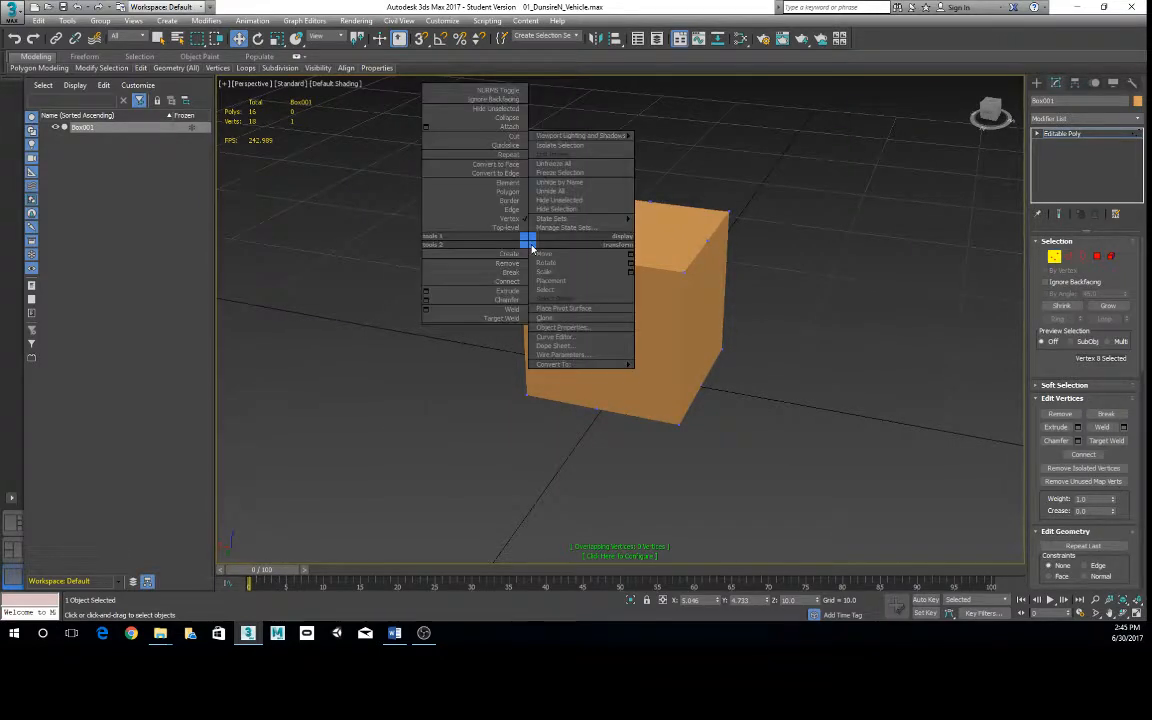
left_click(512, 230)
left_click(308, 187)
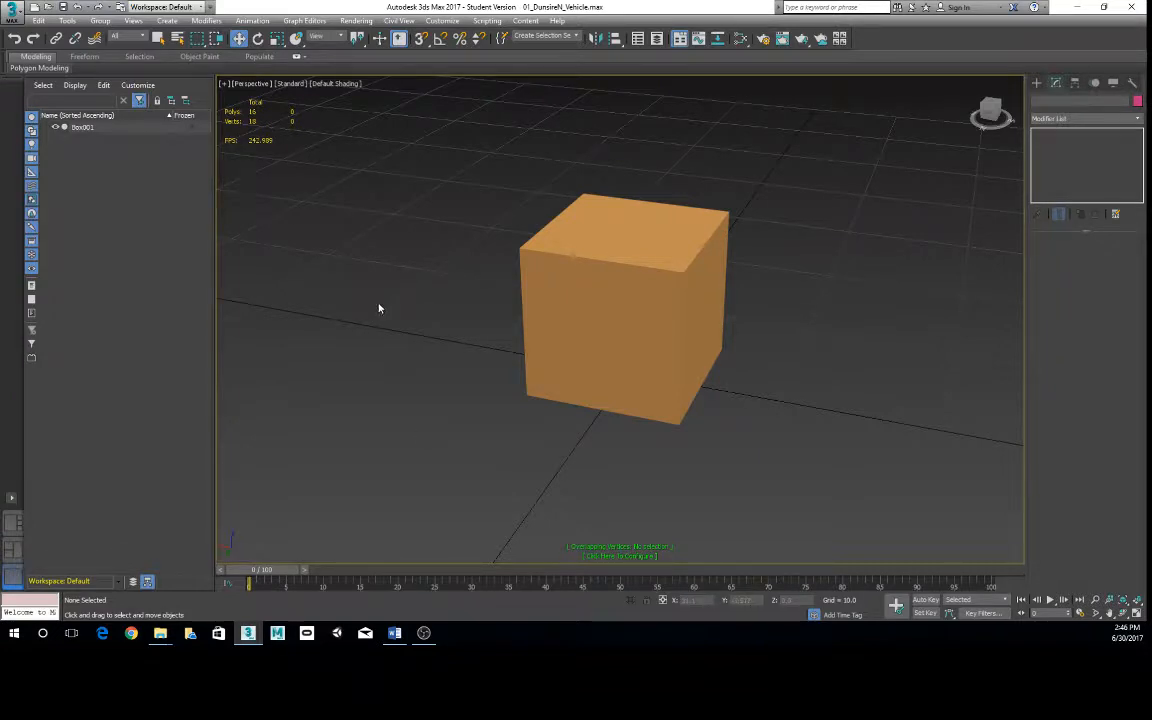
left_click(222, 84)
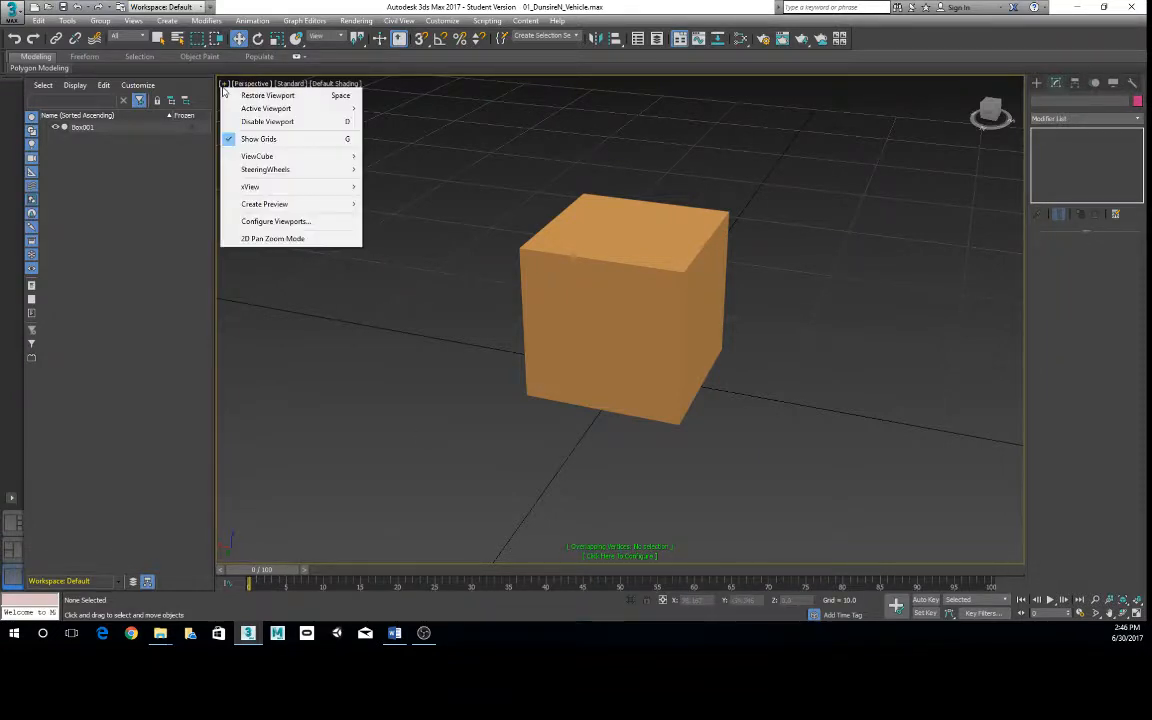
left_click(289, 8)
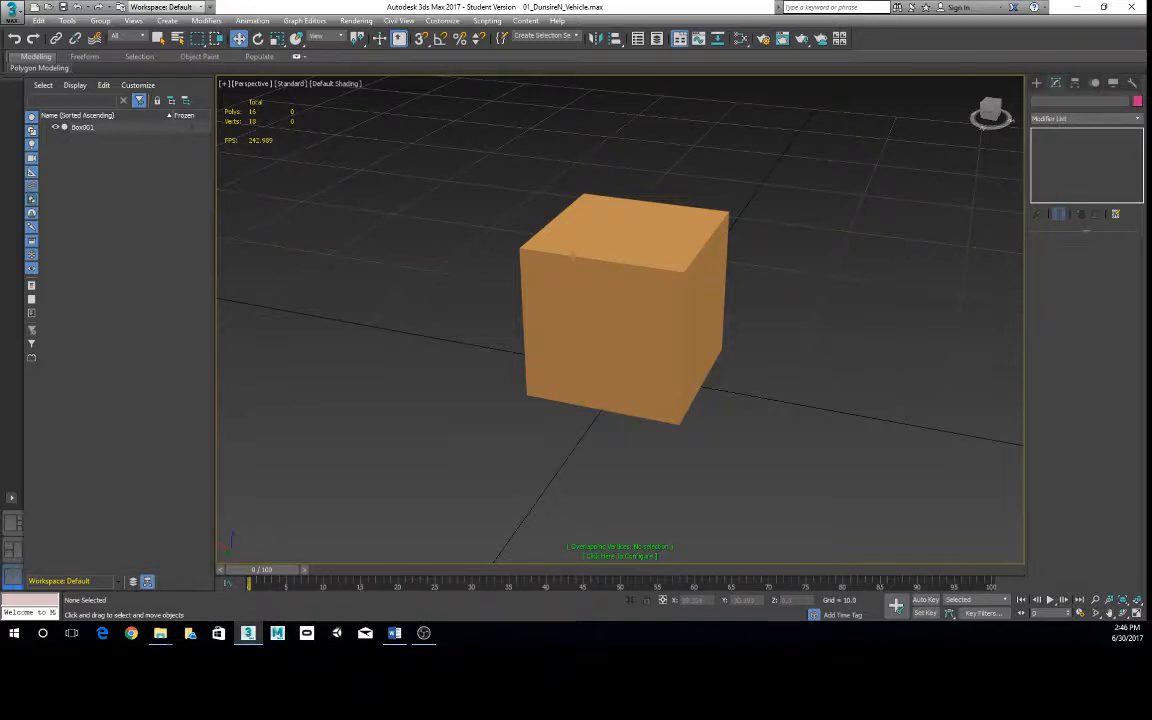
left_click(131, 633)
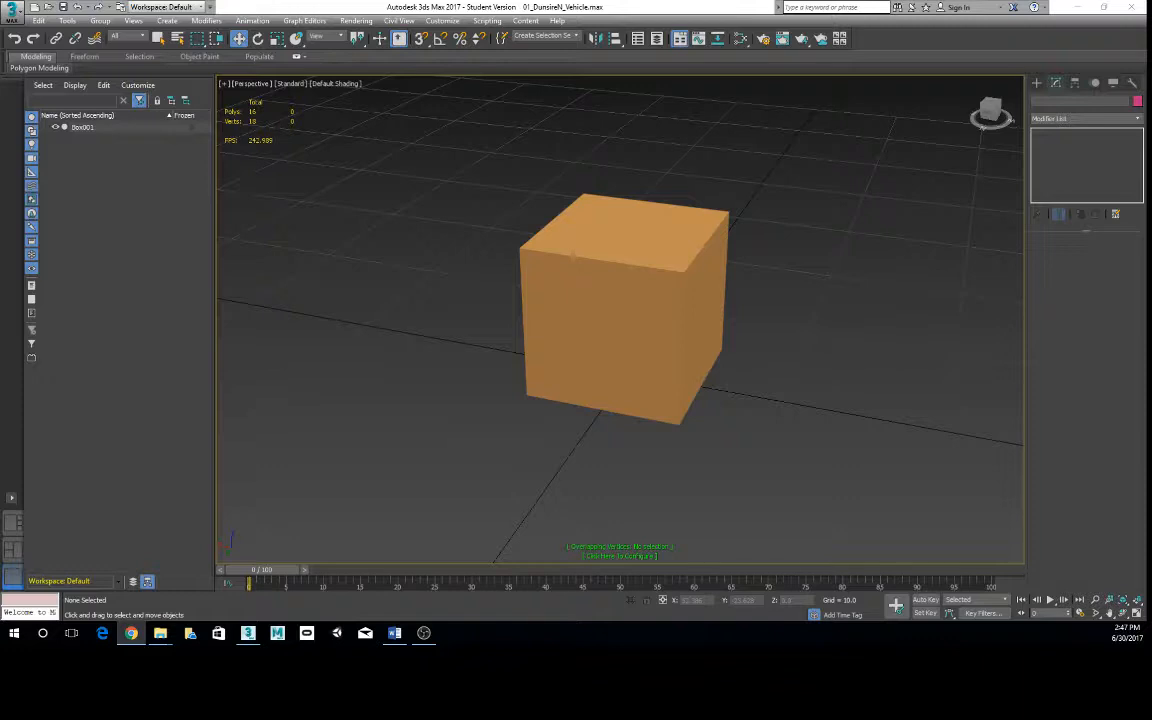
left_click(143, 243)
middle_click_drag(421, 284, 392, 333, "alt")
scroll(392, 333, "up", 3)
scroll(392, 333, "up", 1)
scroll(503, 356, "down", 4)
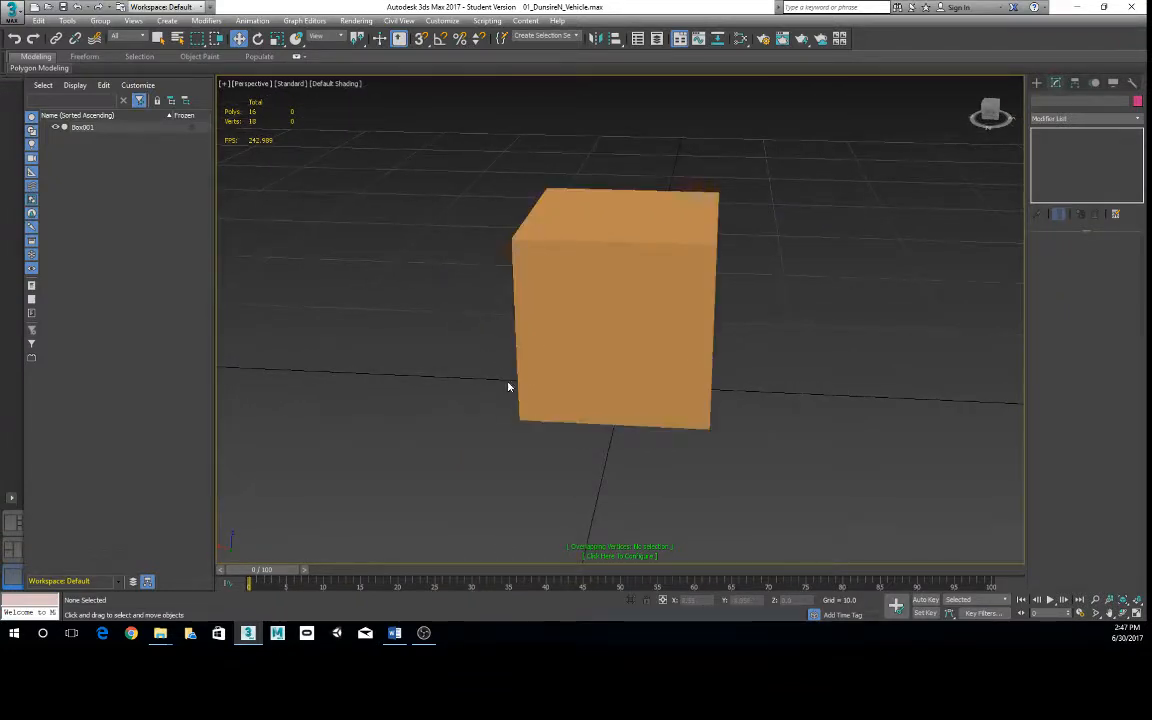
middle_click_drag(509, 386, 559, 381, "alt")
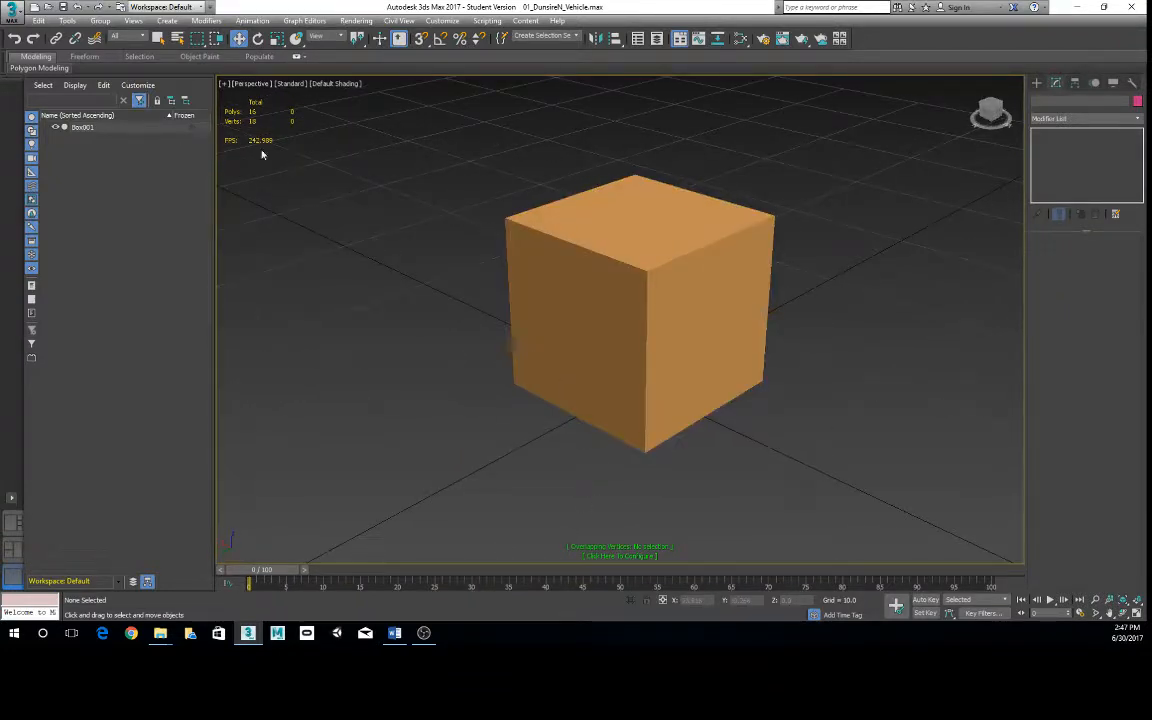
- View the box in the Bottom, Back and Right views in turn, examining it closely in the Right view
left_click(259, 84)
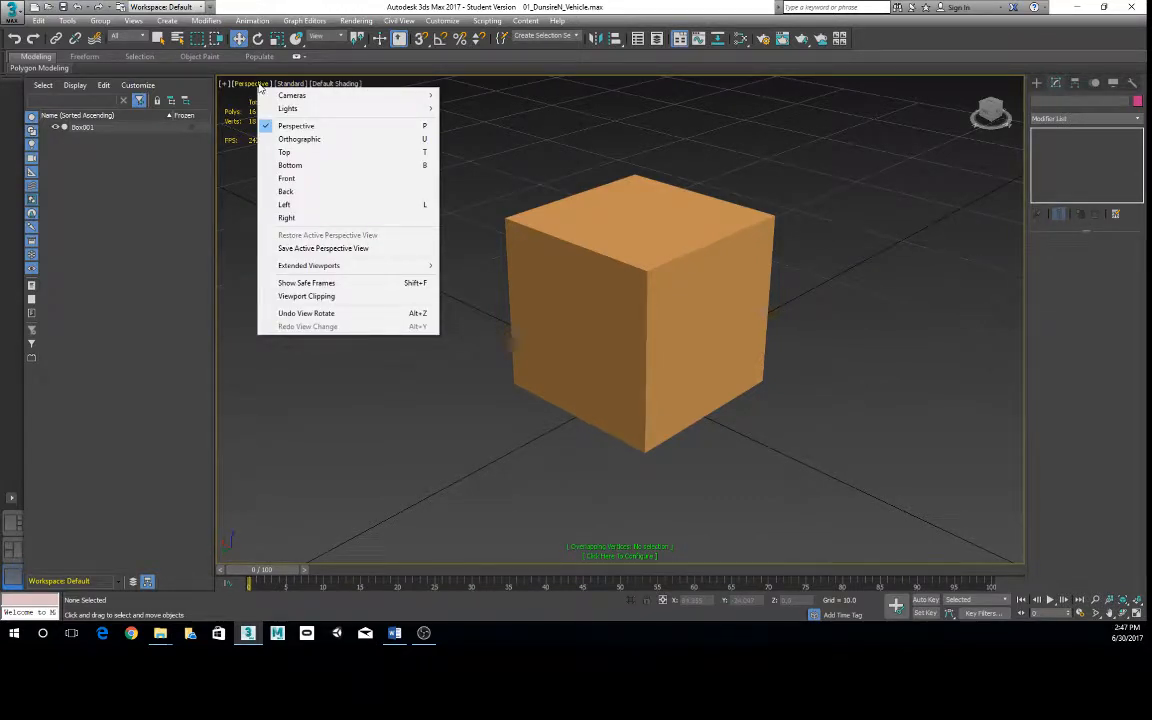
left_click(290, 165)
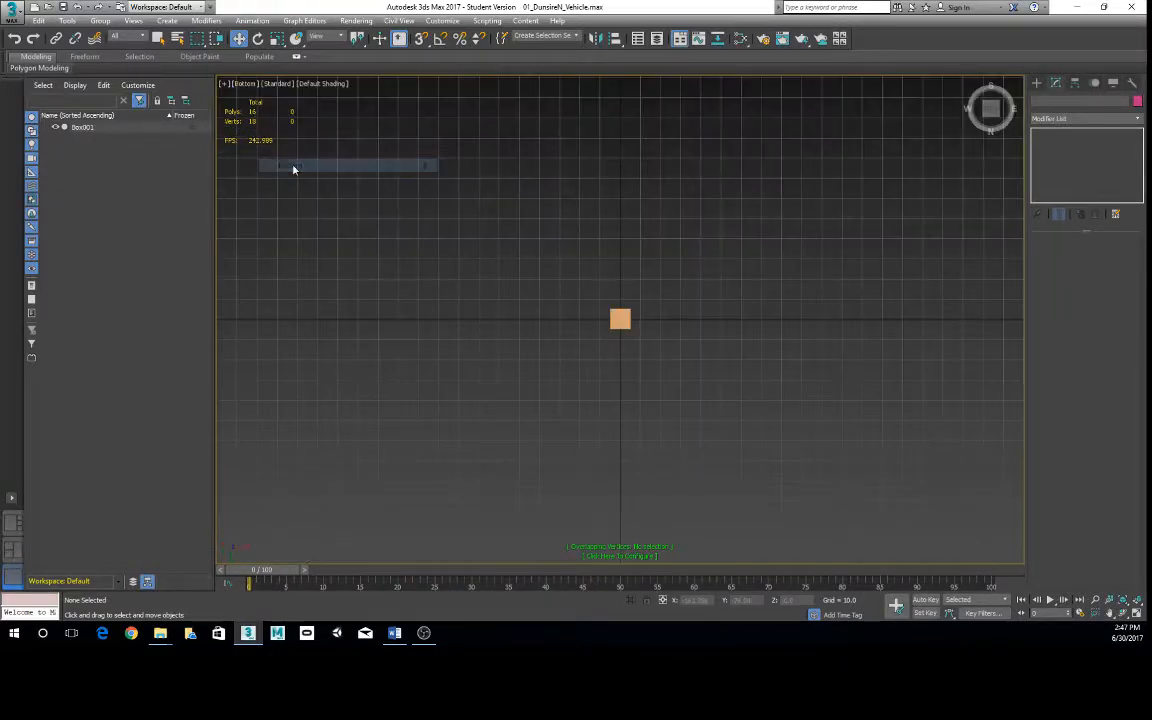
left_click(245, 84)
left_click(273, 191)
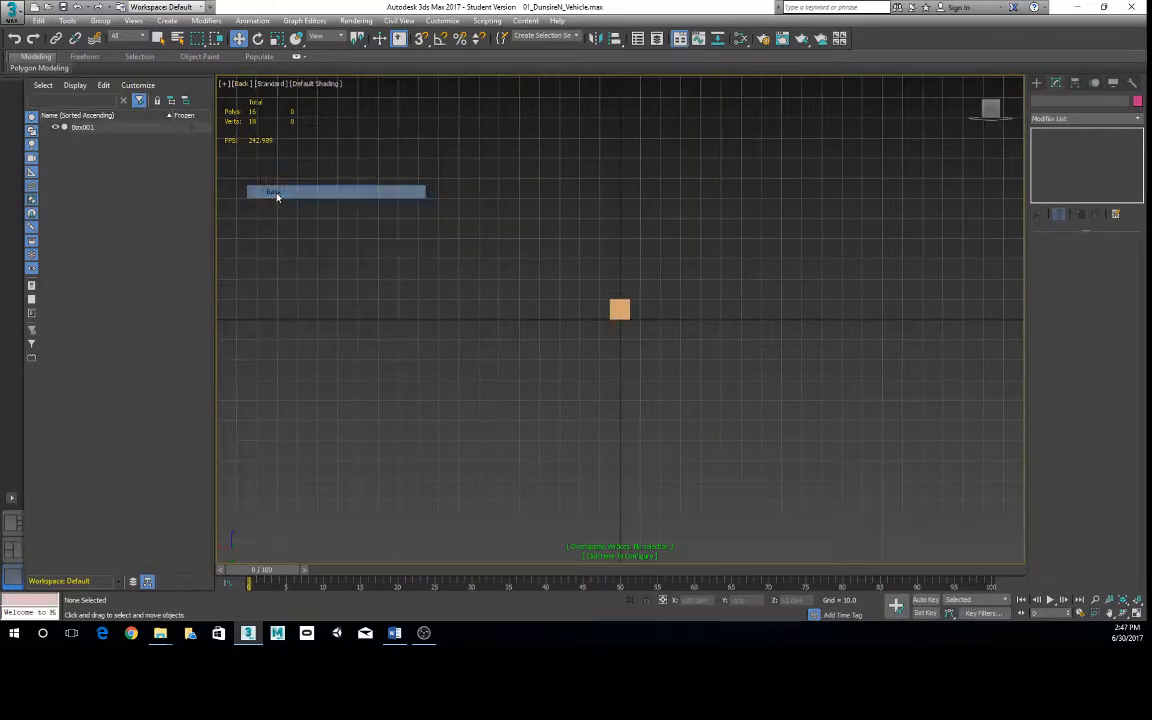
left_click(242, 84)
left_click(266, 217)
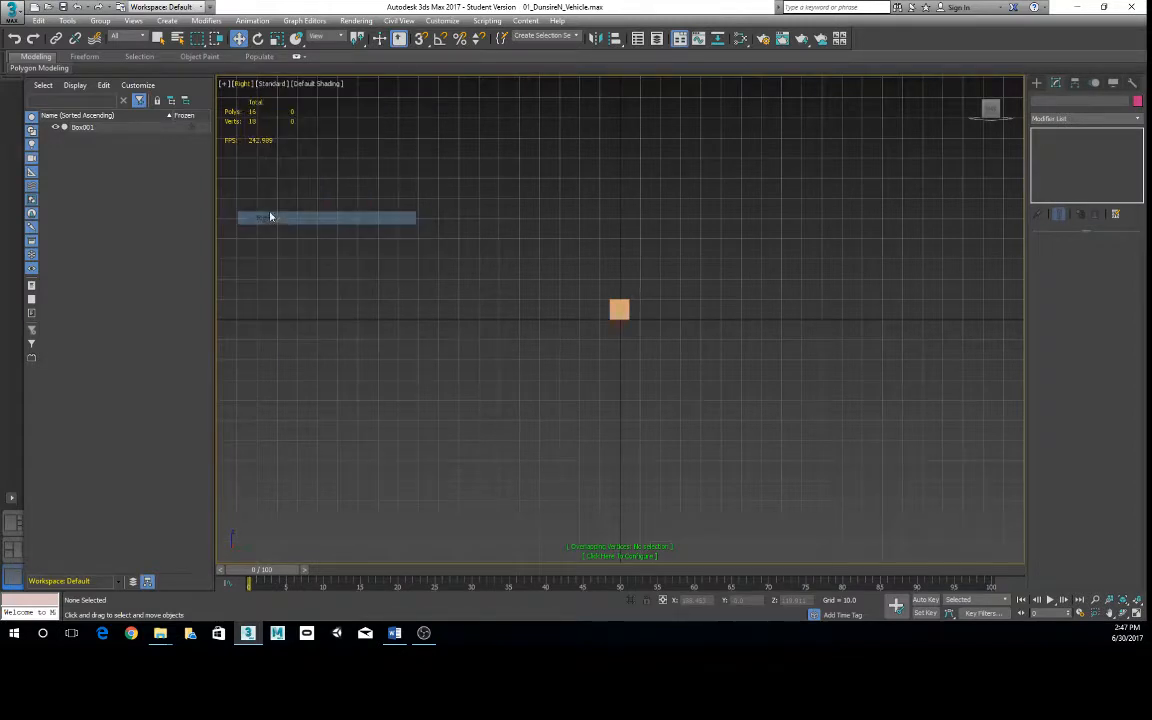
left_click(243, 84)
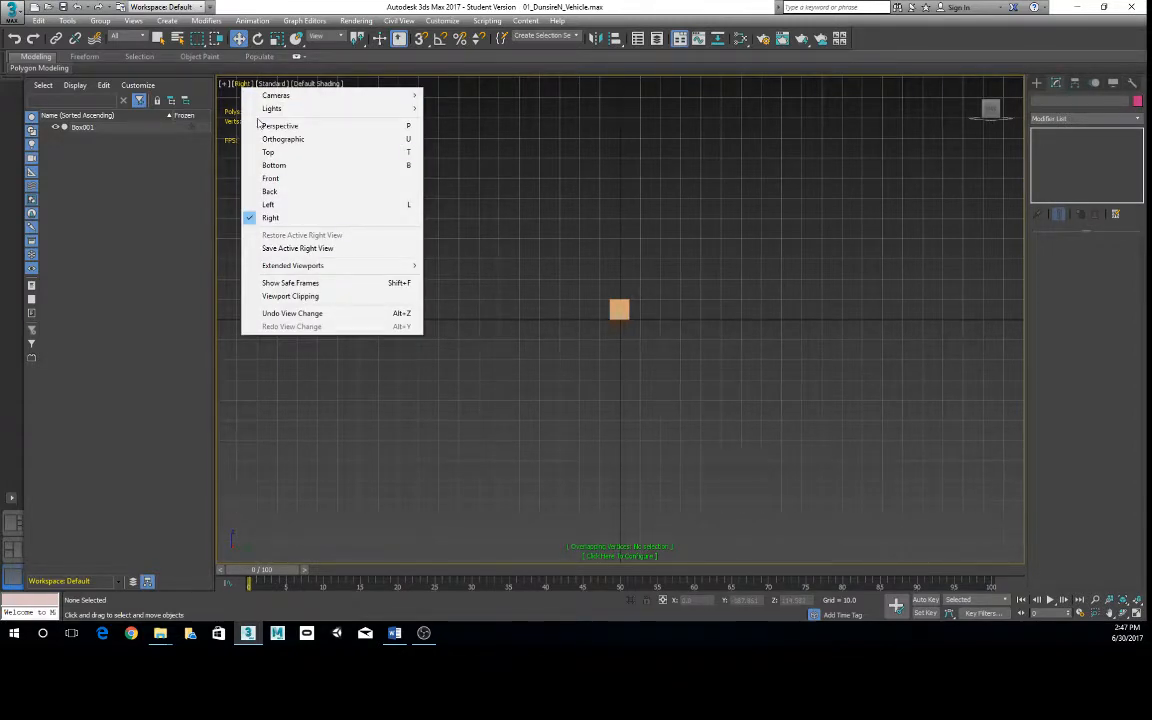
left_click(617, 7)
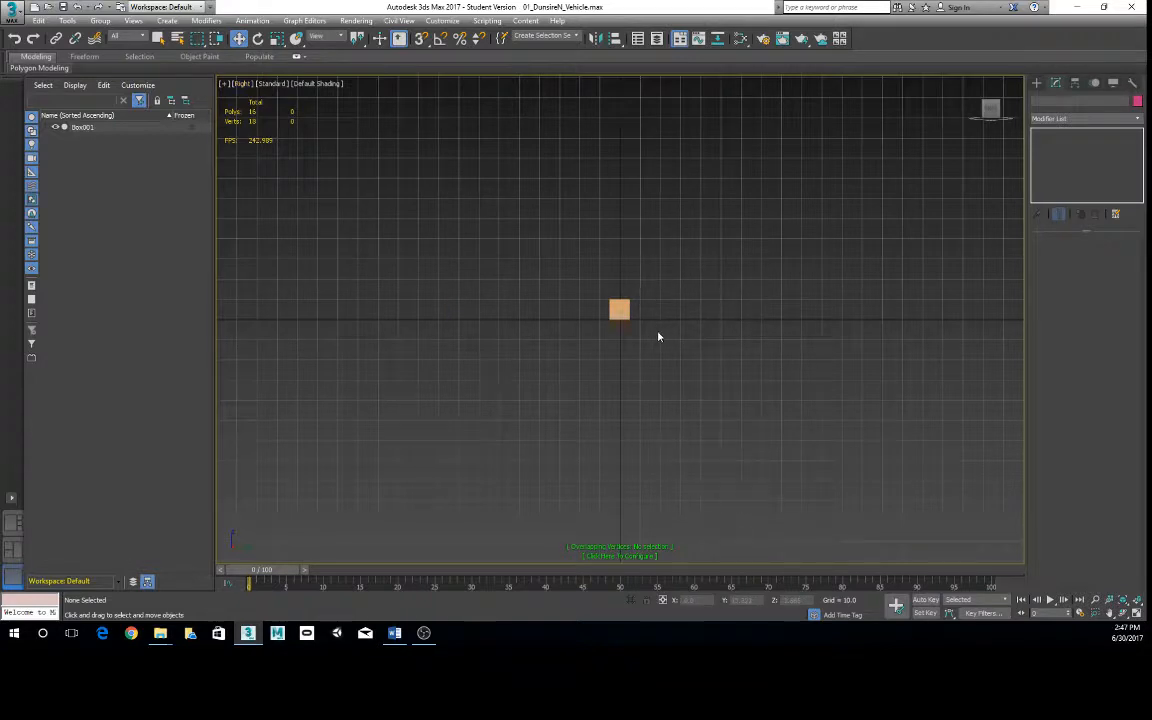
scroll(658, 337, "down", 2)
scroll(661, 343, "up", 4)
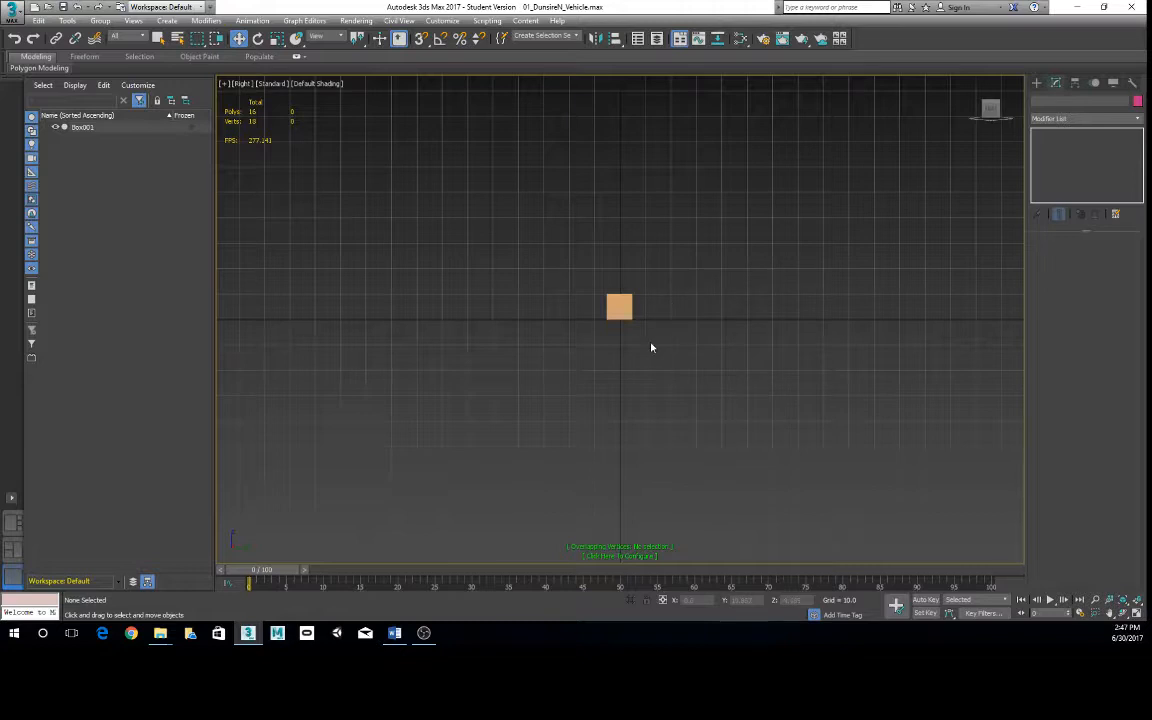
middle_click_drag(652, 345, 641, 373)
scroll(588, 336, "up", 5)
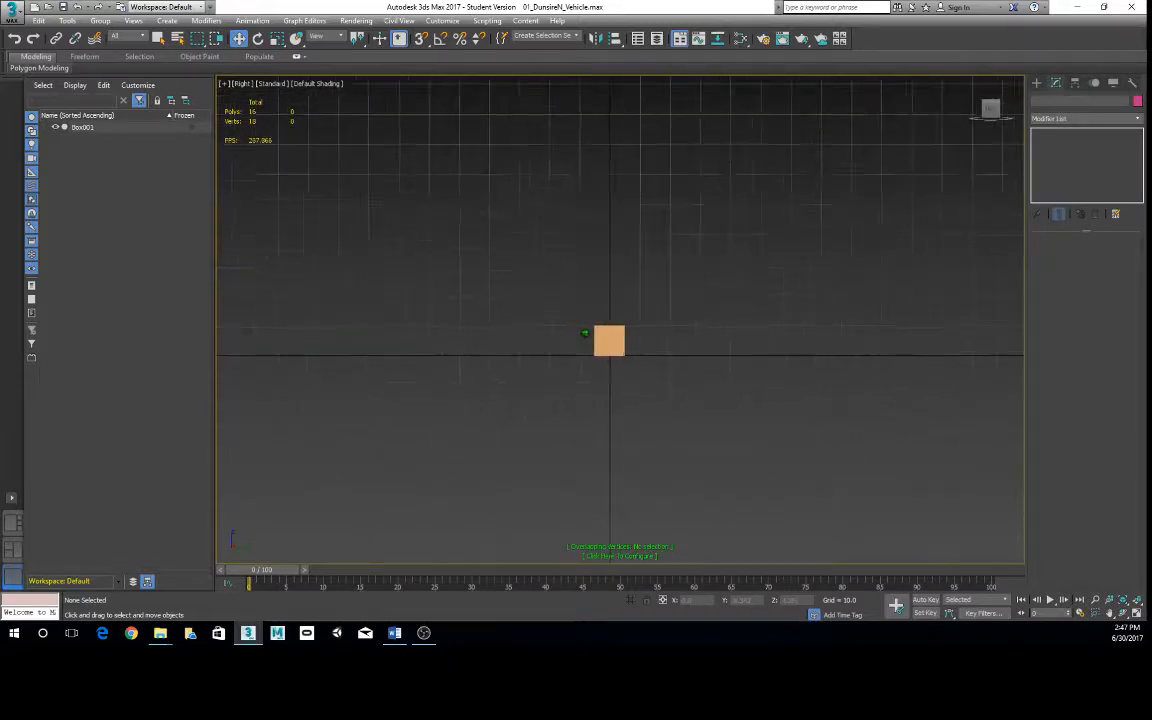
- Change the viewport to Orthographic, then set it to the Back view
left_click(241, 83)
left_click(283, 137)
middle_click_drag(471, 244, 547, 279, "alt")
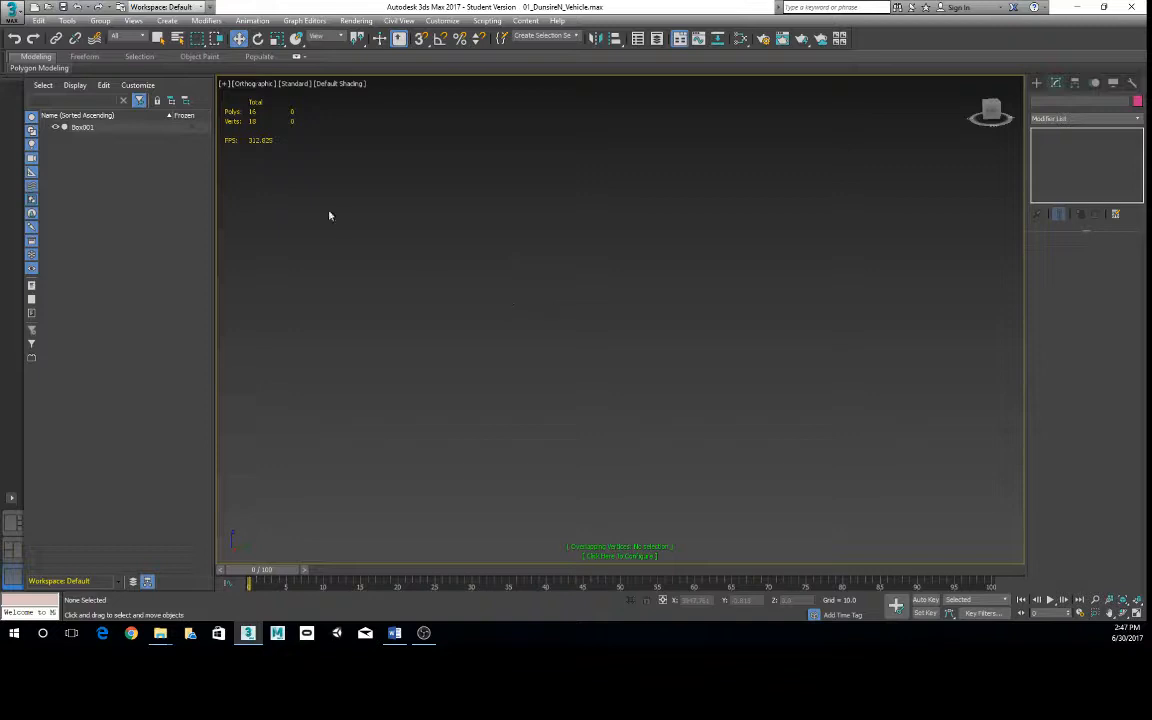
left_click(253, 84)
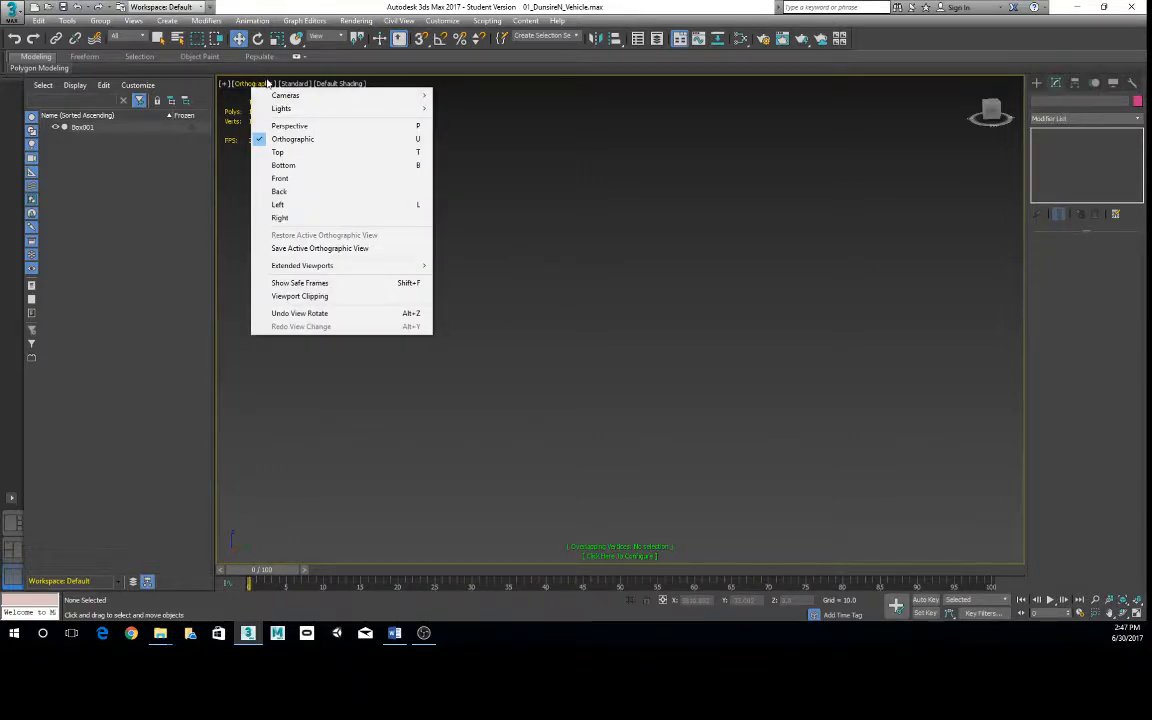
left_click(289, 191)
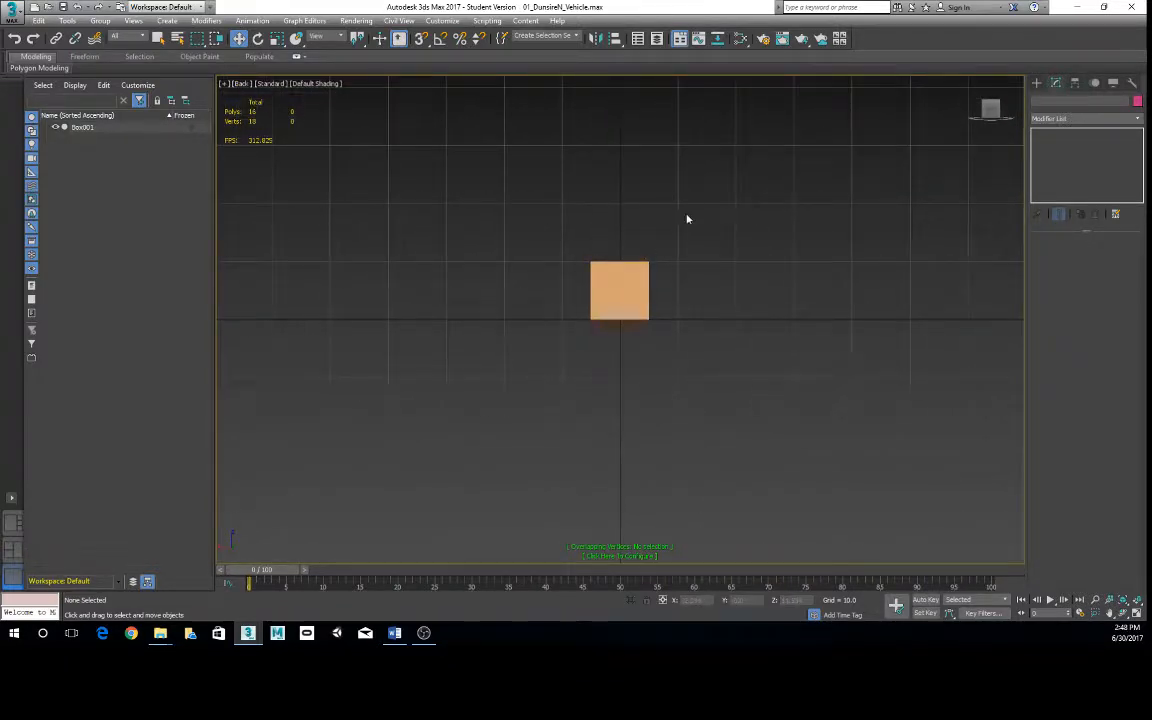
- Maximize the wireframe Orthographic viewport in place of the Back view and change it to Perspective
key("alt+w")
left_click(468, 412)
key("alt+w")
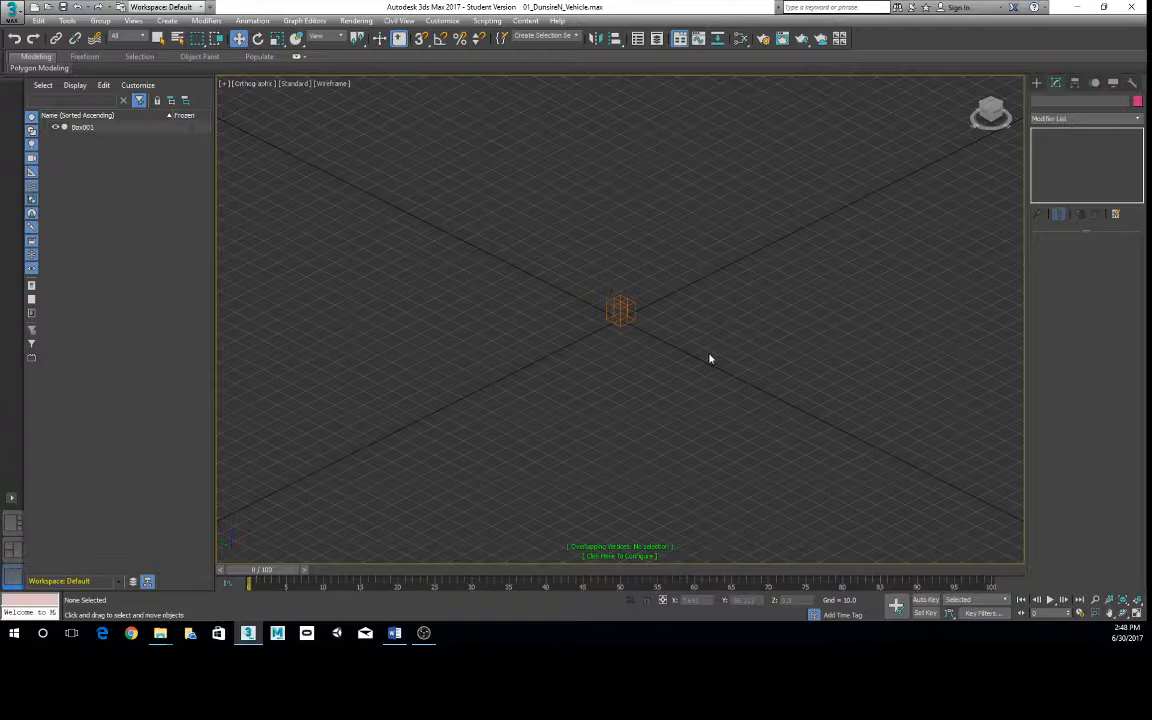
middle_click_drag(805, 334, 656, 360, "alt")
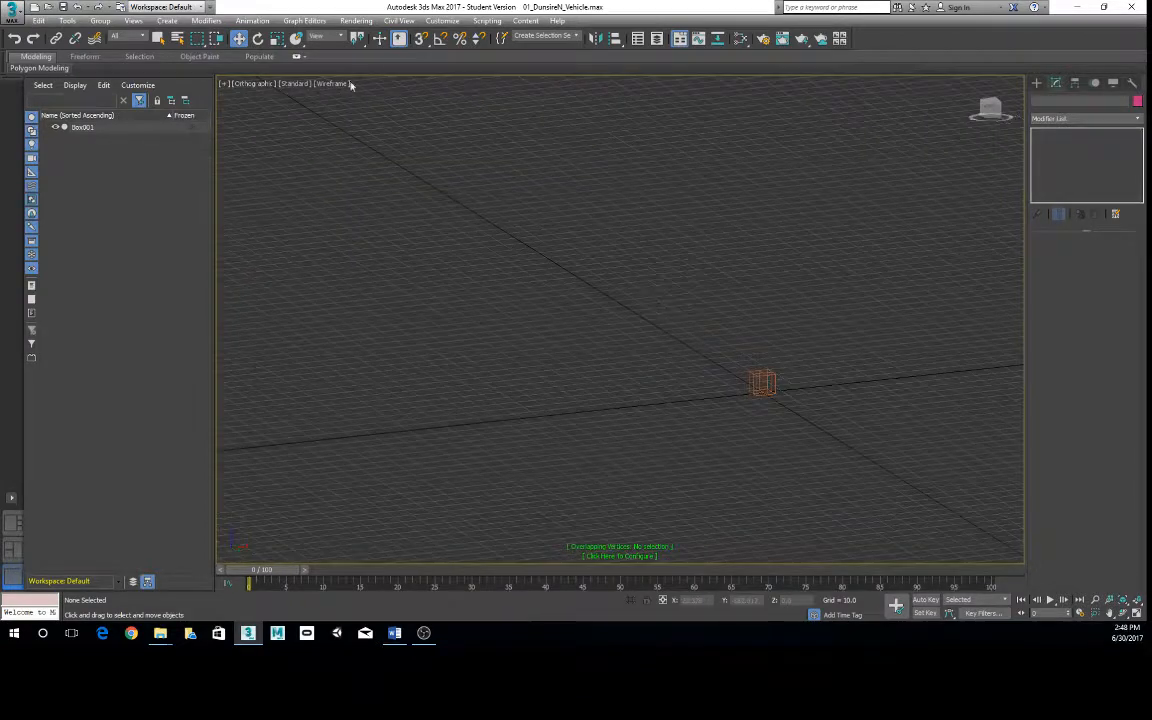
left_click(250, 84)
left_click(262, 126)
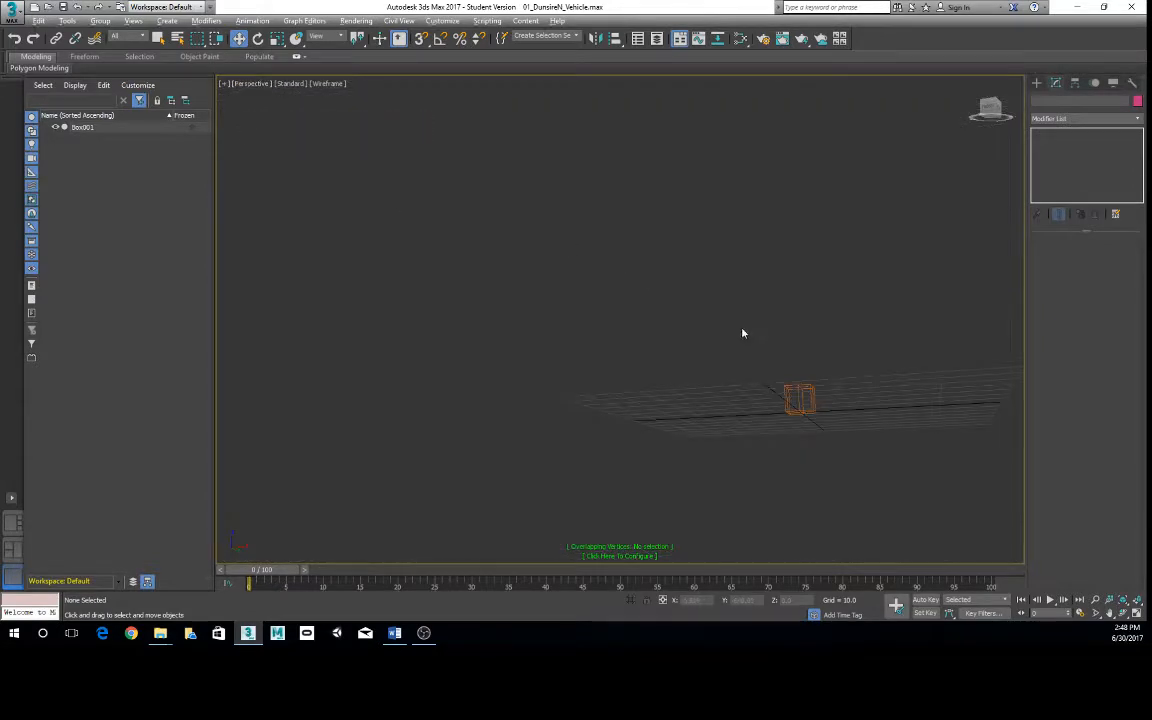
middle_click_drag(743, 334, 694, 327, "alt")
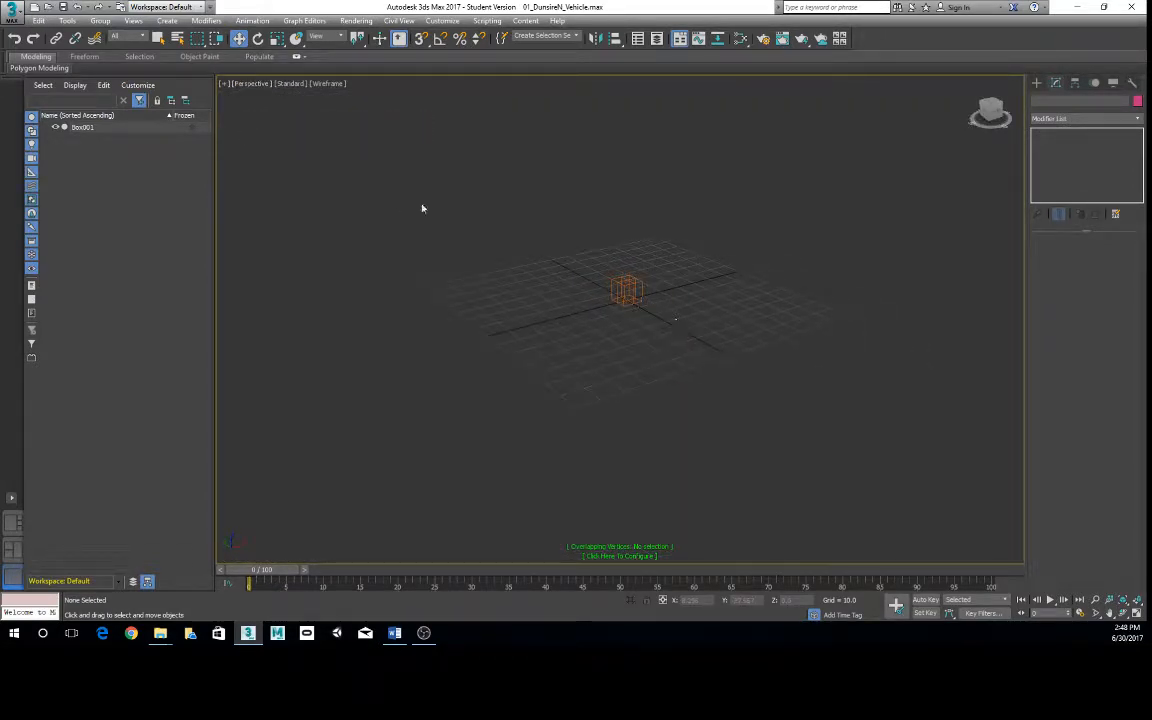
- Switch the Perspective viewport from wireframe to Default Shading and turn off the edged faces on the box
scroll(769, 265, "up", 6)
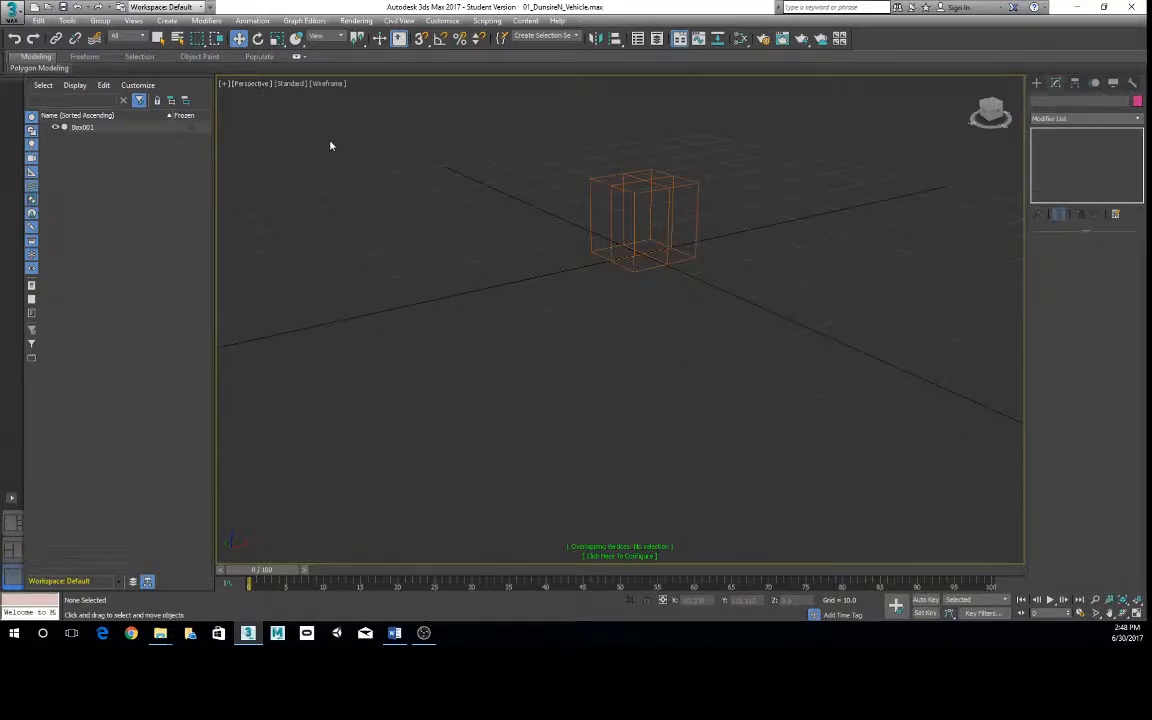
key("F3")
middle_click_drag(486, 208, 550, 267, "alt")
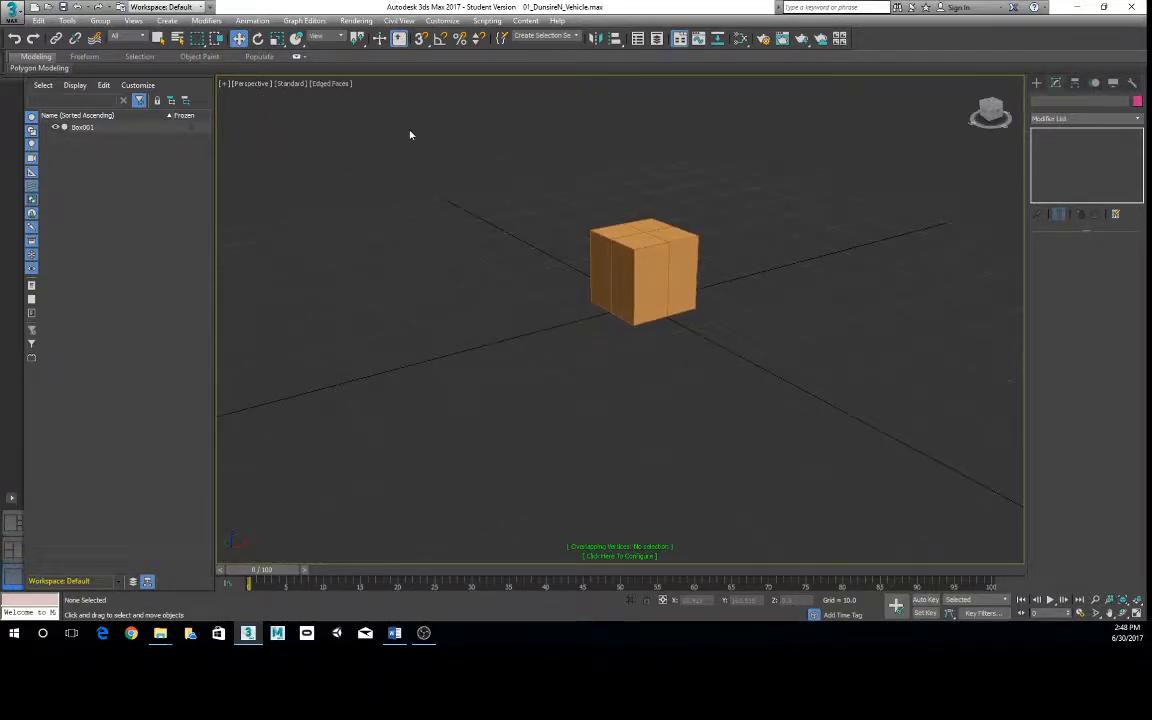
key("F4")
left_click(257, 84)
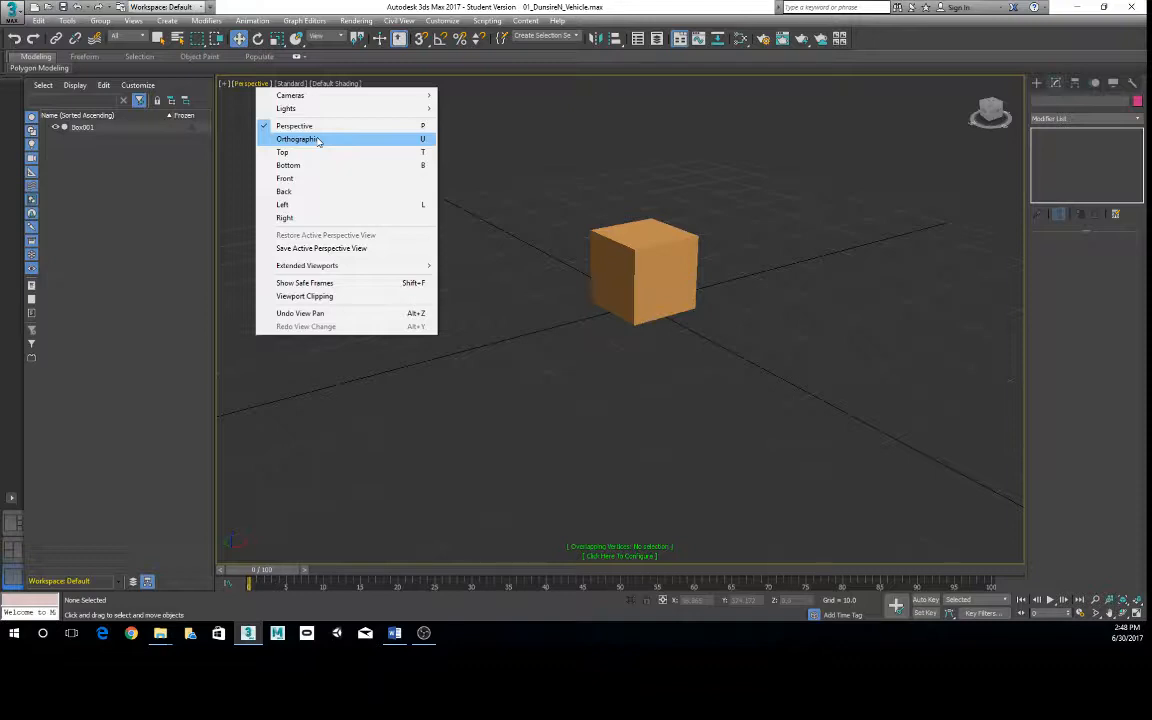
left_click(866, 375)
- Show the four-viewport layout, maximize and restore the Top, Front and Back viewports in turn, and maximize the Perspective viewport again
key("alt+w")
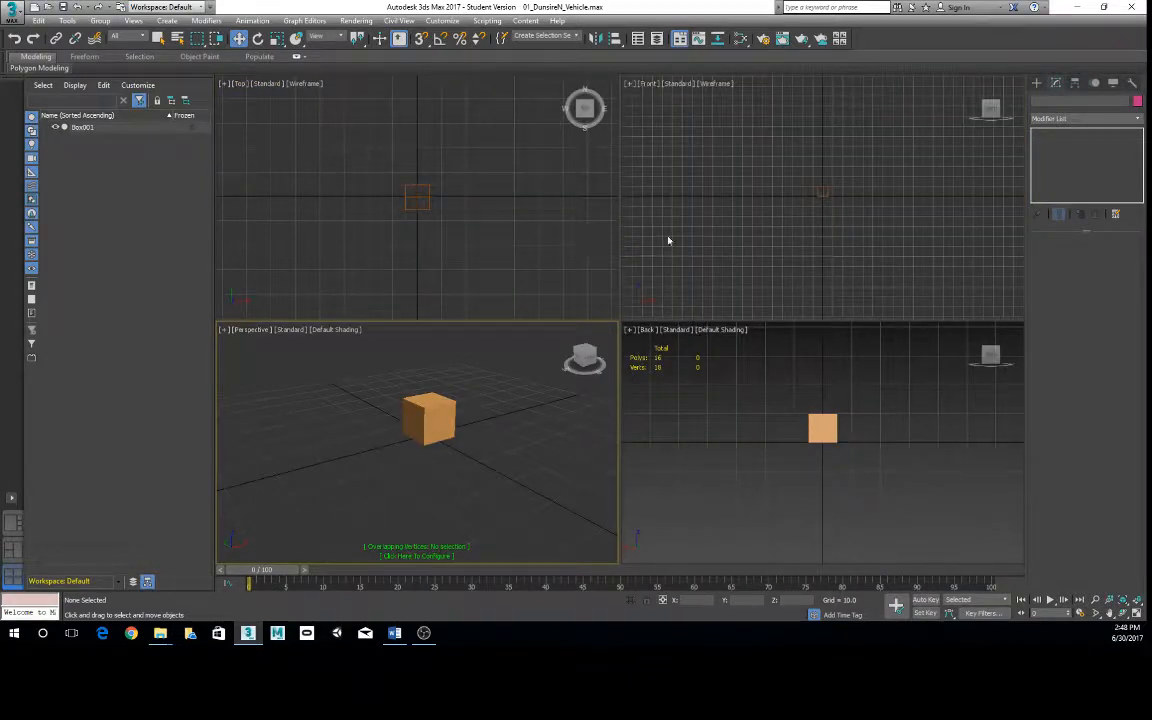
key("alt+w")
key("alt+w")
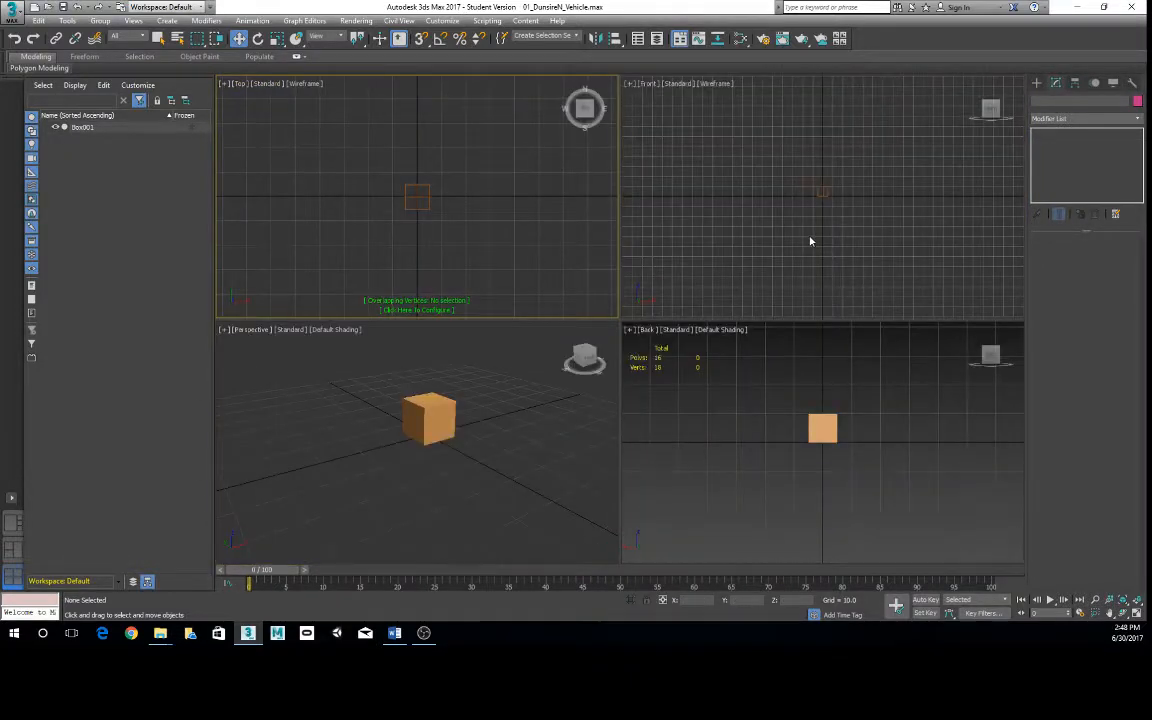
key("alt+w")
key("alt+w")
key("alt+w")
key("alt+w")
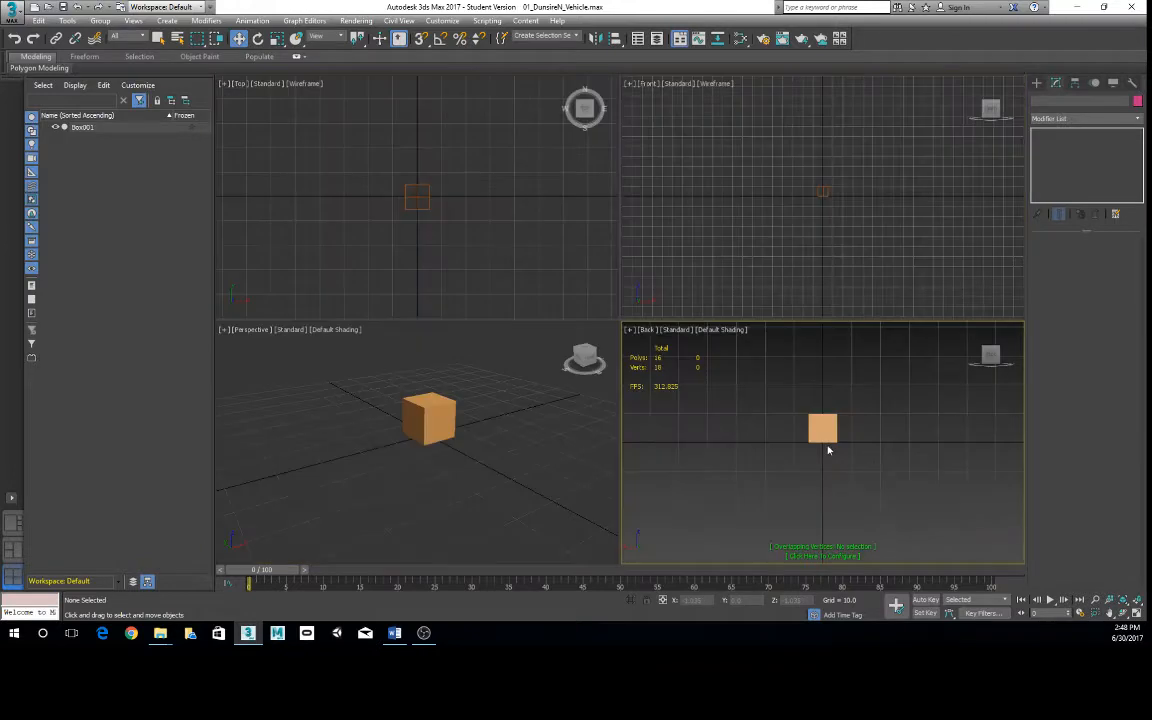
key("alt+w")
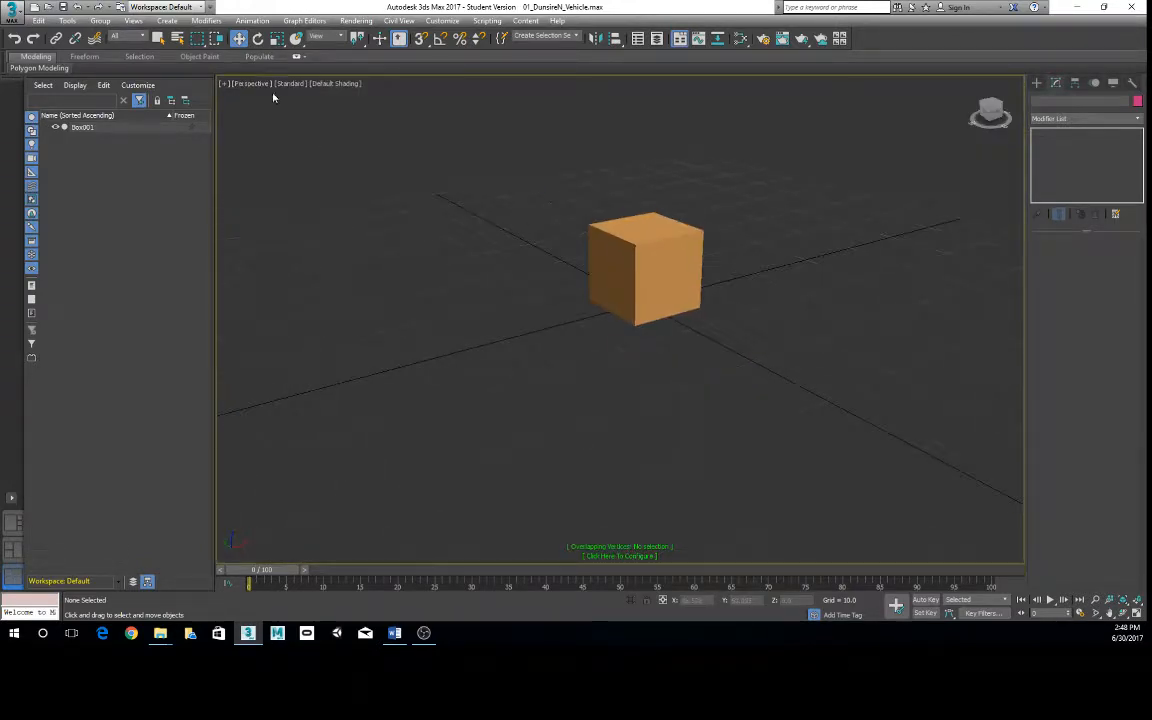
left_click(255, 84)
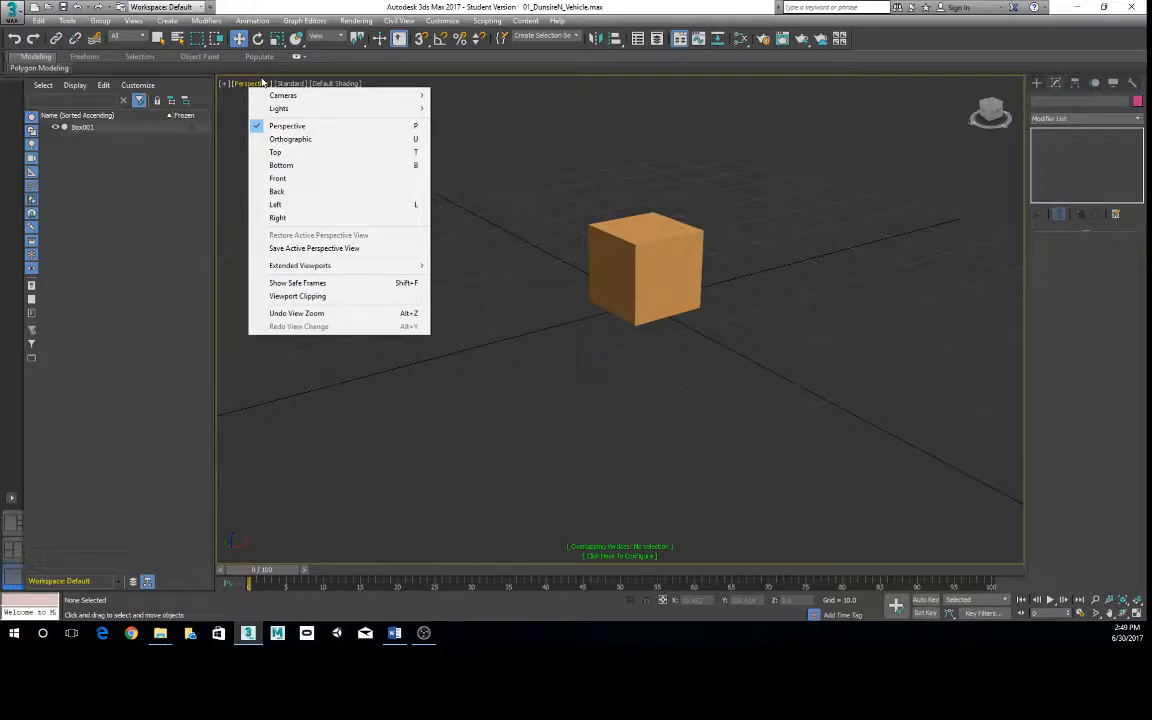
right_click(820, 232)
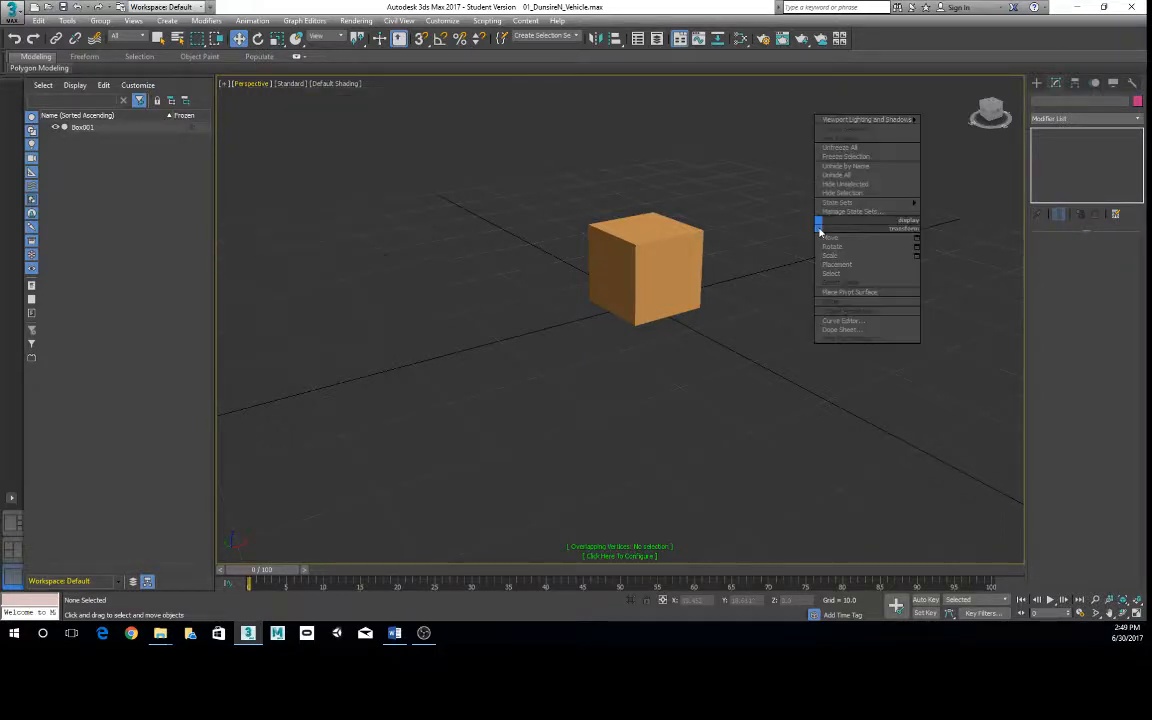
left_click(792, 358)
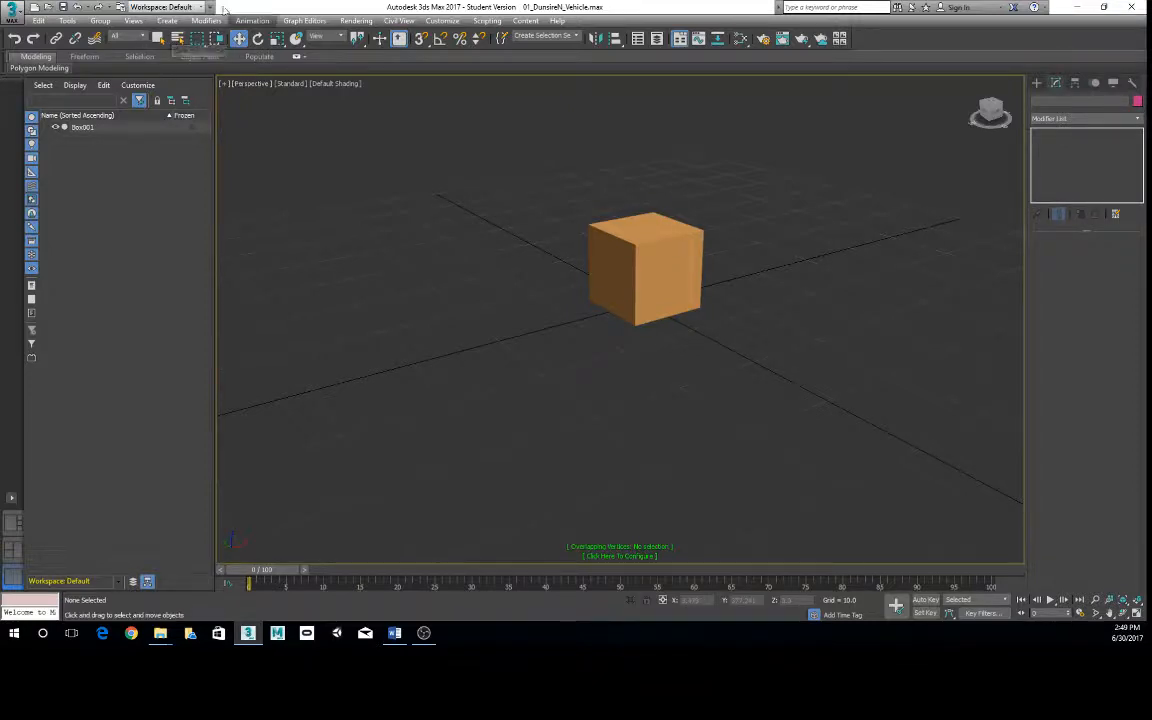
- Select the box with the Select Object tool and frame it in the Perspective viewport
left_click(159, 40)
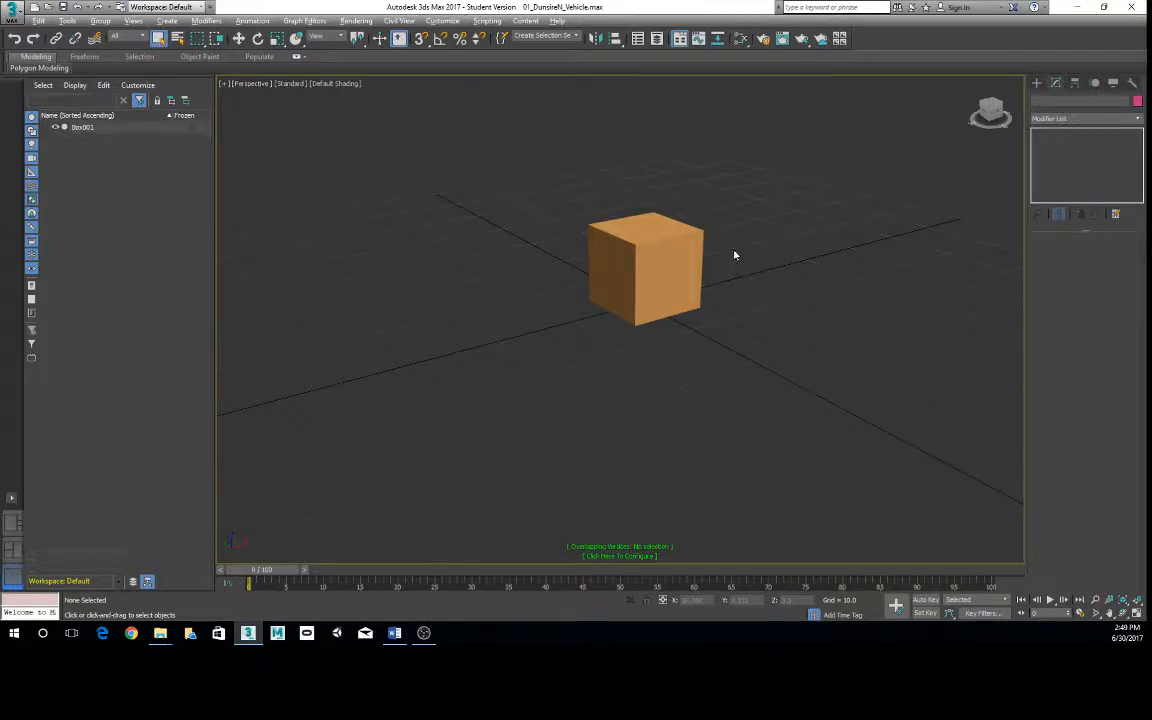
middle_click_drag(723, 257, 694, 273, "alt")
left_click(647, 253)
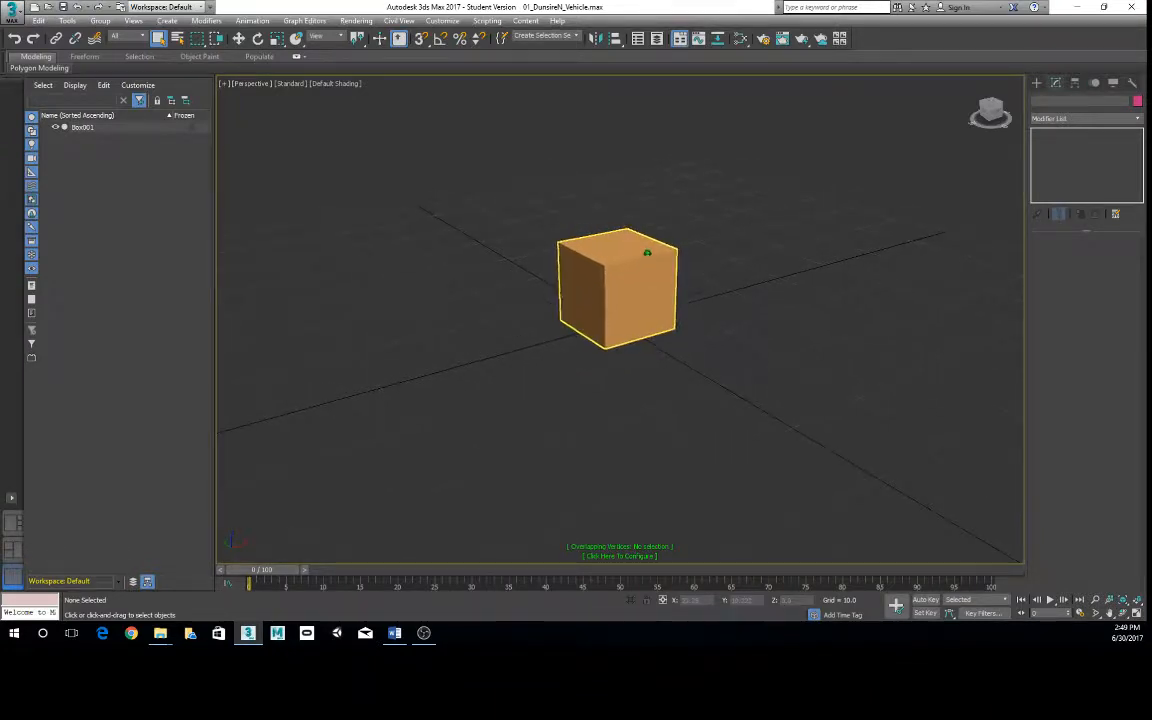
scroll(647, 253, "up", 3)
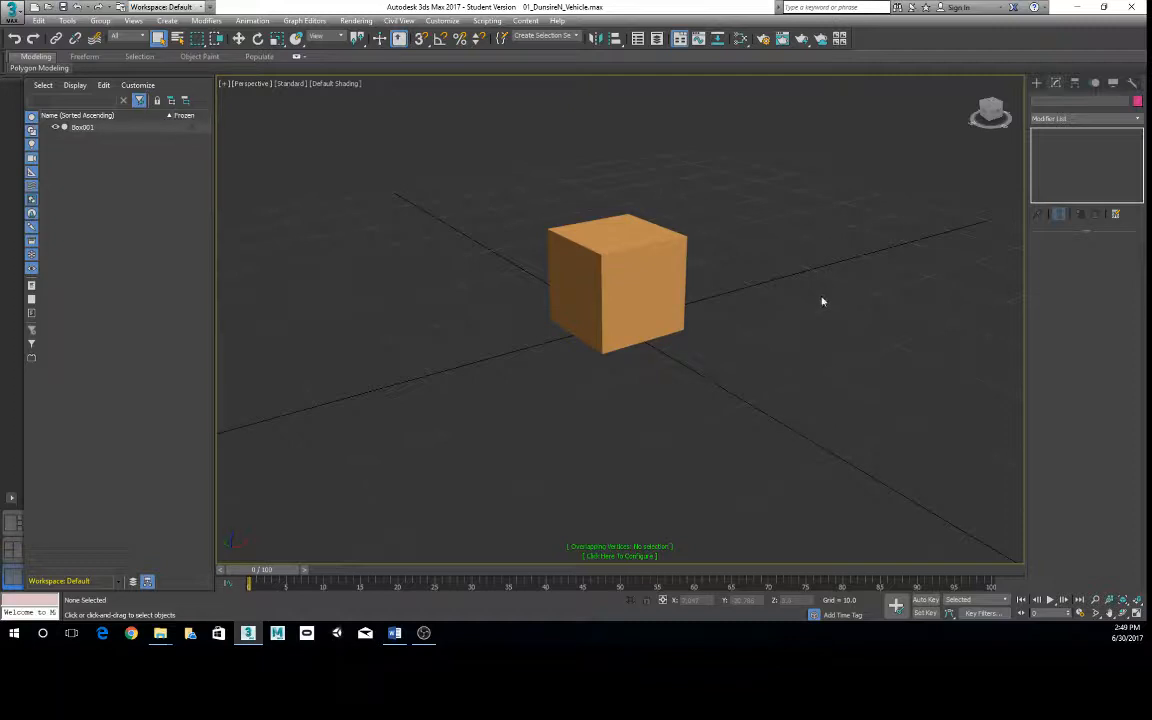
middle_click_drag(822, 301, 694, 324, "alt")
left_click(318, 452)
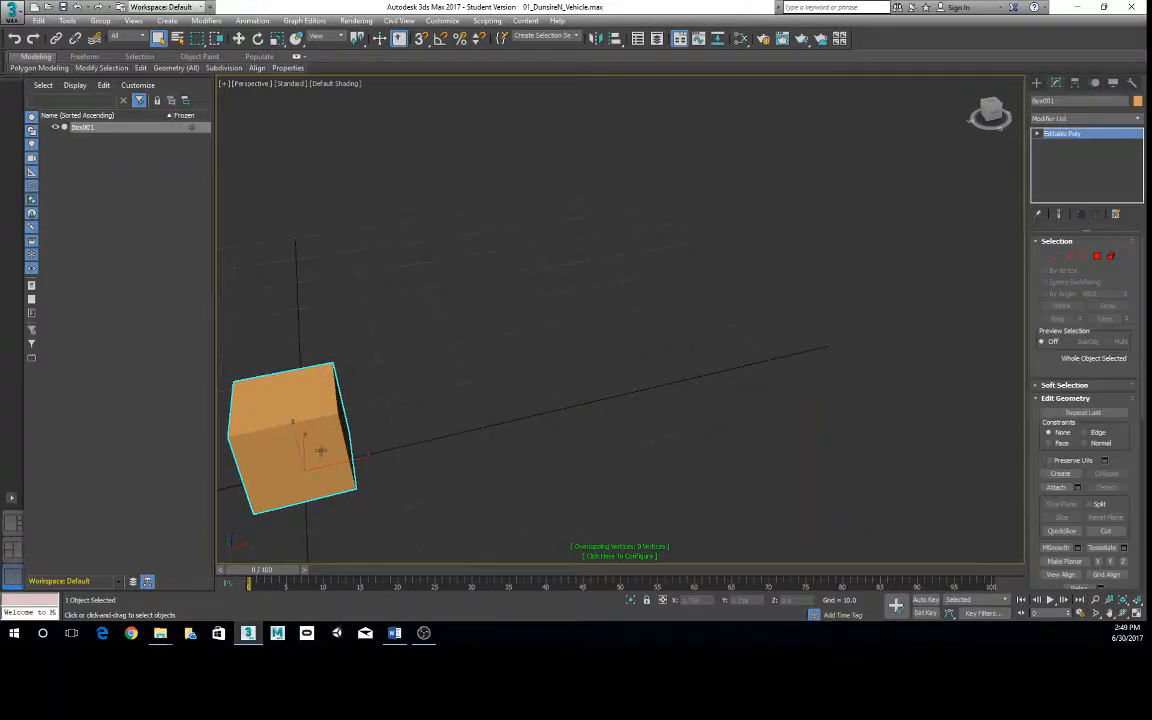
key("z")
scroll(388, 450, "down", 3)
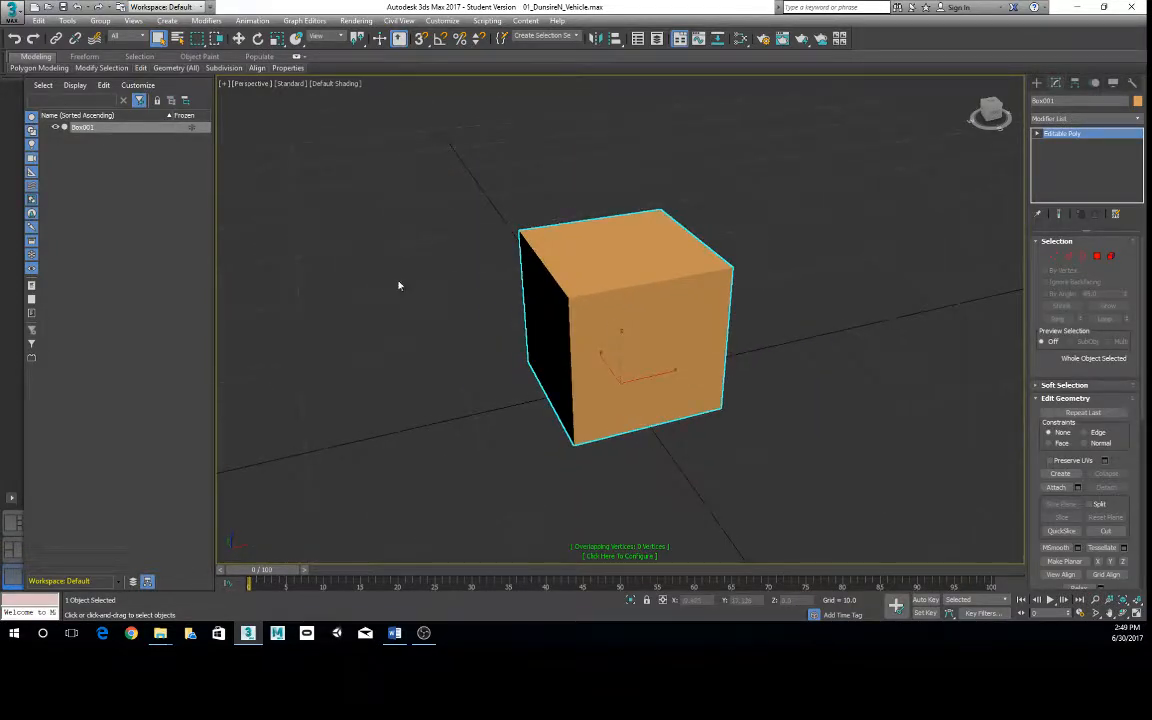
- Turn on Show Safe Frames in the Perspective viewport and turn it off again
left_click(250, 83)
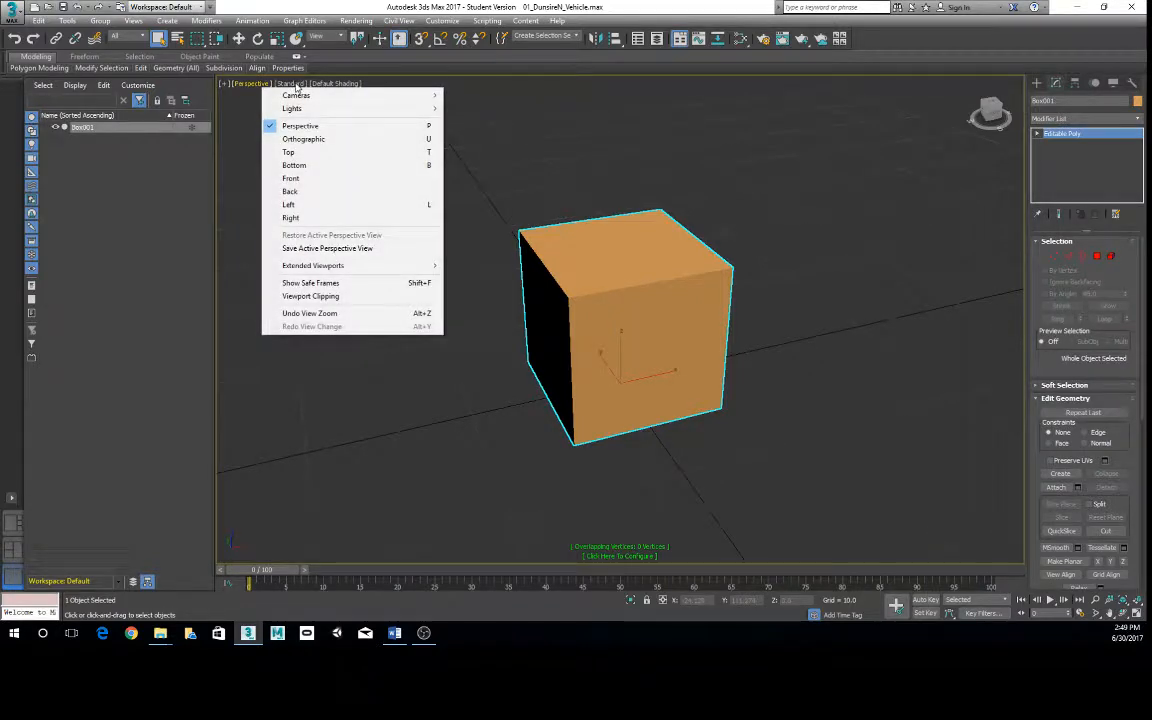
left_click(320, 284)
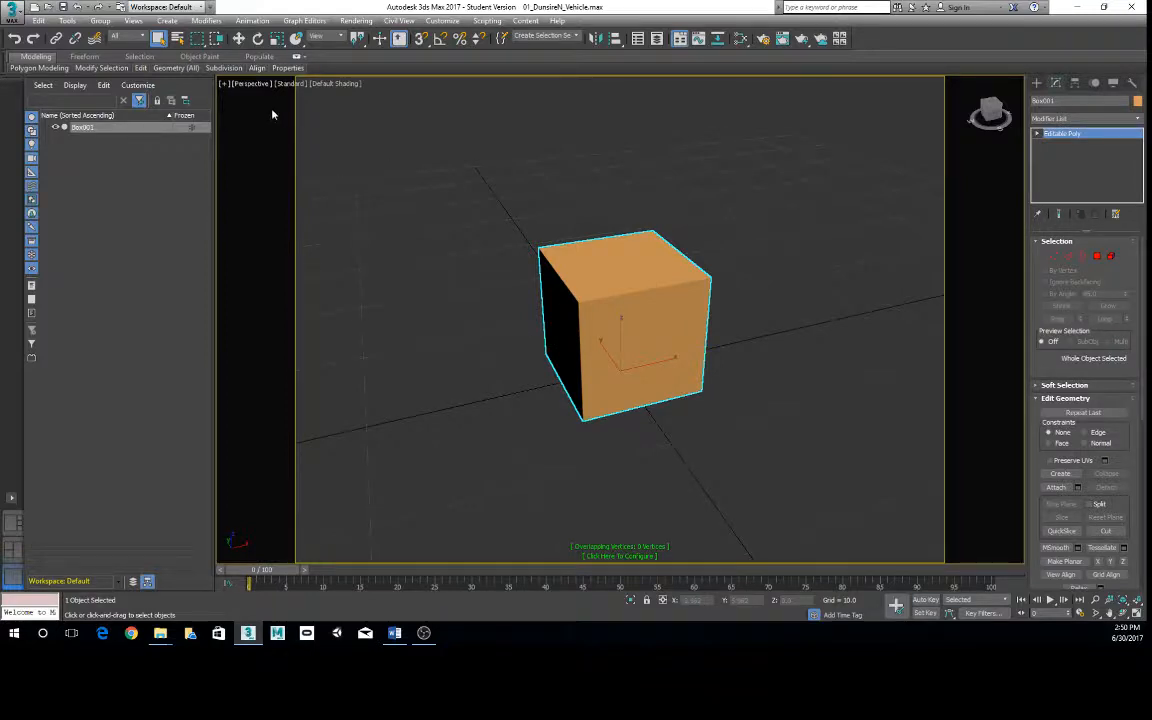
left_click(252, 84)
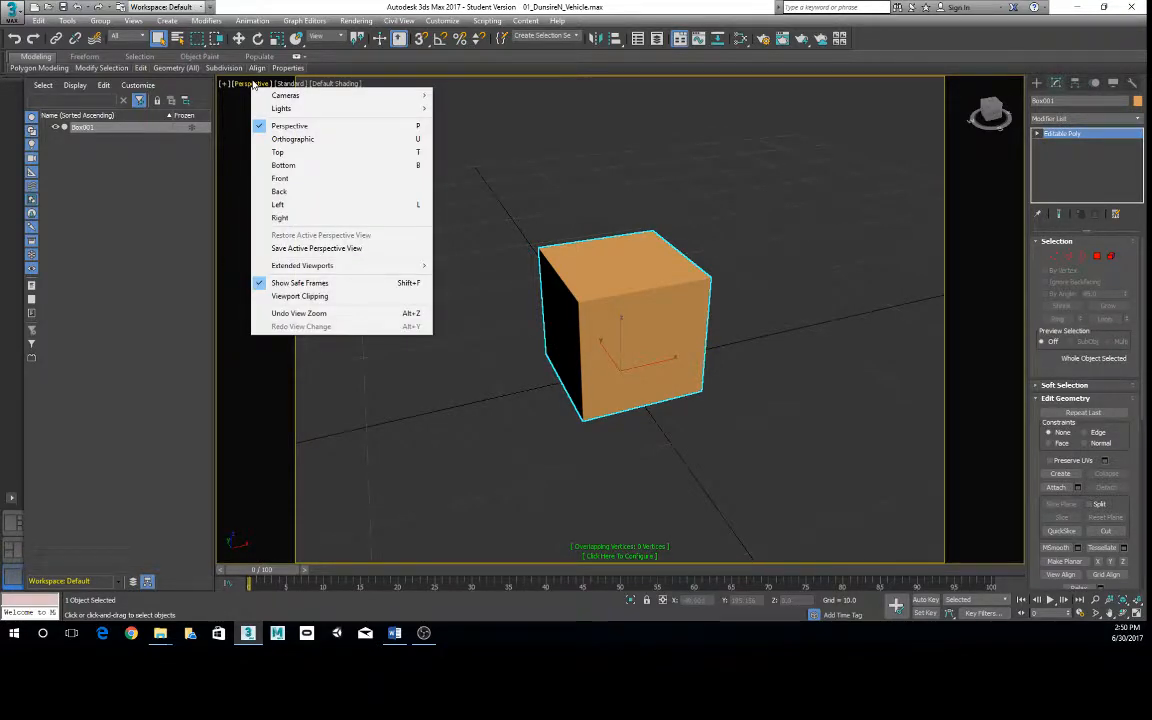
left_click(320, 283)
left_click(289, 84)
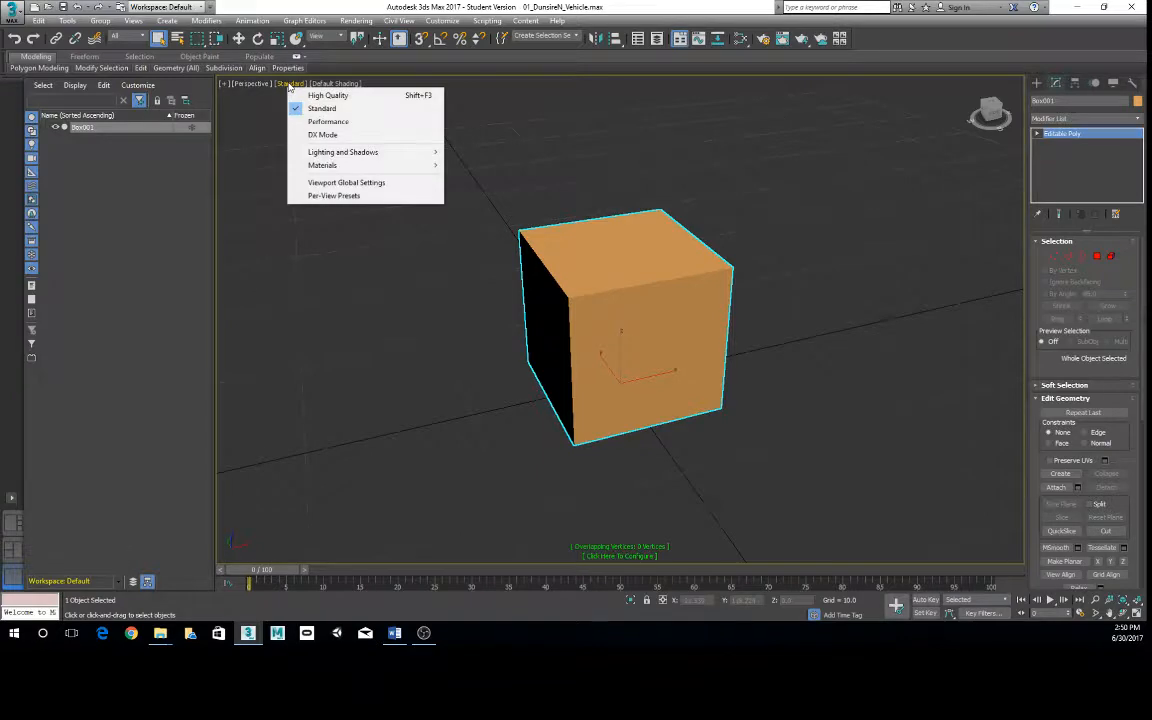
left_click(250, 84)
left_click(280, 84)
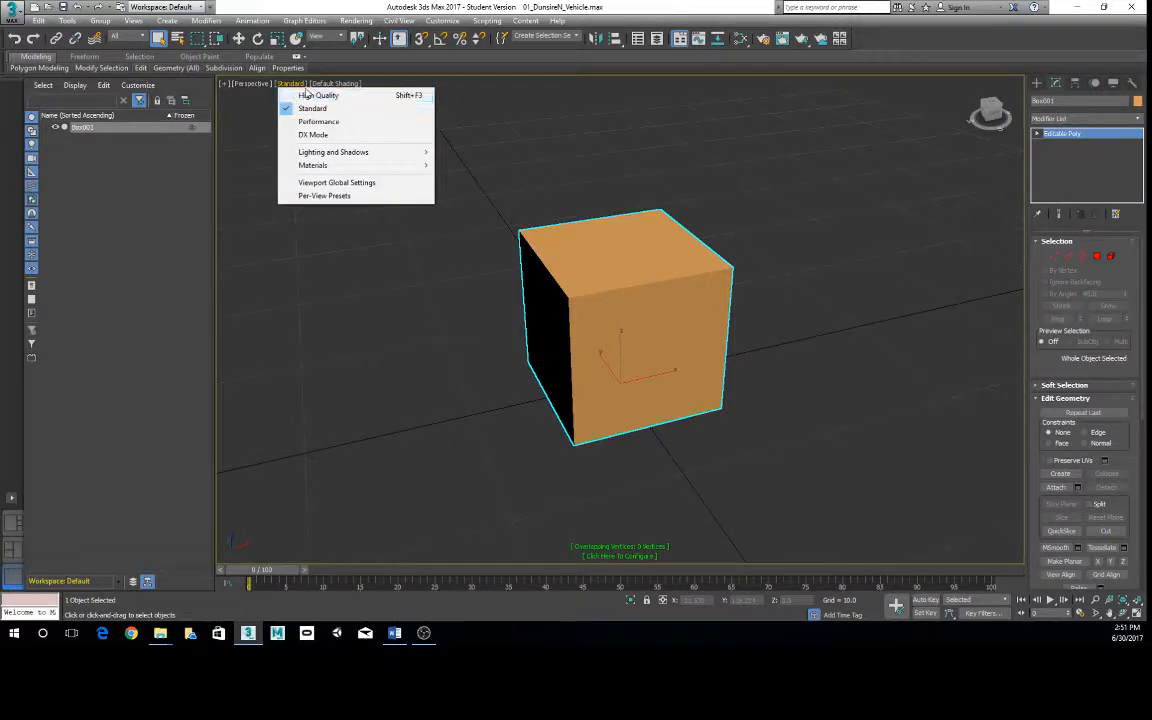
- Change the Perspective viewport's shading to Clay, followed by Flat Color
left_click(334, 84)
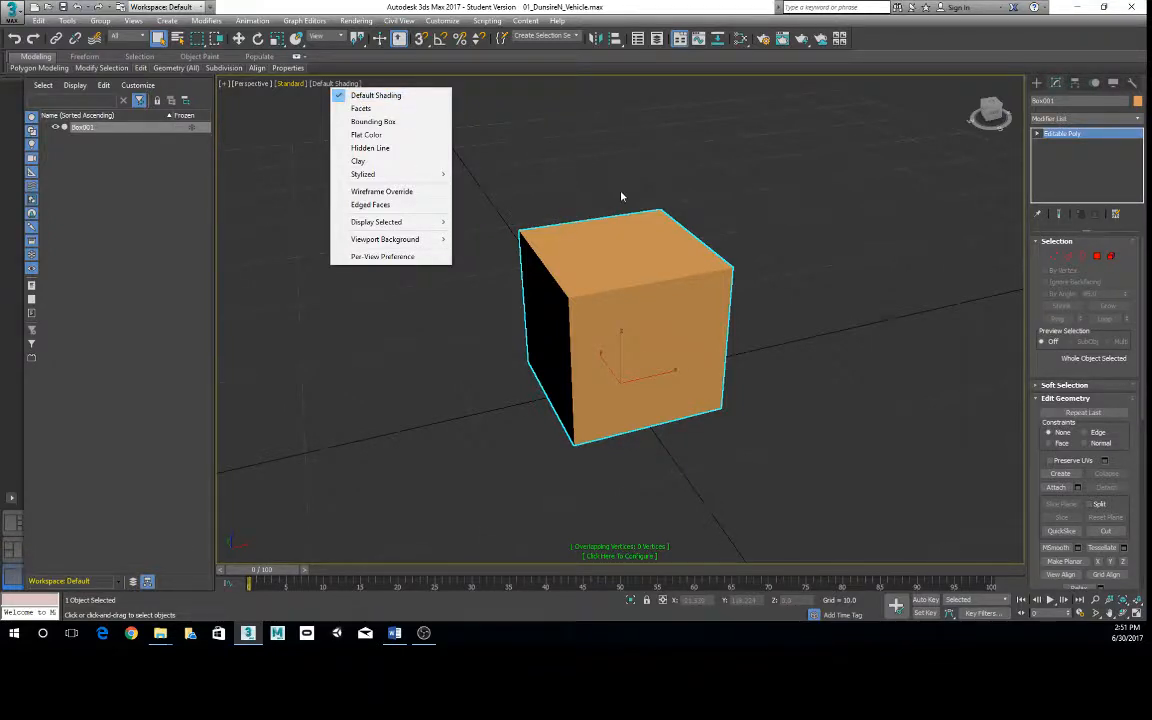
left_click(360, 161)
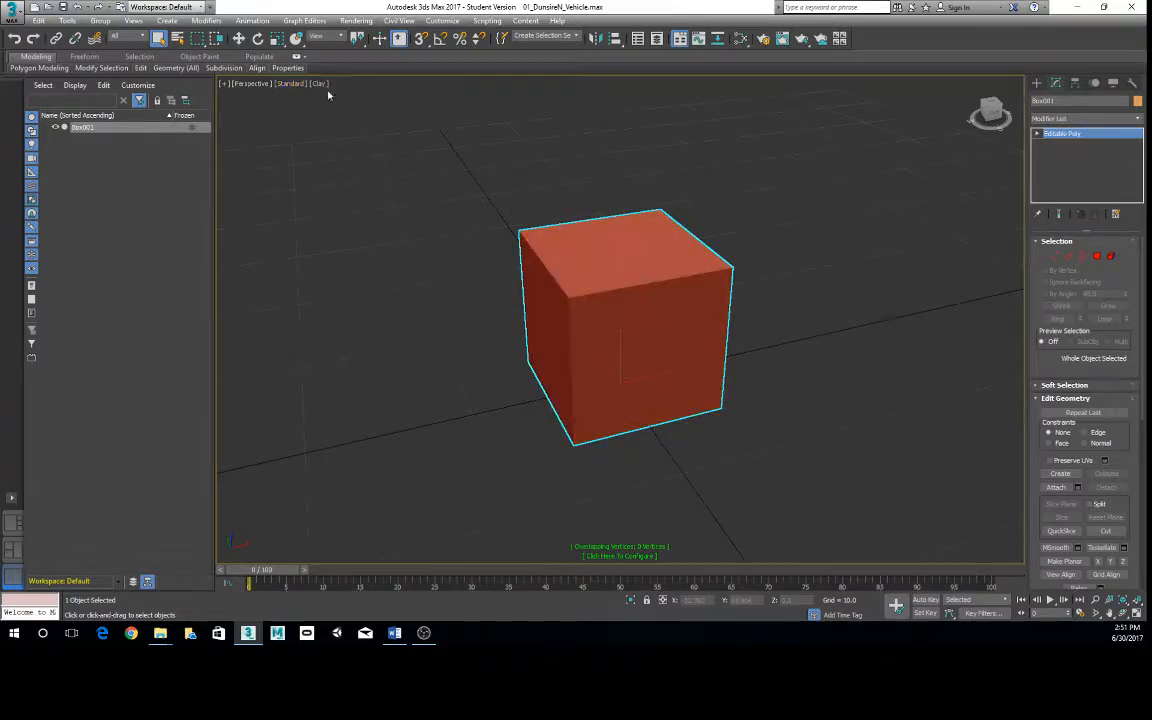
left_click(318, 84)
left_click(355, 136)
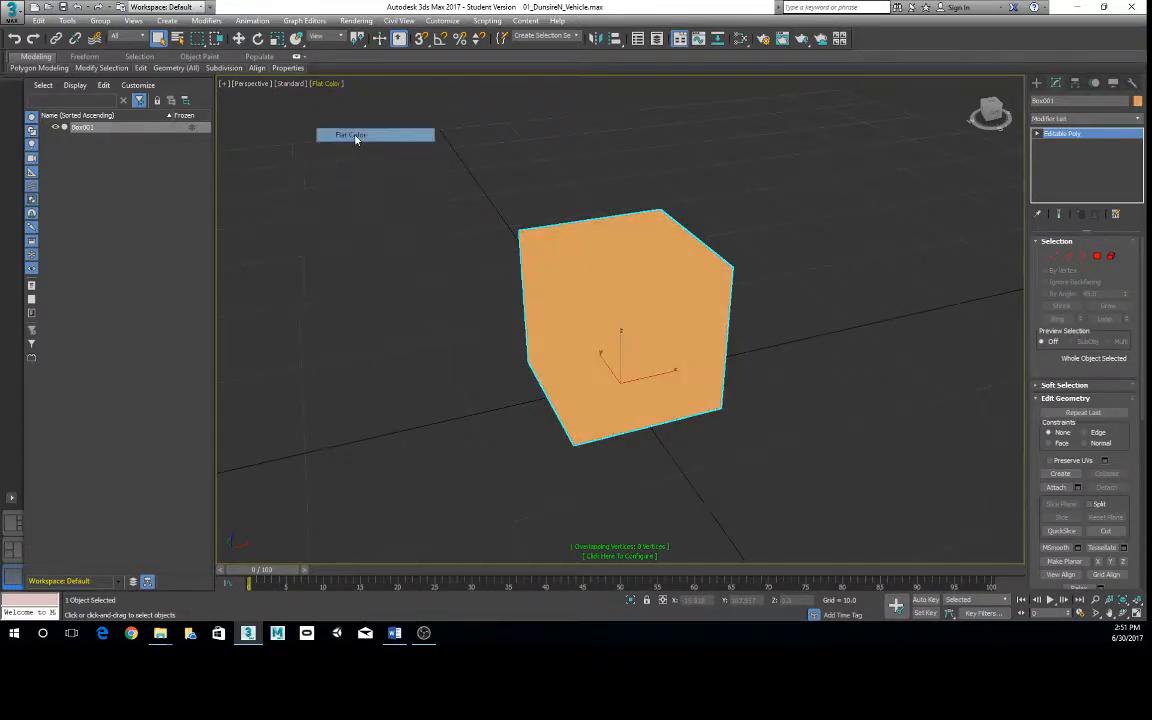
- Set the Perspective viewport's shading to the stylized Graphite look
left_click(330, 84)
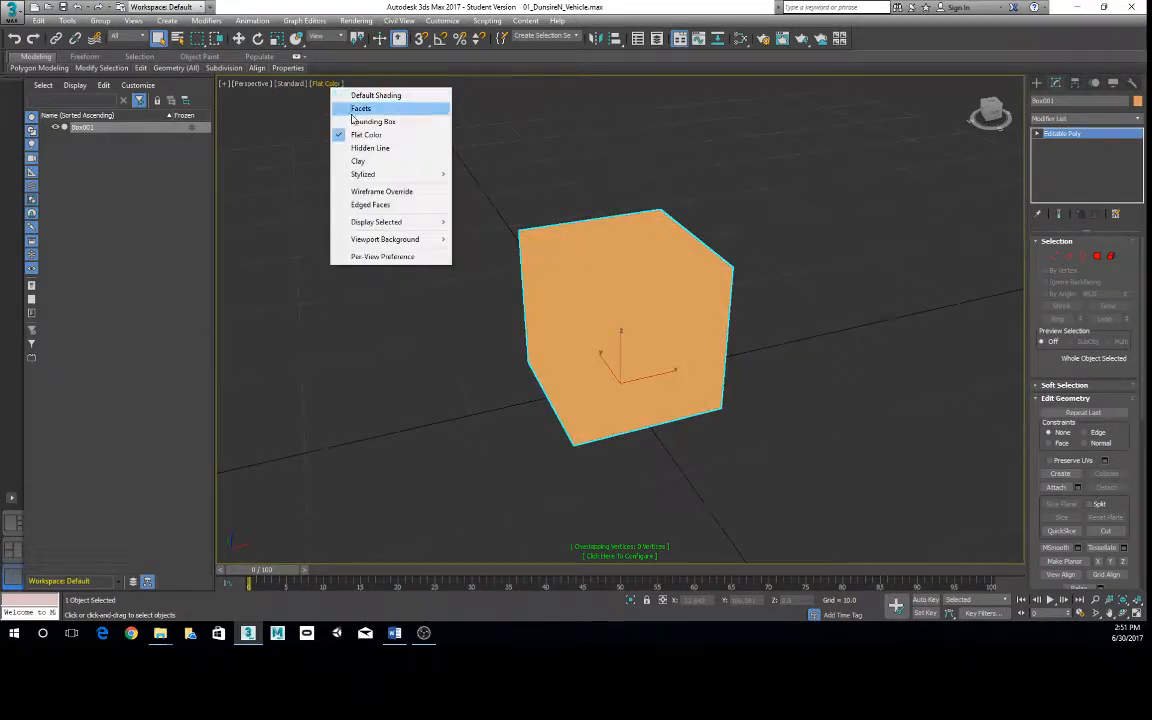
mouse_move(342, 172)
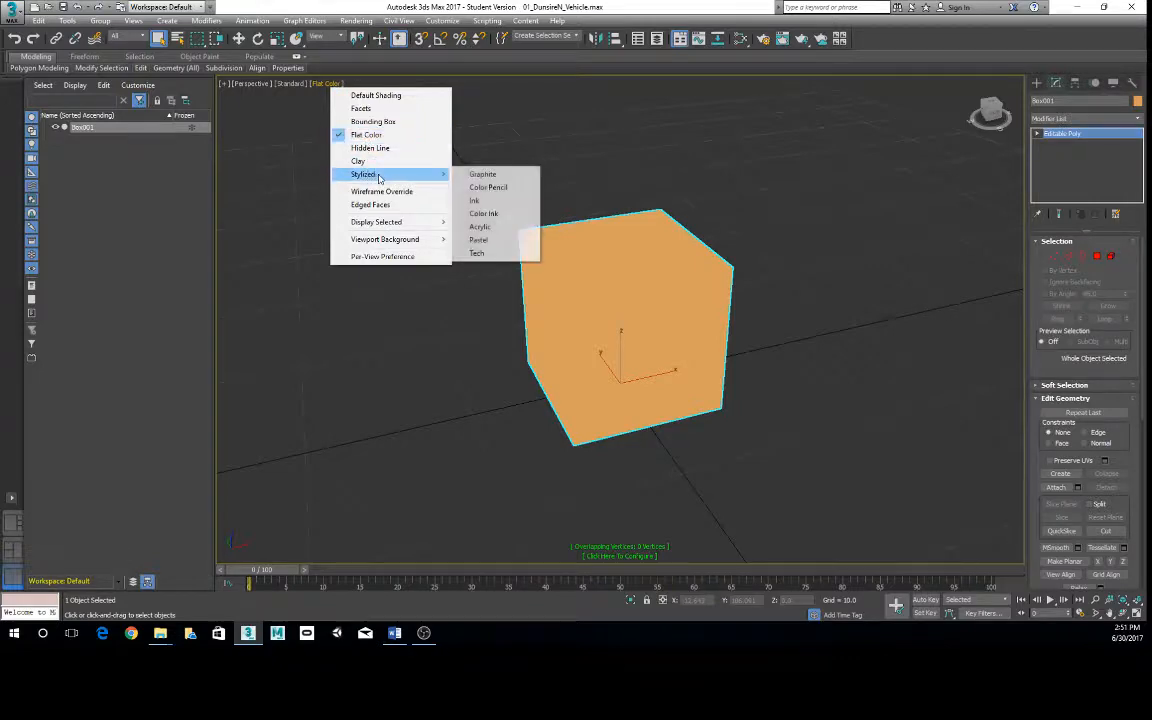
left_click(482, 175)
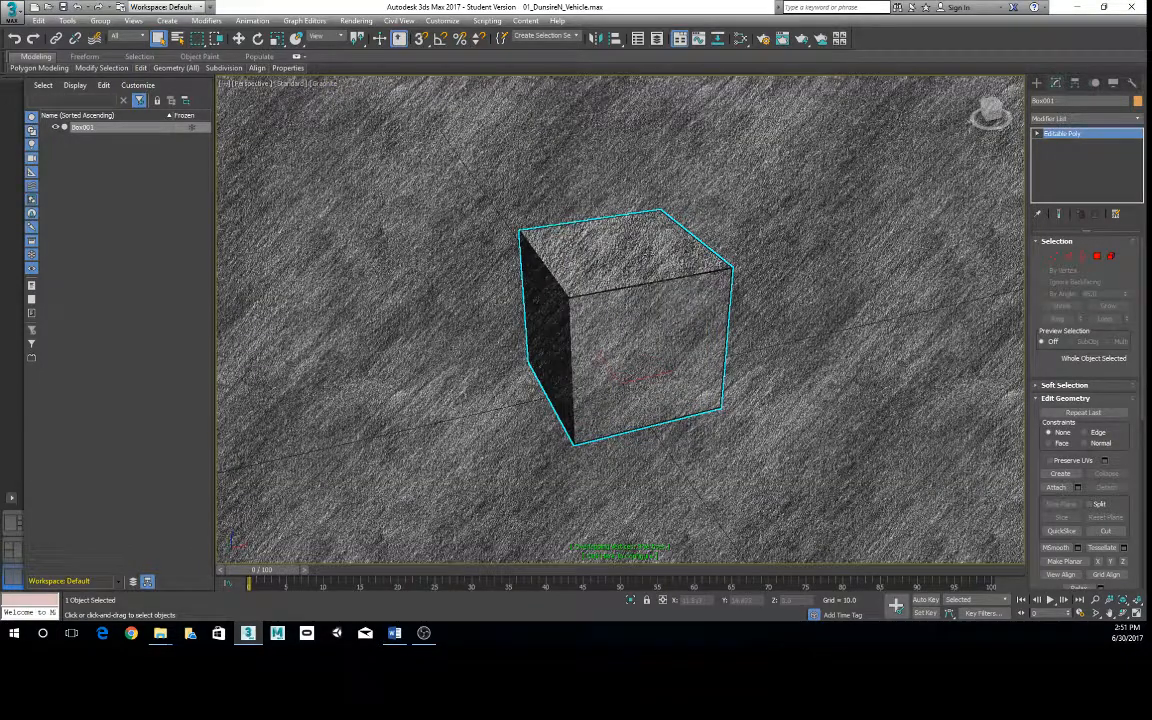
- Render the Perspective view of the box, check the image and close the rendered frame
mouse_move(790, 335)
middle_mouse_down("alt")
mouse_move(733, 291)
mouse_move(716, 327)
mouse_move(787, 329)
middle_mouse_up("alt")
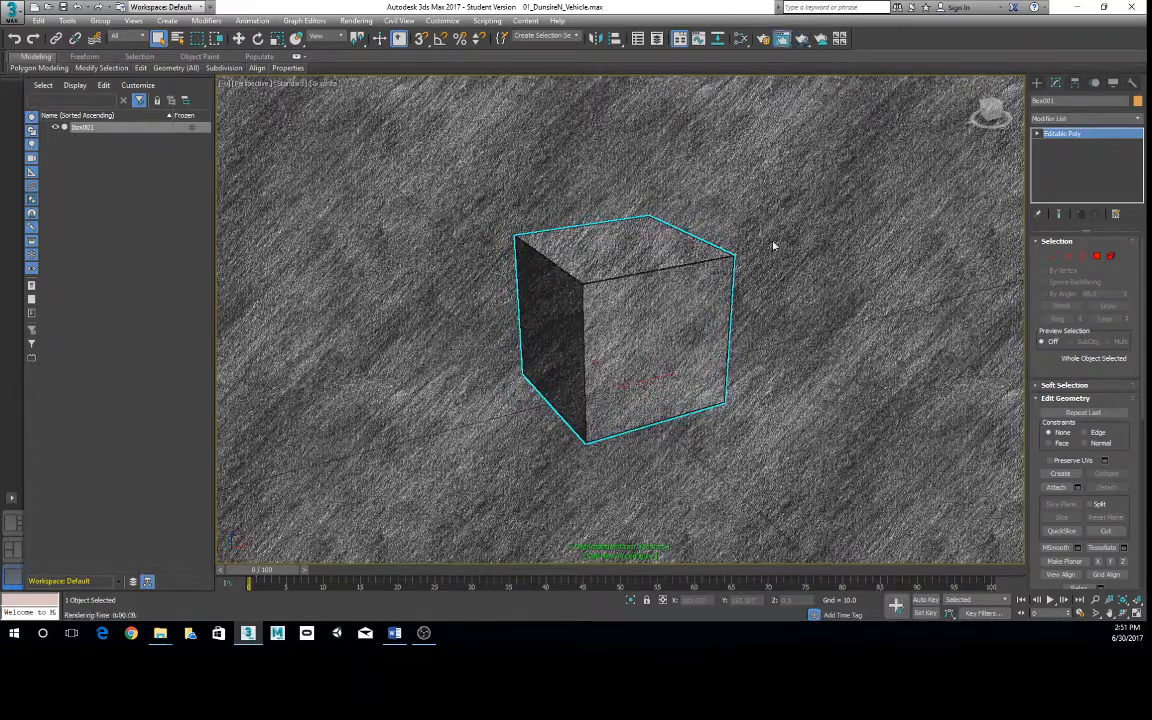
left_click_drag(591, 135, 605, 131)
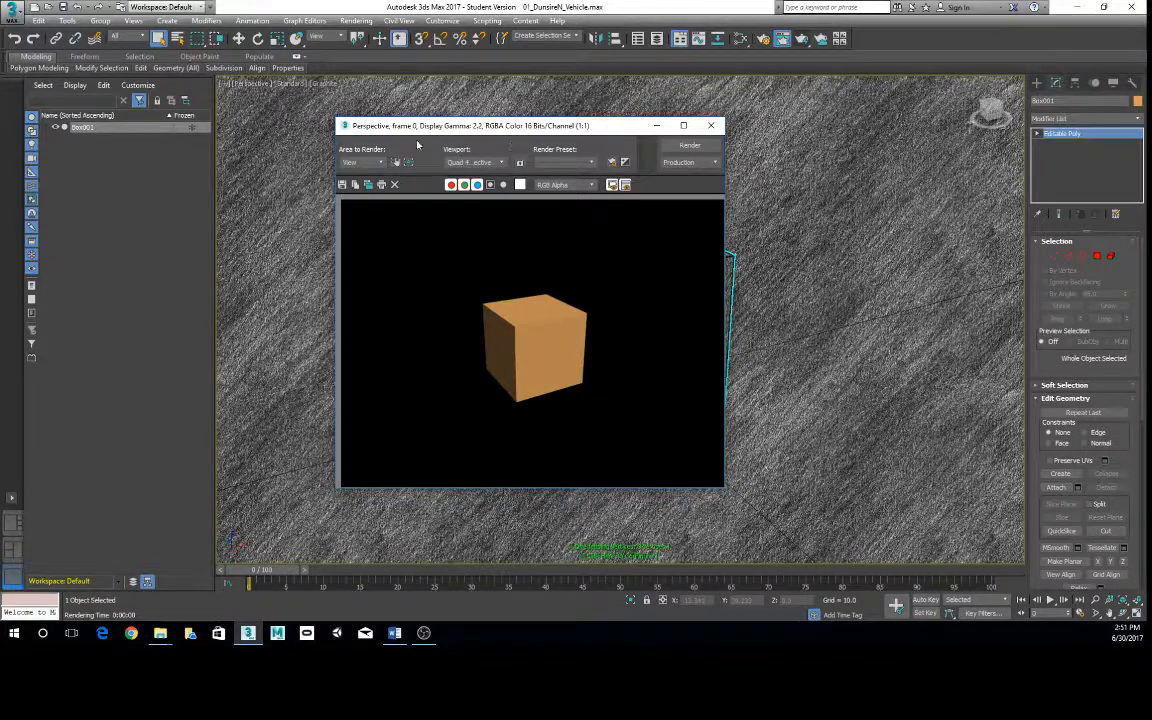
left_click(711, 125)
- Return the Perspective viewport to Default Shading and deselect the box
left_click(326, 84)
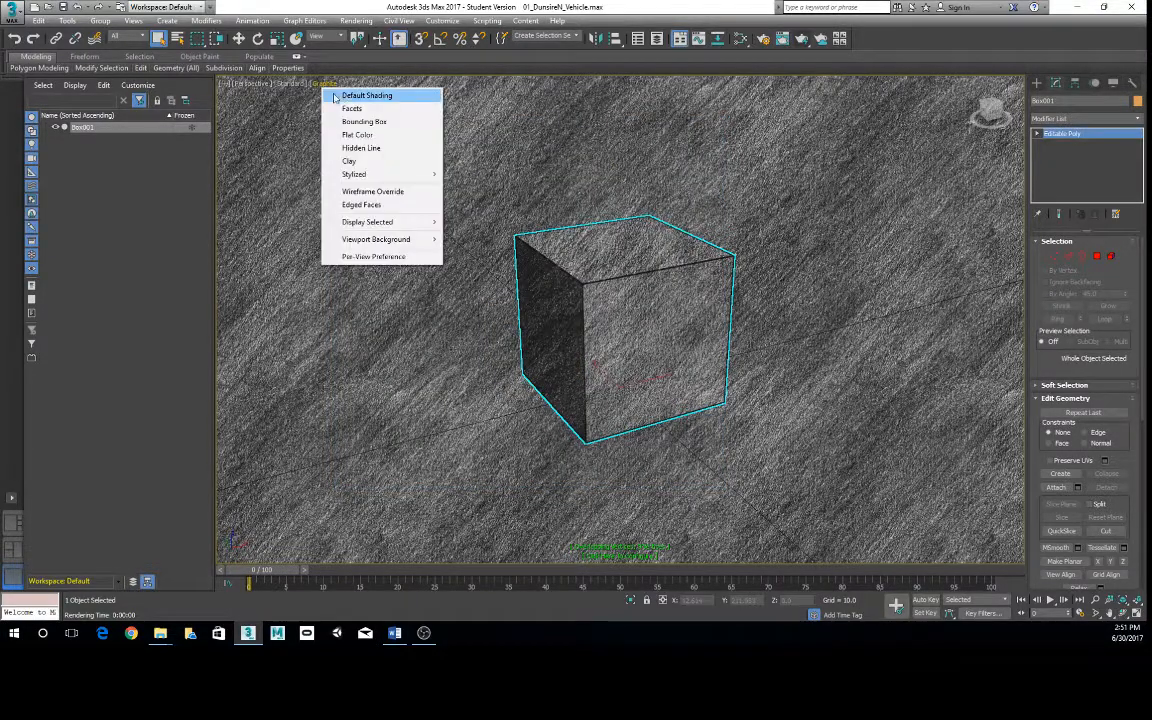
left_click(369, 95)
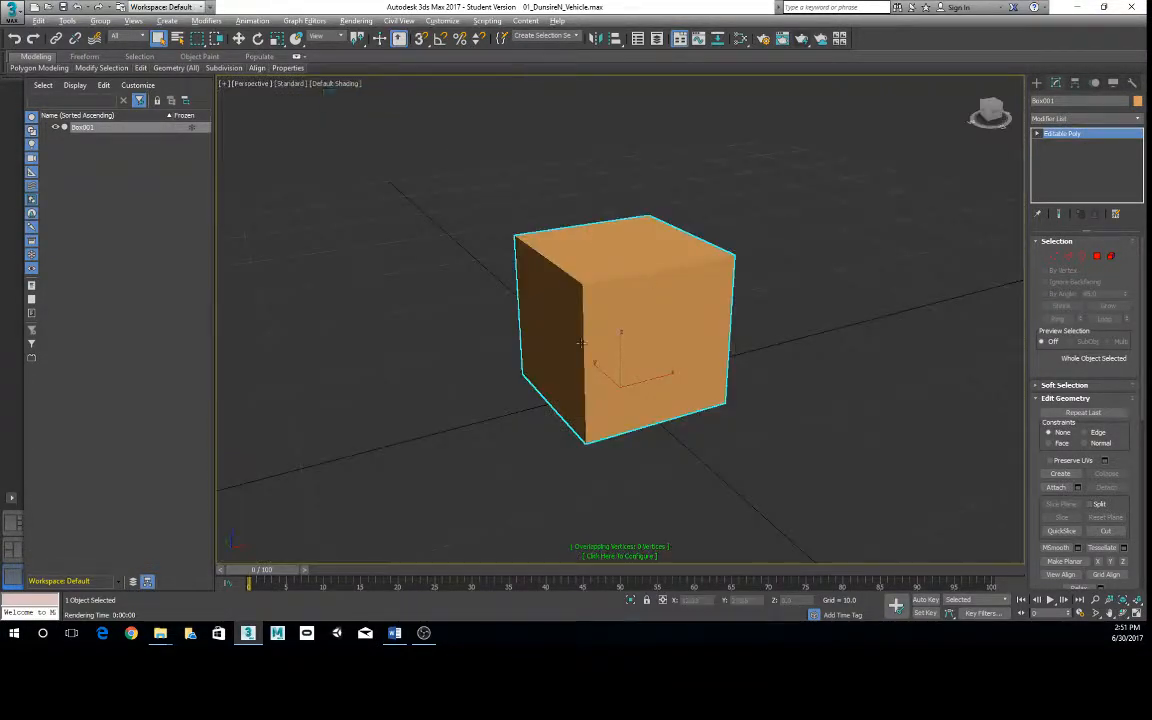
middle_click_drag(590, 331, 591, 353, "alt")
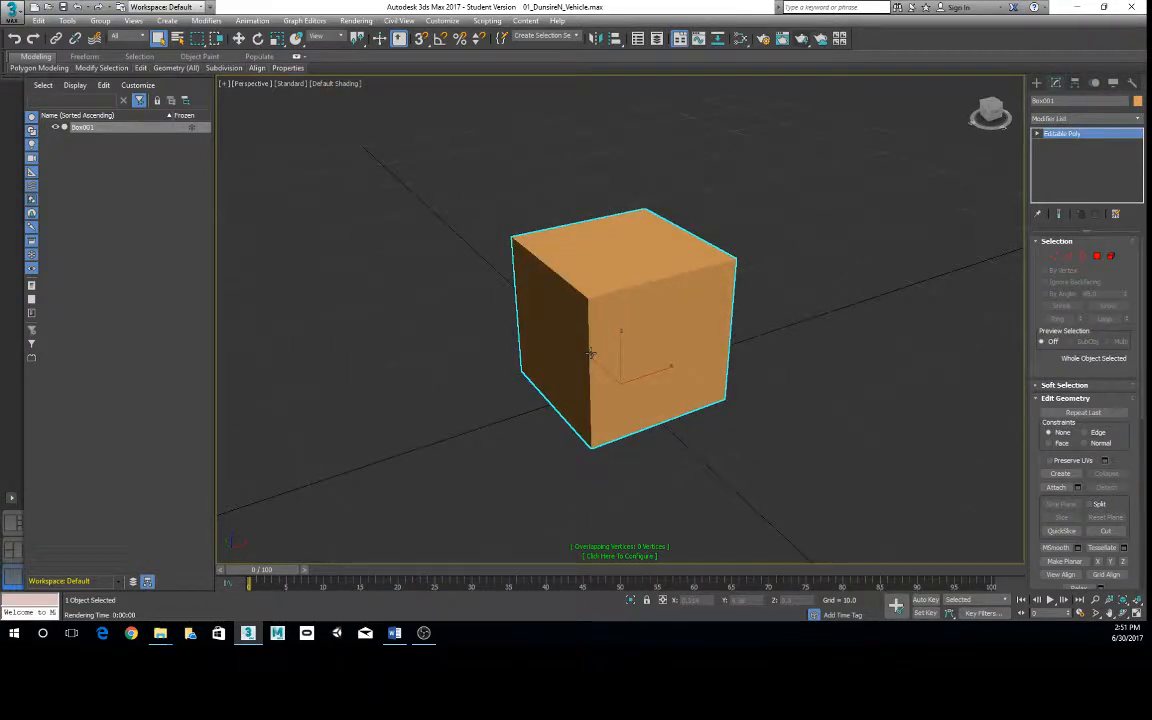
right_click(746, 296)
left_click(724, 367)
left_click(751, 393)
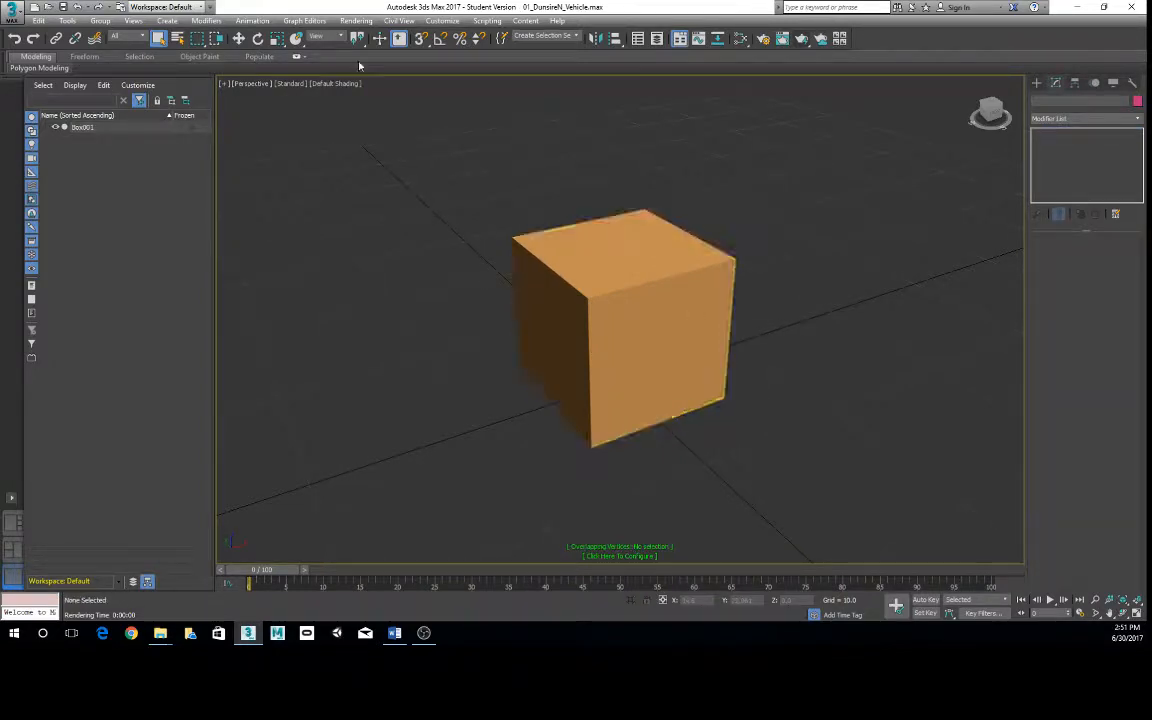
- Reapply the stylized Graphite shading to the Perspective viewport and examine the deselected box from another angle
left_click(327, 84)
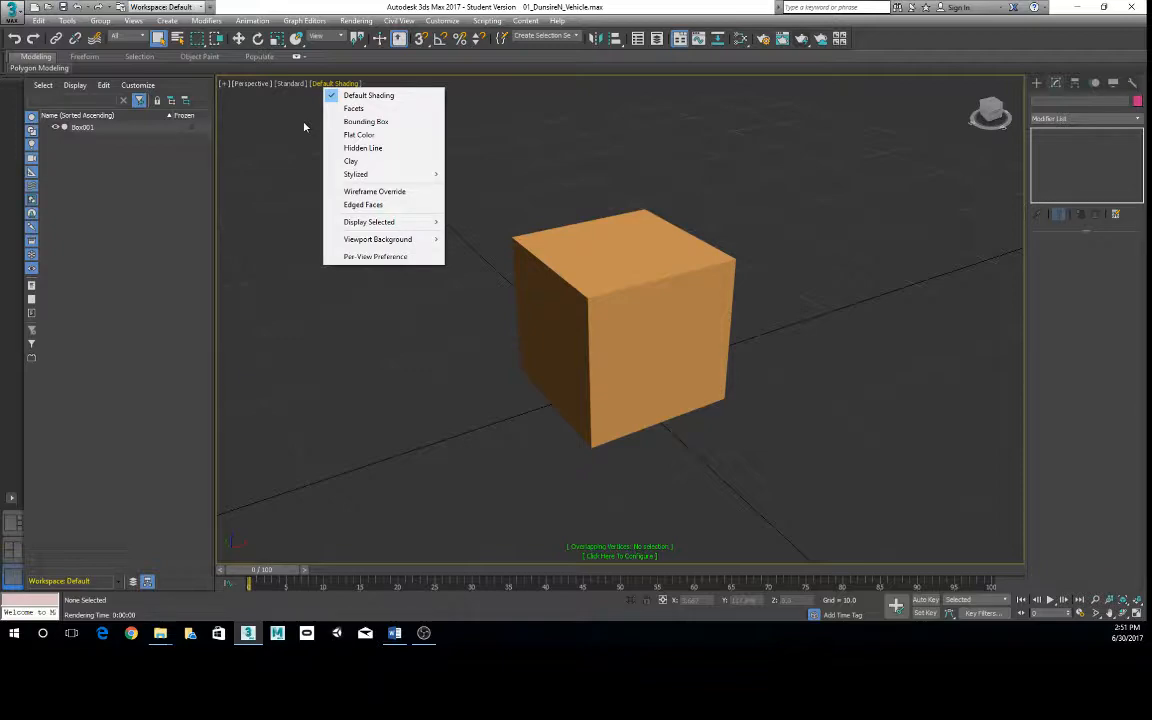
mouse_move(400, 174)
left_click(480, 175)
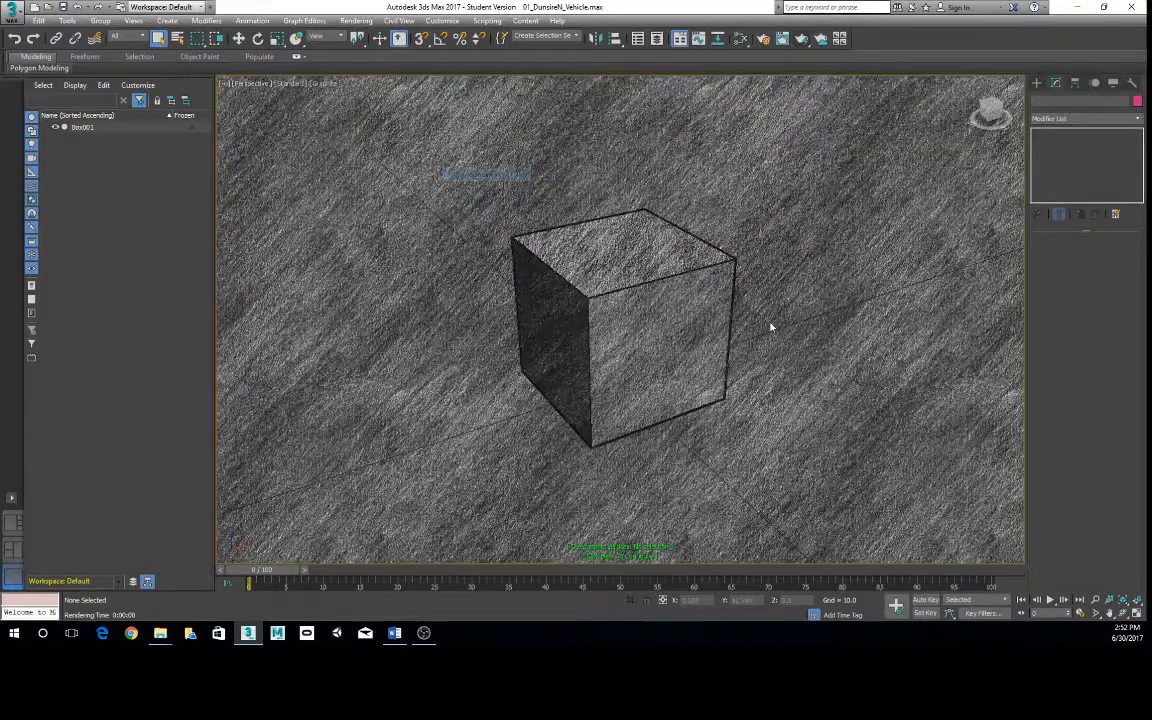
middle_click_drag(769, 327, 658, 307, "alt")
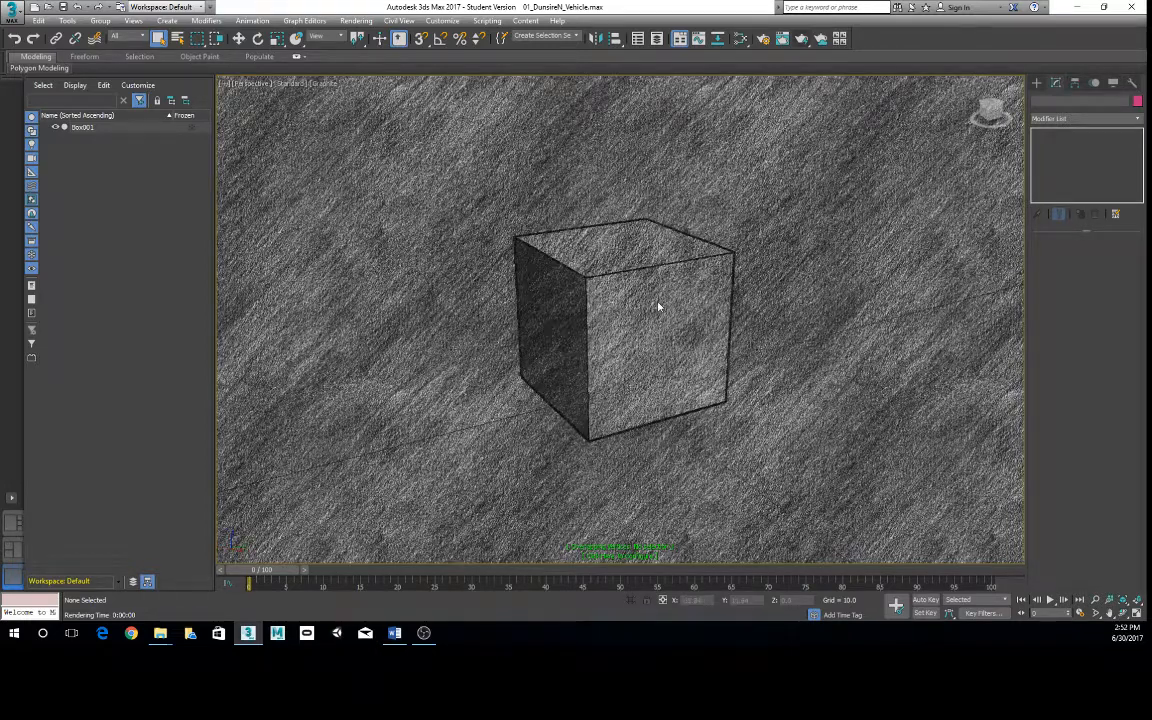
- Set the Perspective viewport's shading to the stylized Pastel look and view the box from another angle
left_click(328, 86)
mouse_move(420, 174)
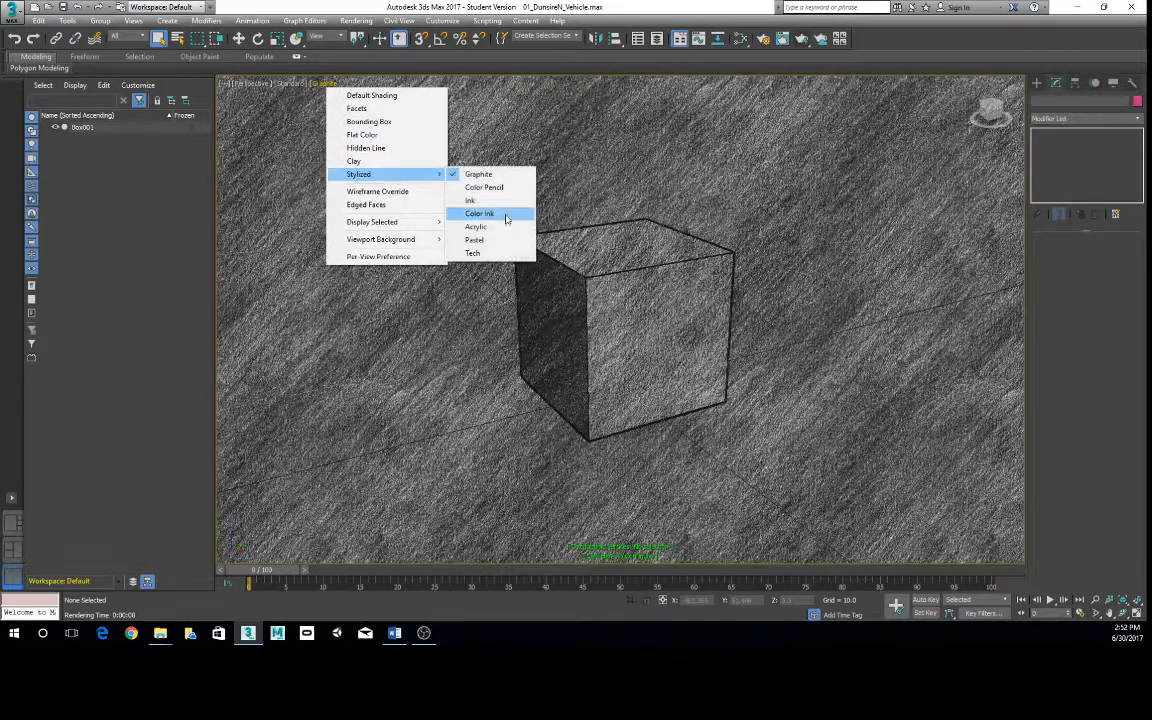
left_click(506, 218)
mouse_move(494, 247)
middle_mouse_down("alt")
mouse_move(699, 329)
mouse_move(760, 330)
mouse_move(618, 318)
middle_mouse_up("alt")
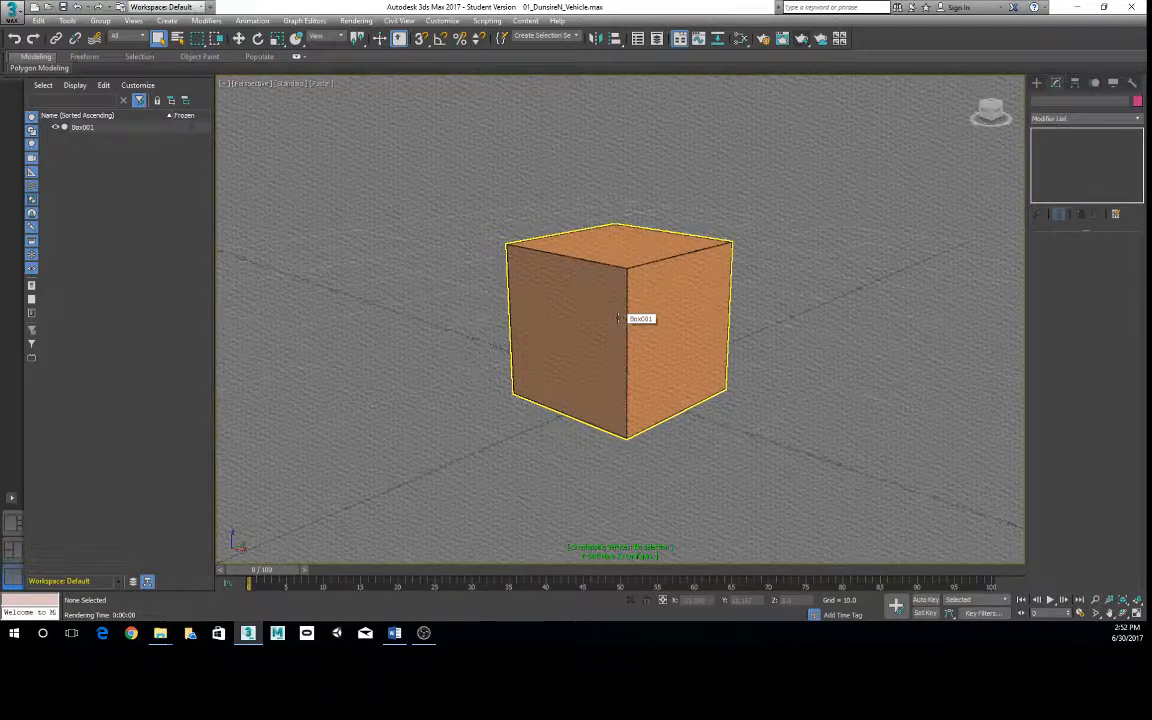
- Switch the Perspective viewport to the stylized Graphite look and examine the box from another angle and at different distances
left_click(328, 87)
mouse_move(358, 176)
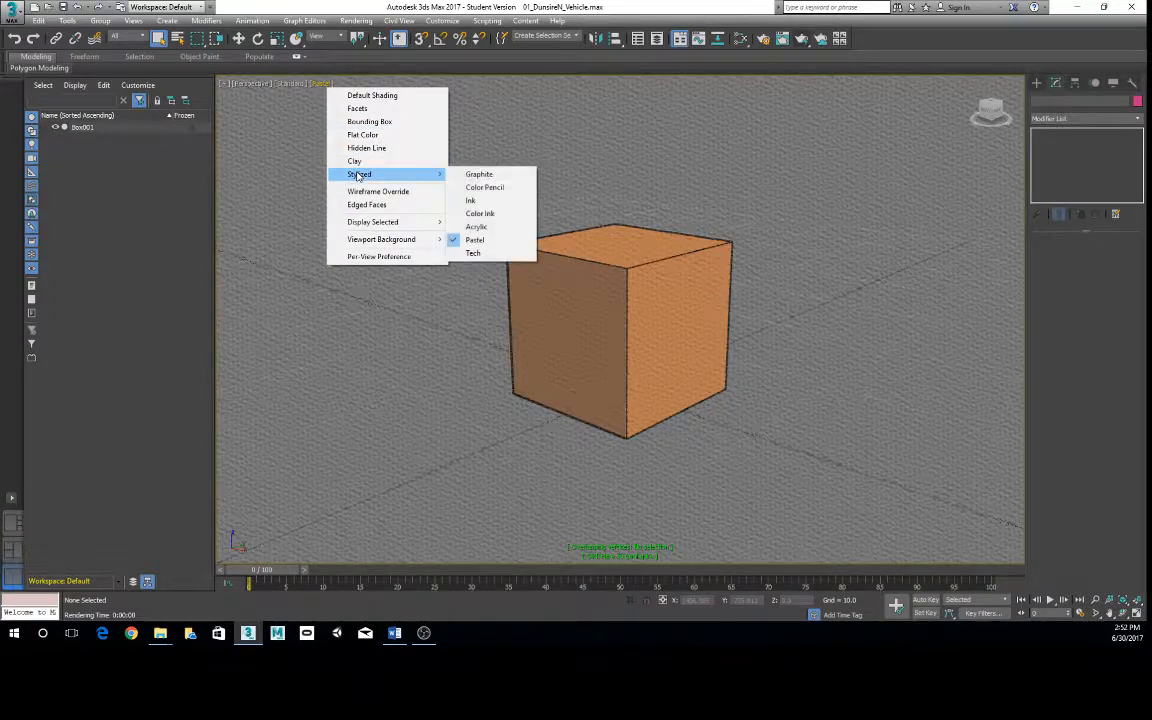
left_click(481, 174)
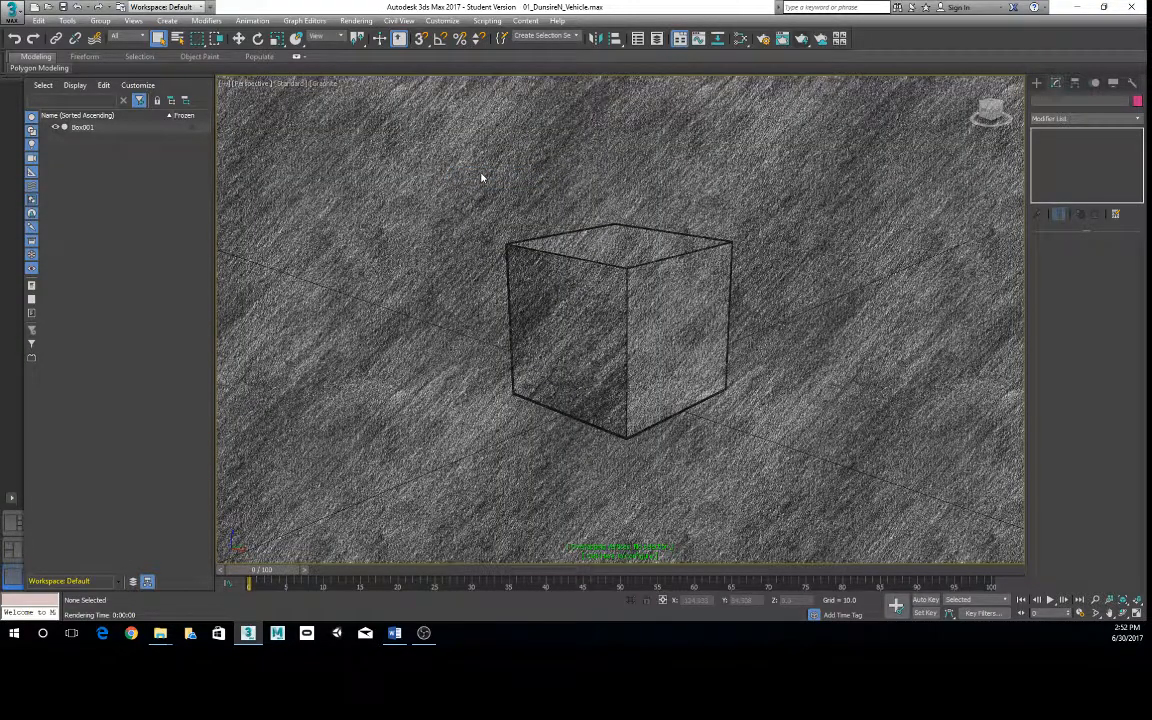
mouse_move(608, 303)
middle_mouse_down("alt")
mouse_move(508, 299)
mouse_move(526, 276)
mouse_move(530, 304)
mouse_move(604, 308)
middle_mouse_up("alt")
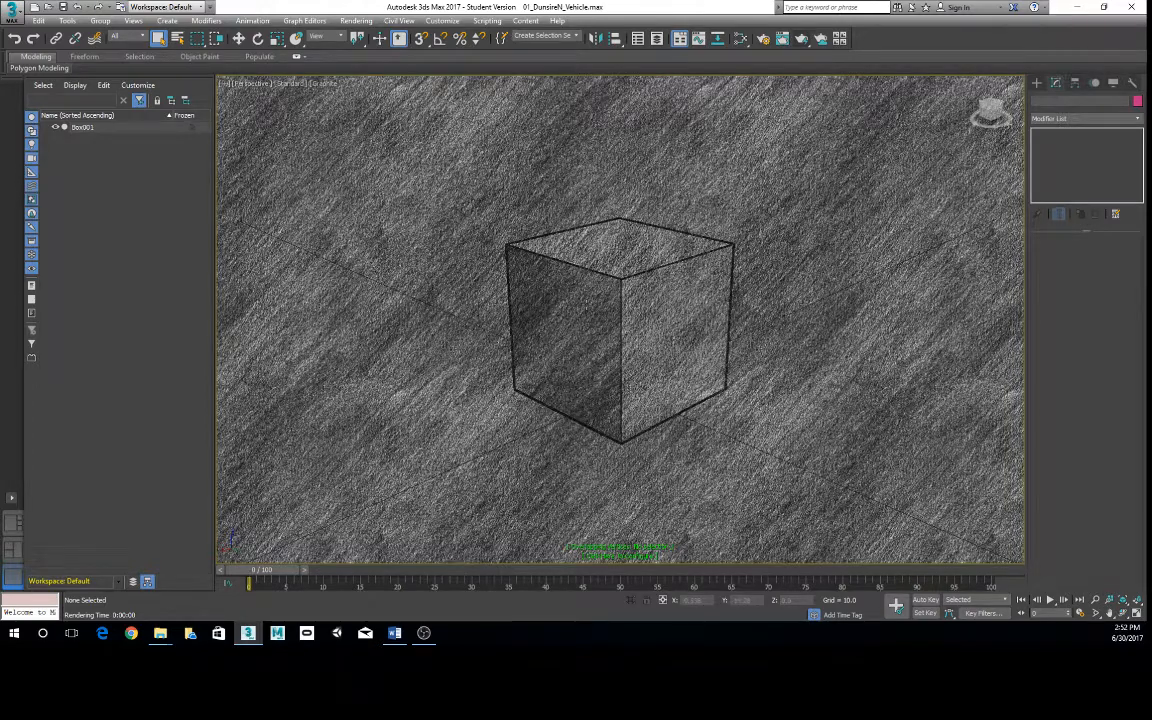
scroll(643, 328, "down", 5)
scroll(643, 328, "up", 2)
scroll(645, 328, "up", 3)
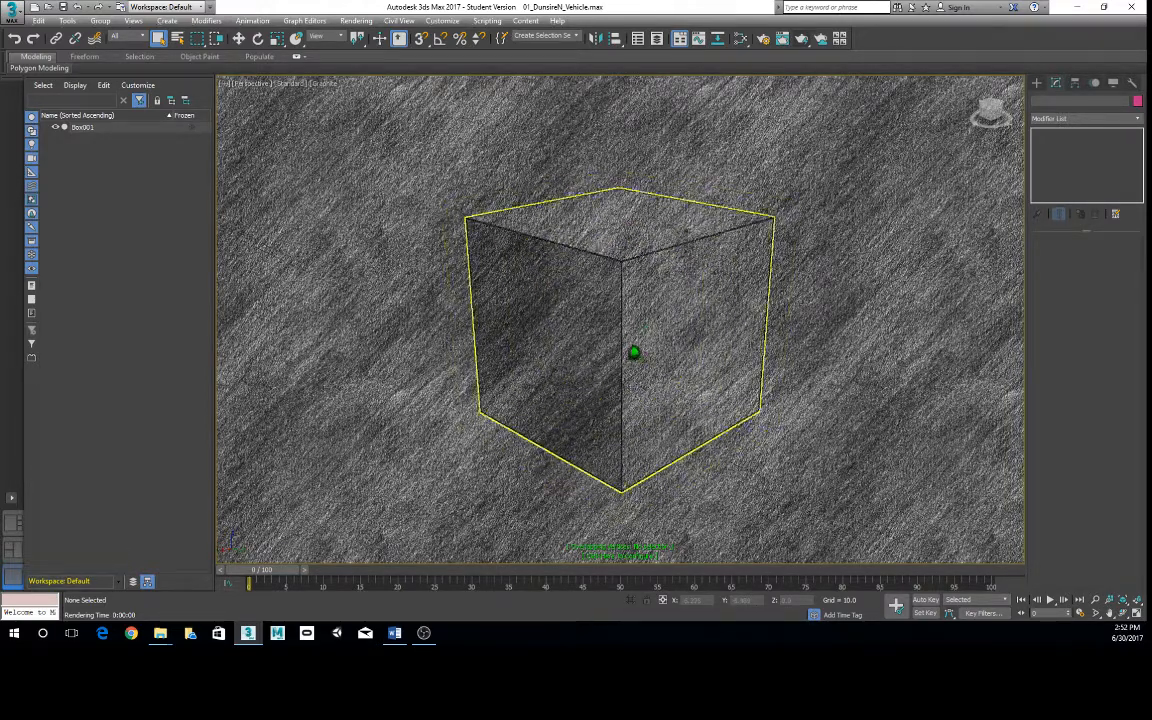
scroll(630, 352, "down", 1)
- Restore Default Shading in the Perspective viewport
left_click(324, 83)
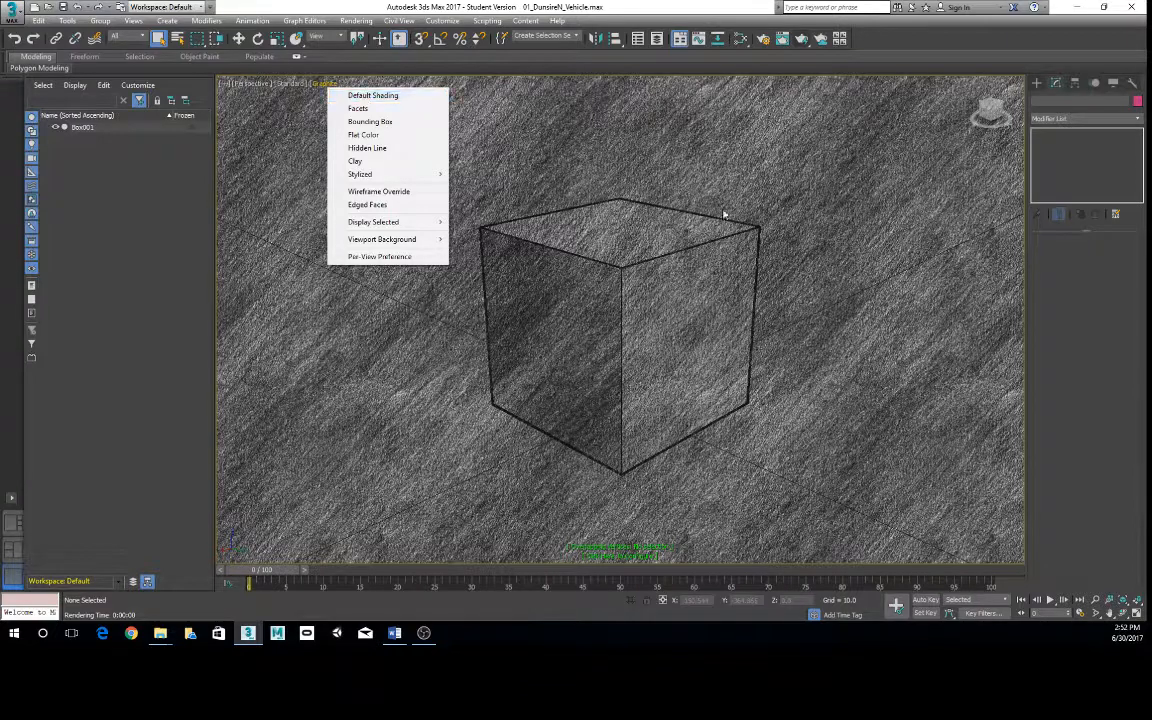
left_click(386, 96)
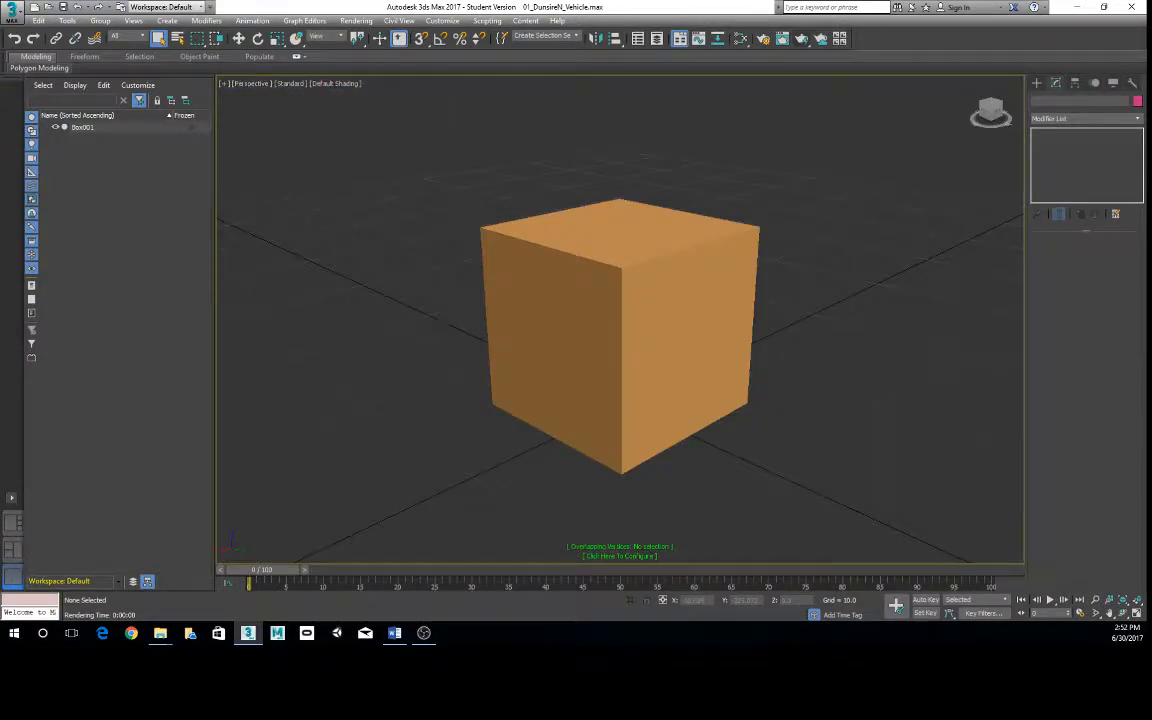
- Switch to Google Chrome and search the web for "cebas final toon"
key("alt+Tab")
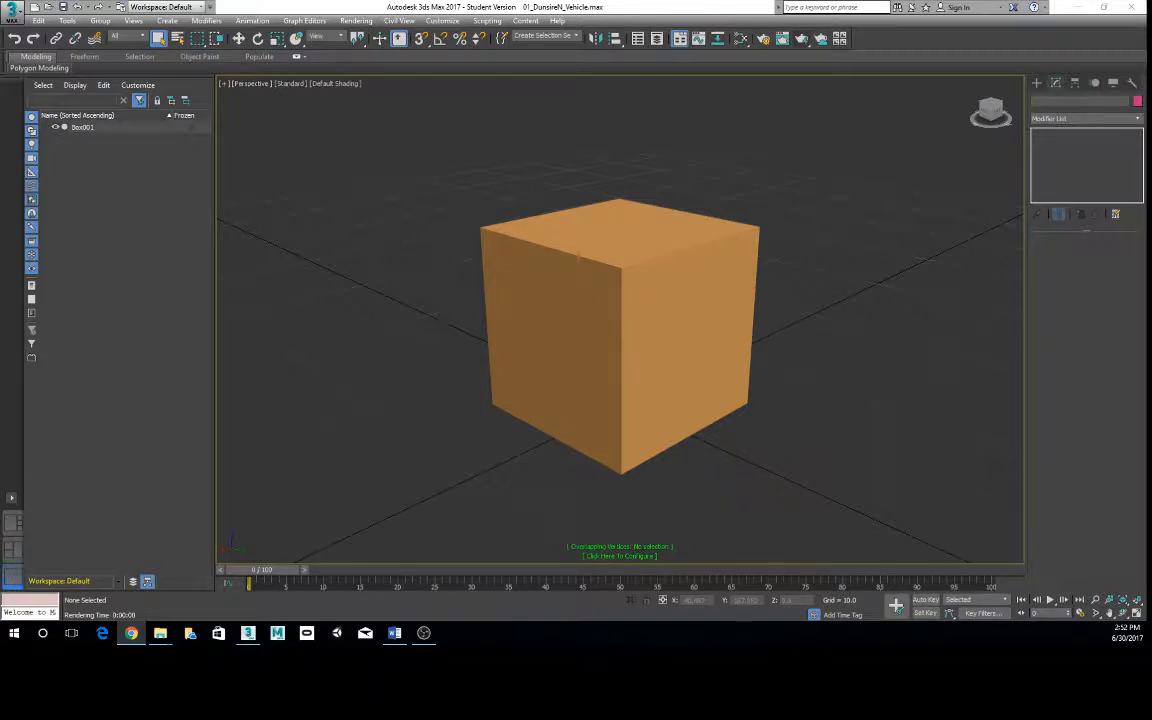
left_click(131, 632)
left_click_drag(288, 120, 525, 33)
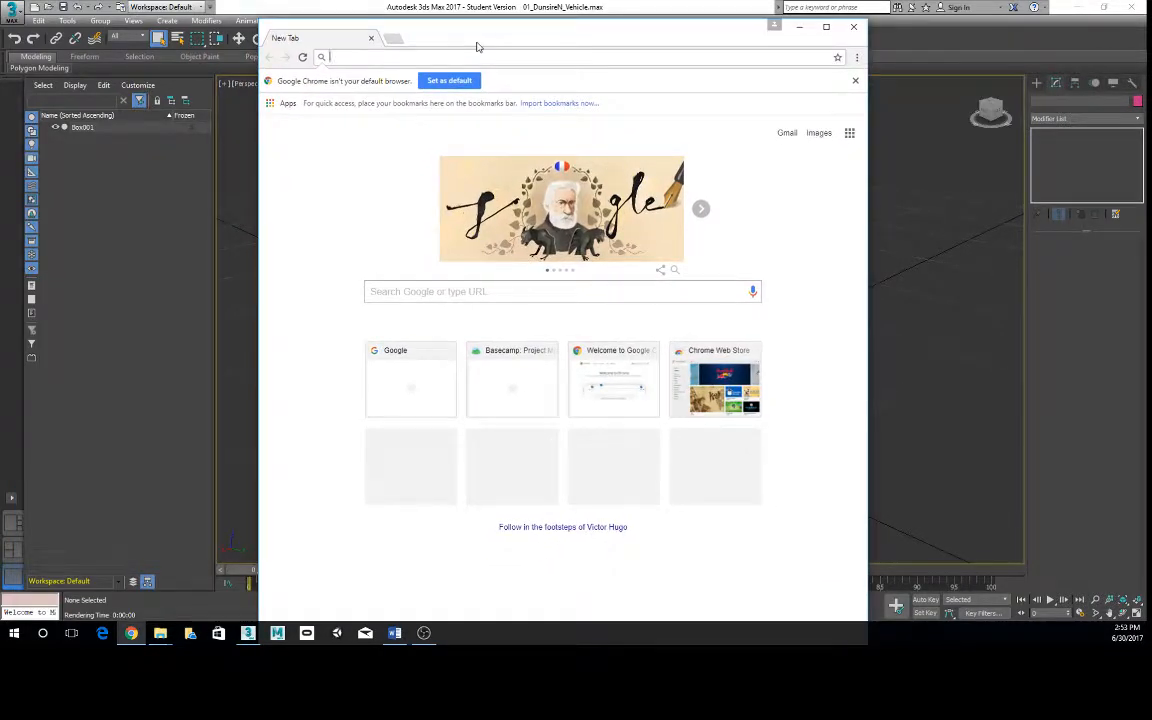
type("c")
key("BackSpace")
type("cebas")
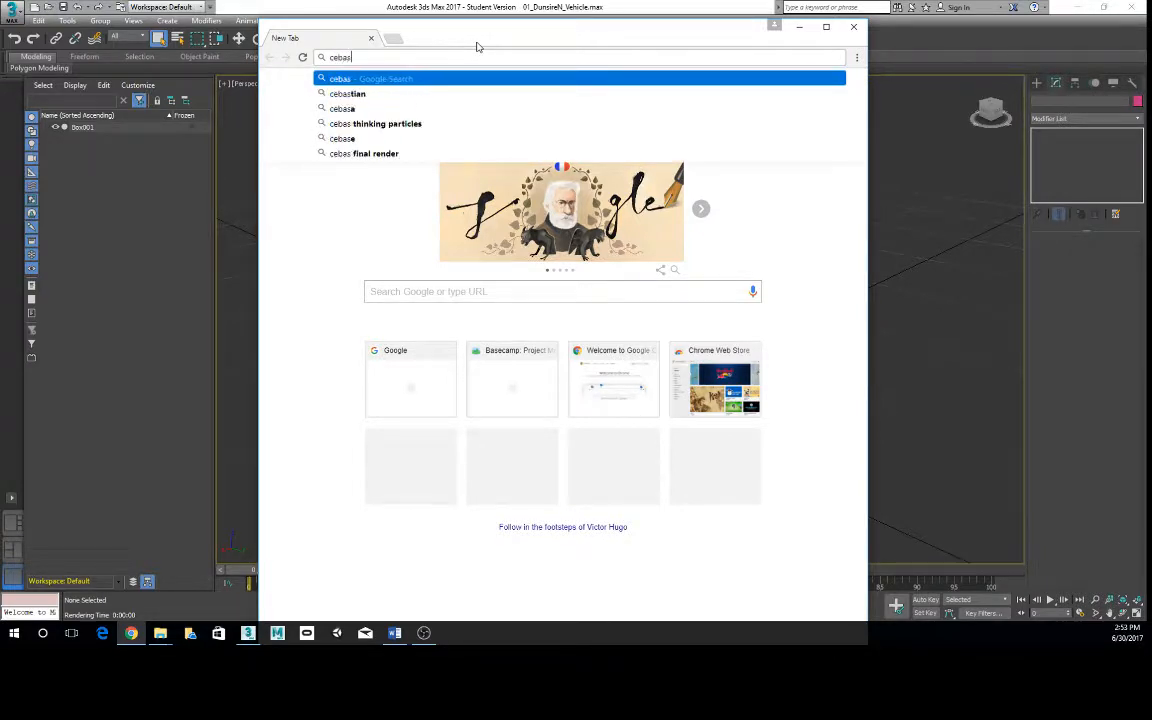
type(" final to")
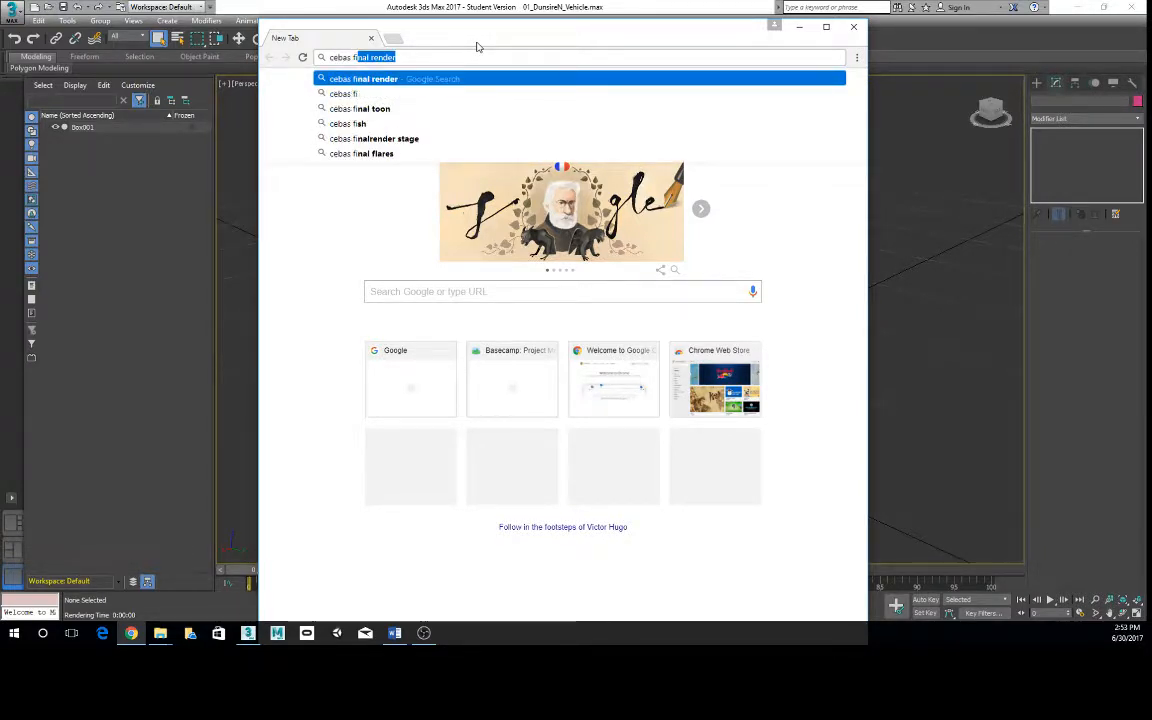
type("on")
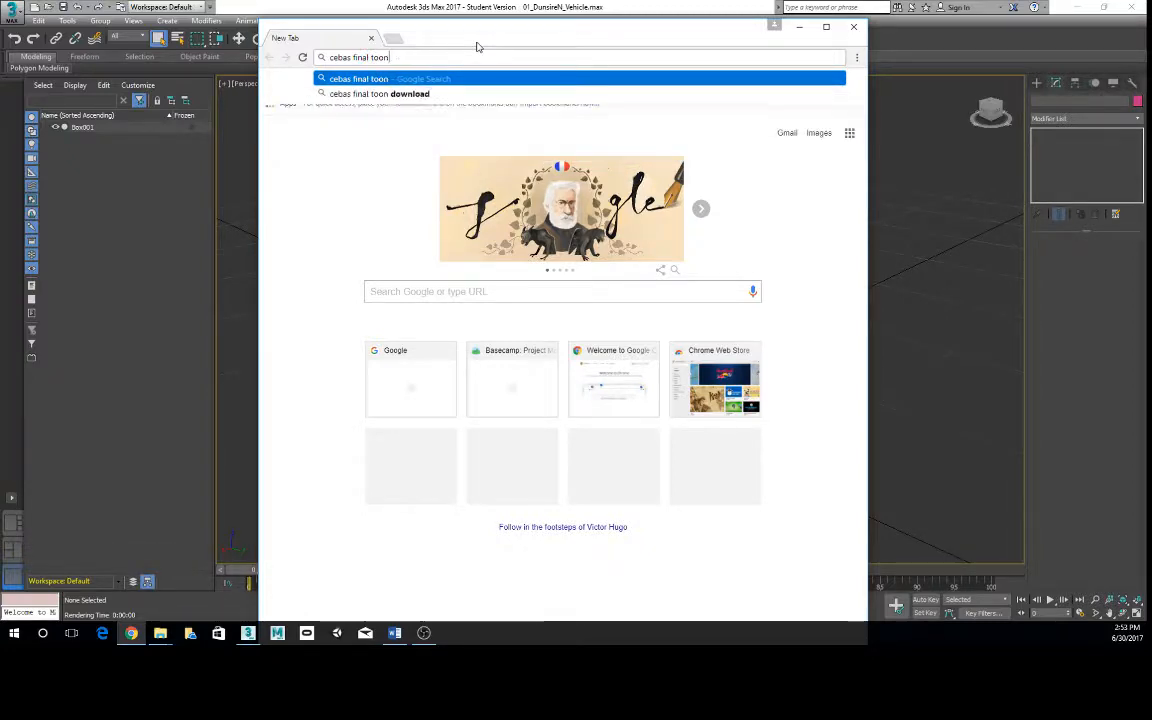
key("Return")
left_click(529, 5)
left_click(490, 20)
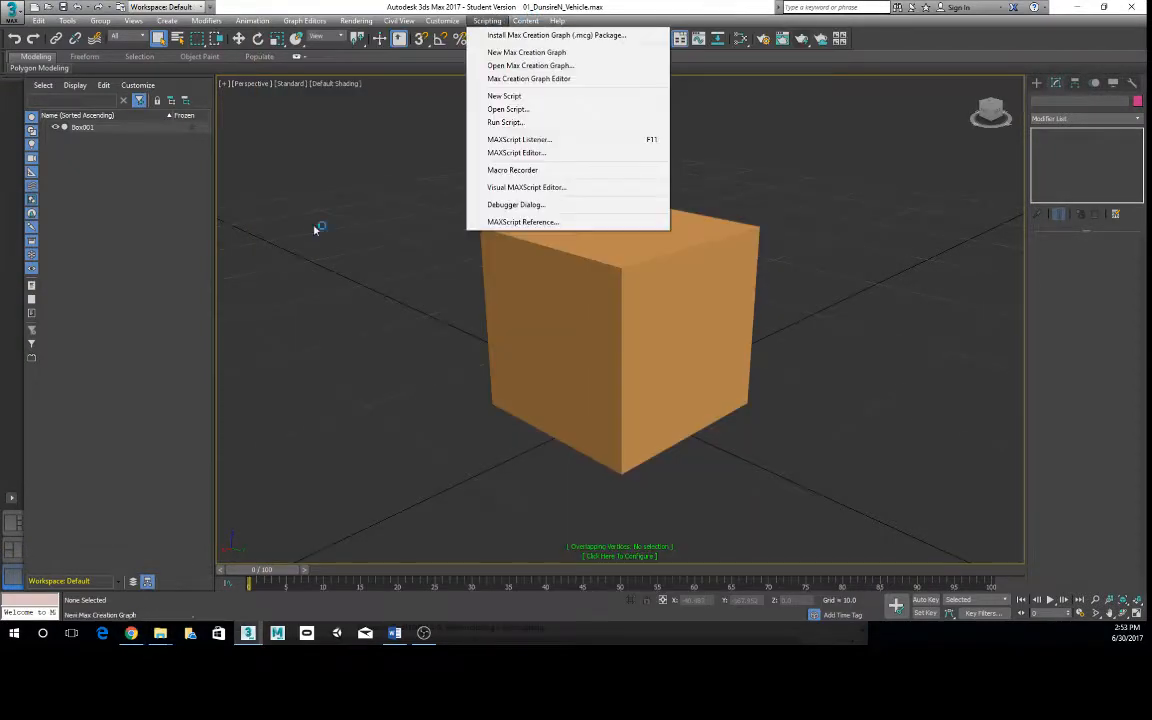
left_click(131, 633)
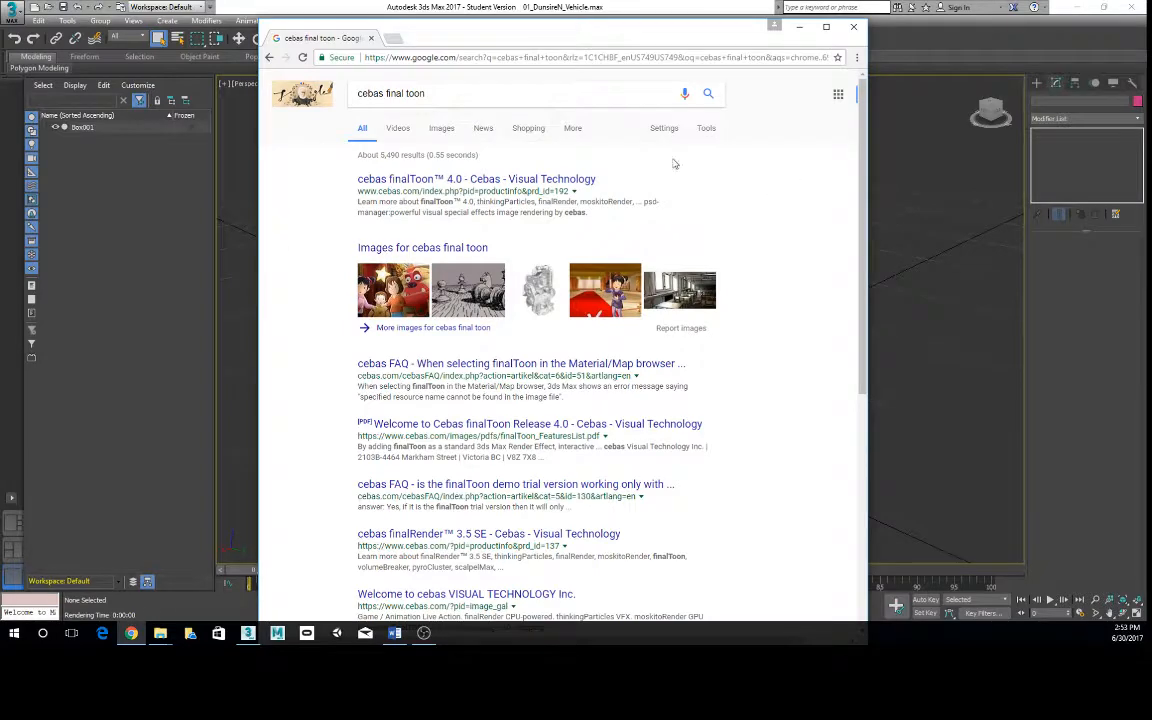
- Open the image results for cebas final toon and preview the ink-style chess scene
left_click_drag(675, 39, 671, 35)
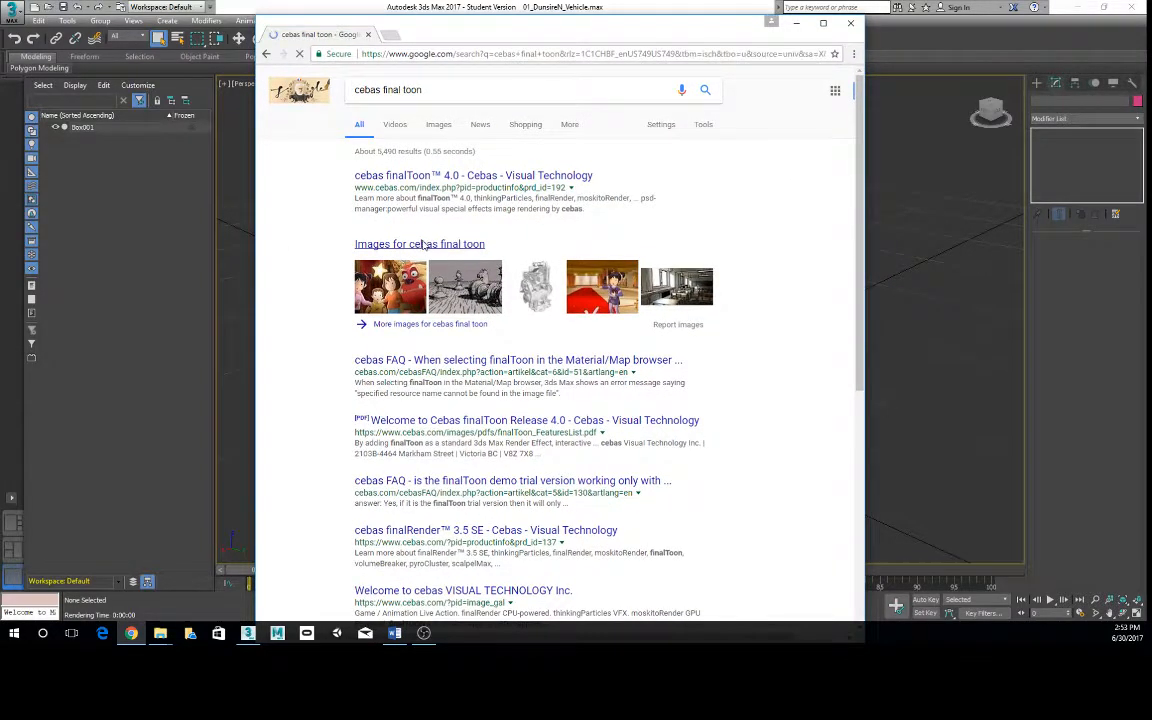
left_click(400, 244)
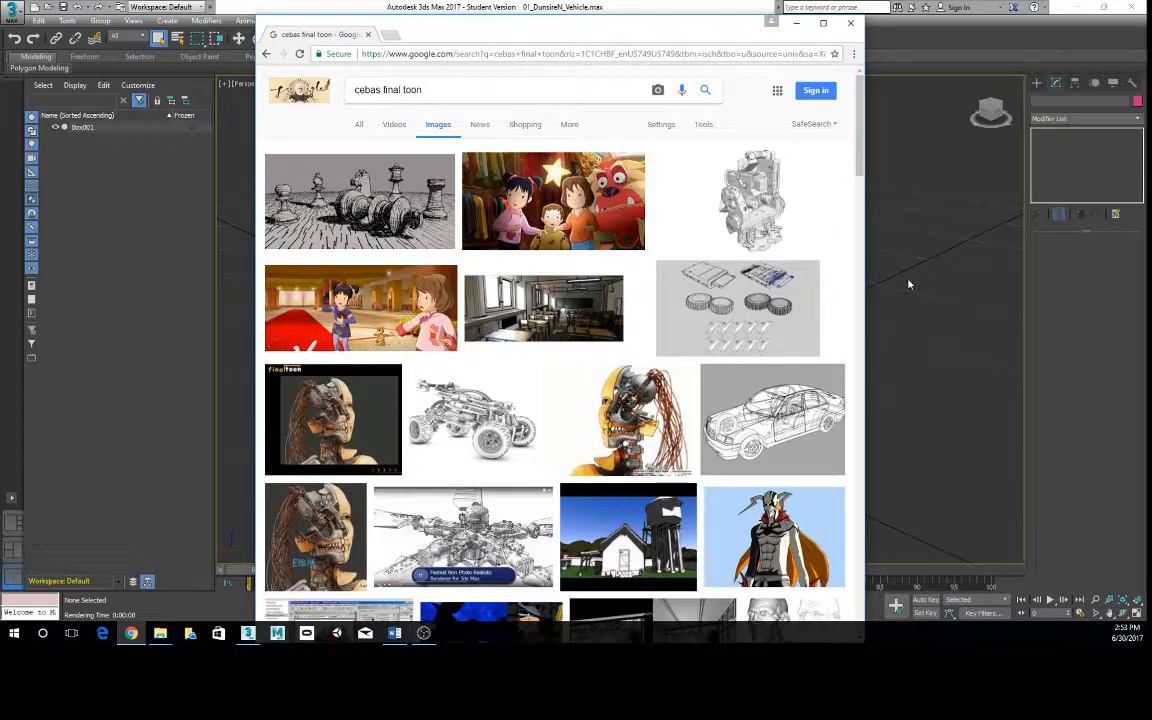
left_click(370, 205)
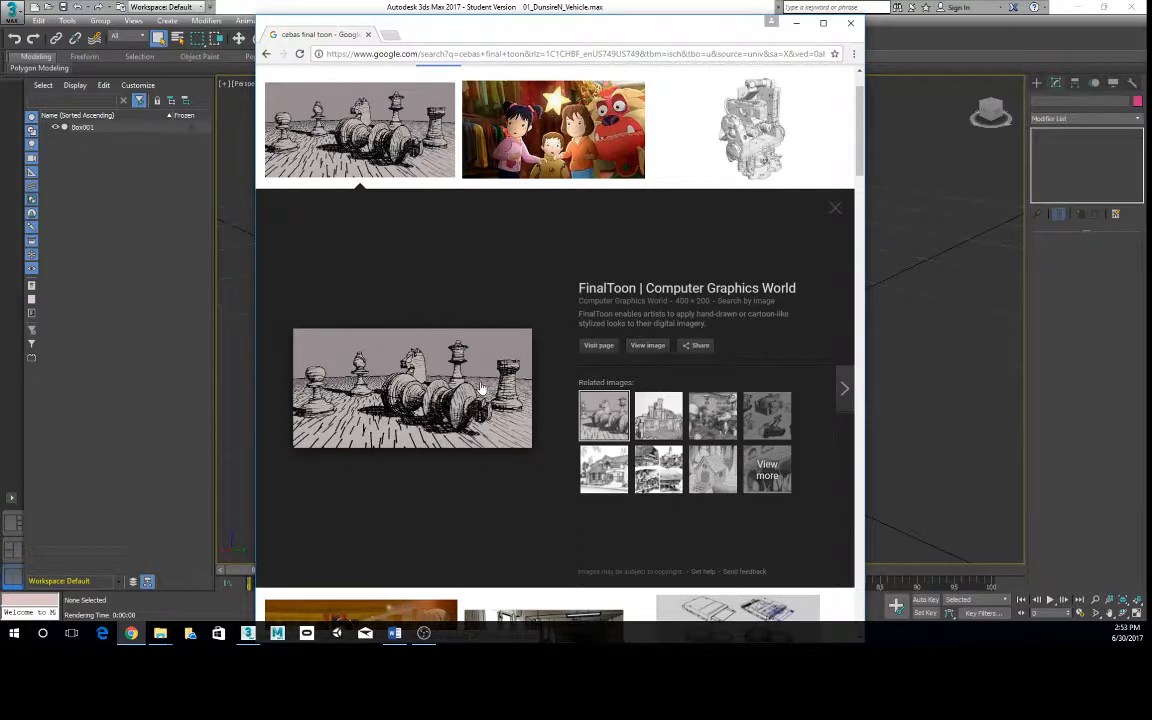
- Preview a related image of the chess scene, open its source page and return to the image results
left_click(650, 418)
left_click(380, 405)
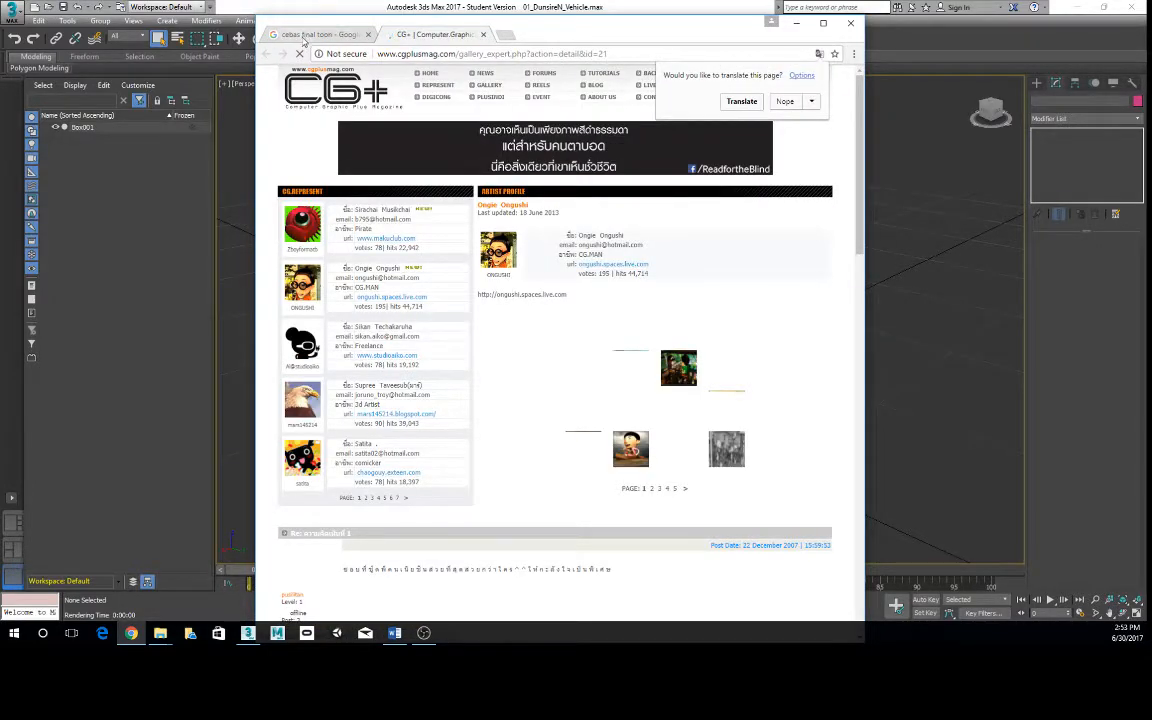
left_click(303, 36)
- Preview the related toon-shaded vehicle wireframes and the sketched house rendering, and close the preview
left_click(730, 425)
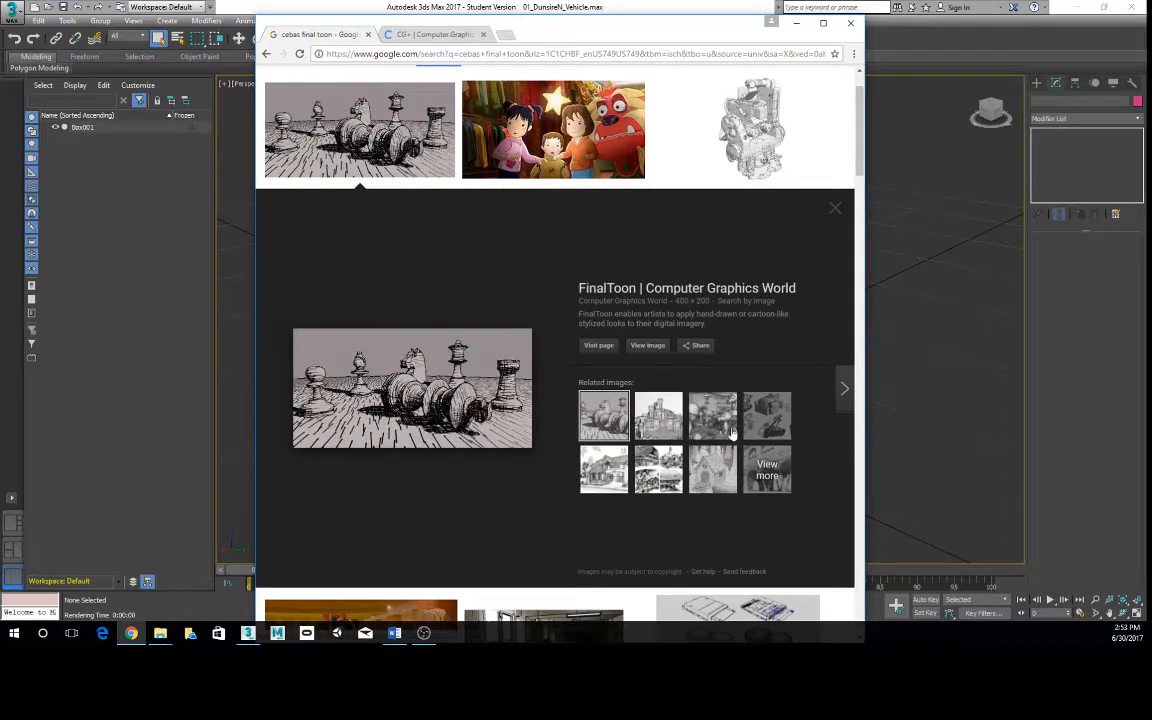
left_click(728, 428)
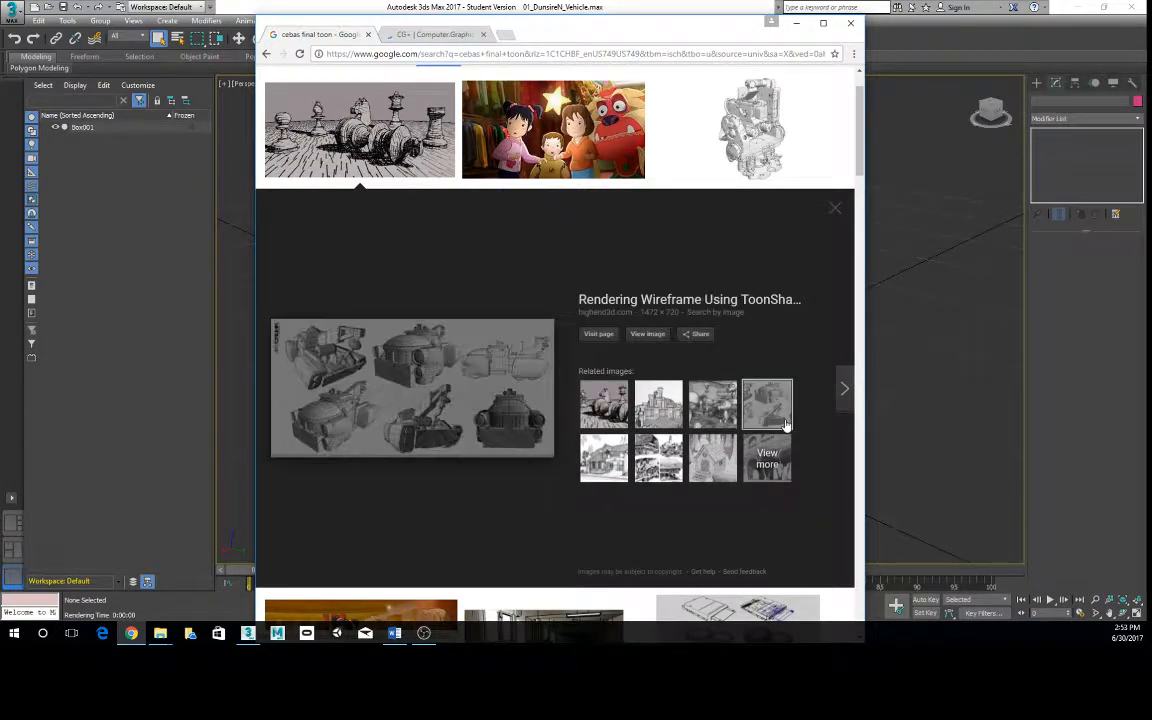
left_click(606, 477)
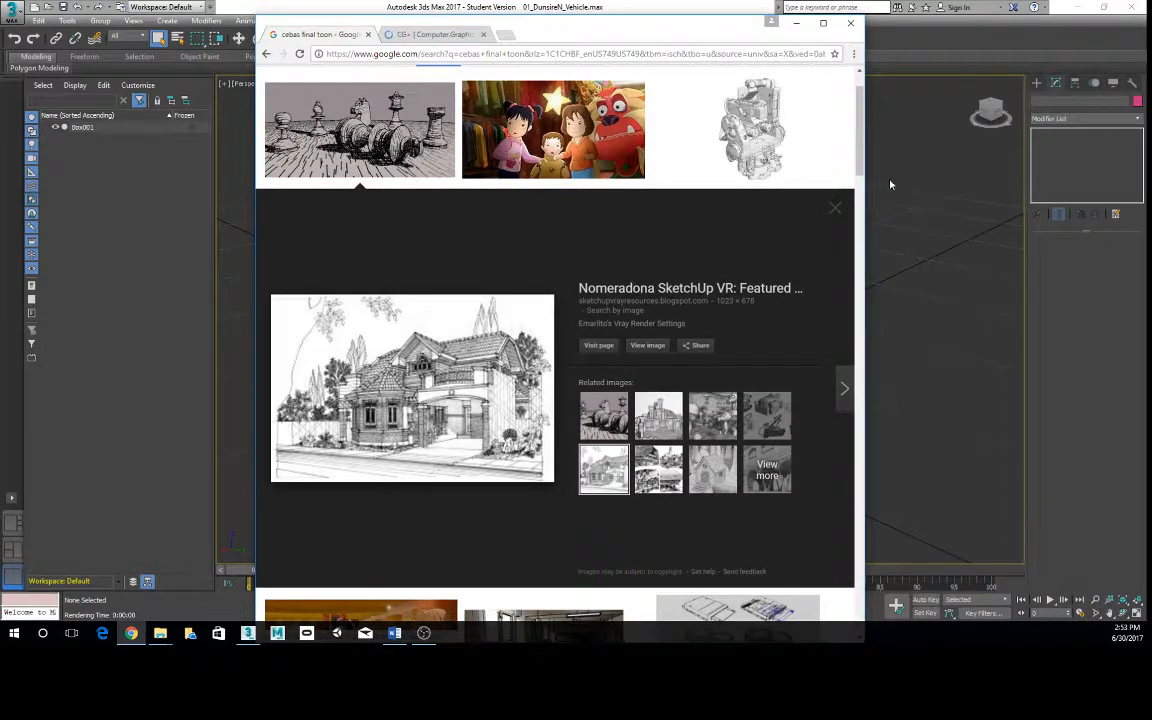
left_click(835, 208)
- Preview the cartoon characters, the finalToon cyborg head and its related engine image, browse more results and close the browser
left_click(515, 128)
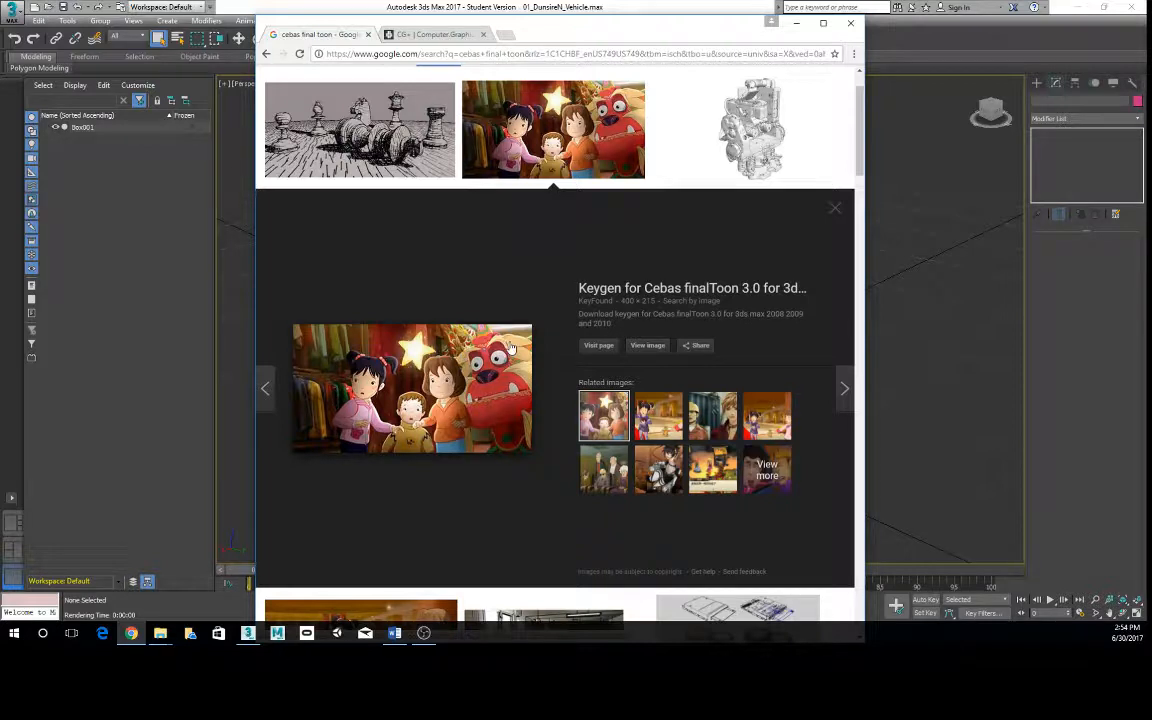
scroll(510, 347, "down", 6)
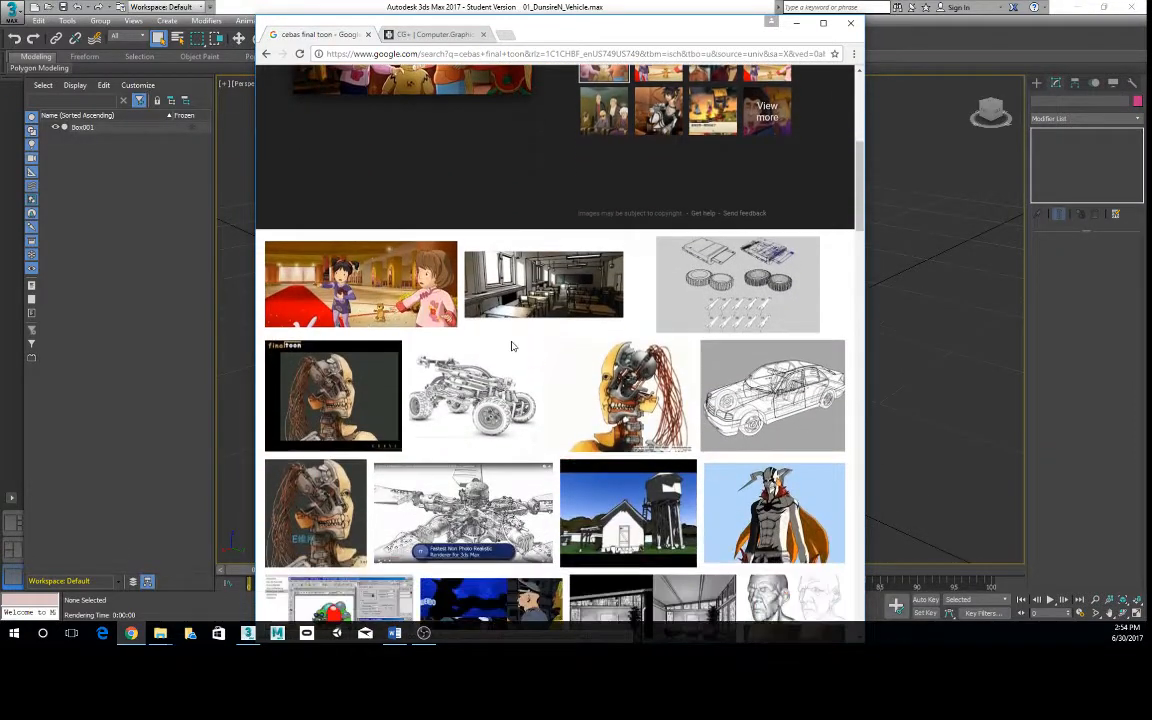
scroll(510, 347, "down", 2)
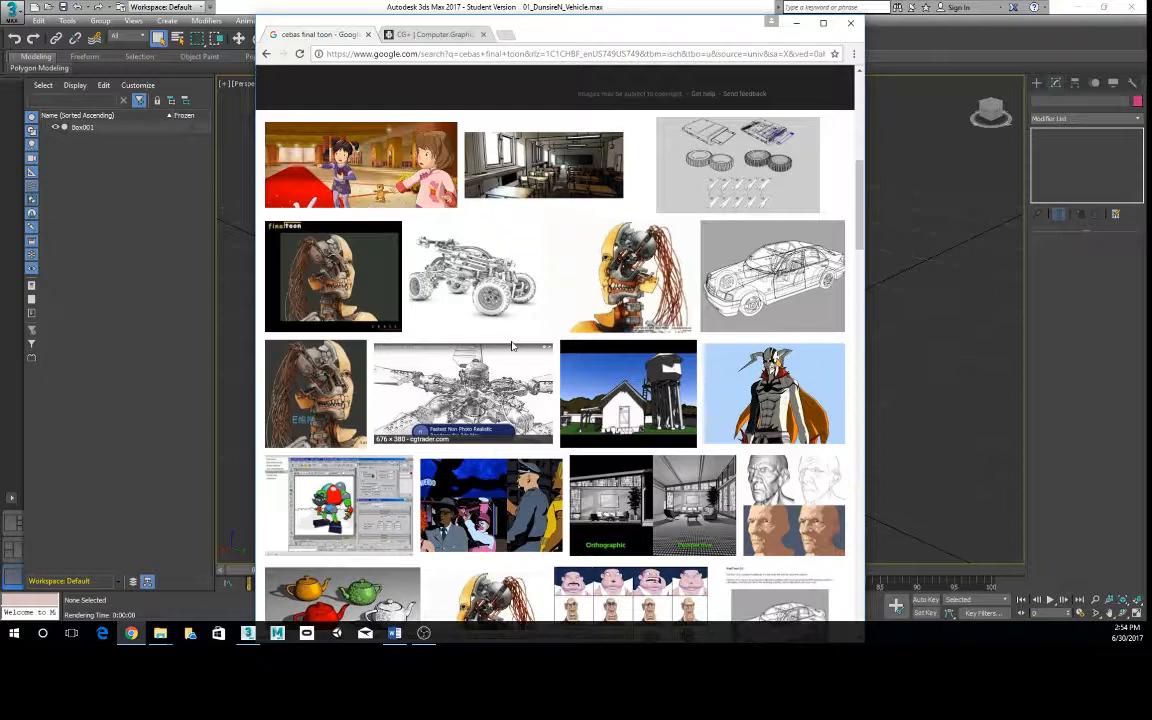
left_click(333, 310)
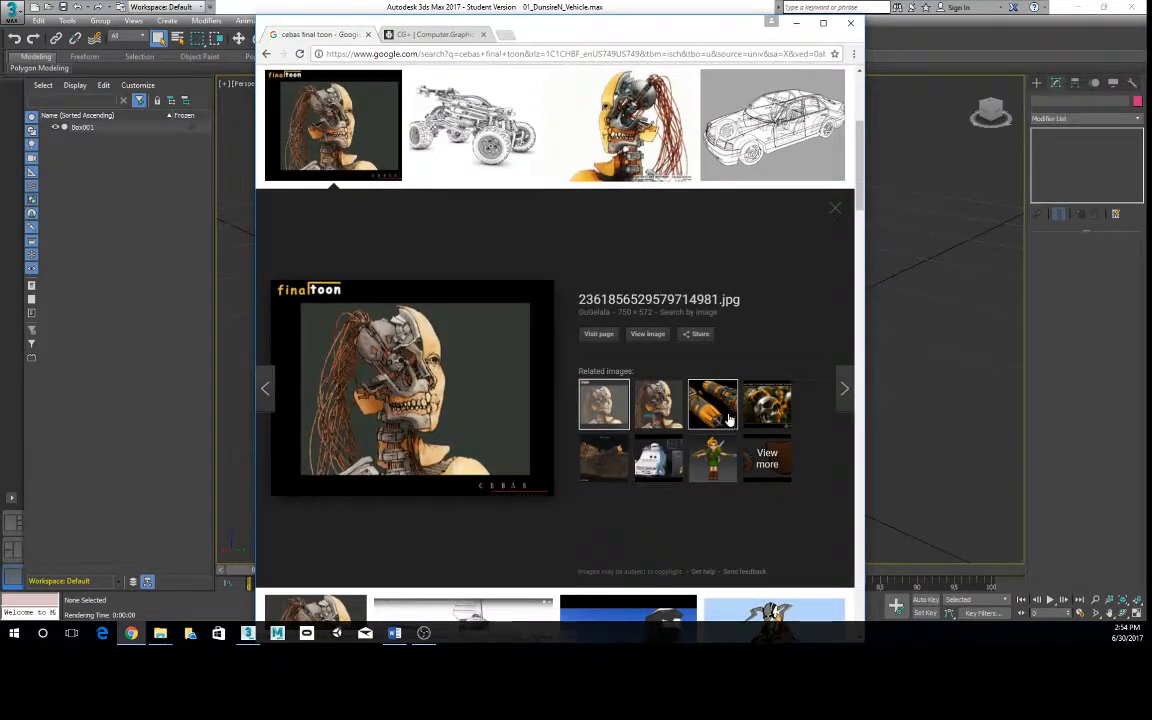
left_click(716, 416)
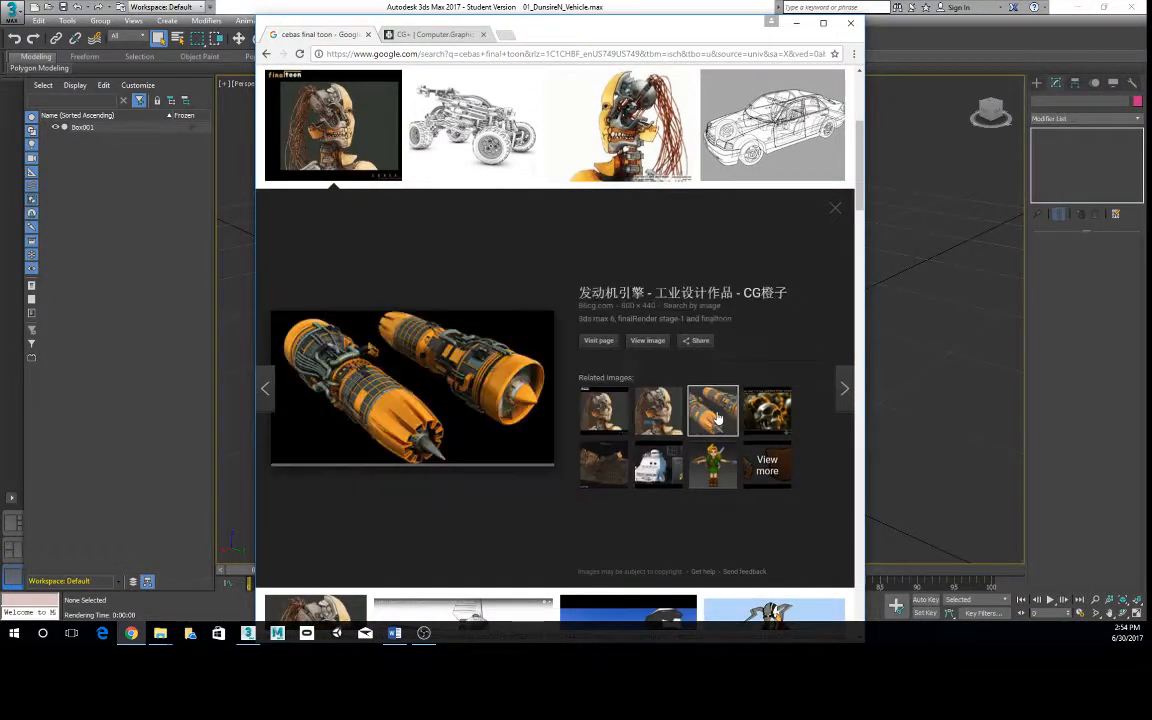
left_click(607, 412)
scroll(681, 290, "down", 3)
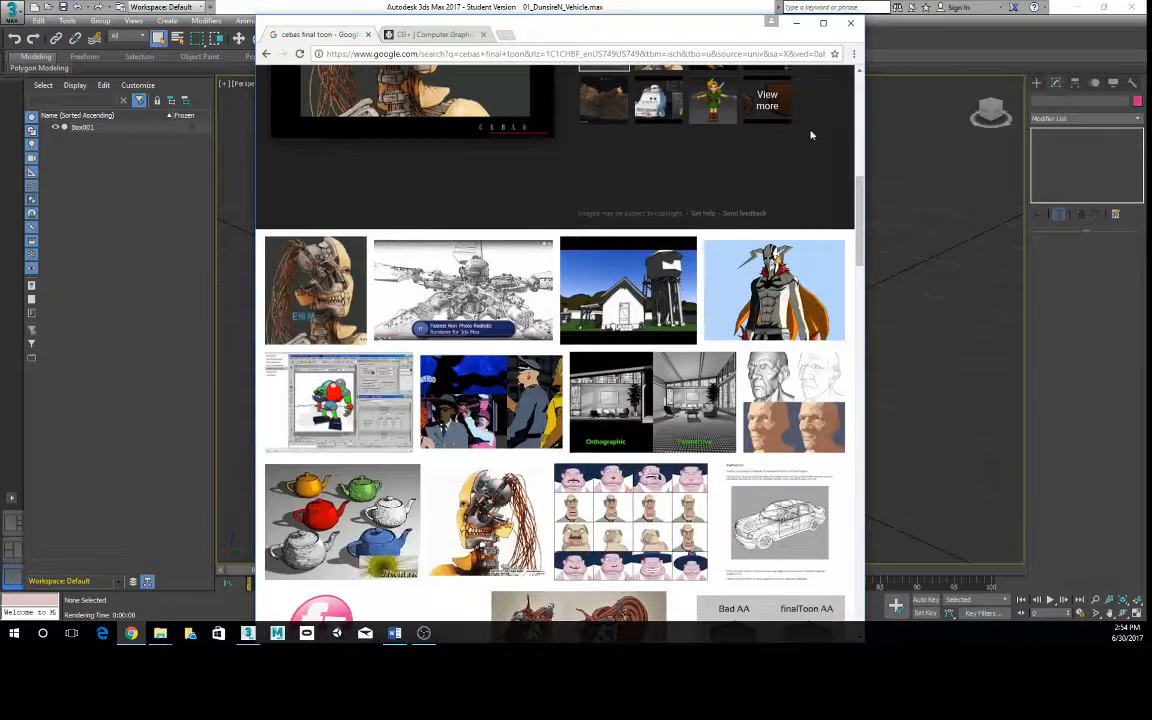
left_click(848, 25)
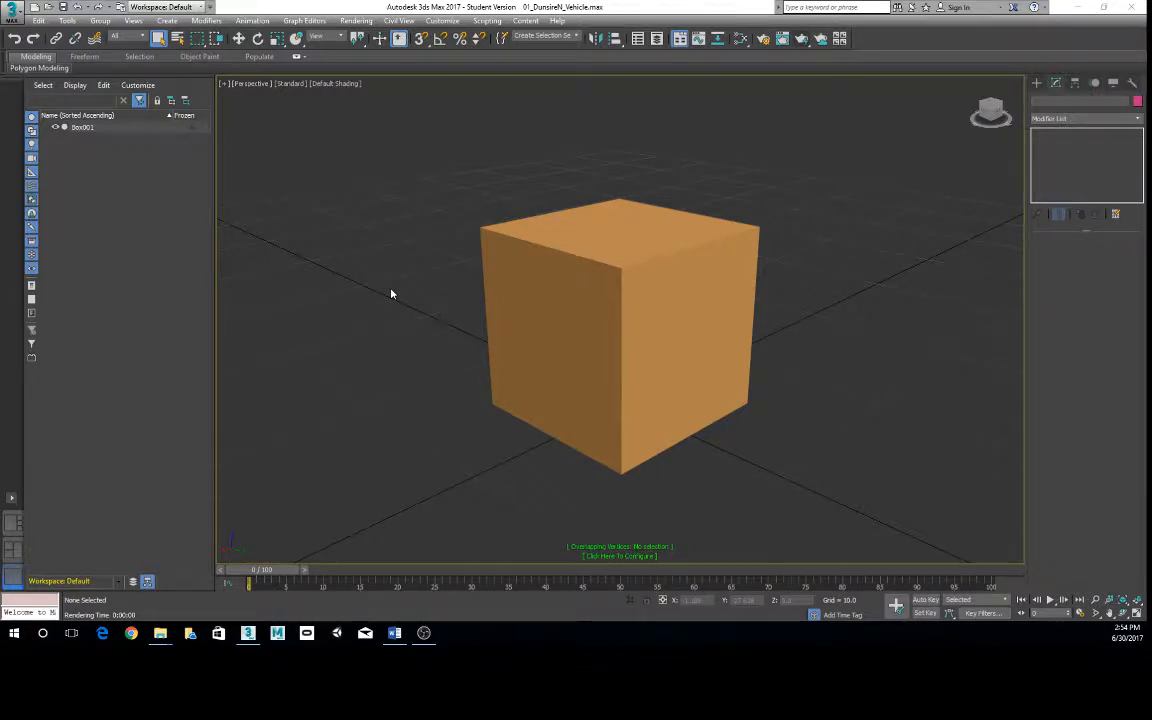
- Set the Perspective viewport's shading to Clay with the box viewed from slightly higher up and closer
left_click(676, 319)
scroll(663, 319, "down", 3)
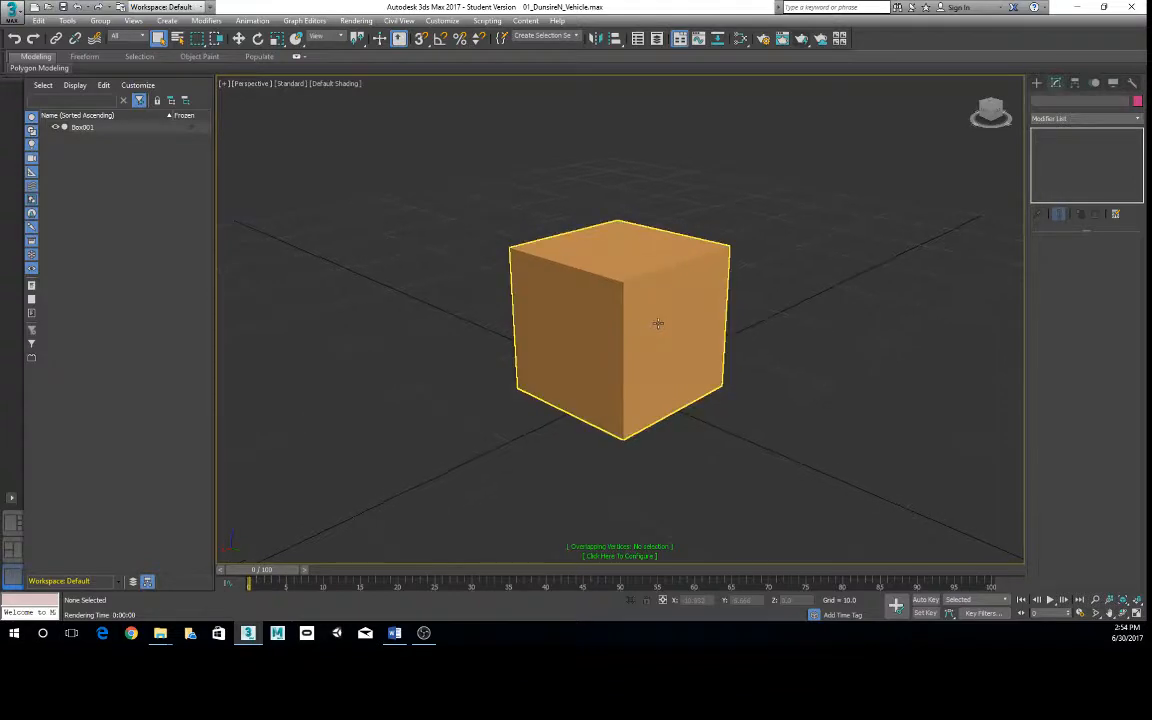
mouse_move(658, 324)
middle_mouse_down("alt")
mouse_move(650, 337)
mouse_move(661, 310)
middle_mouse_up("alt")
scroll(657, 312, "up", 2)
scroll(663, 310, "up", 3)
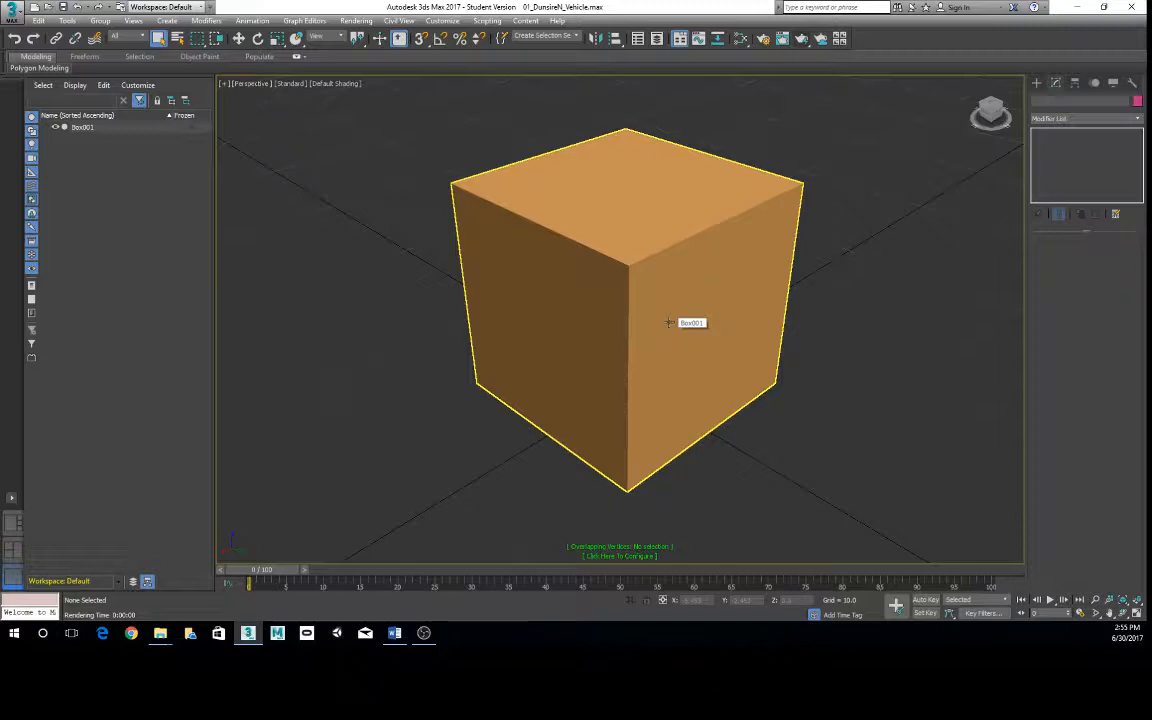
left_click(335, 83)
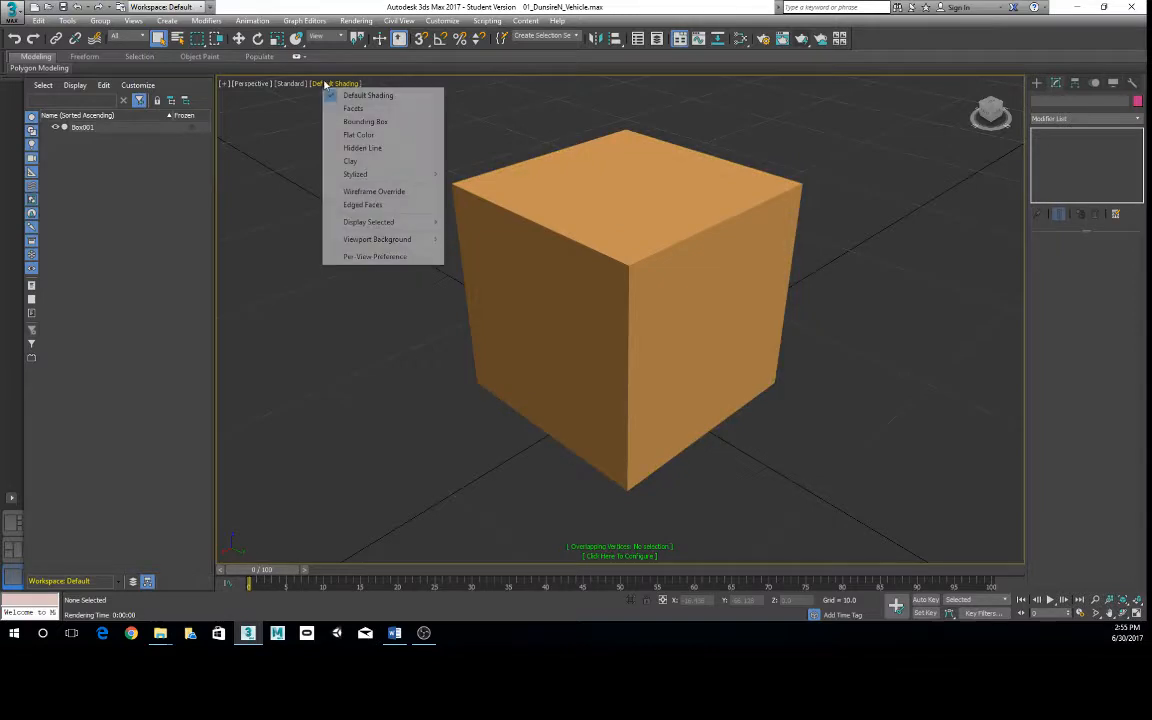
left_click(350, 161)
- Change the Perspective viewport's shading to the stylized Graphite look and leave the box deselected
left_click(319, 83)
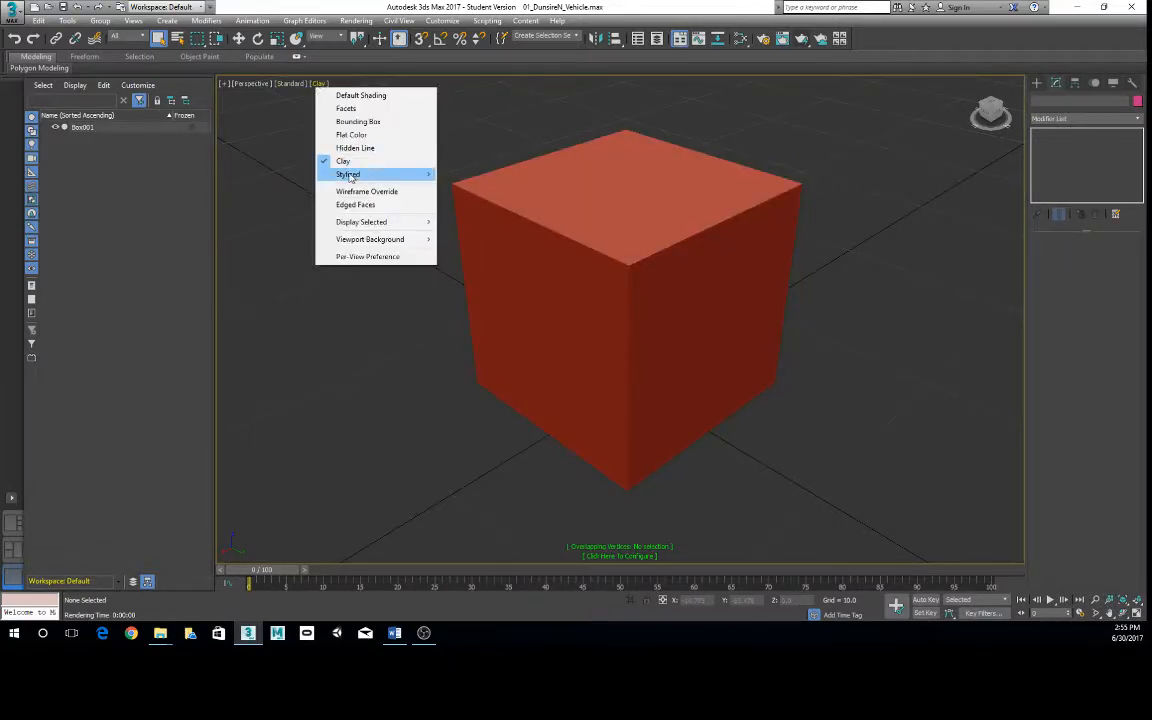
mouse_move(350, 177)
left_click(460, 175)
left_click(580, 316)
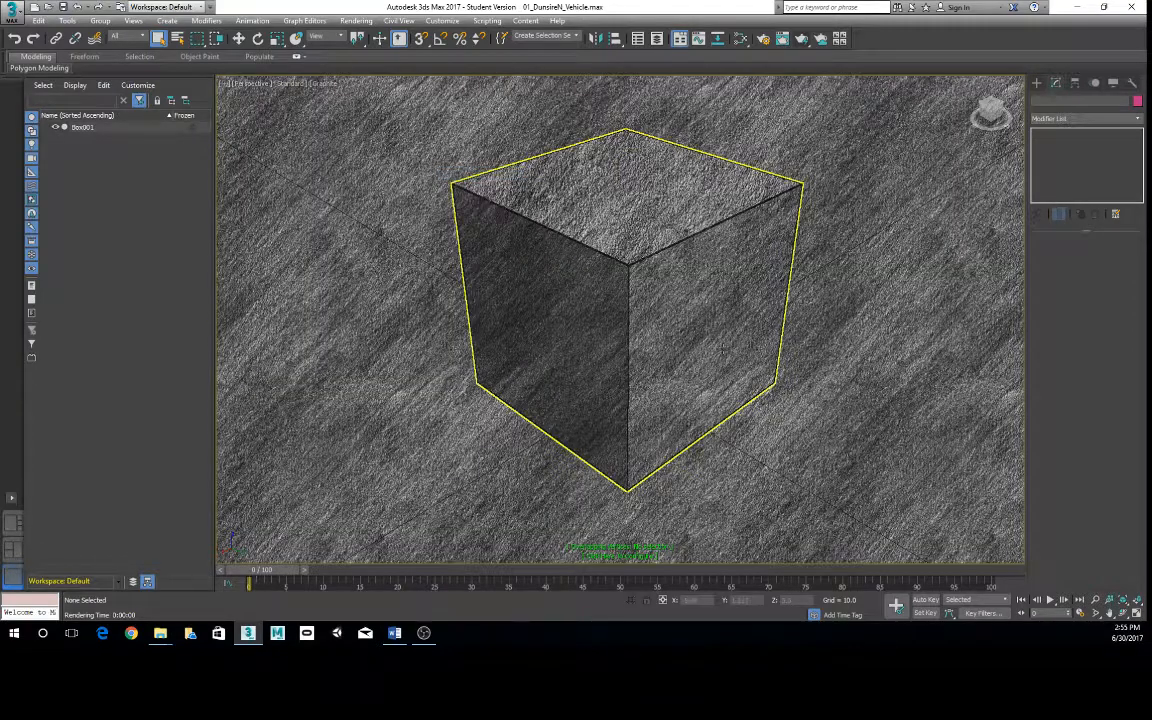
left_click(854, 290)
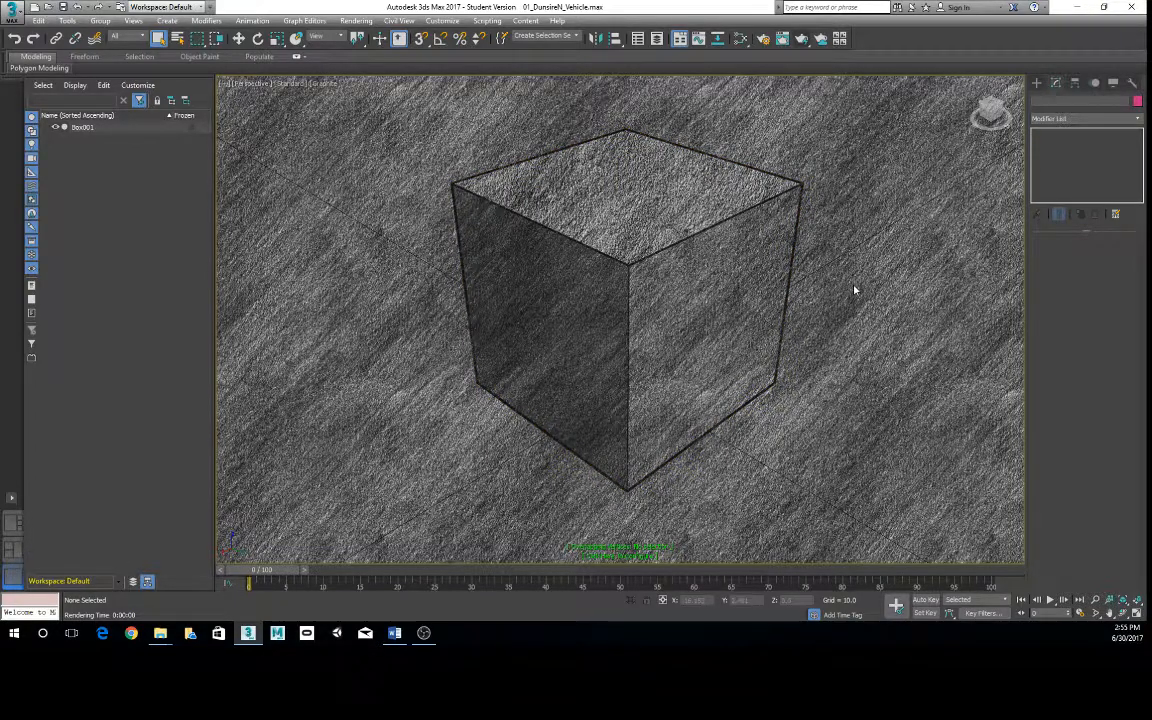
- Return the Perspective viewport to Default Shading and view the available viewport background options
left_click(324, 83)
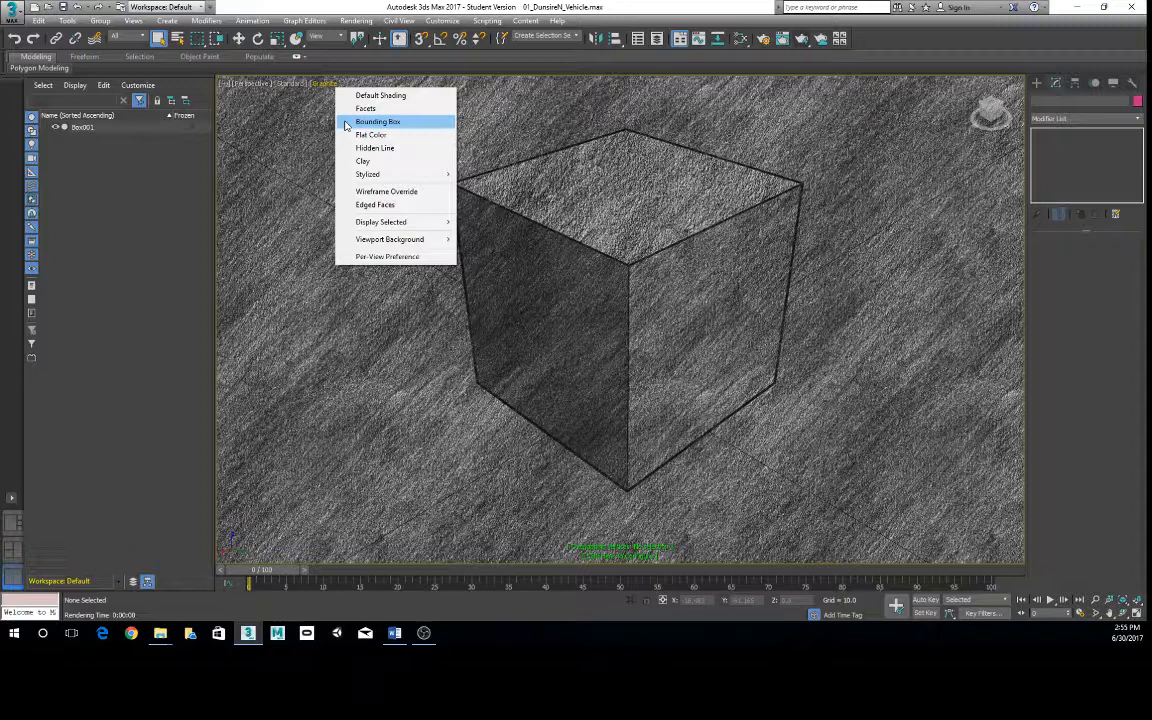
left_click(385, 96)
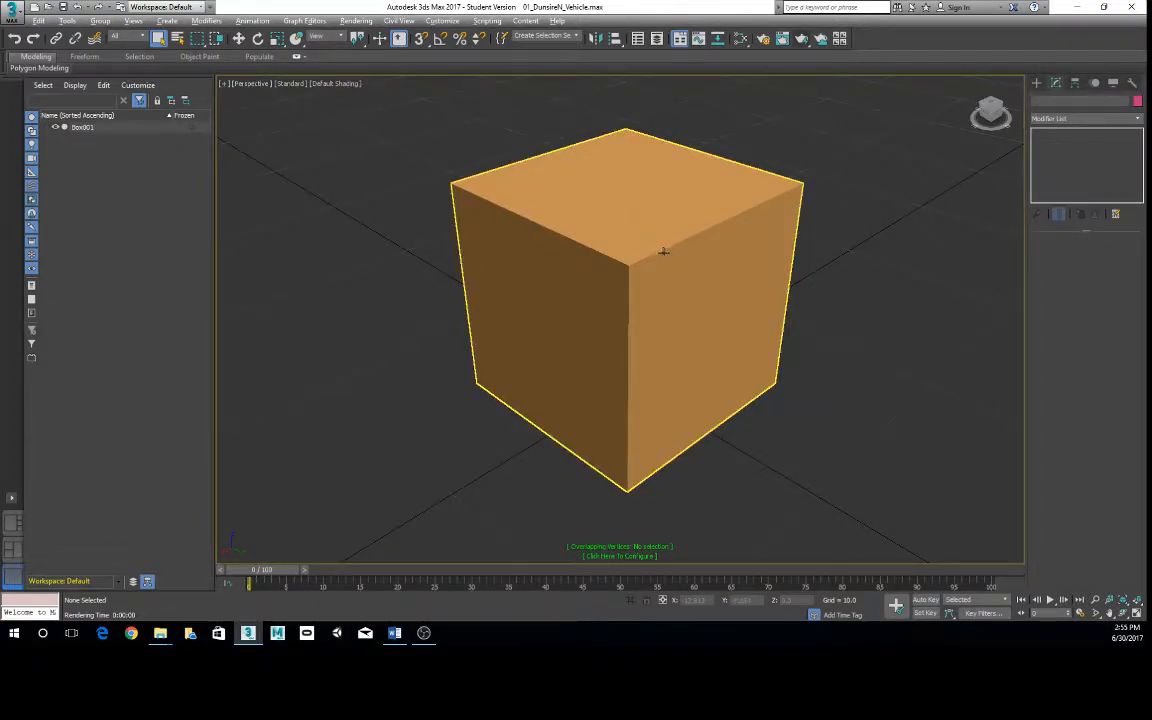
mouse_move(663, 249)
middle_mouse_down("alt")
mouse_move(668, 257)
mouse_move(647, 258)
mouse_move(622, 219)
middle_mouse_up("alt")
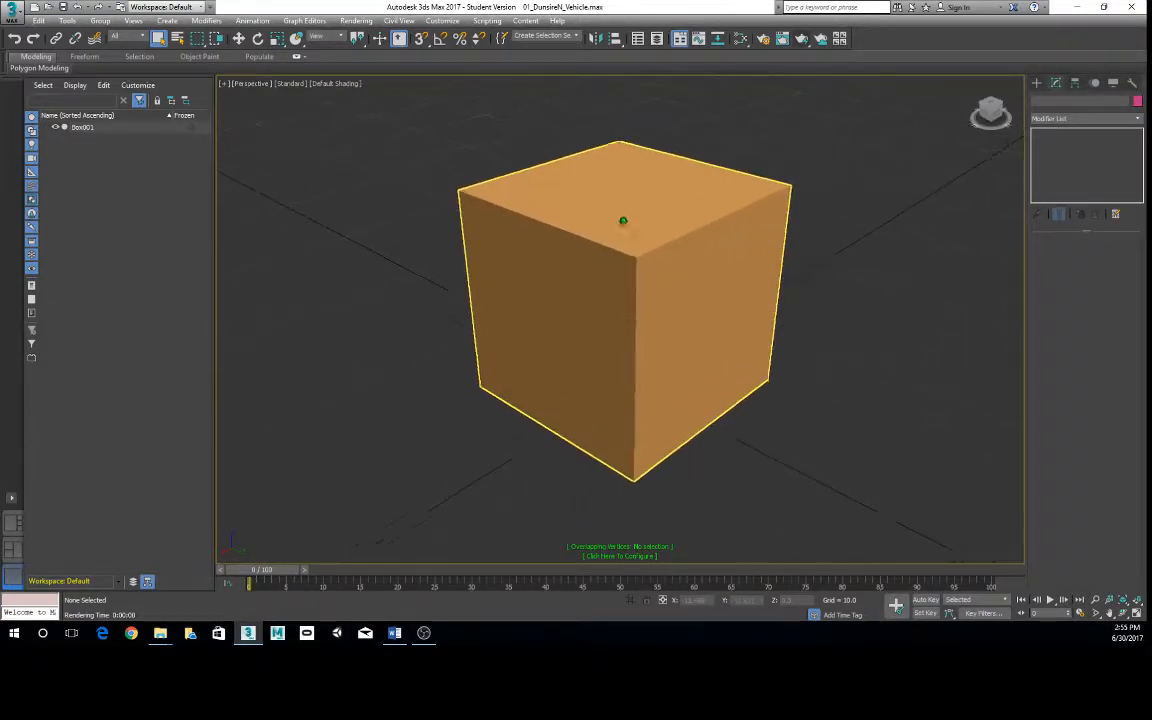
left_click(336, 84)
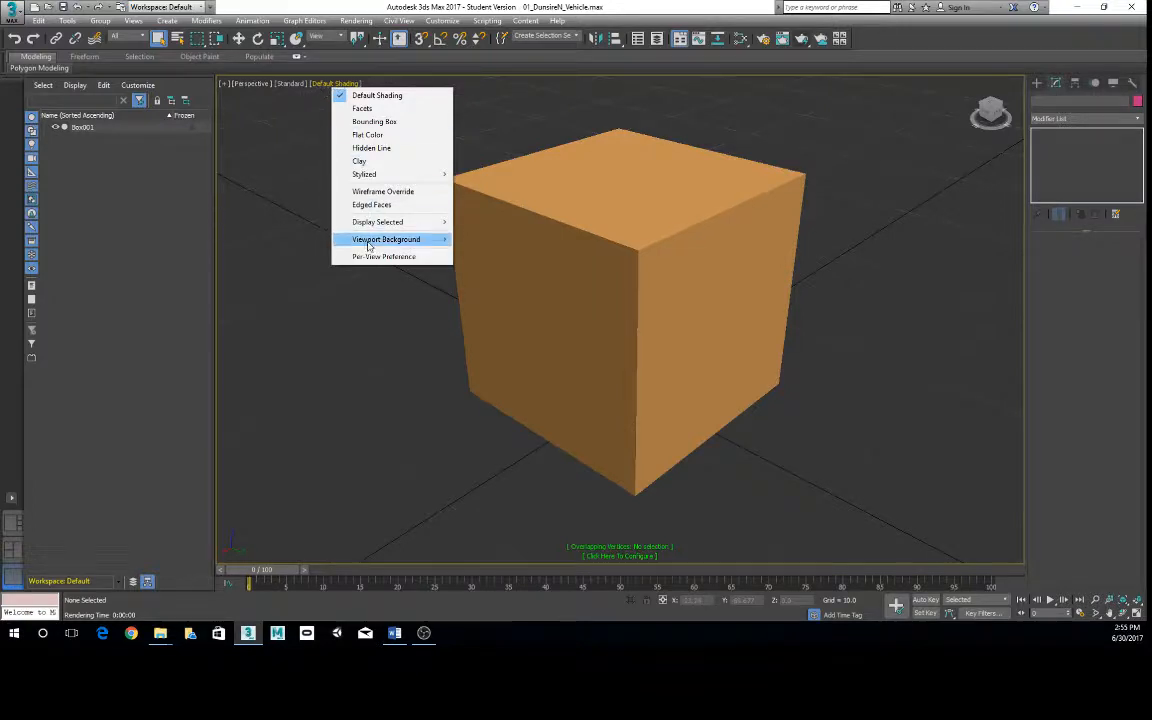
mouse_move(340, 238)
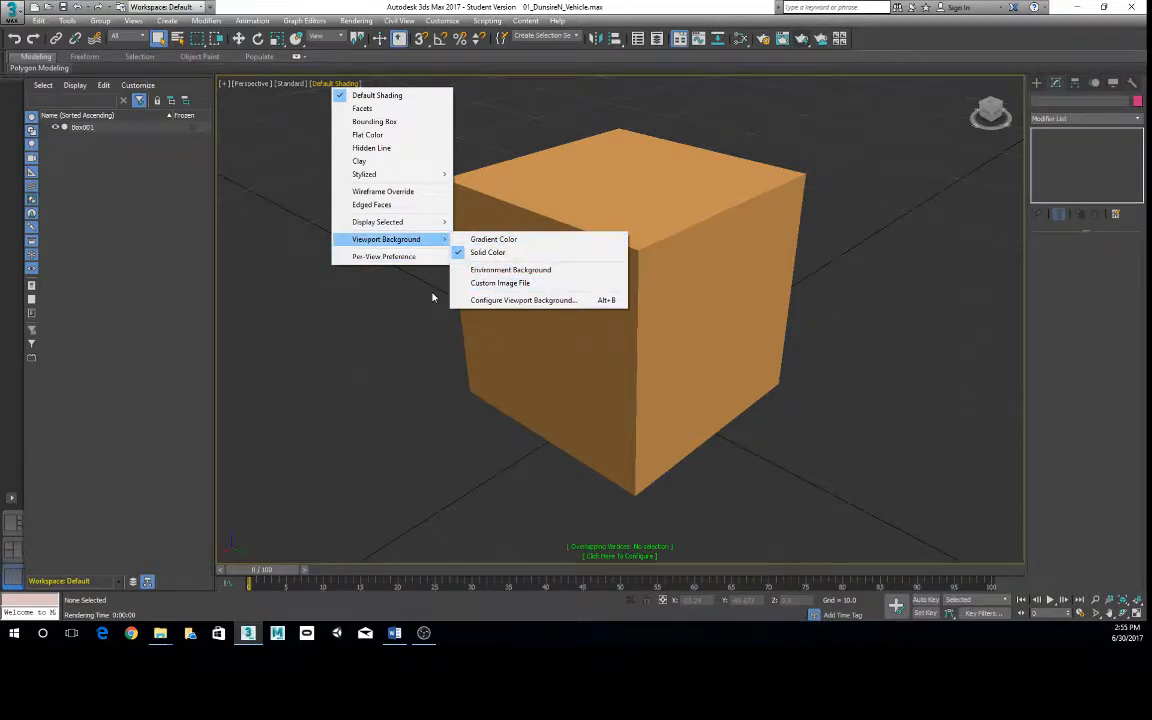
left_click(882, 322)
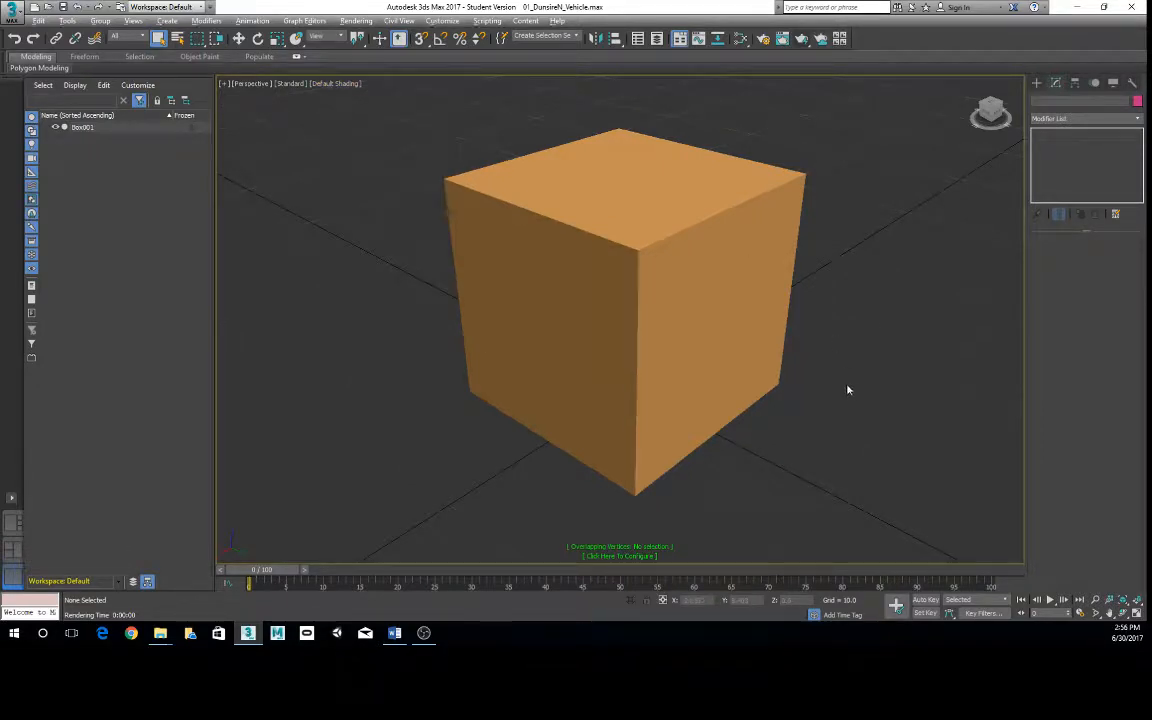
- Delete the orange box so the scene is empty
scroll(848, 390, "down", 3)
middle_click_drag(848, 390, 796, 389, "alt")
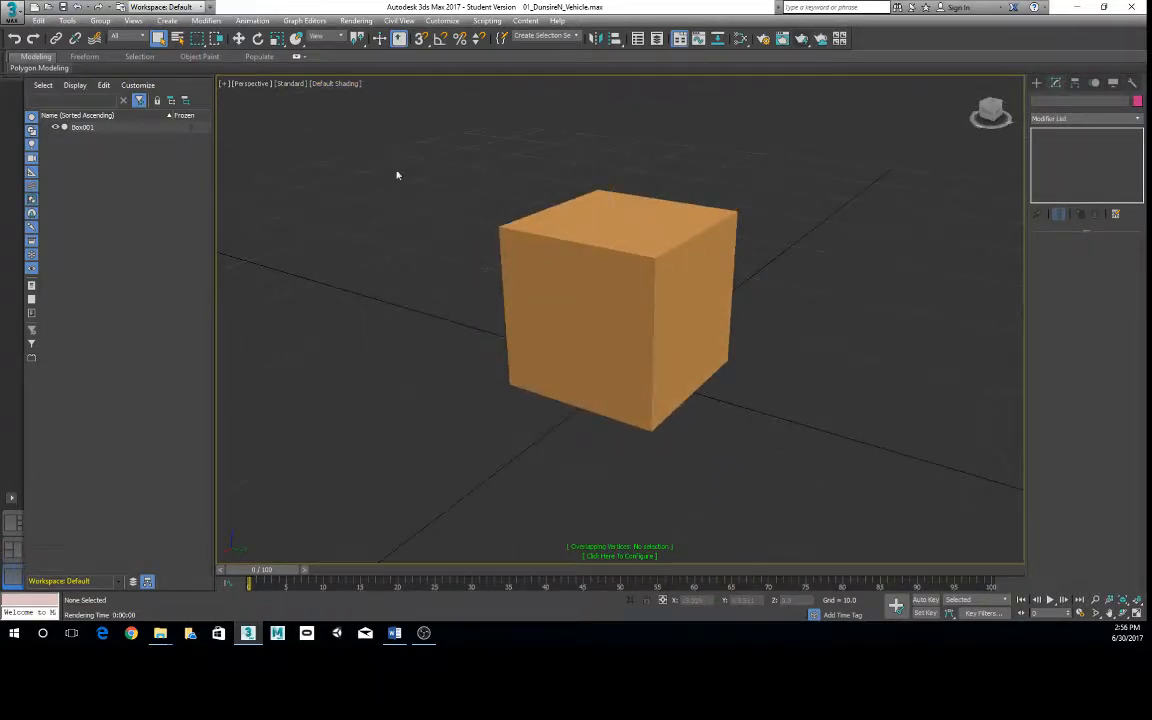
left_click(640, 224)
key("Delete")
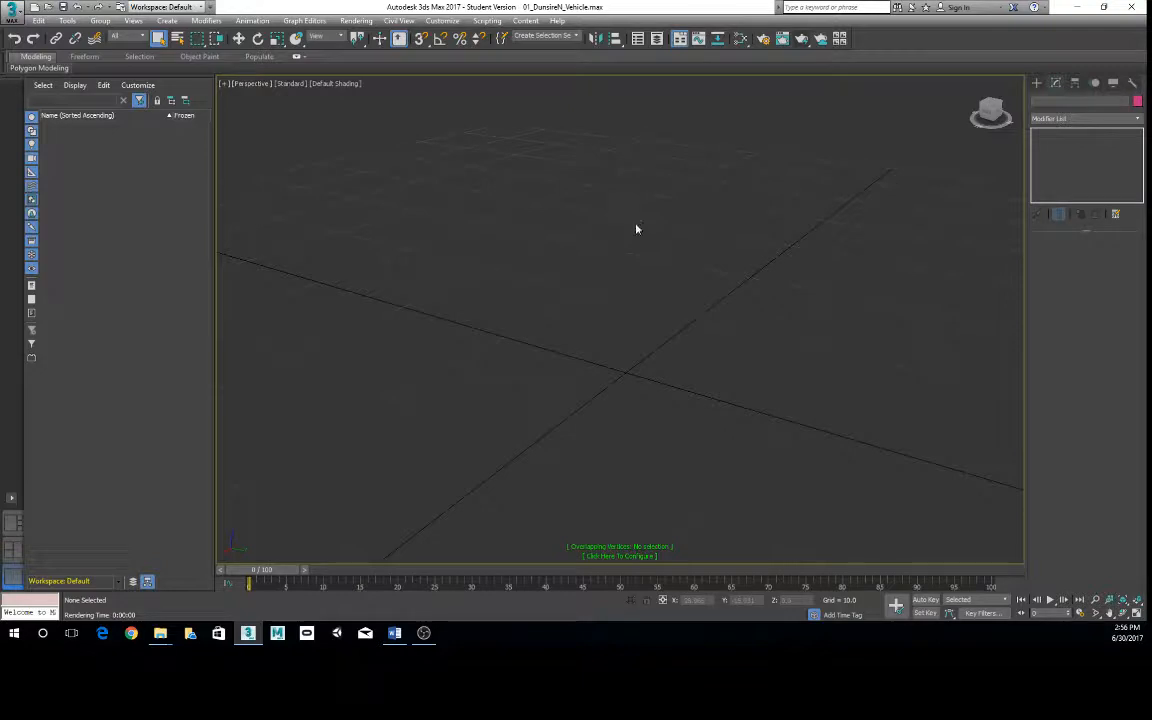
middle_click_drag(635, 229, 737, 373, "alt")
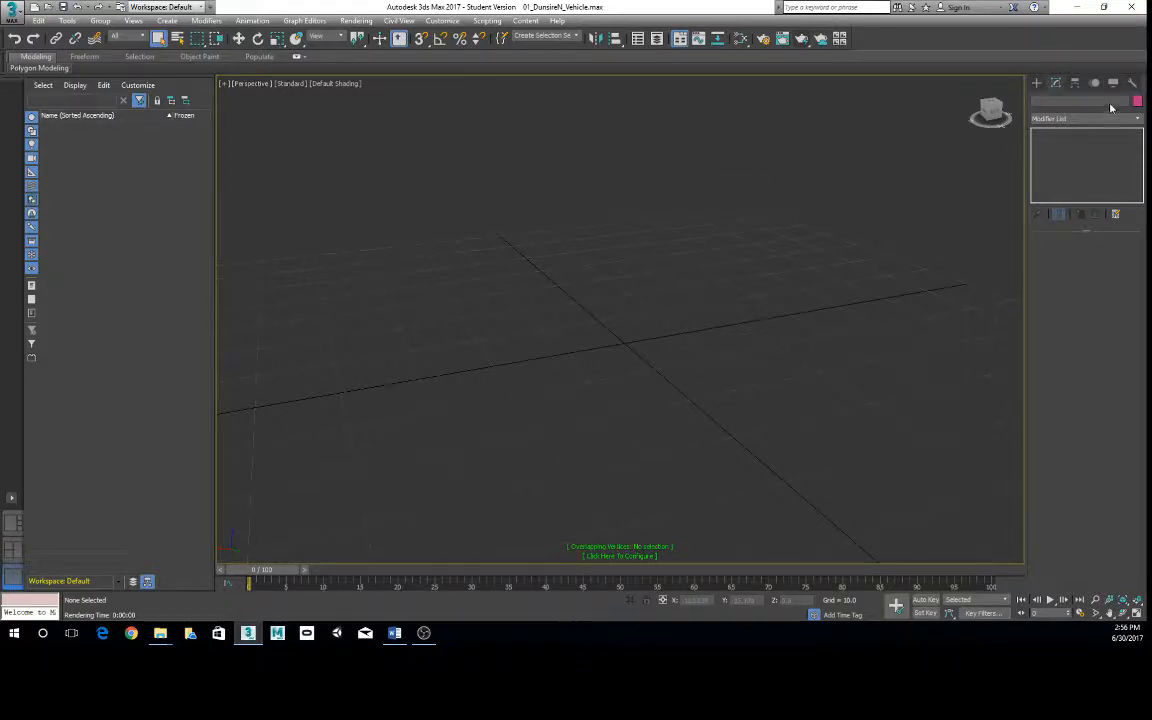
- Look through the object creation categories, including shapes, cameras, helpers, space warps and systems, ending on the standard geometry primitives
left_click(1038, 85)
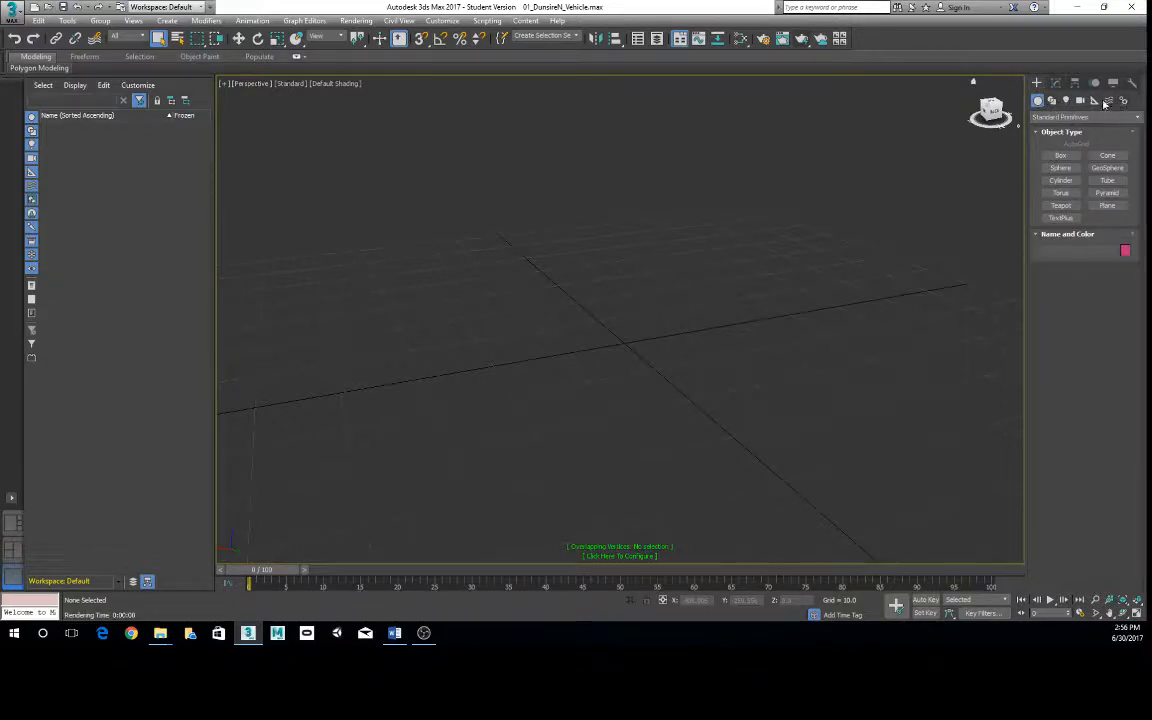
left_click(1067, 102)
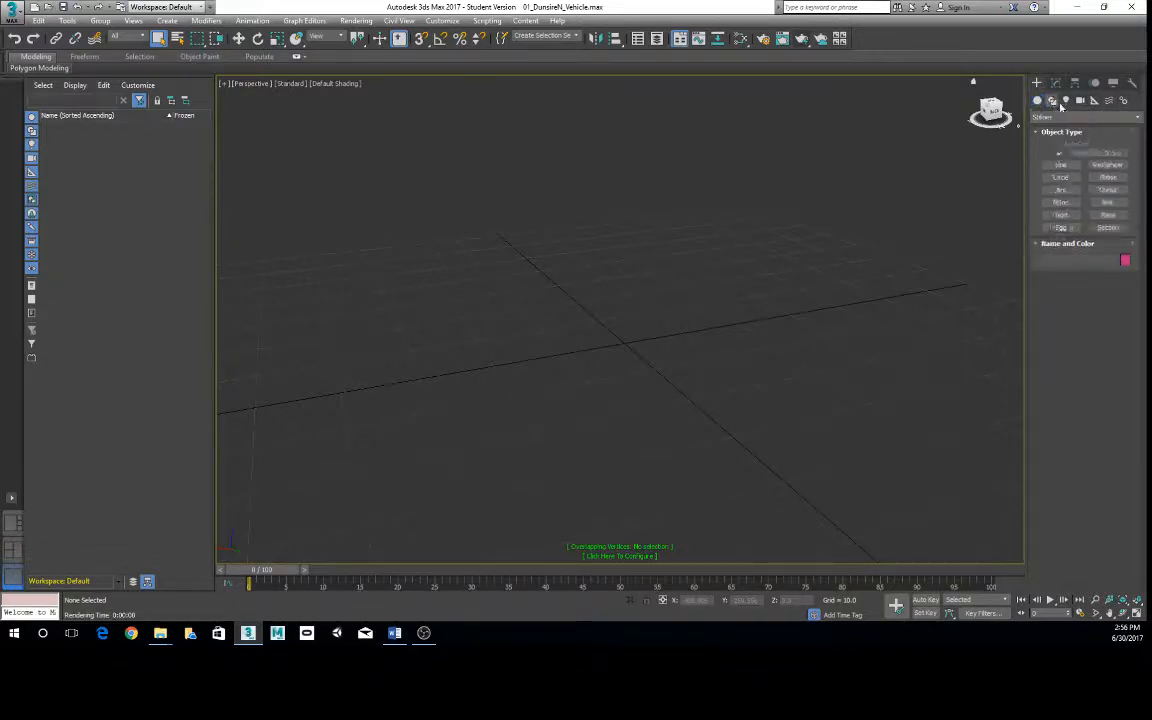
left_click(1080, 101)
left_click(1094, 101)
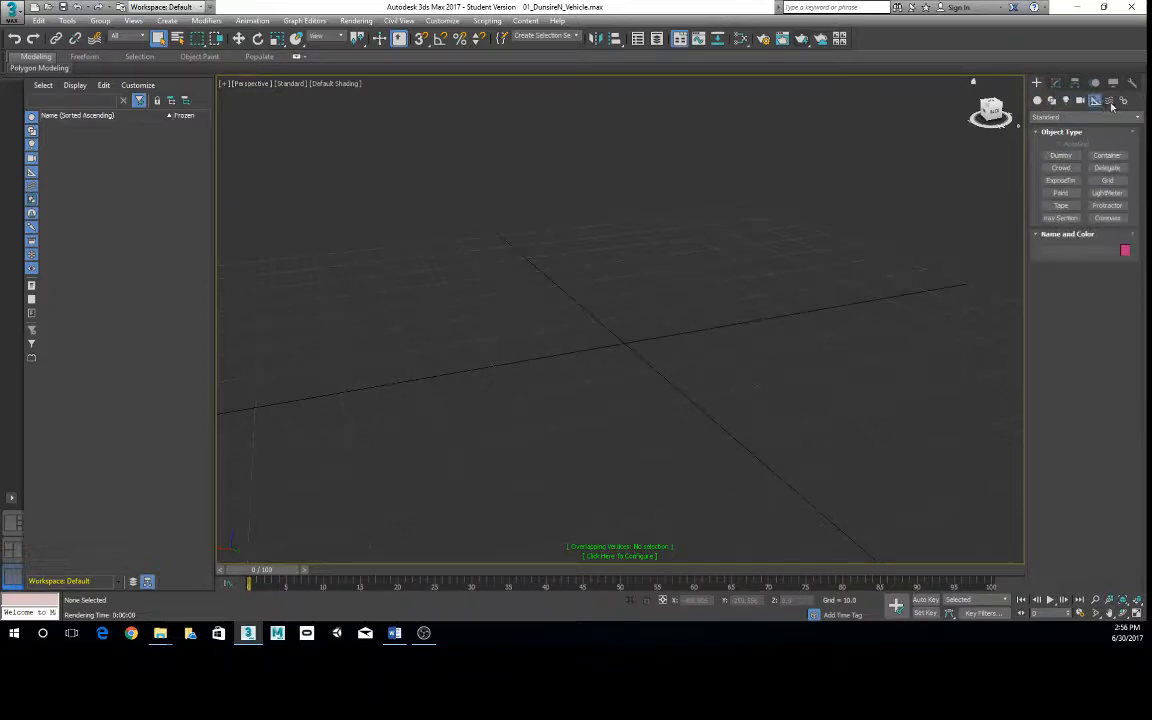
left_click(1109, 101)
left_click(1123, 101)
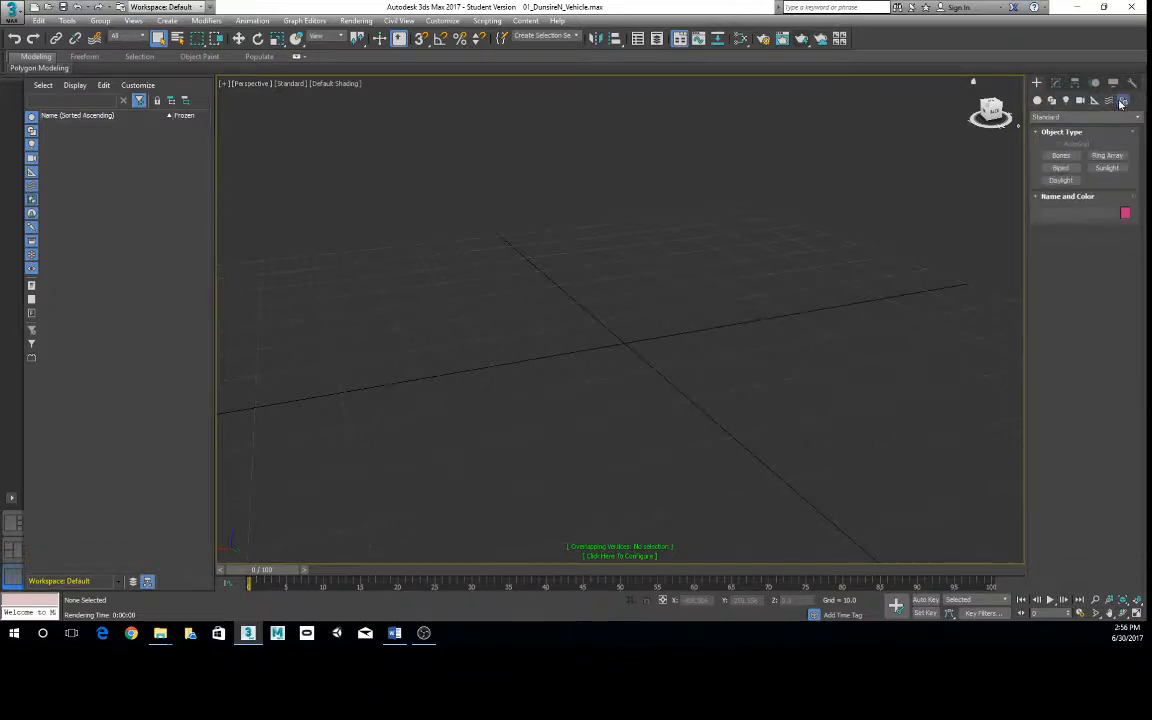
left_click(1052, 101)
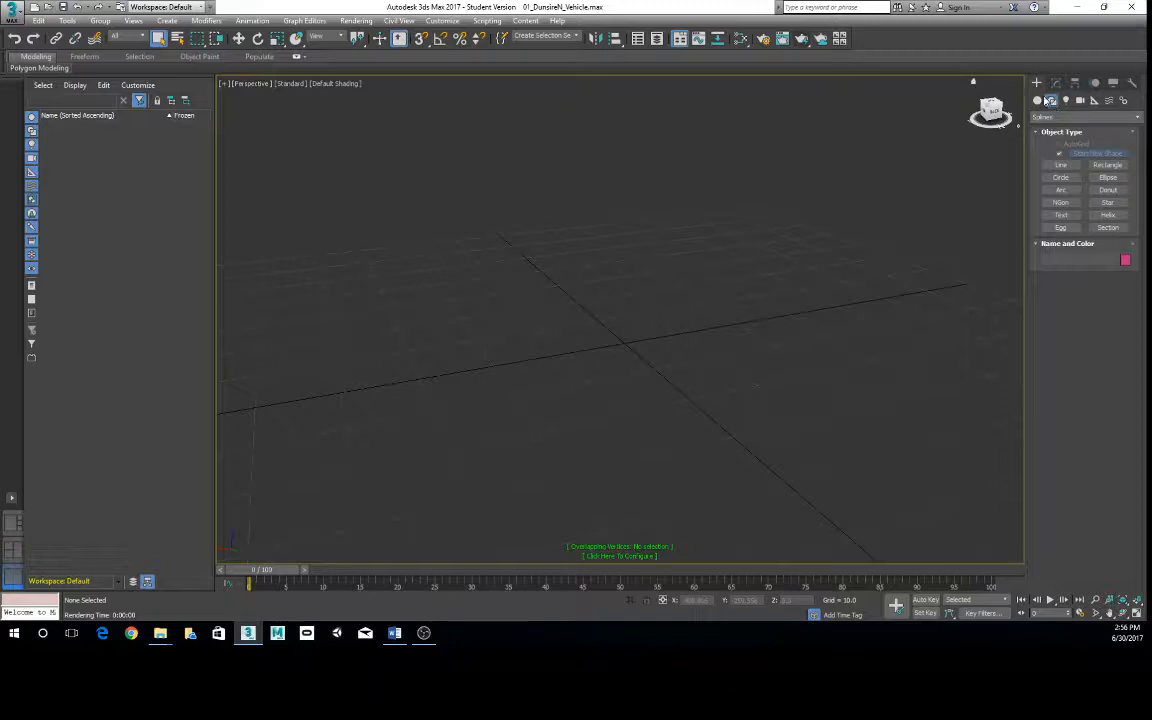
left_click(1038, 101)
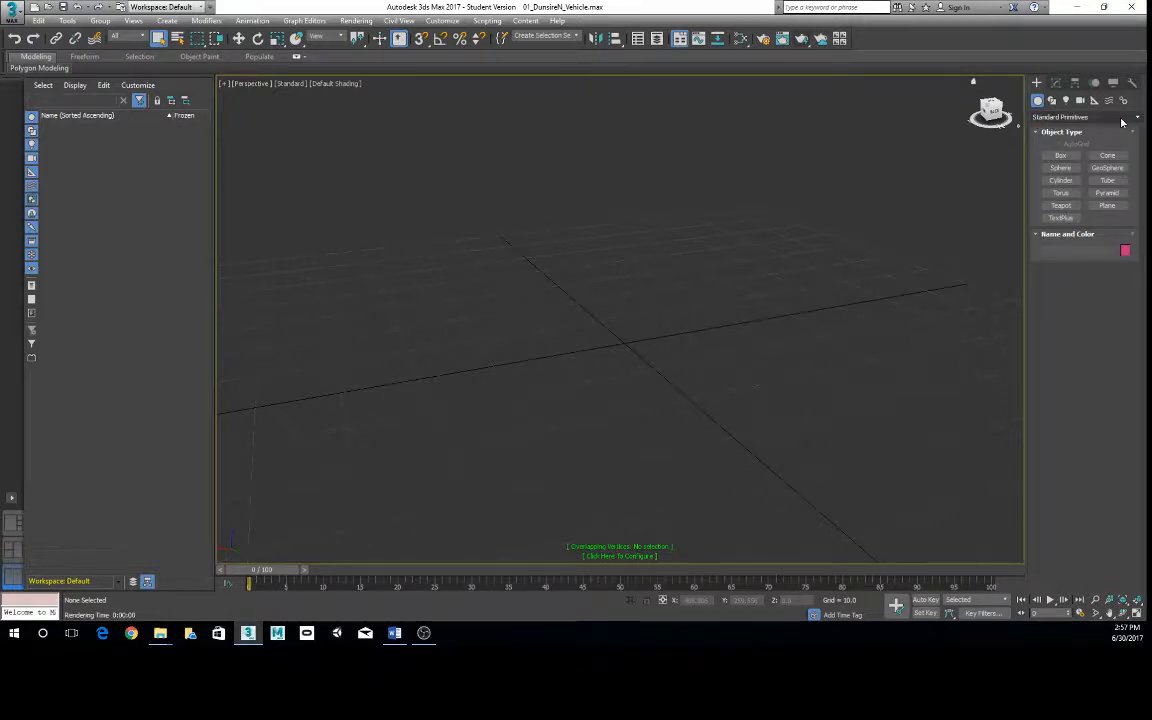
- Create a box over the grid centre, about 58 long, 35 wide and 26 high, and leave box creation
left_click(1052, 158)
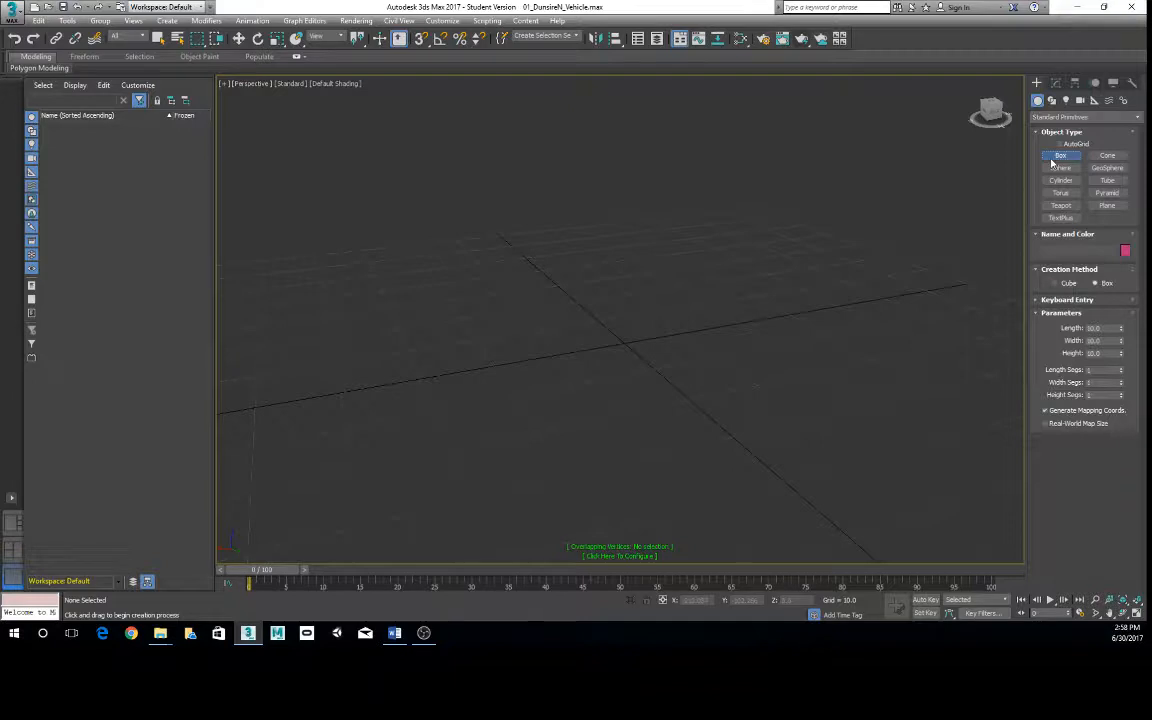
scroll(730, 370, "down", 8)
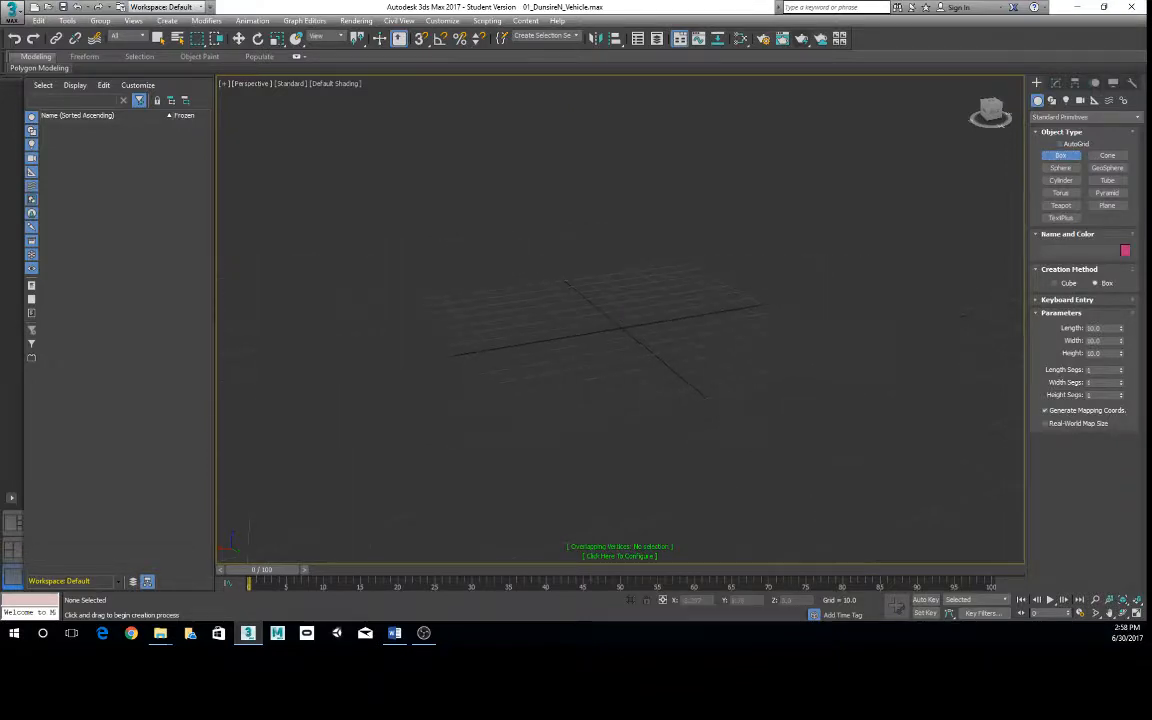
middle_click_drag(630, 327, 557, 288, "alt")
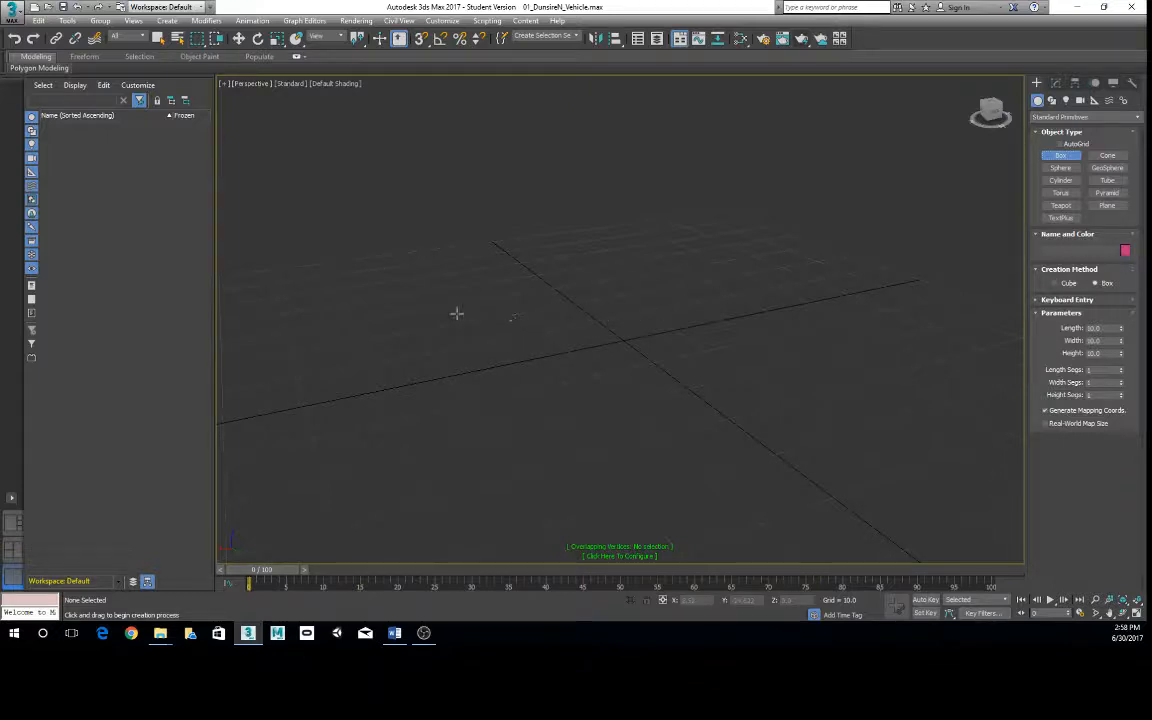
left_click_drag(456, 313, 818, 399)
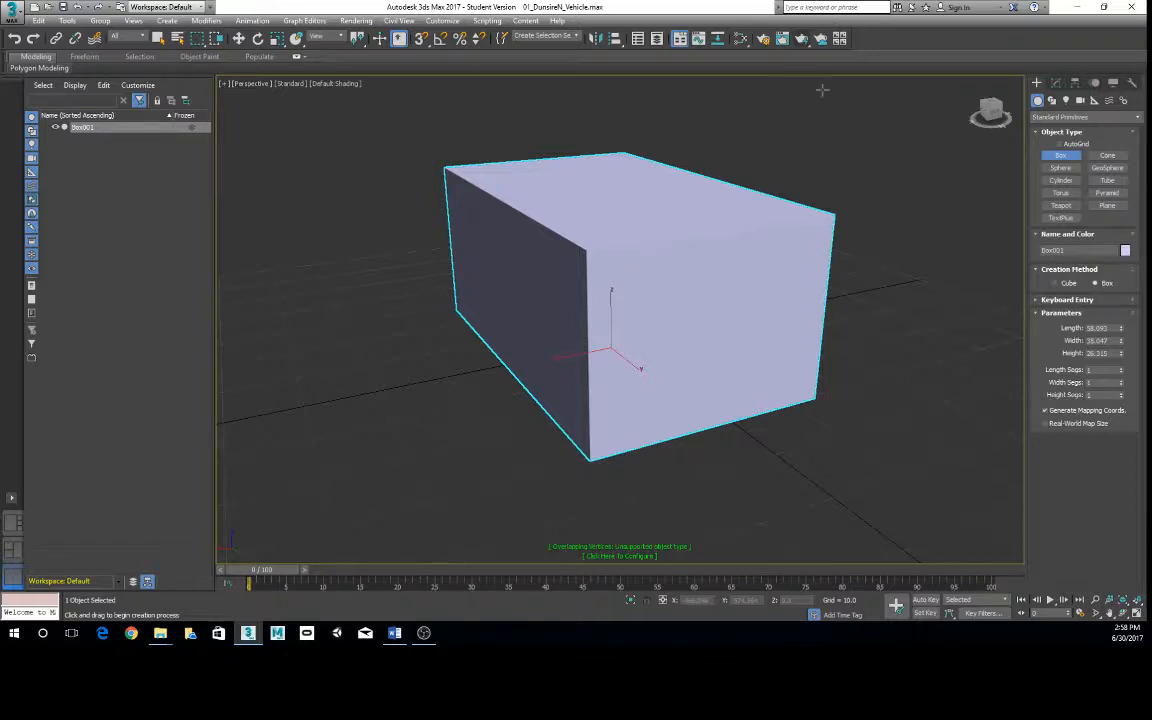
right_click(648, 234)
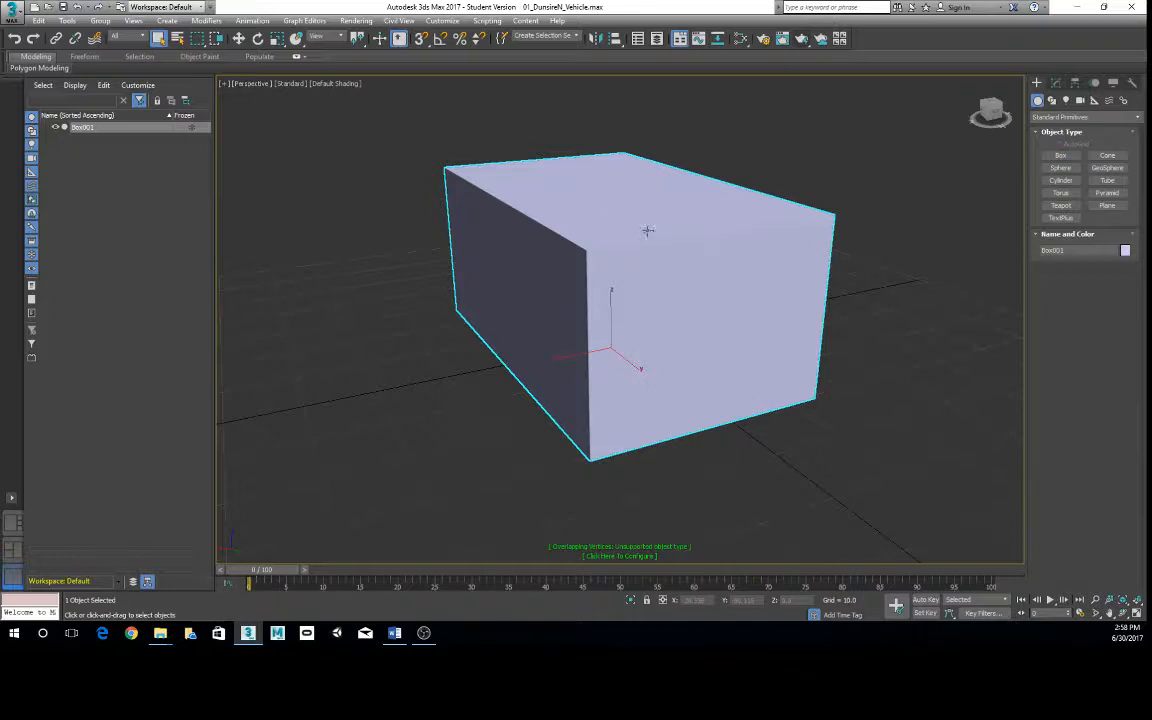
right_click(879, 182)
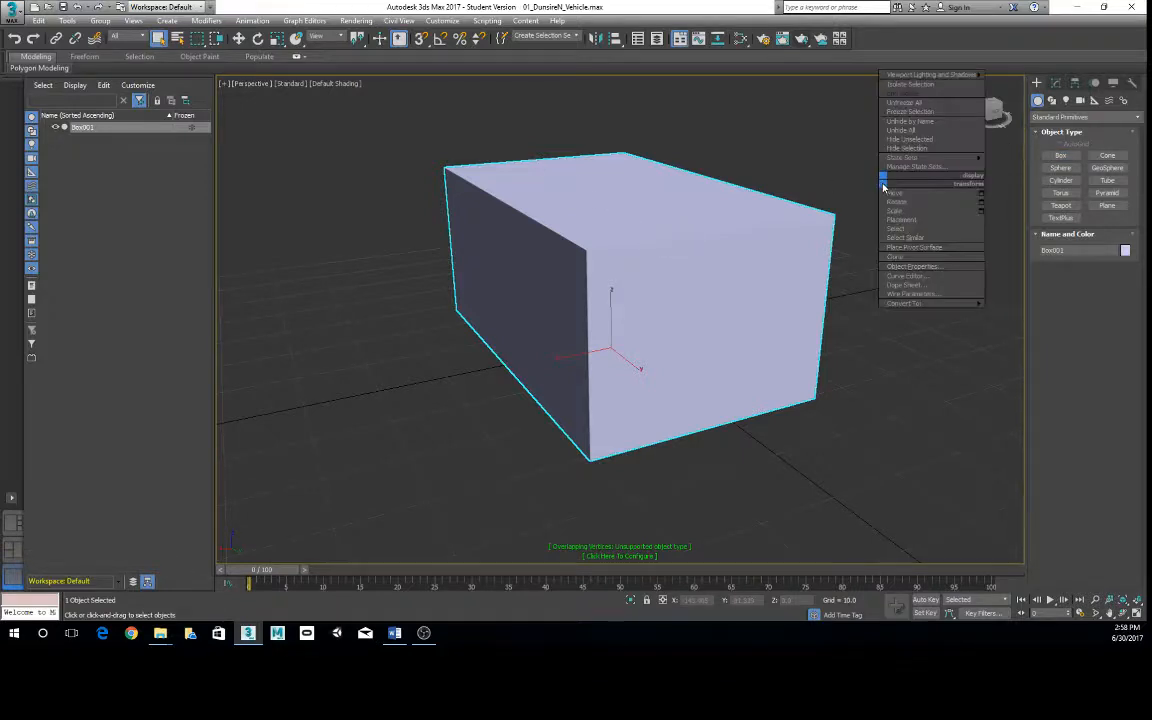
left_click(820, 140)
right_click(931, 231)
left_click(829, 435)
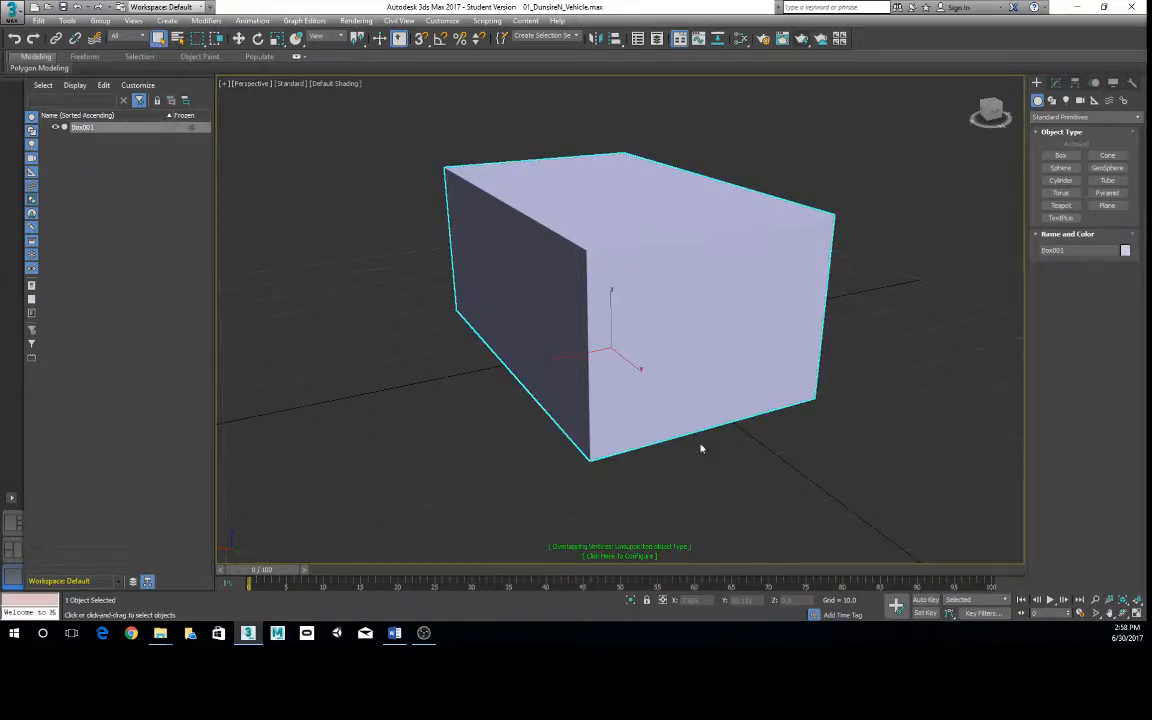
scroll(739, 410, "down", 3)
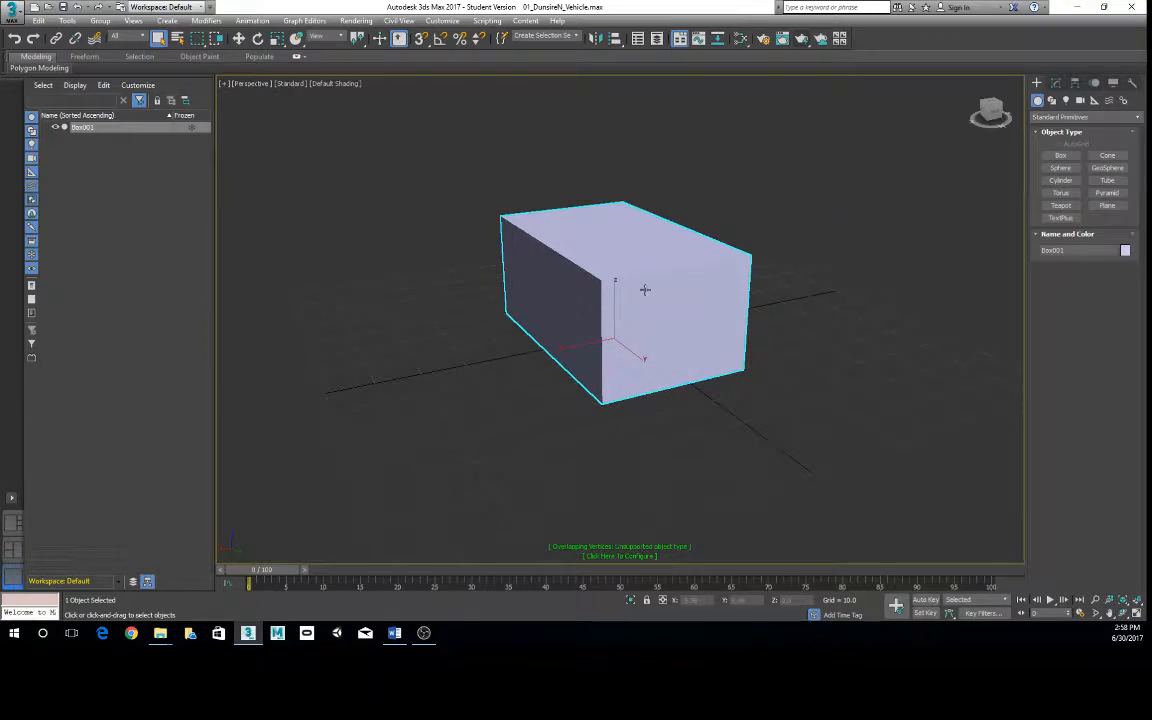
middle_click_drag(645, 290, 640, 288, "alt")
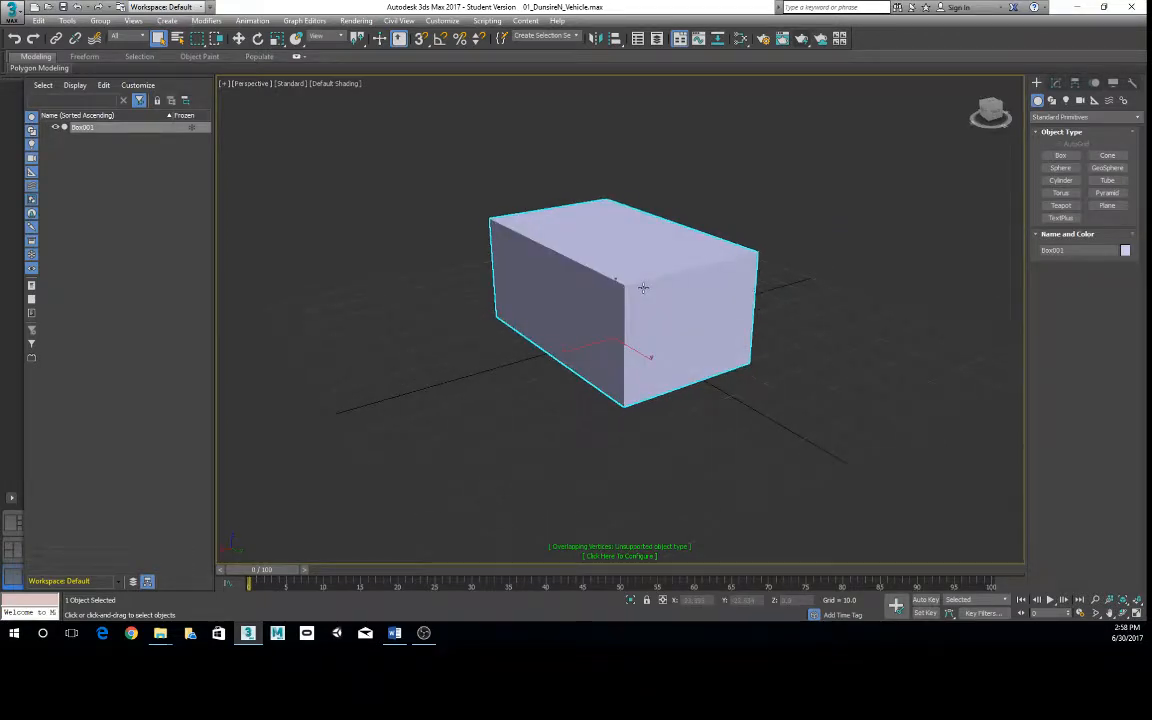
- Activate the Move tool and set the box's X and Y positions to 0
key("w")
middle_click_drag(681, 296, 706, 323, "alt")
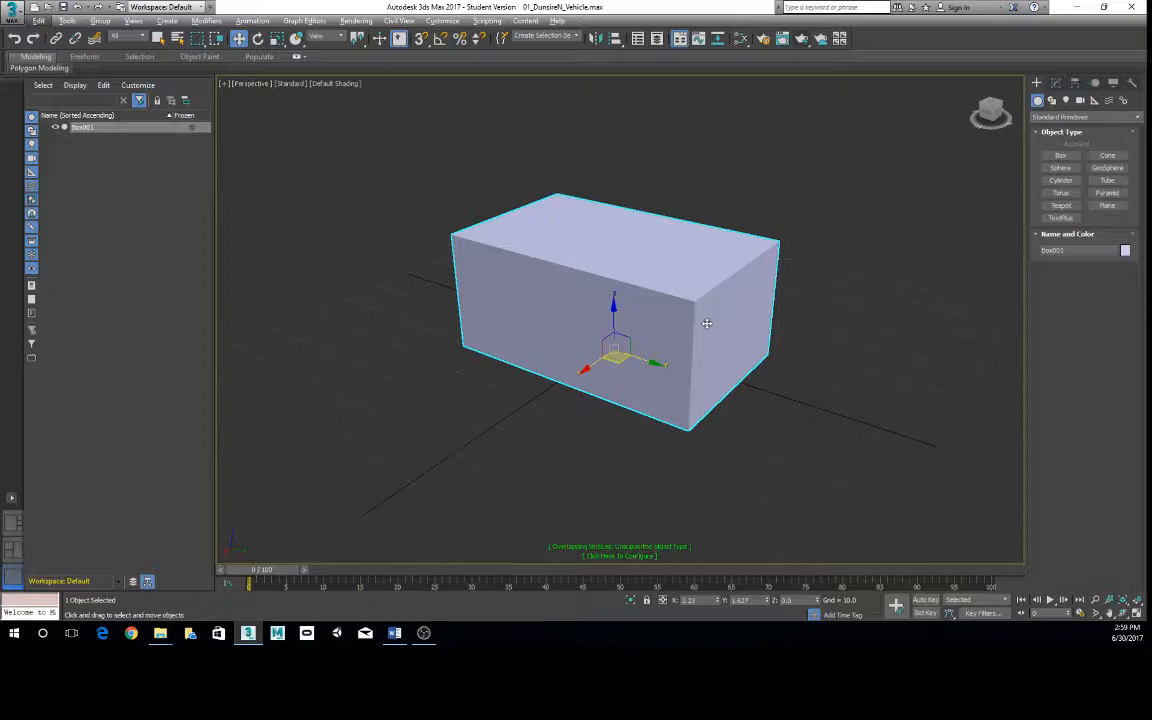
scroll(712, 296, "up", 3)
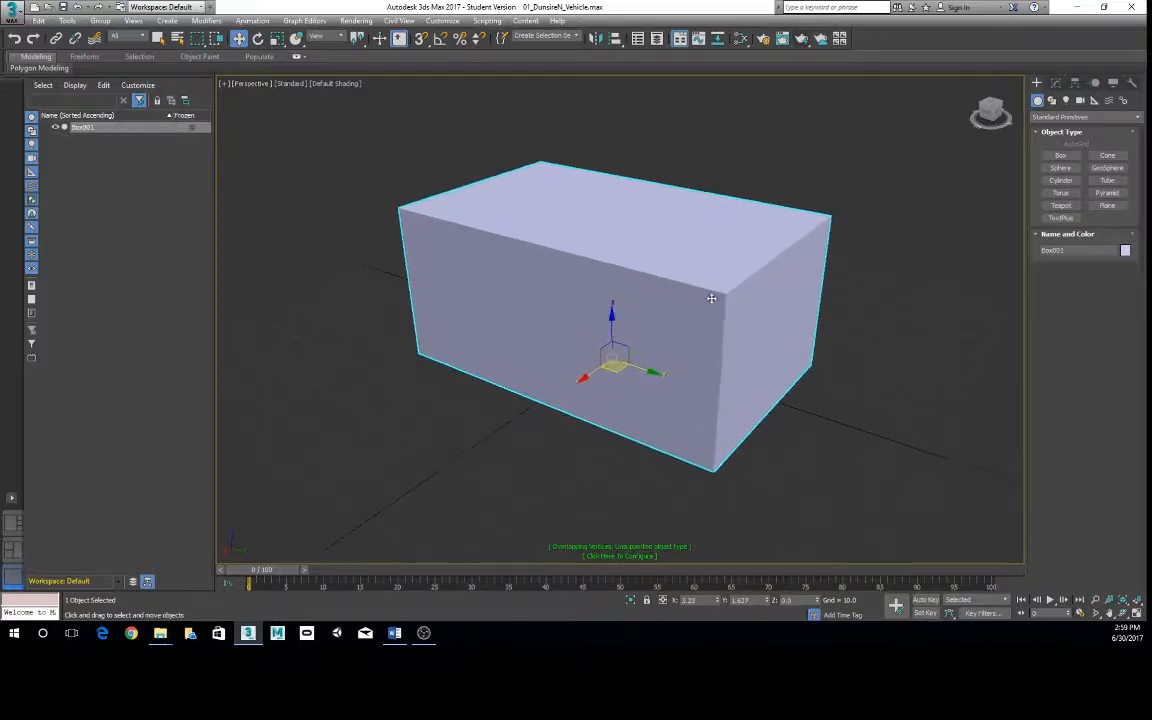
middle_click_drag(712, 298, 697, 290, "alt")
scroll(680, 296, "down", 2)
scroll(678, 296, "down", 1)
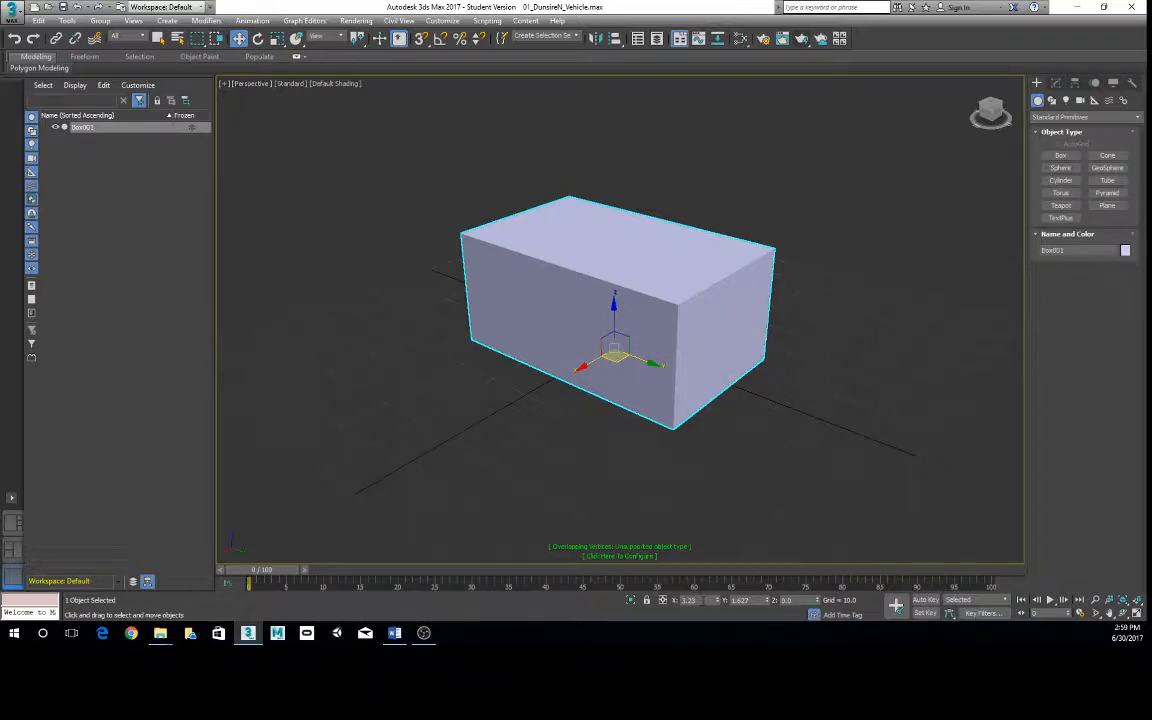
left_click_drag(717, 601, 728, 576)
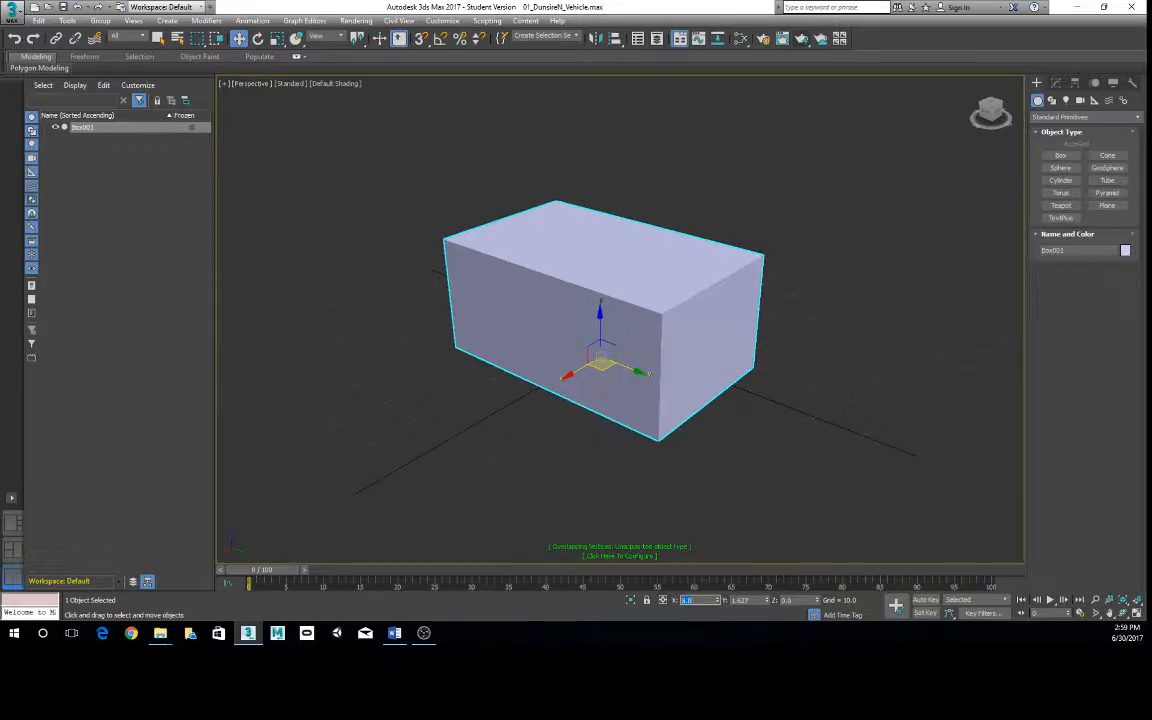
type("0")
key("Return")
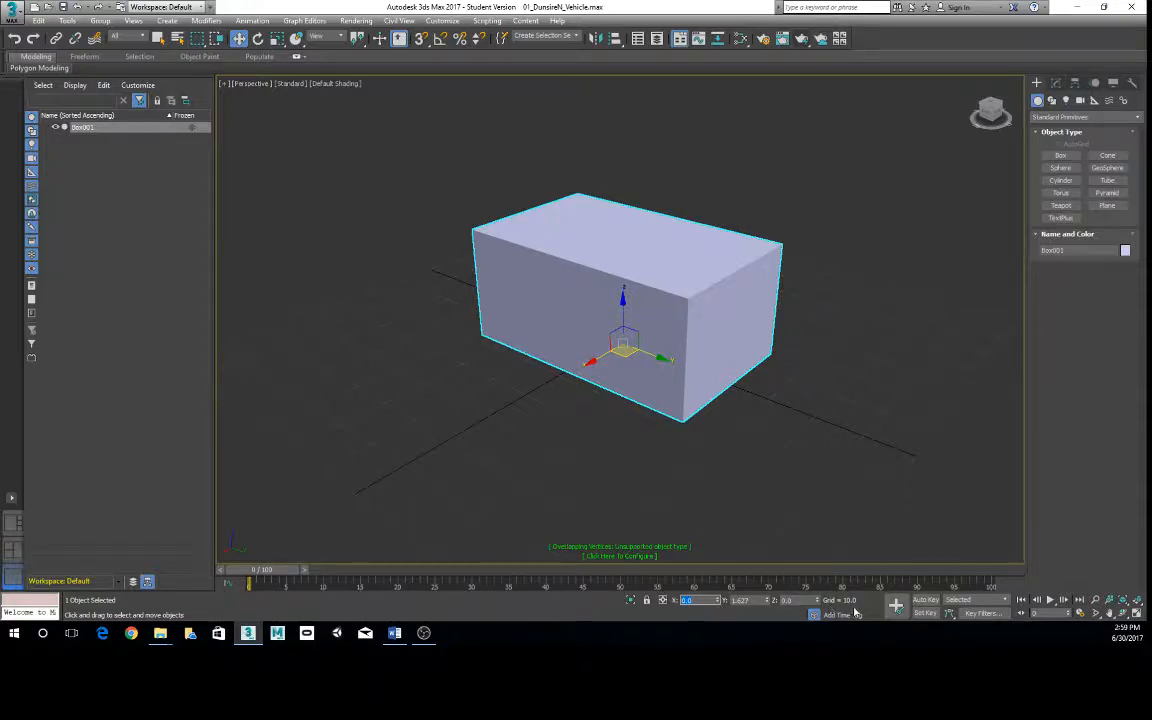
right_click(768, 602)
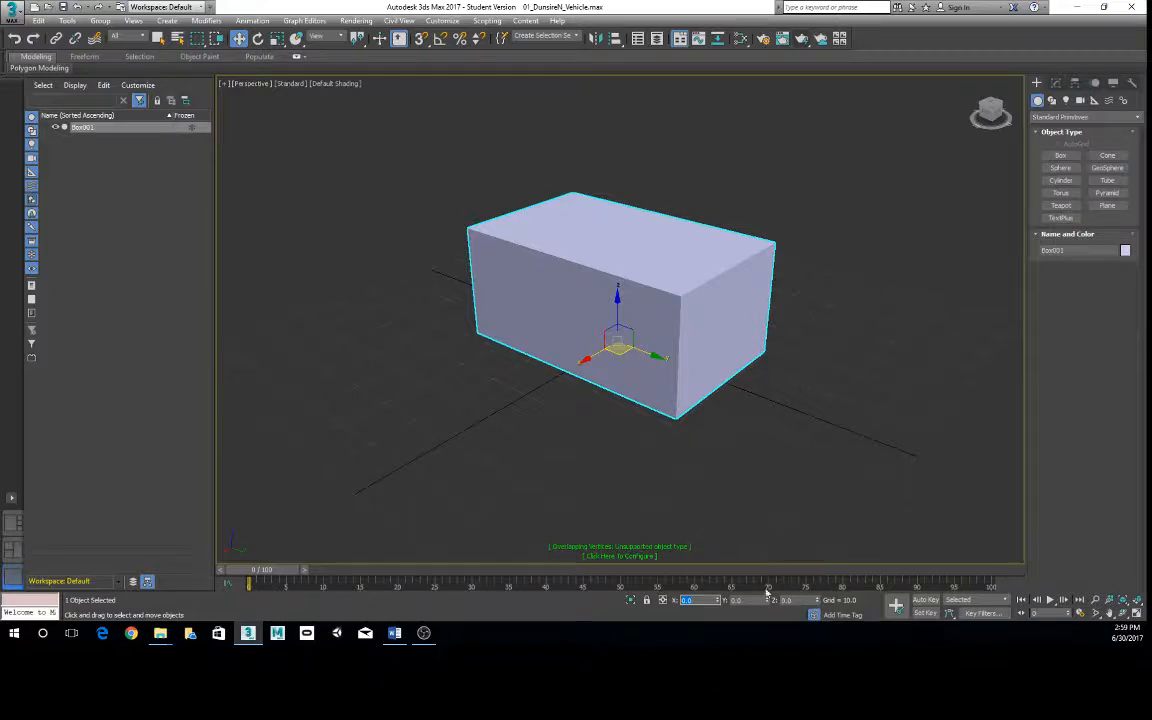
- Offset the box to about X 20, Y 21 and Z 46, and reset all three coordinates to 0
left_click_drag(768, 600, 730, 397)
left_click_drag(818, 601, 825, 476)
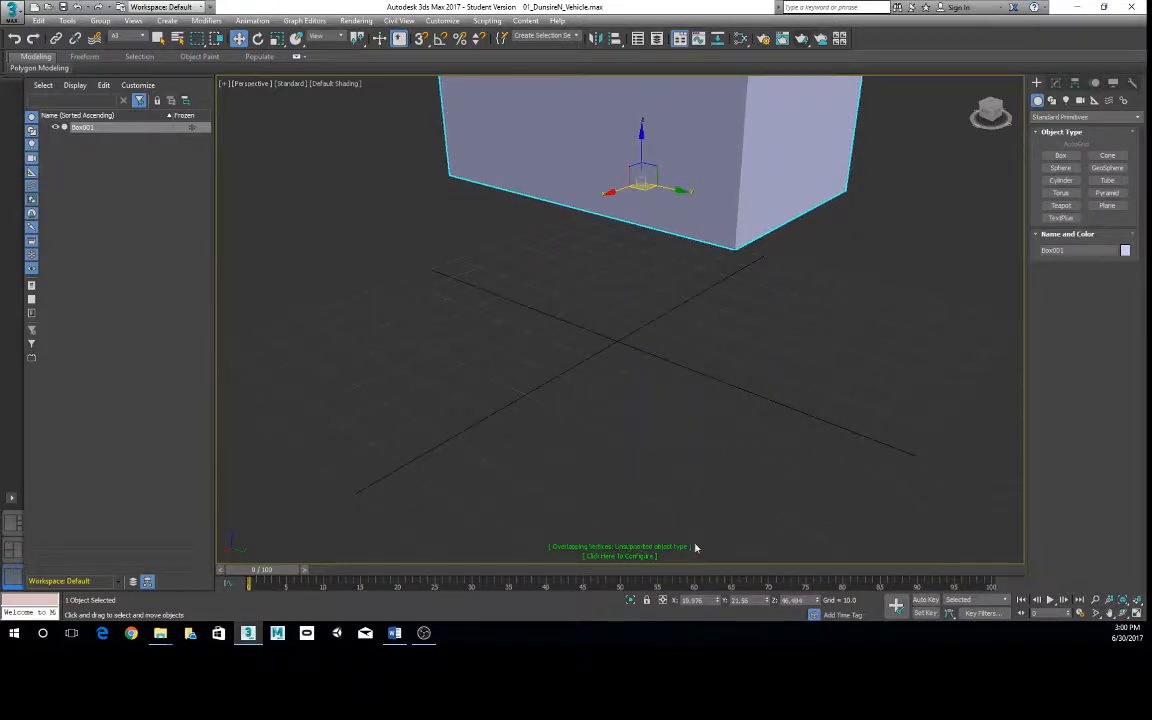
right_click(717, 601)
right_click(767, 601)
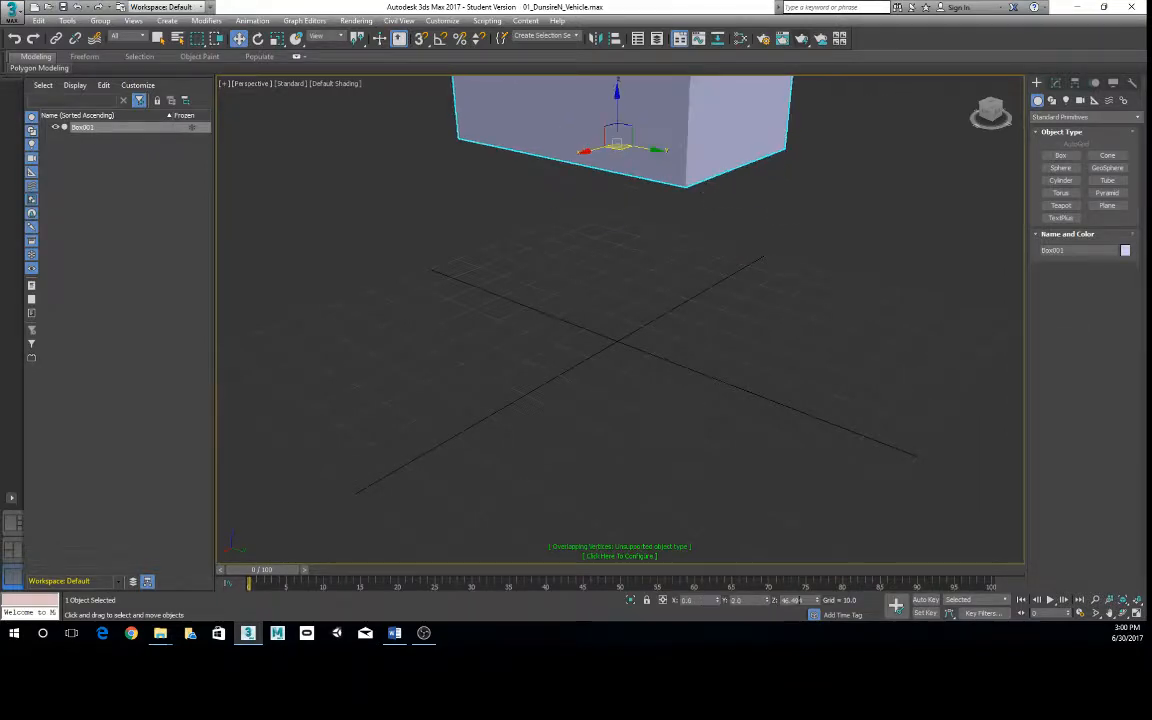
right_click(818, 601)
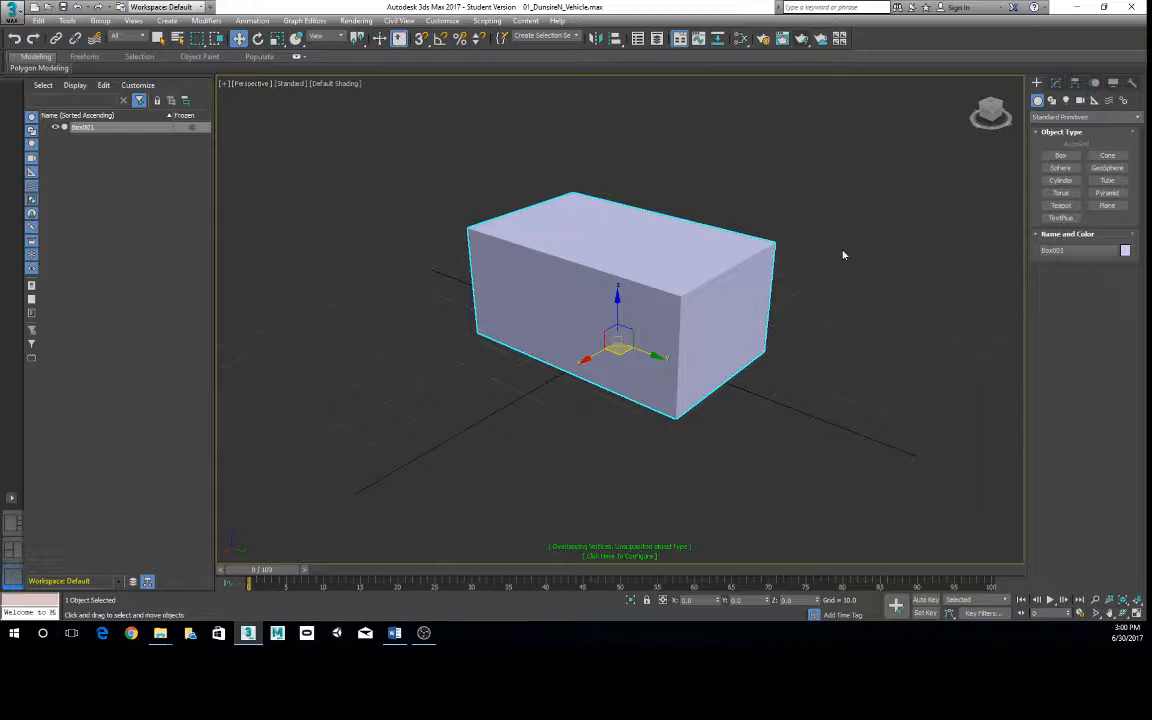
- Delete the box centred at the origin
middle_click_drag(977, 216, 772, 348, "alt")
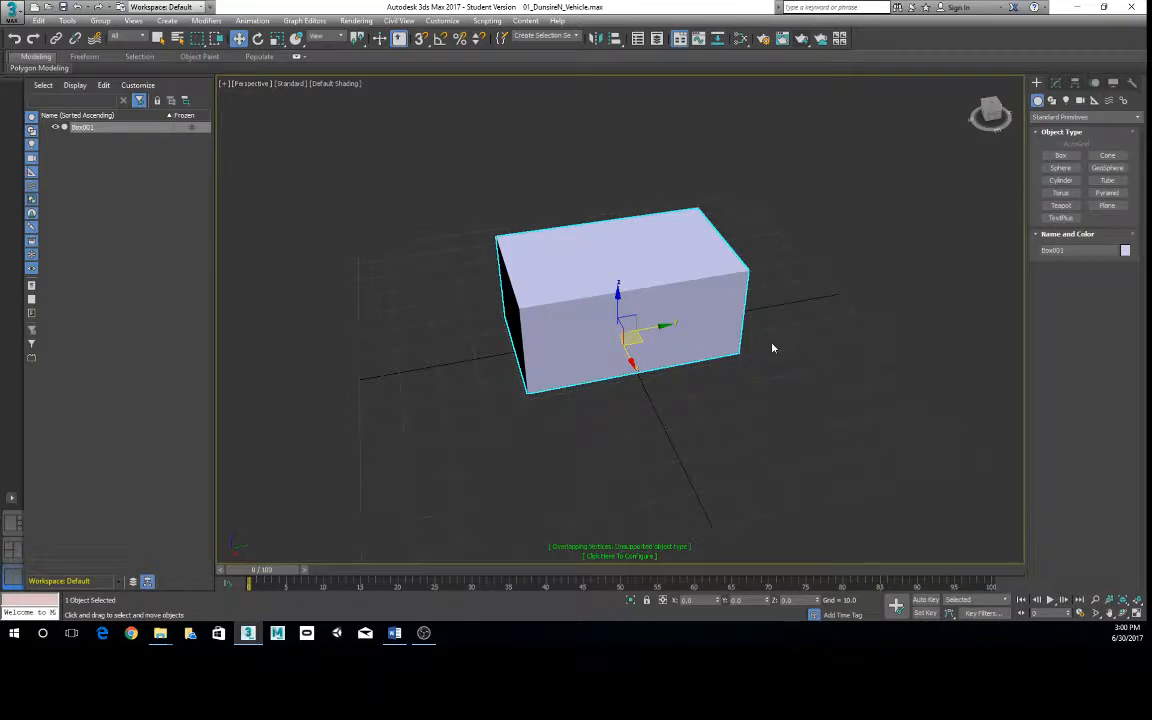
key("Delete")
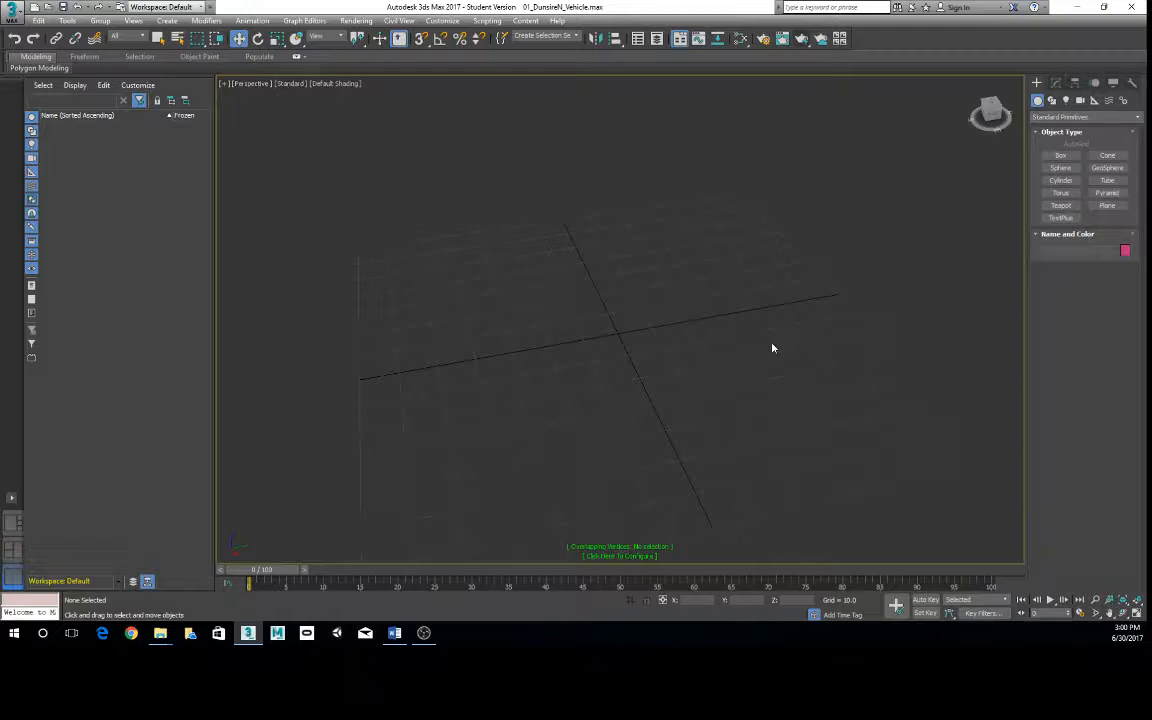
- Create a box with the Cube creation method and keyboard entry at X 0, Y 0, Z 0, with length, width and height 10
left_click(1050, 157)
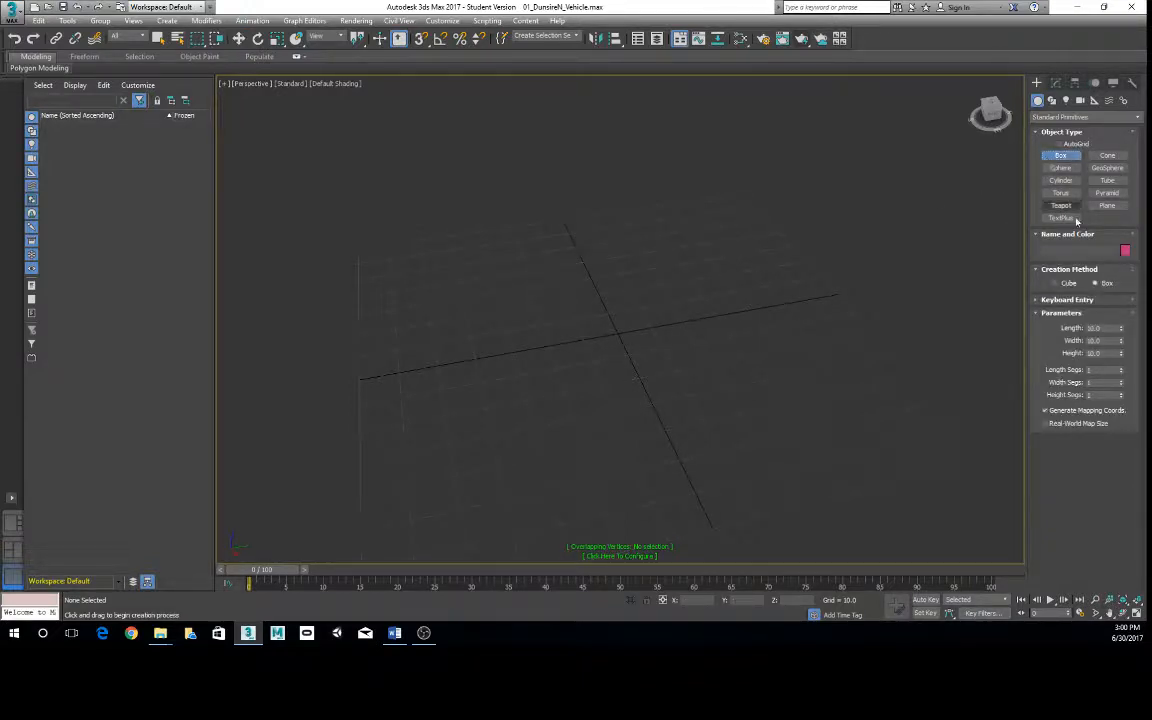
left_click(1066, 283)
left_click(1058, 304)
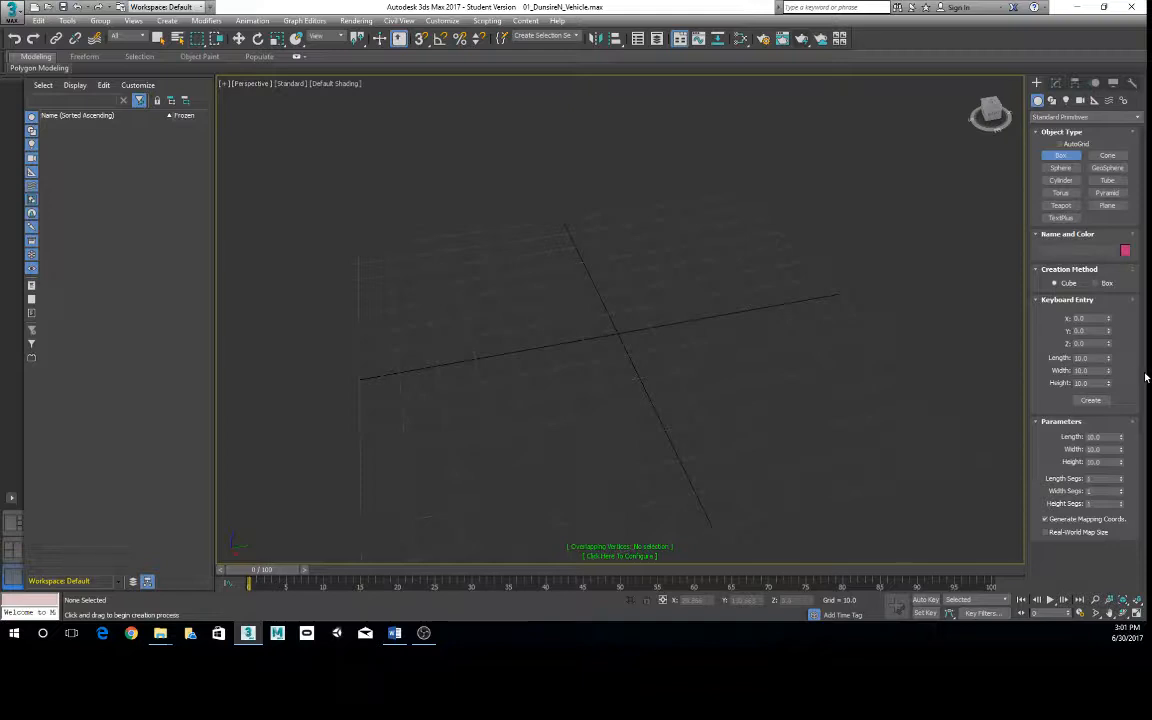
left_click(1090, 401)
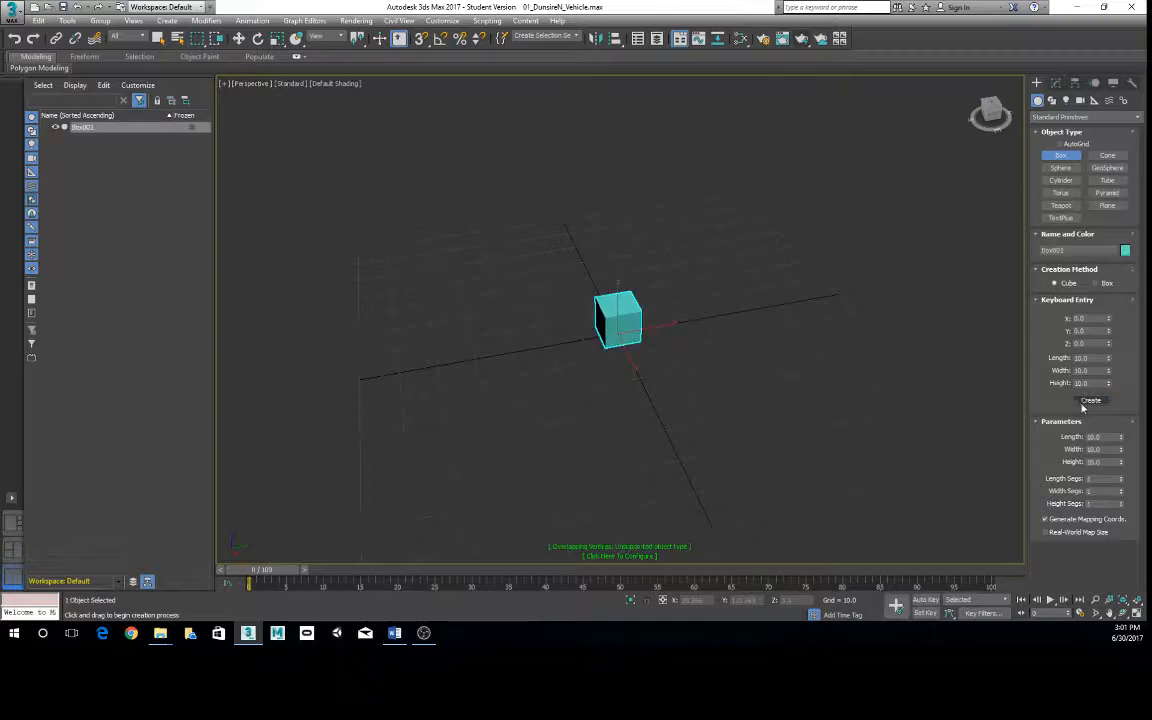
- Raise the cube's width segments to 16 and height segments to 17, and display edged faces in the Perspective viewport
middle_click_drag(609, 406, 627, 416)
scroll(590, 444, "up", 6)
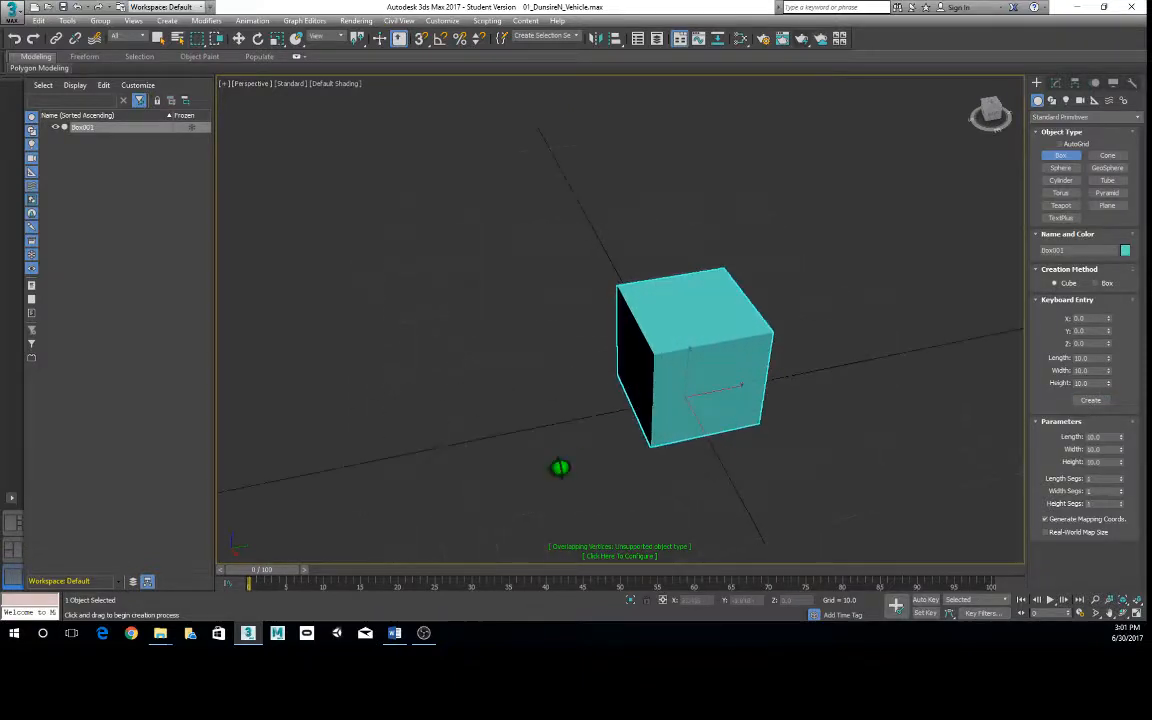
middle_click_drag(560, 468, 639, 358, "alt")
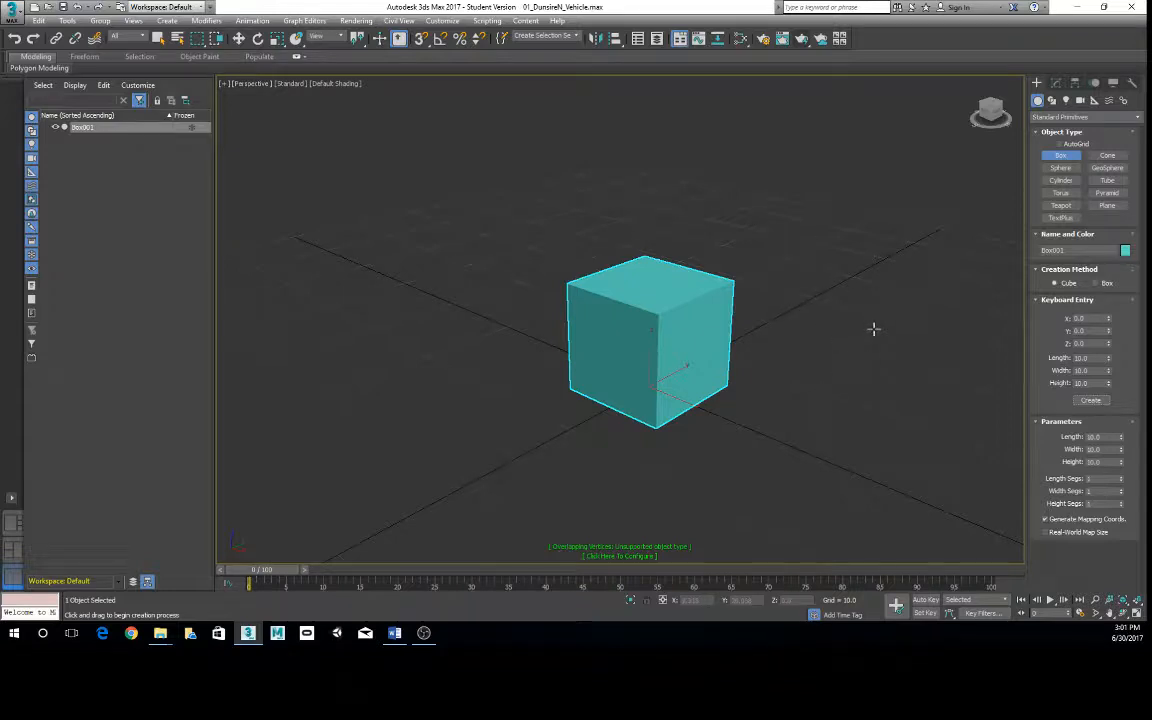
mouse_move(872, 329)
middle_mouse_down("alt")
mouse_move(861, 339)
mouse_move(813, 332)
mouse_move(861, 343)
mouse_move(787, 342)
mouse_move(861, 343)
middle_mouse_up("alt")
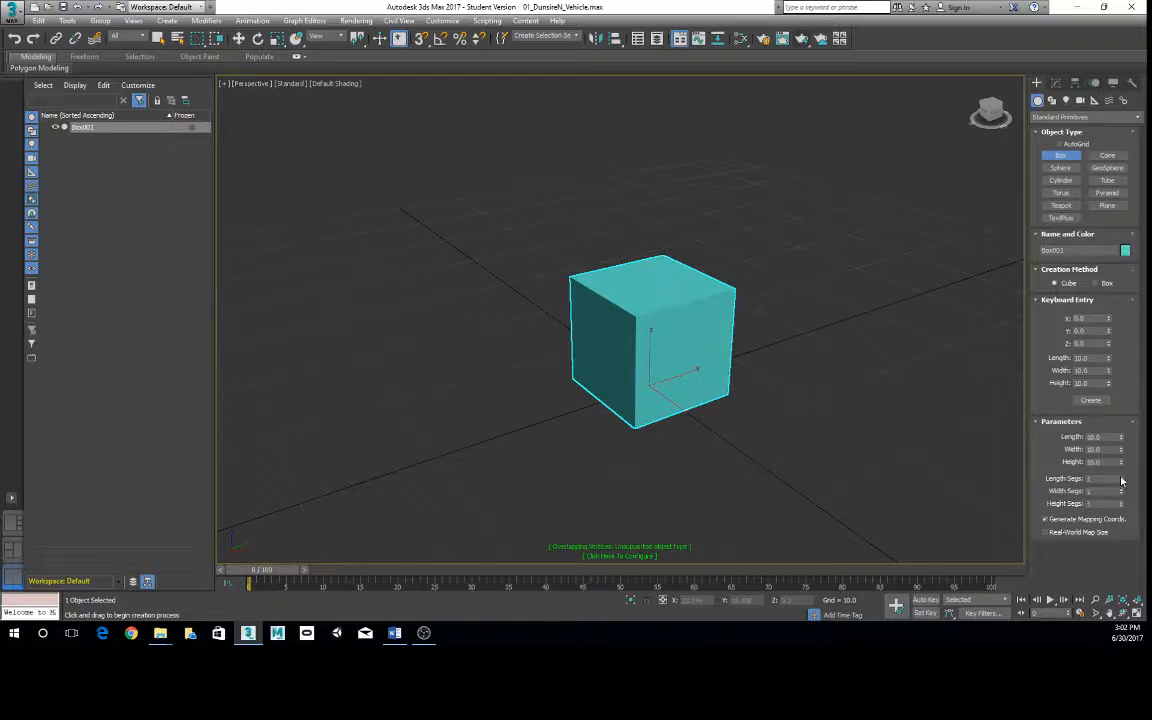
mouse_move(1121, 478)
left_mouse_down()
mouse_move(1122, 460)
mouse_move(1121, 488)
left_mouse_up()
mouse_move(790, 444)
middle_mouse_down("alt")
mouse_move(748, 442)
mouse_move(838, 442)
mouse_move(805, 448)
middle_mouse_up("alt")
scroll(820, 454, "up", 3)
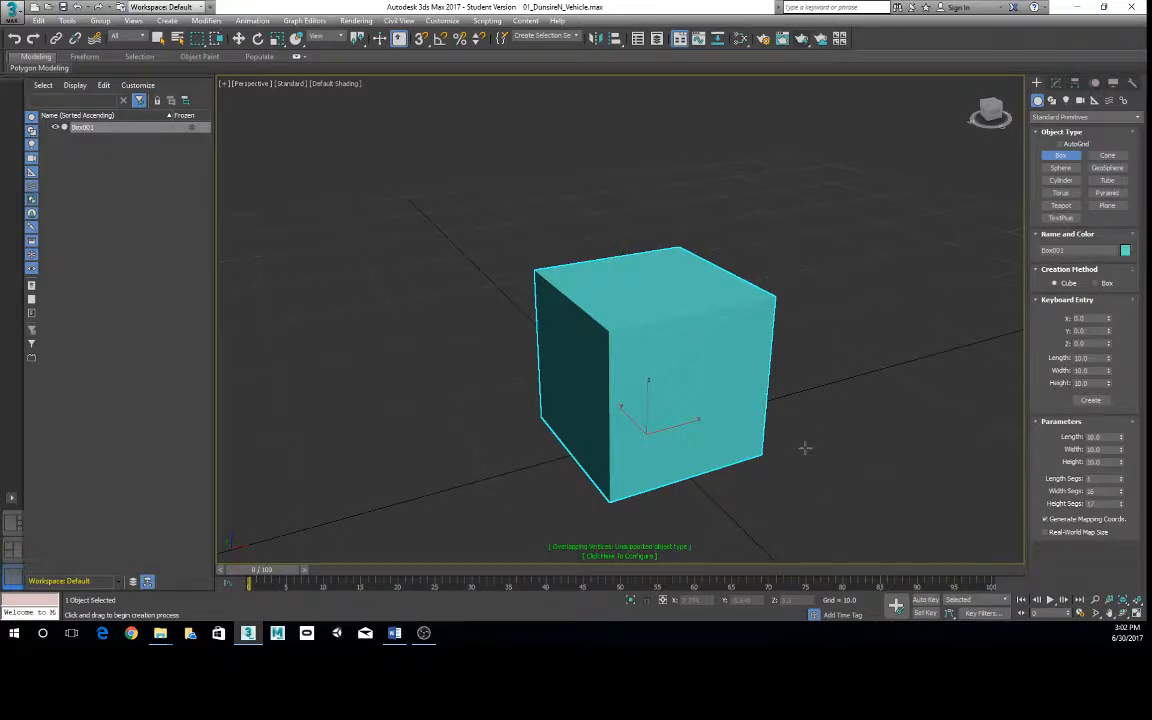
middle_click_drag(742, 428, 735, 399)
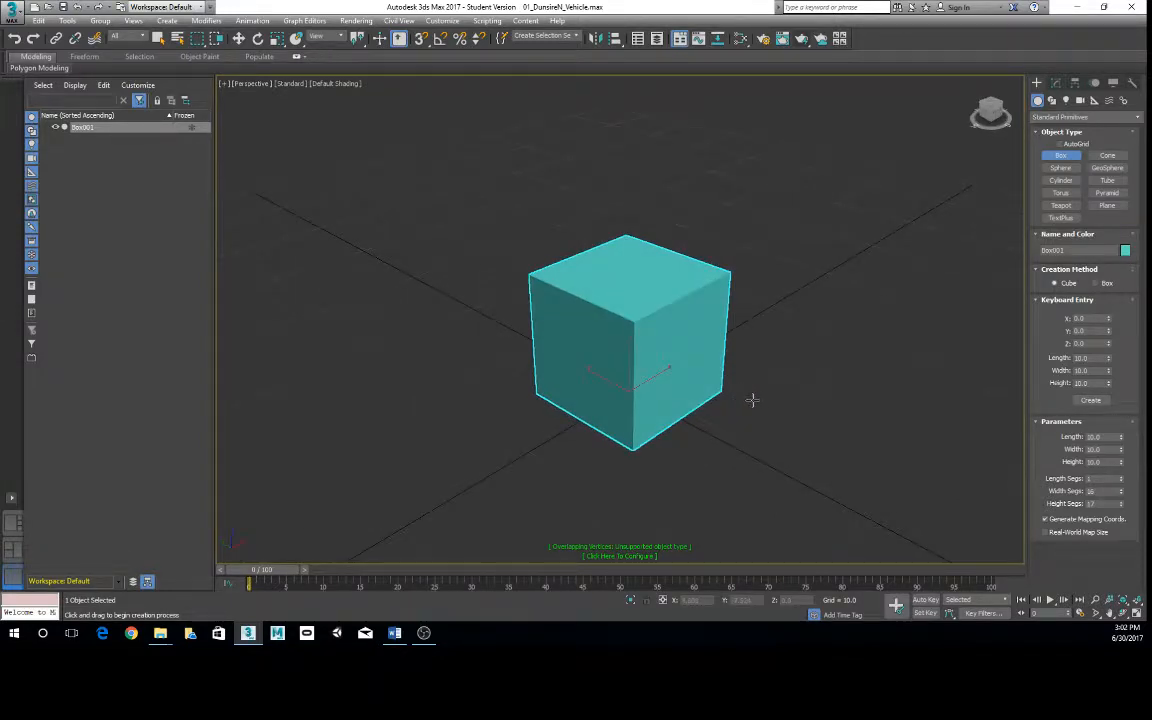
key("F4")
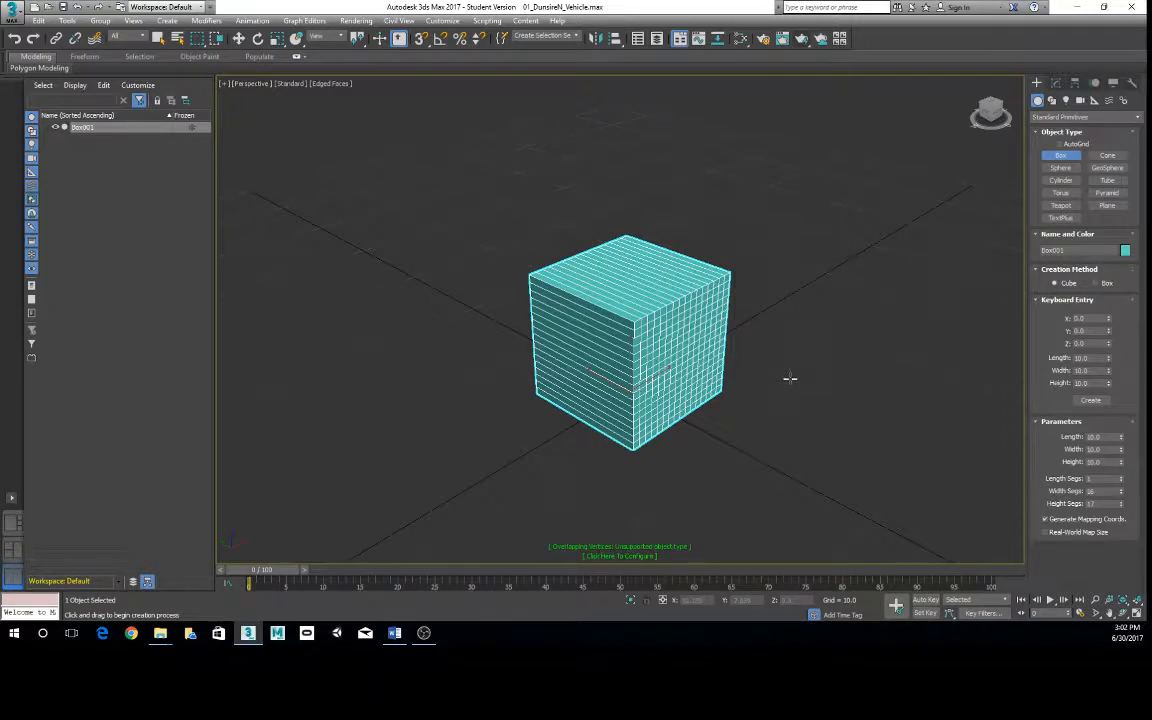
- Reset the cube's width and height segments to 1, try 4 length segments before resetting them to 1, and leave box creation
right_click(1120, 492)
right_click(1121, 504)
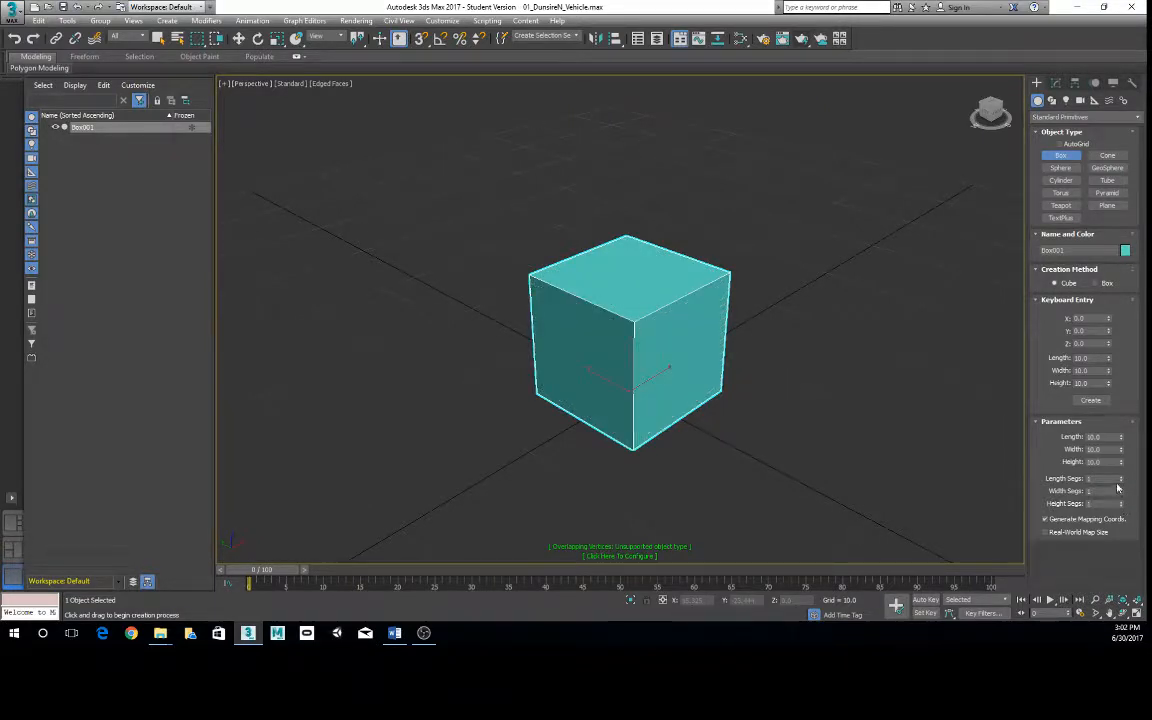
mouse_move(1120, 479)
left_mouse_down()
mouse_move(1121, 440)
mouse_move(1122, 478)
left_mouse_up()
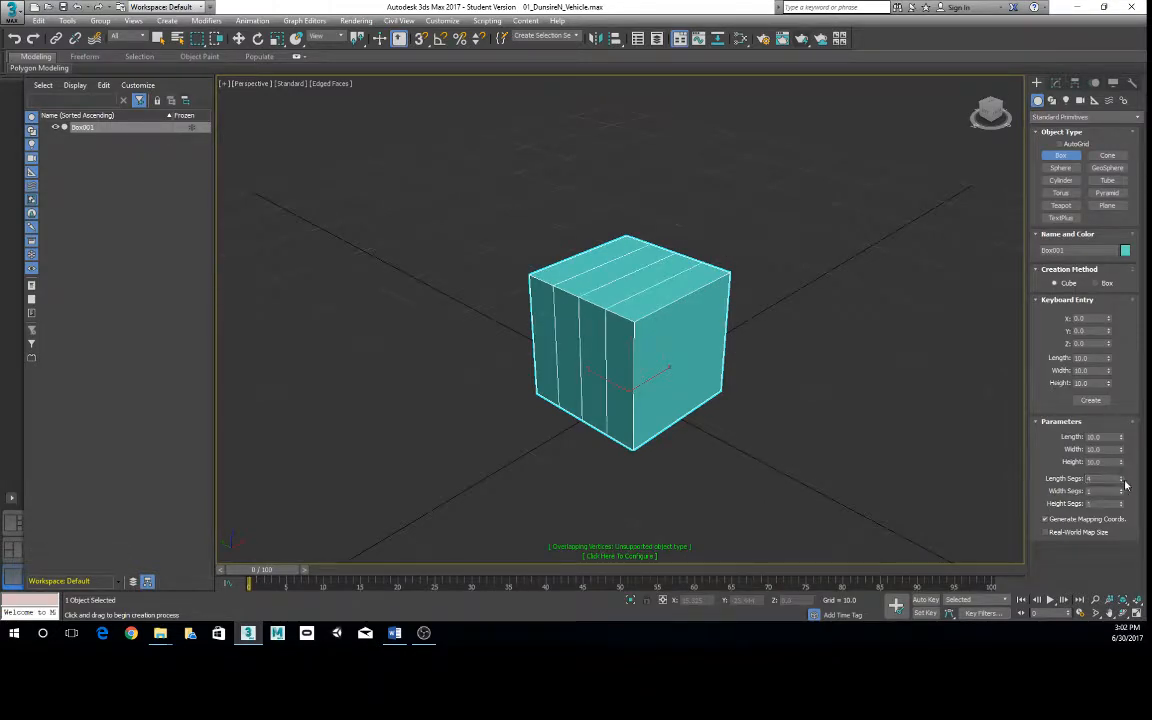
right_click(1122, 479)
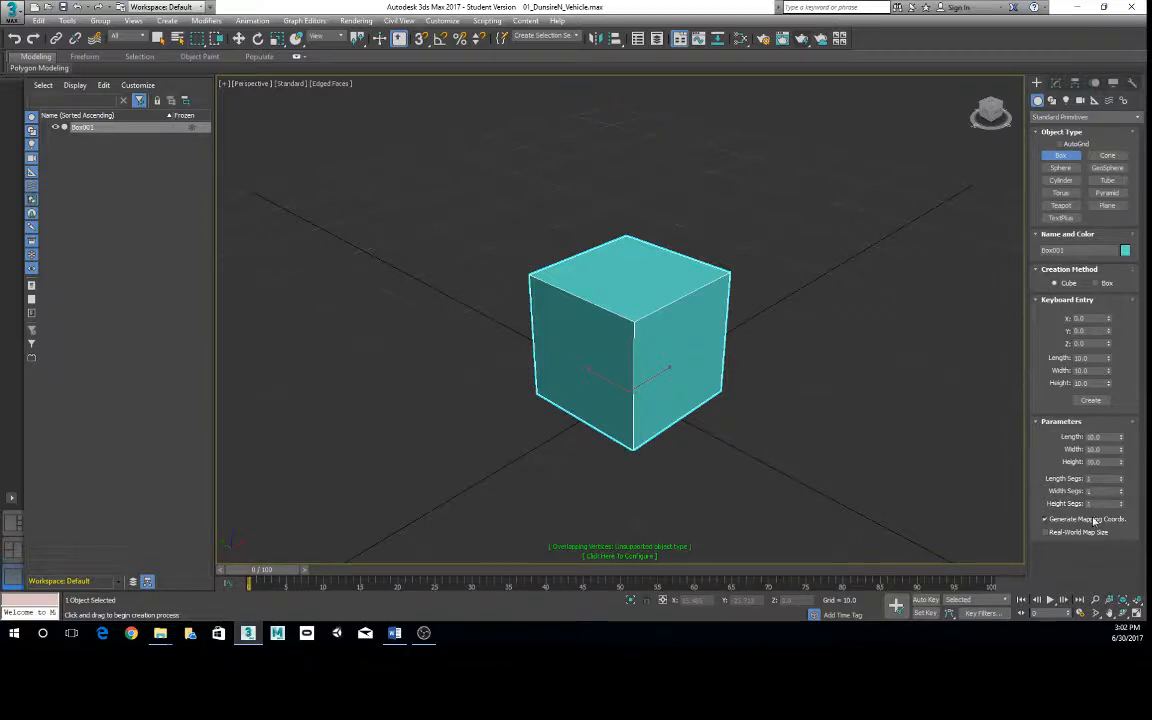
right_click(877, 369)
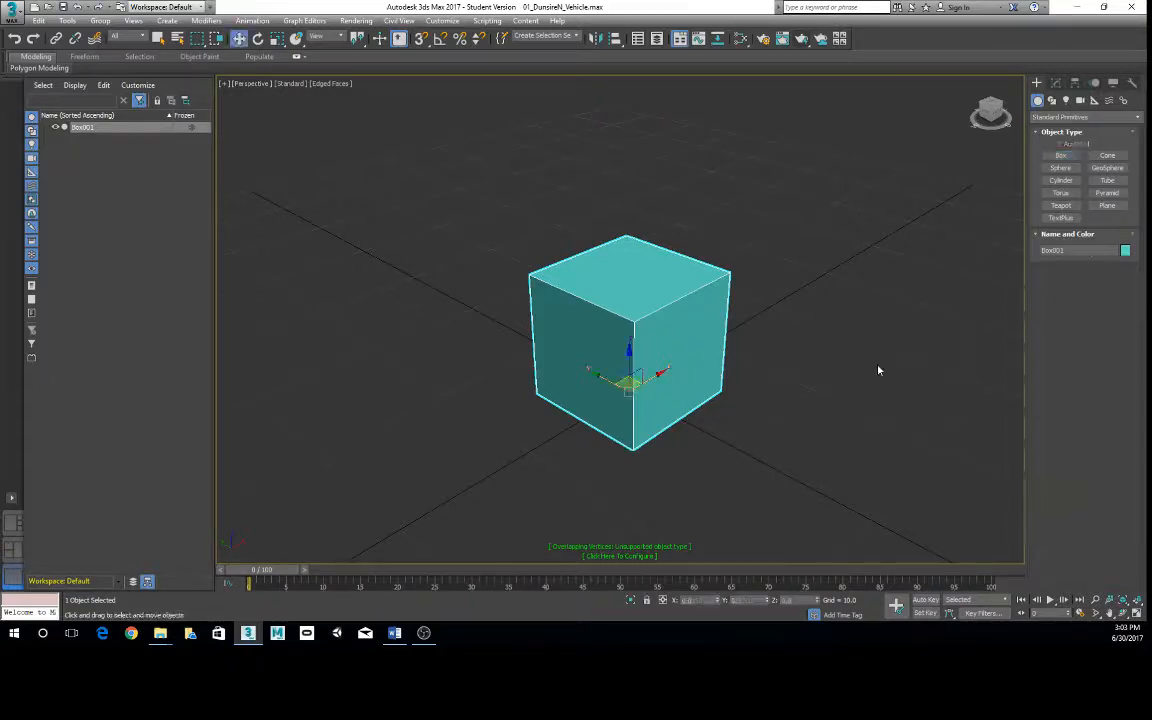
- Compare how the cube's edges display when it is selected and deselected, leaving it deselected
left_click(463, 216)
middle_click_drag(668, 325, 848, 357)
left_click(687, 306)
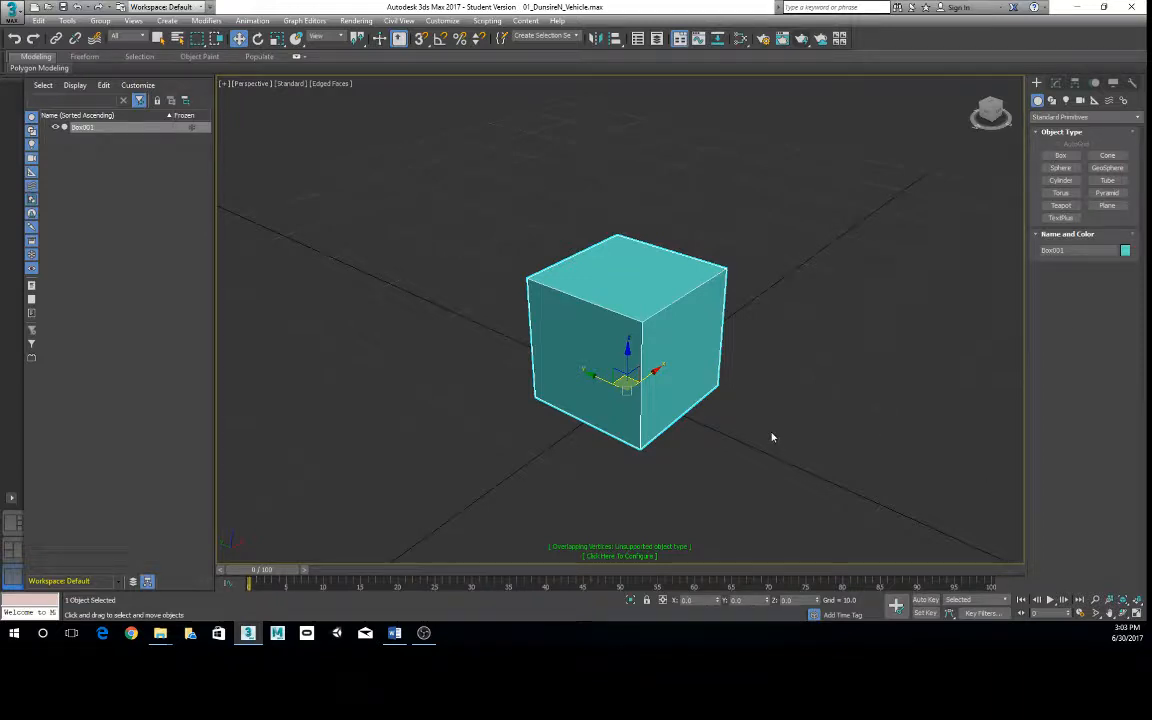
middle_click_drag(772, 437, 722, 324, "alt")
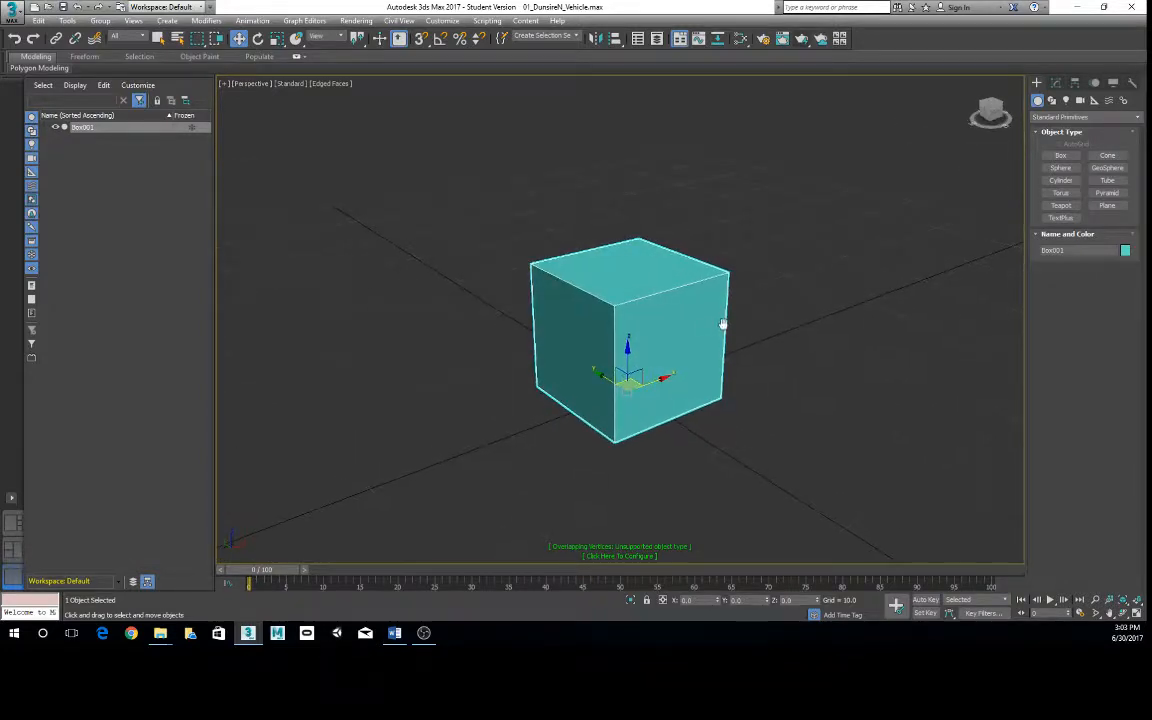
left_click(774, 301)
left_click(679, 325)
left_click(880, 283)
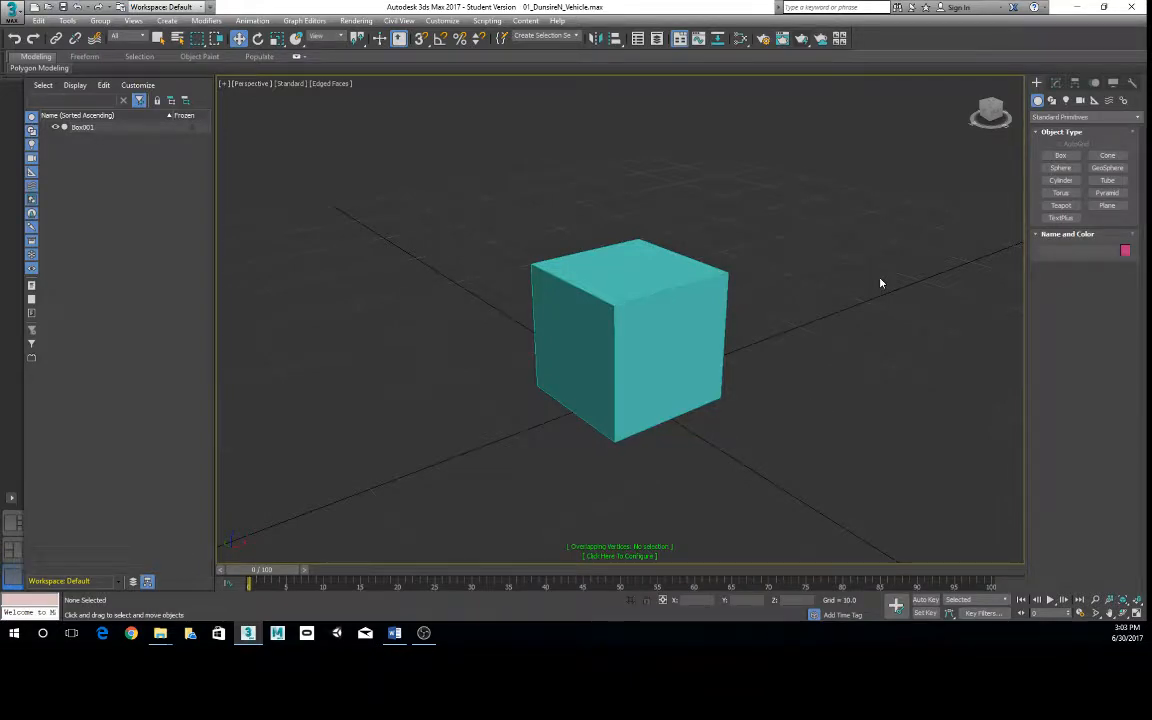
- Switch the viewport to wireframe and back to shaded, and toggle edged faces off and on, finishing with edged faces displayed
key("F3")
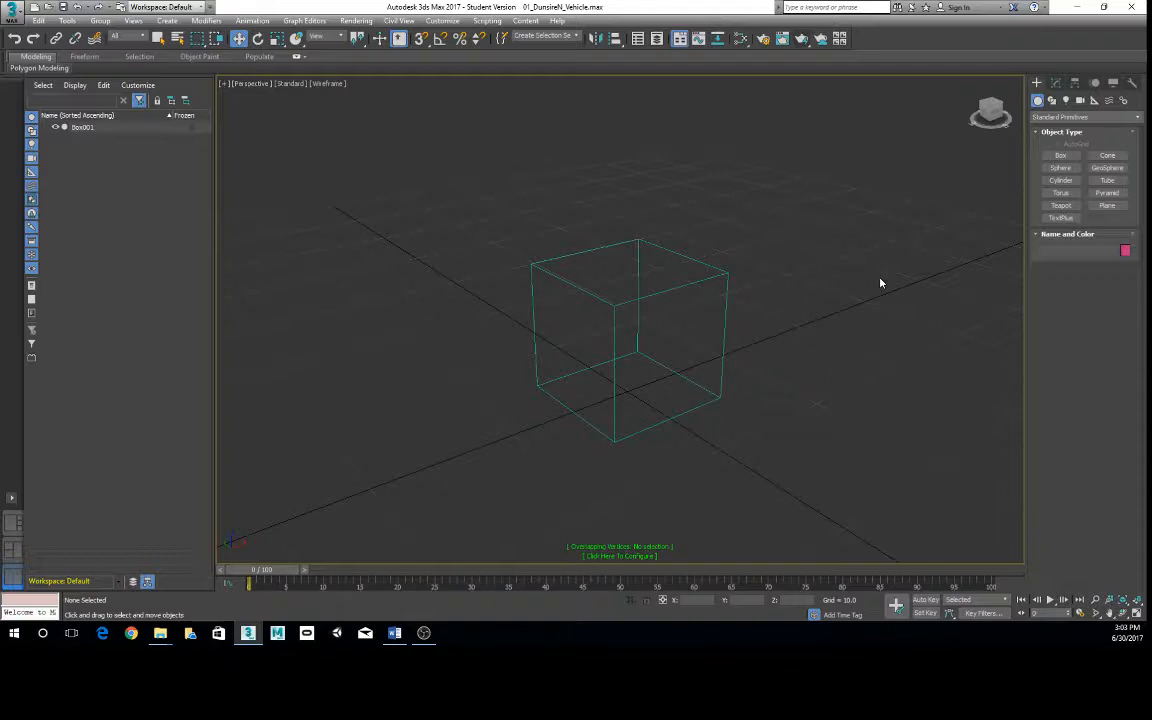
key("F3")
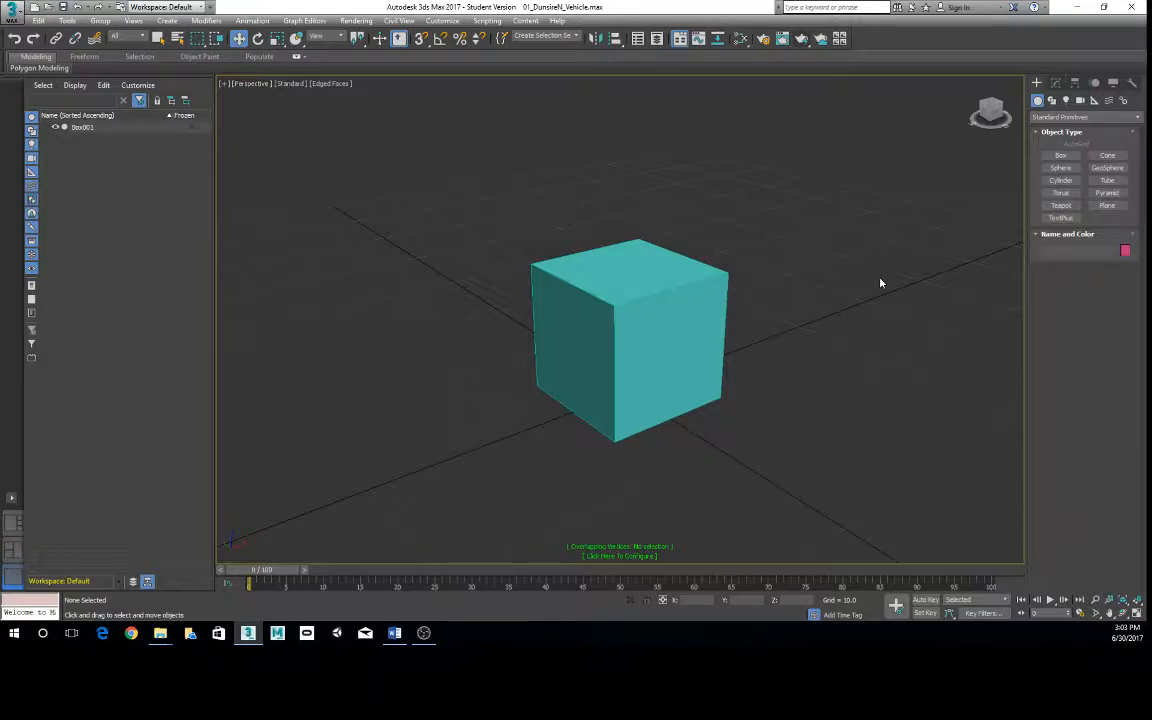
key("F4")
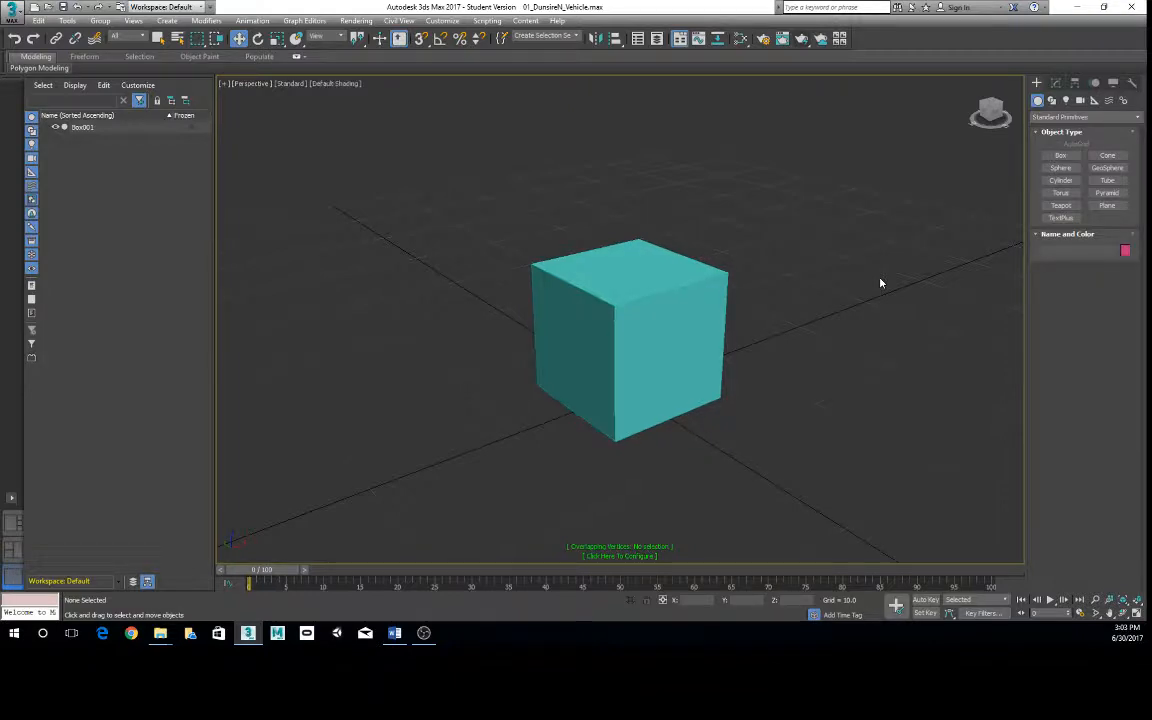
key("F4")
key("F4")
key("F4")
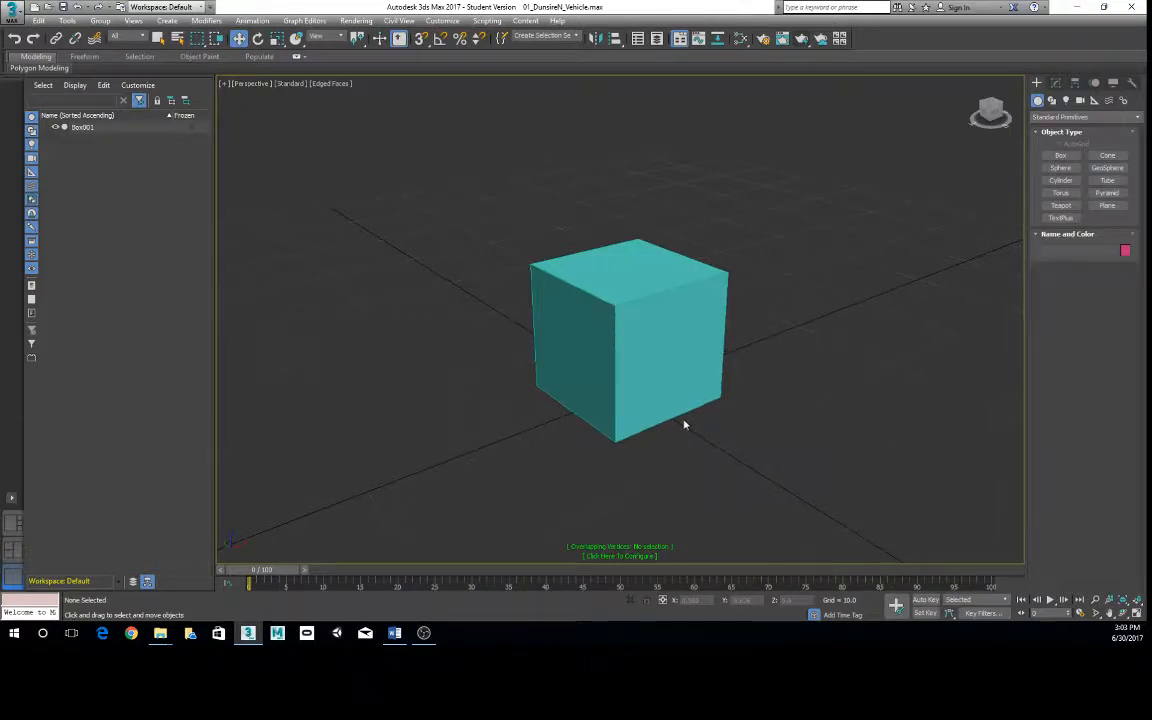
- Select the cube at the origin in the Perspective viewport
left_click(656, 393)
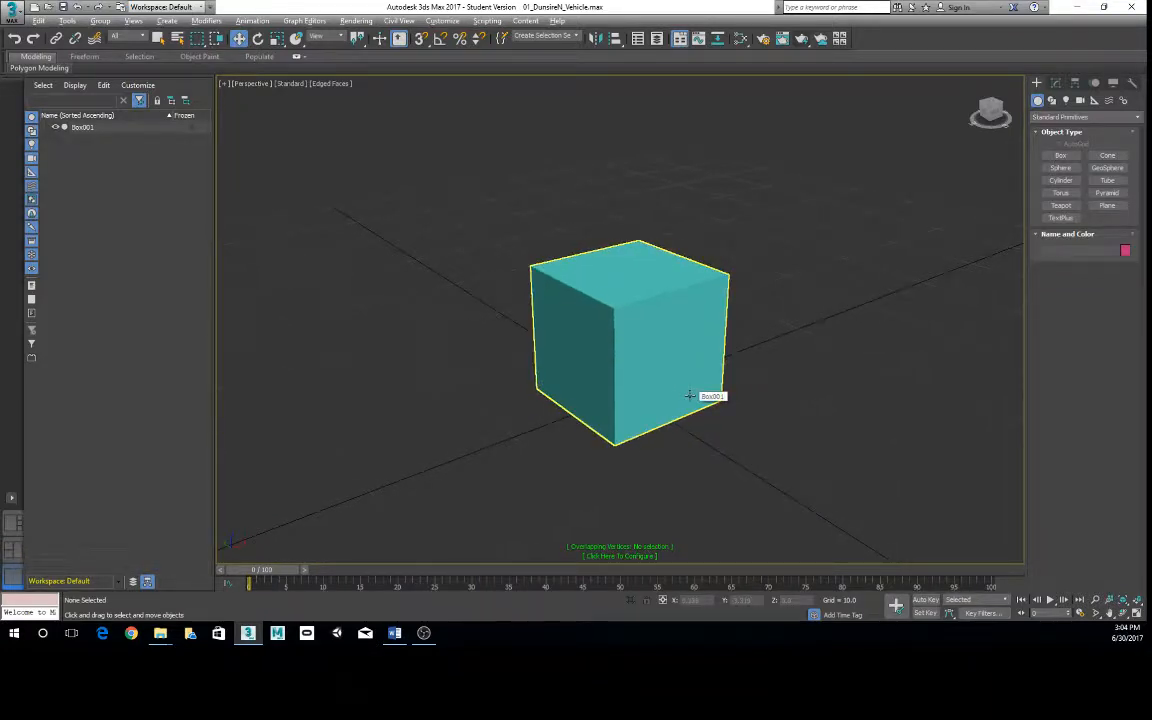
middle_click_drag(702, 380, 749, 343, "alt")
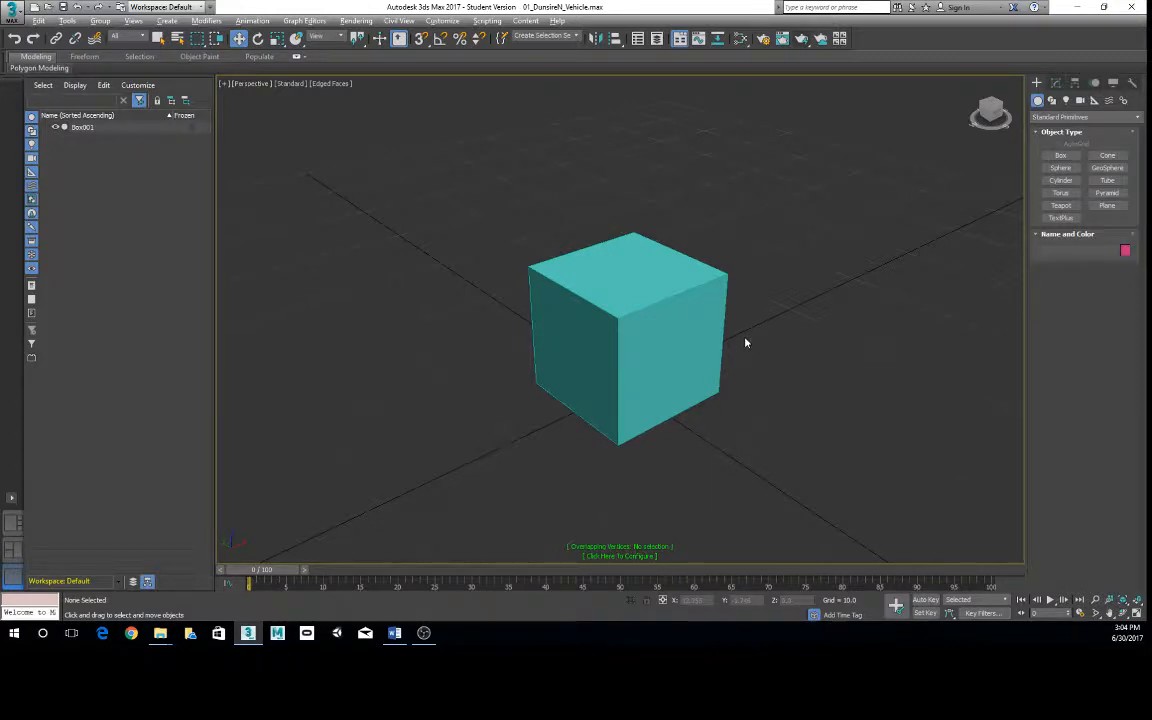
left_click(705, 330)
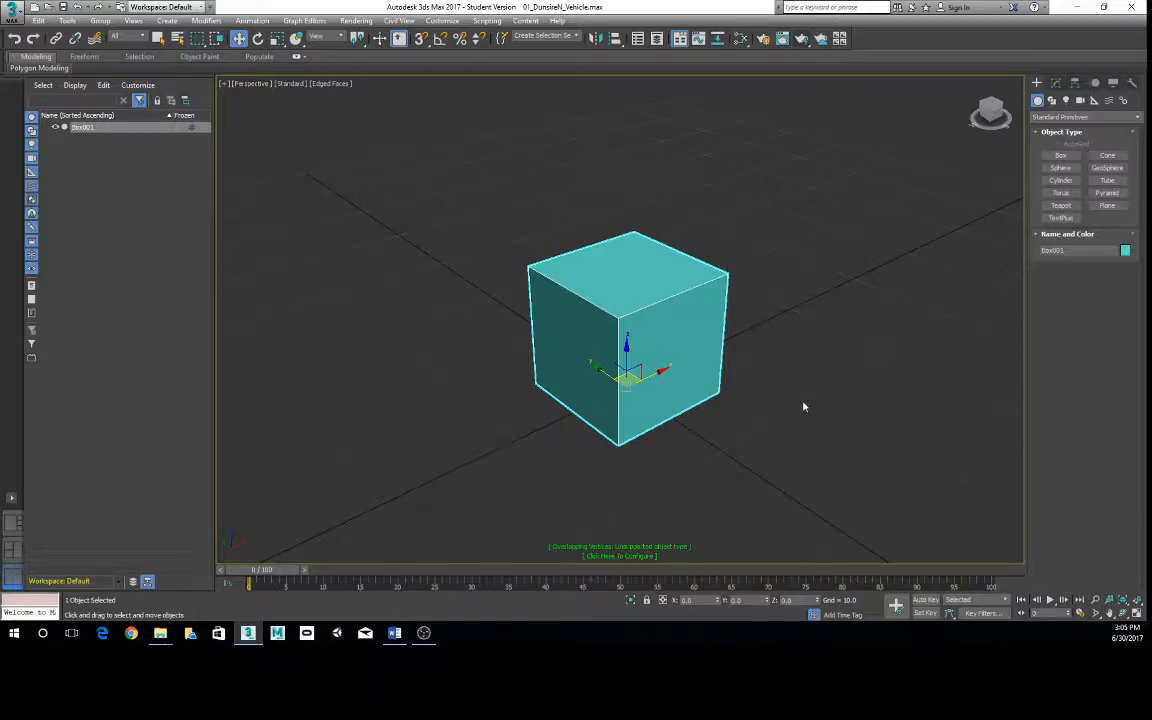
- Change the cube's object color to dark blue from the basic colors palette
middle_click_drag(728, 303, 820, 345, "alt")
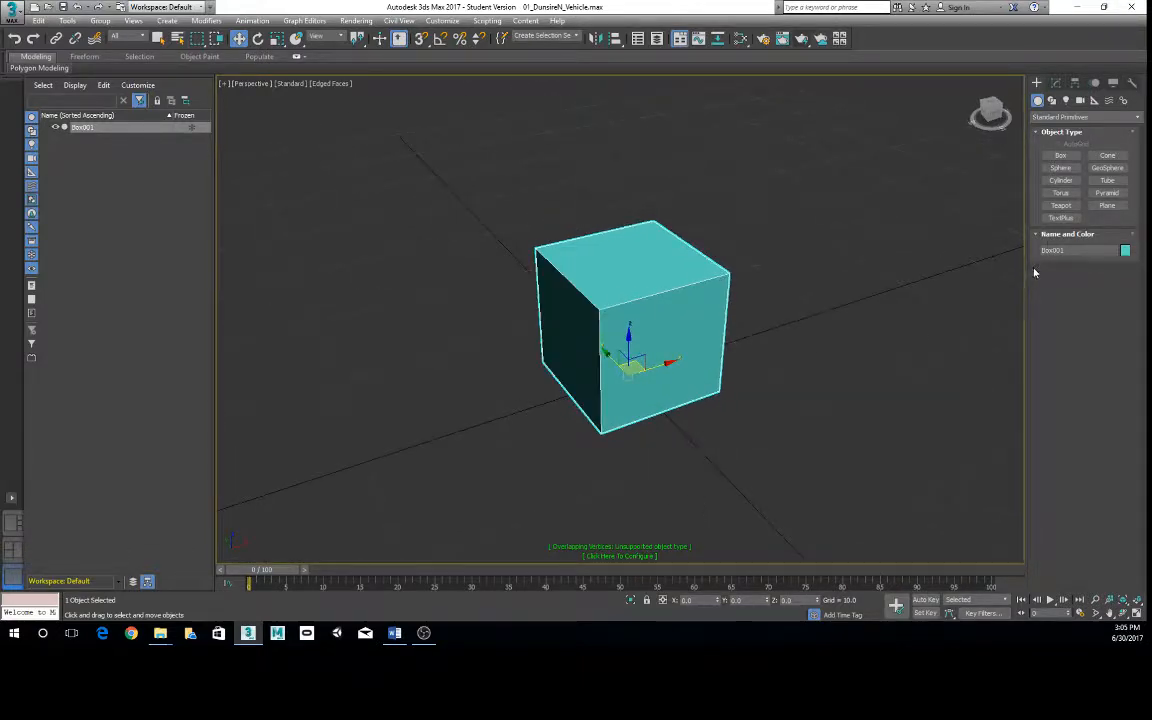
left_click(1058, 250)
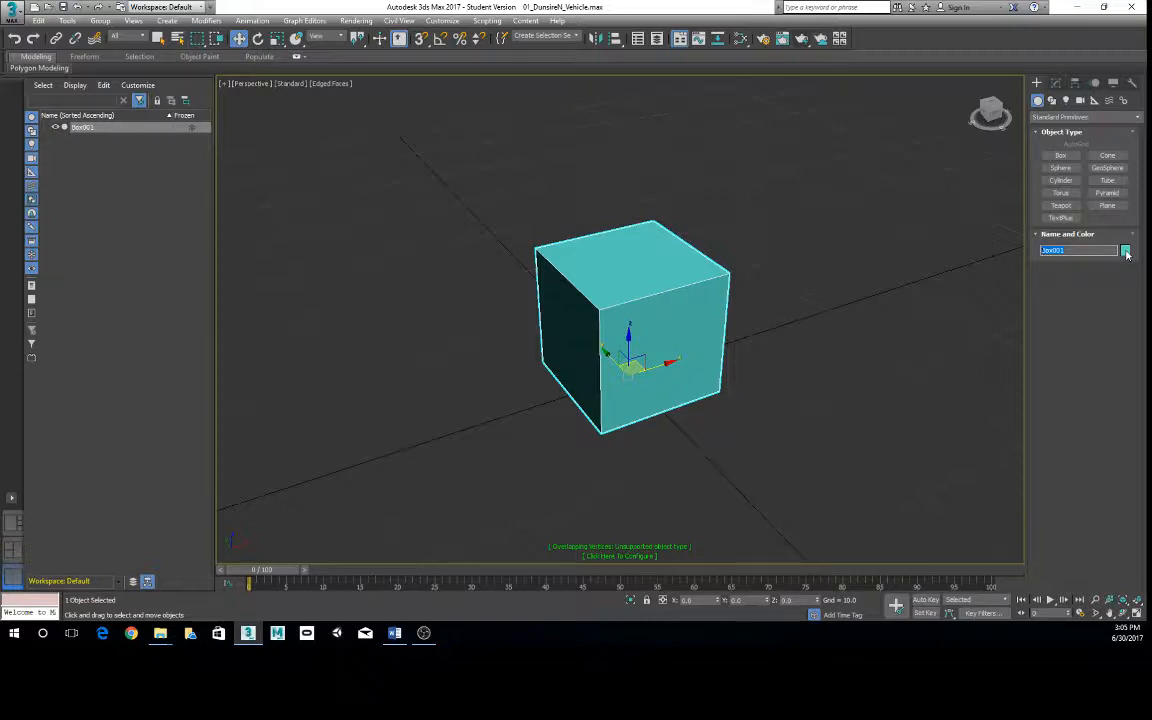
left_click(1126, 252)
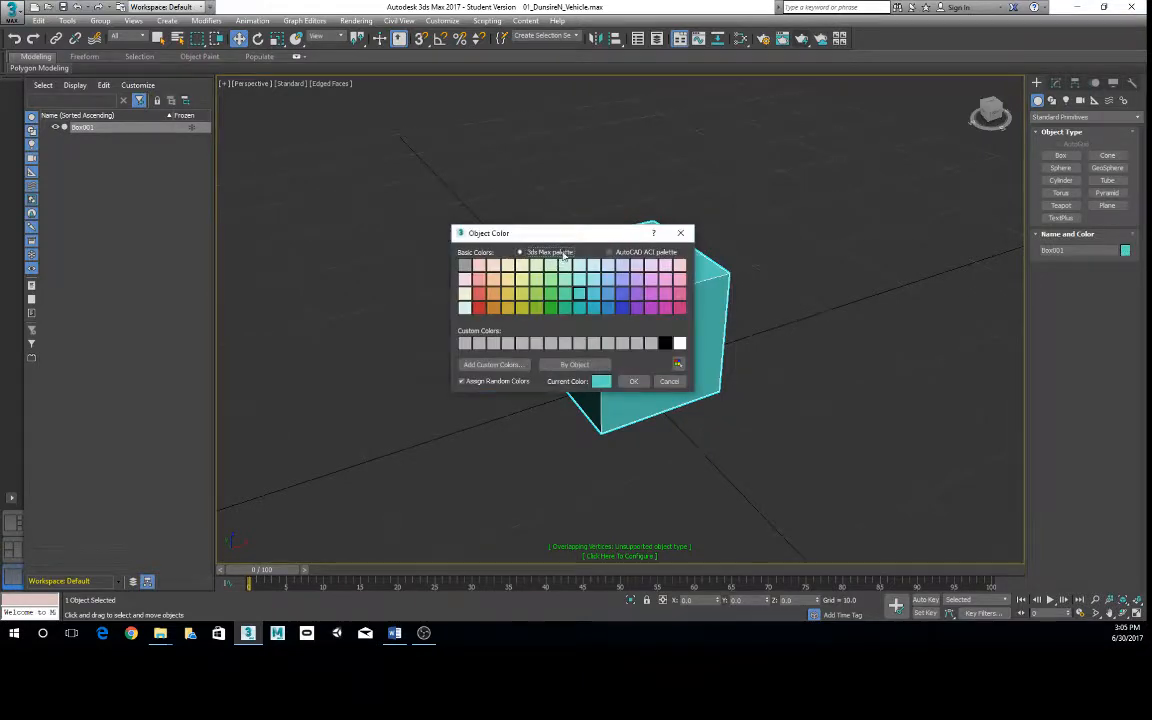
left_click_drag(571, 239, 792, 137)
left_click(843, 205)
left_click(853, 279)
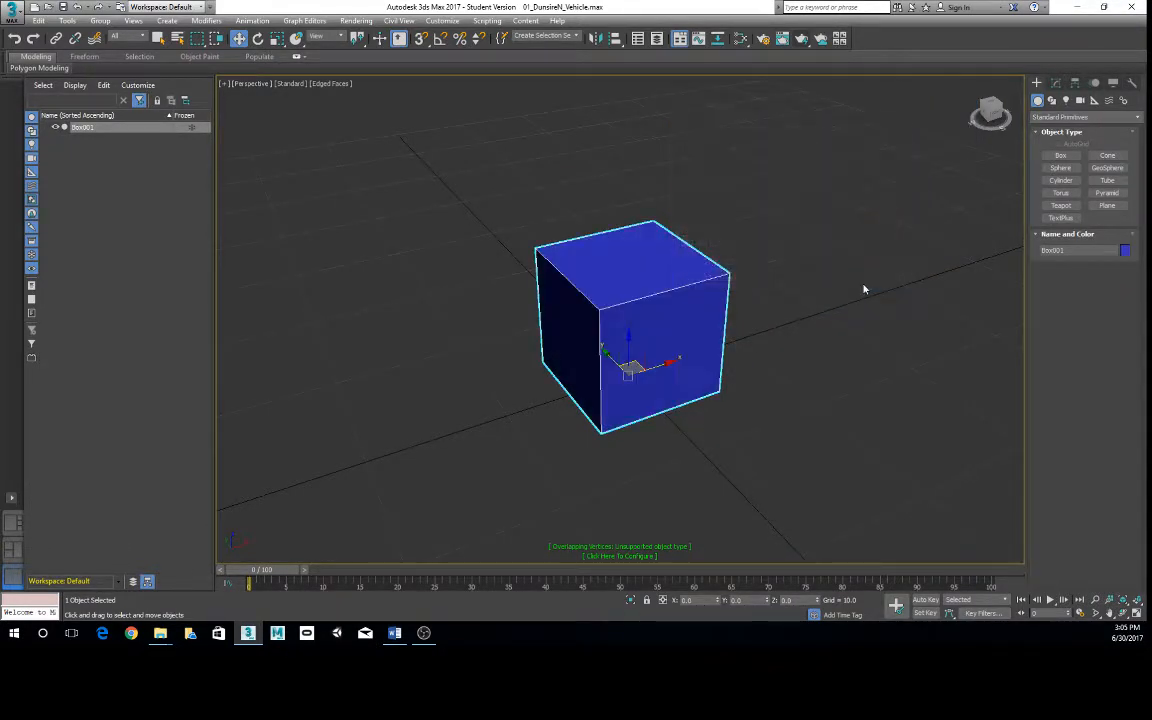
- Change the cube's object color to pale lavender
left_click(1126, 251)
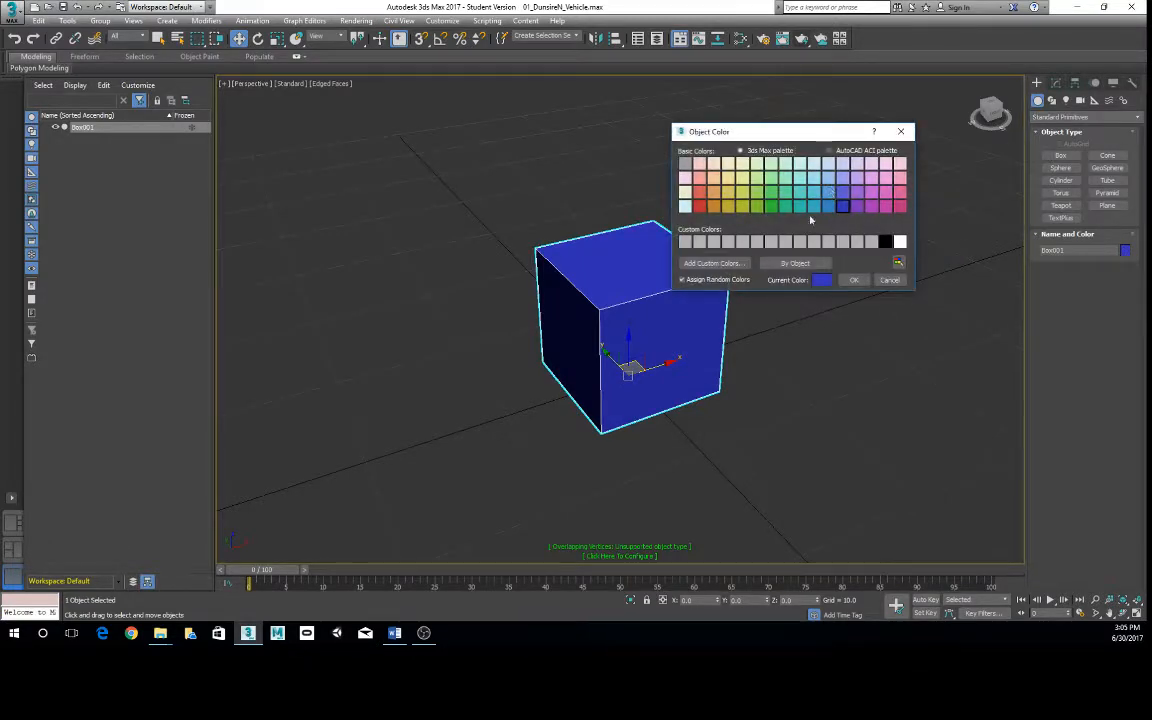
left_click(740, 250)
left_click(853, 279)
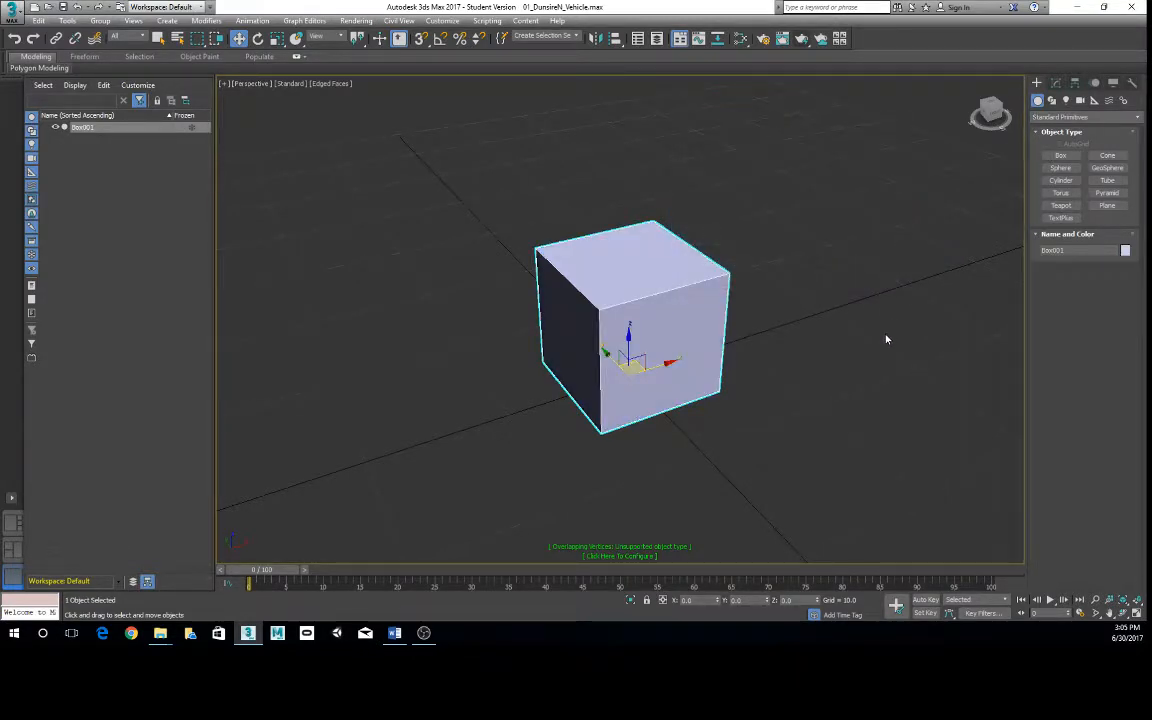
- Rename the cube as StartCube
left_click(886, 338)
left_click(1066, 250)
type("S")
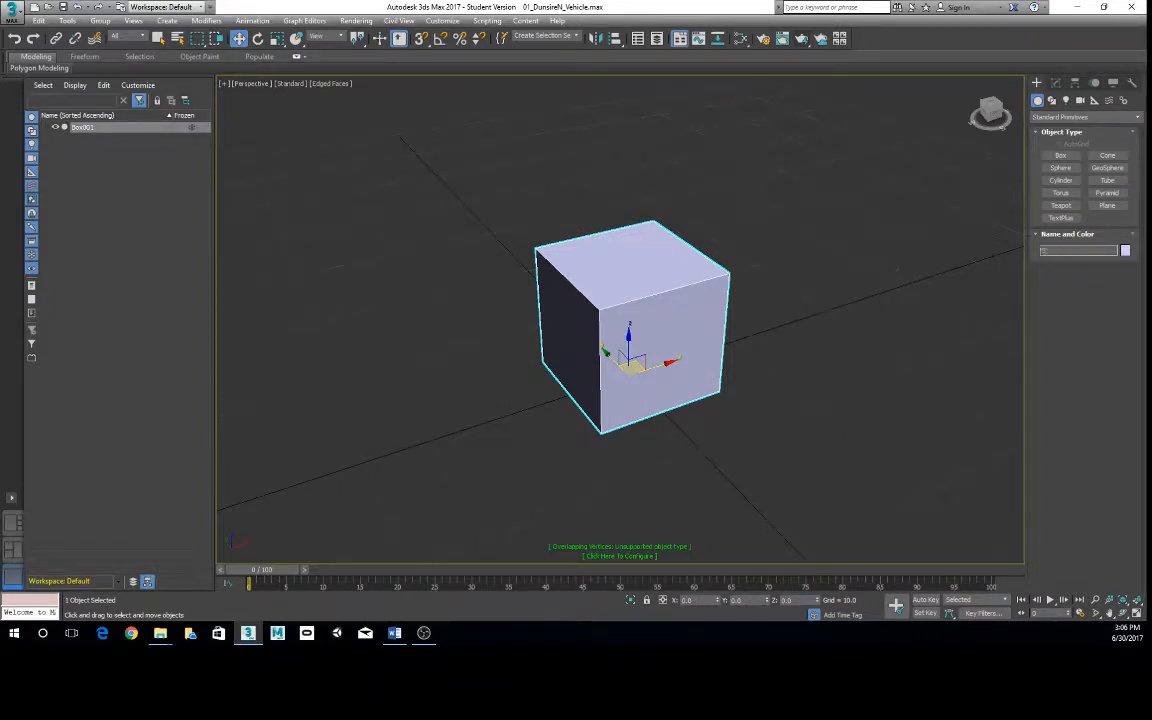
type("taitCube")
key("Return")
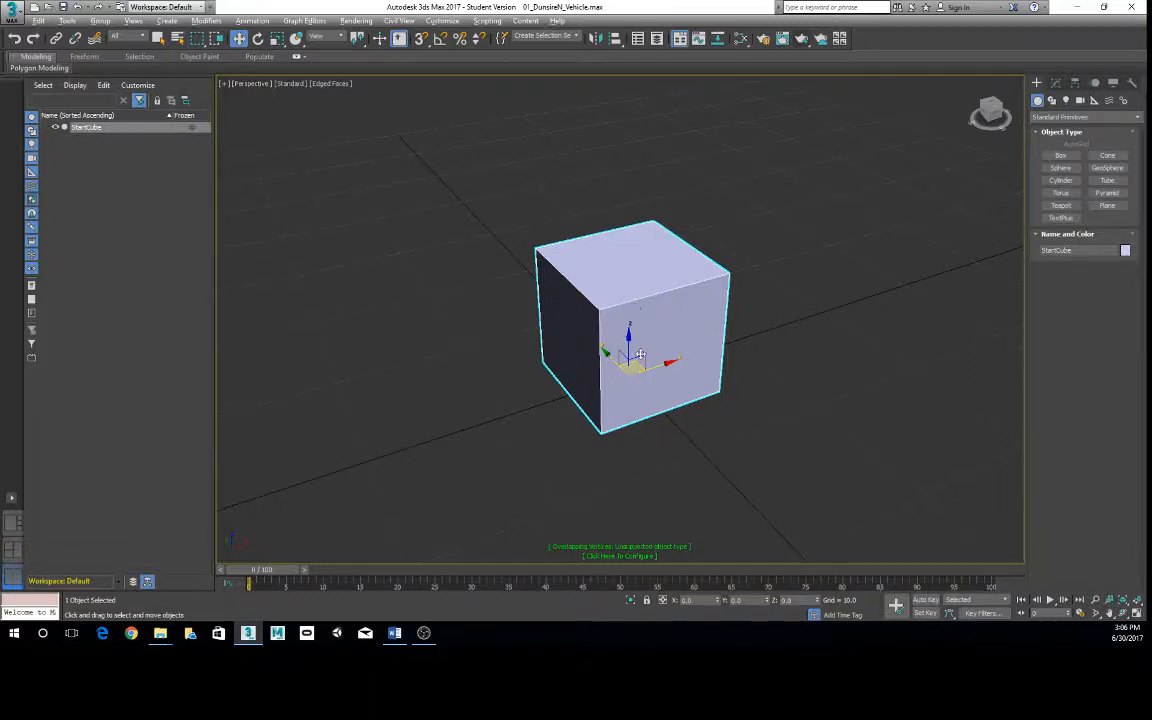
- Compare the scale and rotate gizmos on the selected cube, leaving the rotate tool active
middle_click_drag(577, 318, 678, 347, "alt")
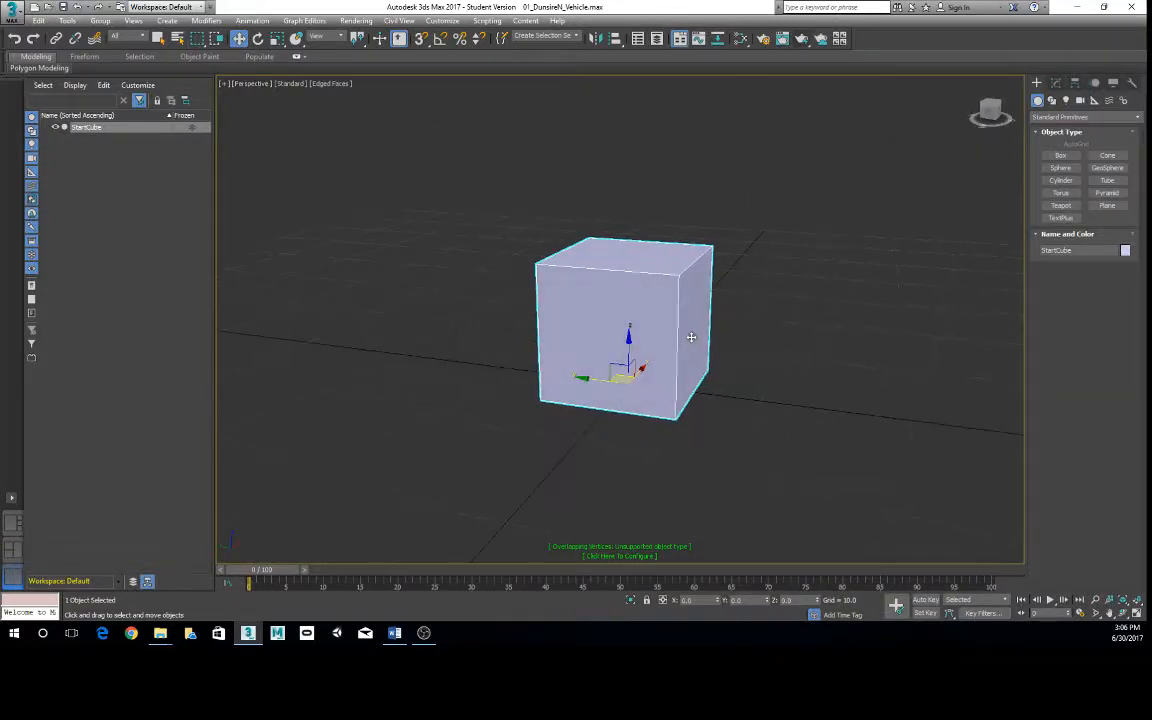
key("r")
mouse_move(631, 328)
left_mouse_down()
mouse_move(625, 380)
mouse_move(617, 301)
mouse_move(612, 392)
mouse_move(620, 335)
left_mouse_up()
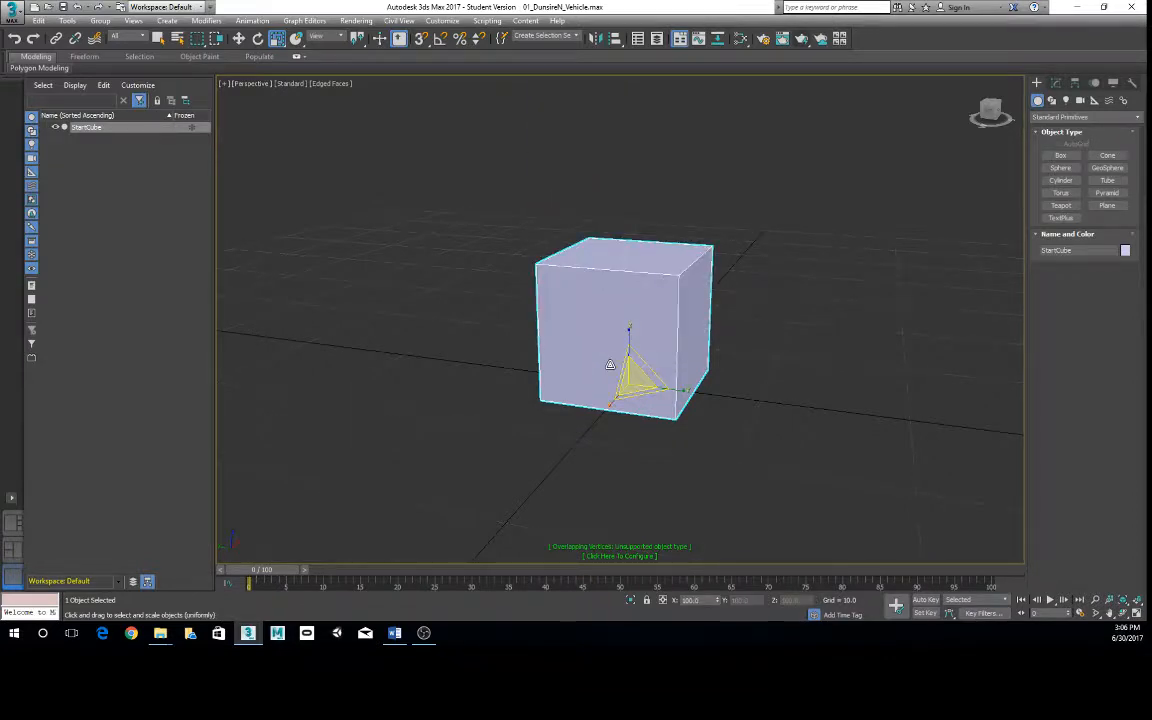
key("e")
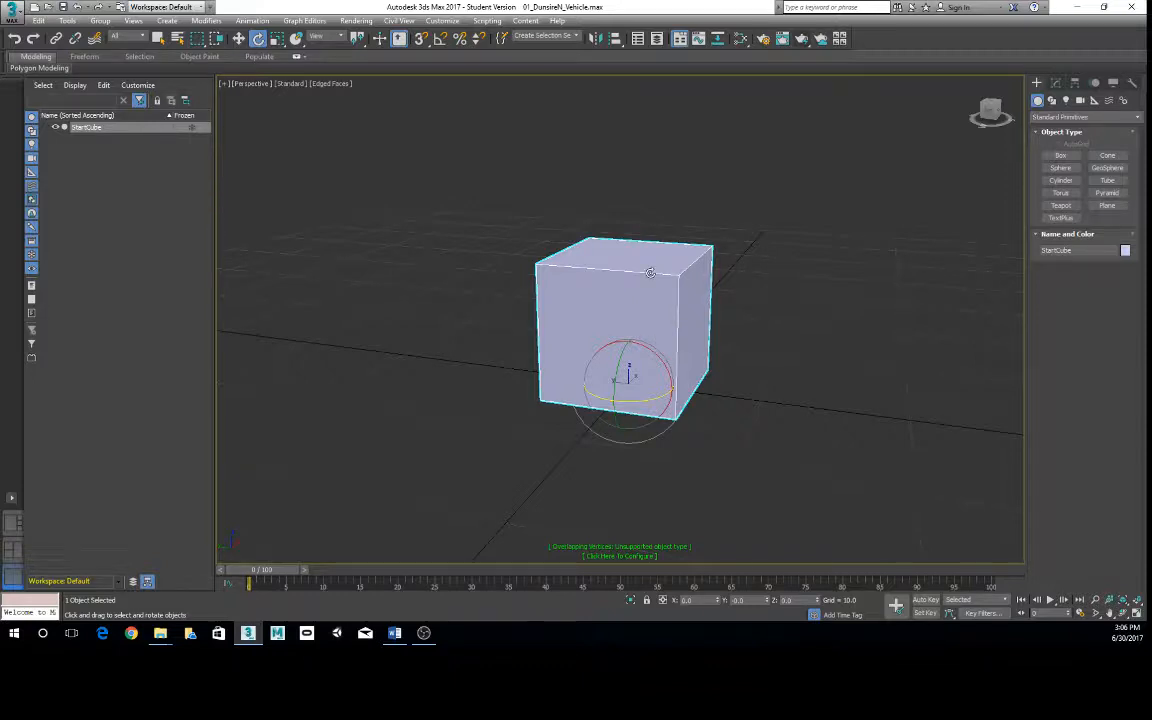
- Toggle the selection brackets around the cube off and on several times, leaving them hidden
scroll(577, 259, "up", 5)
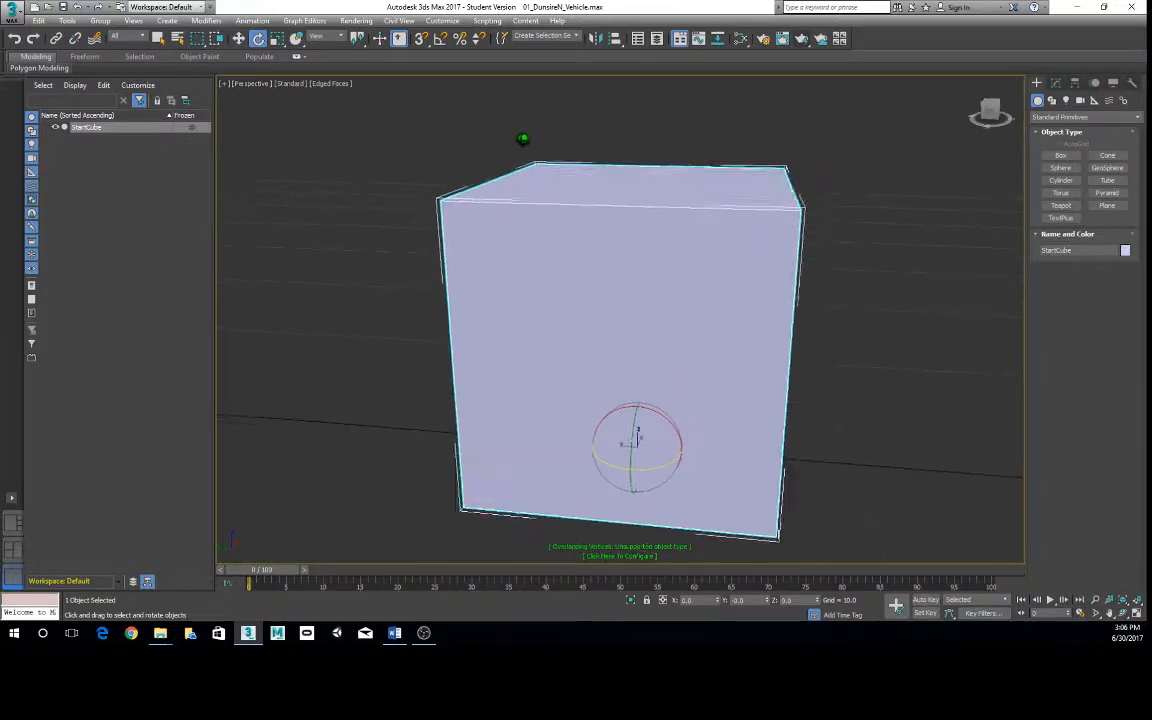
middle_click_drag(577, 259, 571, 259, "alt")
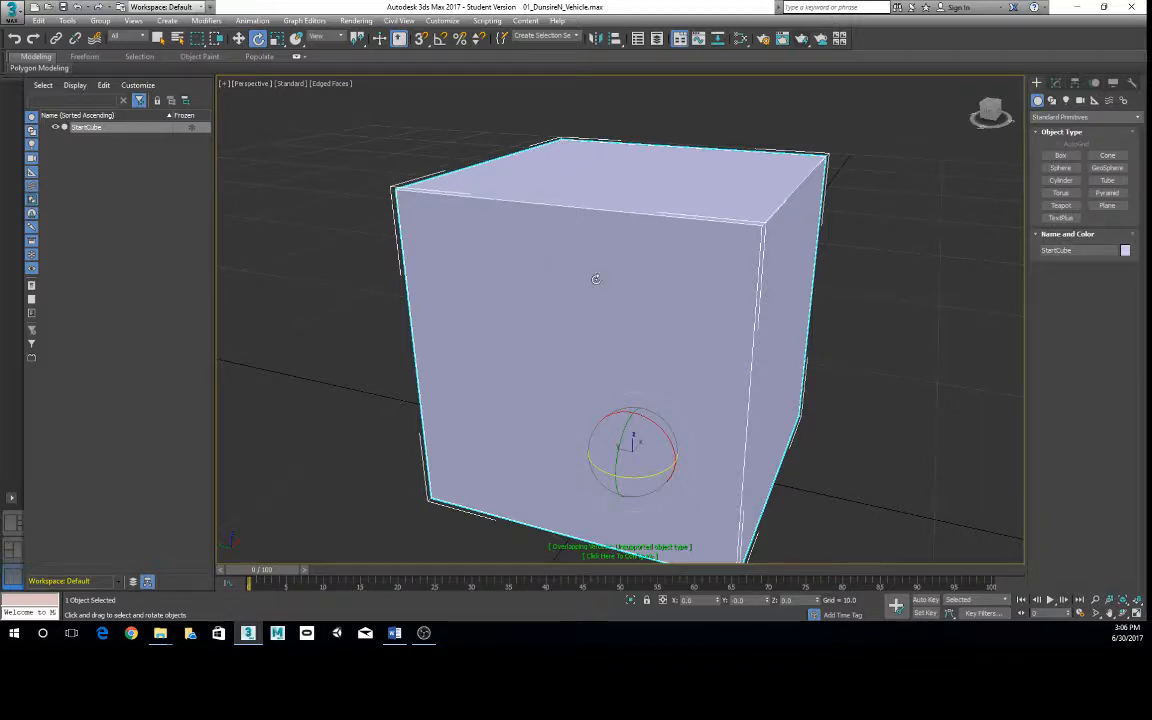
middle_click_drag(597, 279, 486, 234, "alt")
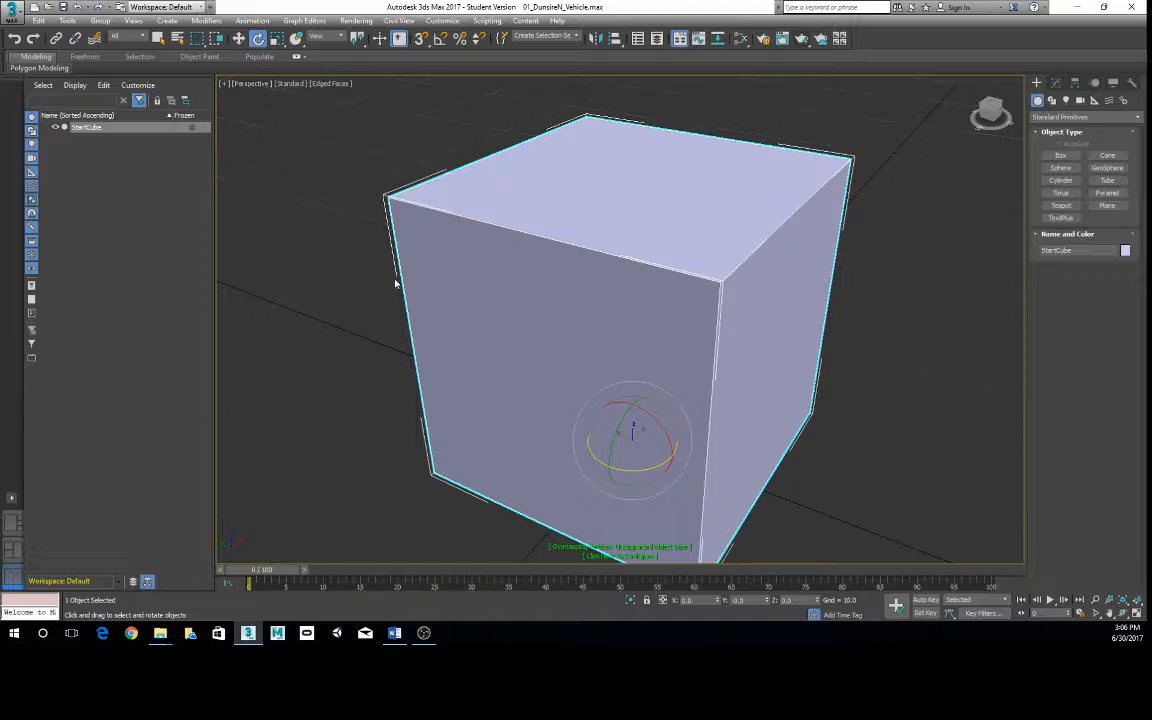
mouse_move(538, 268)
middle_mouse_down("alt")
mouse_move(615, 296)
mouse_move(529, 275)
middle_mouse_up("alt")
scroll(620, 314, "down", 3)
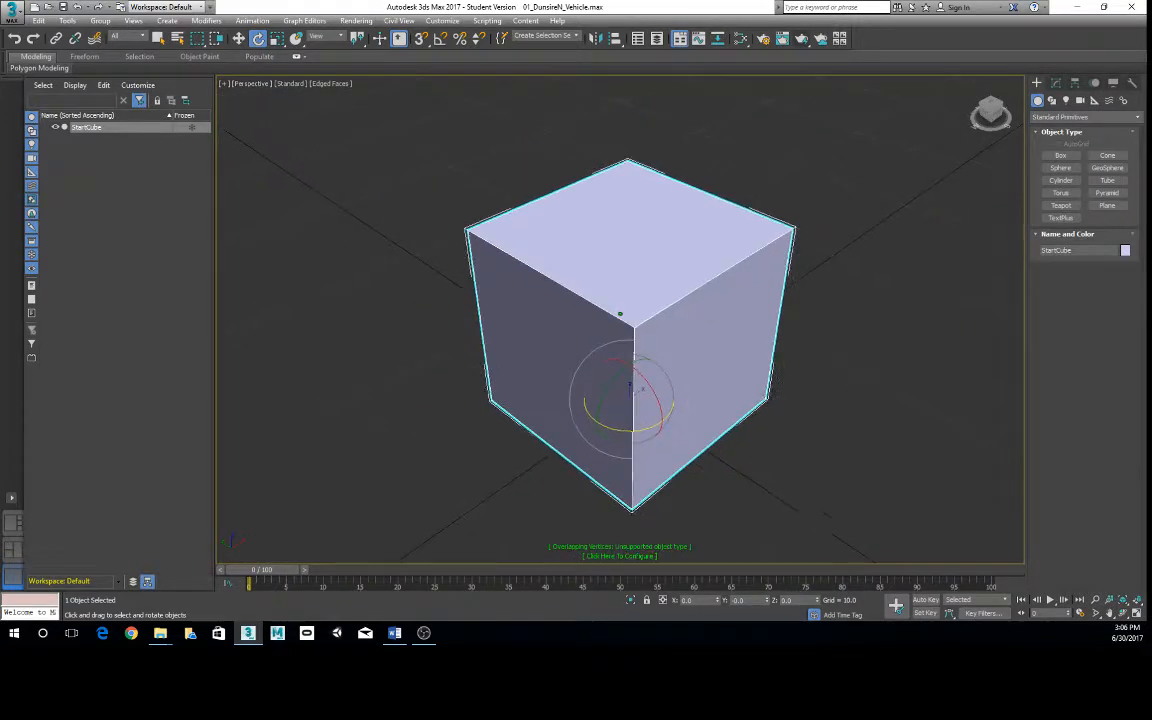
middle_click_drag(600, 294, 588, 266)
scroll(588, 268, "up", 2)
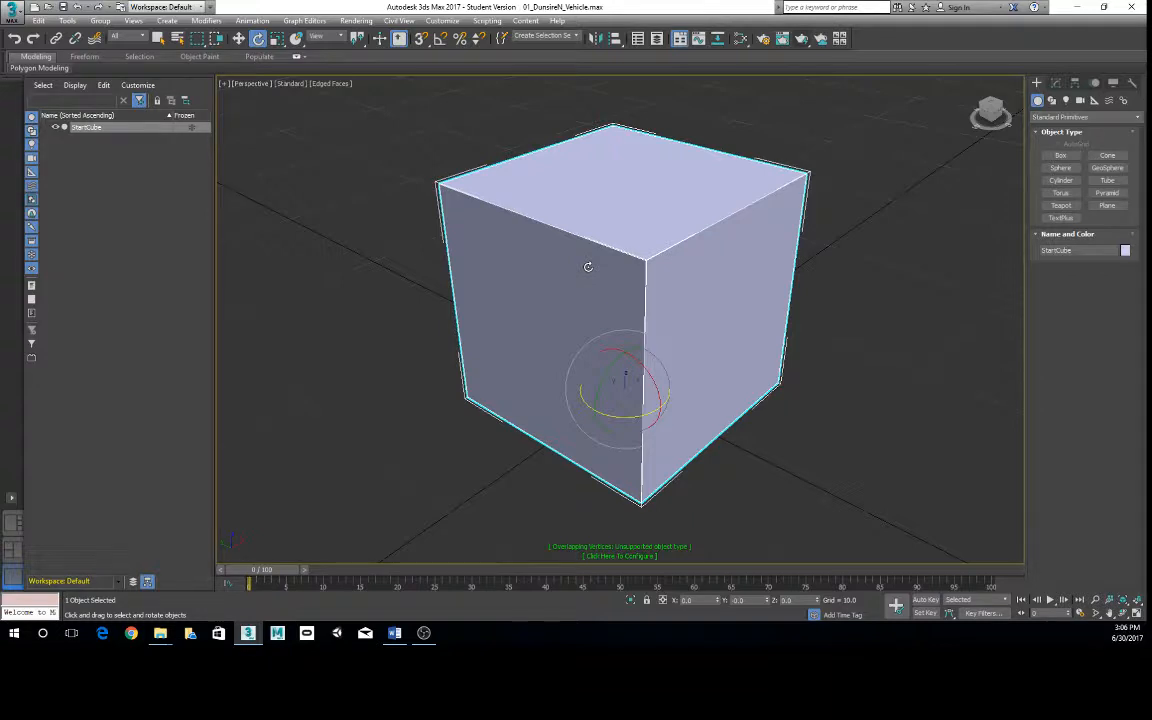
key("j")
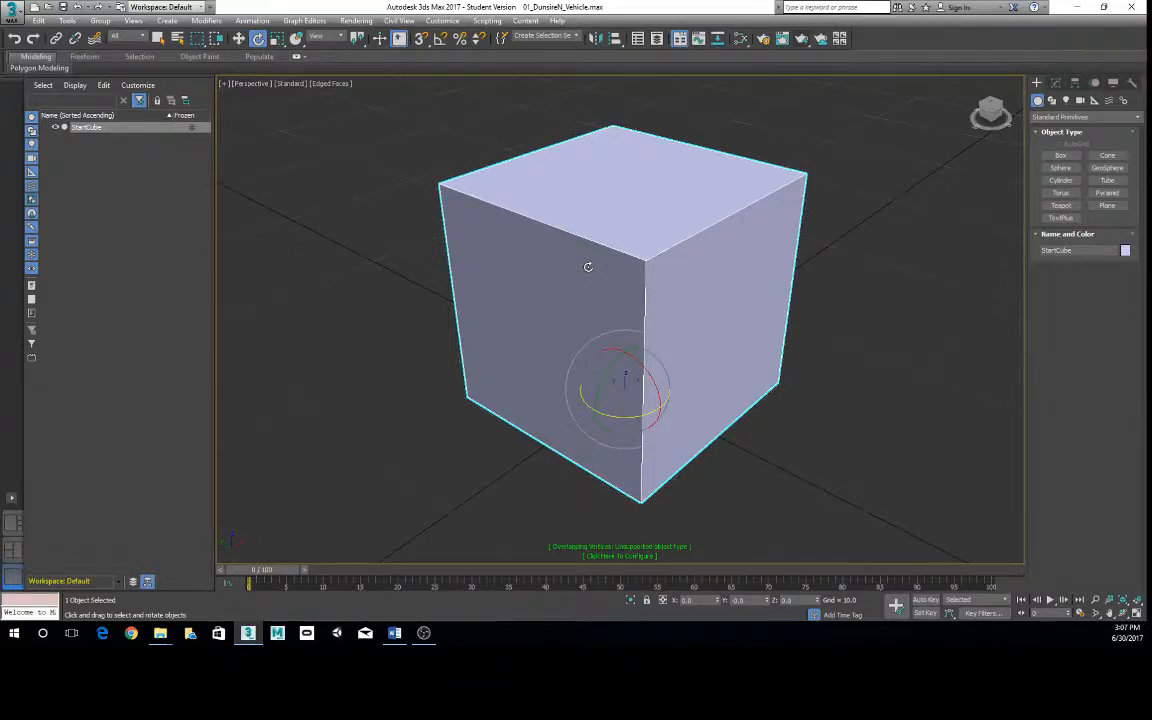
key("j")
key("j")
key("j")
key("j")
key("j")
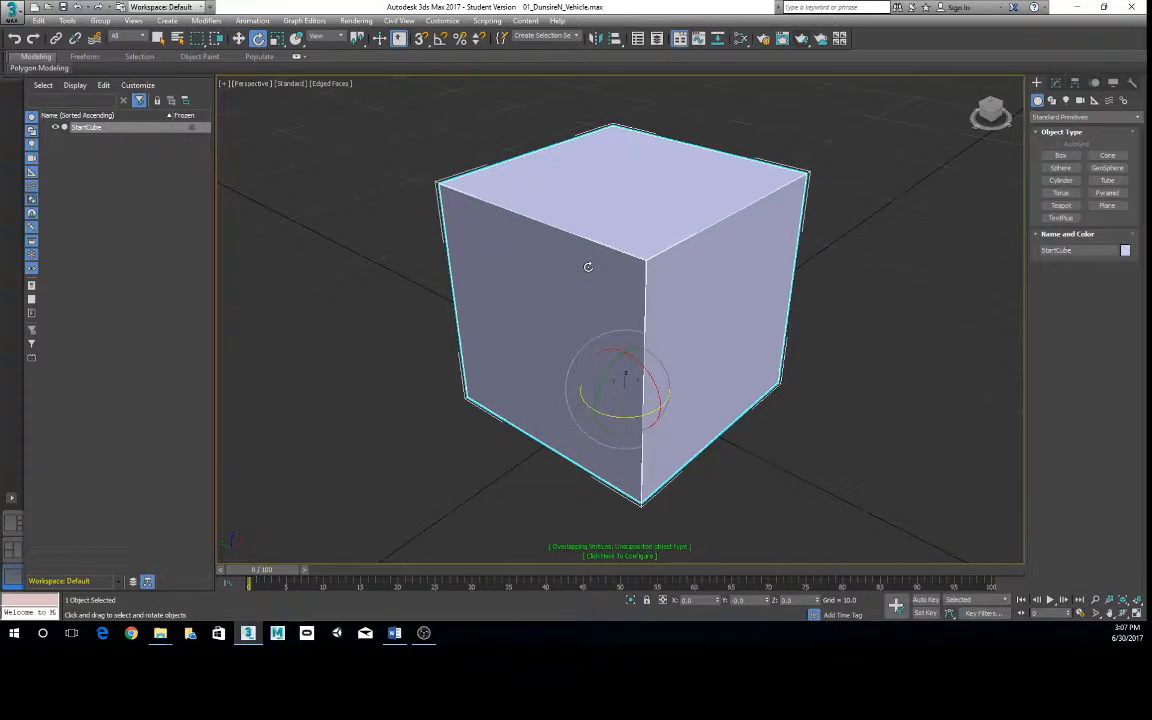
key("j")
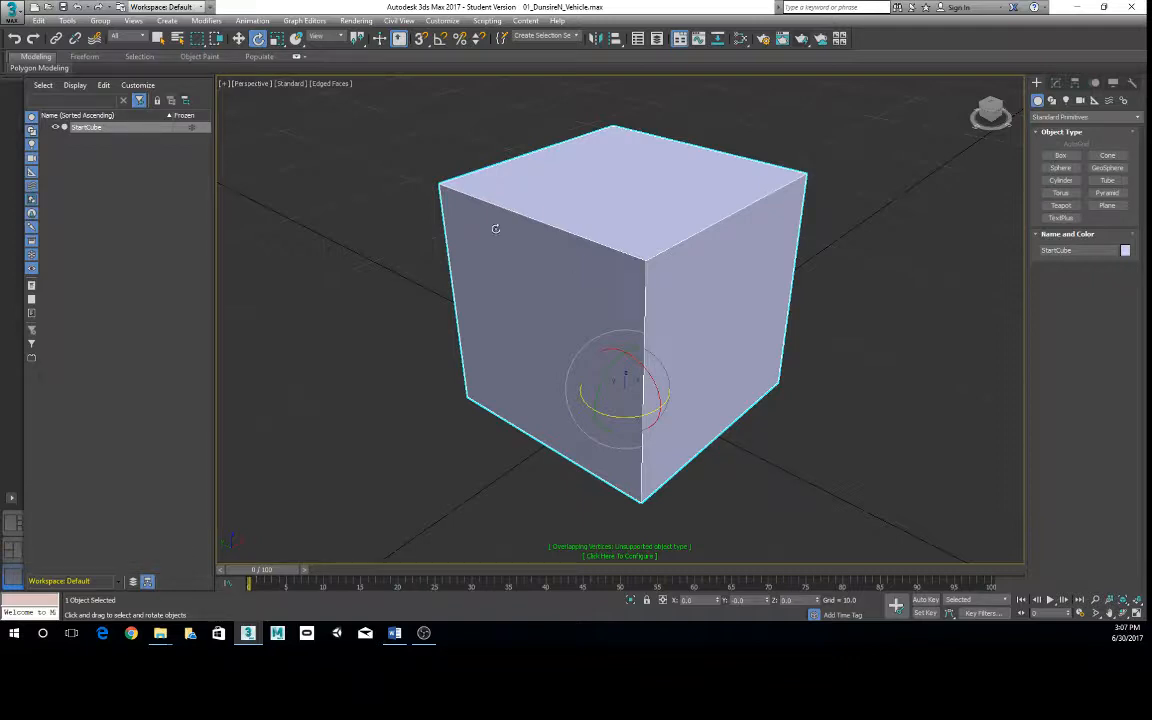
- Compare the cube's outline when deselected and selected, and delete the cube
left_click(379, 263)
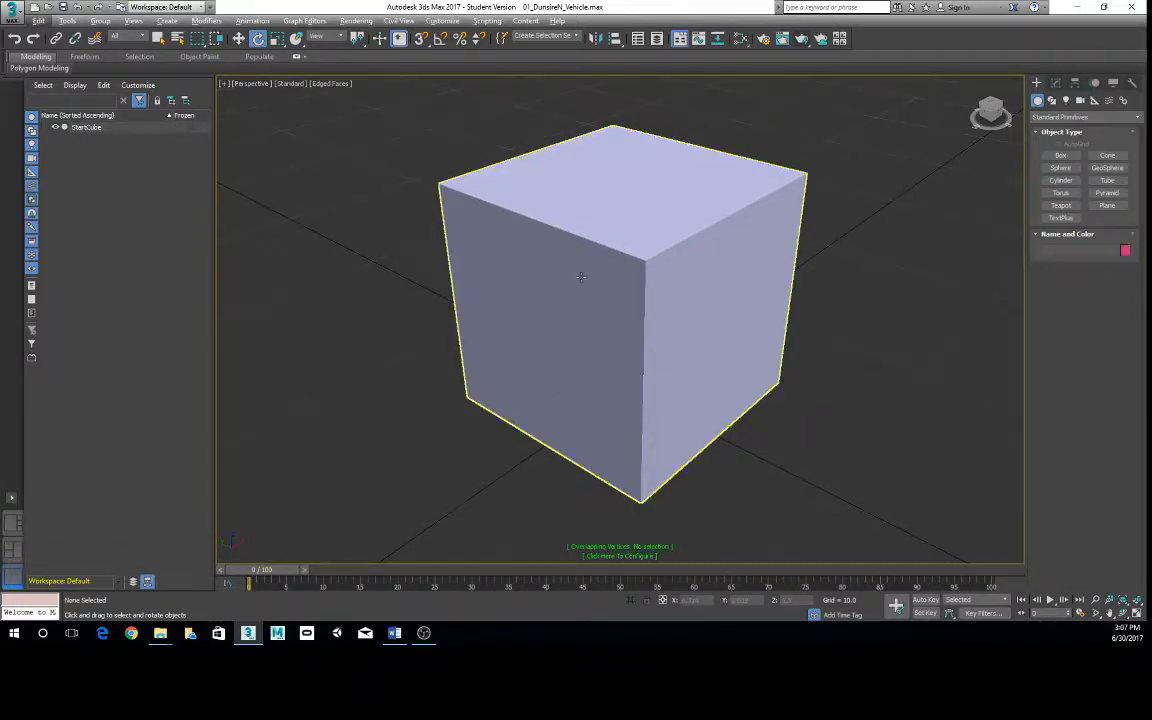
middle_click_drag(580, 277, 591, 278, "alt")
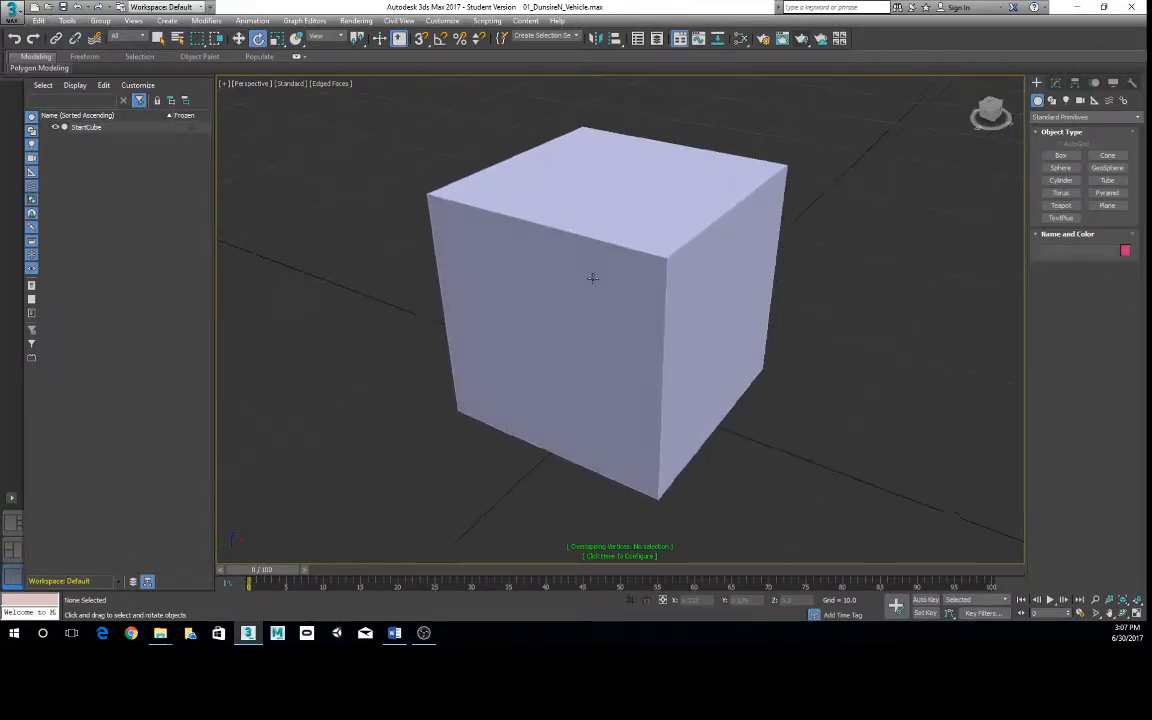
right_click(628, 233)
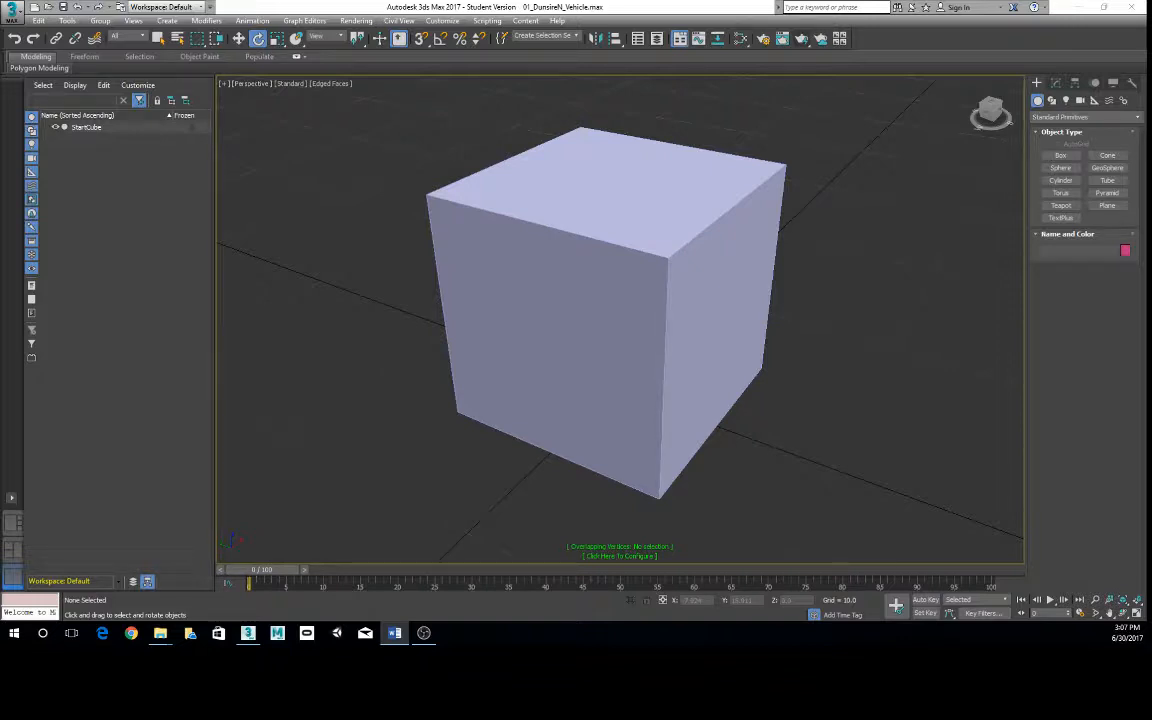
left_click(640, 330)
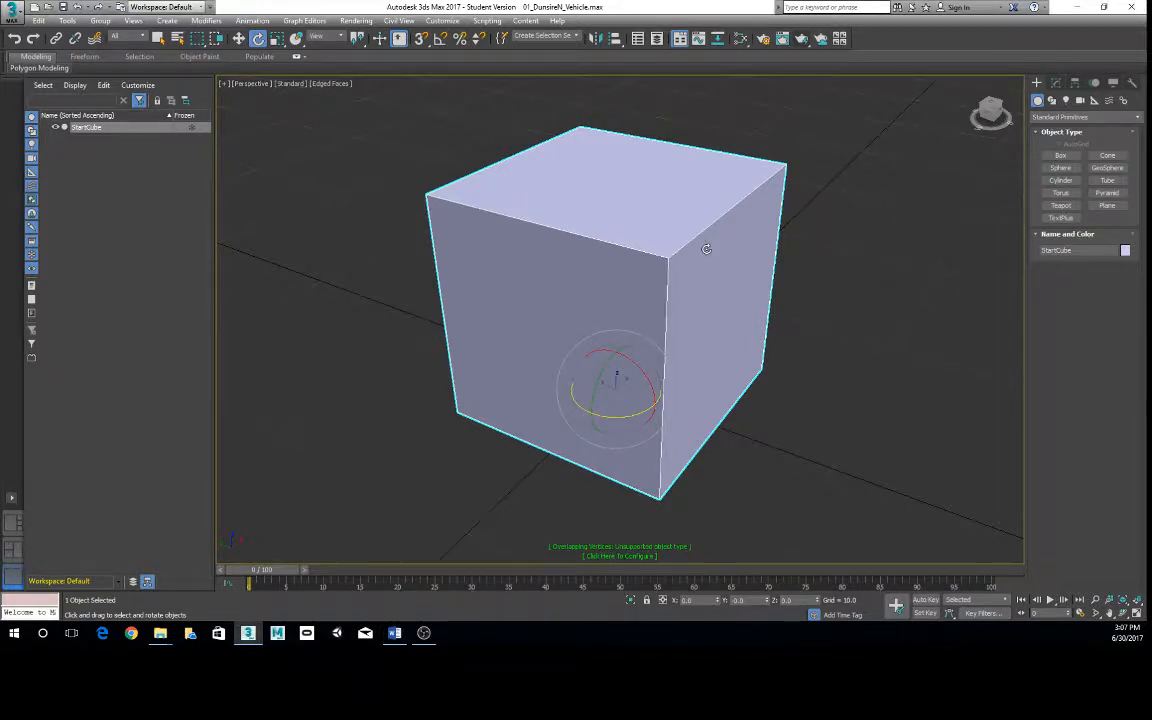
key("Delete")
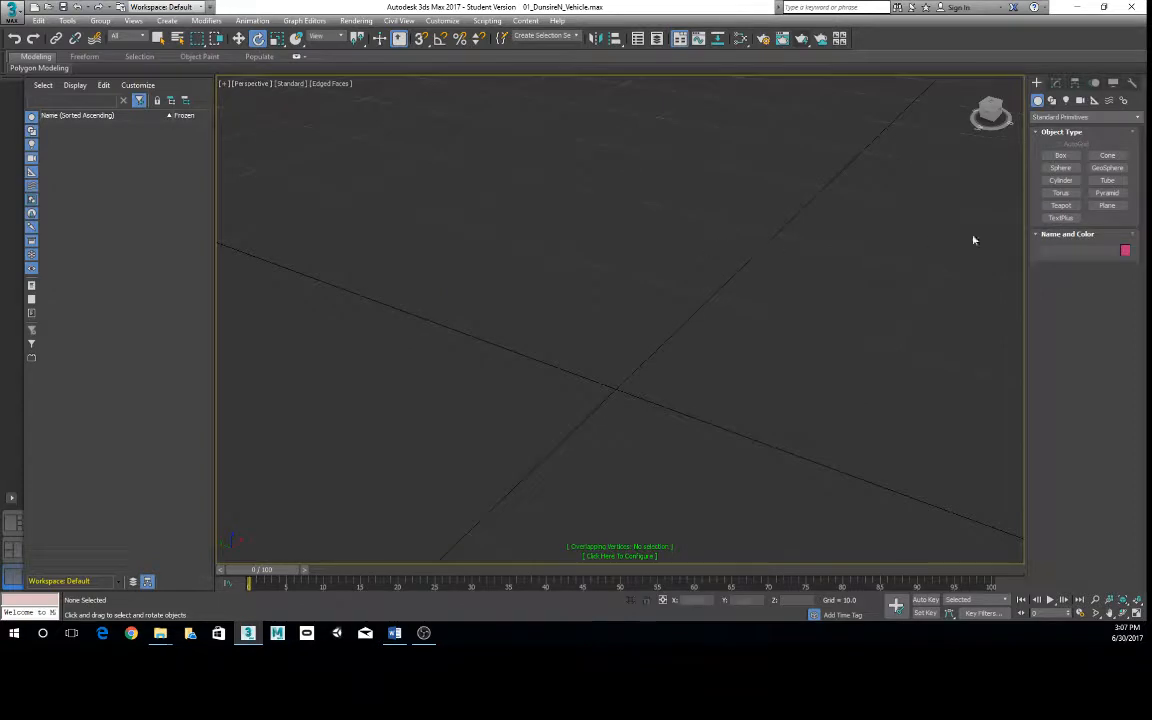
- Create a sphere with radius 5 at the origin using keyboard entry
left_click(1058, 169)
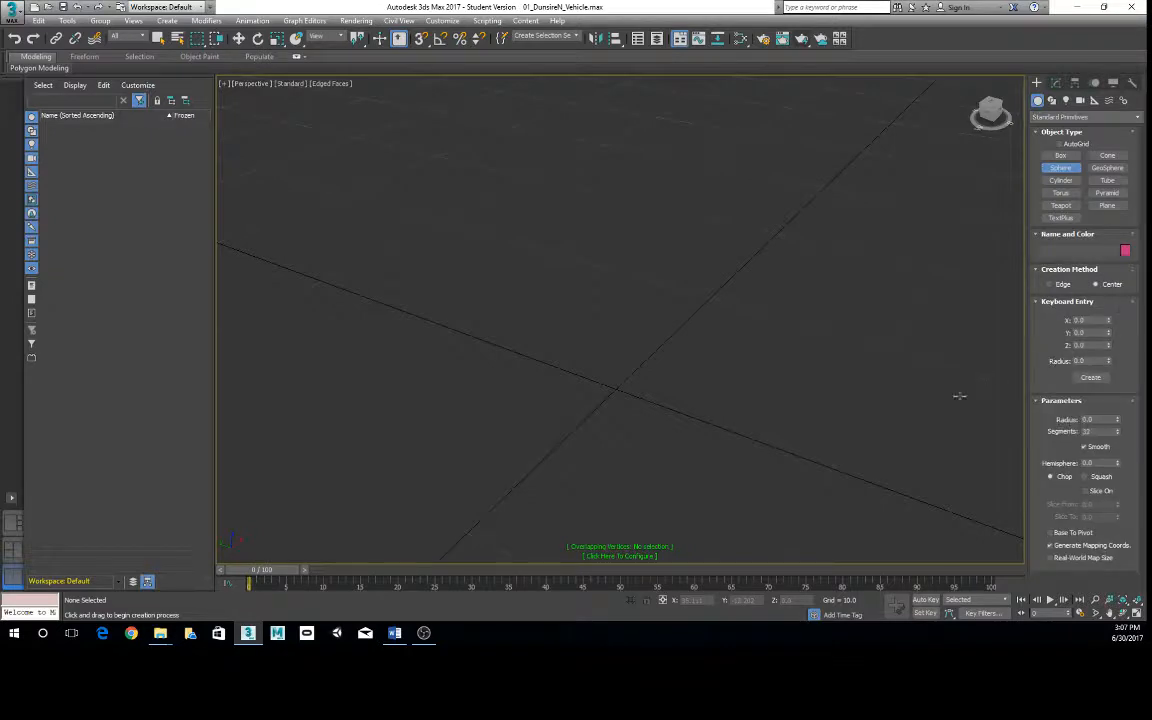
scroll(655, 345, "down", 3)
left_click_drag(1091, 361, 940, 343)
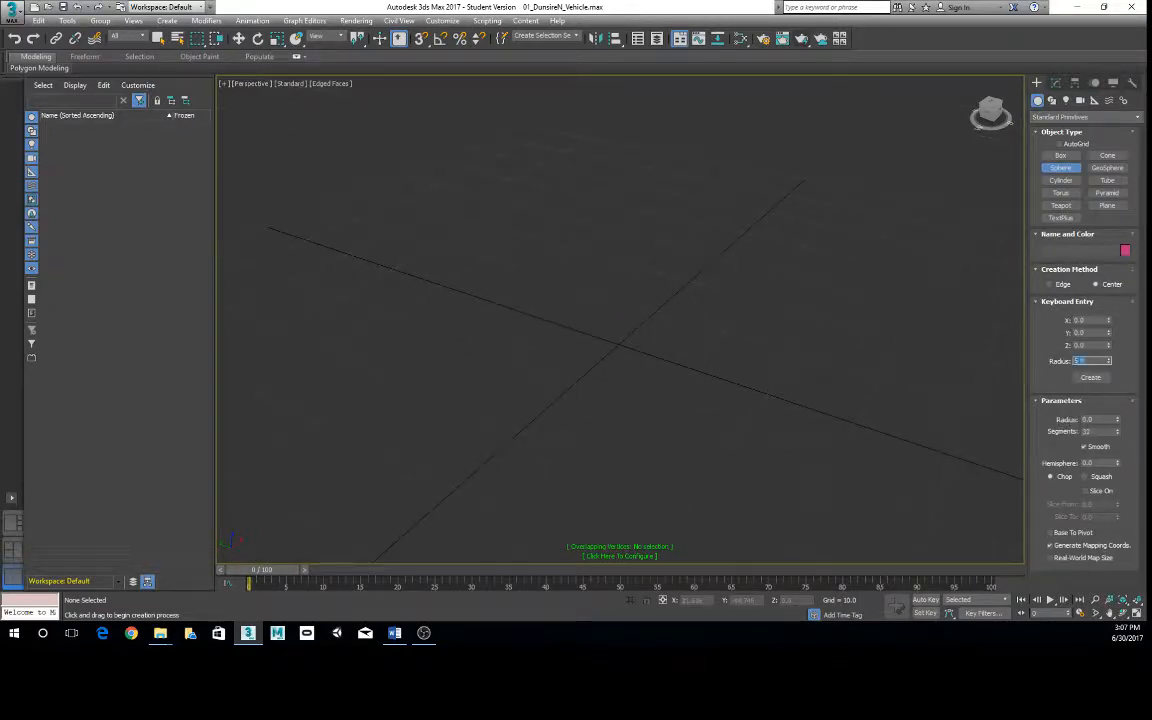
type("5")
left_click(1090, 377)
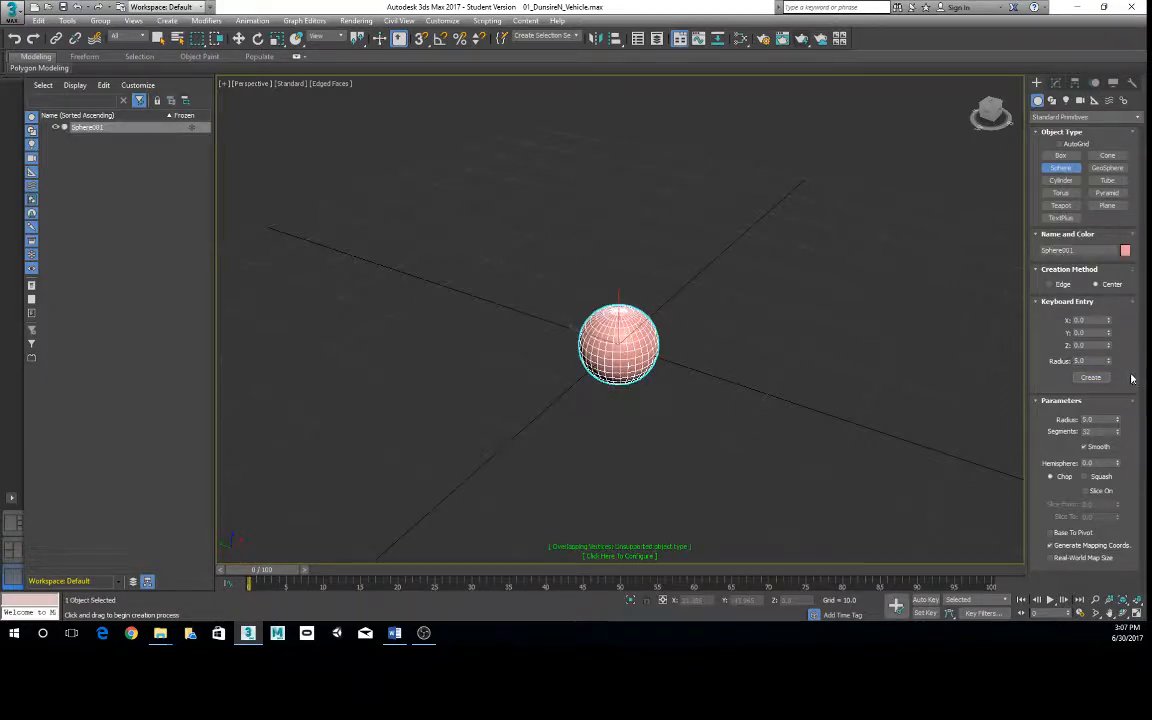
- Collapse the keyboard entry settings and set the sphere's segments to 23
left_click(1067, 301)
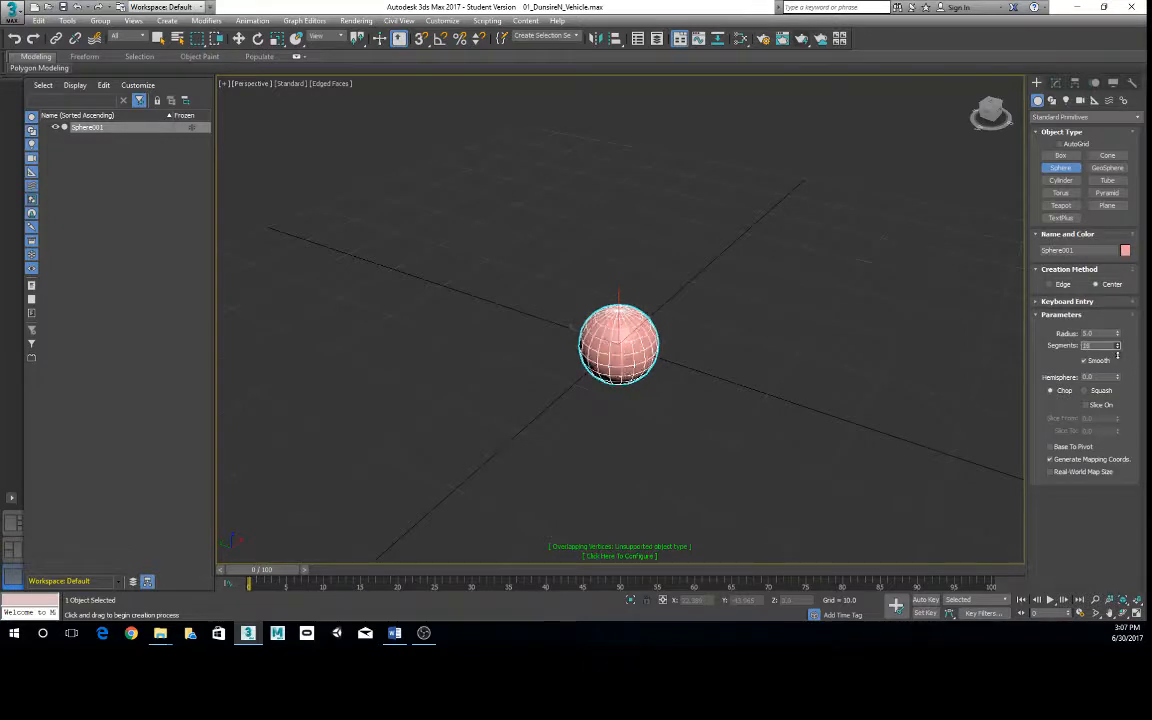
mouse_move(1117, 348)
left_mouse_down()
mouse_move(1120, 365)
mouse_move(1119, 350)
left_mouse_up()
scroll(784, 342, "up", 6)
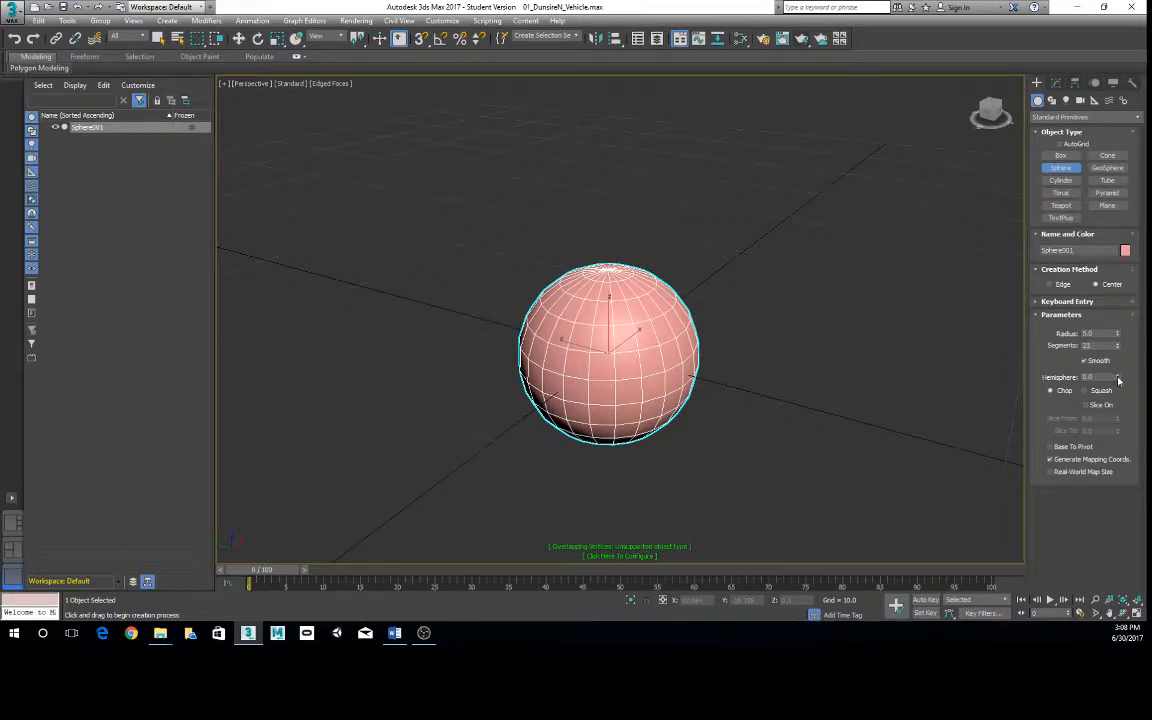
- Set the sphere's hemisphere value to about 0.605 with the Squash option and examine its flat underside
left_click_drag(1118, 380, 1117, 372)
left_click(1098, 390)
left_click_drag(1115, 365, 1119, 301)
middle_click_drag(630, 417, 800, 300, "alt")
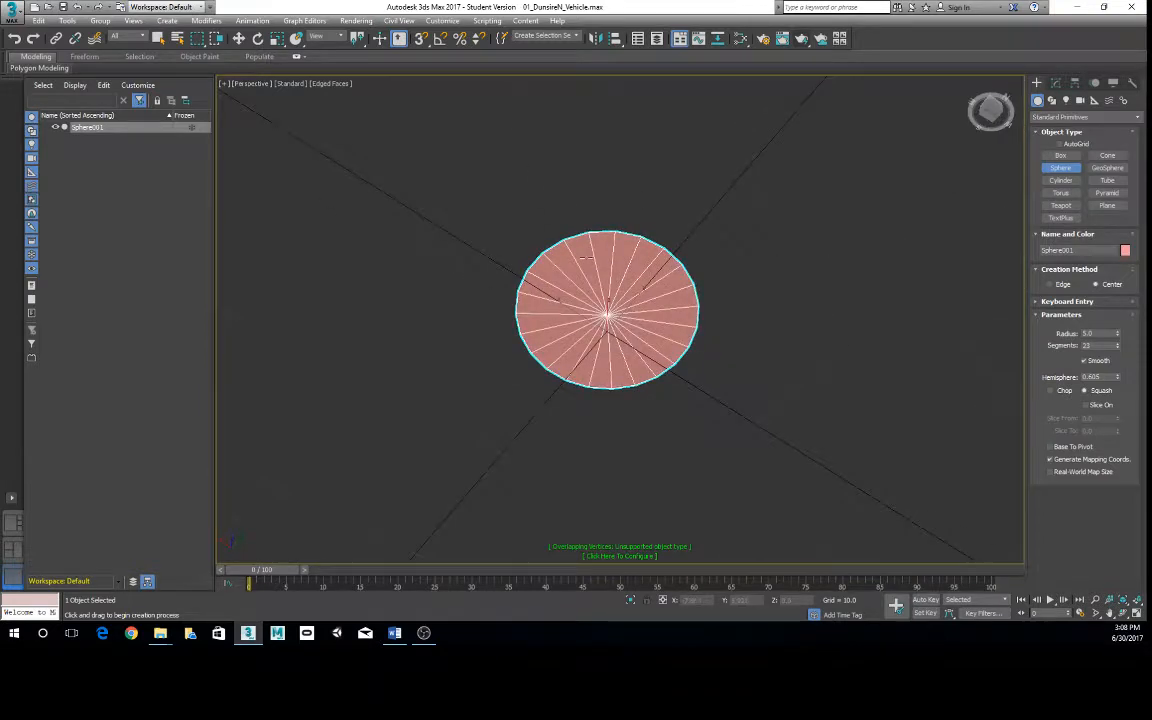
middle_click_drag(602, 329, 610, 339, "alt")
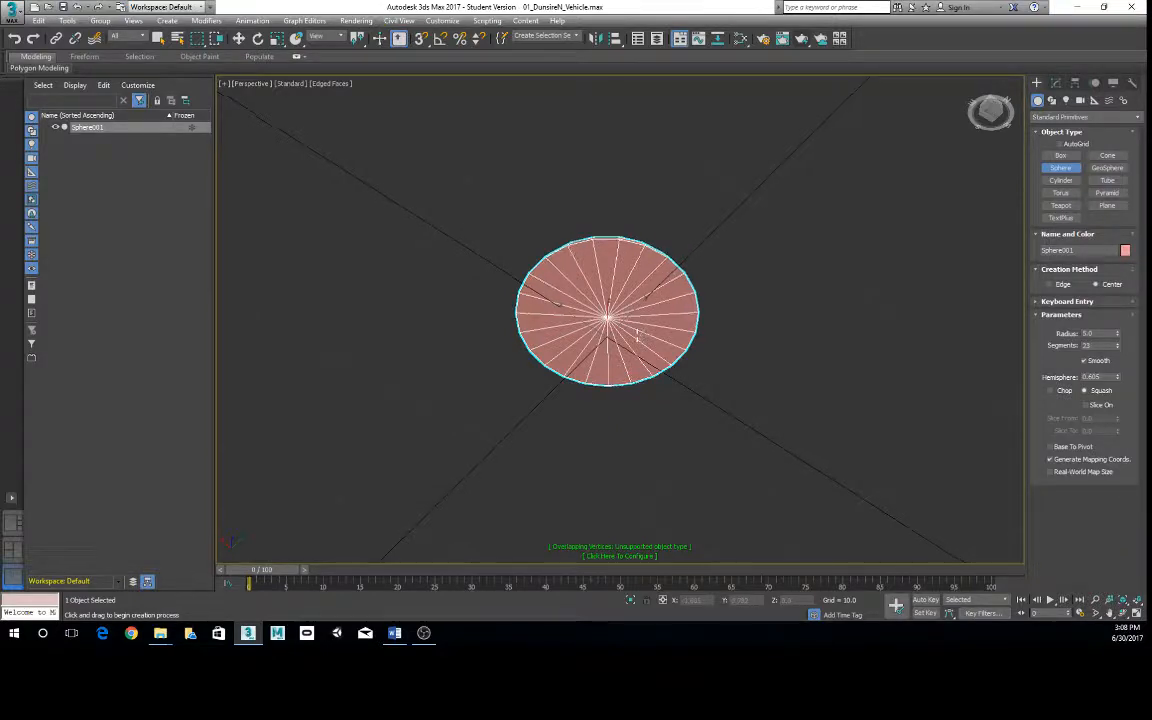
middle_click_drag(638, 334, 704, 372, "alt")
- Switch the hemisphere to Chop and adjust its hemisphere value to about 0.615 and radius to about 5.4
left_click(1050, 391)
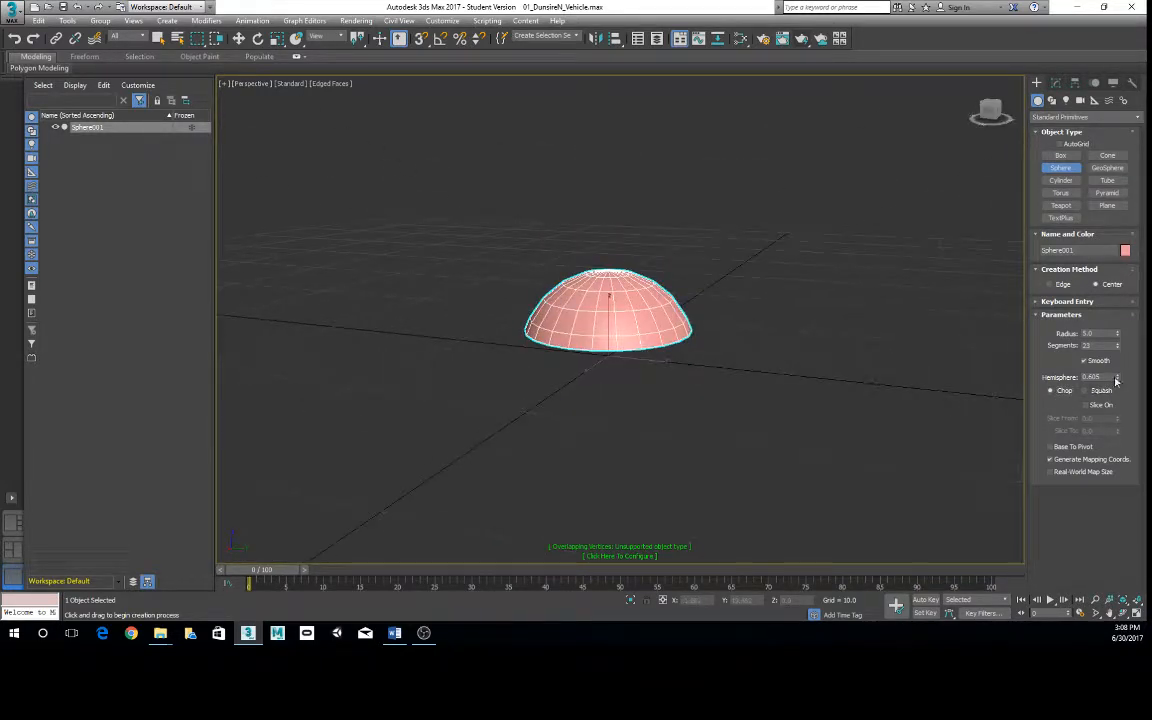
left_click_drag(1117, 378, 1106, 358)
middle_click_drag(684, 331, 645, 355, "alt")
left_click_drag(1117, 380, 1116, 335)
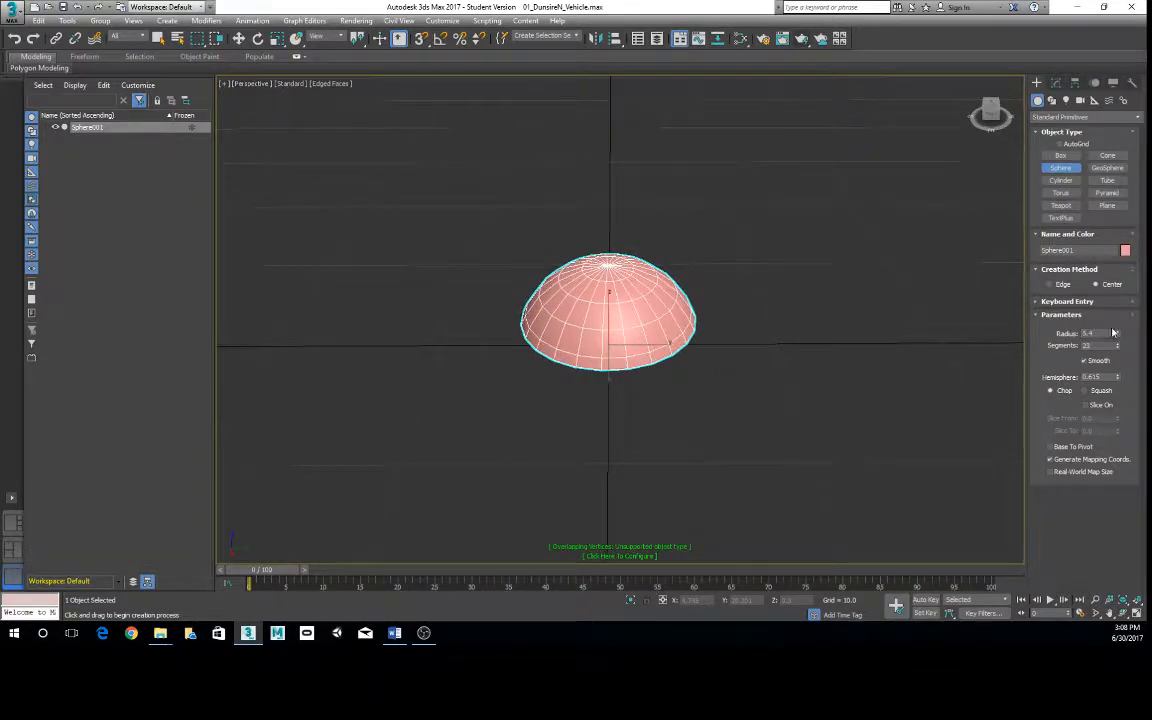
- Leave sphere creation and delete the hemisphere
middle_click_drag(663, 311, 805, 306, "alt")
key("e")
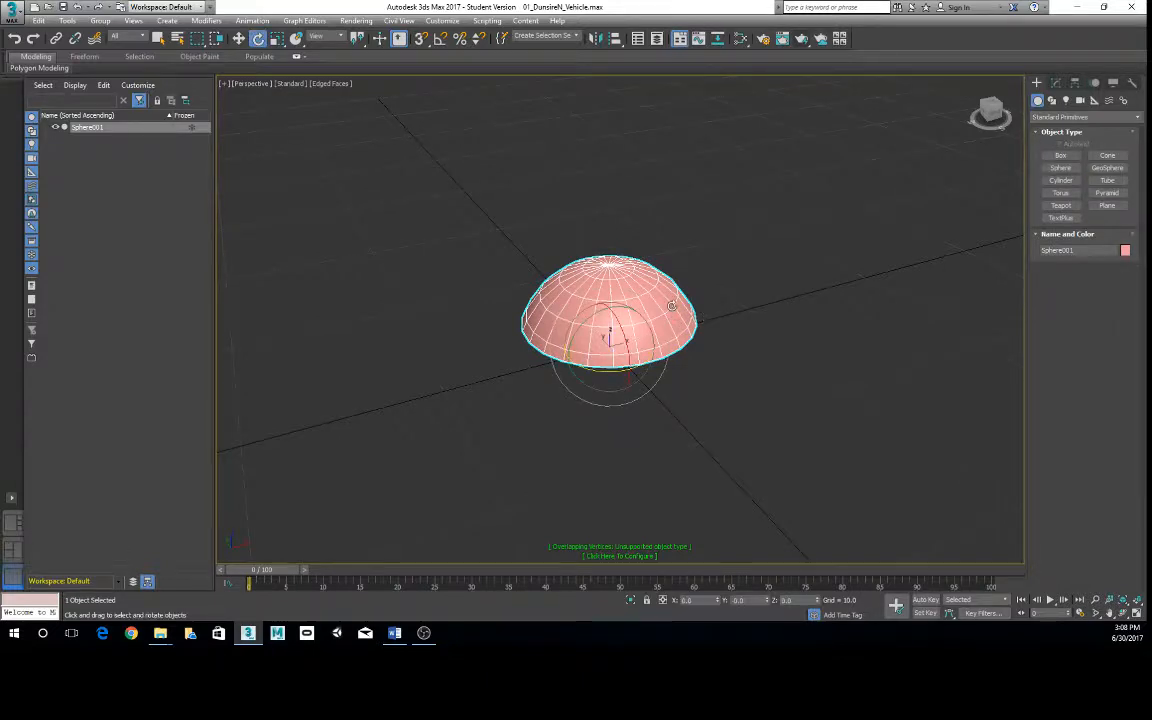
key("Delete")
- Create a cylinder at the origin with radius 5 and height 10 from exact values
left_click(1061, 180)
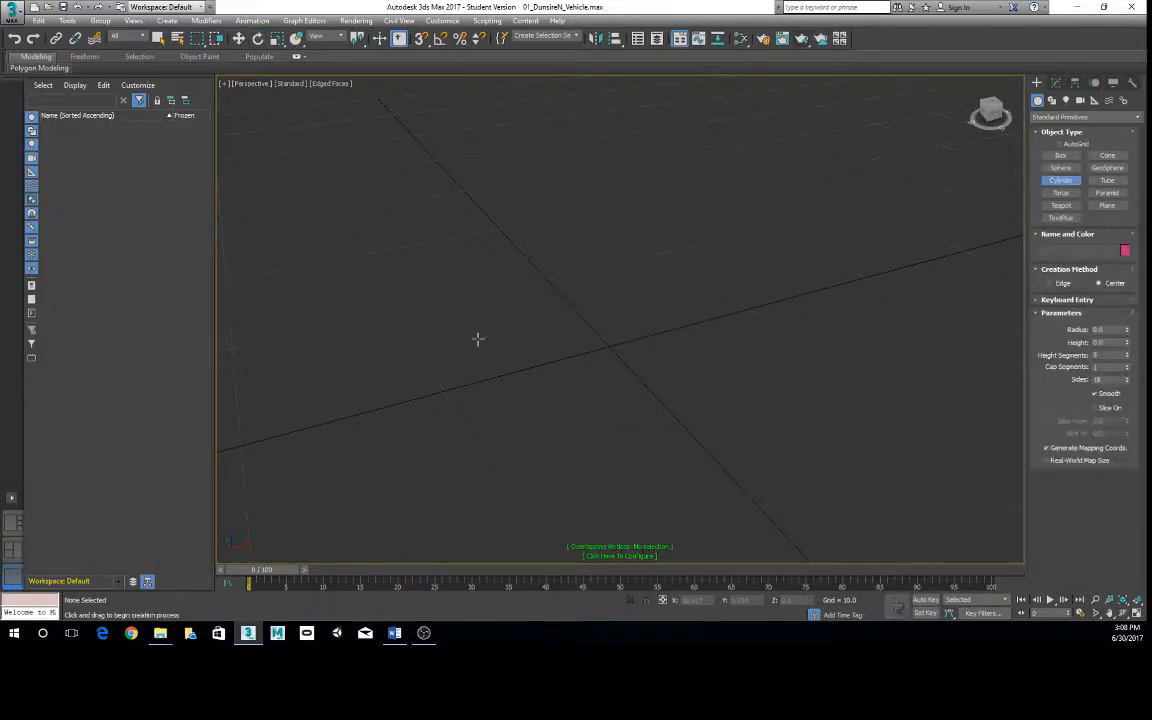
left_click(1077, 301)
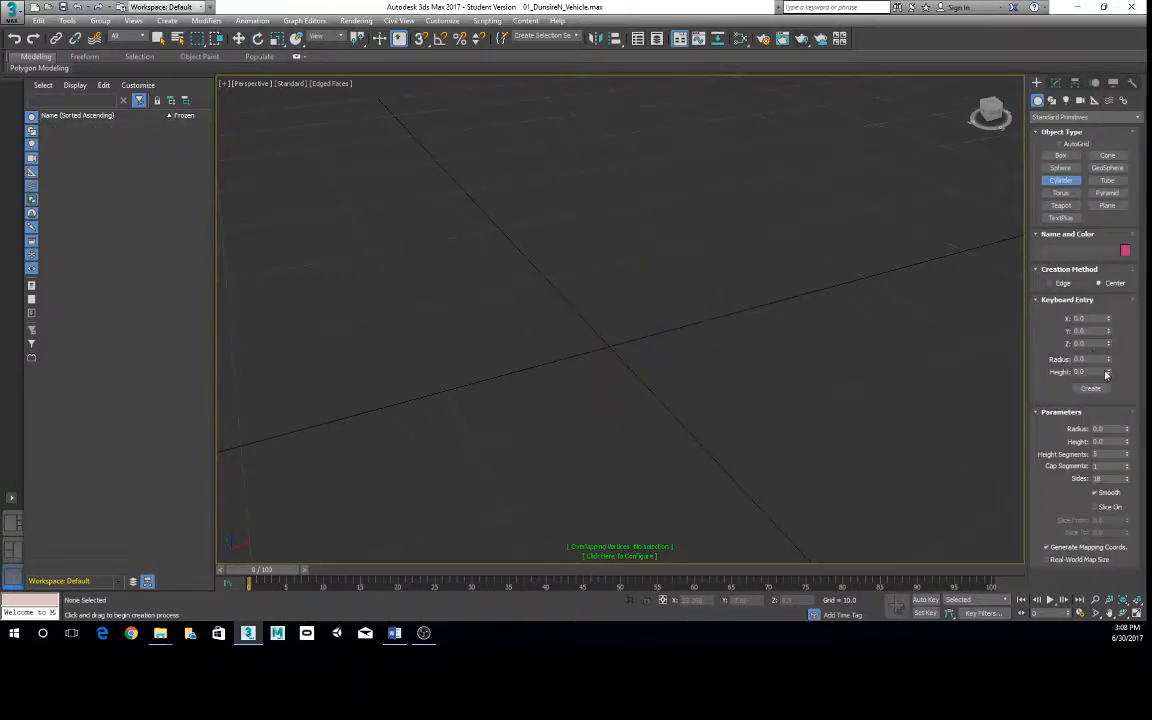
left_click_drag(1095, 359, 1016, 363)
type("3")
left_click(1090, 388)
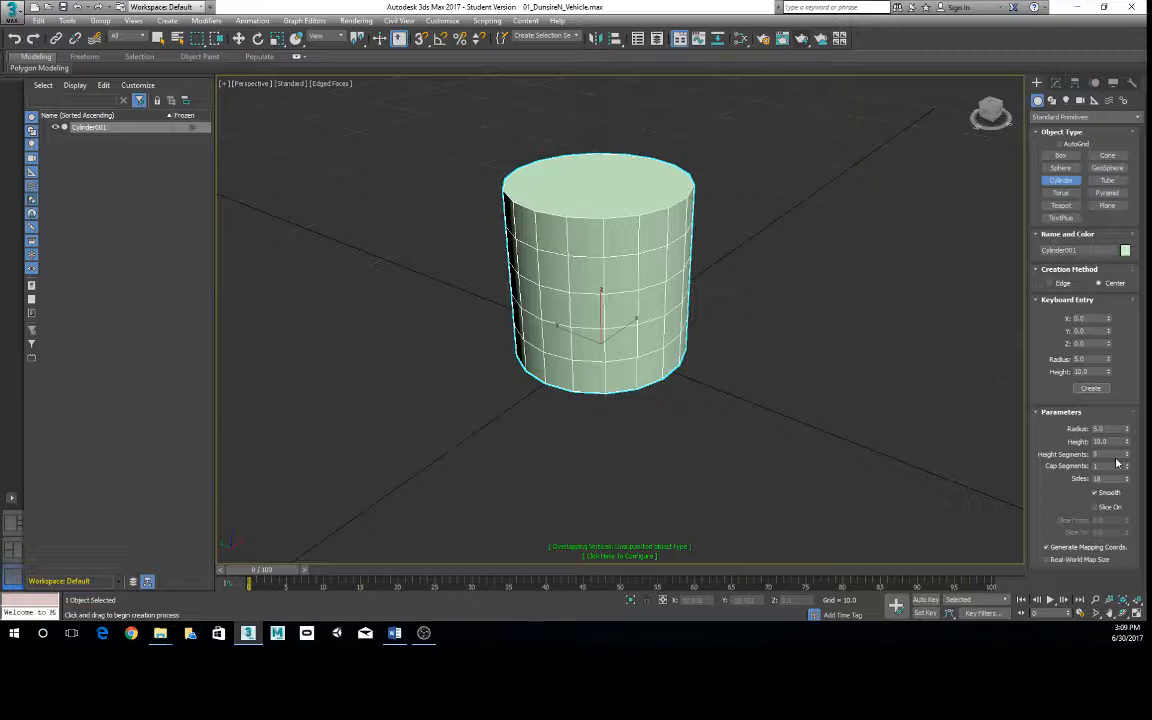
middle_click_drag(751, 335, 753, 326, "alt")
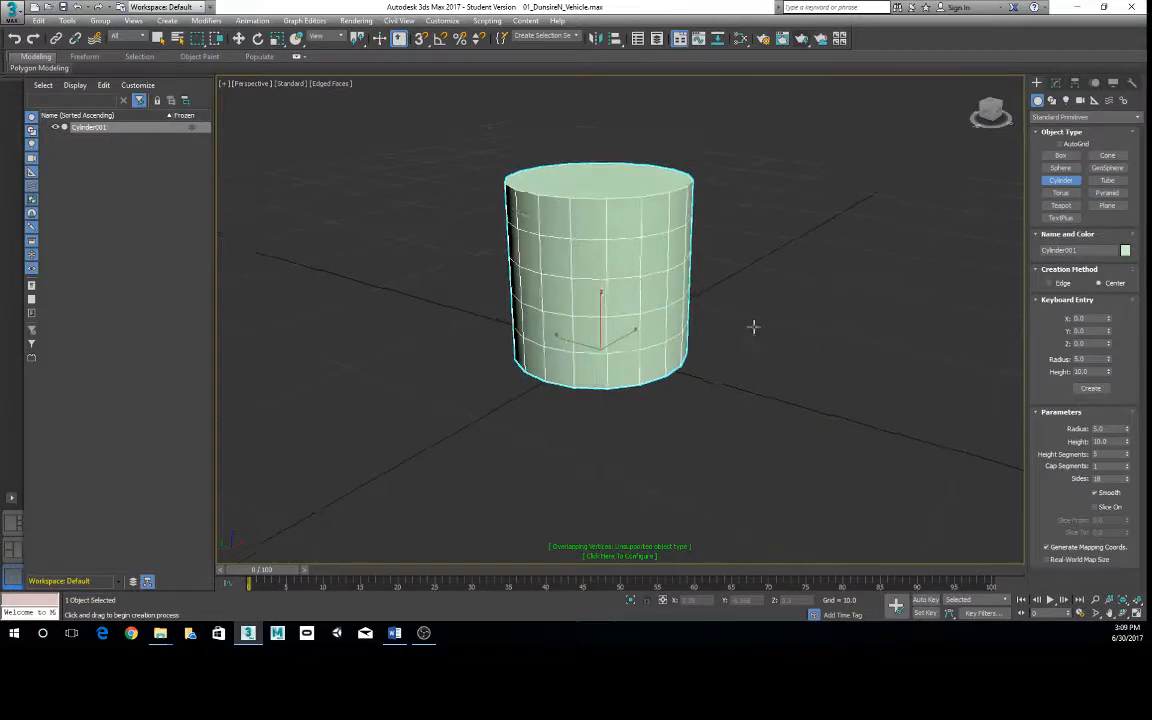
- Adjust the cylinder's height to about 10.7 and reduce its sides to 8
left_click_drag(1126, 441, 1130, 492)
middle_click_drag(588, 271, 635, 285, "alt")
scroll(629, 218, "up", 2)
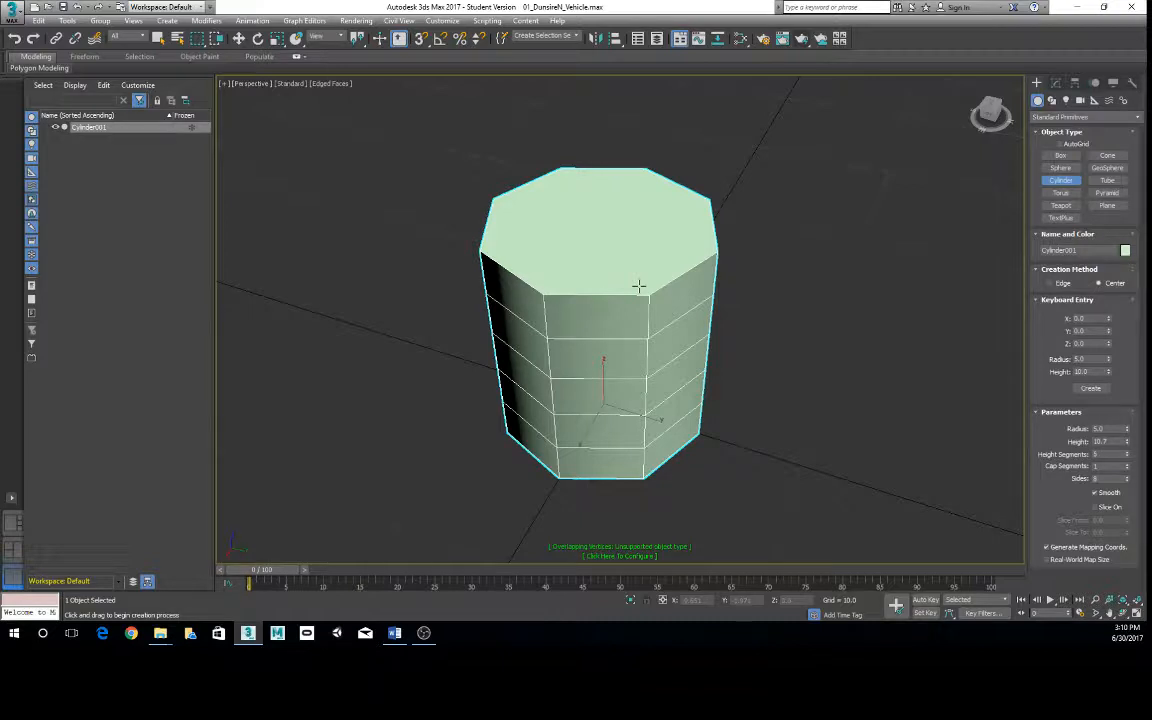
mouse_move(638, 287)
middle_mouse_down("alt")
mouse_move(644, 319)
mouse_move(650, 288)
middle_mouse_up("alt")
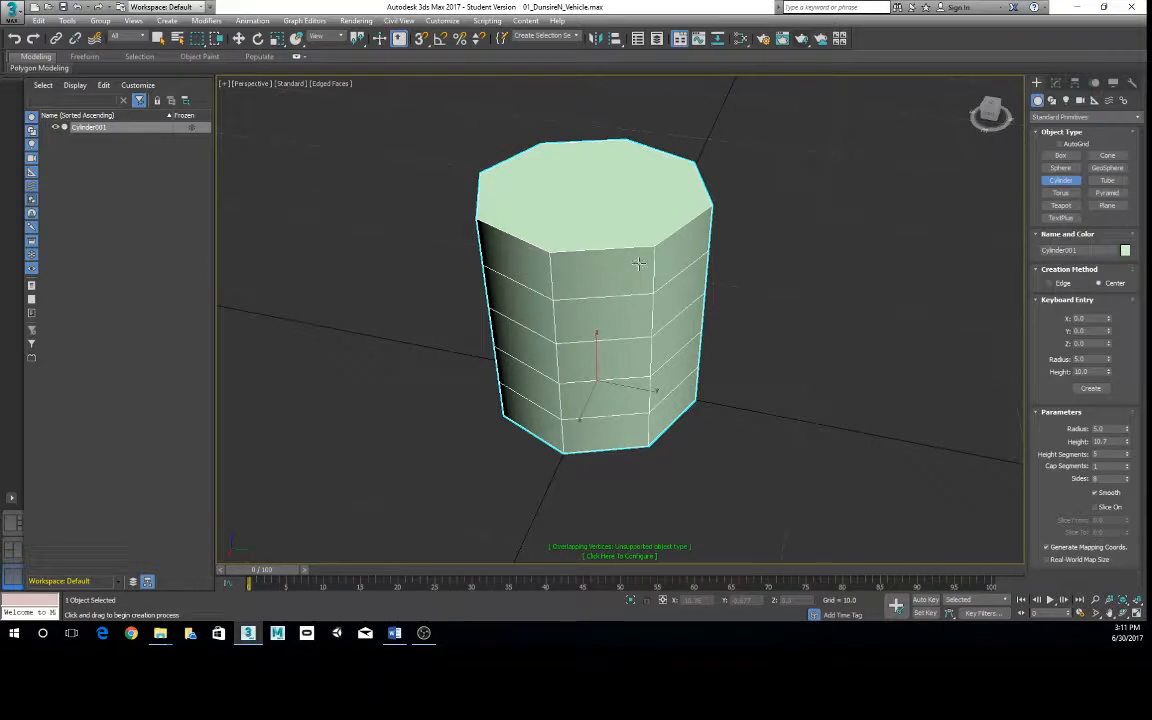
middle_click_drag(646, 270, 657, 303, "alt")
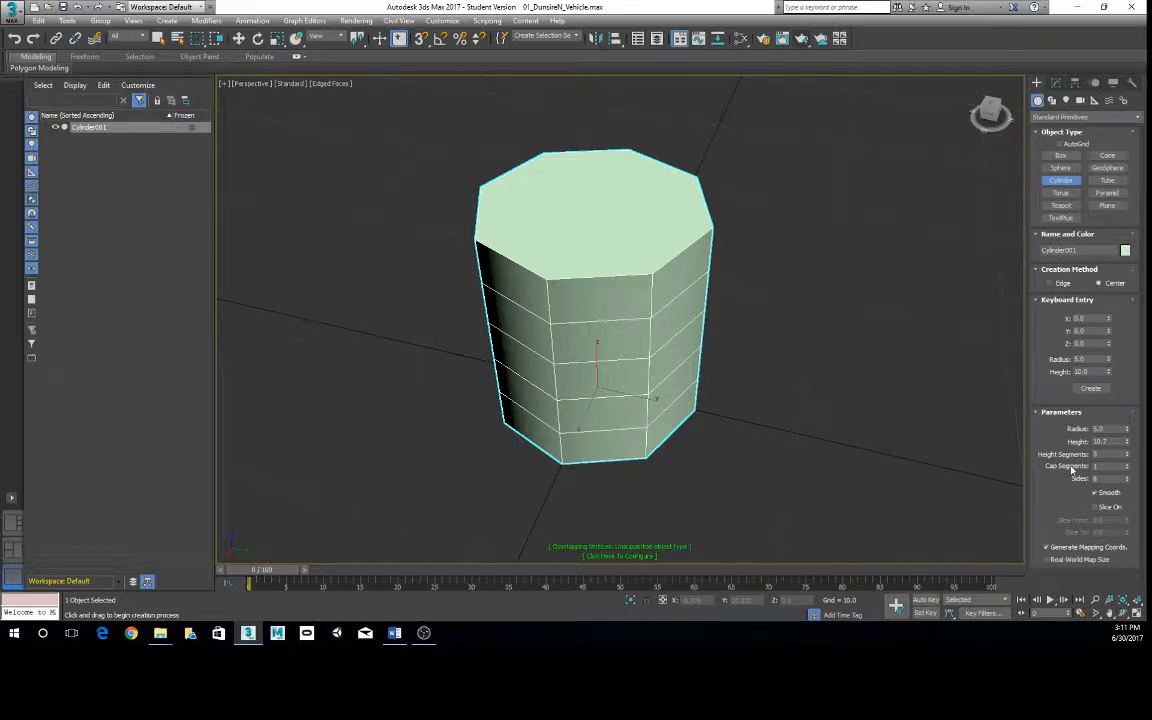
- Set the cylinder's cap segments to 2
left_click(1127, 464)
middle_click_drag(625, 260, 532, 261, "alt")
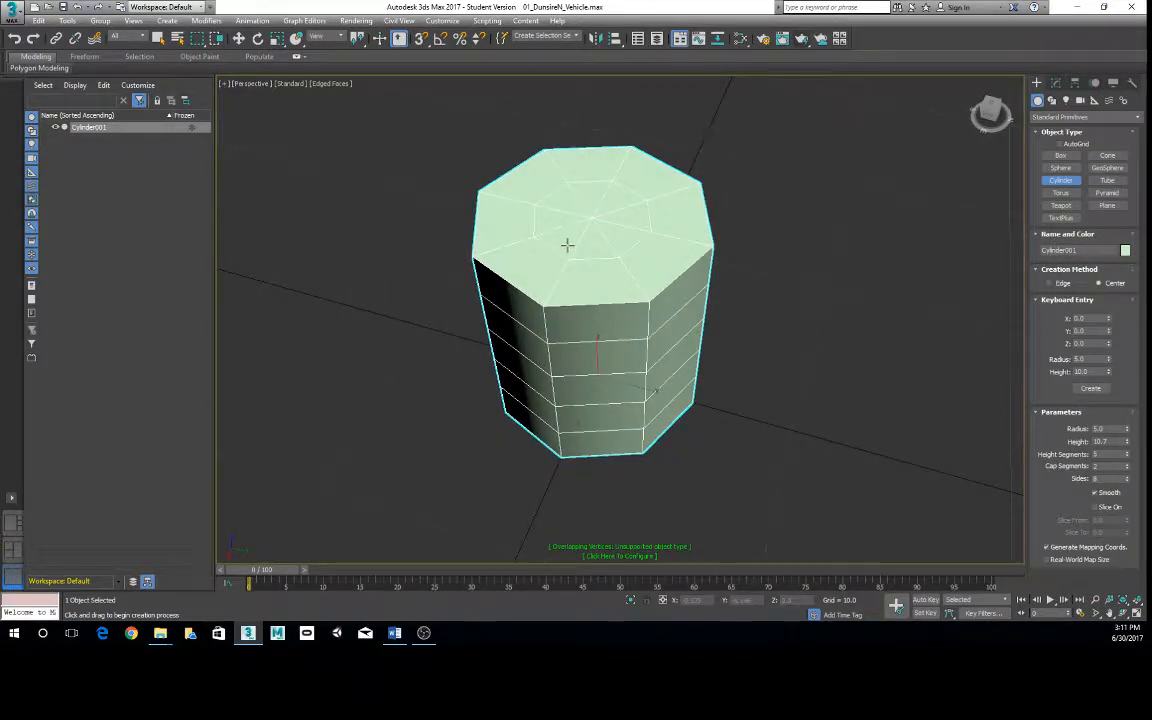
- Reduce the cylinder's cap segments to 1, examine its undivided top, and undo the change
left_click(1126, 469)
middle_click_drag(716, 272, 617, 309, "alt")
scroll(630, 303, "down", 5)
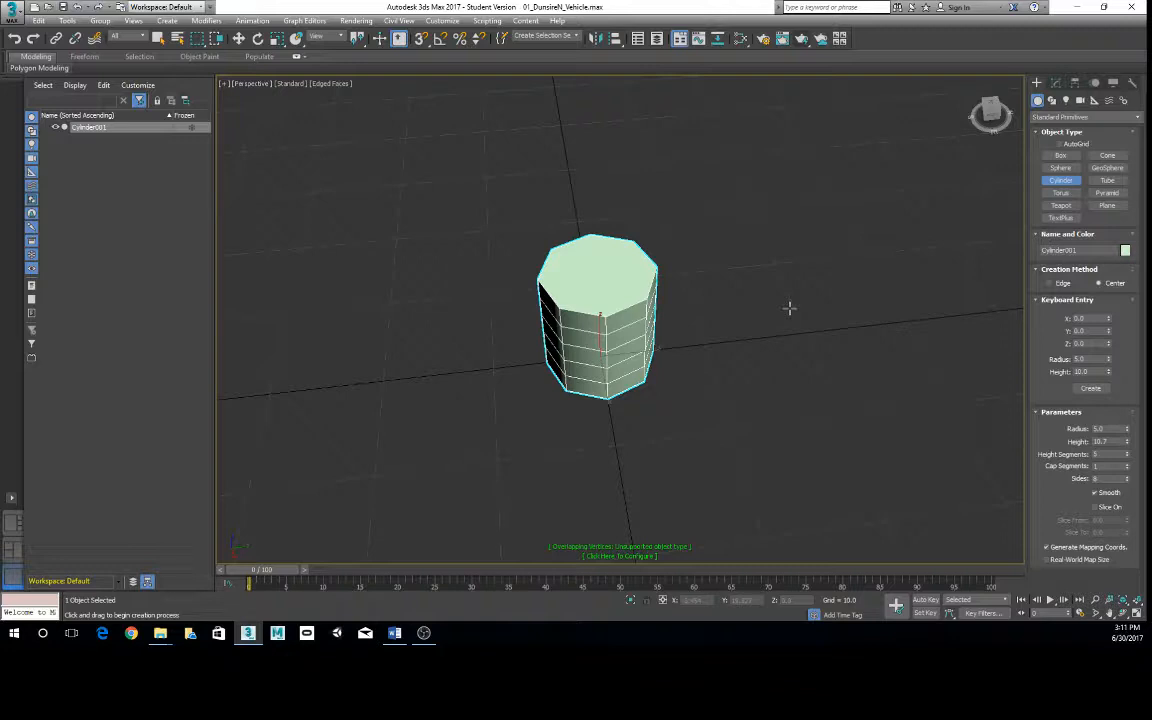
middle_click_drag(789, 309, 706, 274, "alt")
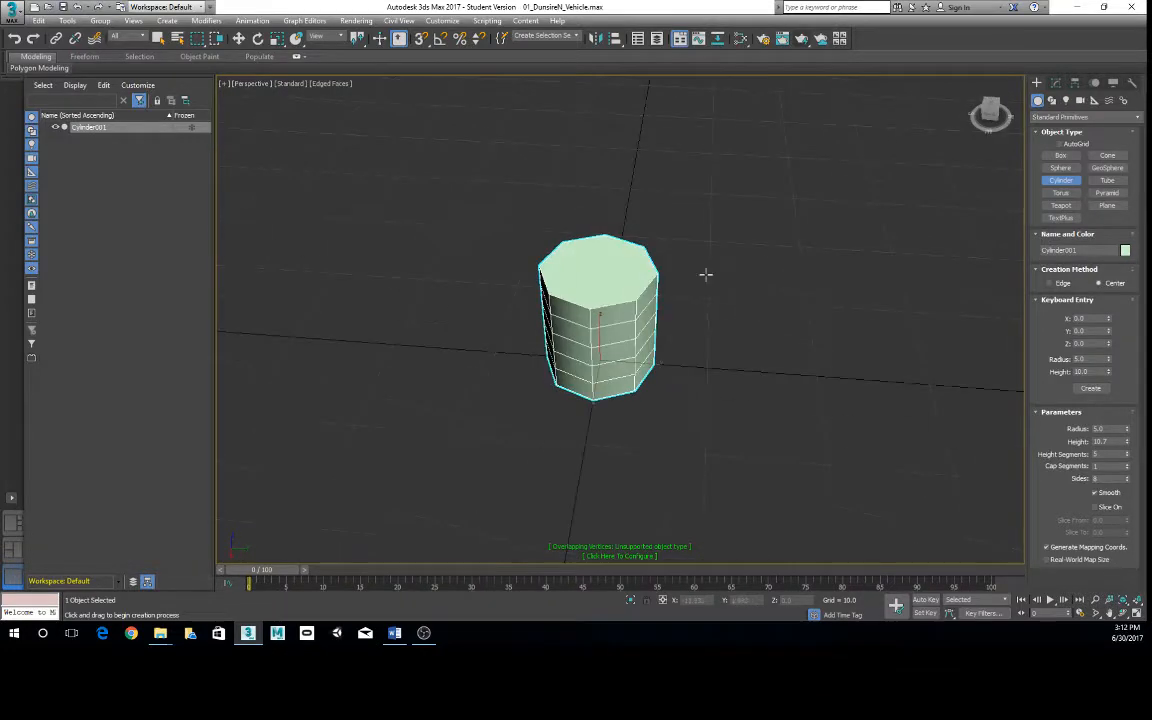
scroll(706, 274, "up", 4)
middle_click_drag(771, 244, 784, 360, "alt")
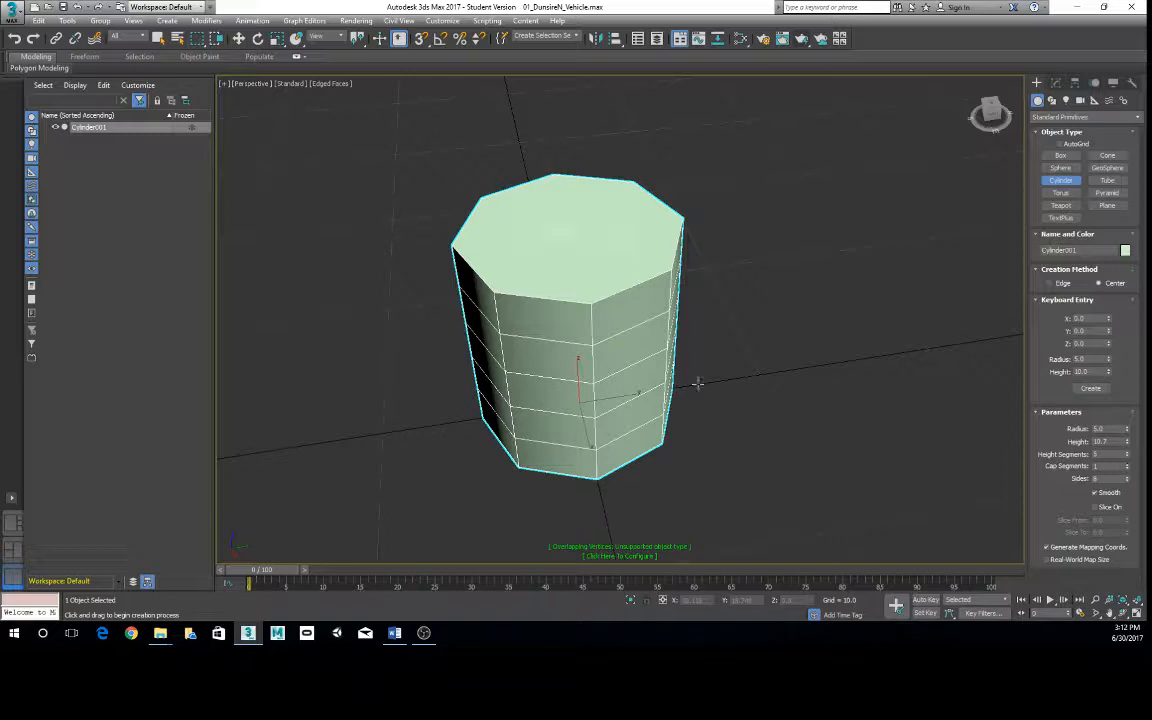
key("ctrl+z")
- Examine how the cap segments divide the cylinder's top and bottom faces
double_click(1094, 479)
middle_click_drag(548, 221, 532, 235)
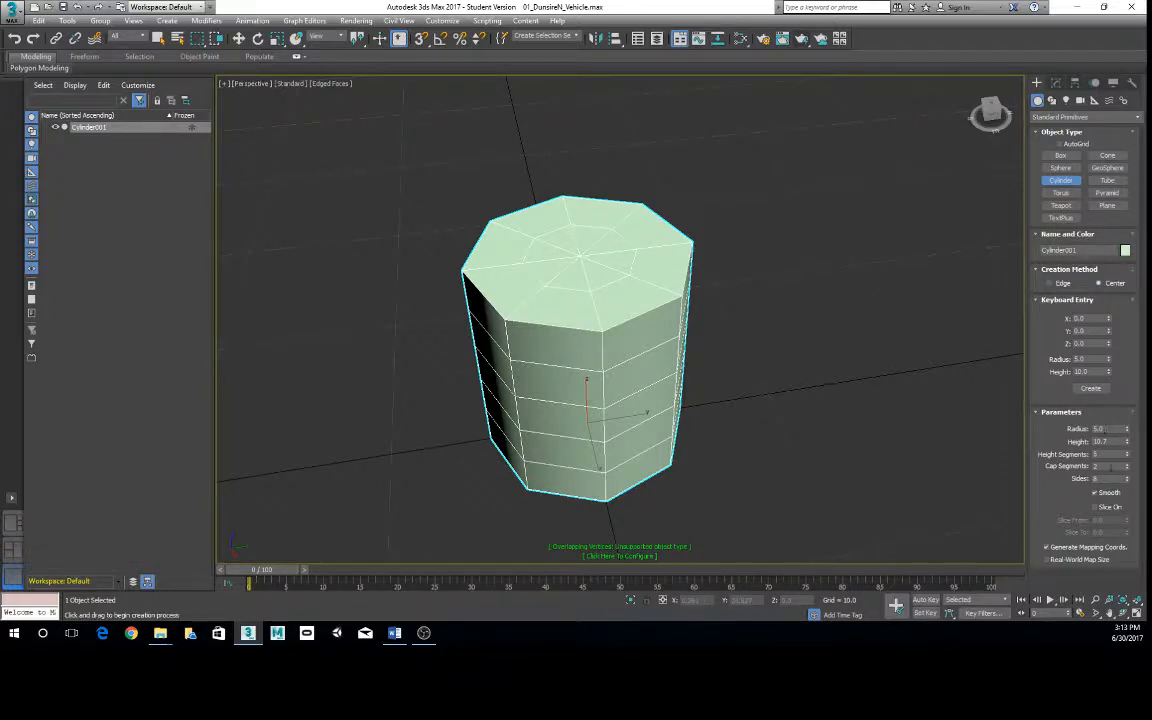
left_click_drag(1104, 467, 1048, 468)
middle_click_drag(707, 327, 641, 241, "alt")
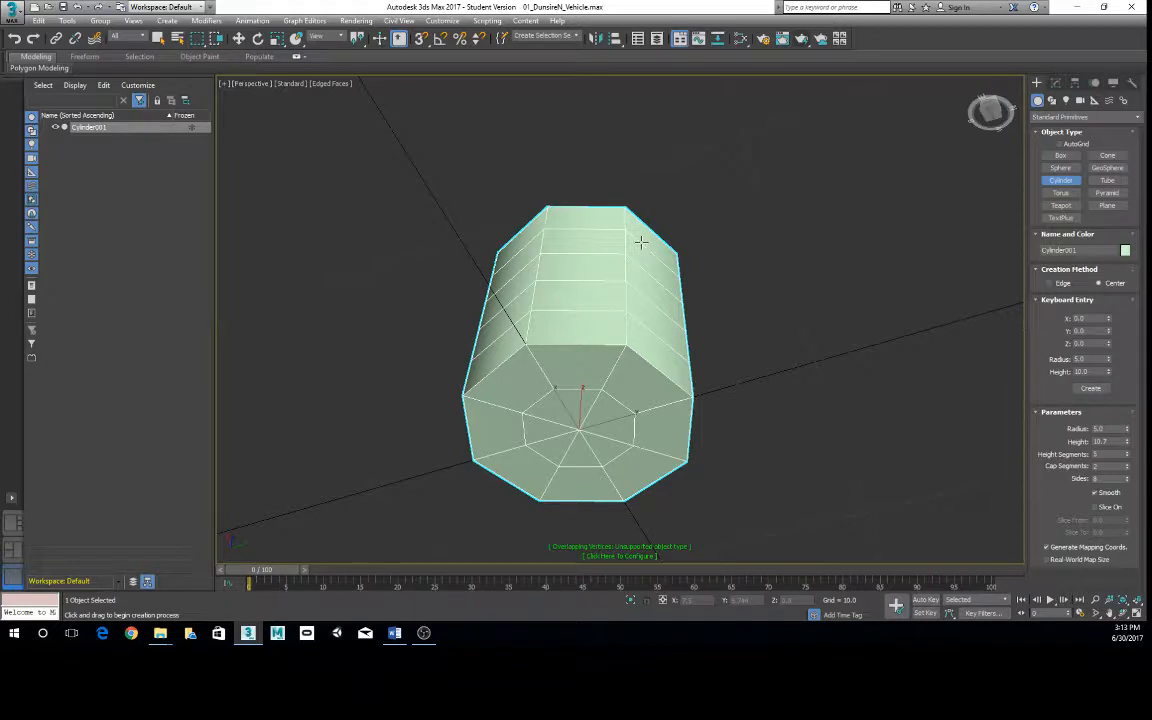
middle_click_drag(641, 242, 651, 231, "alt")
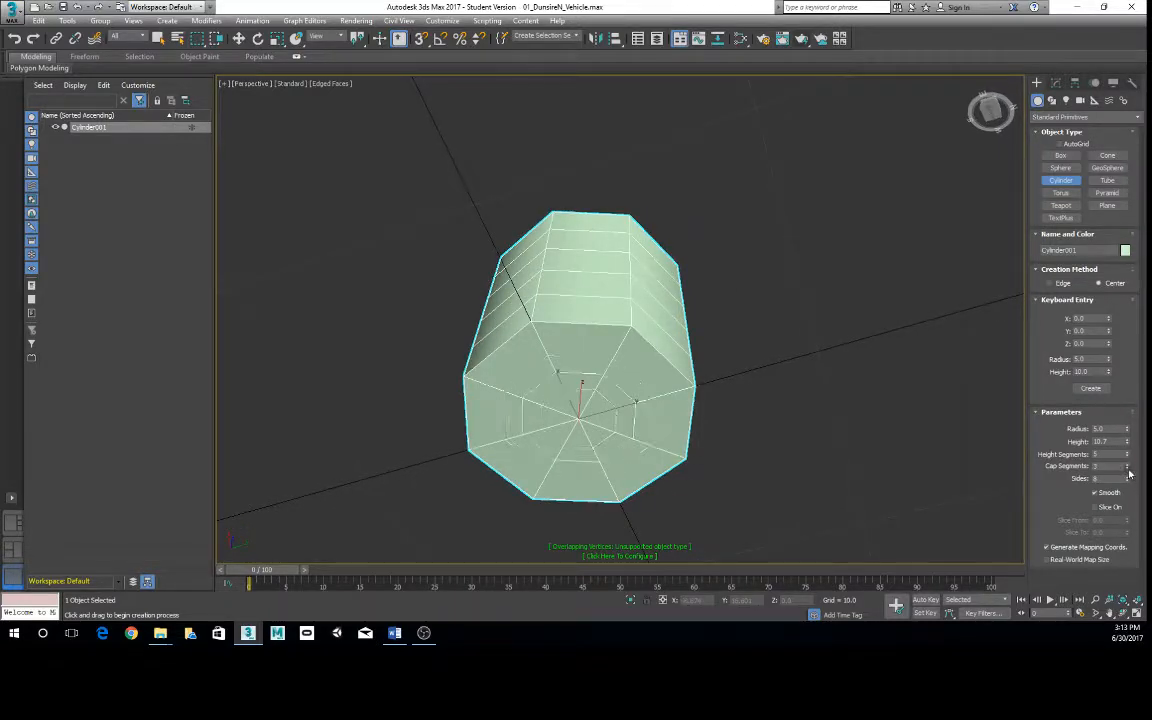
- Set the cap segments to 1 to compare the plain caps, and set them back to 2
left_click(1127, 471)
middle_click_drag(874, 414, 775, 398, "alt")
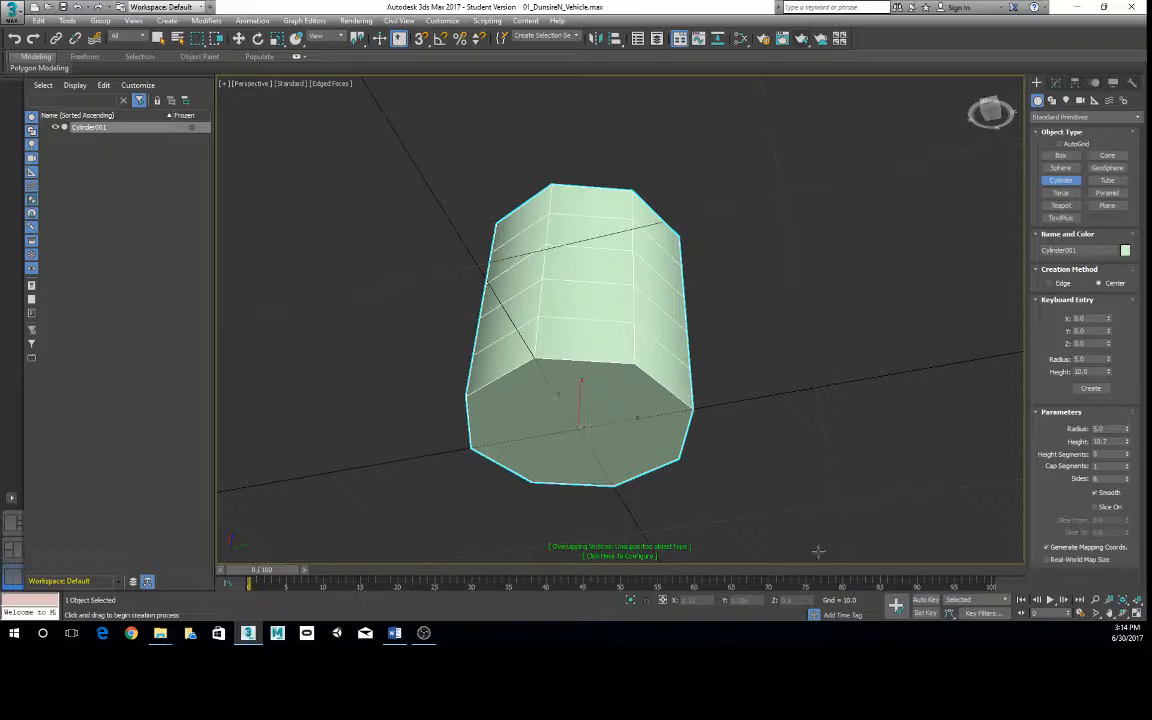
middle_click_drag(507, 248, 580, 330, "alt")
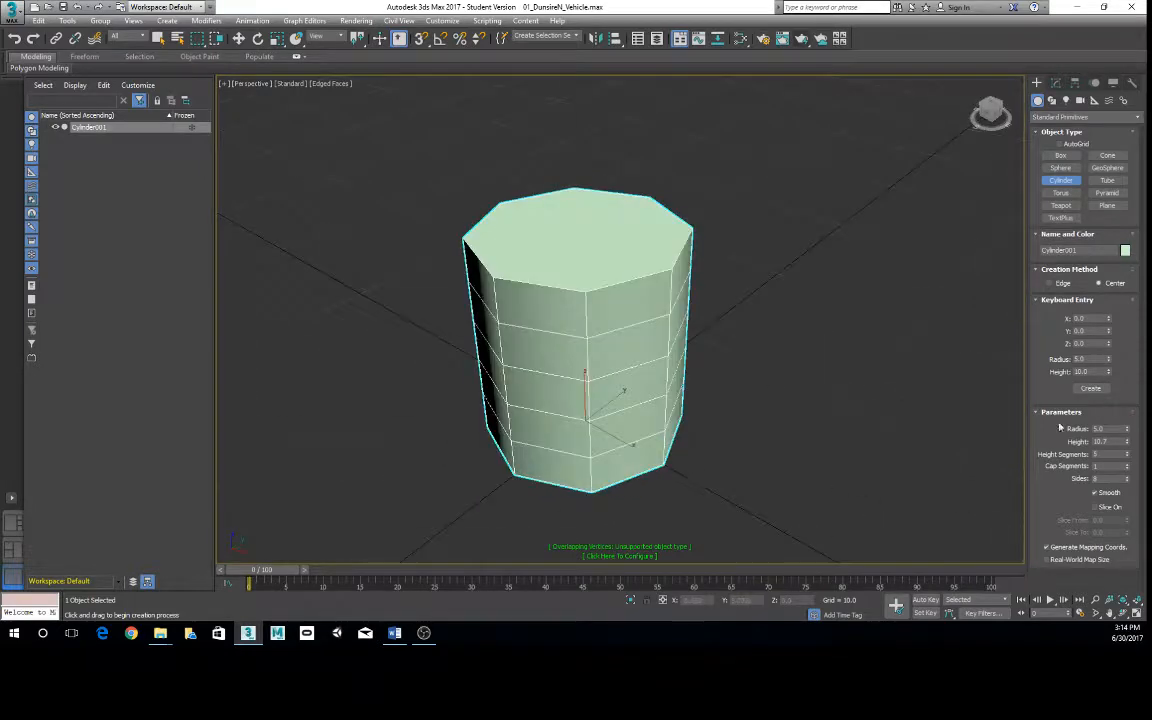
left_click(1127, 465)
middle_click_drag(720, 301, 640, 262, "alt")
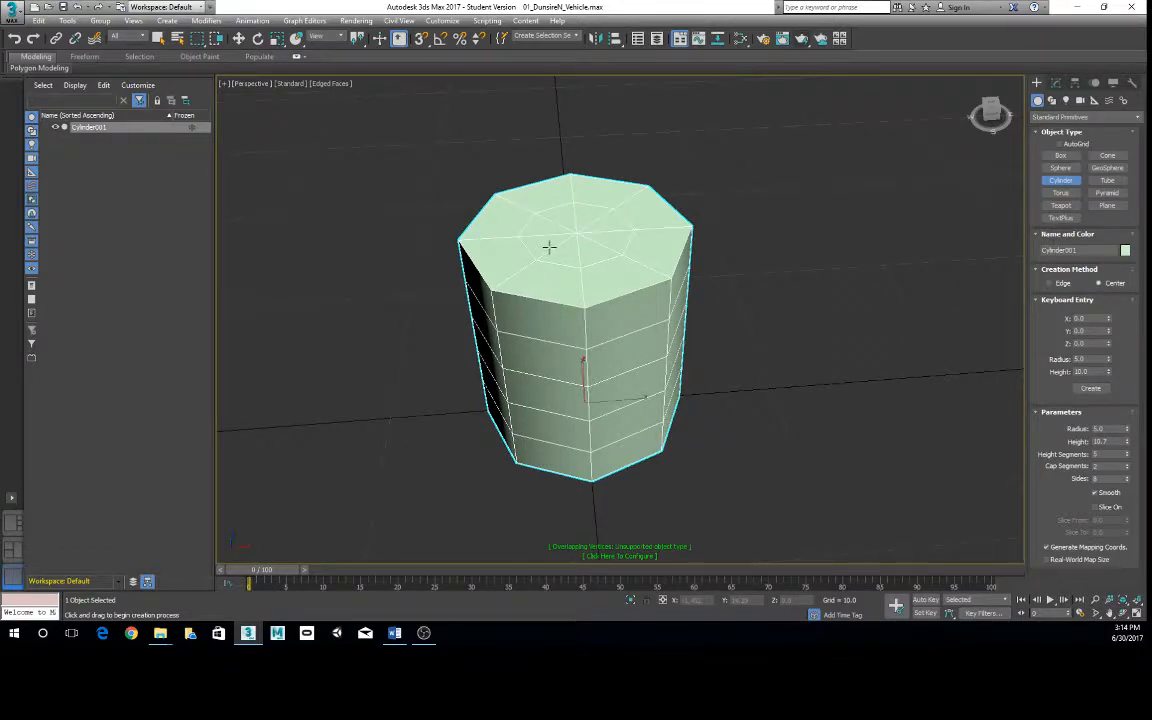
middle_click_drag(527, 266, 730, 278, "alt")
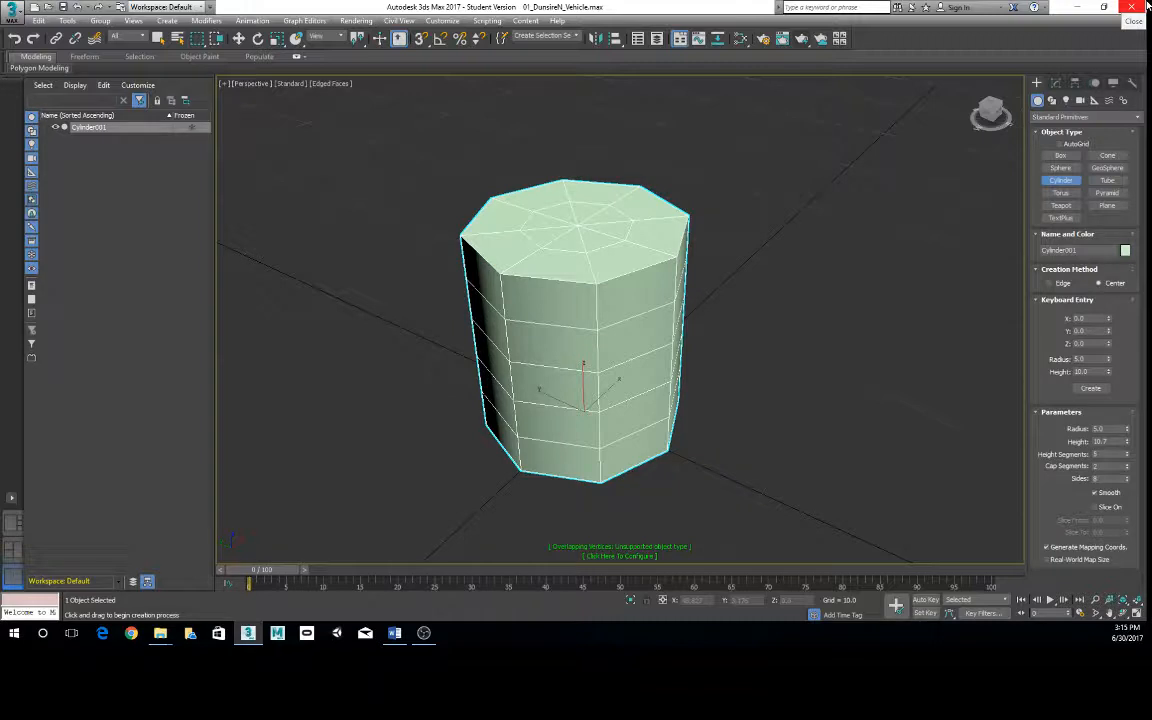
- Leave cylinder creation and delete the eight-sided cylinder
scroll(617, 293, "down", 5)
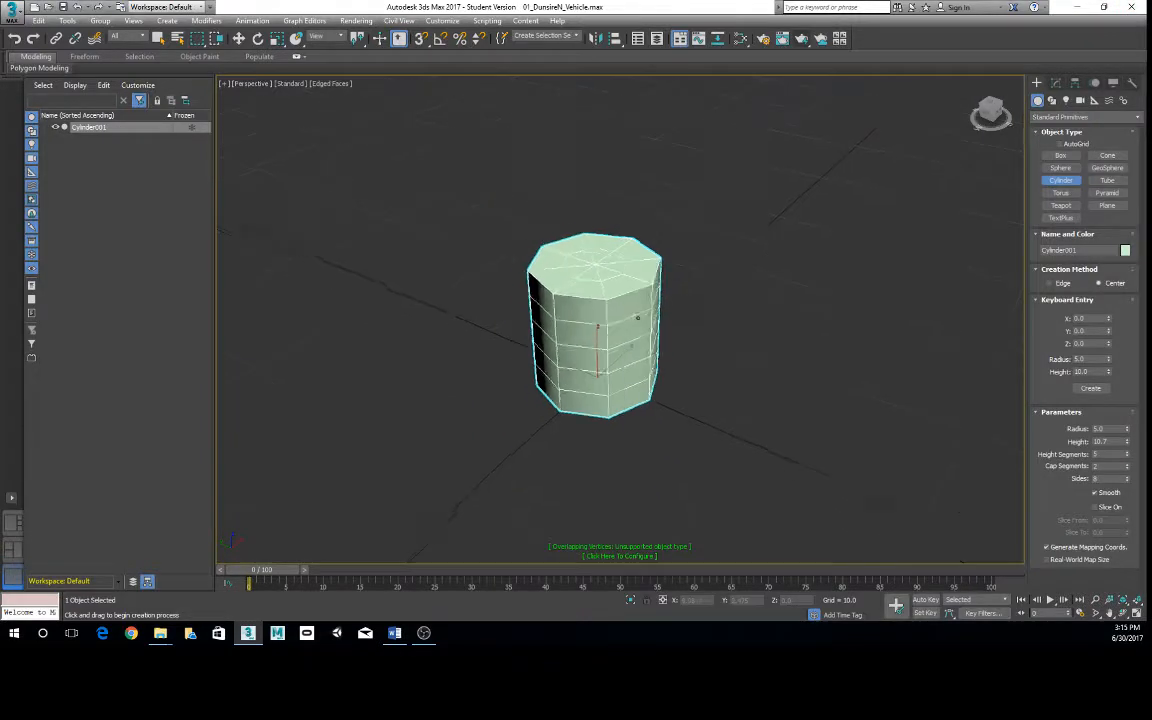
scroll(617, 293, "up", 5)
key("e")
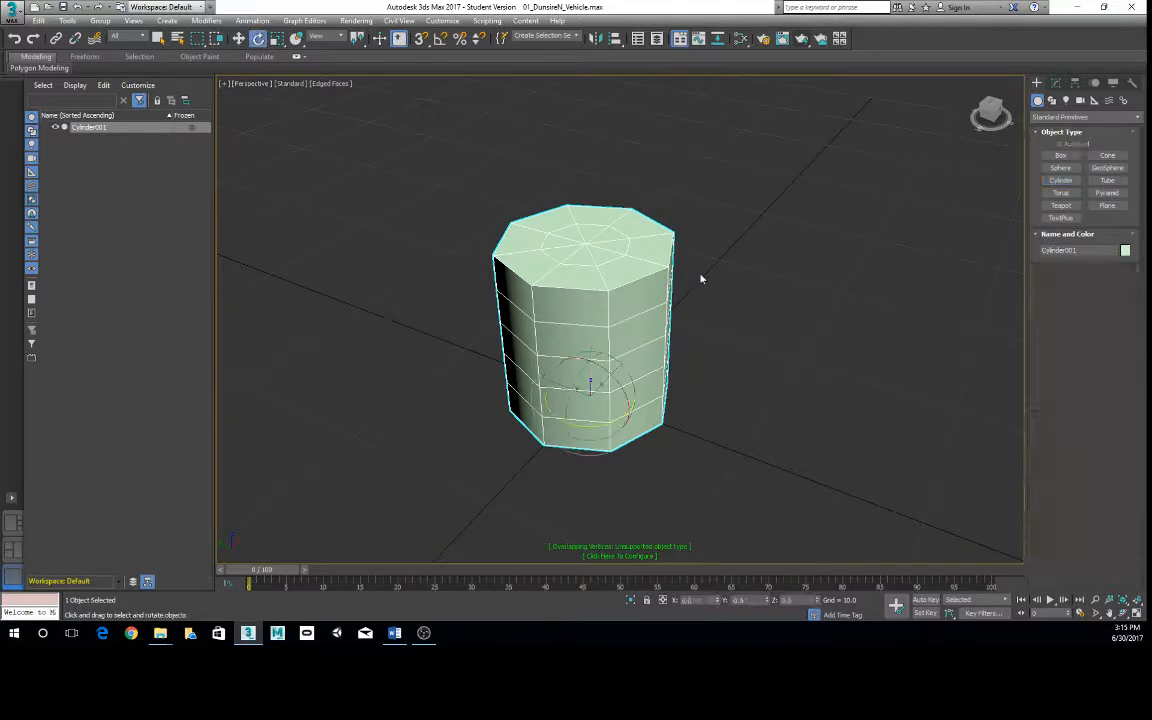
middle_click_drag(659, 273, 689, 300, "alt")
left_click(689, 300)
left_click(633, 295)
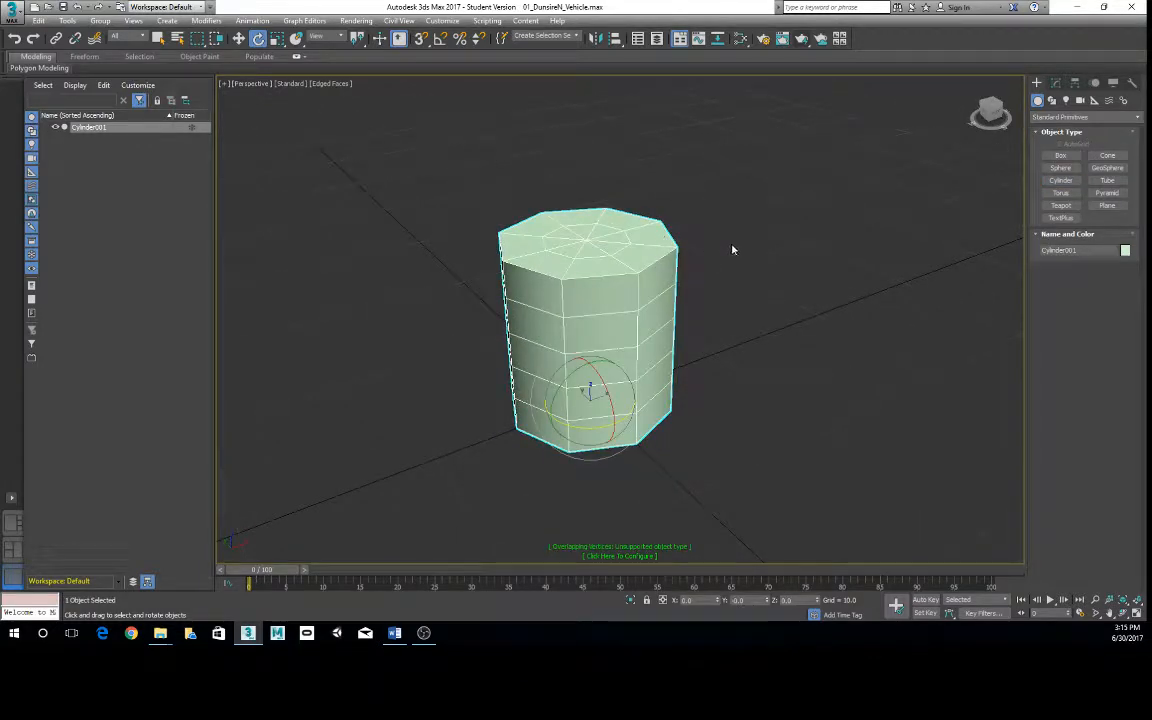
middle_click_drag(733, 249, 741, 296, "alt")
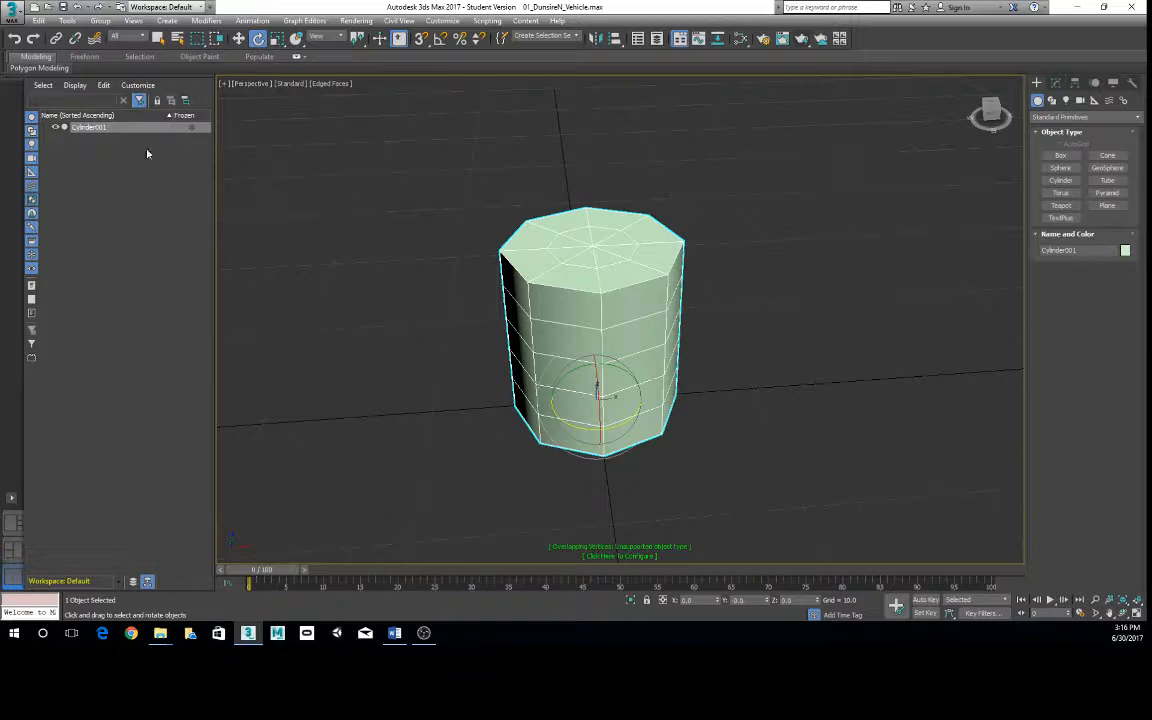
key("Delete")
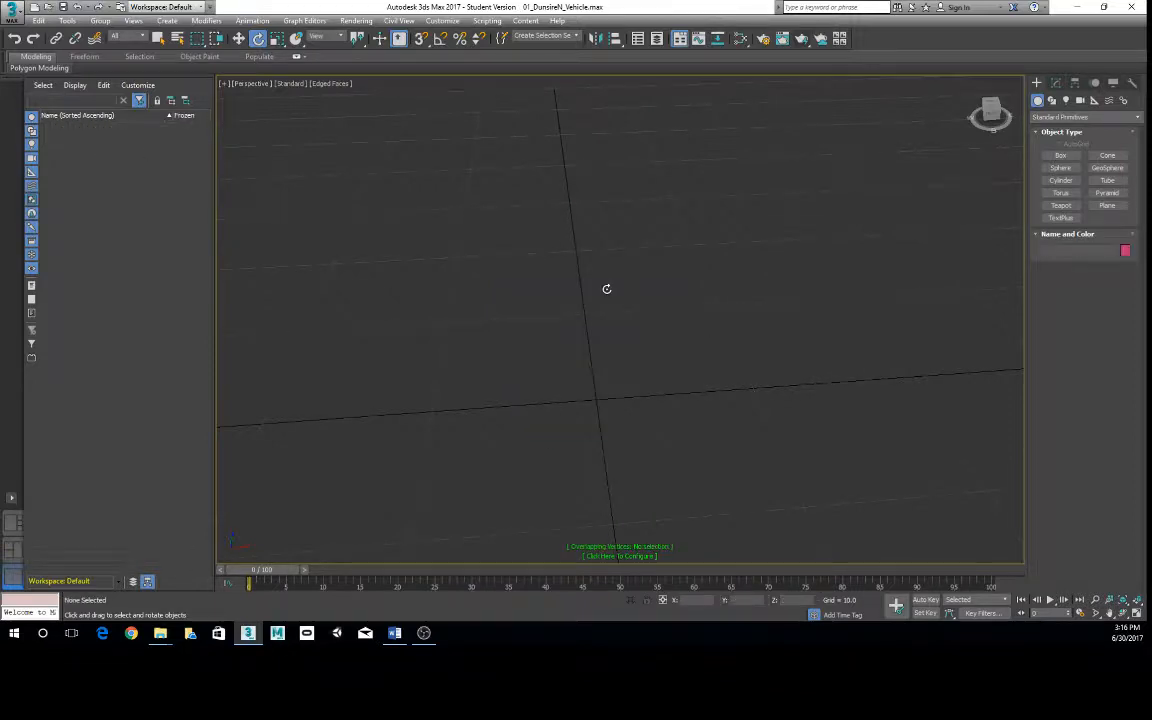
- Create a sphere of radius 5 at the origin, examine the segments meeting at its upper pole, and delete it
left_click(1060, 168)
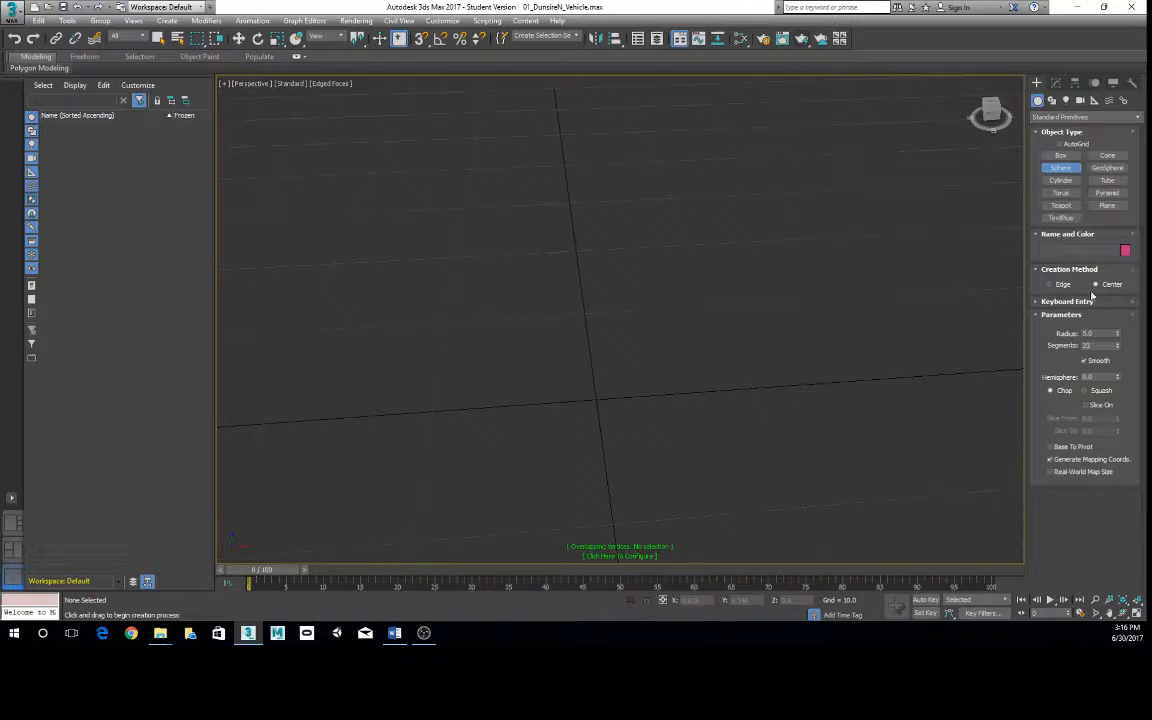
left_click(1043, 302)
left_click(1090, 377)
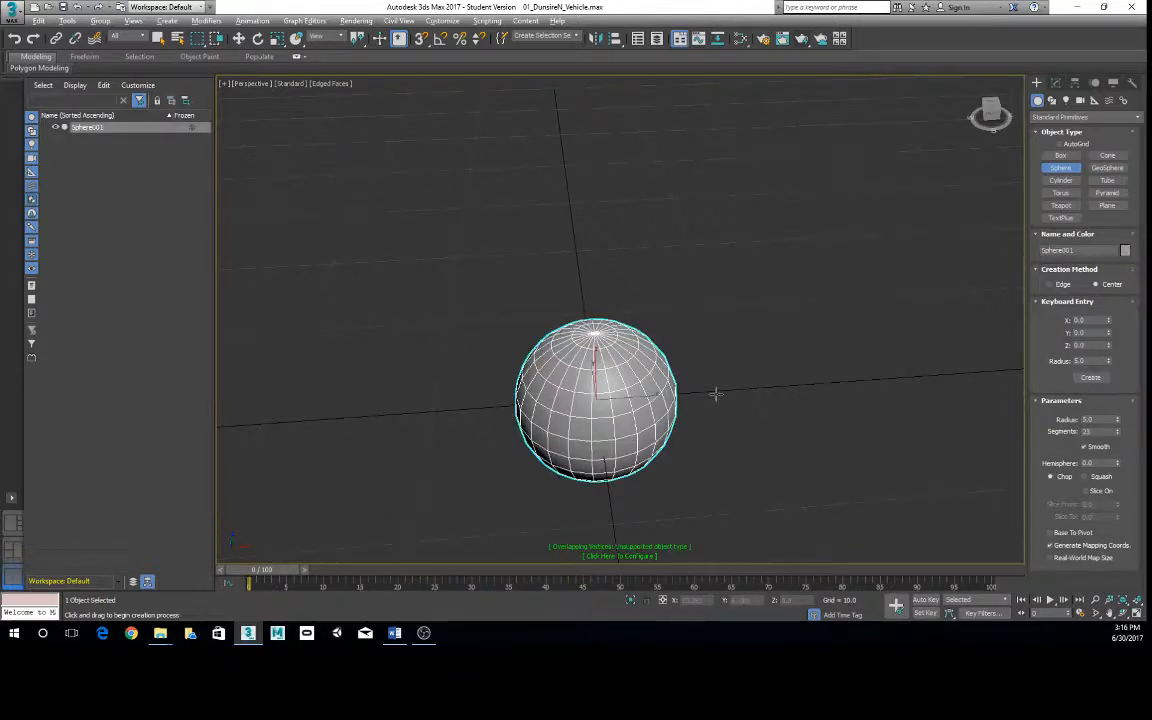
scroll(726, 292, "up", 4)
middle_click_drag(683, 372, 677, 232)
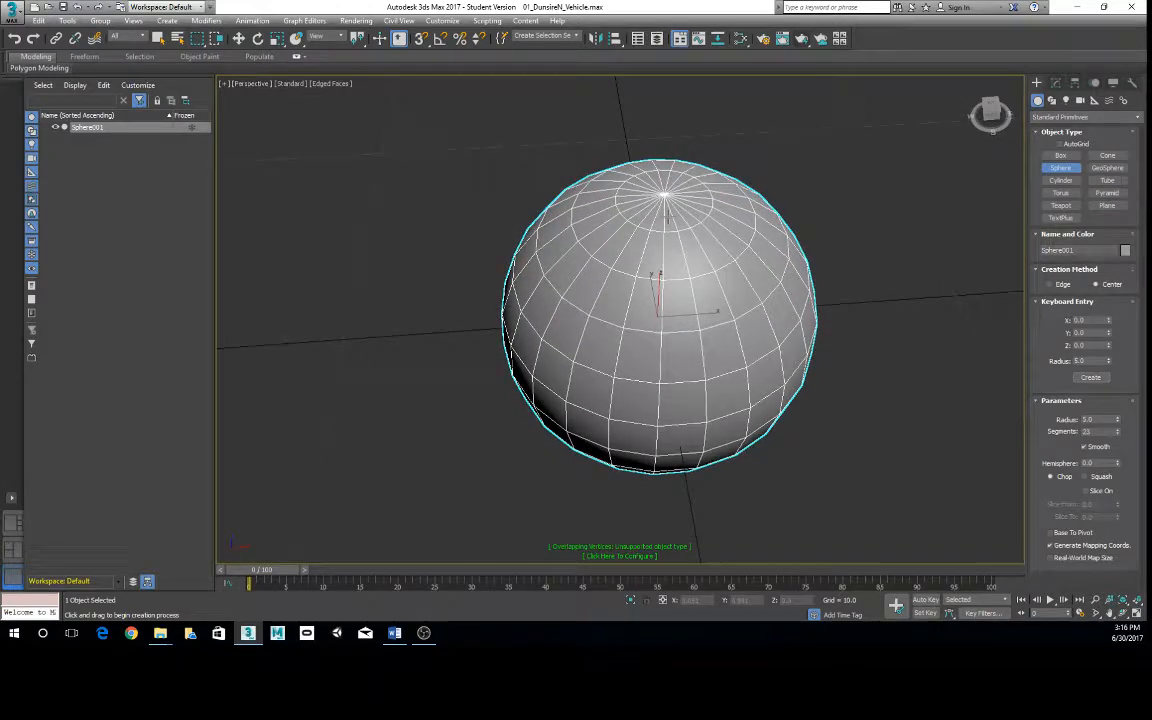
middle_click_drag(748, 340, 743, 320, "alt")
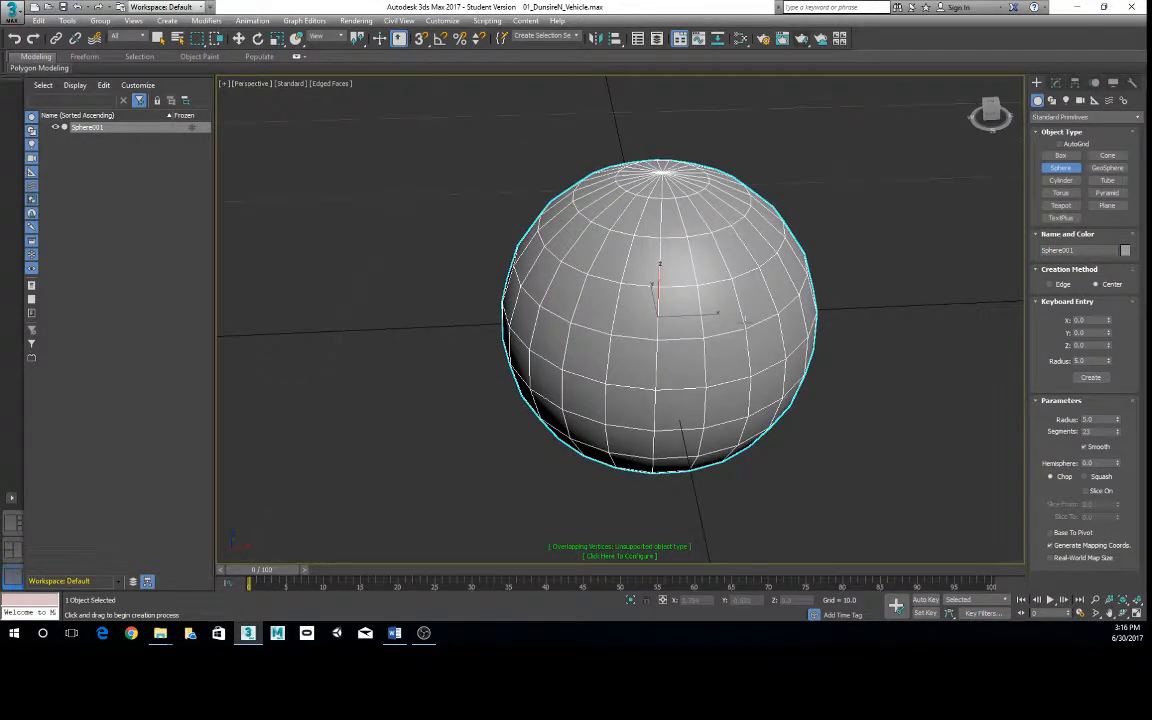
key("Delete")
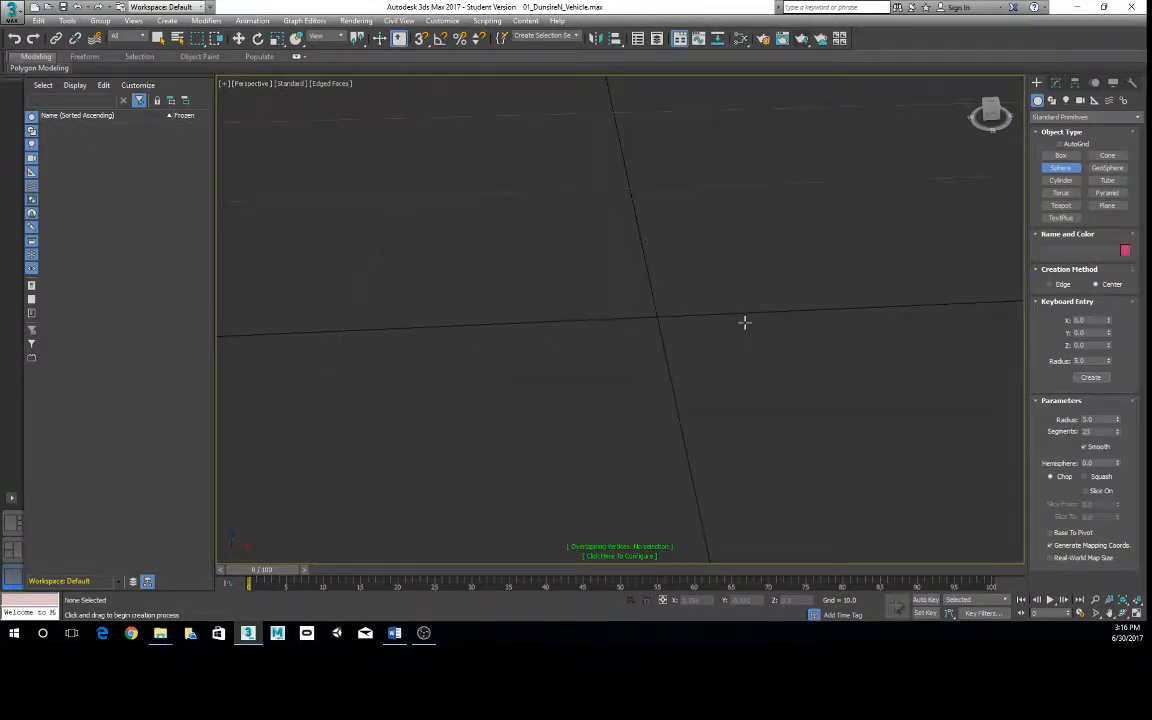
- Create a teapot of radius 5 at the origin from exact values and view it from several sides
left_click(1061, 192)
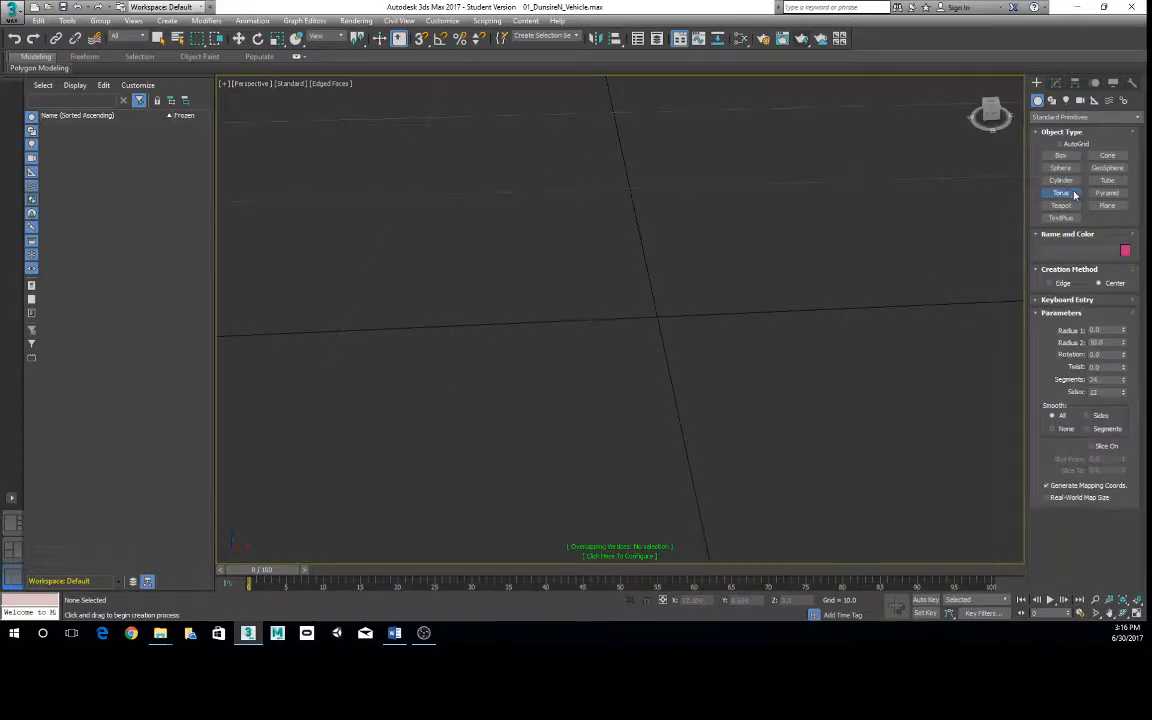
left_click(1062, 299)
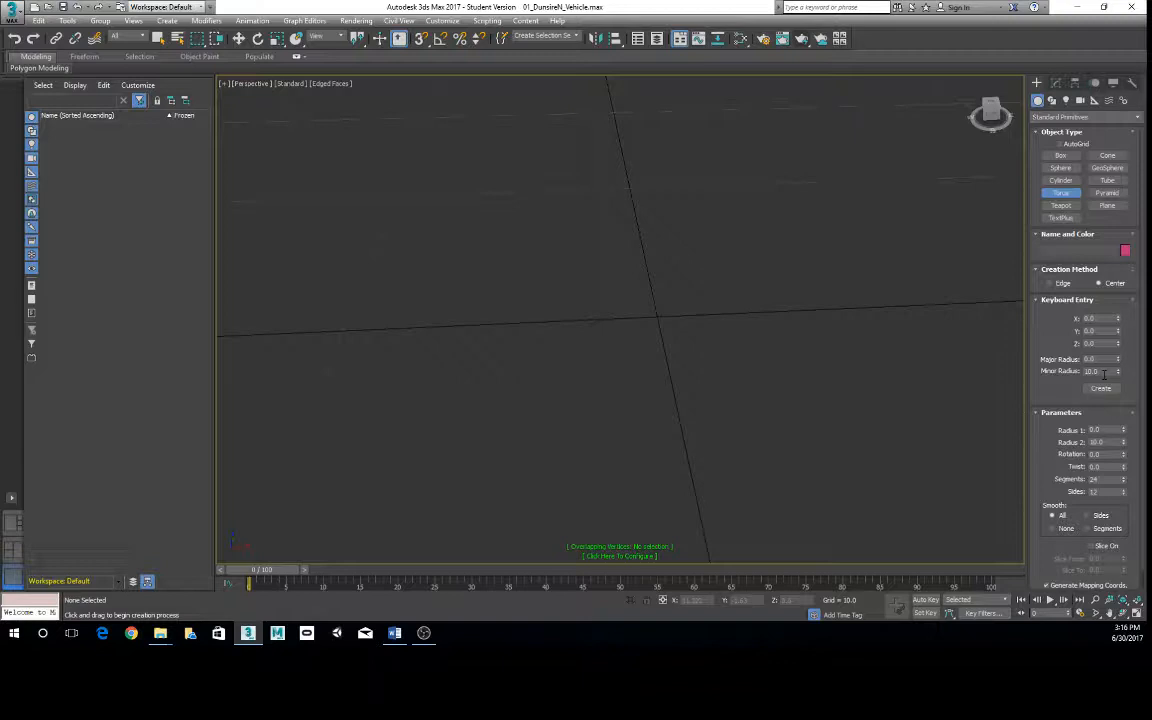
left_click(1061, 205)
left_click(1056, 300)
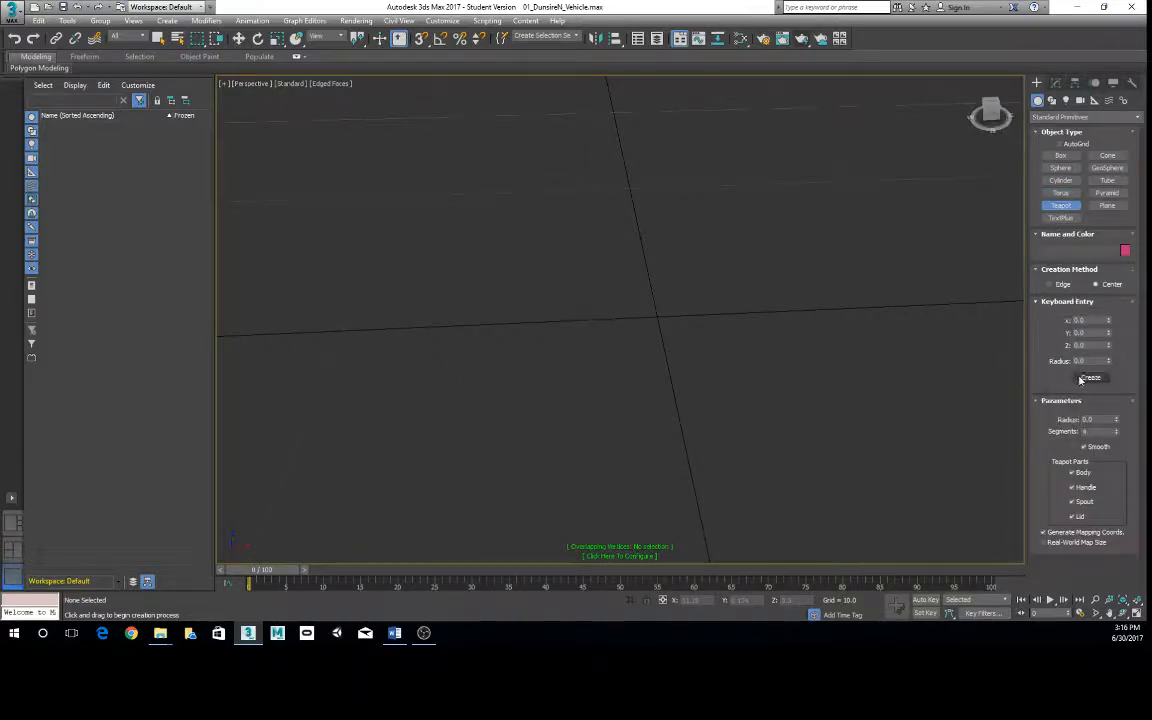
type("5")
left_click(1090, 377)
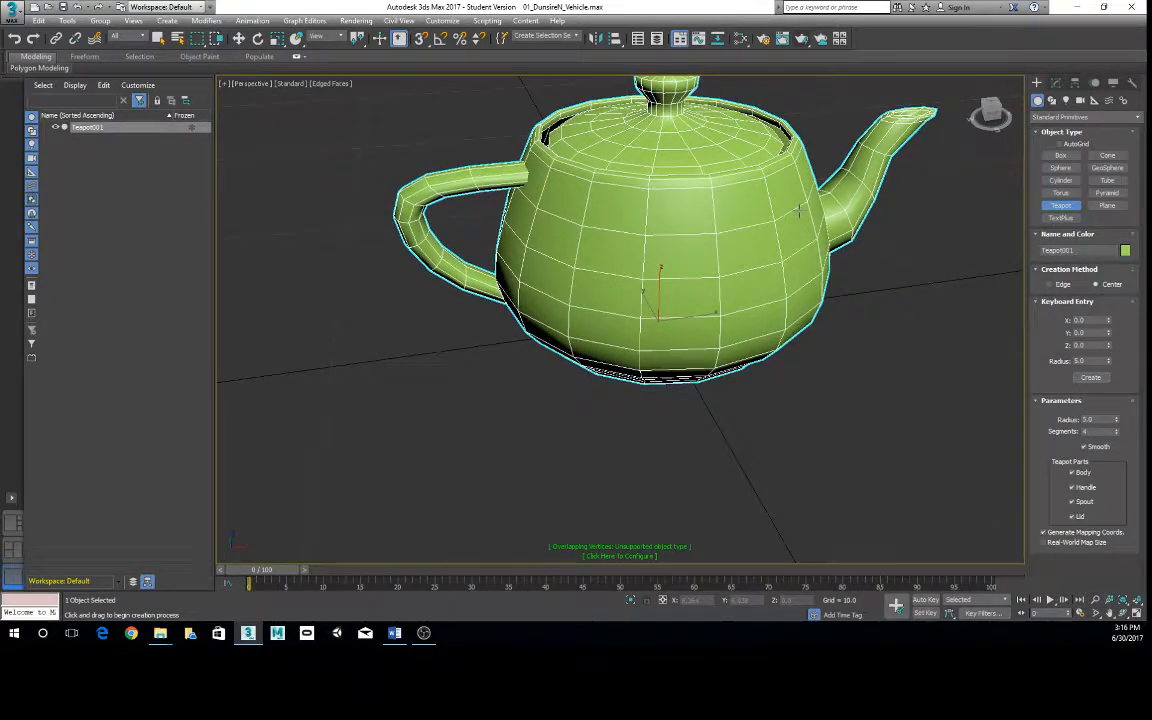
middle_click_drag(489, 129, 710, 120, "alt")
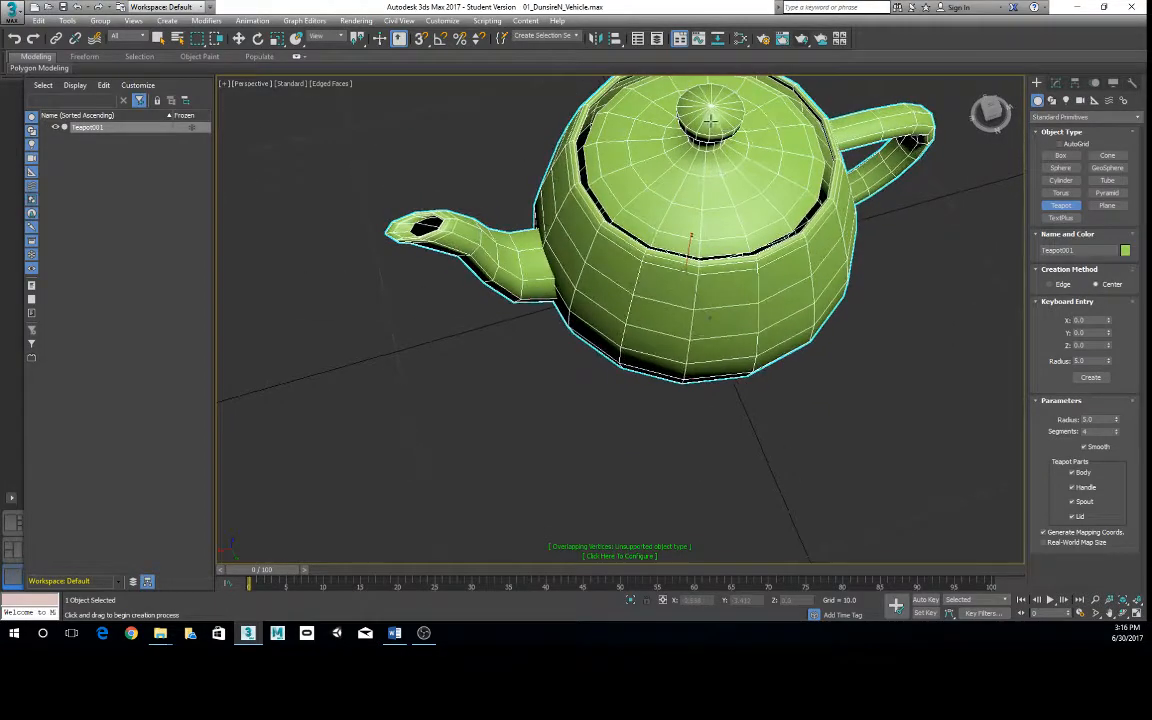
middle_click_drag(658, 215, 652, 155, "alt")
scroll(722, 260, "down", 4)
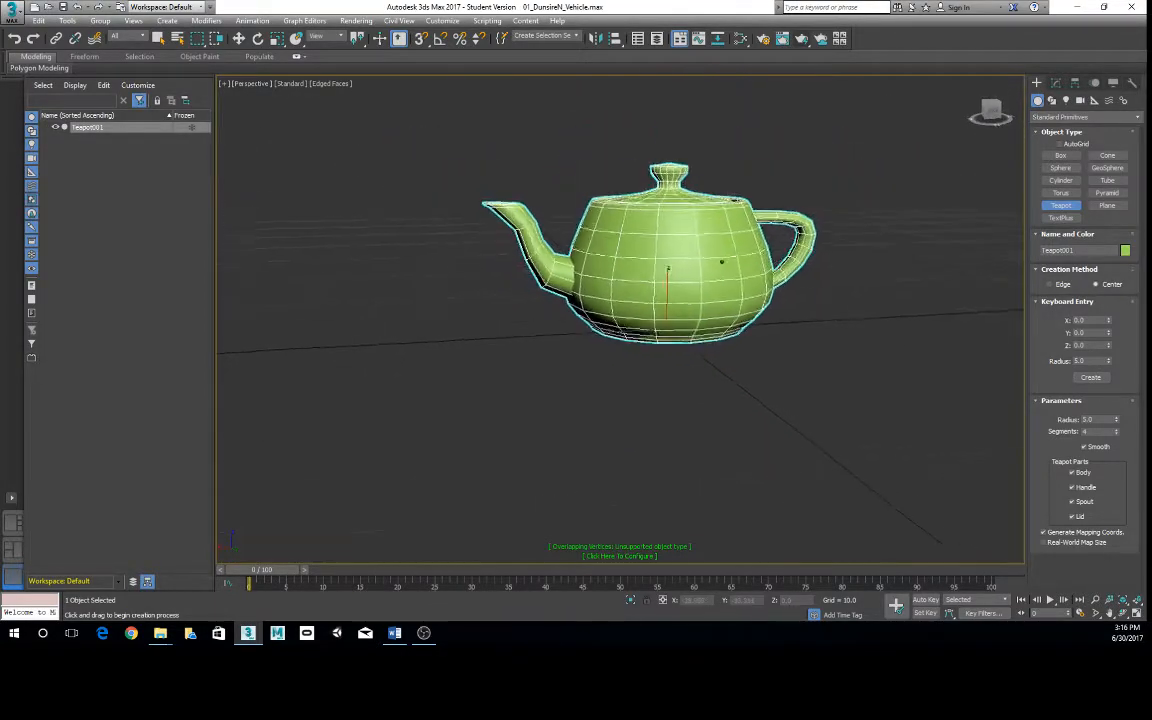
middle_click_drag(752, 209, 716, 243, "alt")
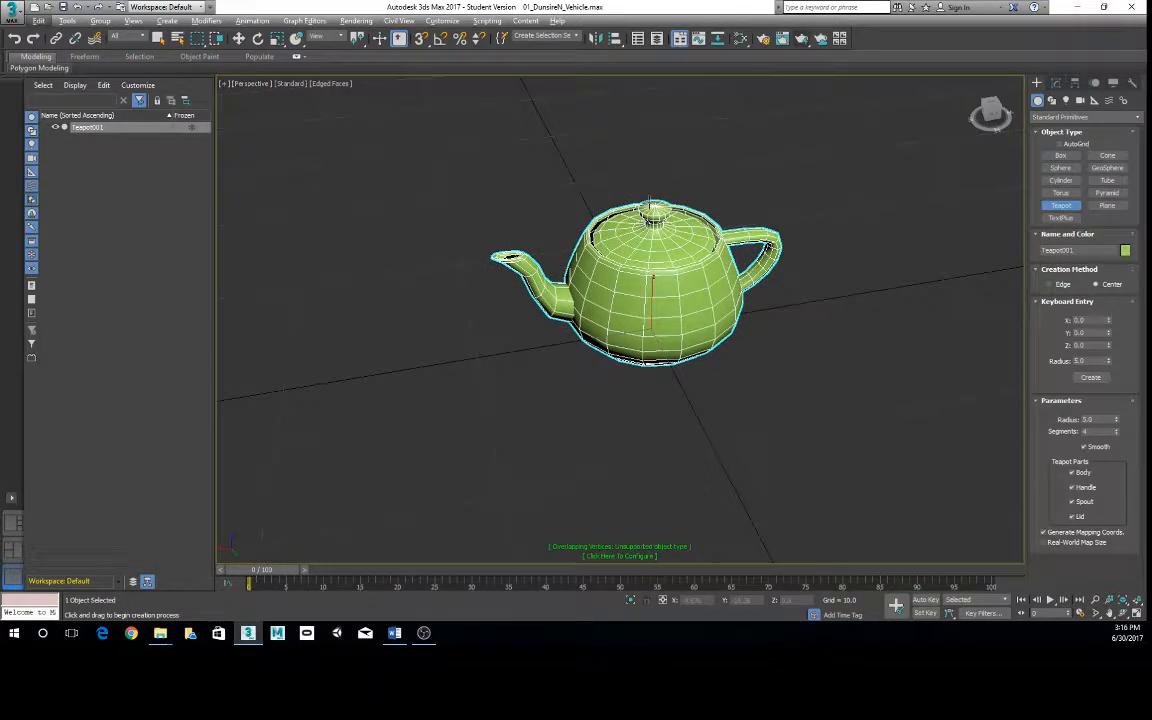
- Inspect the teapot's lid and body up close, leave teapot creation, and delete the teapot
middle_click_drag(681, 147, 648, 357)
scroll(653, 249, "up", 5)
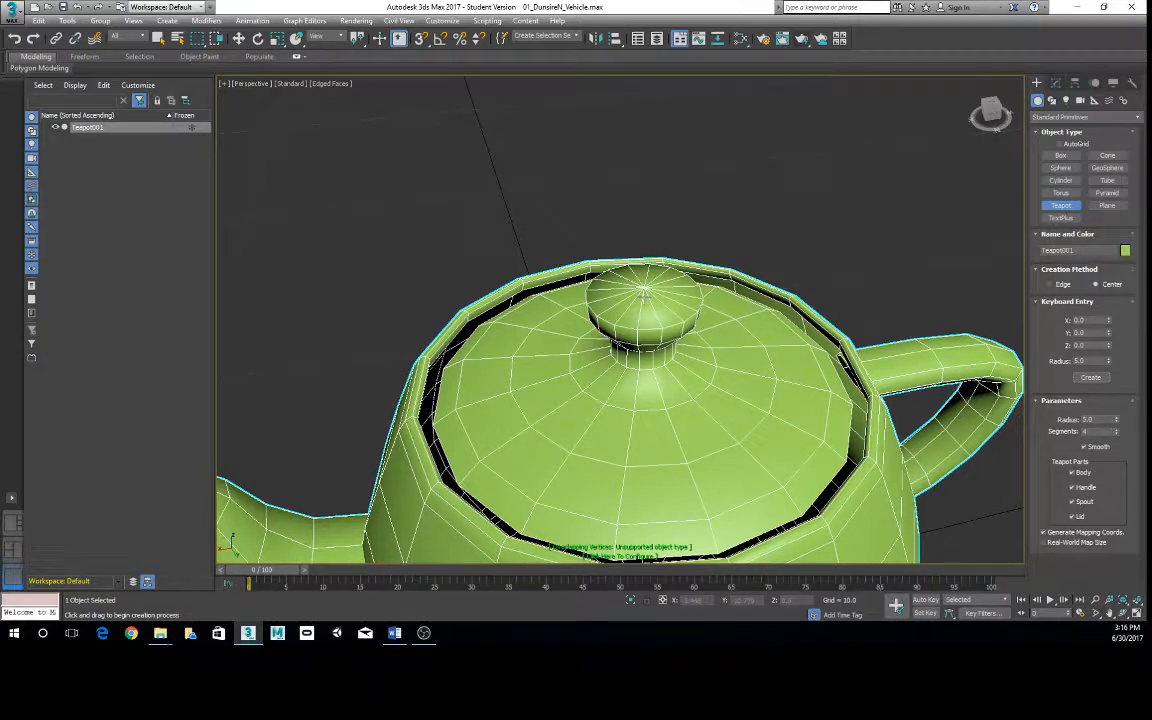
scroll(644, 292, "down", 6)
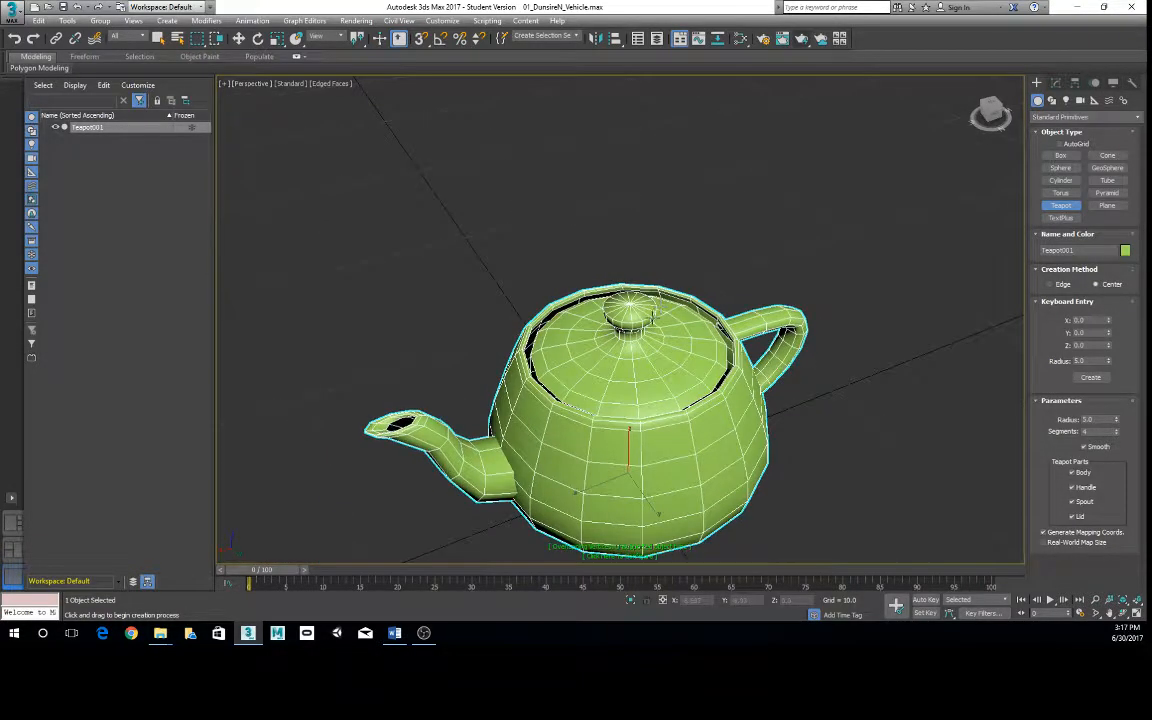
scroll(640, 300, "down", 5)
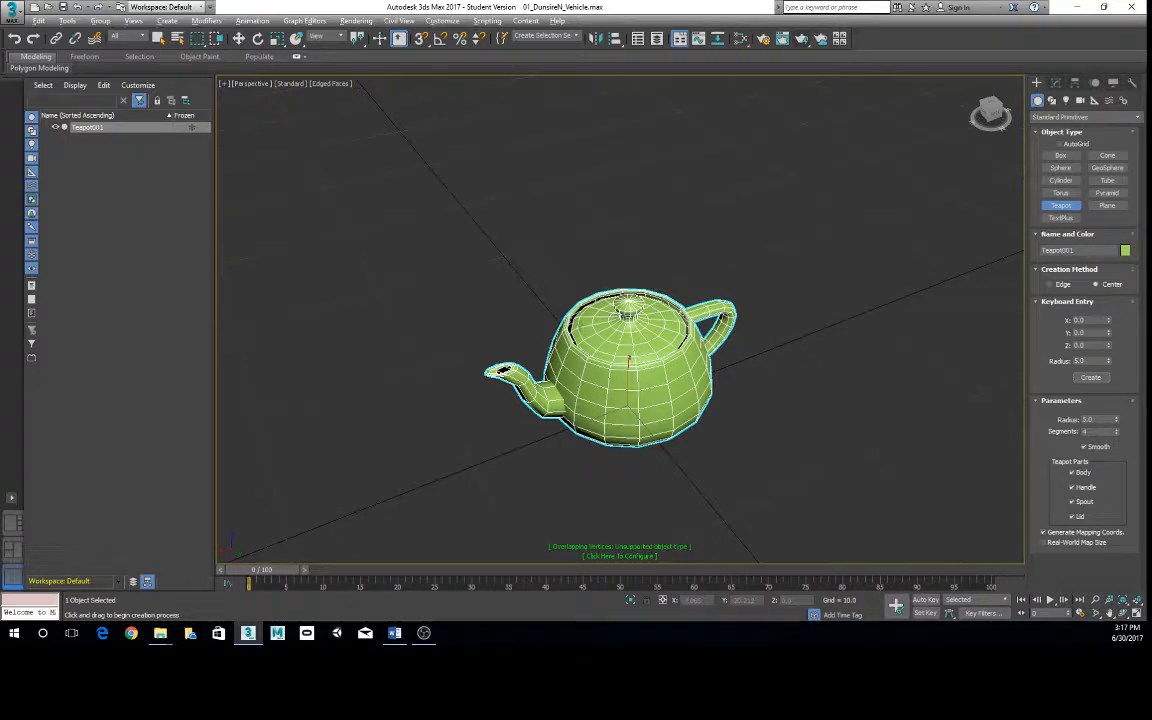
middle_click_drag(580, 327, 593, 296)
scroll(606, 301, "up", 2)
key("e")
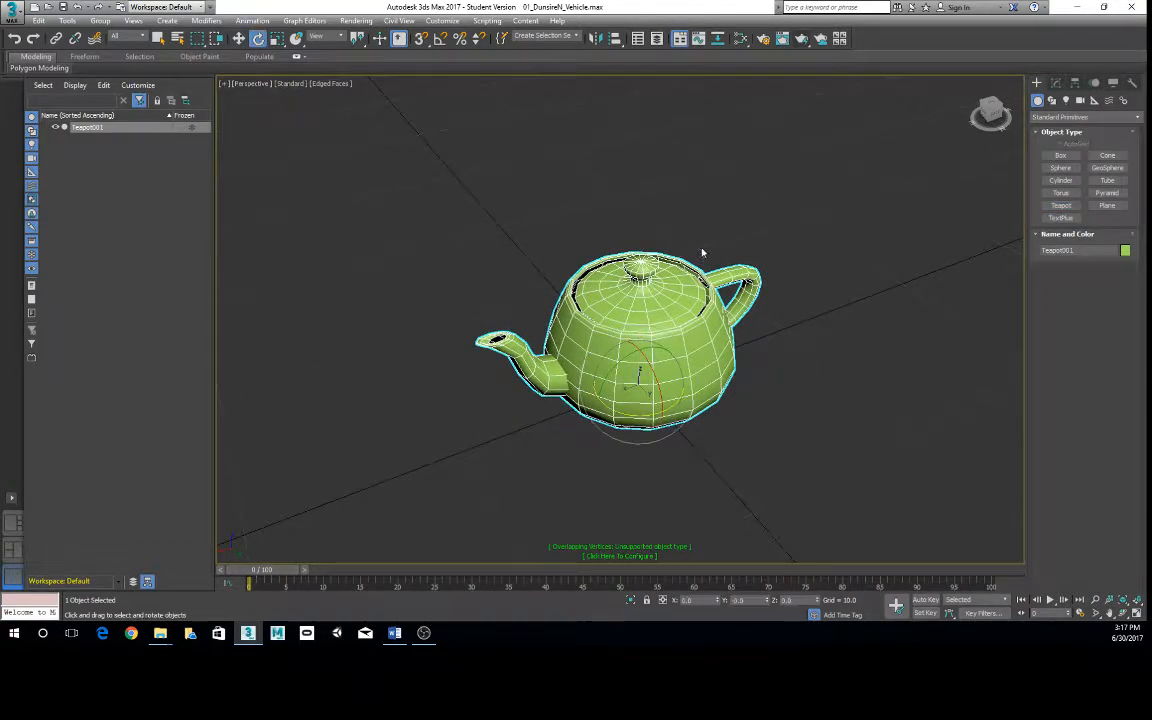
left_click_drag(741, 316, 688, 243)
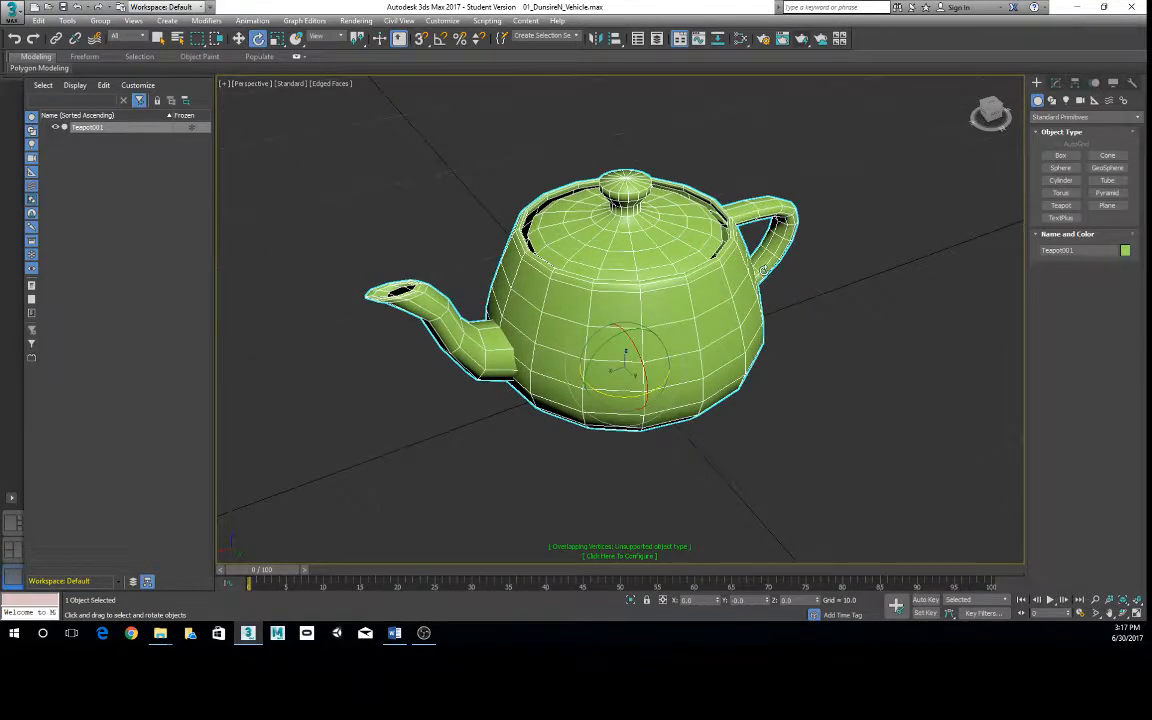
key("Delete")
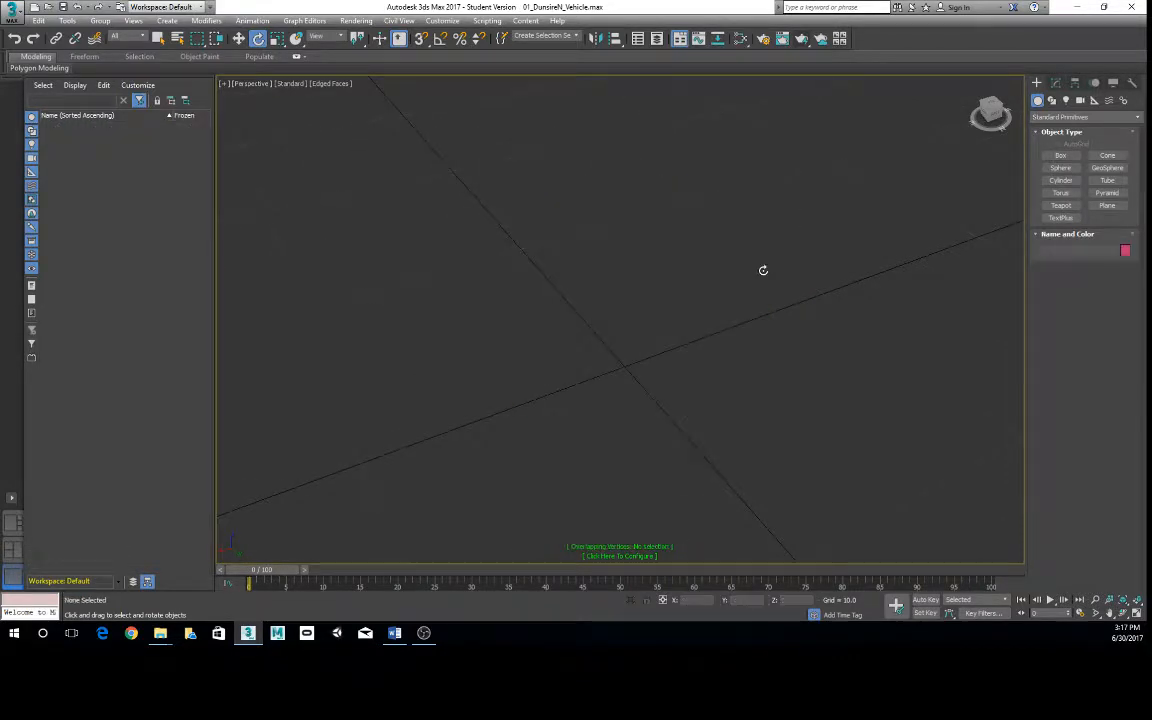
- Create a torus at the origin from exact values with major radius 5 and minor radius 10
left_click(1061, 192)
left_click(1066, 299)
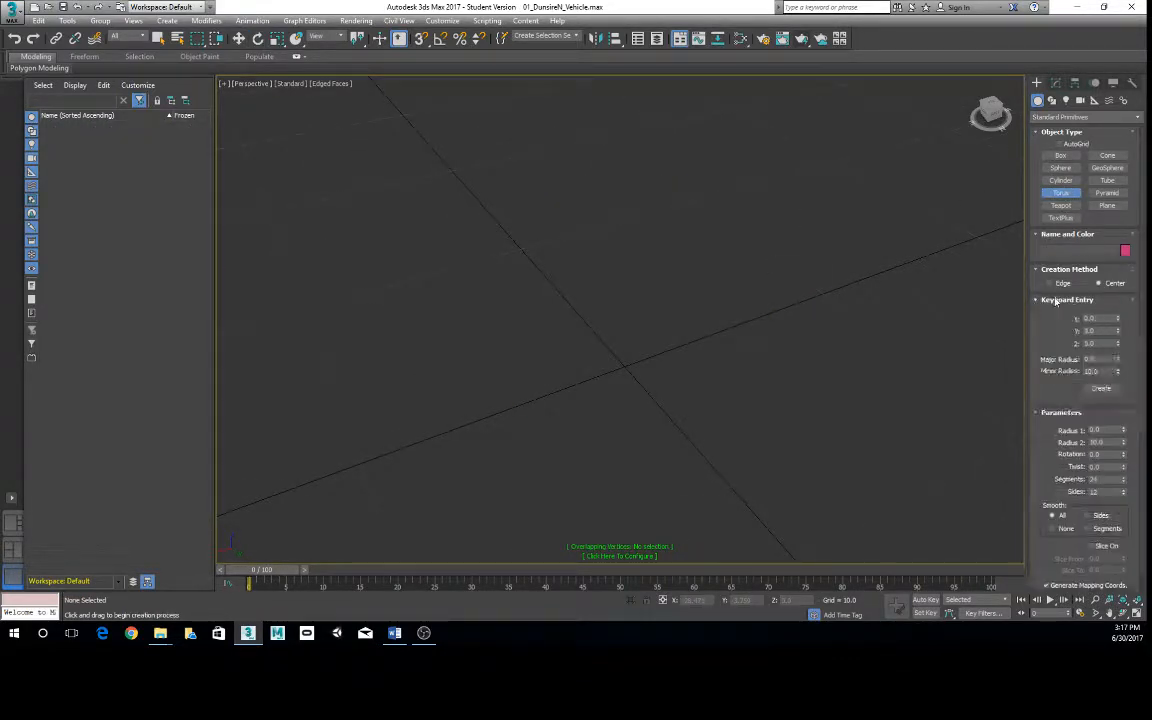
scroll(700, 366, "down", 4)
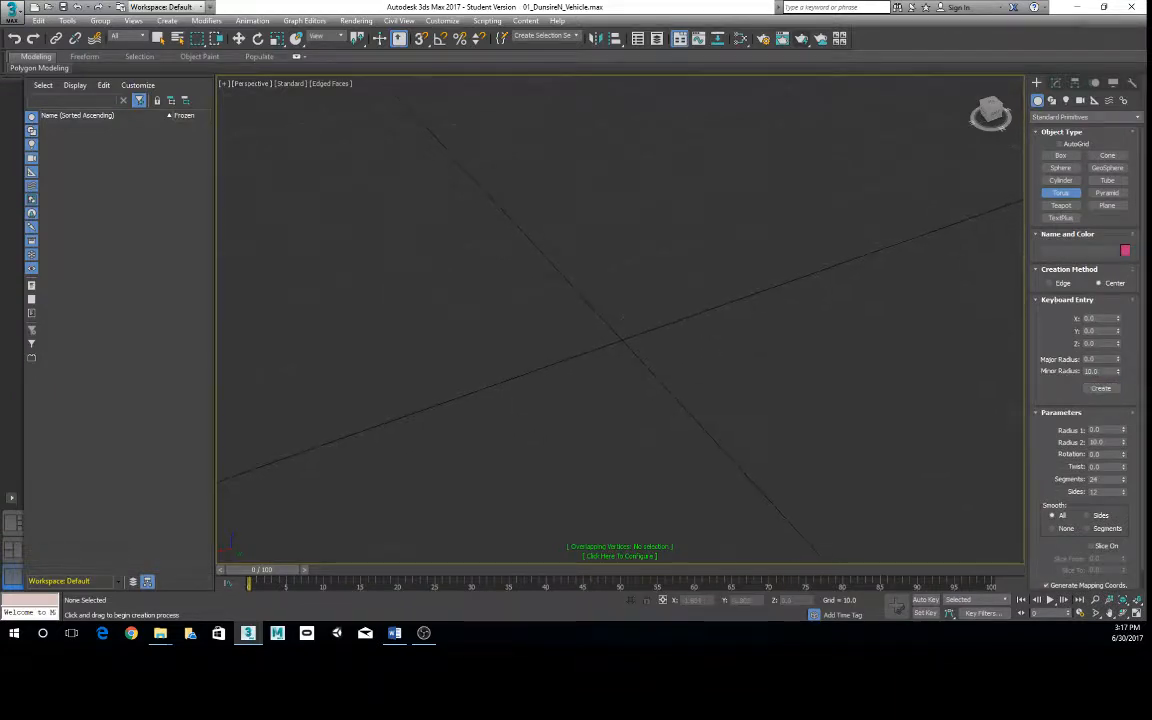
left_click_drag(1110, 359, 1000, 359)
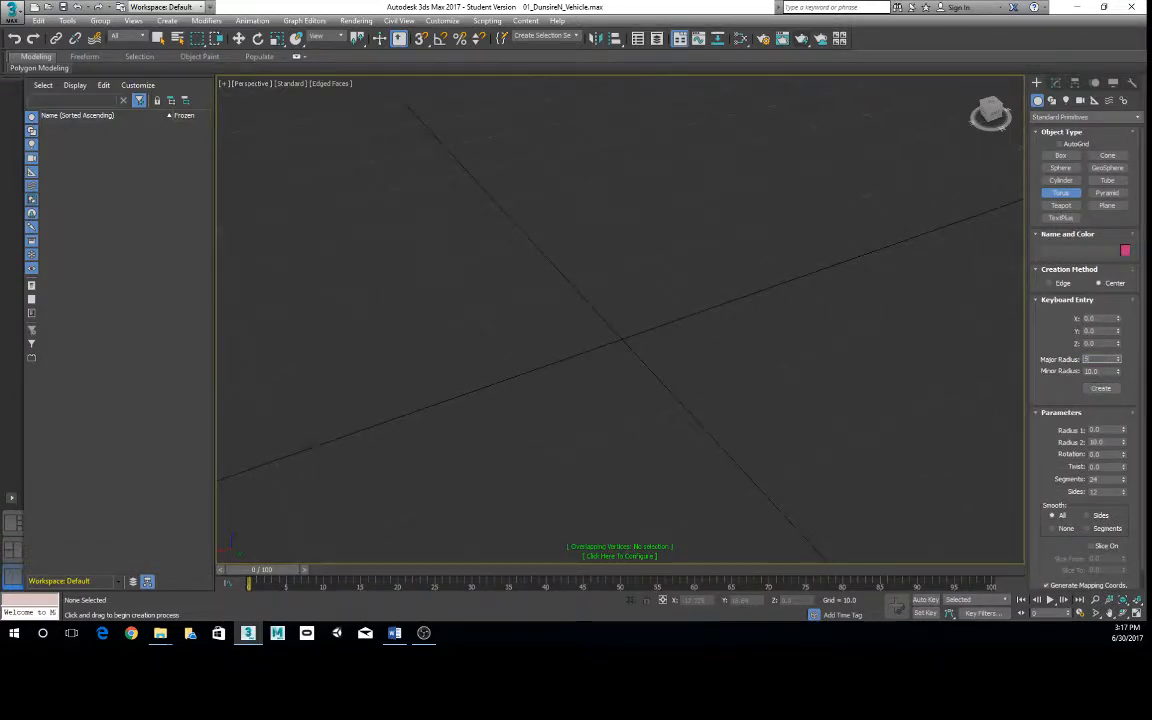
type("5")
left_click(1101, 388)
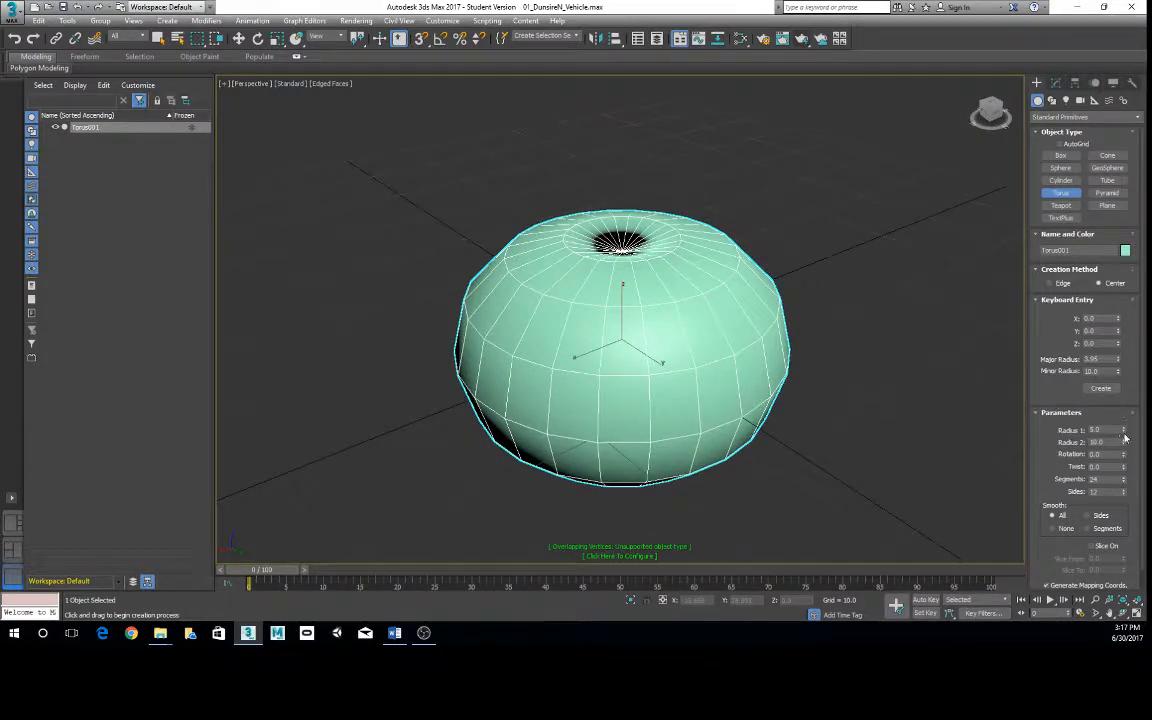
- Reshape the torus with radius 1 of 23.5, radius 2 of 3, rotation -11.5, 7 segments and 6 sides
left_click_drag(1122, 457, 1022, 206)
scroll(751, 456, "down", 5)
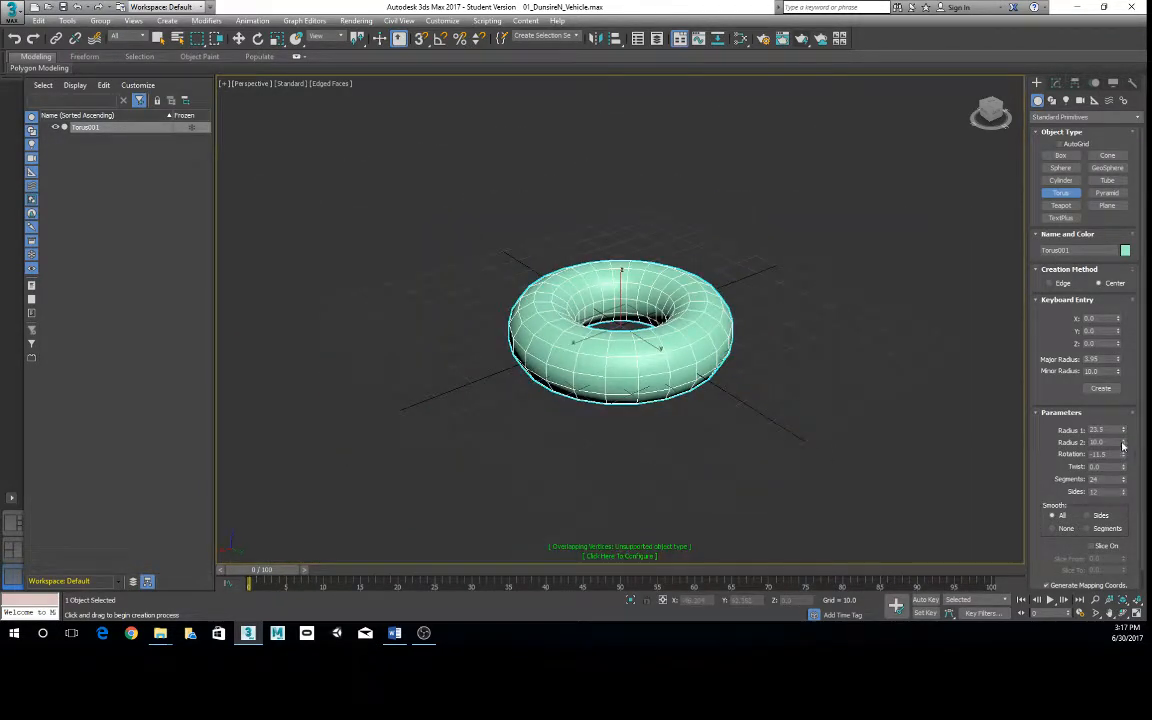
left_click_drag(1124, 442, 1124, 491)
scroll(815, 406, "up", 4)
left_click(1124, 479)
middle_click_drag(515, 412, 500, 350, "alt")
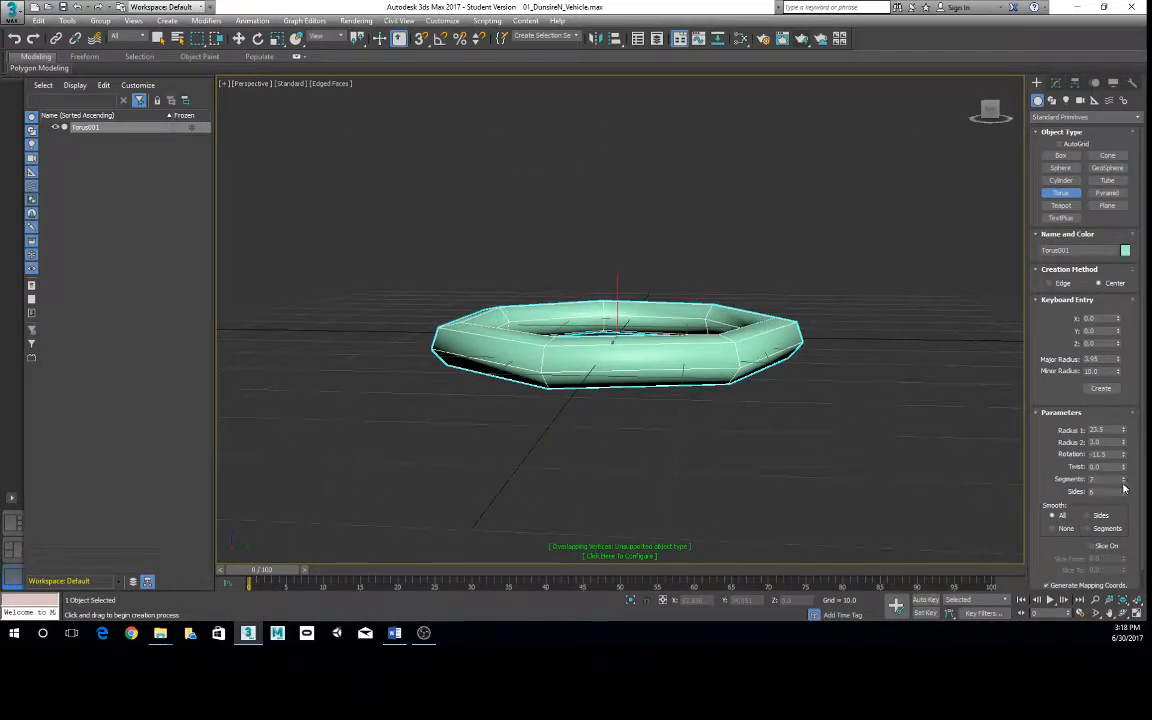
- Reduce the torus to 3 segments and set its twist to -8
left_click_drag(1124, 481, 1126, 491)
middle_click_drag(679, 440, 640, 370, "alt")
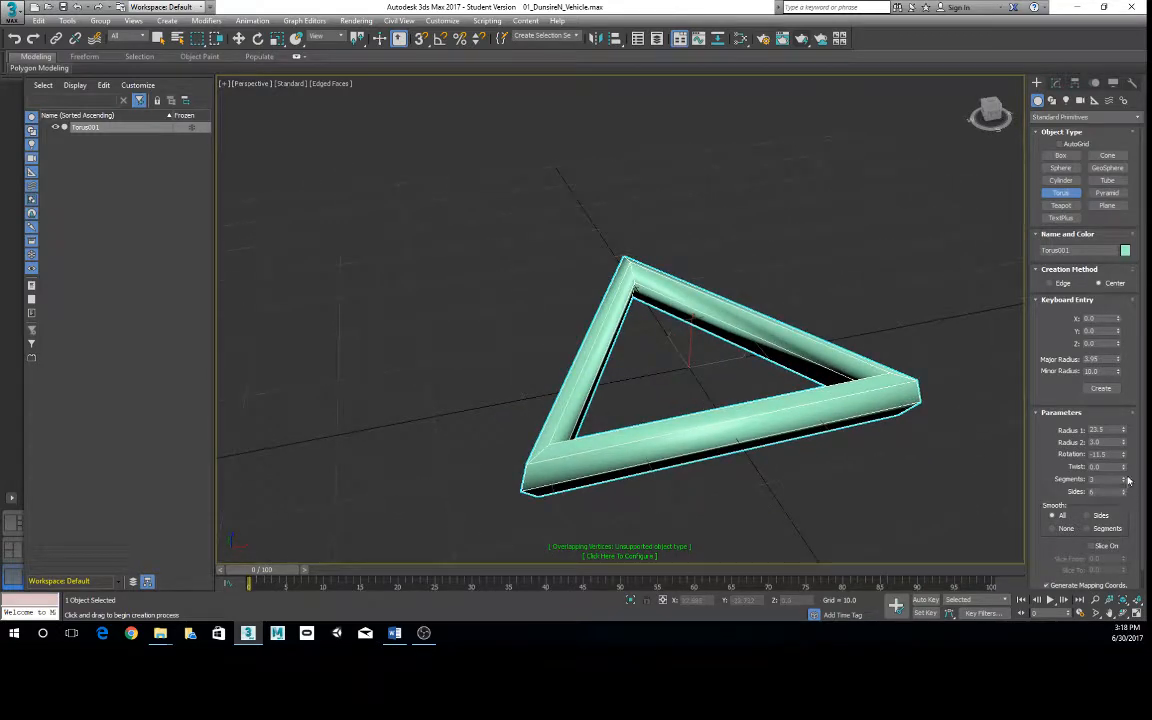
mouse_move(1124, 469)
left_mouse_down()
mouse_move(1016, 357)
mouse_move(1012, 543)
mouse_move(1005, 477)
left_mouse_up()
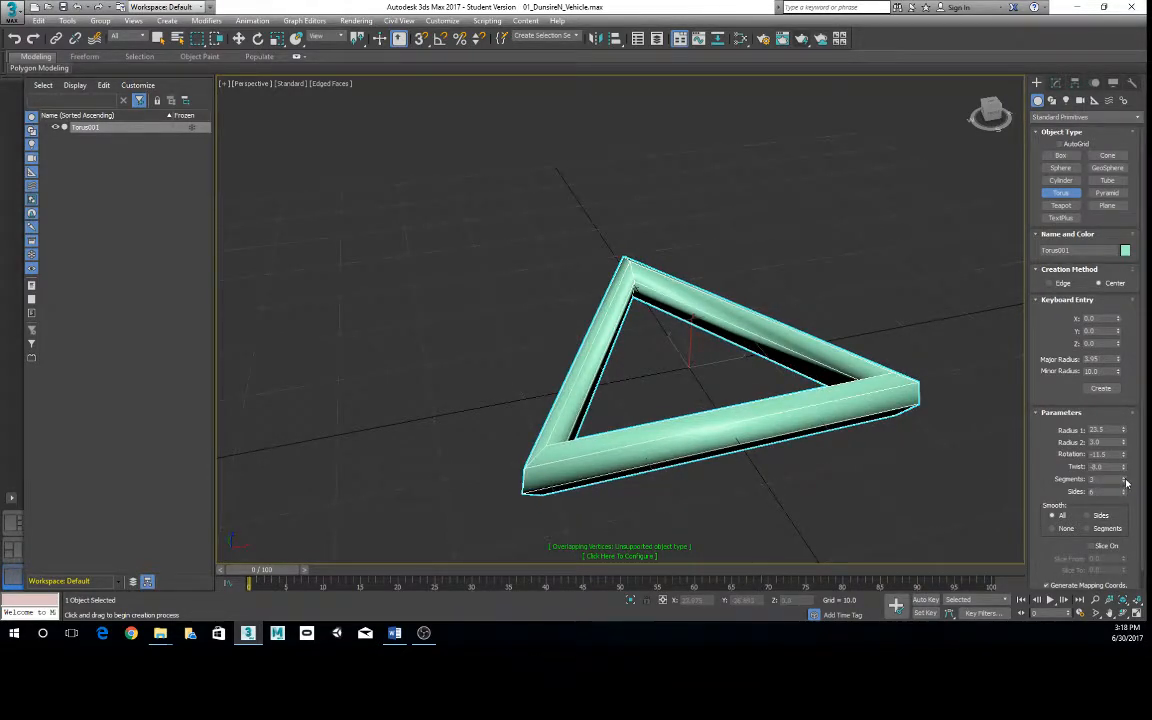
- Raise the torus to 9 segments and change its cross-section rotation to about -113
left_click_drag(1126, 483, 1046, 524)
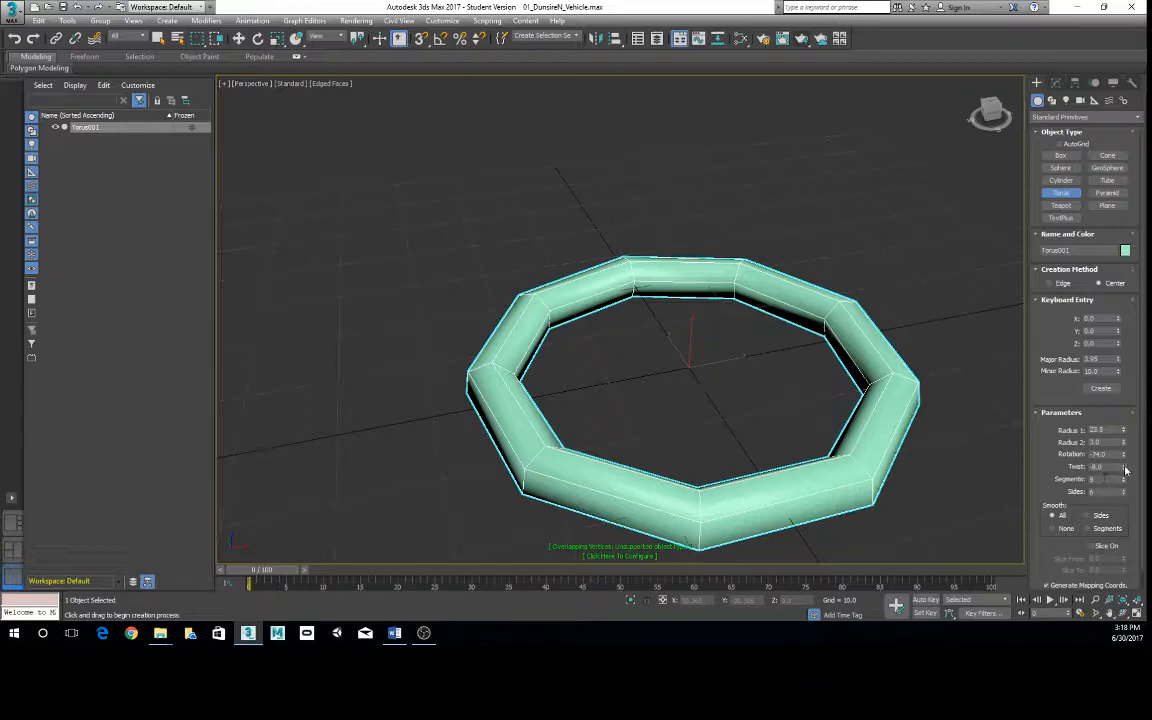
mouse_move(1125, 469)
left_mouse_down()
mouse_move(1034, 319)
mouse_move(1021, 335)
mouse_move(1062, 470)
mouse_move(1106, 479)
left_mouse_up()
left_click_drag(1124, 455, 1080, 496)
scroll(885, 275, "down", 3)
middle_click_drag(885, 275, 889, 299, "alt")
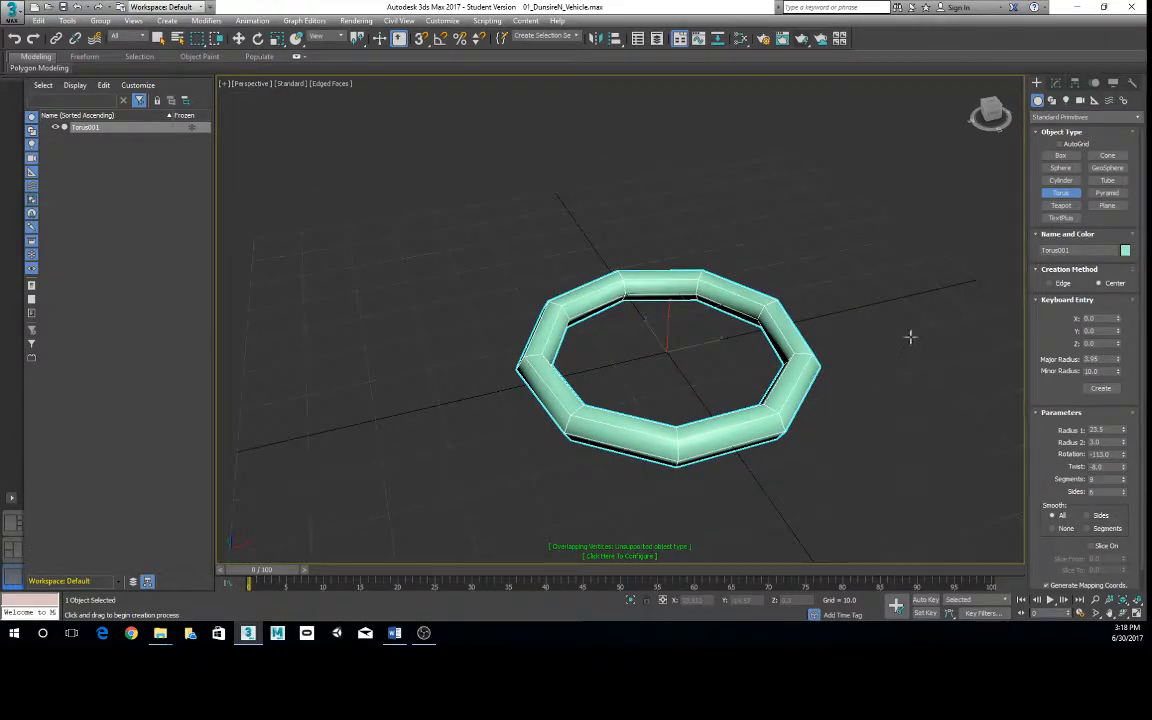
- Leave torus creation, delete the torus, and switch the geometry category to Extended Primitives
key("e")
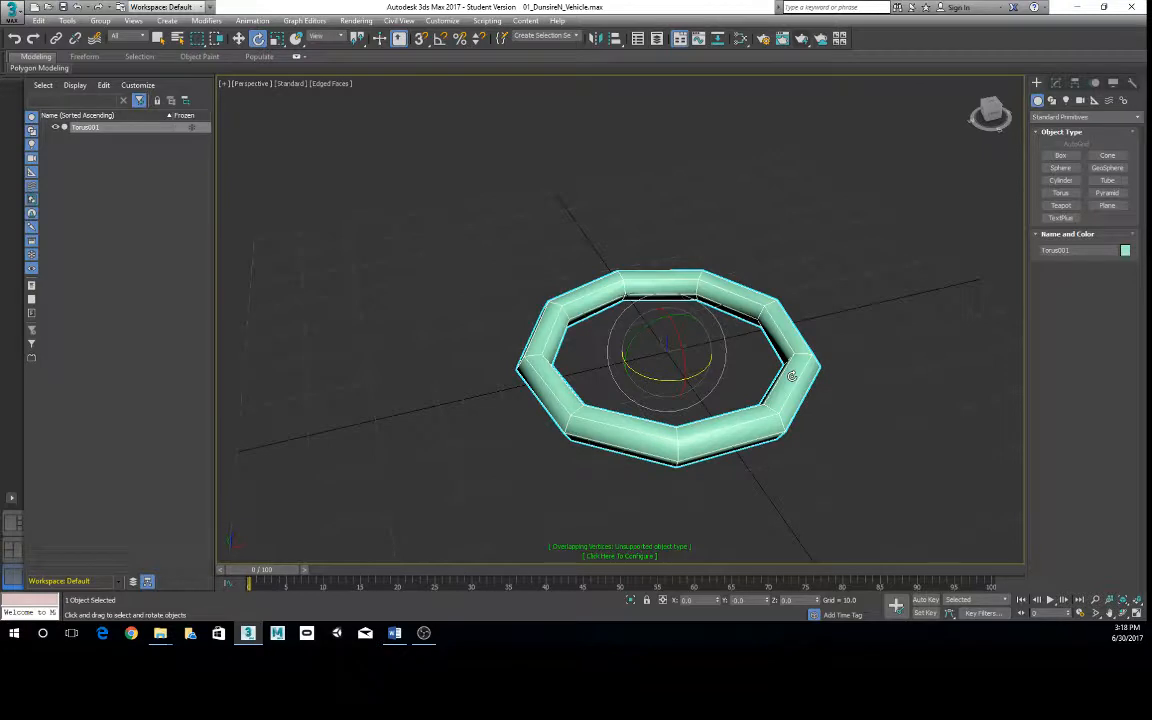
key("Delete")
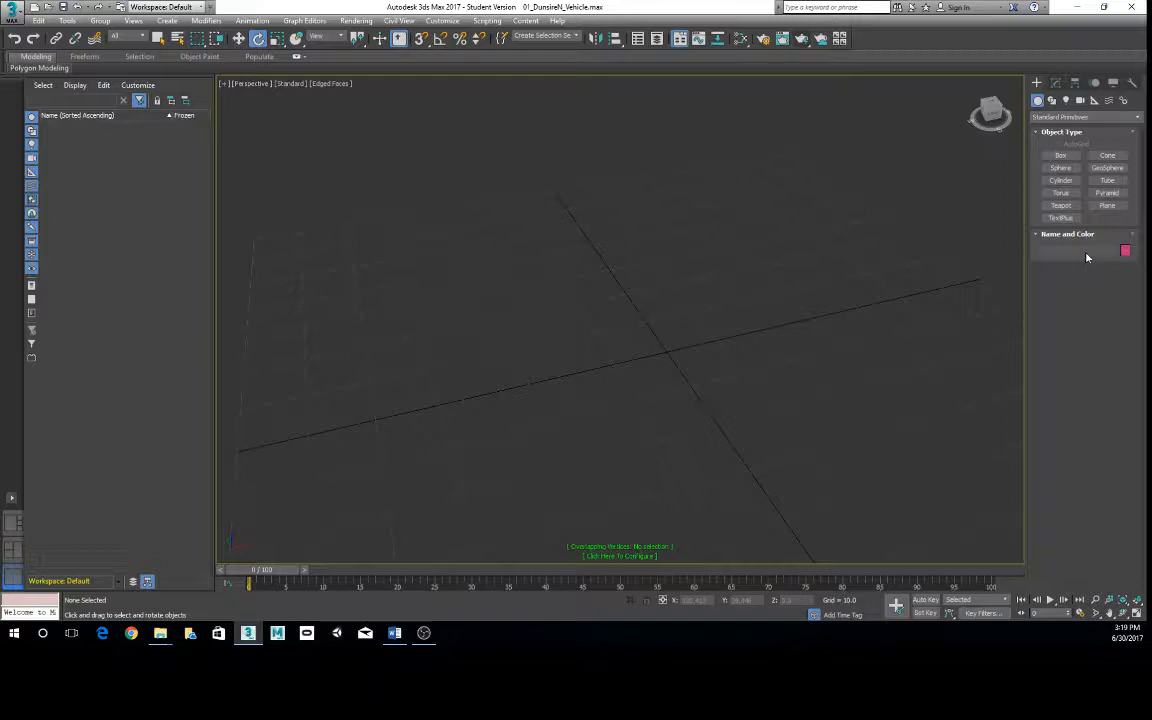
left_click(1066, 117)
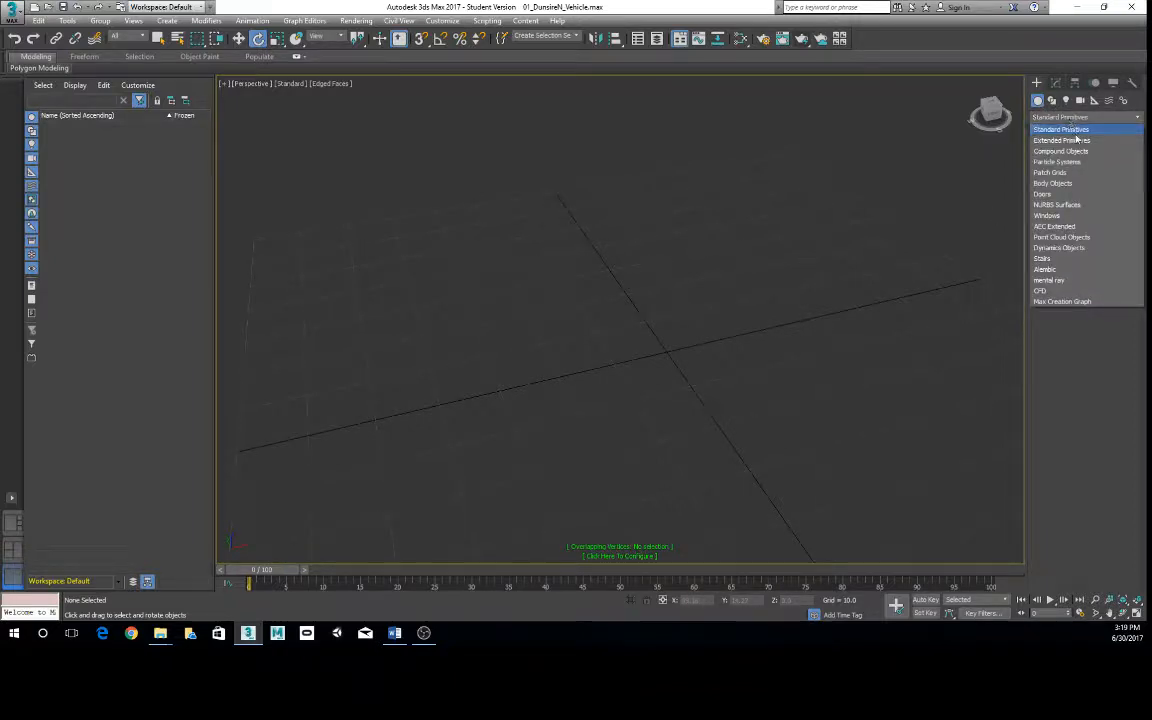
left_click(1080, 141)
- Draw an oil tank about 12.7 in radius and 14.7 high with a domed cap about 5.2 high, and delete it
middle_click_drag(600, 345, 825, 247, "alt")
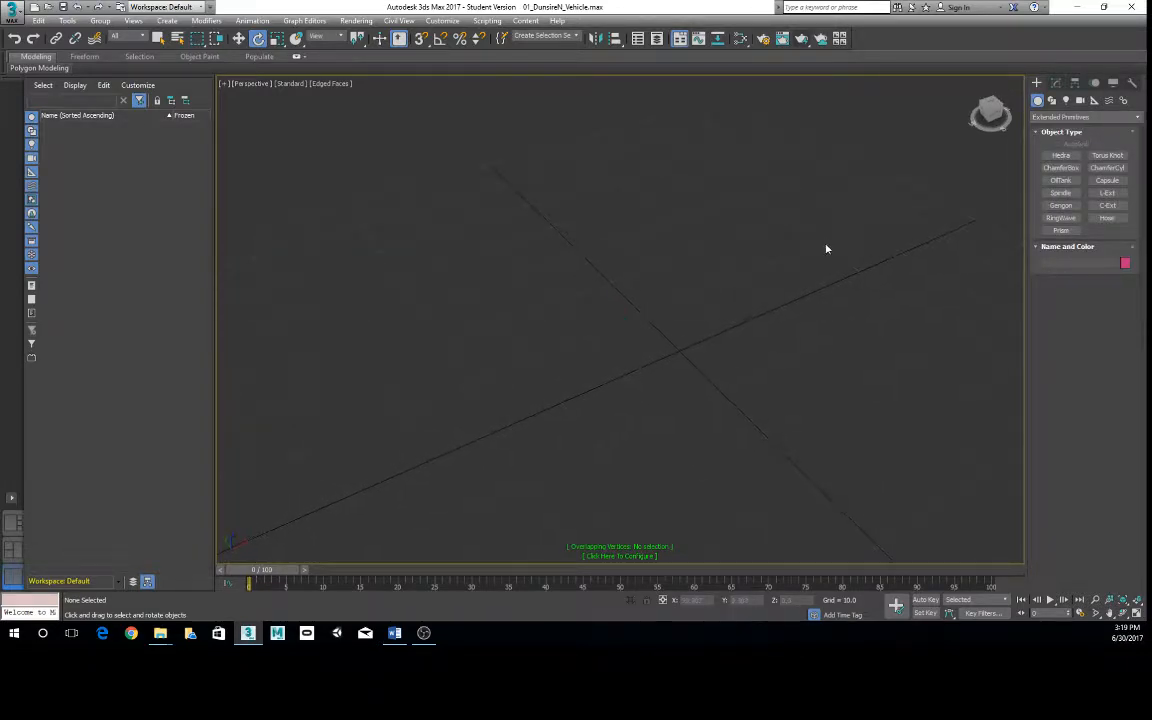
left_click(1060, 180)
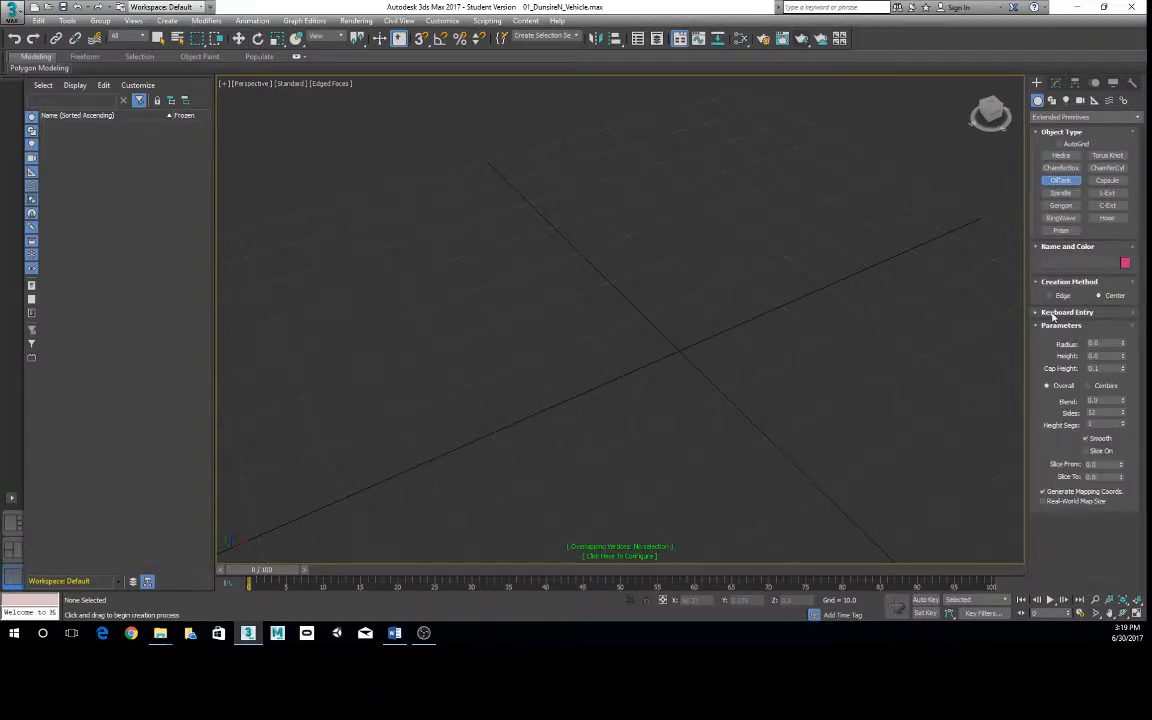
left_click(1060, 312)
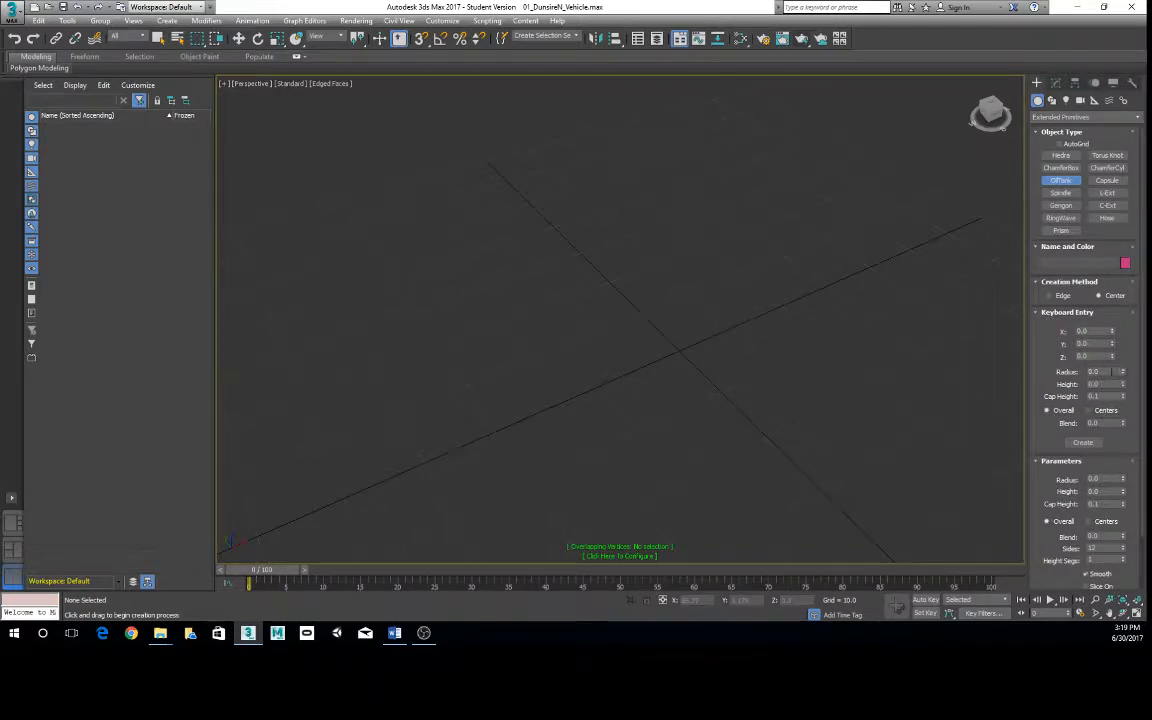
left_click(1108, 371)
left_click_drag(588, 318, 628, 367)
left_click(609, 362)
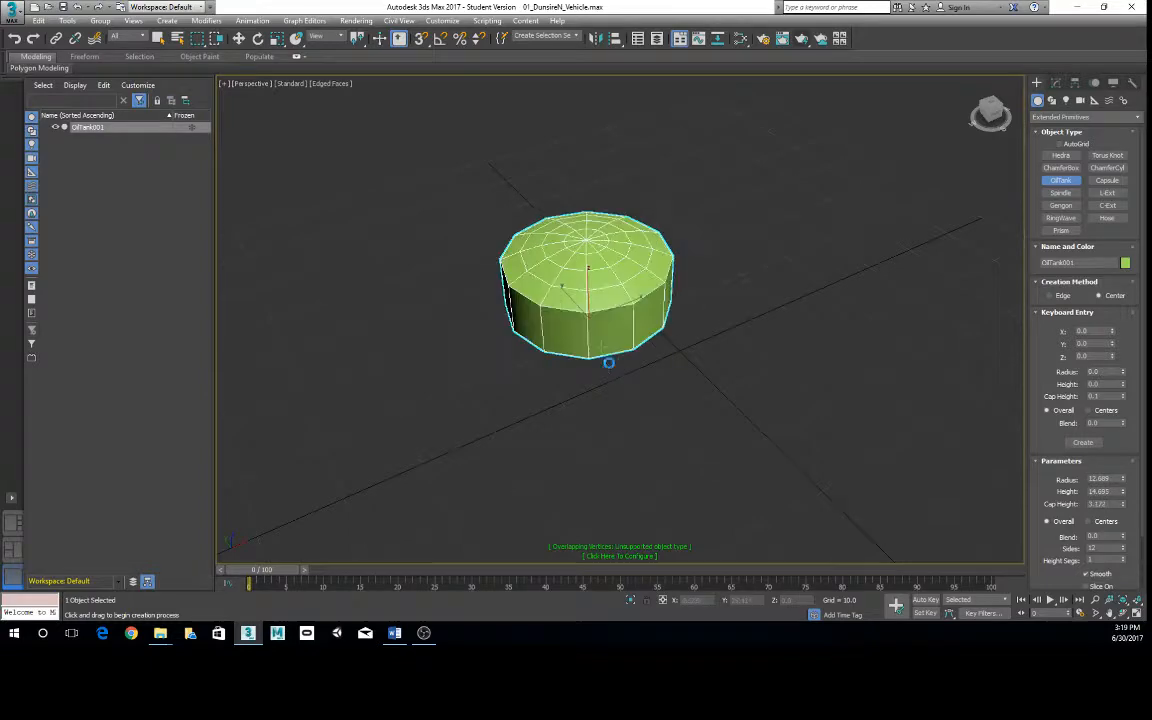
middle_click_drag(656, 401, 704, 345, "alt")
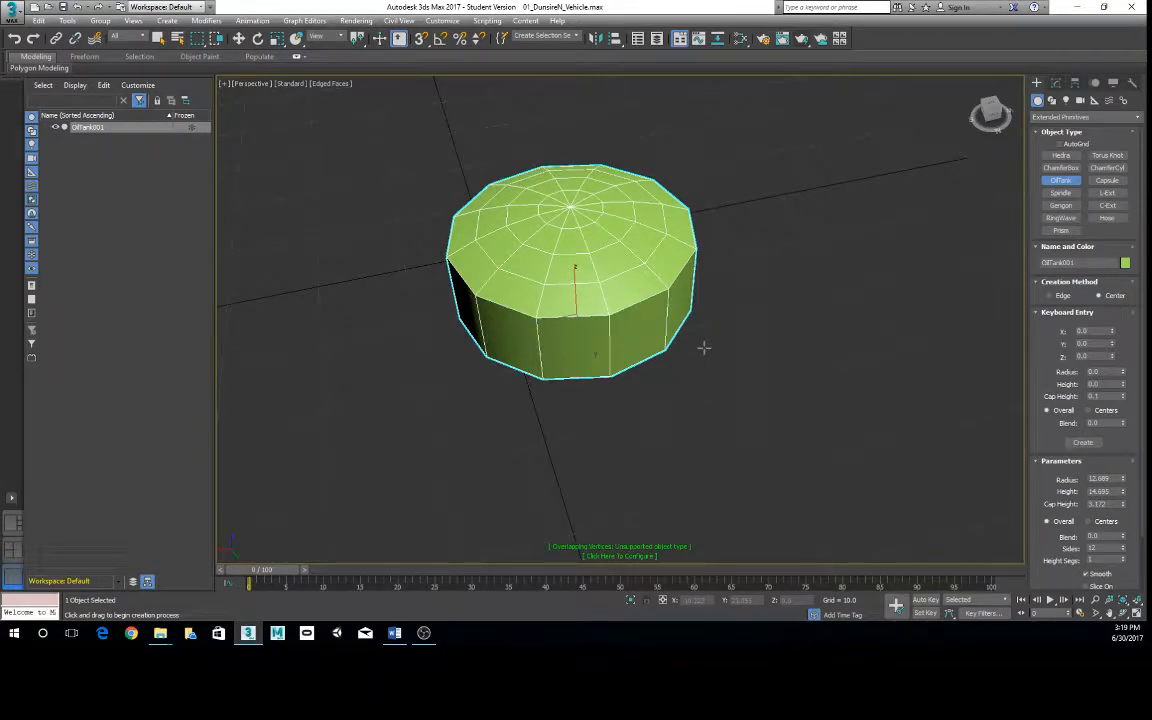
key("Delete")
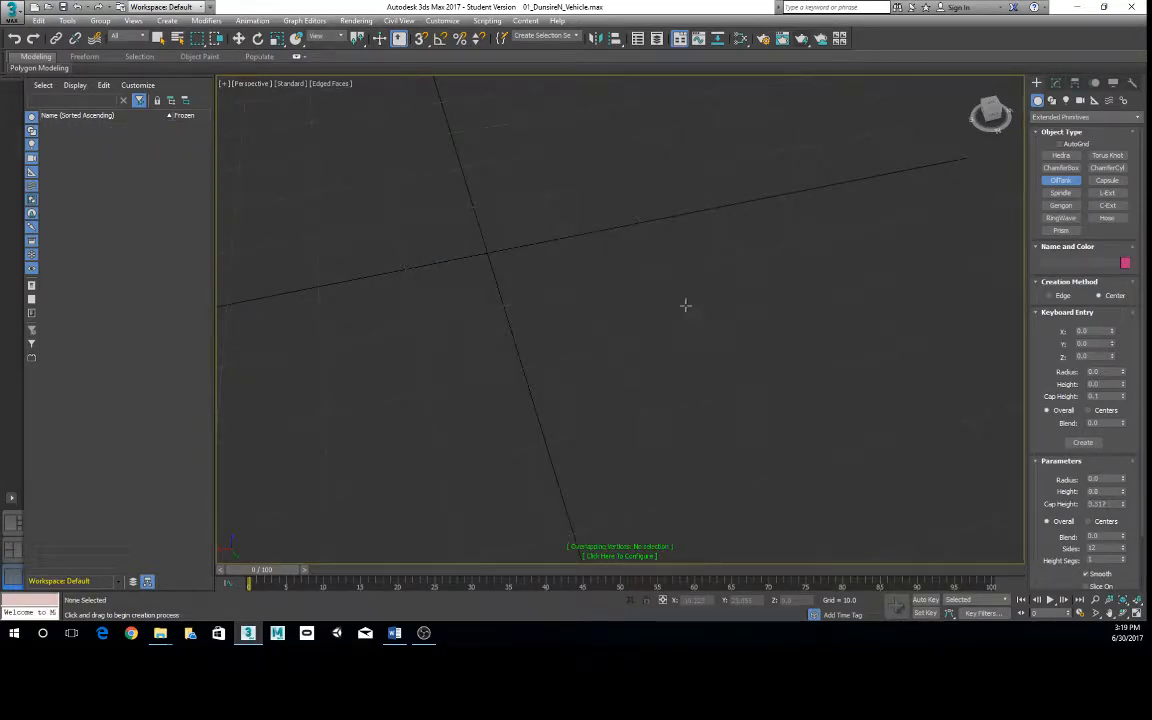
key("e")
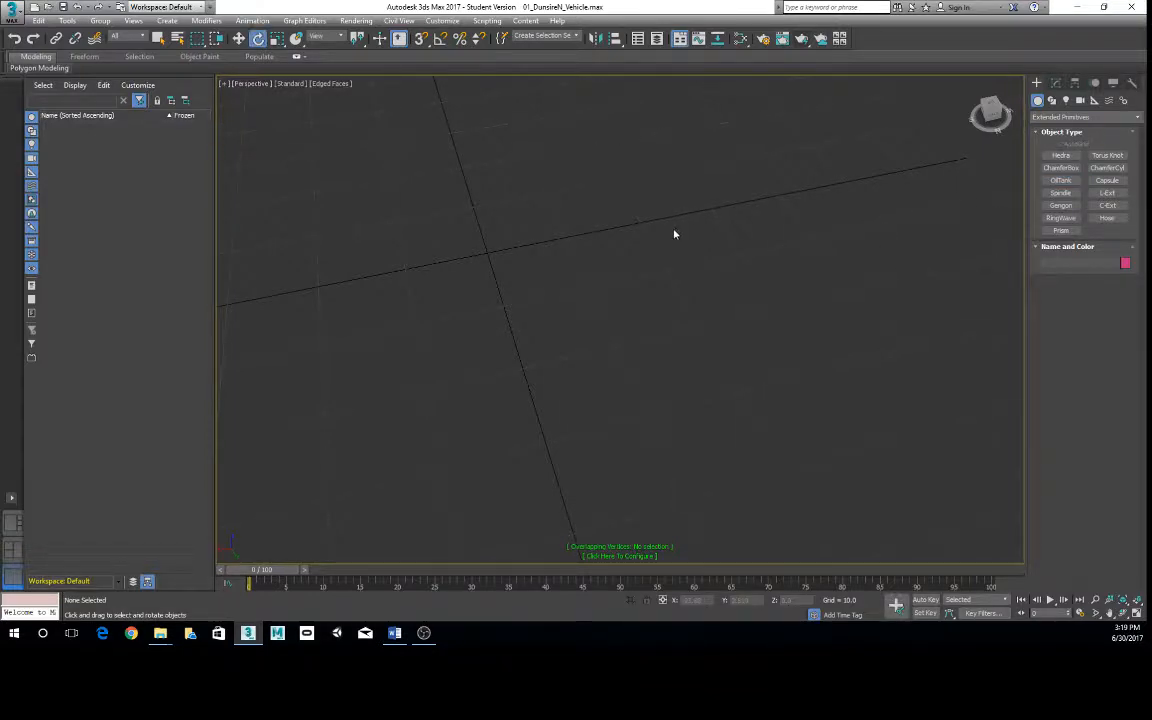
- Draw a torus knot near the origin with a base radius of about 6.3 and a cross-section radius of about 1.2
middle_click_drag(733, 290, 833, 275, "alt")
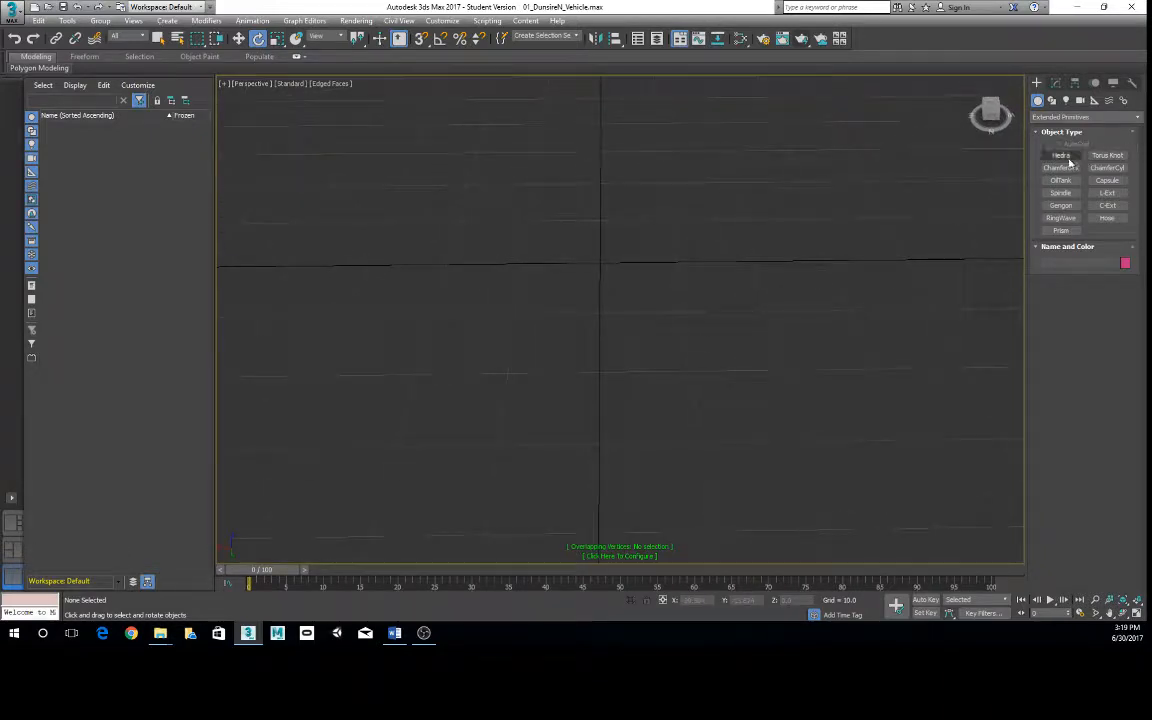
left_click(1107, 155)
left_click_drag(607, 293, 651, 287)
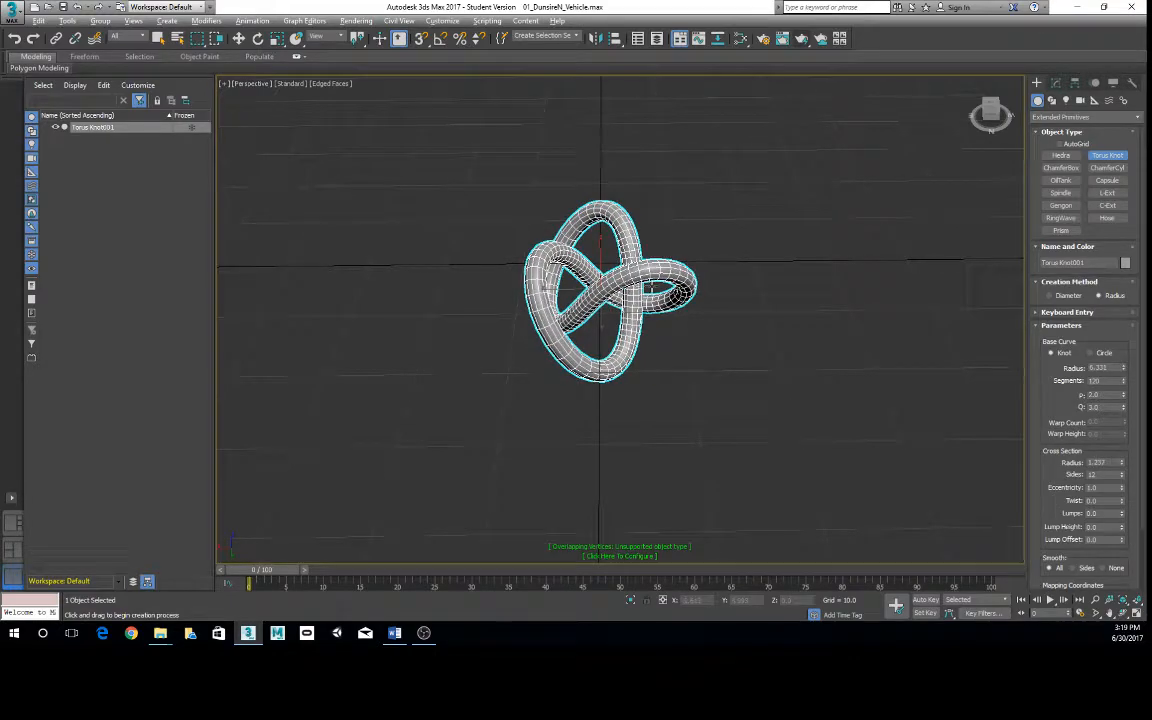
middle_click_drag(690, 318, 625, 280, "alt")
scroll(653, 249, "up", 5)
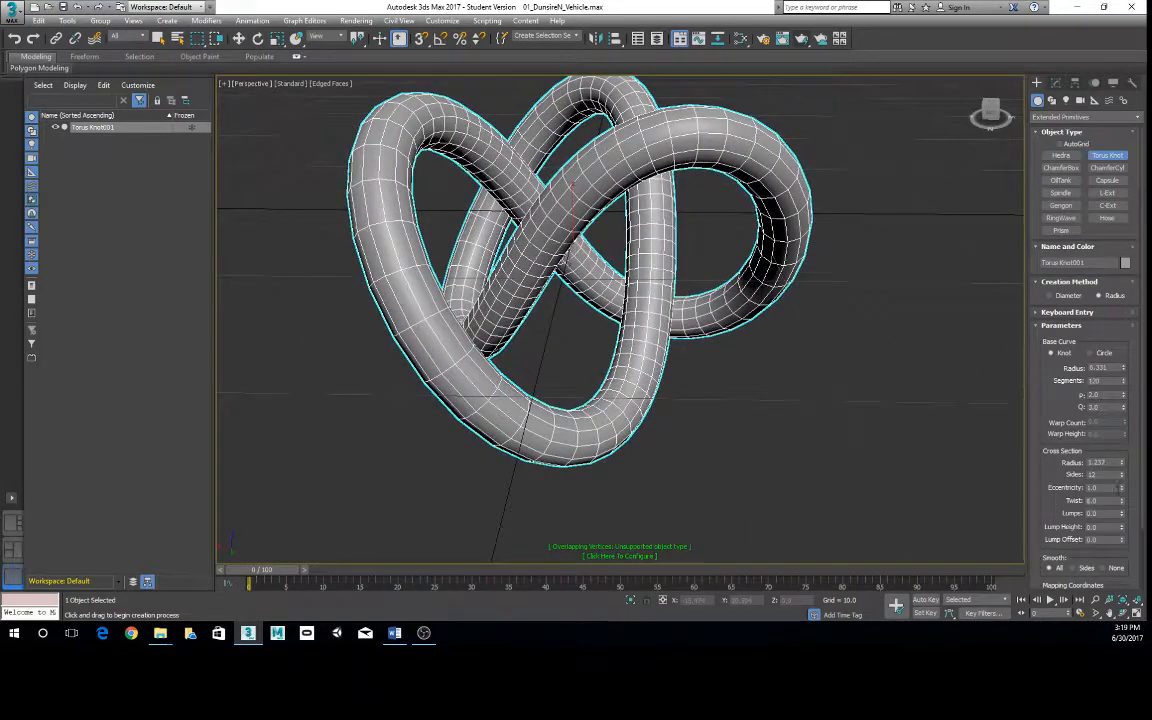
- Set the torus knot's cross-section eccentricity to 2.2 and its twist to 4, and view the shape from several sides
left_click_drag(1121, 487, 940, 440)
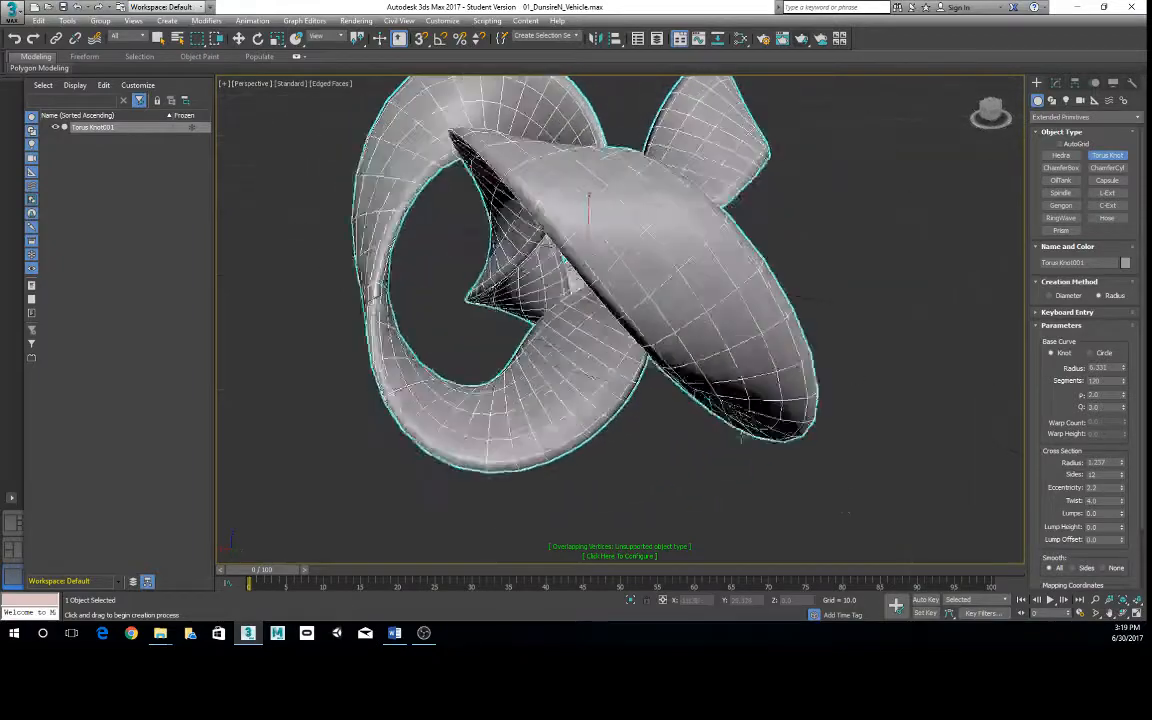
middle_click_drag(741, 437, 880, 420, "alt")
scroll(797, 434, "down", 7)
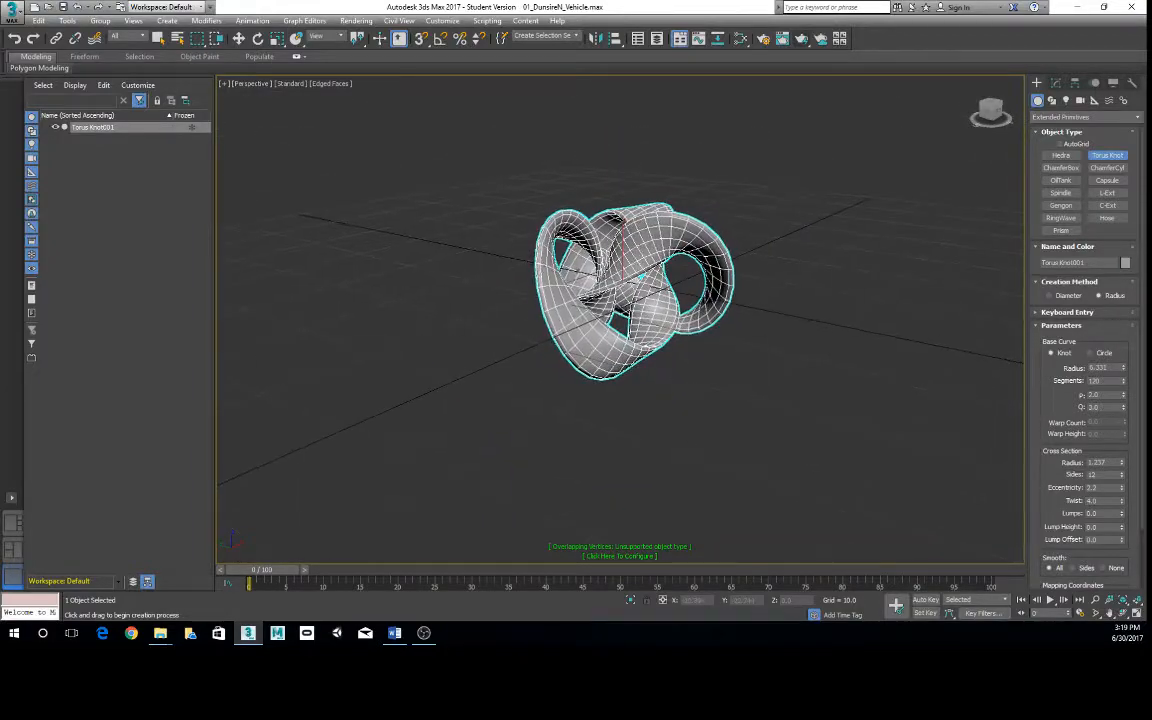
middle_click_drag(840, 350, 817, 375, "alt")
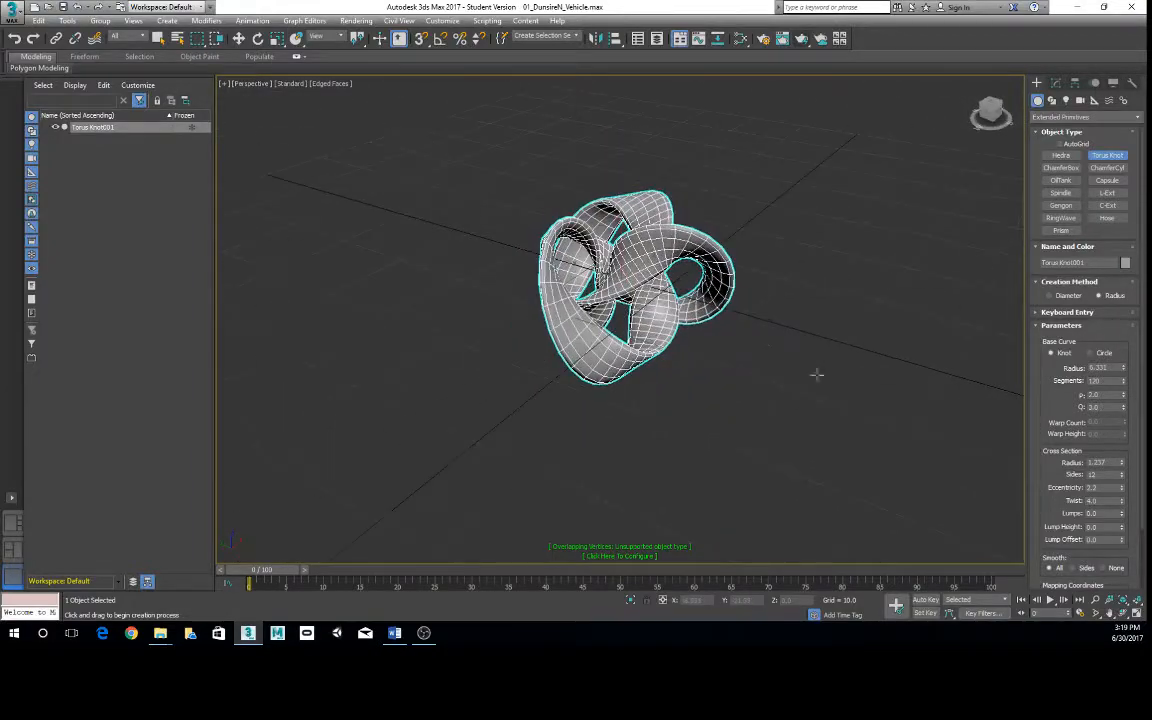
scroll(790, 362, "up", 2)
- Leave torus knot creation, delete the torus knot, and view the Standard Primitives category before returning to Extended Primitives
key("e")
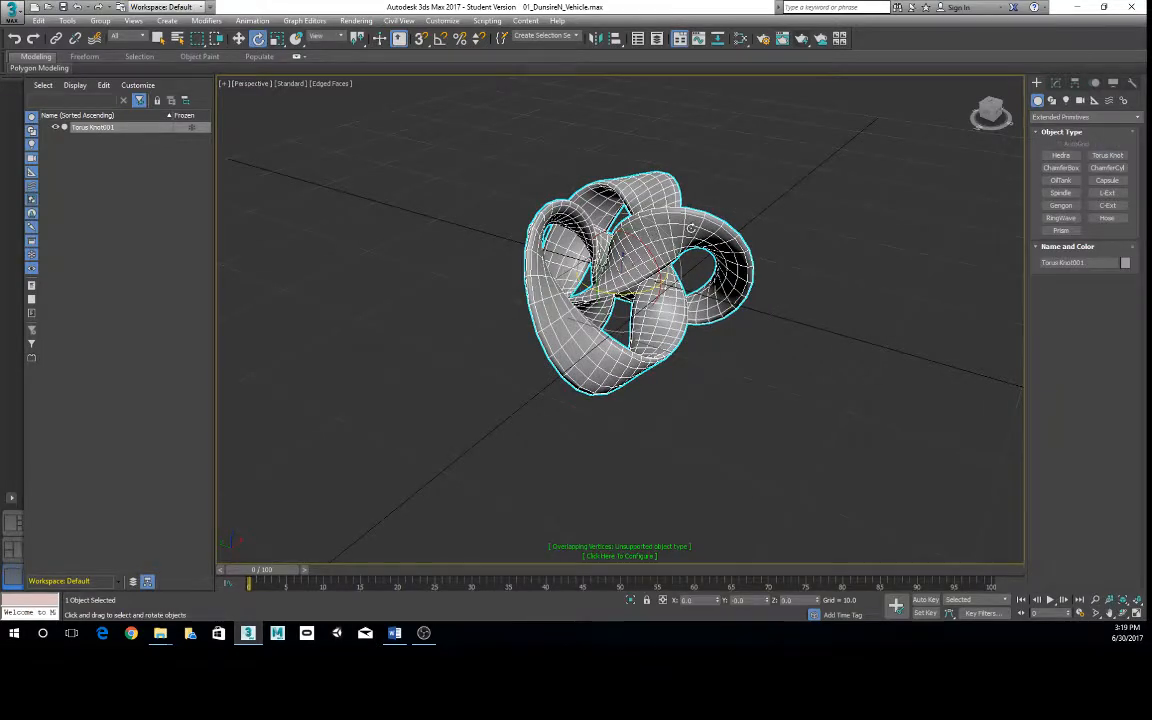
key("Delete")
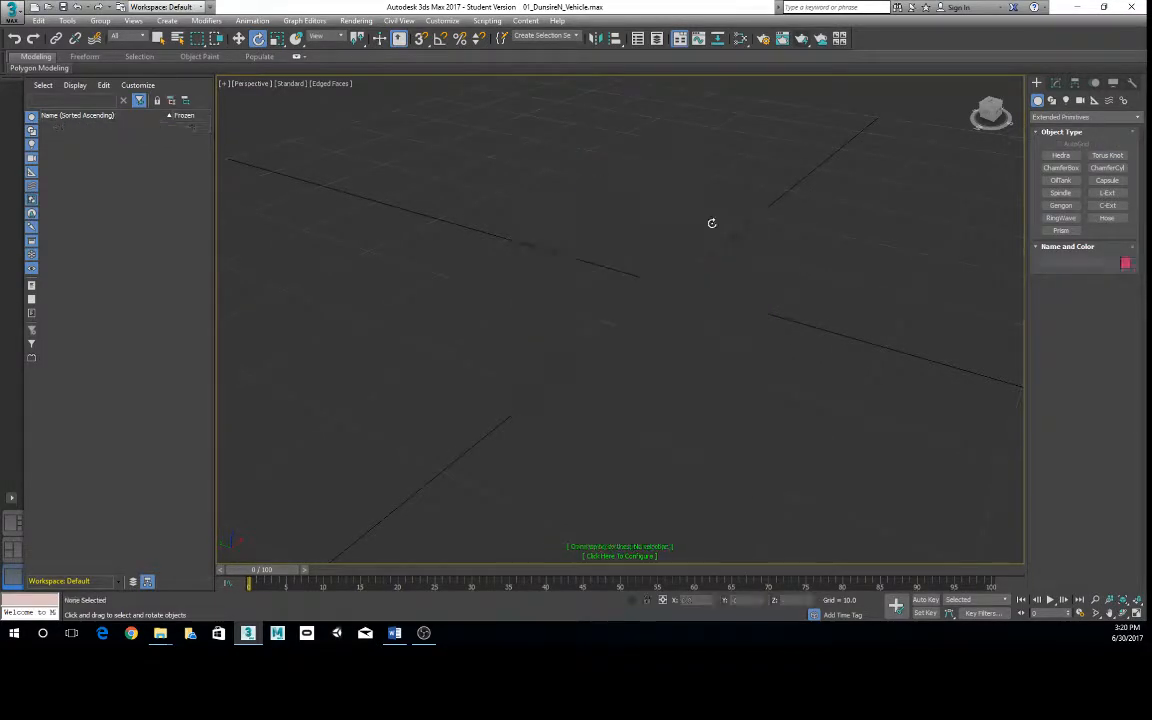
left_click(1062, 117)
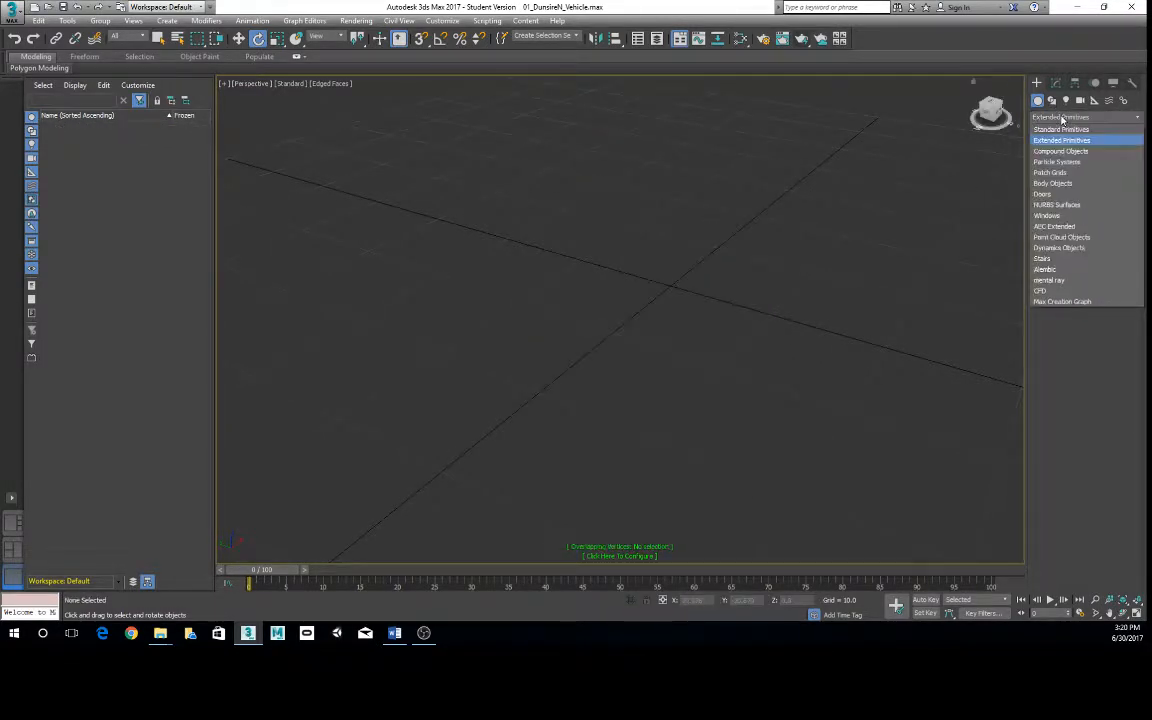
left_click(1061, 129)
left_click(1060, 118)
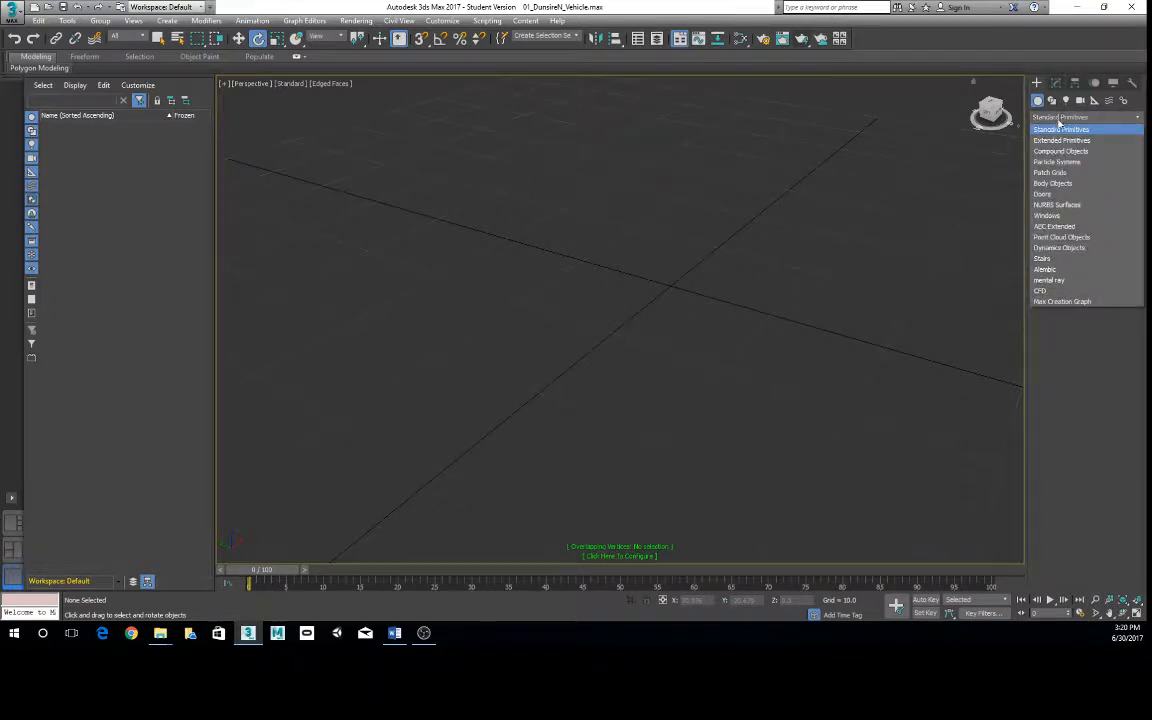
left_click(1064, 140)
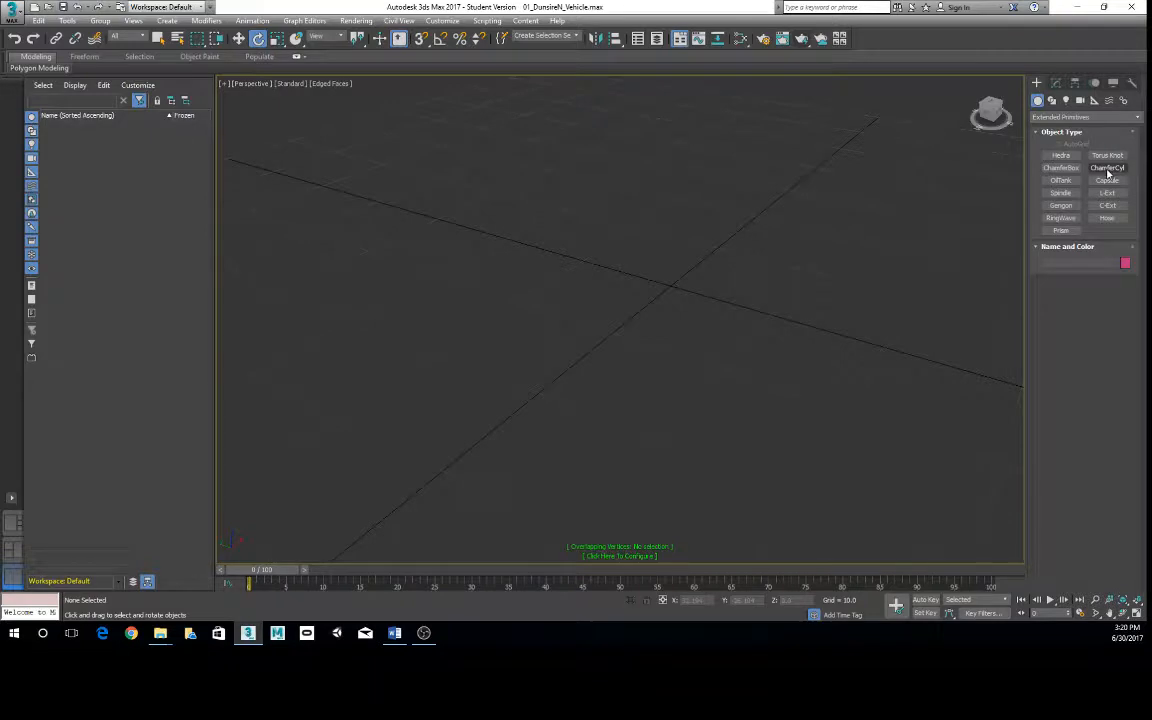
- Draw a spindle near the origin about 5.8 in radius and 14 high with pointed caps, and delete it
left_click(1061, 192)
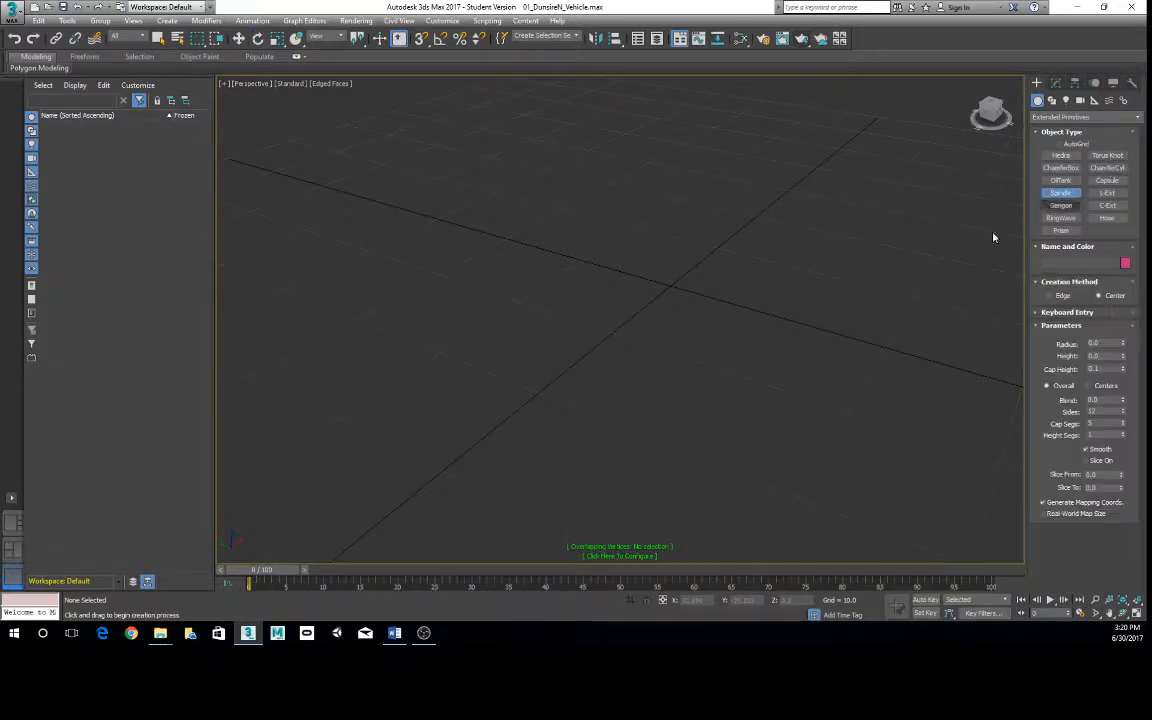
left_click_drag(635, 281, 666, 308)
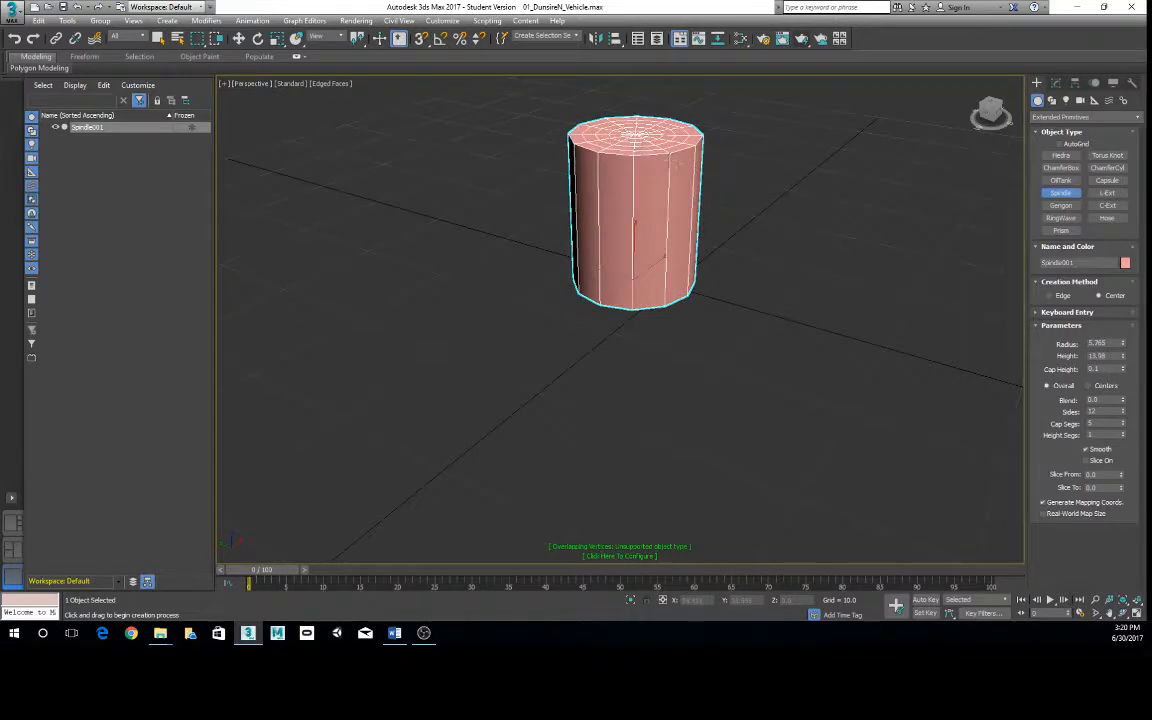
left_click(634, 229)
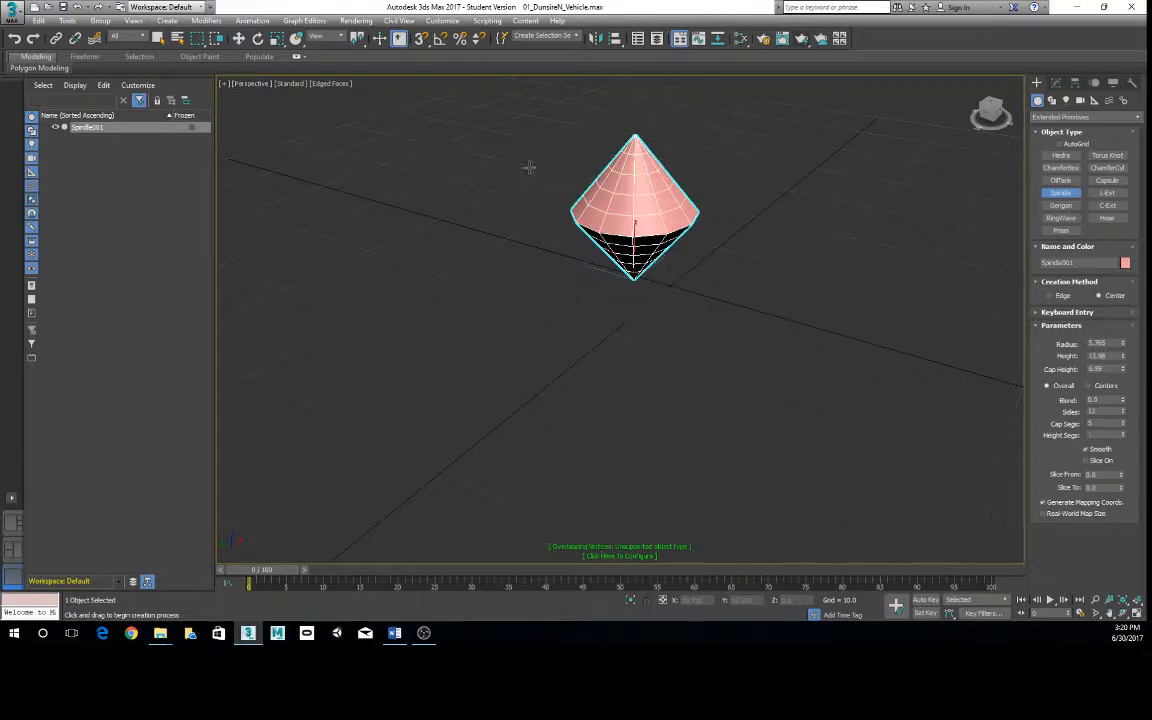
left_click(563, 220)
key("e")
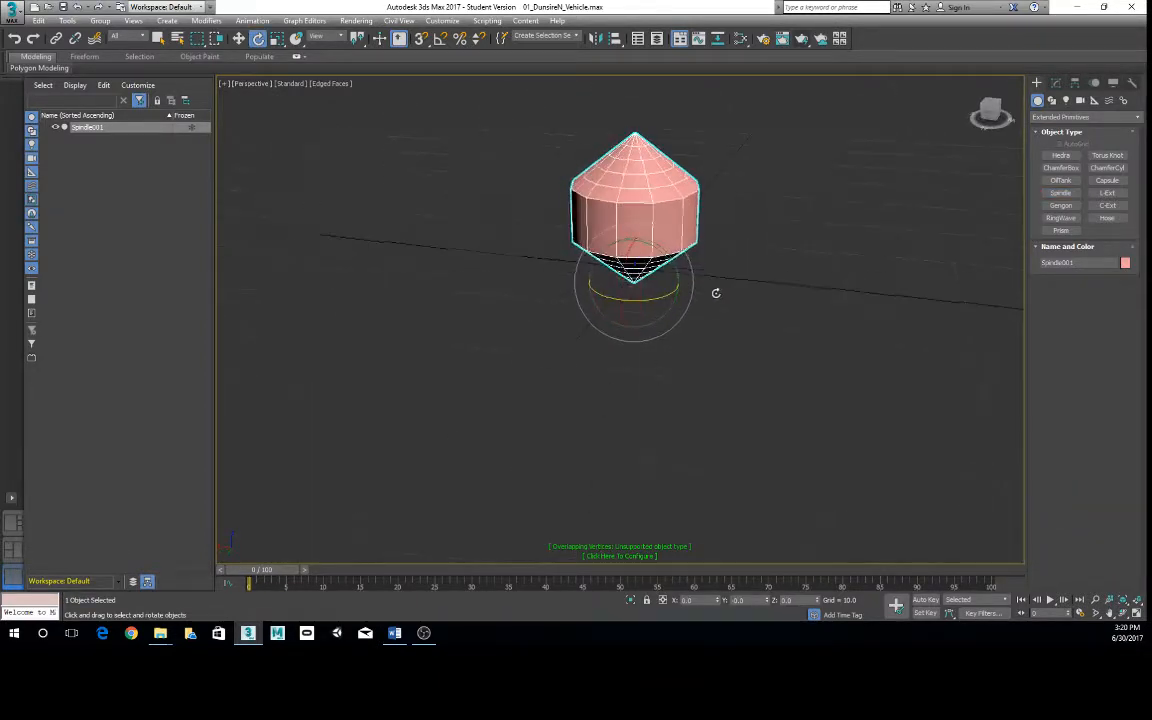
left_click(774, 283)
left_click(633, 199)
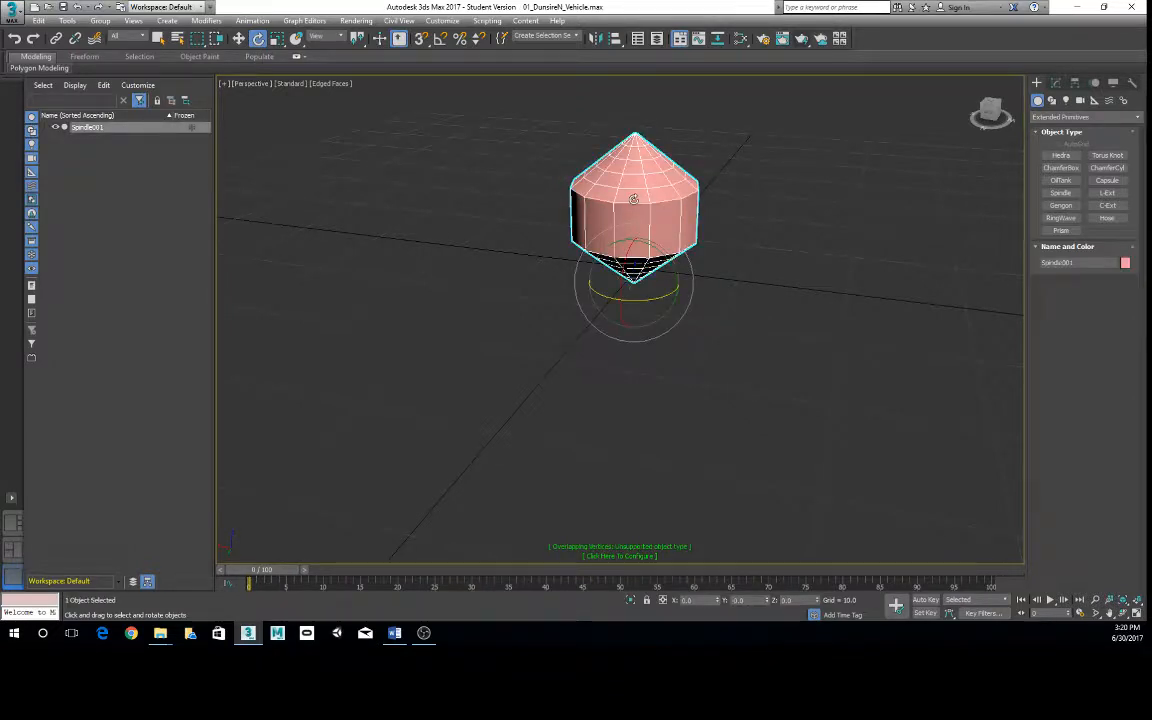
key("Delete")
- Switch the geometry category to Standard Primitives and create a 10 × 10 × 10 box at the origin using numeric entry
left_click(1084, 117)
left_click(1062, 124)
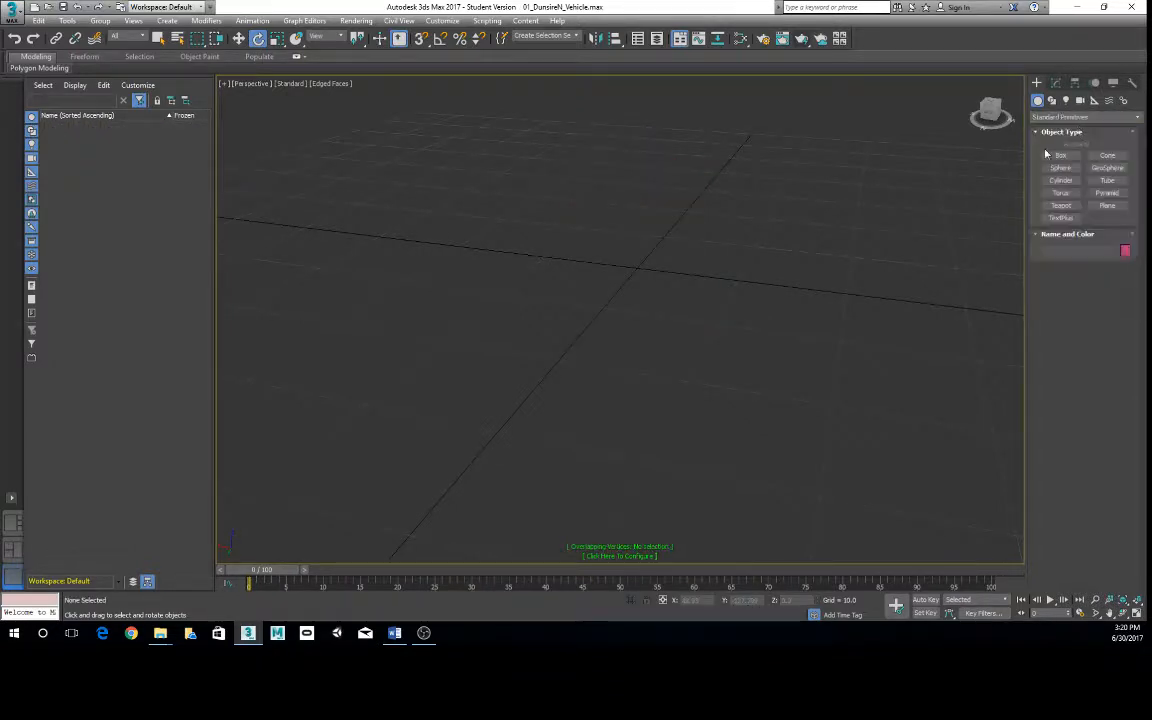
key("alt+Tab")
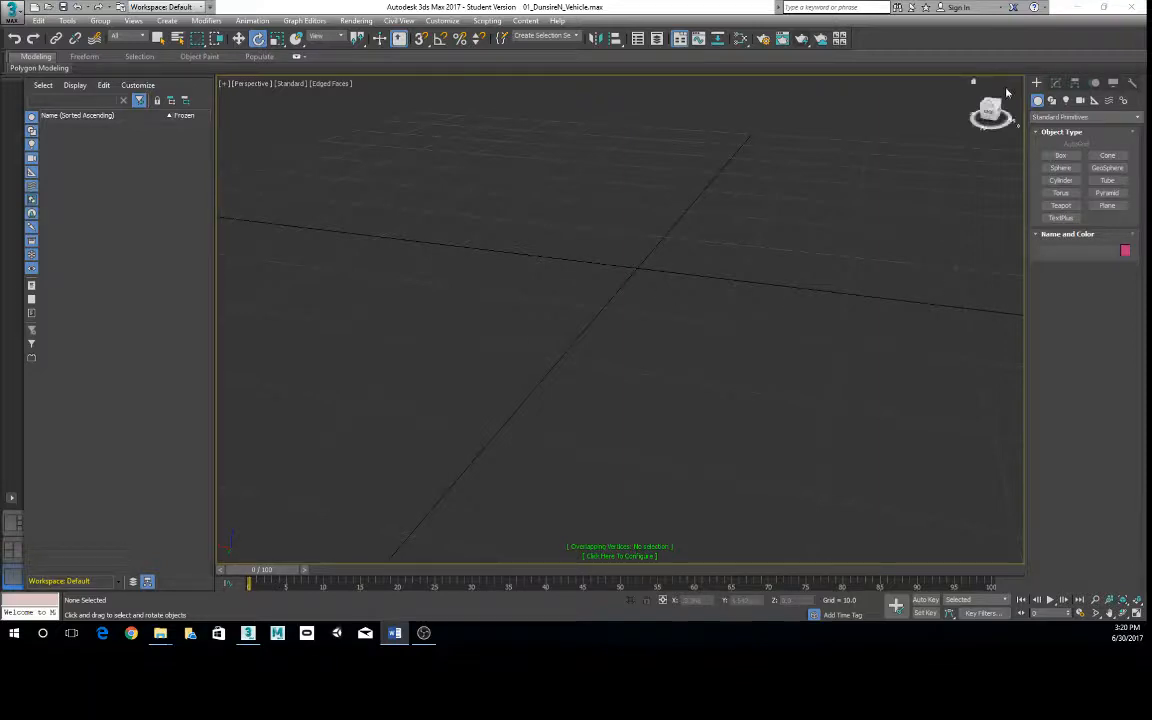
left_click(1061, 156)
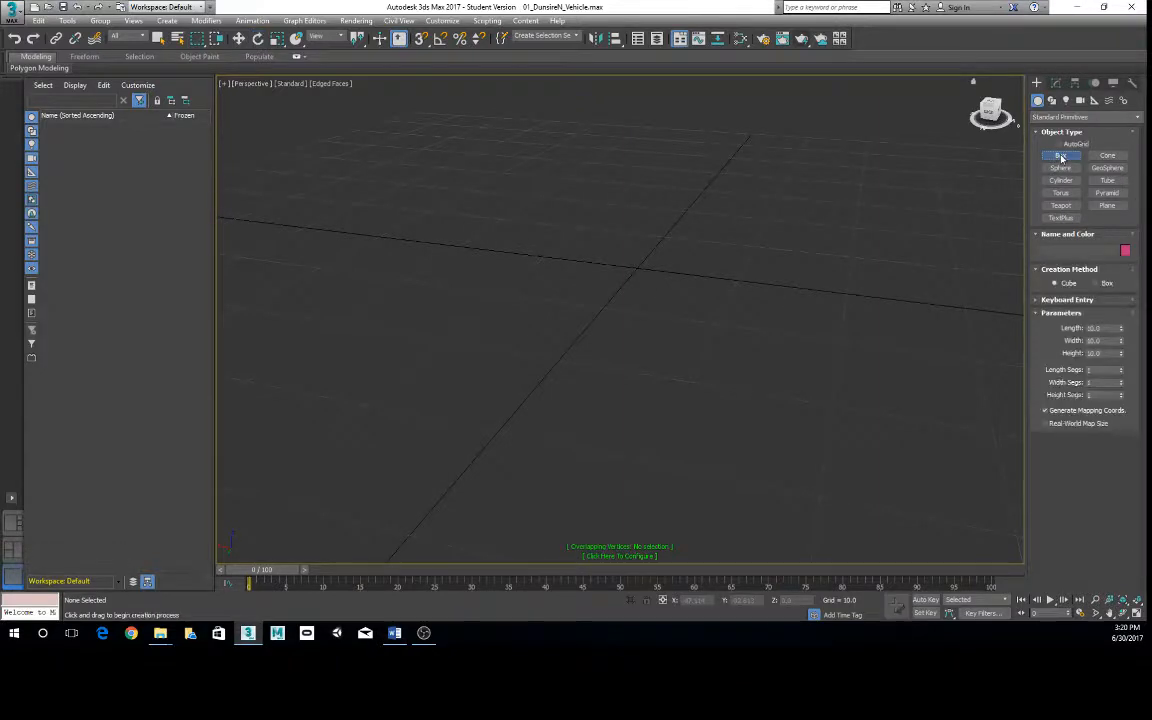
left_click(1067, 300)
left_click(1090, 400)
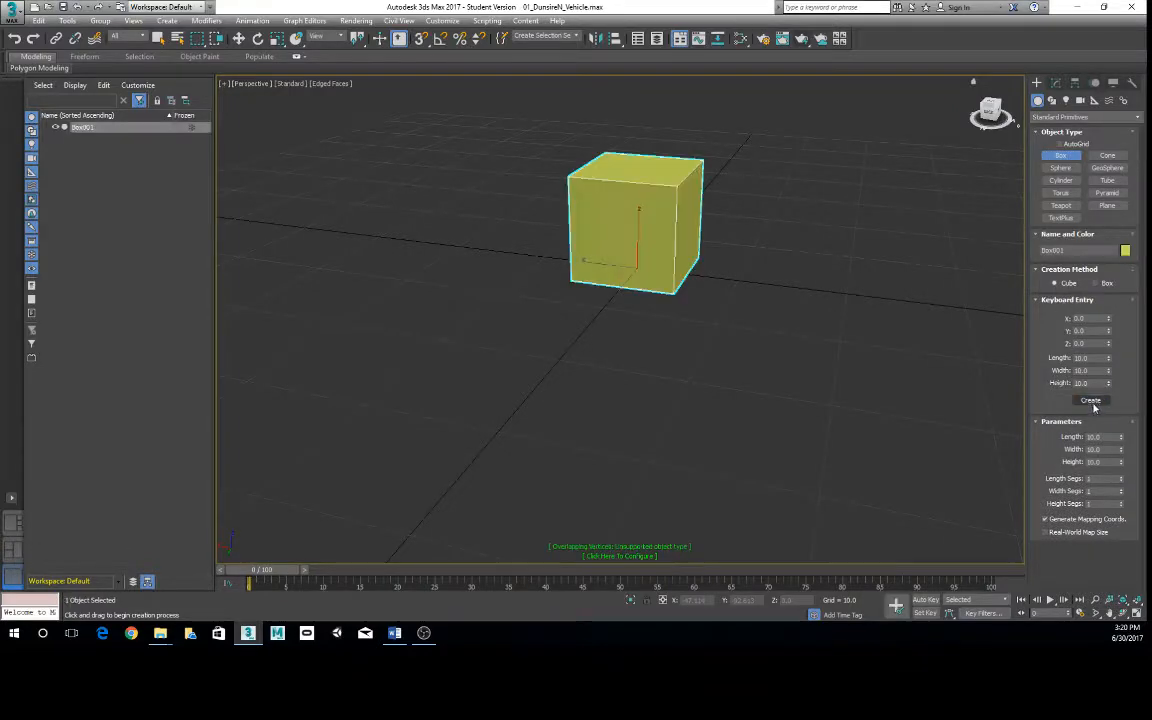
- Leave box creation and rotate the box about 1 degree around its vertical axis
middle_click_drag(558, 260, 728, 327, "alt")
scroll(595, 298, "up", 3)
right_click(841, 306)
middle_click_drag(674, 214, 655, 252)
middle_click_drag(817, 262, 778, 258, "alt")
left_click(778, 258)
left_click(607, 259)
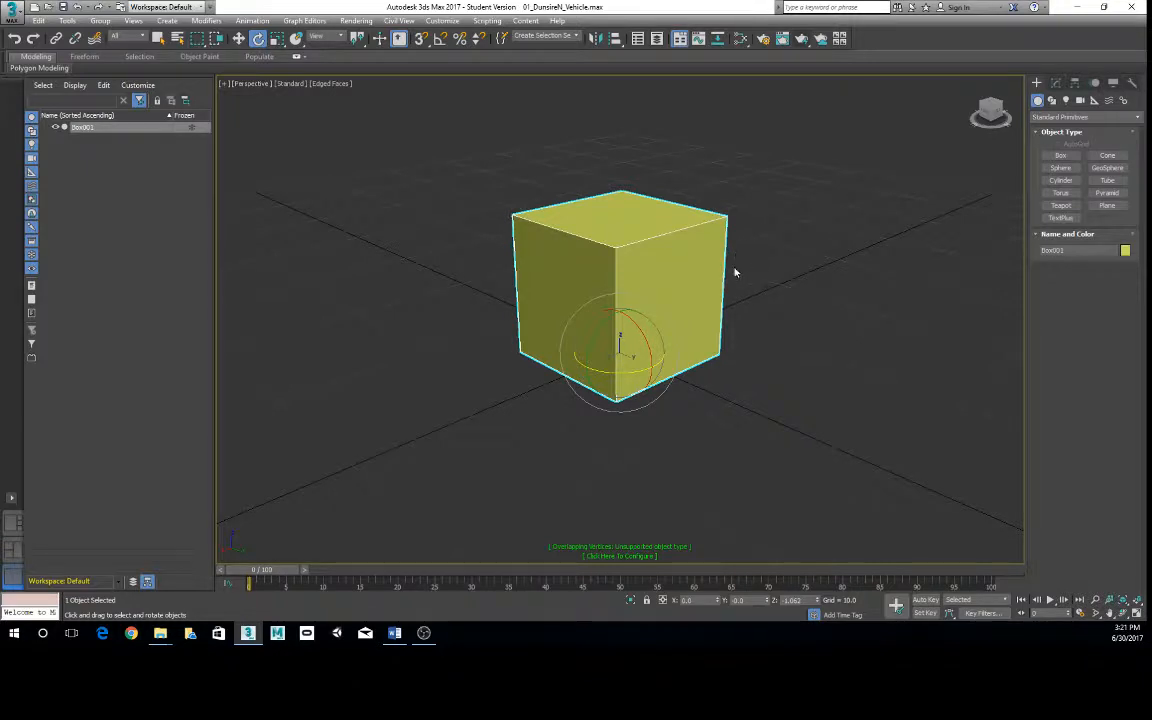
- Convert the box to an Editable Poly
right_click(625, 262)
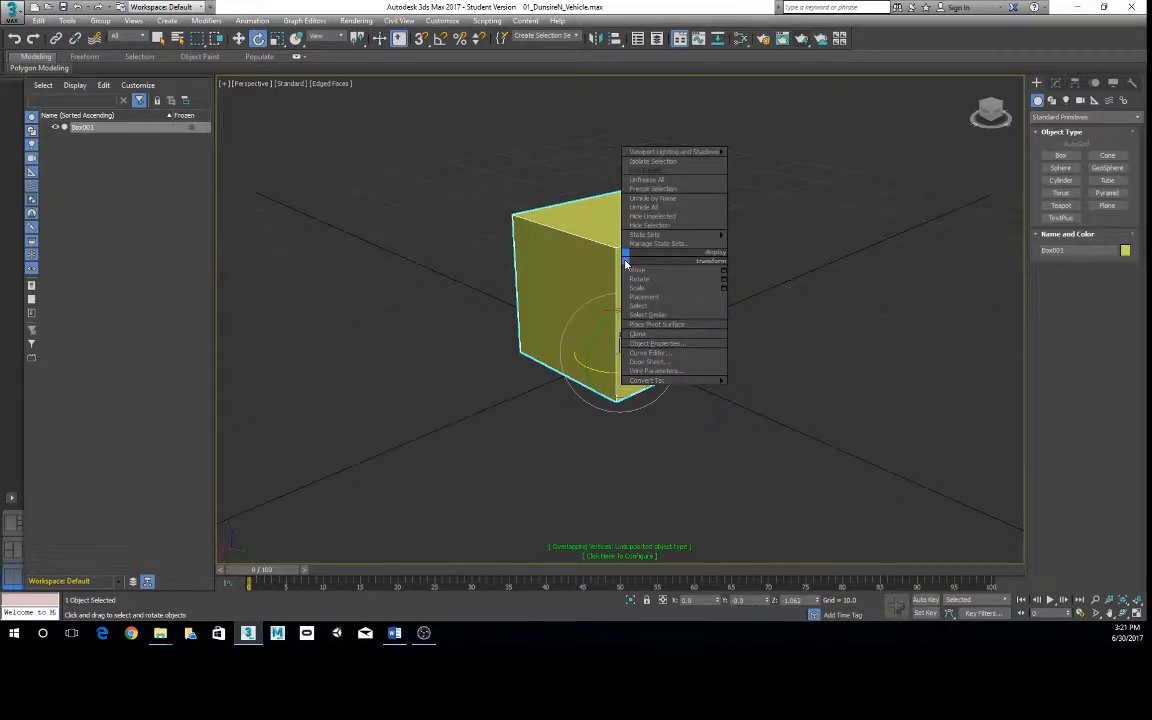
mouse_move(677, 383)
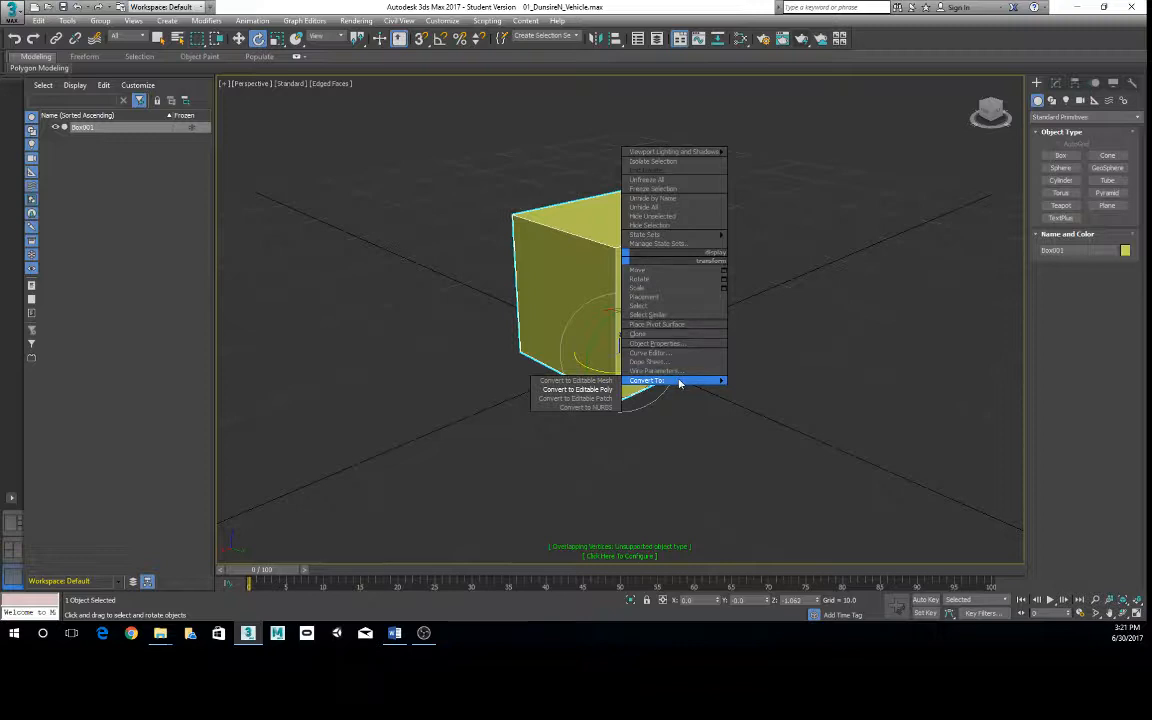
left_click(586, 389)
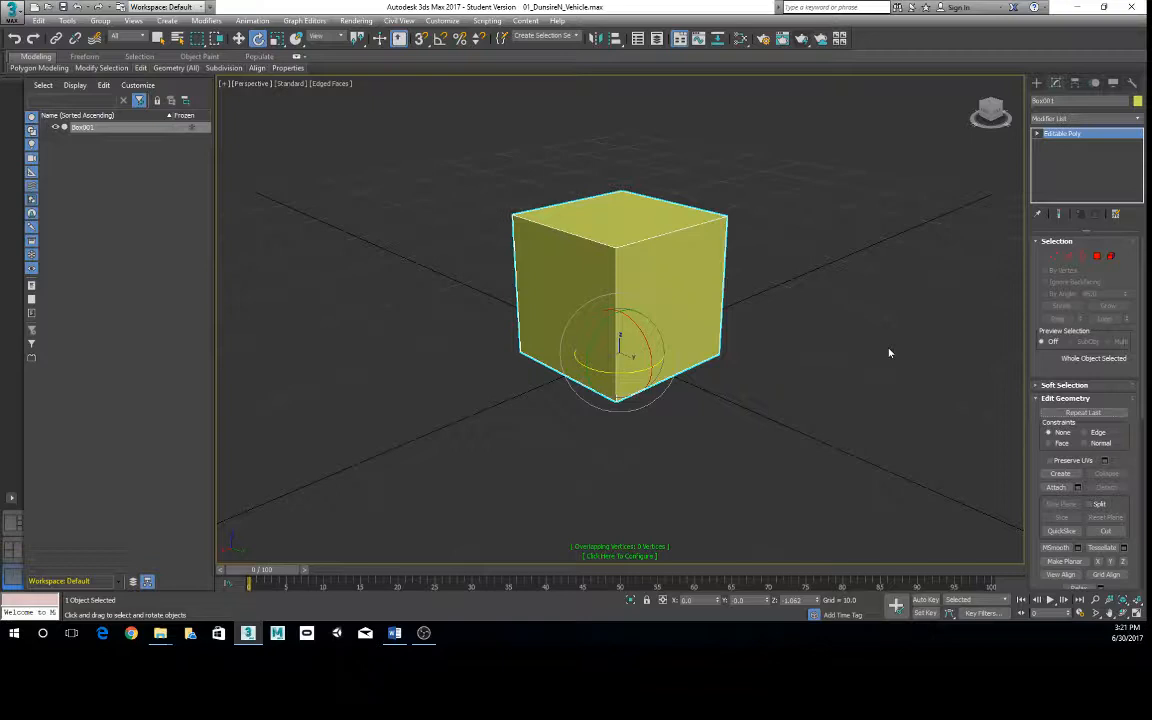
key("alt+Tab")
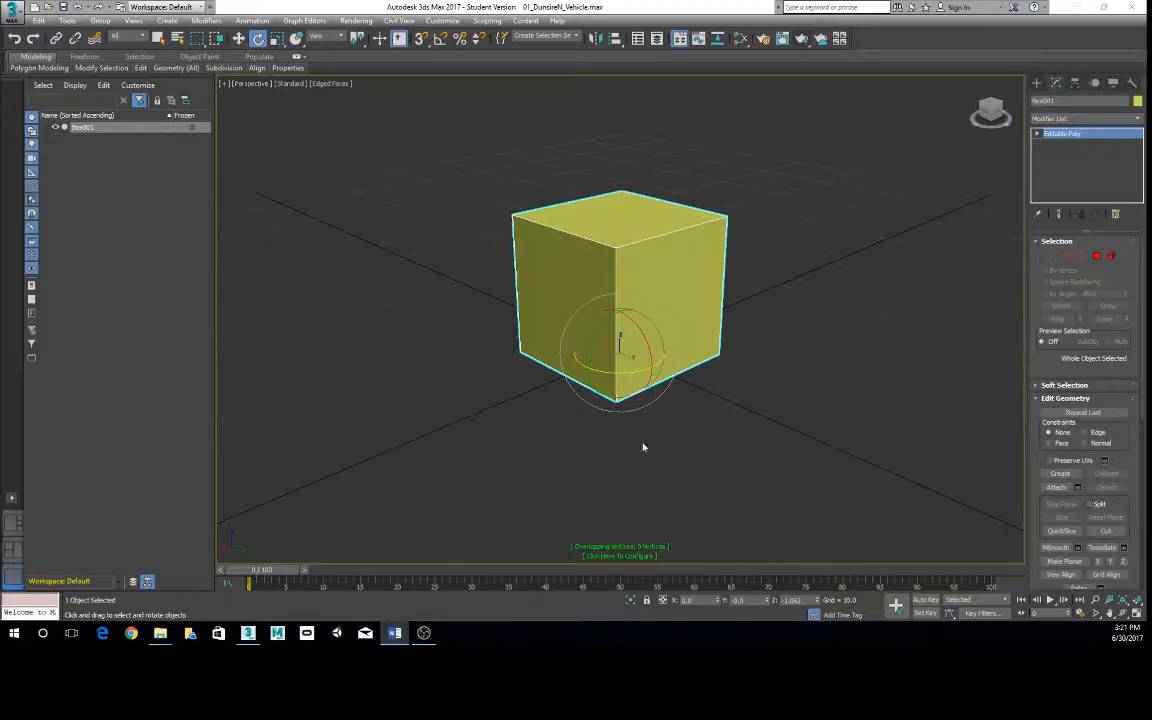
left_click(823, 278)
left_click(719, 265)
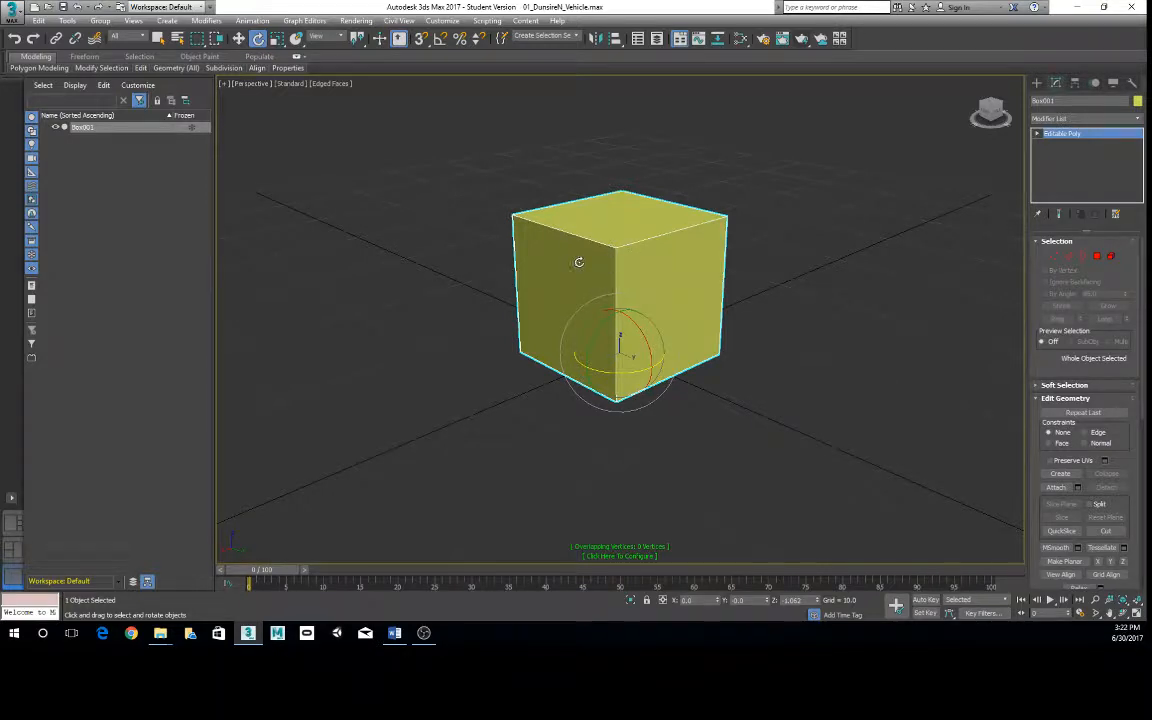
- Enter the box's Vertex sub-object level and select one upper corner vertex
right_click(647, 258)
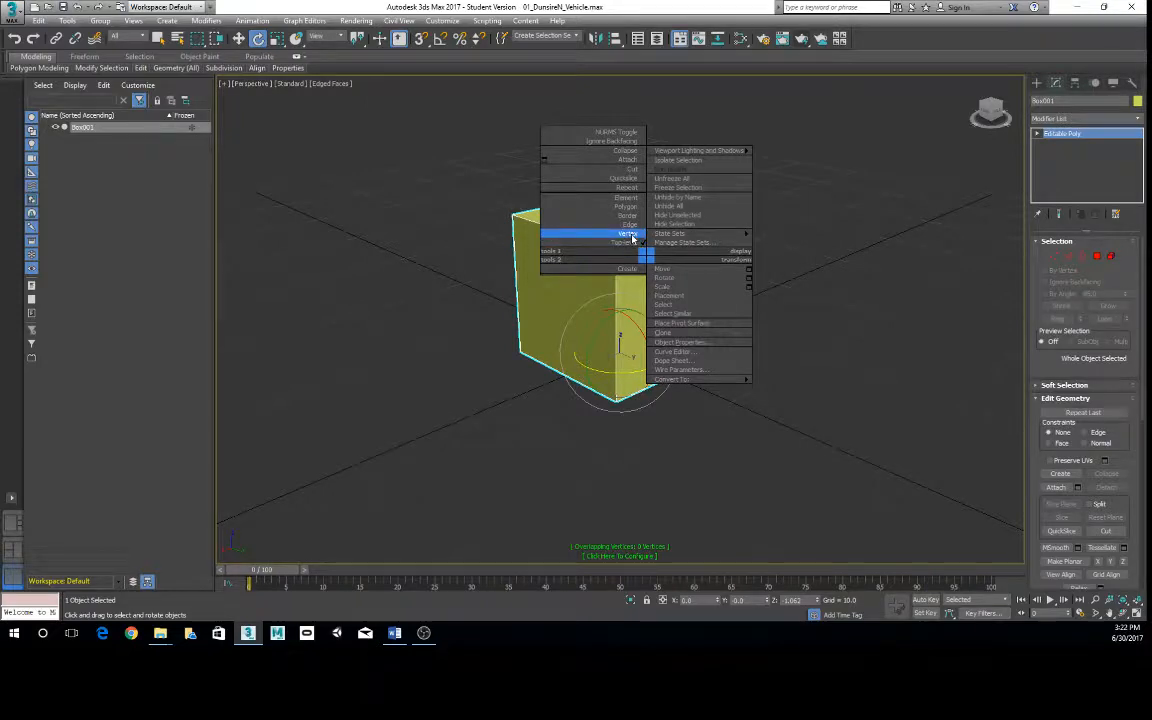
left_click(628, 234)
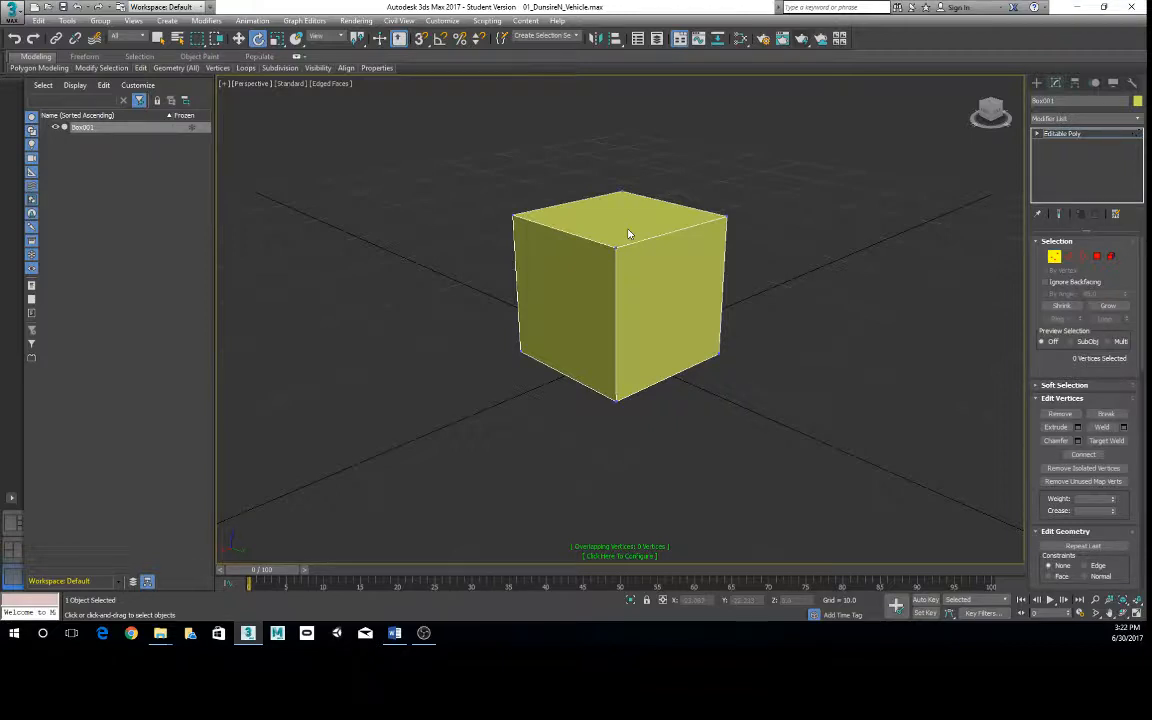
middle_click_drag(619, 248, 473, 226, "alt")
left_click(512, 229)
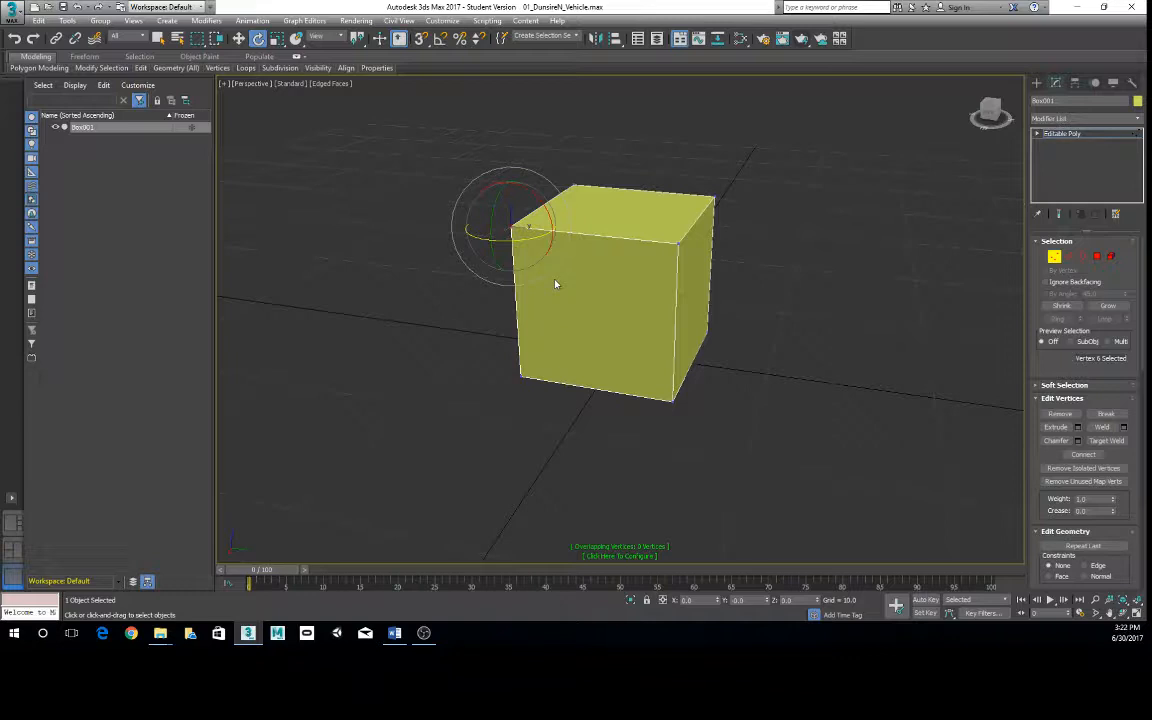
- Move corner vertices of the box freely to distort its shape, and undo the moves
key("w")
middle_click_drag(525, 240, 484, 268, "alt")
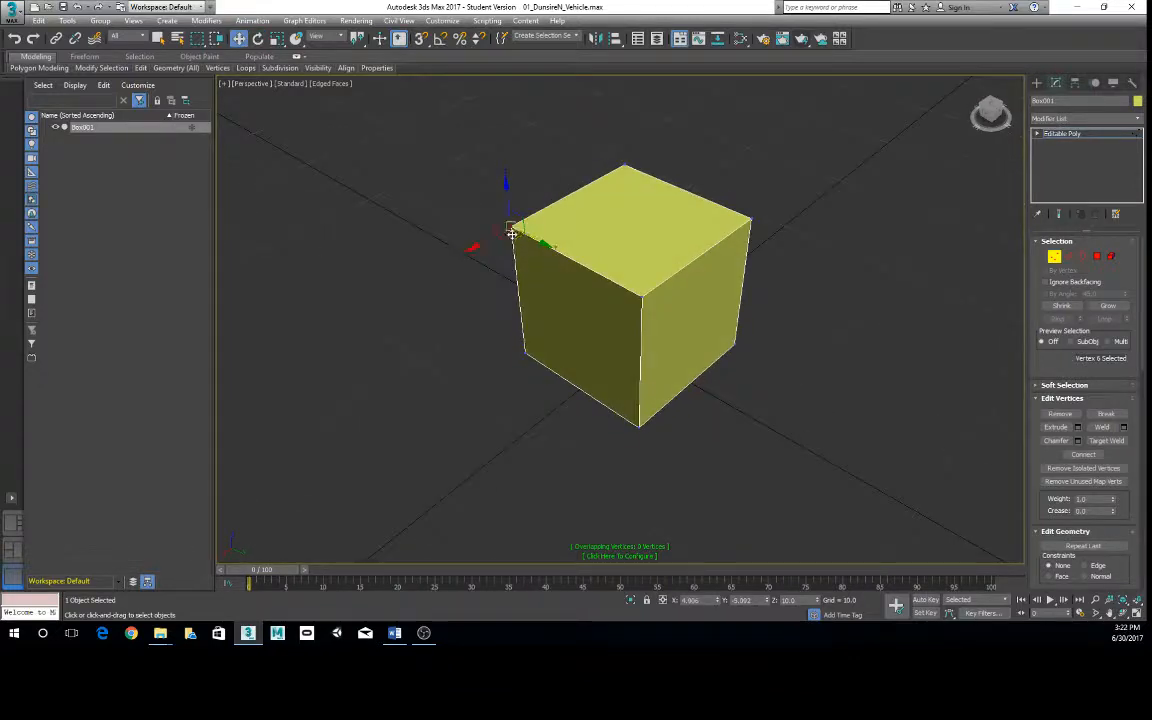
left_click_drag(512, 233, 538, 206)
left_click_drag(611, 280, 643, 229)
middle_click_drag(650, 235, 630, 306, "alt")
key("ctrl+z")
key("ctrl+z")
key("ctrl+z")
left_click(635, 336)
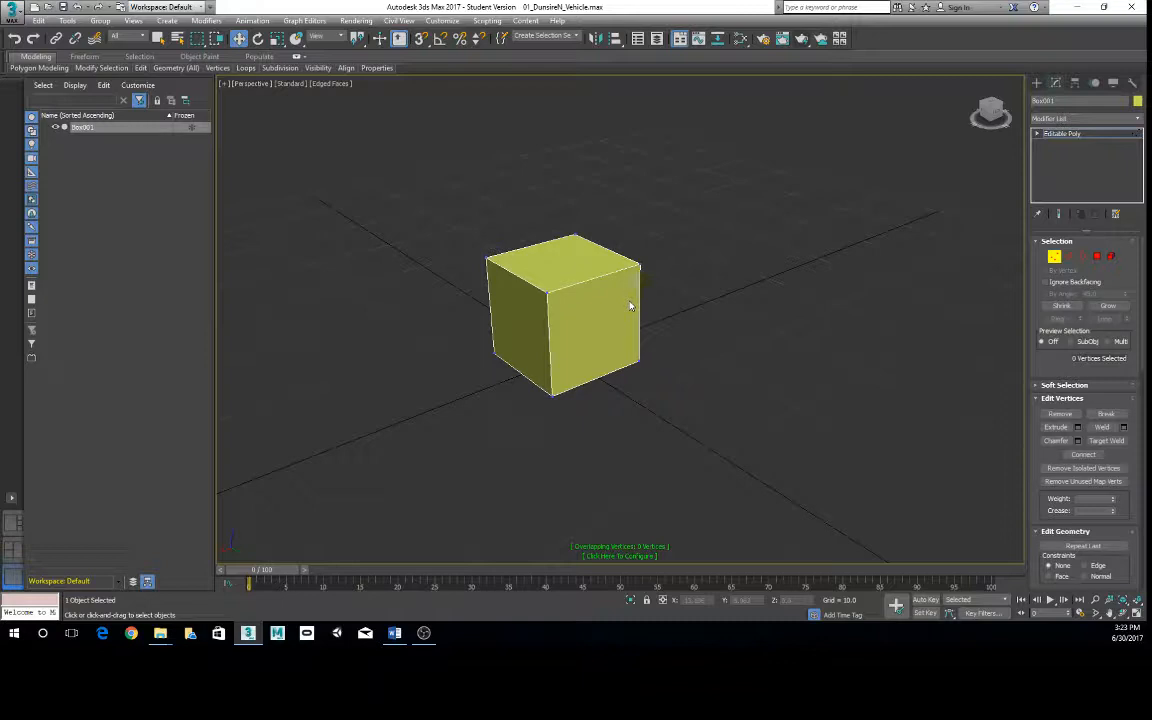
- Return the editable poly box from Vertex editing to its top level
right_click(597, 291)
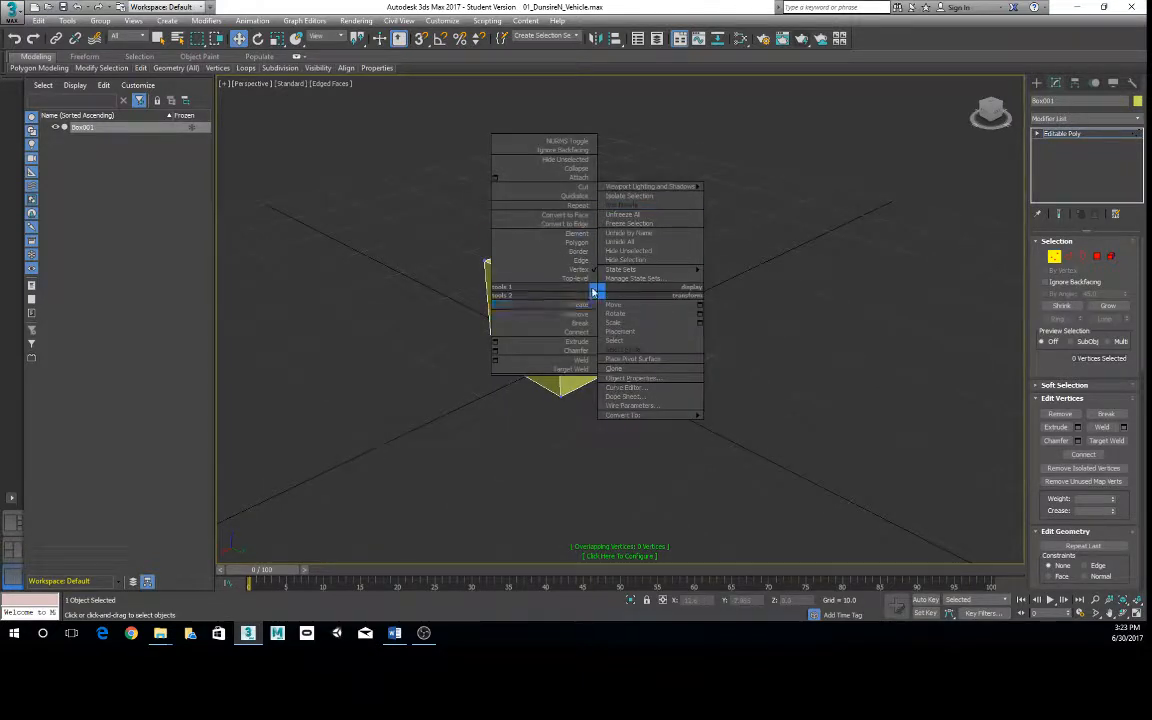
left_click(594, 292)
right_click(625, 295)
left_click(602, 282)
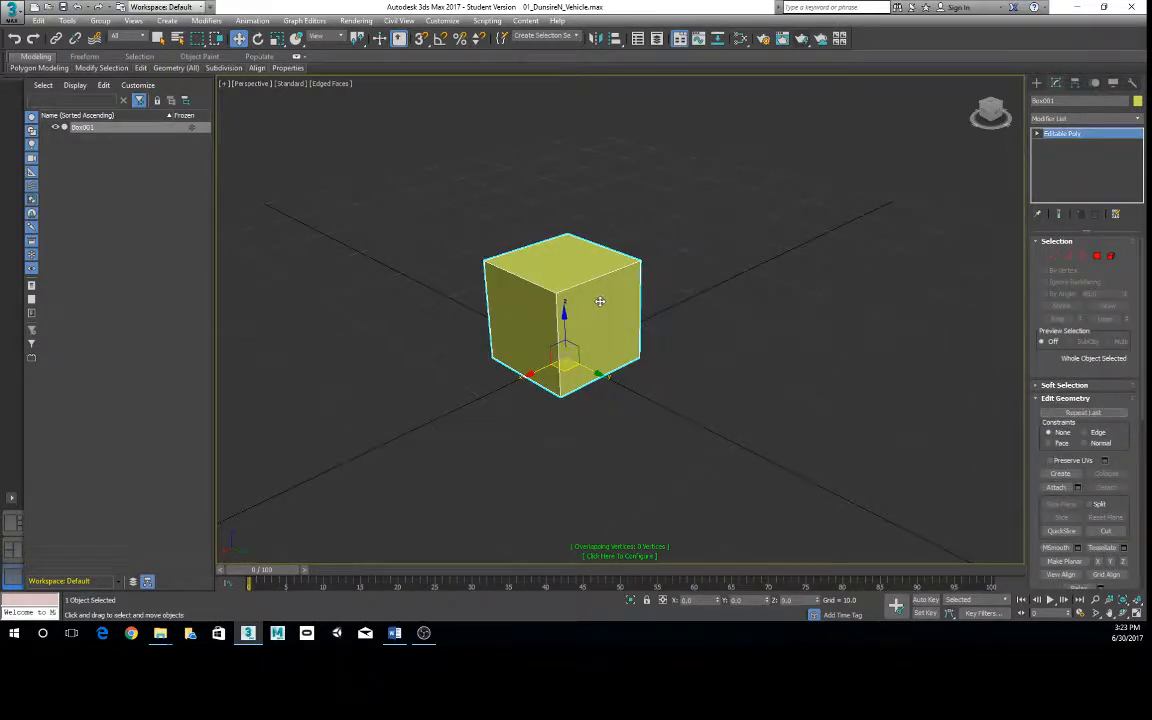
- Enter Vertex editing on the box and select all four vertices of its top face
right_click(600, 302)
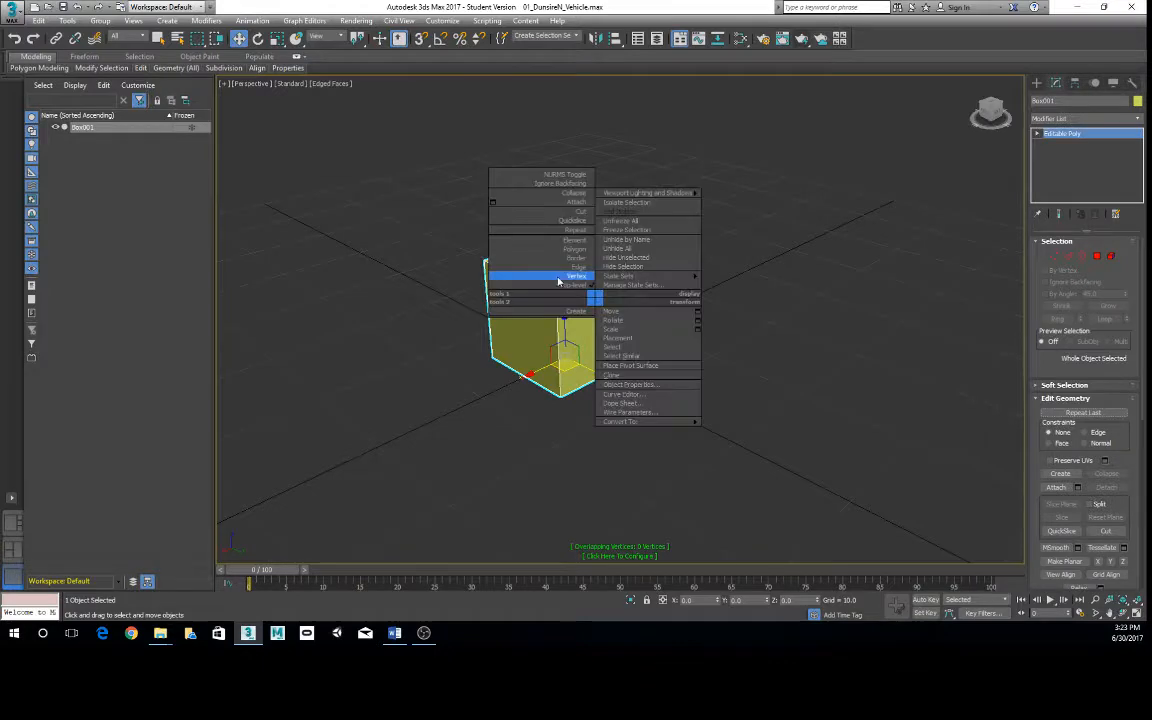
left_click(510, 256)
middle_click_drag(579, 279, 599, 276, "alt")
scroll(597, 277, "up", 2)
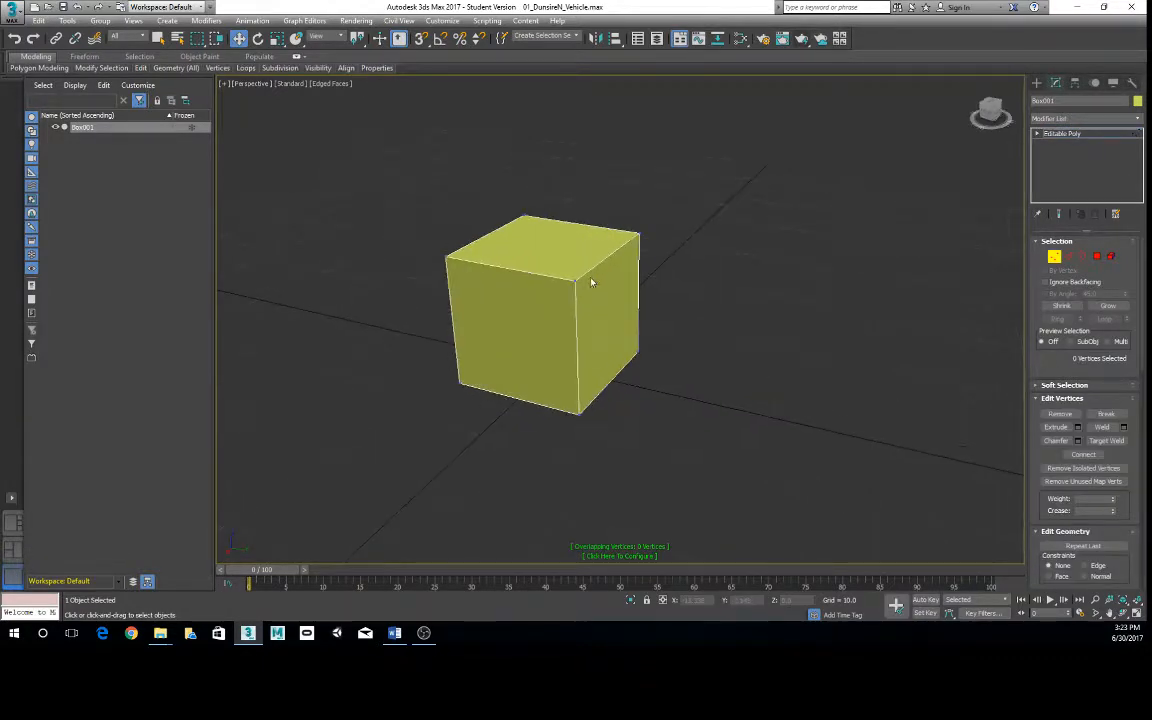
left_click(576, 281)
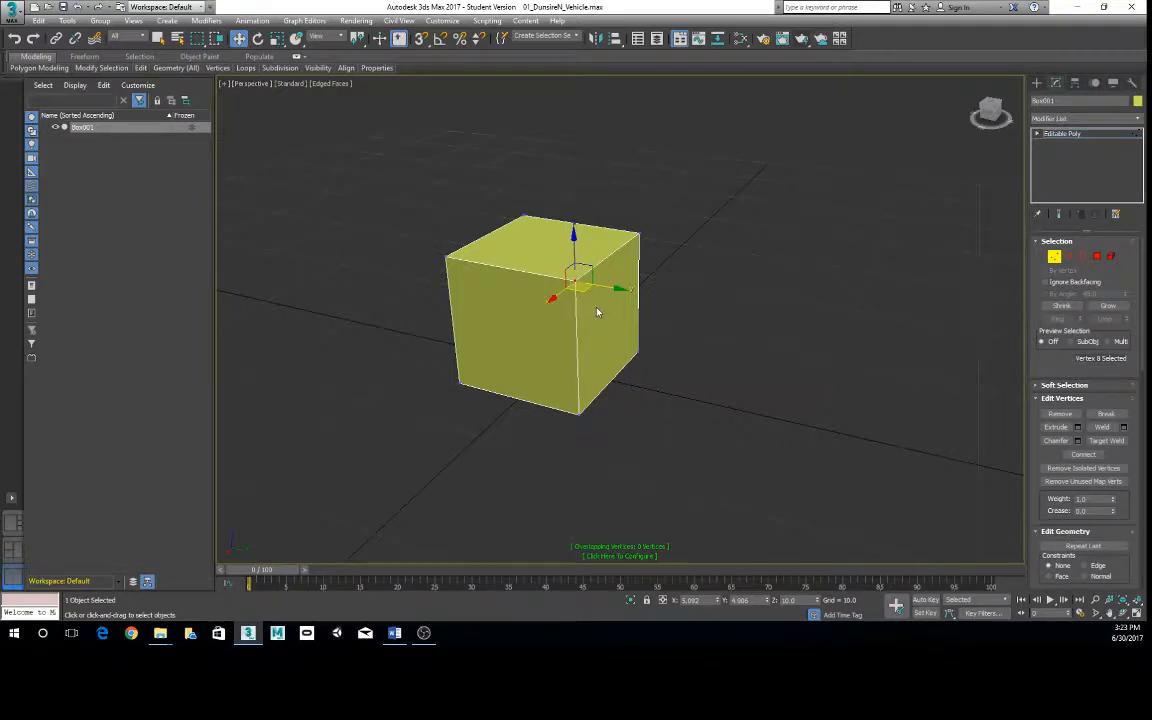
left_click_drag(459, 270, 461, 272)
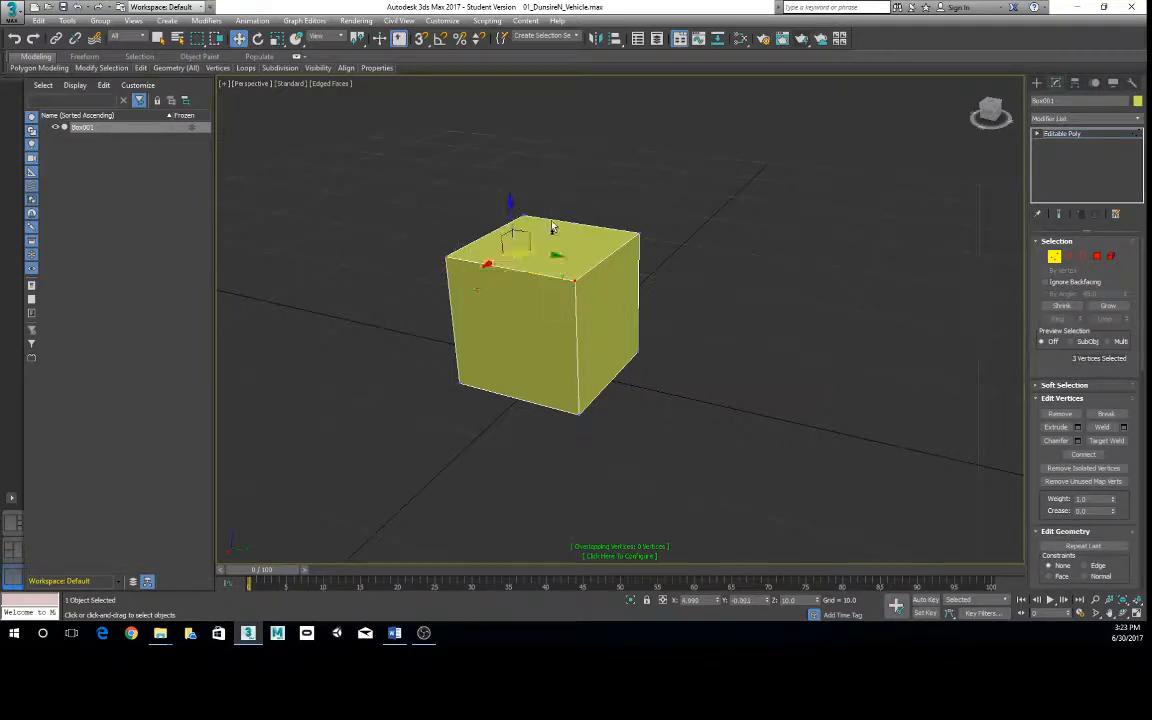
left_click(638, 234, "ctrl")
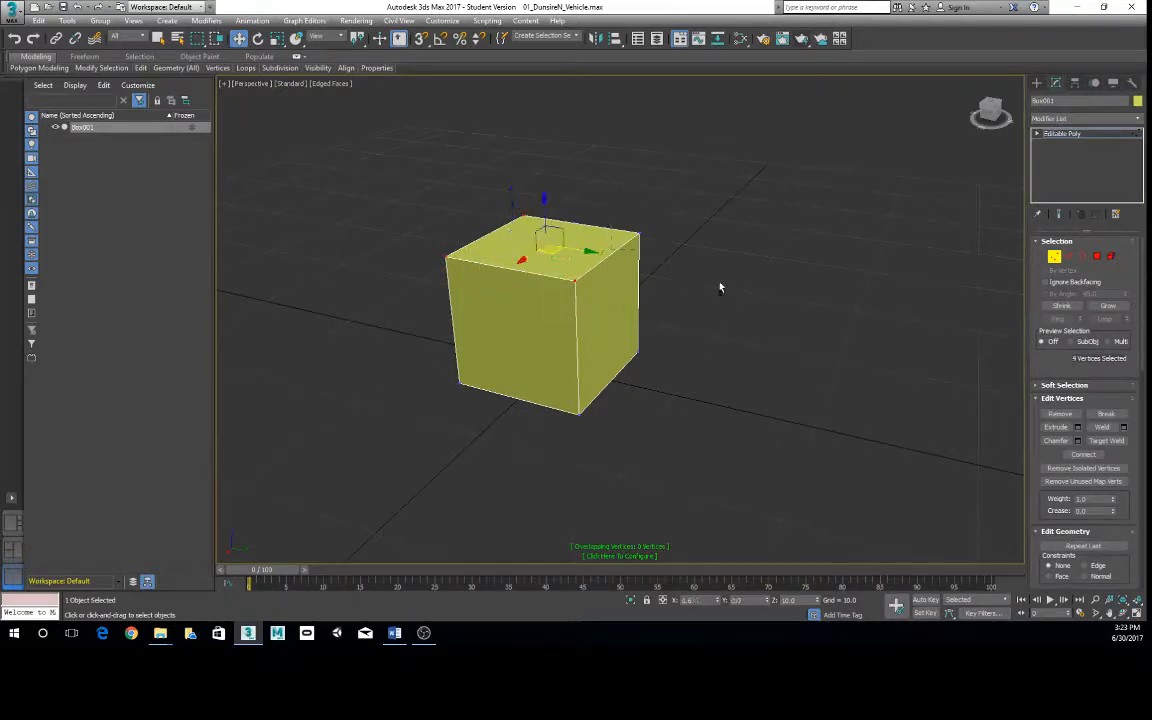
- Leave Vertex editing and delete the entire box
right_click(599, 275)
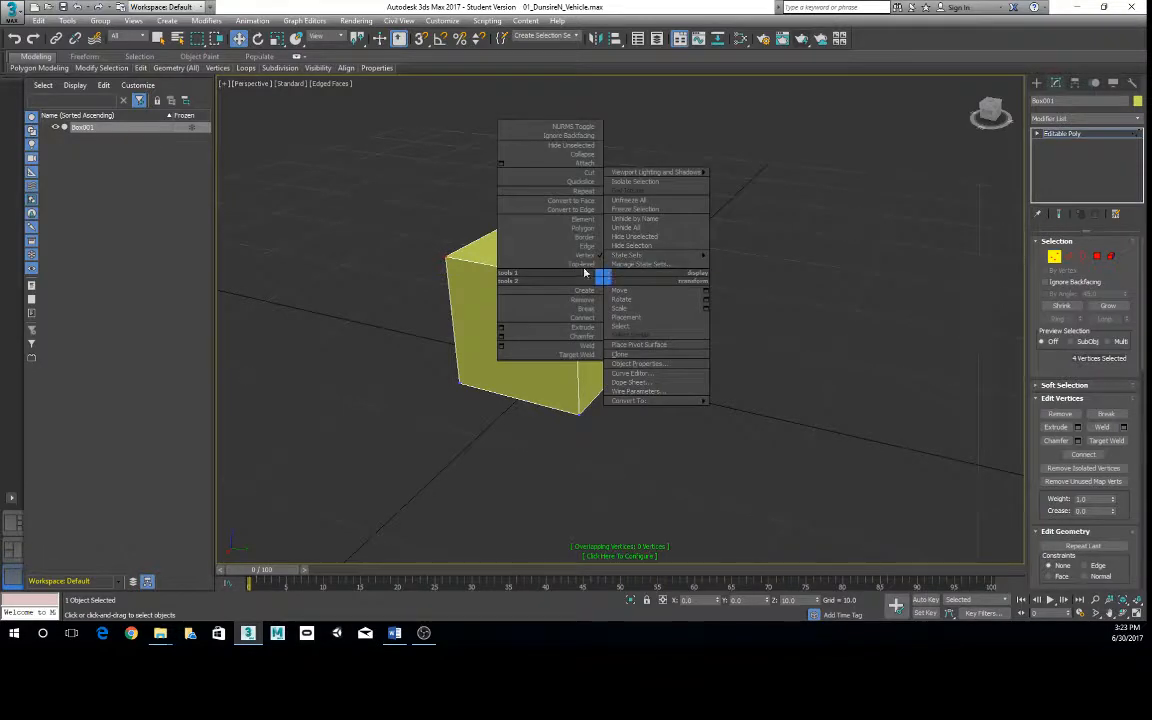
left_click(567, 289)
key("Delete")
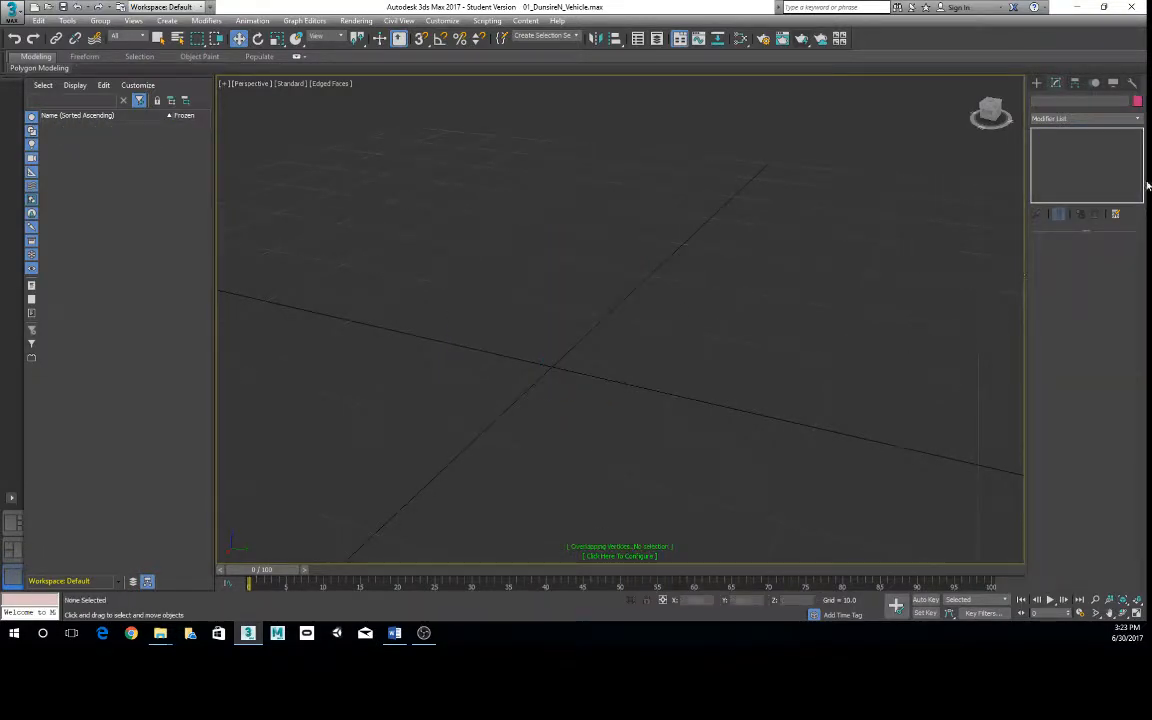
- Create a standard box 10 units long, wide and high at the origin from exact entered dimensions
left_click(1037, 82)
left_click(1061, 155)
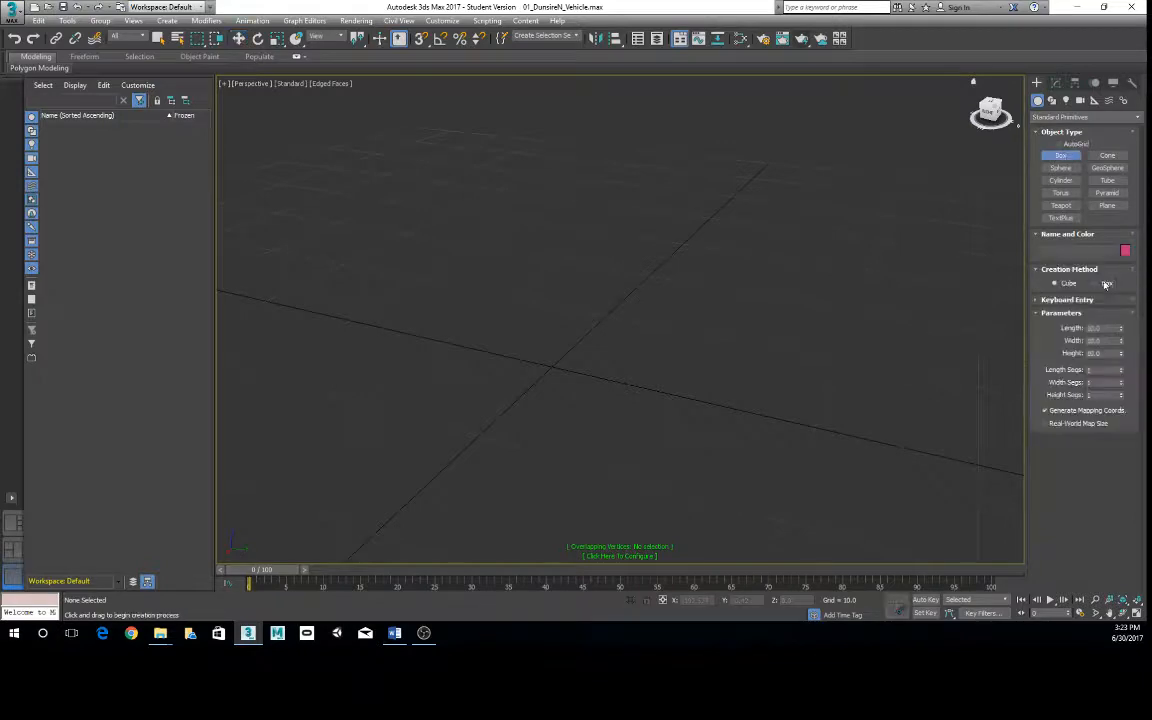
left_click(1068, 300)
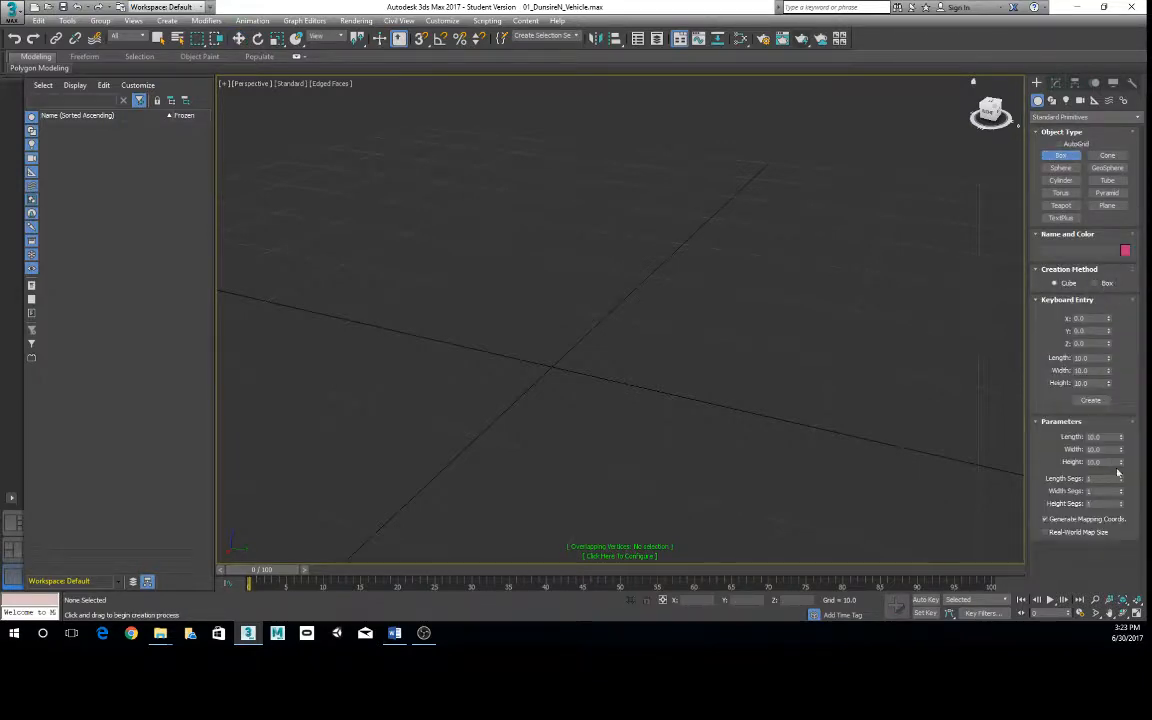
left_click(1091, 400)
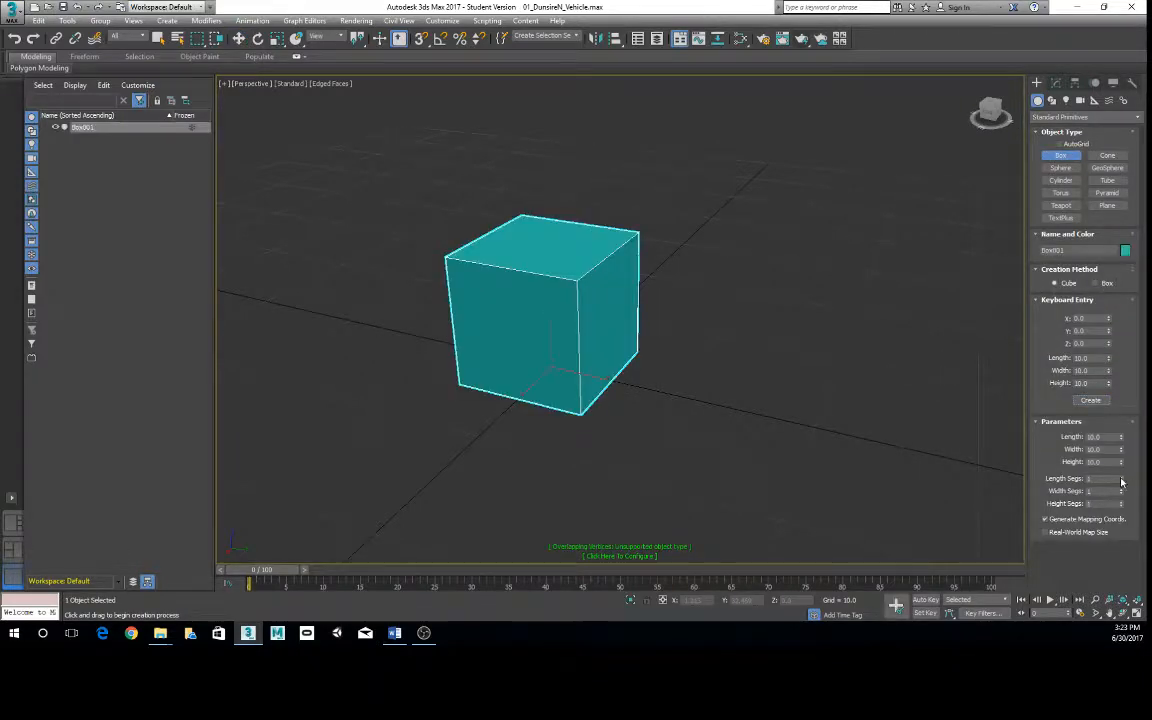
- Divide the box into 3 length segments, 2 width segments and 3 height segments
left_click(1121, 478)
left_click(1122, 490)
left_click(1122, 477)
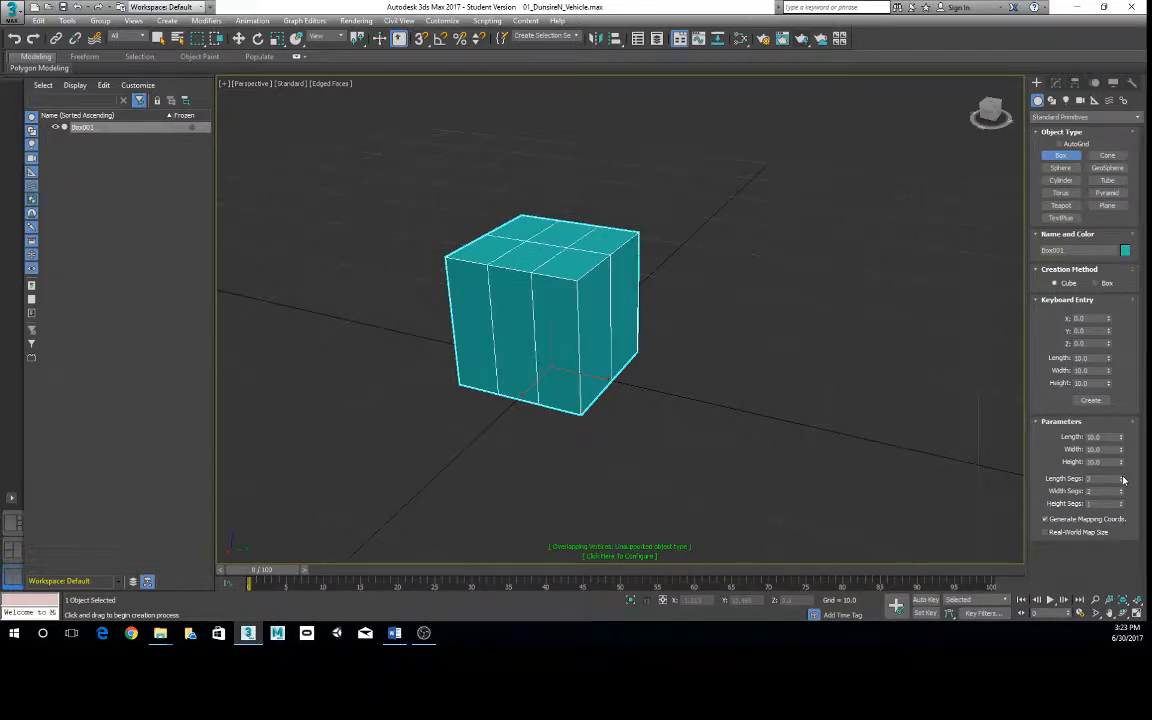
left_click(1121, 501)
left_click(1121, 501)
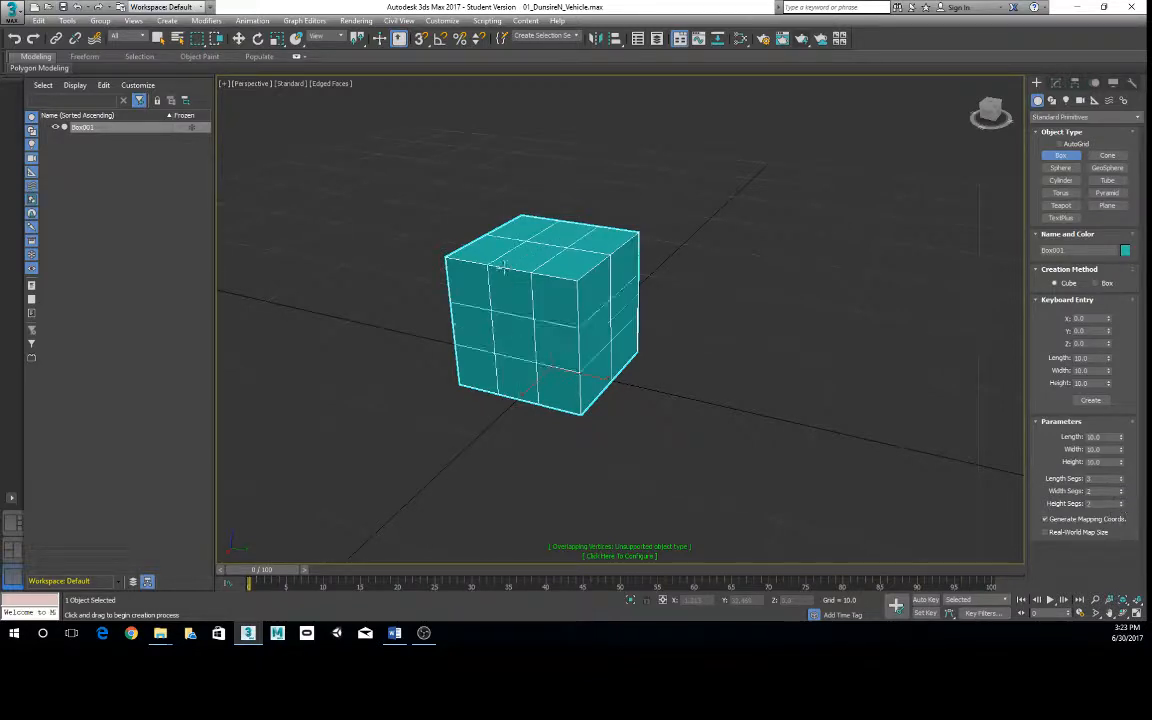
- Finish box creation with the Move tool and convert the segmented box to an Editable Poly
key("w")
right_click(595, 288)
mouse_move(643, 411)
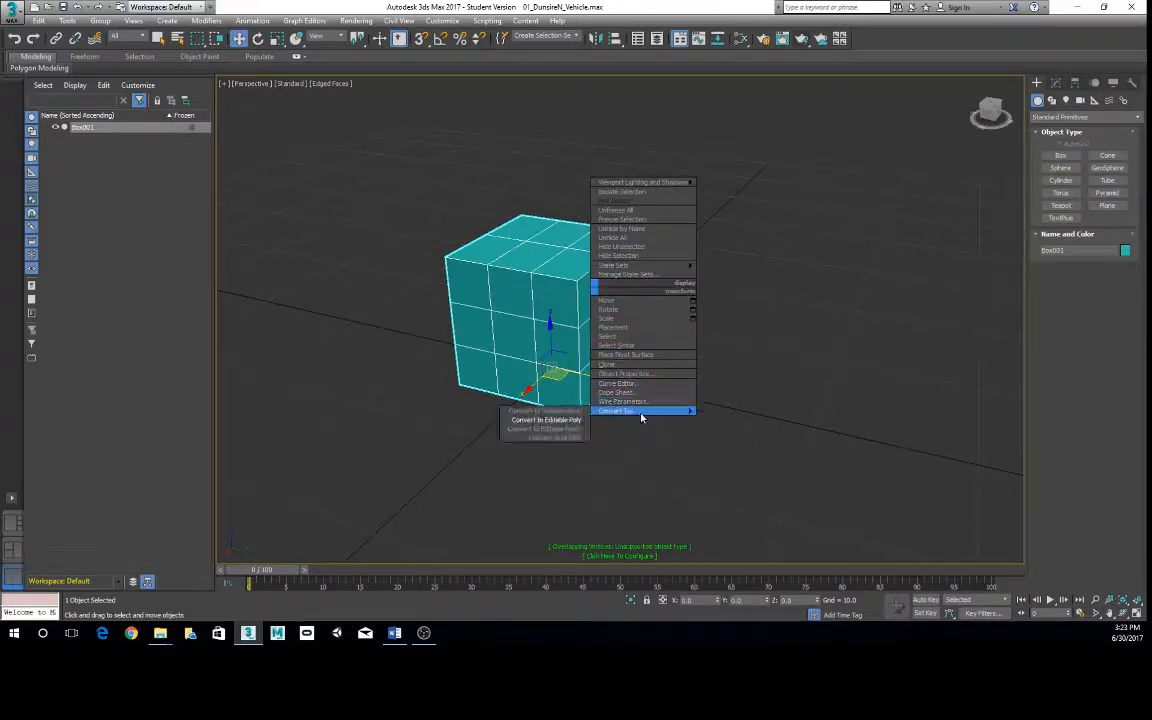
left_click(545, 419)
- Compare the box in the four-viewport layout and in single enlarged viewports, ending in Perspective
key("alt+w")
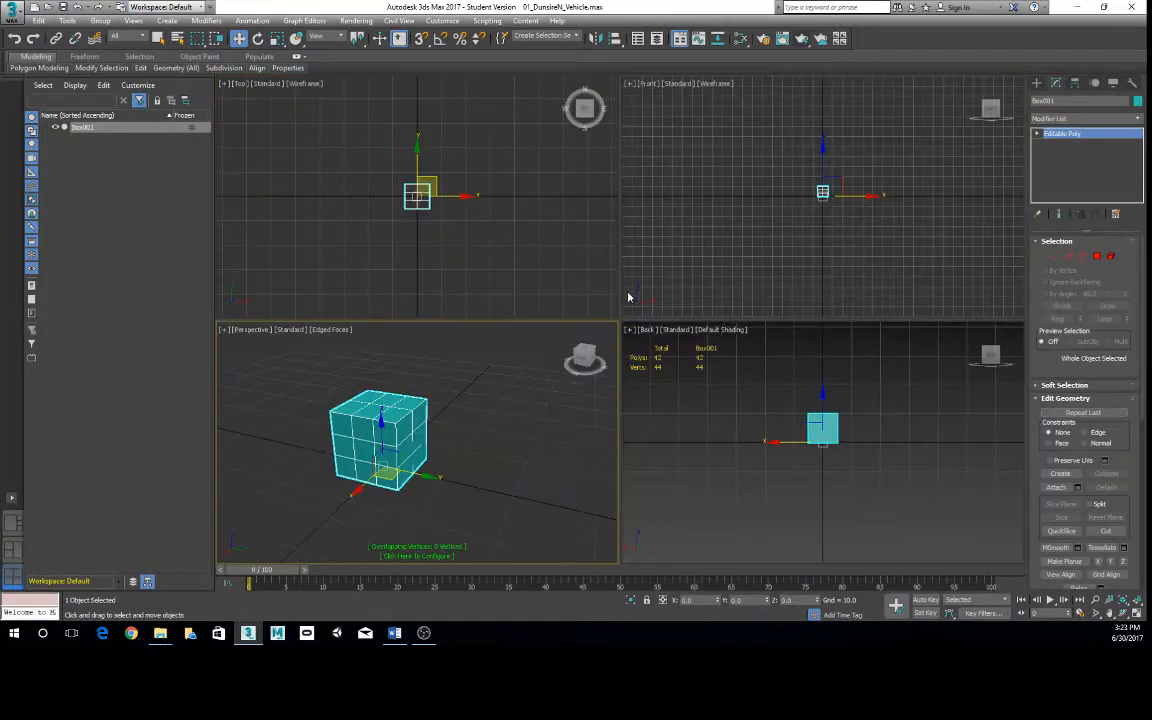
key("alt+w")
key("alt+w")
key("alt+w")
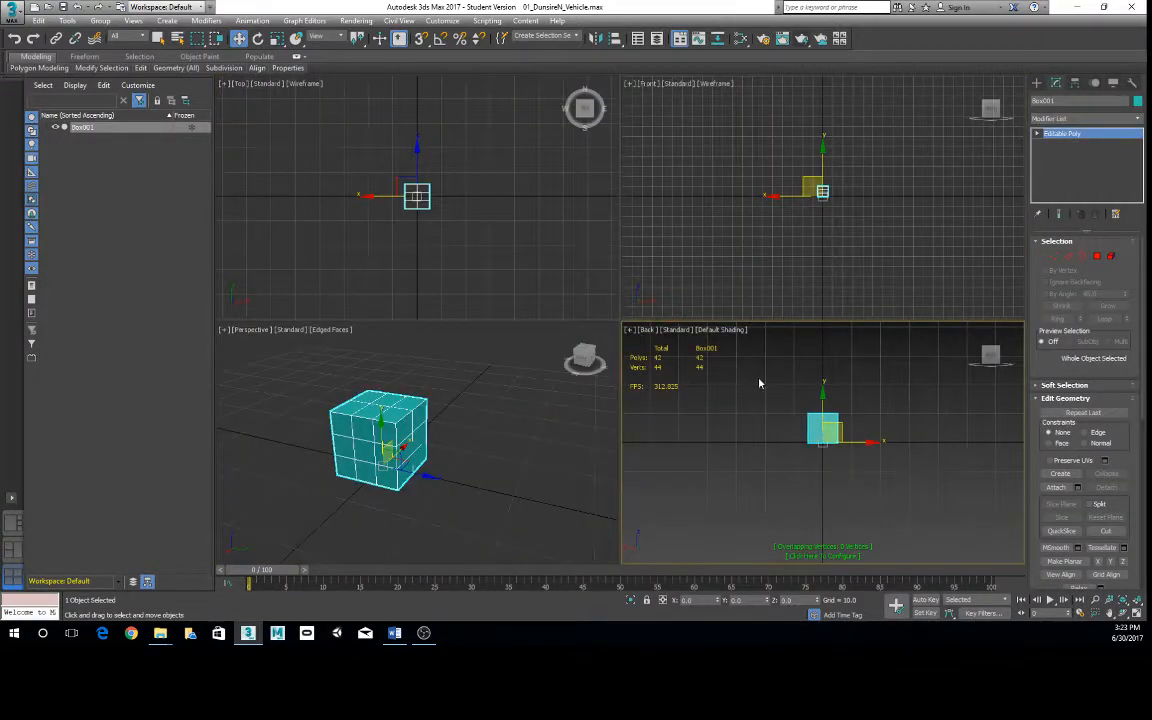
key("alt+w")
middle_click(462, 442)
key("alt+w")
middle_click_drag(628, 330, 626, 318, "alt")
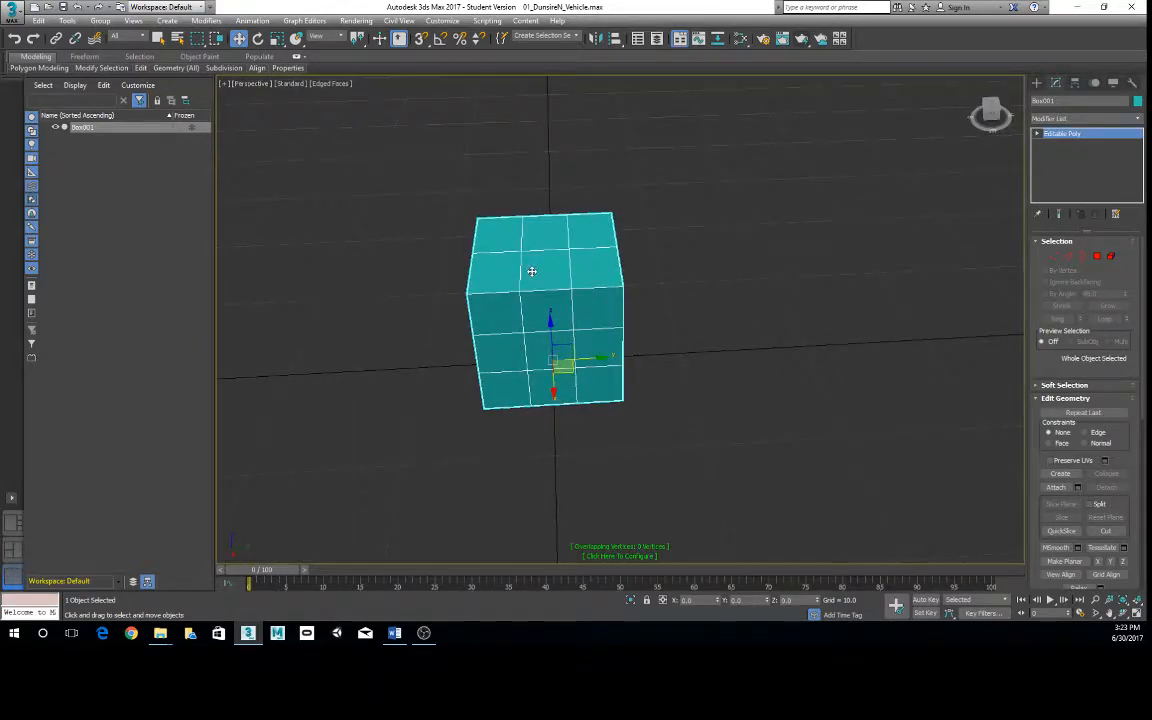
- Repeat the conversion of the box to Editable Poly and enter Vertex editing on it
right_click(532, 271)
mouse_move(557, 393)
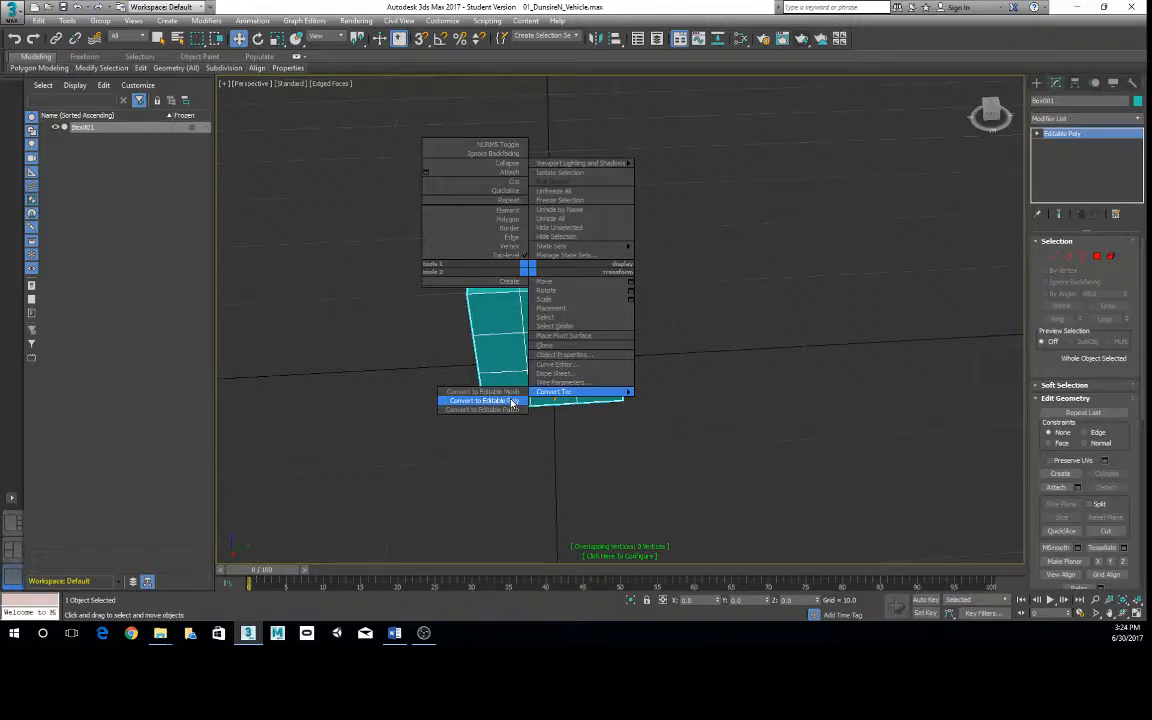
left_click(512, 401)
middle_click_drag(571, 311, 580, 291, "alt")
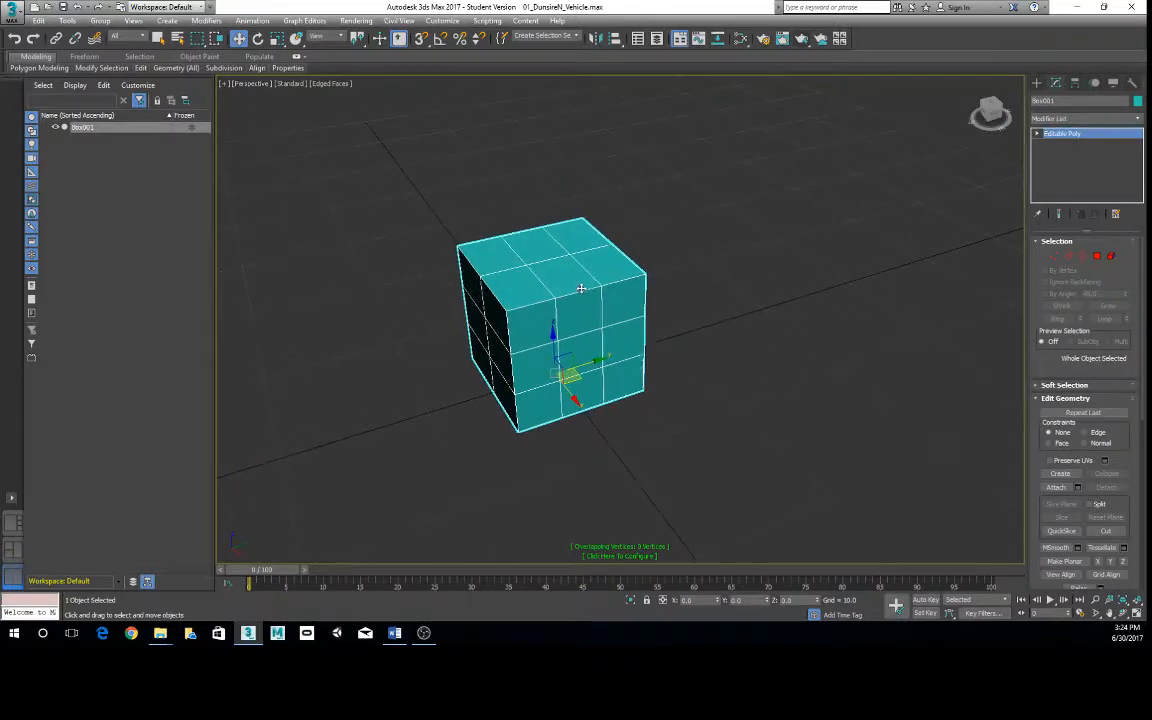
right_click(579, 290)
left_click(565, 262)
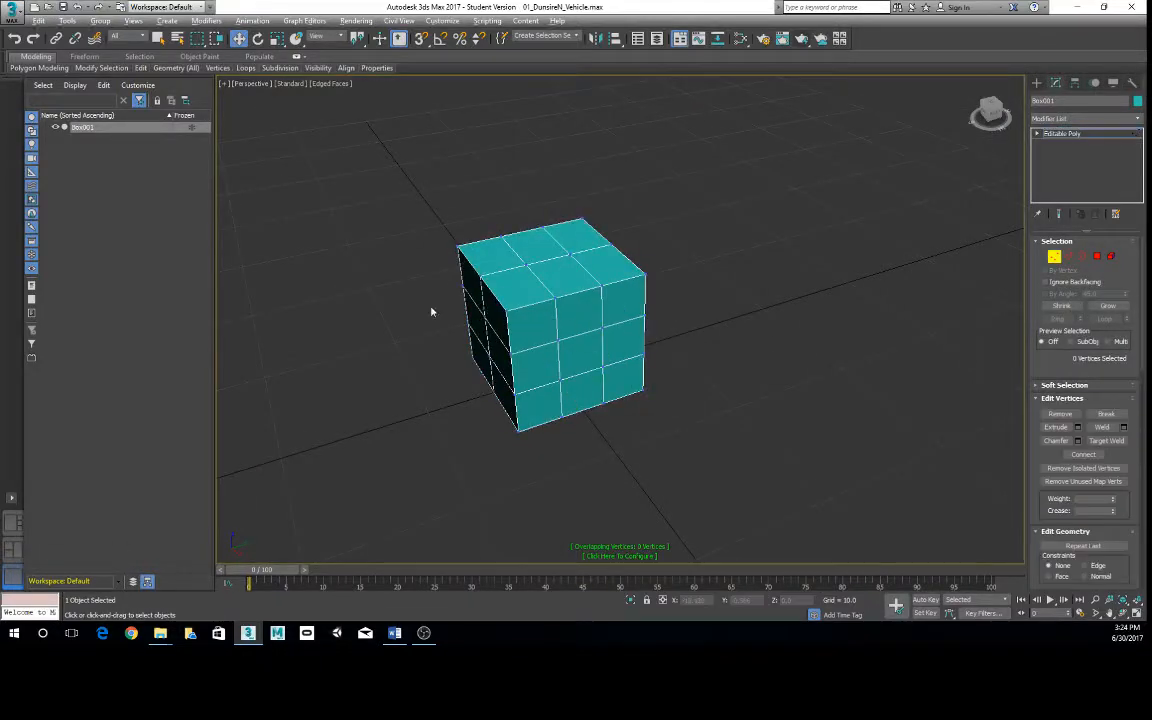
- Select five neighbouring vertices along the upper horizontal division, running around one corner of the box
middle_click_drag(432, 311, 462, 305, "alt")
left_click(448, 268)
scroll(459, 258, "up", 3)
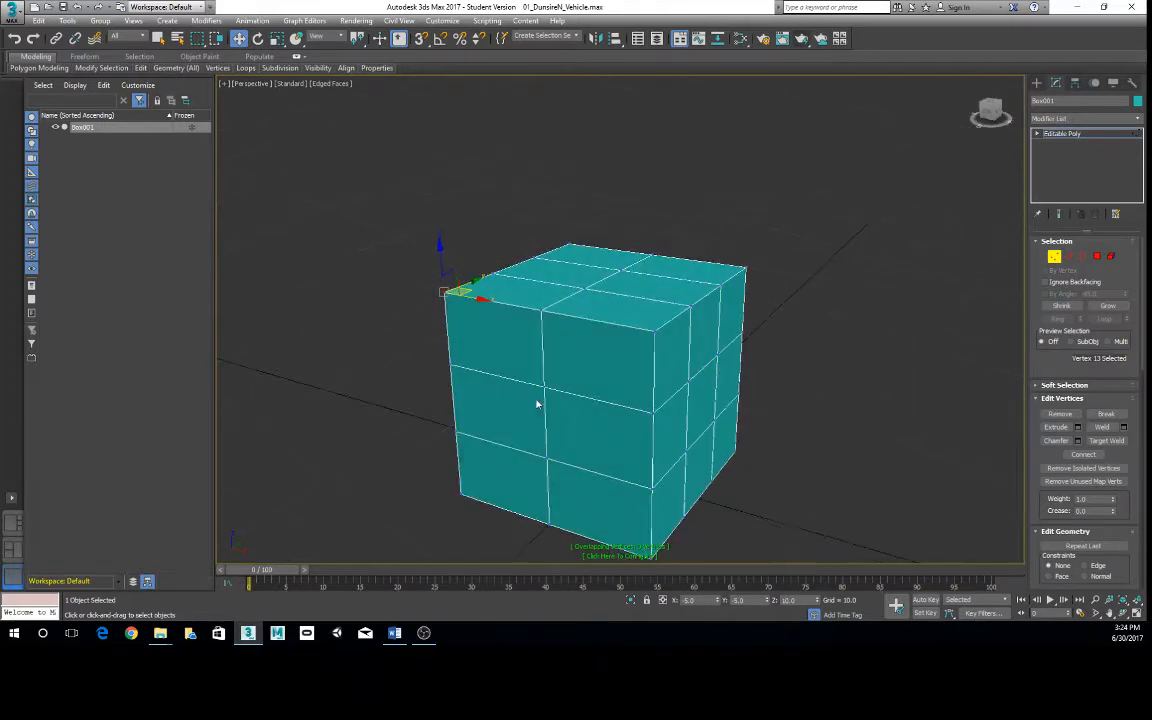
left_click(453, 366)
left_click(541, 385, "ctrl")
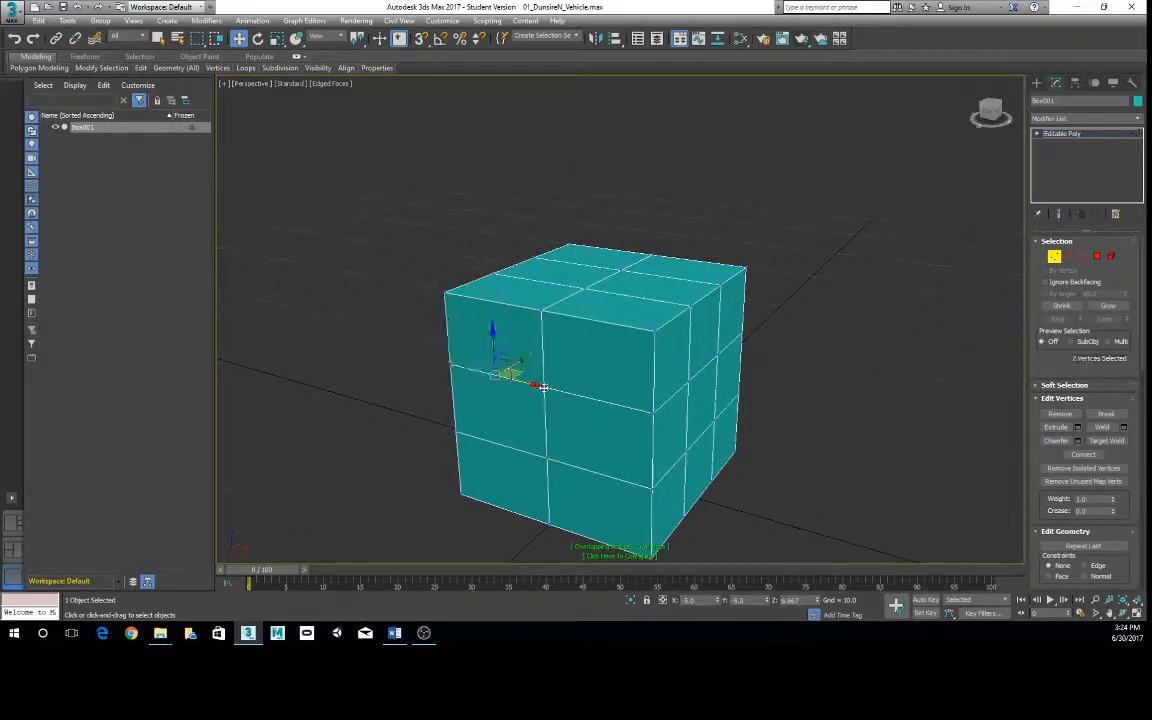
left_click(652, 412, "ctrl")
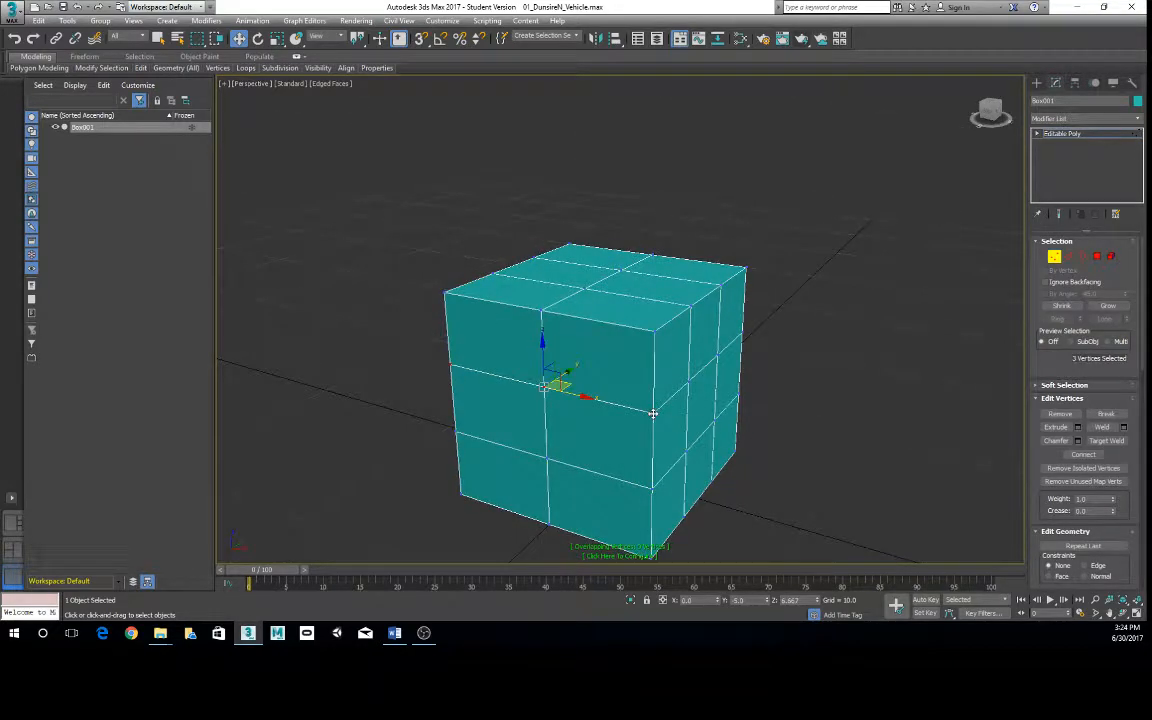
left_click(687, 383, "ctrl")
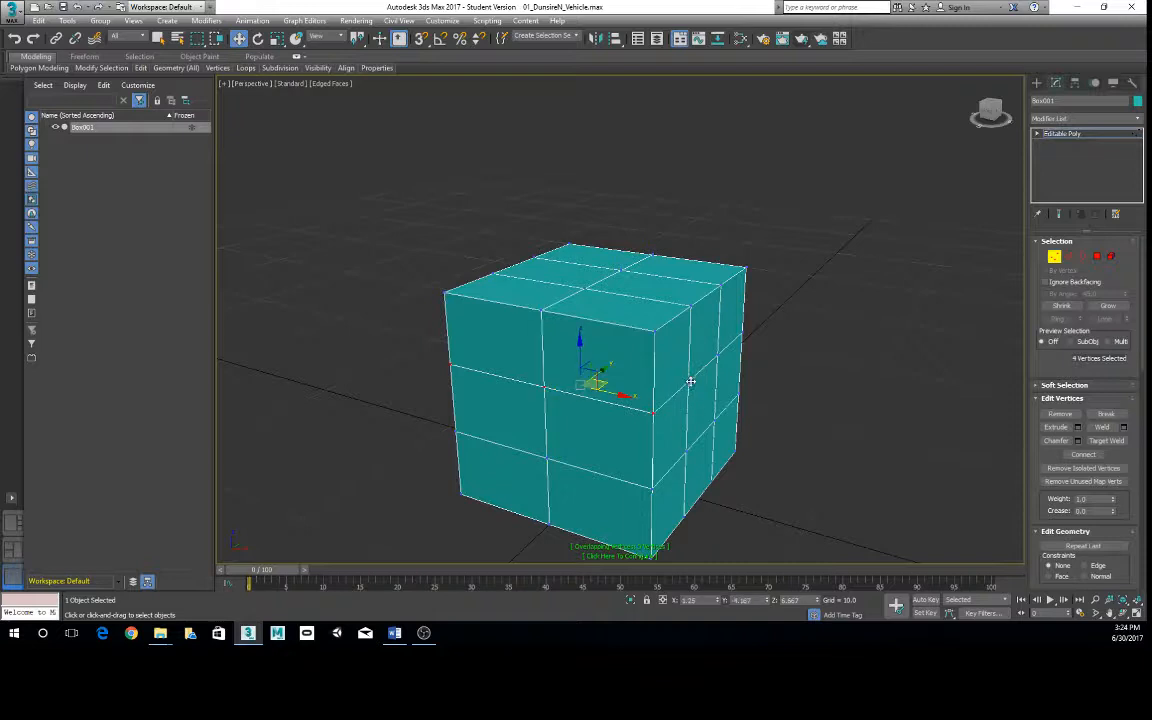
middle_click_drag(748, 416, 671, 429, "alt")
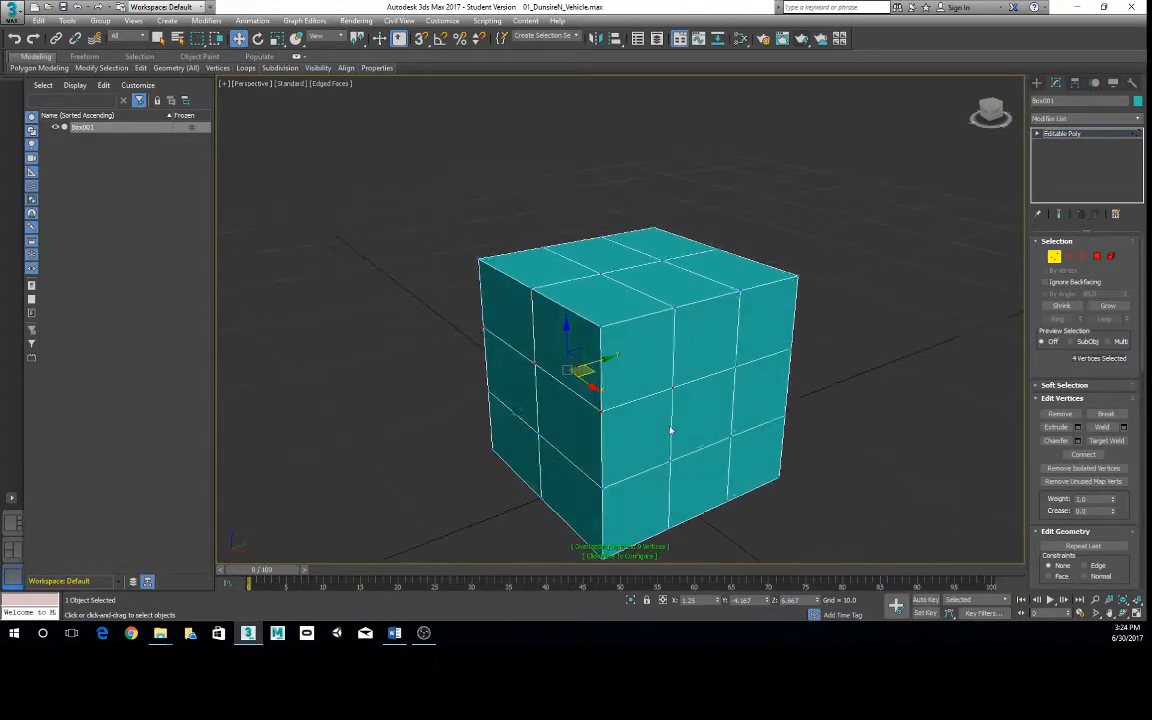
left_click(736, 367, "ctrl")
- Scale the five selected vertices outward so the box bulges at that level, and undo the scaling
key("e")
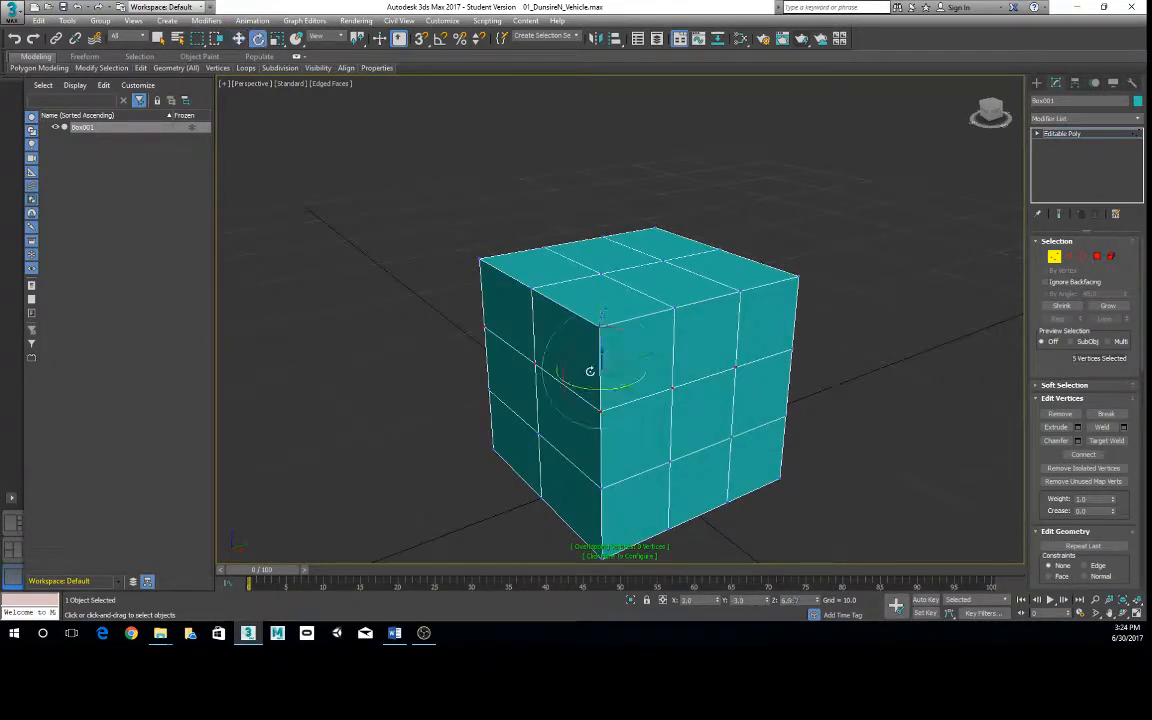
left_click_drag(576, 350, 538, 336)
key("r")
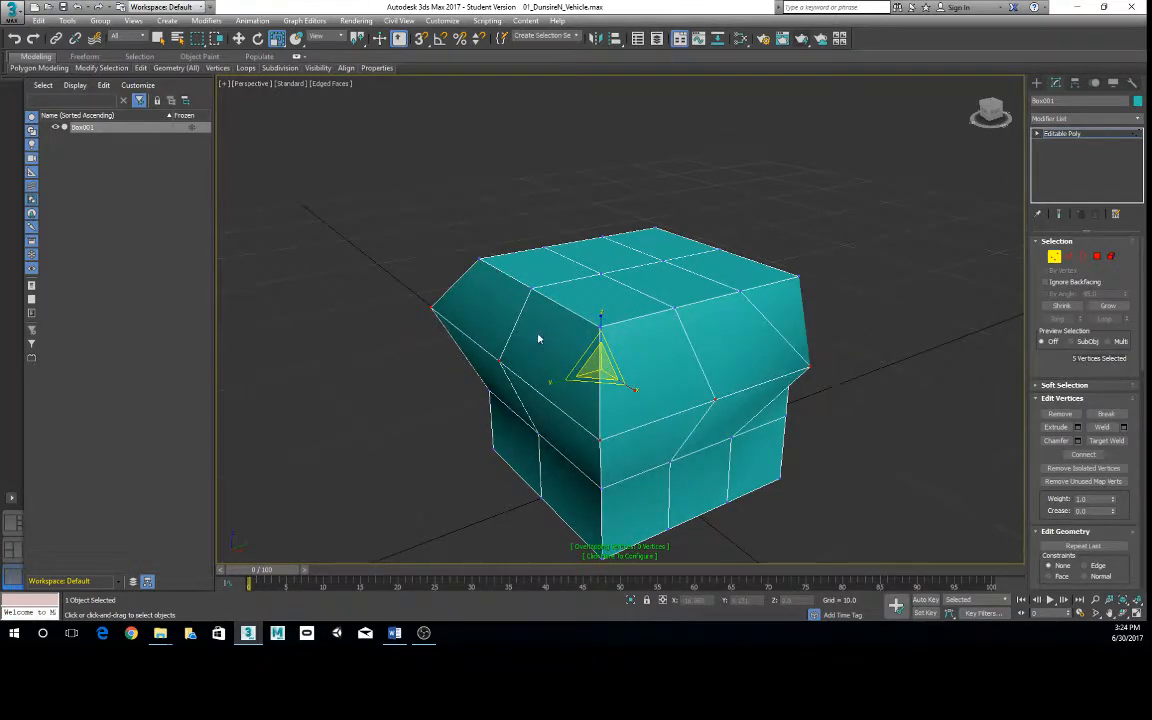
key("ctrl+z")
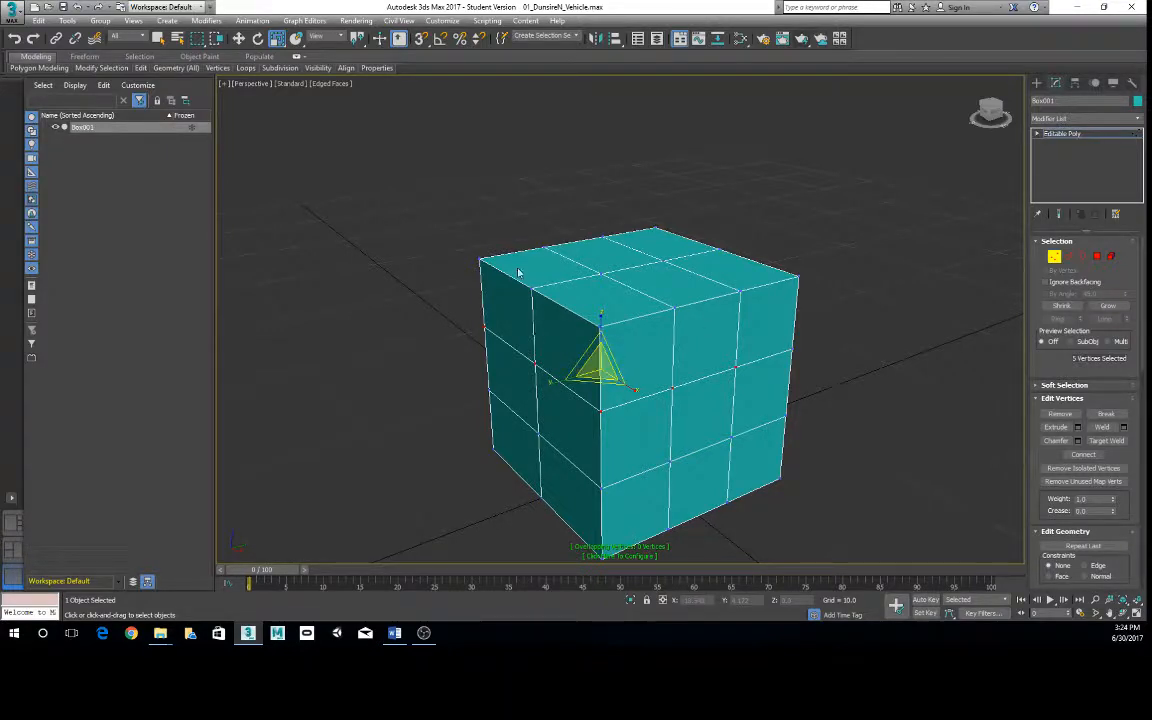
- Switch the box to Edge editing and select individual edges along its top rim and upper horizontal division
right_click(553, 276)
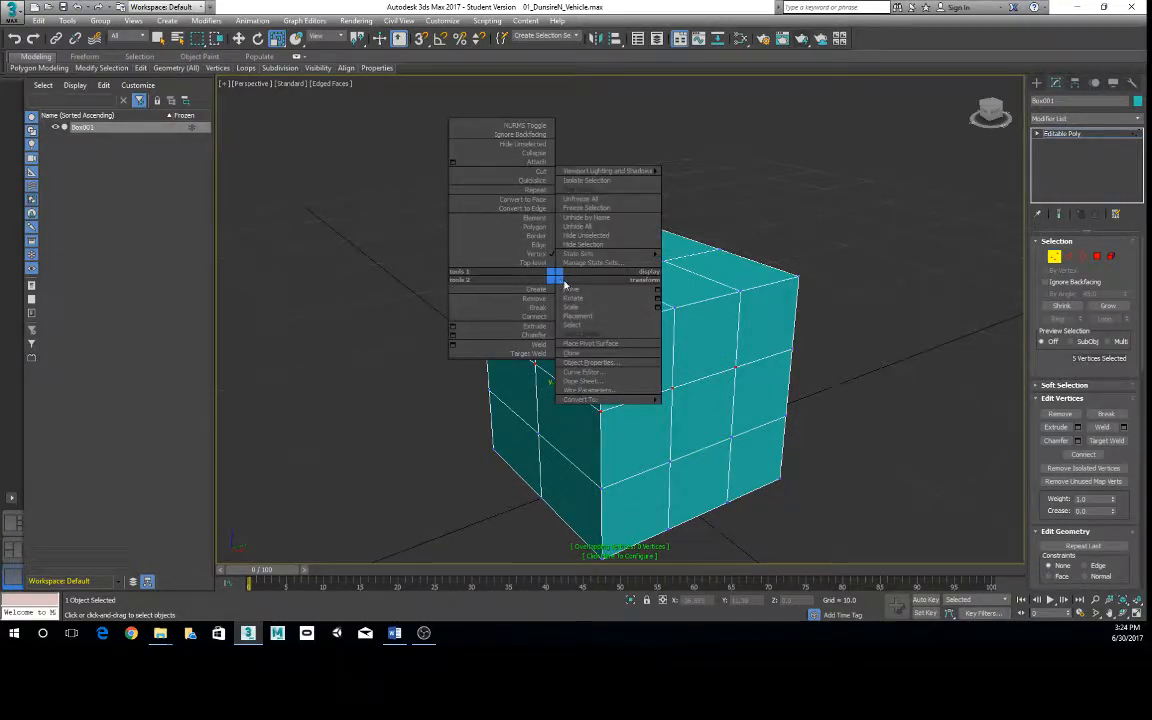
left_click(538, 244)
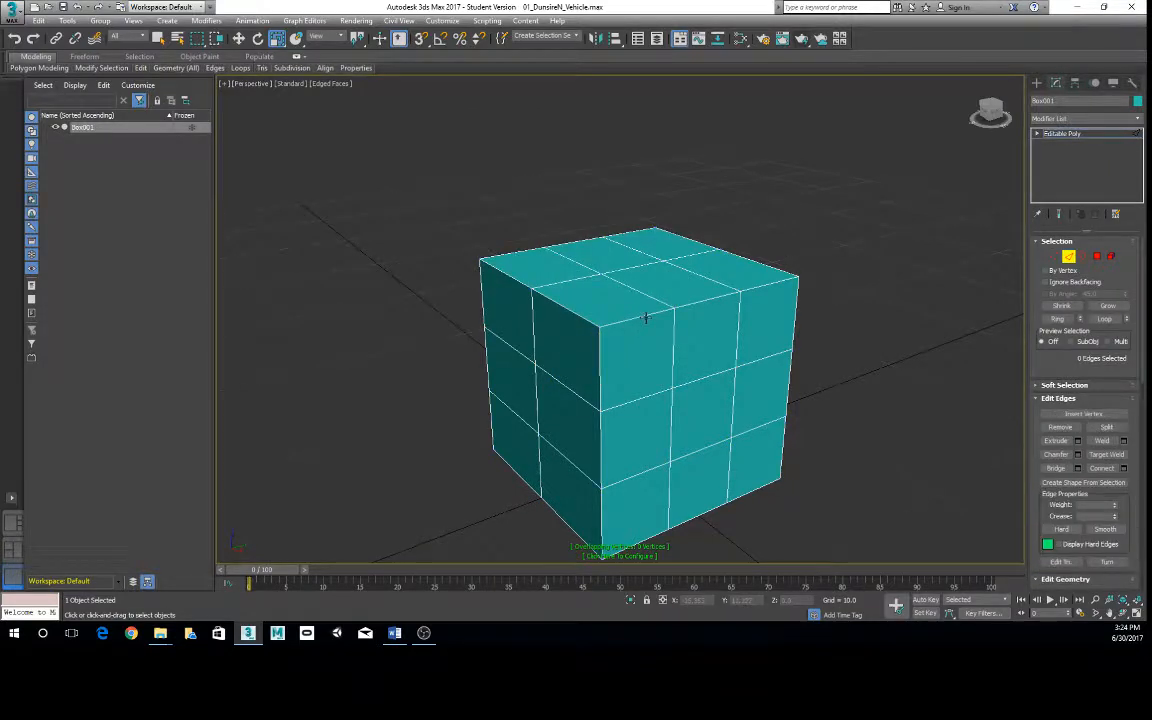
left_click(645, 316)
left_click(705, 301)
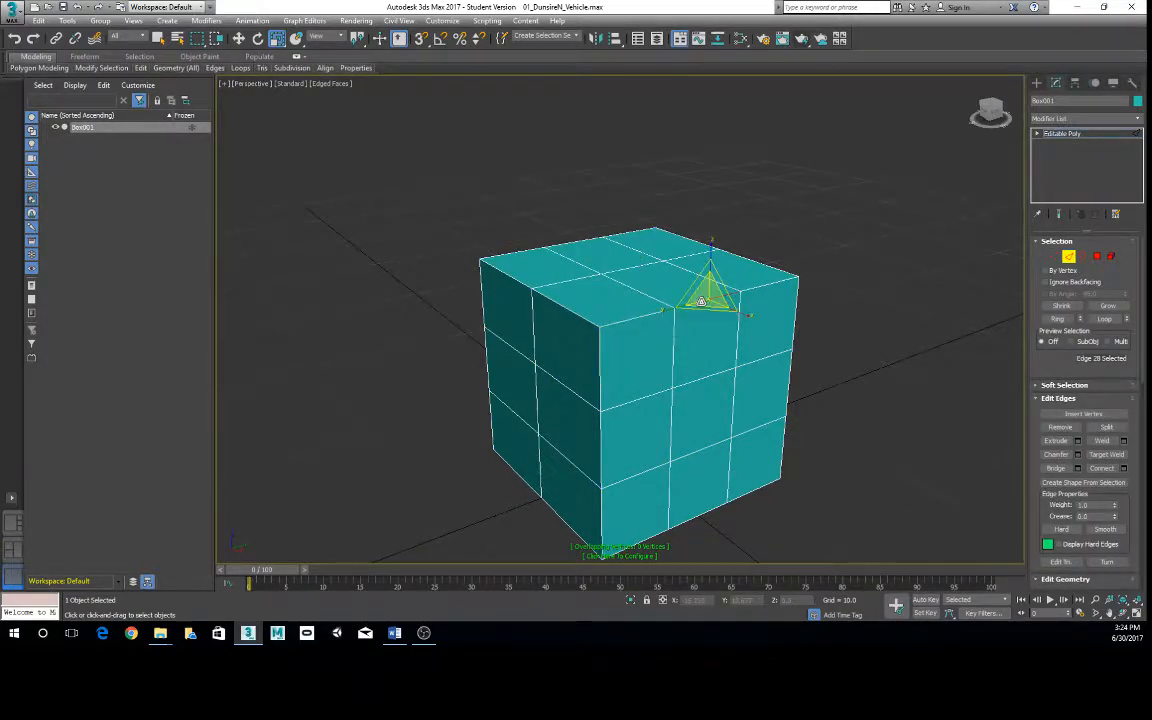
left_click(639, 317, "ctrl")
left_click(619, 405)
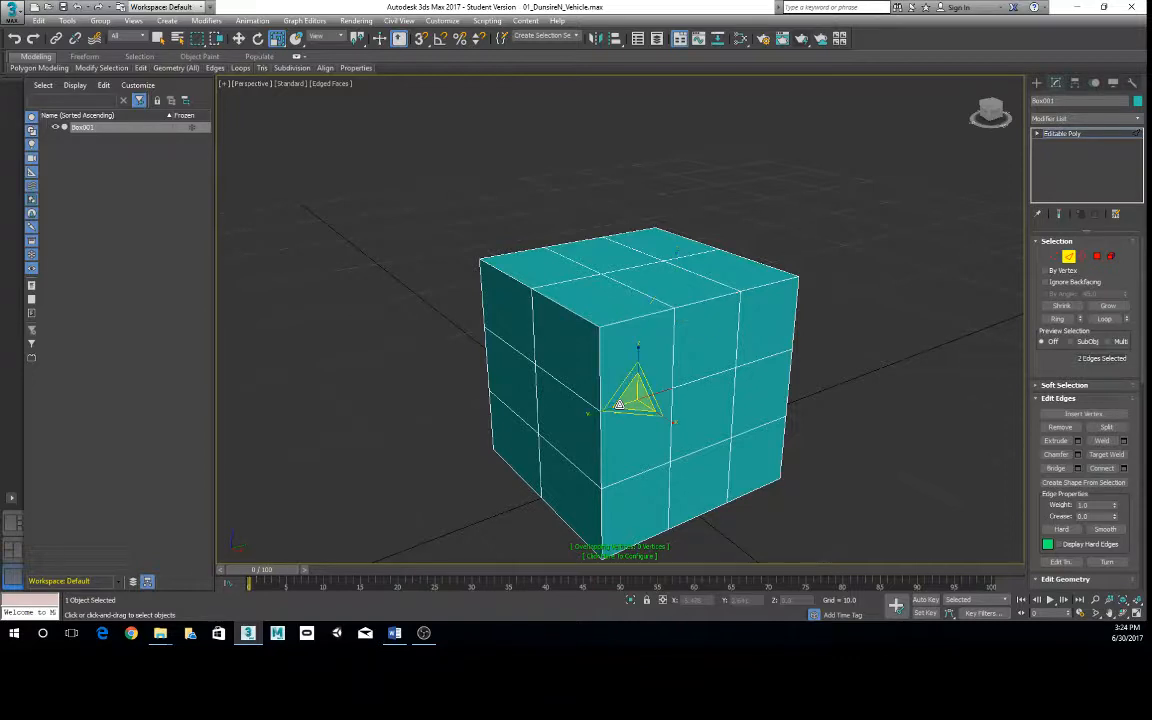
left_click(706, 375)
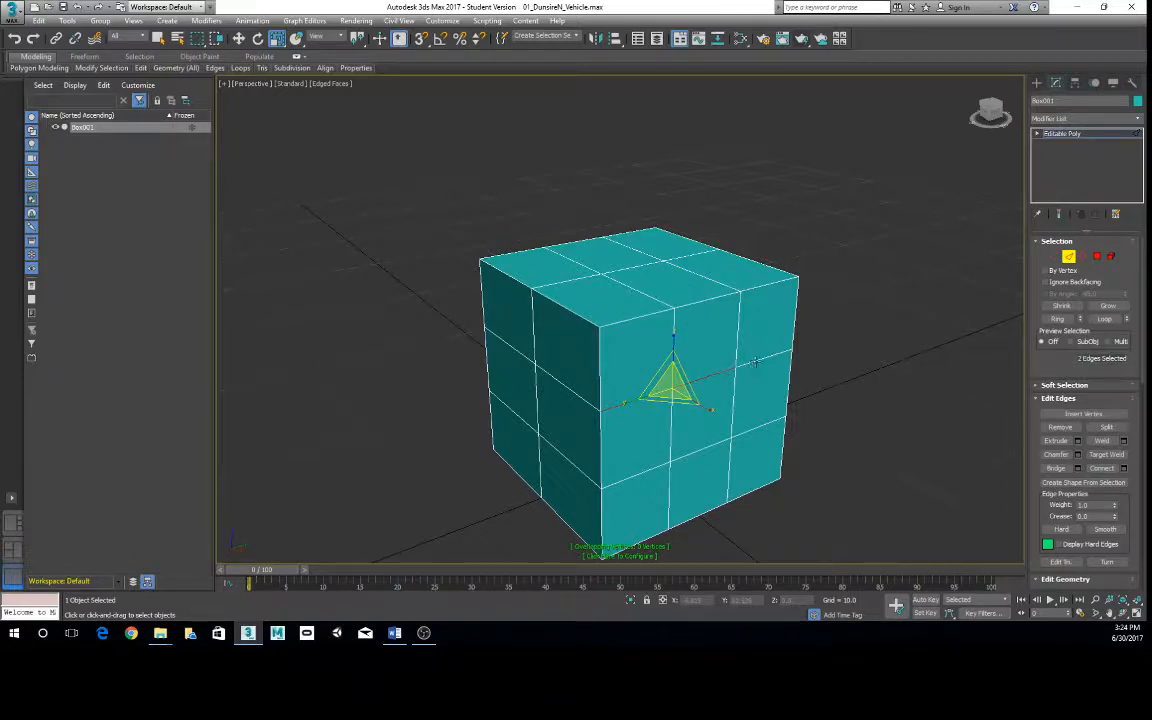
left_click(755, 362, "ctrl")
- Clear the edge selection and select the entire upper horizontal edge loop around the box
middle_click_drag(587, 400, 732, 384, "alt")
left_click(801, 427, "ctrl")
double_click(801, 427)
left_click(720, 388)
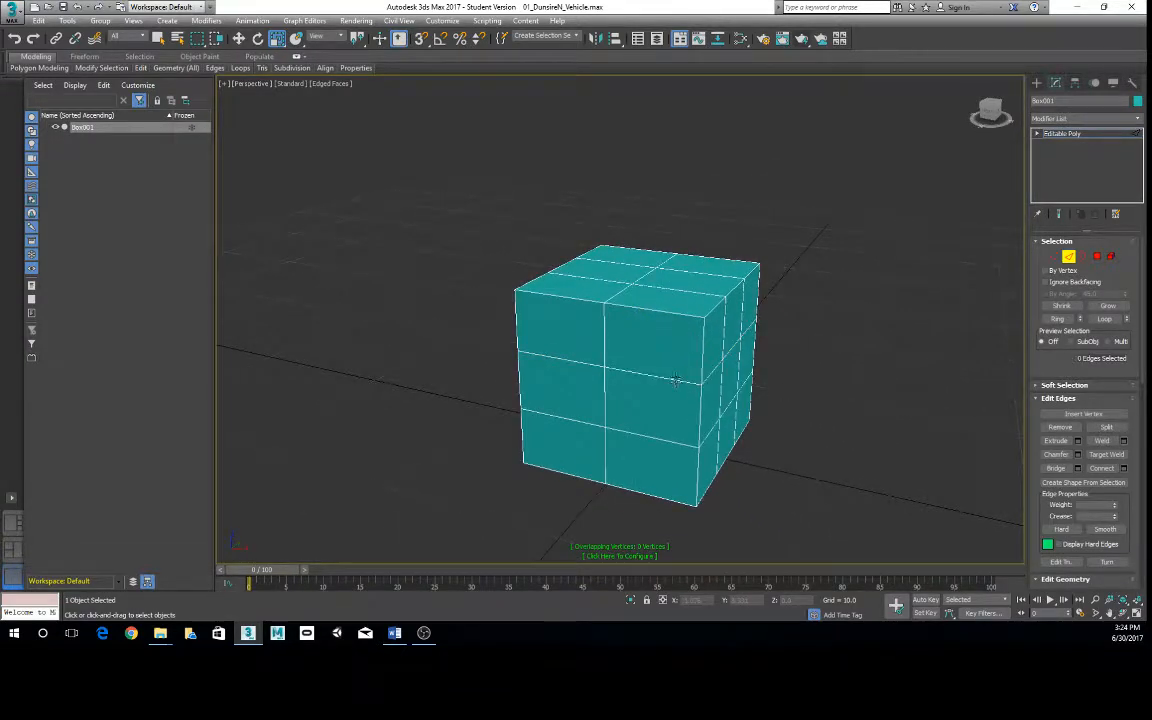
double_click(676, 378)
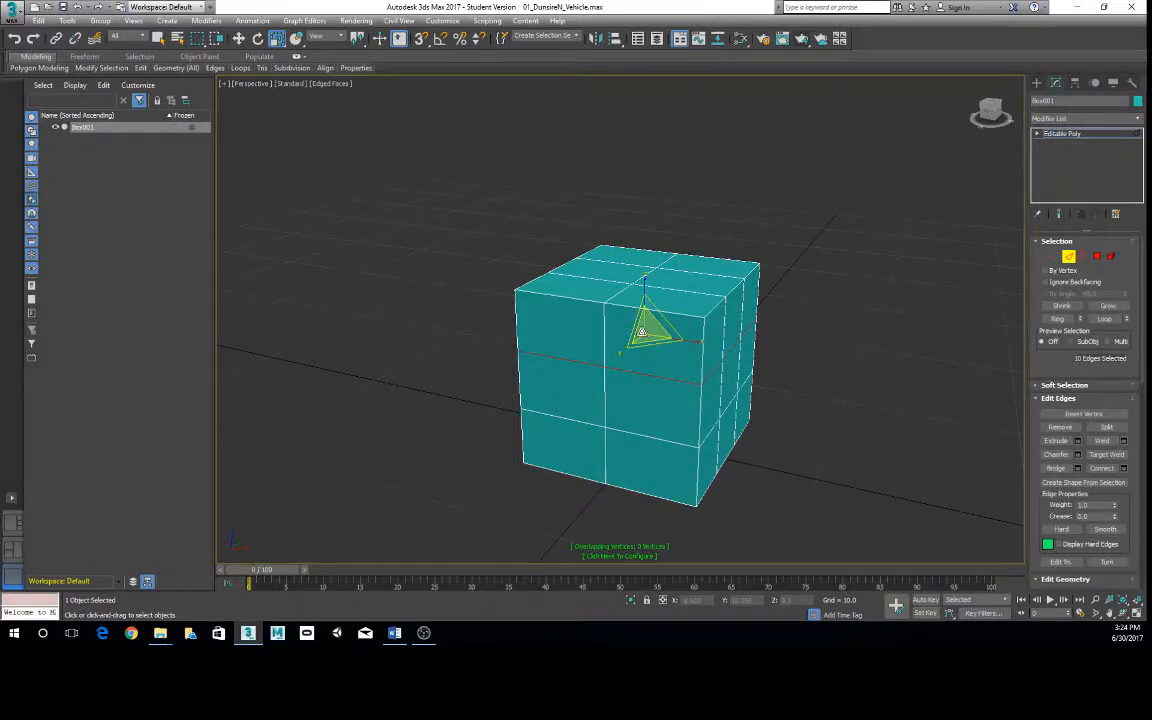
left_click_drag(582, 304, 640, 320)
right_click(640, 322)
middle_click_drag(885, 428, 790, 419, "alt")
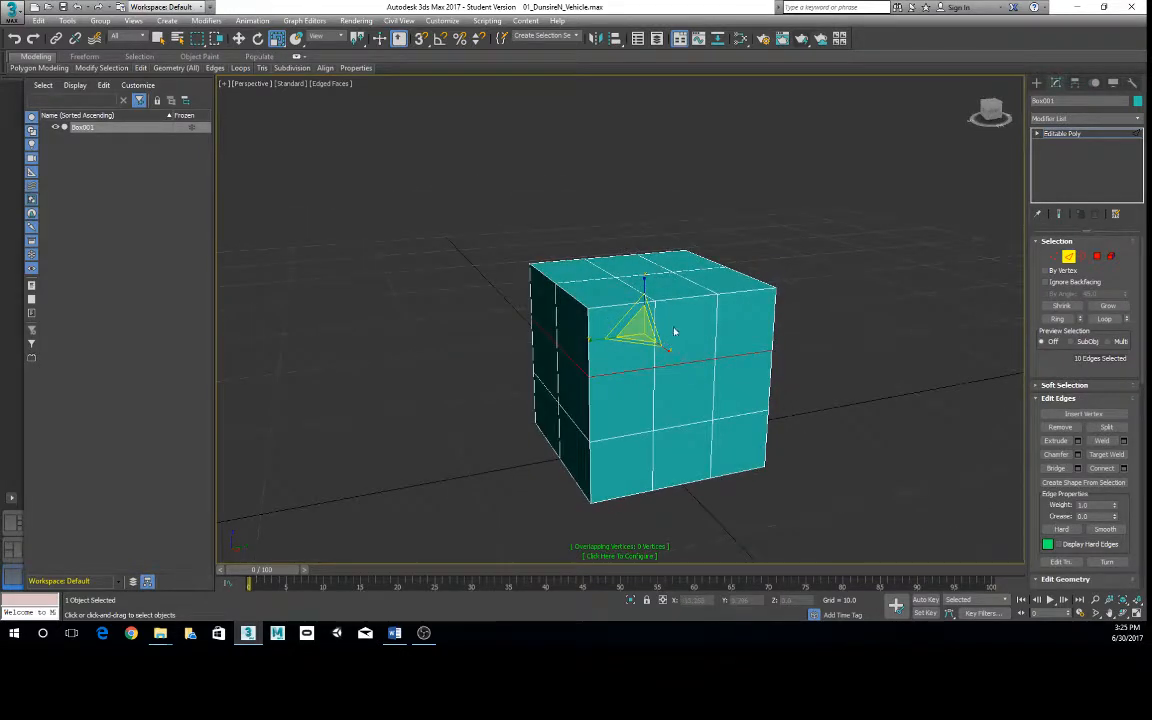
- Select the vertical edge loop that runs over the top and down the three-segment side of the box
double_click(717, 317)
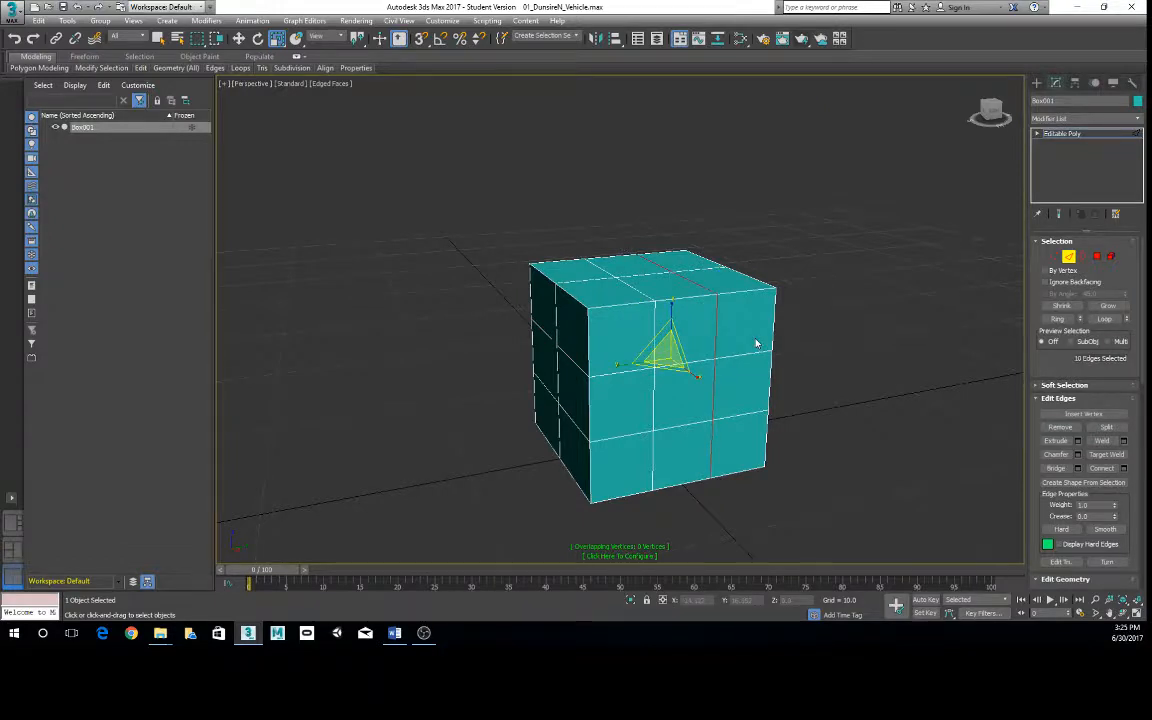
middle_click_drag(757, 343, 767, 395, "alt")
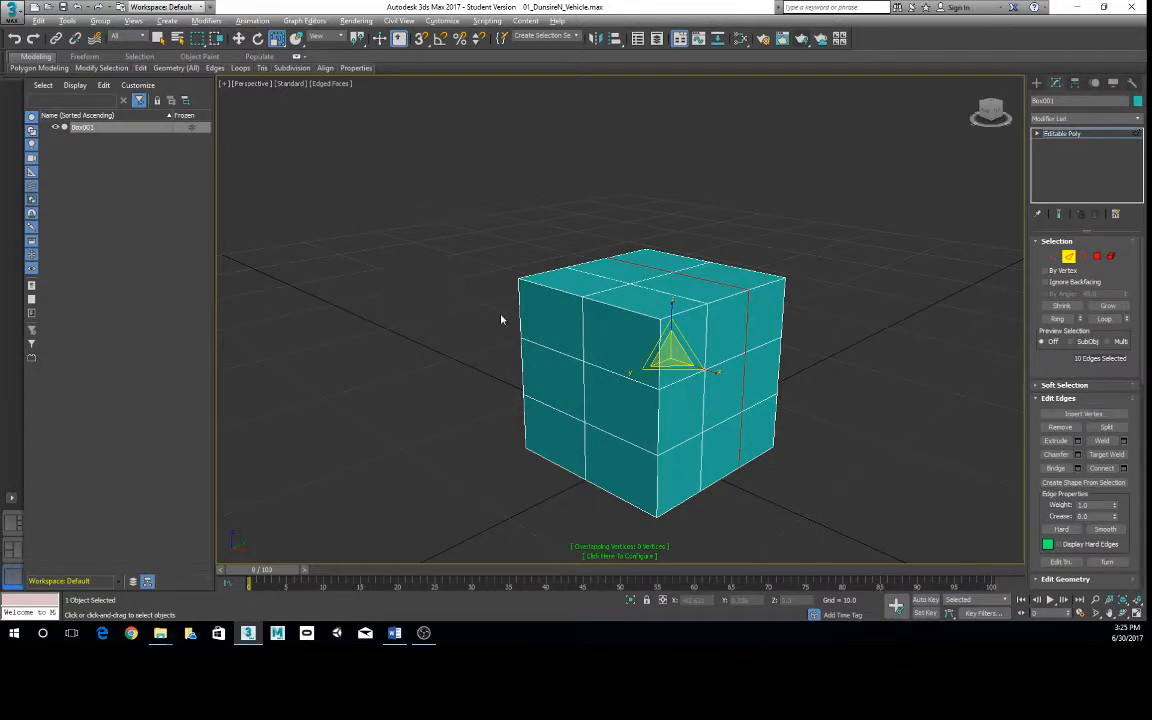
middle_click_drag(501, 319, 599, 334, "alt")
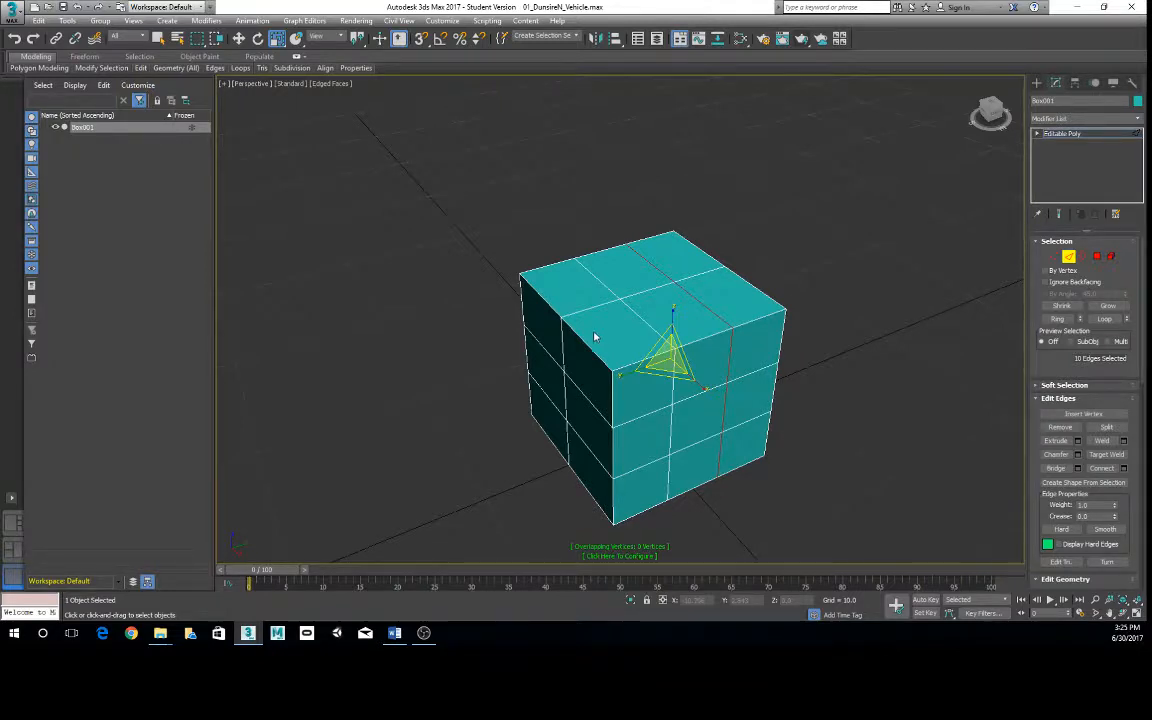
middle_click_drag(563, 360, 611, 369, "alt")
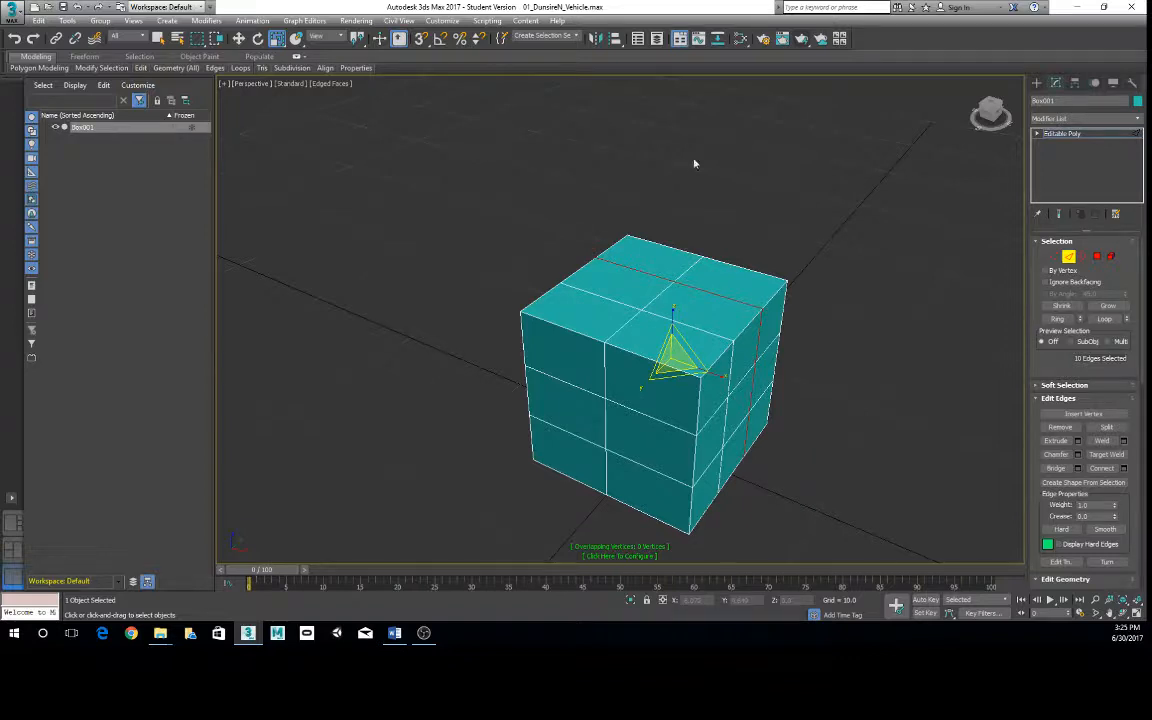
- Return the box from Edge editing to its top level and move it about 22 units along negative Y
scroll(760, 230, "down", 5)
left_click(607, 331)
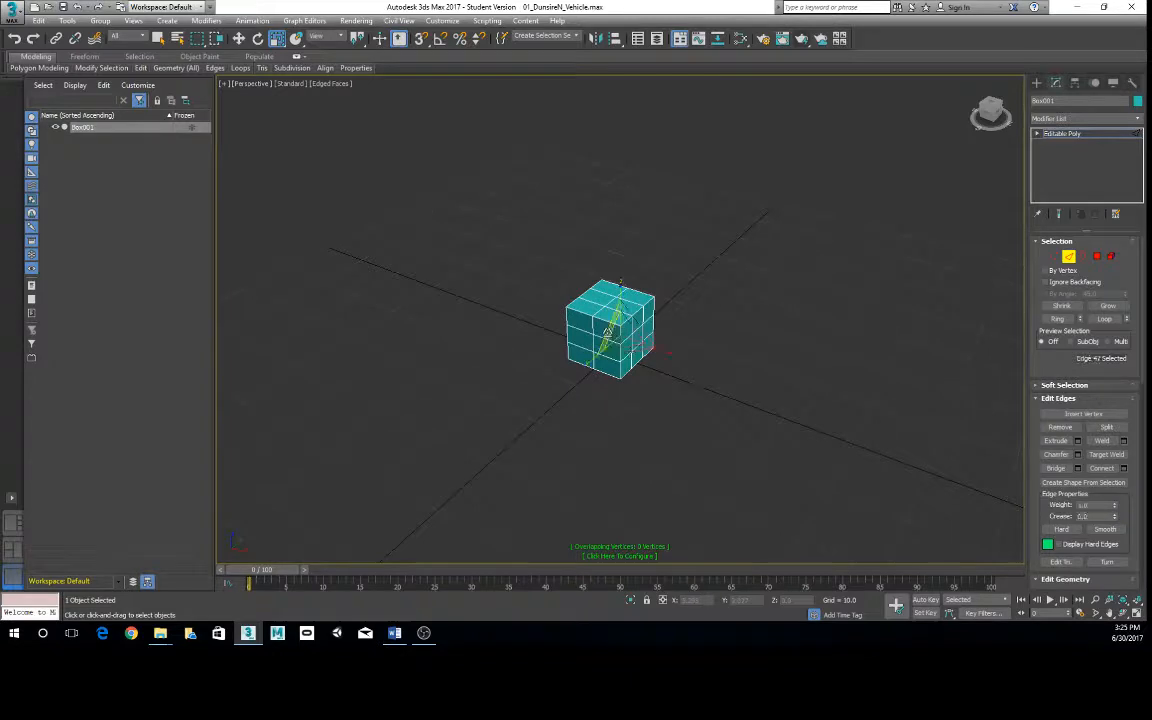
right_click(607, 331)
left_click(571, 315)
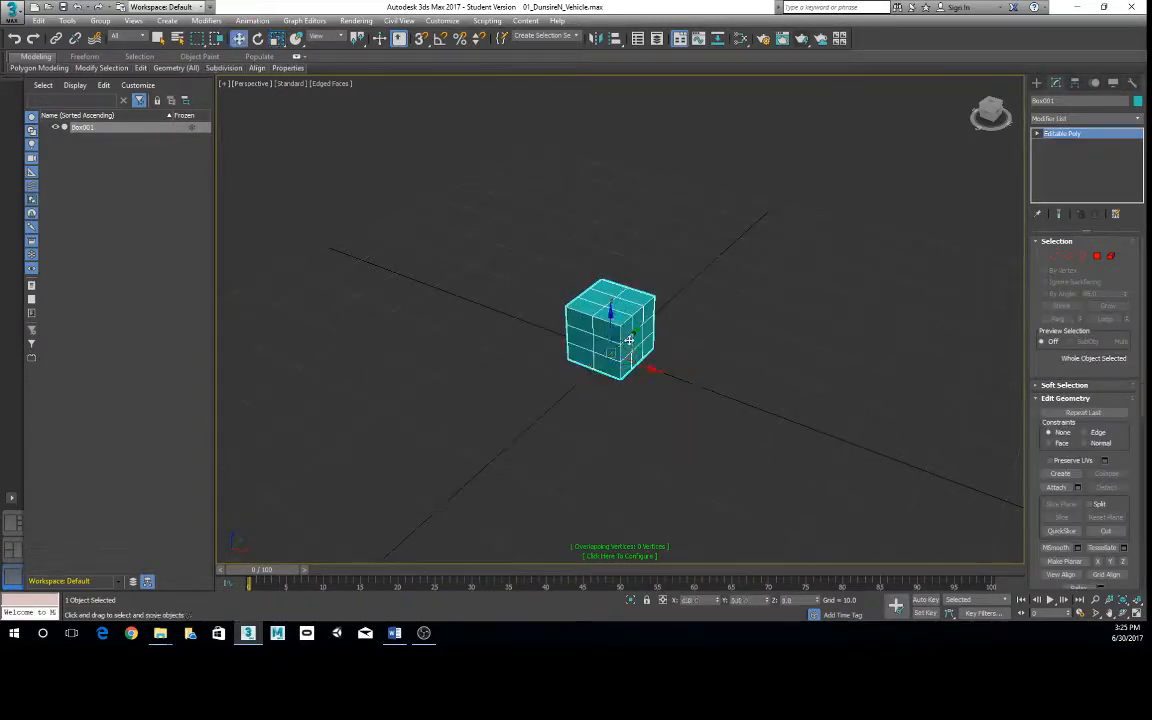
left_click_drag(565, 302, 472, 382)
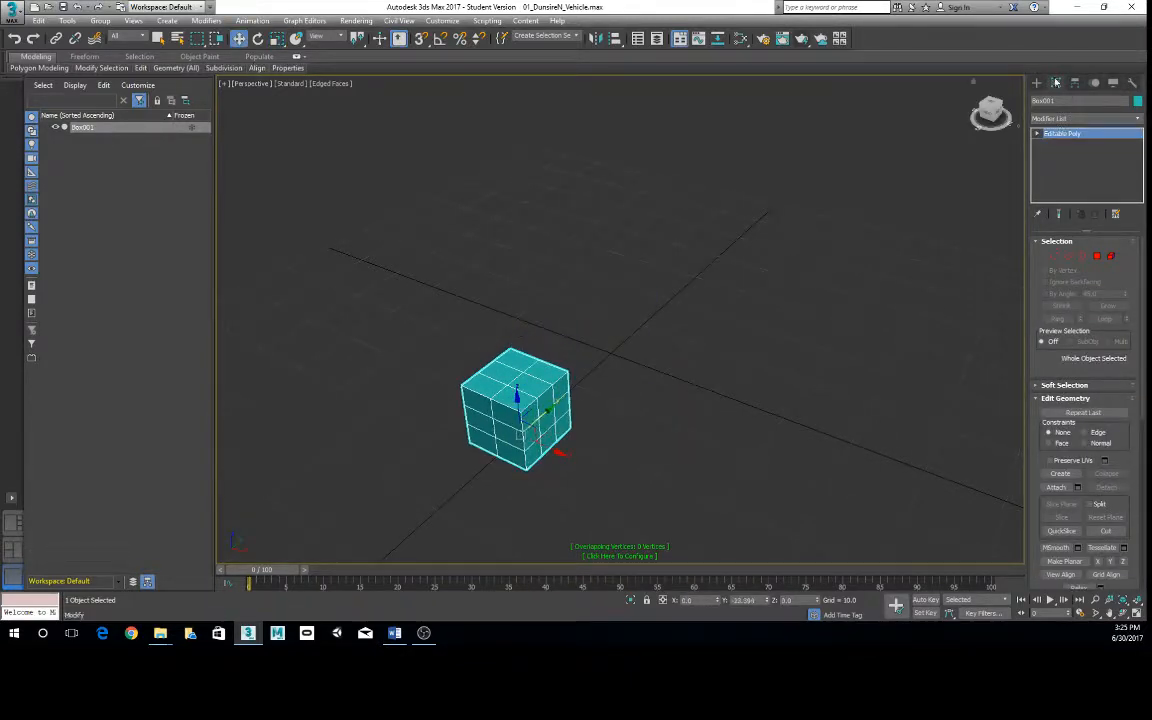
- Create a sphere with a radius of 5 at the world origin, using keyboard entry values of 0 for X, Y and Z
left_click(1037, 83)
left_click(1060, 168)
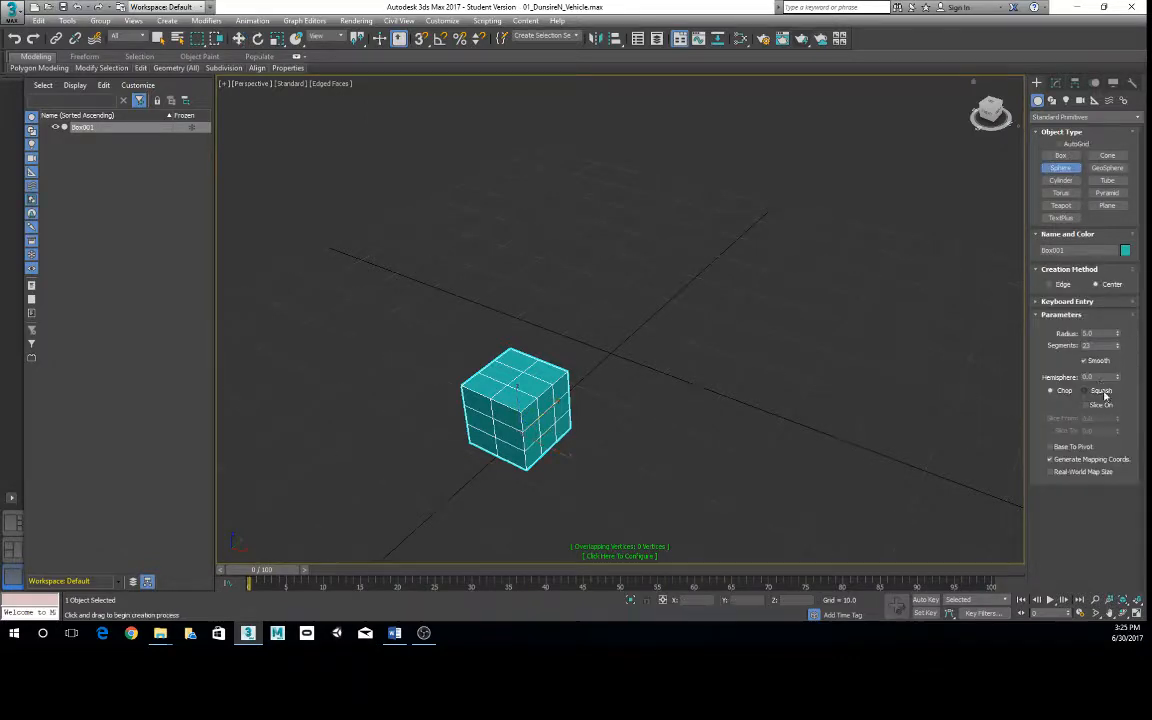
left_click(1066, 301)
left_click_drag(609, 342, 640, 345)
middle_click_drag(774, 375, 674, 332, "alt")
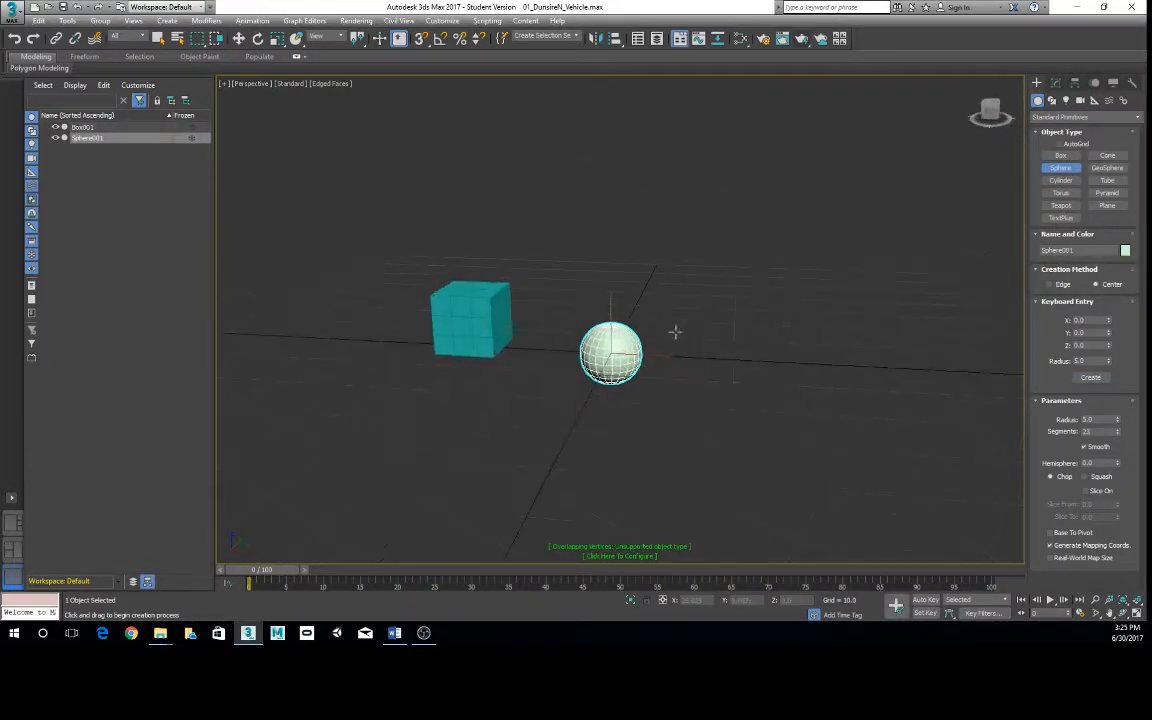
- Convert the sphere to Editable Poly and raise it about 4.8 units along Z
right_click(621, 350)
right_click(622, 366)
mouse_move(642, 492)
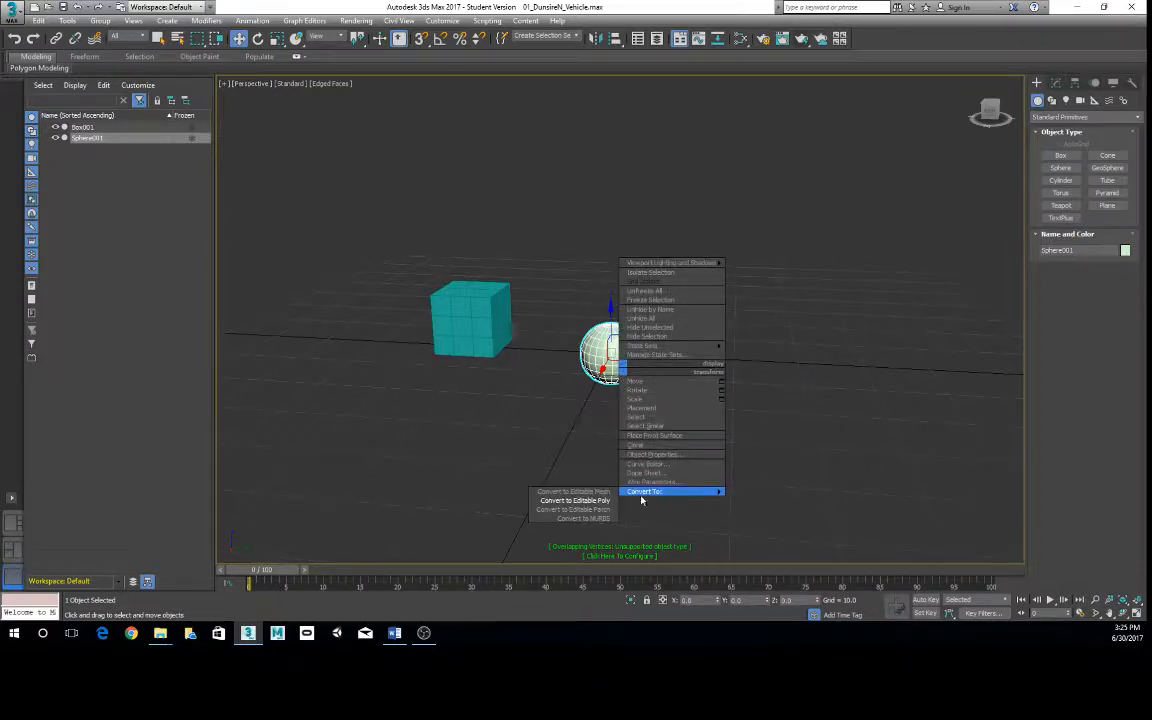
left_click(574, 500)
scroll(601, 333, "up", 3)
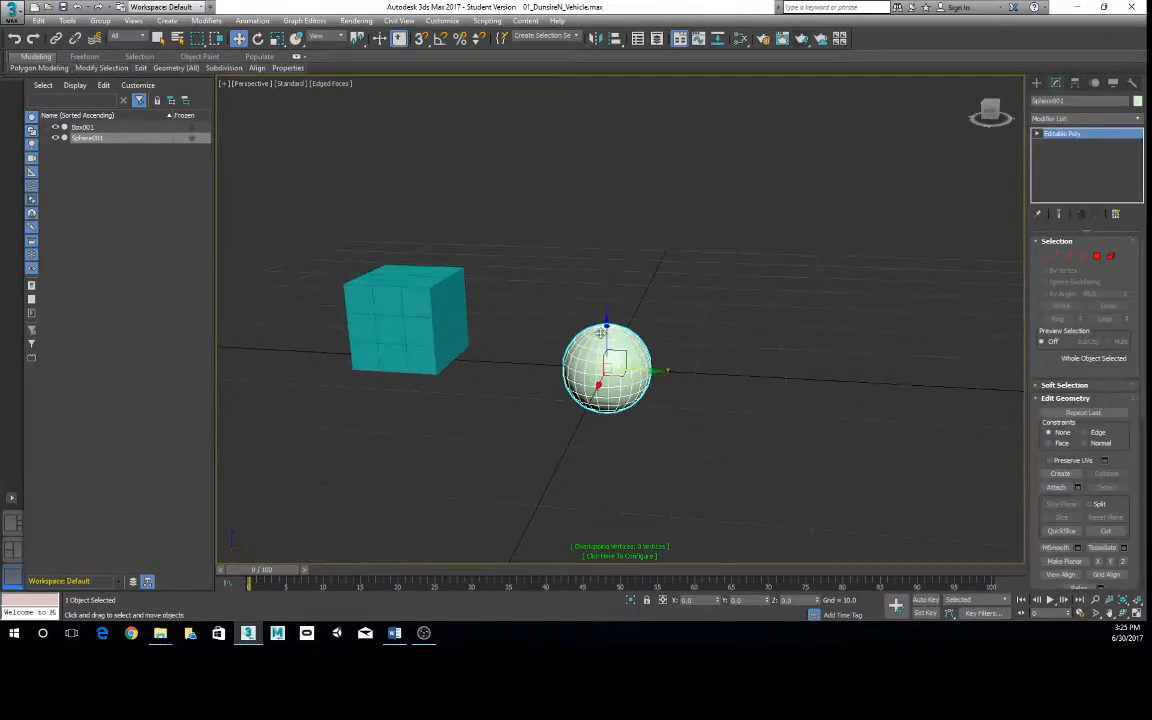
scroll(615, 340, "up", 5)
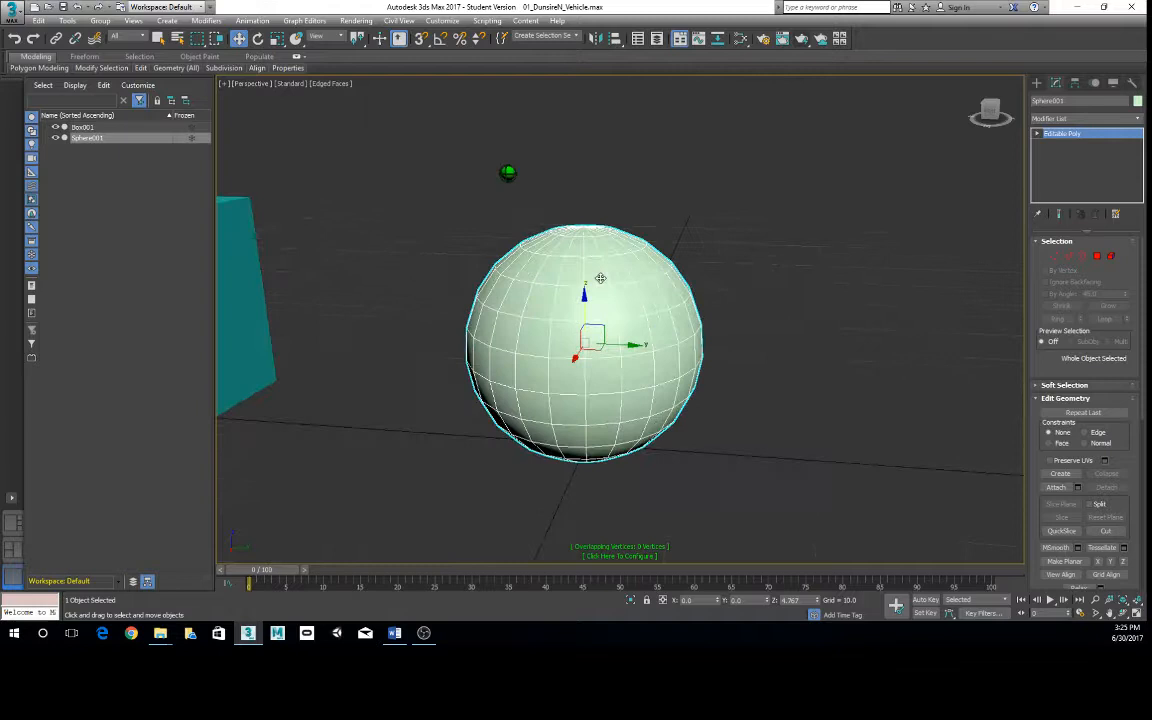
- Switch the sphere to Edge editing and select a vertical edge loop running from its top pole to its bottom
right_click(643, 307)
left_click(621, 280)
right_click(607, 276)
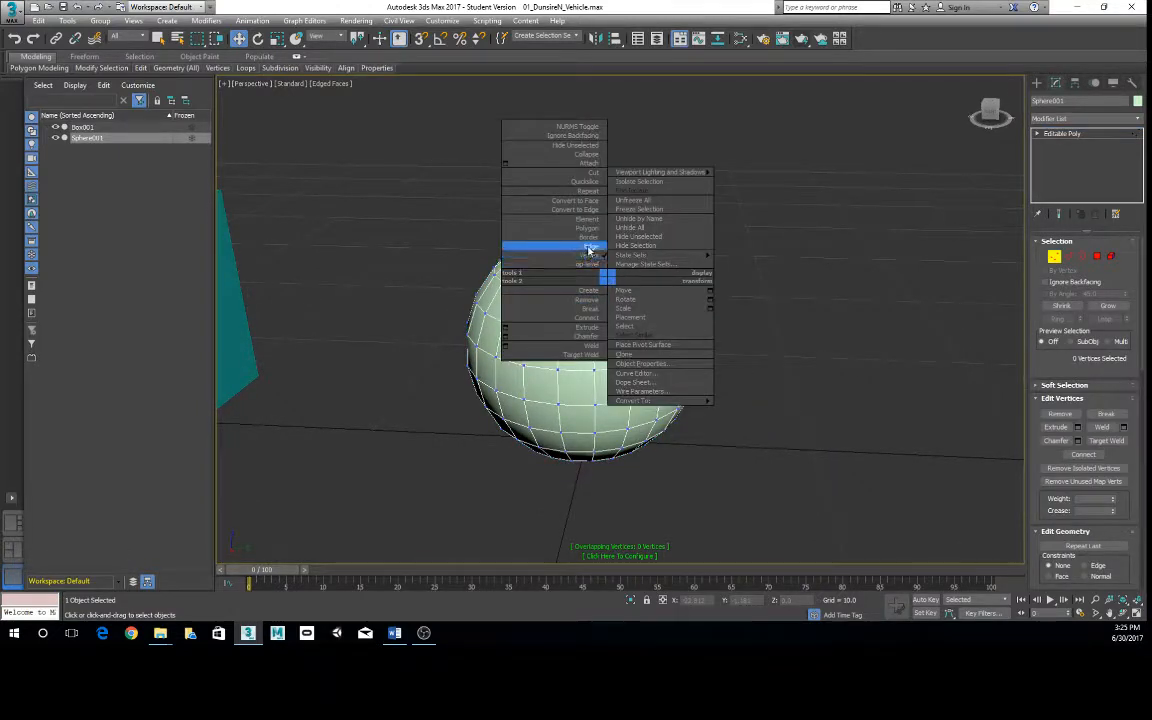
left_click(589, 248)
left_click(592, 347)
middle_click_drag(592, 347, 755, 350, "alt")
double_click(590, 327)
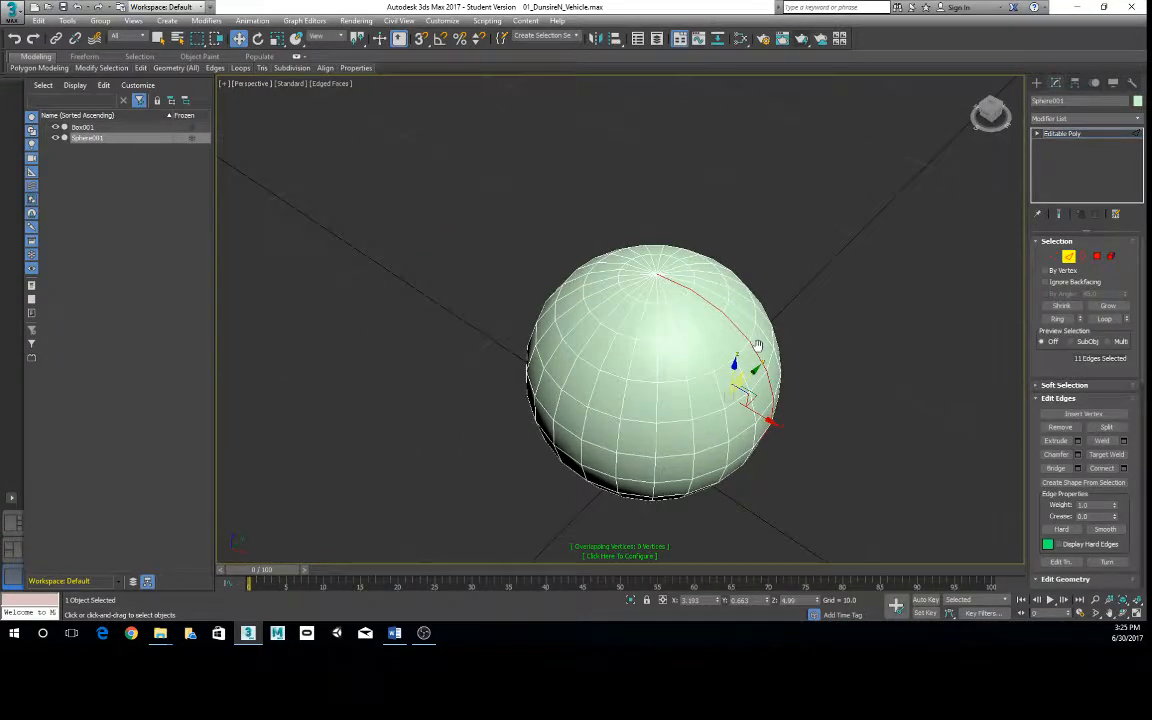
- Extend the edge selection across the sphere's top pole, adding the edges one by one down the opposite side
middle_click_drag(677, 299, 649, 237, "alt")
scroll(655, 241, "up", 3)
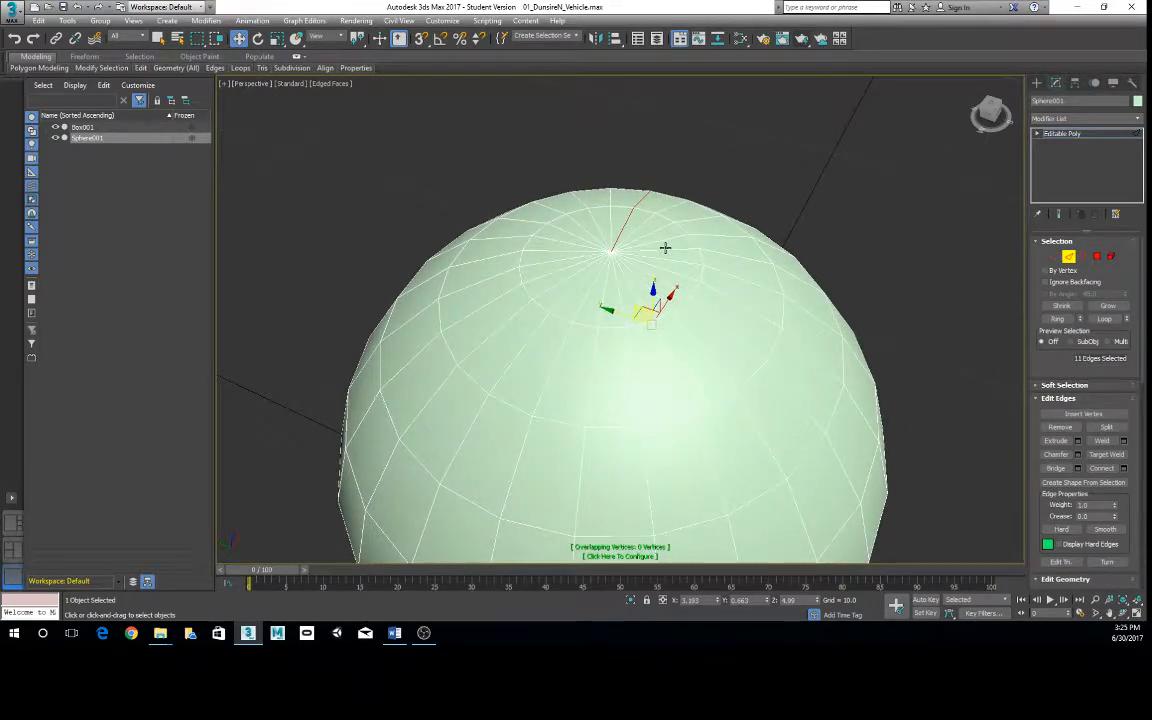
left_click(588, 292, "ctrl")
left_click(560, 342, "ctrl")
left_click(530, 420, "ctrl")
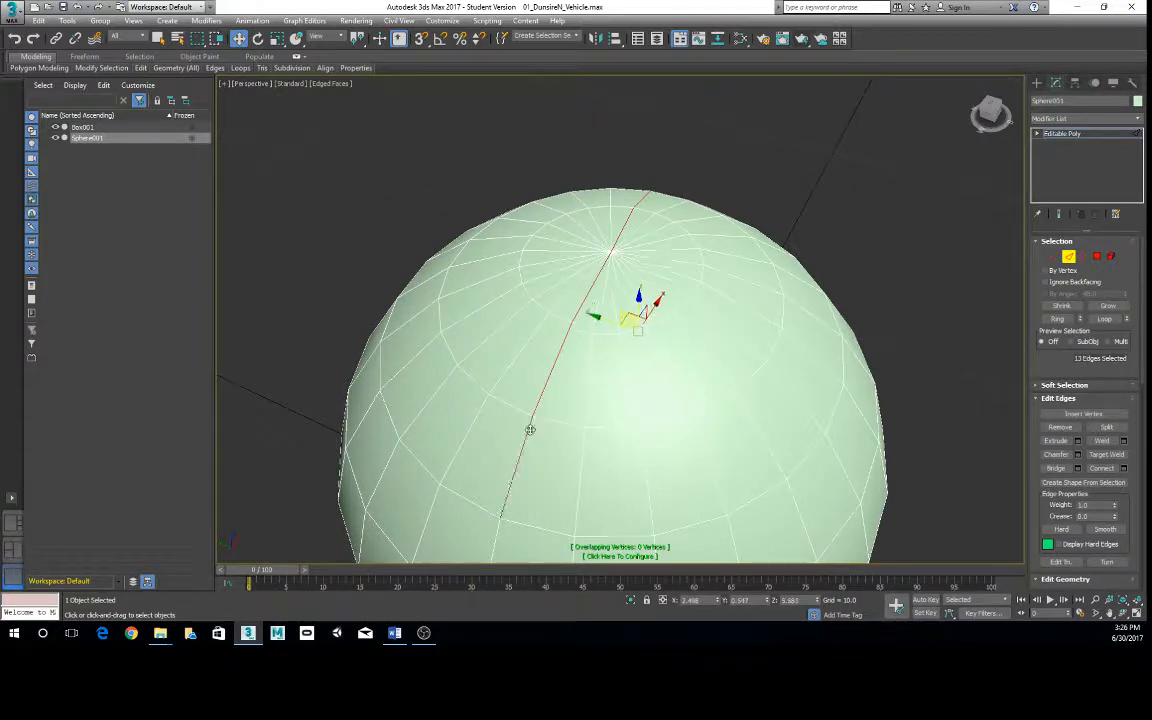
scroll(676, 429, "down", 4)
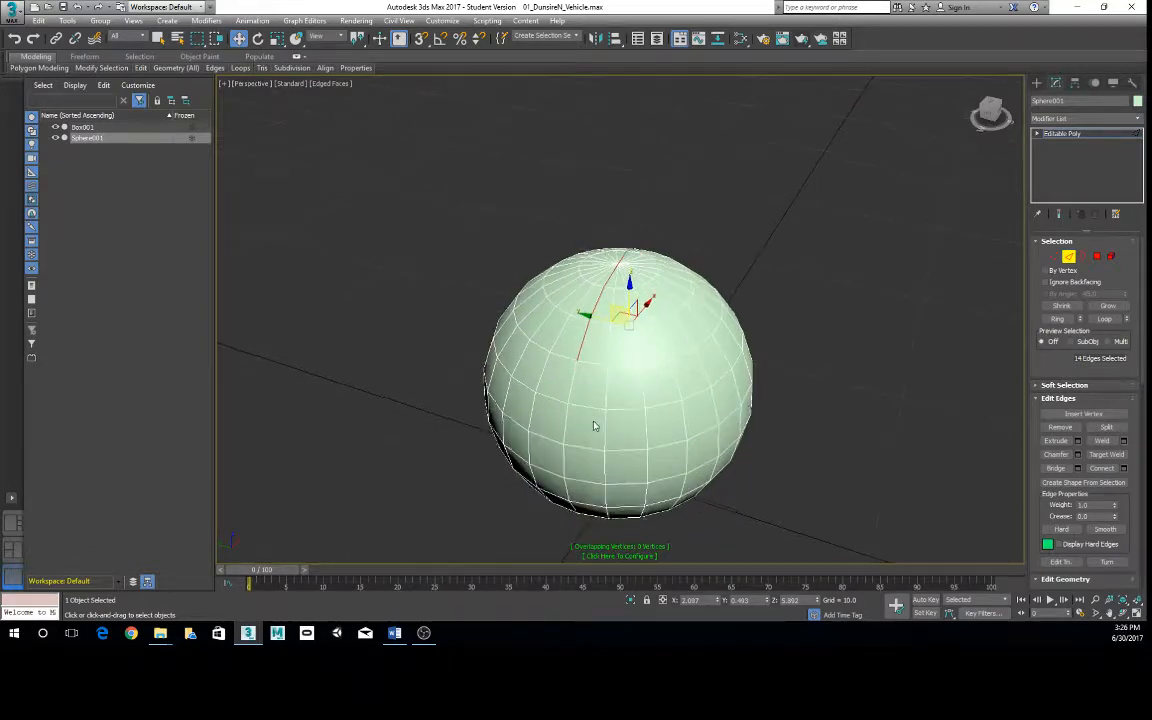
left_click(572, 378, "ctrl")
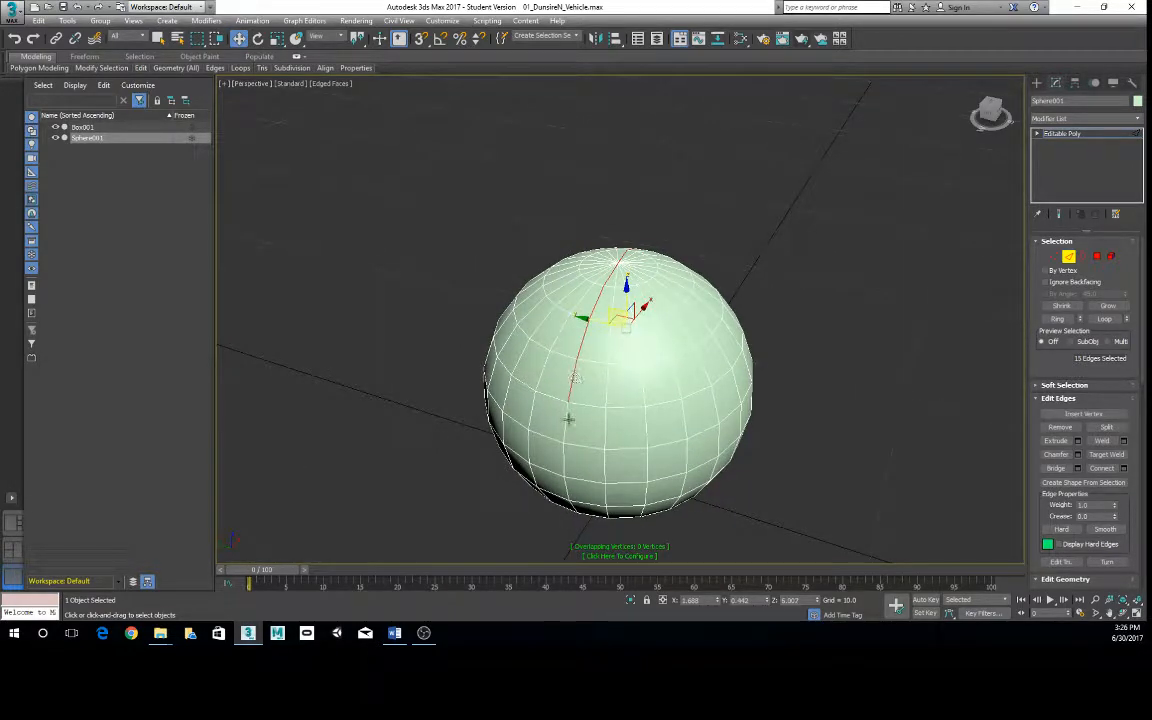
left_click(566, 418, "ctrl")
left_click(566, 438, "ctrl")
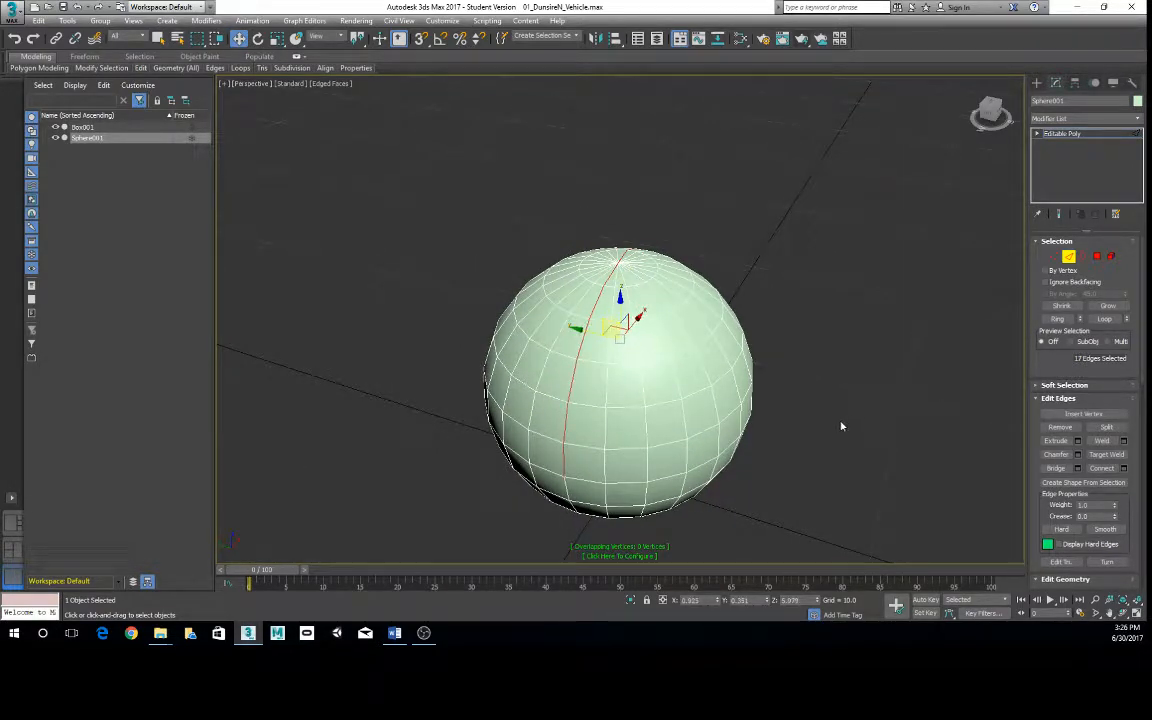
- Examine the selected edges running over the sphere's pole from several angles and compare the sphere's topology with the box's
middle_click_drag(841, 426, 724, 388, "alt")
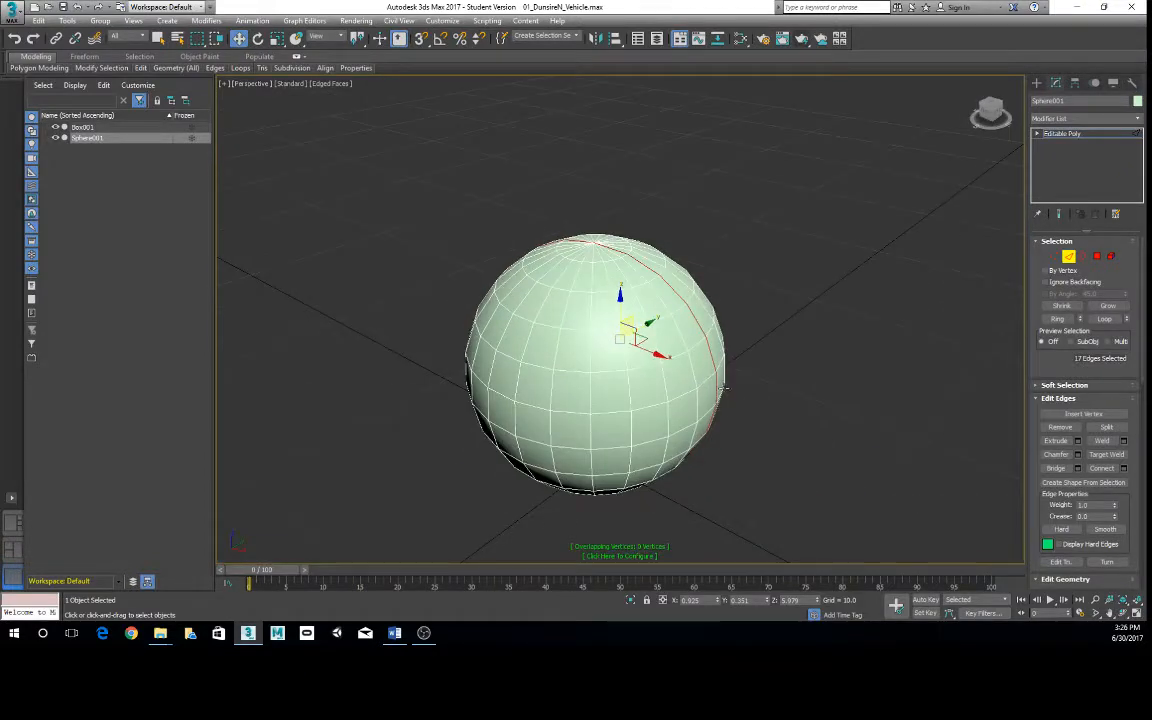
scroll(795, 411, "up", 3)
scroll(790, 418, "down", 4)
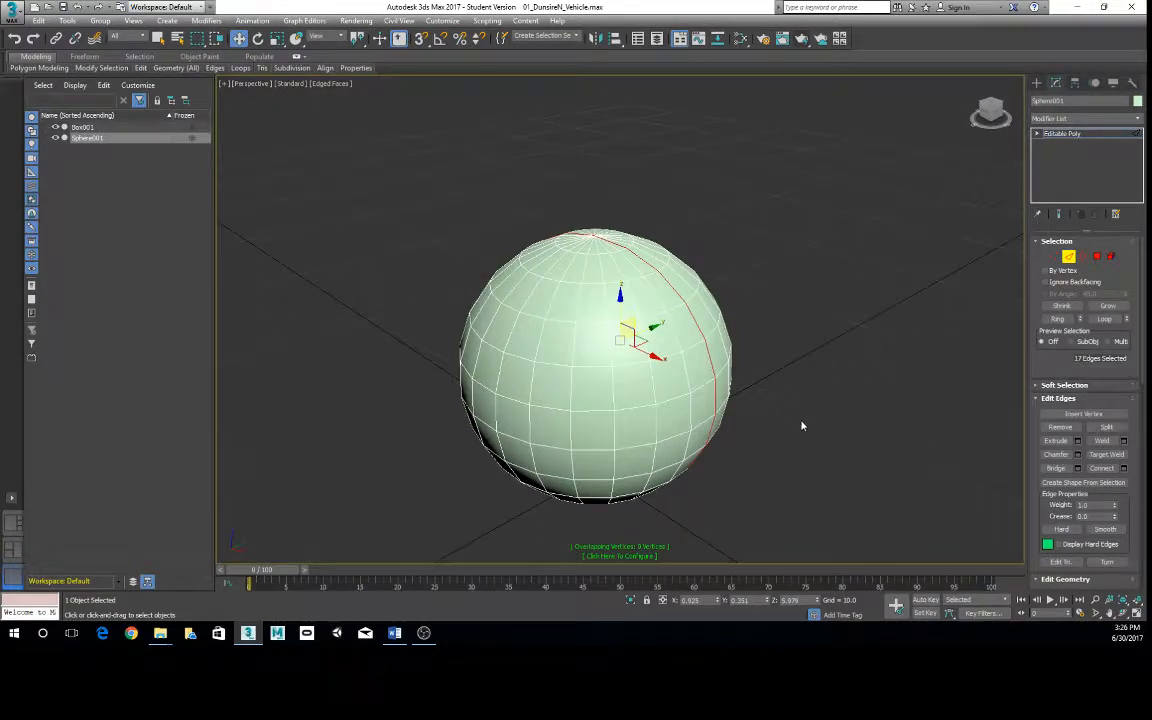
scroll(635, 436, "down", 6)
mouse_move(622, 390)
middle_mouse_down("alt")
mouse_move(534, 399)
mouse_move(628, 399)
middle_mouse_up("alt")
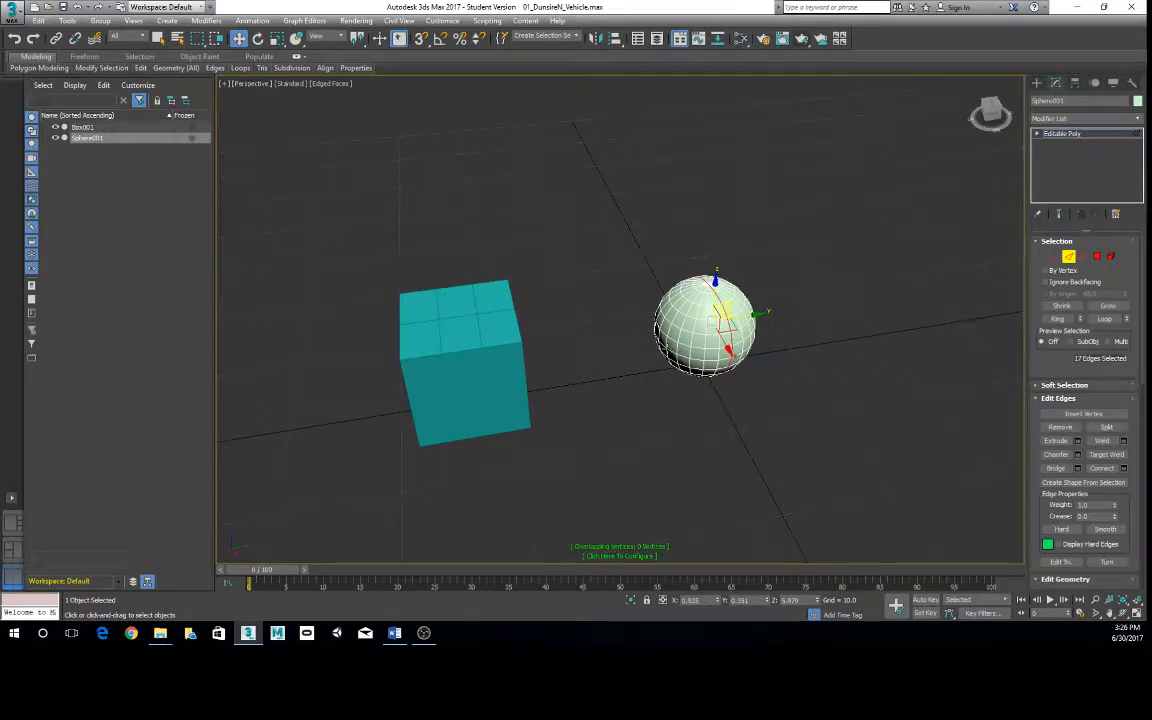
scroll(674, 321, "up", 3)
scroll(674, 321, "down", 1)
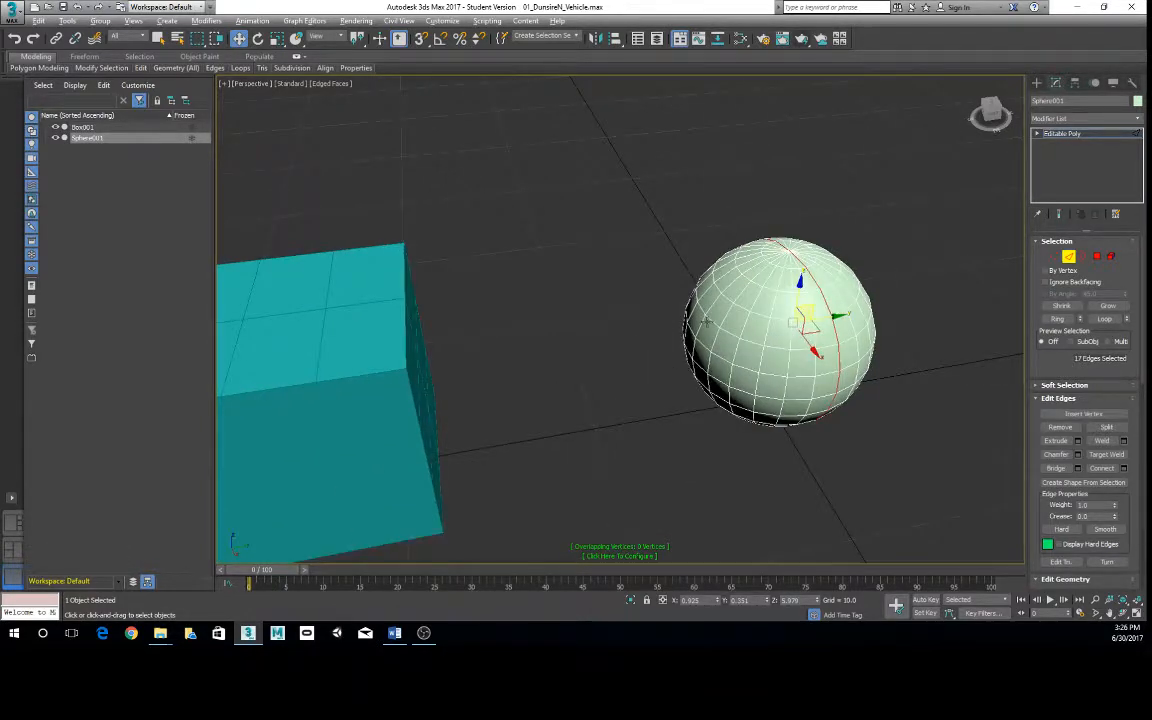
middle_click_drag(706, 321, 709, 311, "alt")
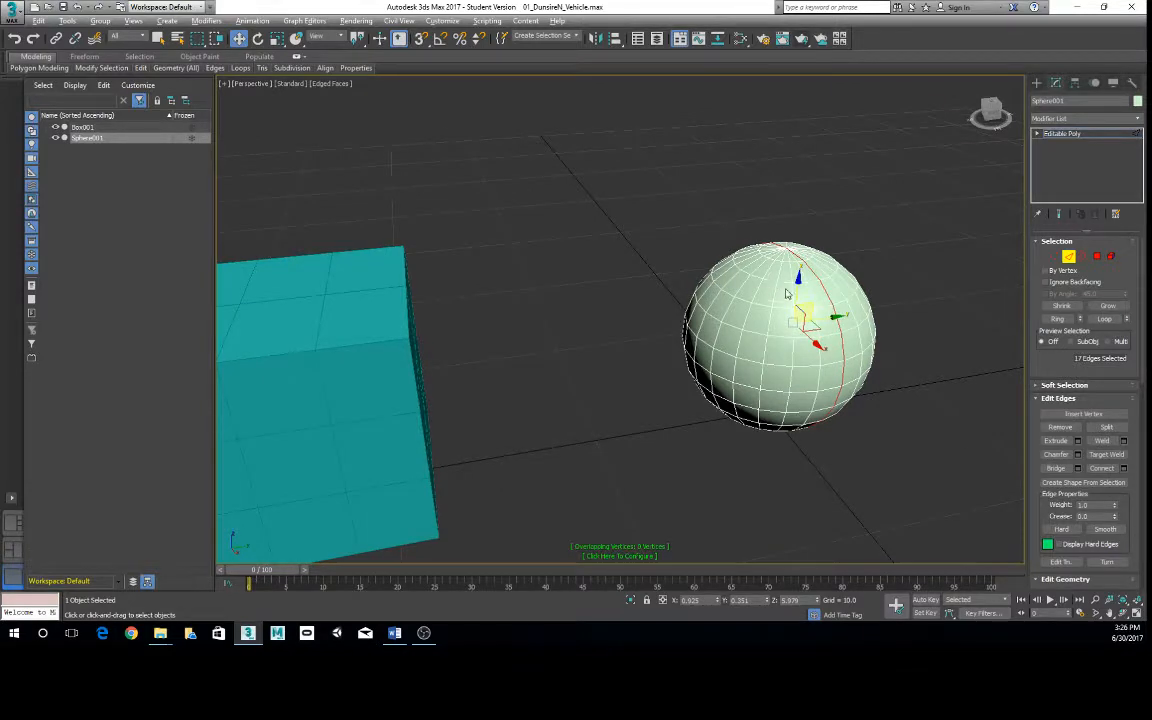
scroll(700, 290, "down", 3)
middle_click_drag(640, 285, 696, 290, "alt")
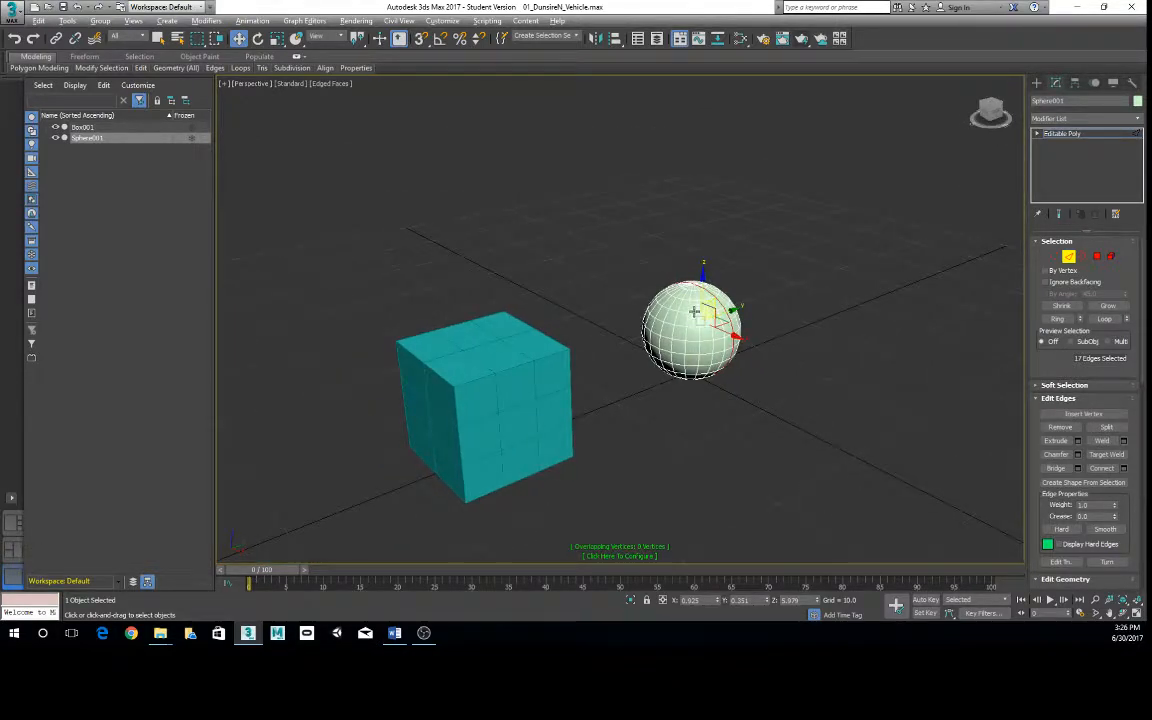
middle_click_drag(695, 312, 692, 334, "alt")
scroll(692, 334, "up", 6)
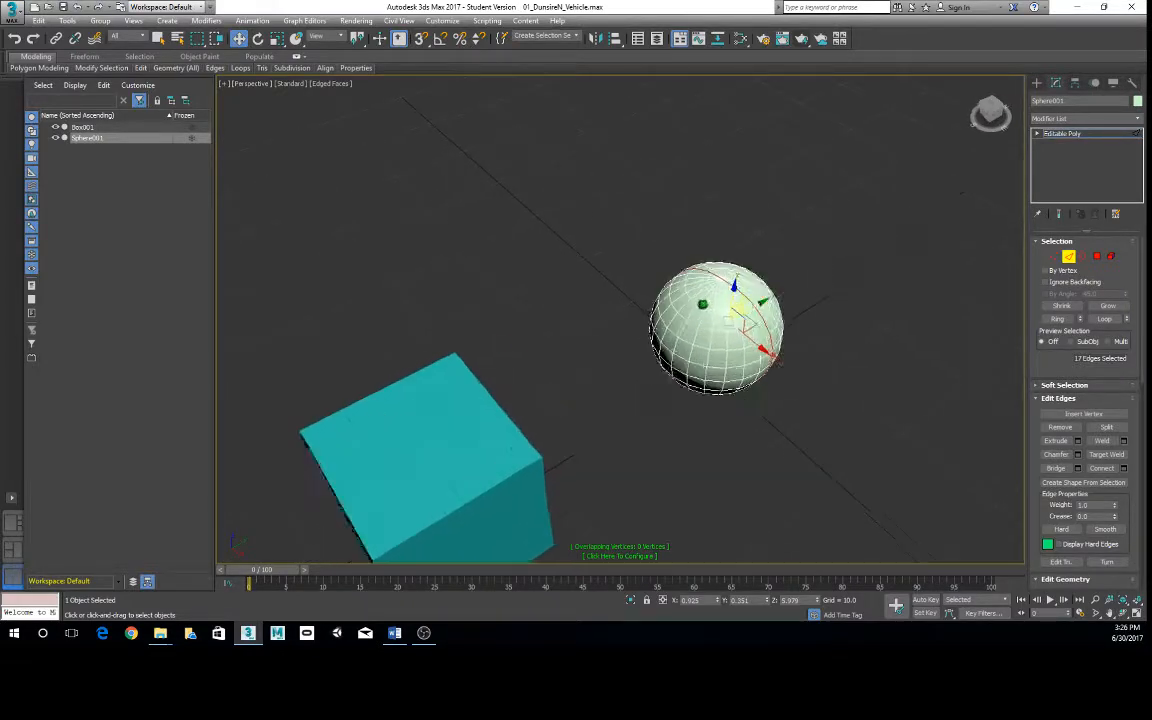
middle_click_drag(783, 298, 543, 267)
- Select a different vertical edge loop starting at the sphere's top pole and add its first two continuing edges across the pole
scroll(573, 378, "up", 5)
scroll(543, 267, "up", 2)
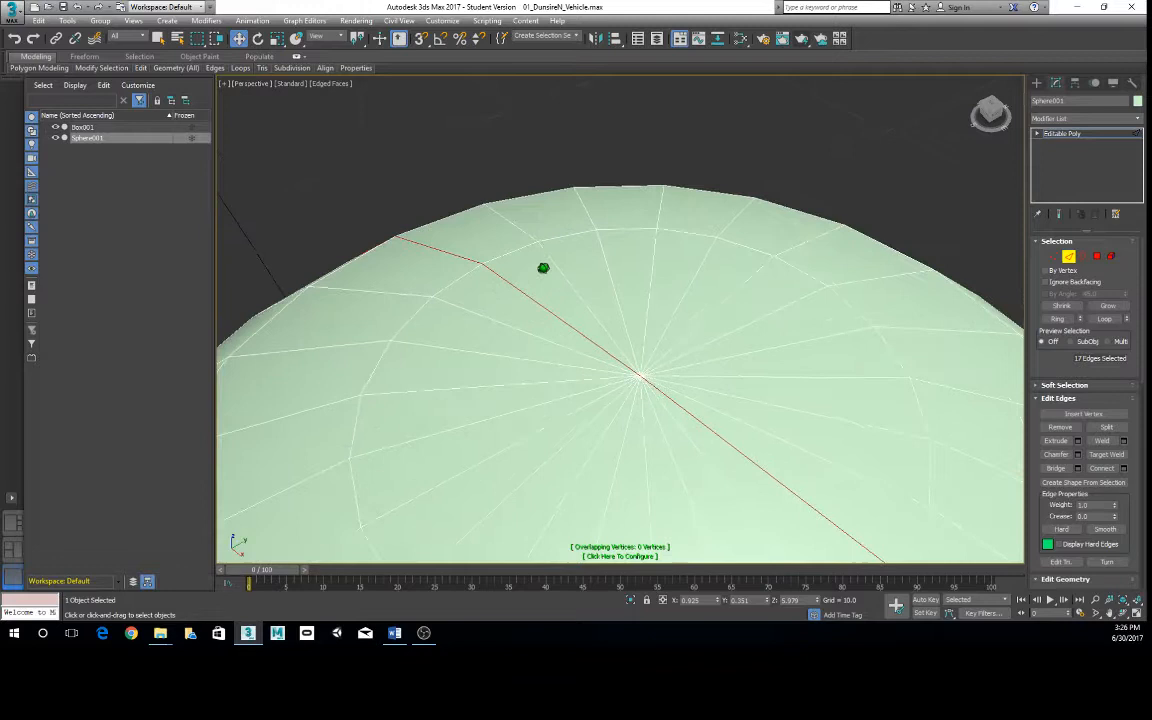
left_click(648, 363)
double_click(645, 366)
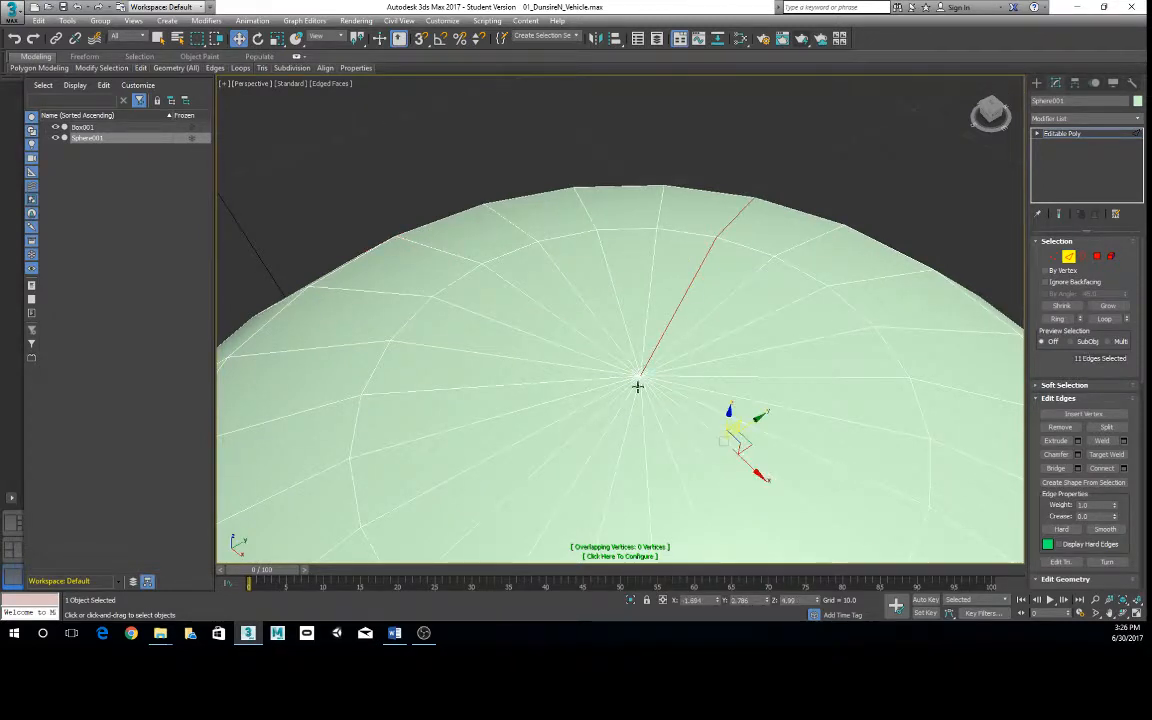
left_click(633, 387, "ctrl")
scroll(637, 384, "down", 7)
scroll(637, 384, "up", 3)
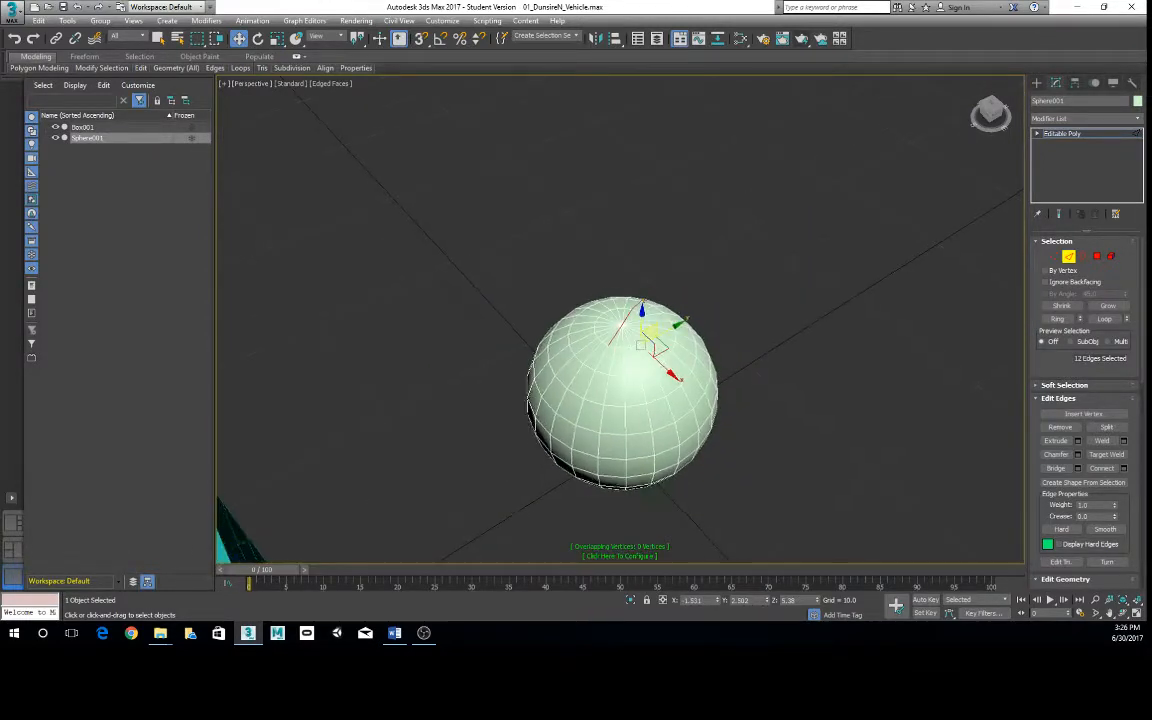
scroll(620, 300, "up", 5)
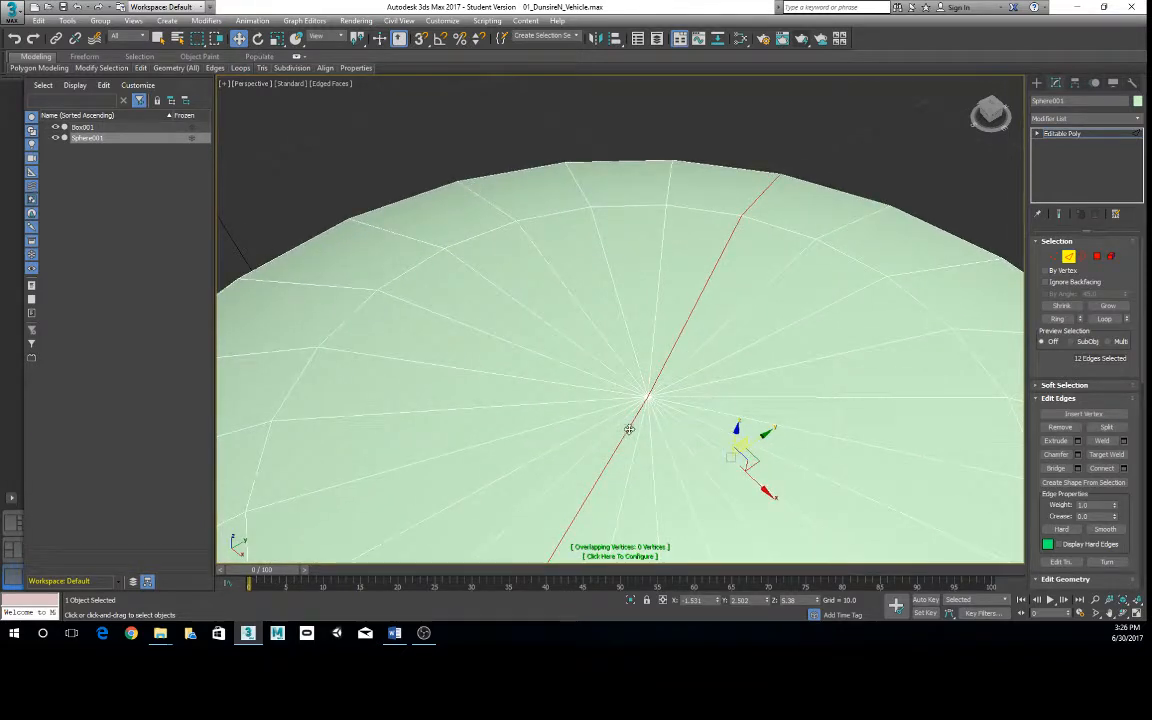
scroll(627, 428, "down", 5)
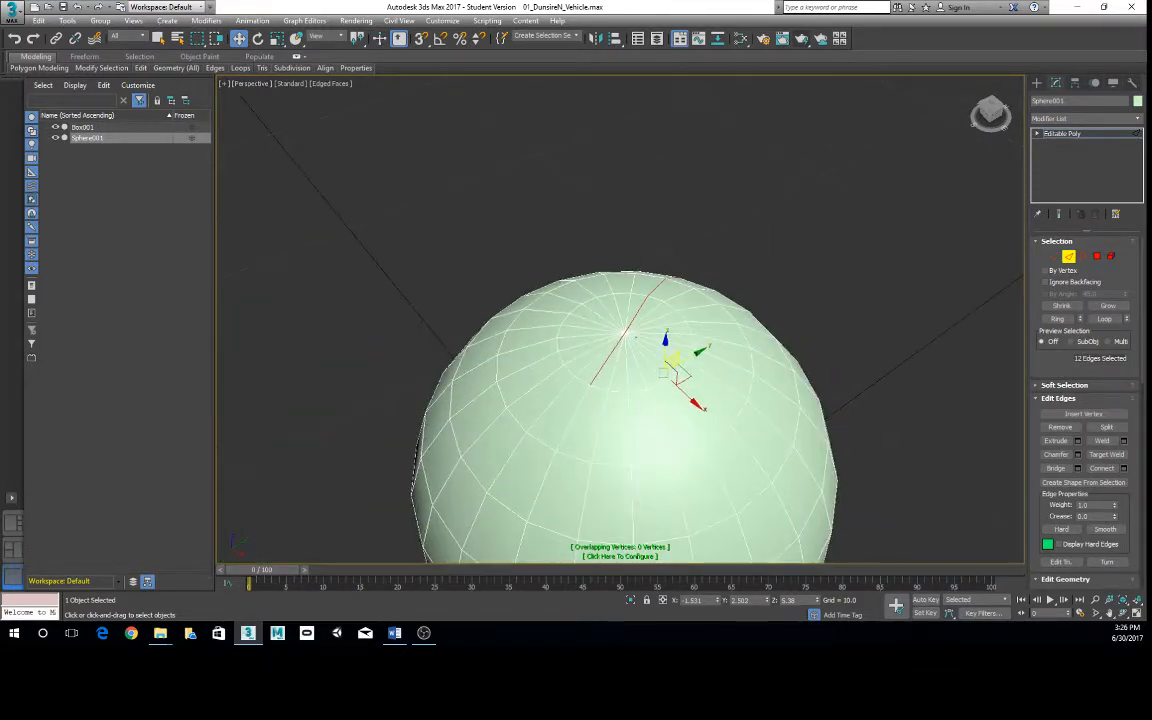
left_click(595, 366, "ctrl")
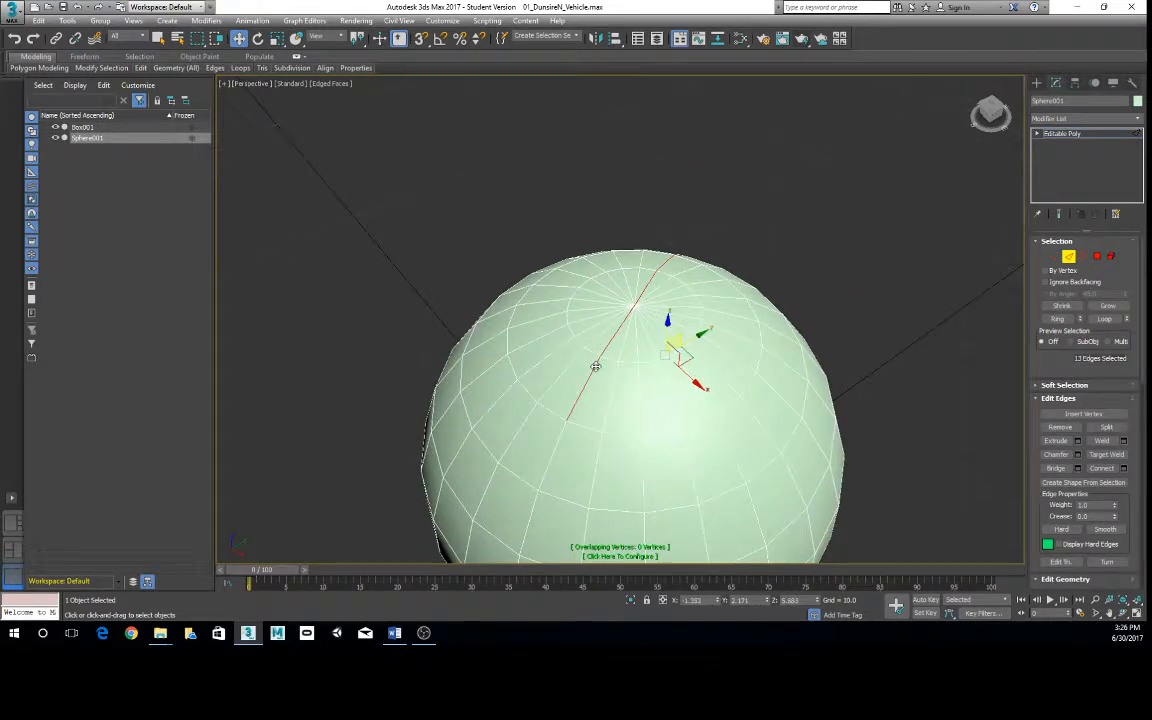
left_click(595, 366, "ctrl")
middle_click_drag(724, 423, 759, 389, "alt")
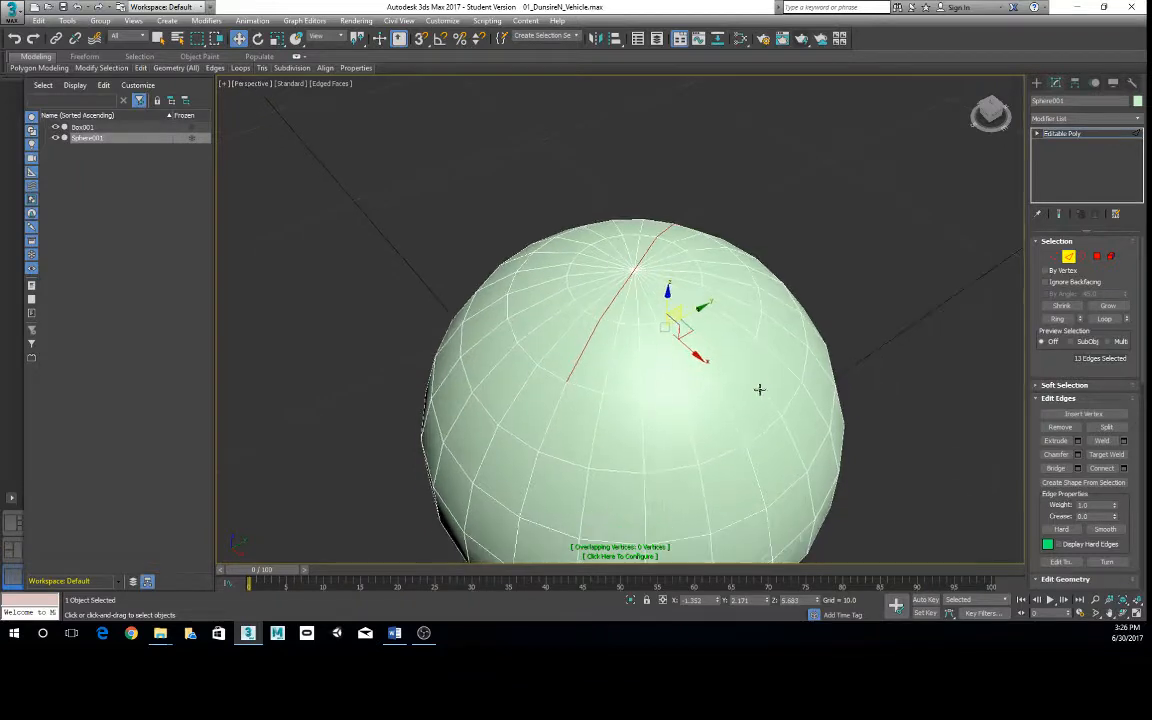
left_click(1062, 386)
left_click(1064, 283)
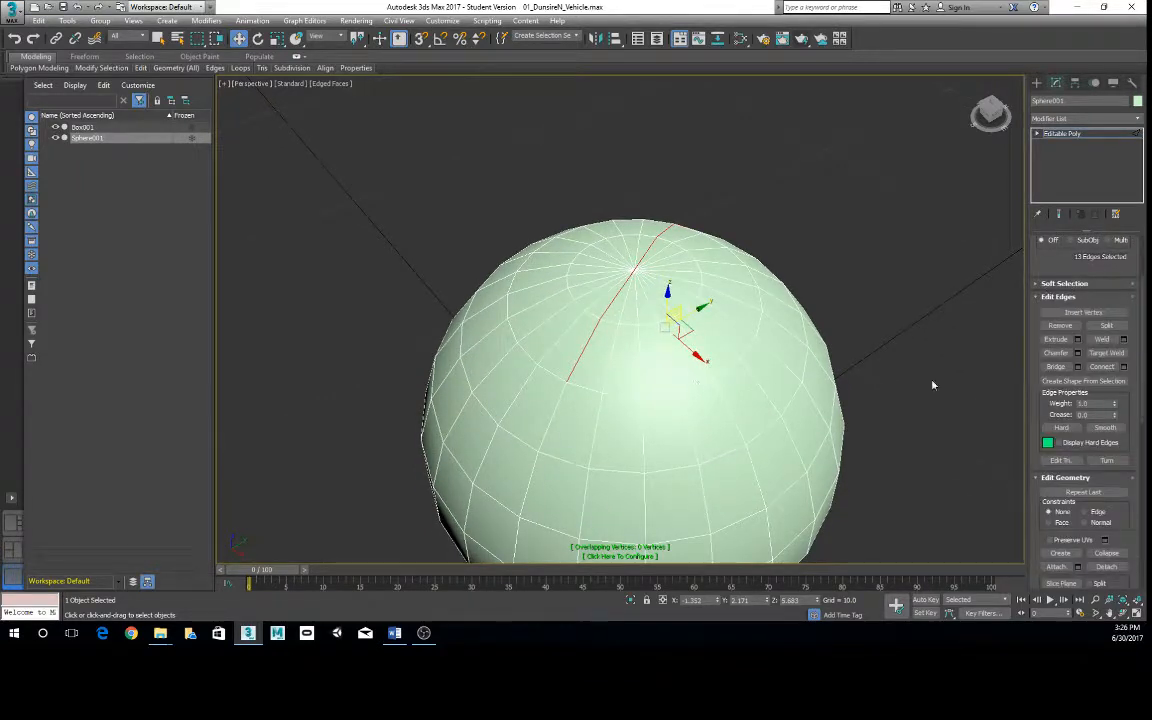
scroll(805, 414, "down", 5)
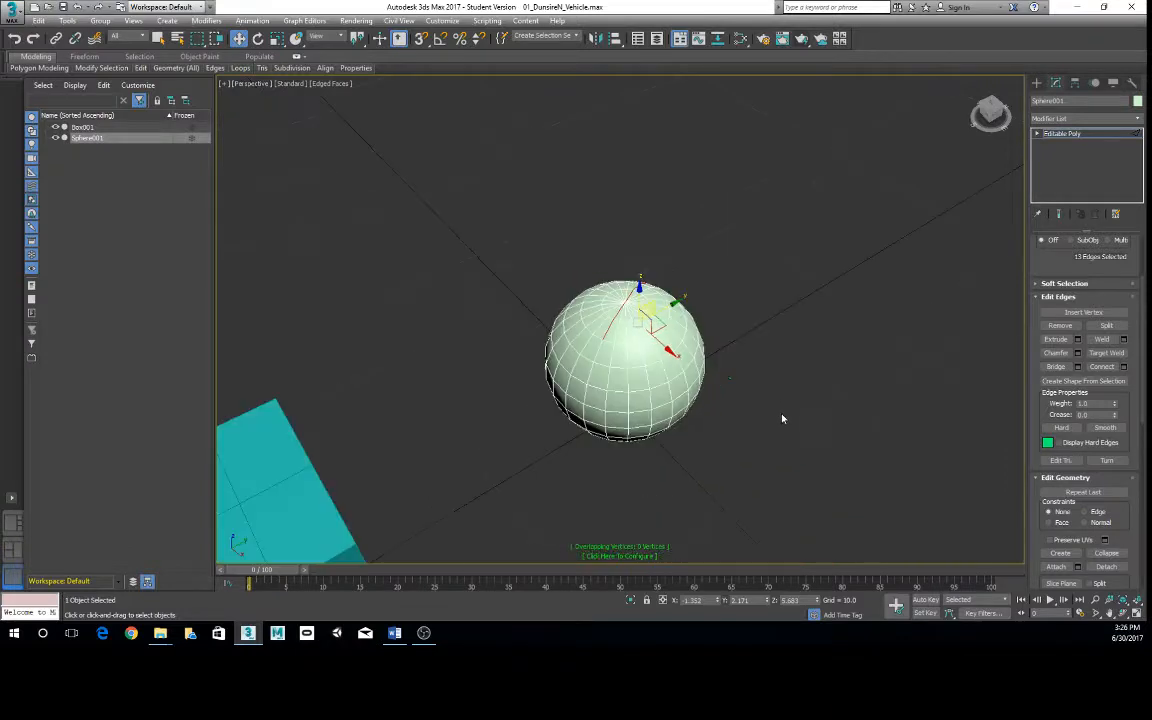
scroll(763, 410, "up", 5)
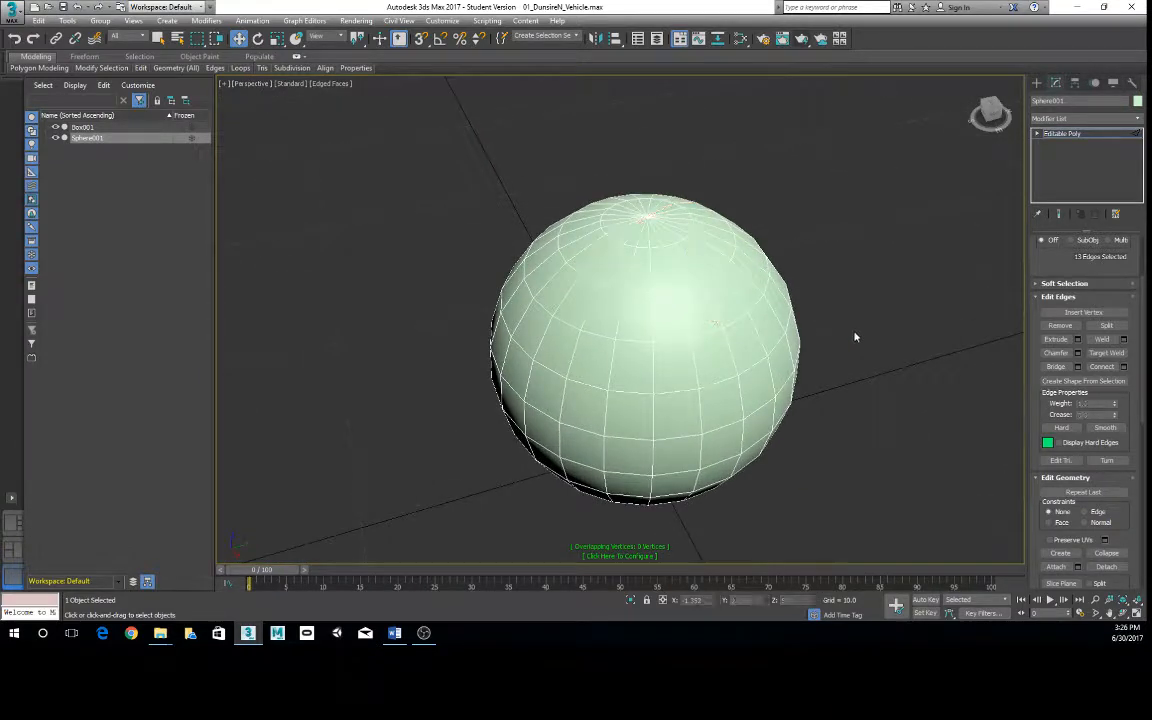
scroll(852, 333, "down", 5)
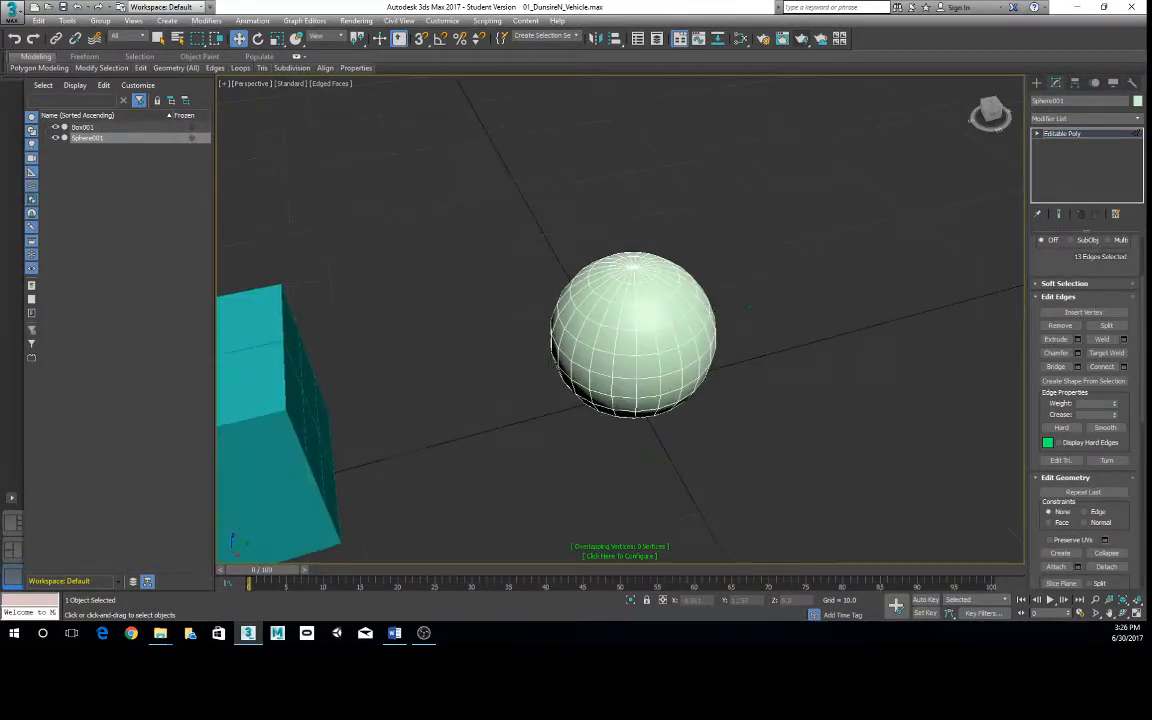
- Switch the sphere from Edge to Polygon editing
right_click(757, 263)
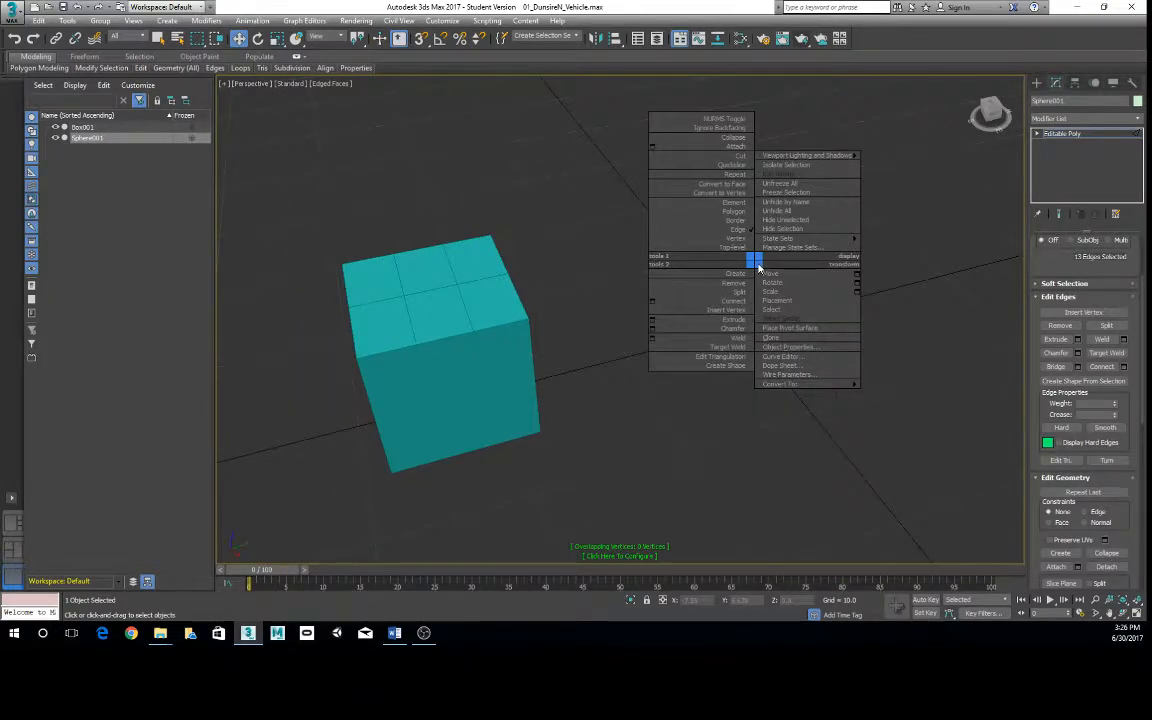
left_click(380, 310)
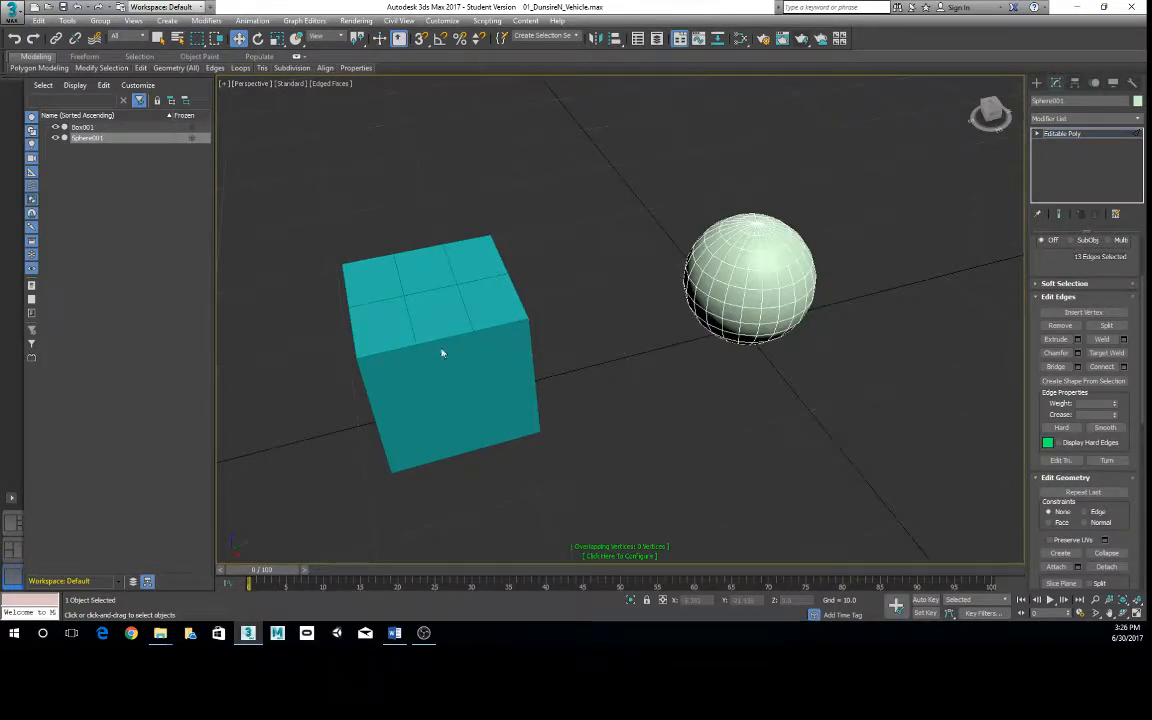
middle_click_drag(442, 352, 641, 294, "alt")
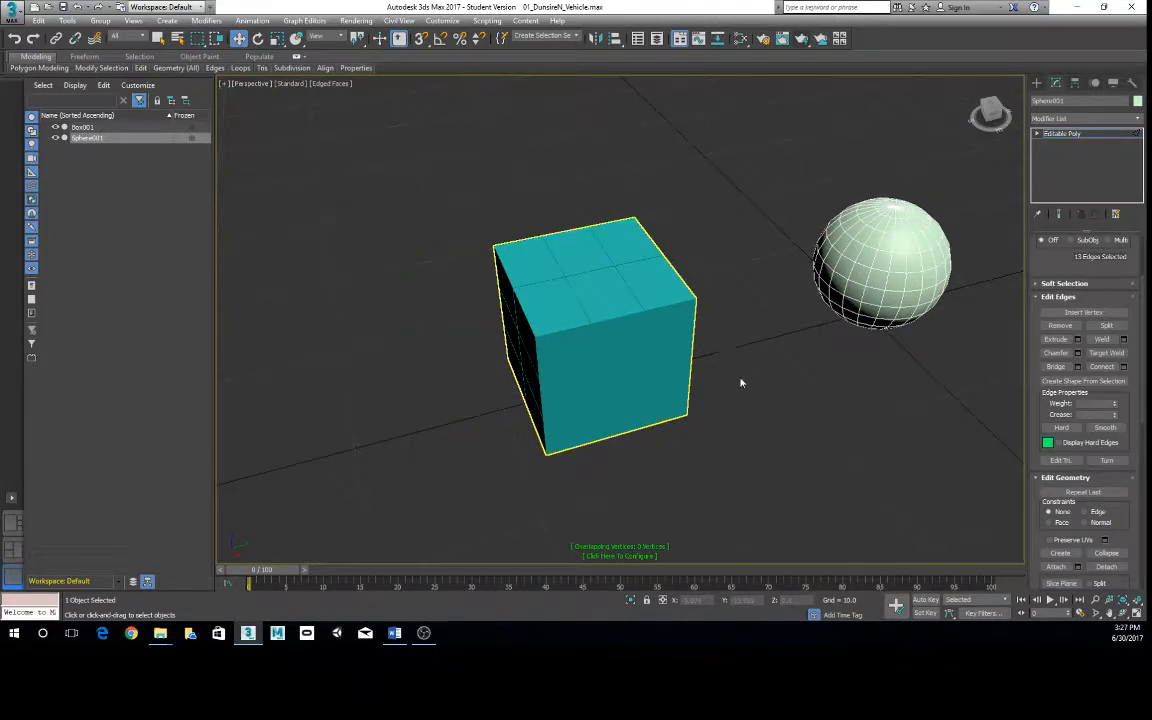
right_click(617, 315)
left_click(597, 267)
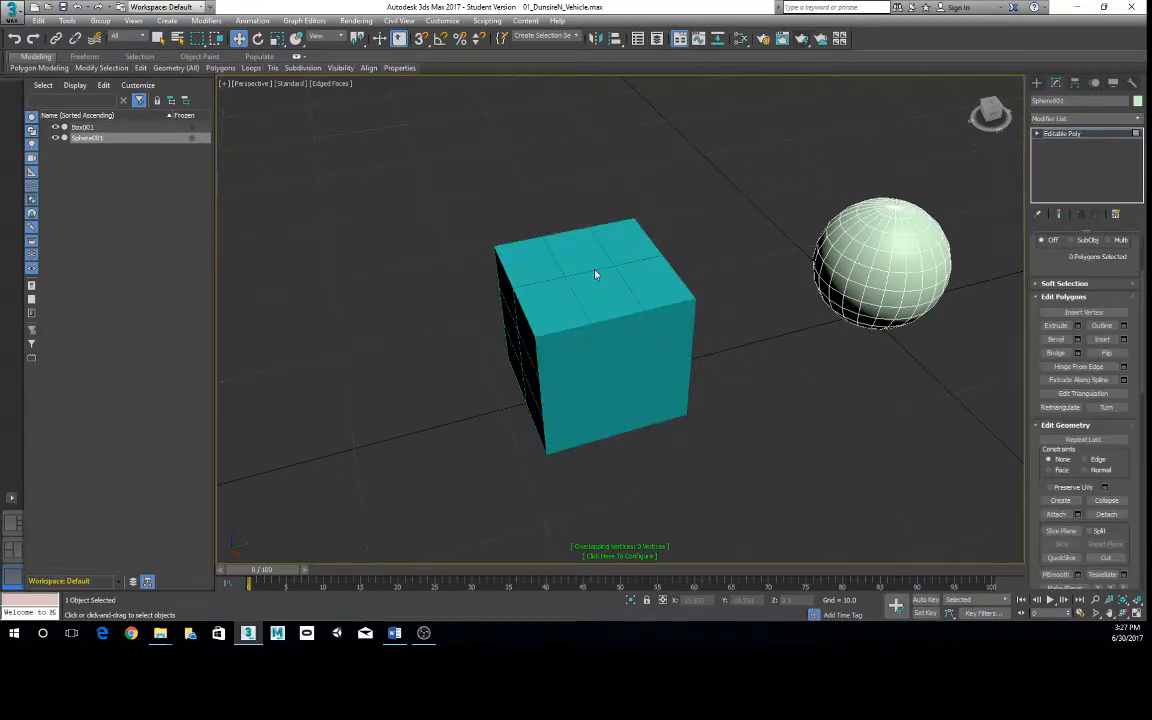
- Leave sub-object editing on the sphere, select the box and switch it to Polygon editing
middle_click_drag(612, 325, 631, 315, "alt")
right_click(630, 314)
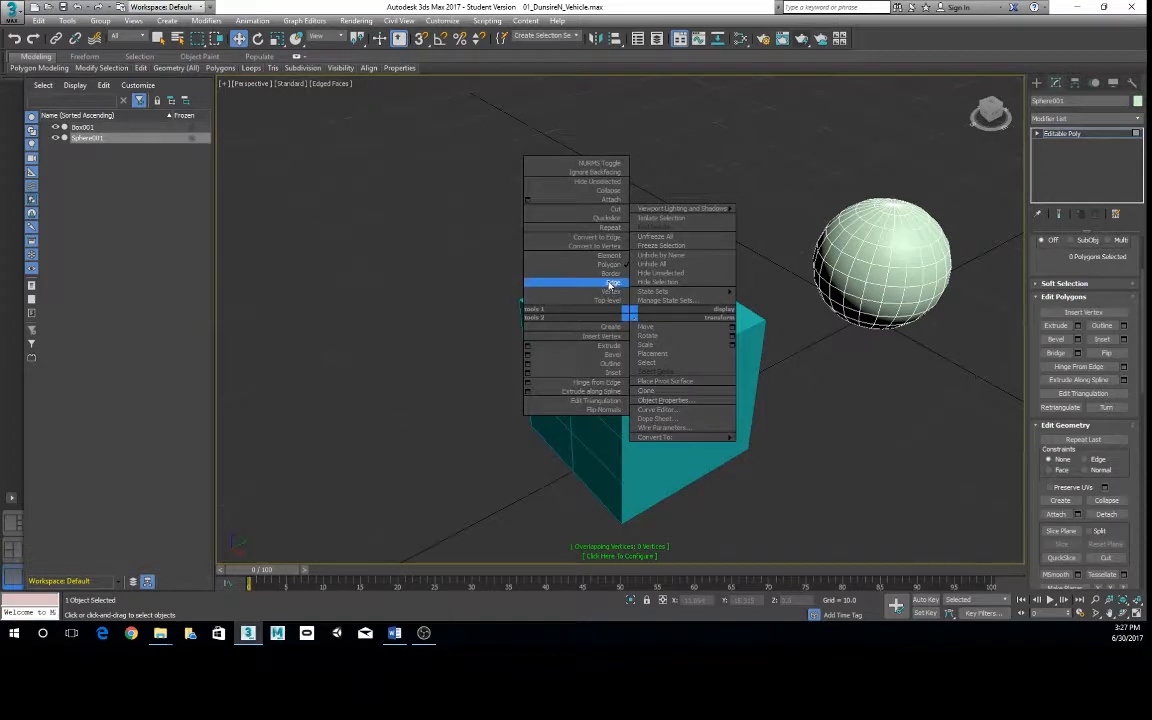
left_click(609, 266)
right_click(944, 238)
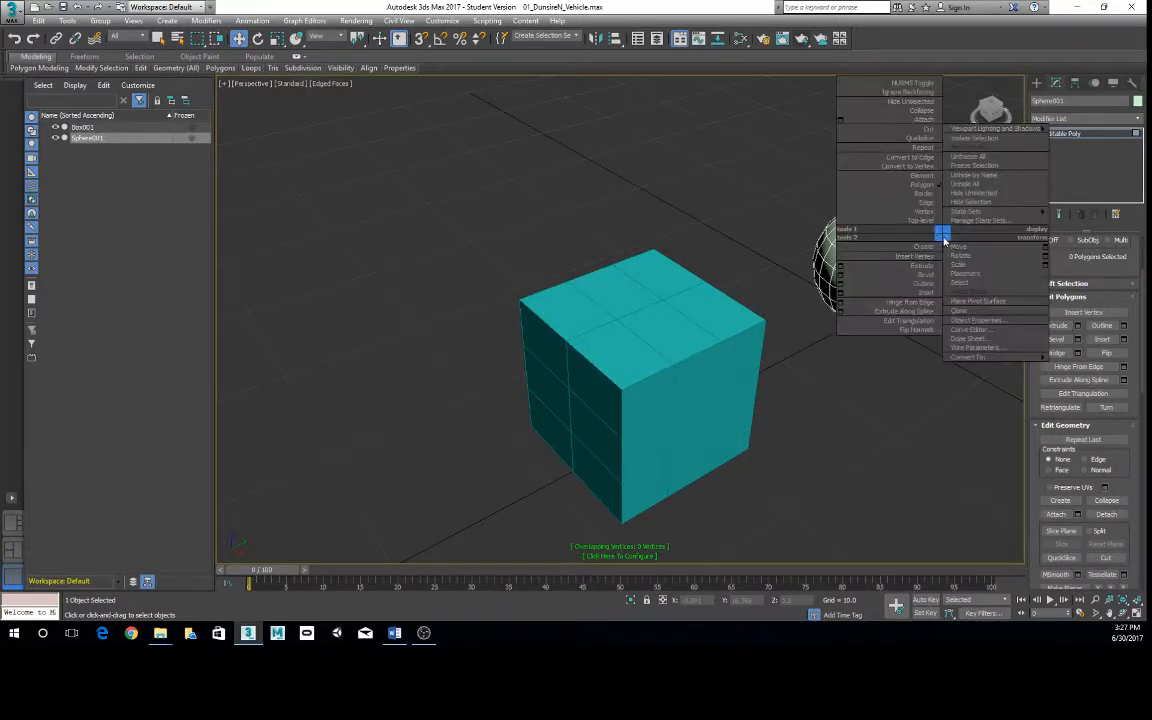
left_click(930, 225)
left_click(613, 383)
right_click(646, 352)
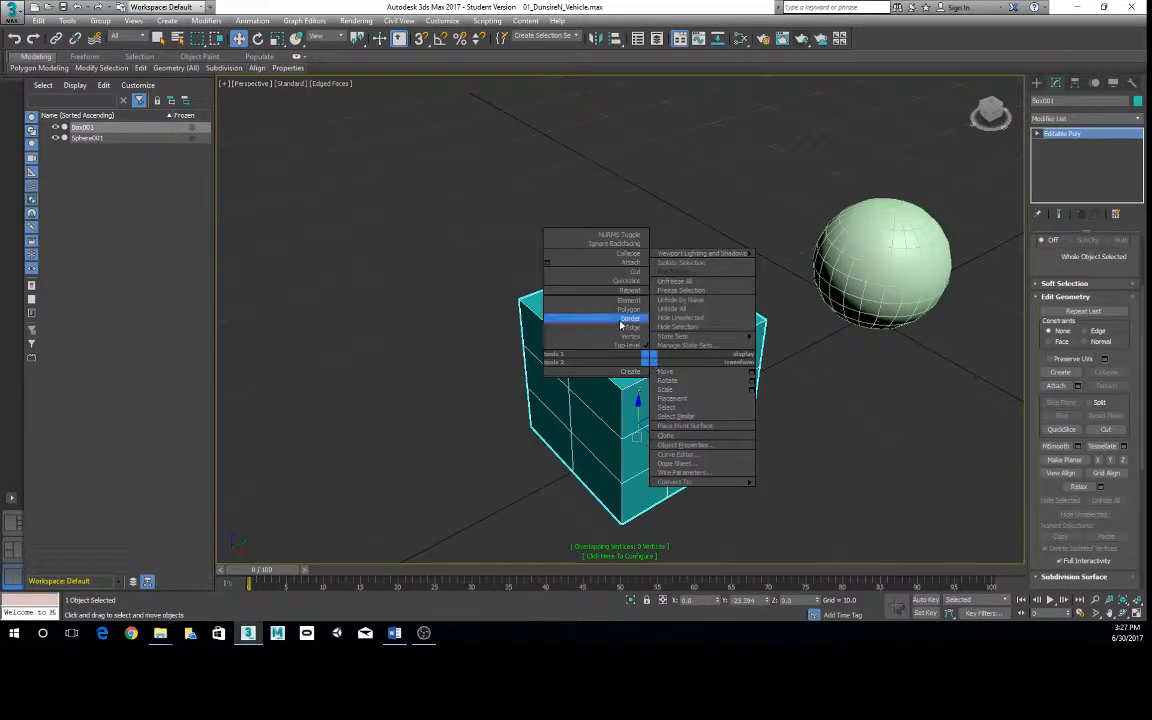
left_click(617, 309)
- Select individual polygons one at a time on the box's top and front faces
left_click(645, 350)
left_click(668, 334)
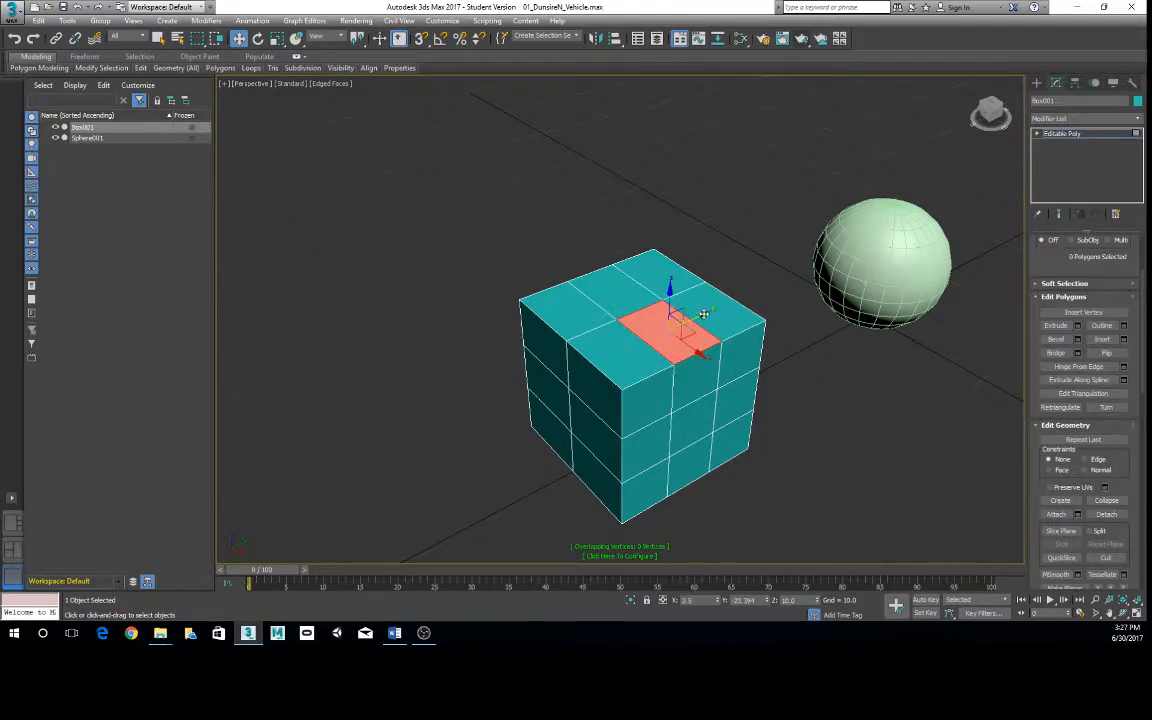
left_click(718, 312)
middle_click_drag(690, 390, 650, 380, "alt")
left_click(663, 365)
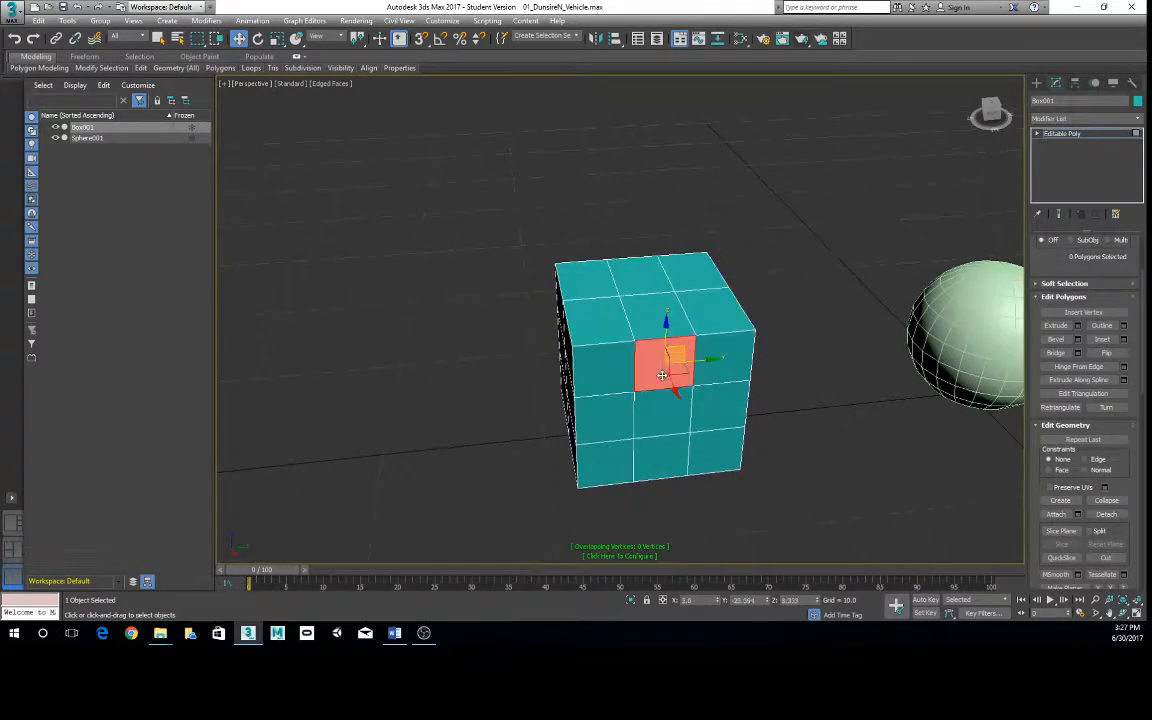
left_click(662, 426)
double_click(678, 363)
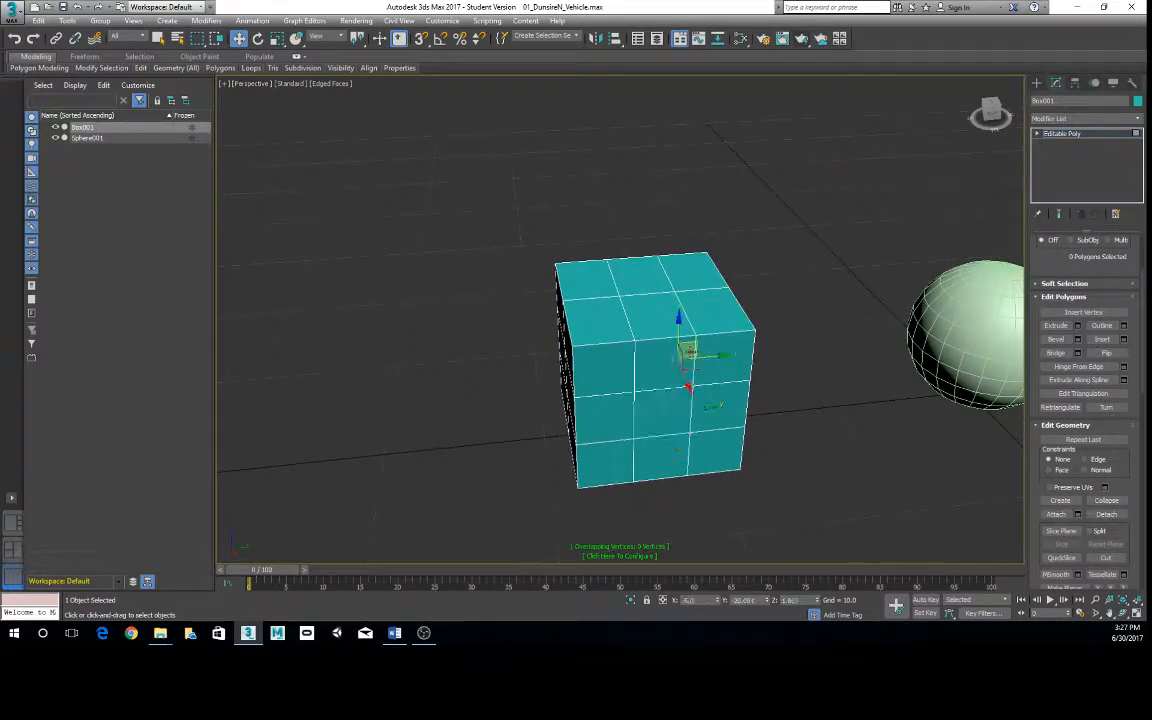
left_click(653, 418)
left_click(647, 378, "ctrl")
left_click(656, 318)
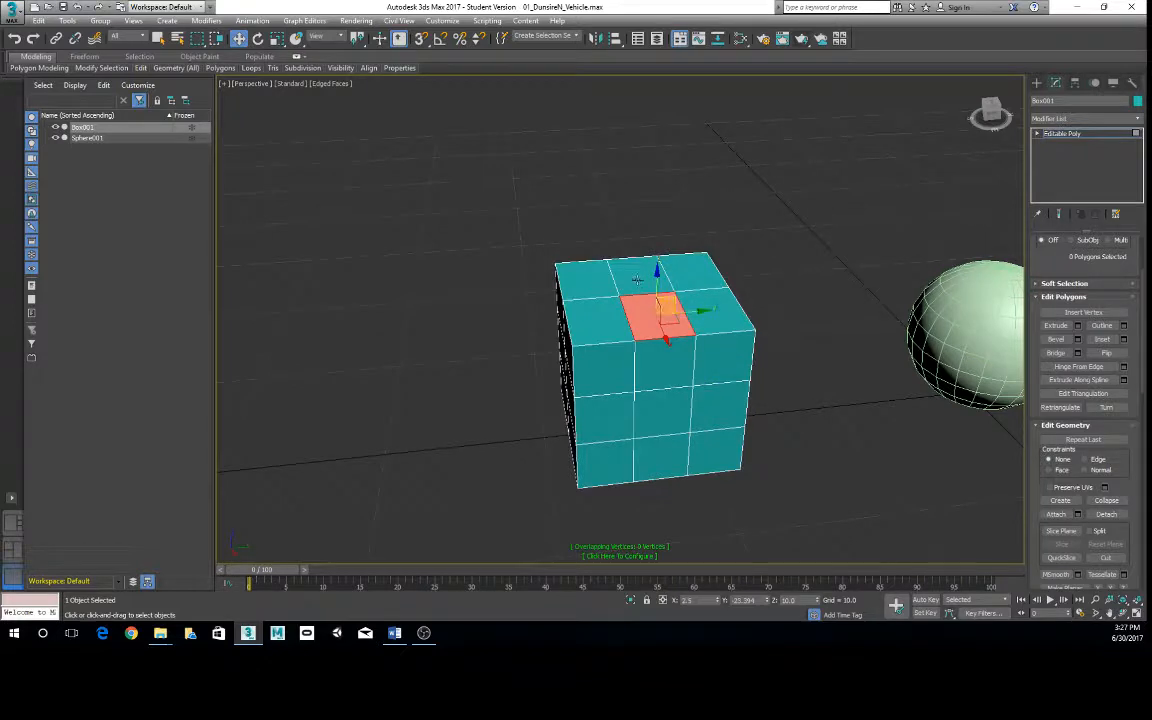
left_click(648, 275)
- Select single polygons across the middle row of the box's front face, ending with the one beside the sphere-side edge
left_click(648, 413)
left_click(621, 416)
left_click(714, 410)
middle_click_drag(632, 447, 688, 443, "alt")
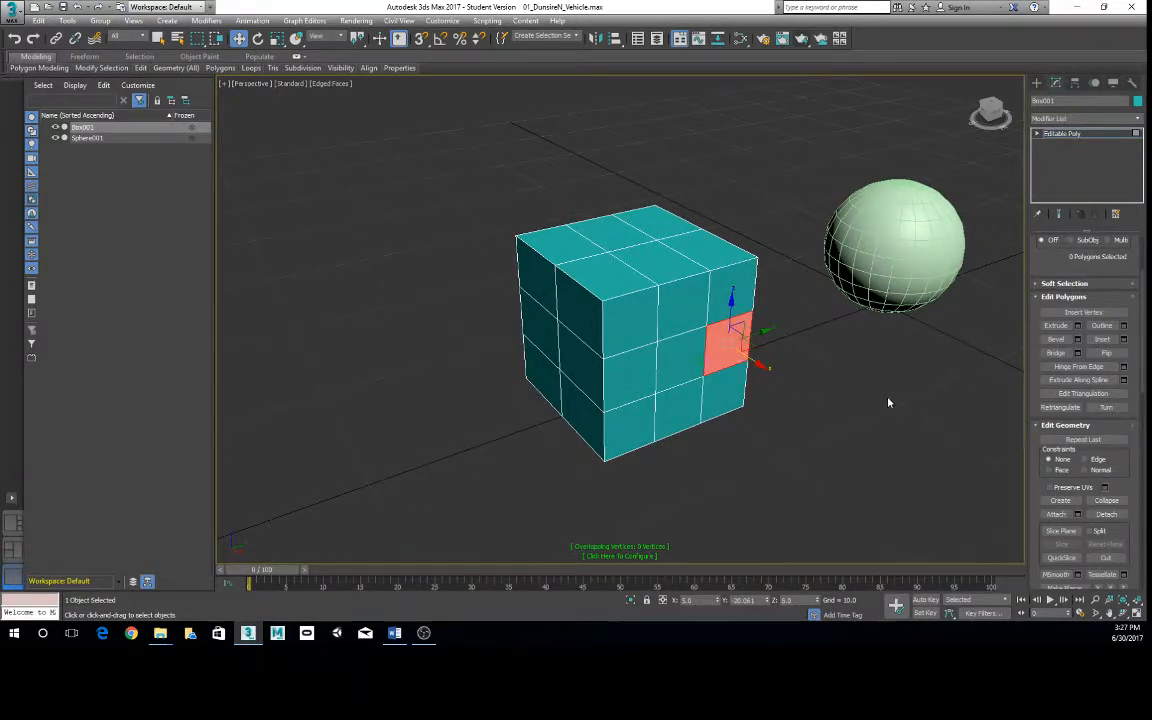
middle_click_drag(887, 404, 801, 502, "alt")
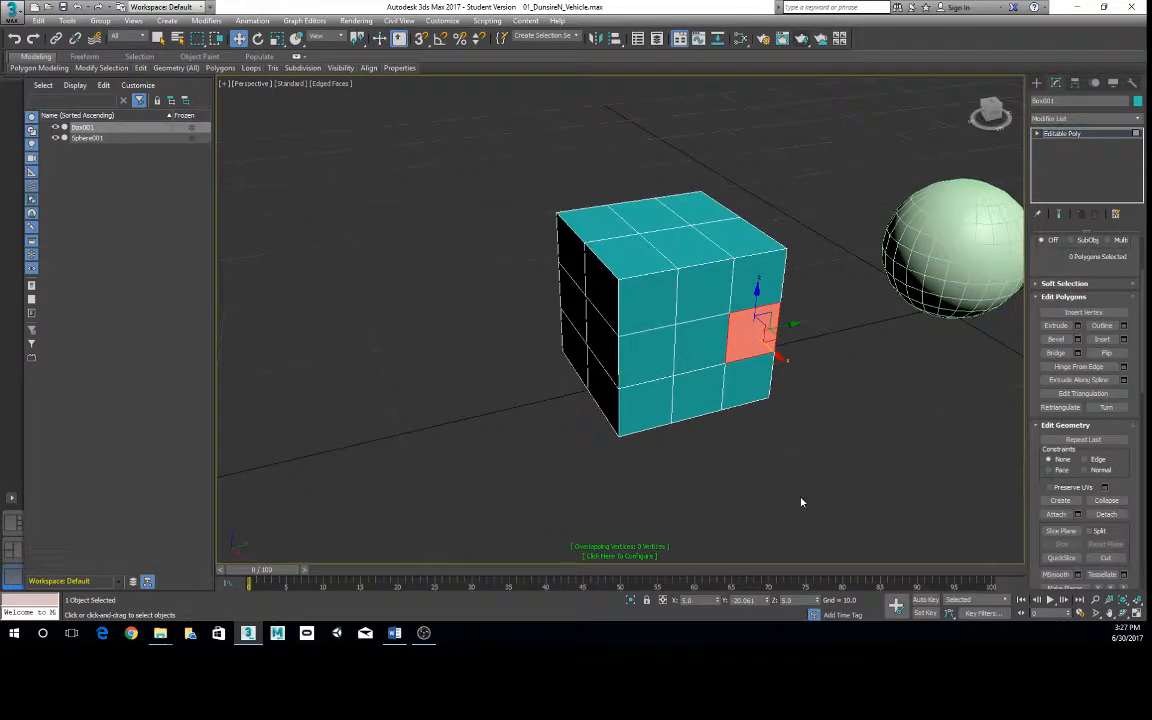
middle_click_drag(707, 457, 744, 366, "alt")
right_click(666, 370)
right_click(673, 369)
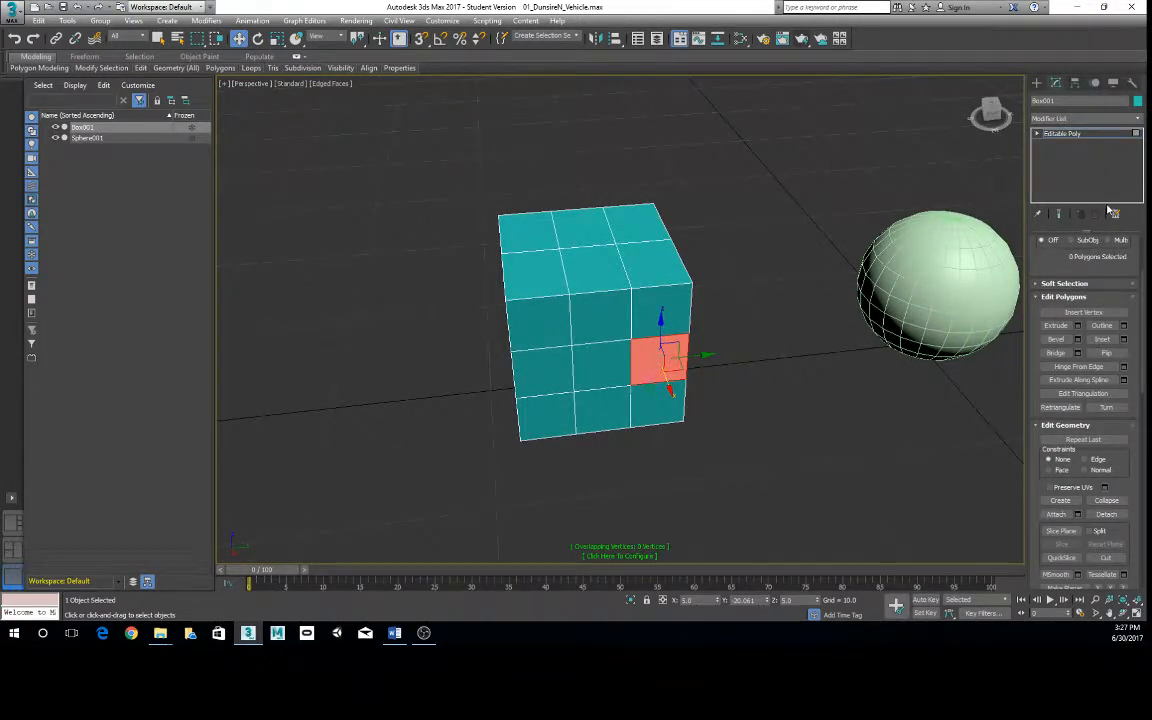
- Expand the box's Editable Poly sub-object levels and return to the top level
left_click(1038, 135)
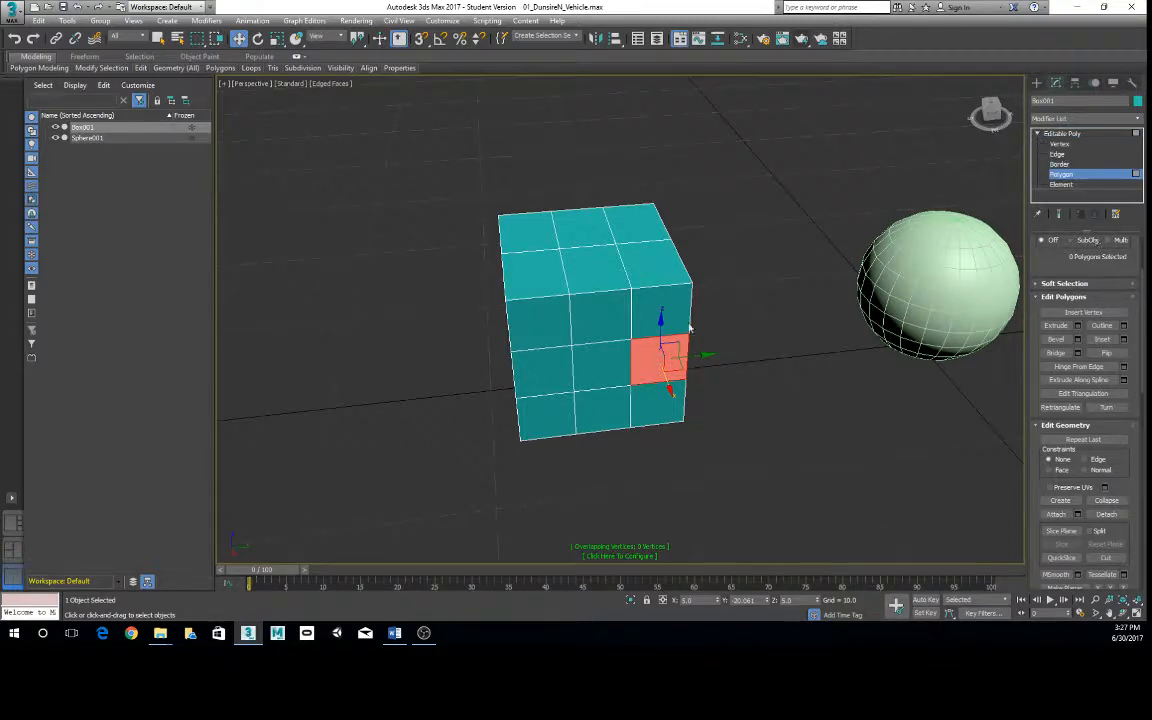
right_click(597, 306)
left_click(560, 290)
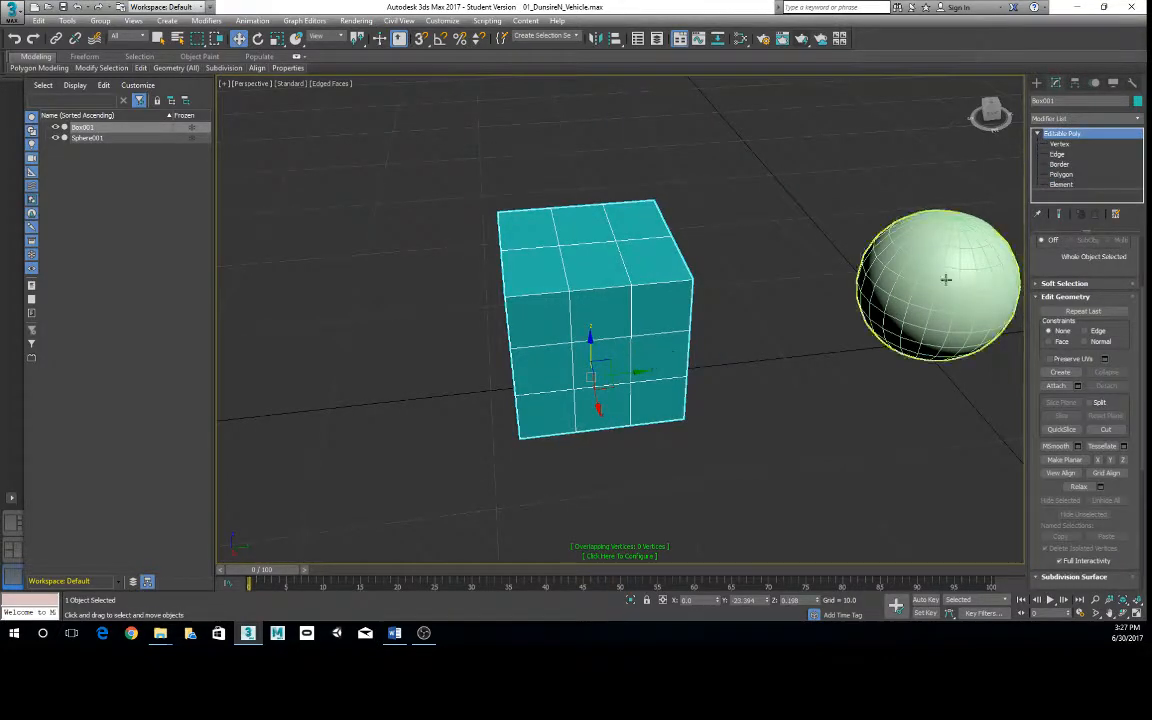
- Cycle the box through the Vertex, Polygon and Edge levels, ending at Polygon
left_click(1061, 145)
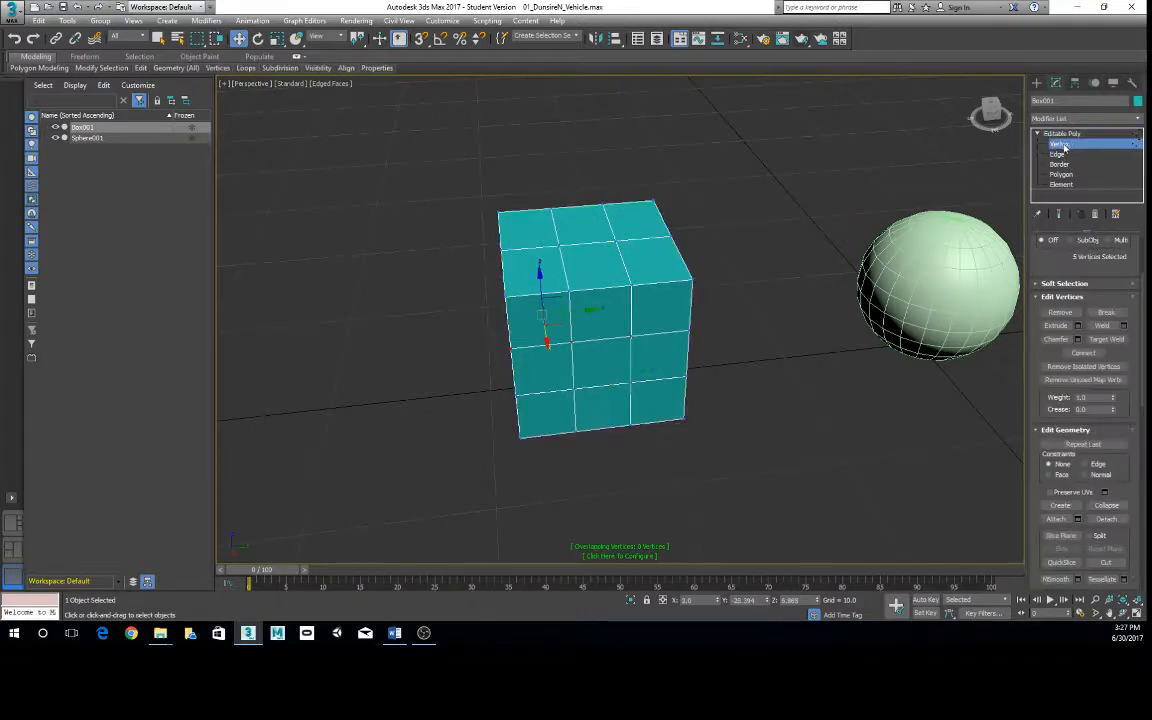
left_click(1062, 175)
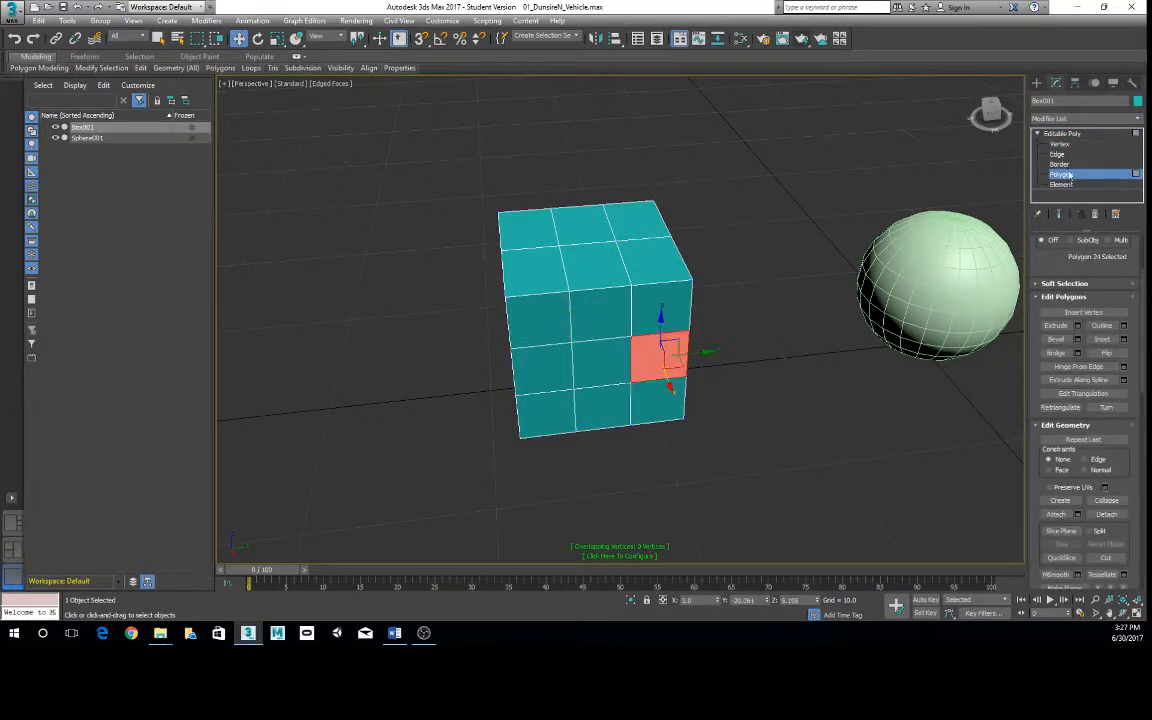
left_click(1060, 155)
left_click(1068, 155)
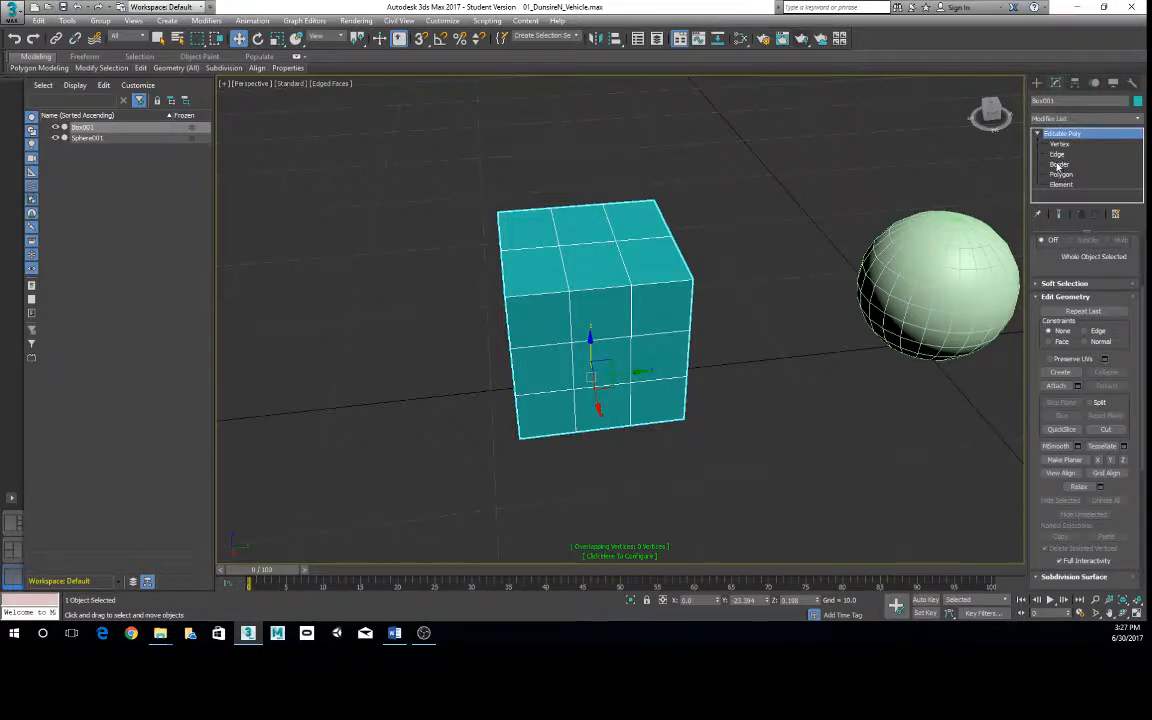
left_click(1059, 144)
left_click(1062, 176)
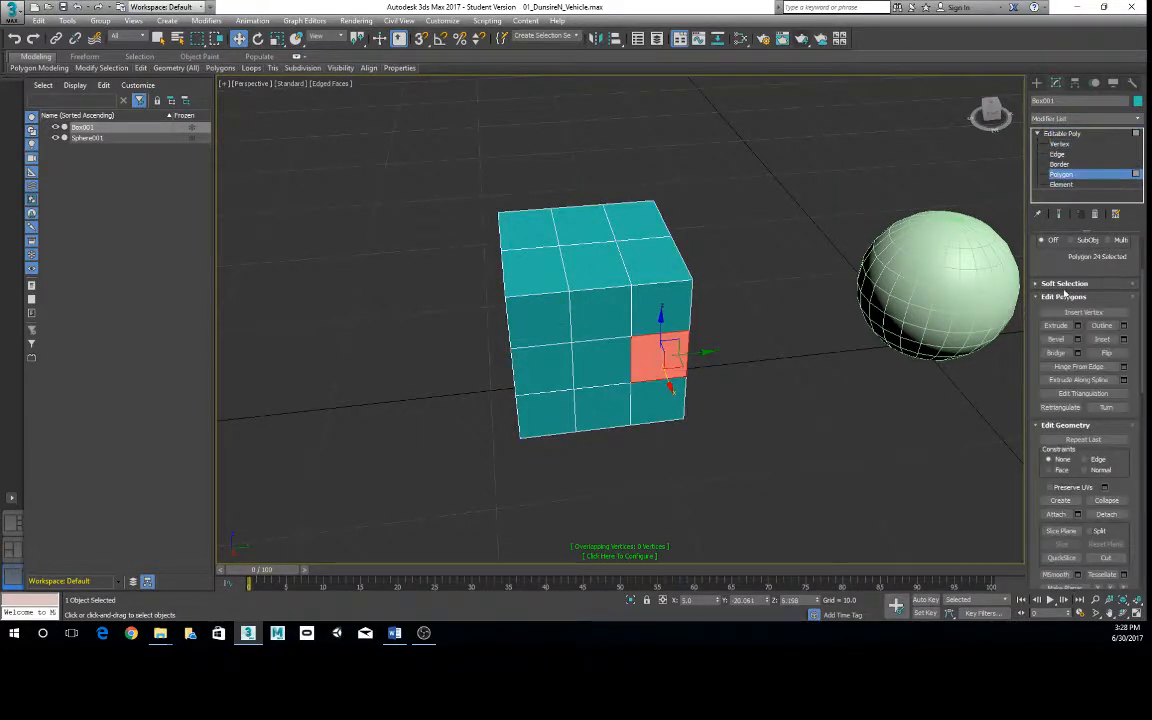
- Bring the box's Selection settings into view and alternate between Vertex and Polygon levels, ending at Polygon
left_click_drag(1041, 265, 1050, 370)
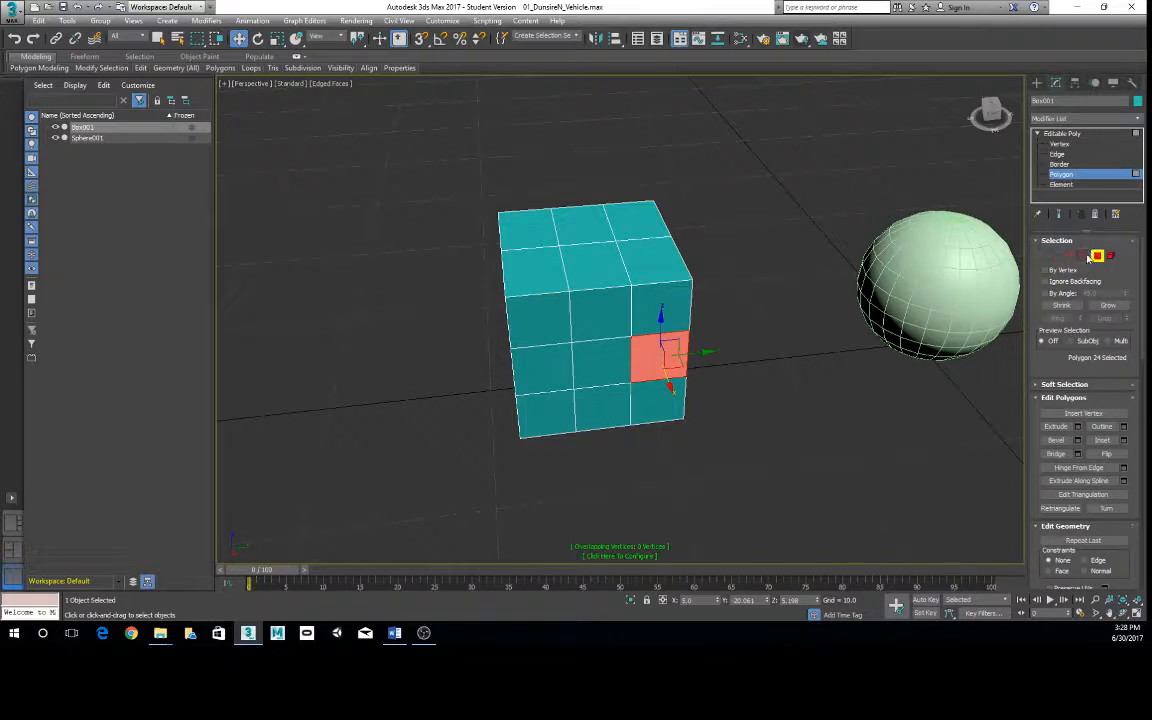
left_click(1056, 256)
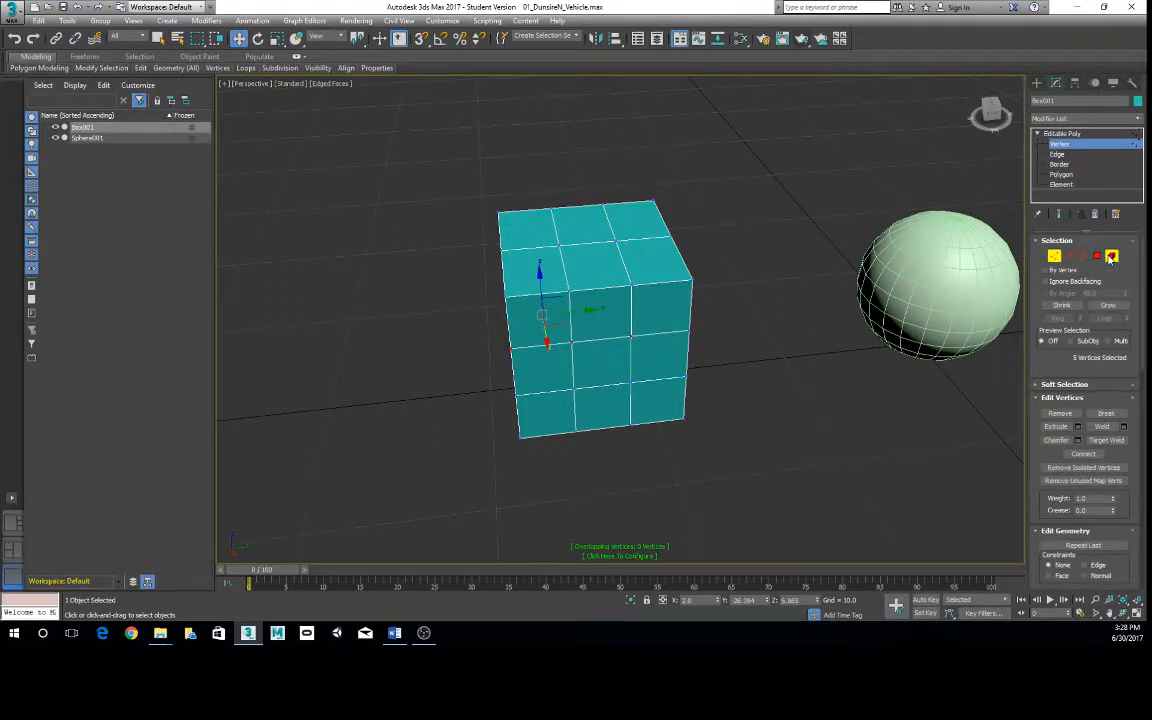
left_click(1098, 256)
left_click(1051, 259)
left_click(1061, 175)
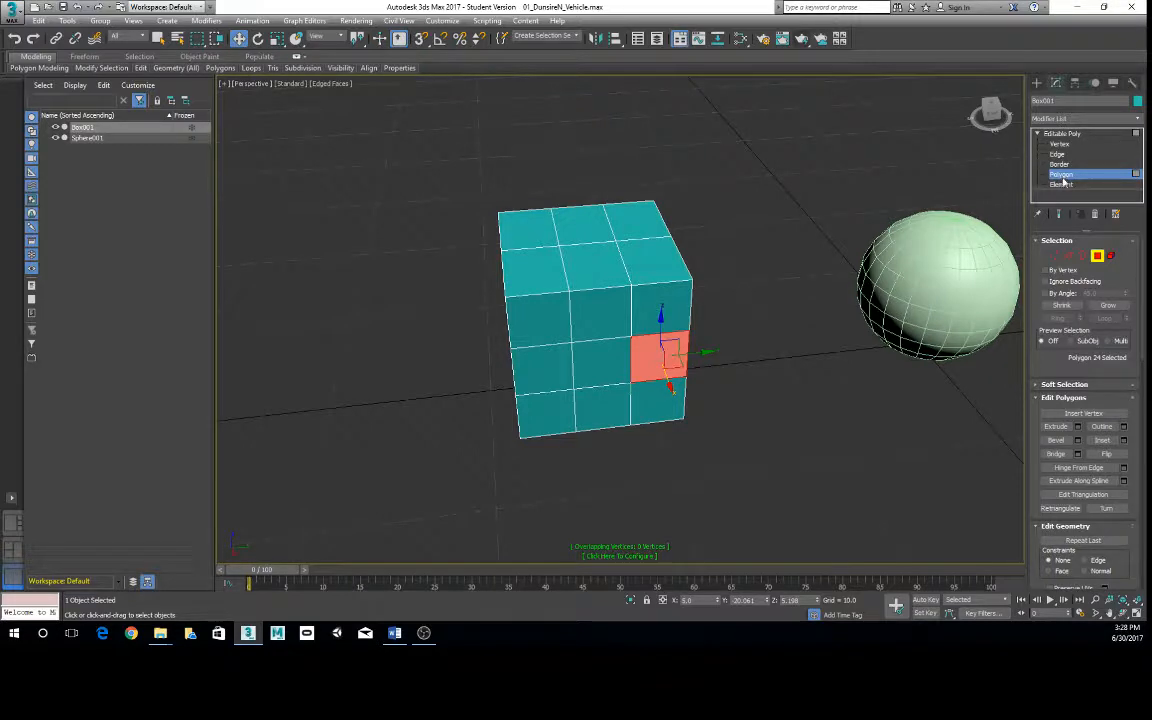
- Try the Border level on the closed box and return to the top level
middle_click_drag(881, 436, 746, 301, "alt")
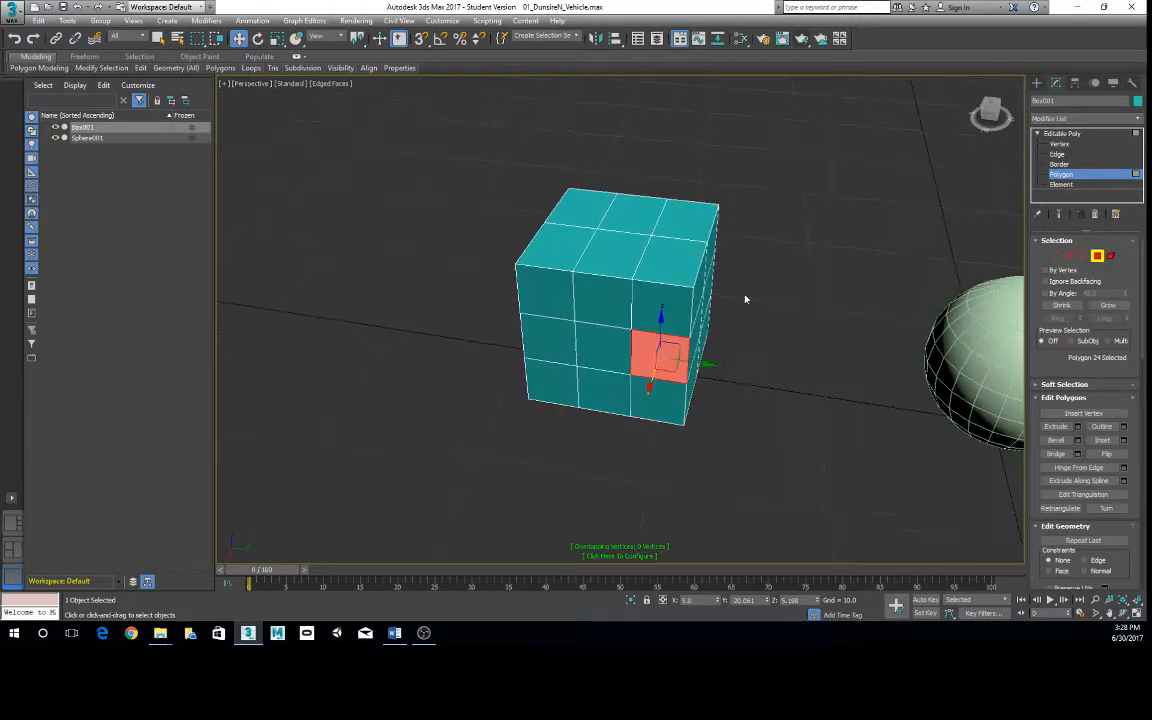
left_click(1084, 256)
middle_click_drag(473, 393, 610, 366, "alt")
left_click(1083, 256)
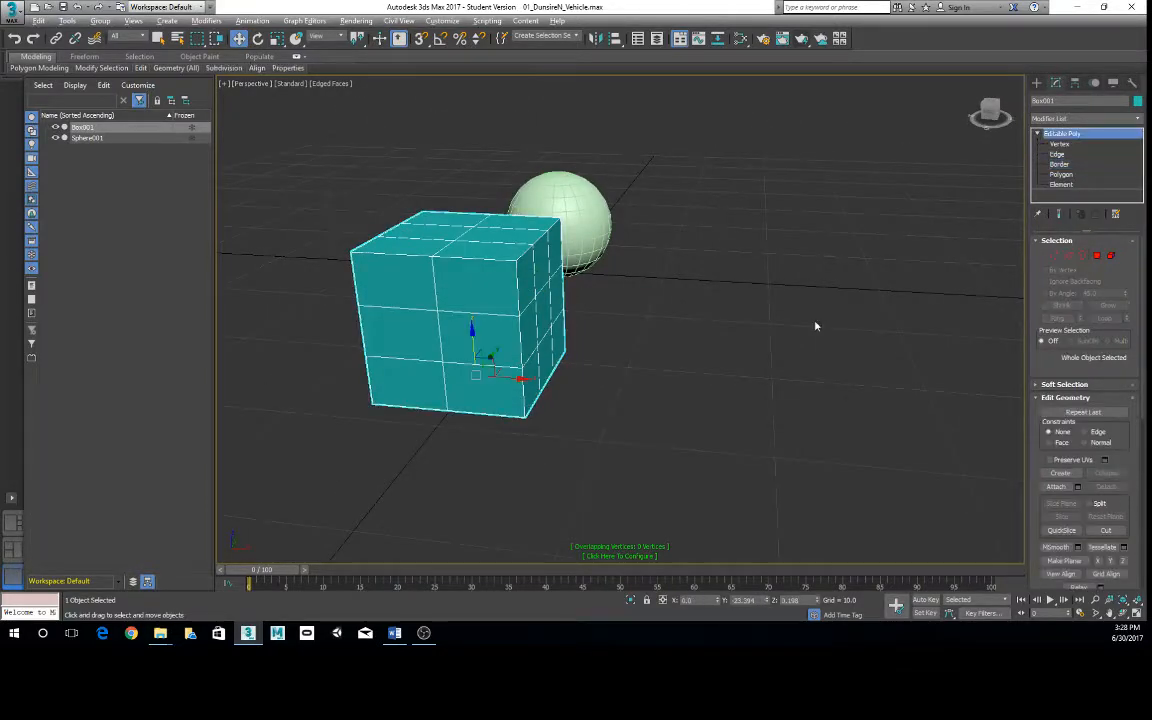
middle_click_drag(733, 287, 693, 339, "alt")
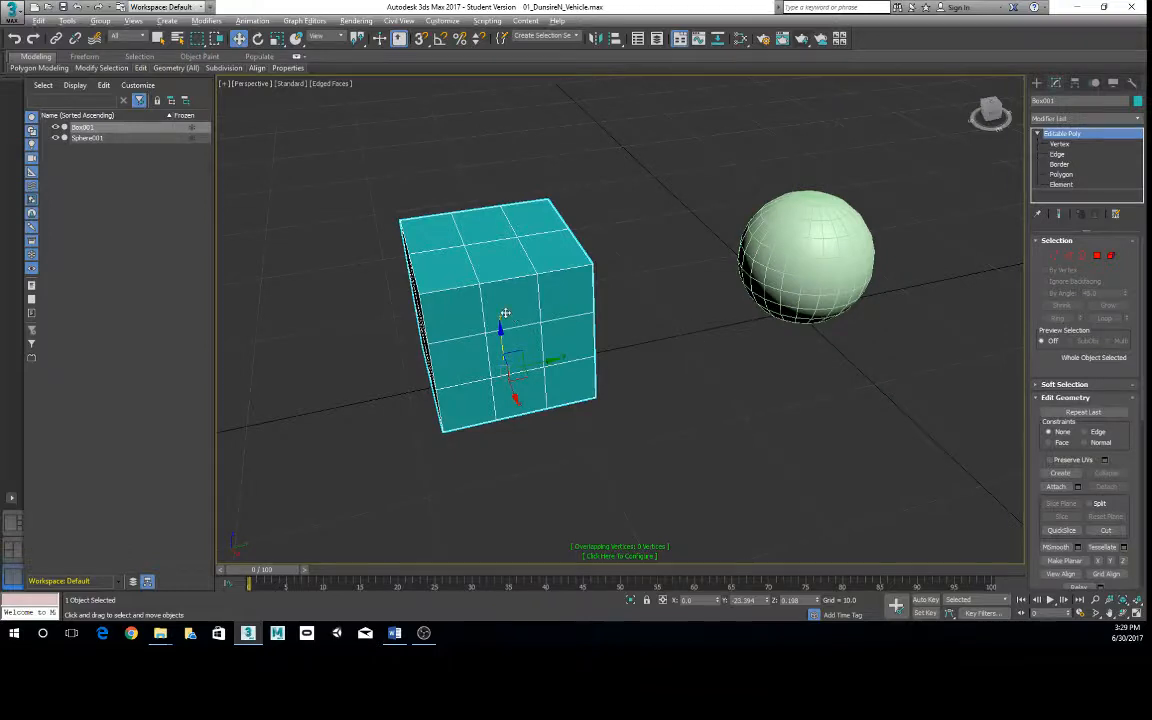
- Switch the box to Polygon editing and delete the centre polygon of its front face
middle_click_drag(504, 314, 529, 293, "alt")
right_click(529, 293)
left_click(1101, 258)
left_click(571, 329)
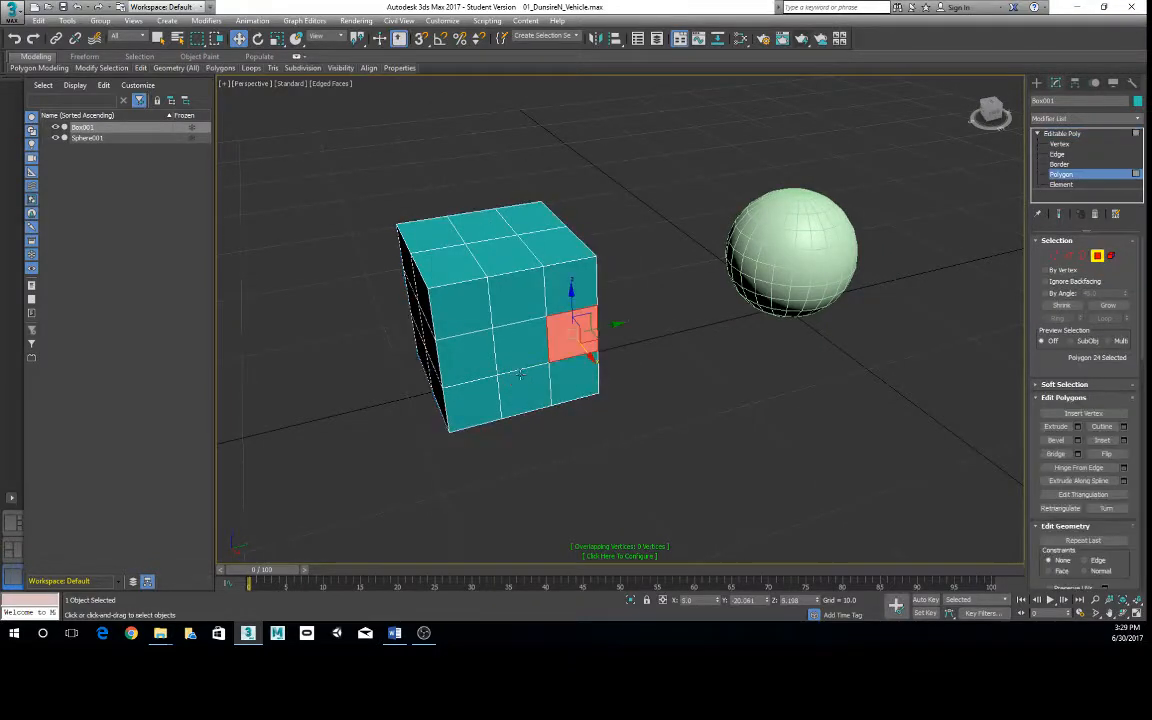
left_click(520, 352)
key("Delete")
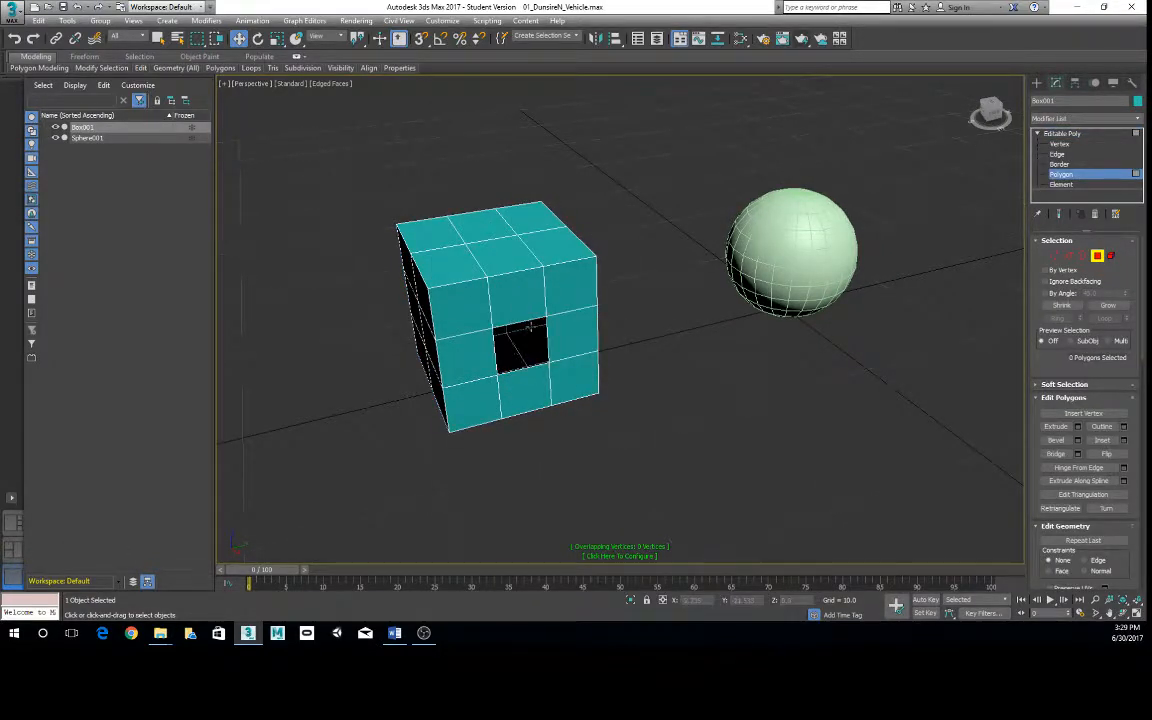
- Switch the box to Border editing, select the border around the hole in its front face and inspect it up close
right_click(540, 285)
left_click(523, 272)
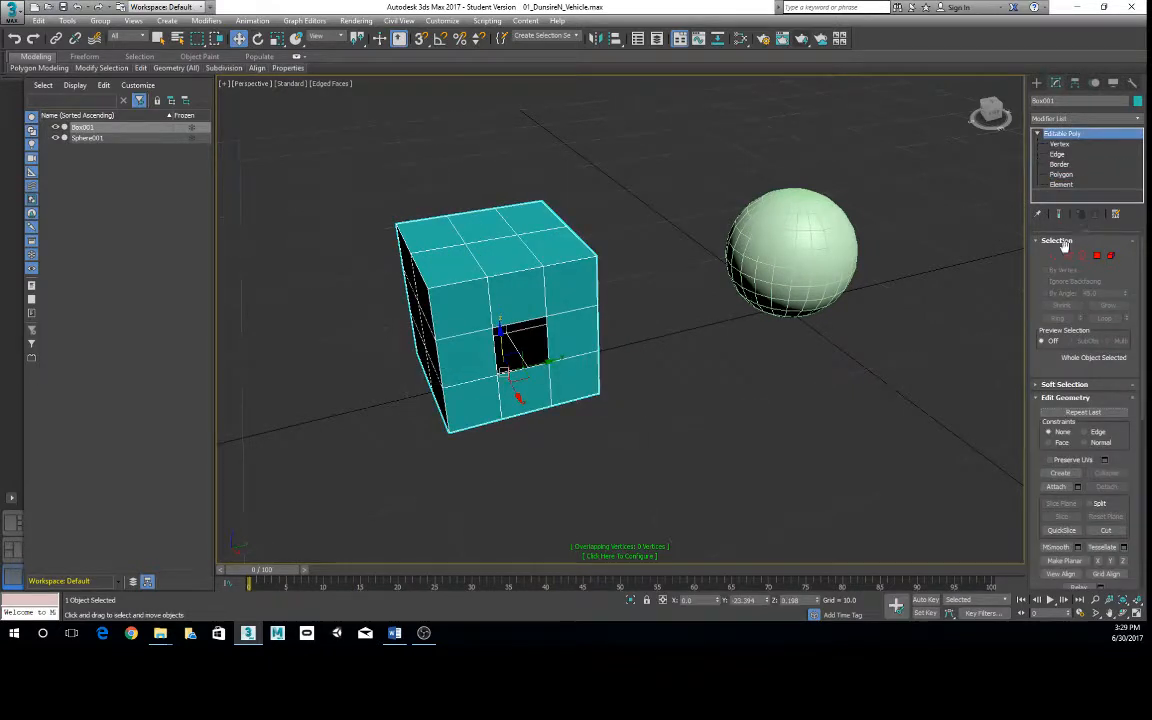
left_click(1083, 256)
middle_click_drag(812, 278, 953, 212, "alt")
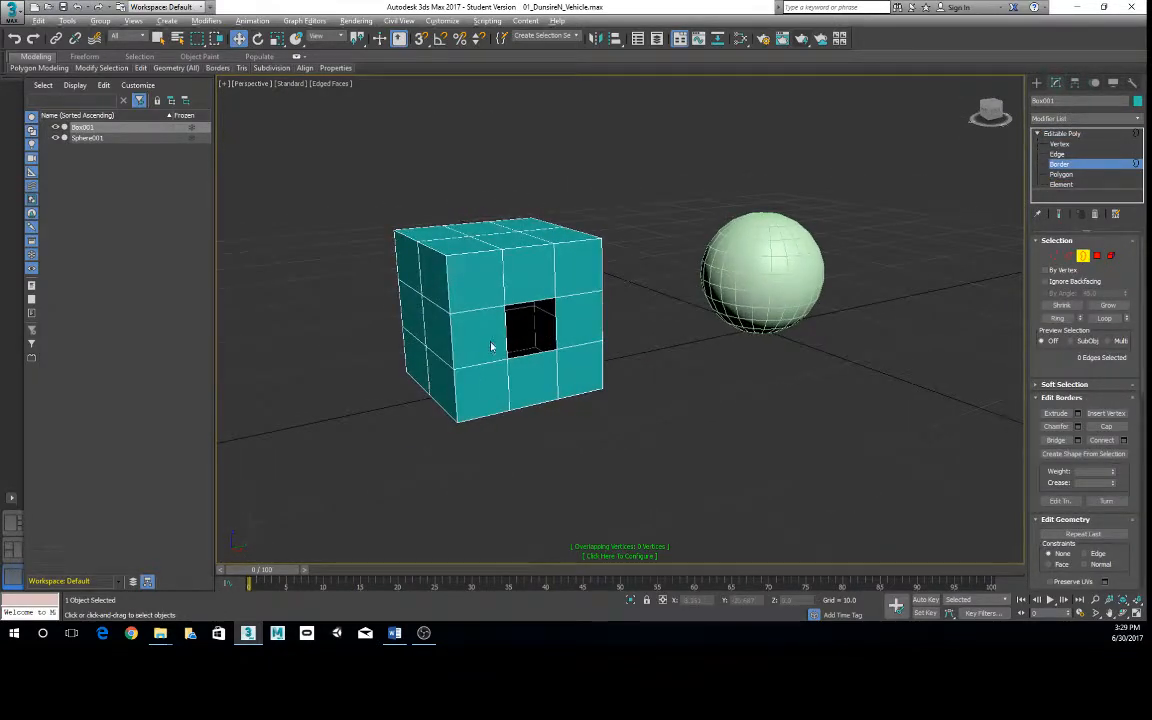
left_click(534, 299)
middle_click_drag(653, 318, 514, 283, "alt")
scroll(514, 283, "up", 5)
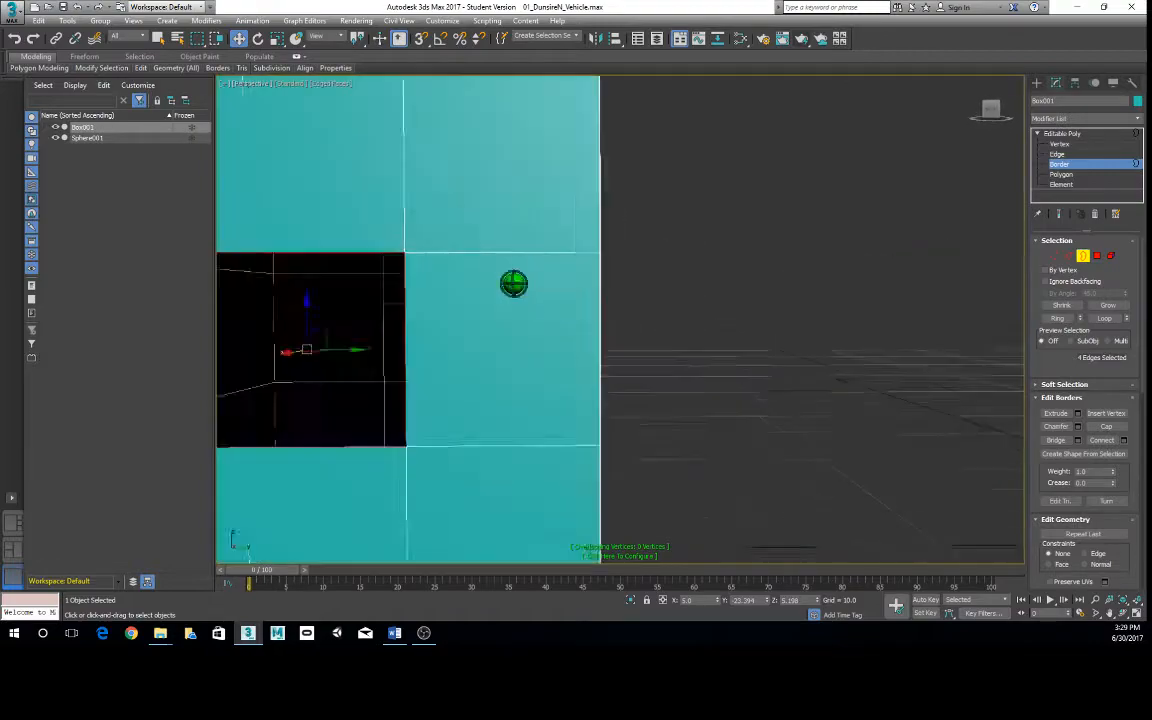
scroll(514, 283, "down", 5)
middle_click_drag(589, 311, 676, 360, "alt")
key("z")
scroll(685, 335, "down", 4)
scroll(658, 345, "down", 2)
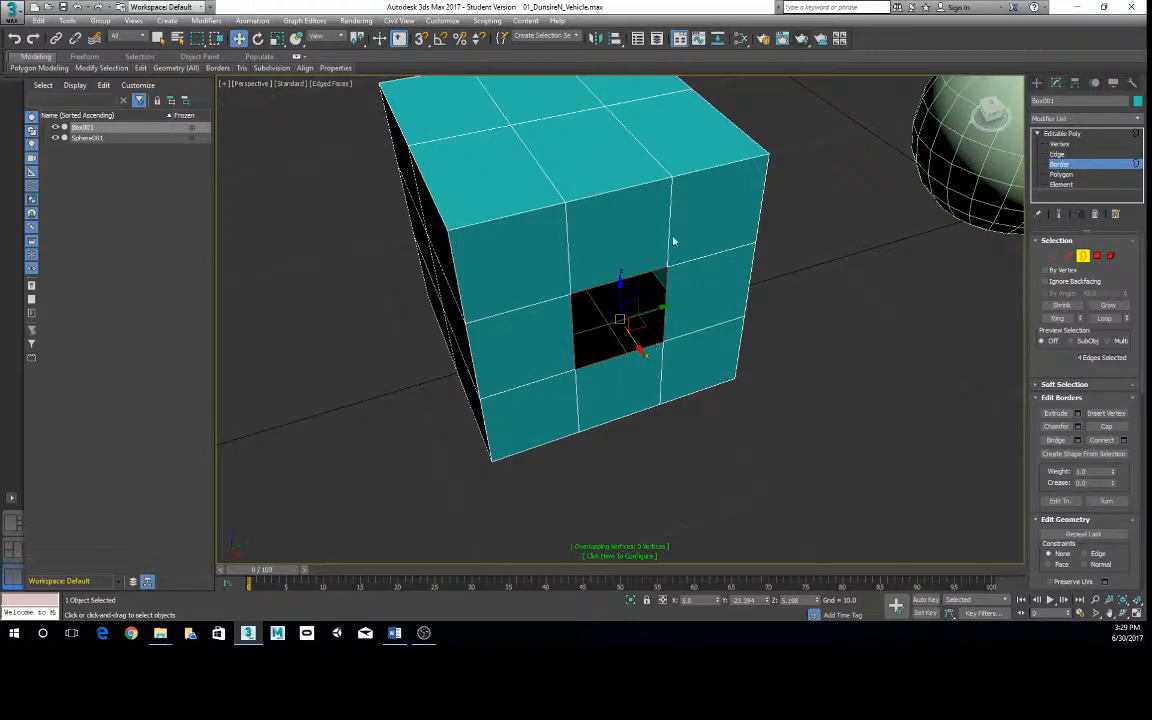
- Undo the border selection and the deletion of the box's centre front polygon
left_click(720, 268)
key("3")
key("ctrl+z")
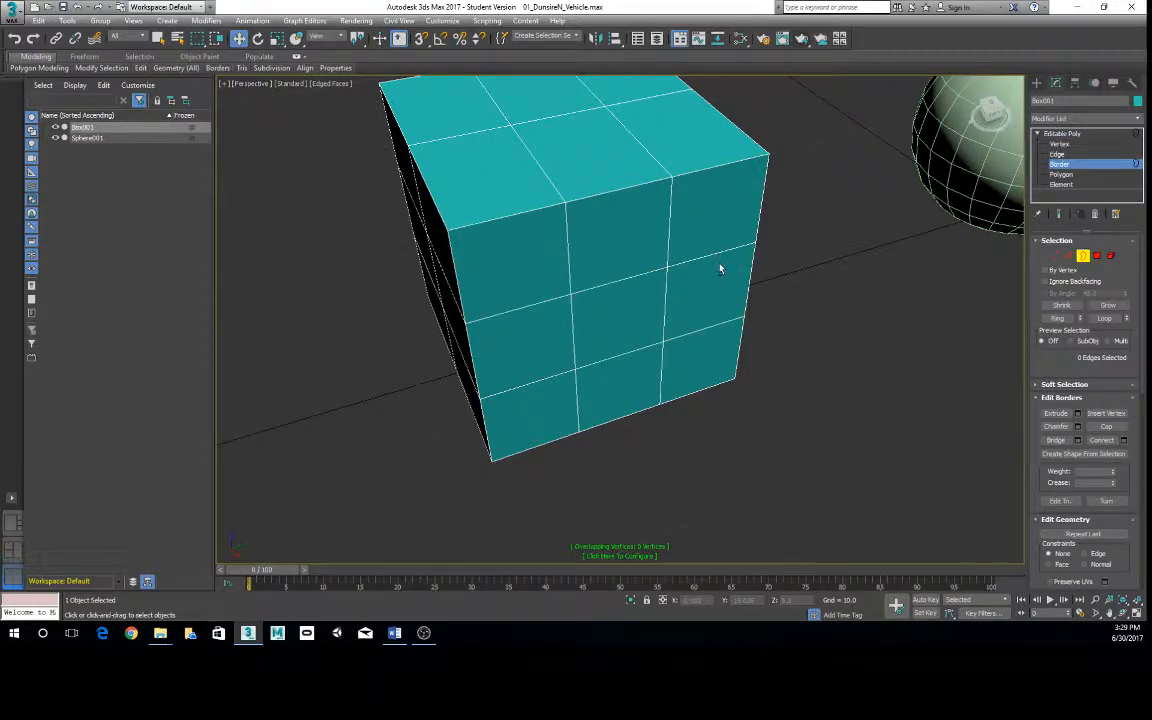
- Switch the box to Element editing, pick the box as an element and return to the top level
middle_click_drag(818, 291, 880, 280, "alt")
left_click(1112, 257)
left_click(662, 308)
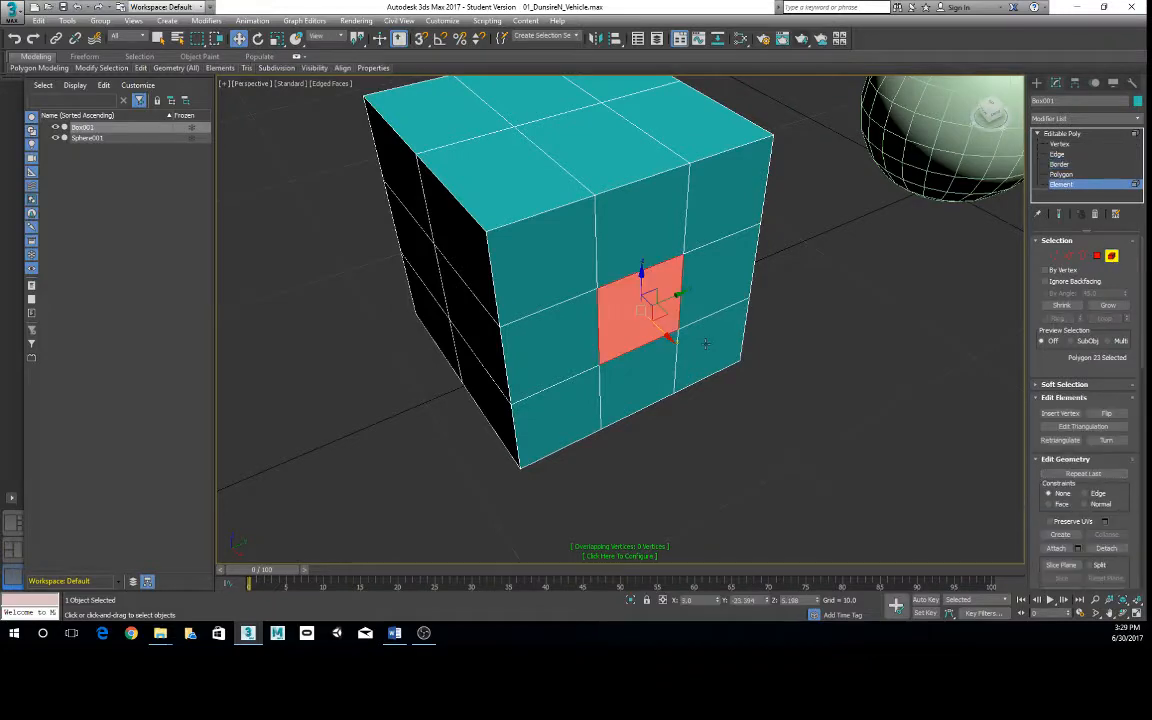
middle_click_drag(704, 340, 700, 322, "alt")
right_click(714, 272)
left_click(693, 262)
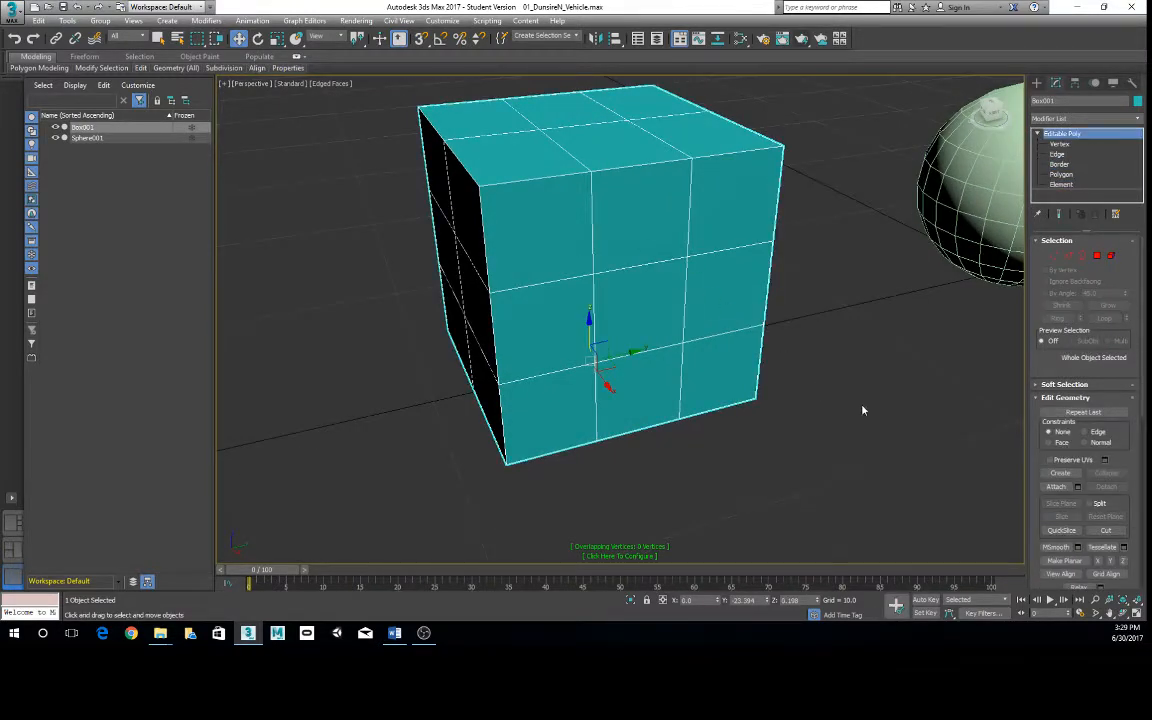
- Switch the box to Vertex editing and return it to the top level
scroll(770, 360, "down", 5)
middle_click_drag(761, 357, 678, 316, "alt")
scroll(641, 304, "up", 3)
scroll(680, 310, "up", 2)
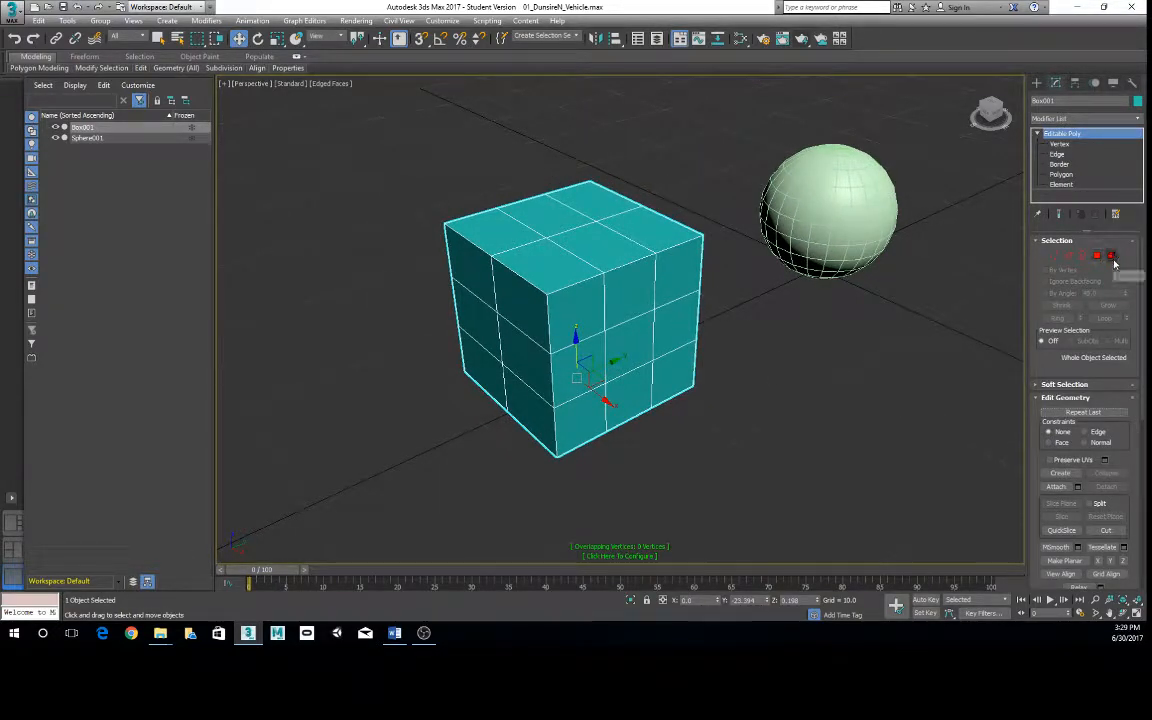
middle_click_drag(537, 435, 558, 340, "alt")
right_click(544, 277)
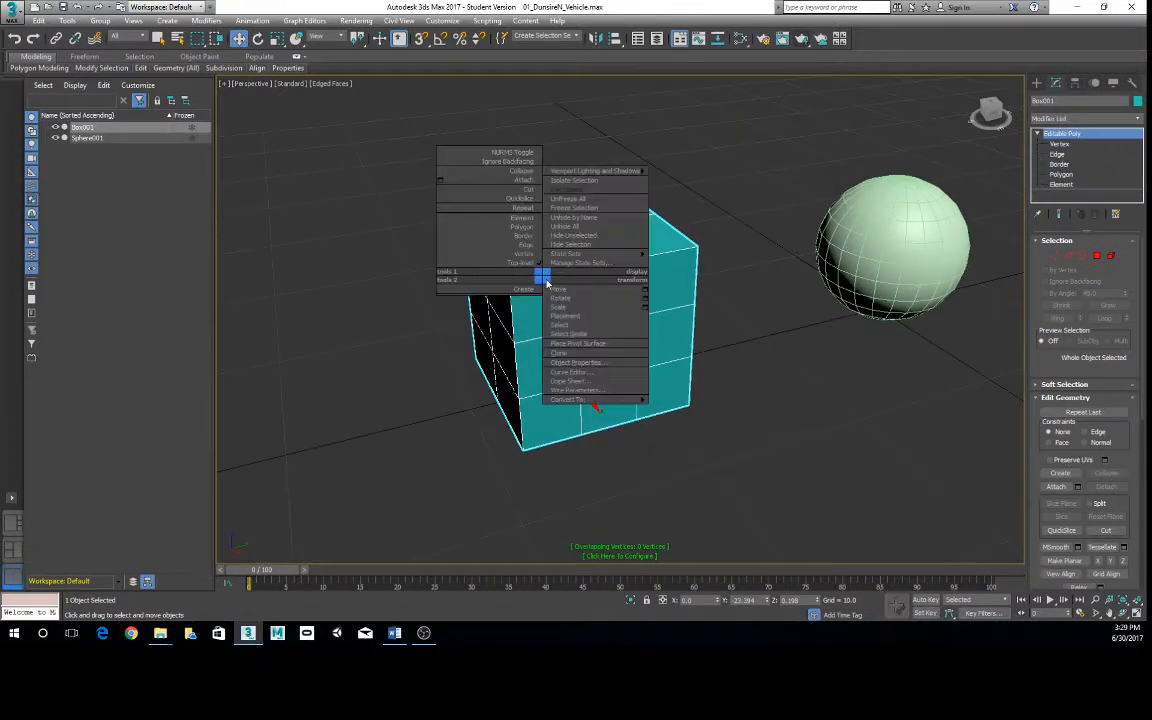
left_click(523, 253)
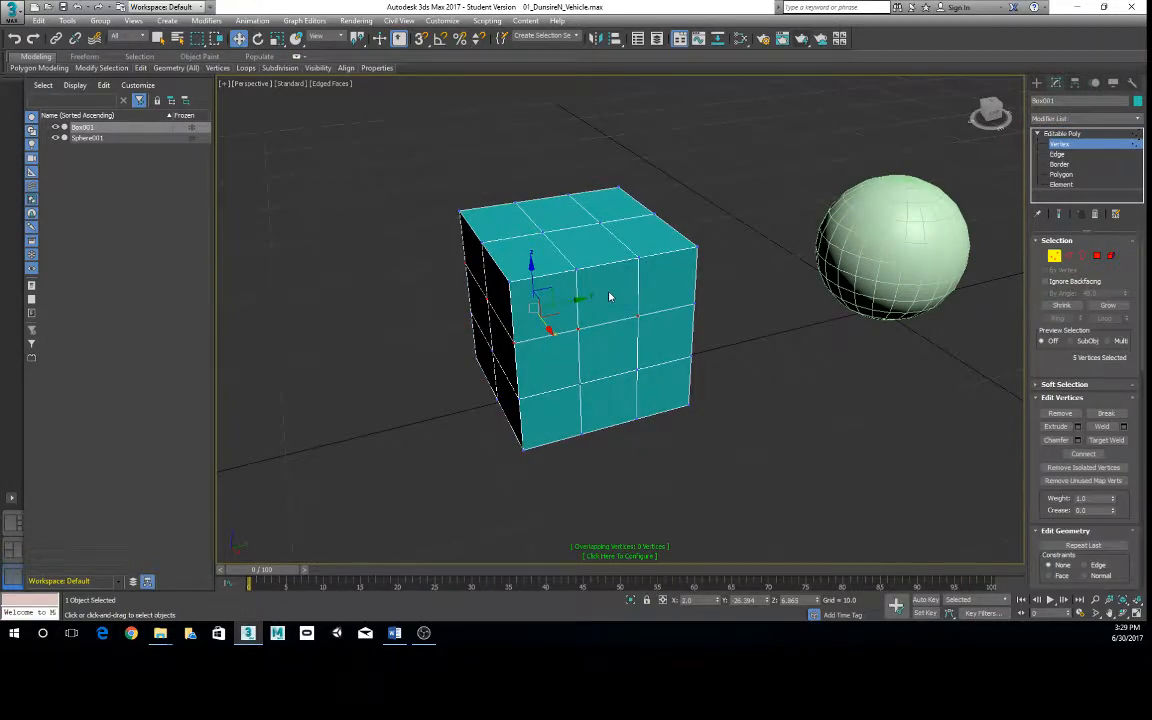
right_click(607, 291)
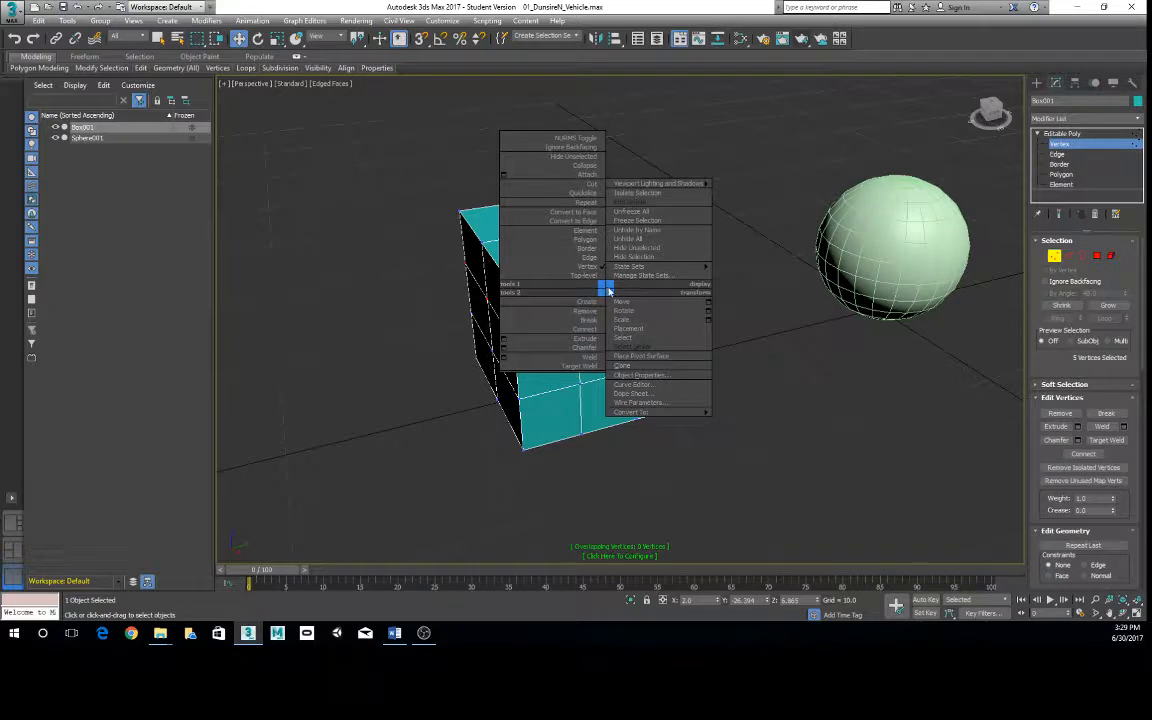
left_click(580, 275)
- Collapse the box's Editable Poly sub-object levels and make Vertex the active level
right_click(615, 292)
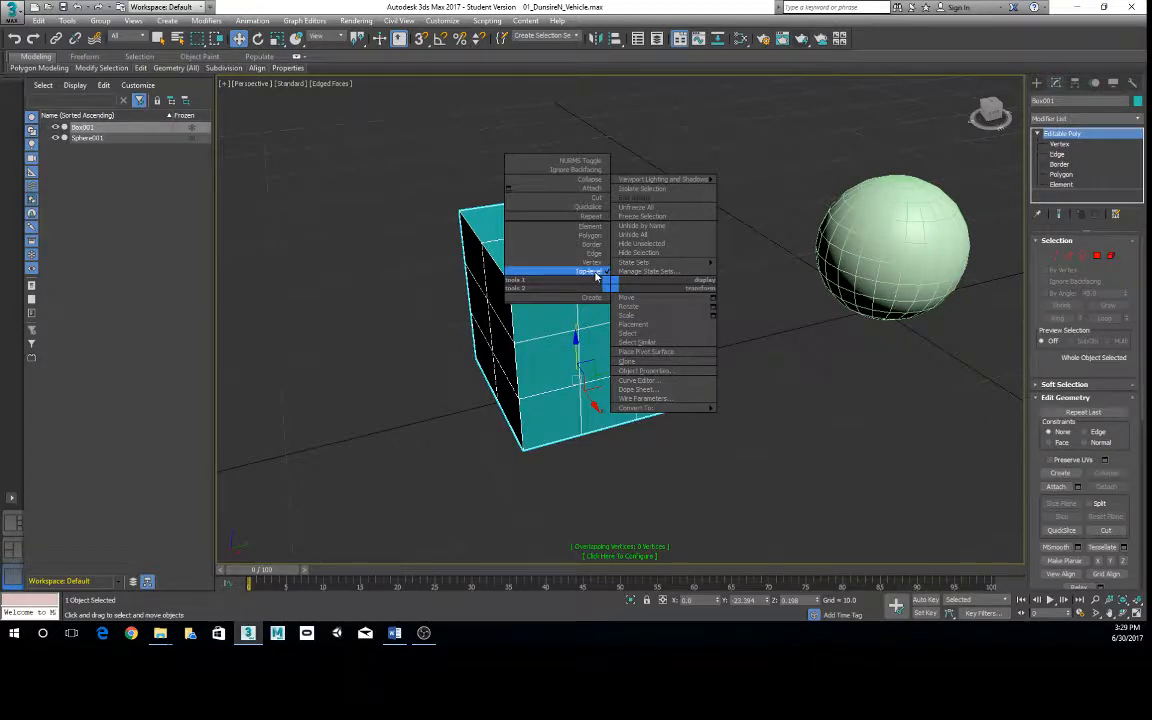
left_click(595, 276)
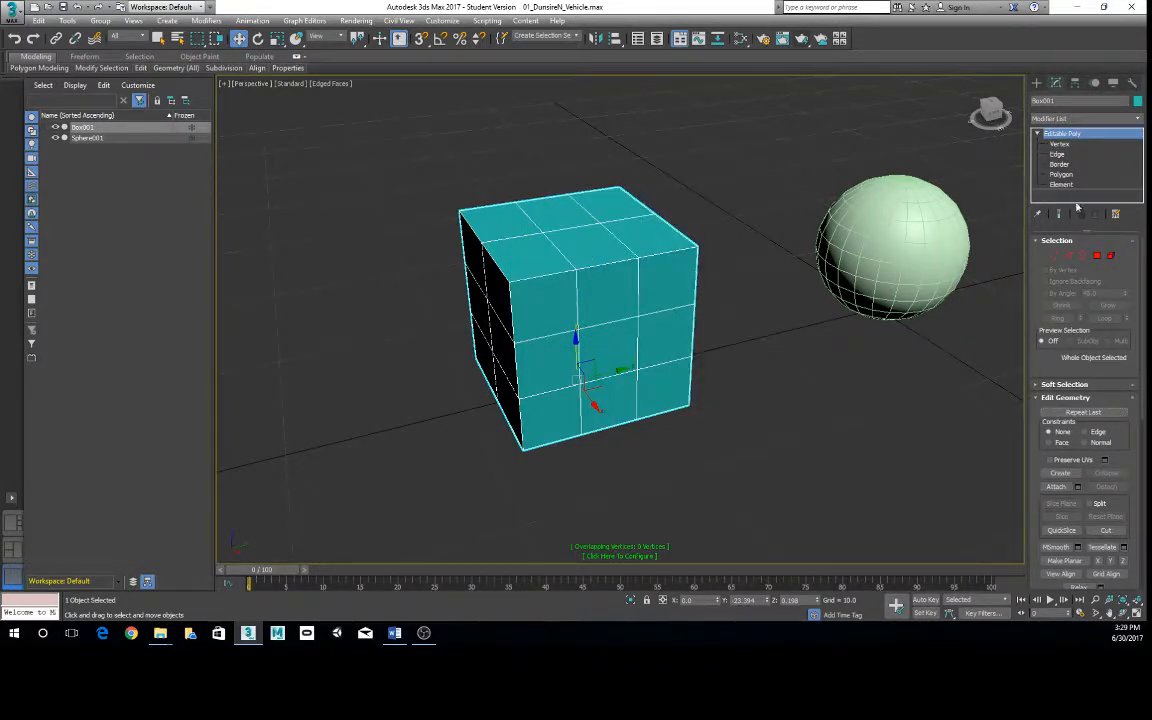
left_click(1039, 134)
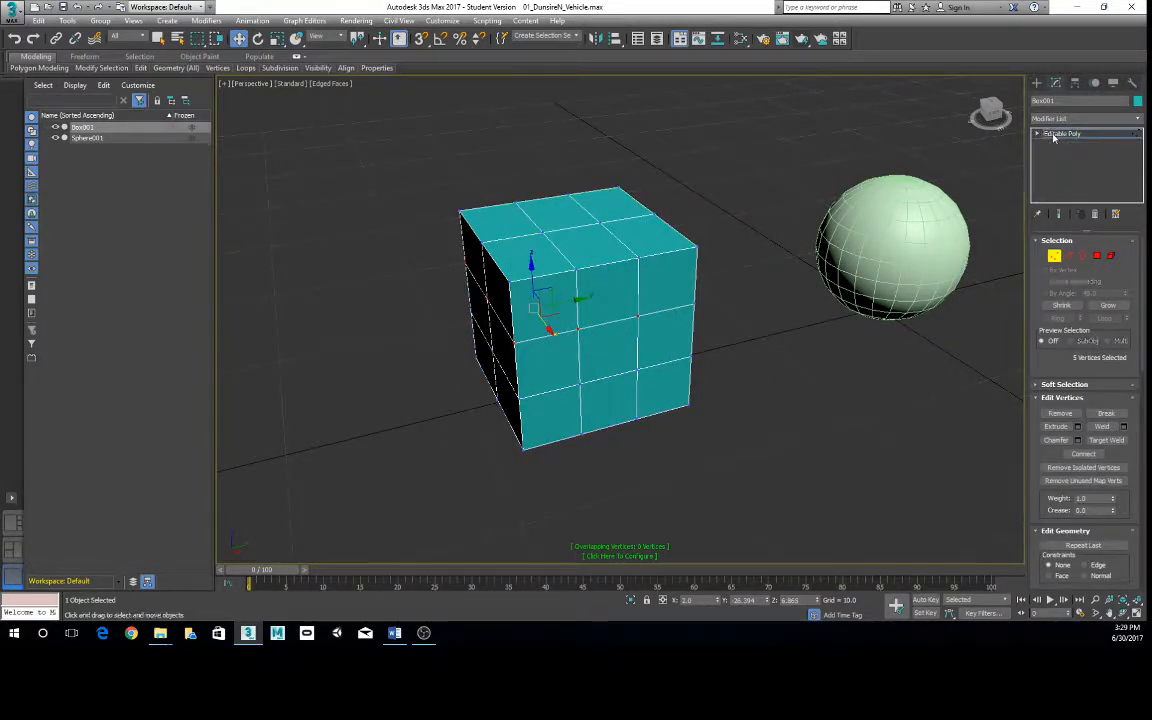
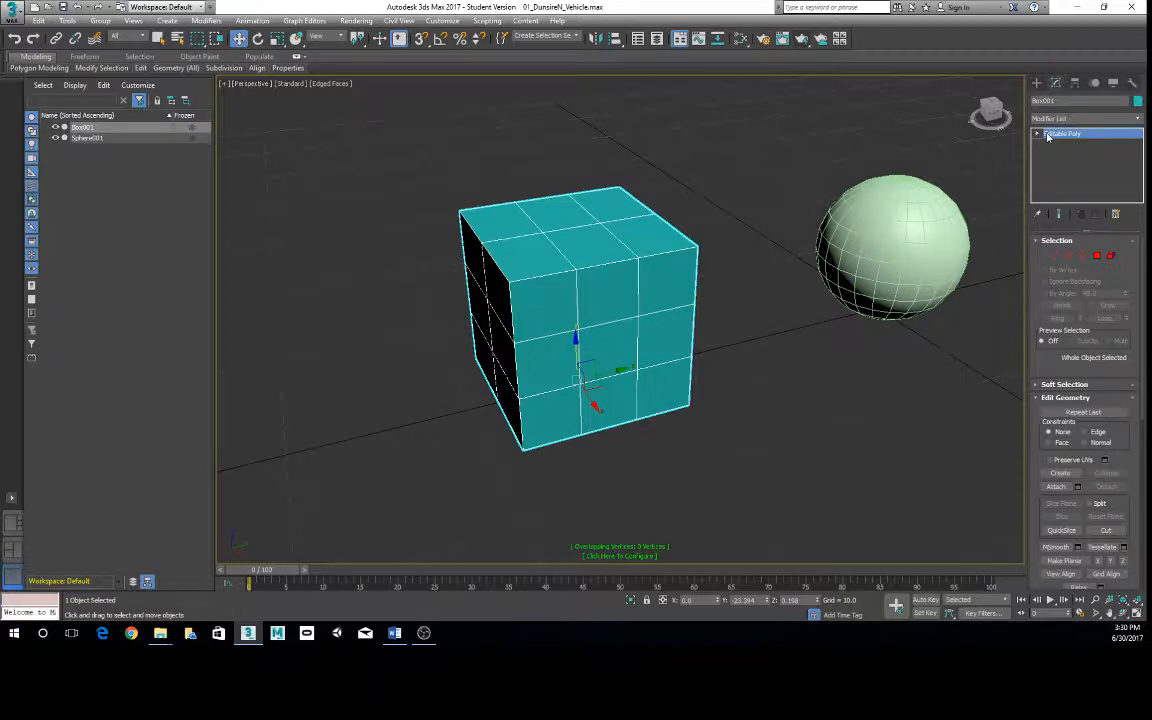
- Switch the box to Vertex editing and select the upper inner vertex on its near vertical edge
scroll(605, 330, "down", 5)
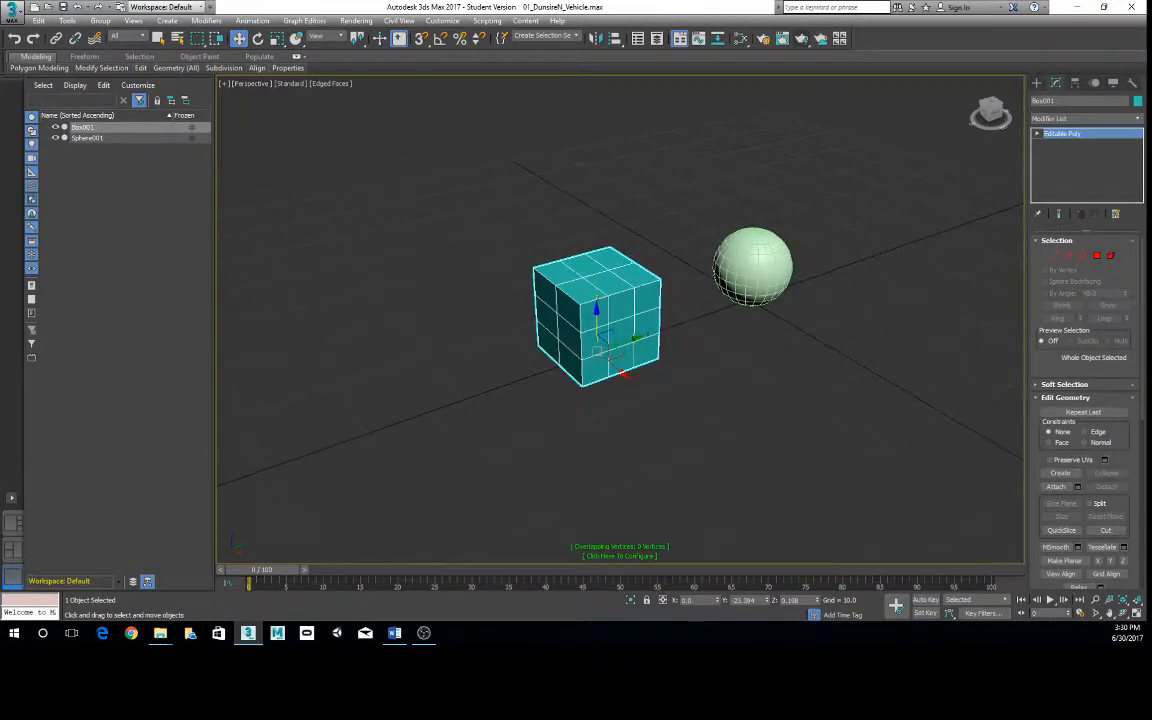
key("alt+Tab")
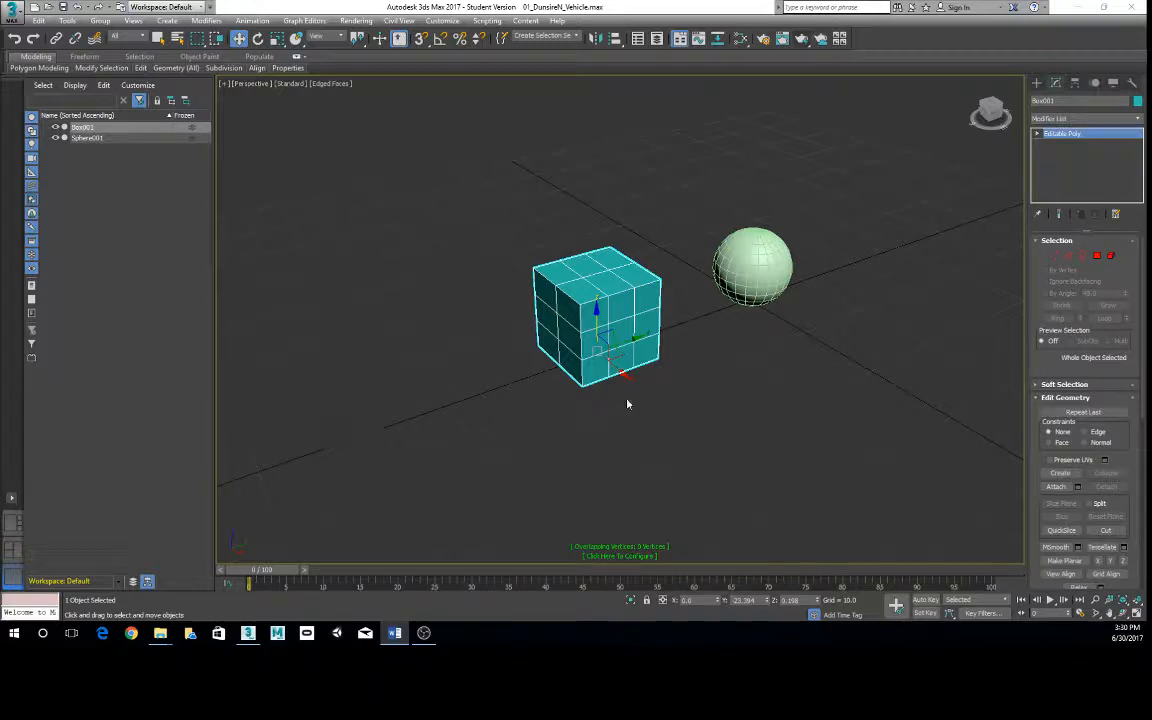
mouse_move(580, 357)
middle_mouse_down("alt")
mouse_move(610, 360)
mouse_move(588, 360)
middle_mouse_up("alt")
scroll(565, 349, "up", 2)
scroll(573, 355, "up", 1)
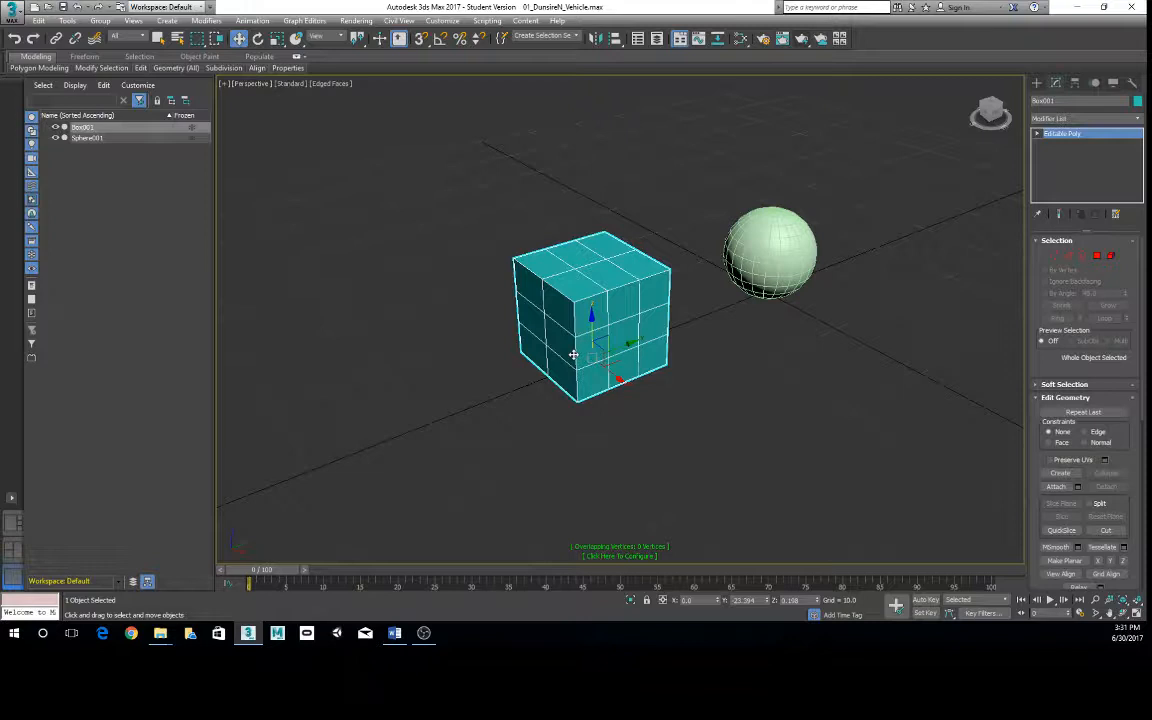
scroll(590, 315, "up", 3)
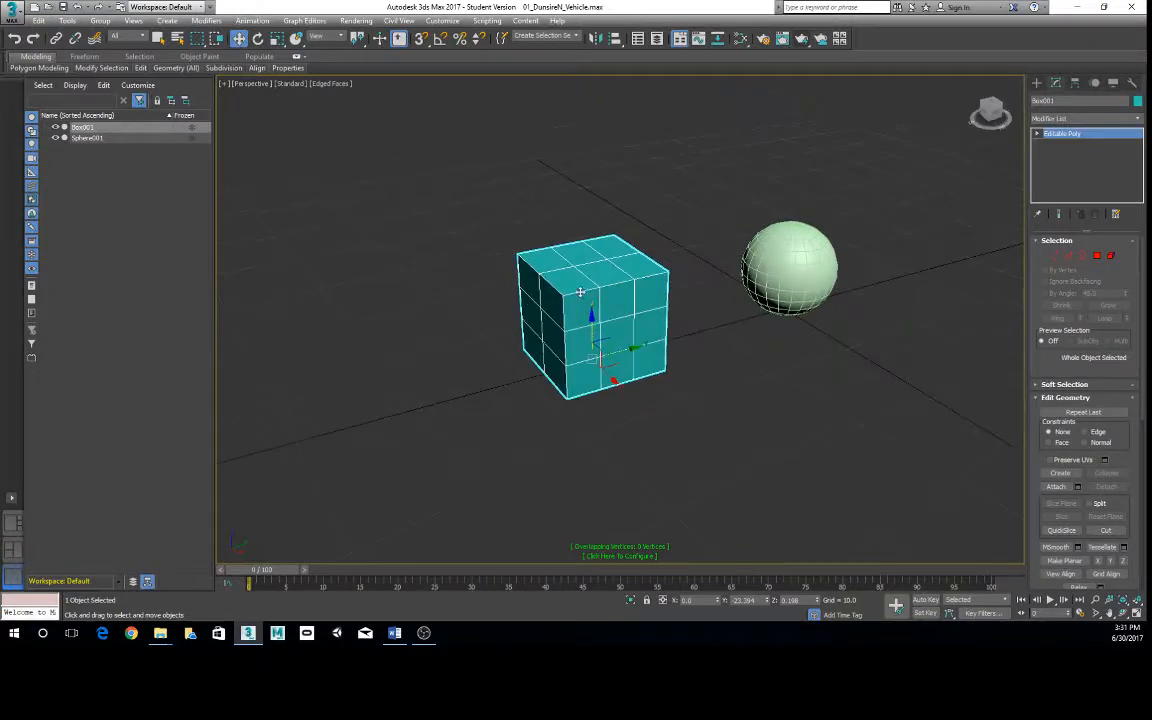
right_click(584, 317)
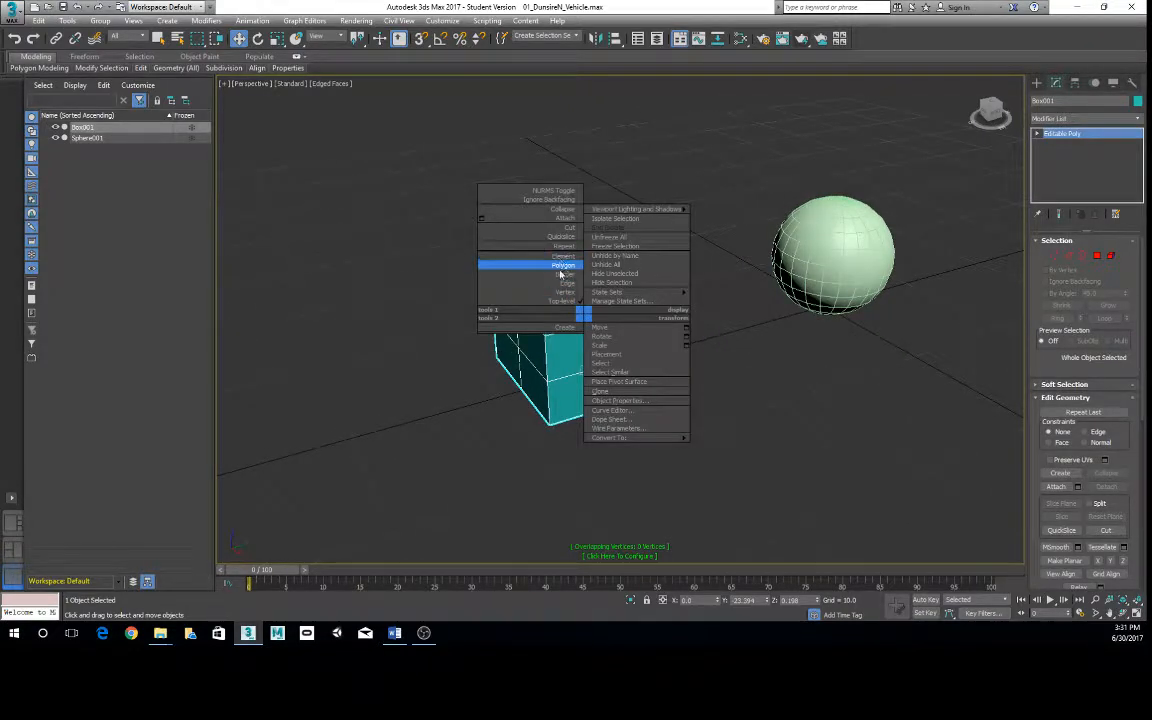
left_click(566, 292)
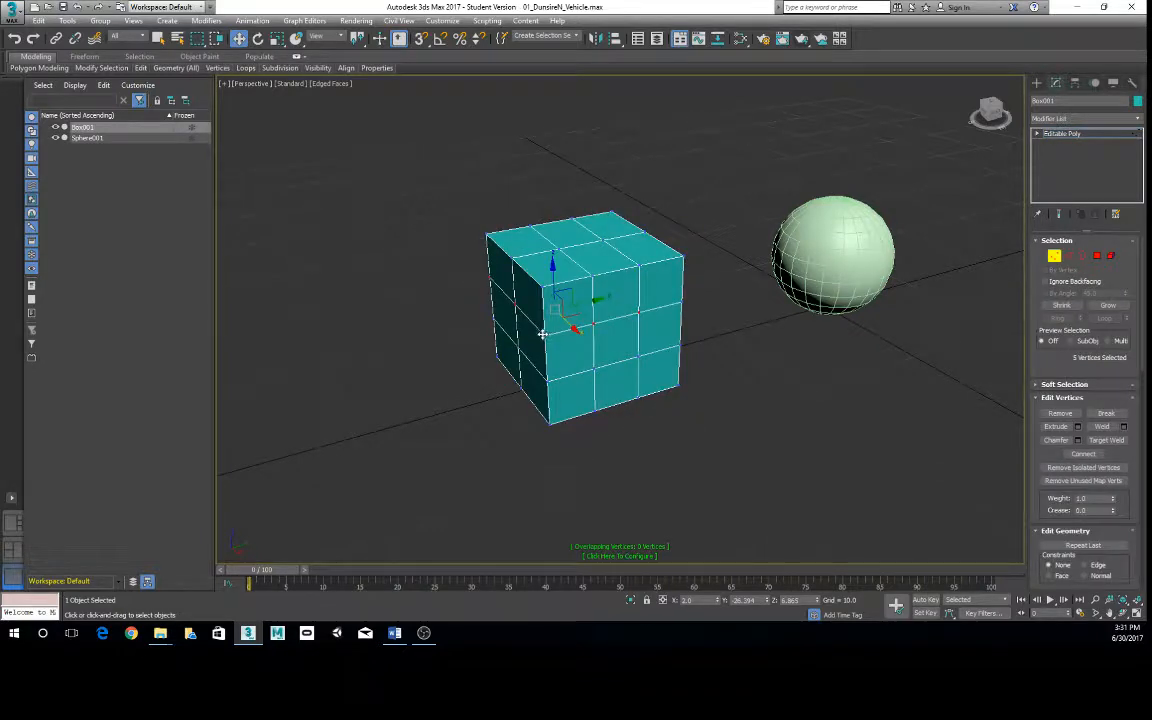
left_click(544, 335)
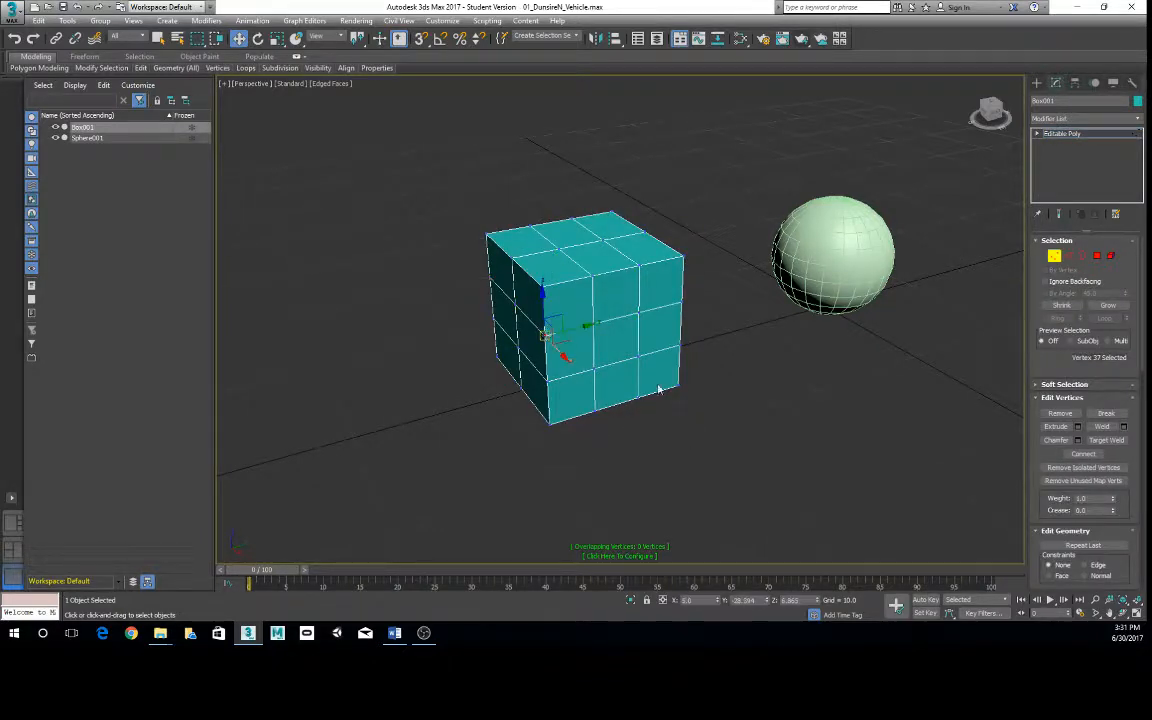
left_click(439, 570)
middle_click_drag(516, 510, 672, 462, "alt")
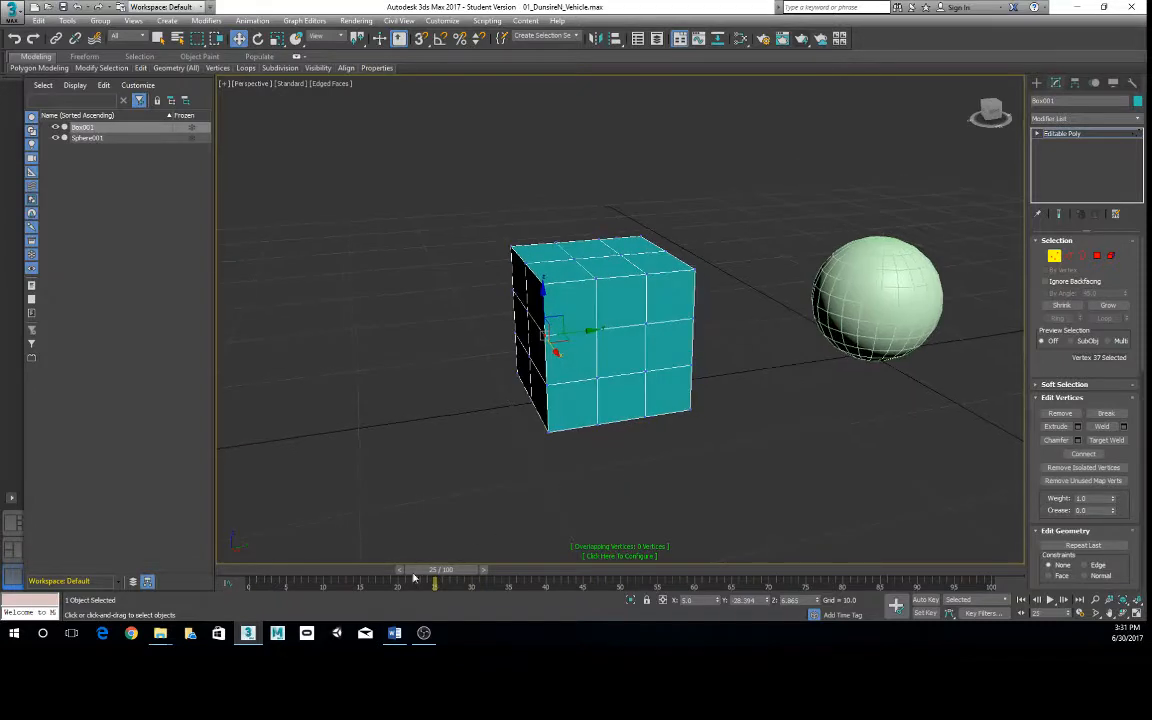
left_click_drag(433, 573, 247, 570)
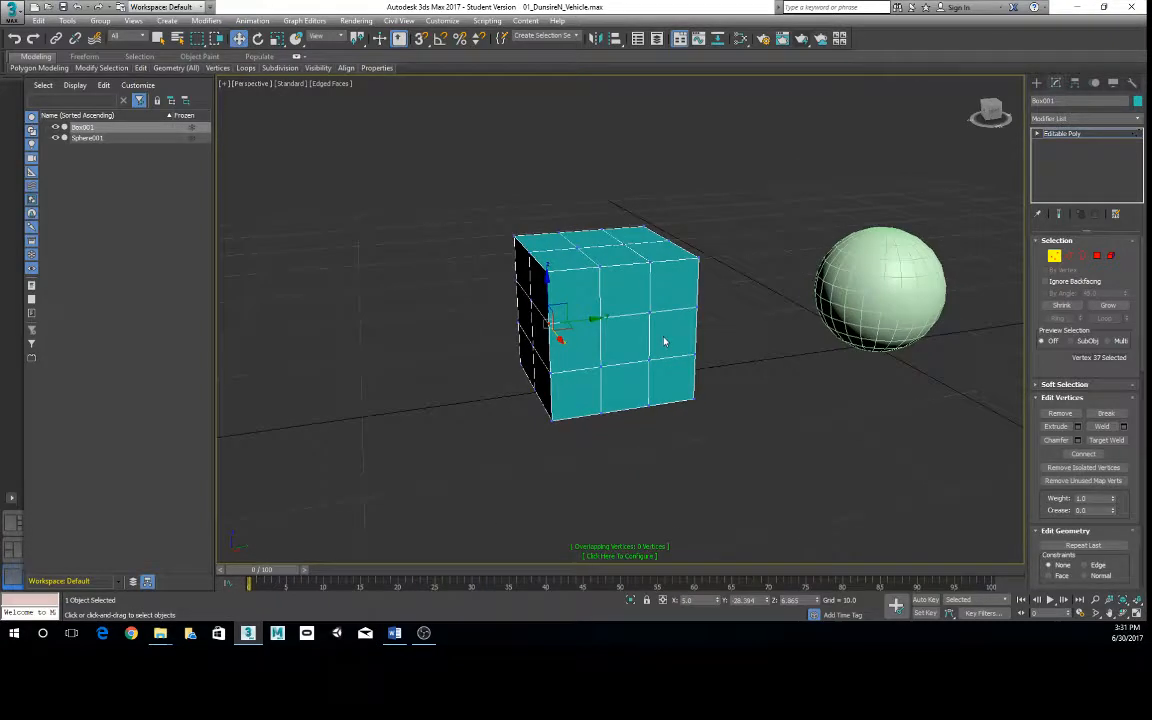
- Maximize the Front viewport and window-select the box's upper inner row, followed by its central column of vertices
key("alt+w")
right_click(702, 254)
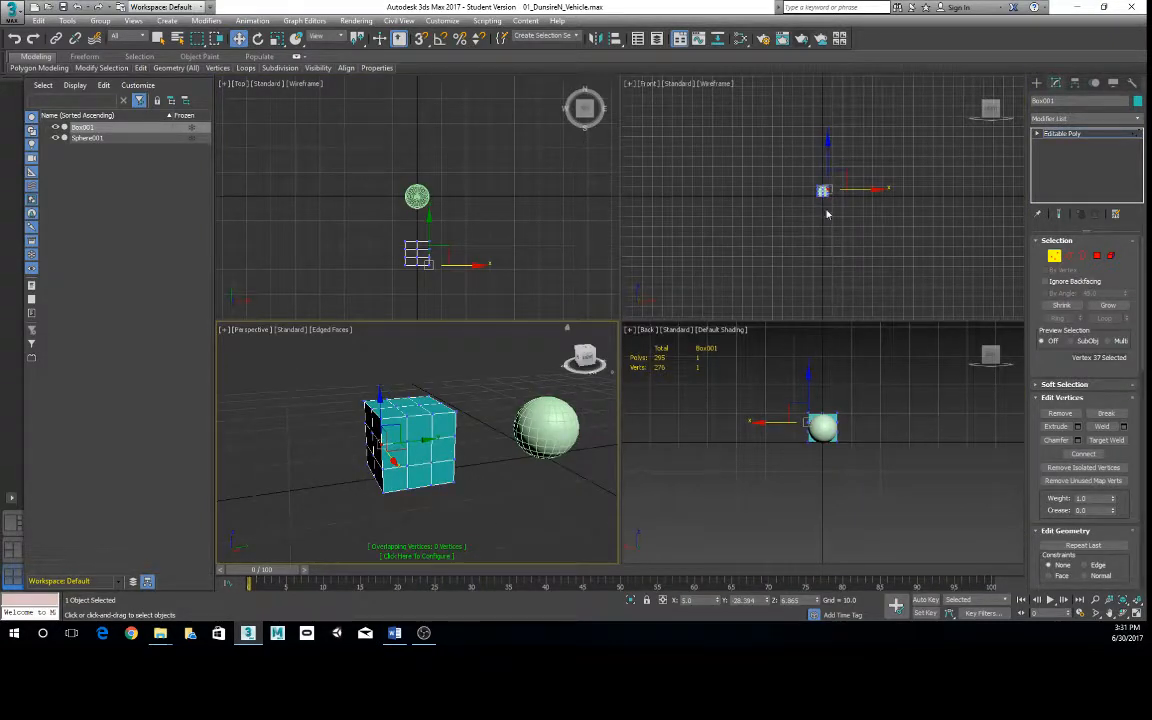
key("alt+w")
key("z")
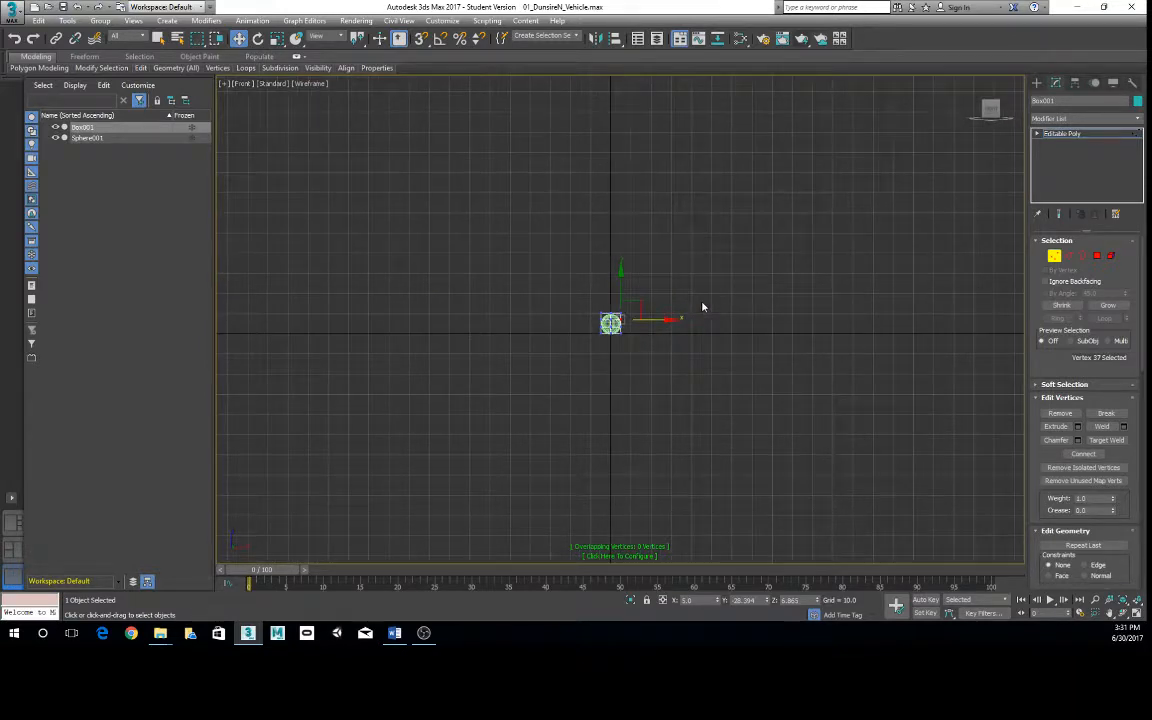
key("F3")
key("F3")
scroll(630, 285, "up", 8)
scroll(610, 328, "up", 1)
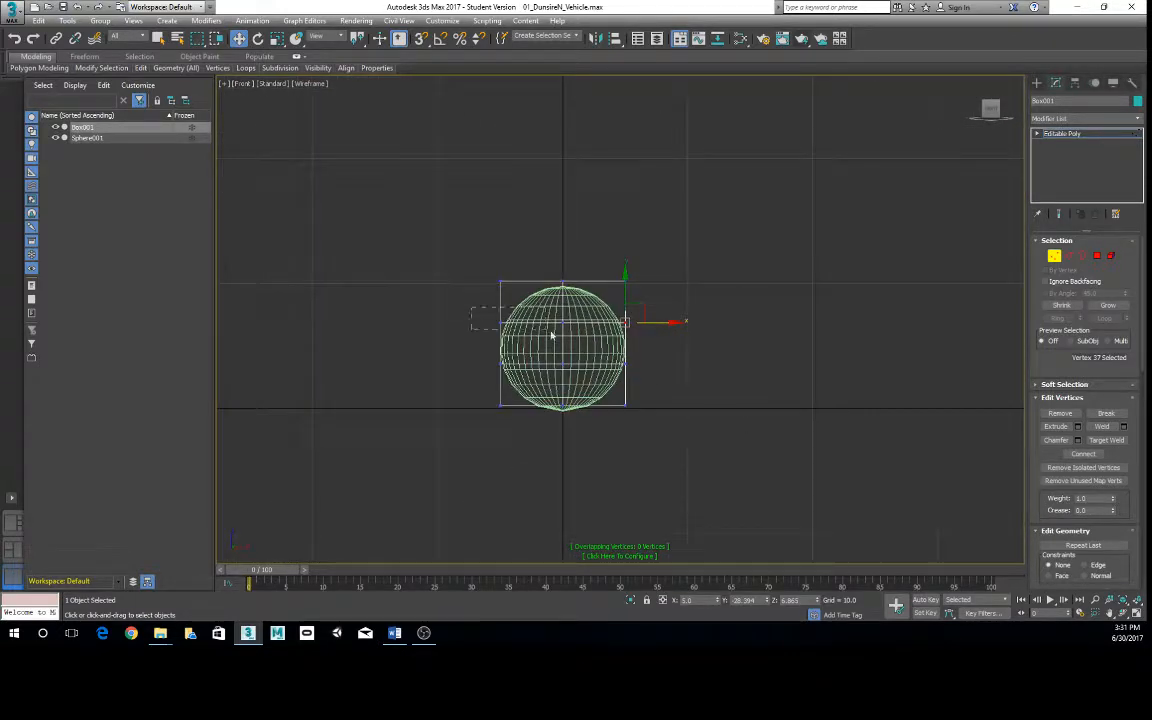
left_click_drag(472, 311, 700, 342)
left_click_drag(635, 540, 636, 538)
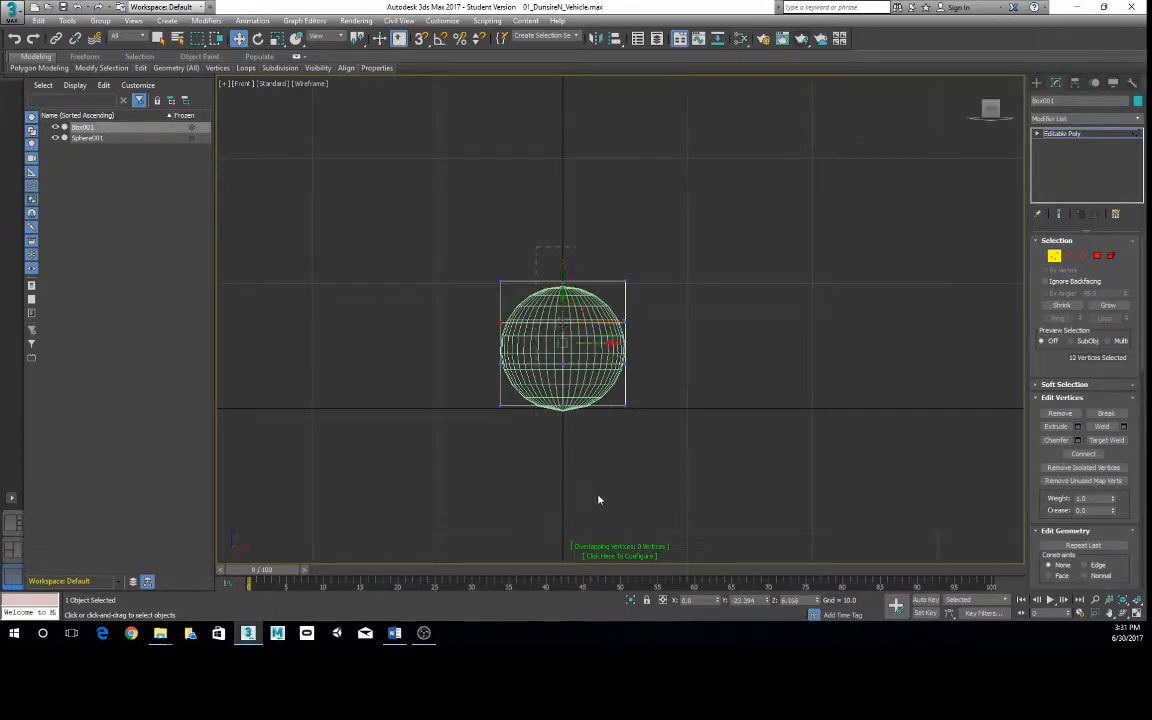
- Return the box to the top level and move it along X clear of the sphere, to about X -13.52
right_click(594, 287)
left_click(548, 267)
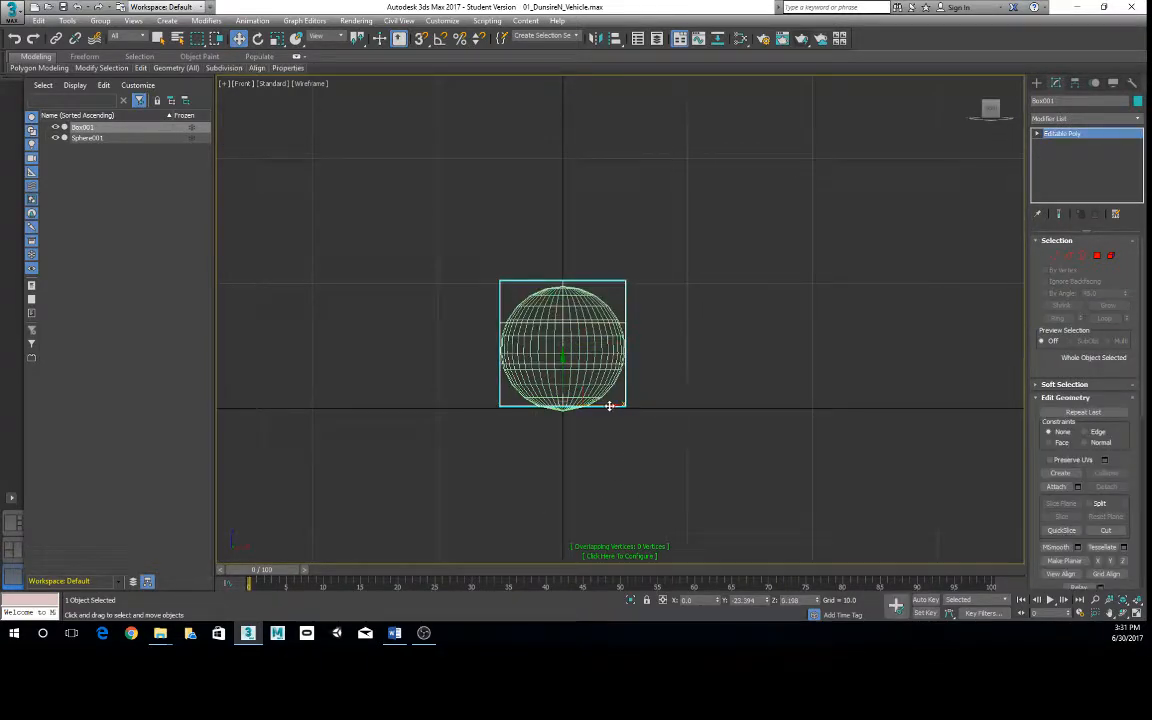
left_click_drag(609, 405, 440, 398)
middle_click_drag(509, 406, 625, 355)
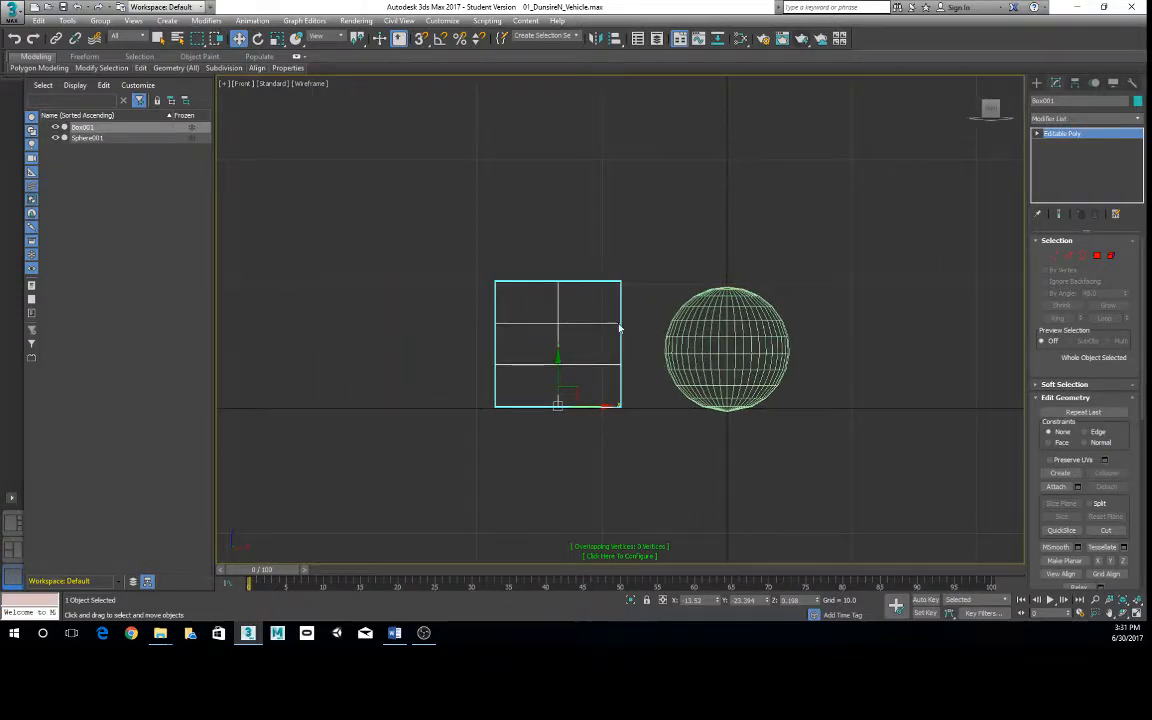
- In Vertex editing, window-select the box's upper inner row of vertices and raise it toward the top face
right_click(615, 321)
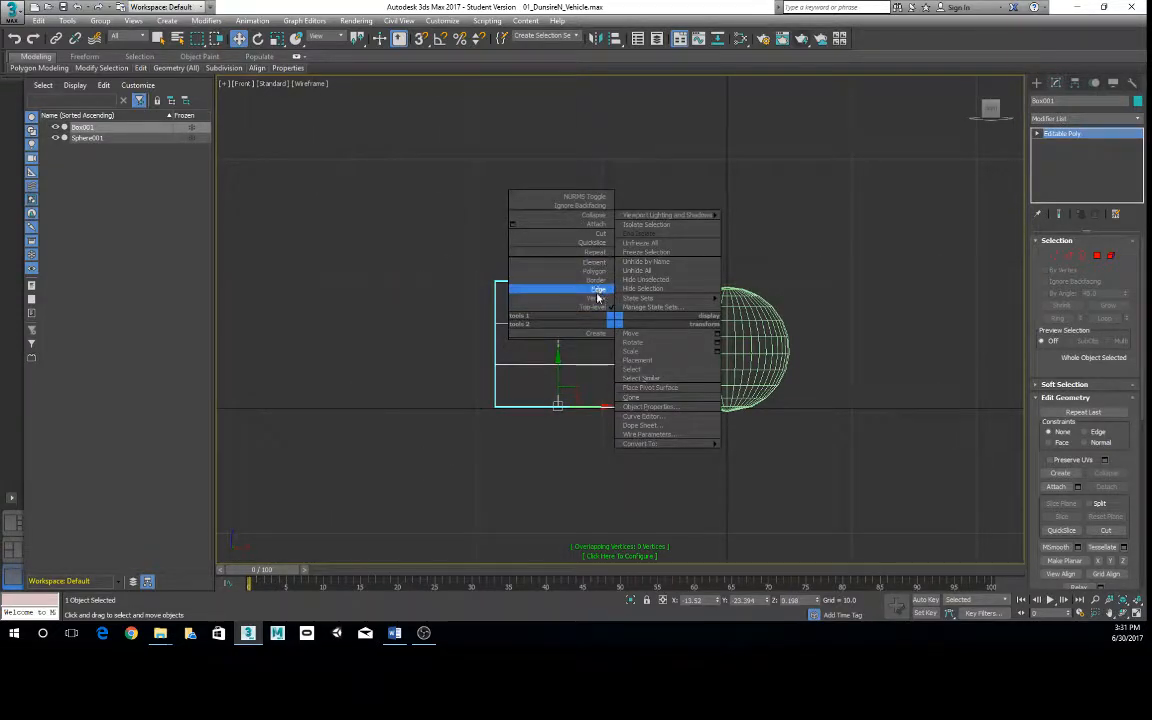
left_click(597, 297)
left_click_drag(460, 315, 664, 337)
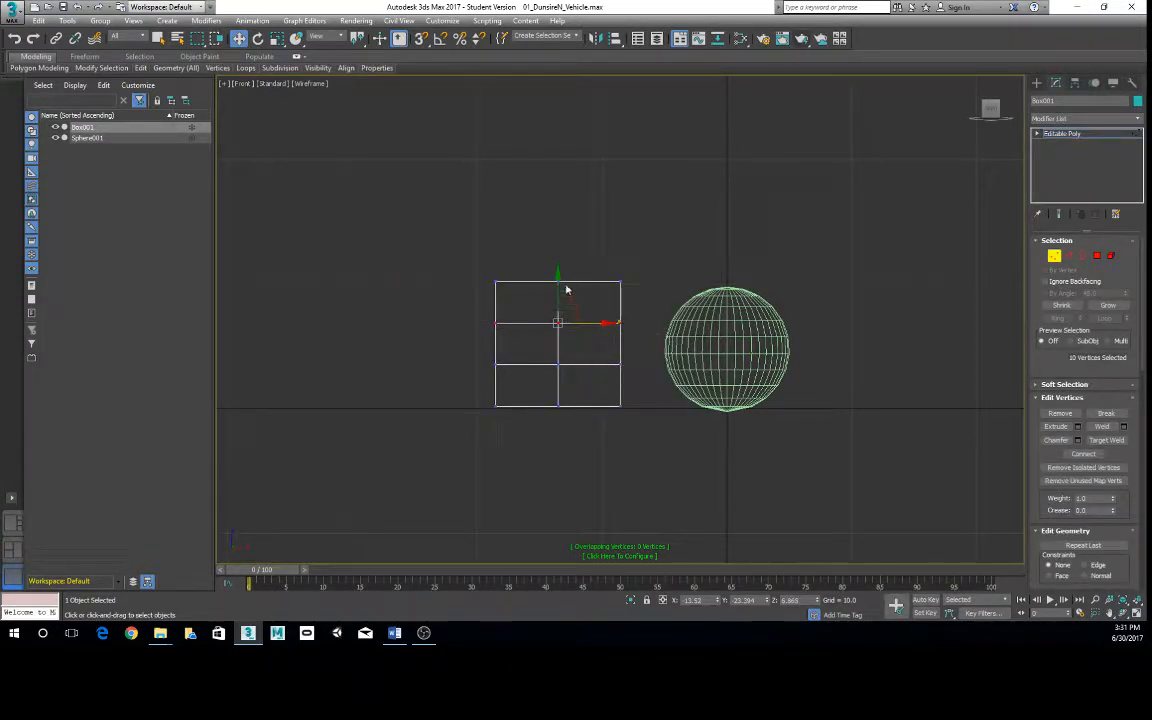
left_click_drag(558, 277, 602, 250)
- Window-select the box's lower inner row of vertices and maximize the Perspective viewport
left_click_drag(488, 338, 695, 386)
key("alt+w")
right_click(524, 432)
key("alt+w")
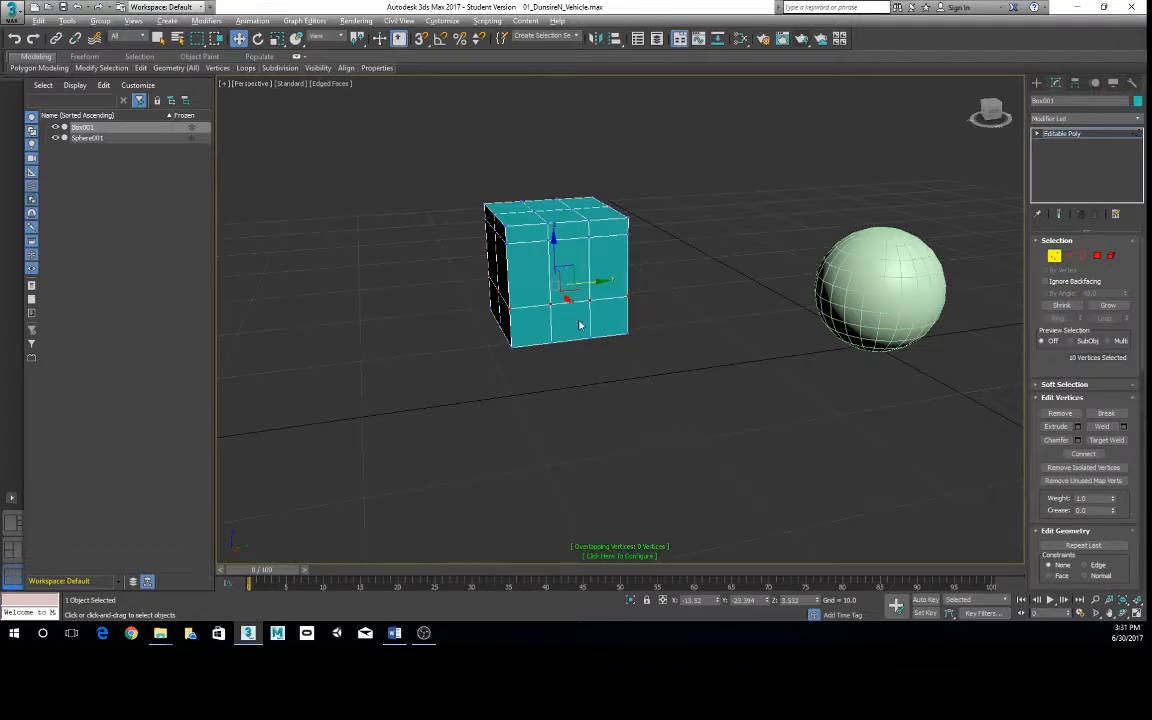
middle_click_drag(580, 325, 594, 314, "alt")
scroll(592, 315, "up", 2)
- Select the vertices of the box's lower inner row one after another around its sides
left_click(543, 318)
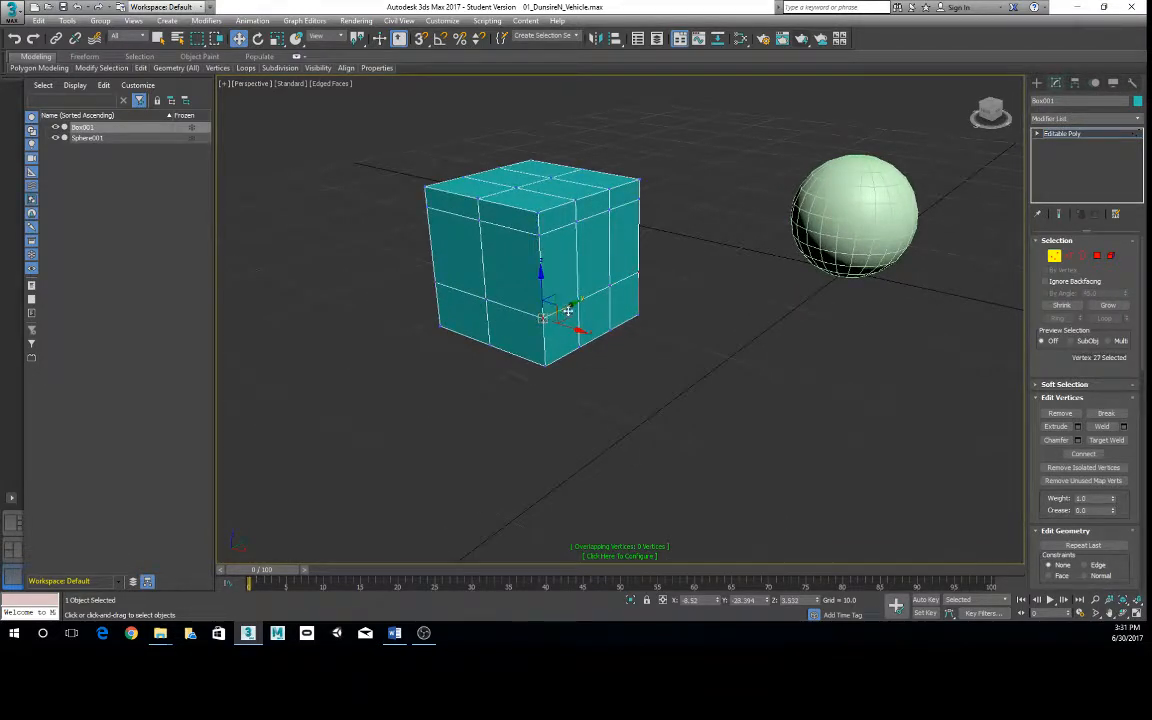
left_click(436, 283, "ctrl")
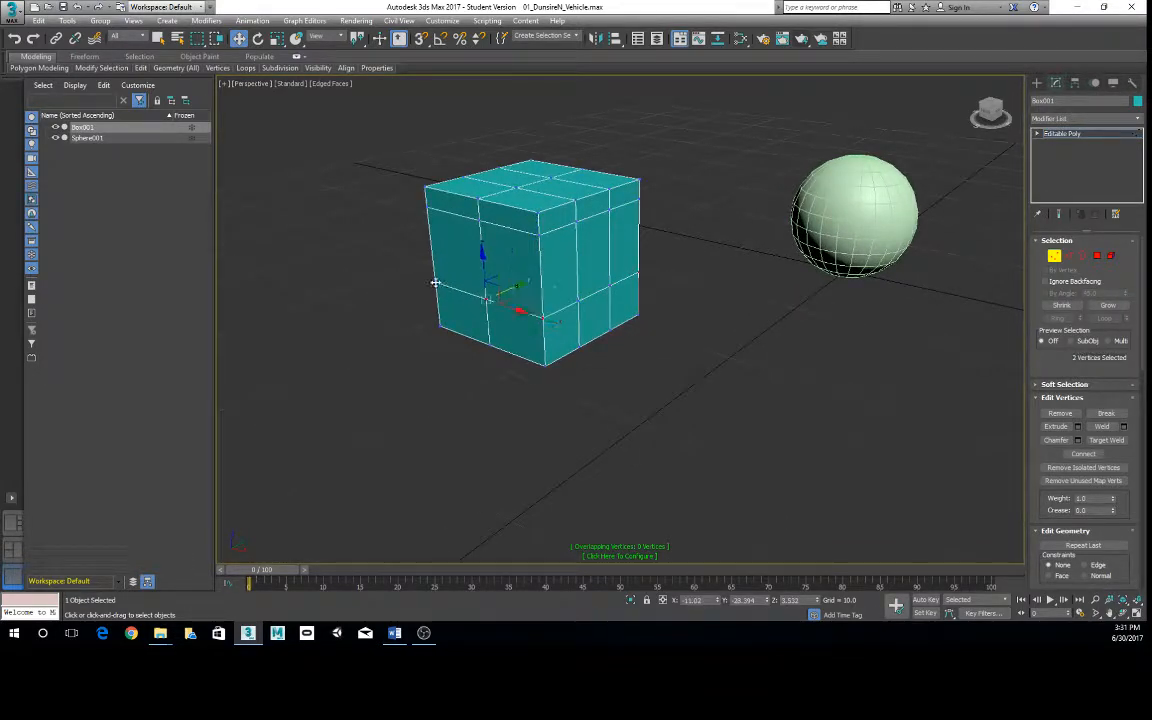
left_click(486, 301, "ctrl")
middle_click_drag(432, 310, 538, 334, "alt")
left_click(441, 335, "ctrl")
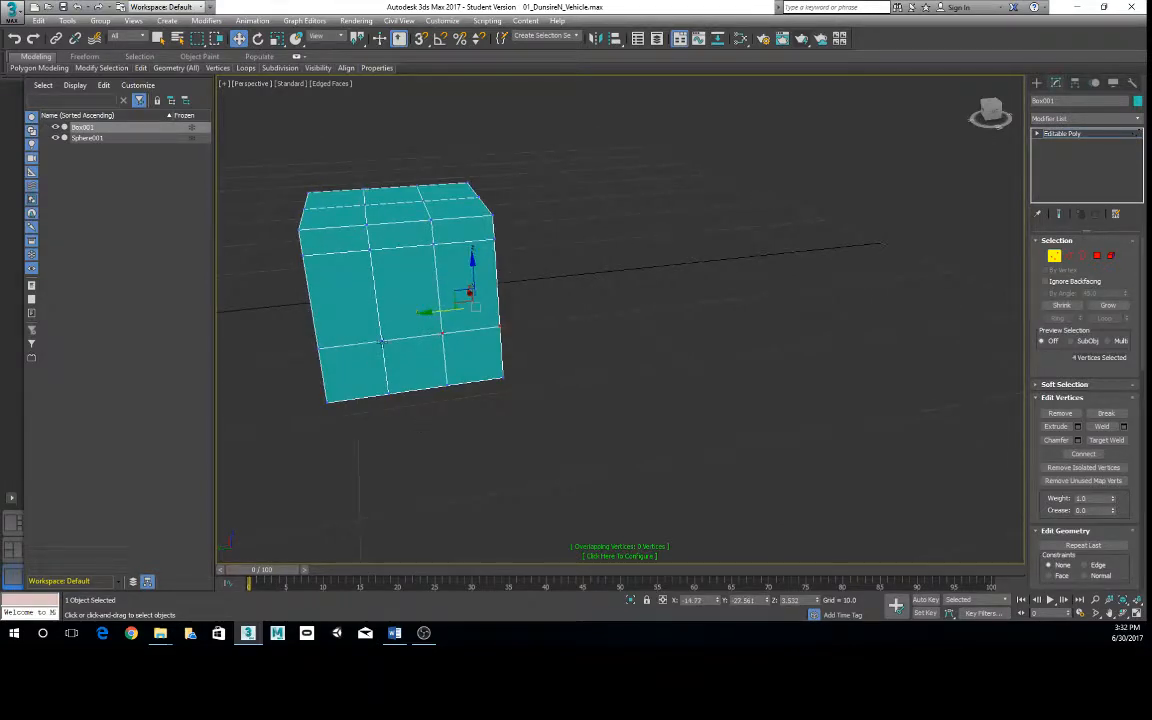
left_click(381, 342, "ctrl")
middle_click_drag(383, 344, 400, 312, "alt")
- Window-select the lower inner row in Perspective, check the selected vertices in wireframe display and clear the selection
left_click_drag(358, 280, 715, 351)
key("F3")
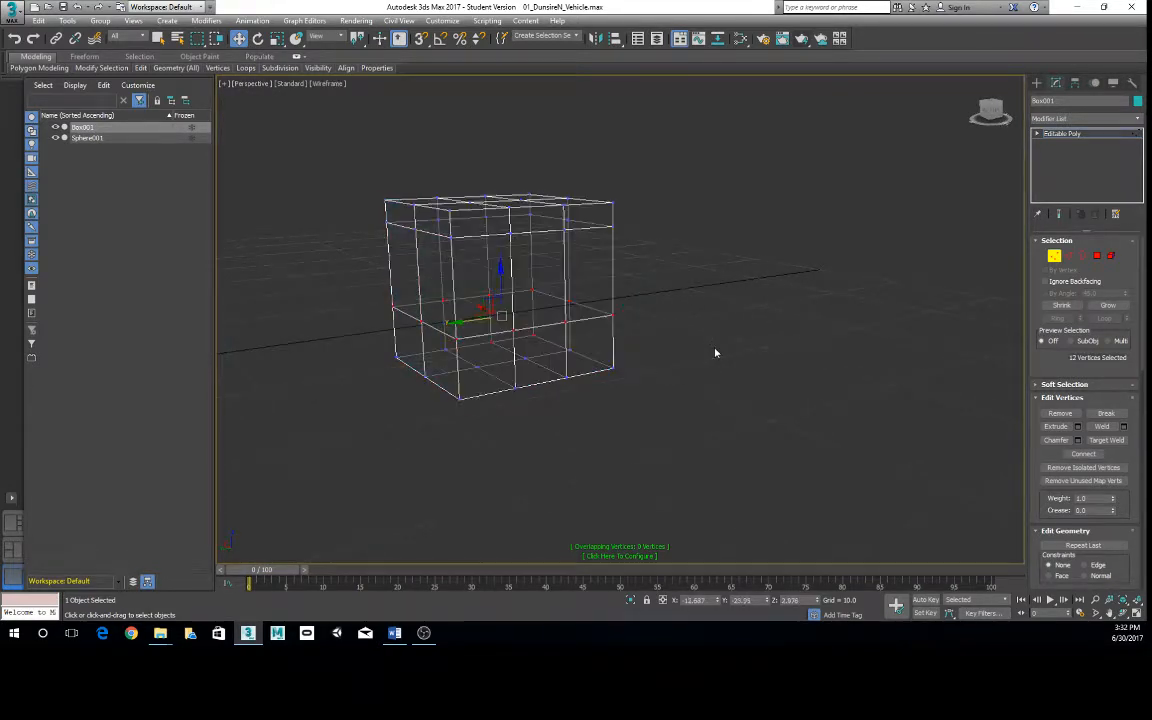
middle_click_drag(651, 316, 581, 370, "alt")
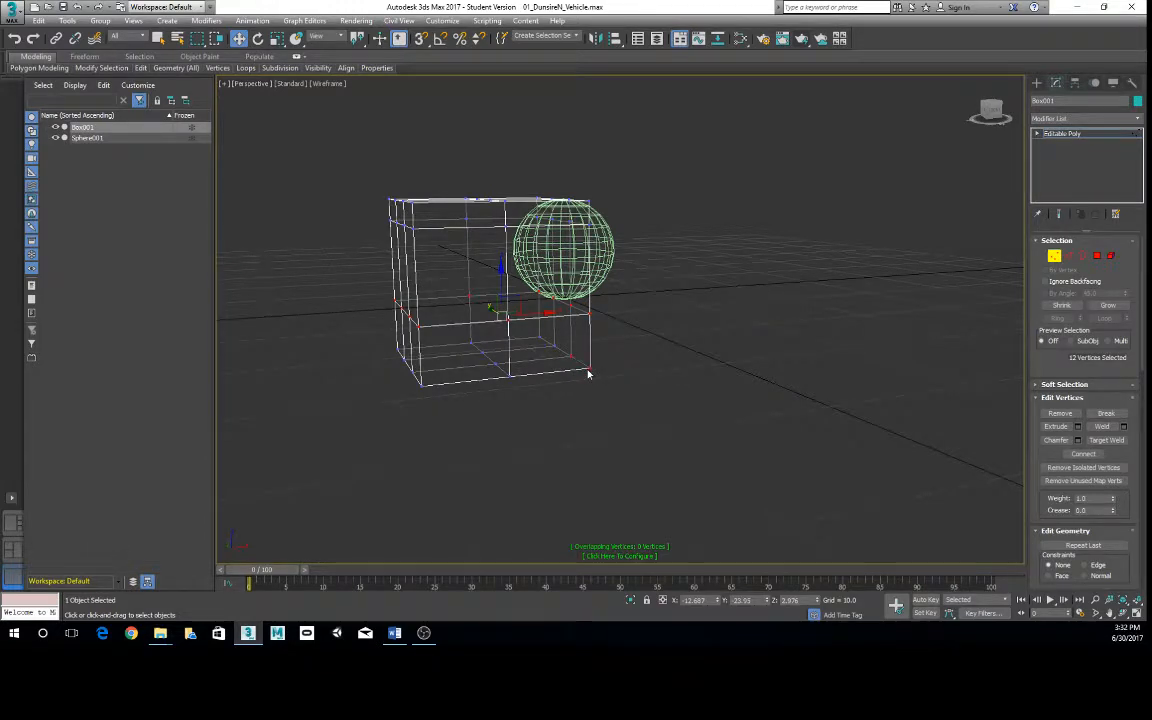
middle_click_drag(604, 357, 656, 399)
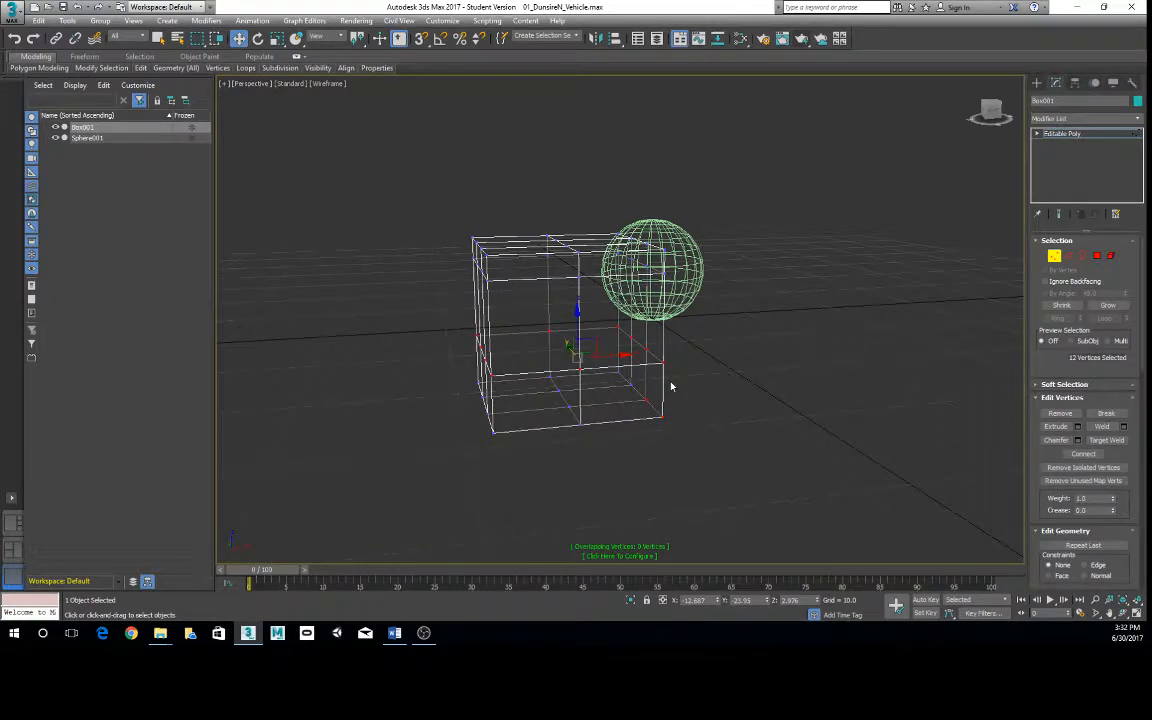
middle_click_drag(571, 293, 493, 247, "alt")
left_click(713, 364)
middle_click_drag(493, 247, 420, 322, "alt")
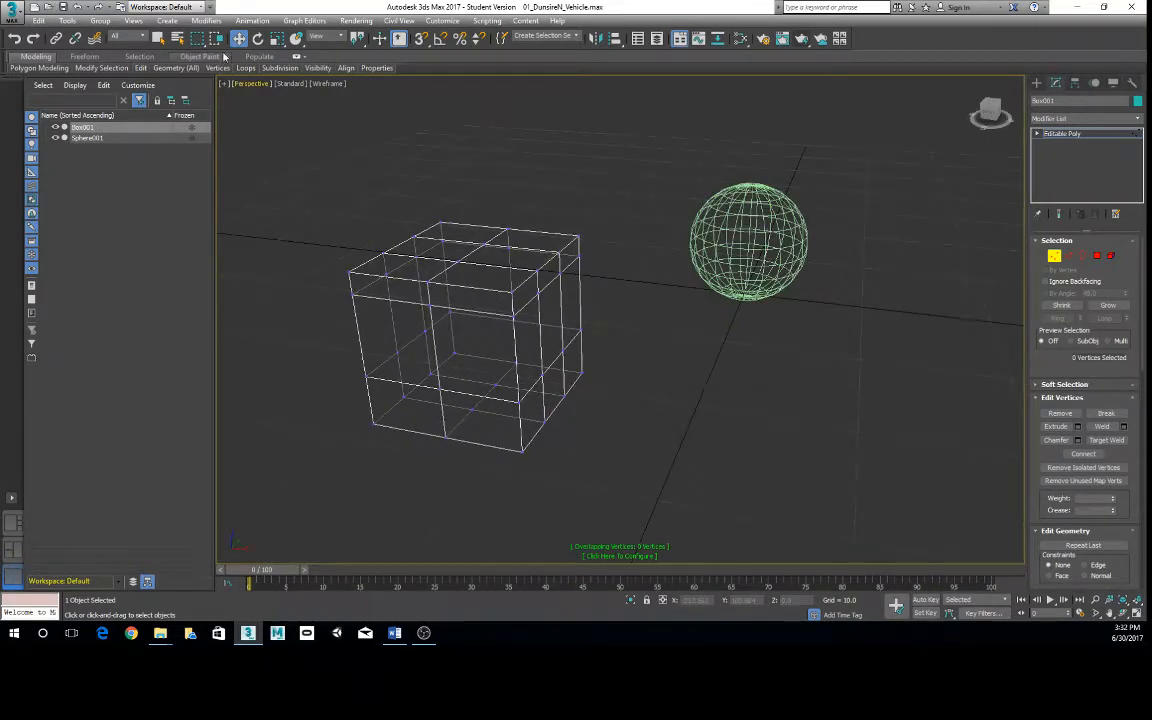
- Switch to the Circular Selection Region and try selecting different groups of vertices around the box's upper corners
left_click(199, 38)
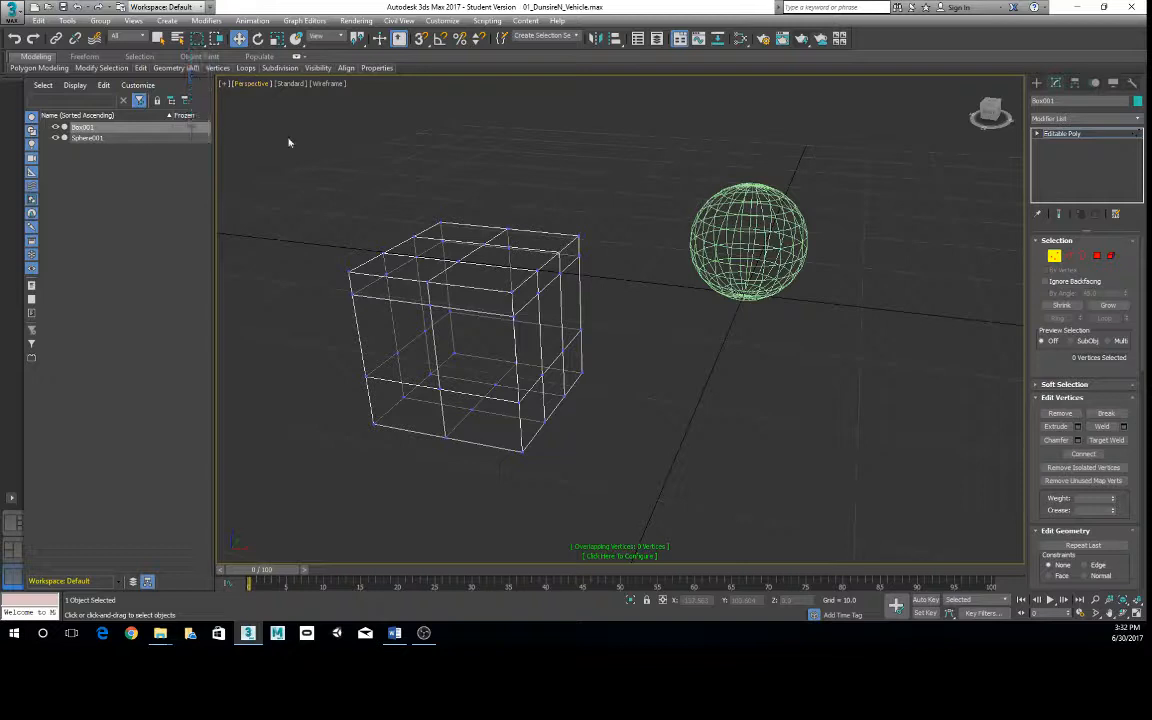
left_click_drag(372, 205, 559, 284)
left_click_drag(485, 278, 586, 362)
left_click_drag(300, 238, 390, 268)
left_click_drag(524, 212, 602, 272)
left_click_drag(507, 294, 550, 338)
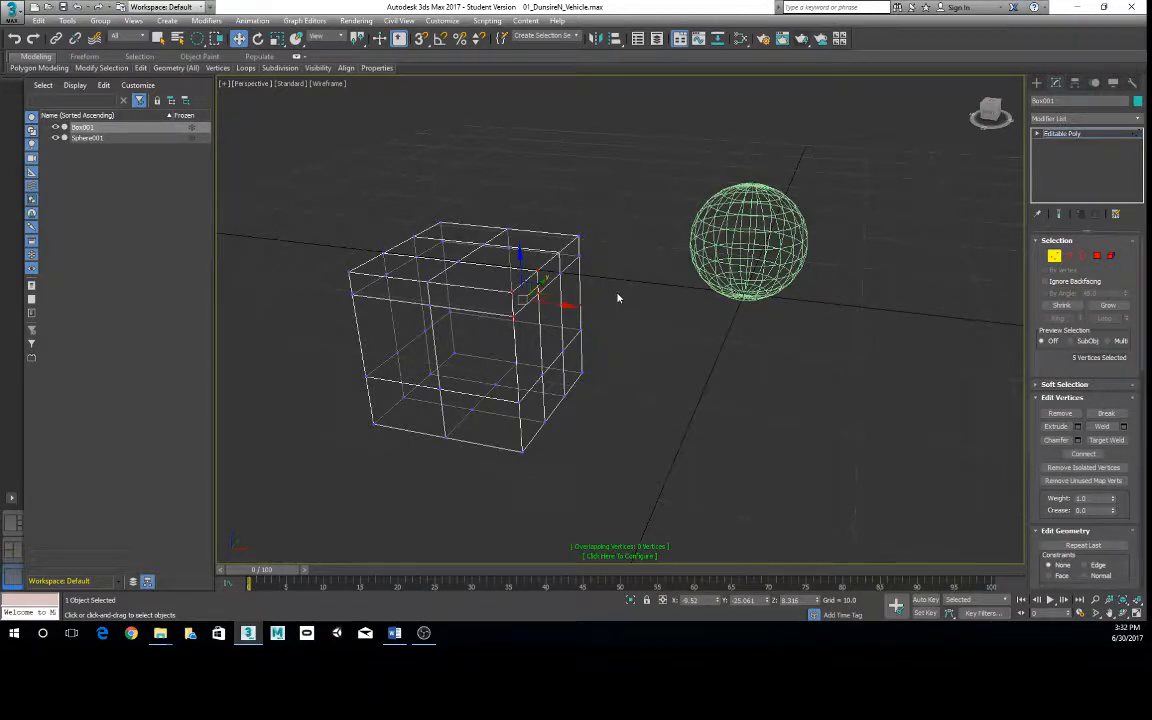
- Clear the vertex selection and use the Fence Selection Region to select the vertices along the box's upper left side
left_click(660, 200)
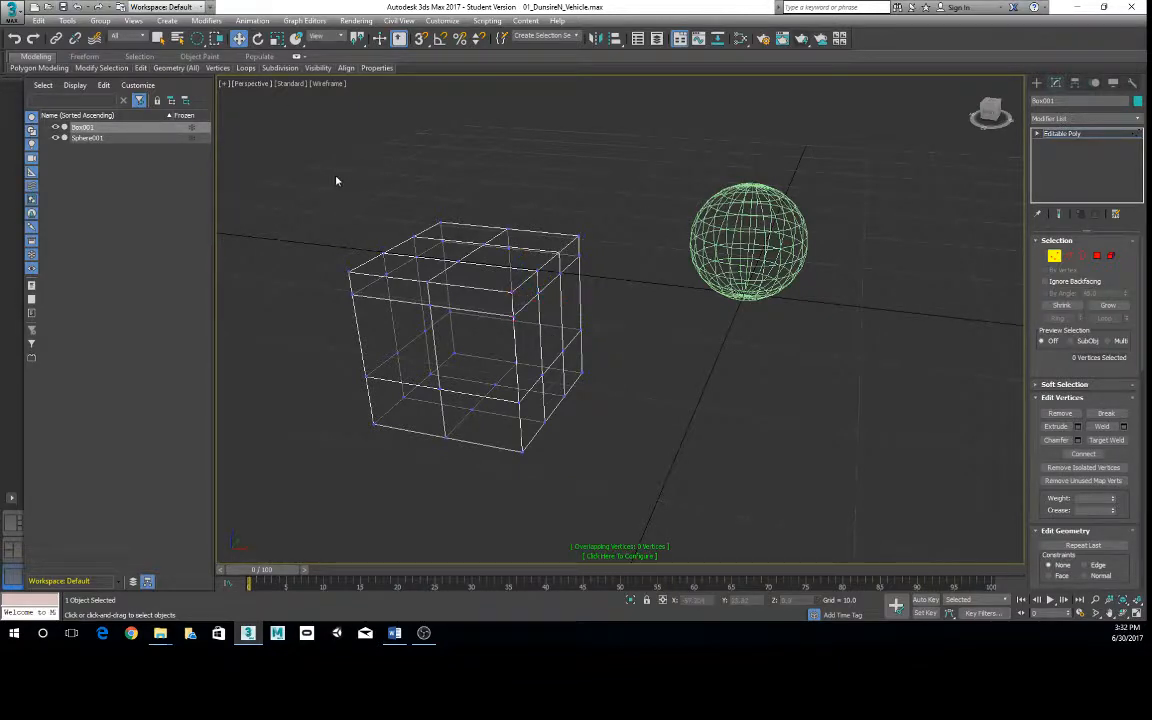
left_click_drag(197, 38, 197, 95)
mouse_move(442, 195)
left_mouse_down()
mouse_move(341, 230)
mouse_move(348, 303)
mouse_move(430, 180)
mouse_move(442, 195)
left_mouse_up()
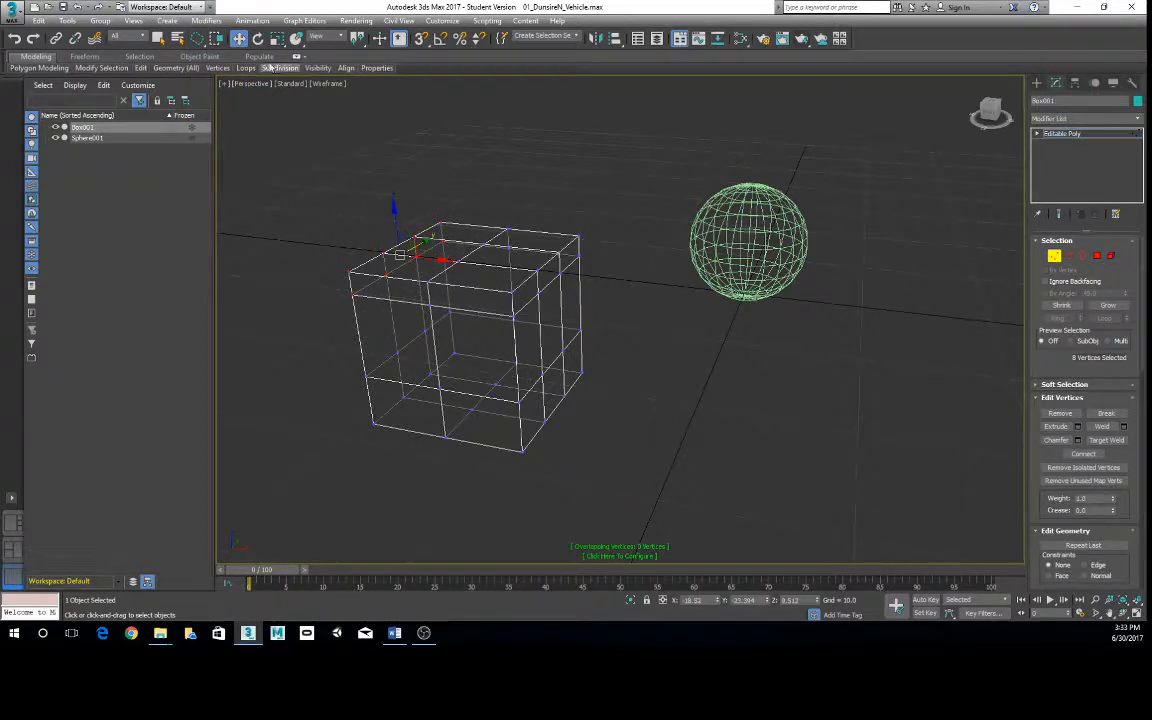
- Switch to the Lasso Selection Region and lasso the vertices along the box's upper right side, followed by its upper left side
left_click_drag(198, 39, 199, 40)
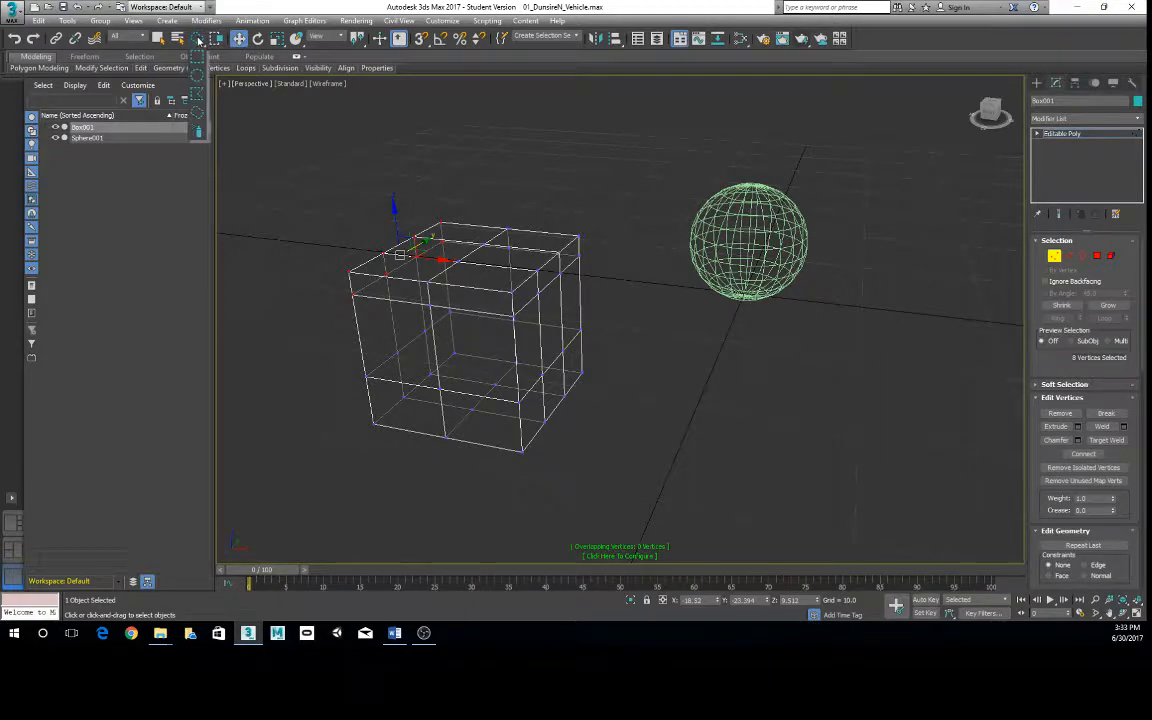
left_click_drag(198, 40, 199, 42)
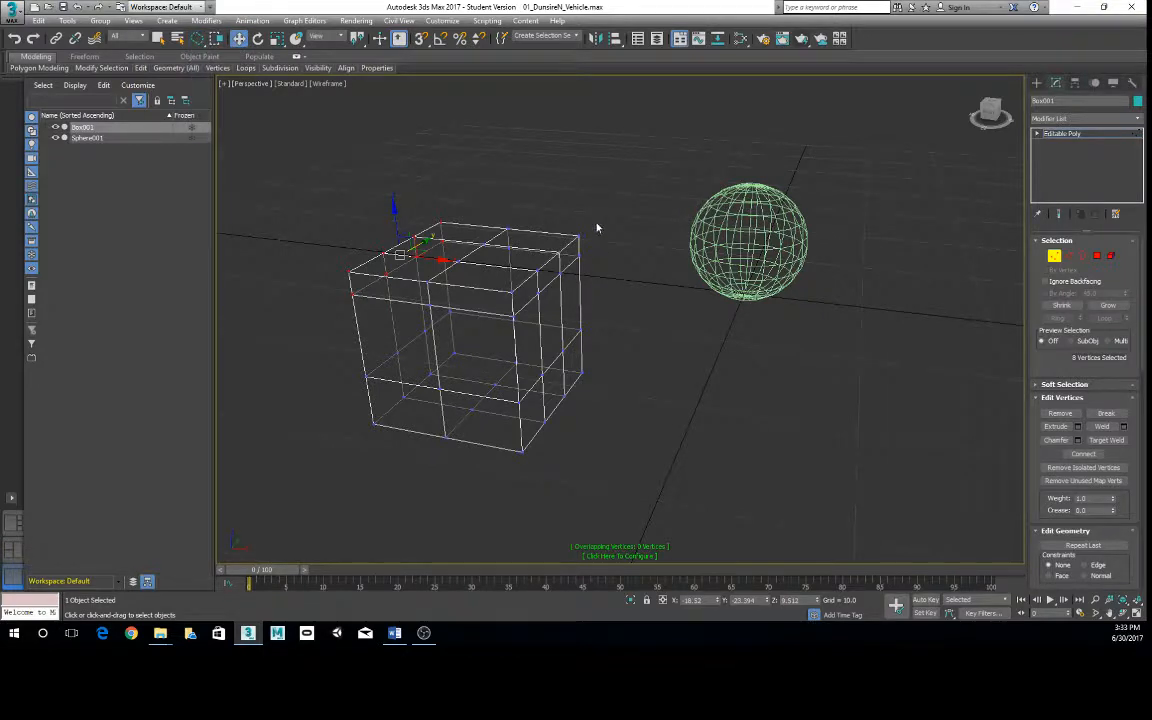
mouse_move(594, 219)
left_mouse_down()
mouse_move(526, 245)
mouse_move(508, 337)
mouse_move(569, 199)
left_mouse_up()
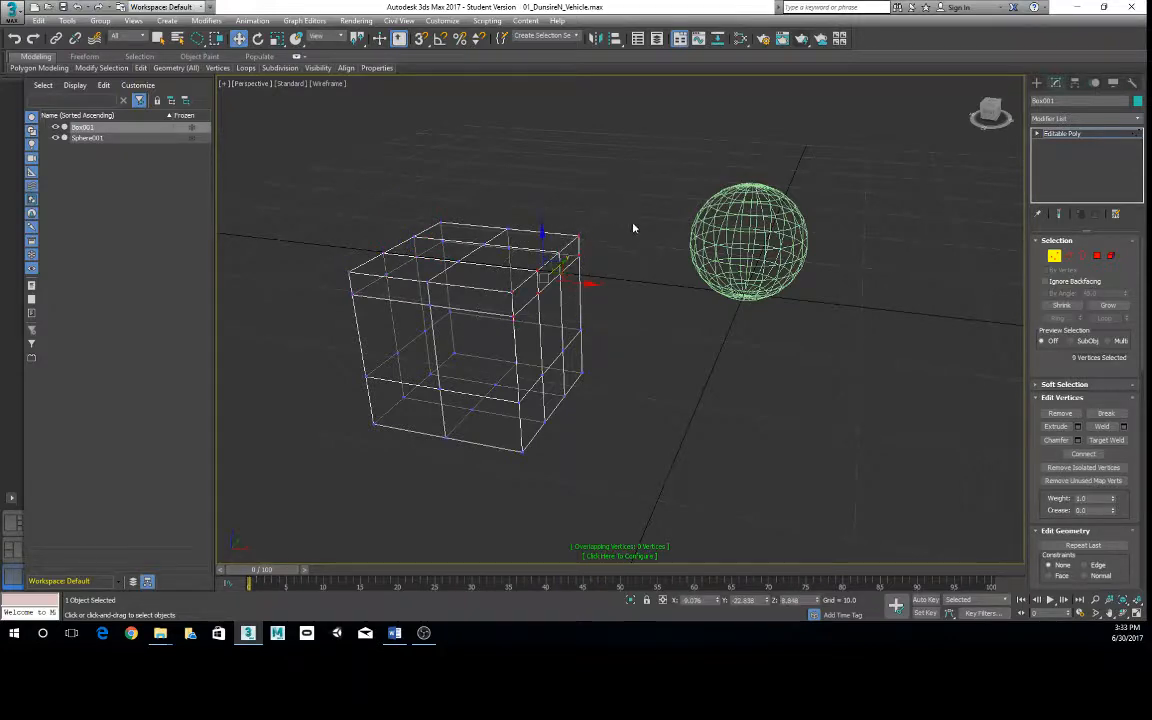
middle_click_drag(577, 307, 609, 300, "alt")
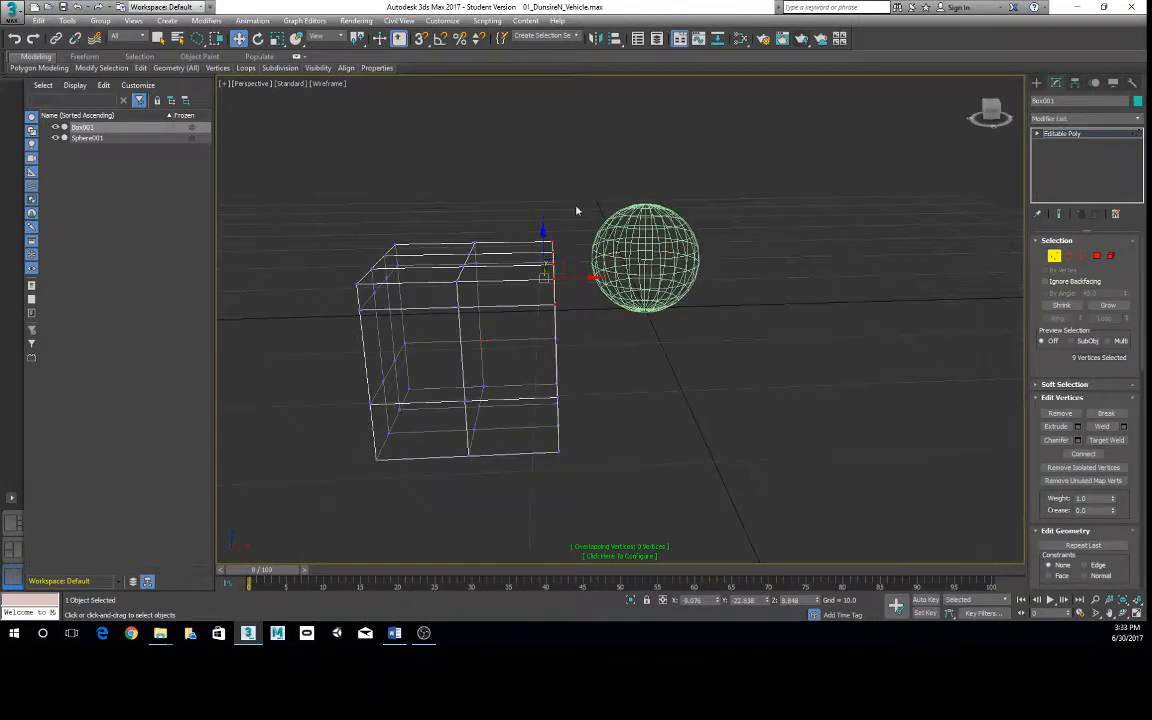
mouse_move(576, 209)
left_mouse_down()
mouse_move(541, 337)
mouse_move(583, 308)
left_mouse_up()
middle_click_drag(615, 292, 489, 244, "alt")
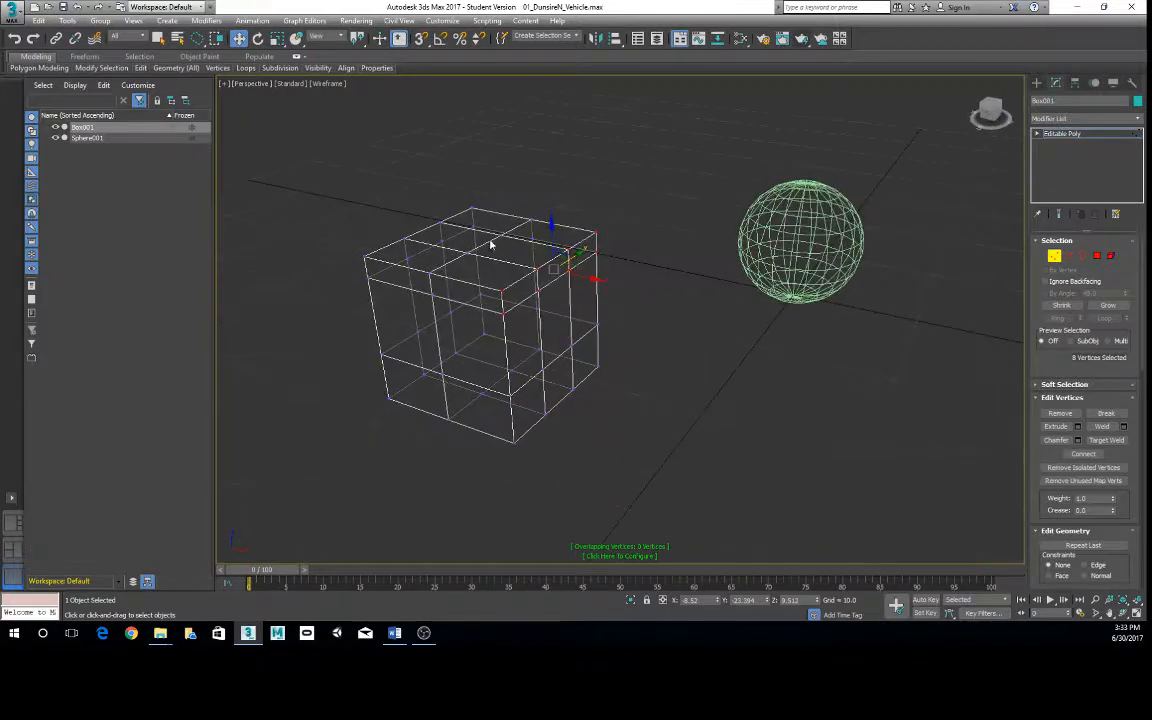
mouse_move(553, 165)
left_mouse_down()
mouse_move(460, 159)
mouse_move(336, 297)
mouse_move(476, 244)
mouse_move(525, 180)
left_mouse_up()
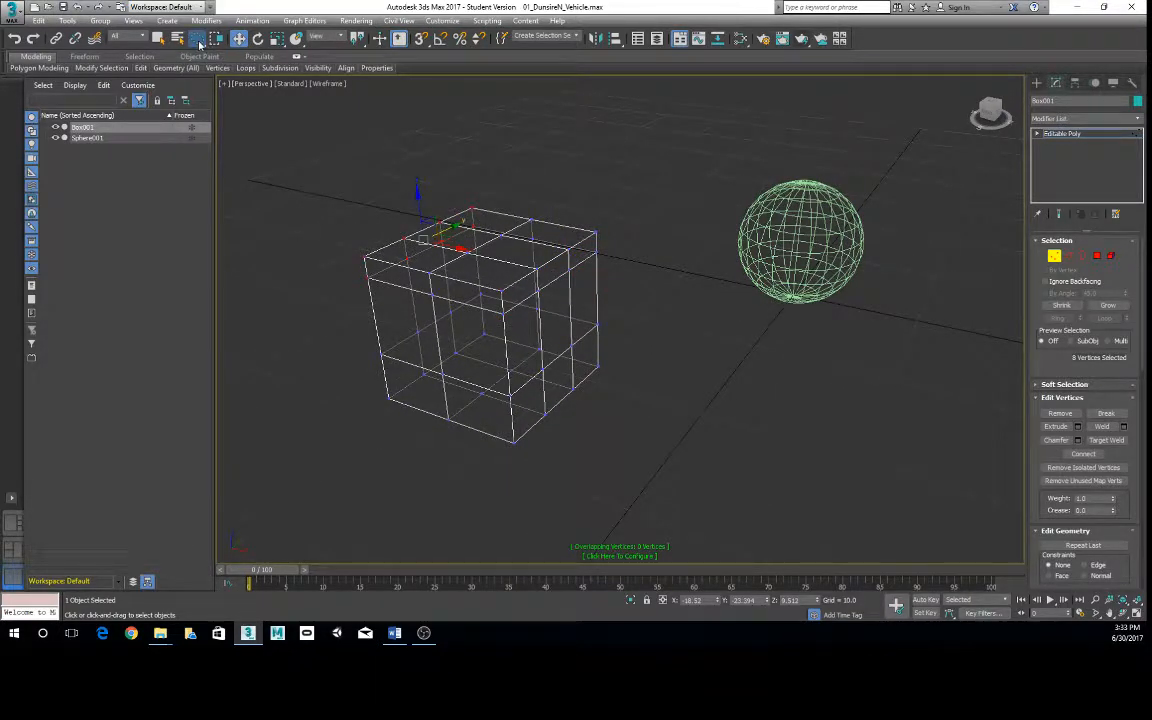
- Switch to the Fence Selection Region, fence the vertices along the box's upper left side, and return to the top level with nothing selected
left_click_drag(200, 42, 199, 97)
left_click_drag(471, 164, 286, 259)
left_click(352, 335)
right_click(555, 241)
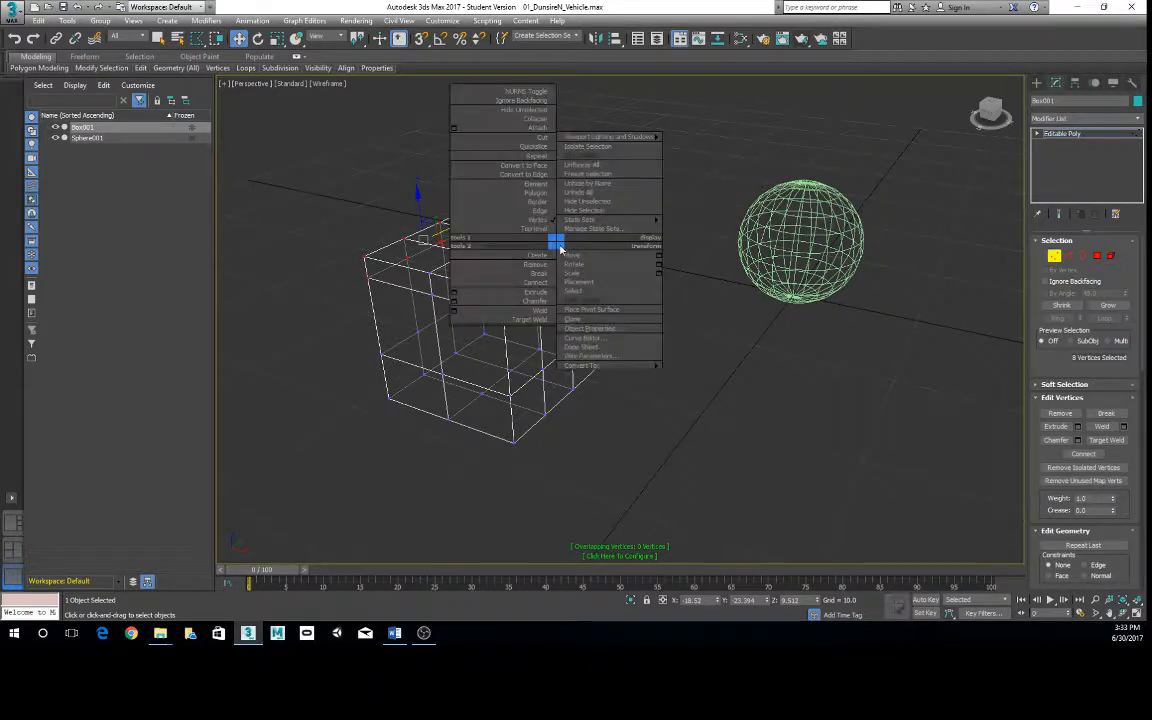
left_click(525, 232)
left_click(526, 258)
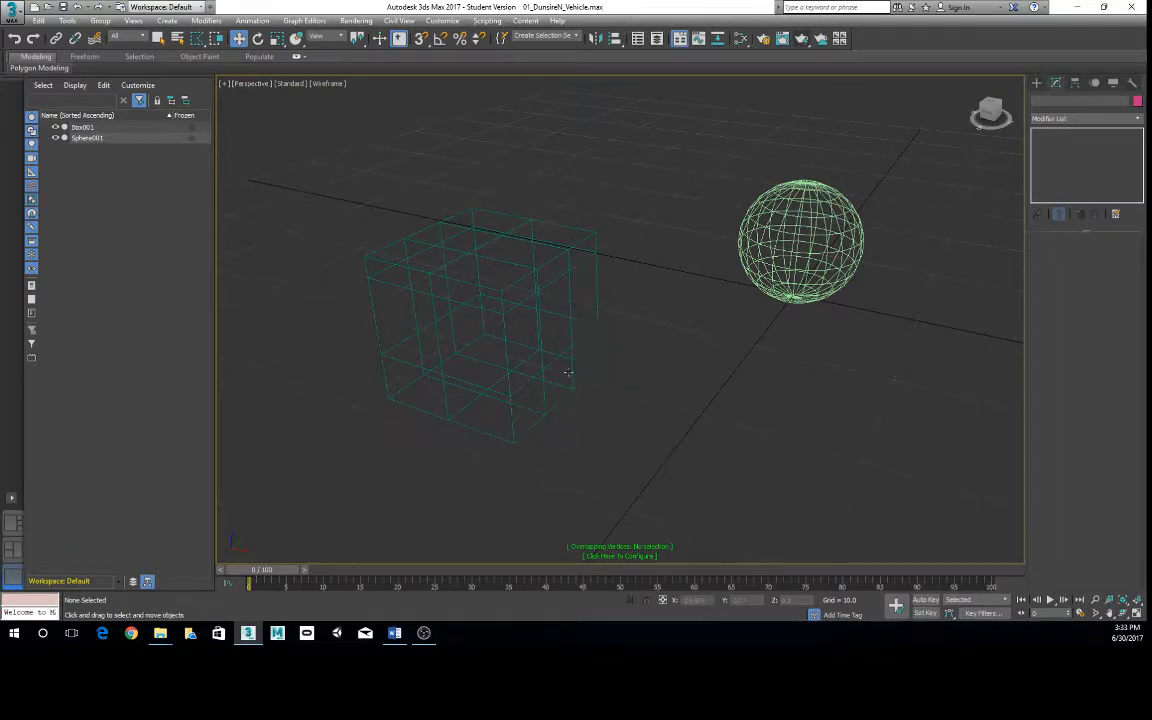
- Draw fence outlines around the box at object level to select the whole object, and clear the selection
scroll(568, 372, "down", 3)
middle_click_drag(550, 345, 614, 296, "alt")
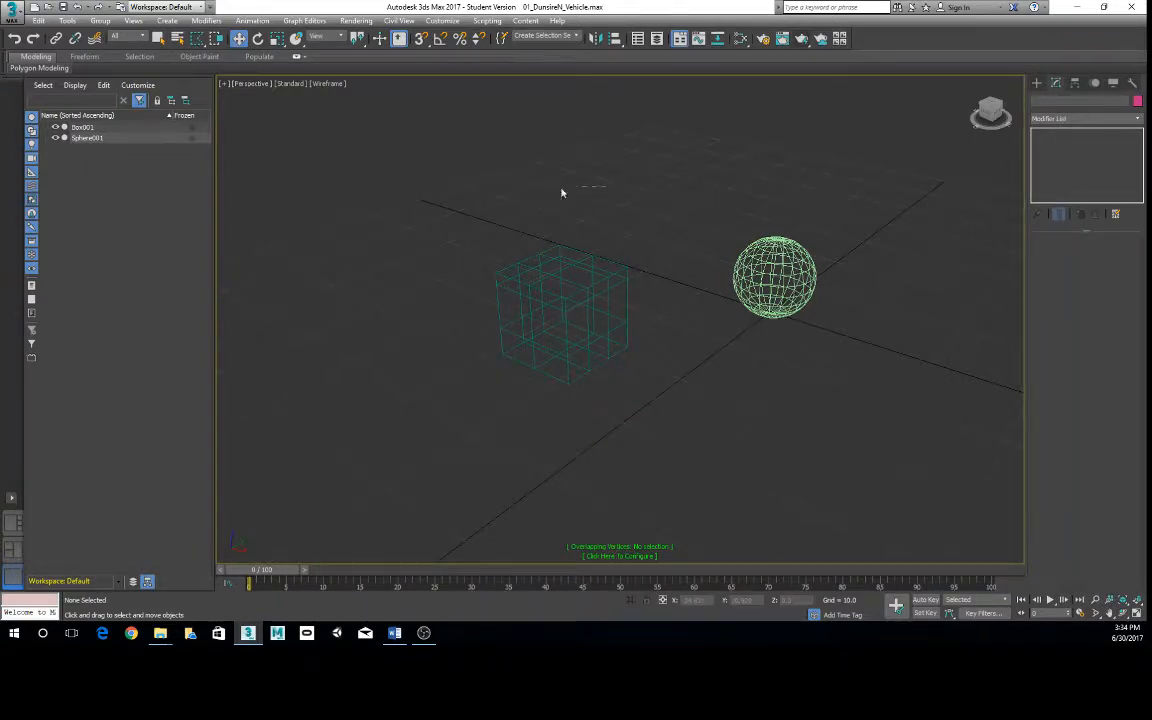
left_click_drag(373, 337, 652, 199)
double_click(608, 185)
left_click(570, 212)
left_click_drag(575, 191, 349, 322)
left_click(540, 465)
left_click(708, 322)
left_click(703, 182)
left_click(928, 195)
left_click(880, 417)
double_click(720, 418)
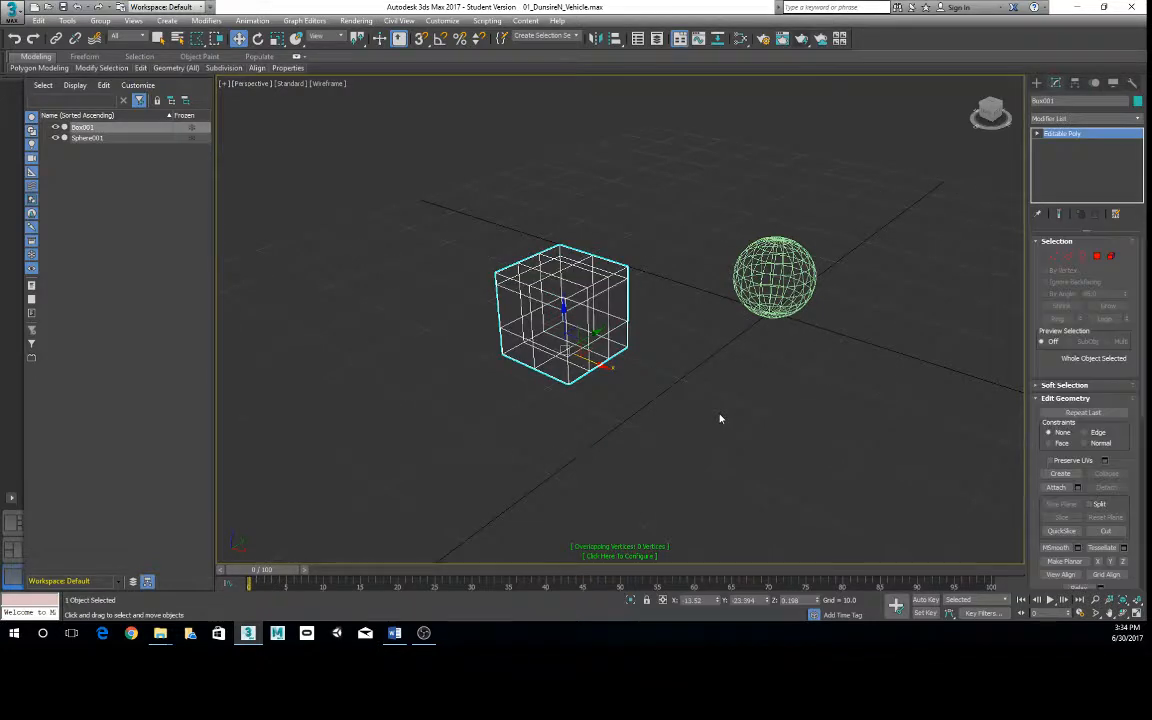
left_click(748, 406)
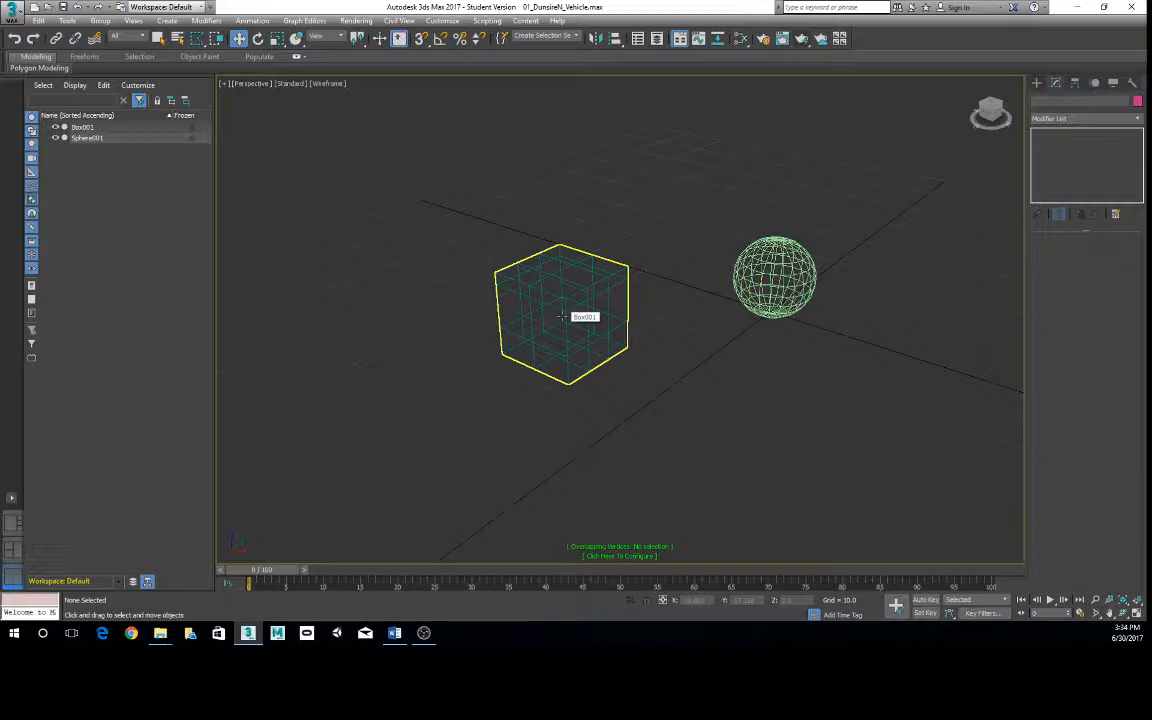
- Set the selection region to a rectangle and change the selection mode from Crossing to Window
left_click(197, 38)
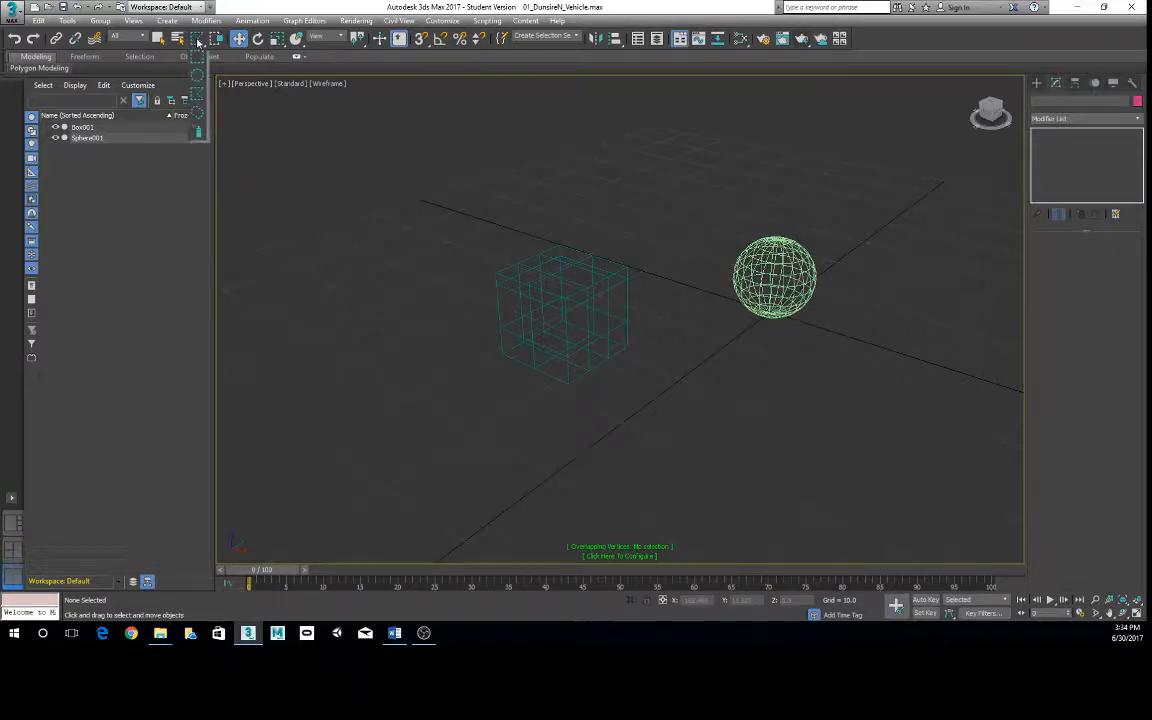
left_click(195, 40)
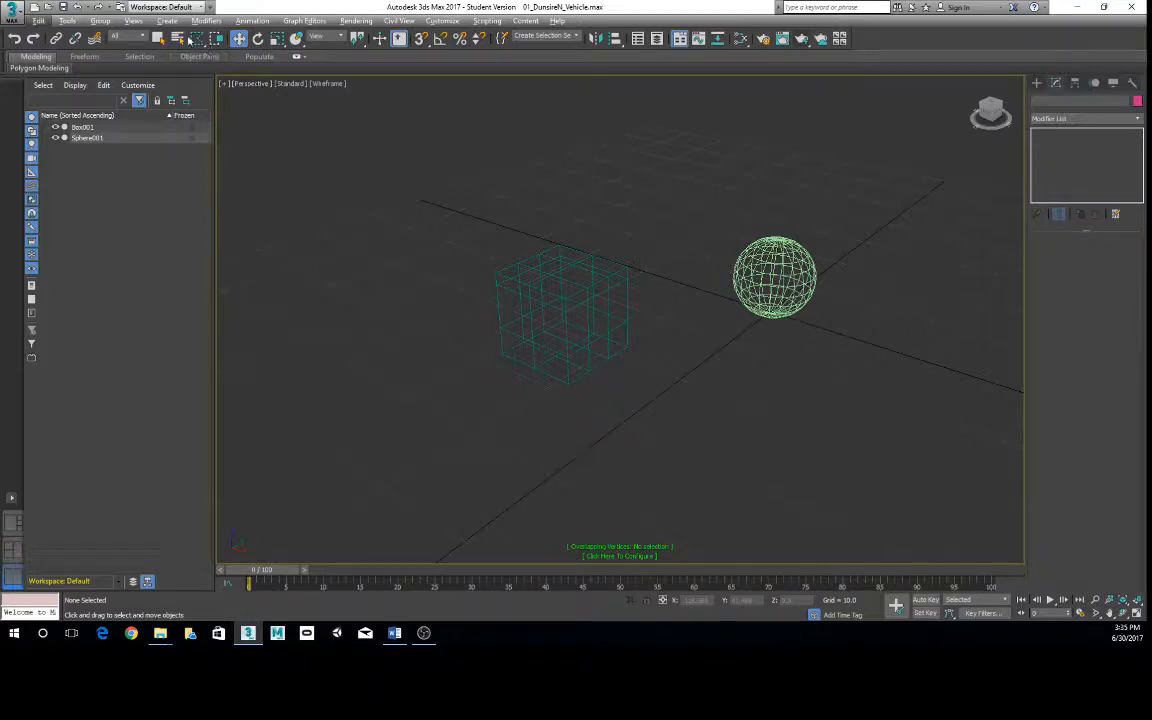
mouse_move(515, 250)
middle_mouse_down()
mouse_move(538, 252)
mouse_move(521, 219)
mouse_move(532, 237)
middle_mouse_up()
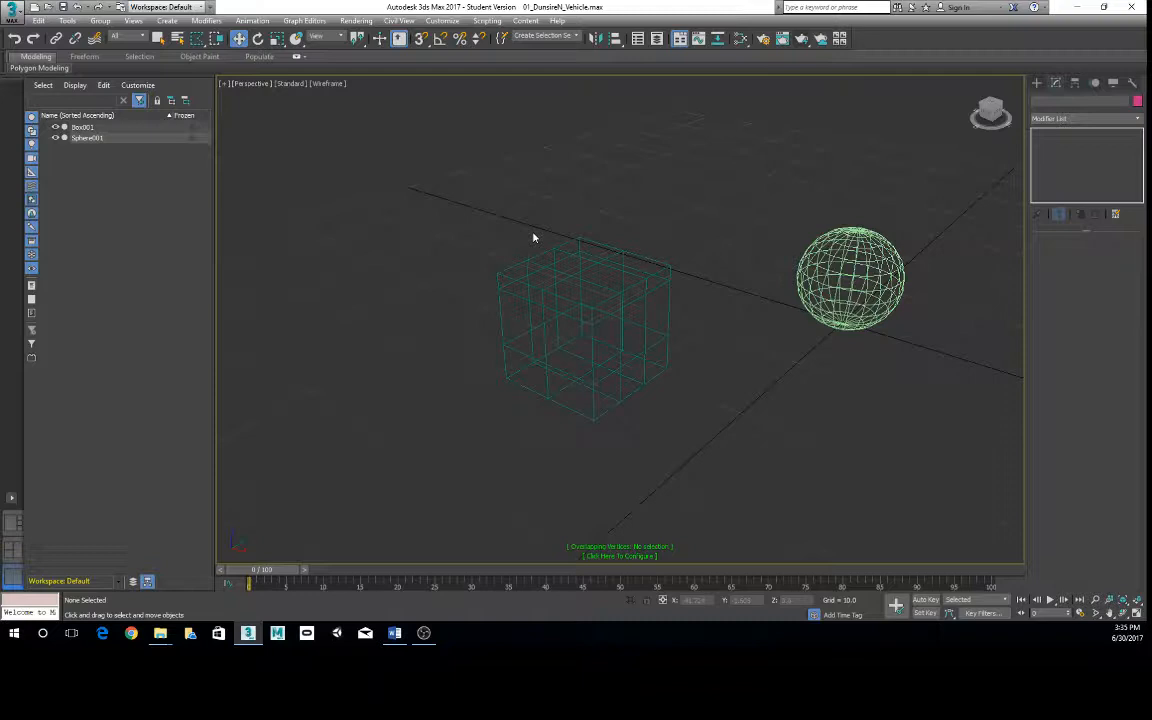
left_click(199, 41)
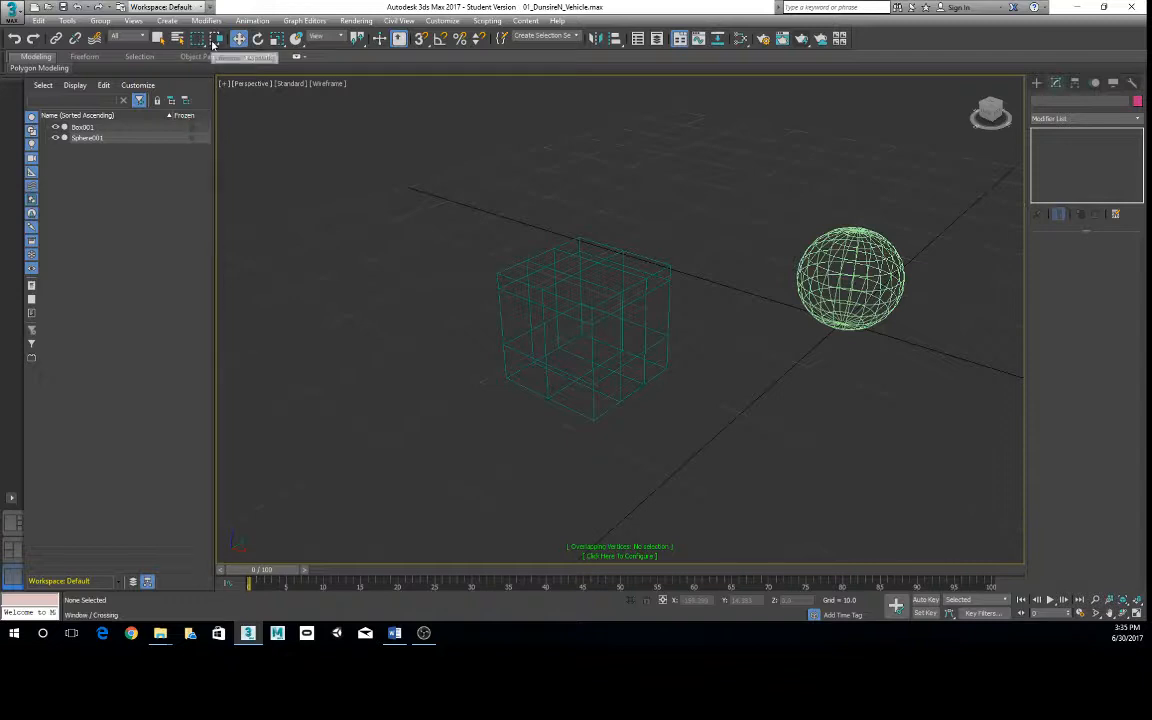
left_click(214, 45)
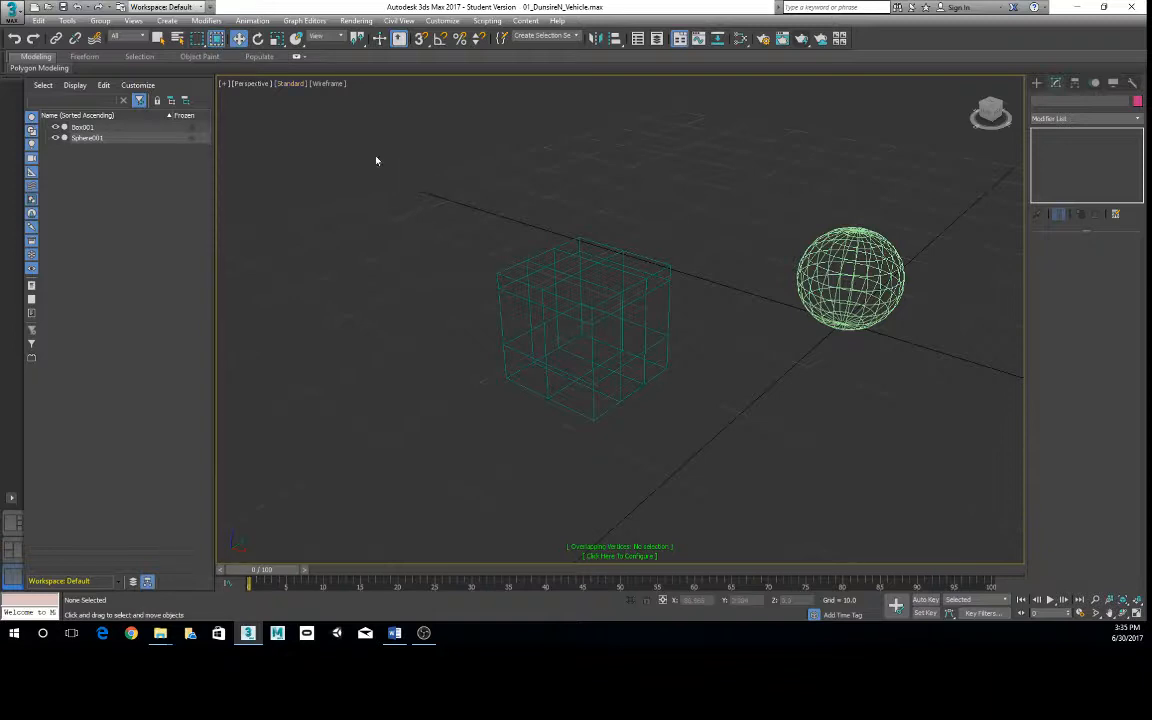
- Try window selections that cover only part of the box, and enclose the box completely to select it
left_click_drag(409, 167, 520, 420)
left_click_drag(442, 249, 535, 455)
left_click(437, 229)
left_click_drag(437, 229, 532, 409)
left_click_drag(403, 264, 587, 487)
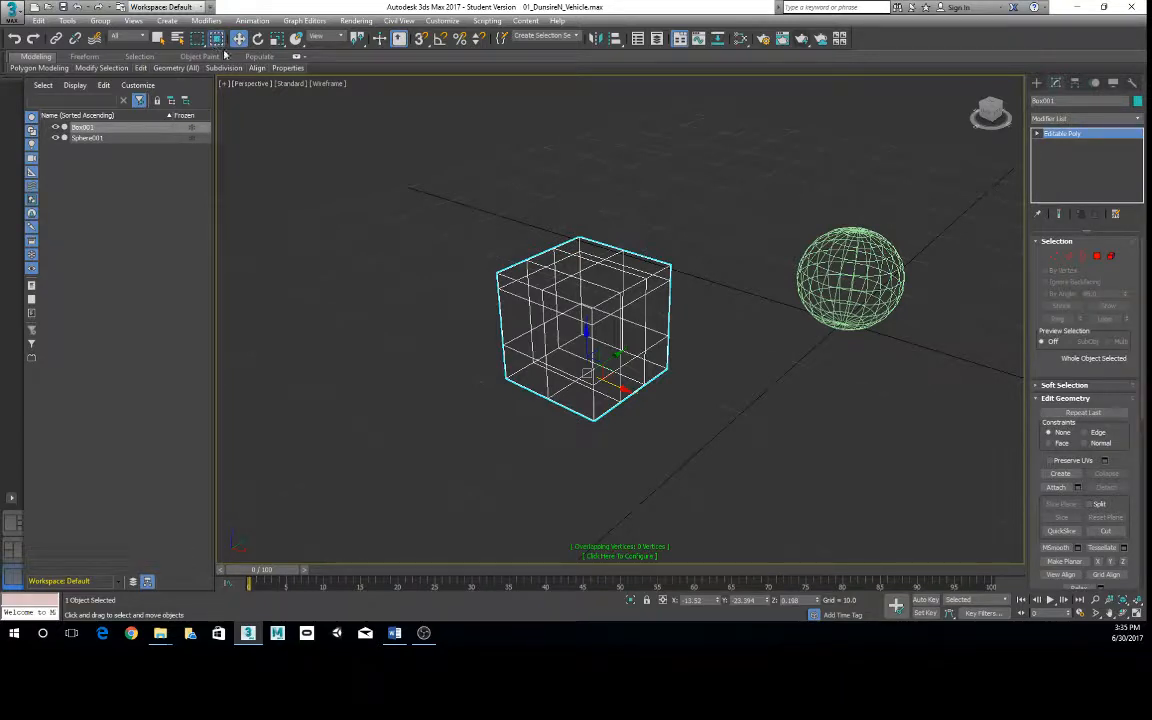
left_click_drag(433, 203, 720, 485)
middle_click_drag(777, 299, 748, 298)
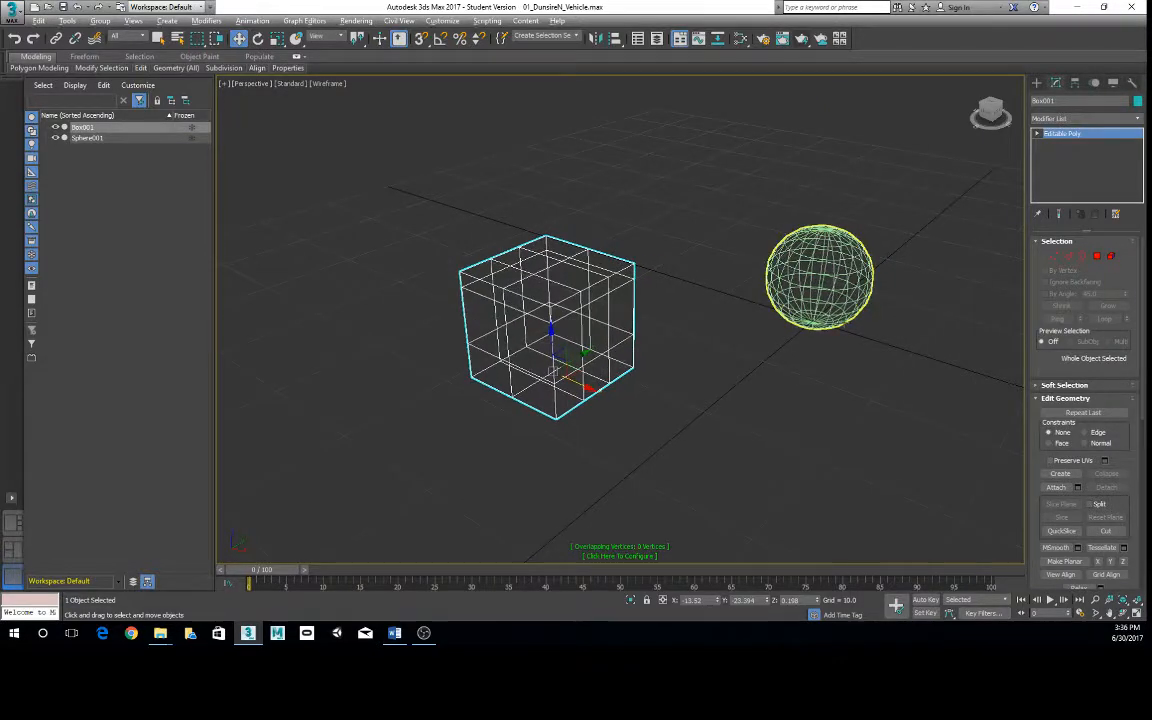
- Clone the sphere and move the clone to the opposite side of the box, at about X -13.6, Y -37.8
middle_click_drag(862, 286, 846, 290, "alt")
left_click(862, 290)
left_click_drag(862, 290, 690, 302)
left_click_drag(720, 343, 745, 375)
scroll(745, 375, "up", 3)
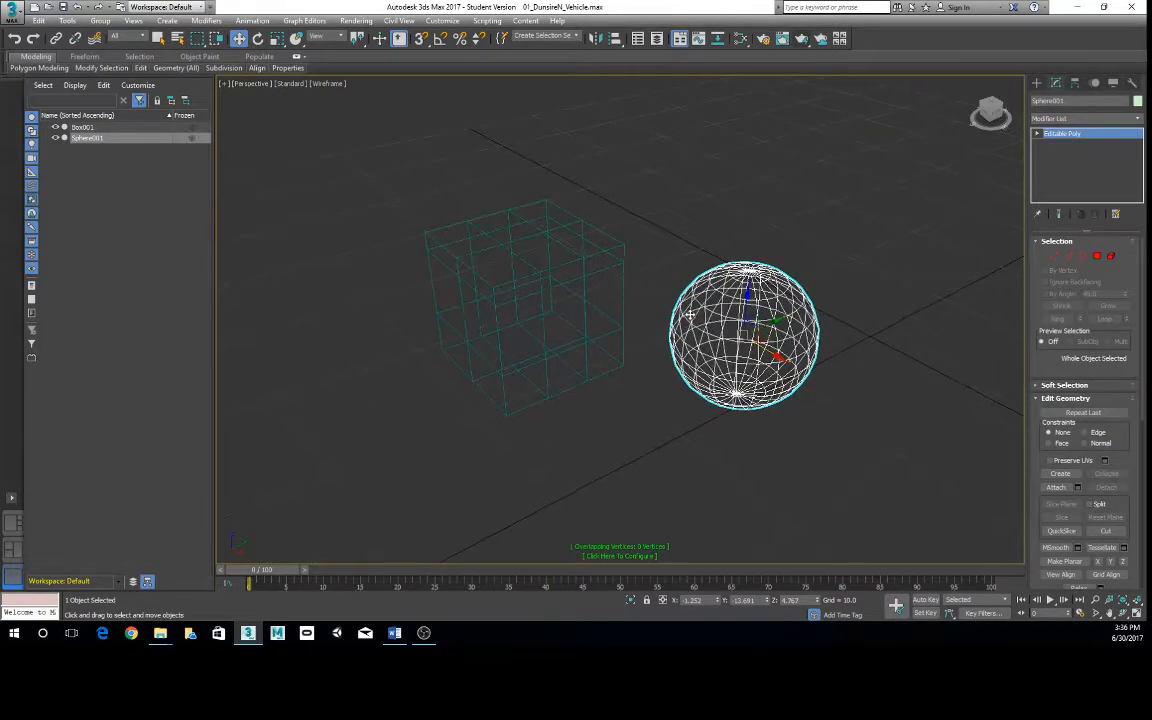
key("ctrl+v")
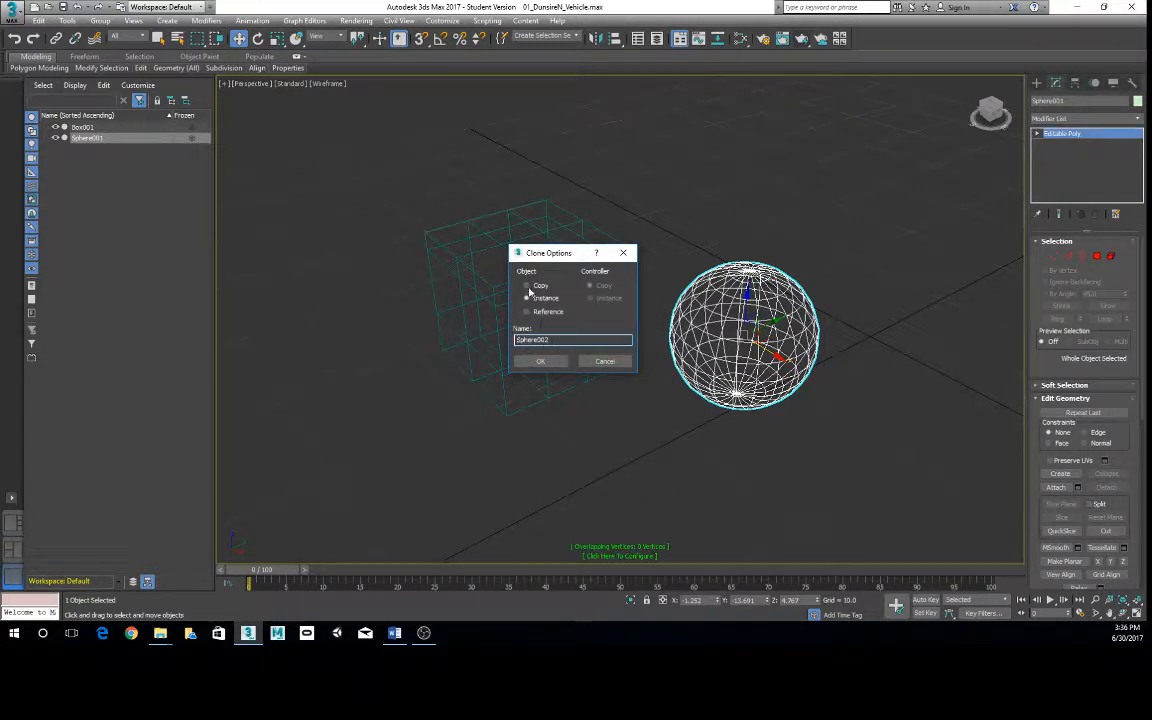
left_click(540, 361)
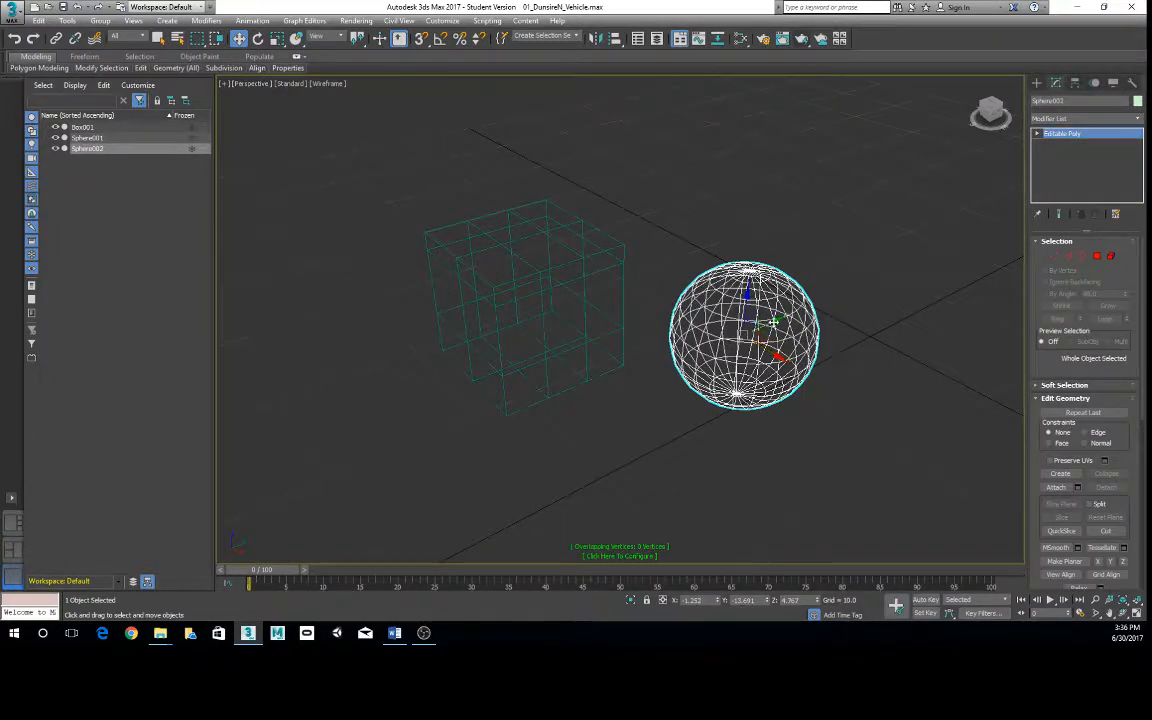
left_click_drag(774, 322, 362, 397)
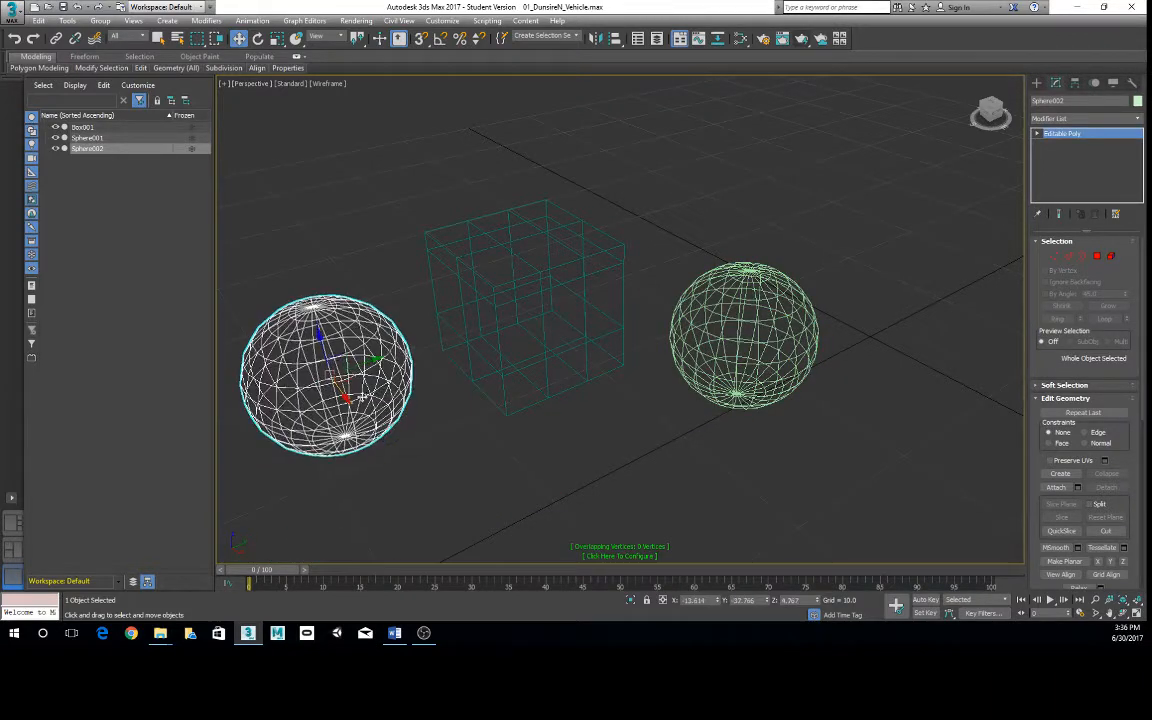
- Select the box in the maximized Perspective viewport and isolate it from the two spheres
left_click(566, 275)
key("alt+w")
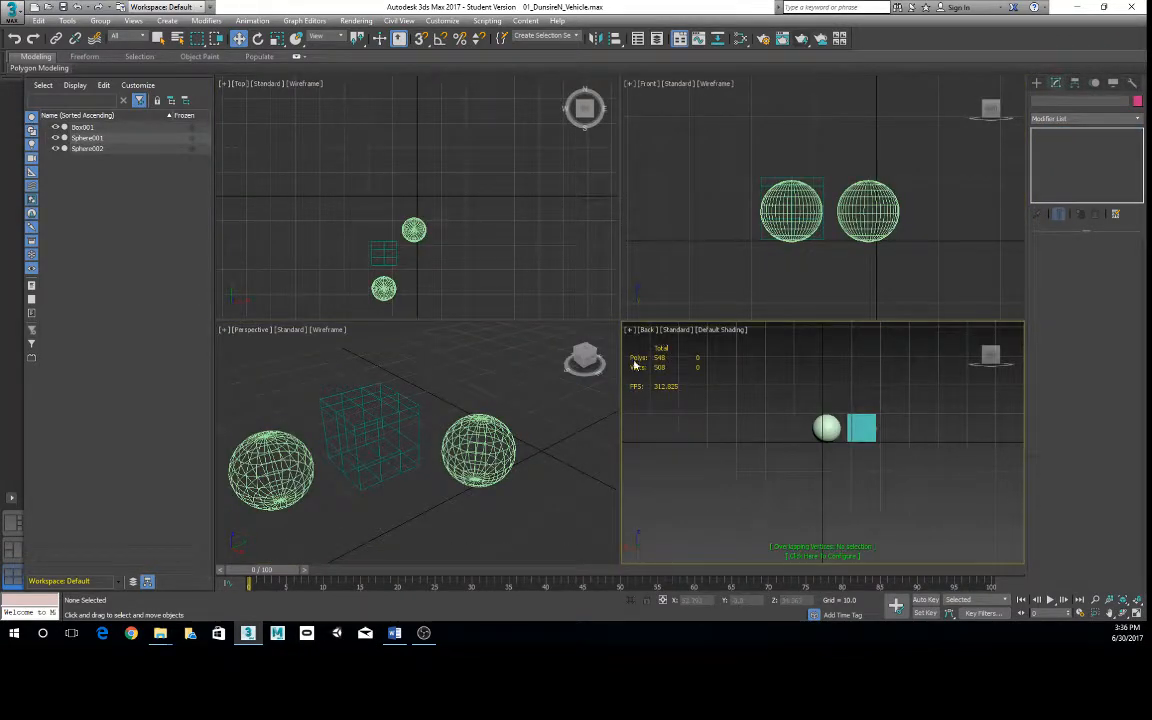
left_click(393, 435)
key("alt+w")
mouse_move(643, 369)
middle_mouse_down("alt")
mouse_move(615, 371)
mouse_move(632, 368)
middle_mouse_up("alt")
left_click(650, 265)
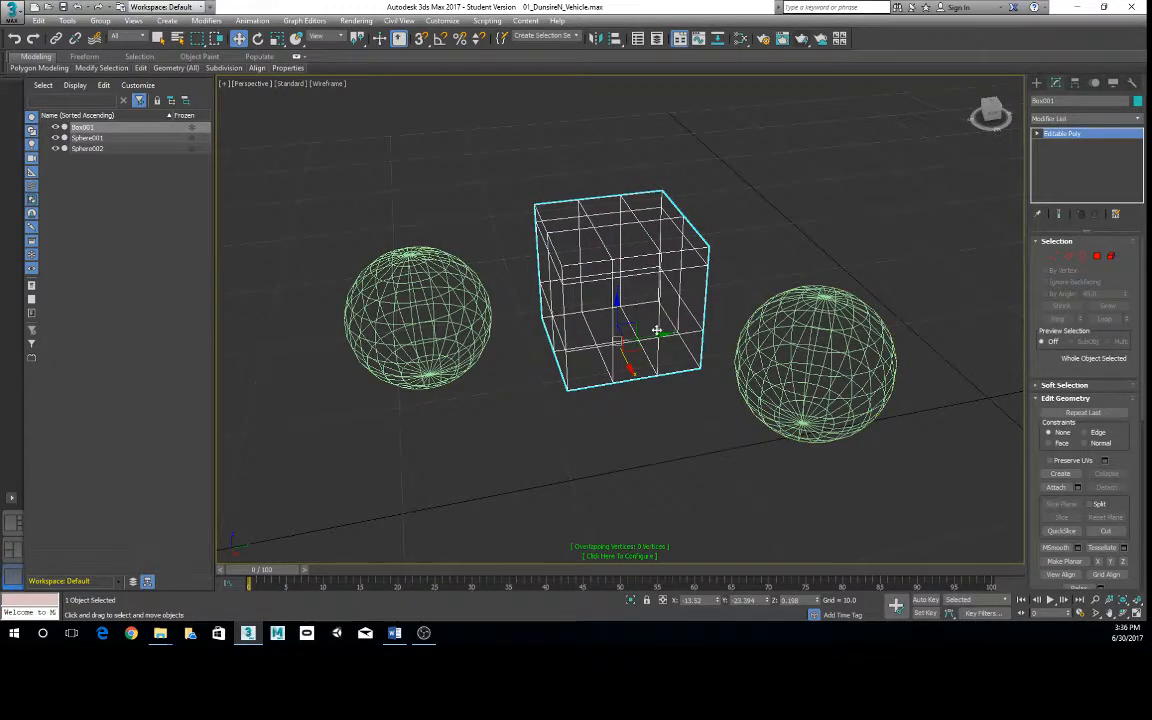
middle_click_drag(640, 345, 662, 345)
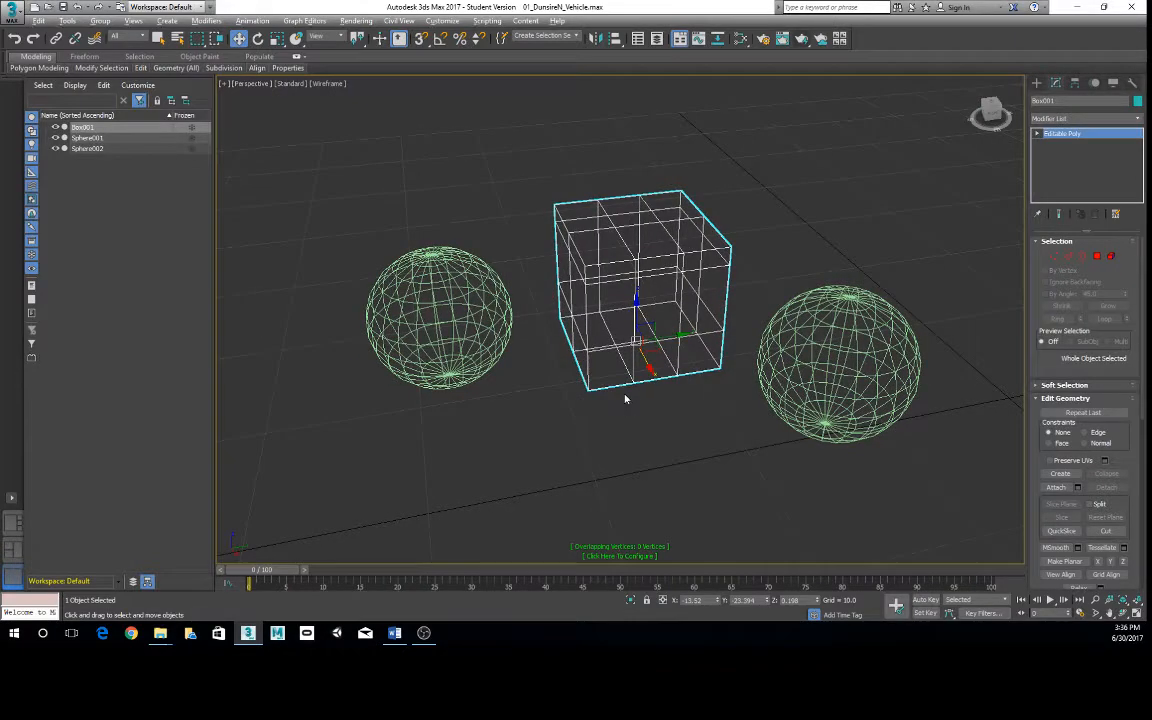
middle_click_drag(625, 398, 655, 300, "alt")
right_click(660, 248)
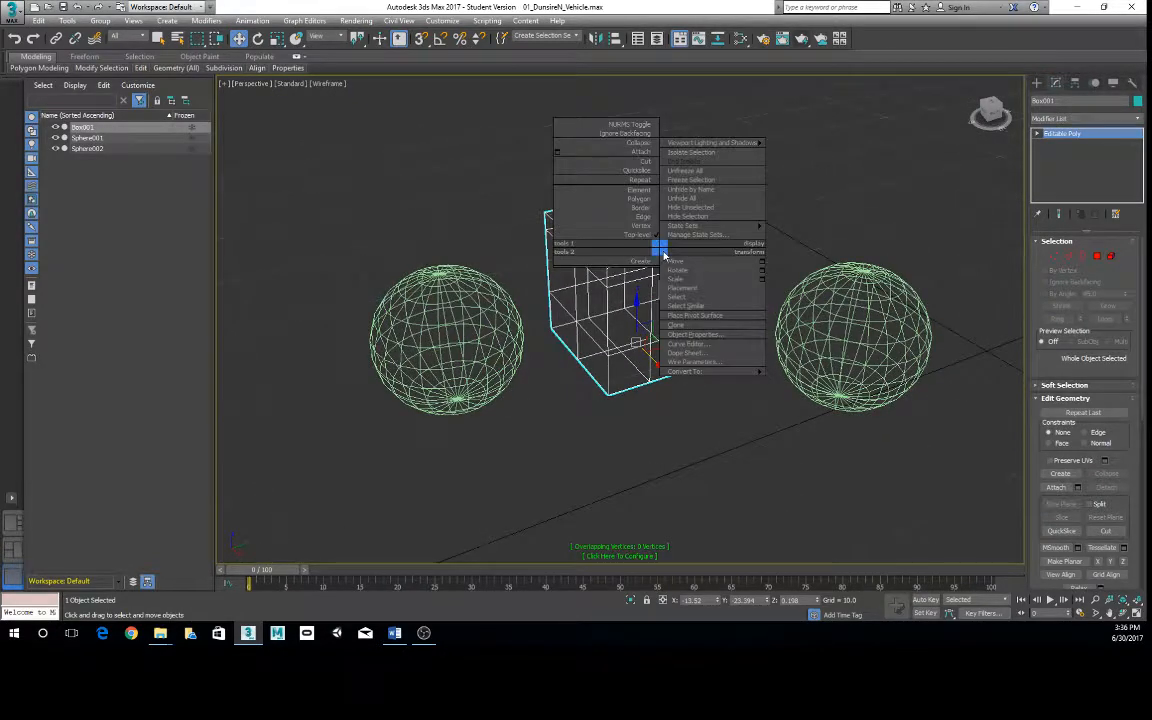
left_click(692, 152)
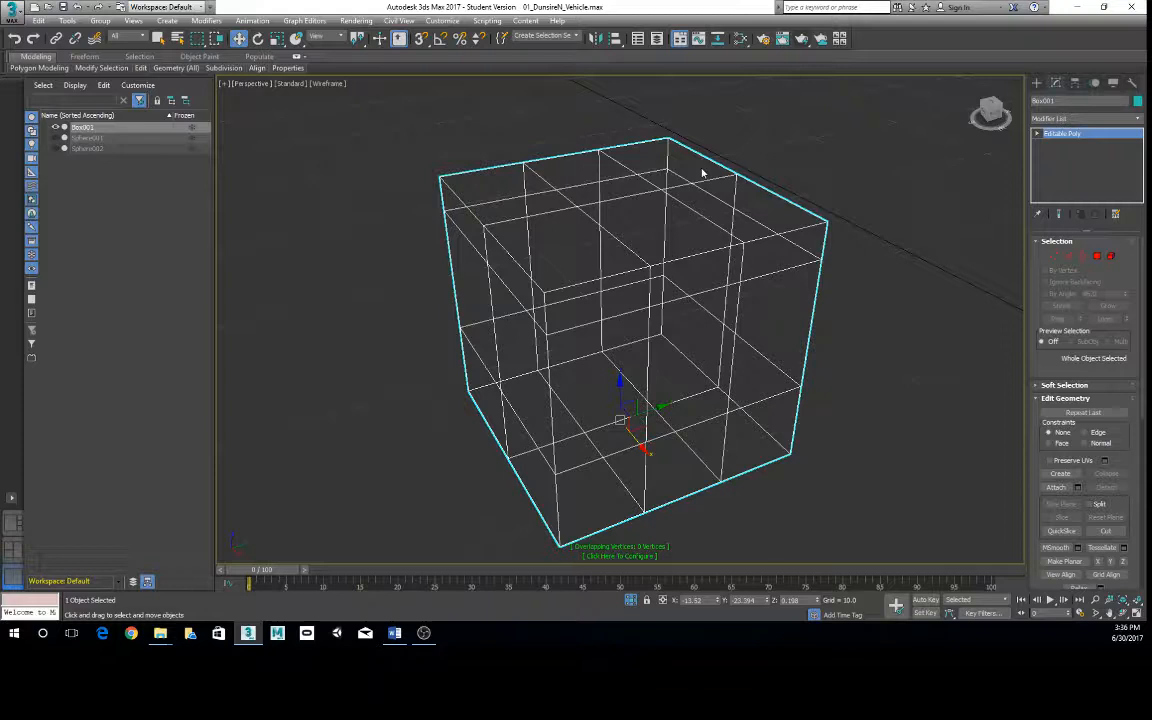
- Unhide all objects to bring the spheres back around the box, and clear the selection
right_click(668, 189)
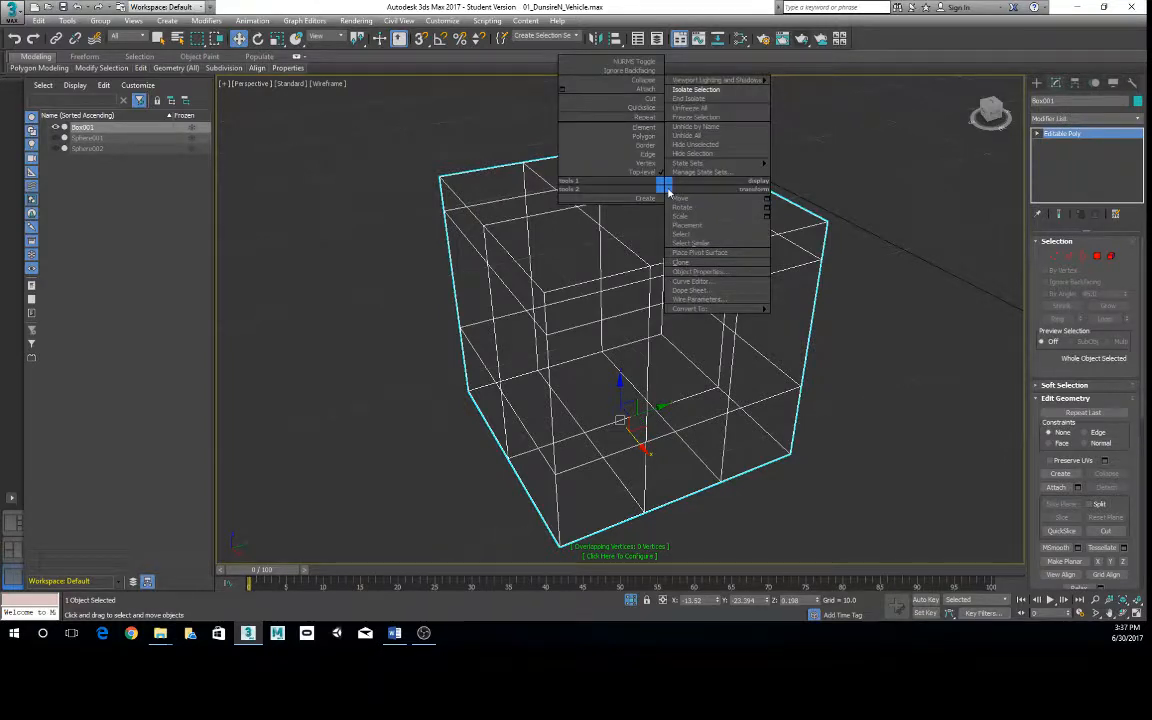
left_click(684, 91)
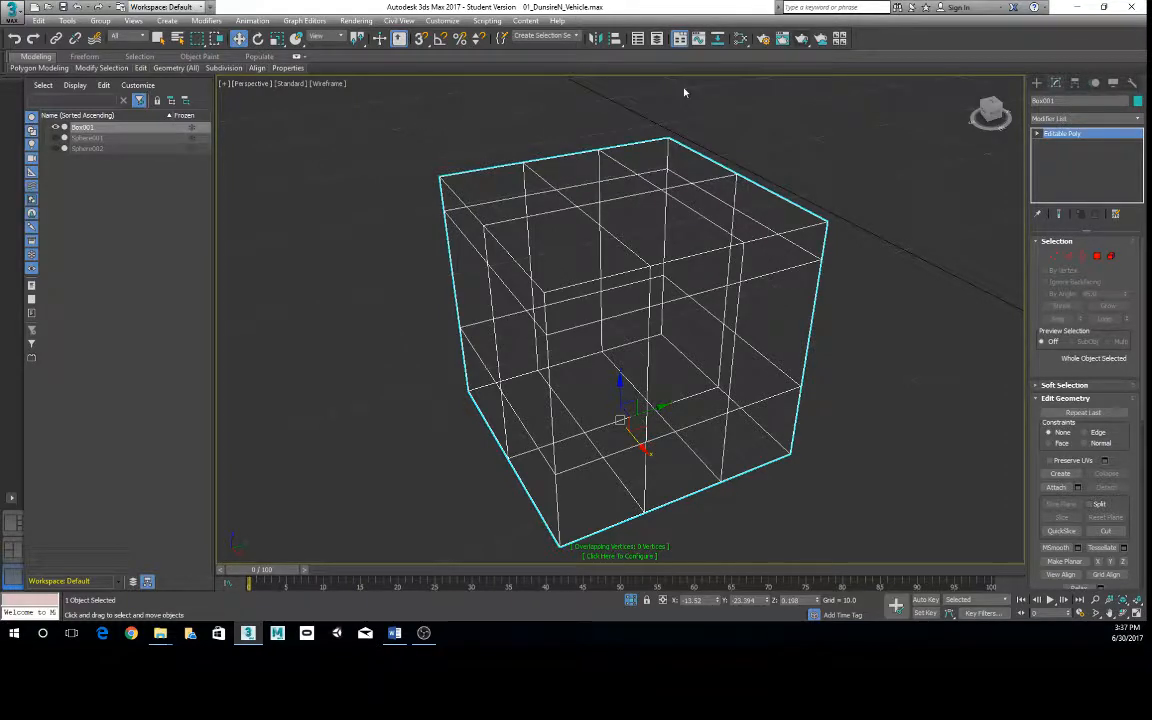
right_click(637, 267)
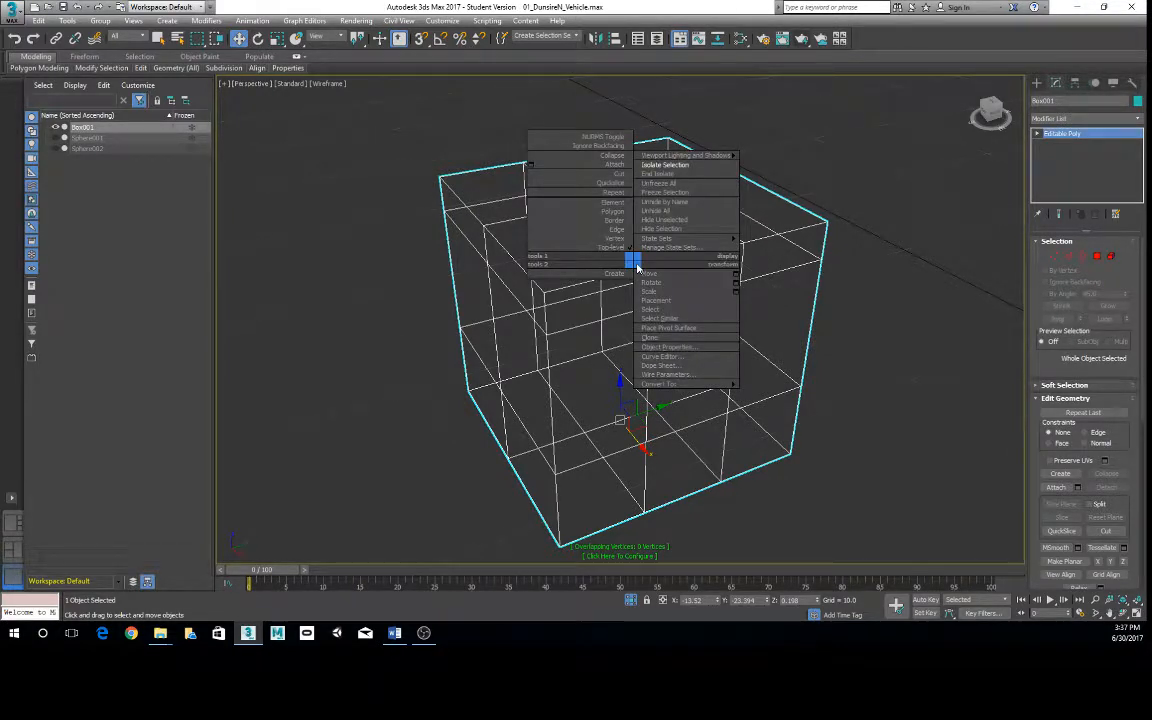
left_click(662, 210)
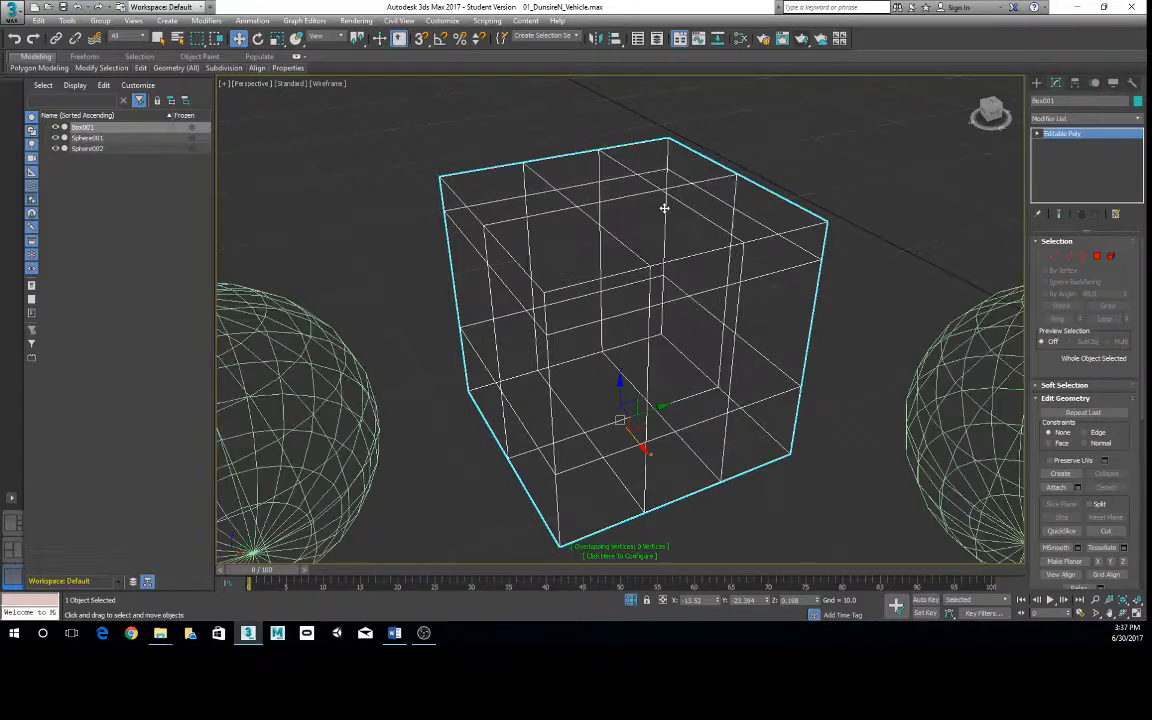
scroll(810, 442, "down", 5)
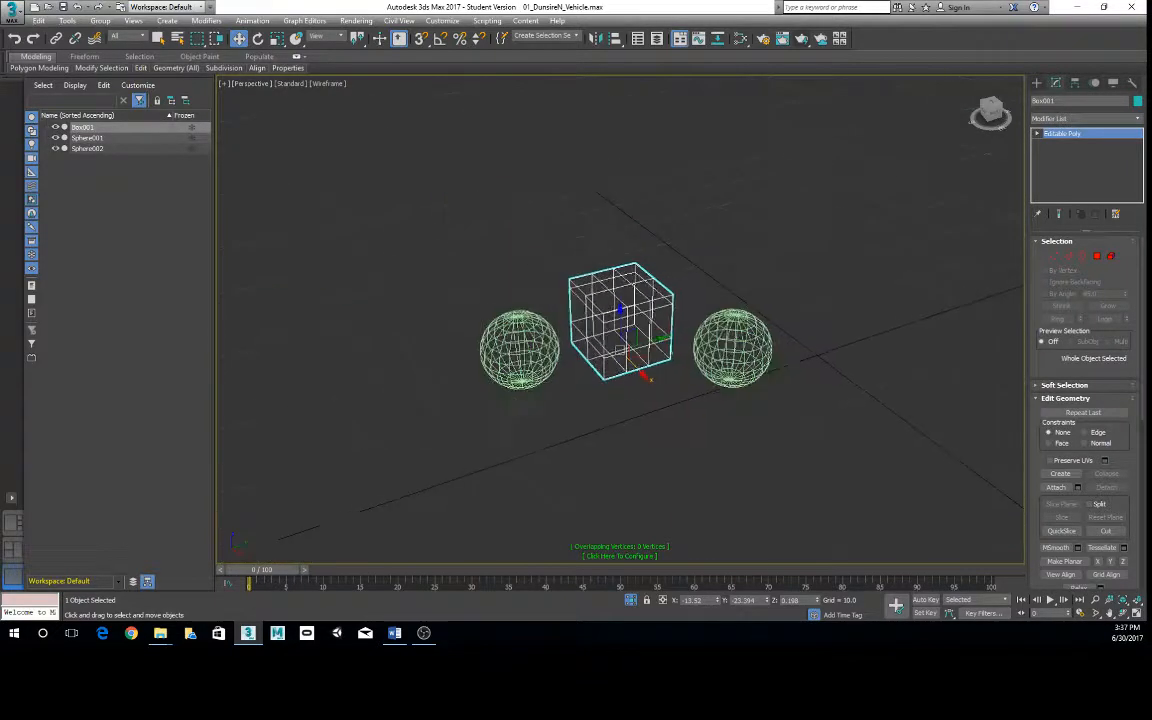
left_click(656, 460)
middle_click_drag(656, 460, 641, 430, "alt")
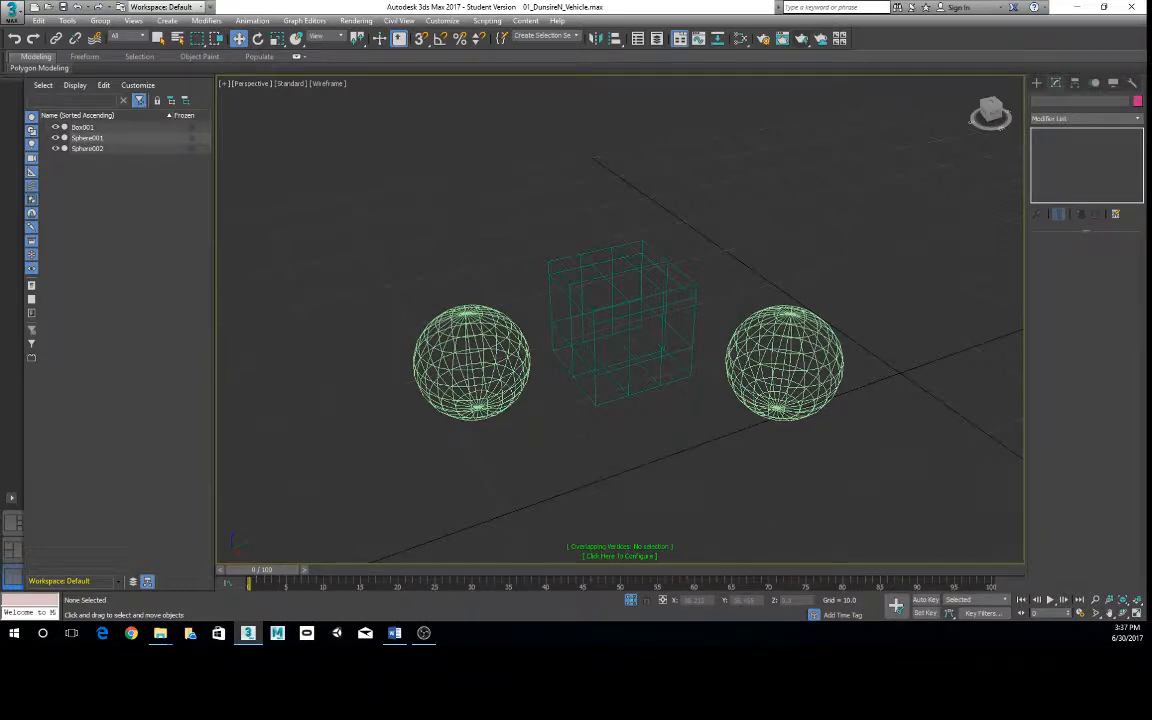
- Switch the Perspective viewport from wireframe to Default Shading with edged faces
middle_click_drag(393, 463, 500, 360, "alt")
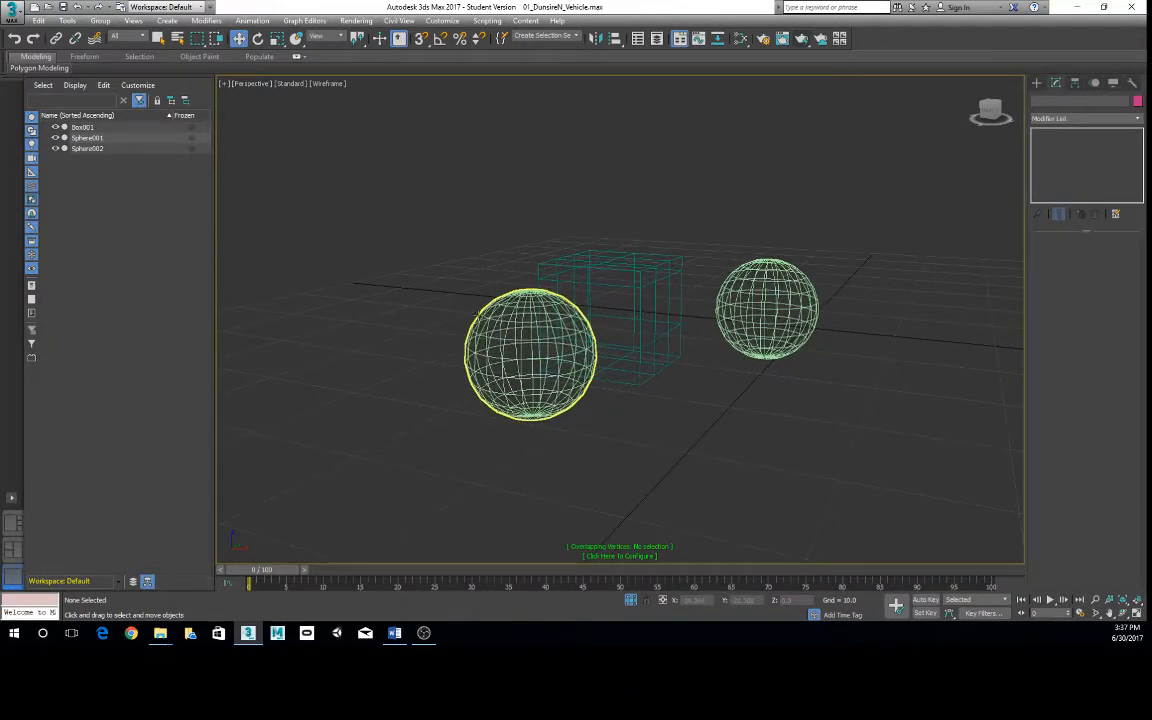
scroll(477, 314, "up", 3)
key("F3")
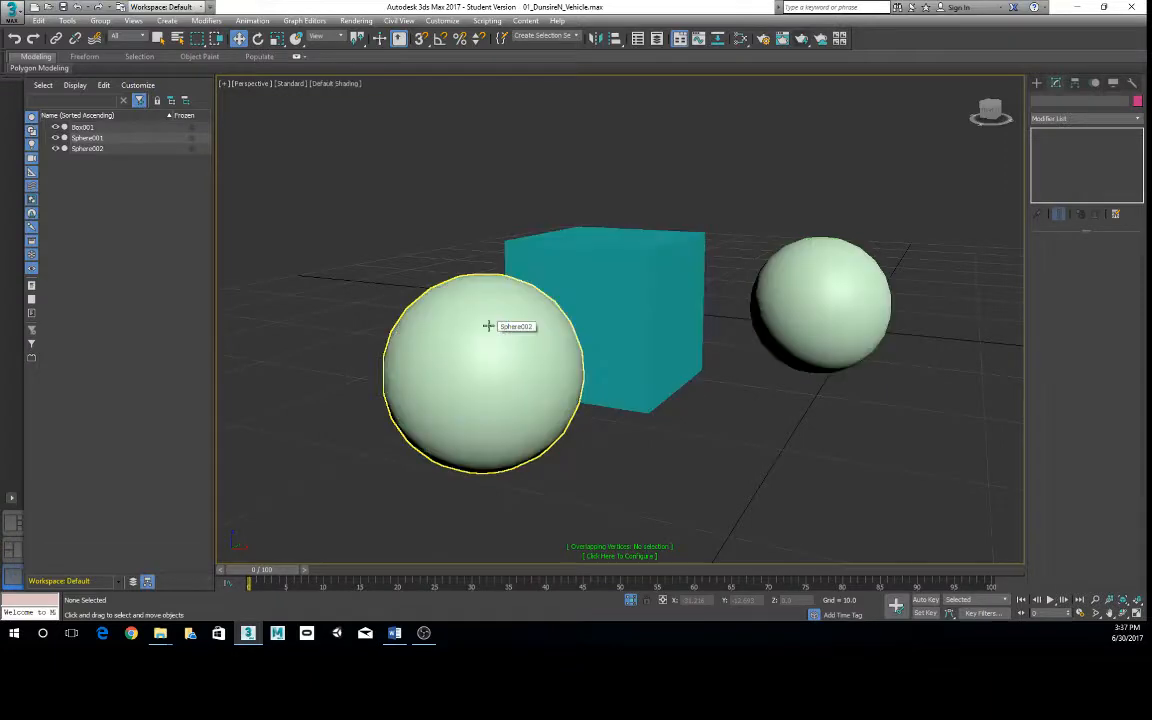
key("F4")
mouse_move(545, 350)
middle_mouse_down("alt")
mouse_move(535, 368)
mouse_move(510, 366)
mouse_move(517, 337)
mouse_move(504, 324)
middle_mouse_up("alt")
scroll(504, 324, "up", 2)
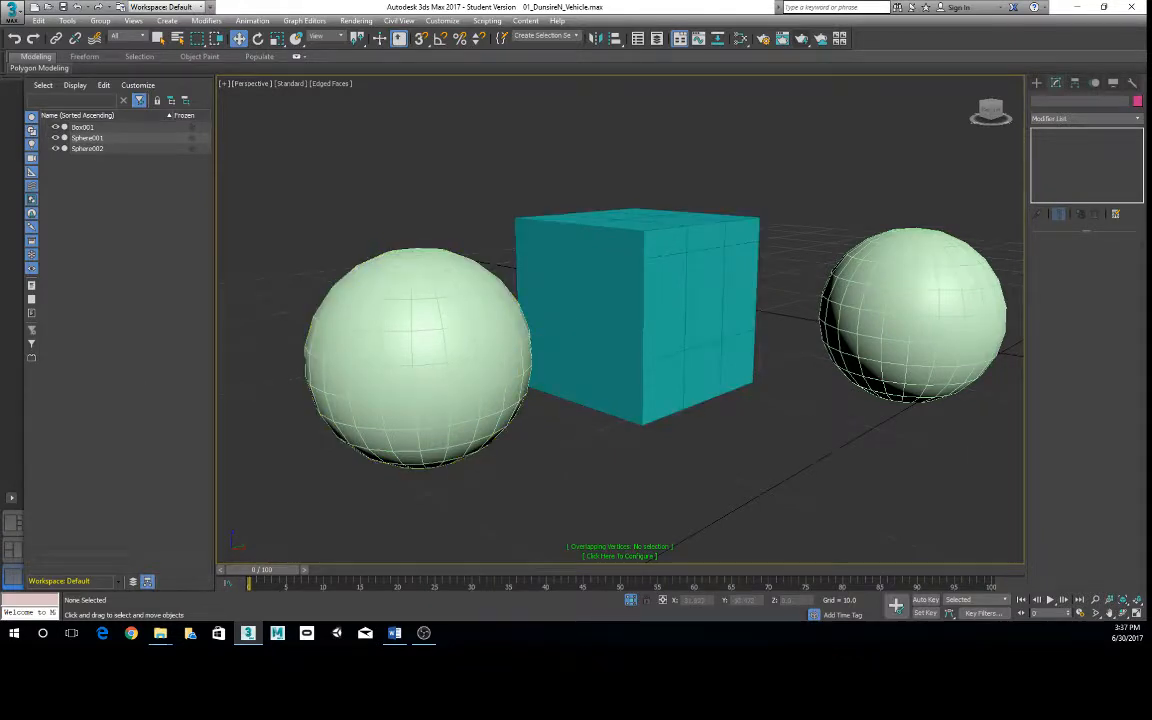
- Select the cloned sphere and enter its Edge sub-object level
left_click(400, 316)
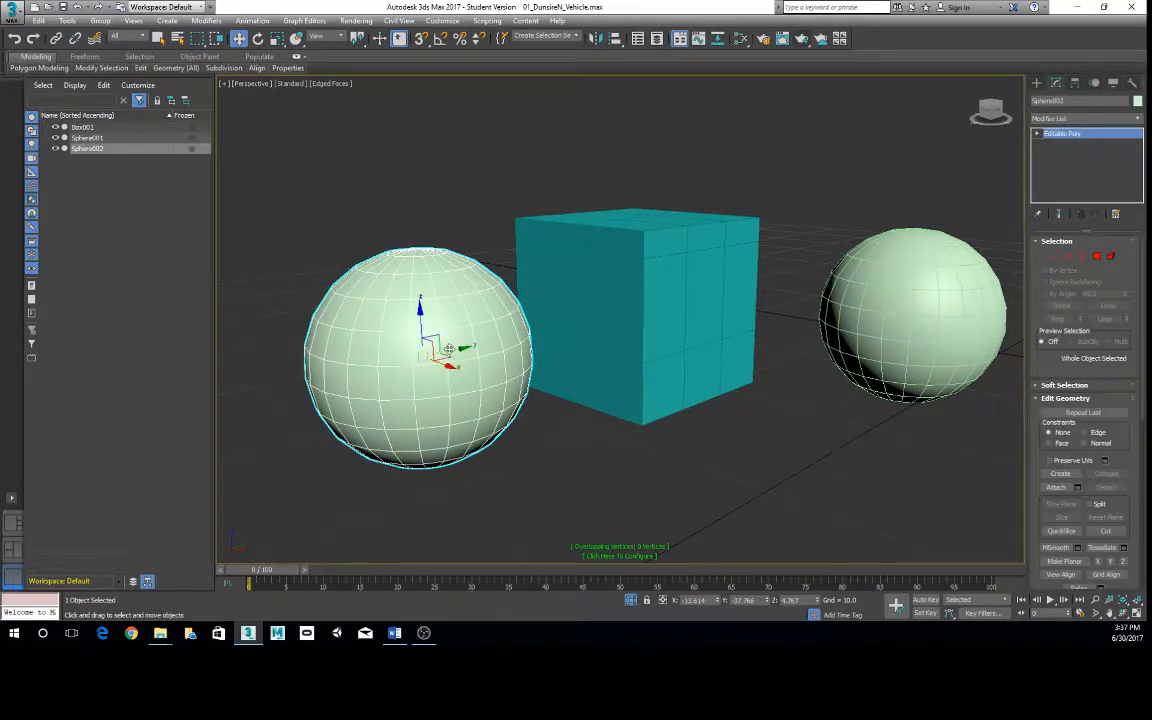
right_click(449, 334)
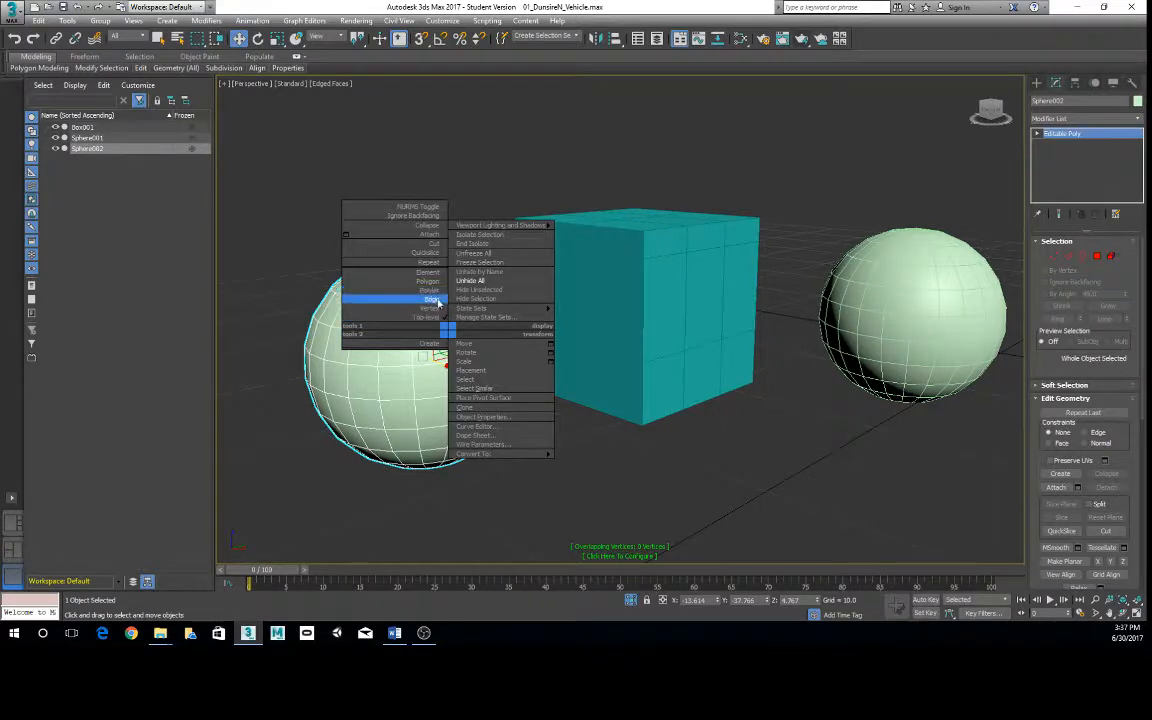
left_click(436, 302)
middle_click_drag(450, 334, 505, 318, "alt")
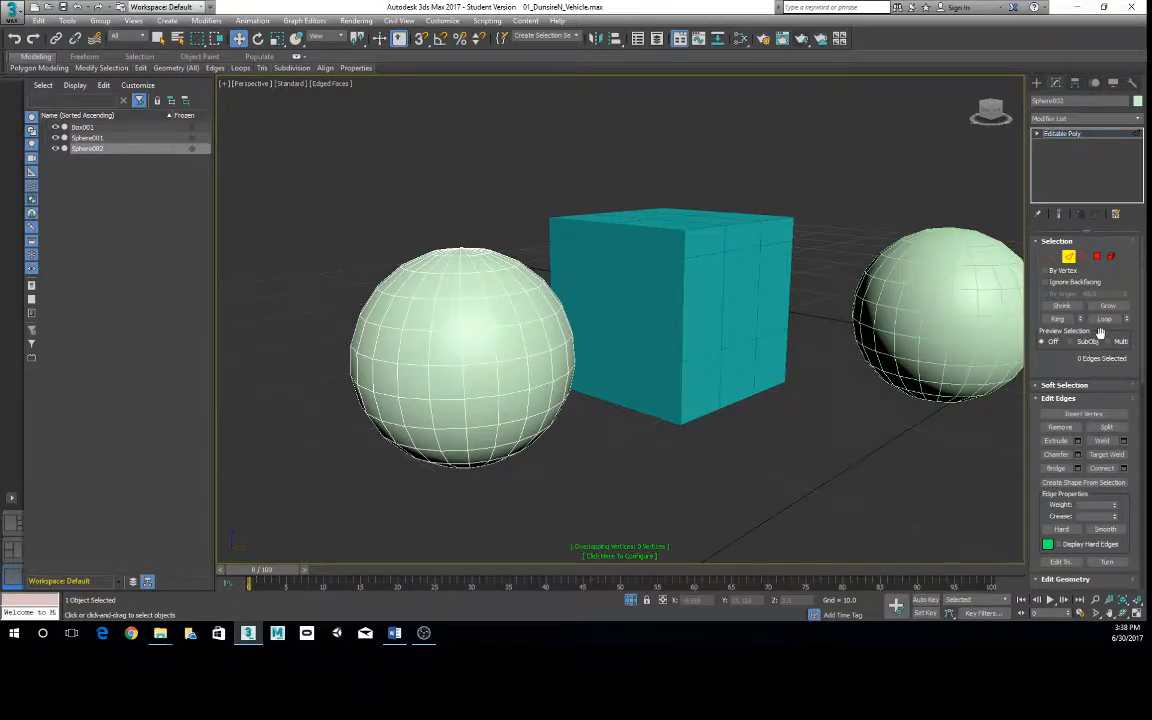
- Select one horizontal edge on the upper part of the cloned sphere and expand it to the full edge loop
left_click(482, 330)
middle_click_drag(482, 330, 990, 347, "alt")
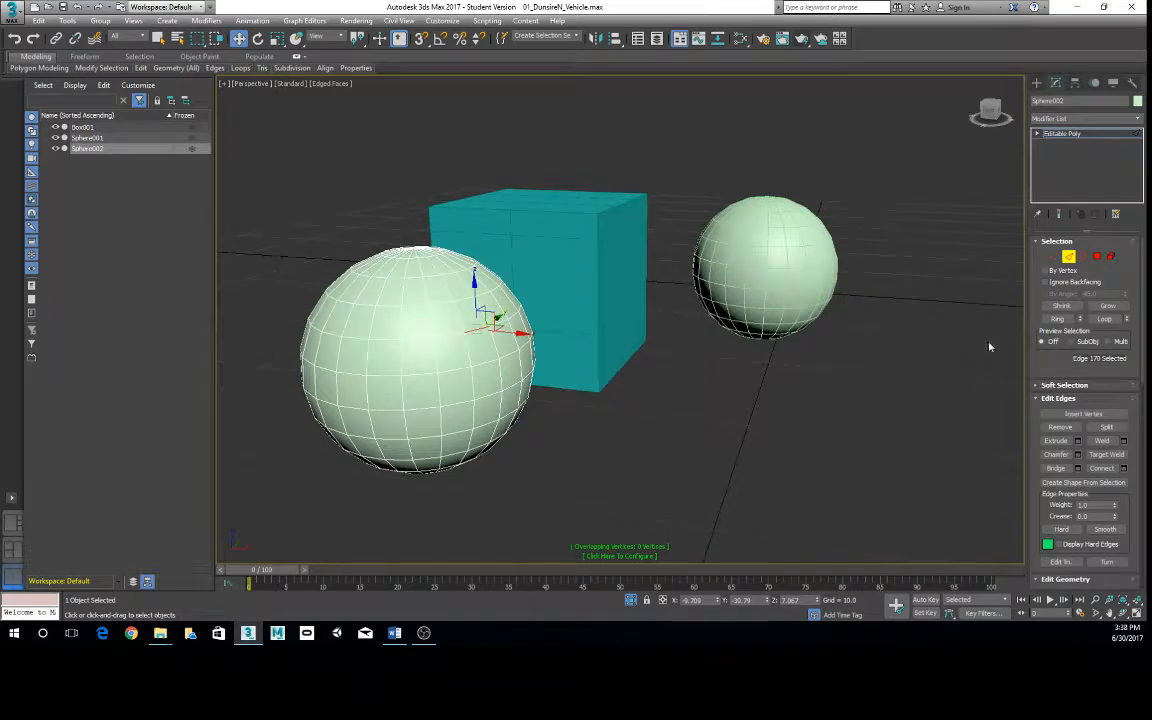
left_click(1108, 320)
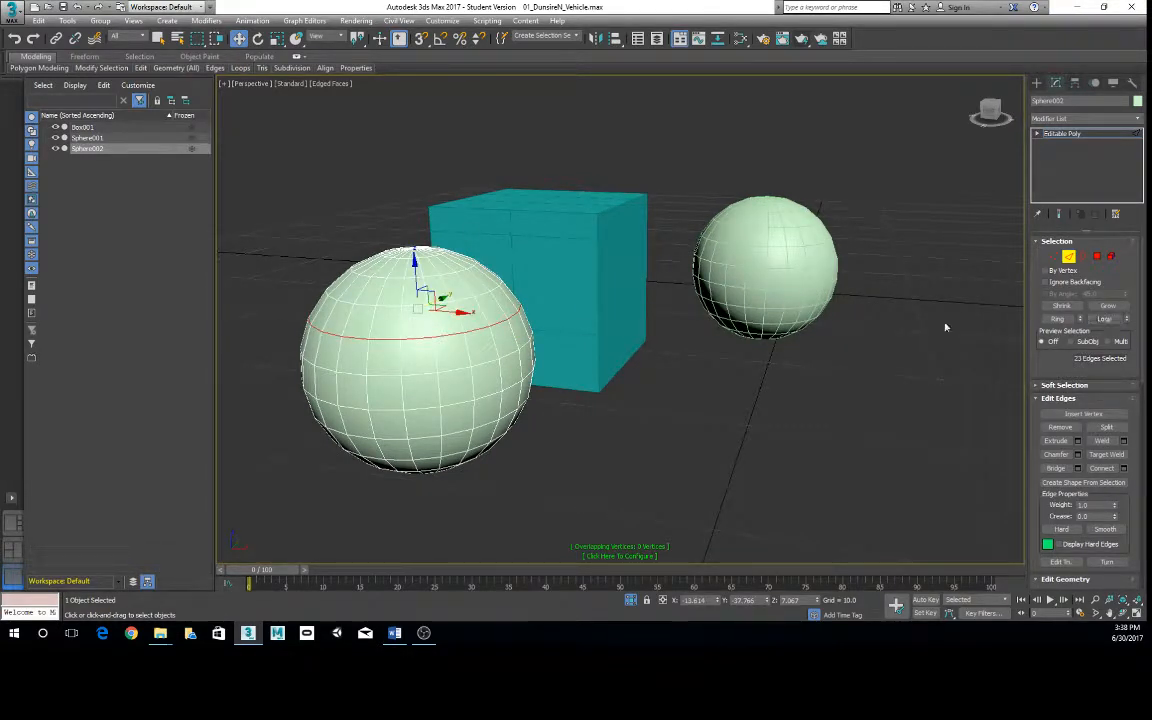
- Select one vertical edge on the upper half of the cloned sphere and expand it to the full edge ring
left_click(436, 361)
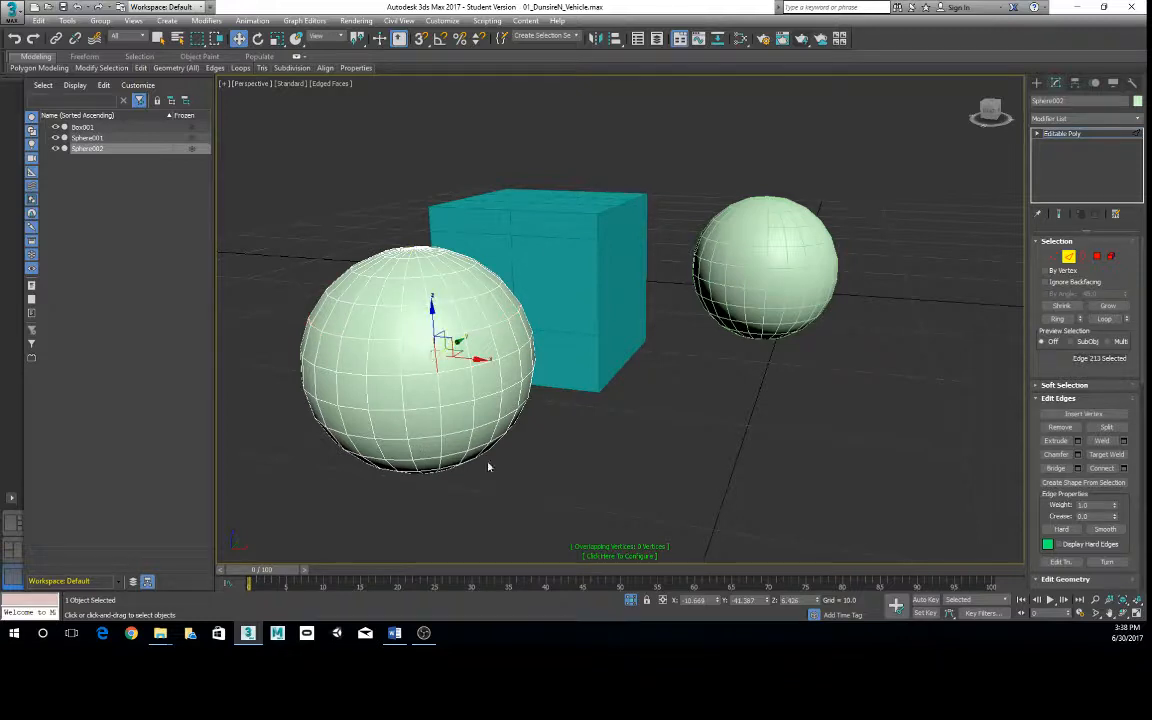
left_click(1057, 319)
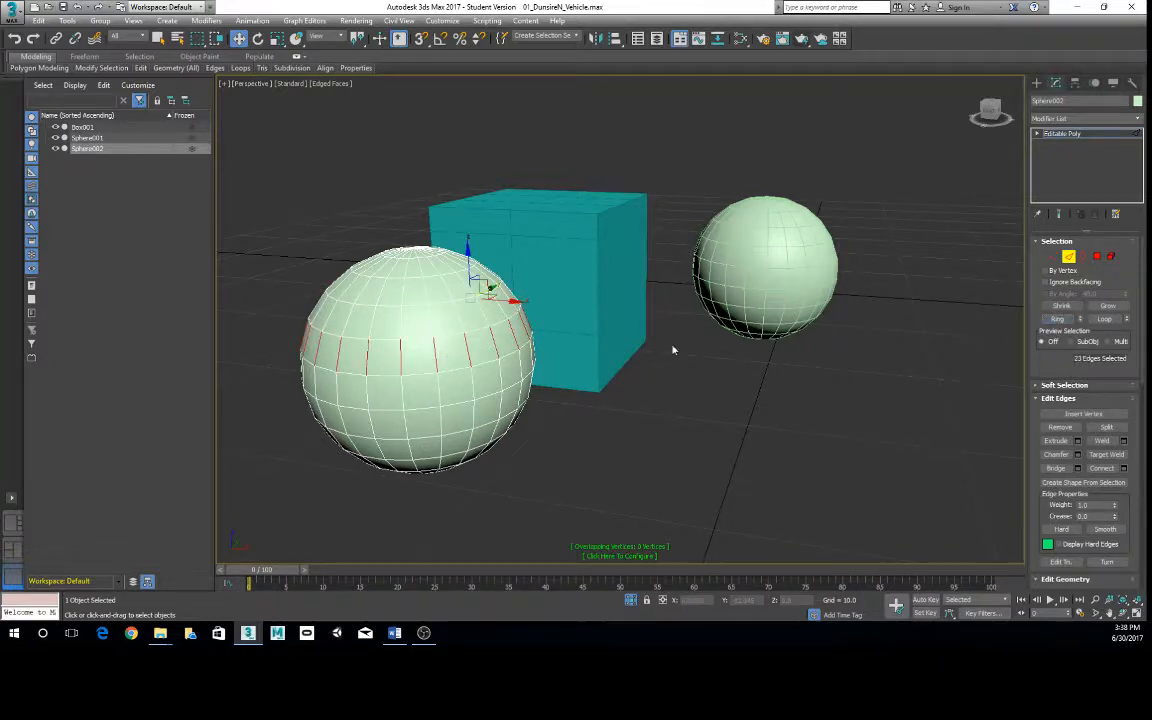
middle_click_drag(674, 350, 937, 340, "alt")
middle_click_drag(571, 342, 658, 344, "alt")
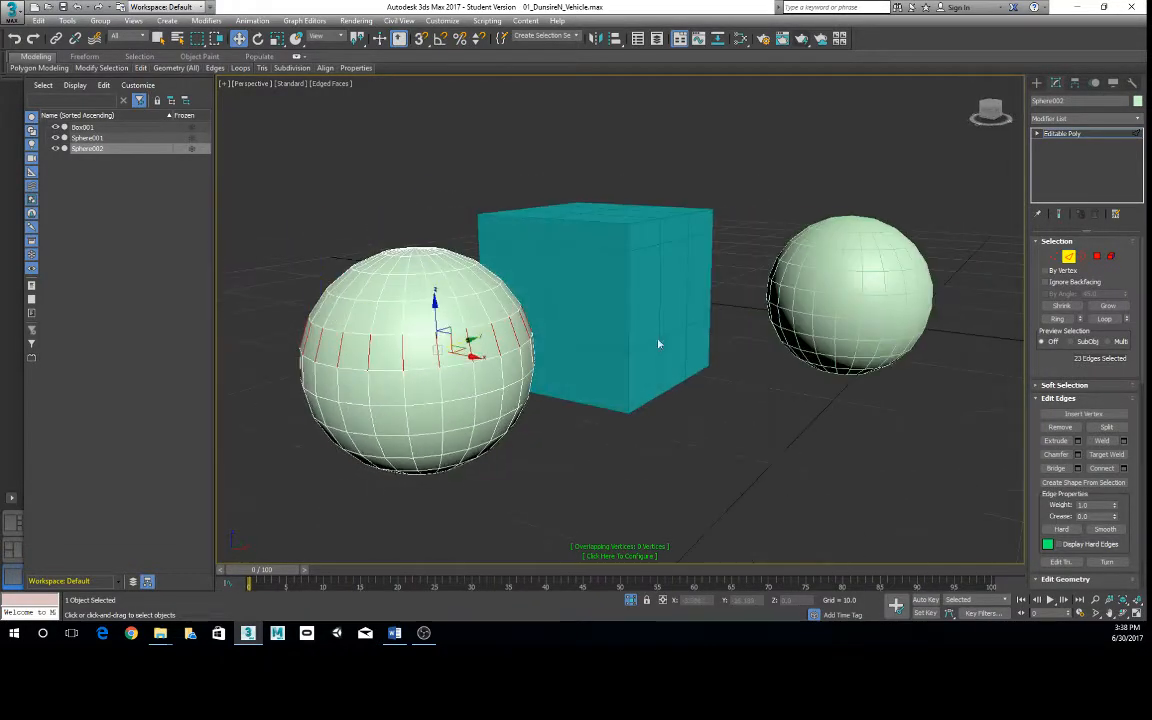
- Extend the edge ring into full vertical edge loops and shift the loop selection back and forth along the sphere
left_click(1108, 319)
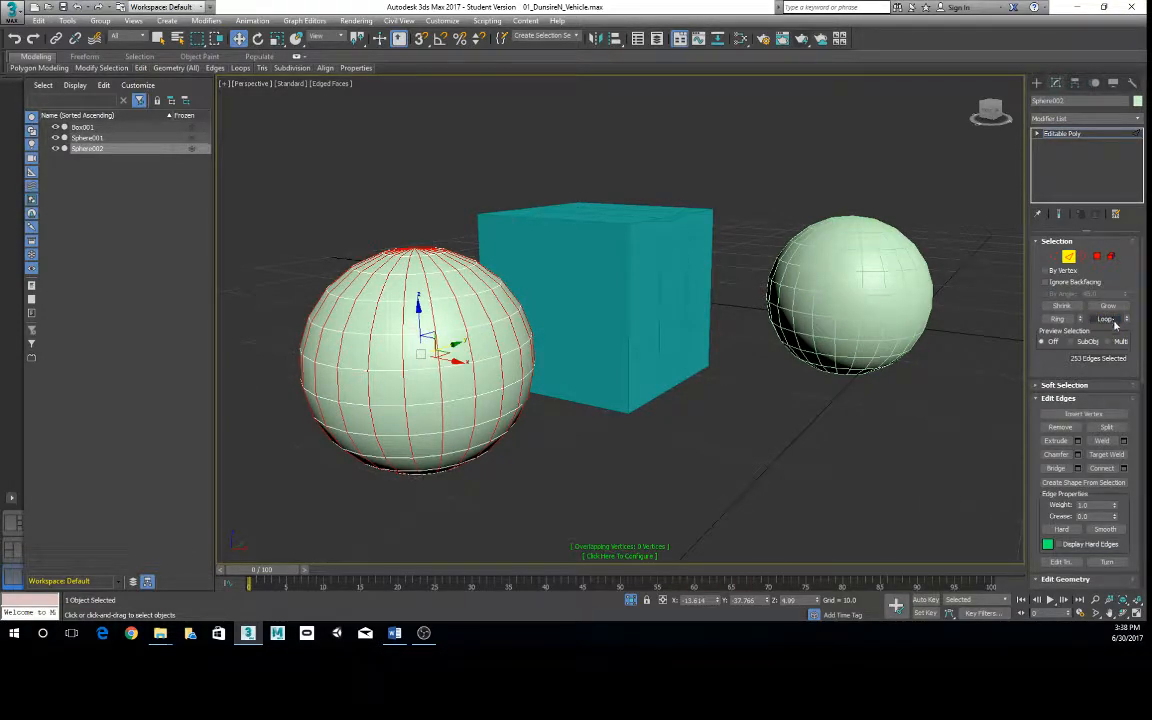
left_click(1127, 322)
left_click(1127, 321)
left_click(1127, 321)
left_click(1127, 321)
left_click(1127, 321)
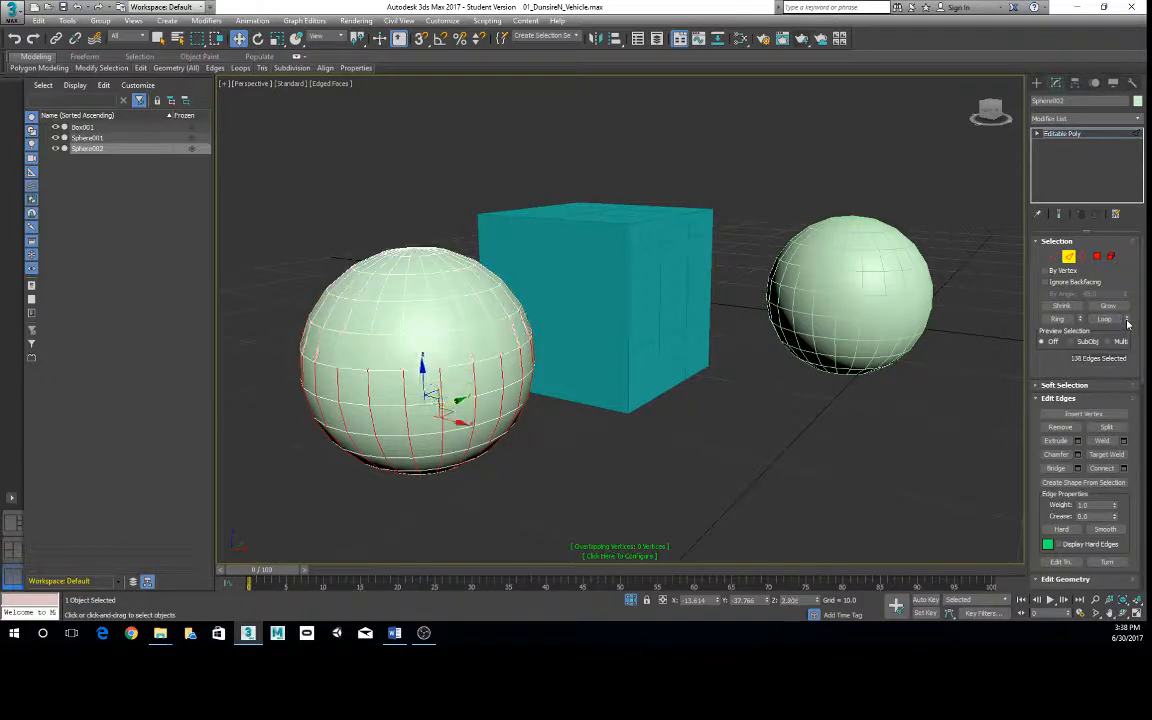
left_click(1127, 318)
left_click(1127, 318)
left_click(1127, 320)
left_click(1127, 320)
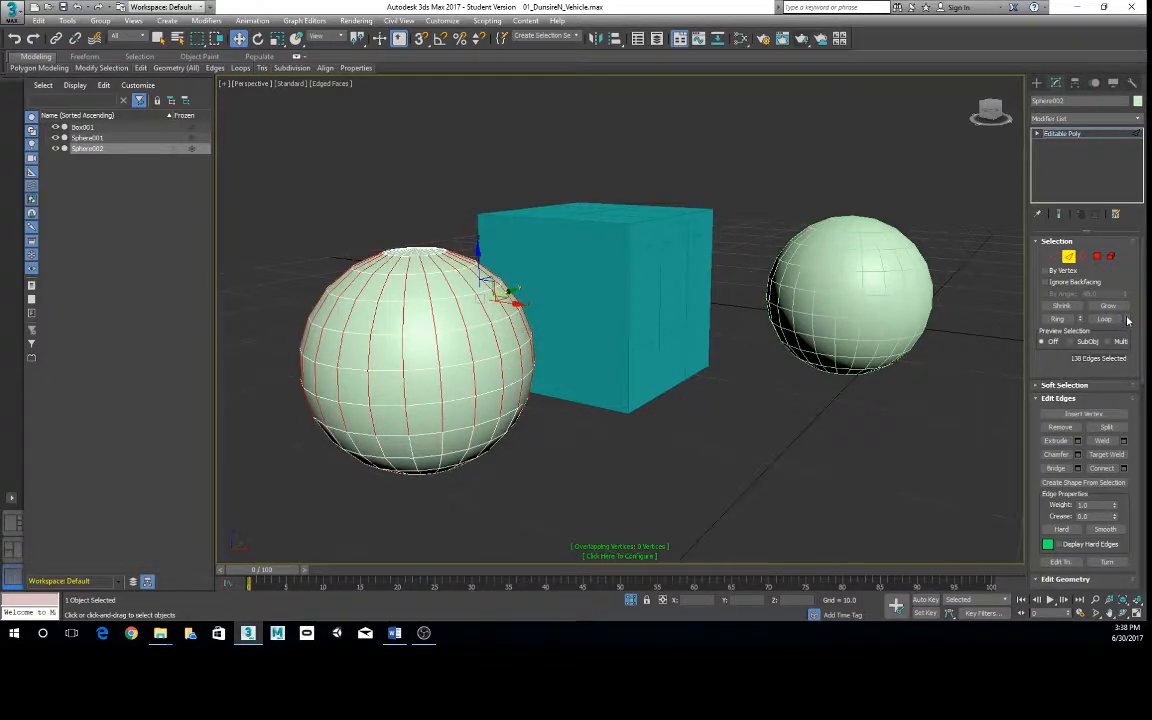
left_click(1127, 320)
left_click(1127, 321)
left_click(1127, 321)
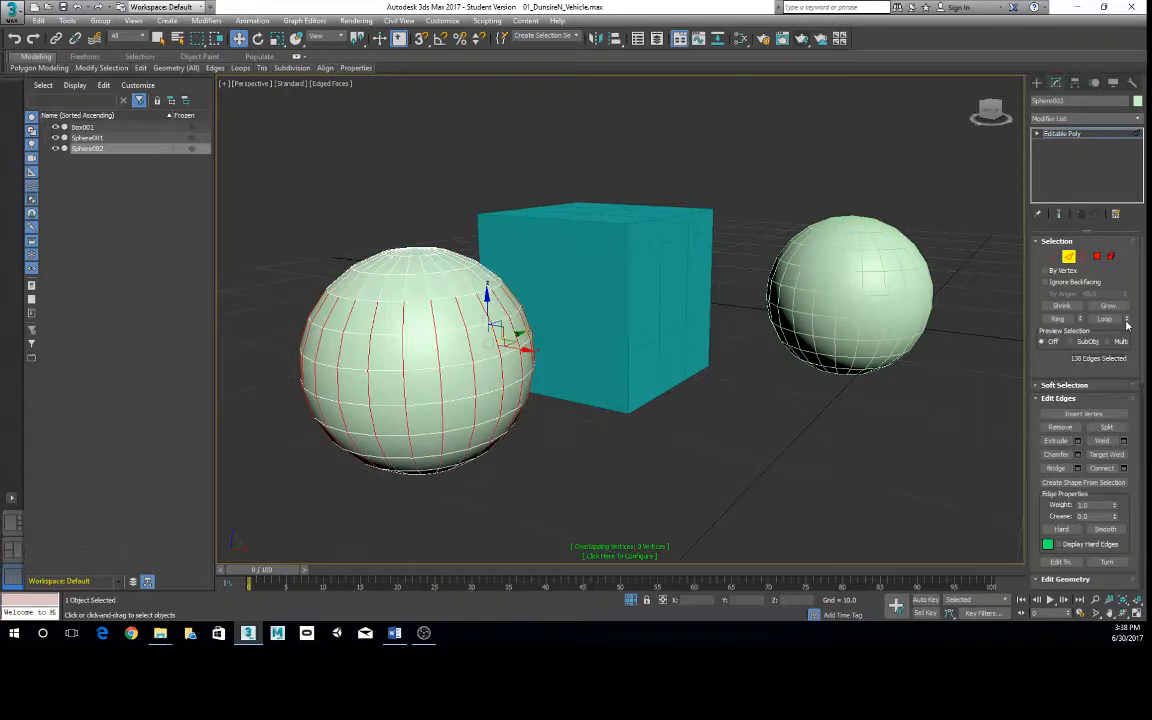
left_click(1068, 309)
- Switch the cloned sphere to its Polygon sub-object level and select one polygon on its upper front
middle_click_drag(440, 310, 470, 360, "alt")
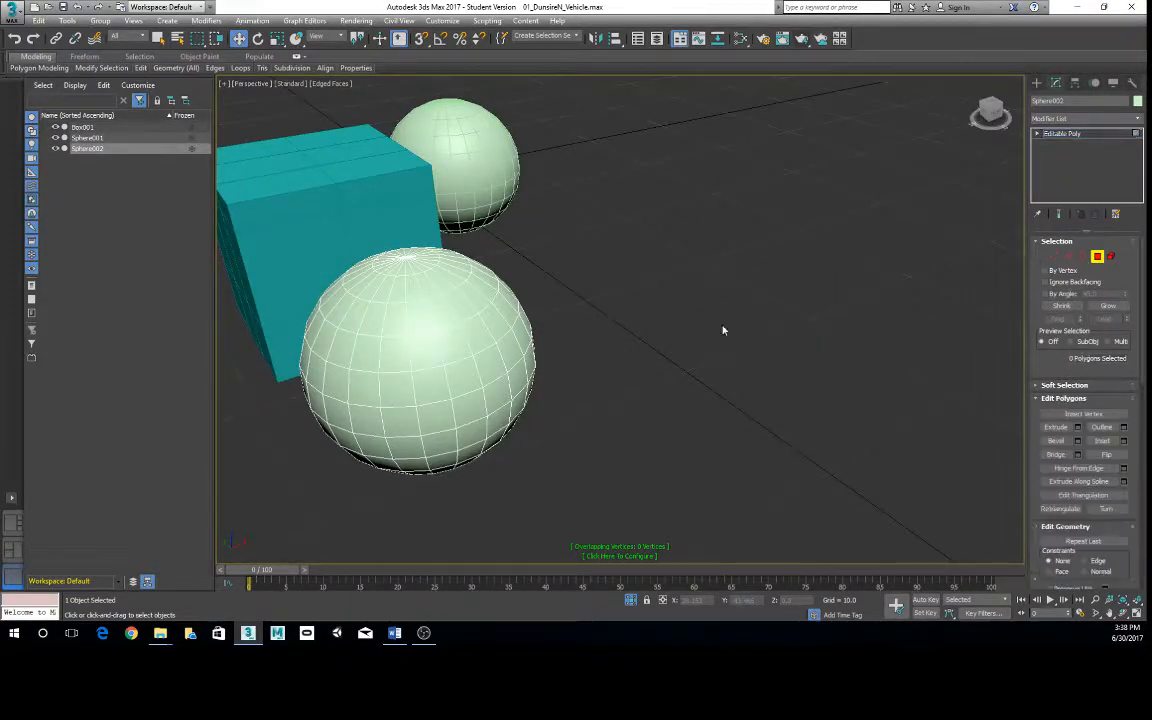
key("4")
middle_click_drag(723, 329, 393, 378, "alt")
left_click(412, 364)
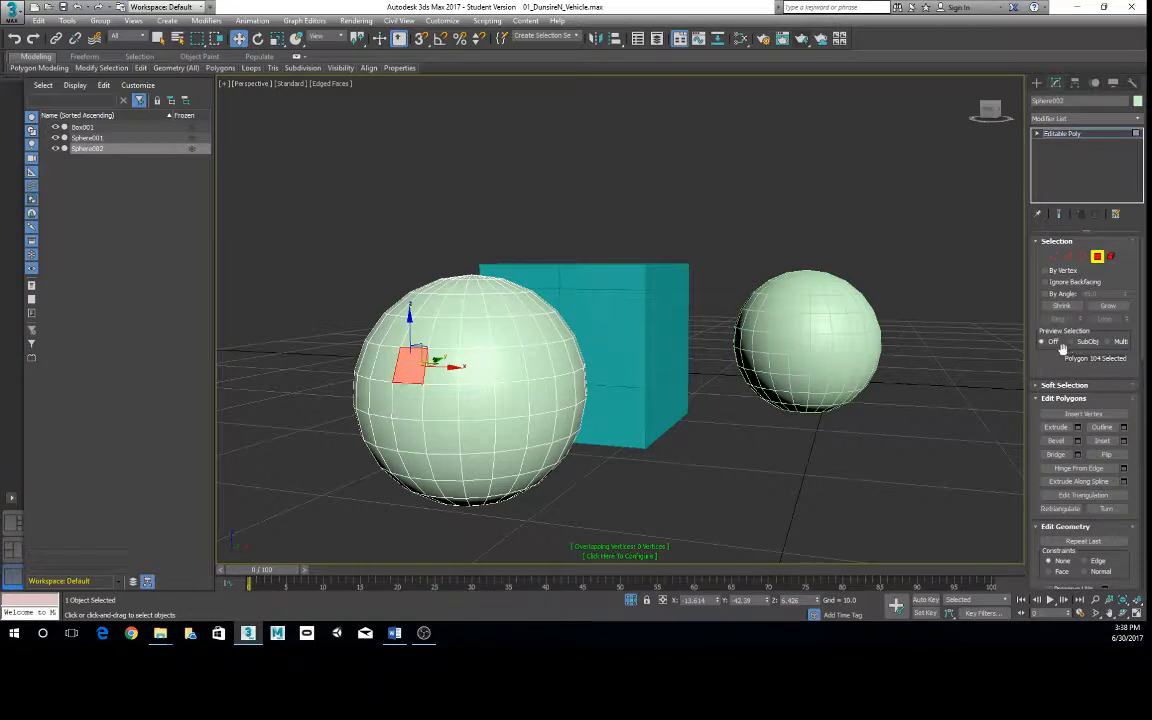
- Grow the single-polygon selection outward three times
left_click(1116, 308)
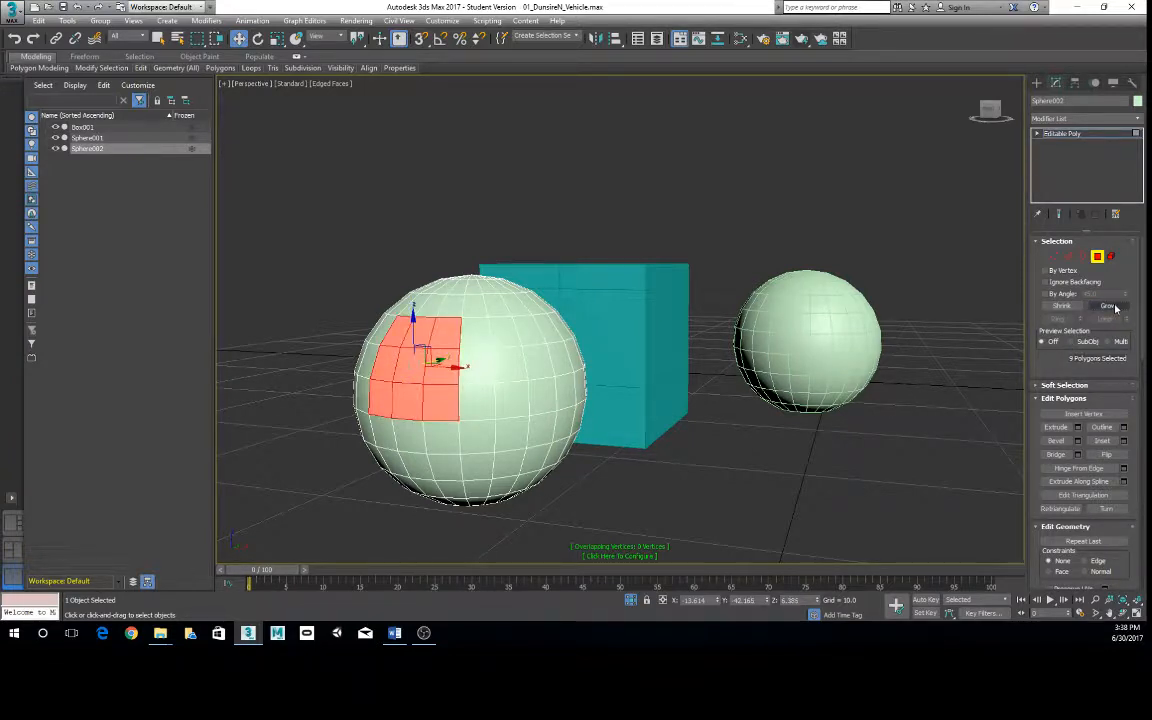
left_click(1118, 309)
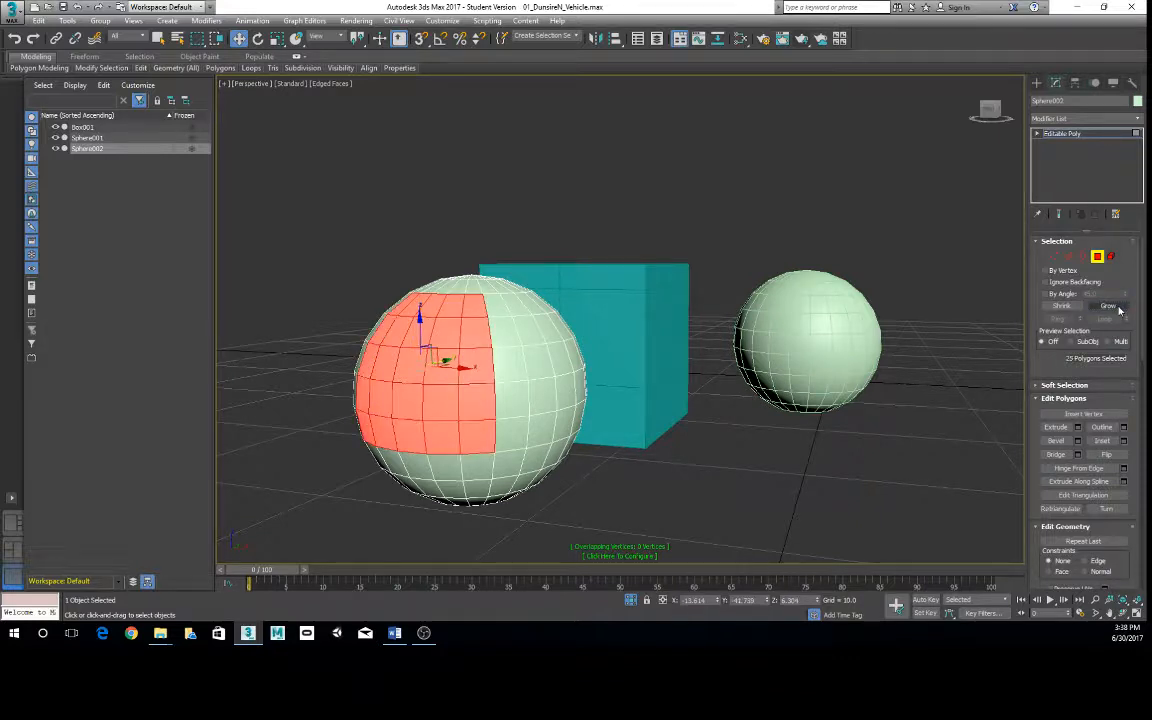
left_click(1119, 309)
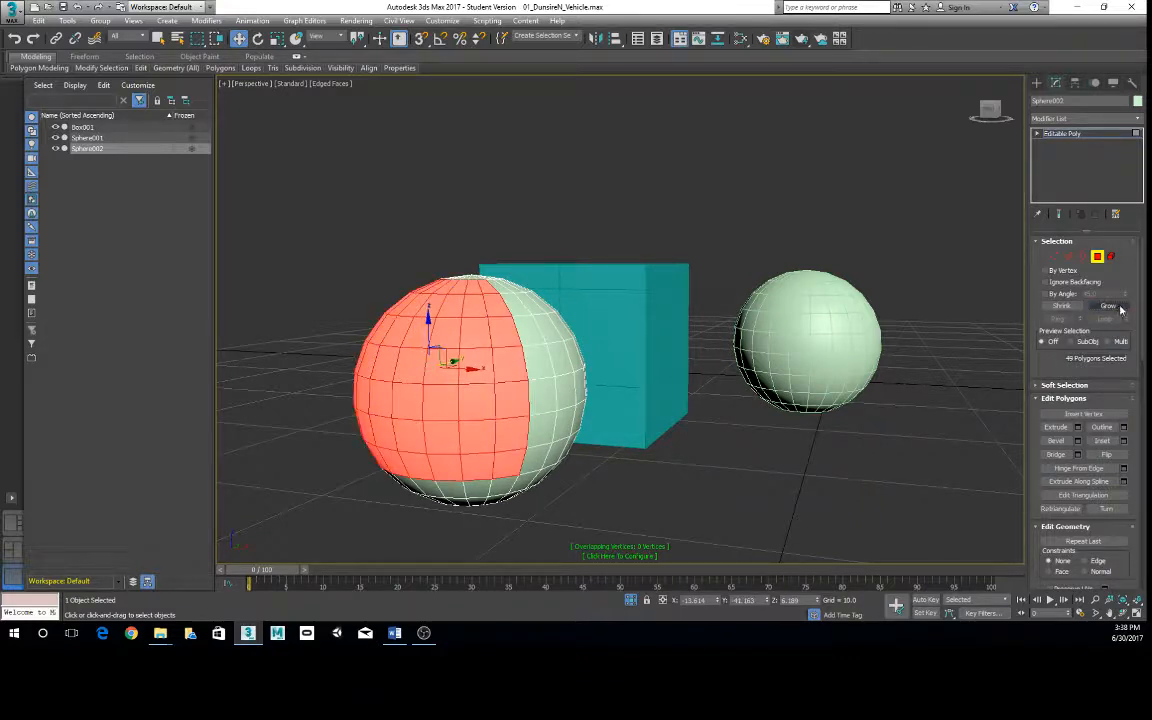
- Alternate shrinking and growing the polygon selection until only the original polygon is selected
left_click(1062, 306)
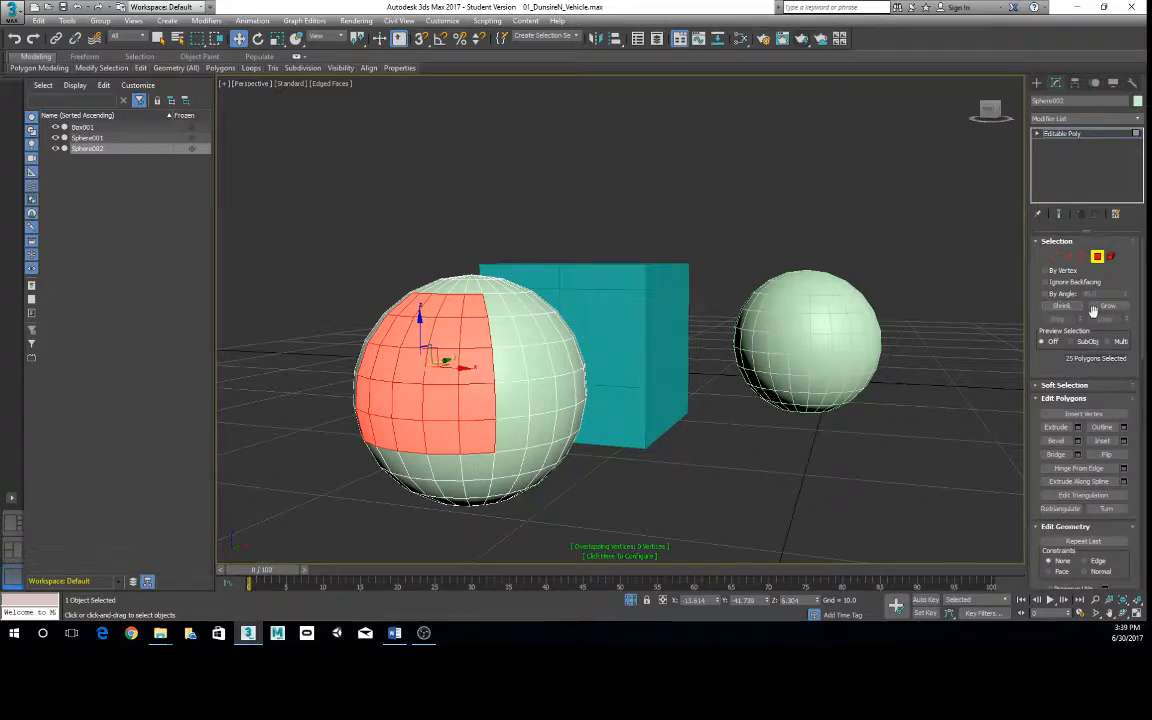
left_click(1062, 306)
left_click(1108, 306)
left_click(1070, 310)
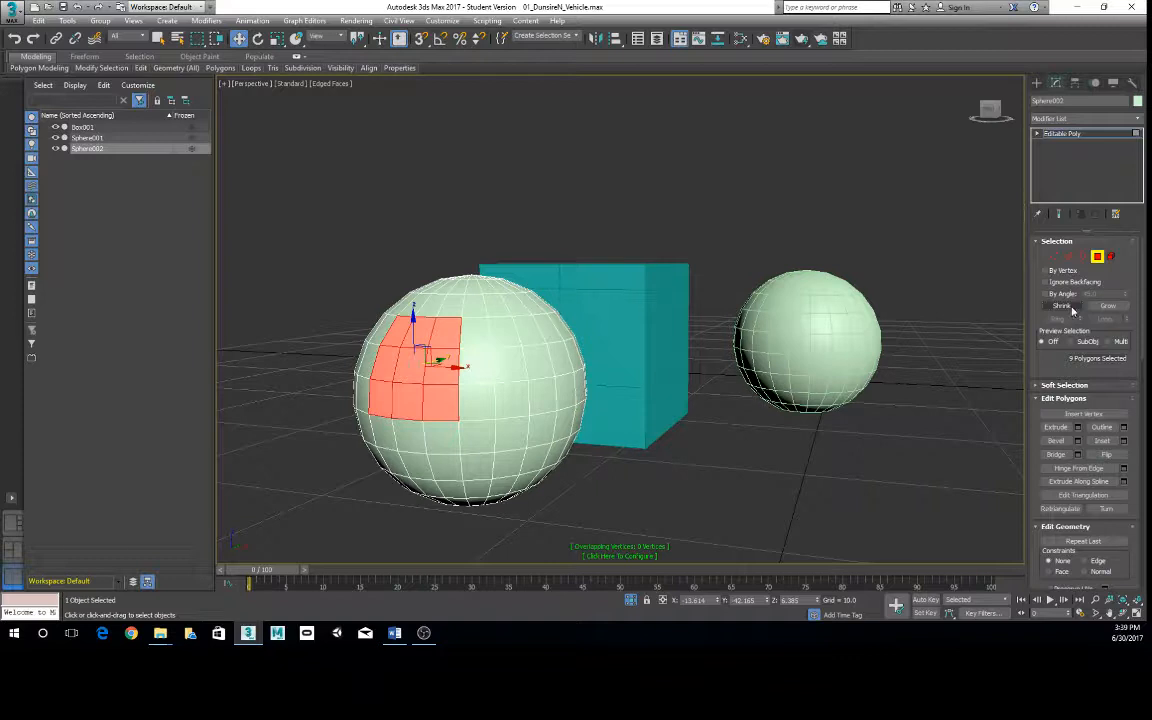
left_click(1108, 306)
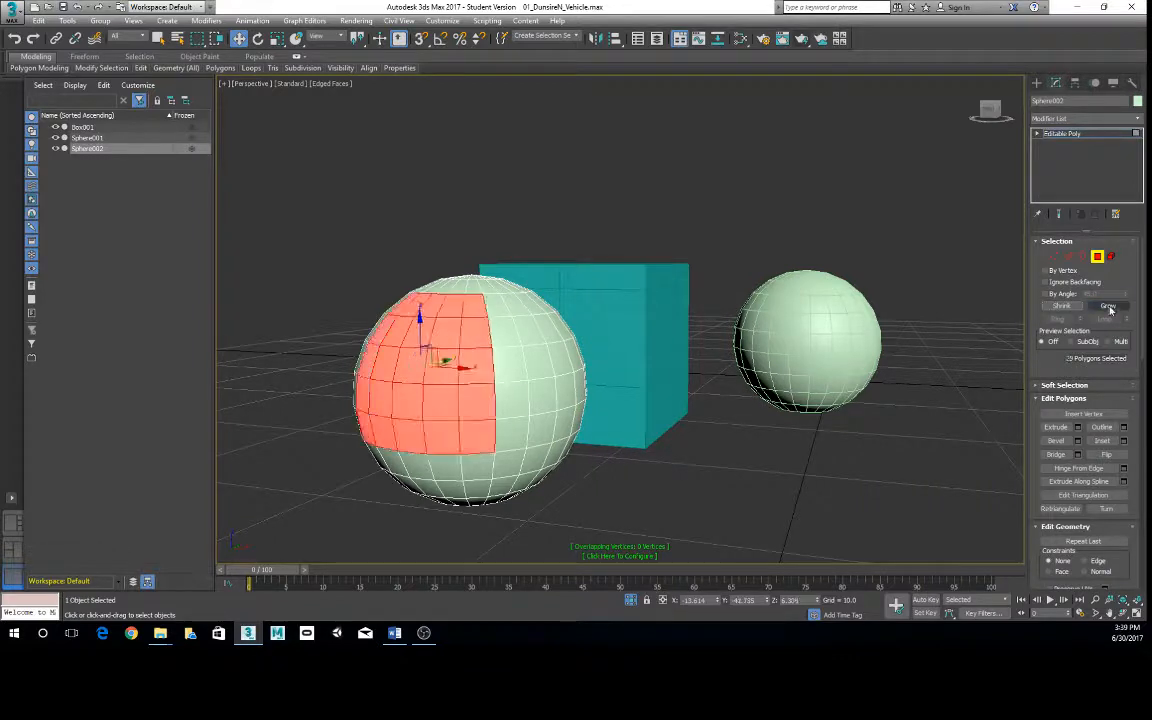
left_click(1062, 306)
left_click(1062, 307)
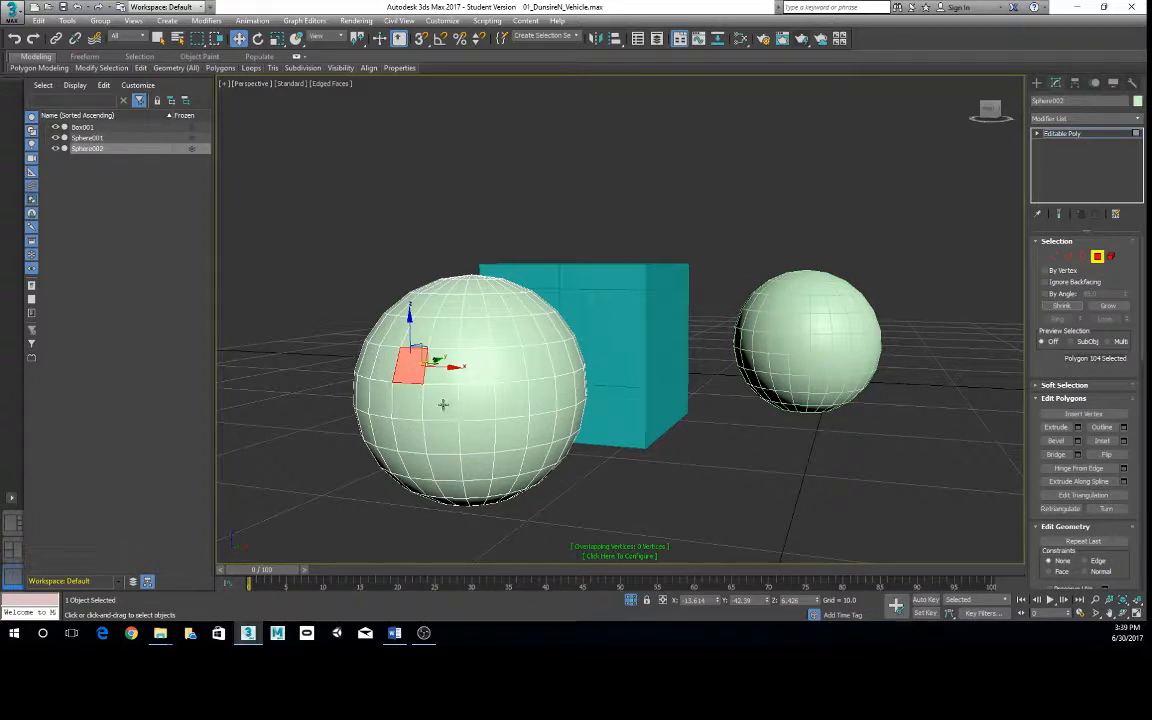
- Select six adjacent polygons on the front of the cloned sphere, forming two rows of three
left_click(442, 367, "ctrl")
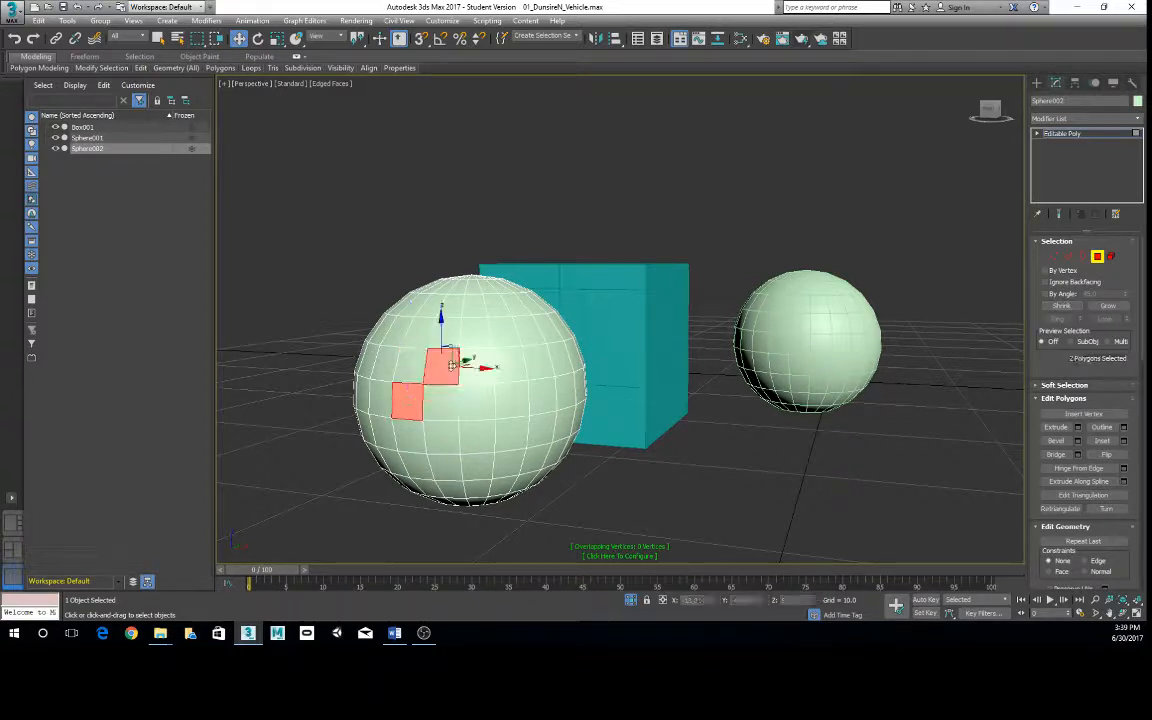
left_click(384, 362, "ctrl")
left_click(406, 400, "ctrl")
left_click(440, 402, "ctrl")
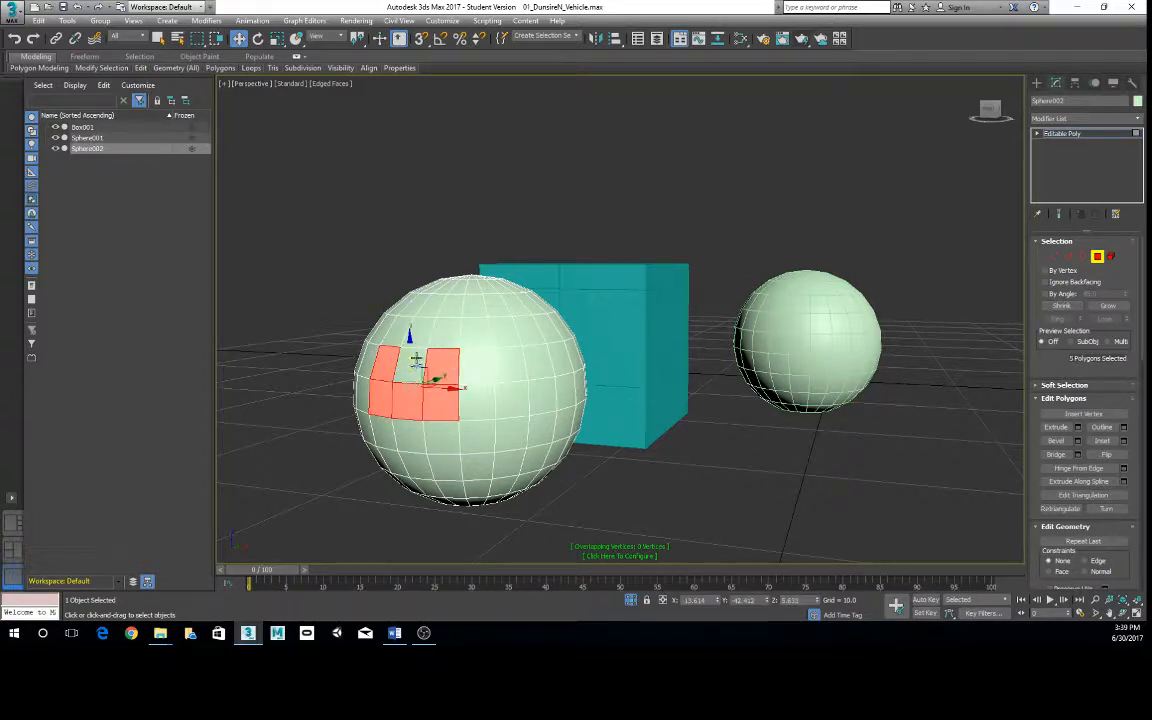
left_click(412, 364, "ctrl")
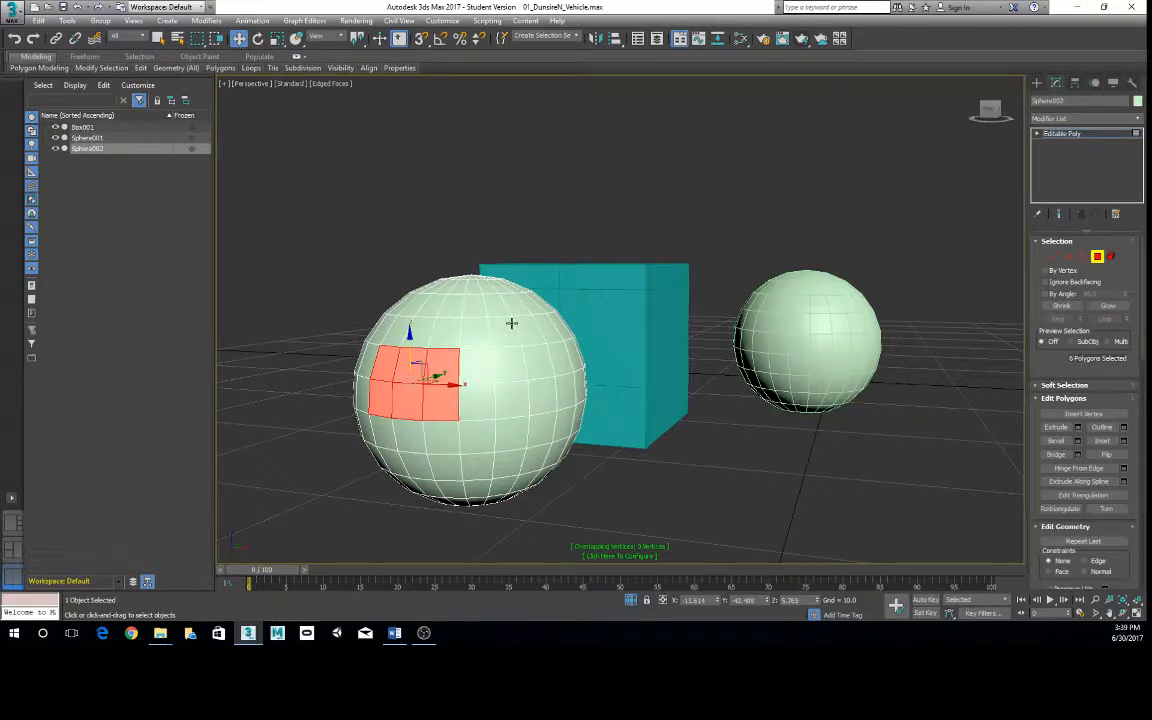
- Leave the Polygon sub-object level of the cloned sphere and select the box
middle_click_drag(451, 386, 464, 394, "alt")
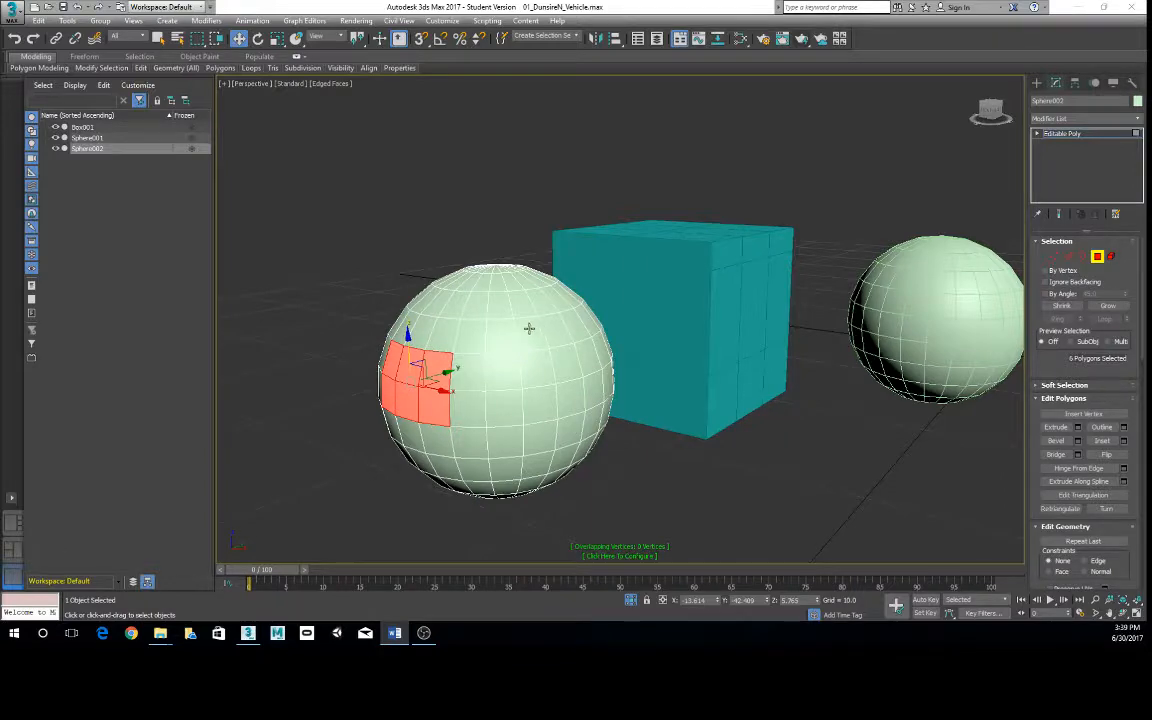
middle_click_drag(530, 329, 556, 413, "alt")
scroll(602, 356, "down", 4)
scroll(530, 419, "up", 5)
scroll(530, 419, "down", 2)
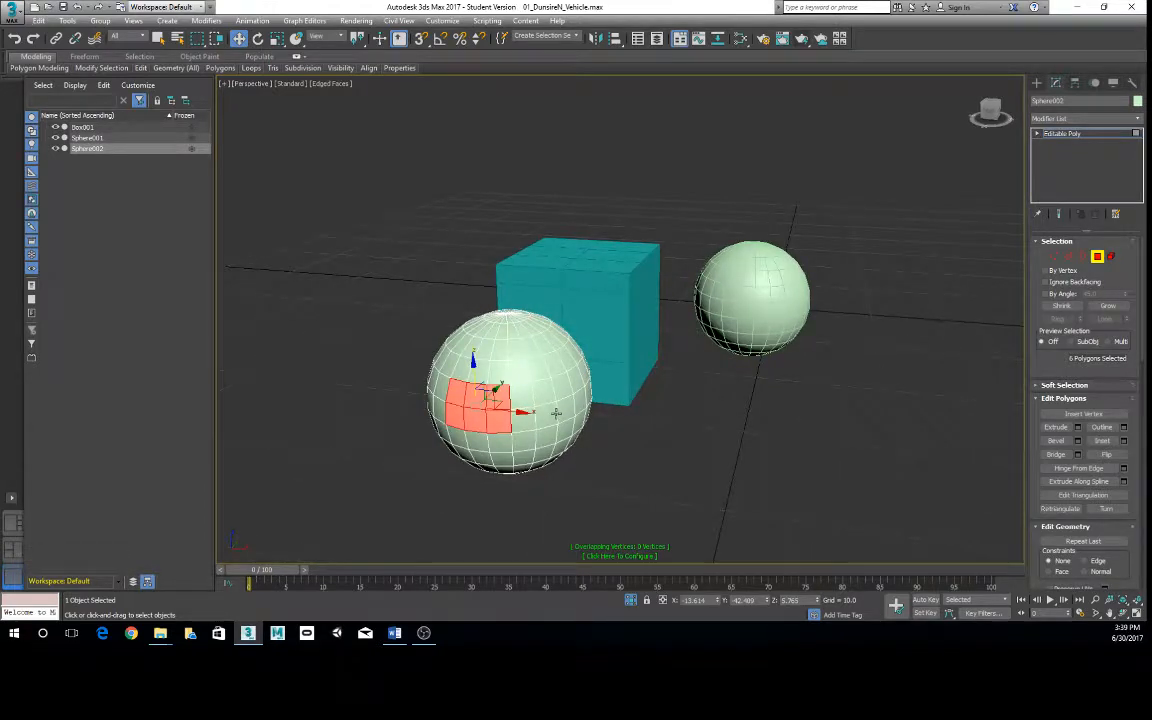
right_click(555, 340)
left_click(532, 327)
left_click(624, 402)
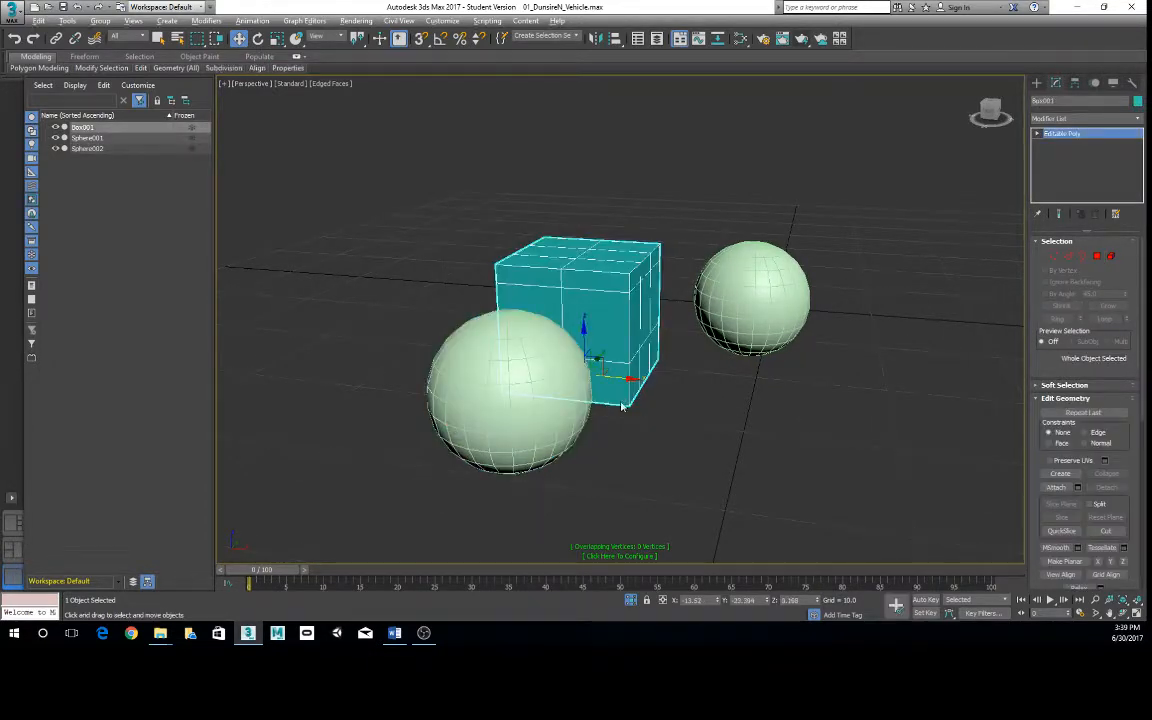
- Select the cloned sphere in front of the box as a whole object
mouse_move(624, 403)
middle_mouse_down("alt")
mouse_move(640, 422)
mouse_move(611, 415)
mouse_move(634, 410)
middle_mouse_up("alt")
scroll(611, 415, "down", 2)
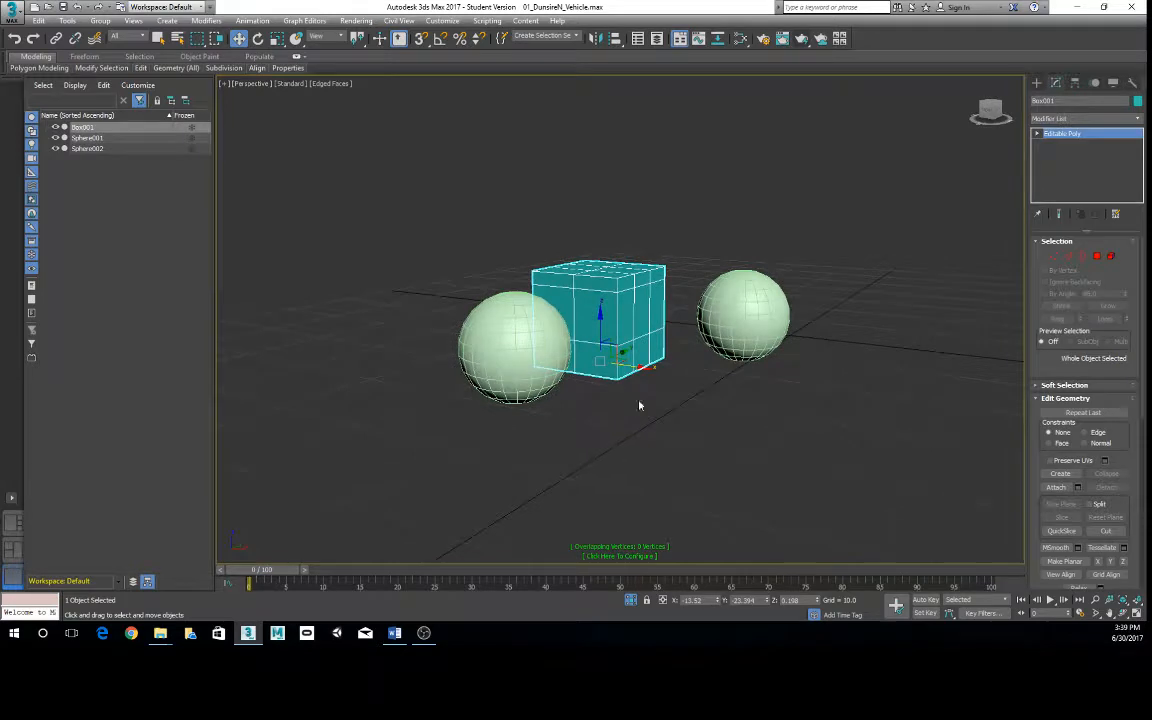
scroll(640, 405, "up", 3)
left_click(492, 330)
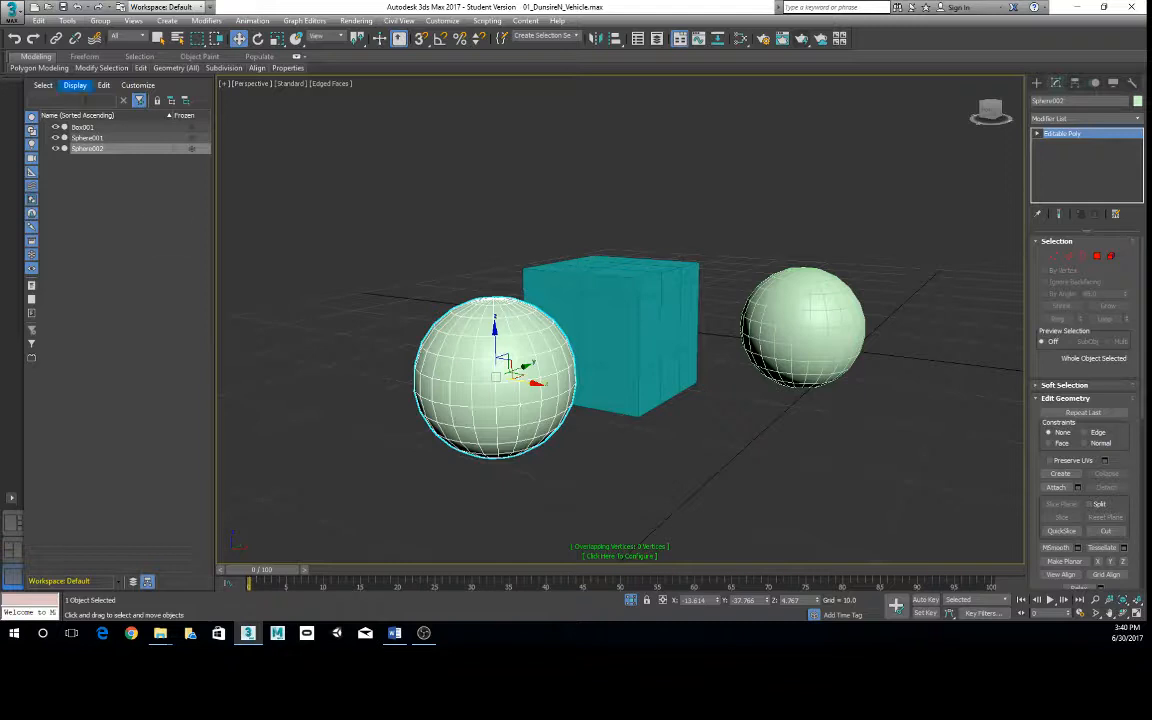
- Hide and unhide Sphere002, Box001 and Sphere001 one at a time from the scene object list
left_click(55, 148)
left_click(55, 148)
left_click(55, 127)
left_click(55, 127)
left_click(55, 137)
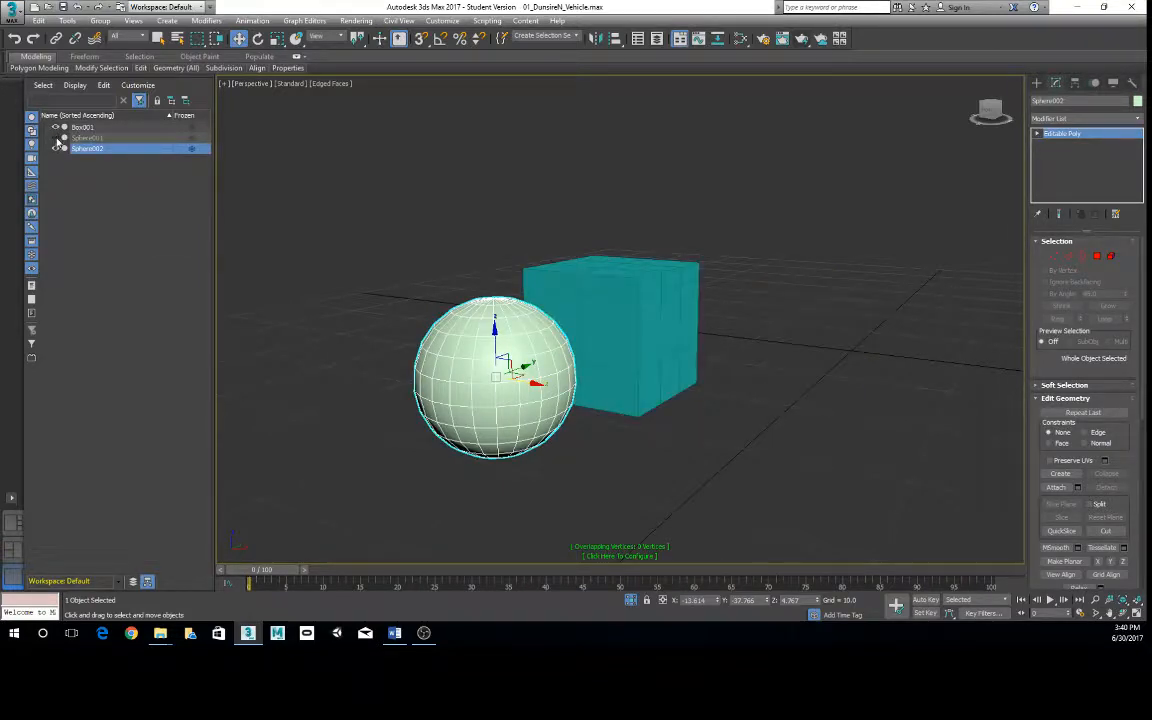
left_click(55, 137)
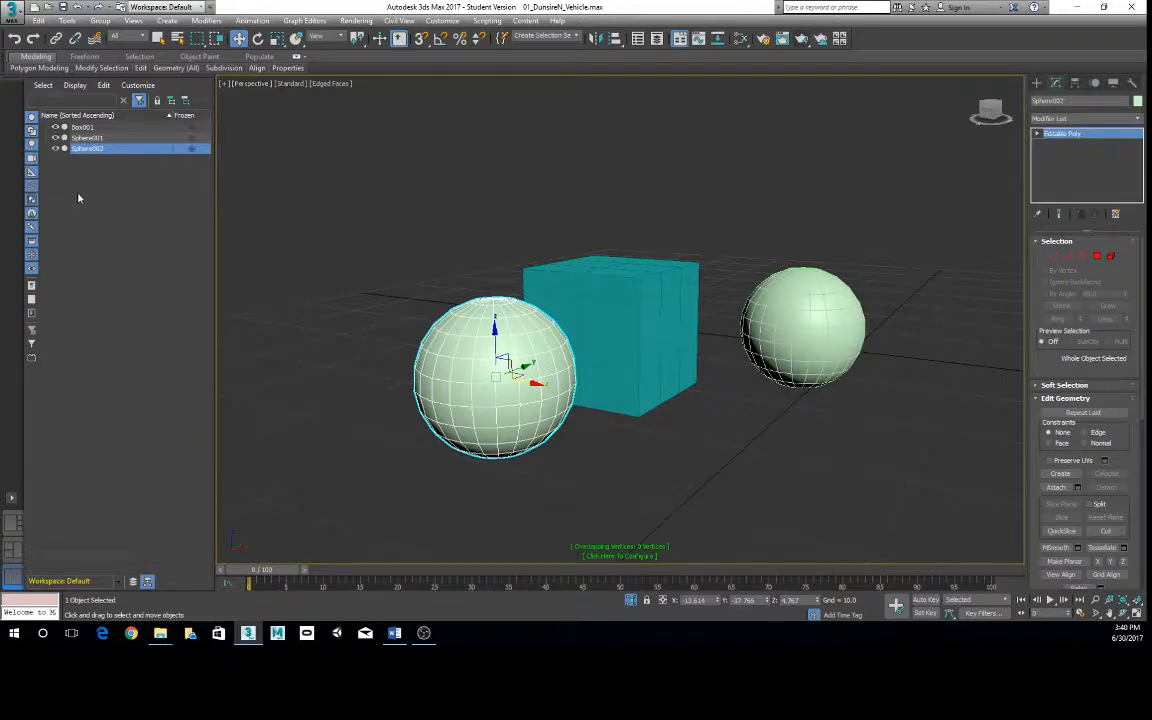
- Select Box001, Sphere001 and Sphere002 together in the scene object list and toggle their visibility off and on repeatedly
left_click(82, 138)
left_click(97, 127)
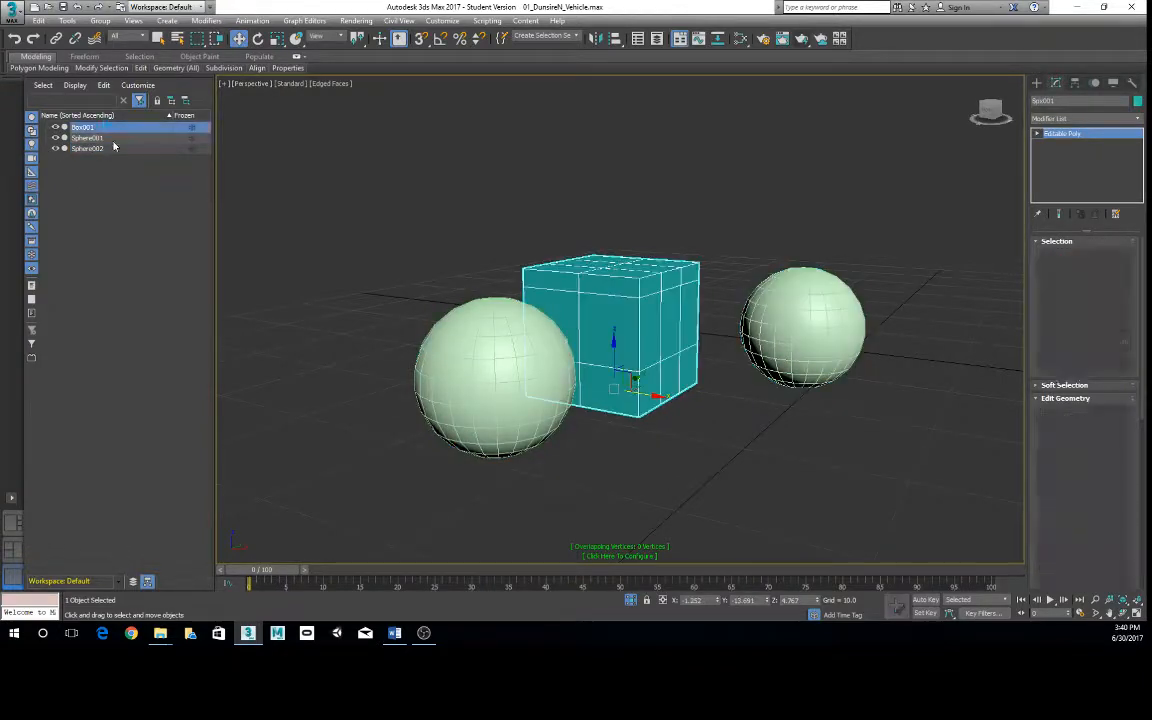
left_click(113, 147, "shift")
left_click(58, 130)
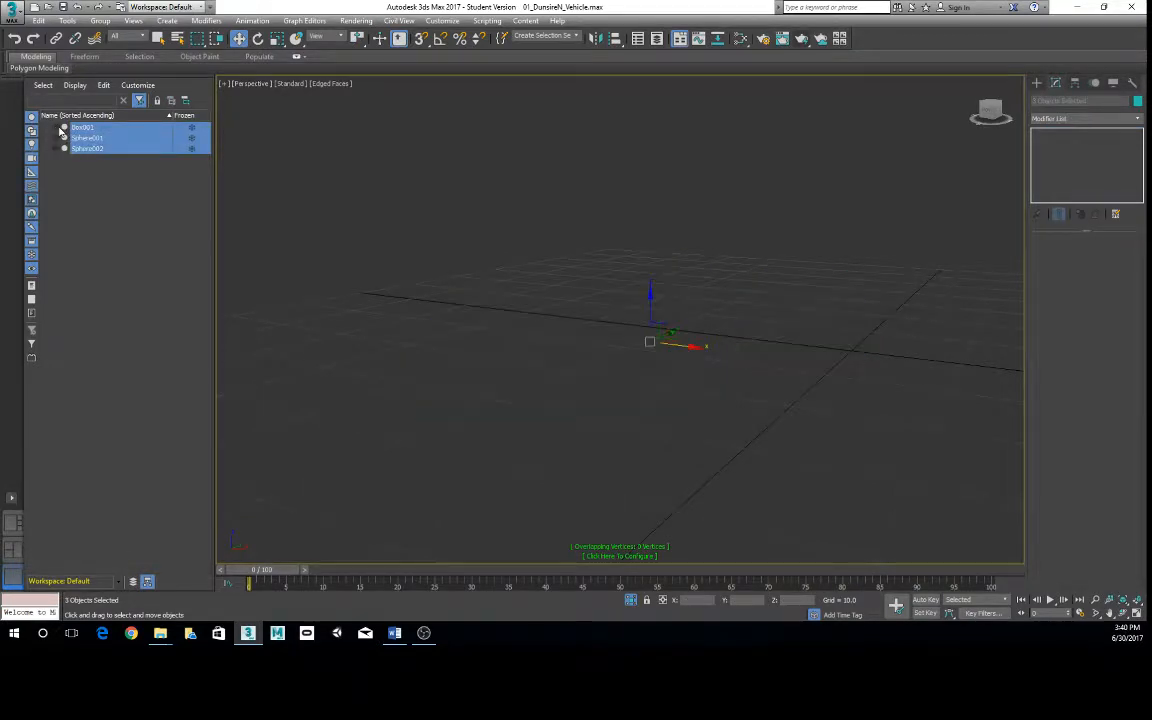
left_click(58, 130)
left_click(58, 130)
left_click(58, 130)
left_click(58, 130)
left_click(58, 130)
left_click(60, 131)
left_click(60, 131)
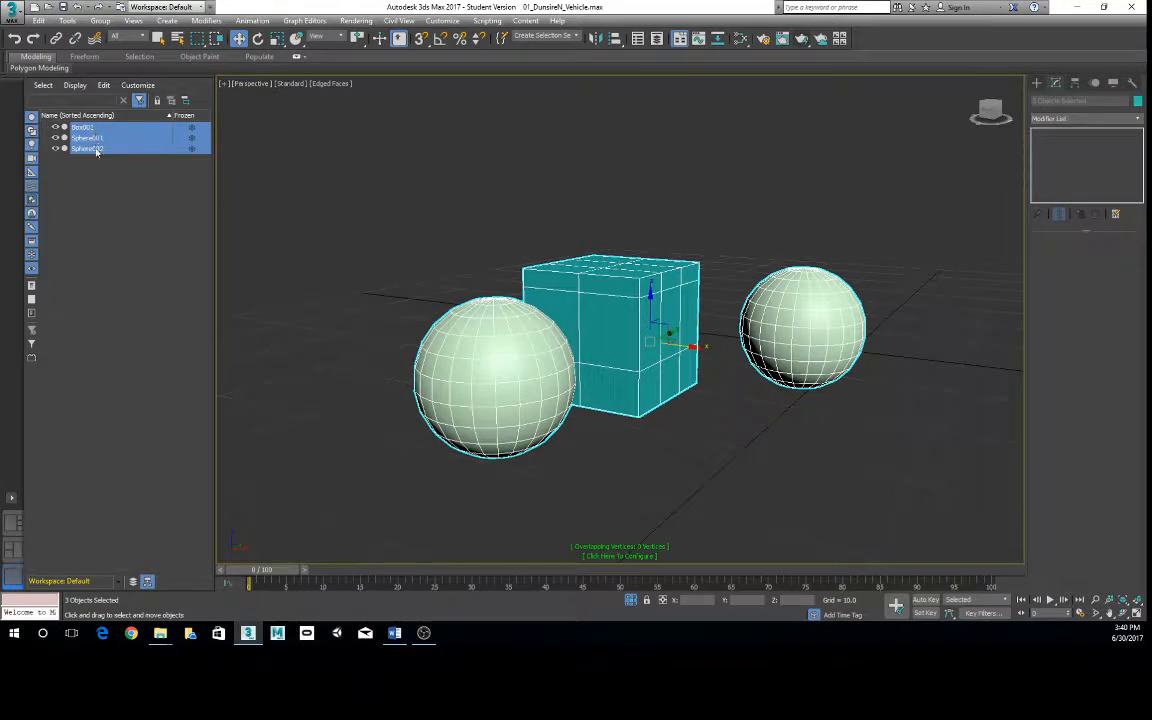
- Sort the scene object list by ascending age and clear the object selection
left_click(99, 116)
left_click(104, 117)
left_click(357, 265)
- Select only Sphere002 and Box001 together in the object list, then hide and unhide them
left_click(95, 127)
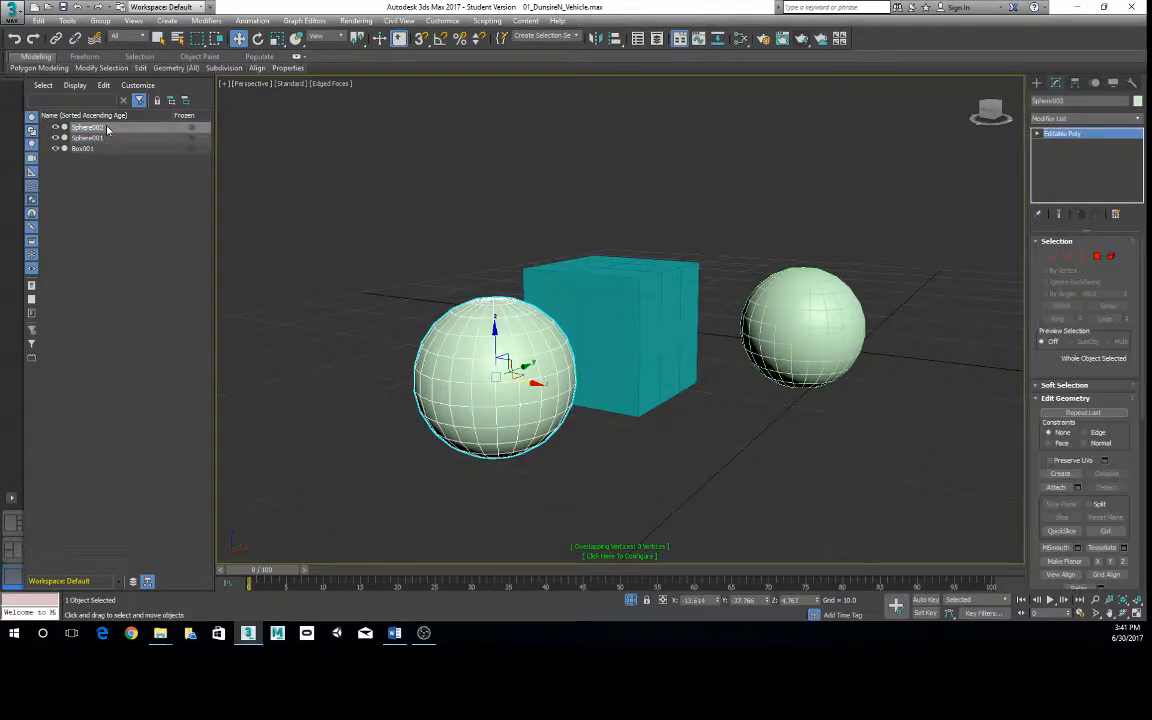
left_click(110, 148, "ctrl")
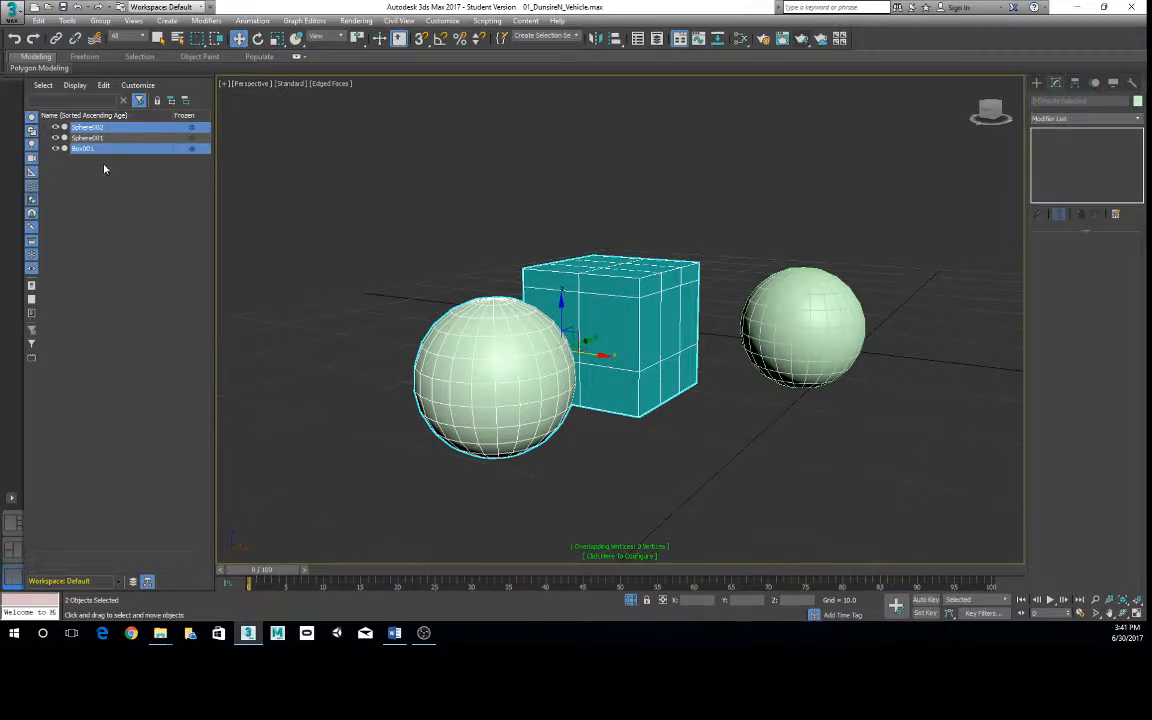
left_click(55, 127)
left_click(55, 127)
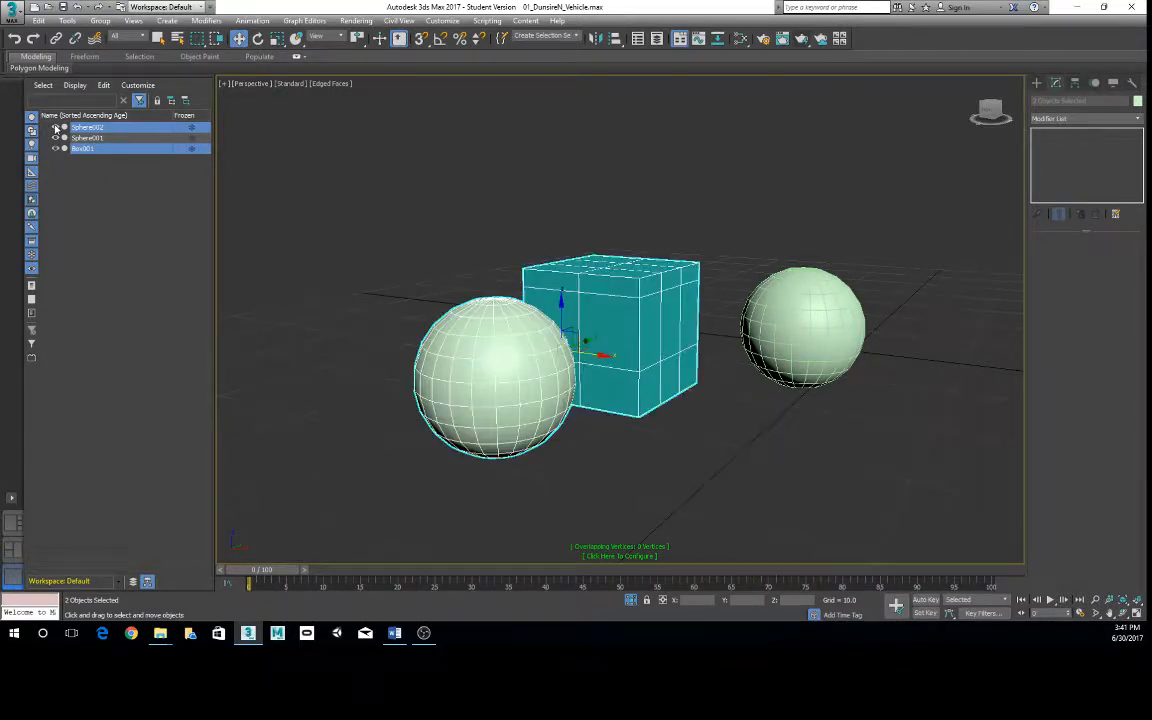
- Clear the two-object selection, then select Sphere002 and Box001 one at a time from the object list
left_click(121, 167)
left_click(100, 128)
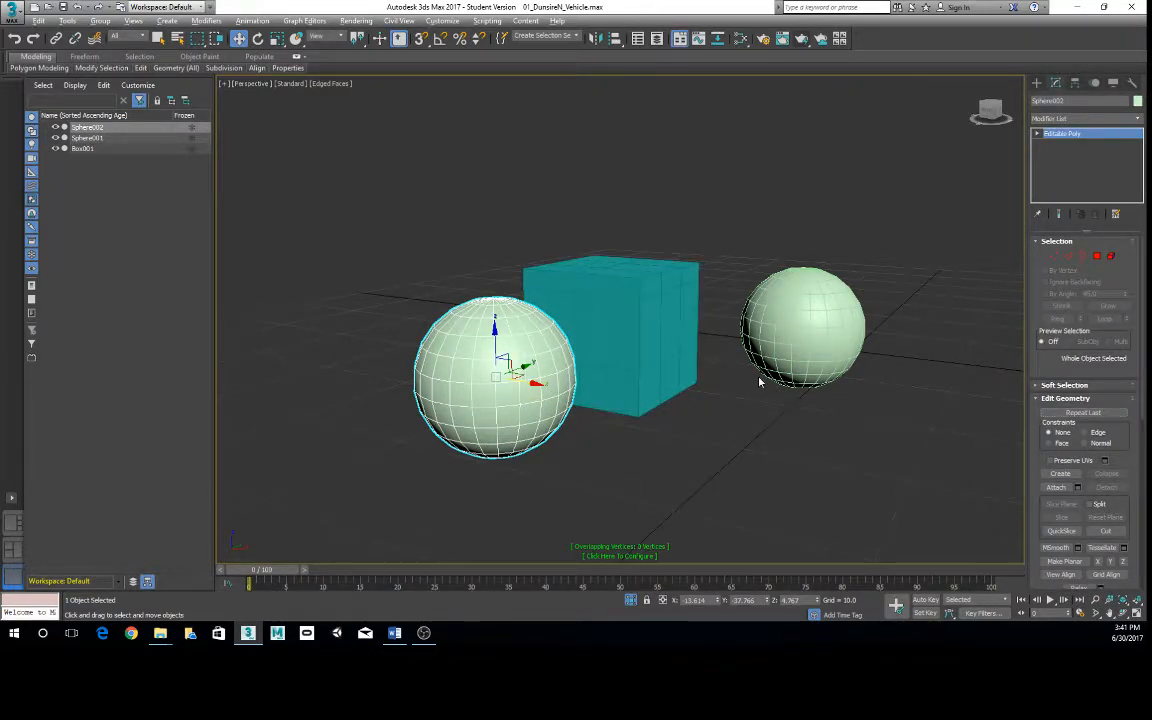
middle_click_drag(760, 382, 782, 393, "alt")
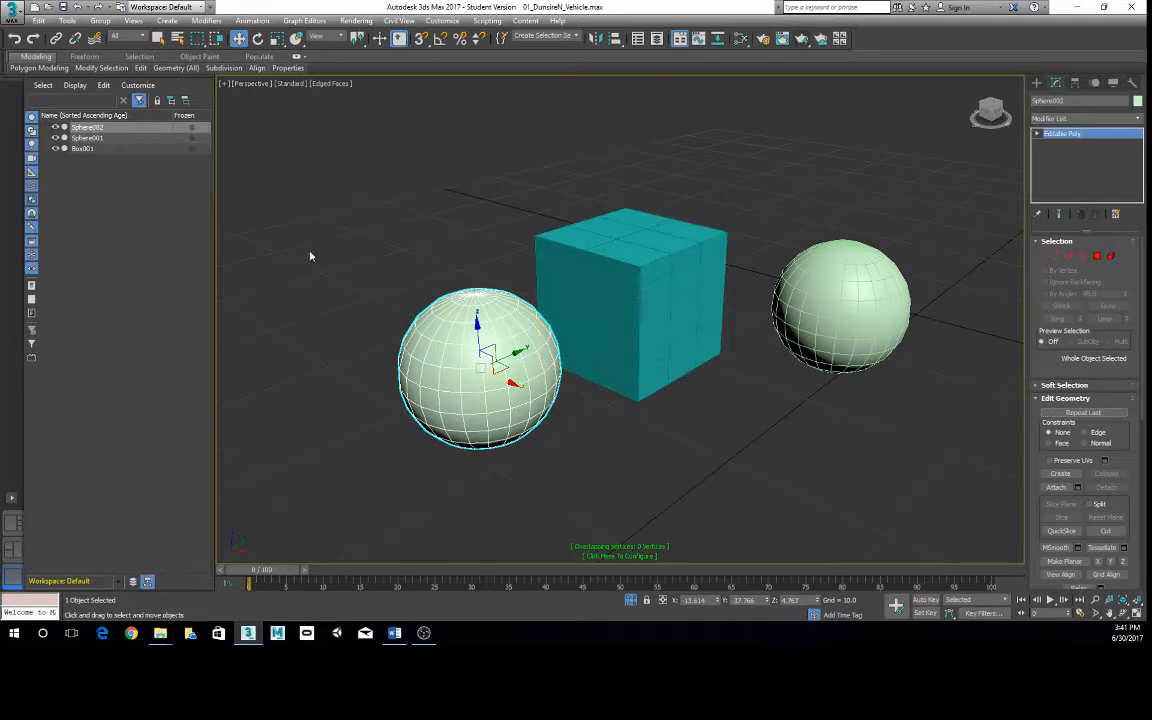
left_click(88, 148)
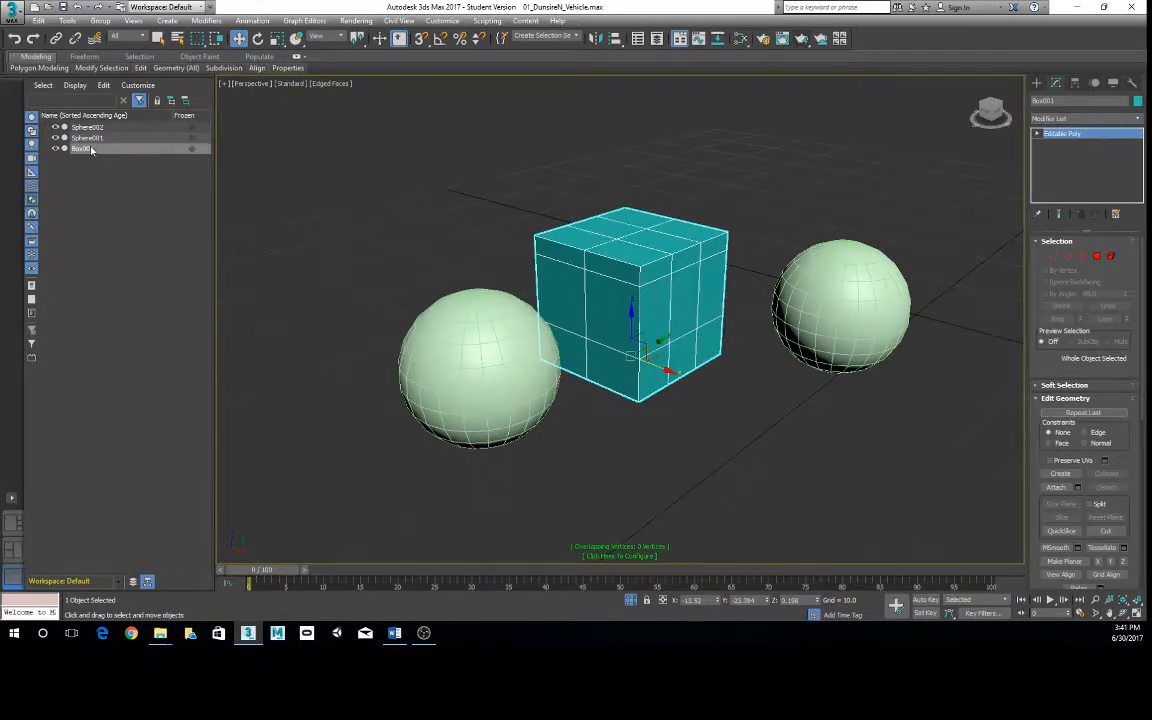
- Freeze Box001 and try to select it in the viewport, selecting Sphere002 for comparison and then clearing the selection
left_click(194, 149)
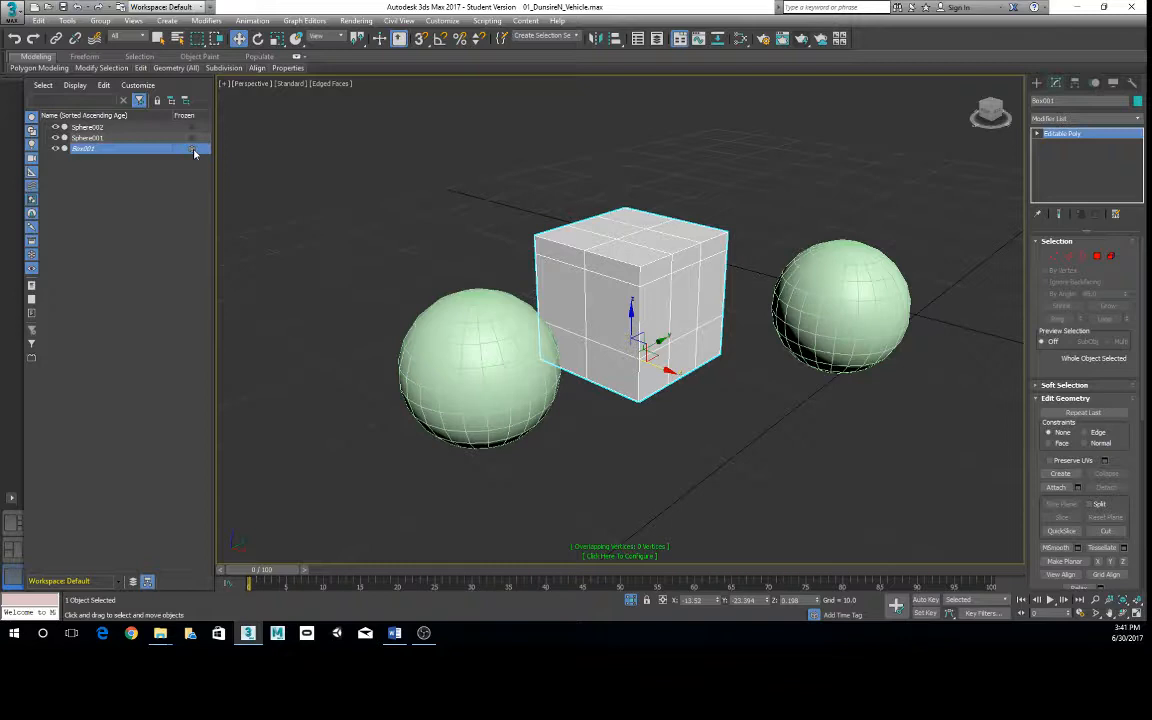
left_click(630, 265)
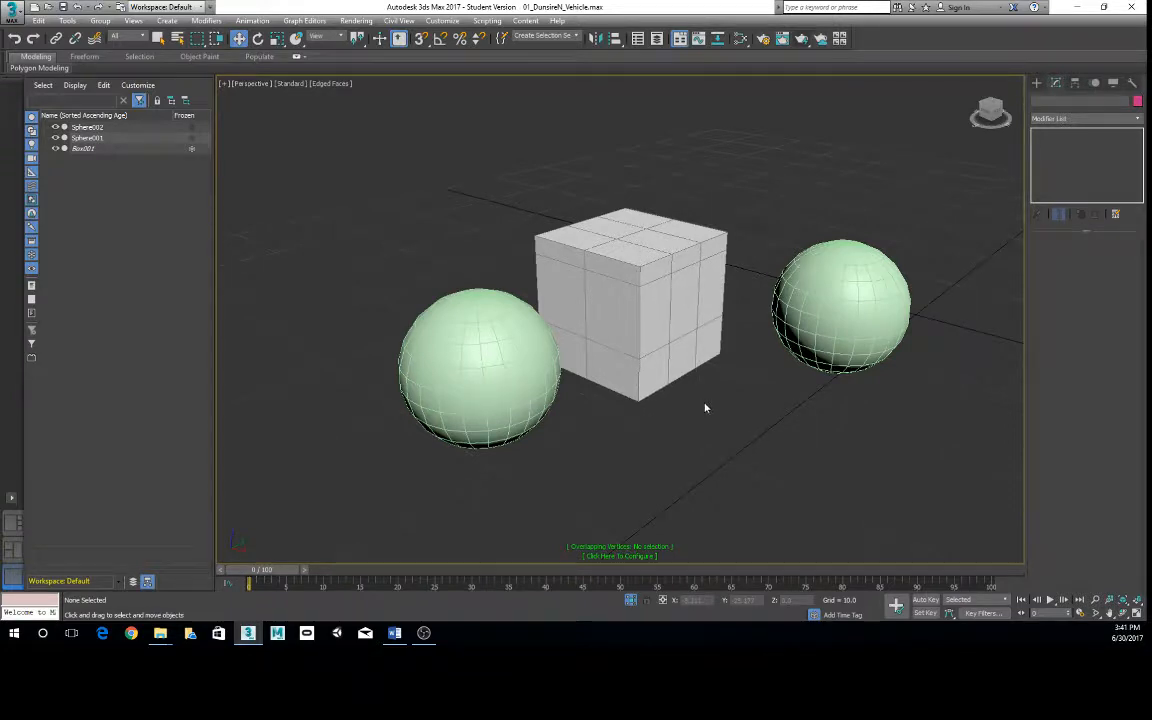
left_click(538, 355)
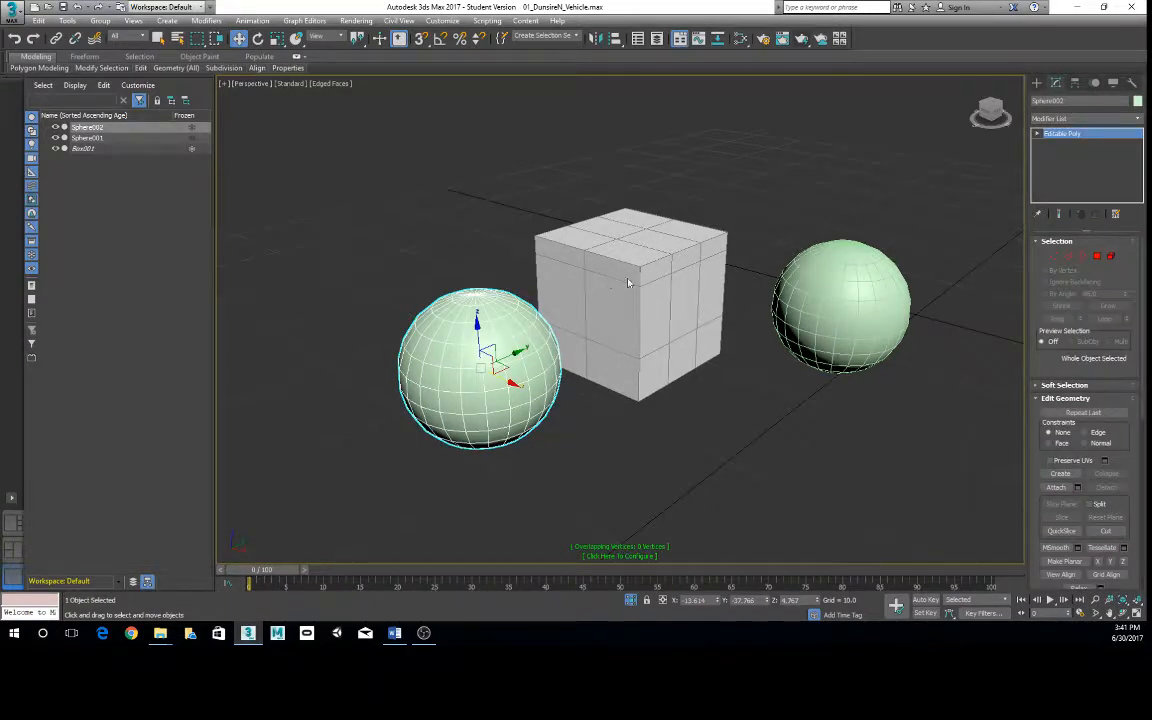
middle_click_drag(628, 283, 604, 398, "alt")
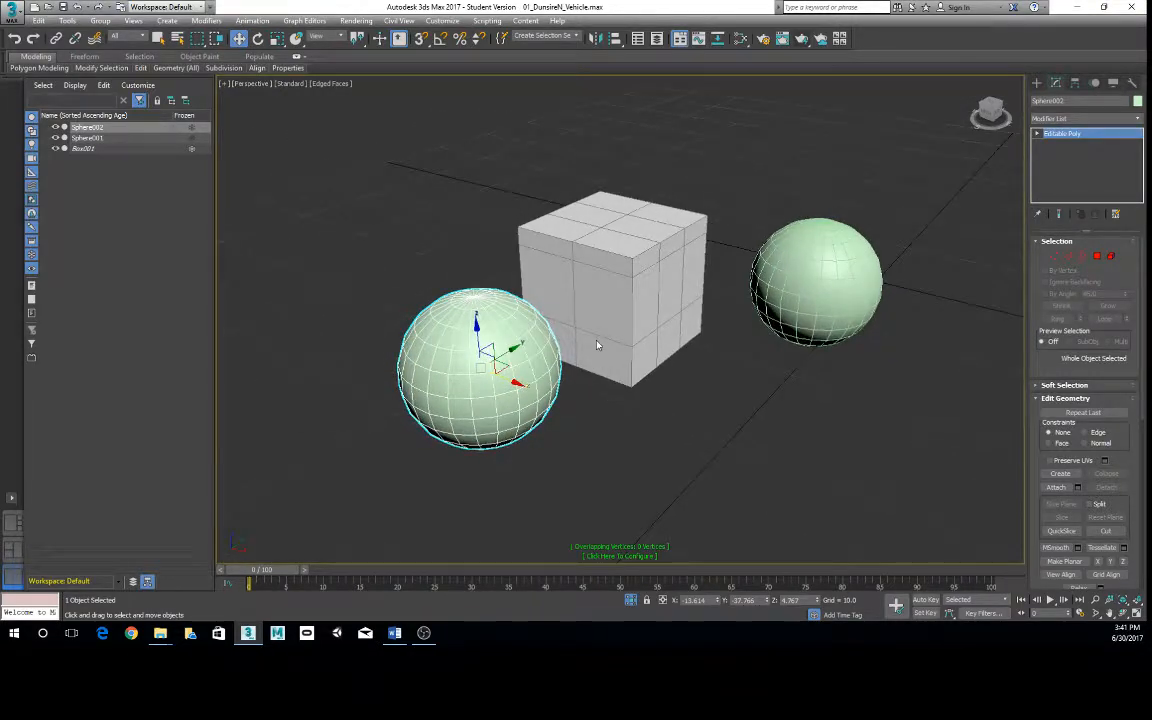
key("ctrl+d")
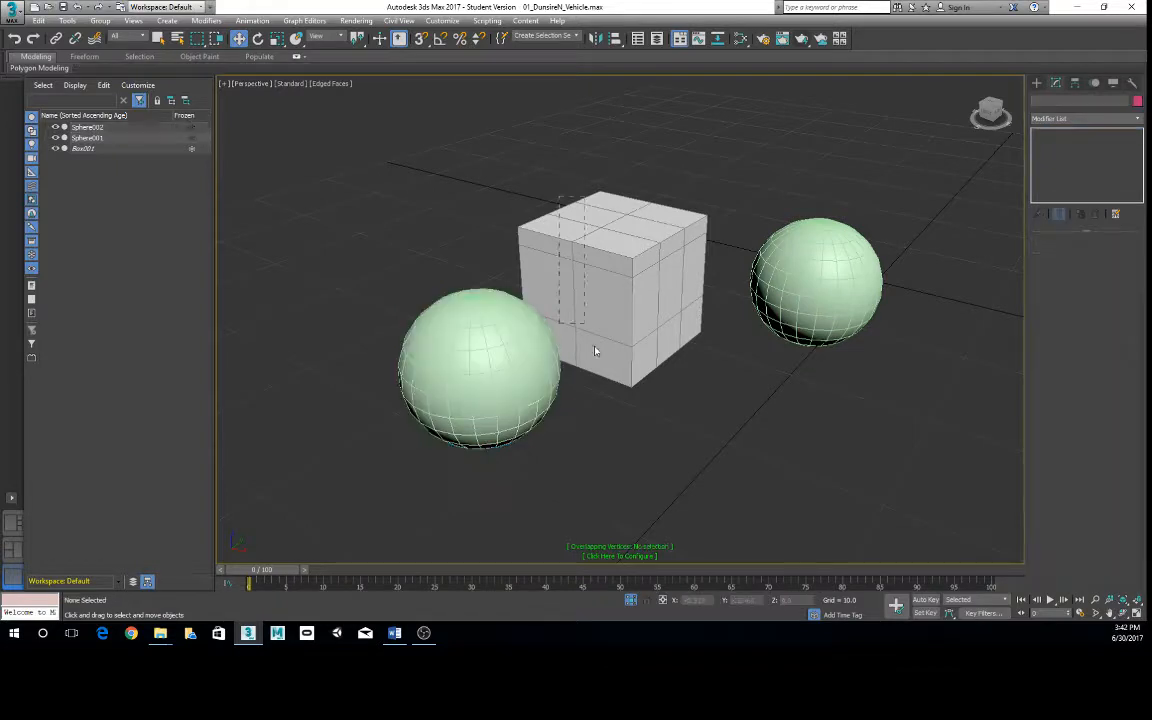
mouse_move(609, 350)
middle_mouse_down("alt")
mouse_move(620, 340)
mouse_move(612, 355)
middle_mouse_up("alt")
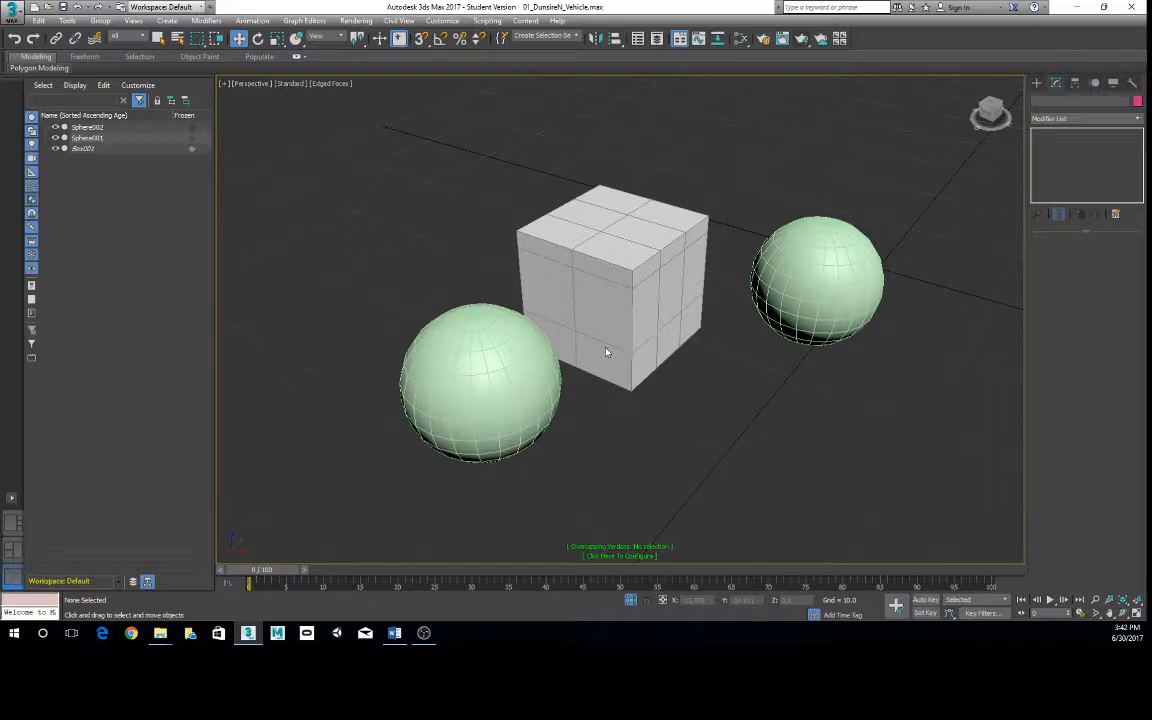
- Toggle the frozen state of Box001 off and on repeatedly, leaving the box unfrozen
left_click(191, 148)
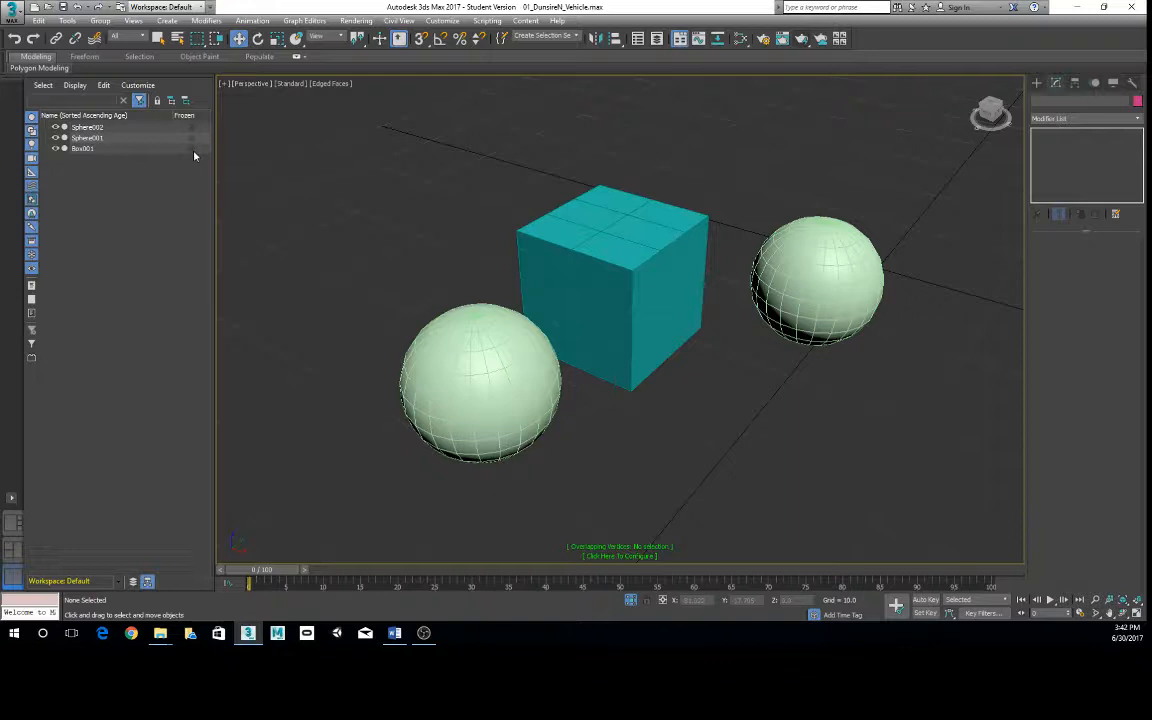
left_click(194, 150)
left_click(195, 150)
left_click(196, 150)
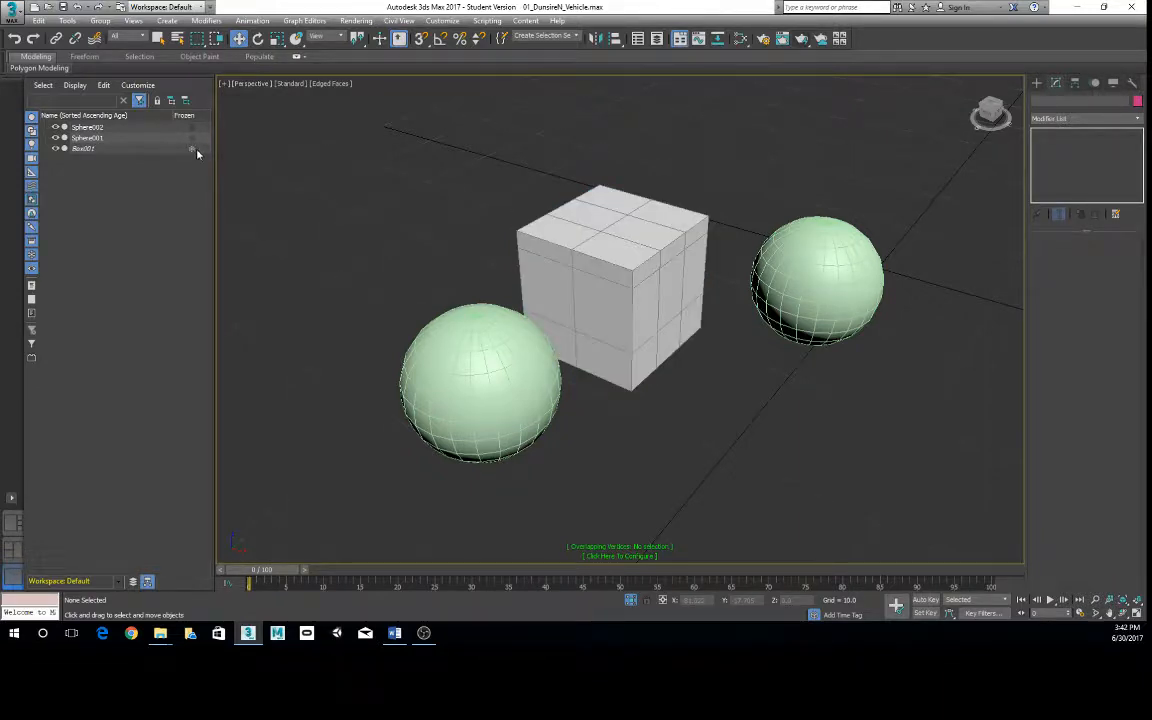
left_click(192, 150)
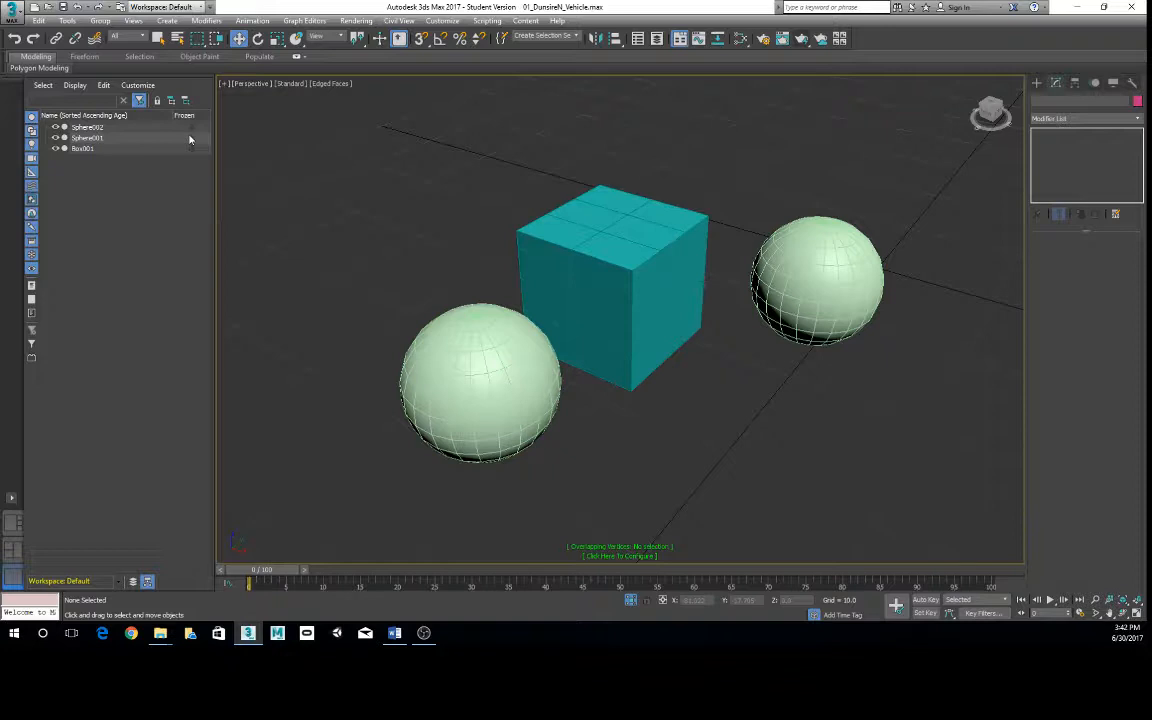
- Freeze Sphere002 from the scene object list and unfreeze it again
middle_click_drag(607, 283, 598, 273)
scroll(524, 253, "up", 1)
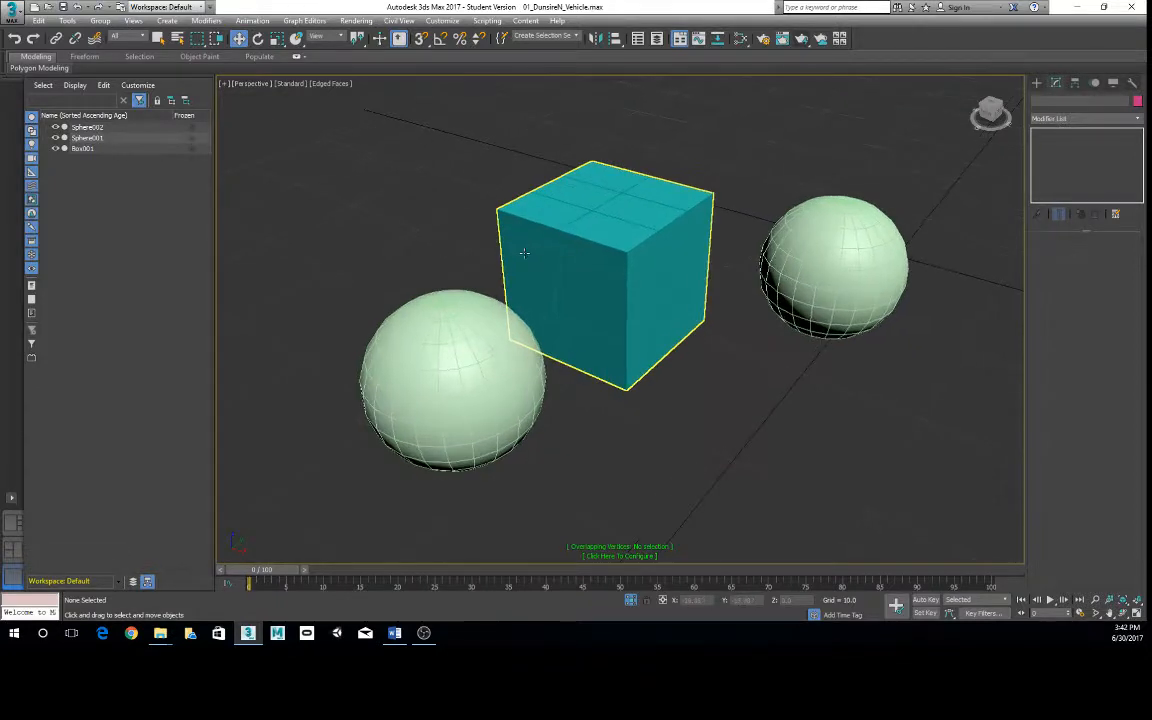
middle_click_drag(524, 253, 531, 257, "alt")
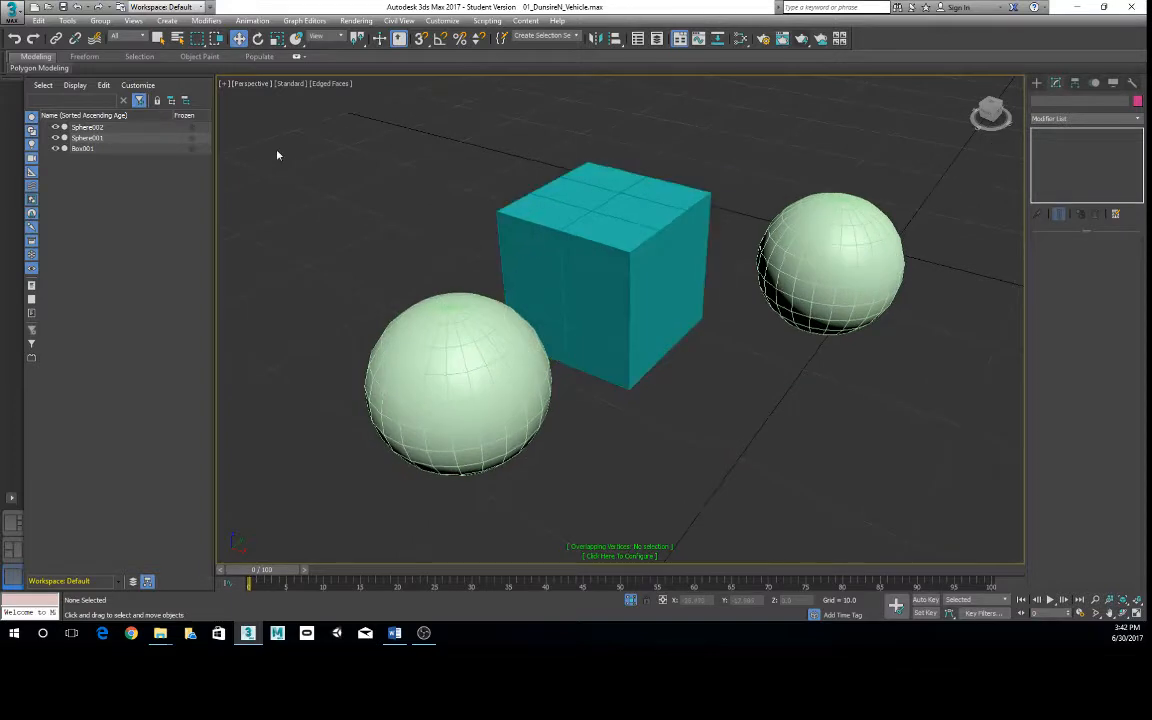
left_click(192, 127)
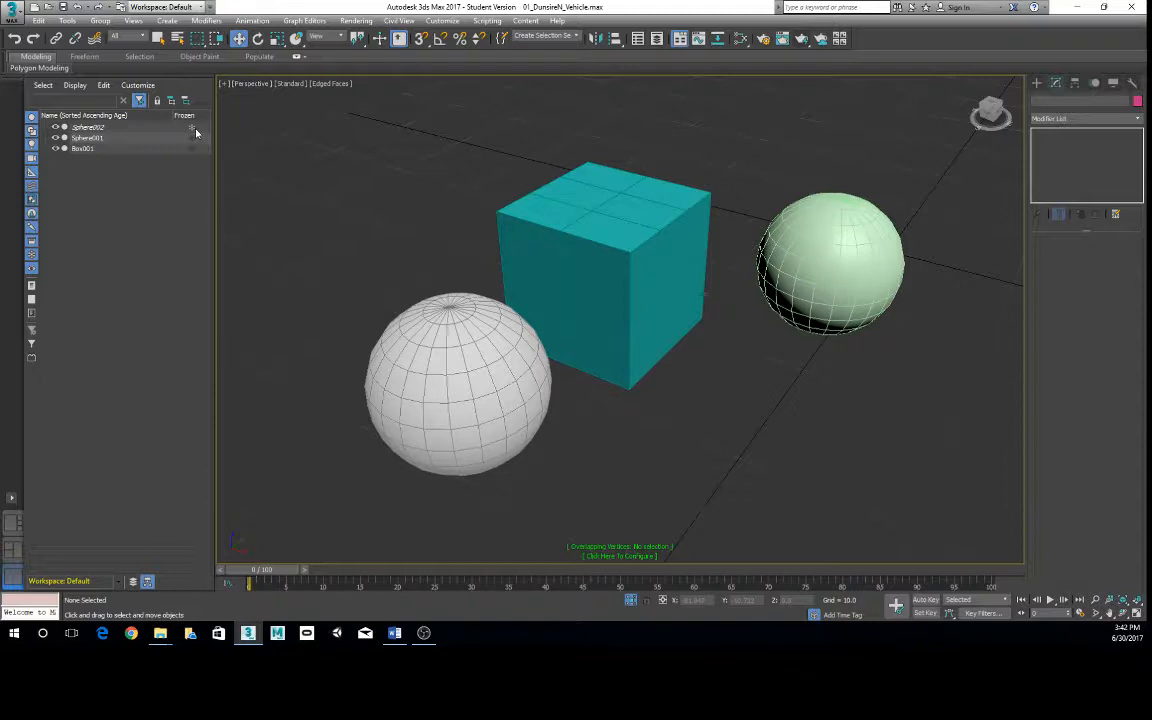
left_click(193, 128)
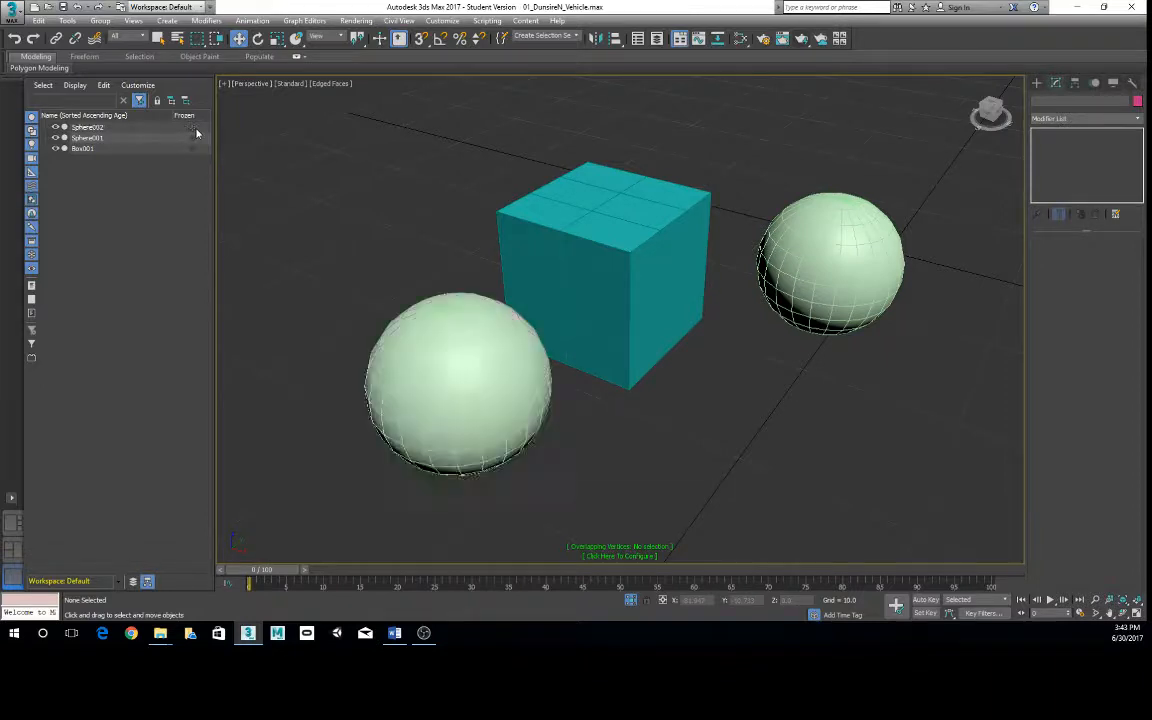
- Select Sphere002 and open its Object Properties, moving the dialog clear of the sphere
left_click(496, 357)
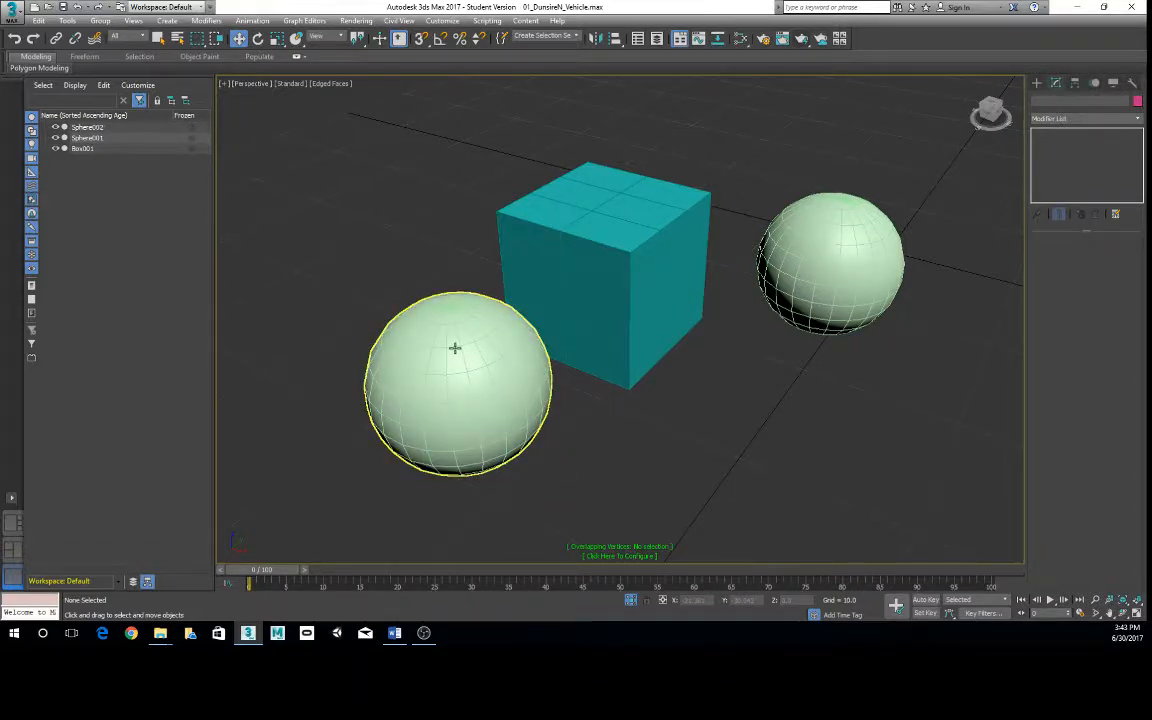
right_click(455, 349)
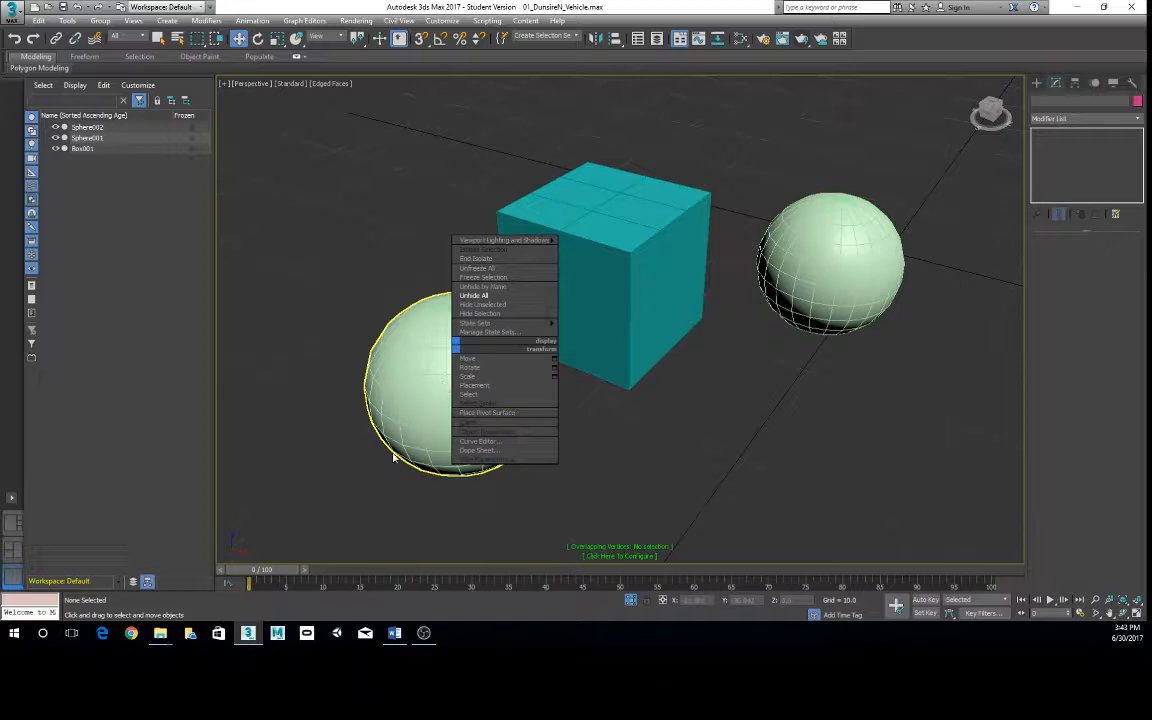
left_click(480, 435)
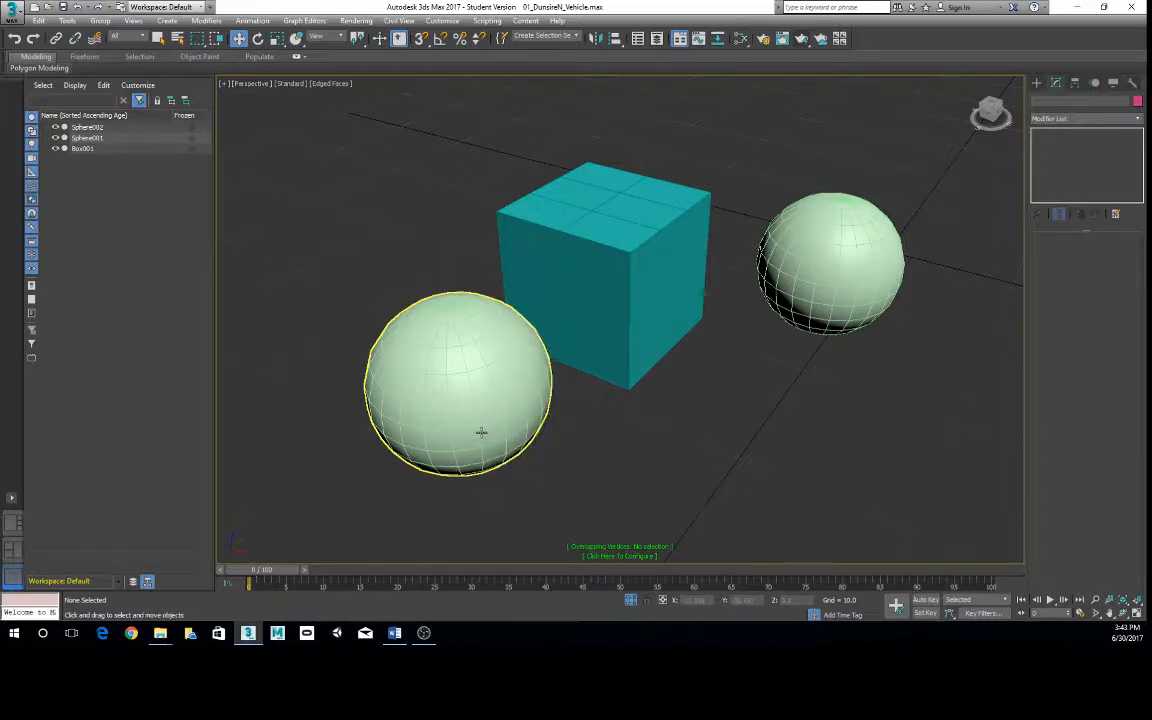
right_click(463, 378)
left_click(497, 458)
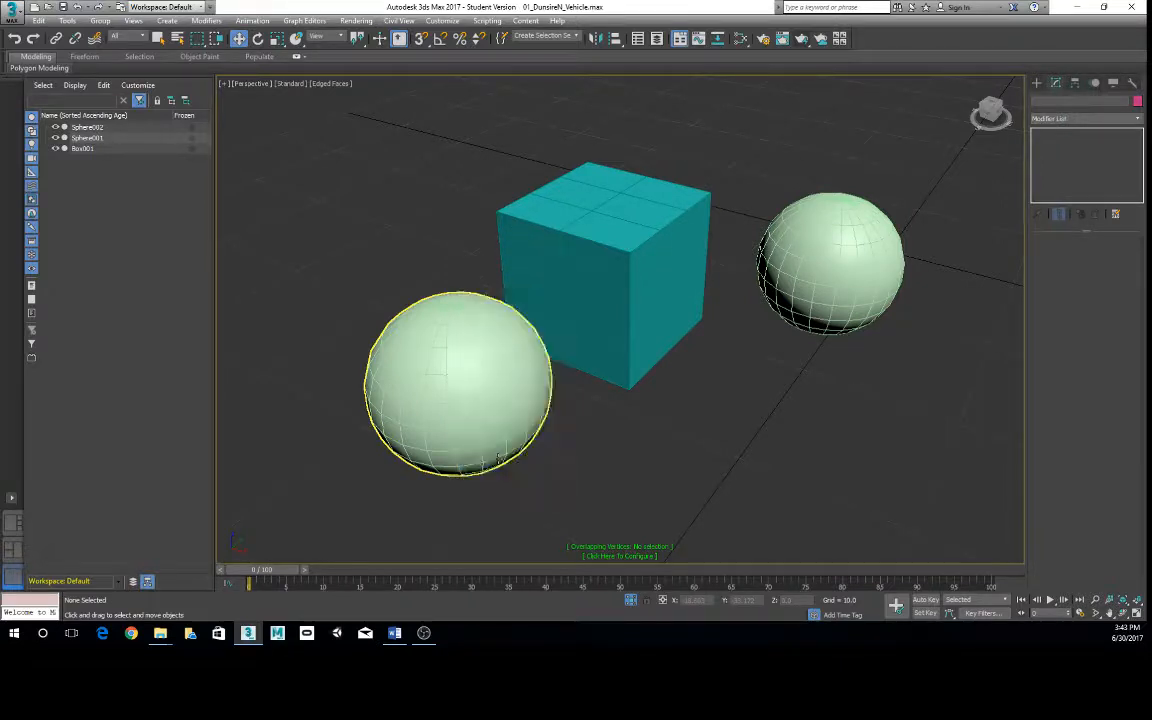
left_click(97, 127)
right_click(443, 365)
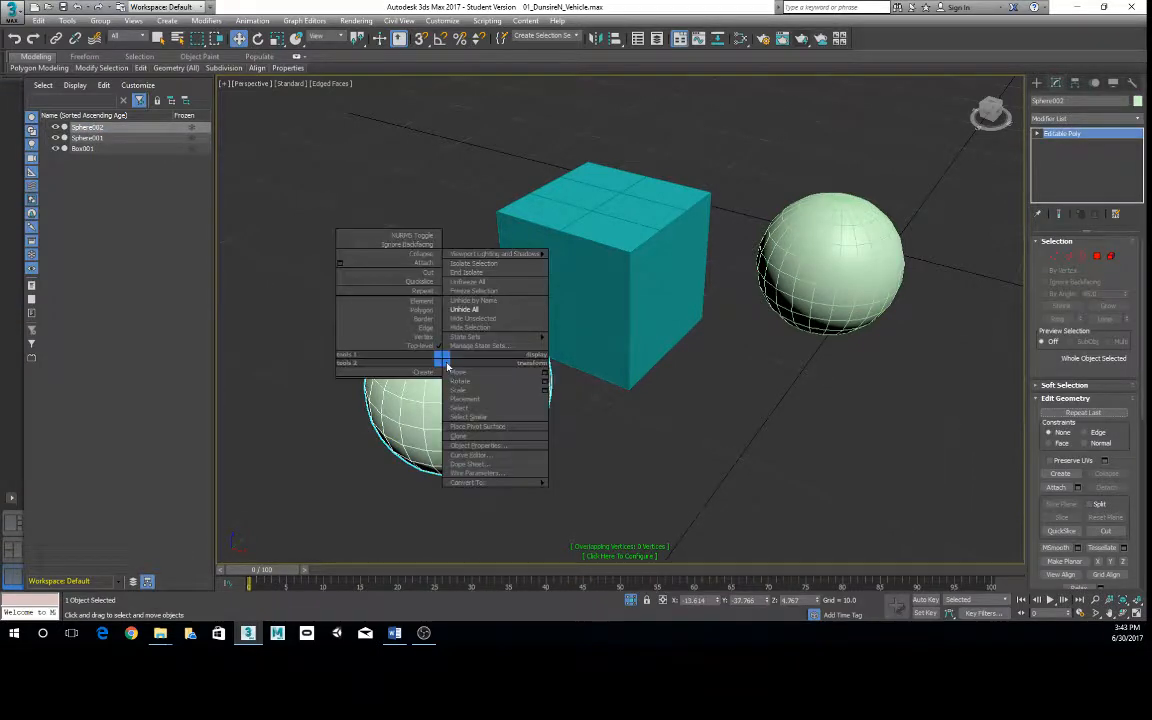
left_click(478, 428)
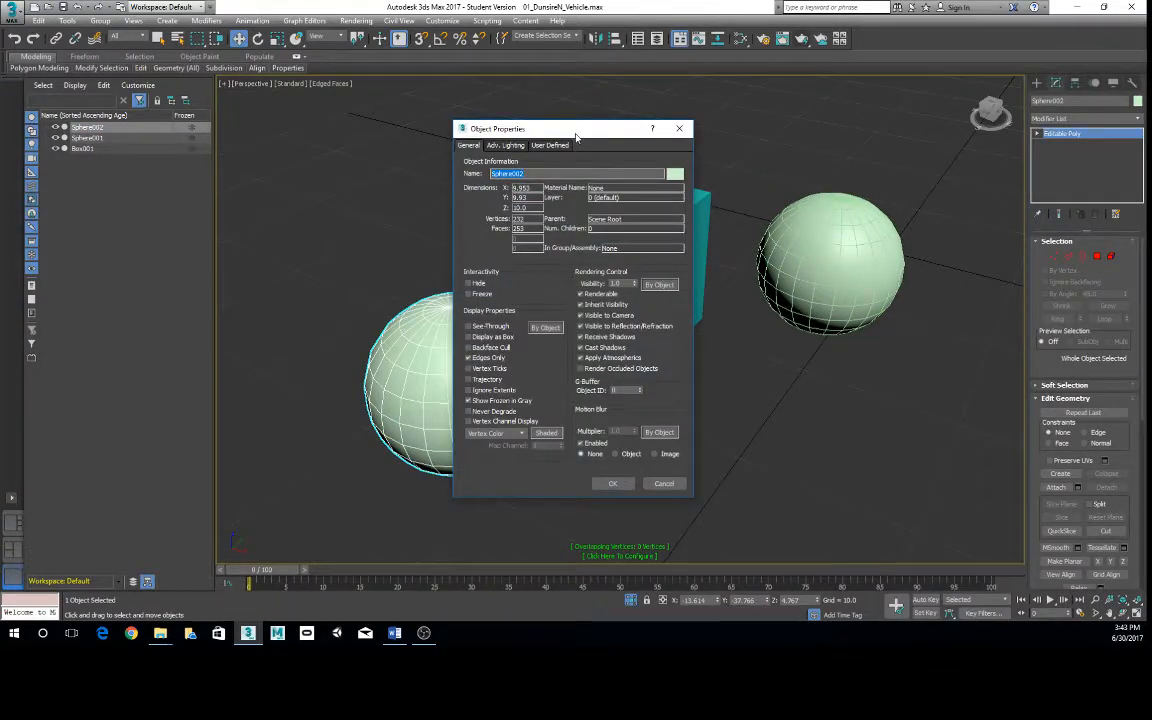
mouse_move(576, 132)
left_mouse_down()
mouse_move(617, 103)
mouse_move(587, 112)
left_mouse_up()
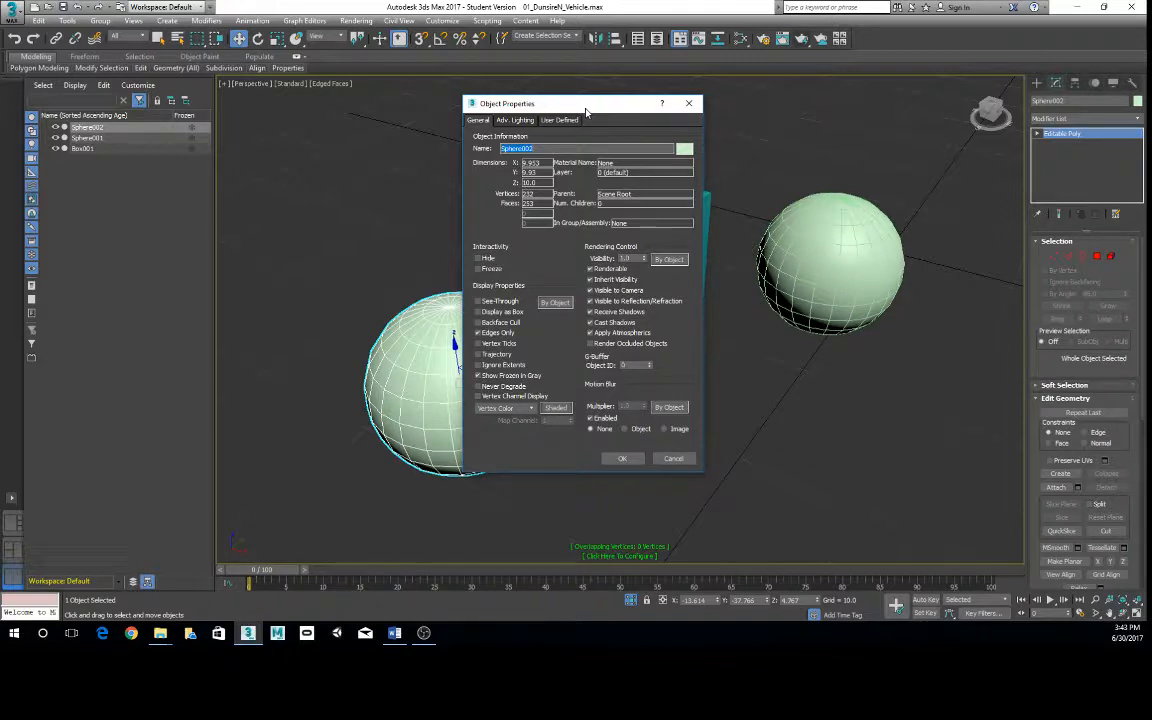
left_click_drag(600, 108, 632, 101)
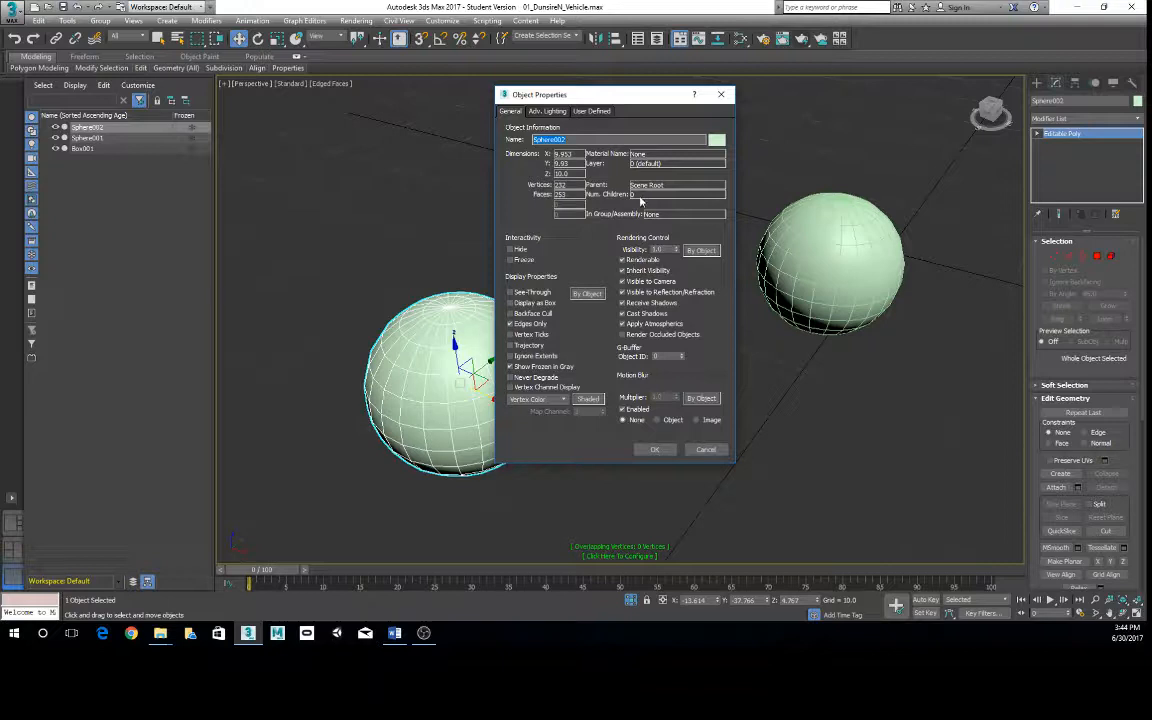
- Toggle Visible to Camera off and on for Sphere002, disable Show Frozen in Gray and accept the properties
left_click(623, 284)
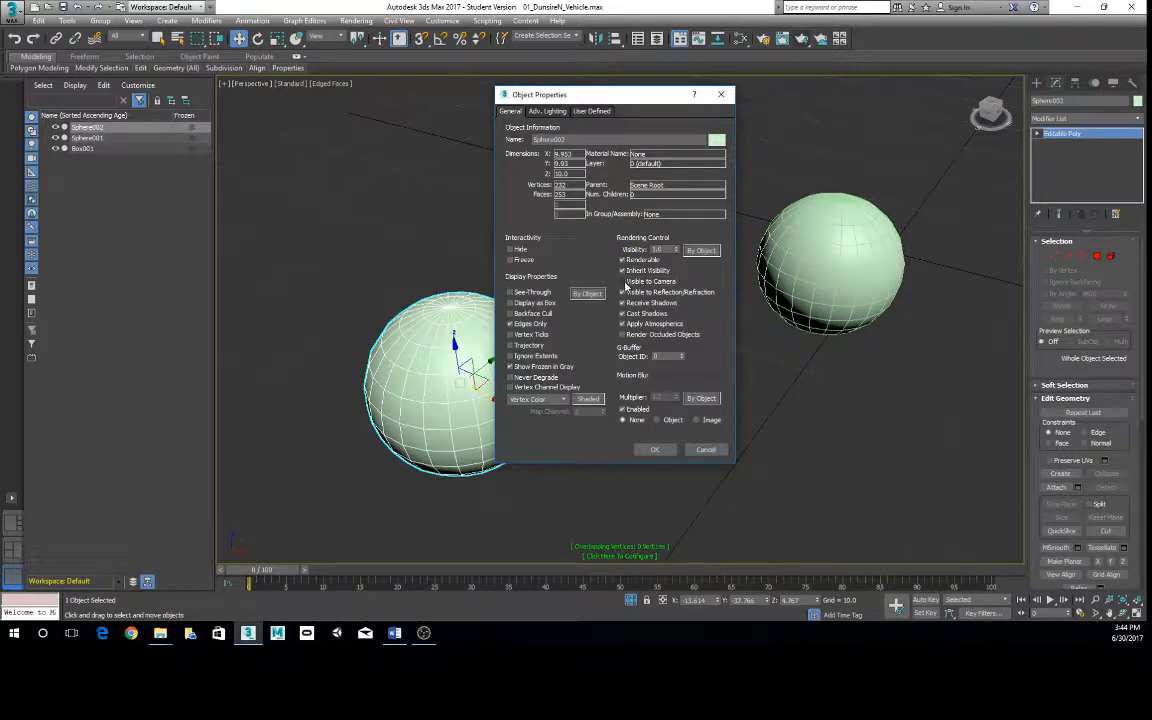
left_click(623, 282)
left_click(510, 366)
left_click(510, 377)
left_click(655, 449)
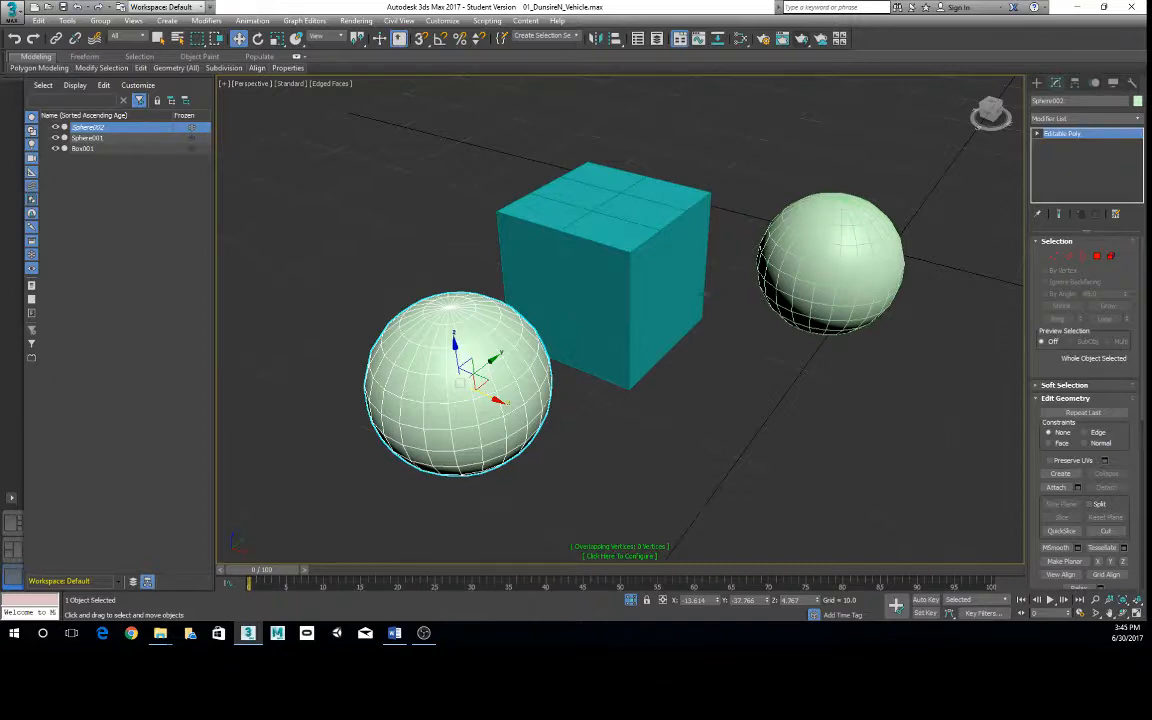
- Rename Sphere002 to MySphere01 in the scene object list and open its name for editing in the modifier settings
scroll(555, 380, "down", 5)
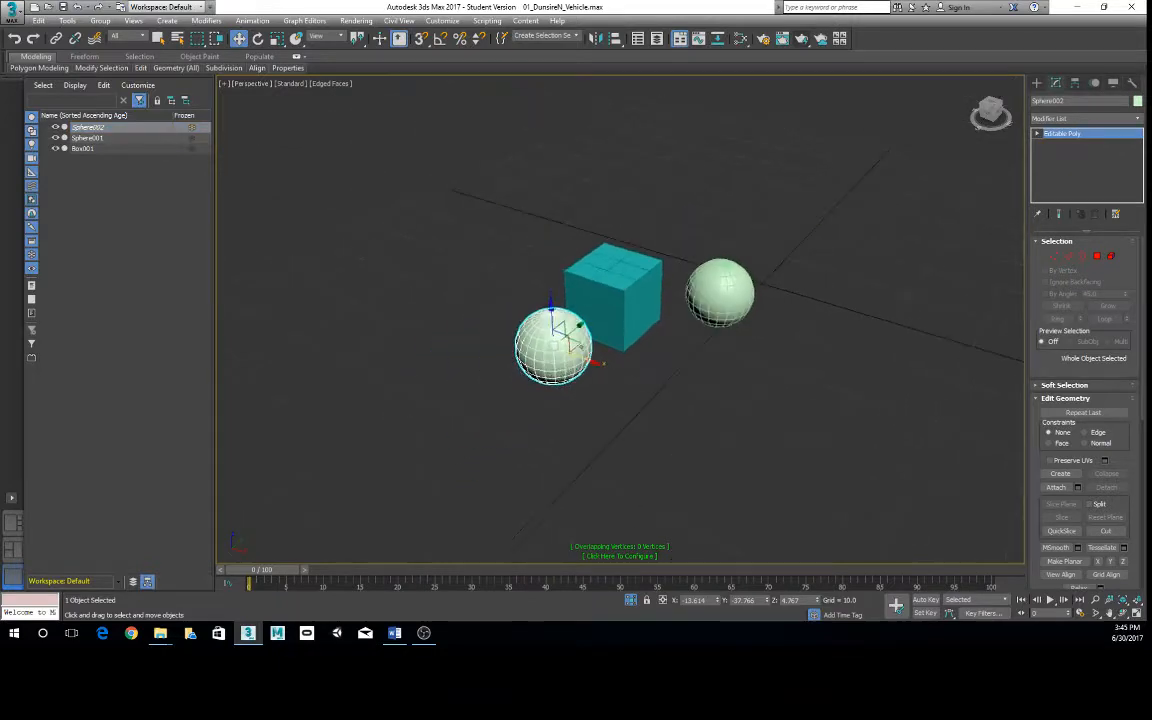
left_click(104, 129)
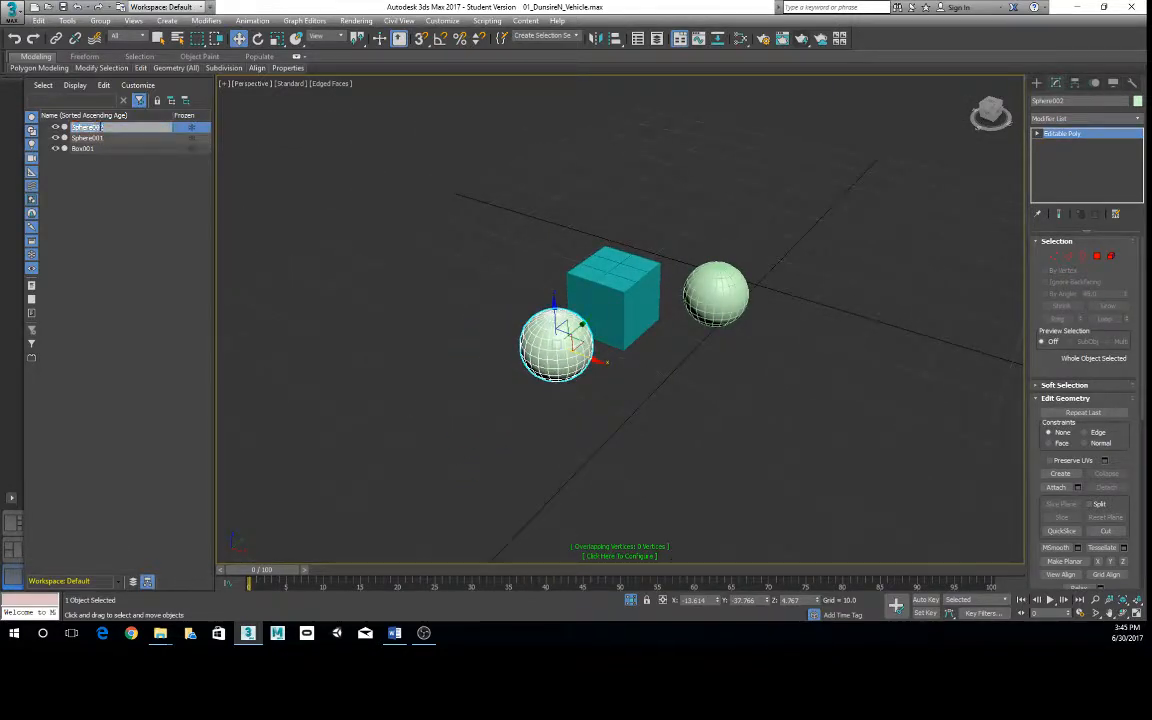
left_click(86, 158)
left_click(109, 130)
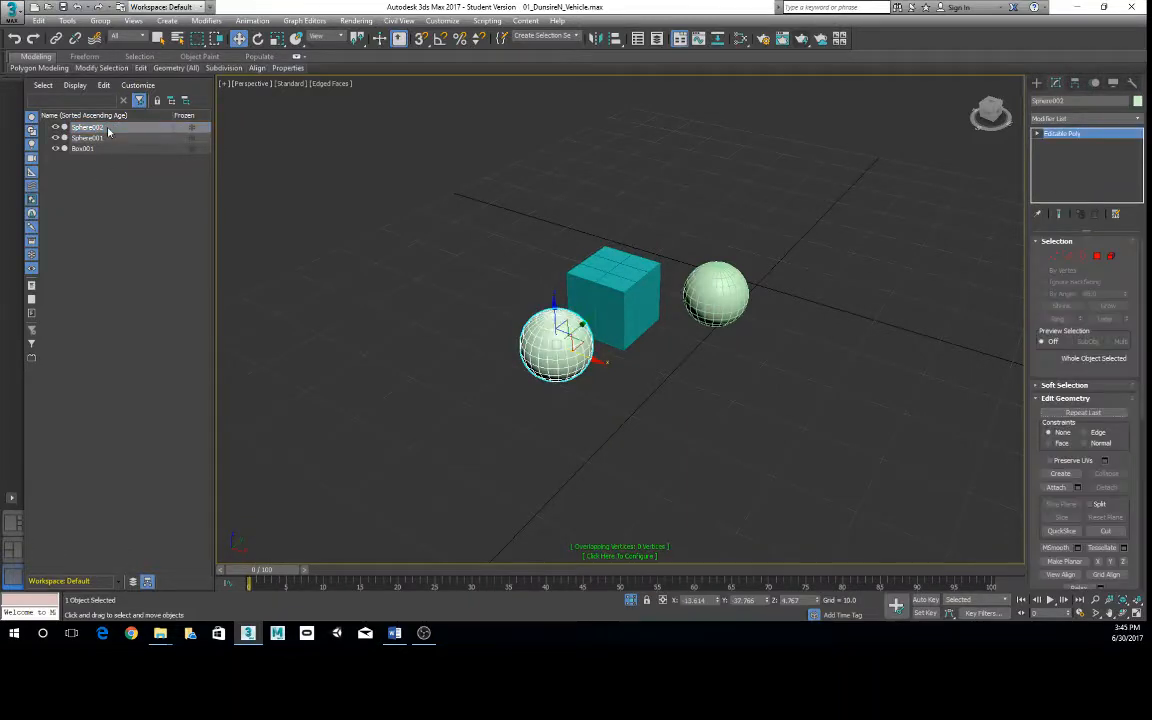
left_click(92, 128)
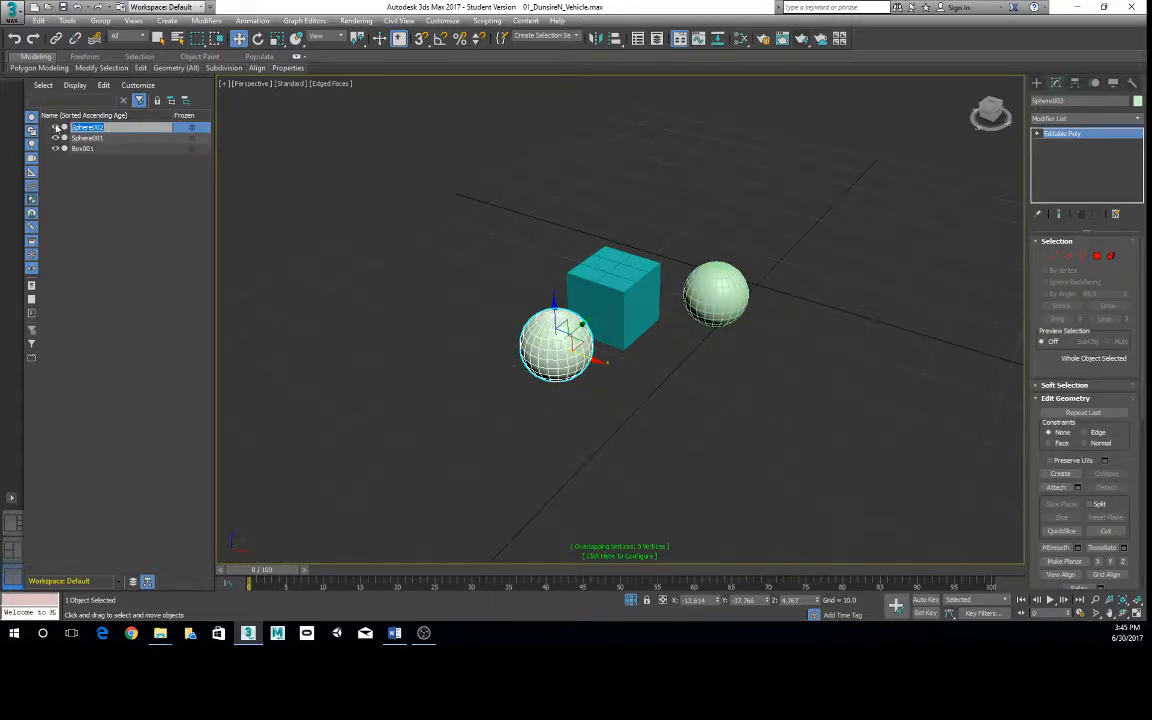
type("left")
type("MySphere01")
key("Return")
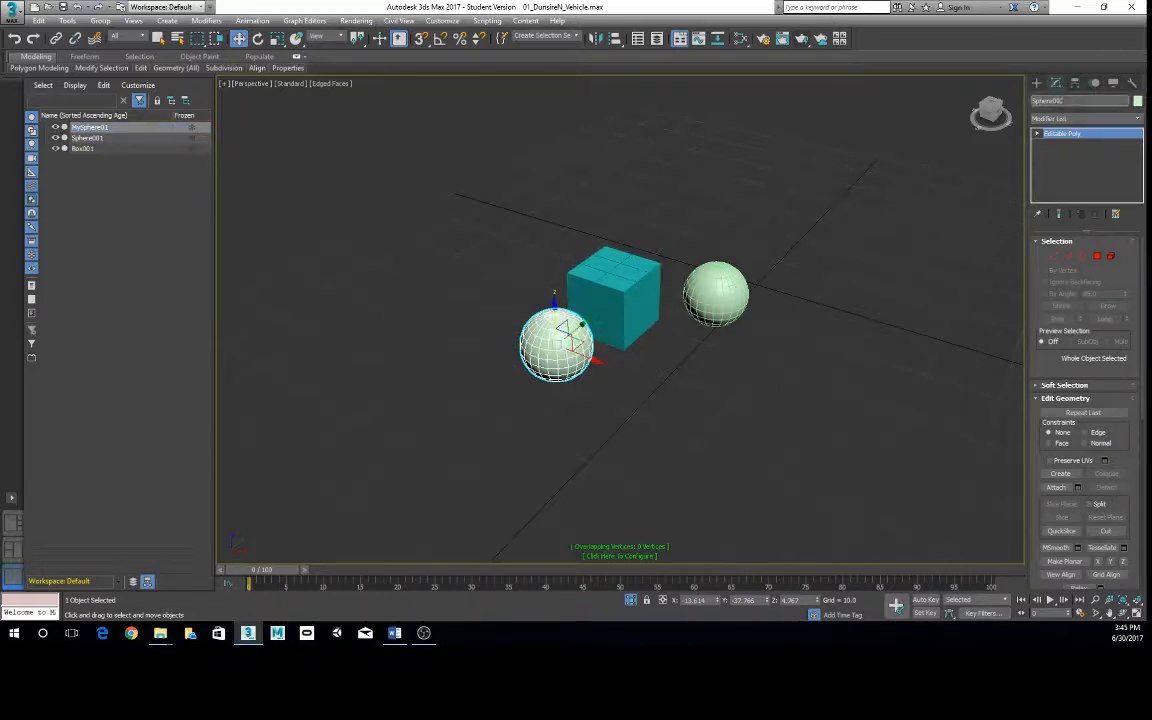
left_click(1085, 101)
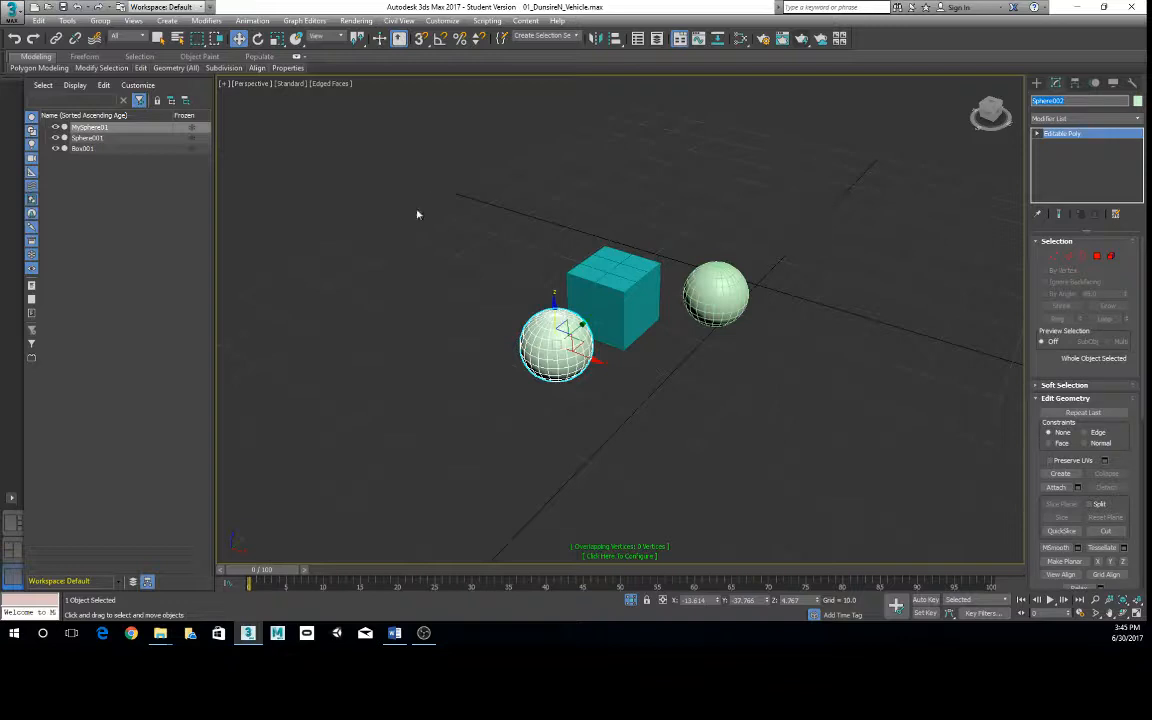
- Toggle the Display Geometry filter of the scene object list off and on, leaving geometry listed
left_click(34, 120)
left_click(34, 120)
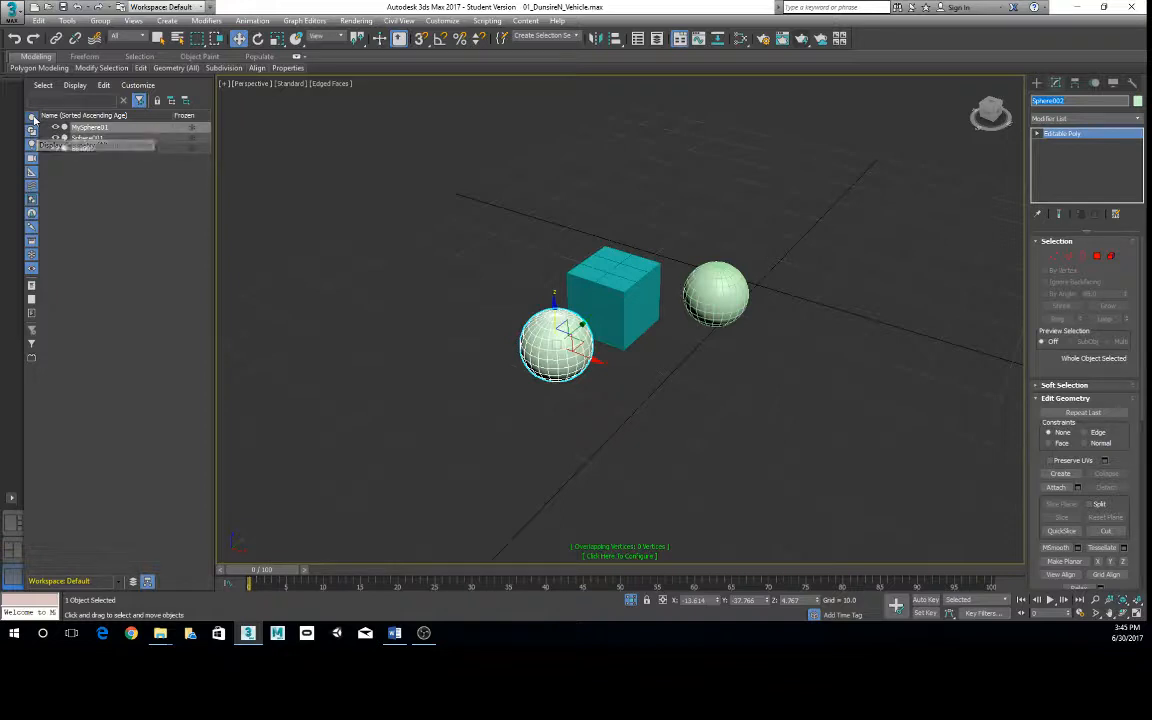
left_click(34, 118)
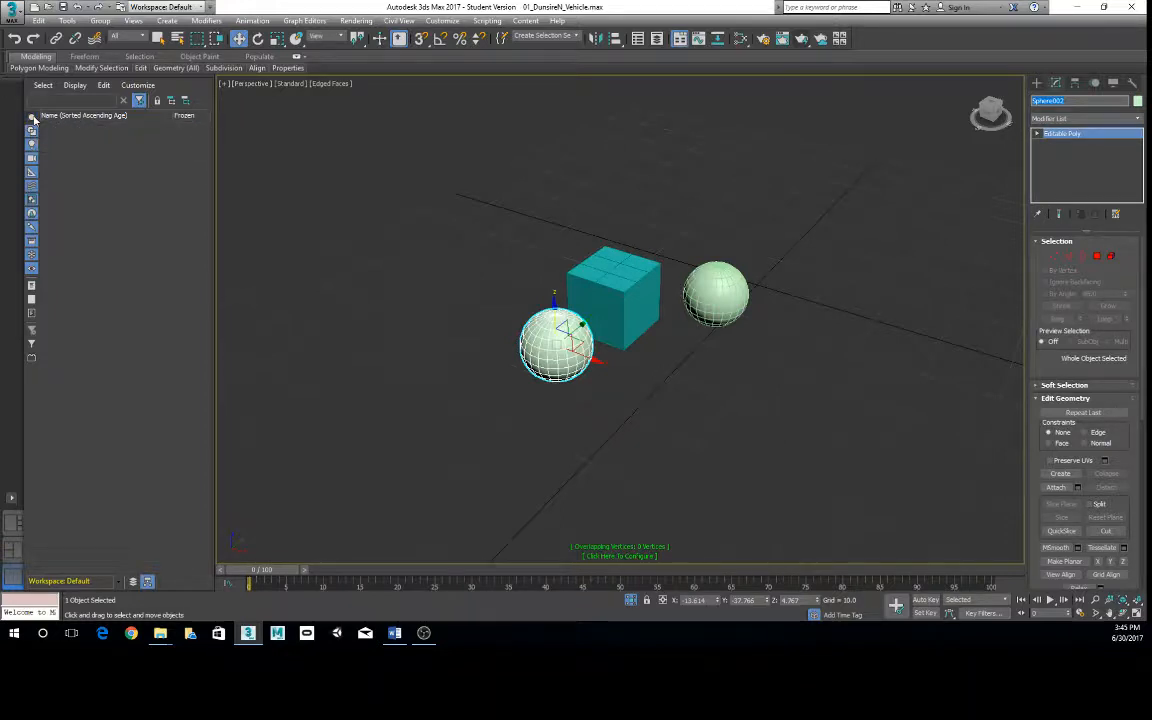
left_click(34, 118)
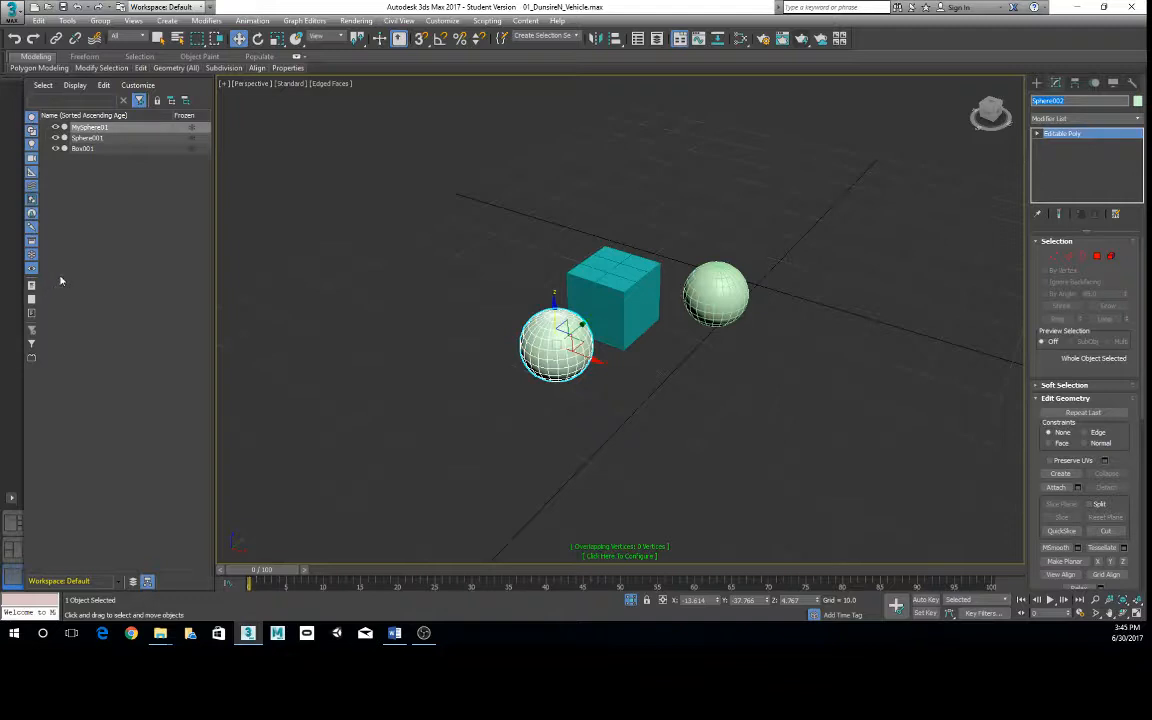
- Select the box and both spheres together with a selection region, then select only Sphere001 in the viewport
key("alt+Tab")
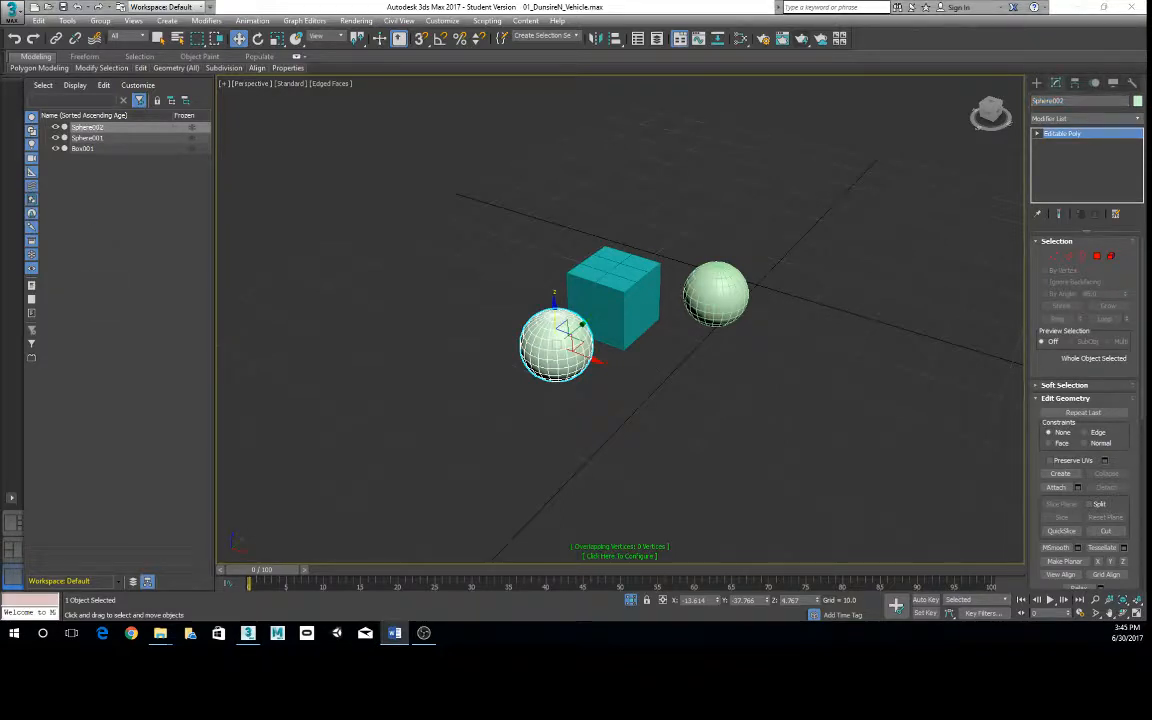
middle_click_drag(751, 279, 726, 323, "alt")
left_click_drag(399, 244, 761, 476)
middle_click_drag(661, 402, 653, 445, "alt")
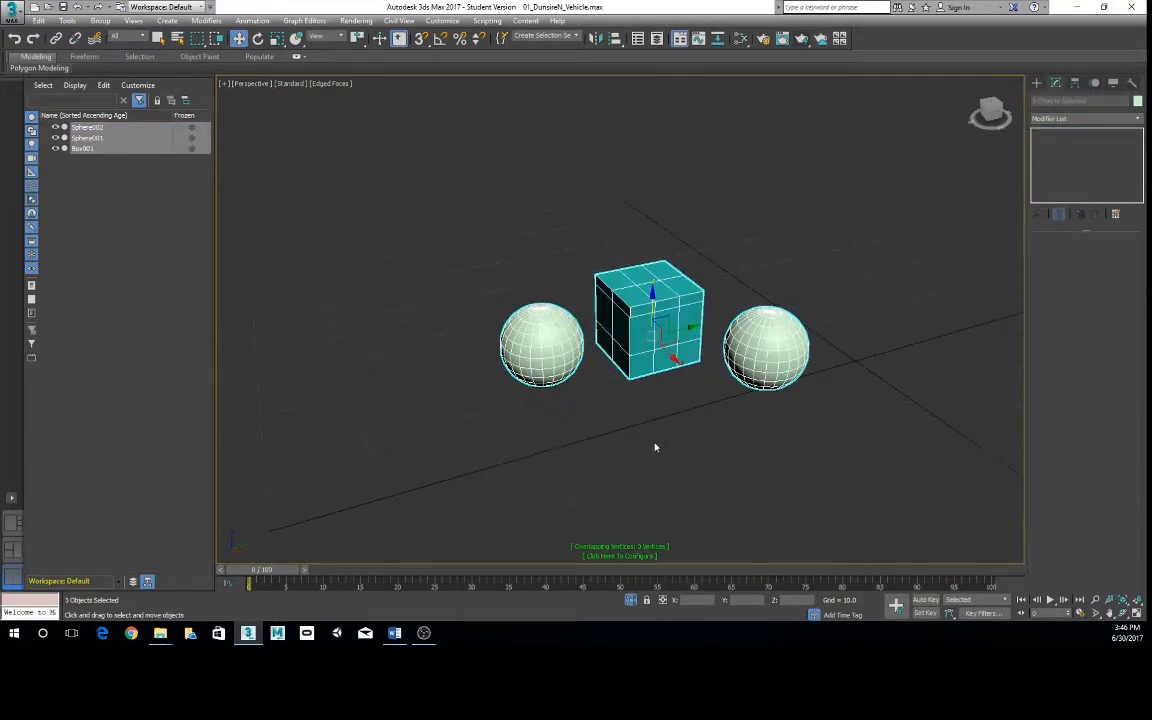
left_click(798, 345)
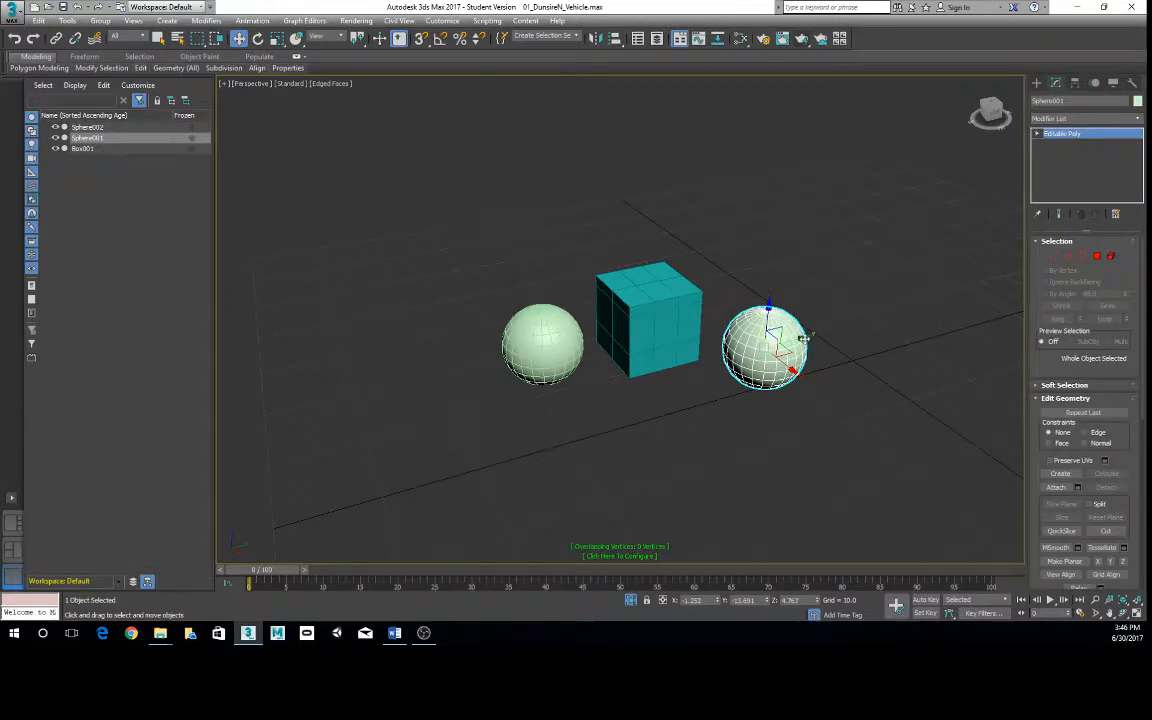
- Move Sphere001 past Sphere002 so it stands on the far side, away from the box
left_click_drag(778, 372, 431, 398)
scroll(558, 517, "down", 5)
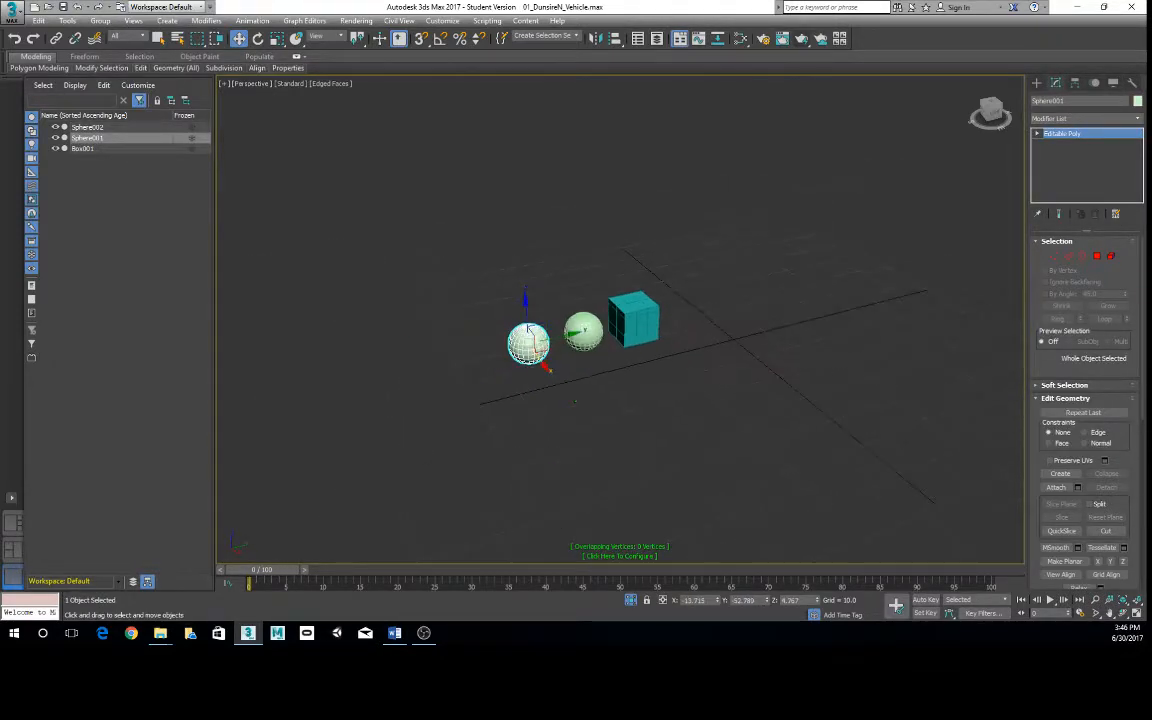
scroll(560, 512, "up", 2)
- Select both spheres and the box with a selection region and move them together to the grid's origin area
middle_click_drag(615, 365, 407, 310, "alt")
left_click_drag(407, 310, 684, 406)
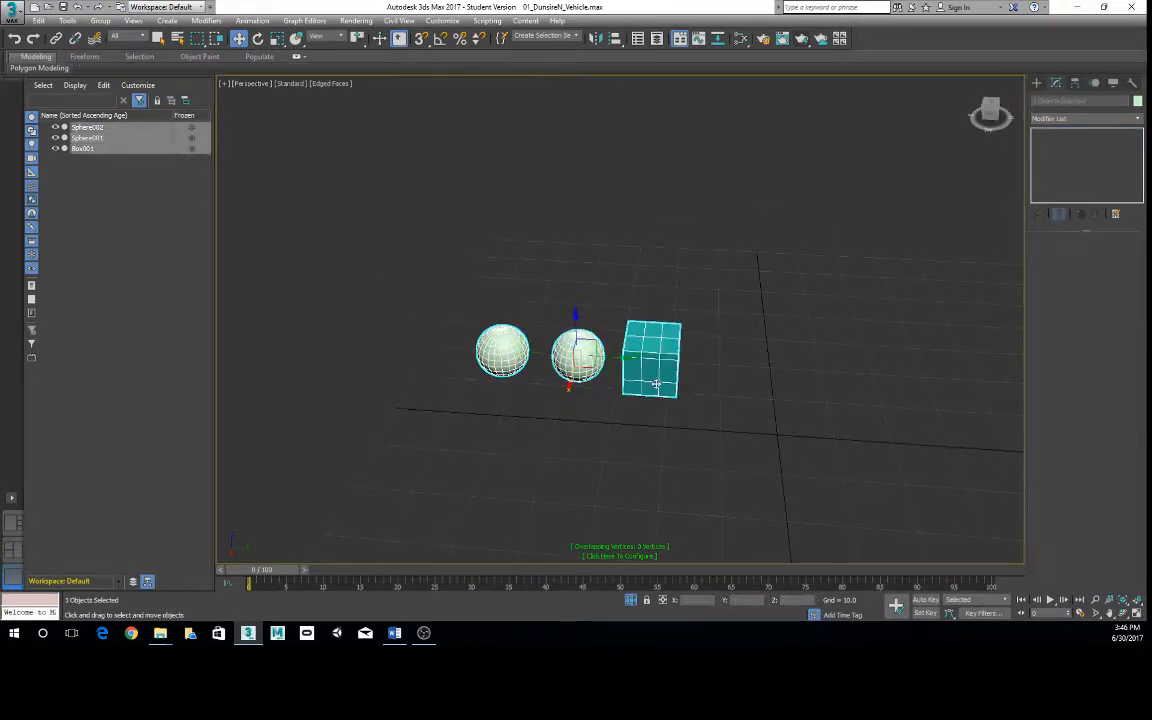
left_click_drag(580, 366, 694, 405)
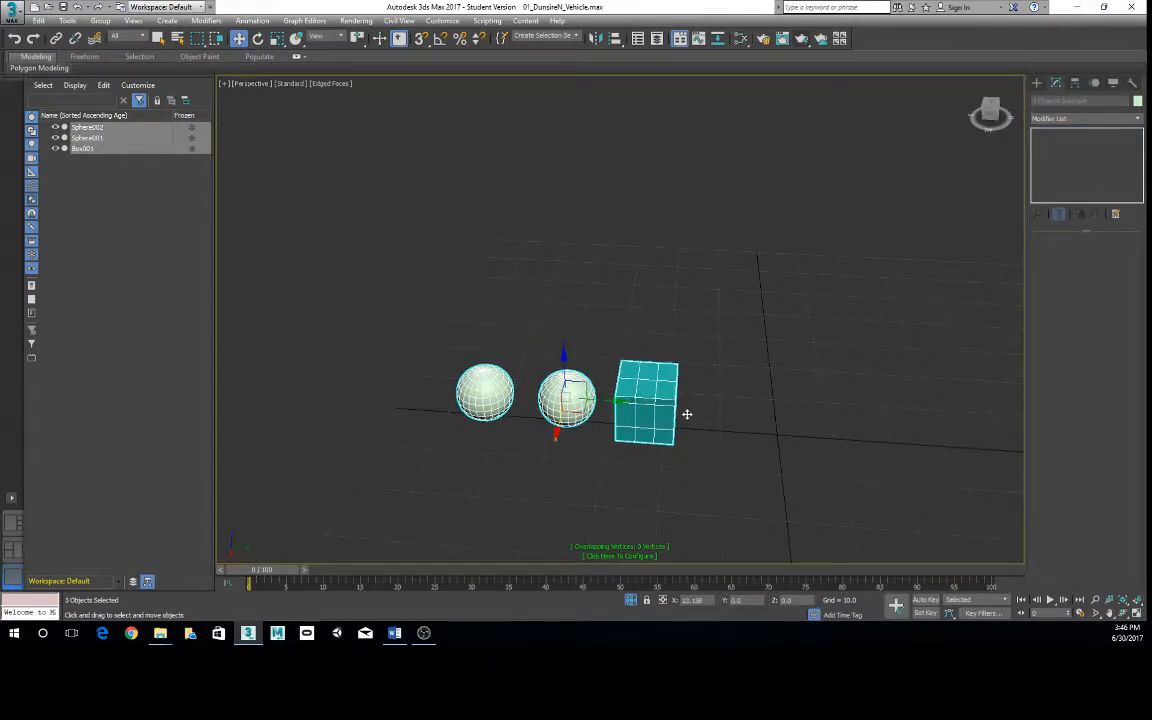
left_click_drag(634, 376, 847, 393)
middle_click_drag(911, 511, 674, 473)
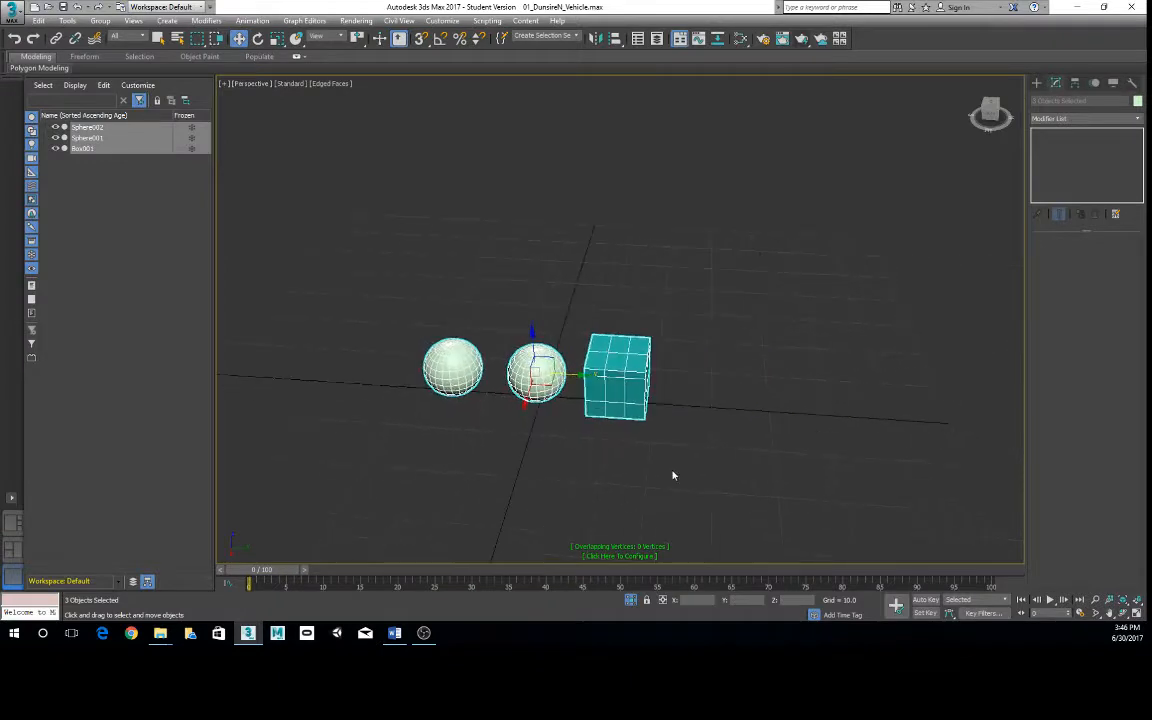
- Reposition Sphere002 and the box along the Y axis so the box sits between the two spheres
left_click(540, 368)
mouse_move(581, 378)
left_mouse_down()
mouse_move(716, 380)
mouse_move(585, 398)
left_mouse_up()
left_click(615, 375)
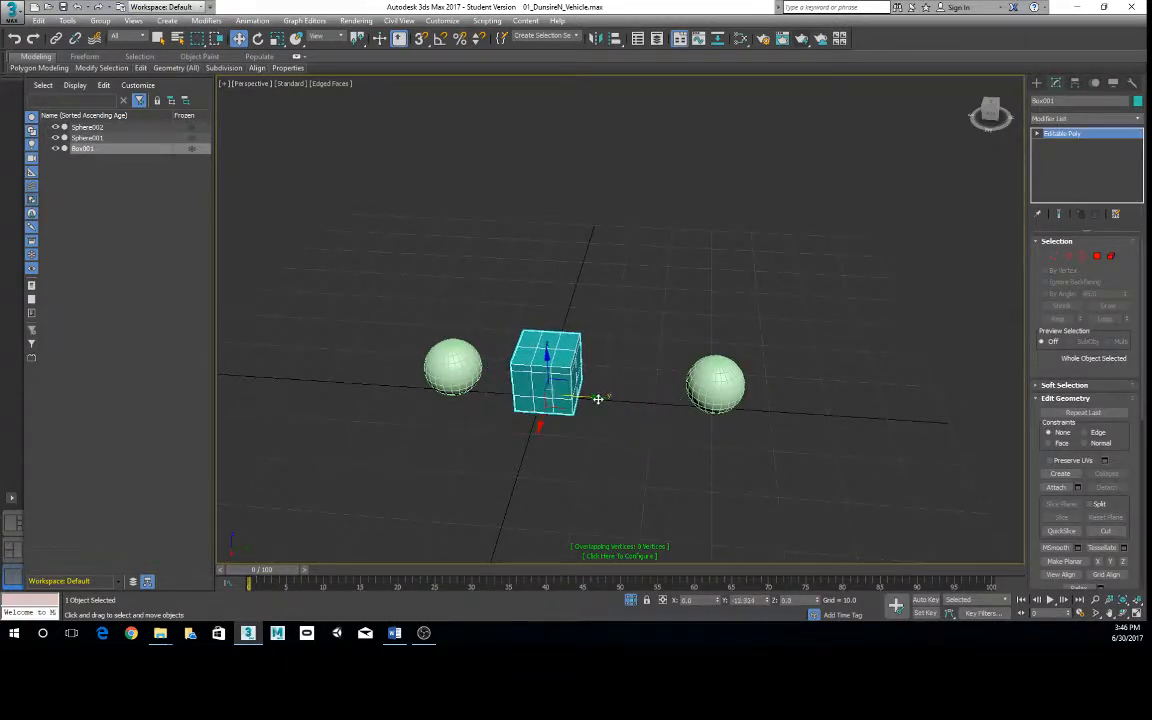
left_click(715, 385)
left_click_drag(766, 386, 686, 388)
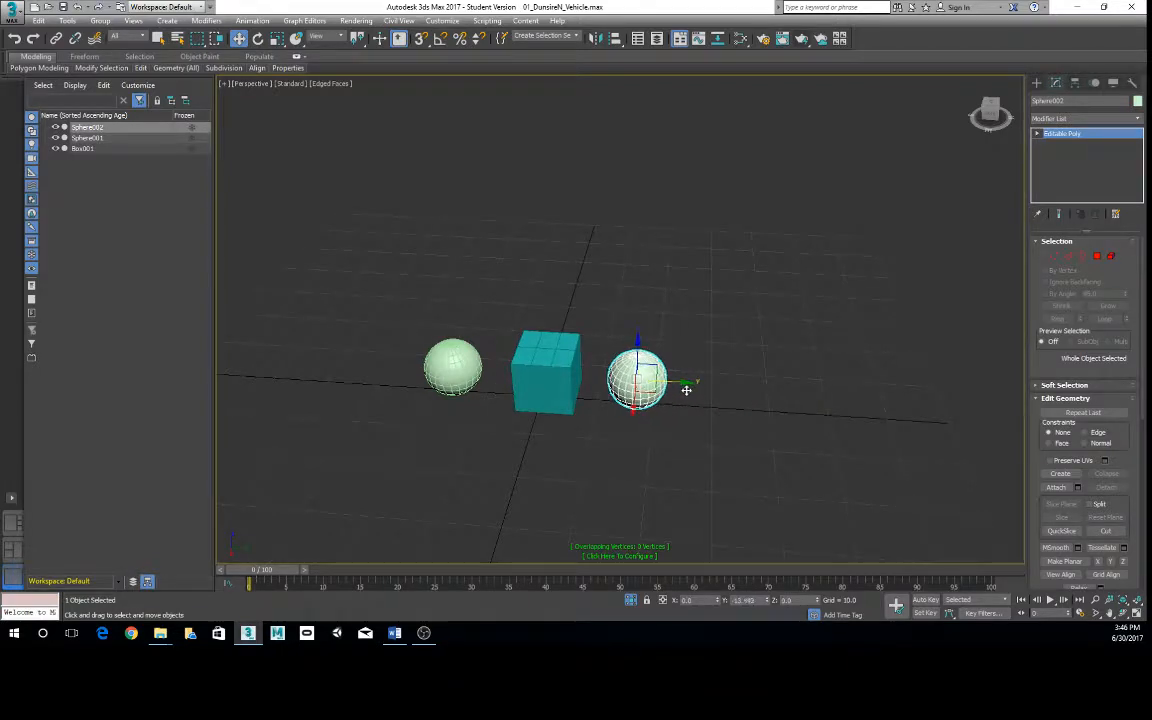
middle_click_drag(643, 440, 625, 392, "alt")
scroll(625, 392, "up", 4)
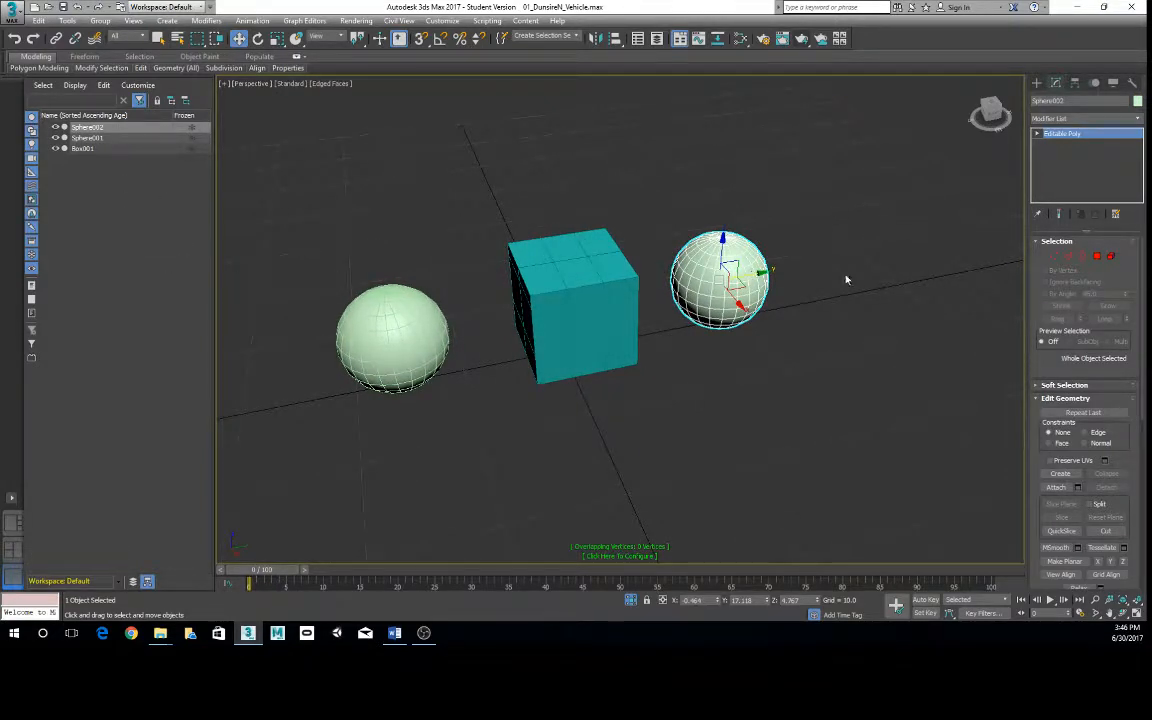
- Select both spheres and group them under the name Spheres
middle_click_drag(743, 404, 697, 404, "alt")
middle_click_drag(746, 440, 770, 433, "alt")
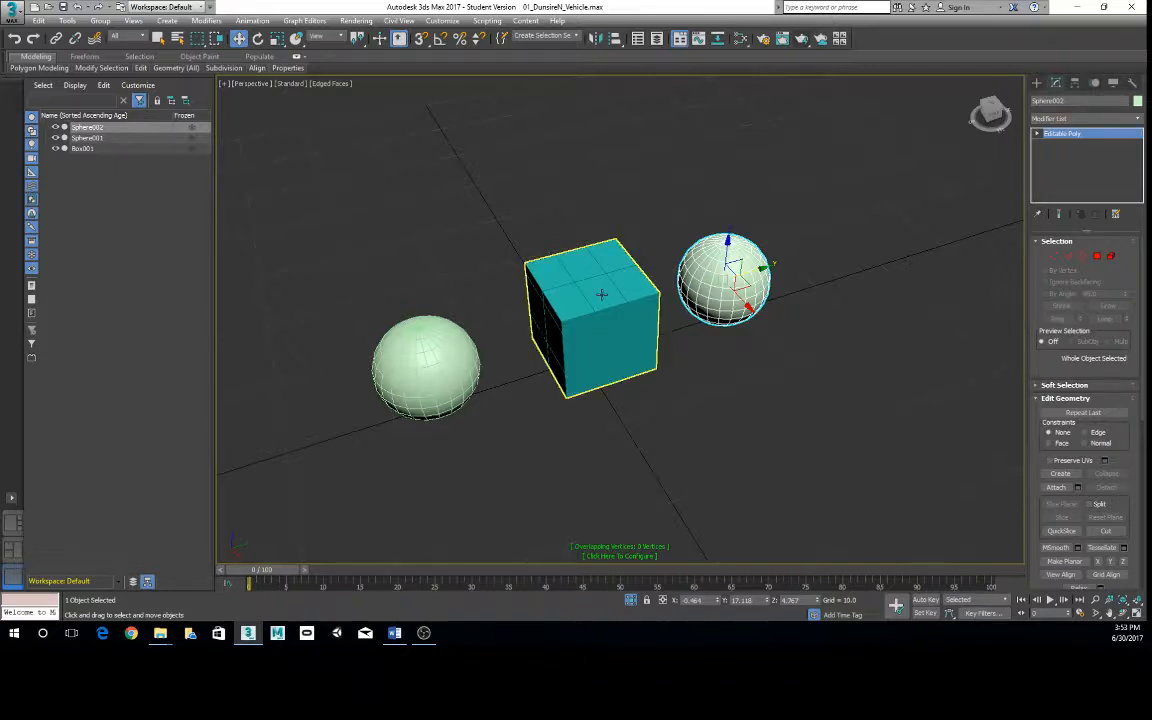
middle_click_drag(553, 301, 579, 315, "alt")
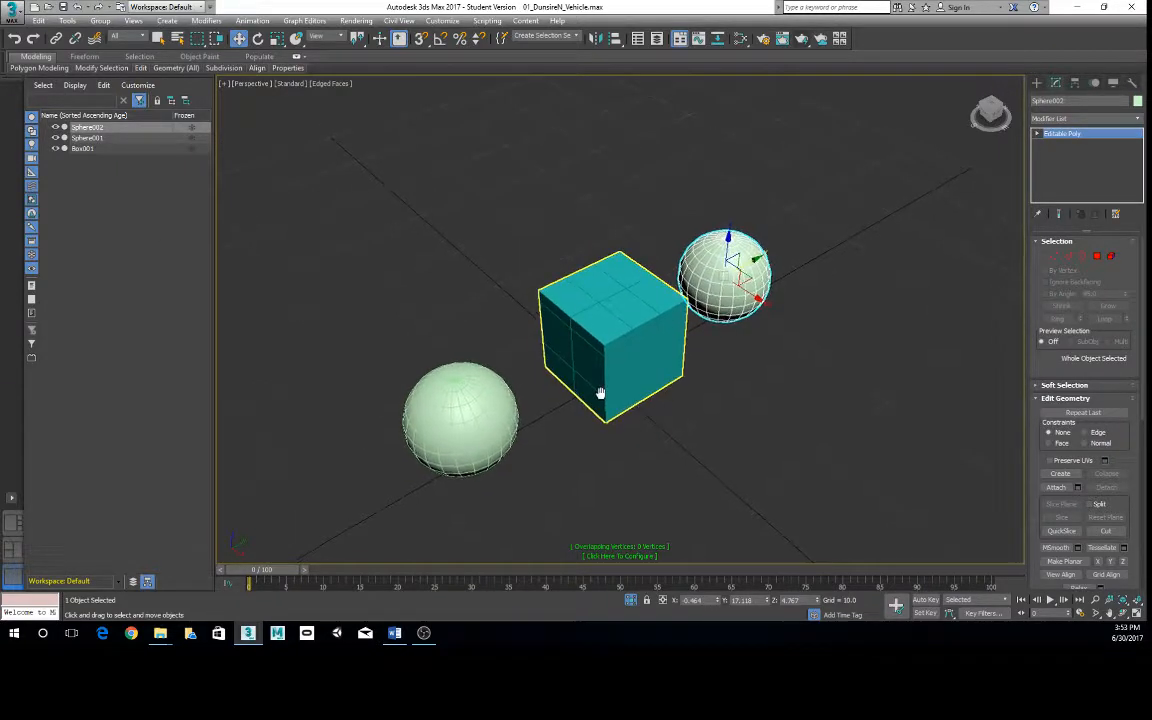
mouse_move(602, 393)
middle_mouse_down("alt")
mouse_move(585, 414)
mouse_move(598, 372)
middle_mouse_up("alt")
scroll(598, 372, "down", 4)
left_click(521, 336, "ctrl")
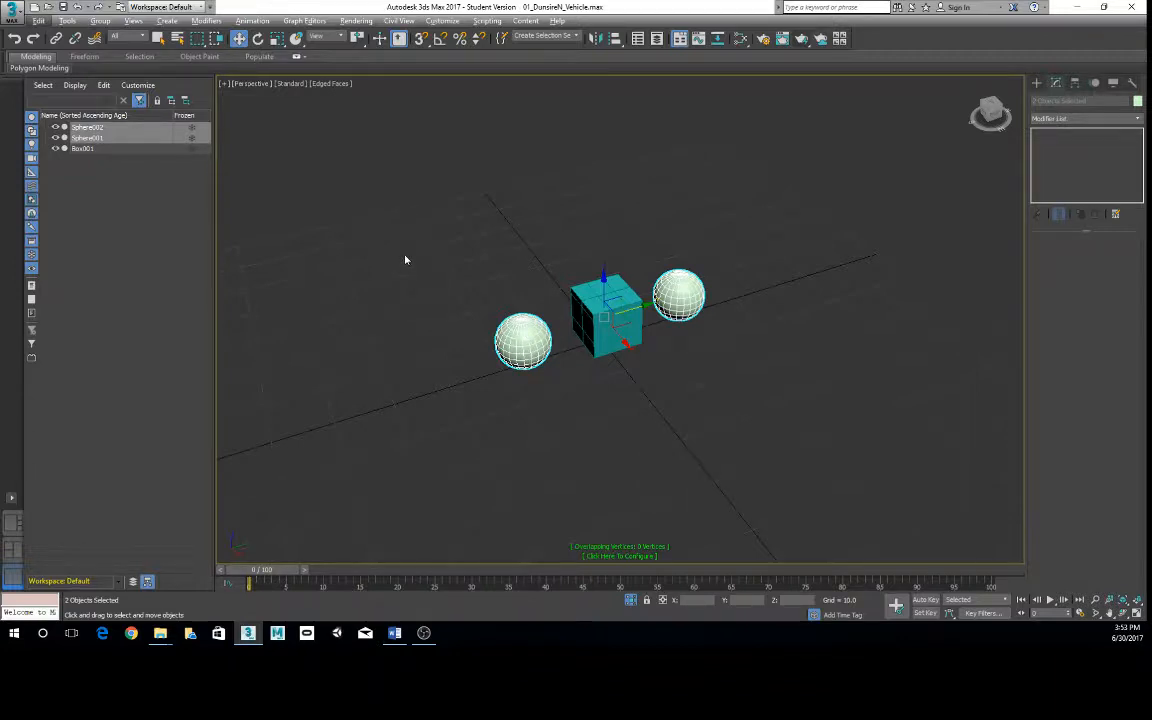
key("ctrl+g")
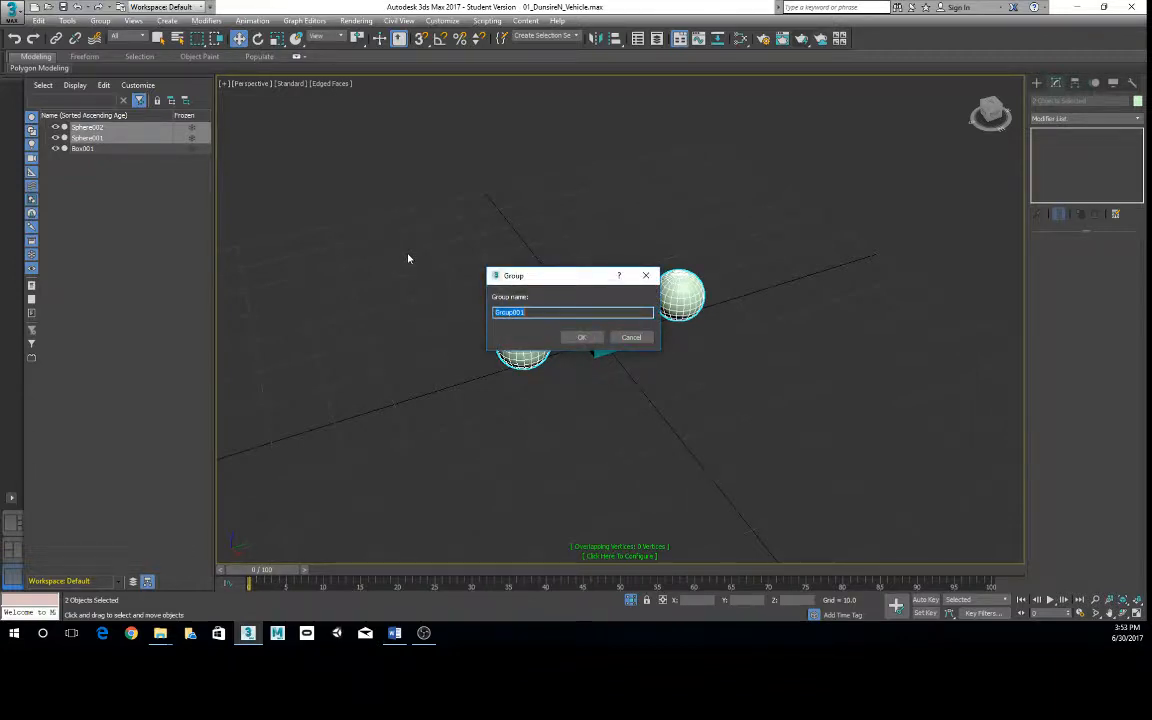
left_click_drag(538, 279, 541, 187)
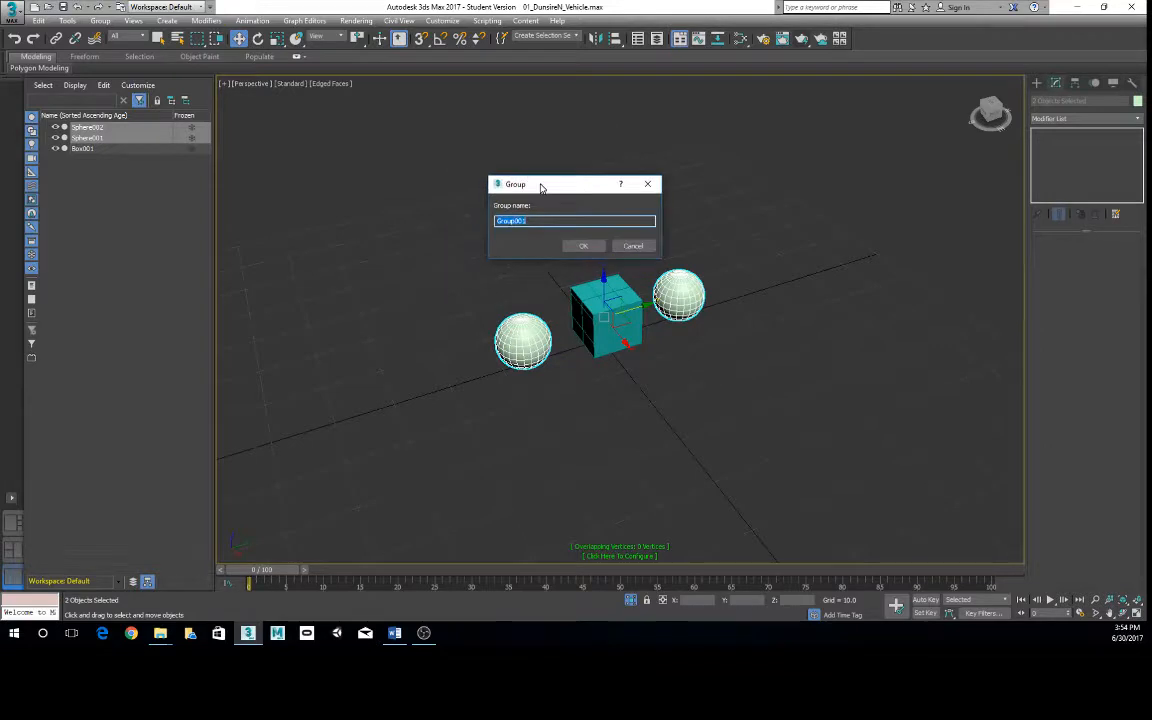
type("Spheres")
left_click(584, 246)
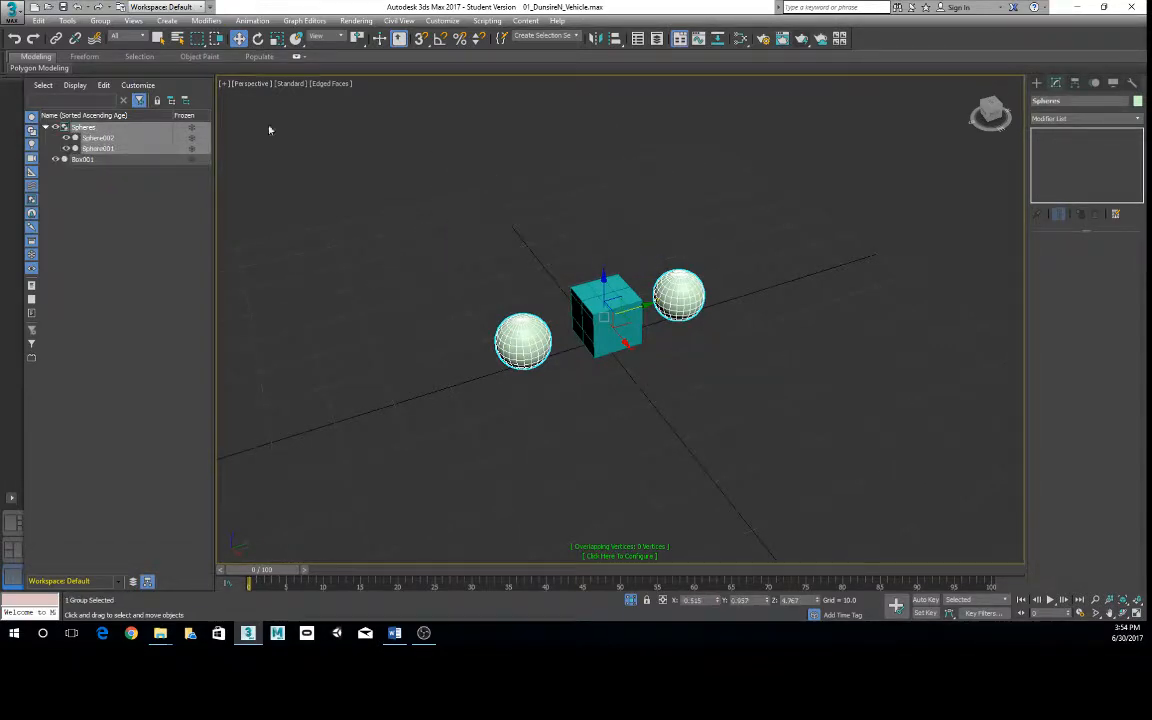
- Collapse the Spheres group in the scene object list, clear the selection and reselect the group from its list entry
left_click(45, 127)
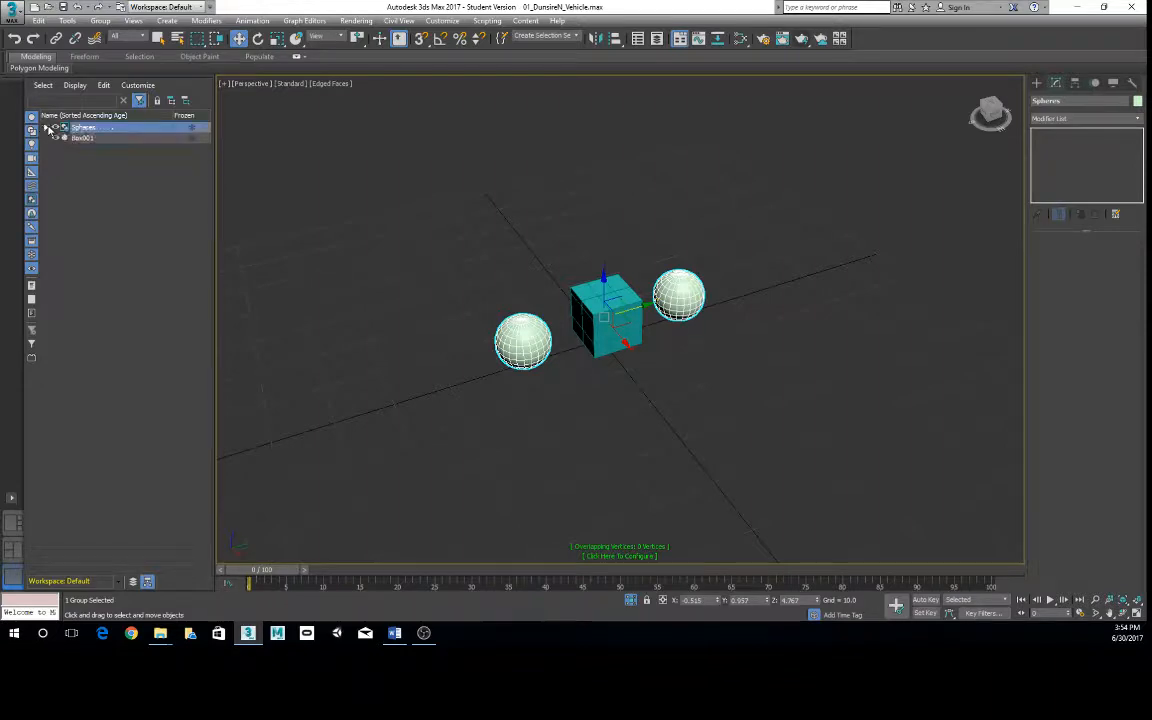
left_click(107, 179)
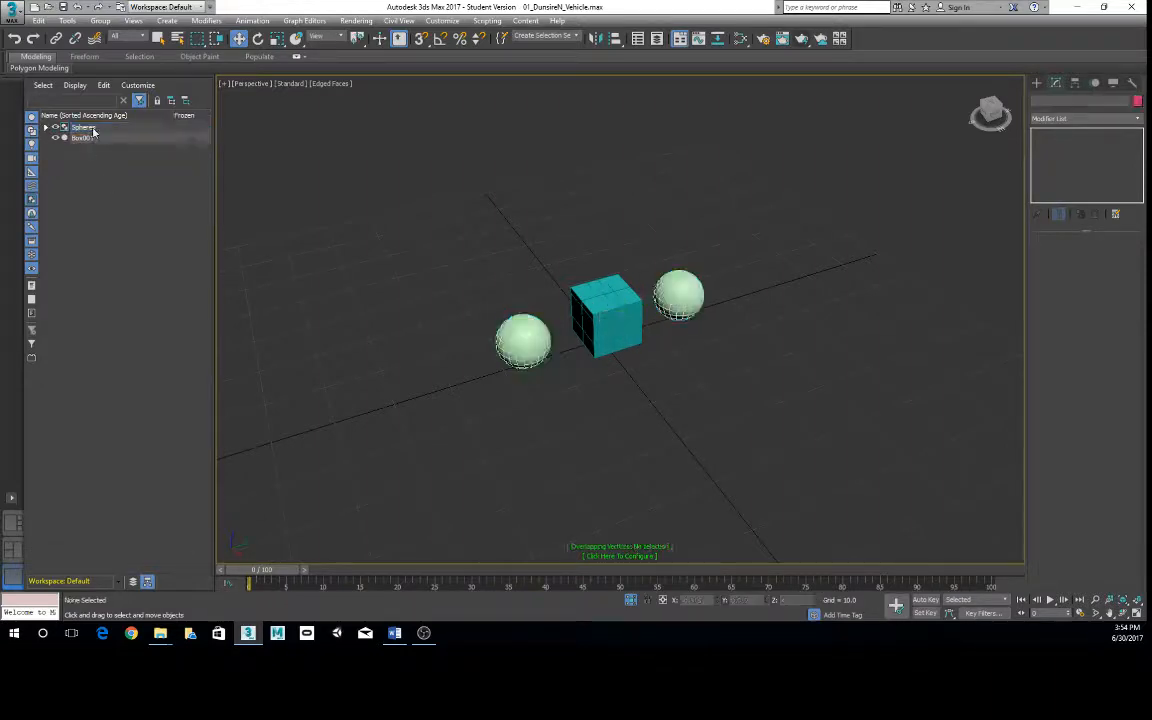
left_click(93, 130)
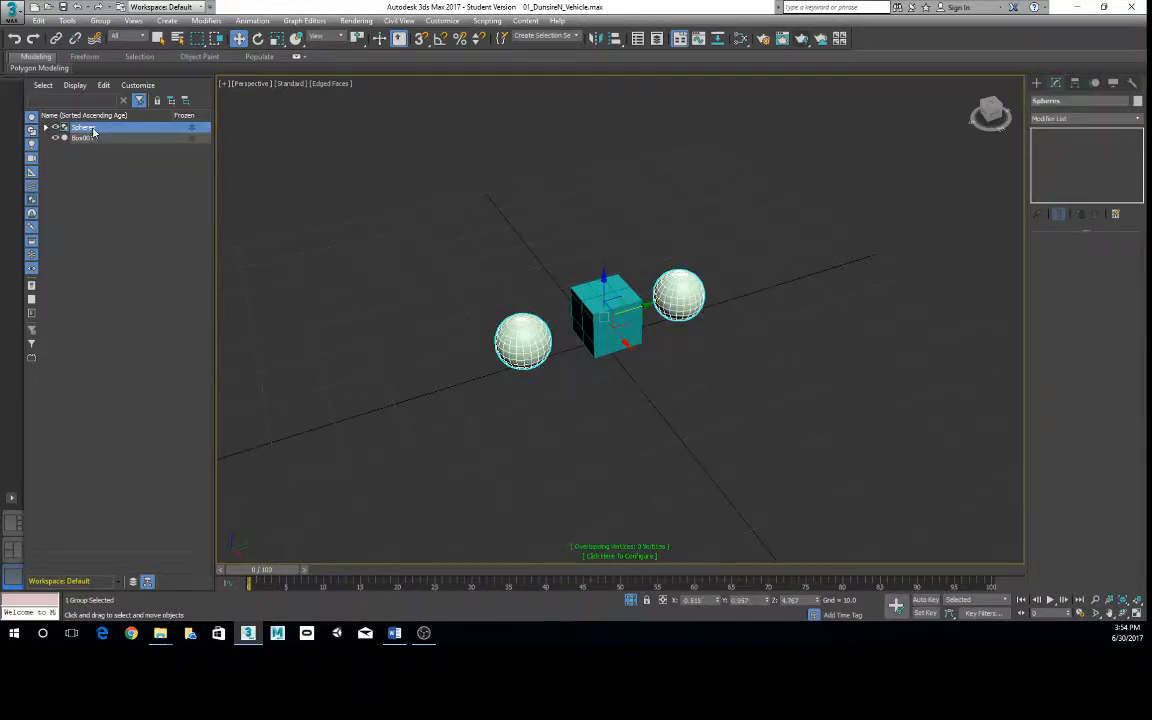
- Expand the Spheres group in the scene object list and highlight Sphere001, Sphere002 and the group entry in turn
left_click(46, 130)
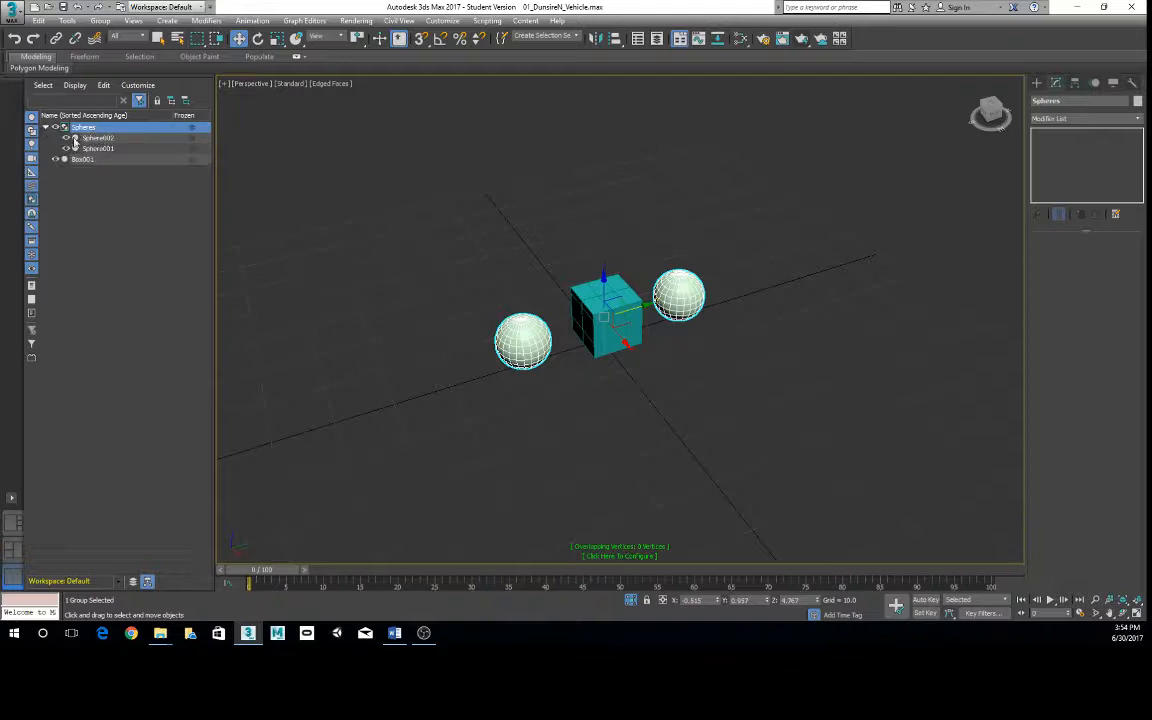
left_click(95, 137)
left_click(98, 148)
left_click(107, 137)
left_click(98, 148)
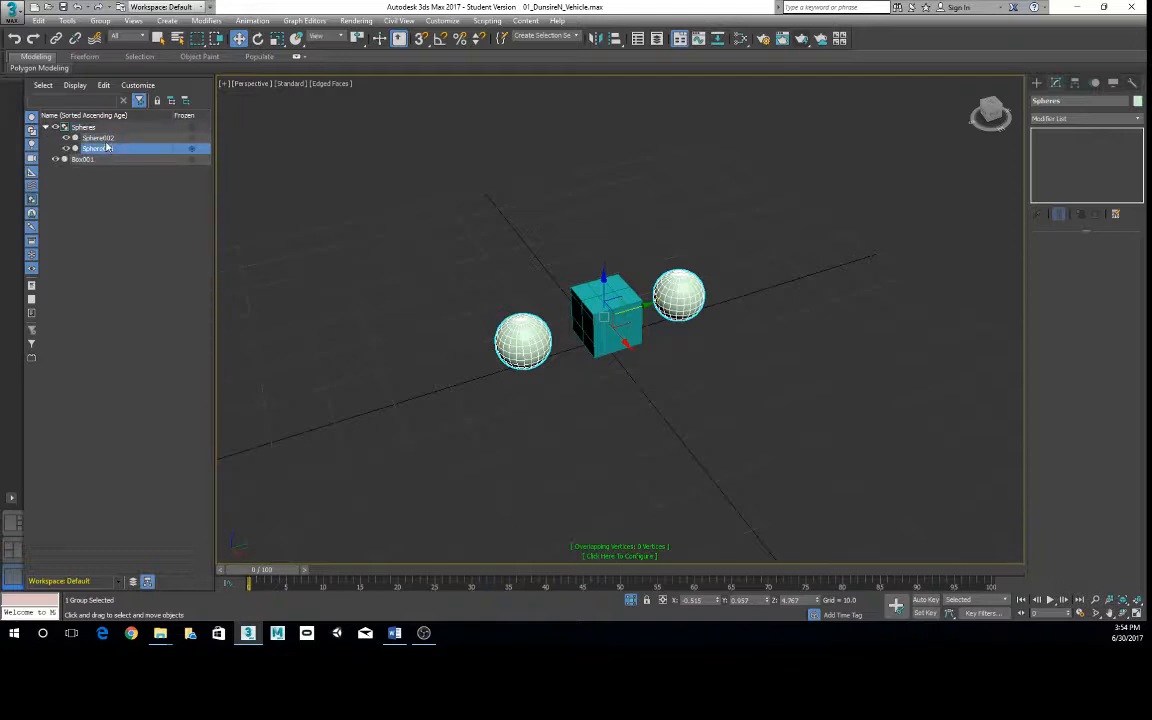
left_click(98, 137)
left_click(97, 128)
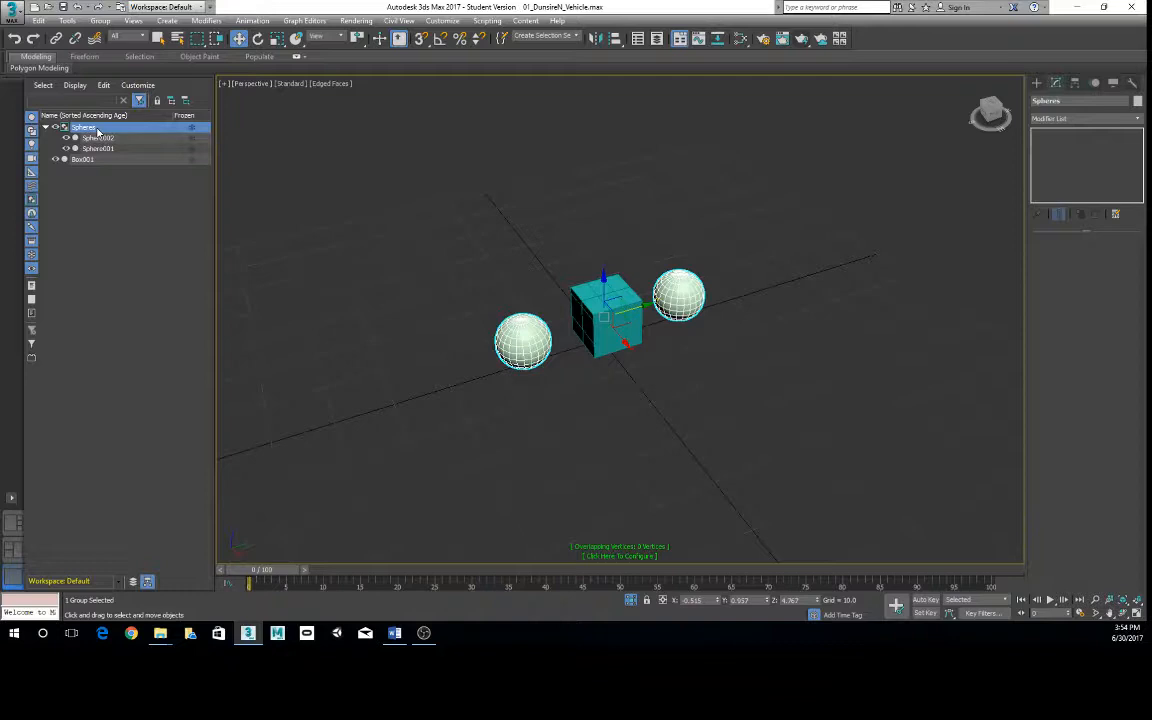
- Collapse the Spheres group in the scene object list, expand it again and leave it collapsed
left_click(46, 128)
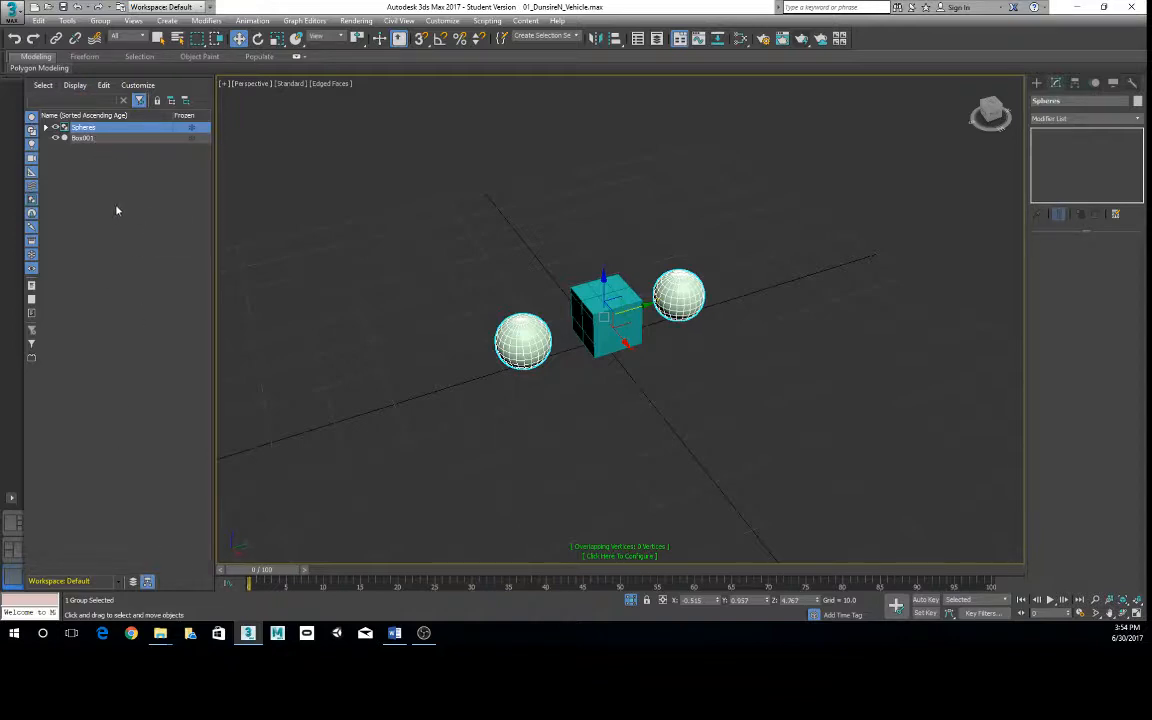
left_click(46, 128)
left_click(46, 128)
scroll(560, 200, "up", 5)
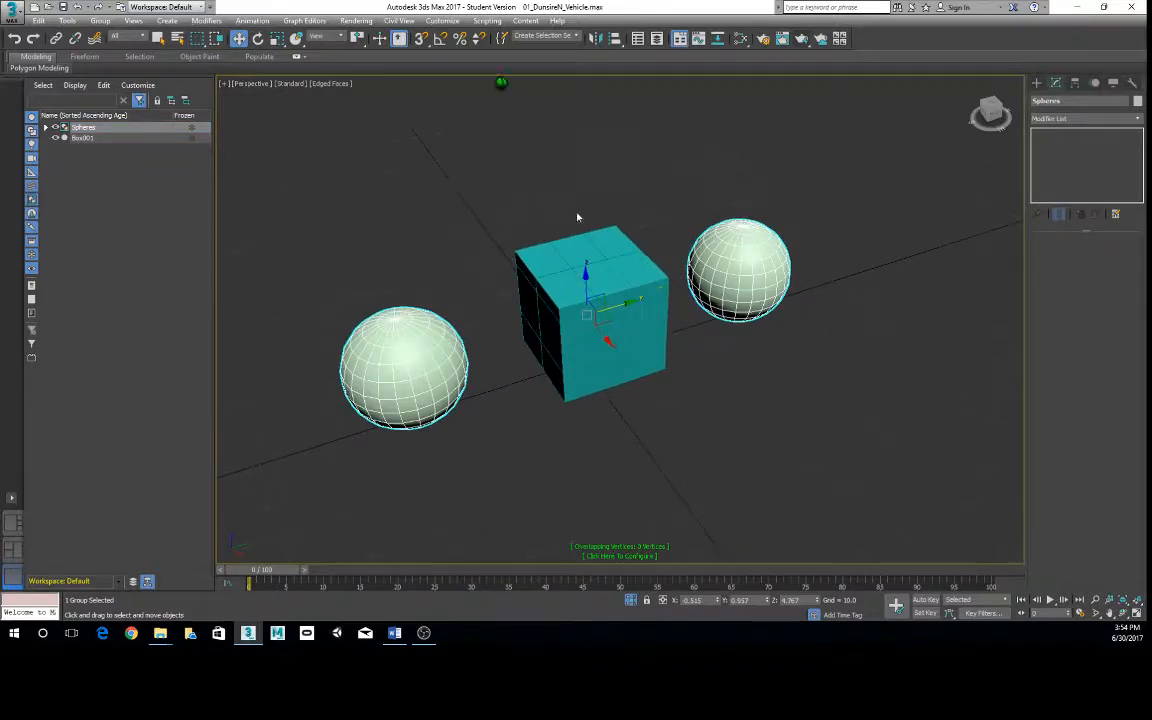
scroll(638, 258, "down", 5)
scroll(650, 252, "up", 5)
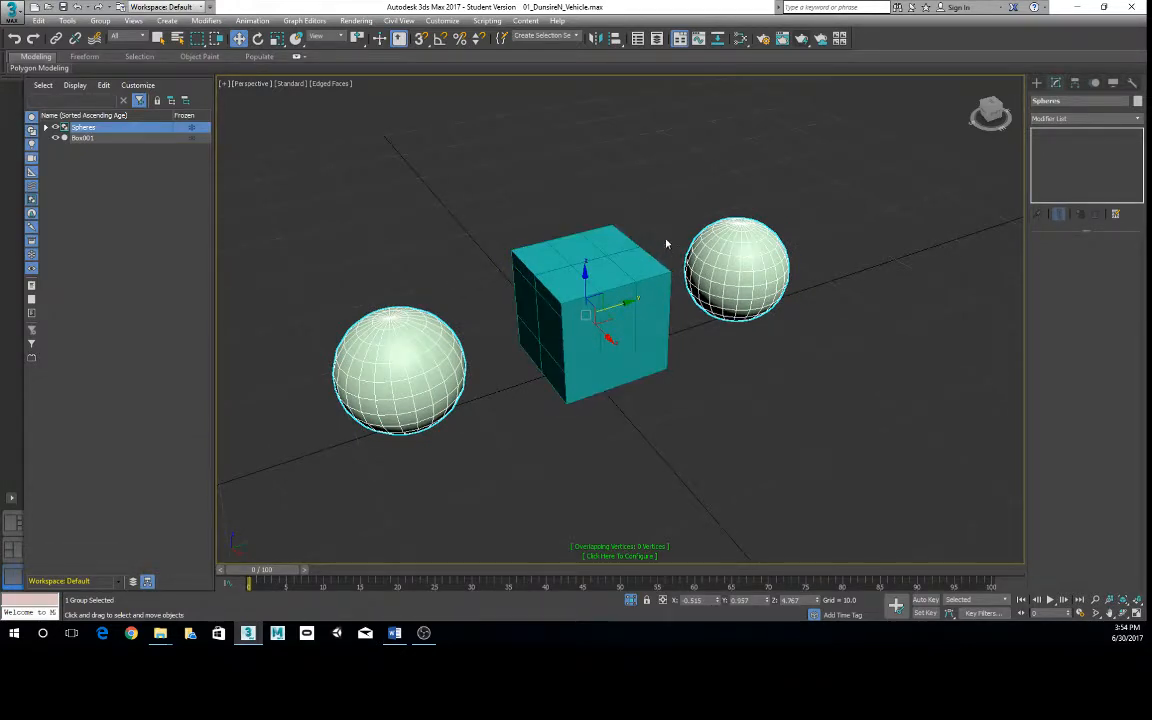
- Expand the Spheres group in the scene object list and select the whole group by picking its spheres in the viewport
left_click(46, 128)
left_click(530, 455)
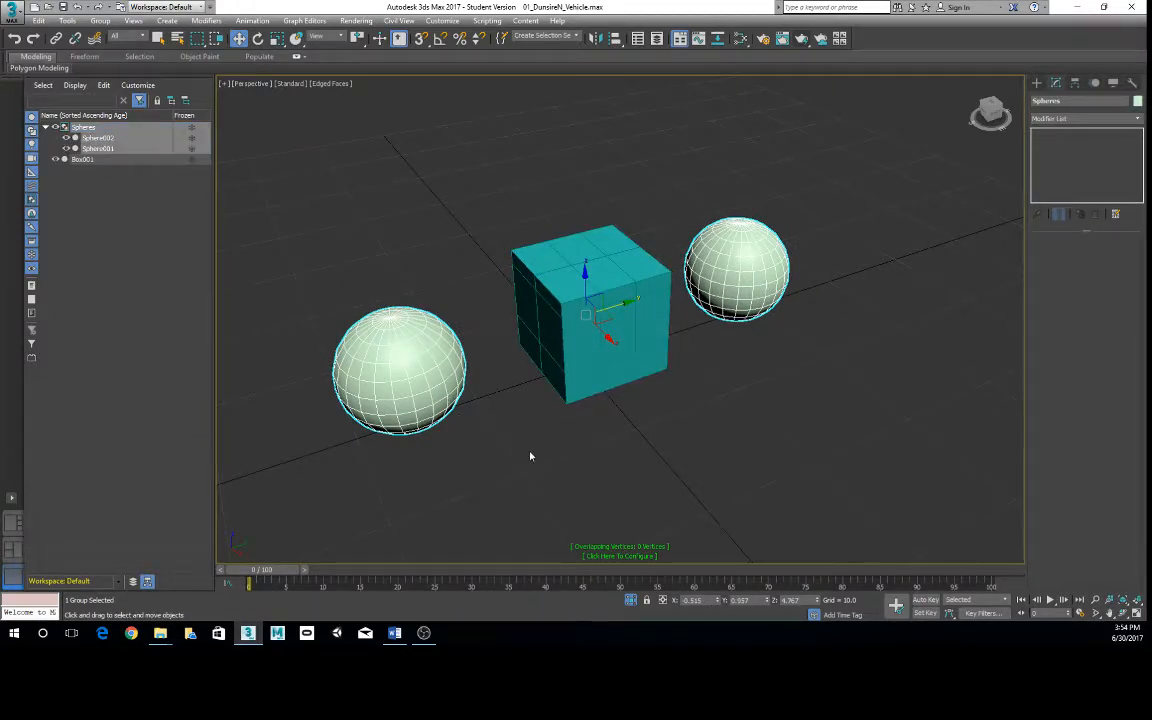
left_click(401, 359)
left_click(804, 341)
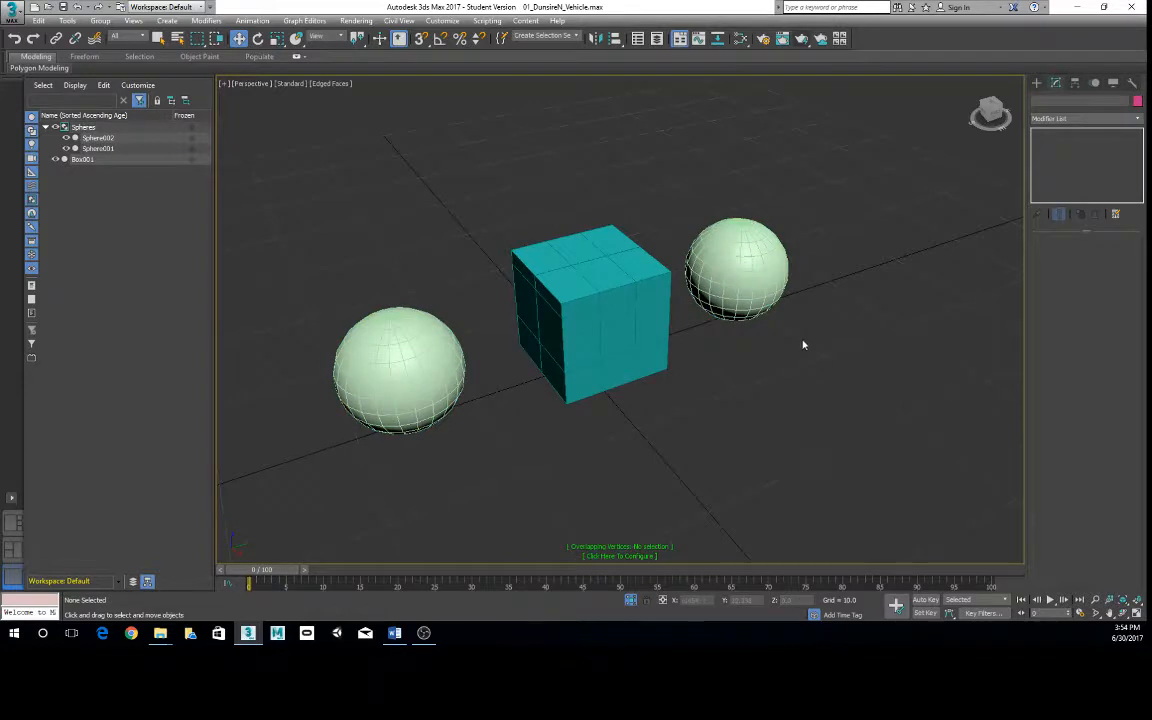
left_click(752, 285)
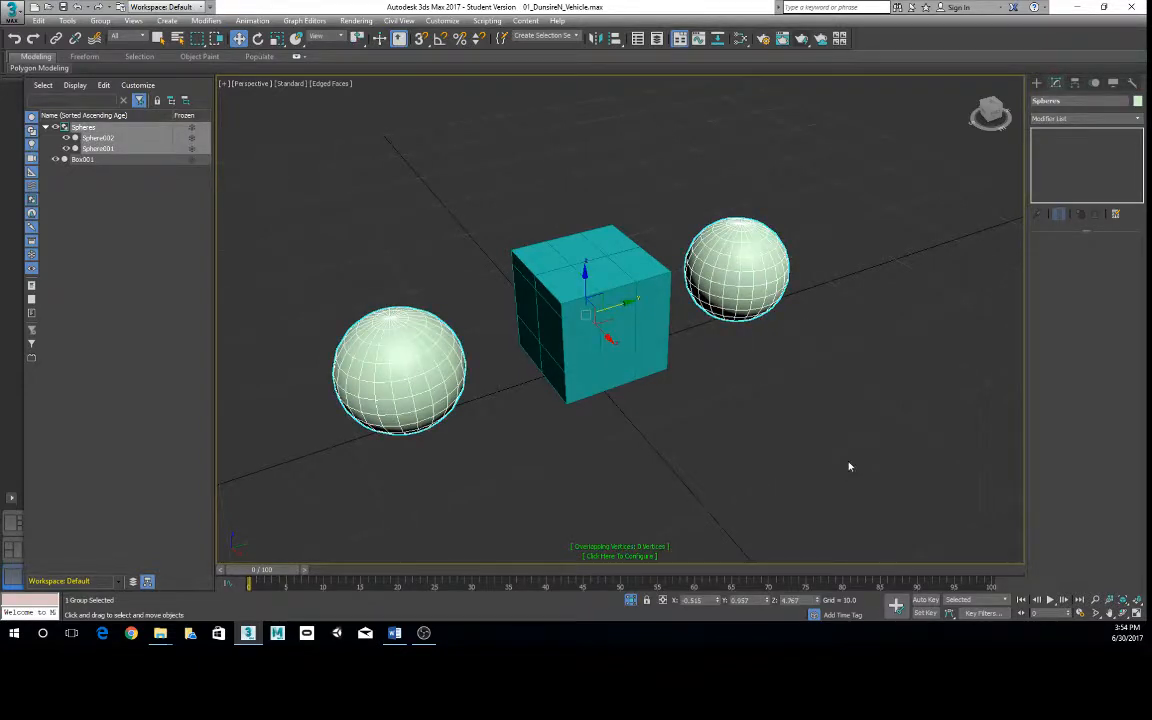
left_click_drag(431, 347, 433, 346)
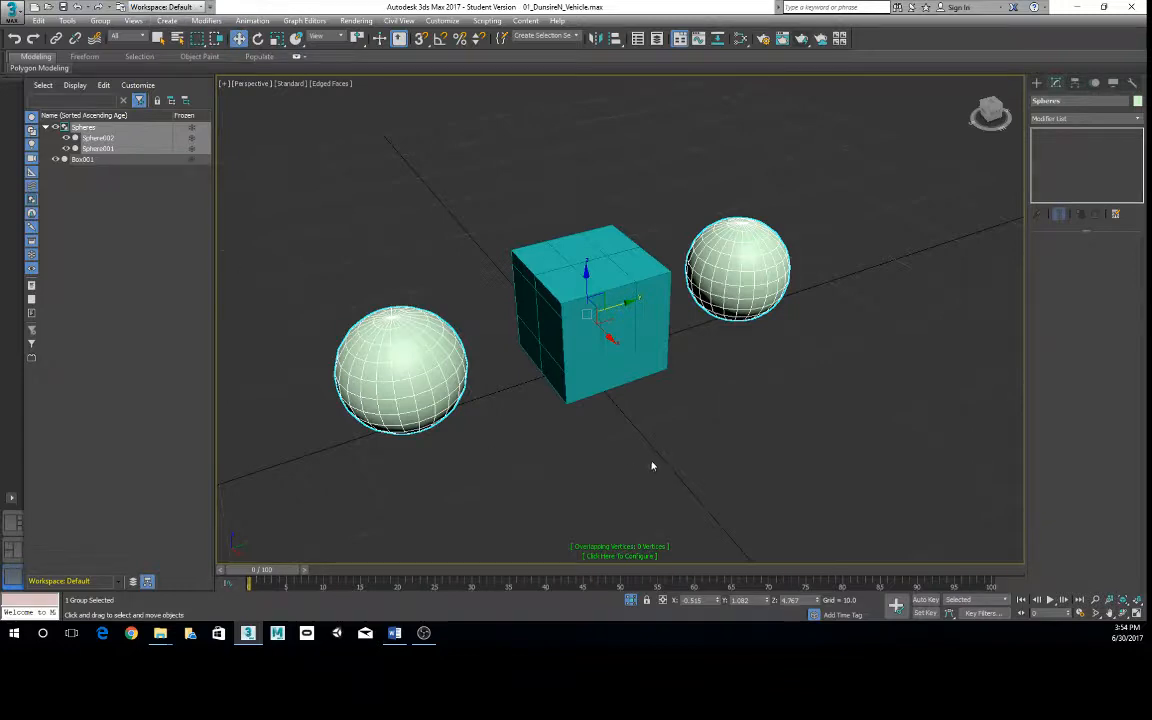
- Open the Spheres group so its members can be selected individually
scroll(688, 443, "down", 1)
scroll(688, 443, "down", 2)
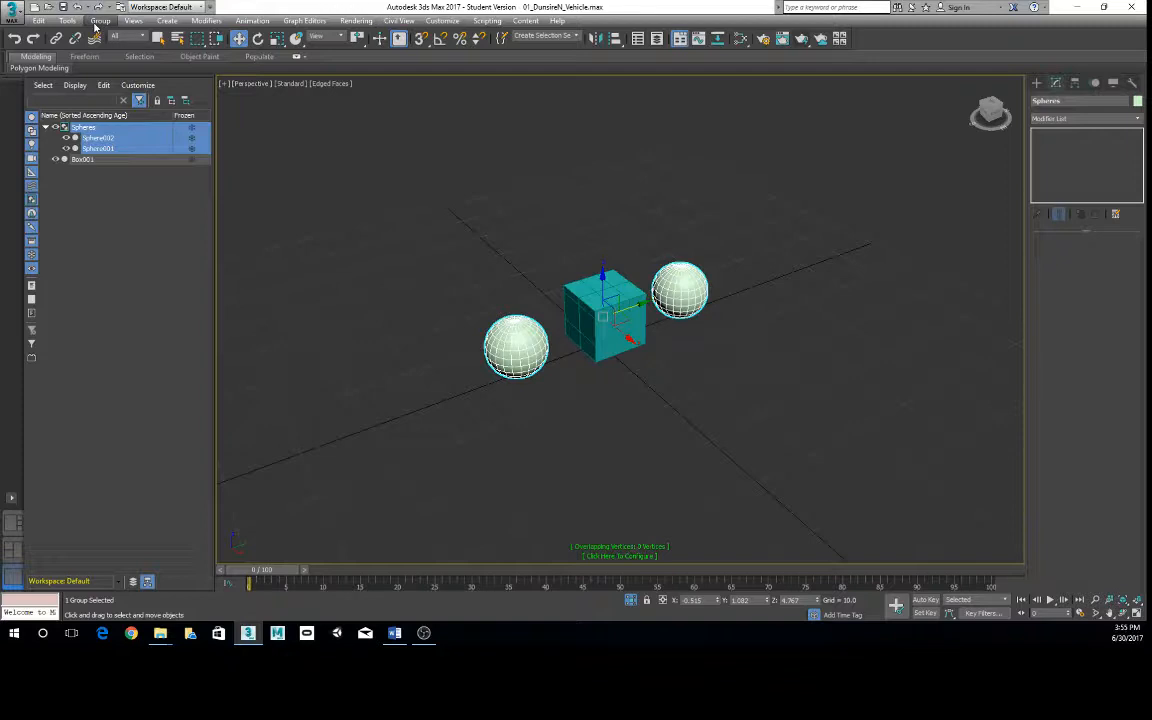
left_click(99, 21)
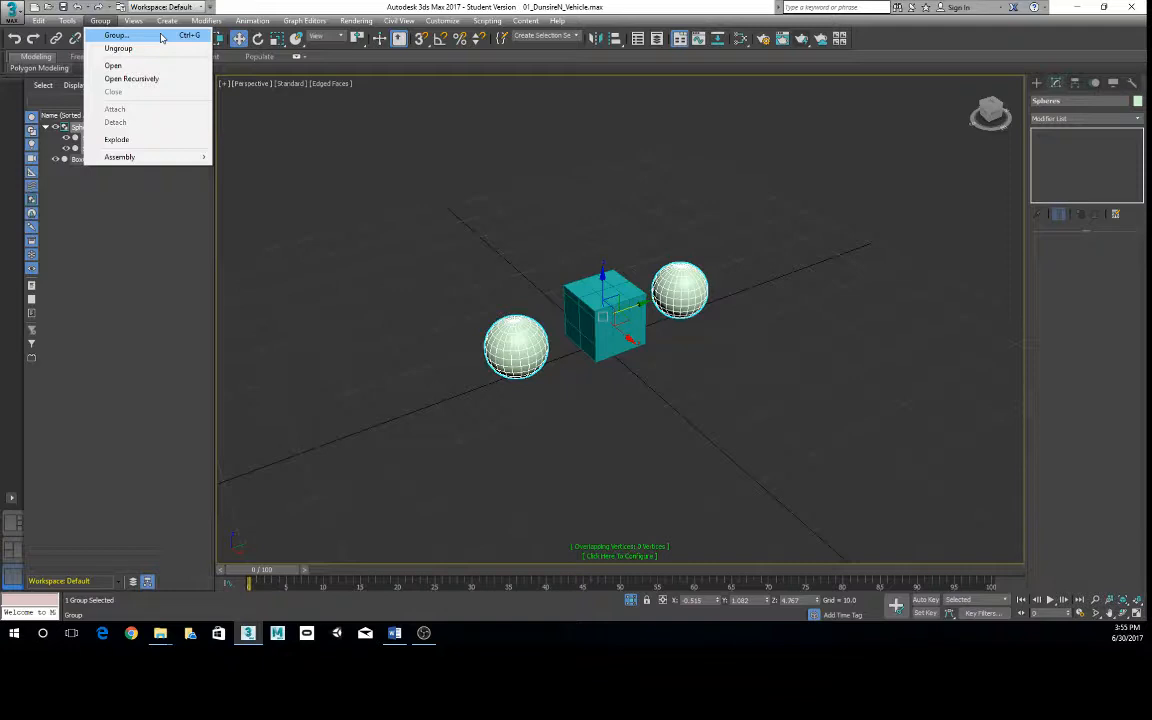
left_click(147, 68)
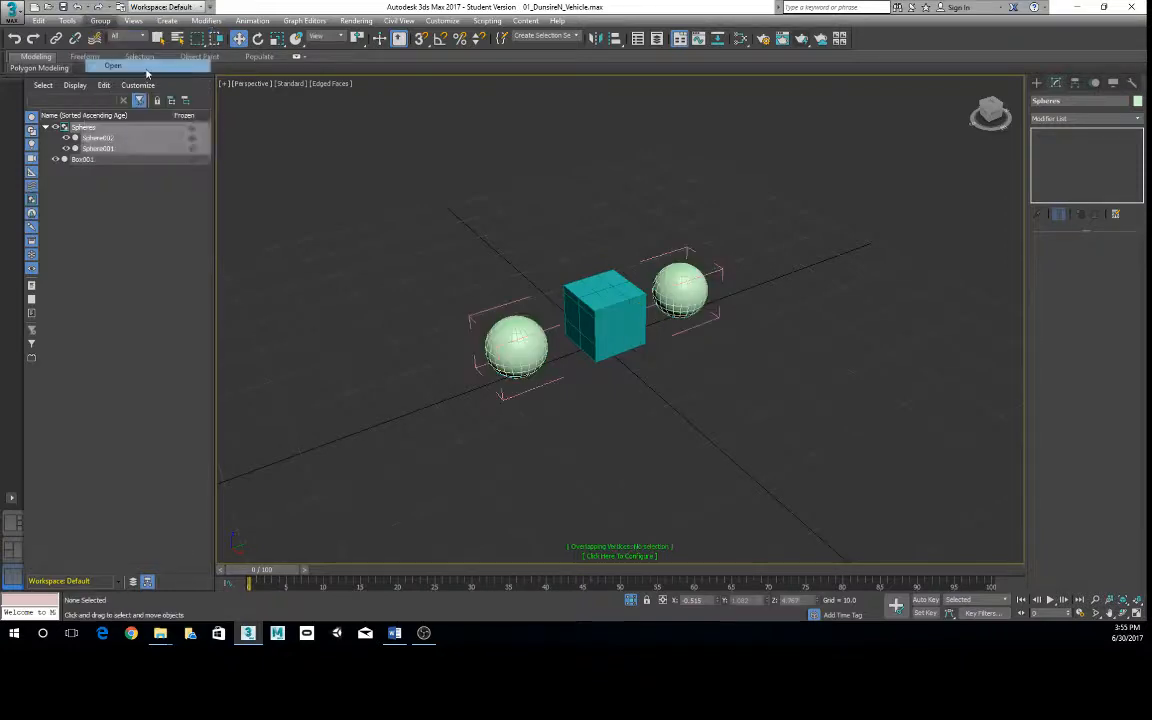
- Select the spheres individually inside the open group and shift Sphere002 slightly along the Y axis
middle_click_drag(575, 357, 604, 333, "alt")
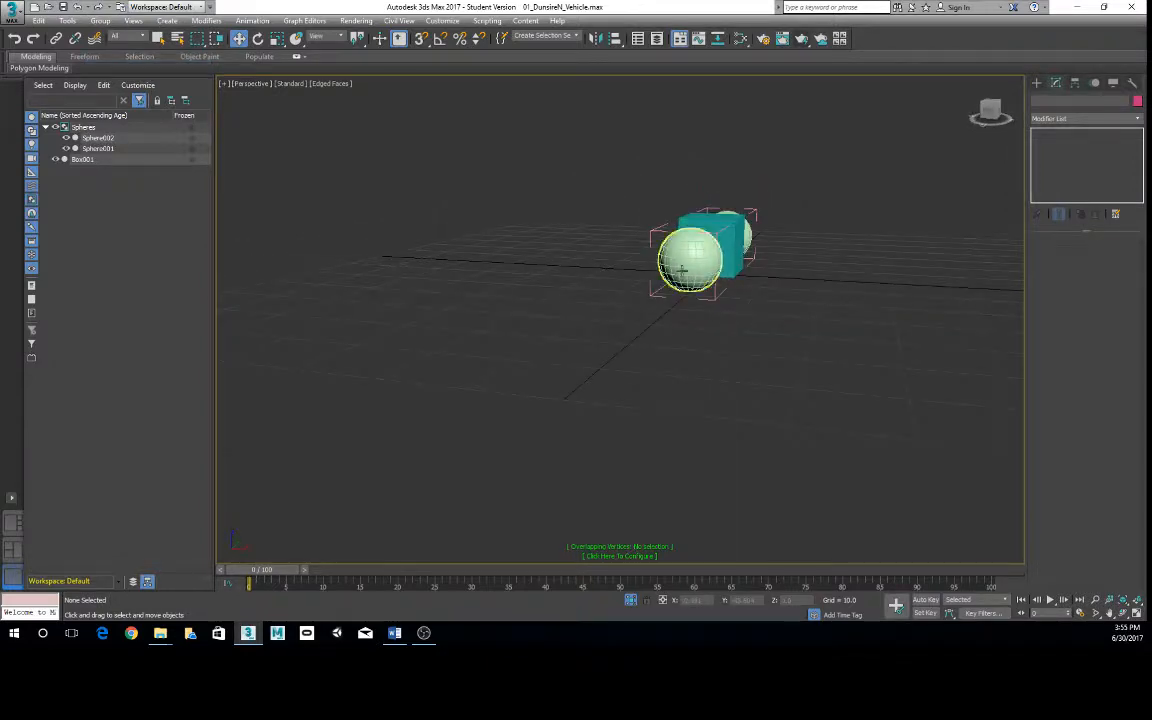
left_click(683, 268)
key("z")
scroll(779, 386, "down", 3)
middle_click_drag(779, 386, 730, 365, "alt")
scroll(730, 365, "down", 3)
left_click(802, 240)
middle_click_drag(802, 240, 800, 332, "alt")
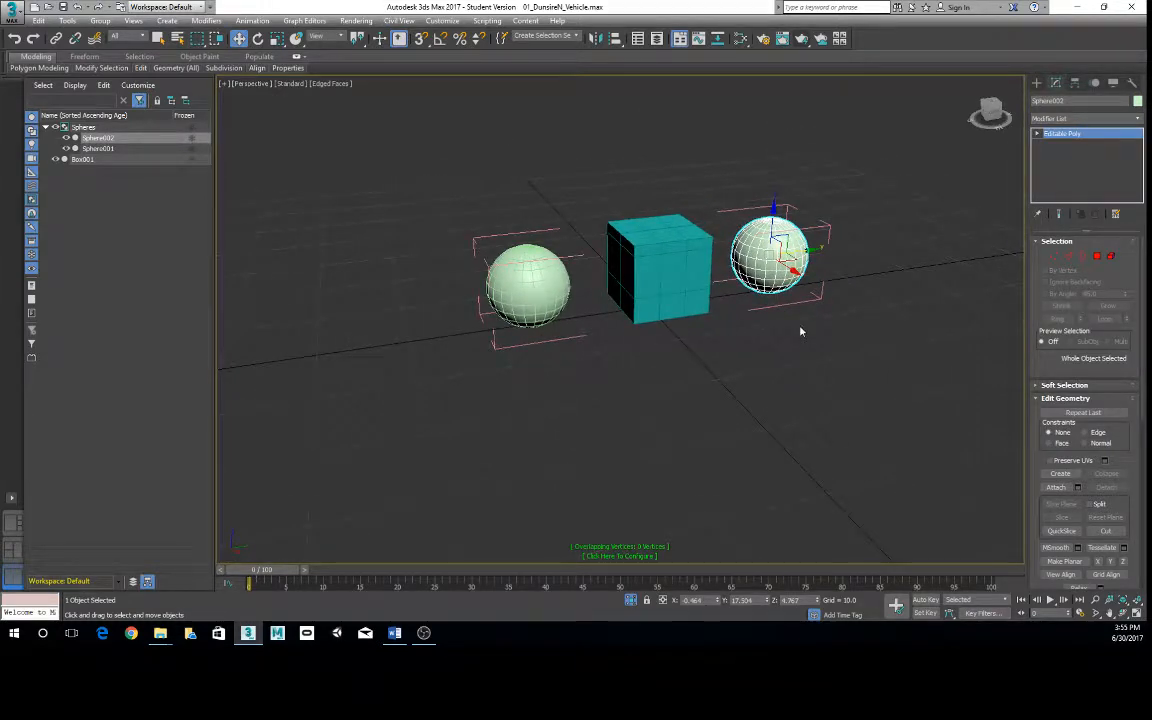
- Close the Spheres group and clear the selection in the viewport
left_click(100, 20)
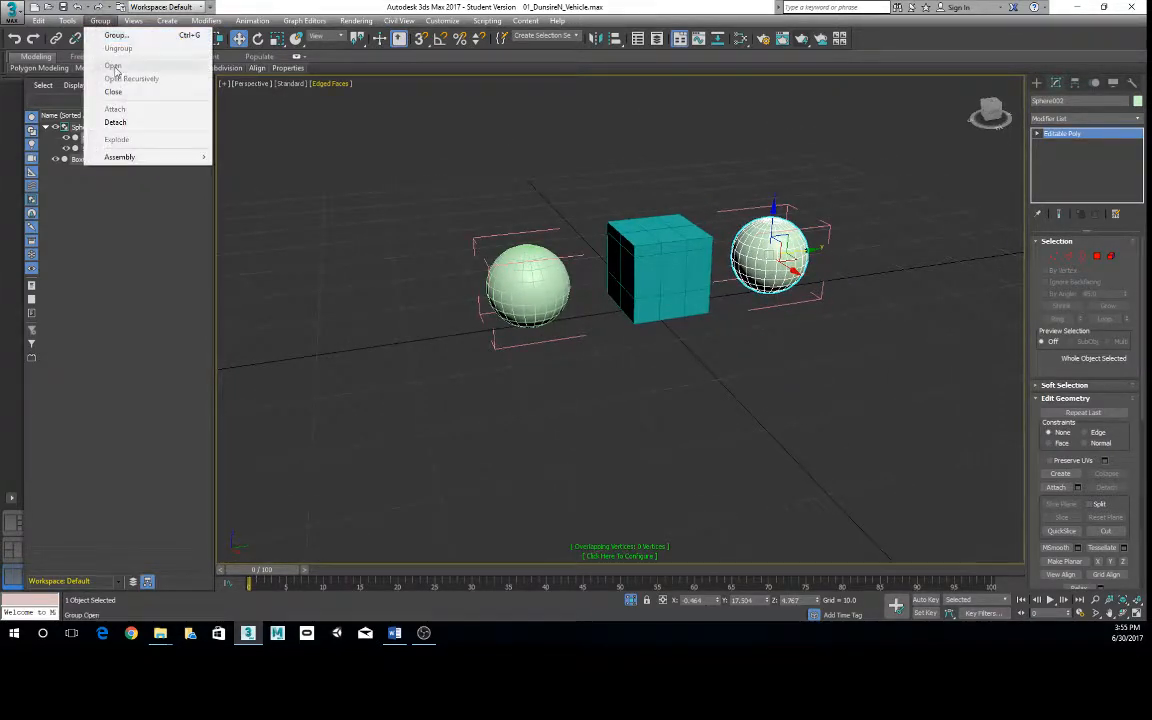
left_click(100, 86)
middle_click_drag(437, 329, 470, 350, "alt")
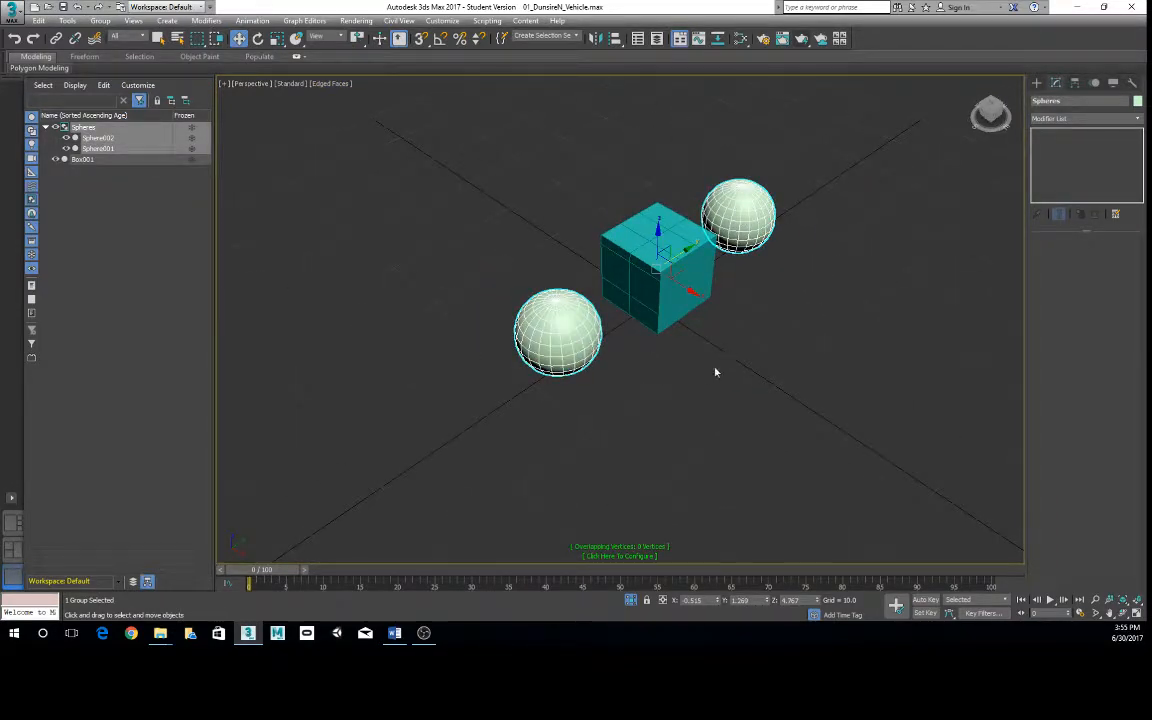
middle_click_drag(715, 370, 660, 384, "alt")
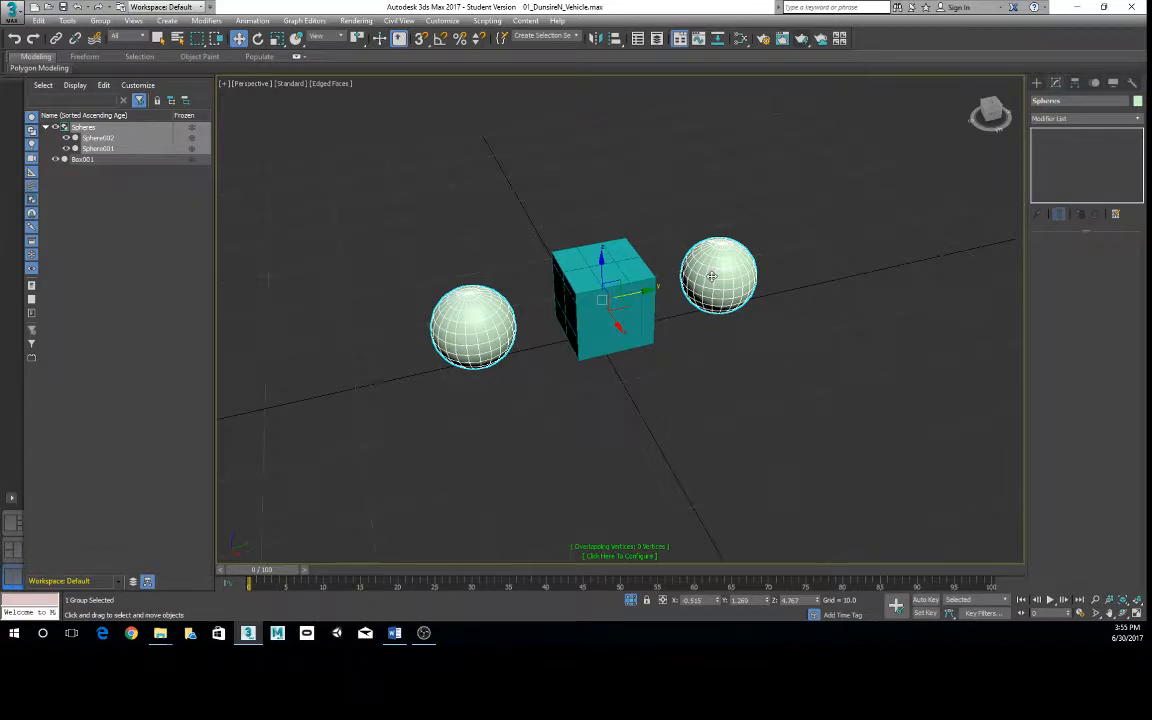
left_click(538, 316)
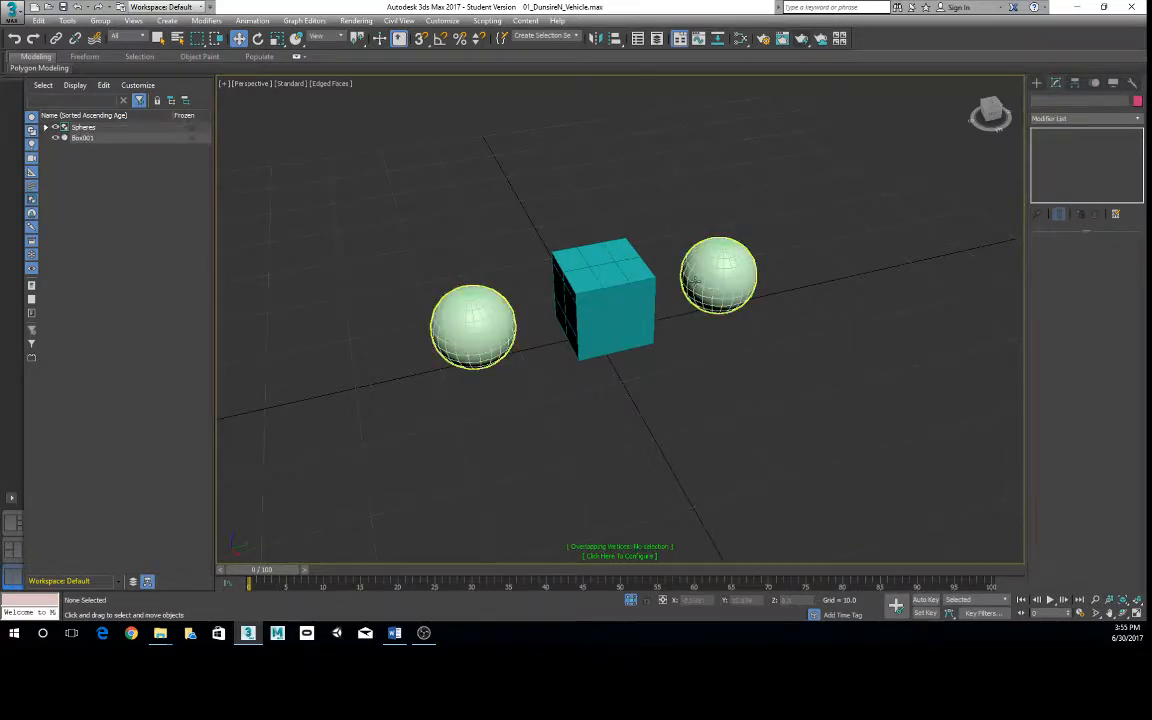
- Select the Spheres group and try to move Box001 into the closed group within the scene object list
left_click(712, 285)
mouse_move(710, 352)
middle_mouse_down("alt")
mouse_move(717, 339)
mouse_move(692, 348)
mouse_move(708, 348)
middle_mouse_up("alt")
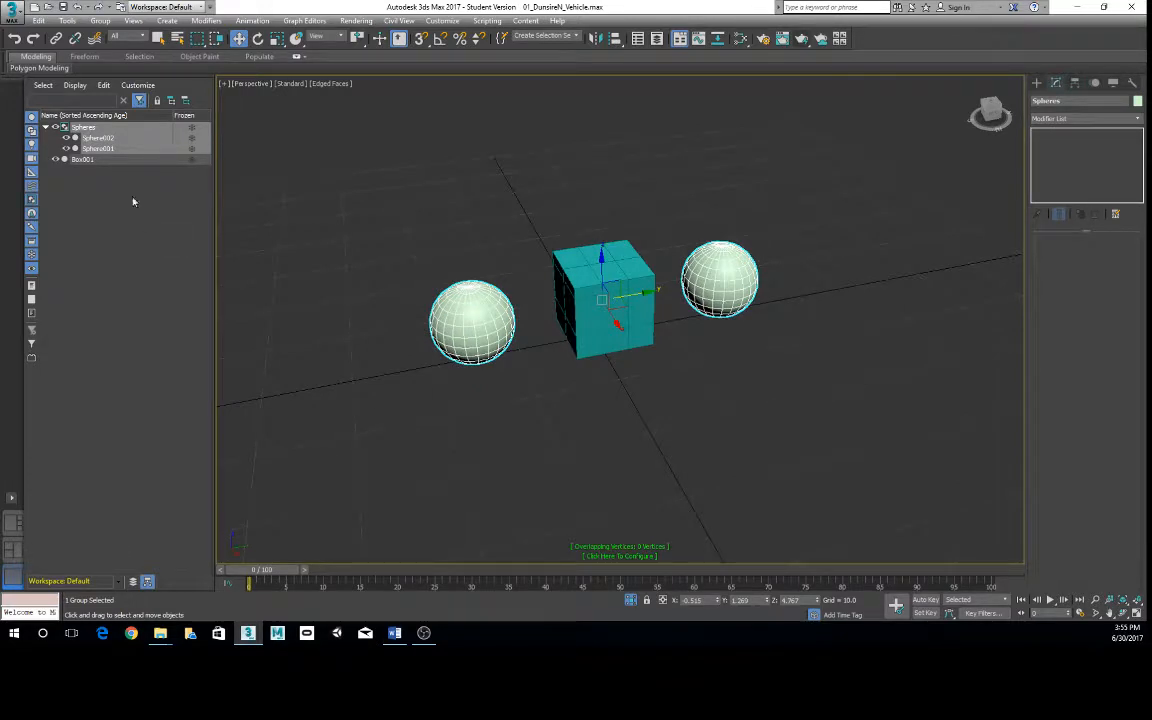
left_click(93, 137)
left_click(82, 159)
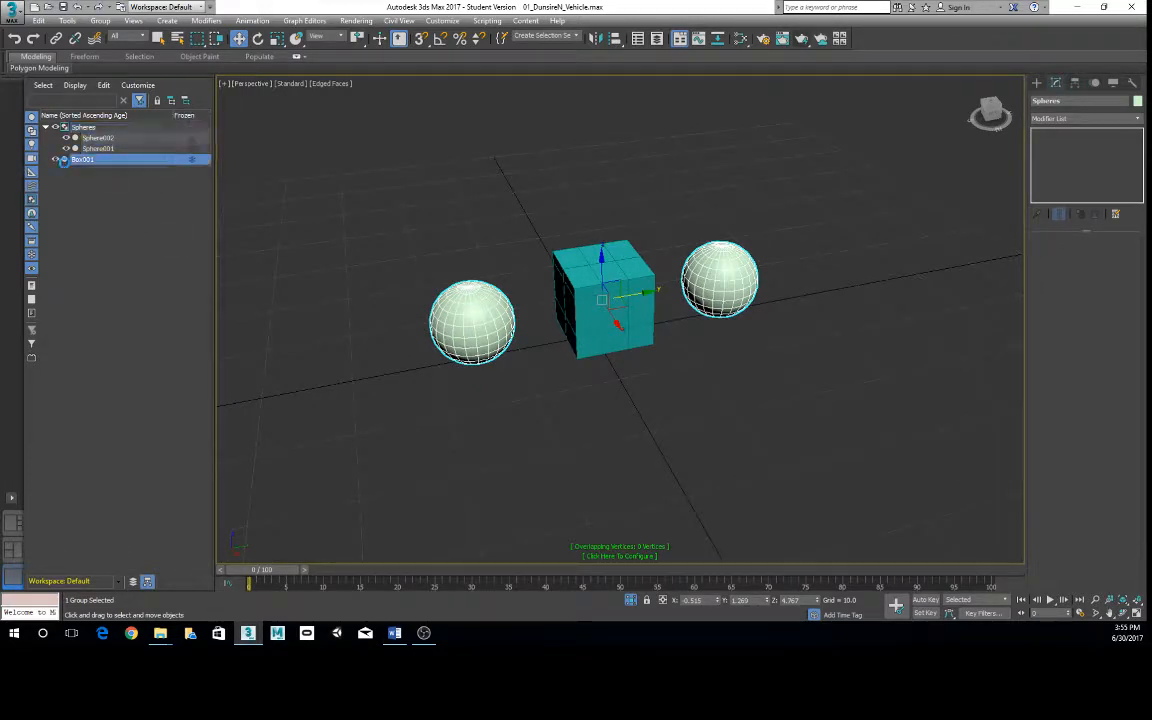
left_click_drag(85, 161, 86, 130)
- Open the Spheres group so that it can accept additional members
left_click(82, 128)
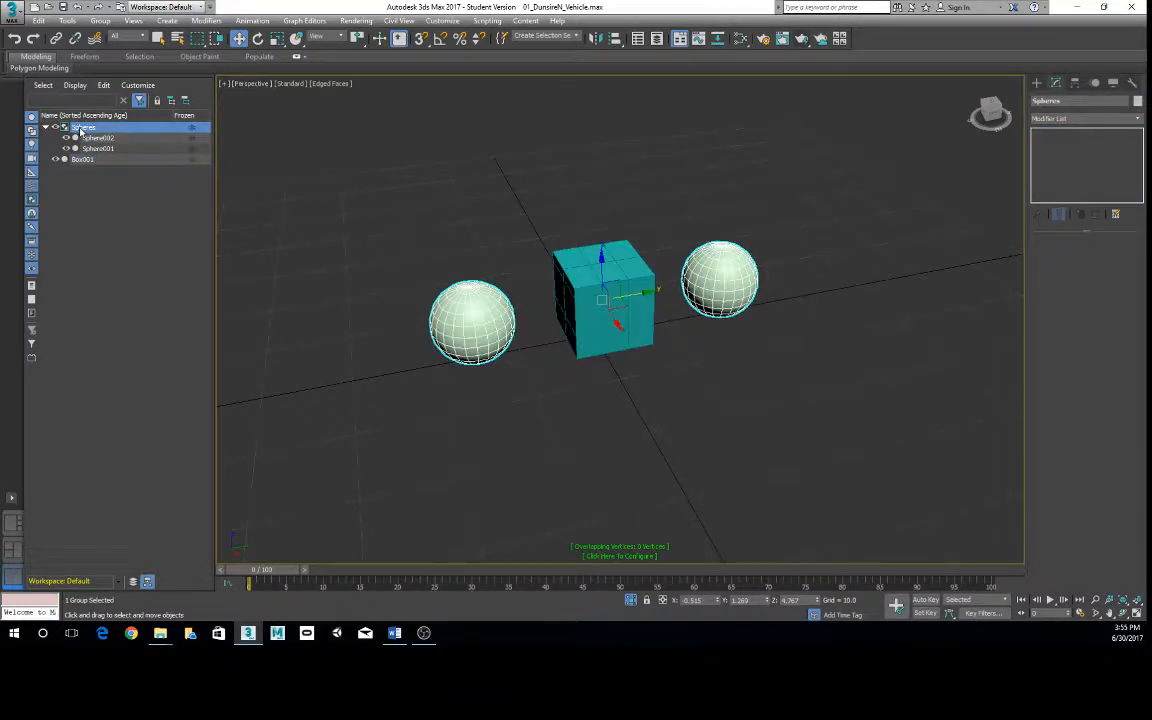
left_click(99, 21)
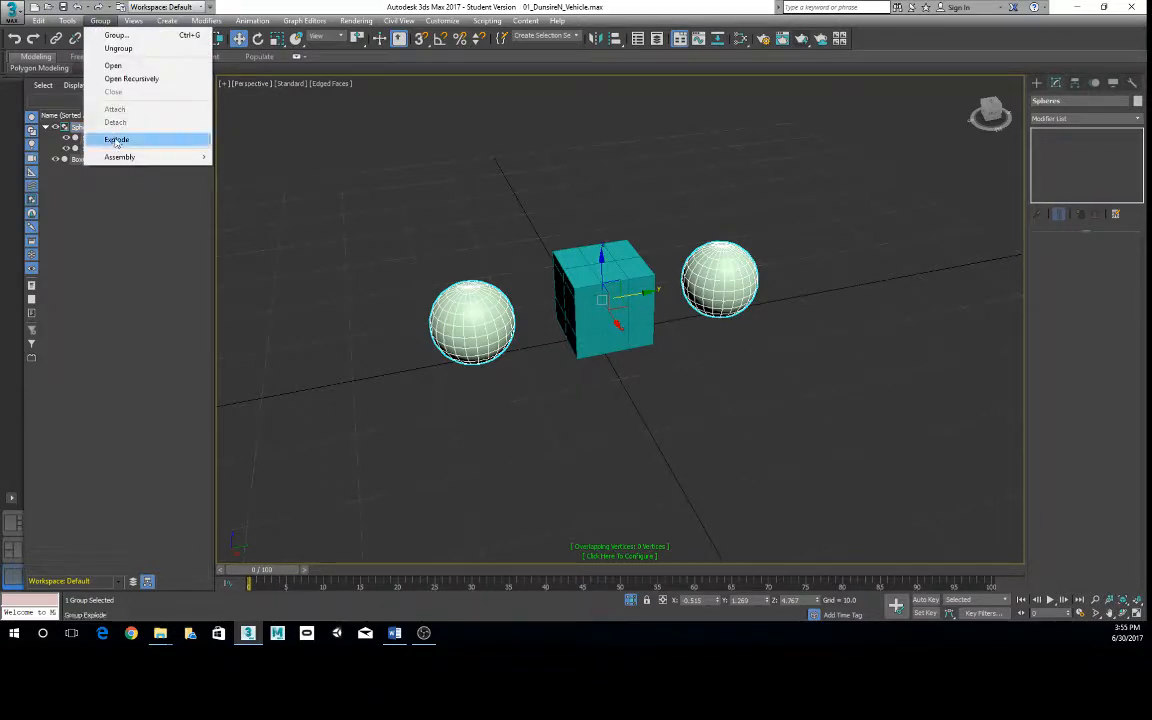
left_click(118, 65)
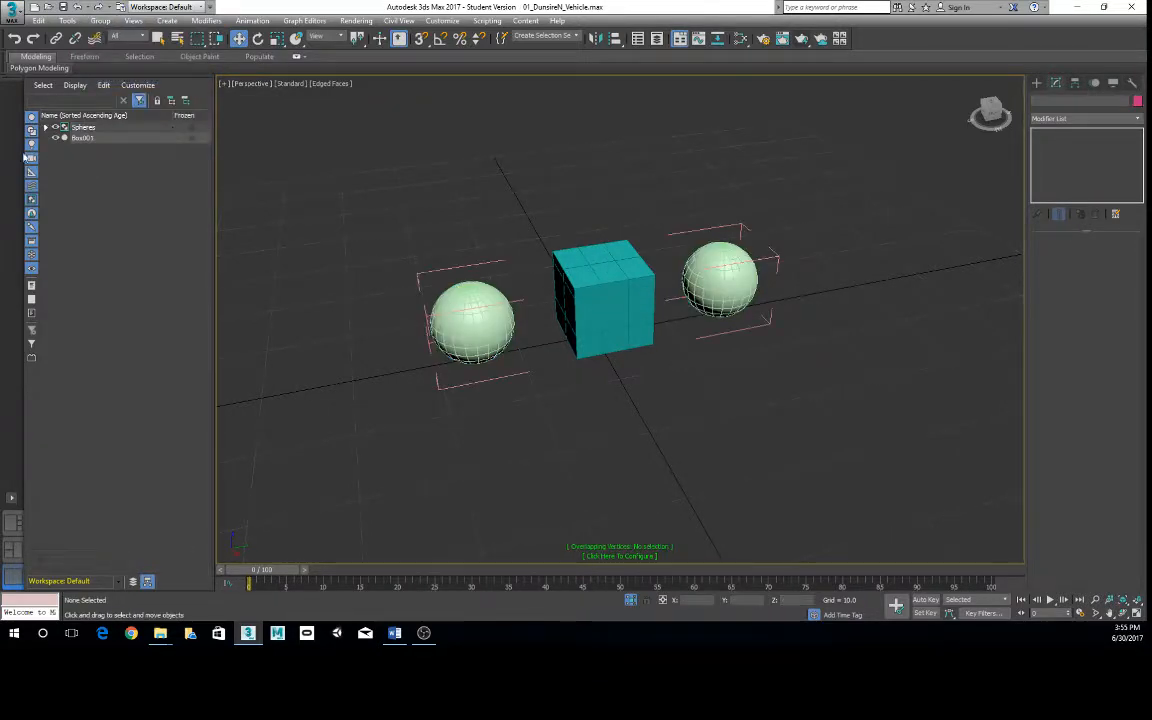
- Select Box001 and check the Spheres group's members by expanding and collapsing its entry in the object list
left_click(86, 139)
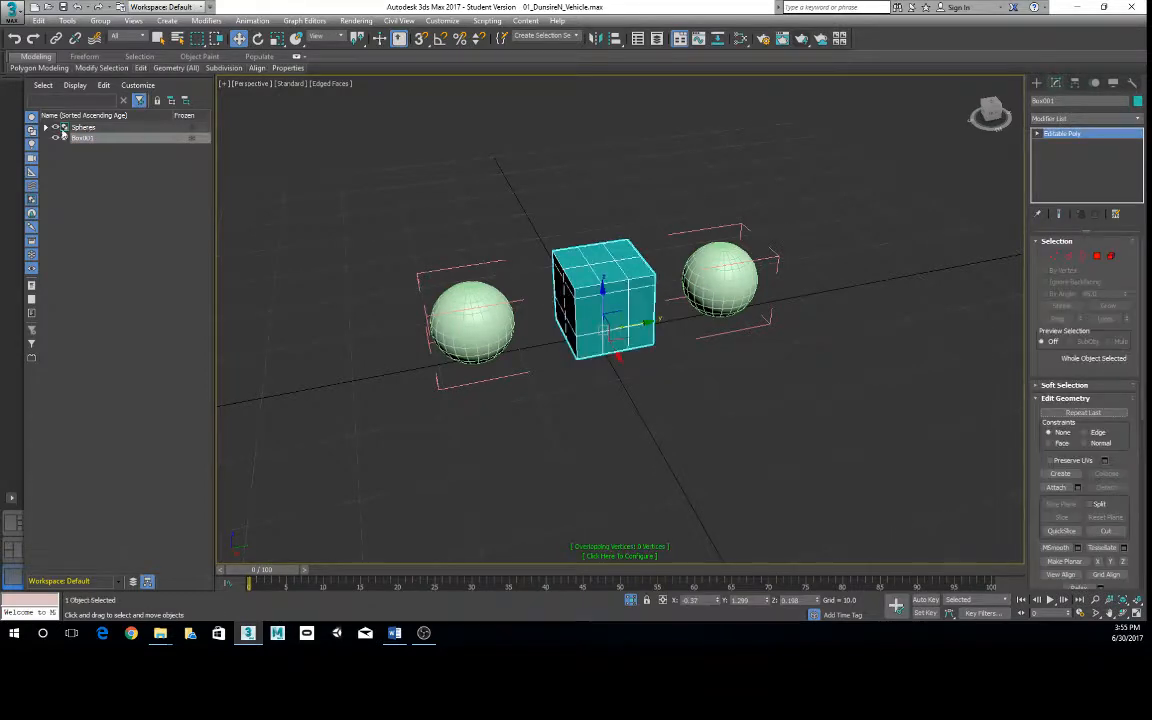
left_click(46, 128)
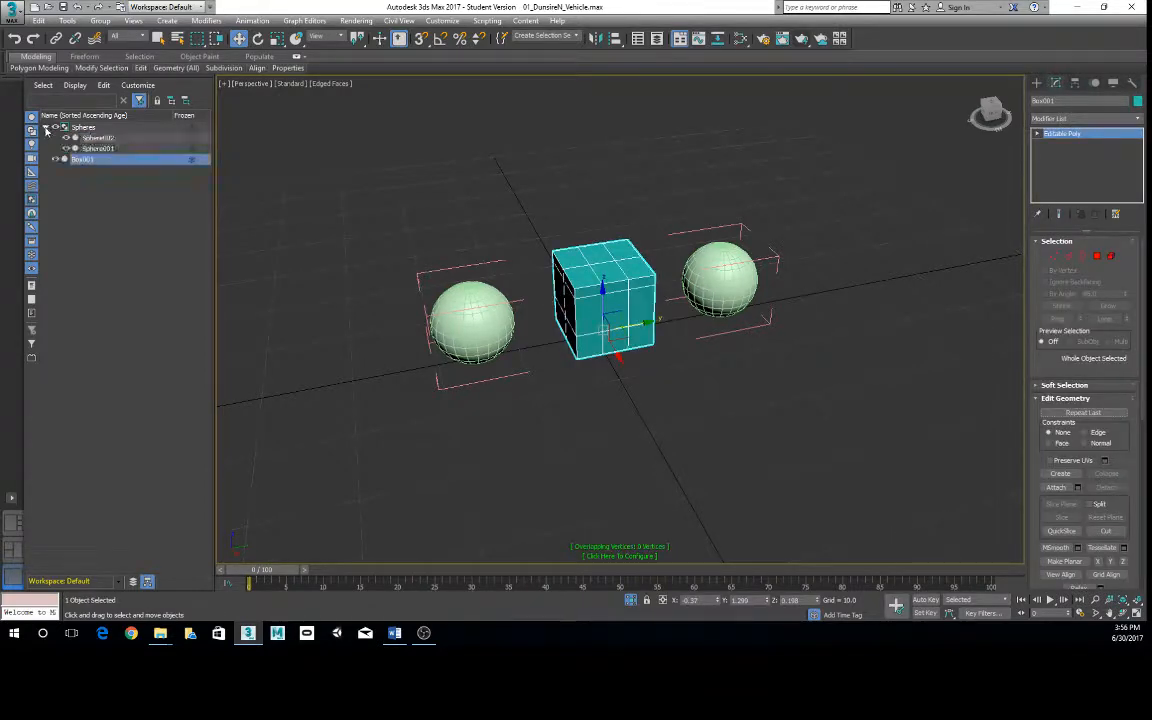
left_click(46, 128)
left_click(563, 347)
left_click(622, 271)
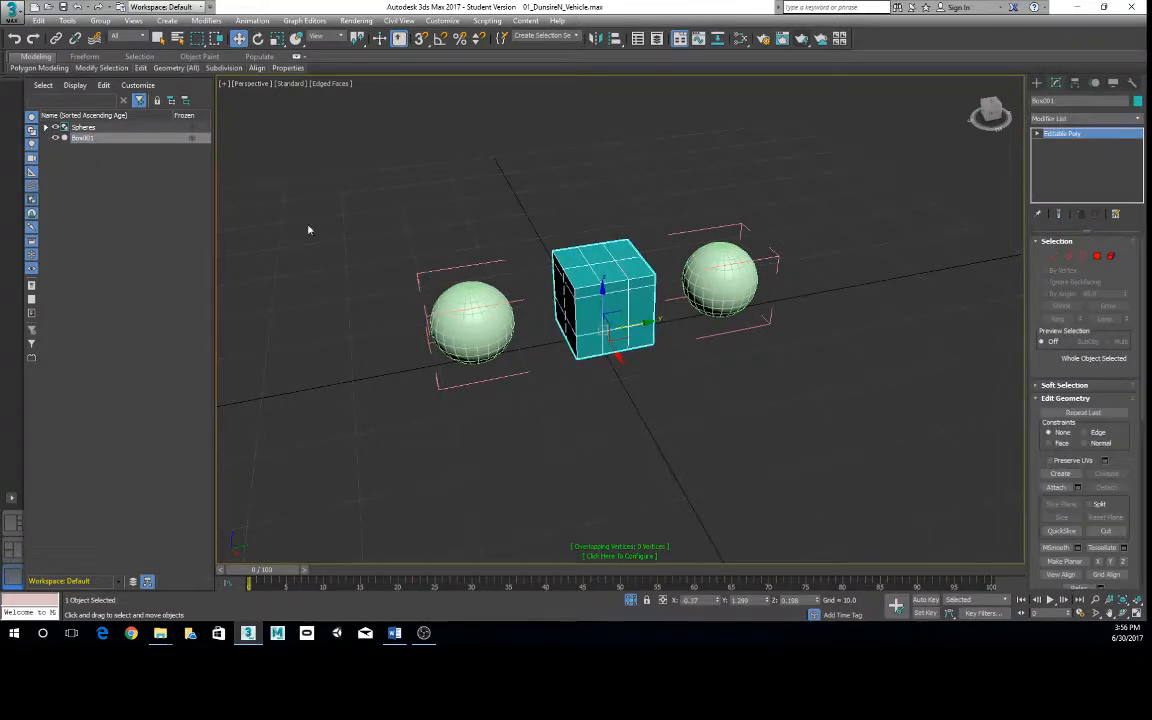
- Select all objects to check which group commands are available, and reselect only the box
key("ctrl+a")
left_click(100, 20)
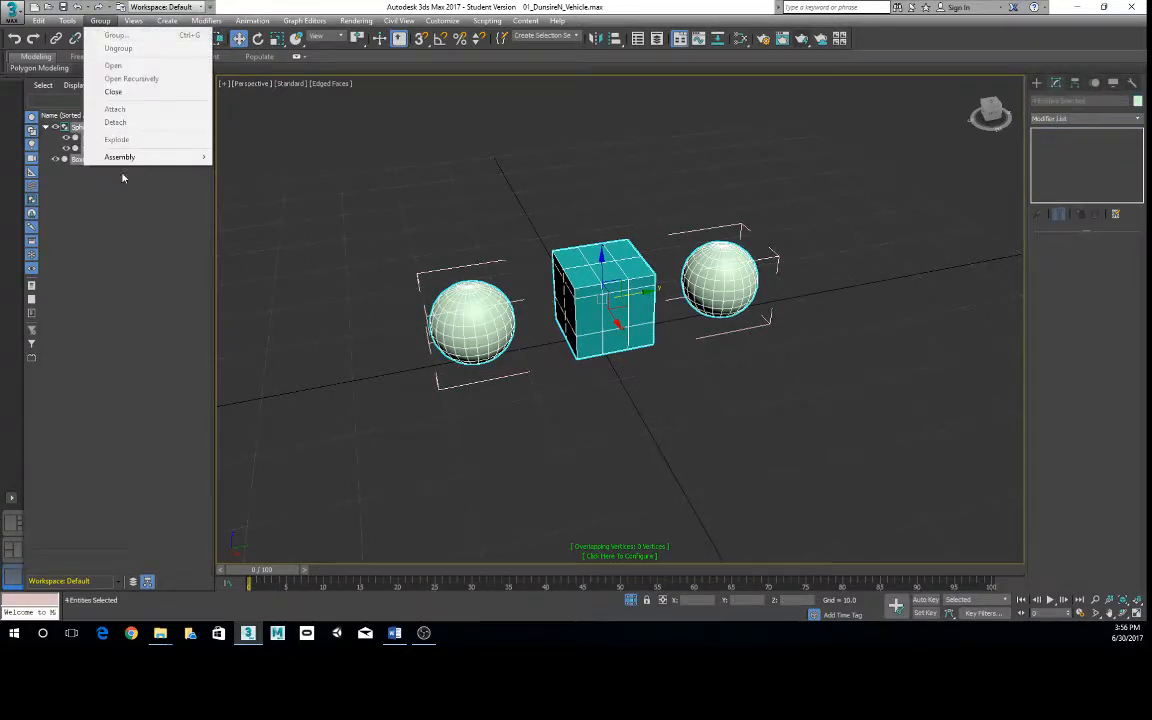
mouse_move(120, 157)
left_click(419, 166)
left_click(612, 268)
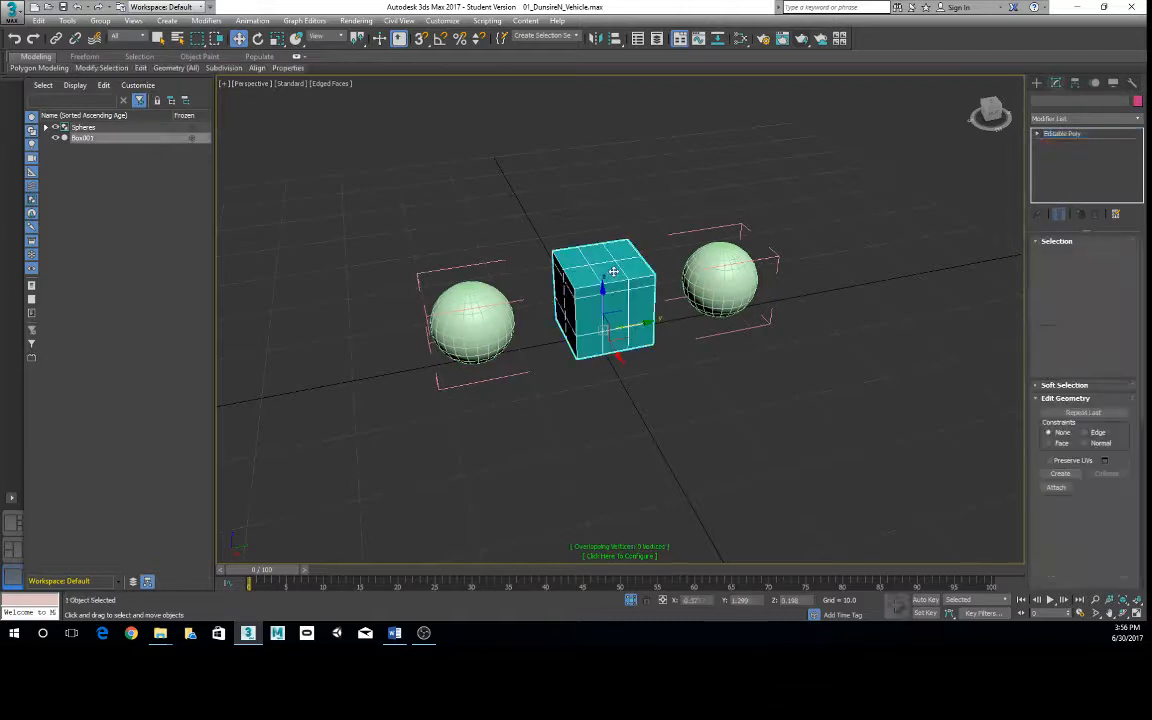
- Expand the open Spheres group in the object list and try to move Box001 into it
mouse_move(82, 138)
left_mouse_down()
mouse_move(88, 127)
mouse_move(94, 139)
mouse_move(68, 128)
left_mouse_up()
left_click(46, 127)
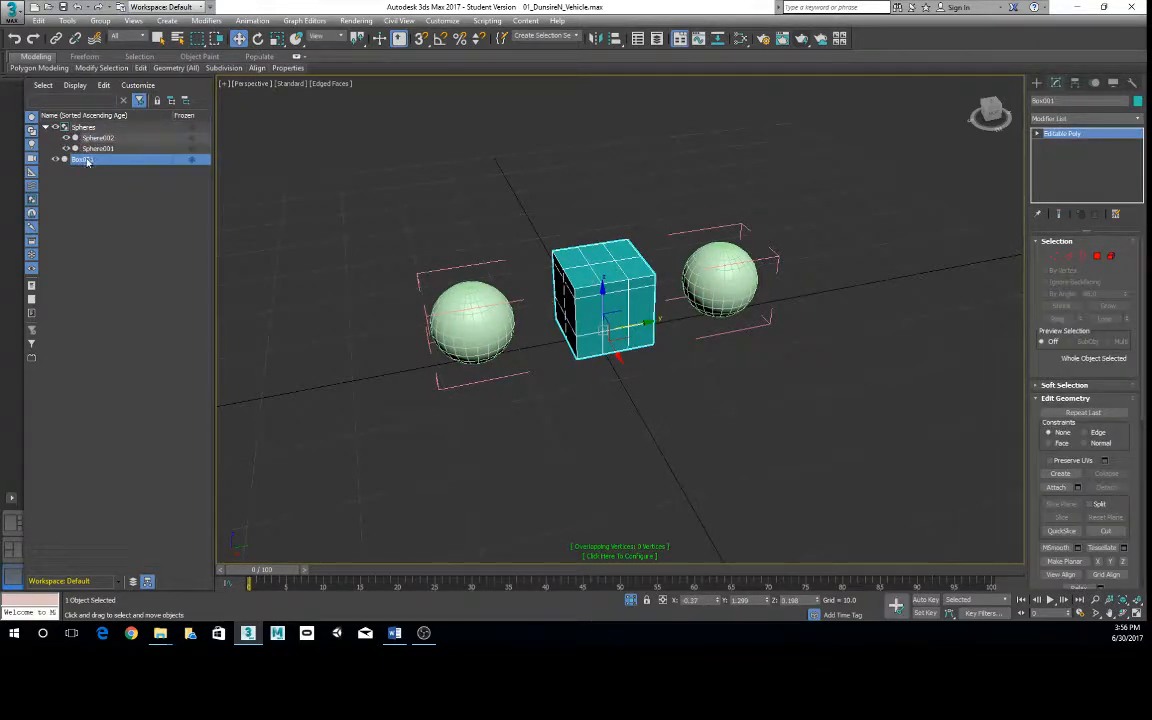
left_click_drag(79, 160, 99, 128)
- Try to attach Box001 to the open Spheres group, cancel the command and clear the selection
left_click(106, 21)
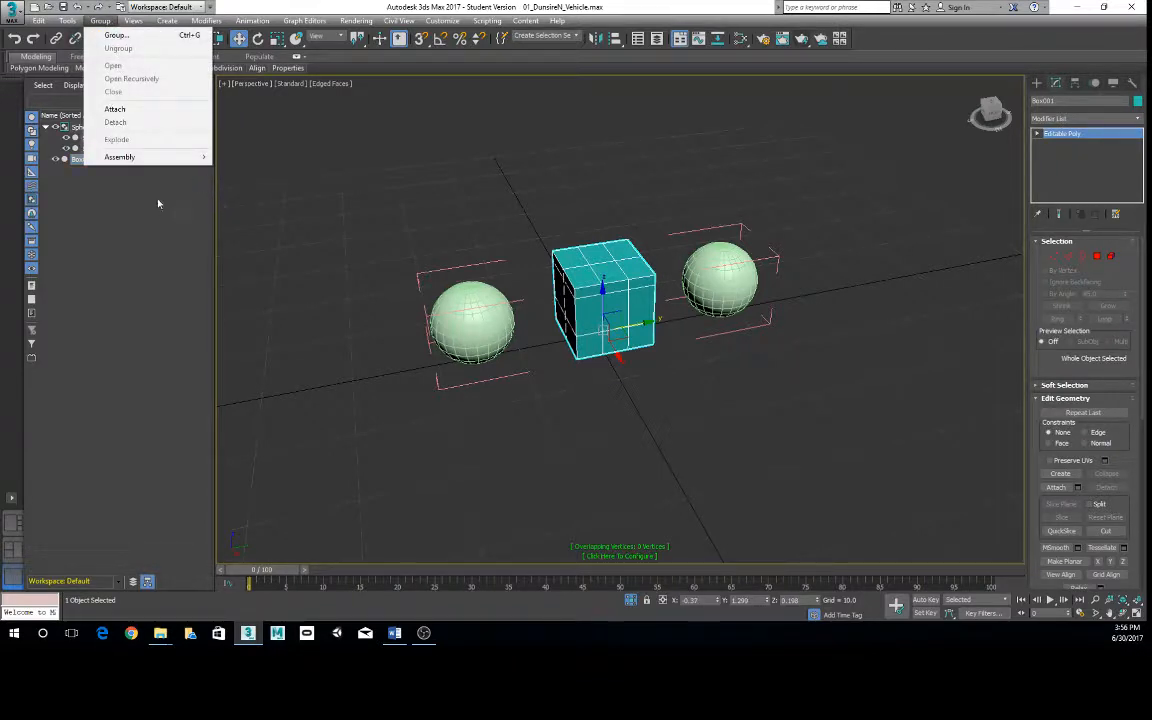
left_click(116, 109)
left_click(80, 159)
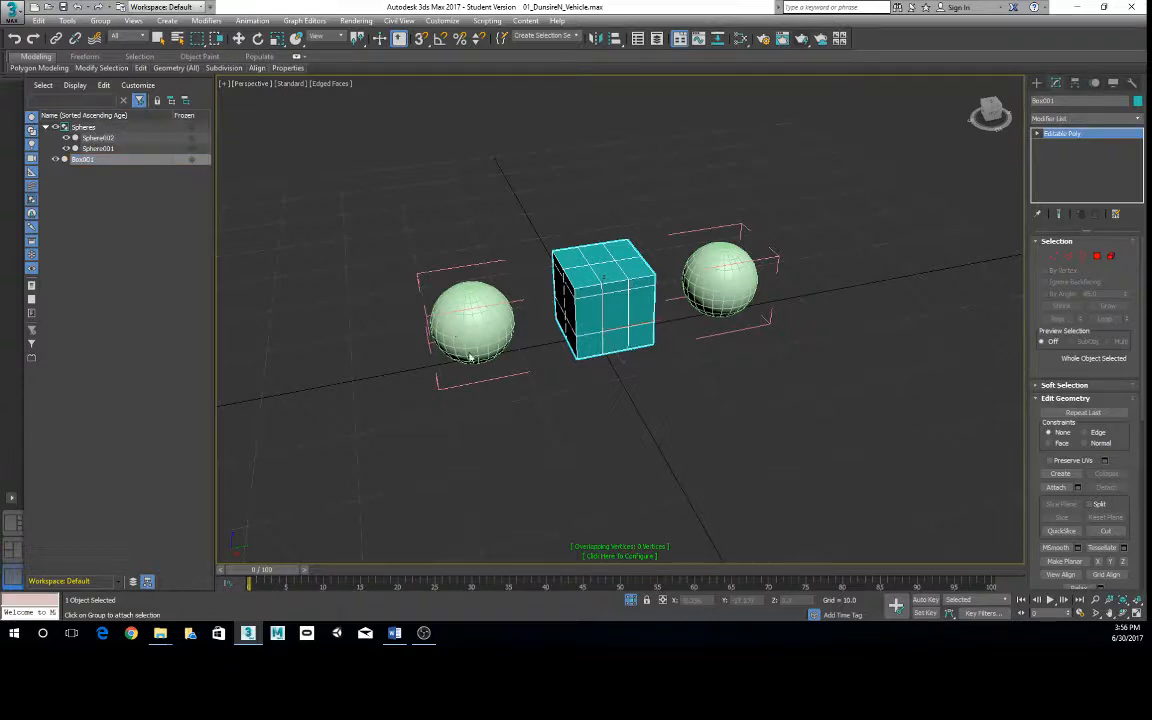
key("w")
left_click(363, 273)
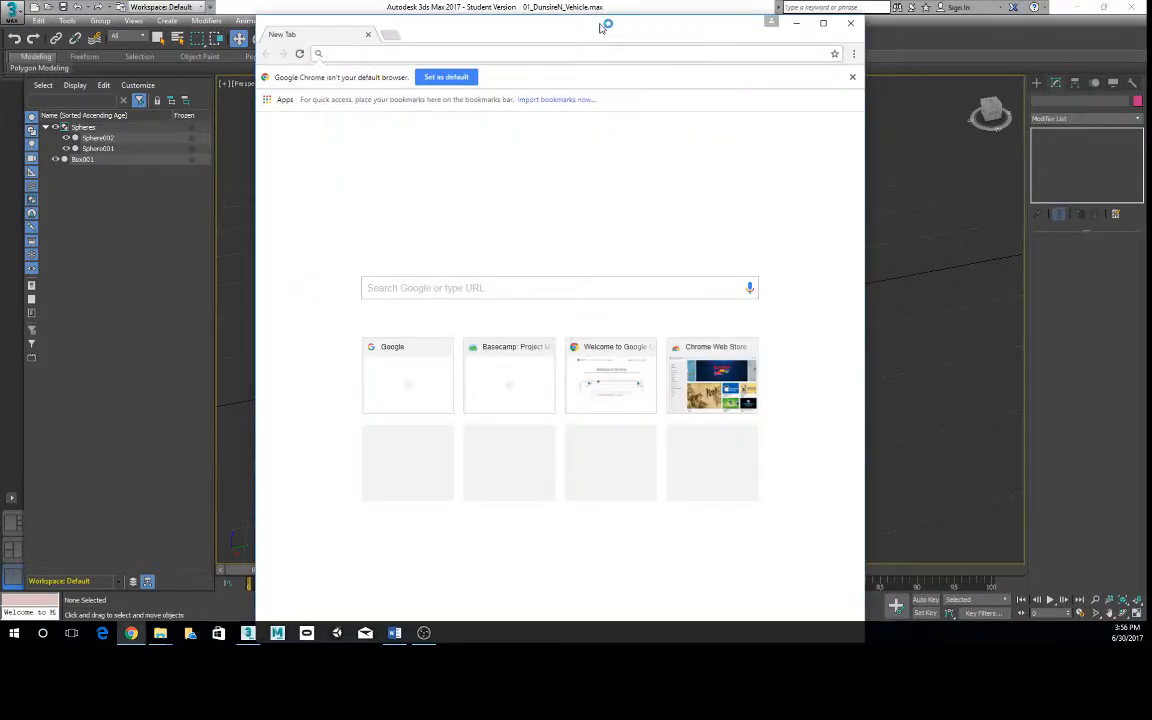
- Select the Spheres group helper and after it Box001 in the scene object list
left_click_drag(604, 25, 0, 44)
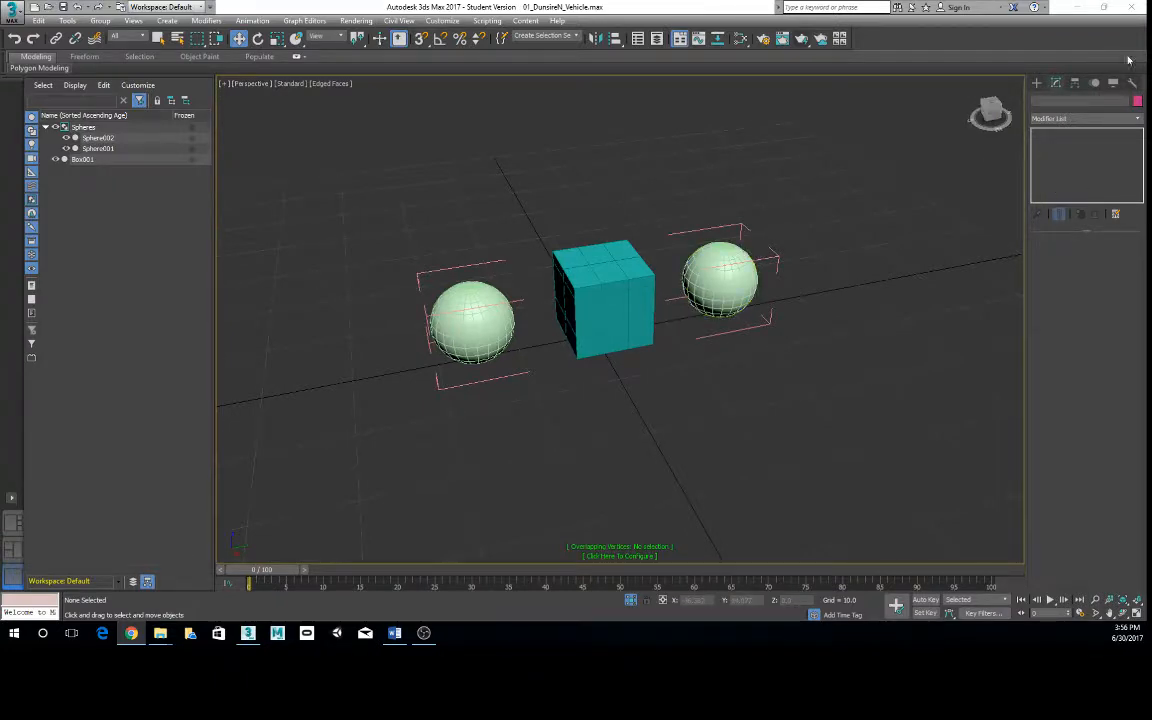
left_click(84, 128)
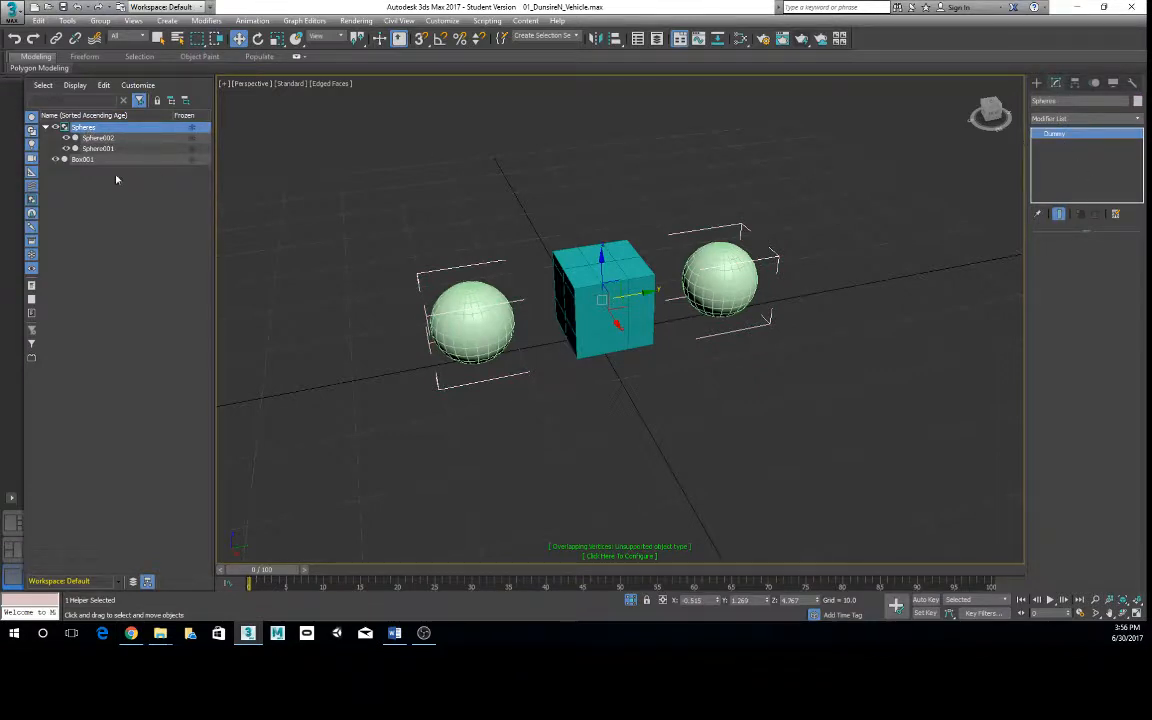
left_click(80, 159)
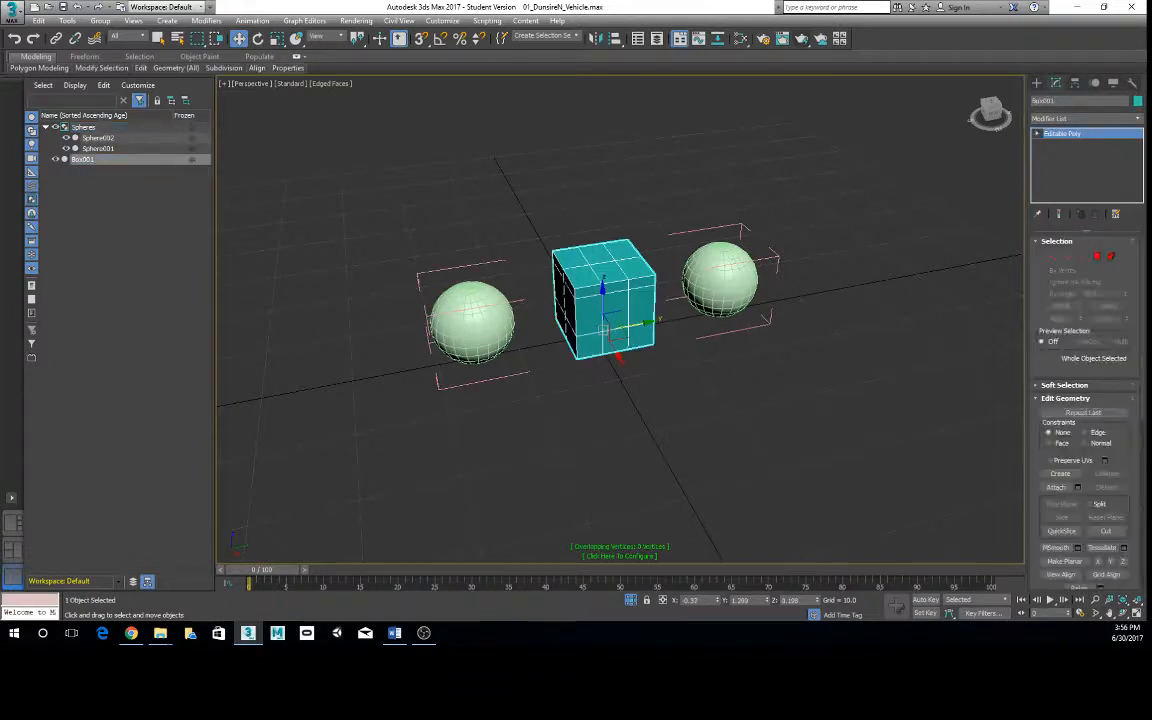
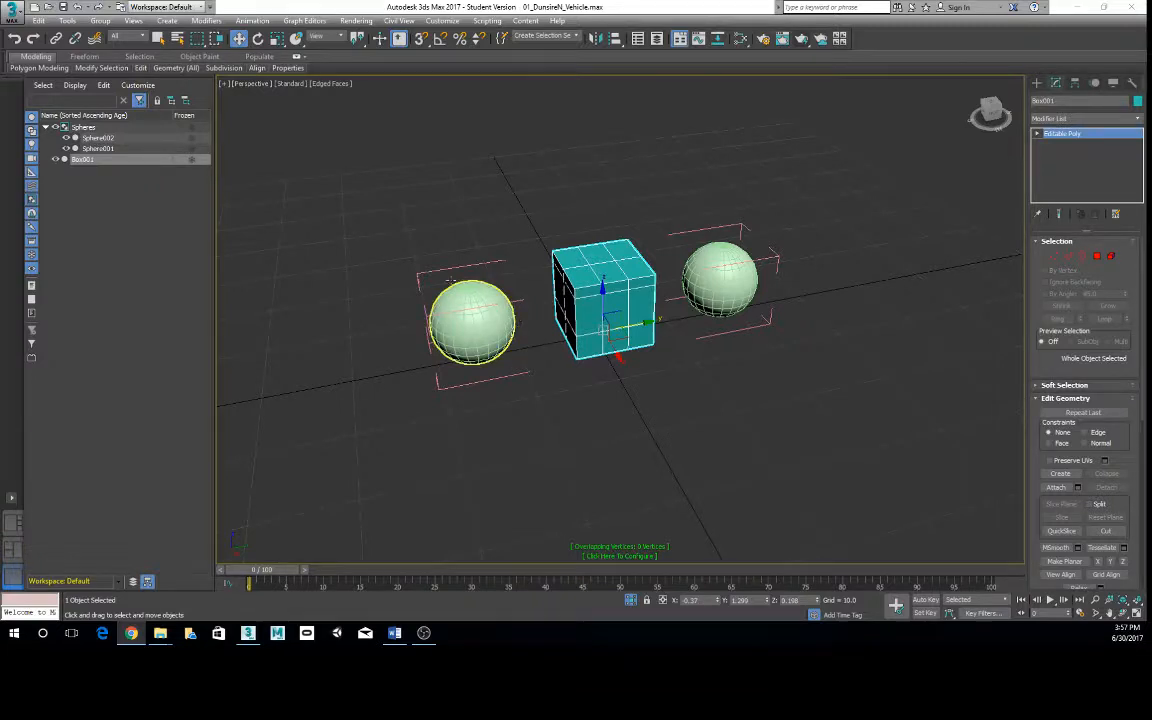
- Select the box and check its context commands and the group commands for a way to attach it
left_click(524, 284)
right_click(616, 289)
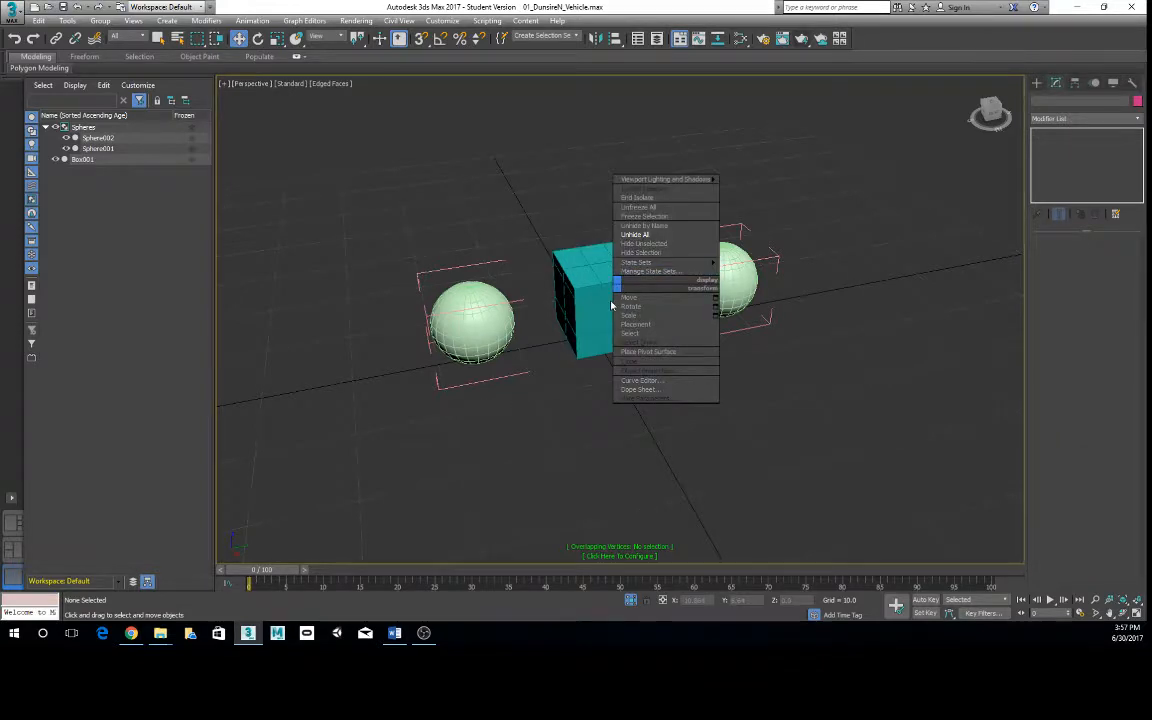
left_click(567, 291)
right_click(456, 297)
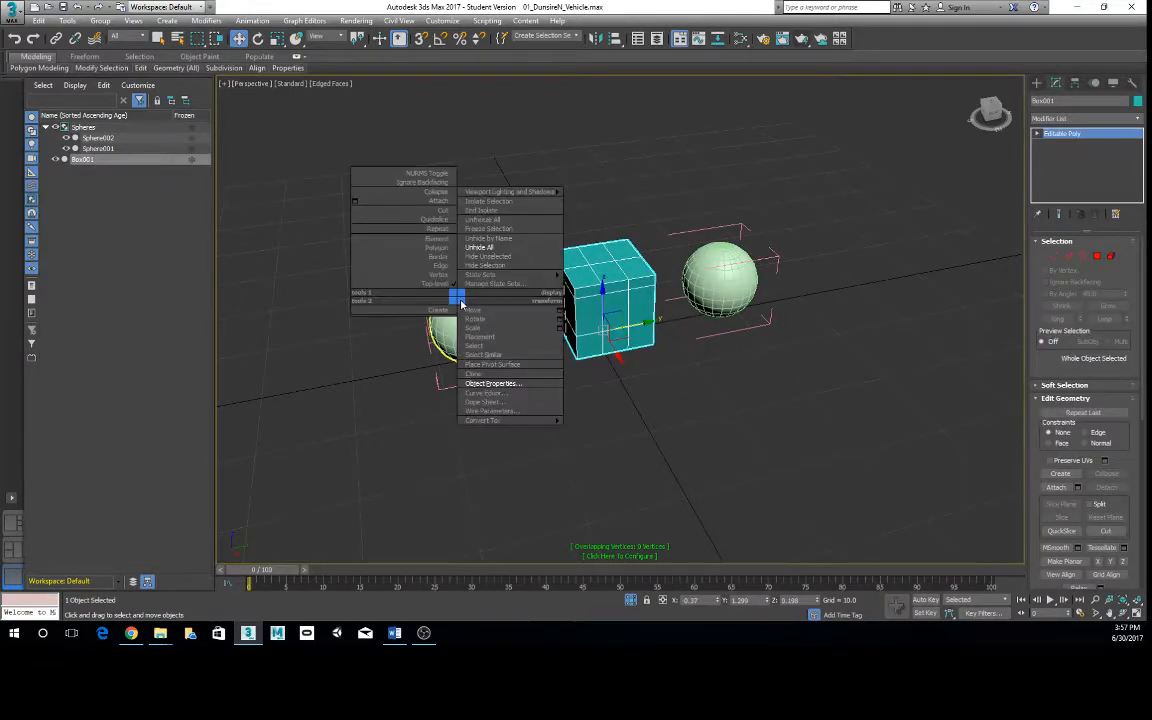
left_click(101, 21)
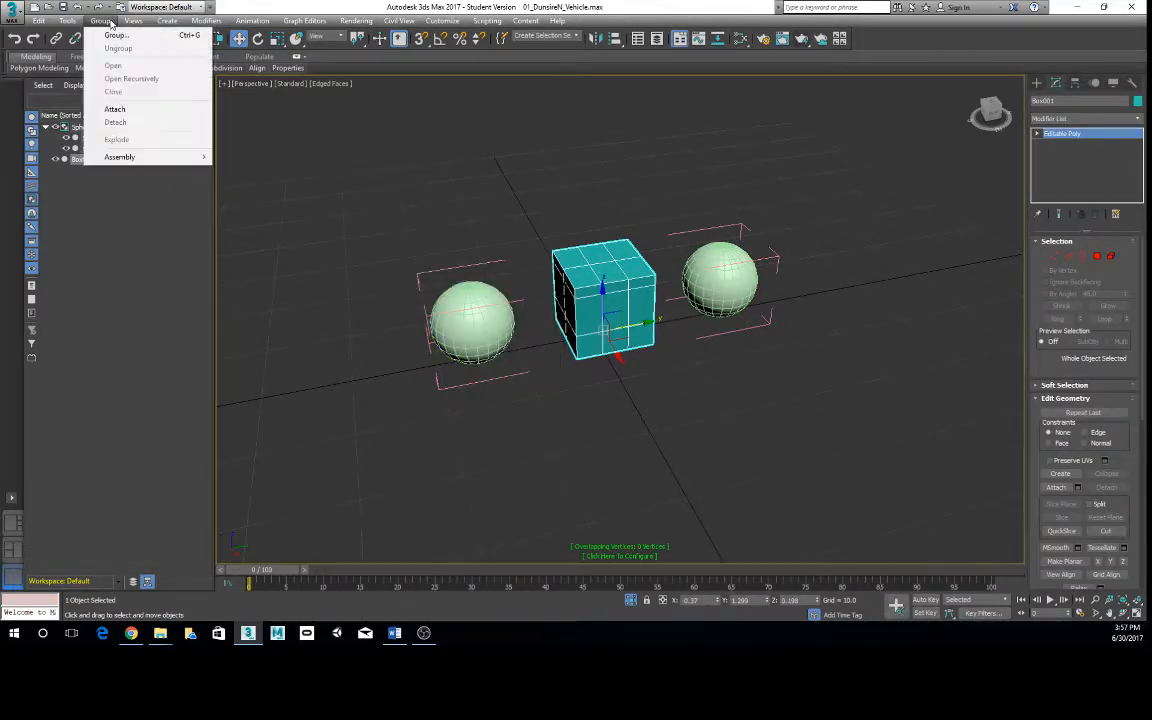
- Select the Spheres group helper and close the open Spheres group
left_click(434, 270)
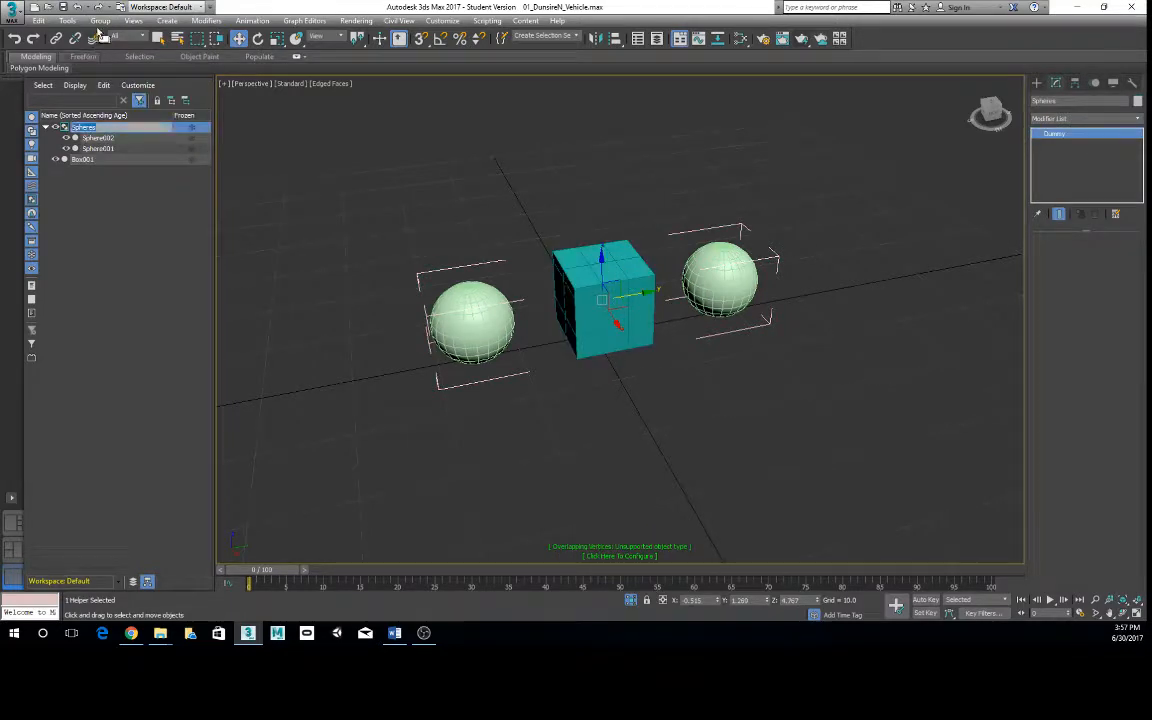
left_click(101, 21)
left_click(112, 83)
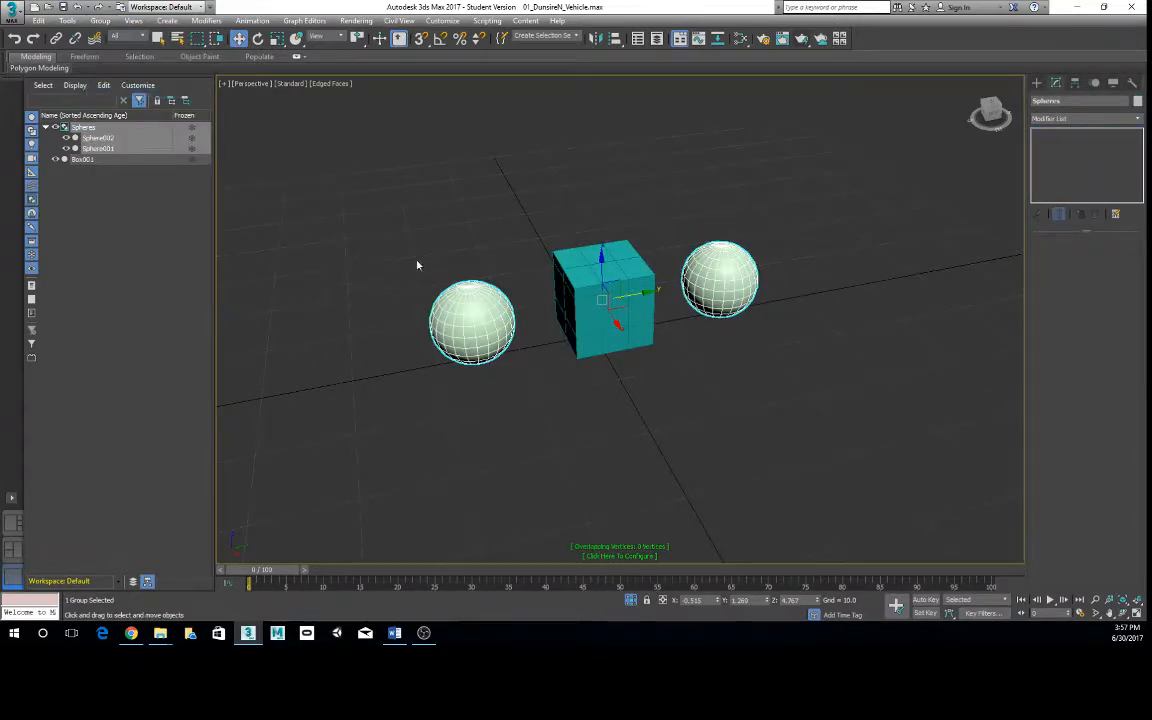
- Add Box001 to the Spheres group selection to check the available group commands, and reselect only the box
left_click(84, 159, "ctrl")
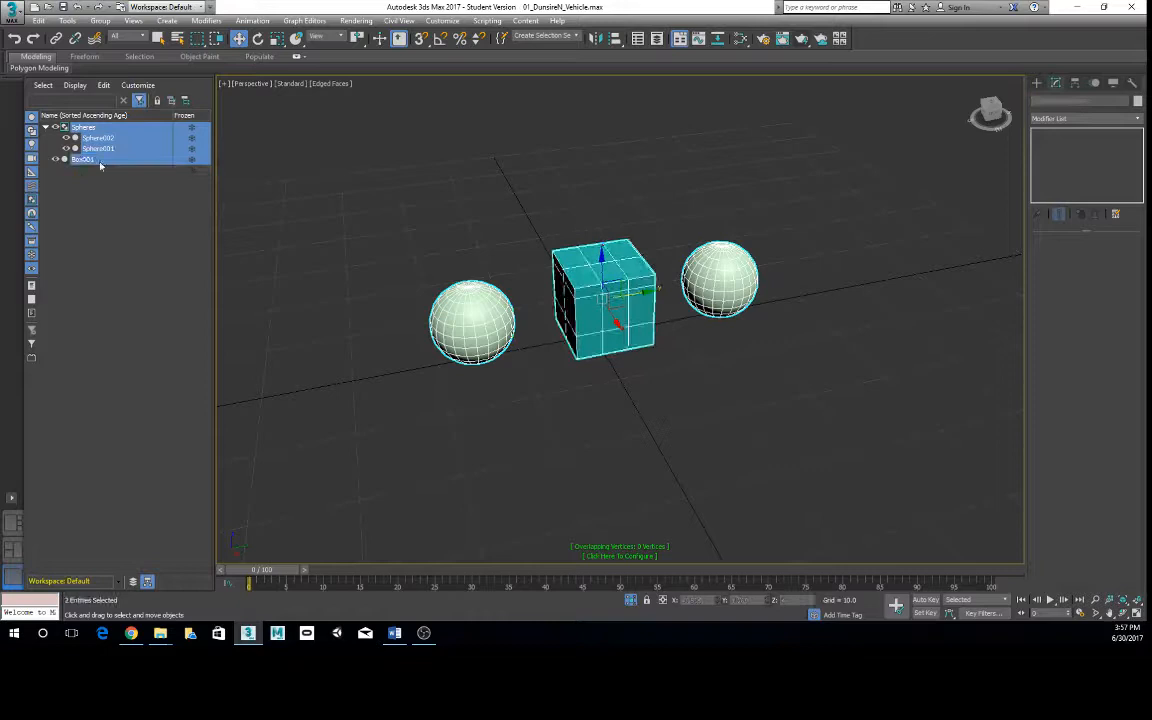
left_click(101, 21)
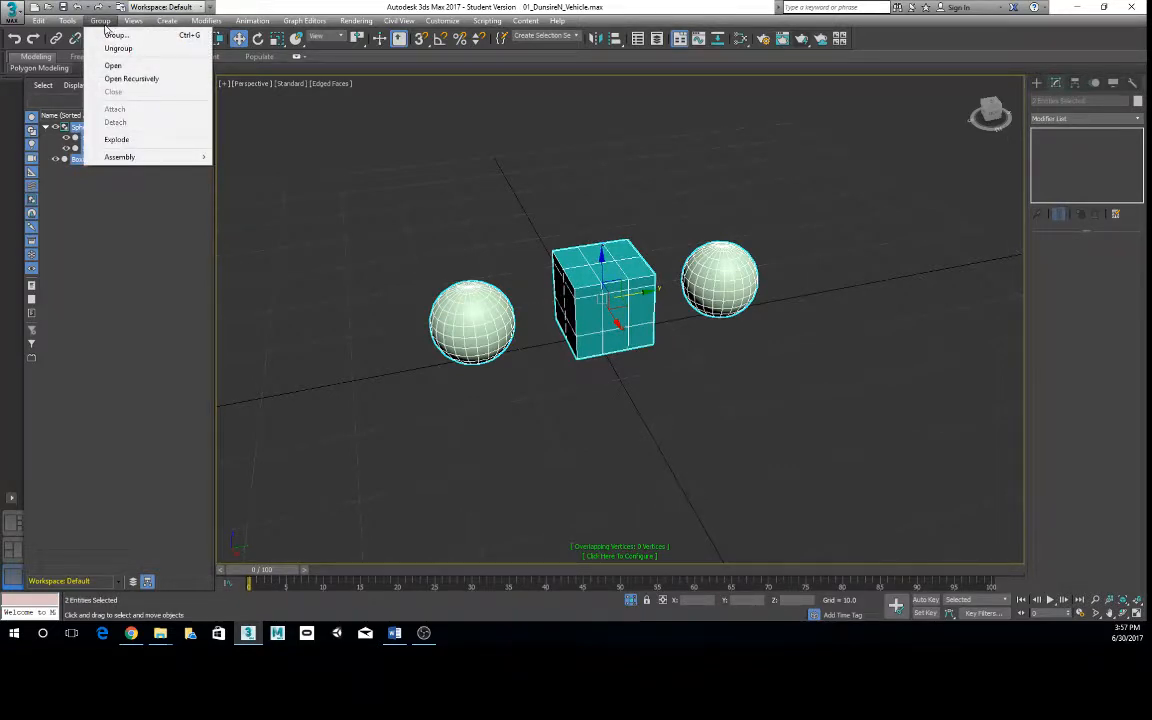
left_click(409, 380)
left_click(599, 297)
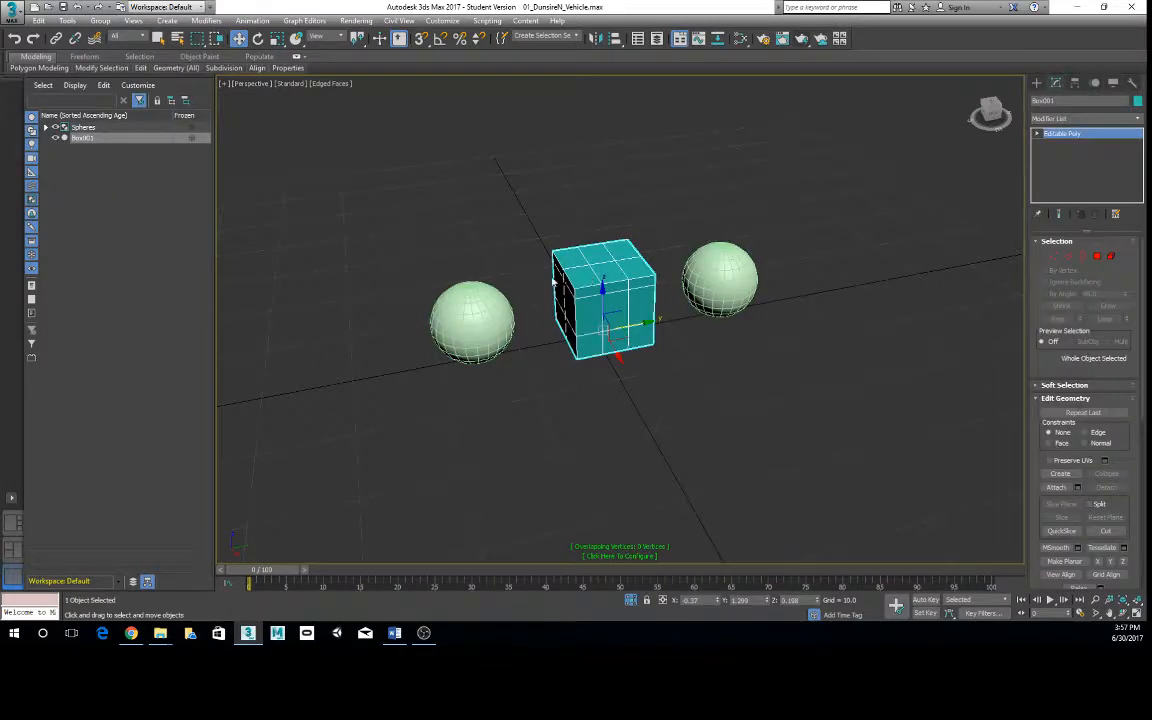
- Try to move Box001 into the closed Spheres group in the object list, and clear the selection
left_click(87, 138)
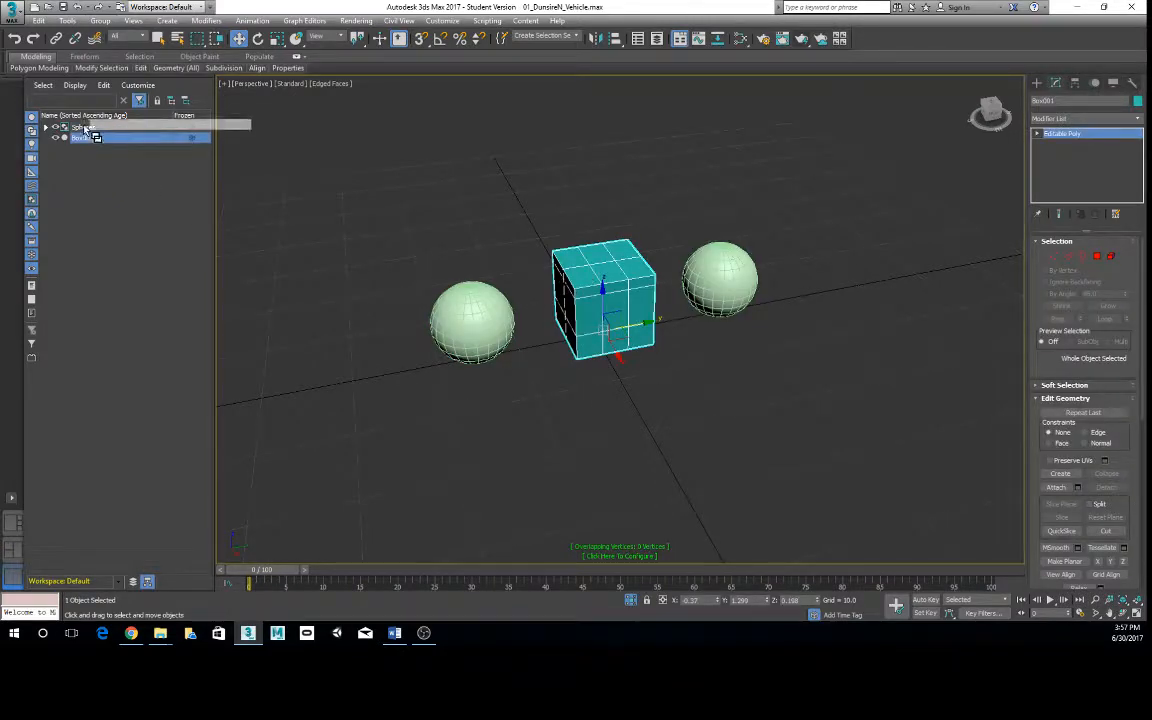
left_click_drag(86, 137, 90, 129)
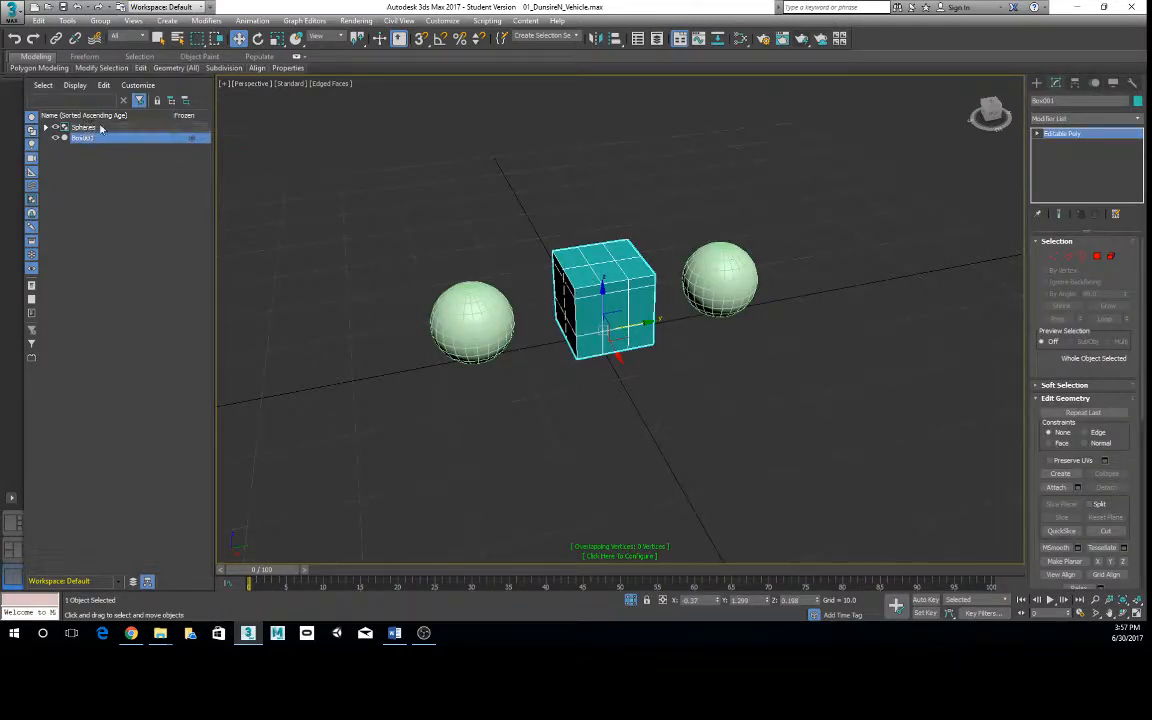
left_click(633, 419)
middle_click_drag(378, 358, 449, 331, "alt")
scroll(426, 325, "up", 2)
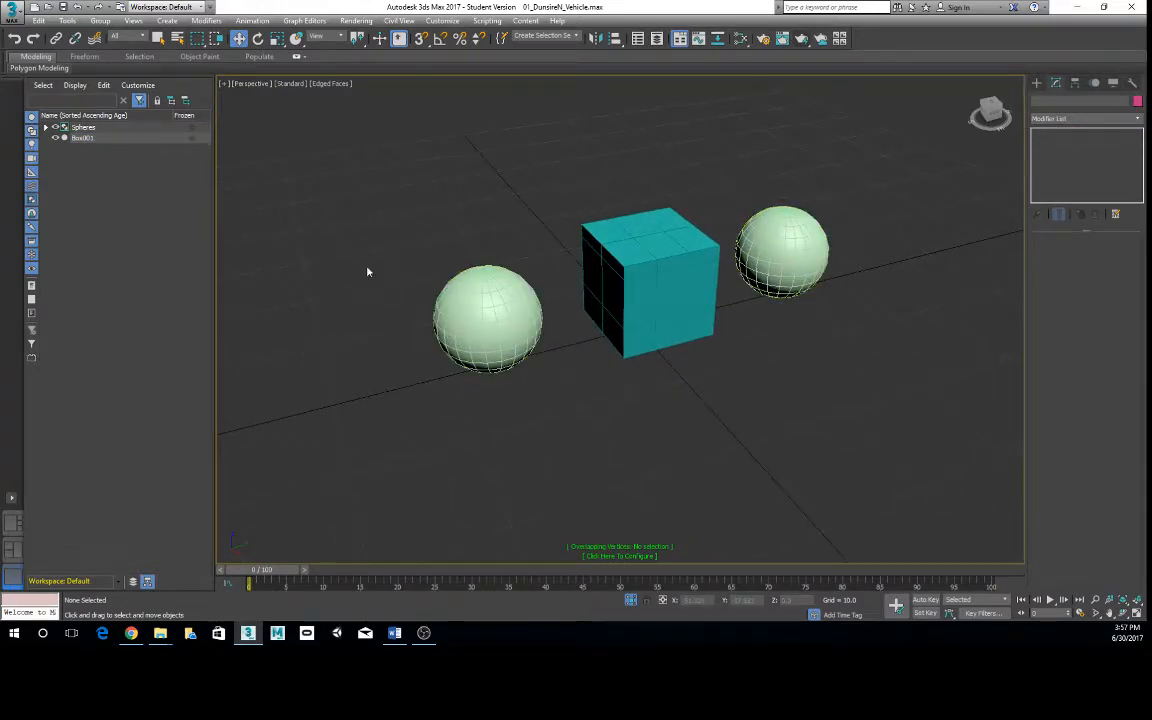
- Reopen the Spheres group, select Box001 and expand the group in the object list
left_click(82, 127)
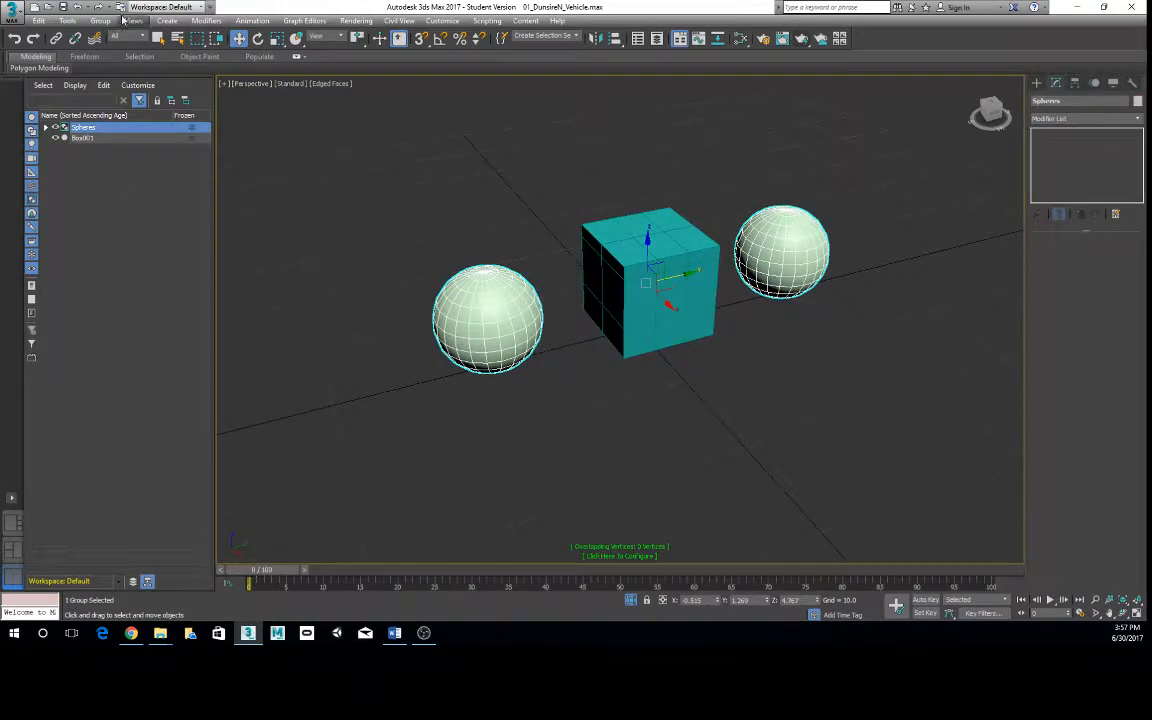
left_click(104, 22)
left_click(113, 65)
left_click(86, 137)
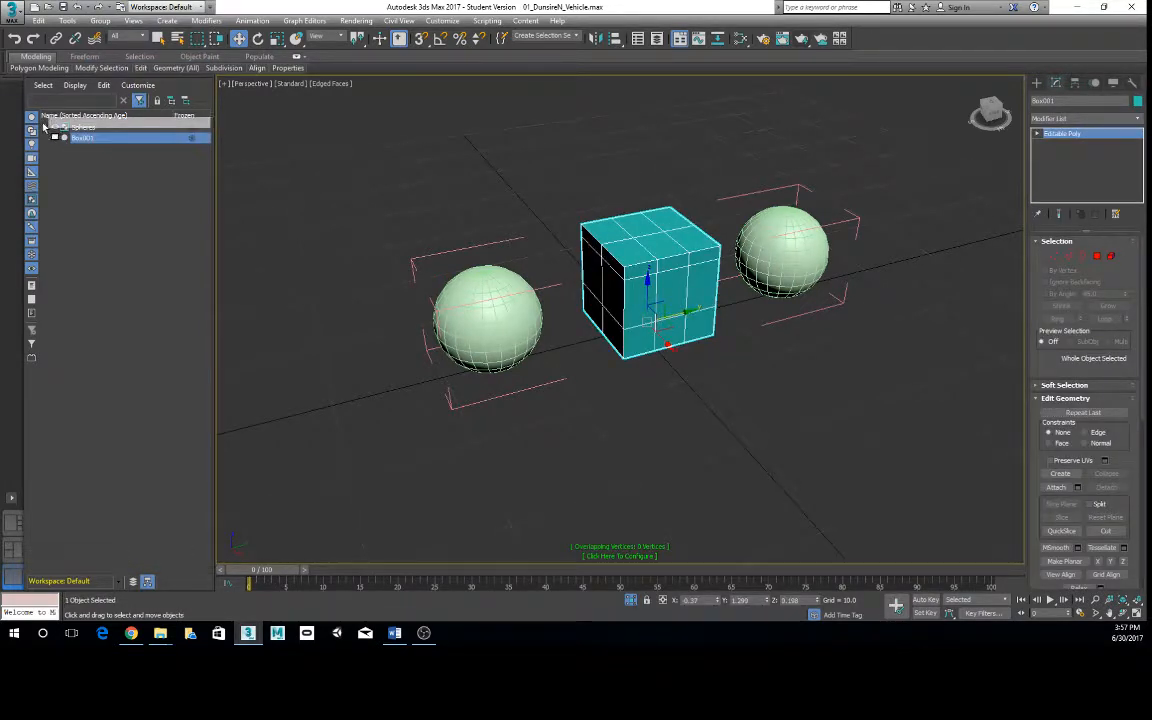
left_click(46, 128)
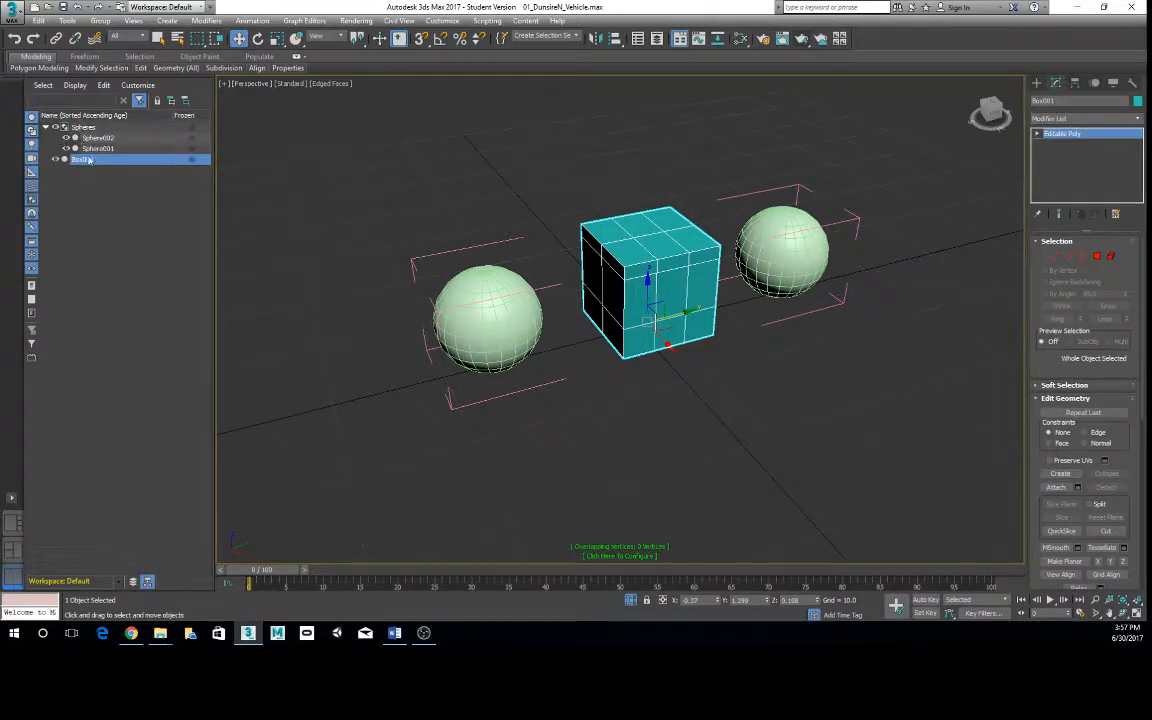
- Check the commands available for Box001 in the object list and the group commands with nothing selected
right_click(82, 158)
left_click(88, 176)
right_click(108, 162)
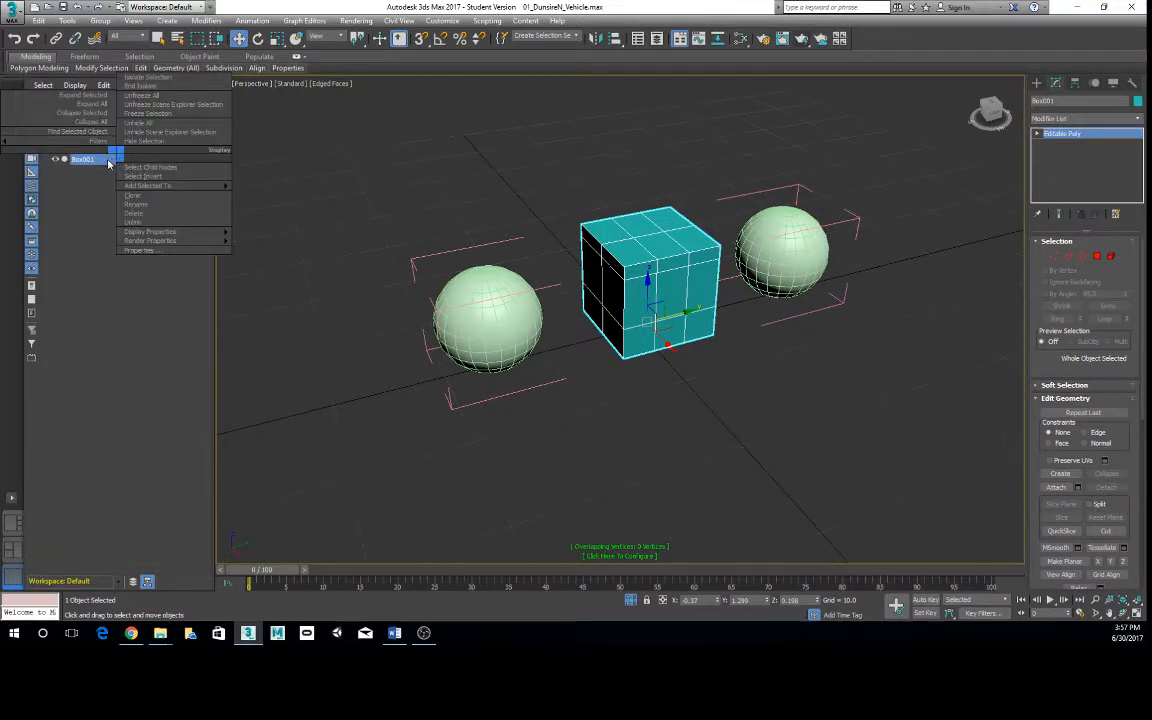
left_click(419, 247)
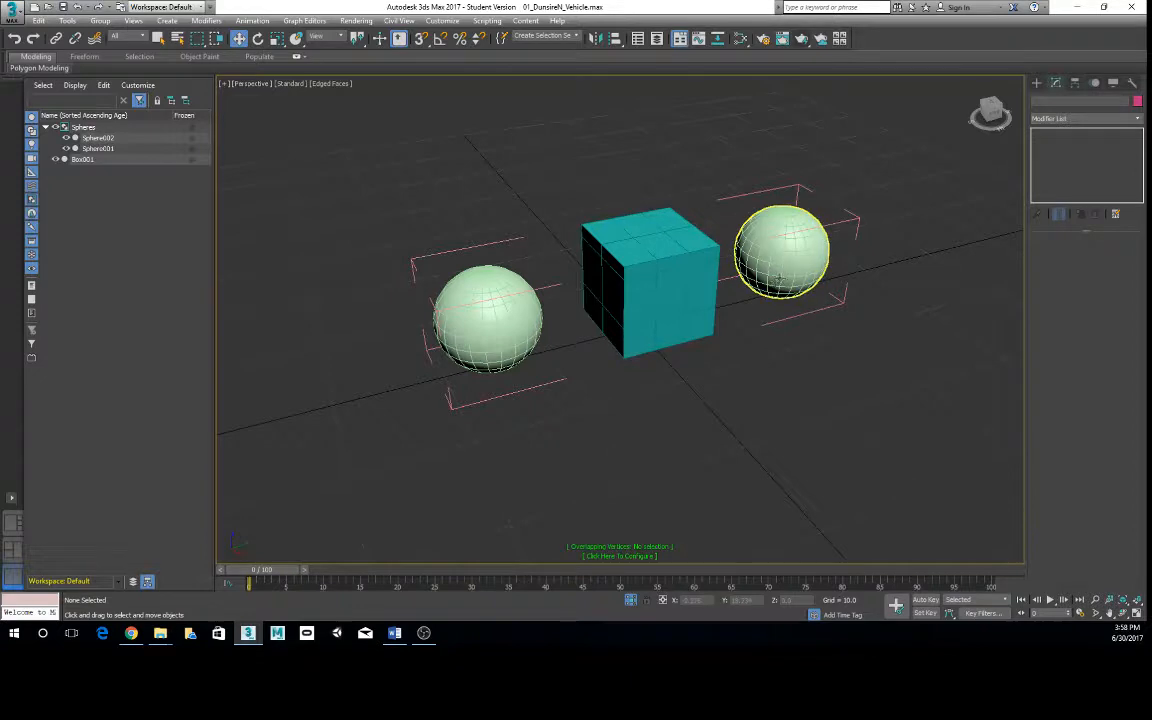
left_click(100, 21)
right_click(449, 309)
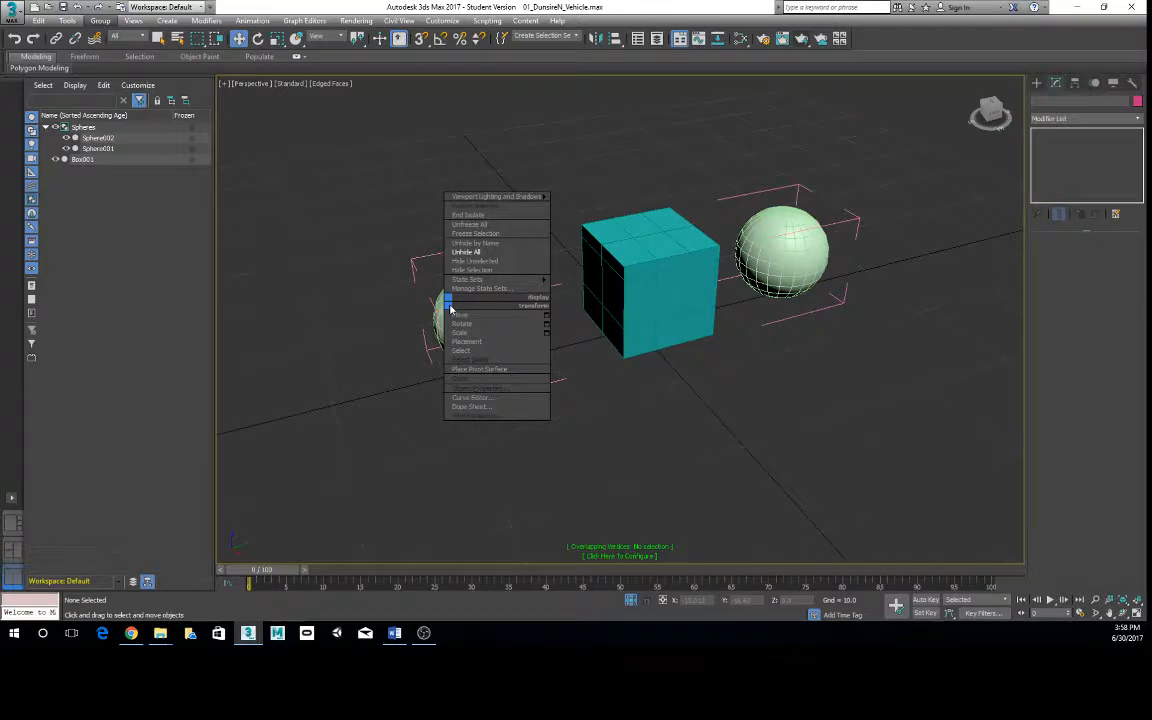
- Select the Spheres group helper, close the open group and clear the selection
left_click(88, 127)
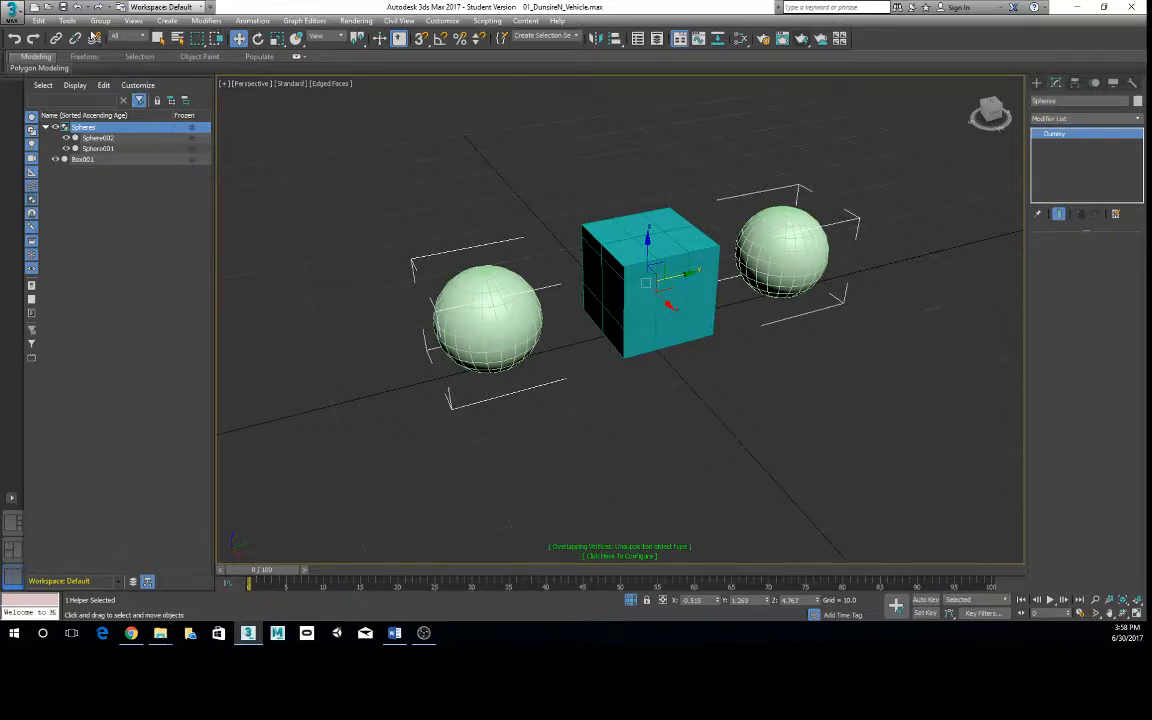
left_click(100, 20)
left_click(122, 92)
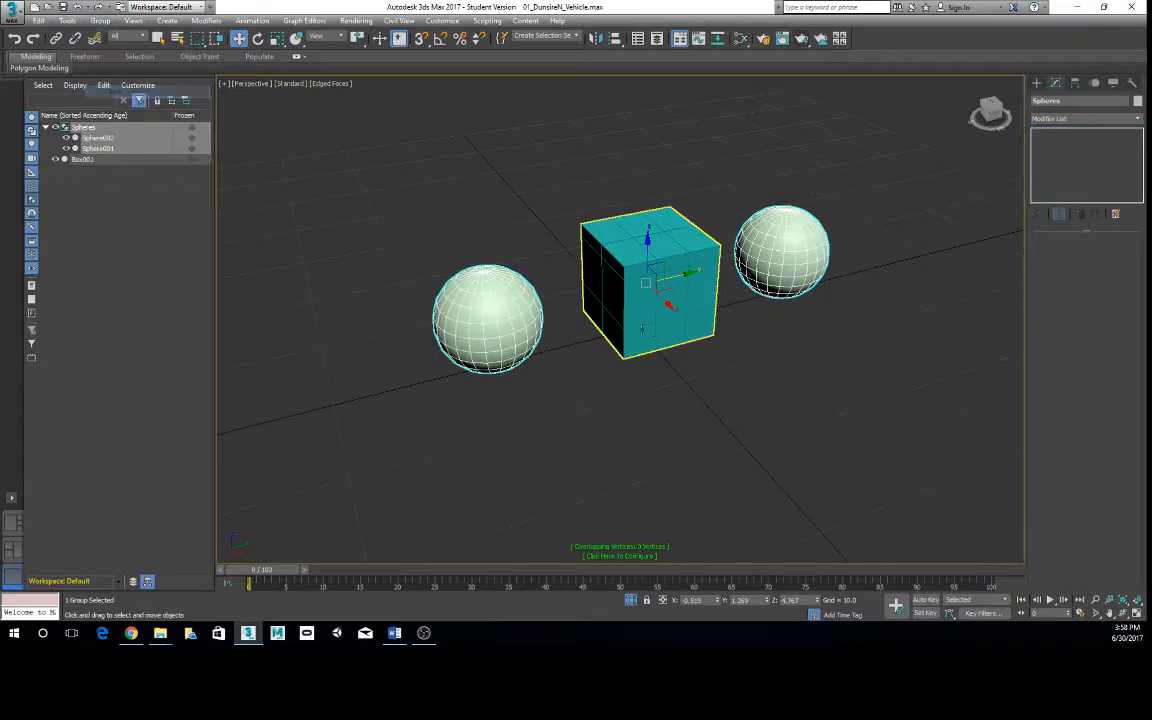
left_click(612, 360)
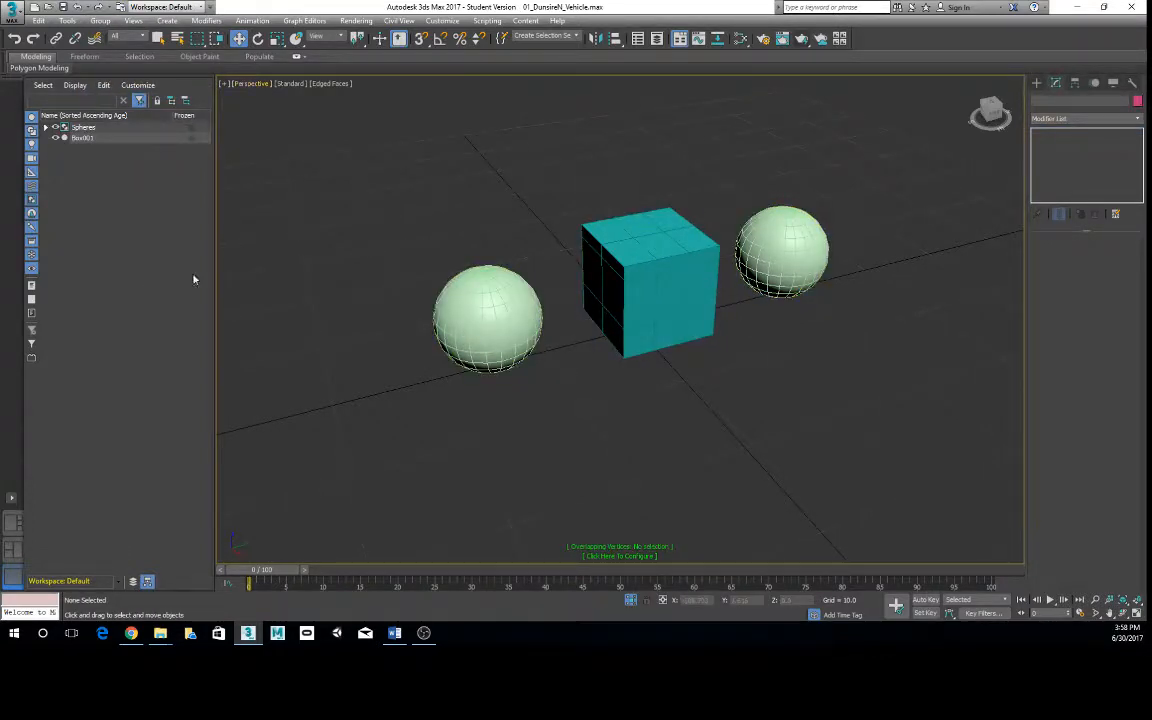
- Select the Spheres group in the viewport and inspect its member spheres from different angles and in the object list
middle_click_drag(700, 272, 742, 264, "alt")
left_click(752, 263)
middle_click_drag(494, 249, 516, 251, "alt")
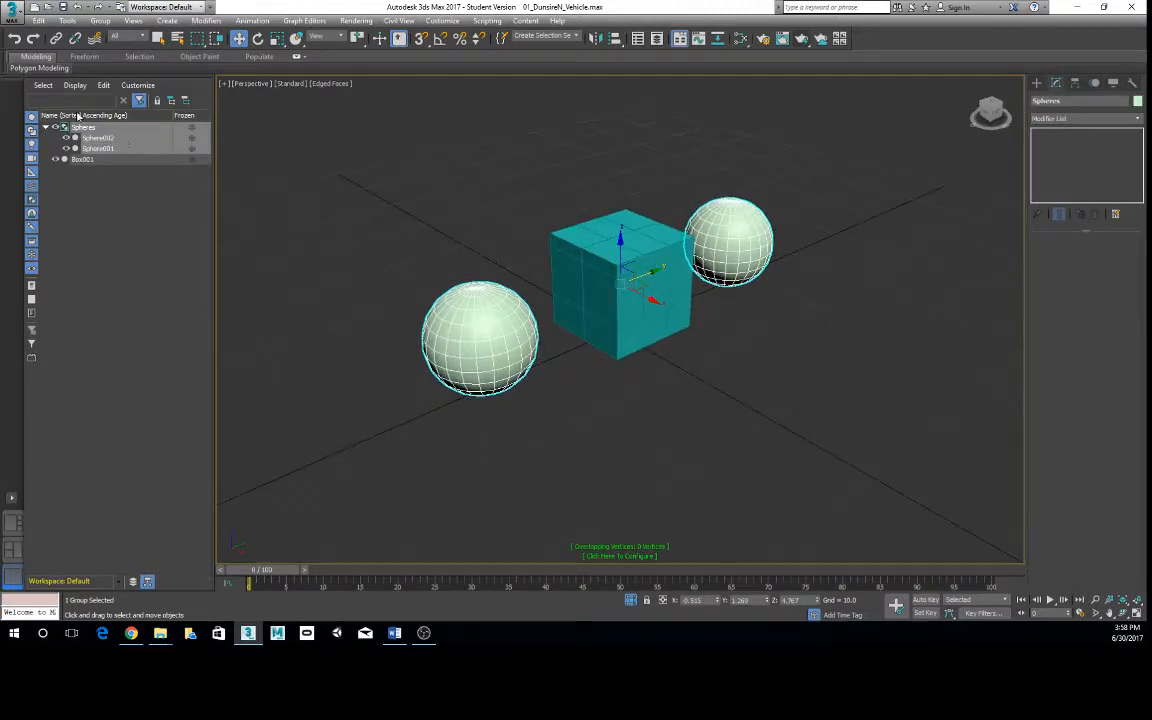
left_click(45, 127)
middle_click_drag(697, 388, 628, 370, "alt")
left_click(502, 276)
middle_click_drag(503, 281, 543, 338, "alt")
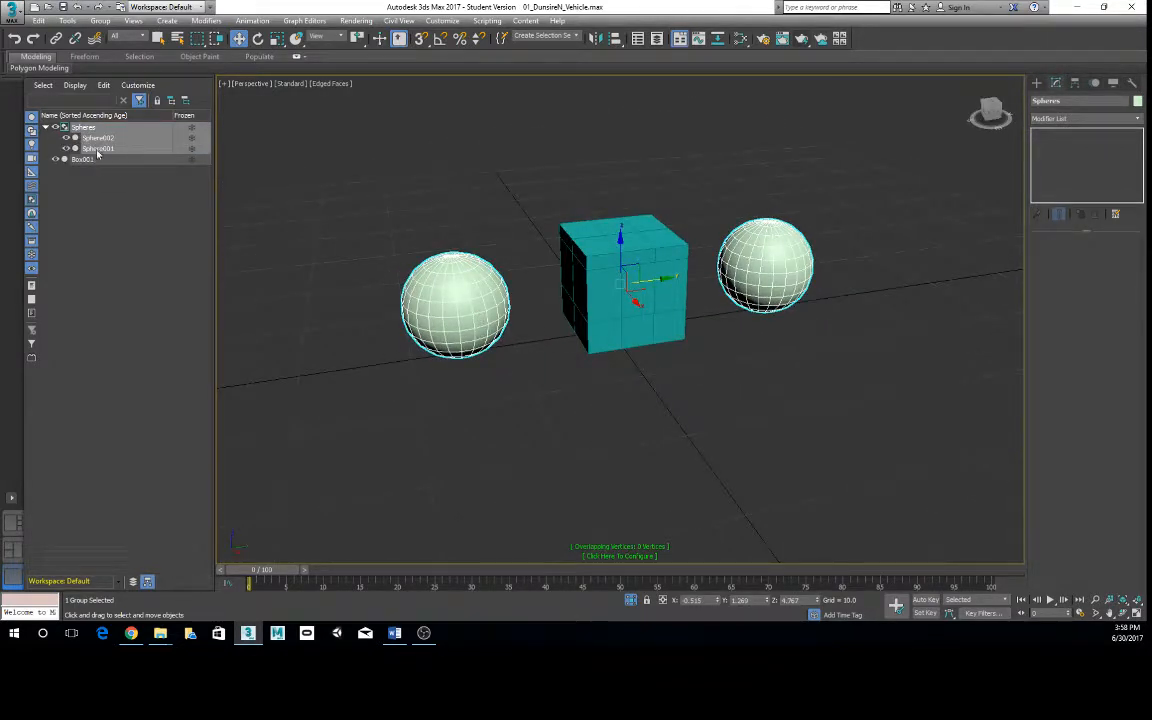
left_click(661, 378)
left_click(470, 276)
- Select Sphere001 and Sphere002 in the object list and group them under the name sphere02
left_click(98, 151)
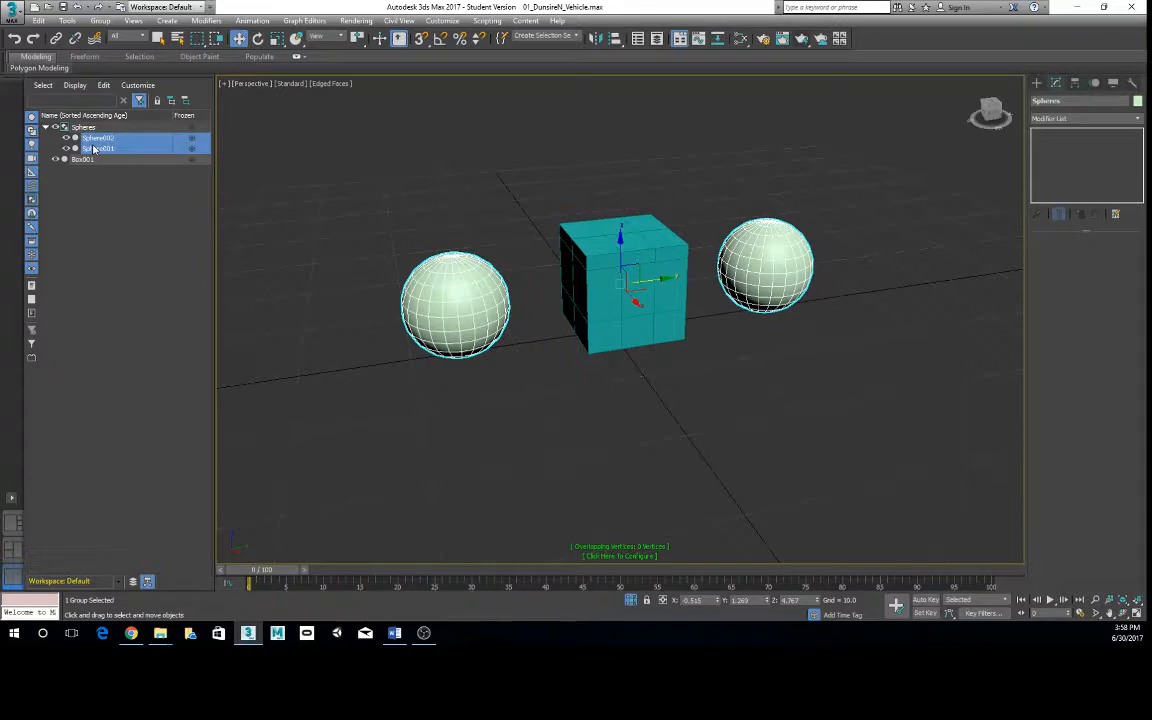
key("ctrl+g")
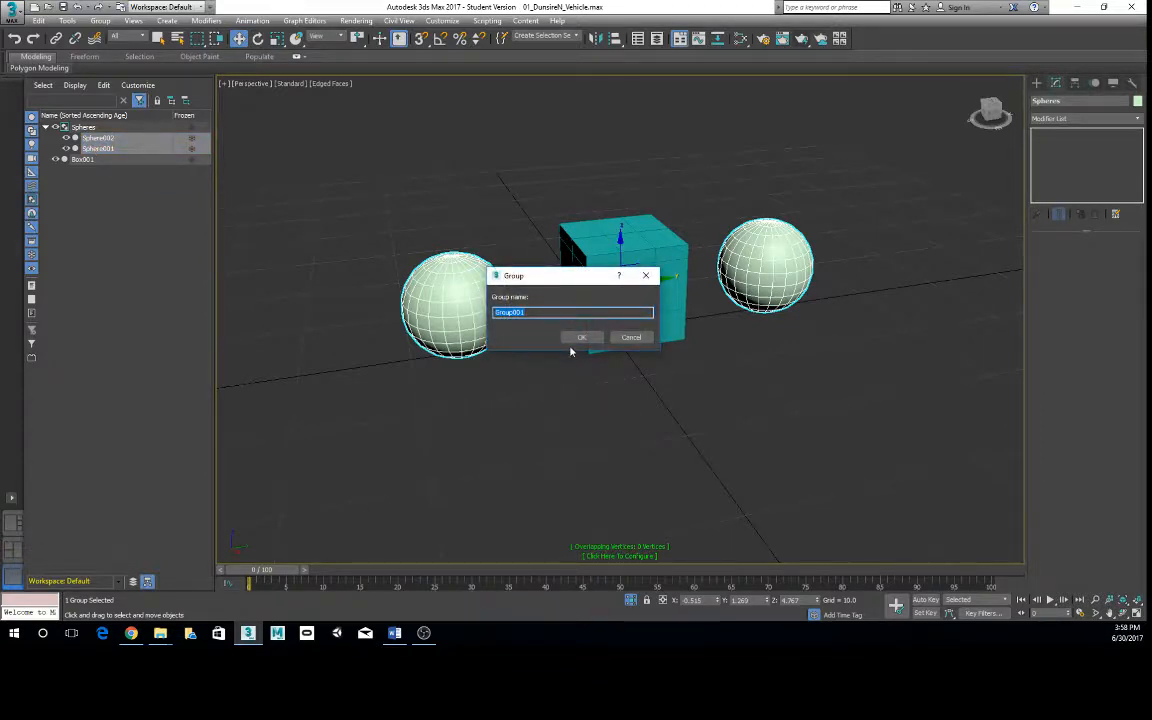
type("sphere0121")
left_click(580, 337)
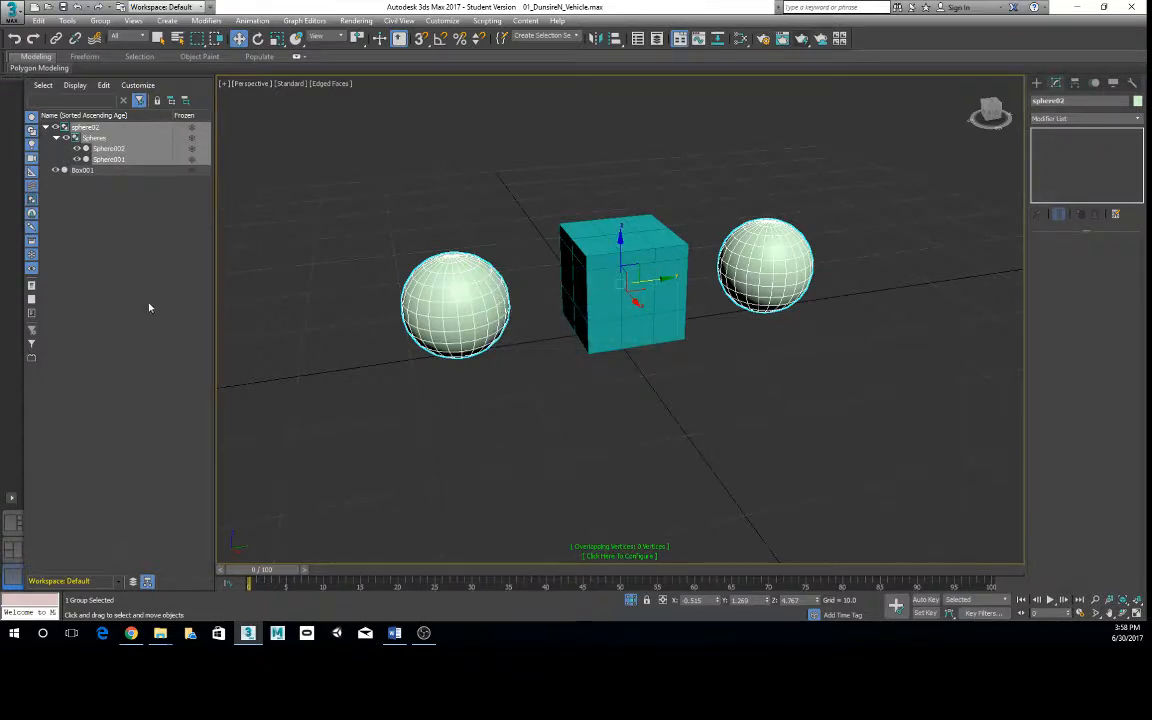
- Ungroup the sphere02 group and the Spheres group inside it, and clear the selection
left_click(84, 128)
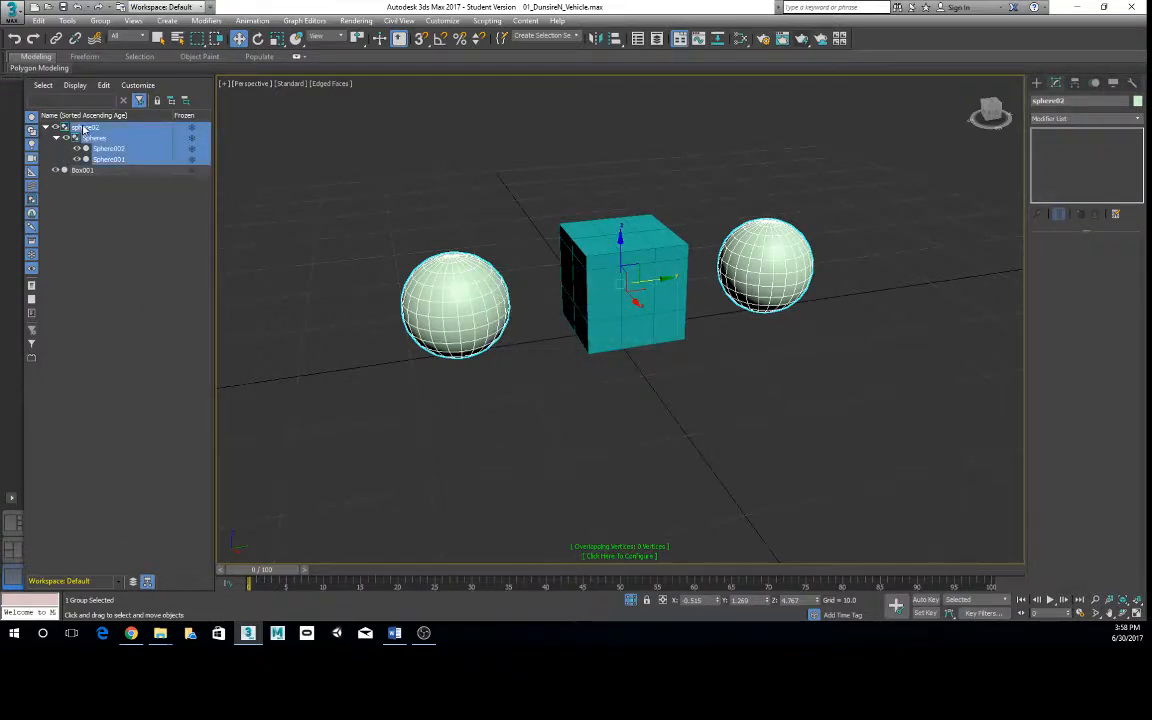
left_click(100, 21)
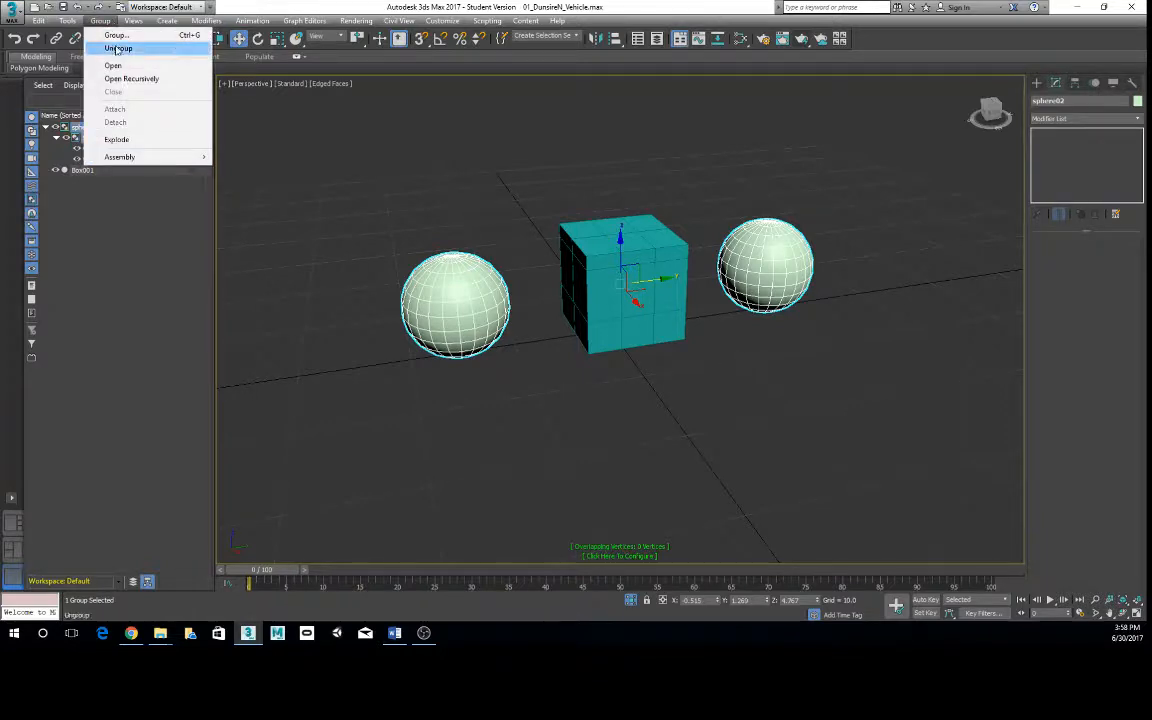
left_click(117, 49)
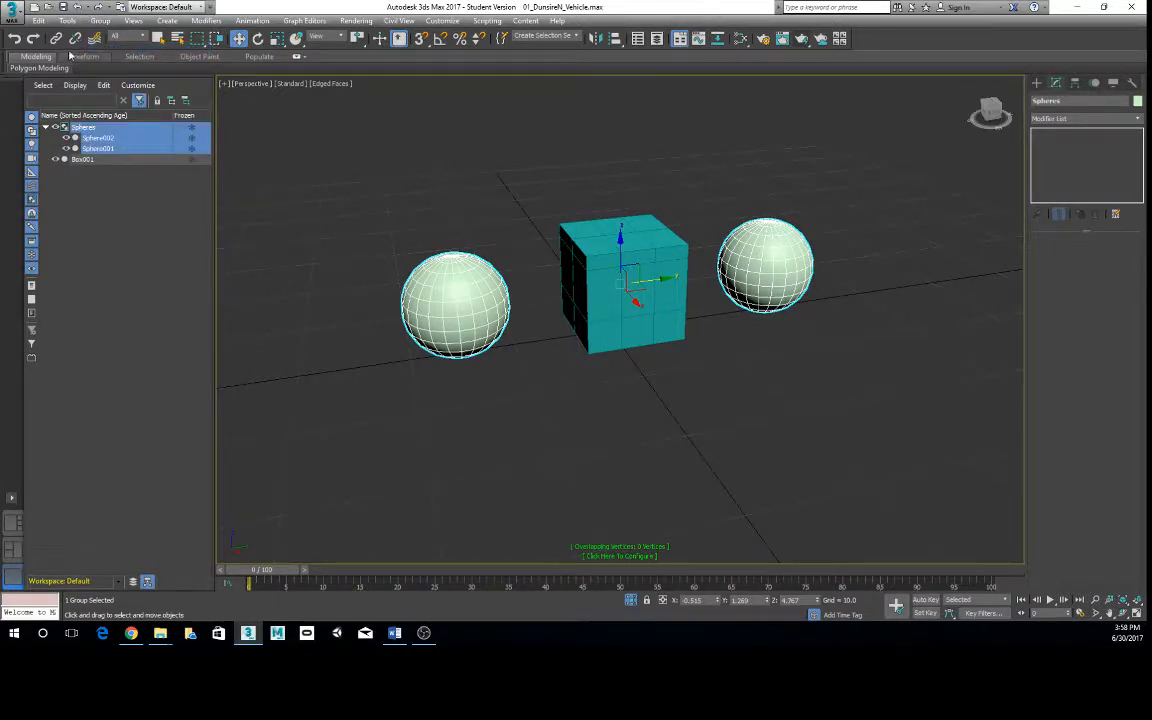
left_click(100, 21)
left_click(117, 47)
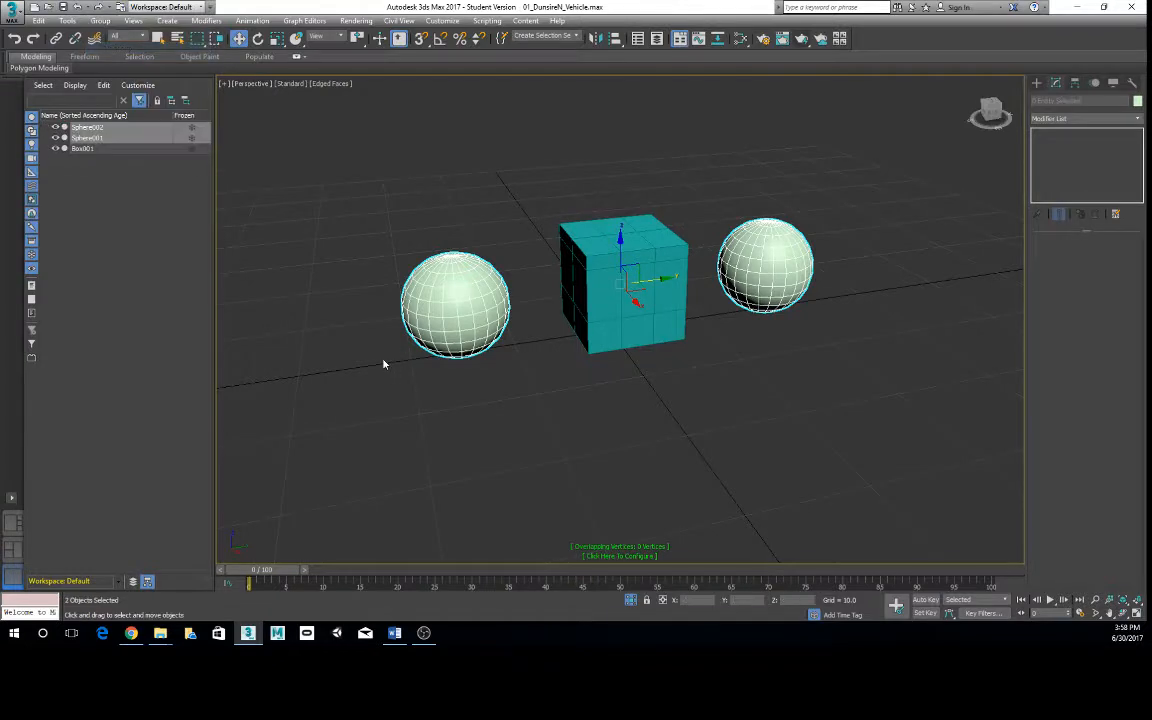
left_click(383, 364)
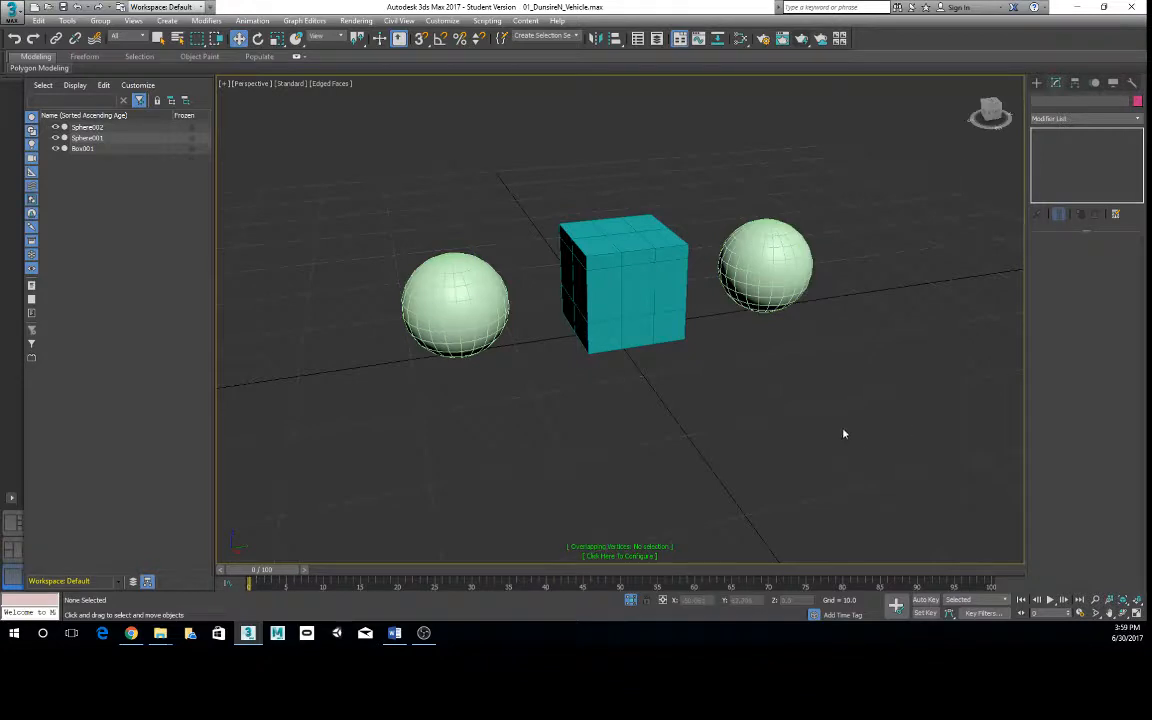
- Select Sphere001 together with Box001 and group them under the default name Group001
middle_click_drag(609, 404, 619, 416, "alt")
middle_click_drag(584, 344, 662, 421, "alt")
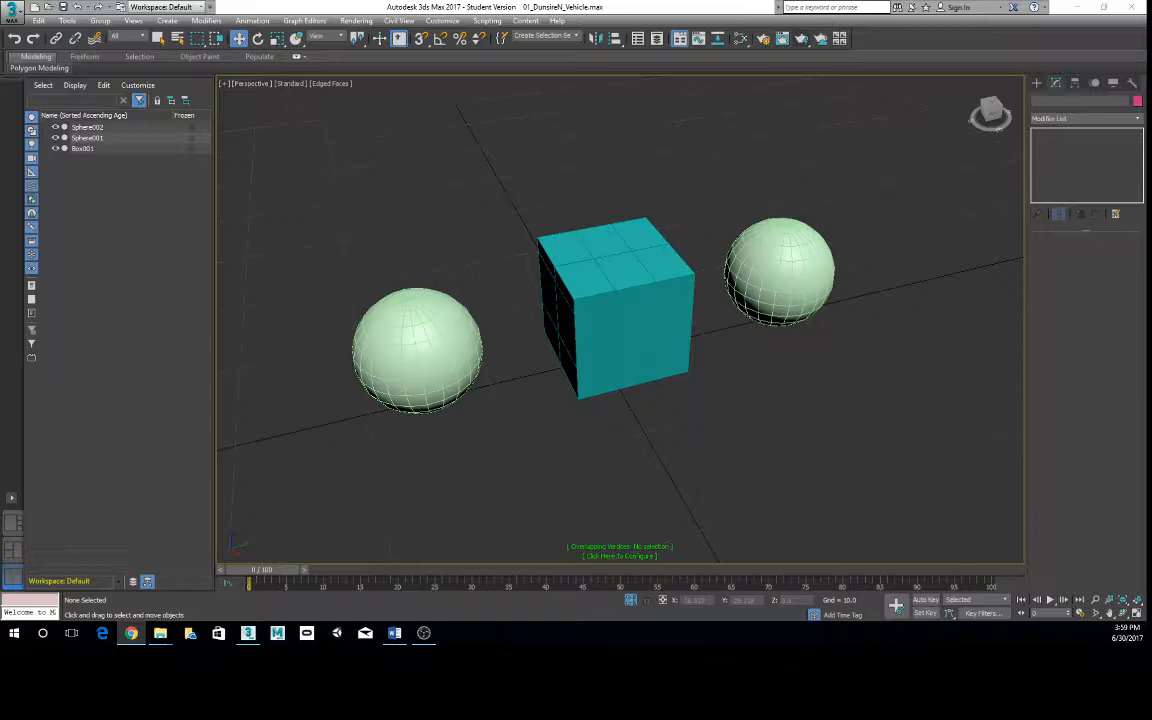
left_click(600, 300)
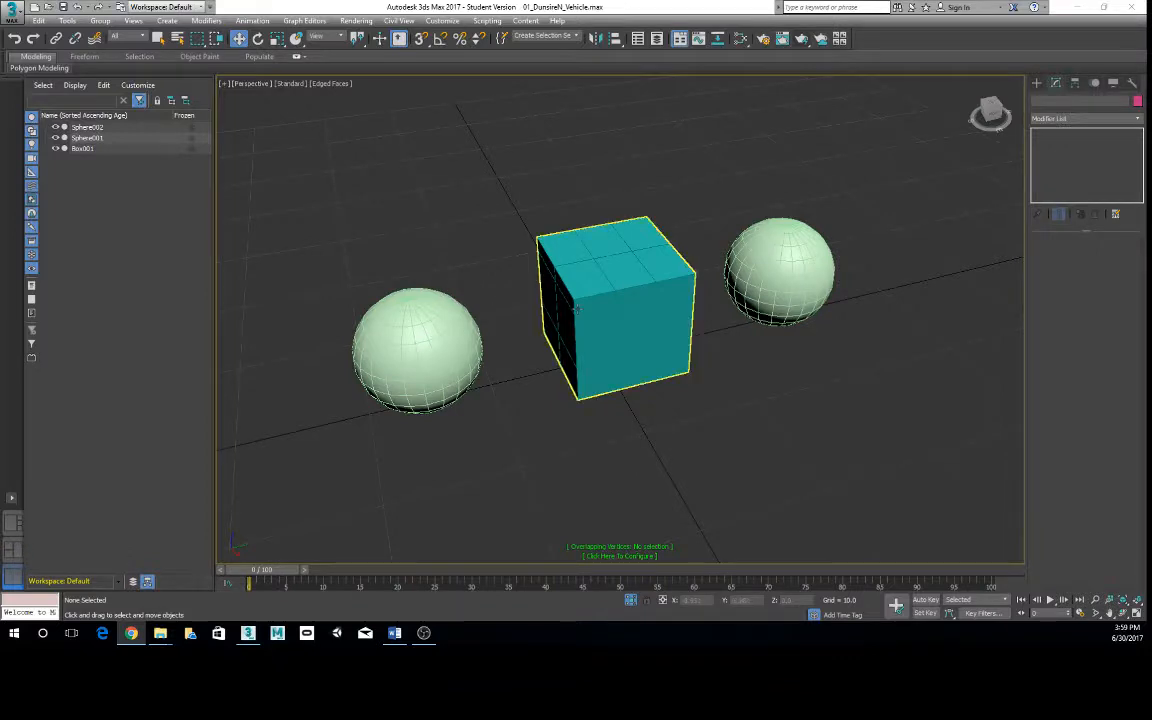
left_click(421, 307)
left_click(580, 320, "ctrl")
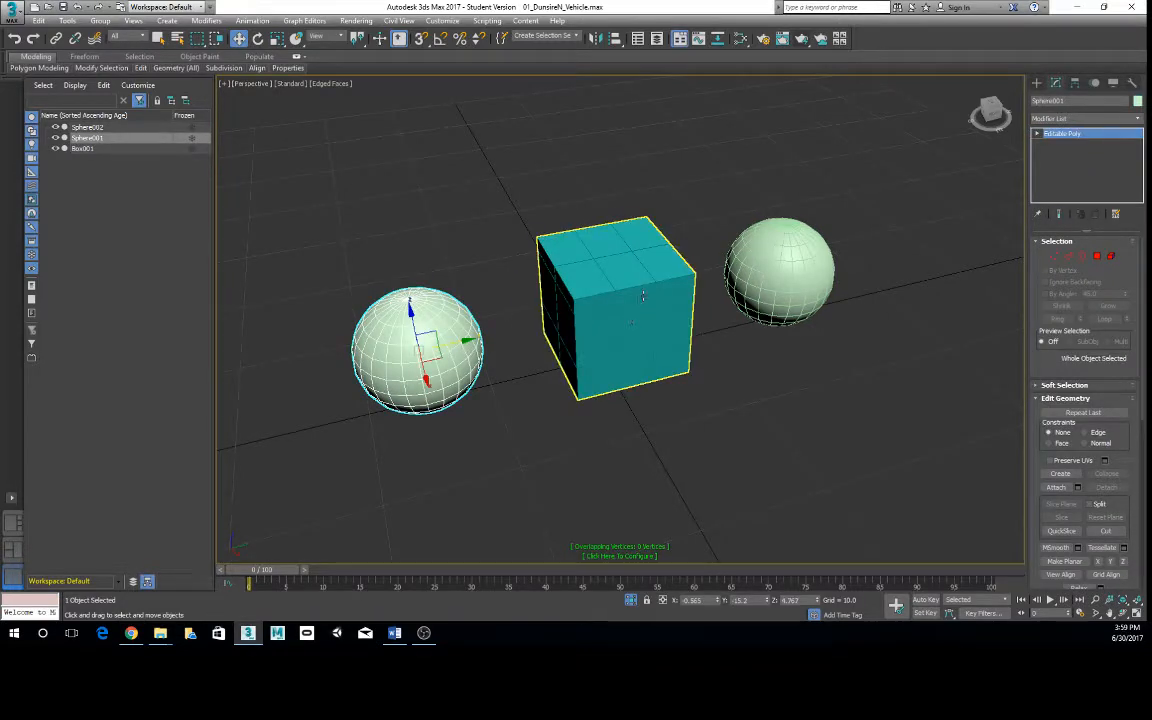
left_click(100, 21)
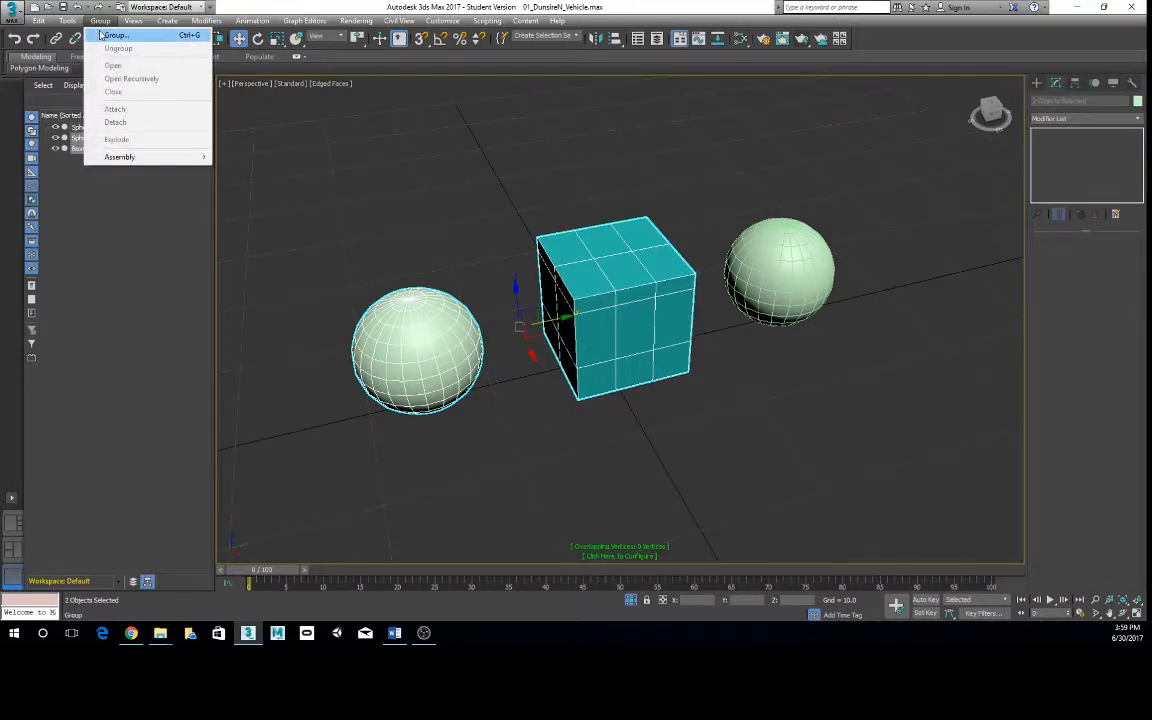
left_click(115, 35)
left_click(582, 334)
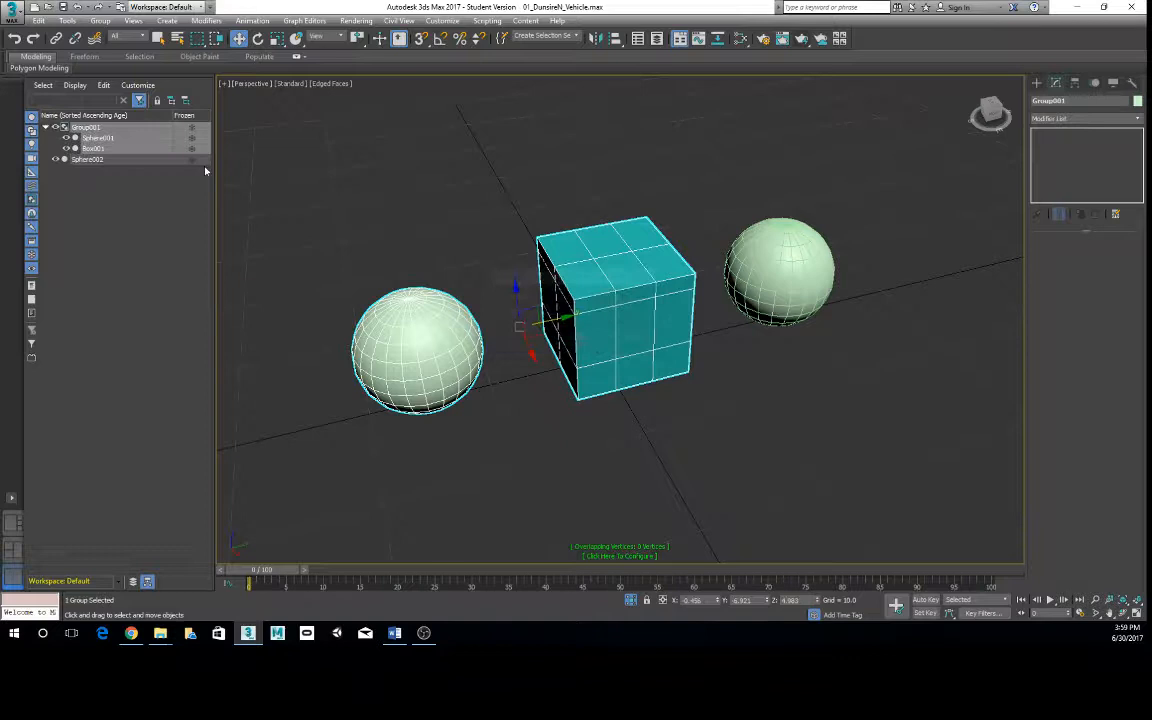
- Clear the selection and sort the object list by name in ascending order
left_click(88, 159)
left_click(45, 127)
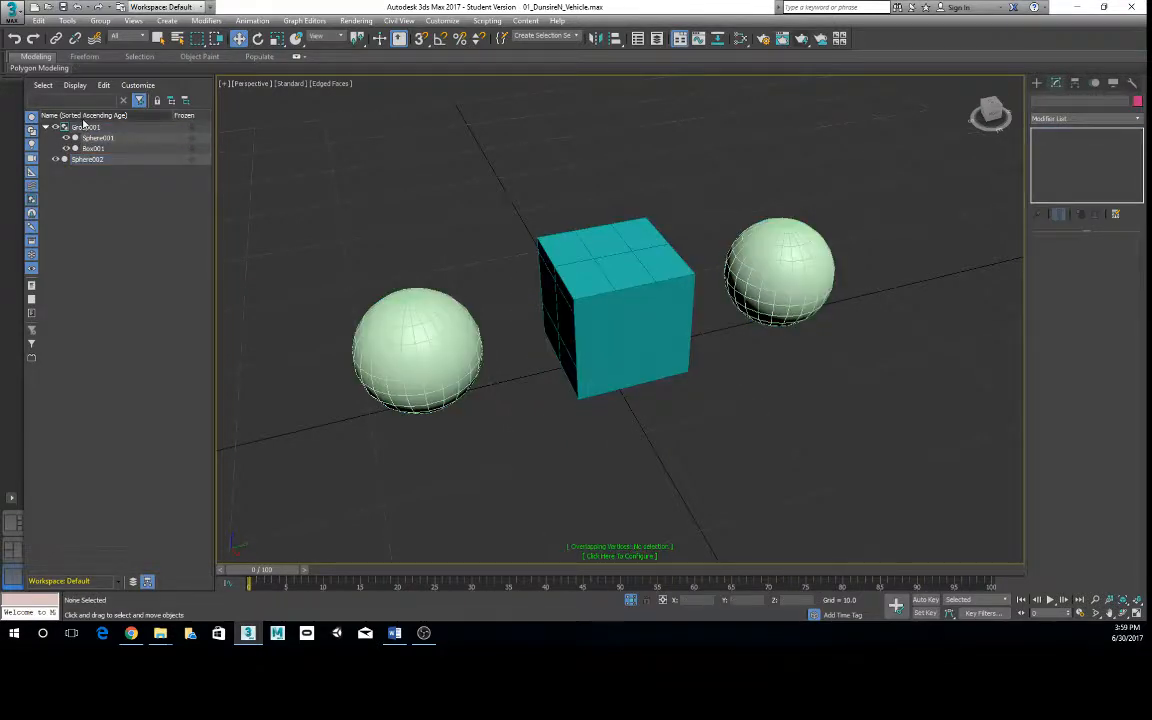
left_click(90, 115)
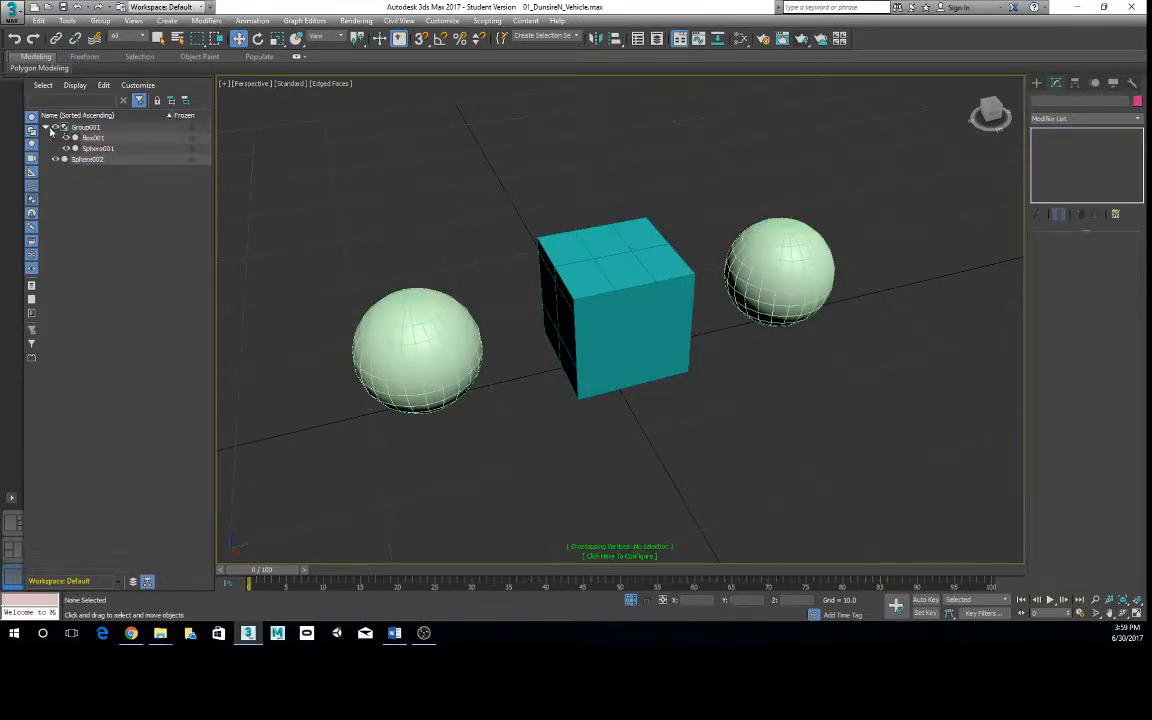
- Collapse Group001 in the object list, select the group, and try to link it with the Select and Link tool
left_click(45, 127)
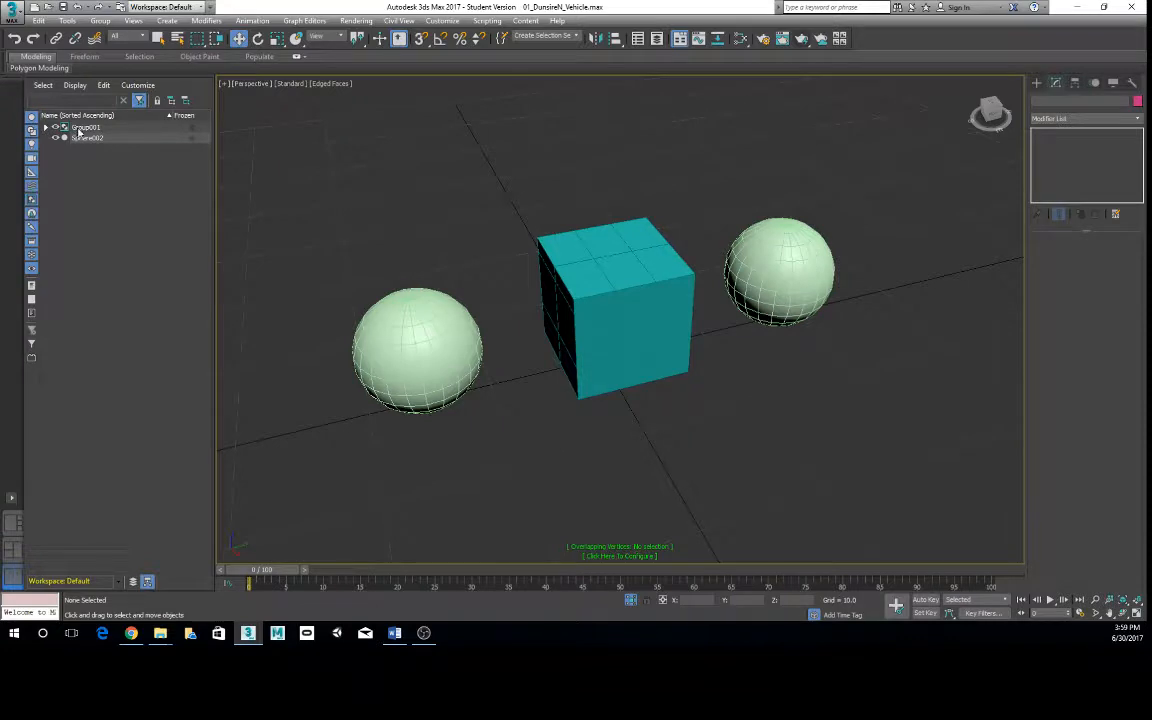
left_click(78, 127)
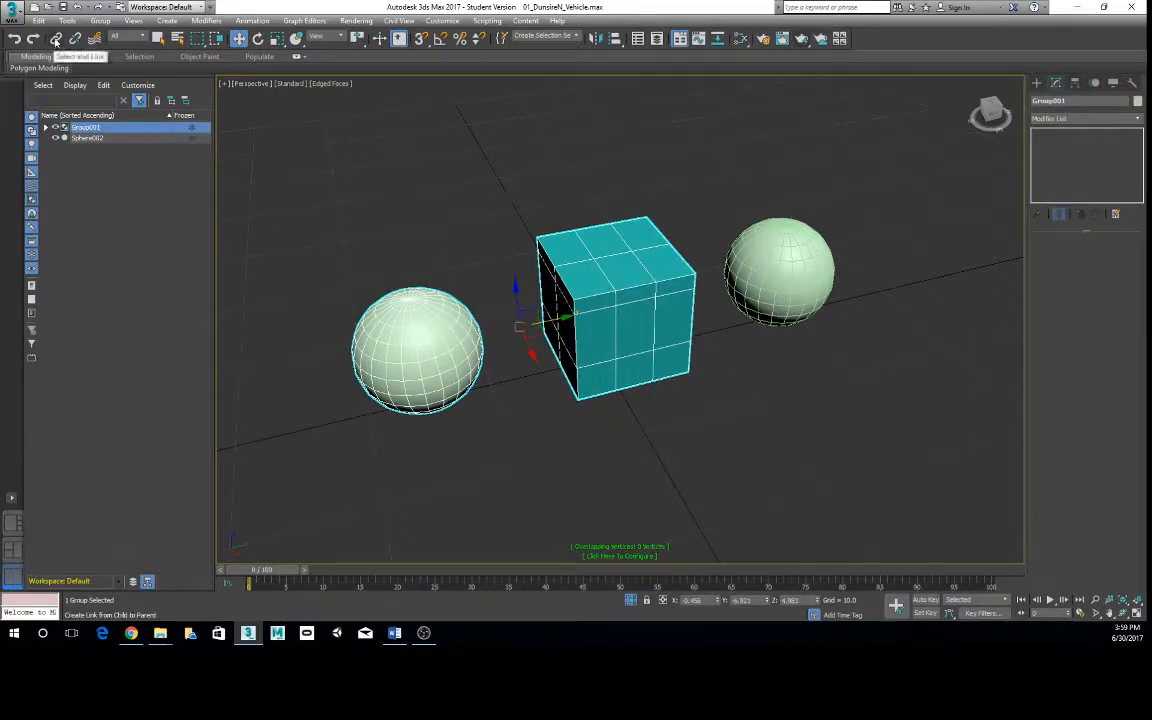
left_click(56, 38)
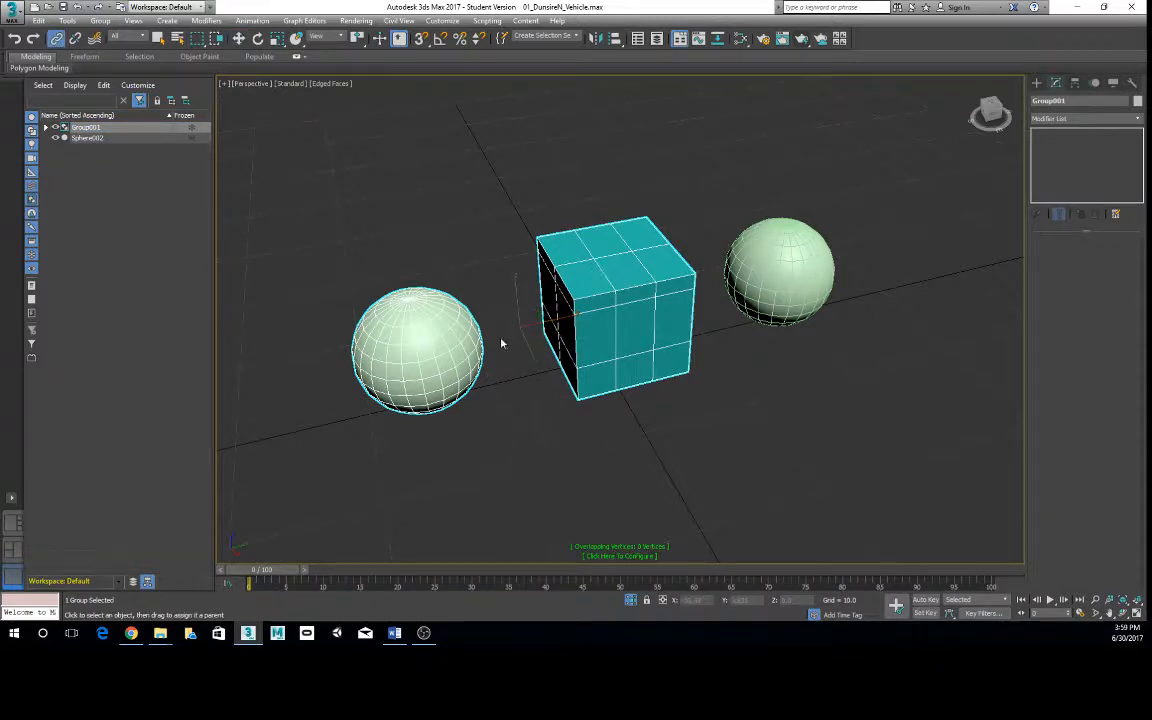
left_click(451, 355)
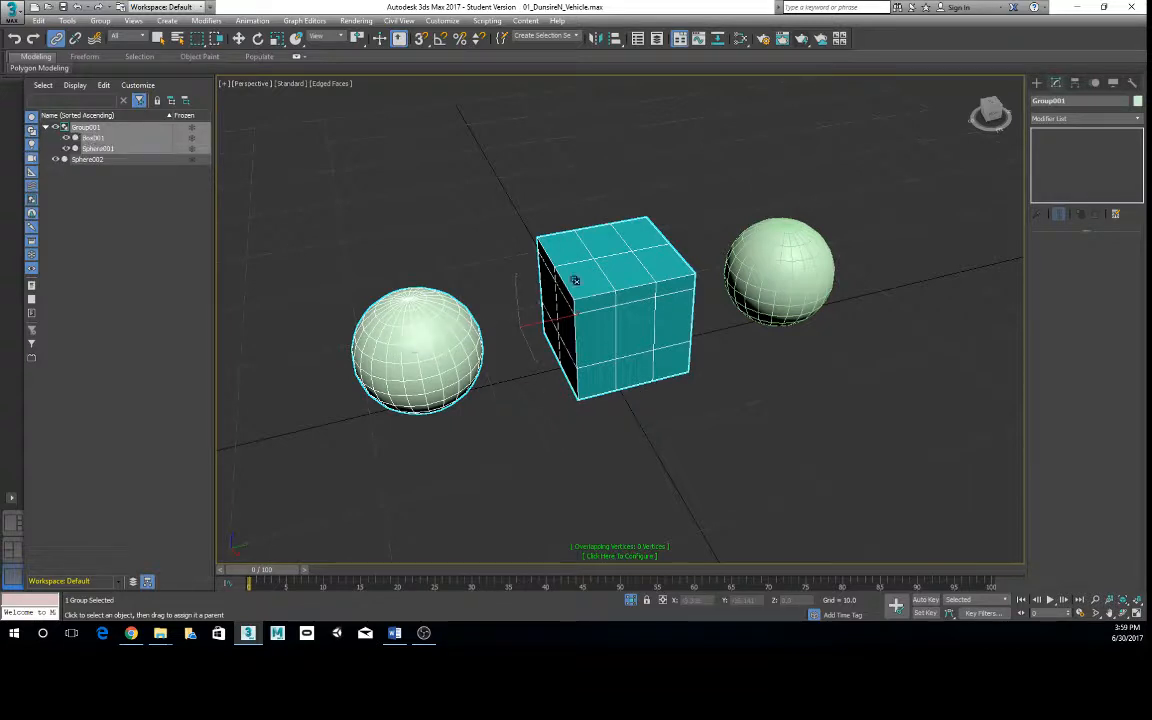
left_click(85, 139)
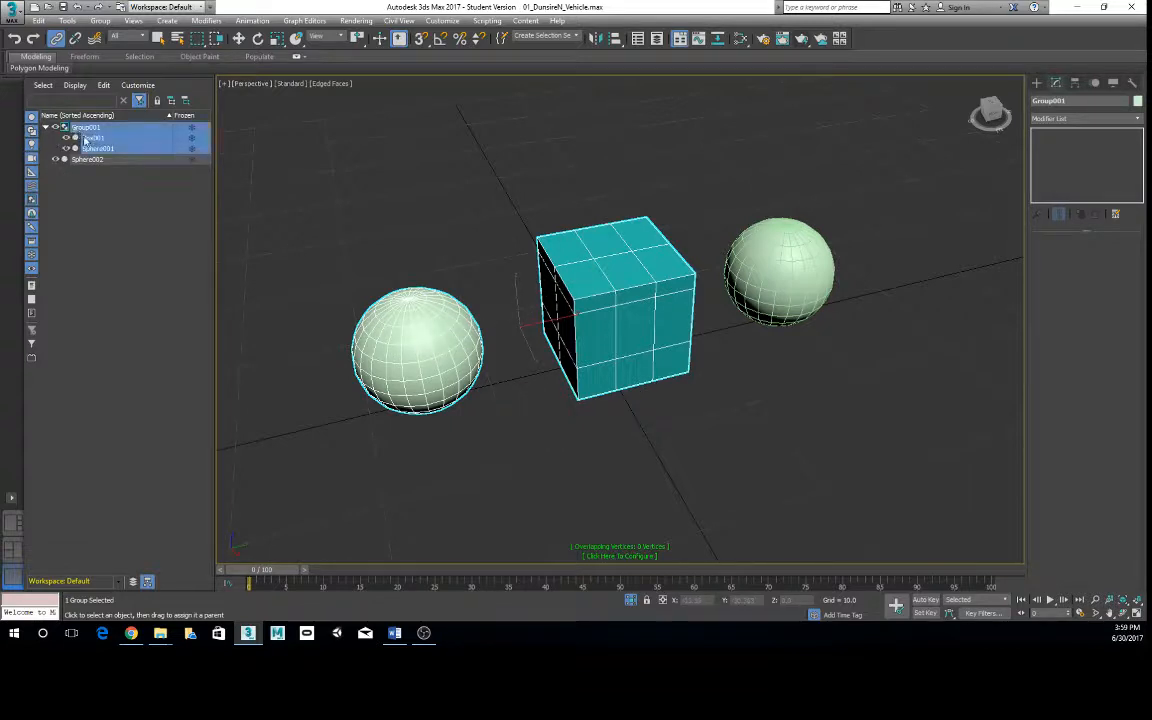
left_click(634, 305)
left_click(565, 402)
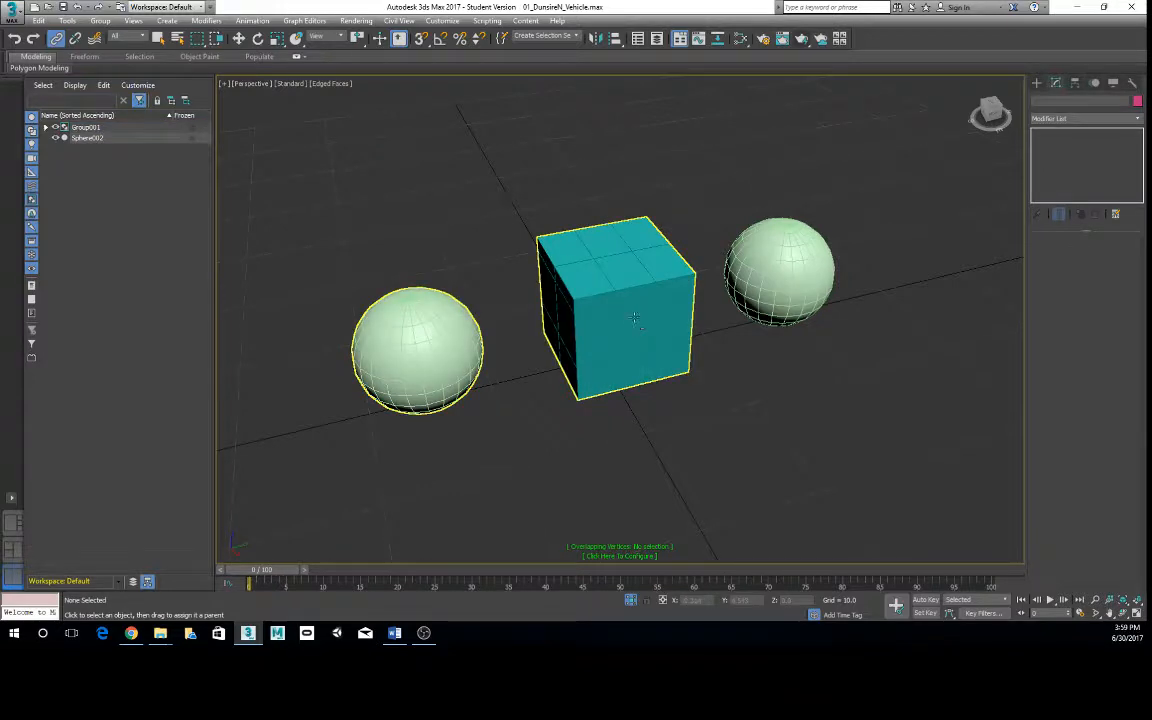
left_click(634, 318)
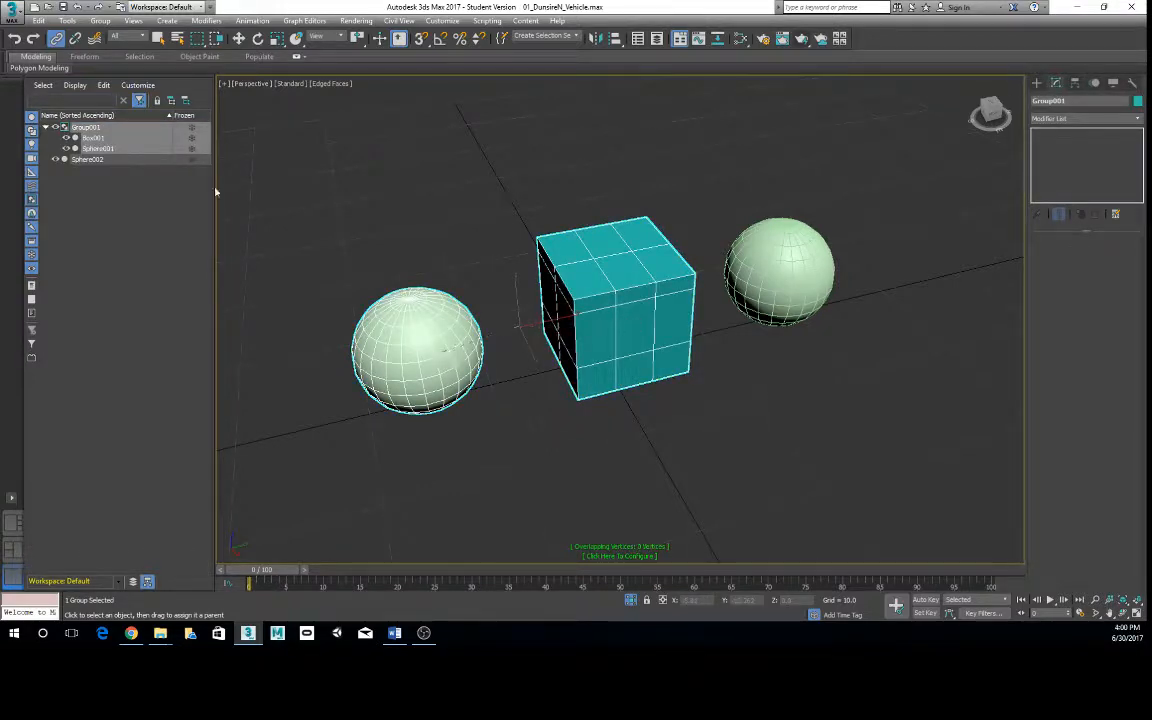
- Try to assemble Group001 under the default name Assembly001 with Luminaire as the head object
left_click(100, 20)
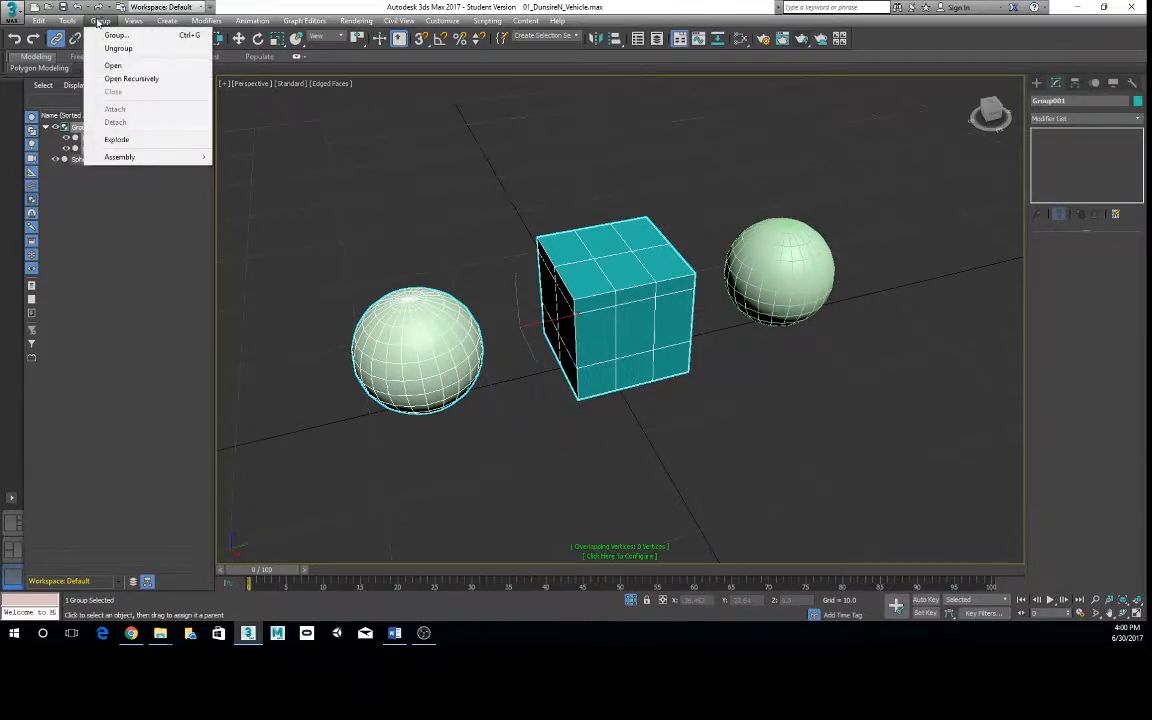
mouse_move(150, 157)
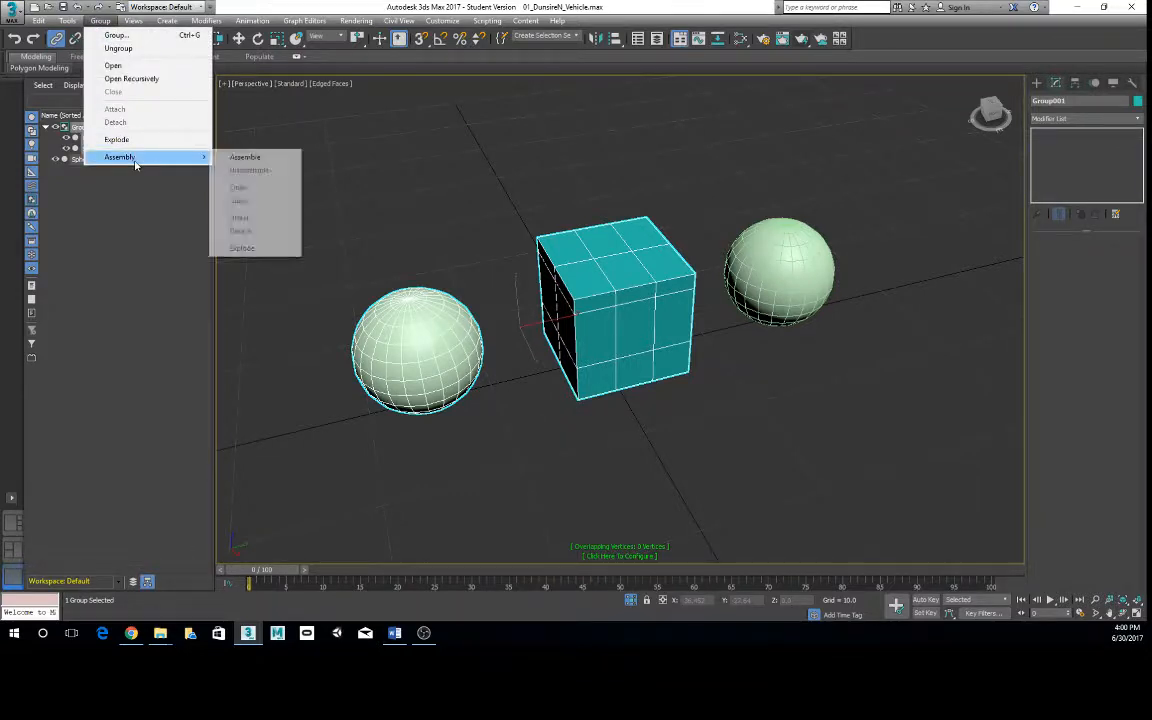
left_click(231, 160)
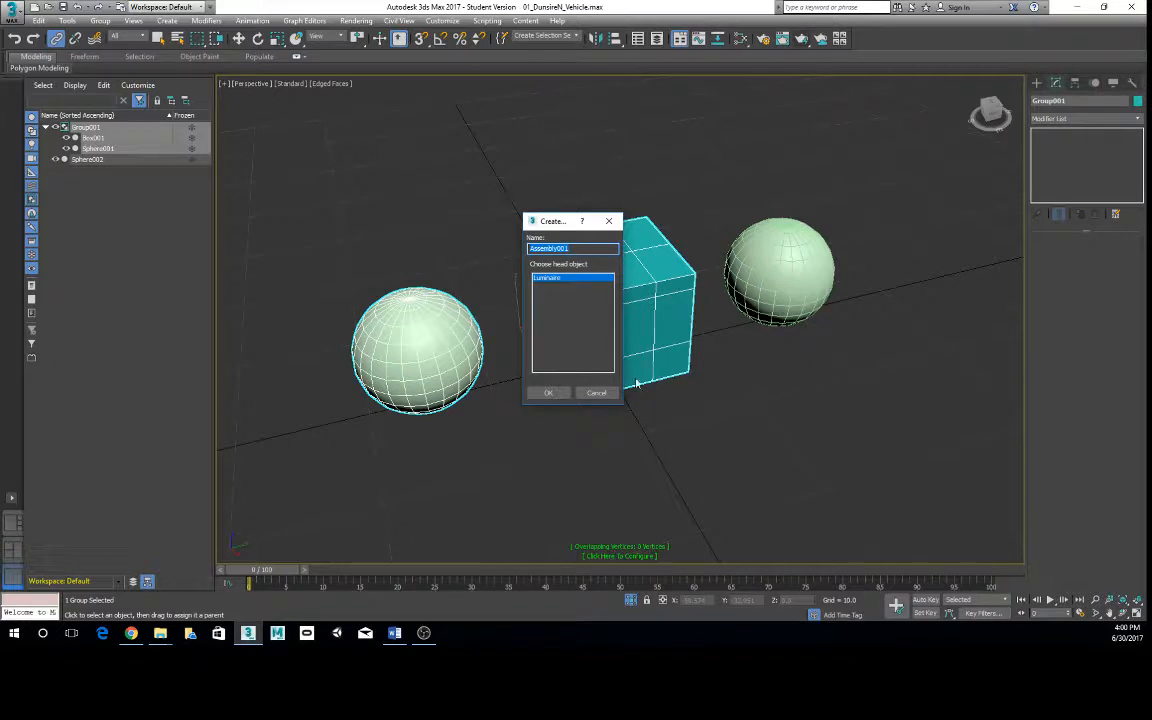
left_click(548, 392)
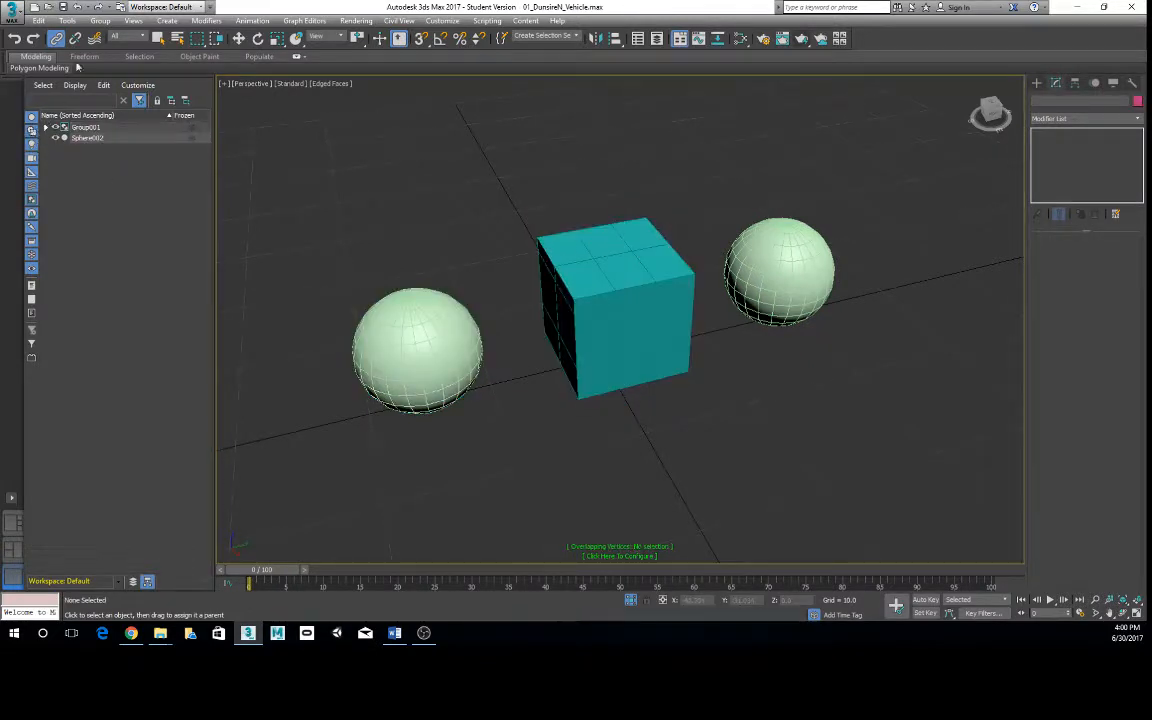
- Select Group001 with the Select Object tool, ungroup it, and clear the selection
left_click(157, 38)
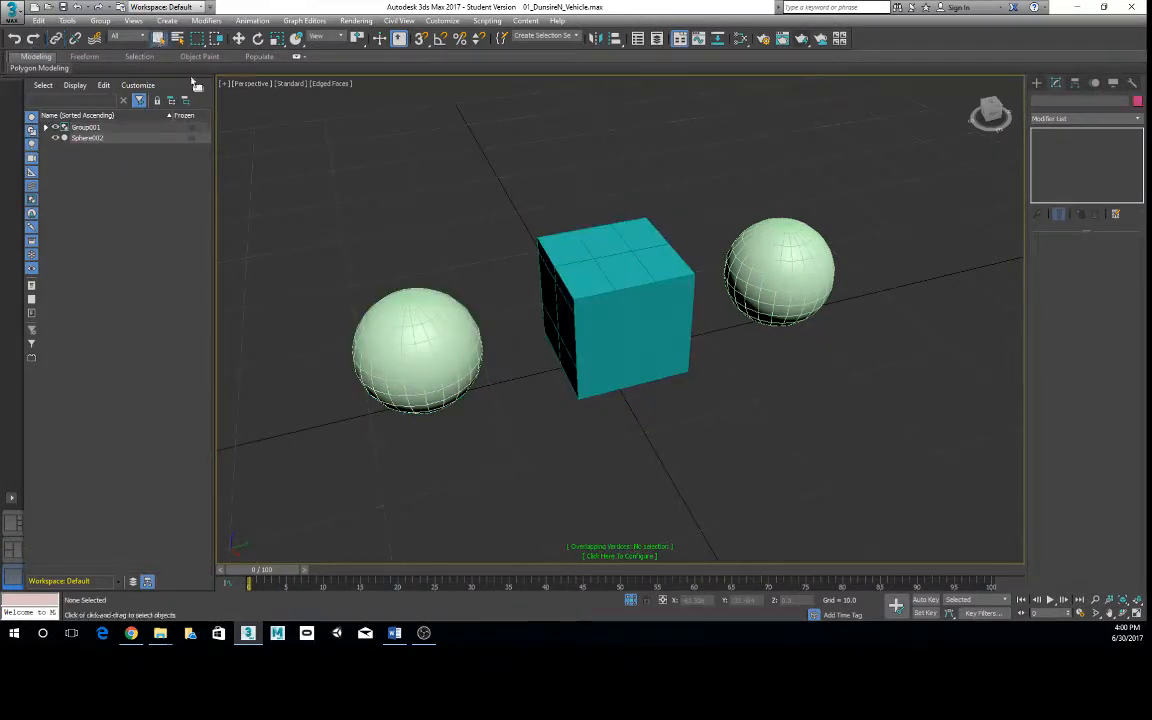
left_click(452, 364)
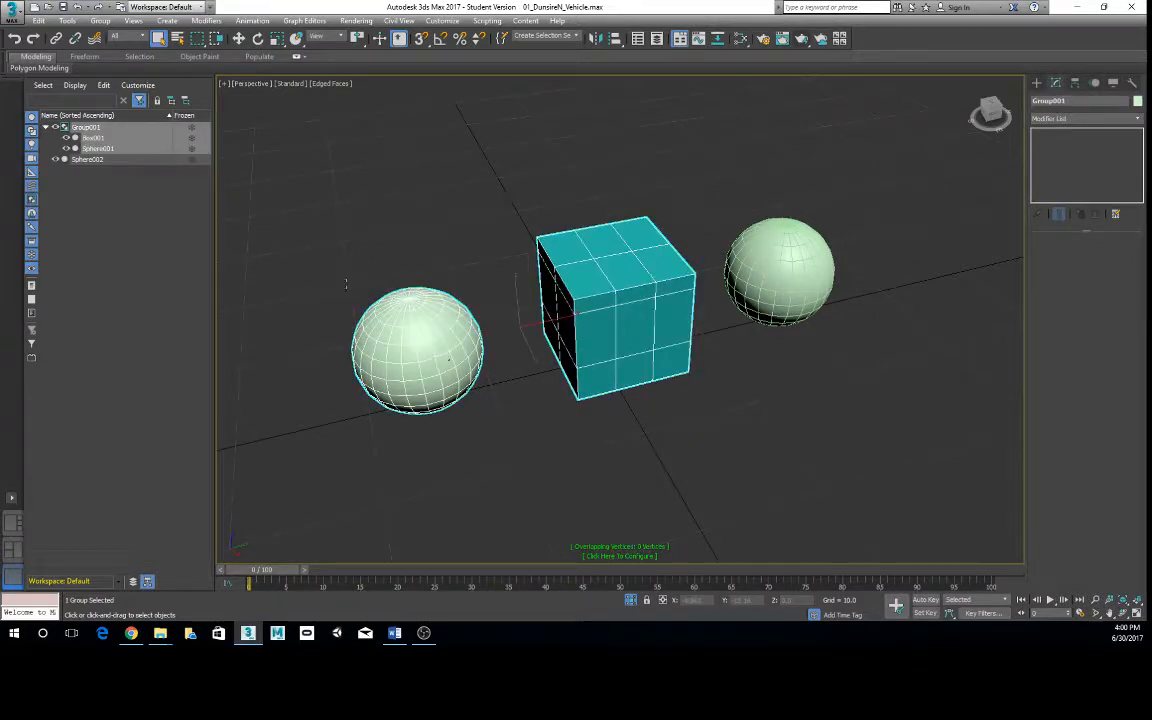
left_click(46, 129)
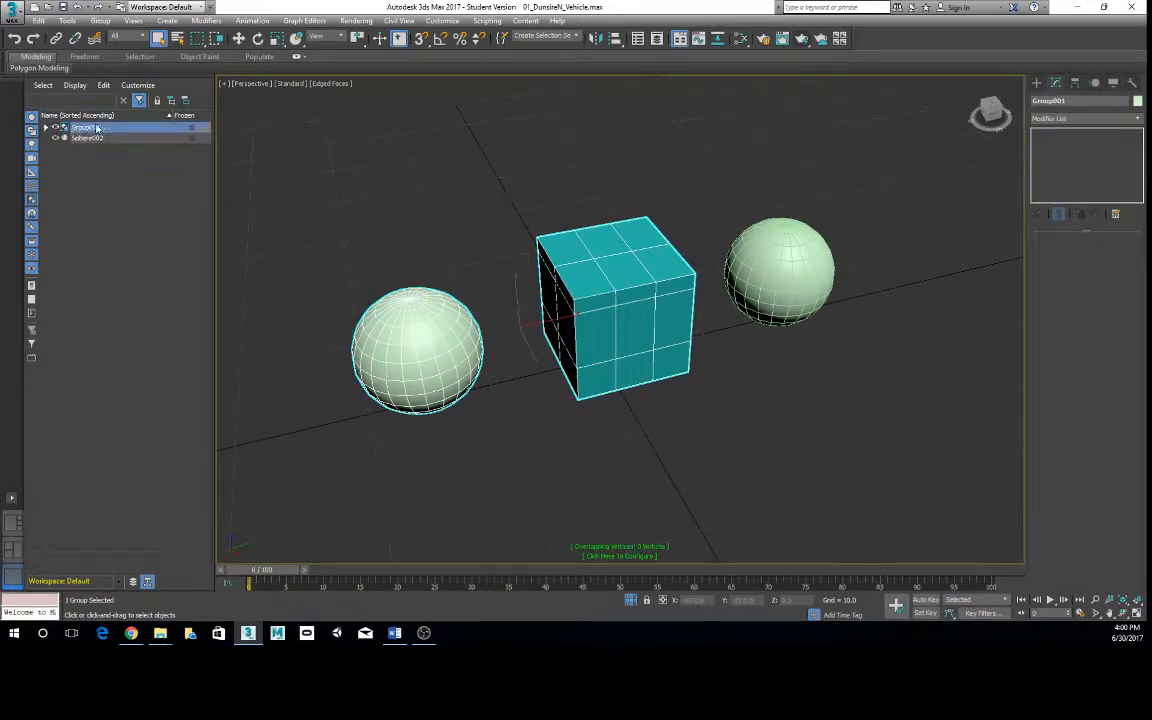
left_click(100, 20)
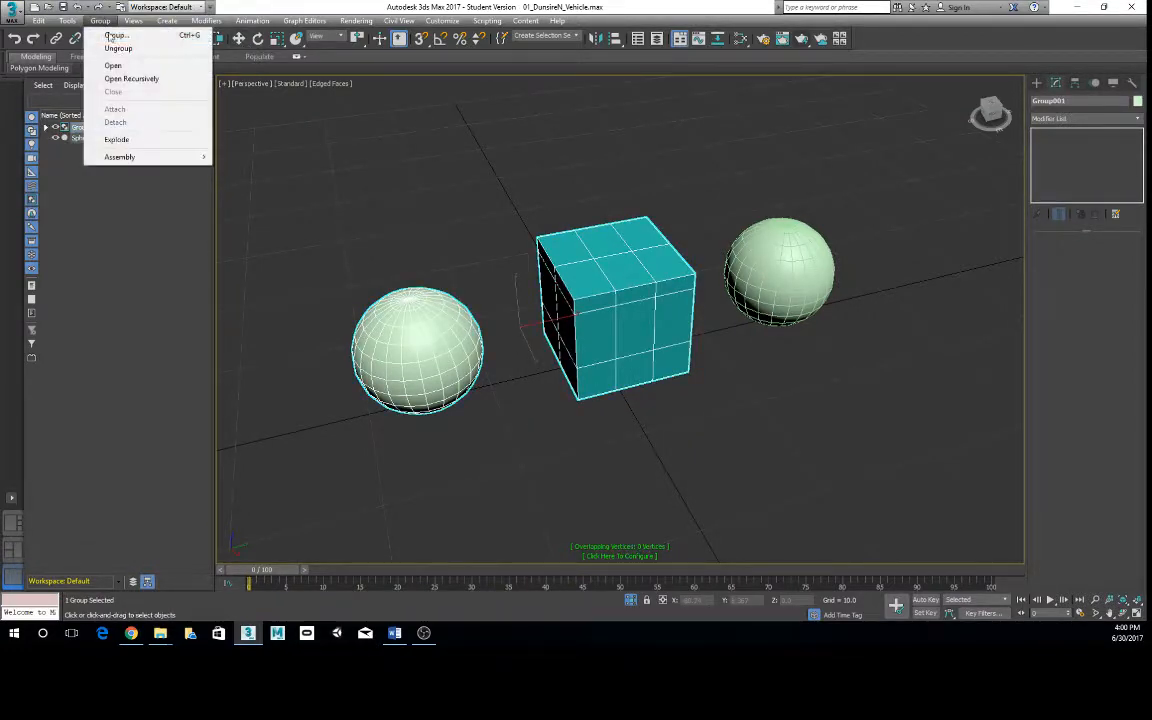
left_click(116, 47)
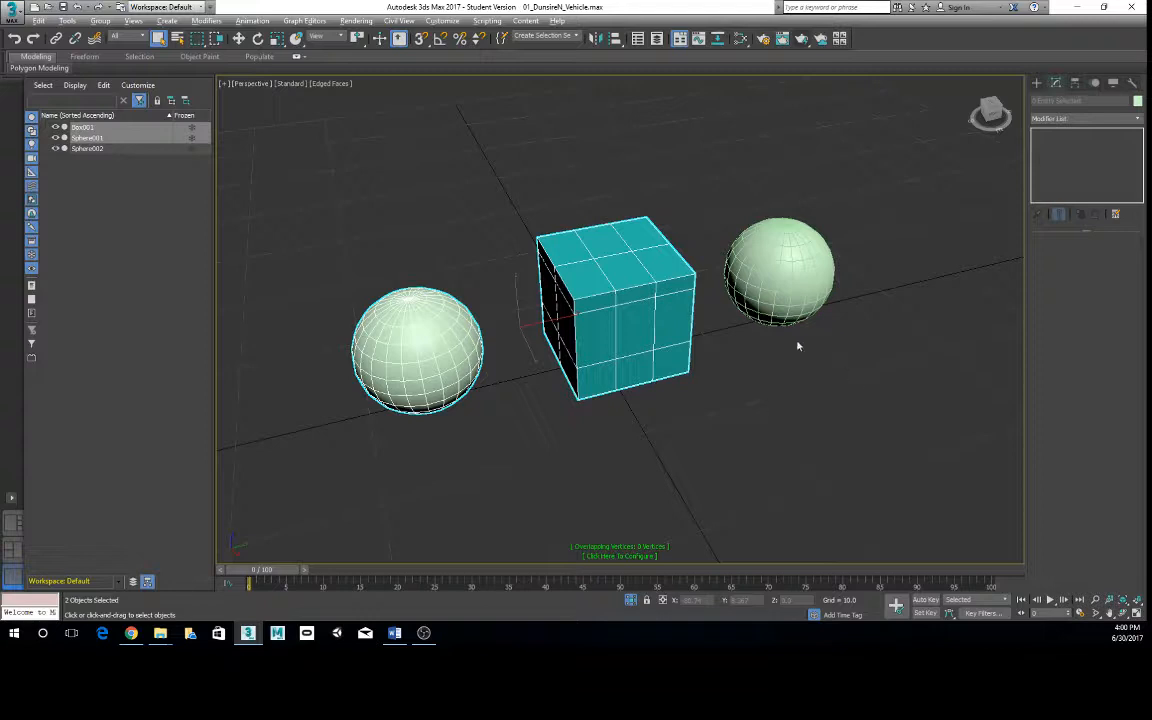
scroll(797, 342, "down", 4)
middle_click_drag(668, 322, 657, 322, "alt")
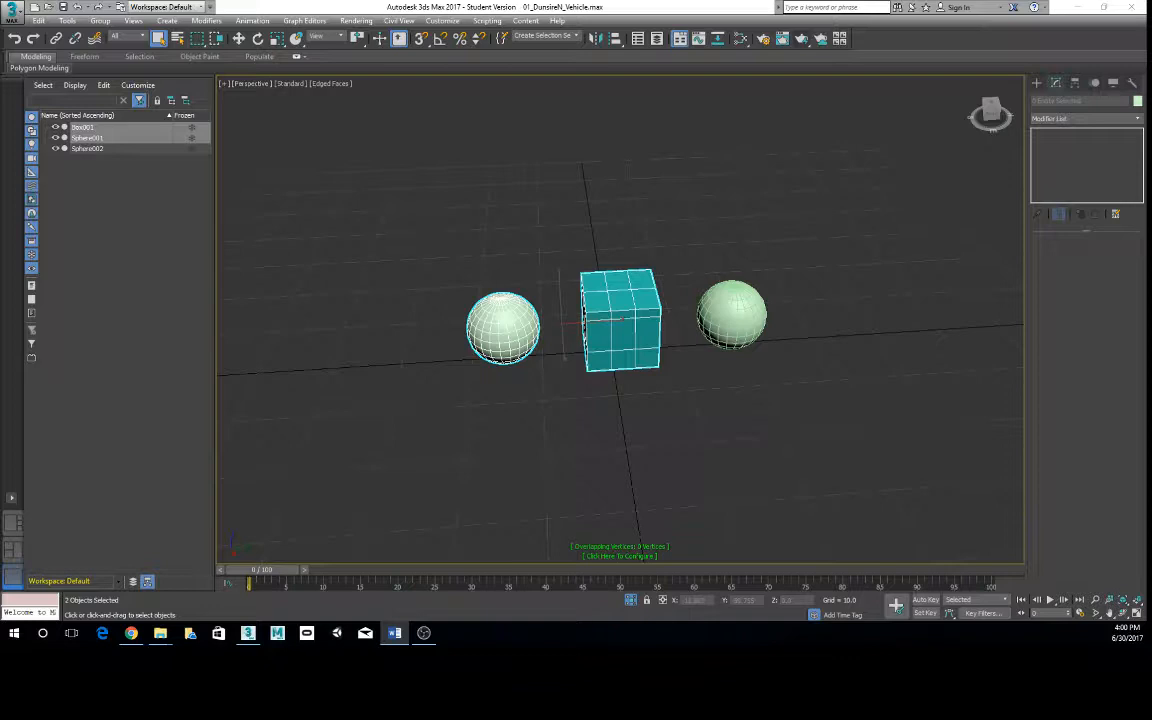
left_click(668, 358)
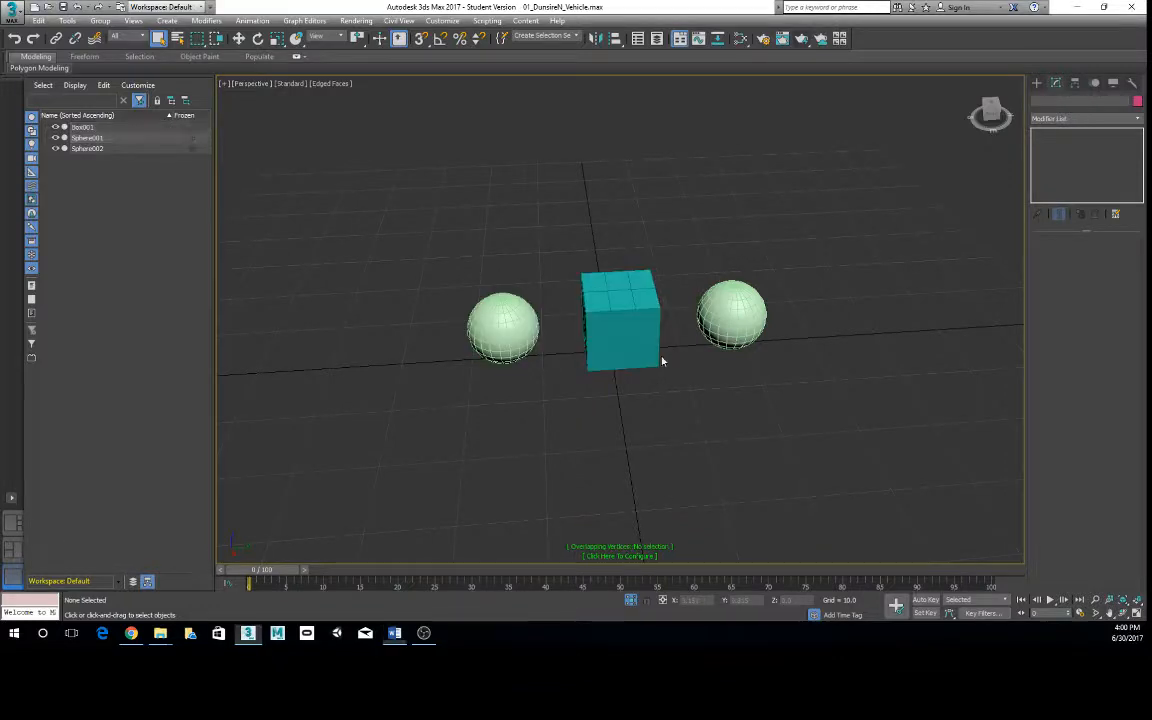
- Select Box001, switch to the Move tool, and view the box and spheres from several angles
left_click(653, 353)
mouse_move(645, 368)
middle_mouse_down("alt")
mouse_move(687, 371)
mouse_move(586, 399)
mouse_move(635, 391)
middle_mouse_up("alt")
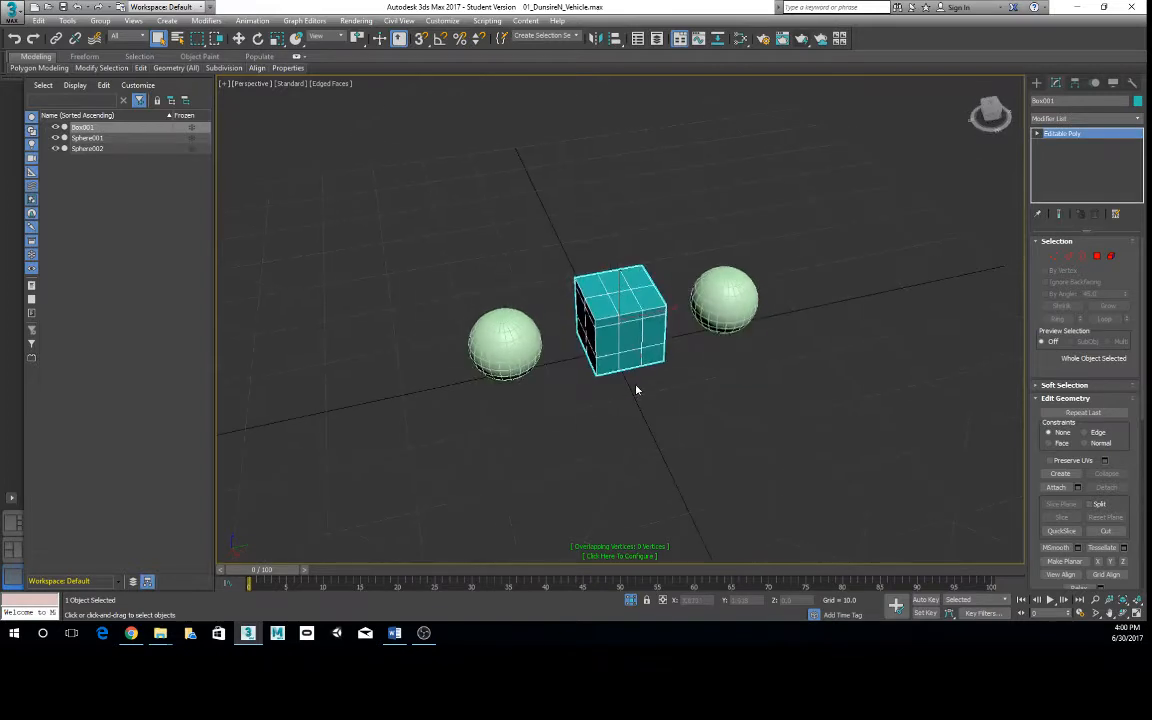
key("w")
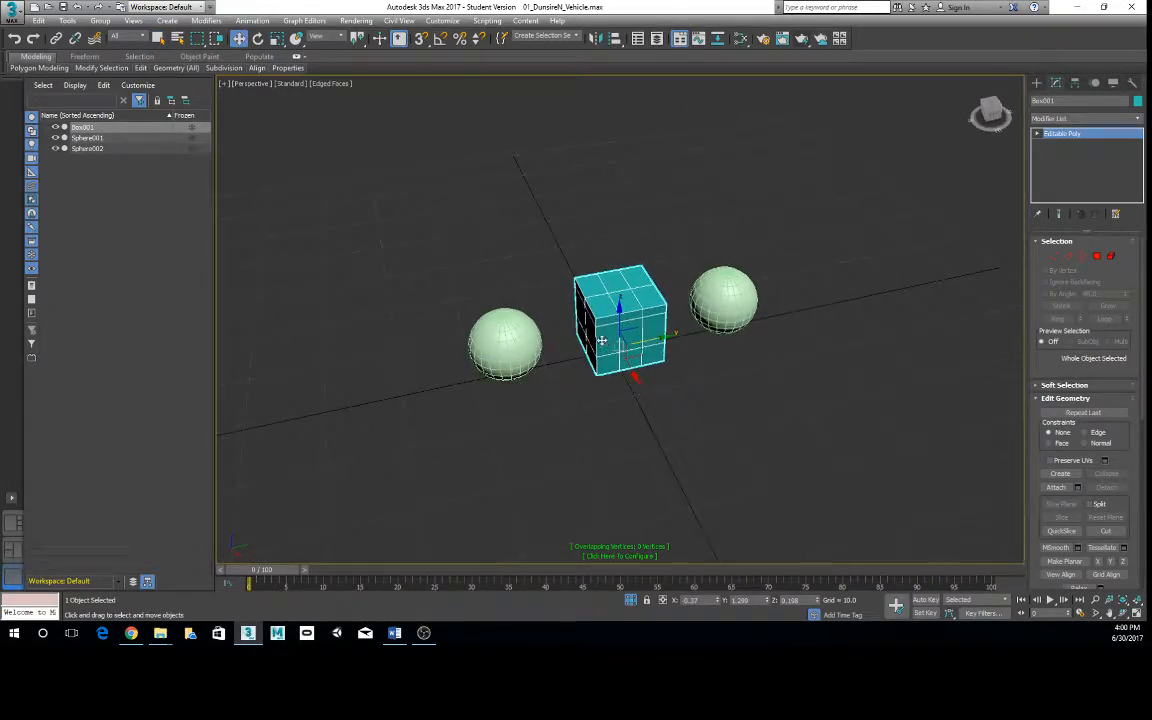
middle_click_drag(607, 342, 588, 344, "alt")
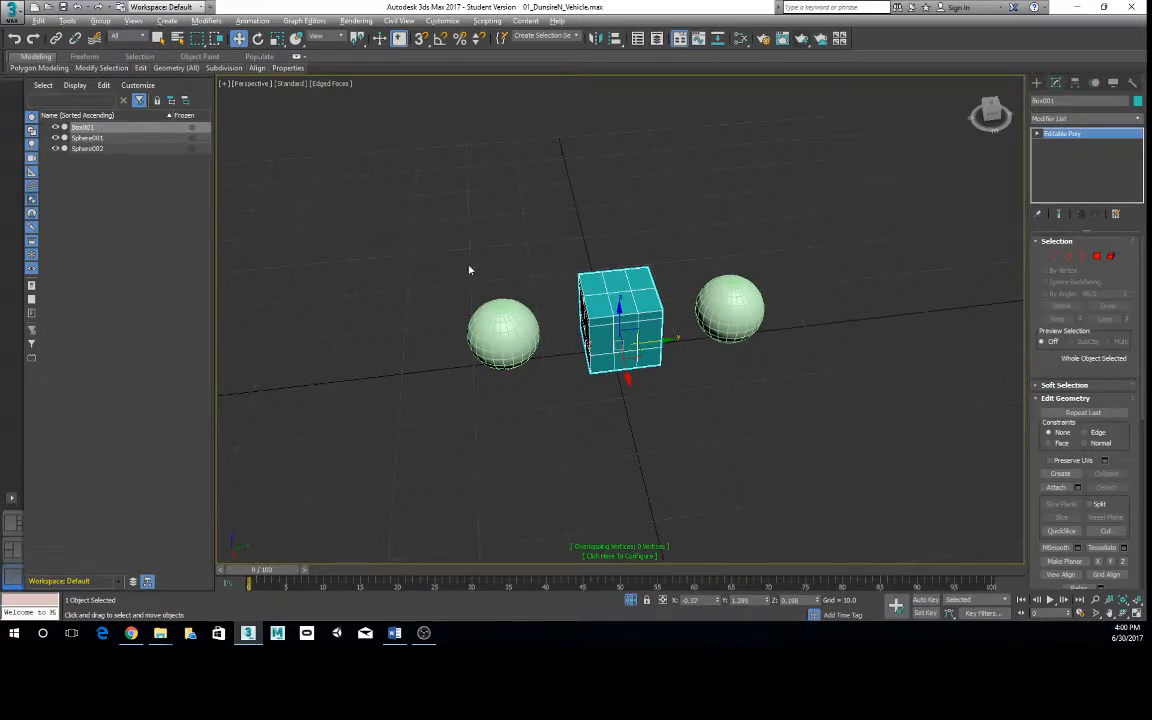
middle_click_drag(470, 269, 503, 257, "alt")
middle_click_drag(515, 340, 622, 346, "alt")
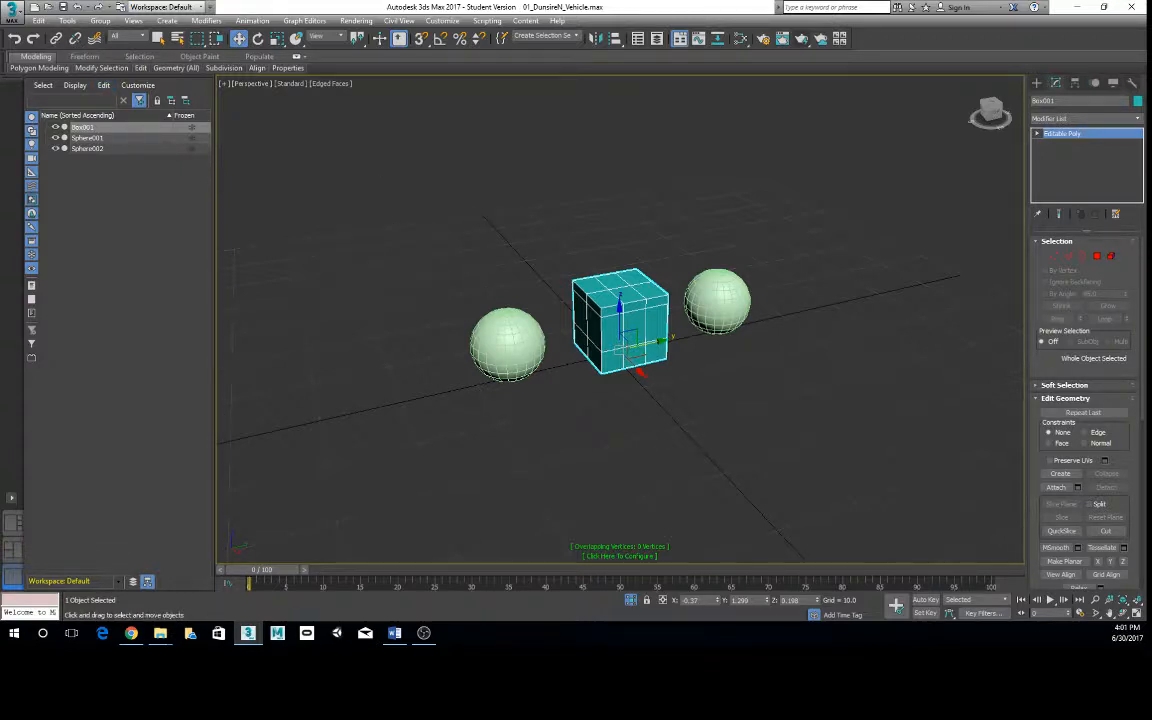
key("alt+Tab")
- Select Sphere001 and Sphere002 and link both to Box001 as their parent
left_click(510, 345)
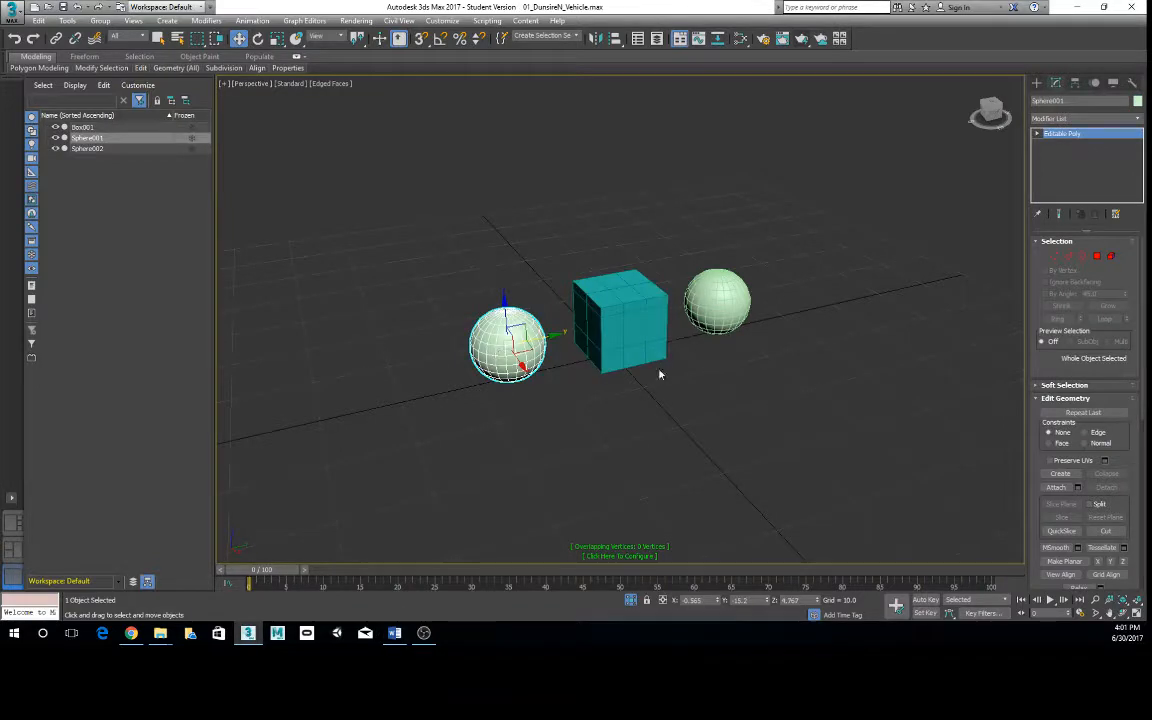
left_click(735, 305, "ctrl")
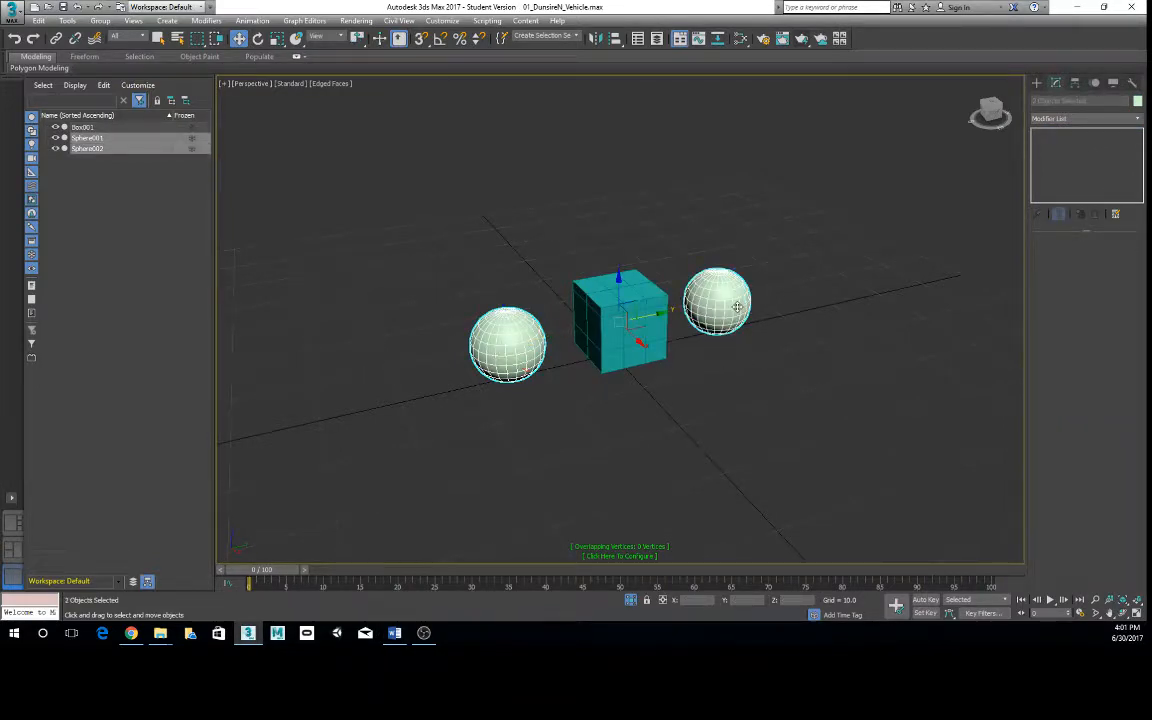
left_click(56, 39)
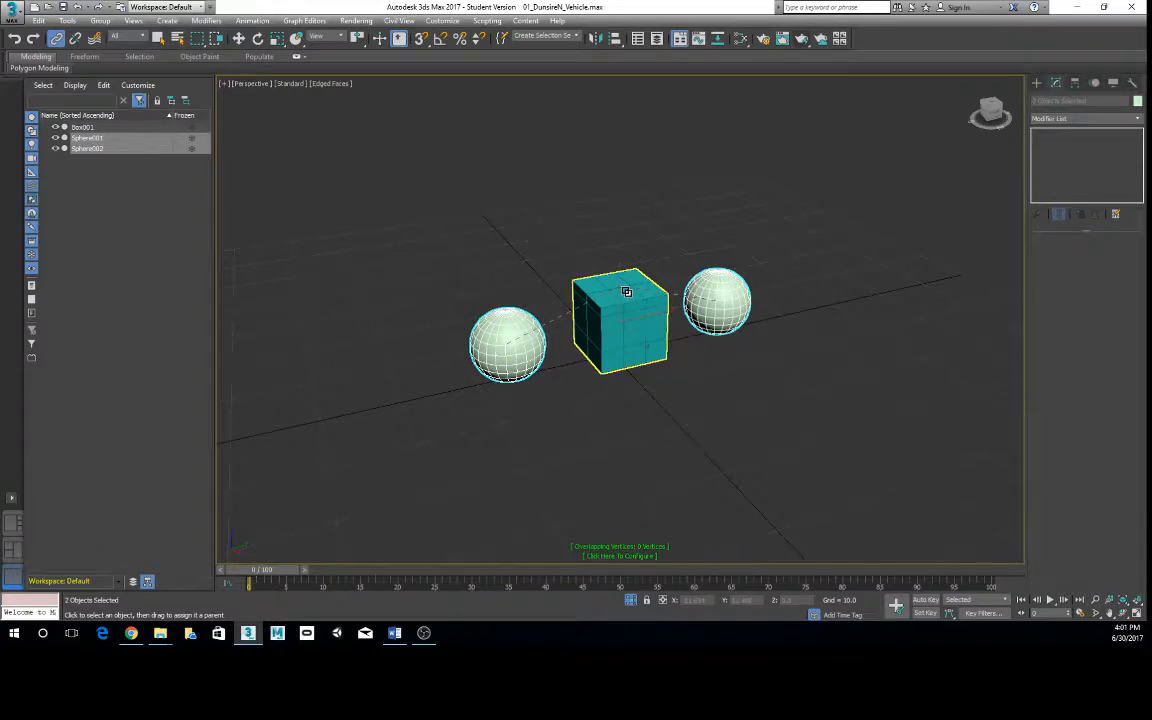
left_click_drag(626, 291, 625, 291)
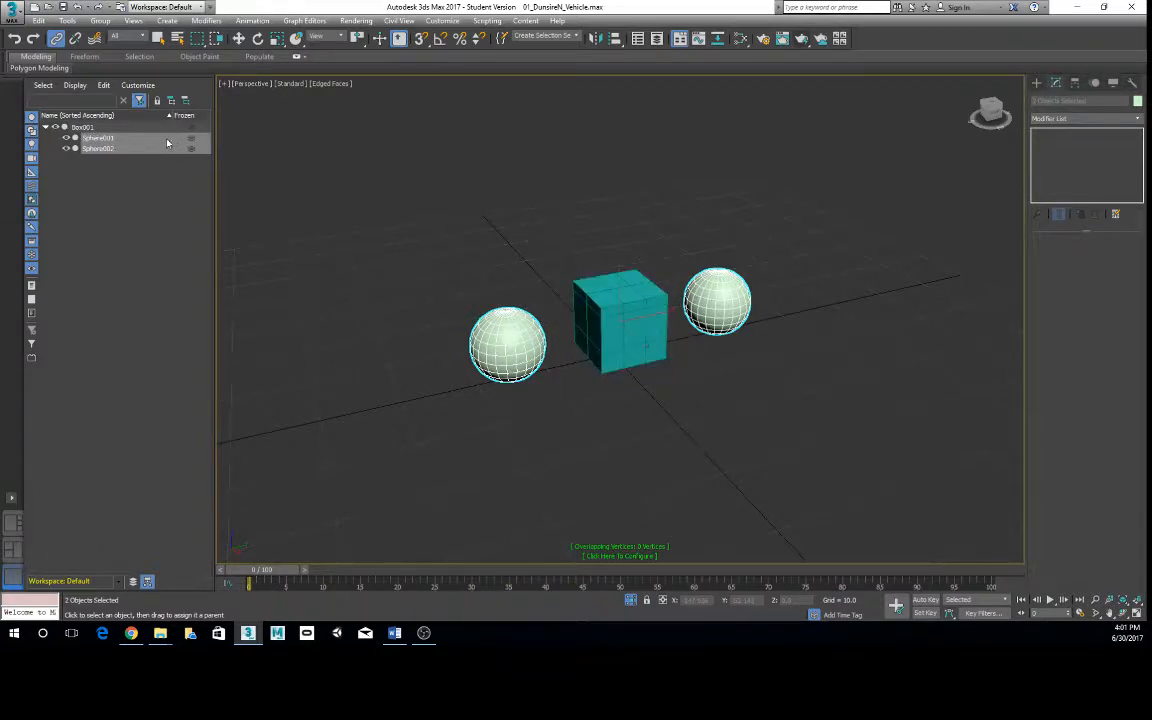
- Select Box001 in the object list, collapse and expand its hierarchy to check the linked children, and clear the selection
left_click(45, 127)
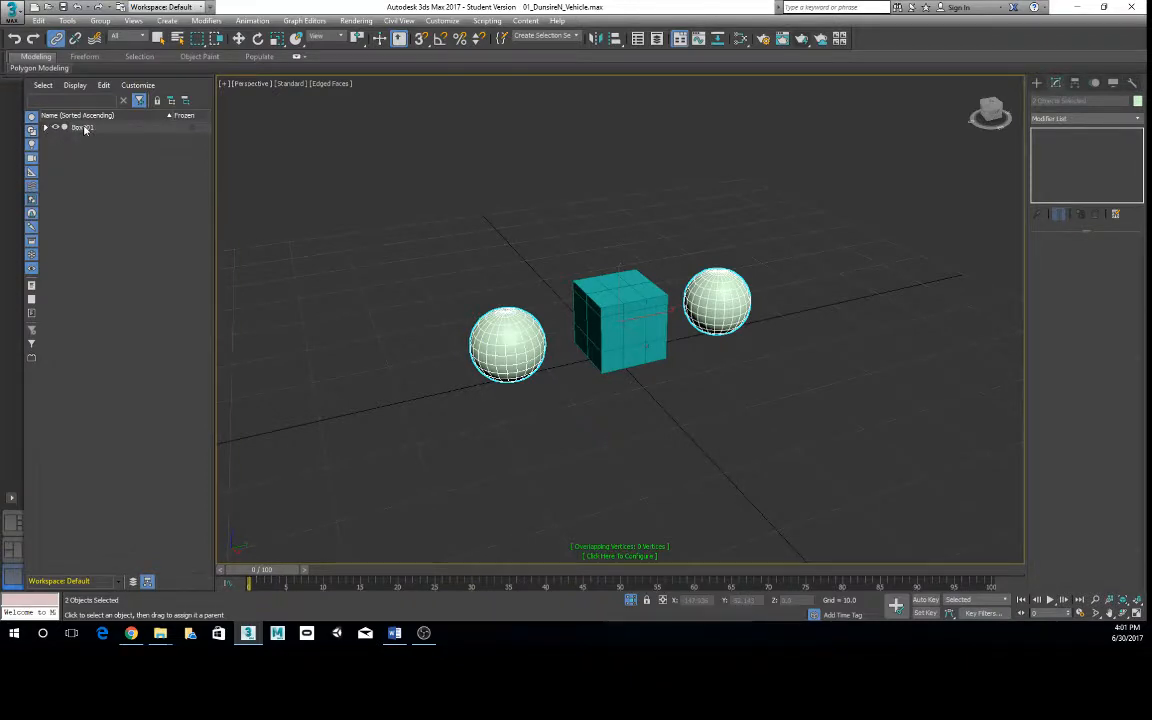
left_click(86, 128)
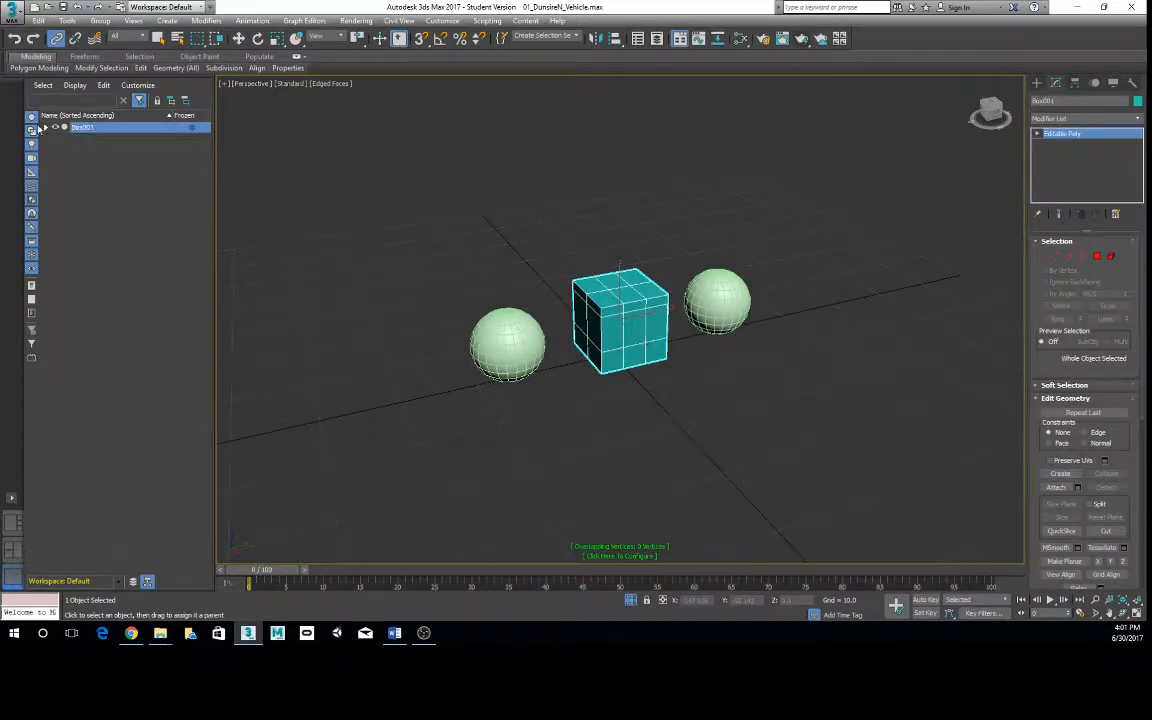
left_click(45, 127)
left_click(45, 127)
left_click(378, 242)
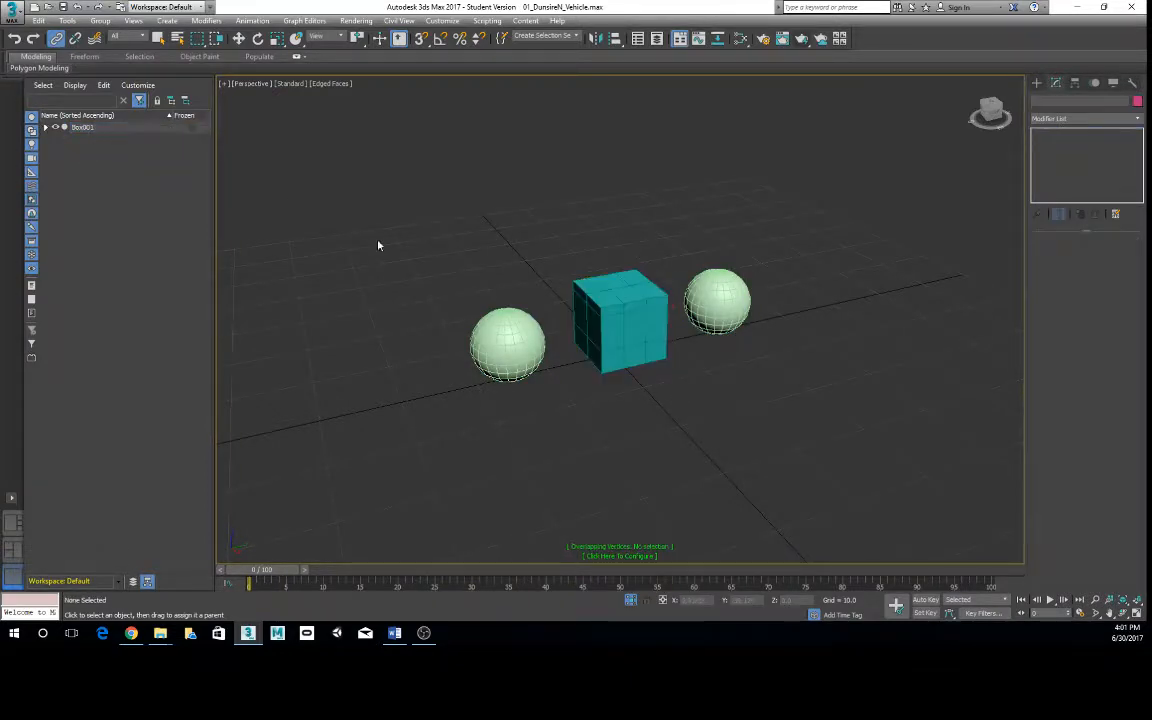
right_click(717, 279)
left_click(615, 257)
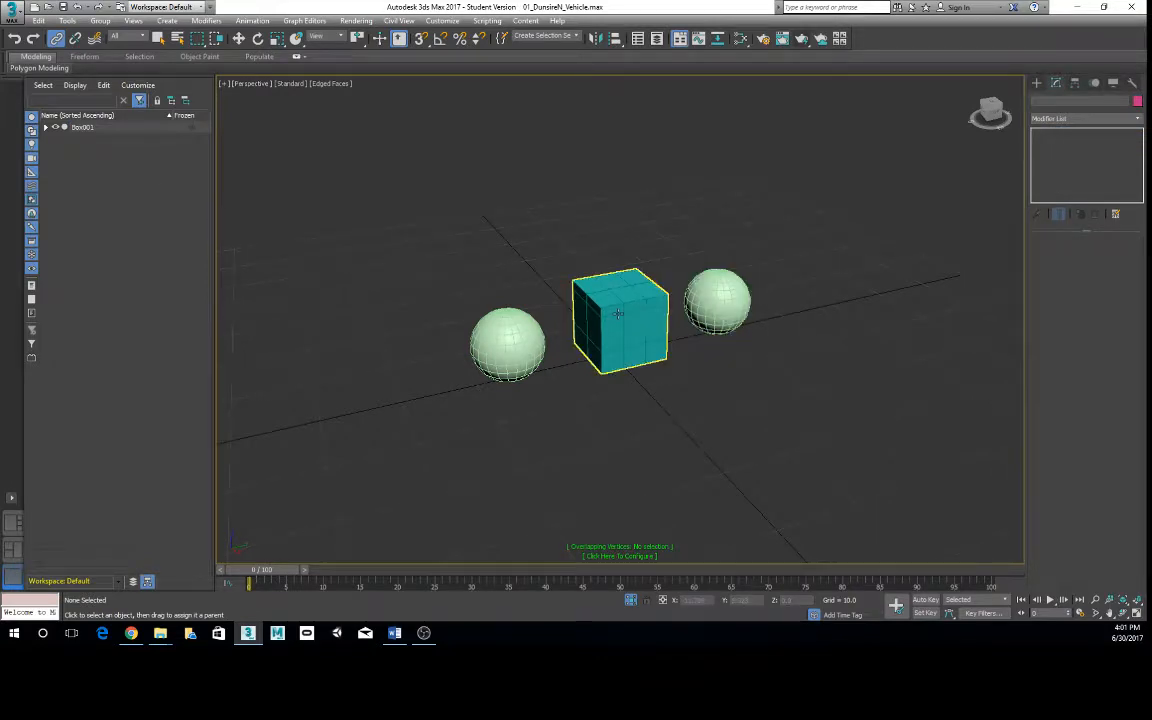
- Activate the Move tool and select the parent Box001 in the viewport
key("w")
left_click(617, 315)
left_click_drag(617, 315, 576, 378)
middle_click_drag(547, 242, 519, 314, "alt")
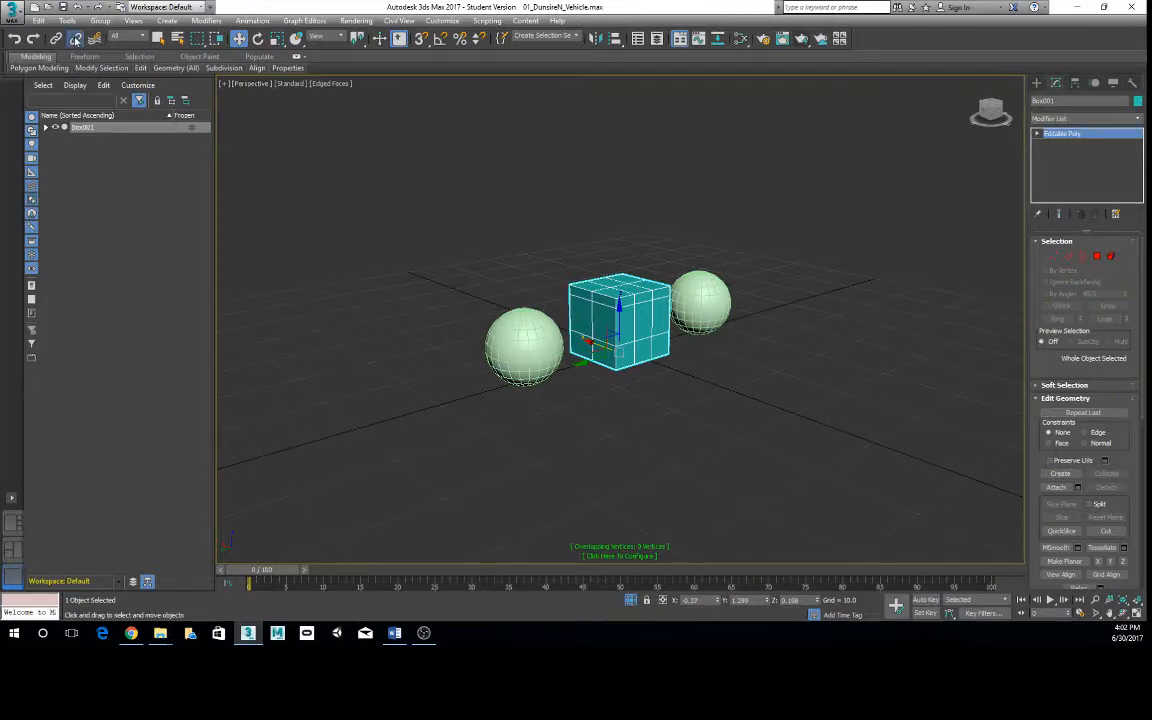
- Expand Box001's hierarchy, select the box with both linked spheres, and unlink the selection
left_click(521, 420)
left_click(66, 128)
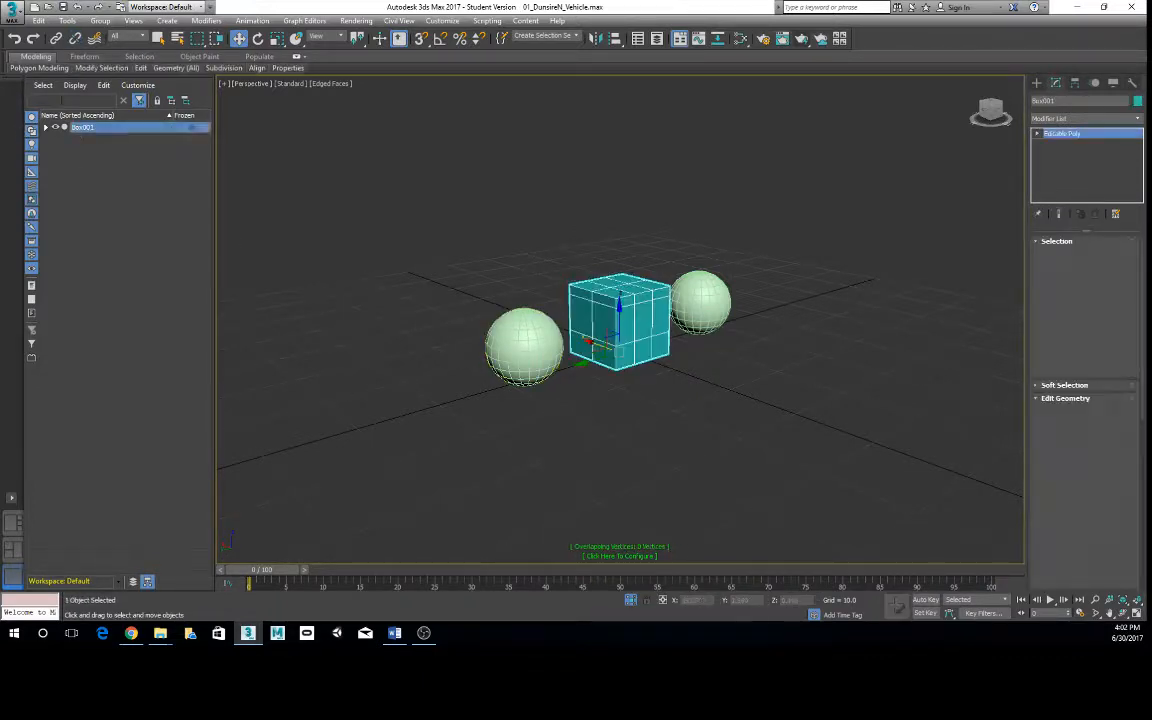
left_click(45, 129)
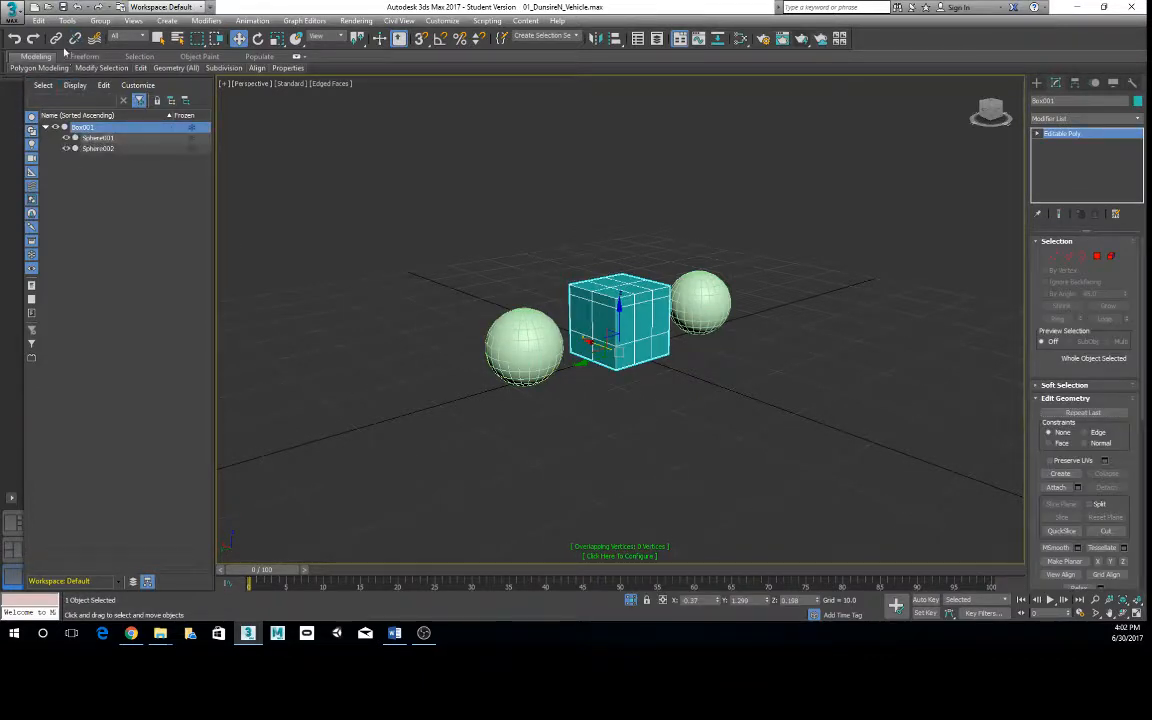
left_click_drag(432, 191, 748, 428)
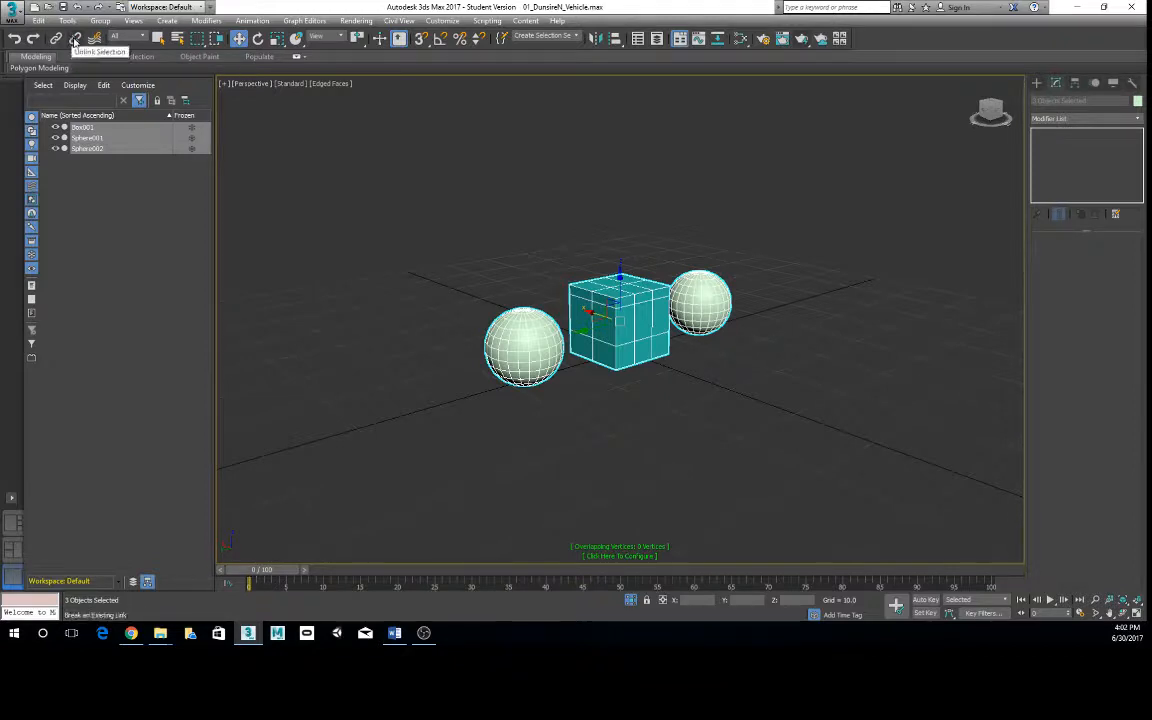
- Select only the two spheres and group them under the name Spheres
left_click(476, 290)
left_click(530, 352)
left_click(700, 300, "ctrl")
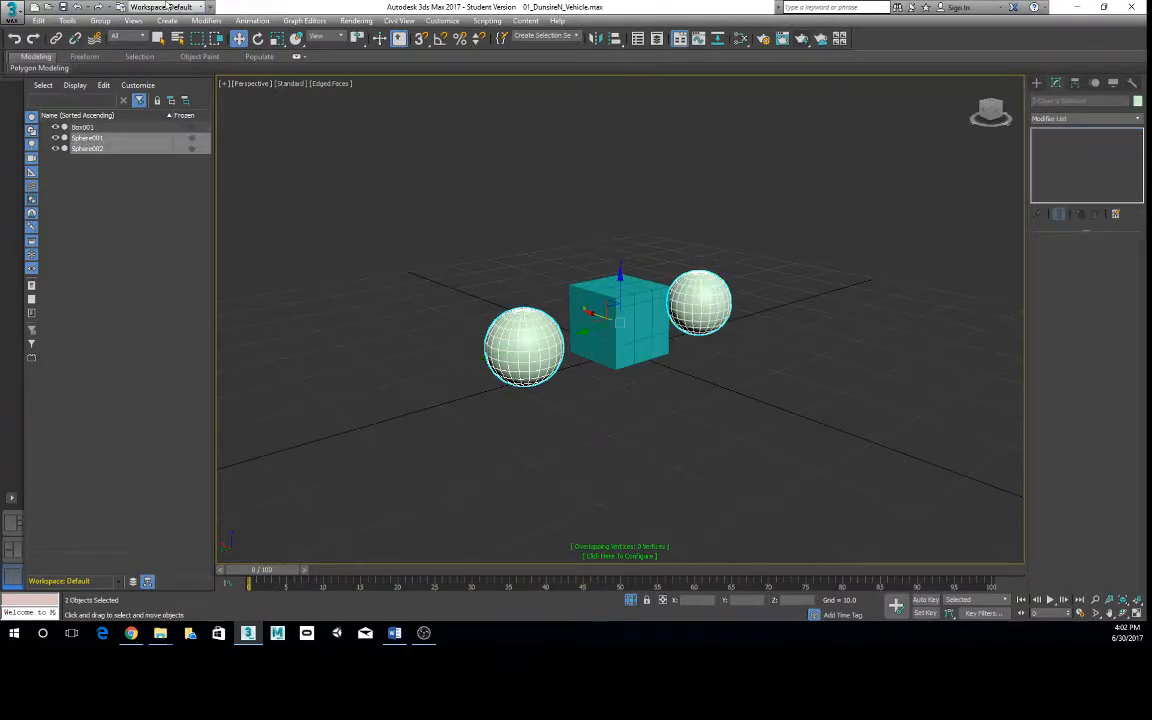
key("ctrl+g")
type("Spheres")
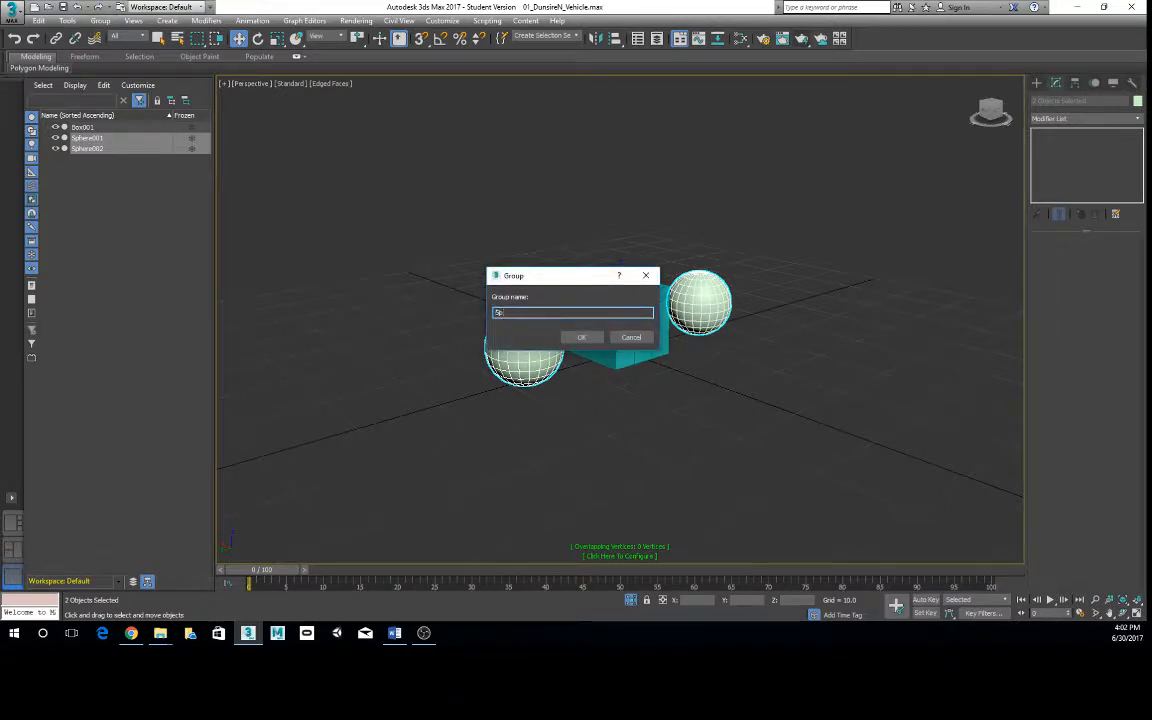
key("Return")
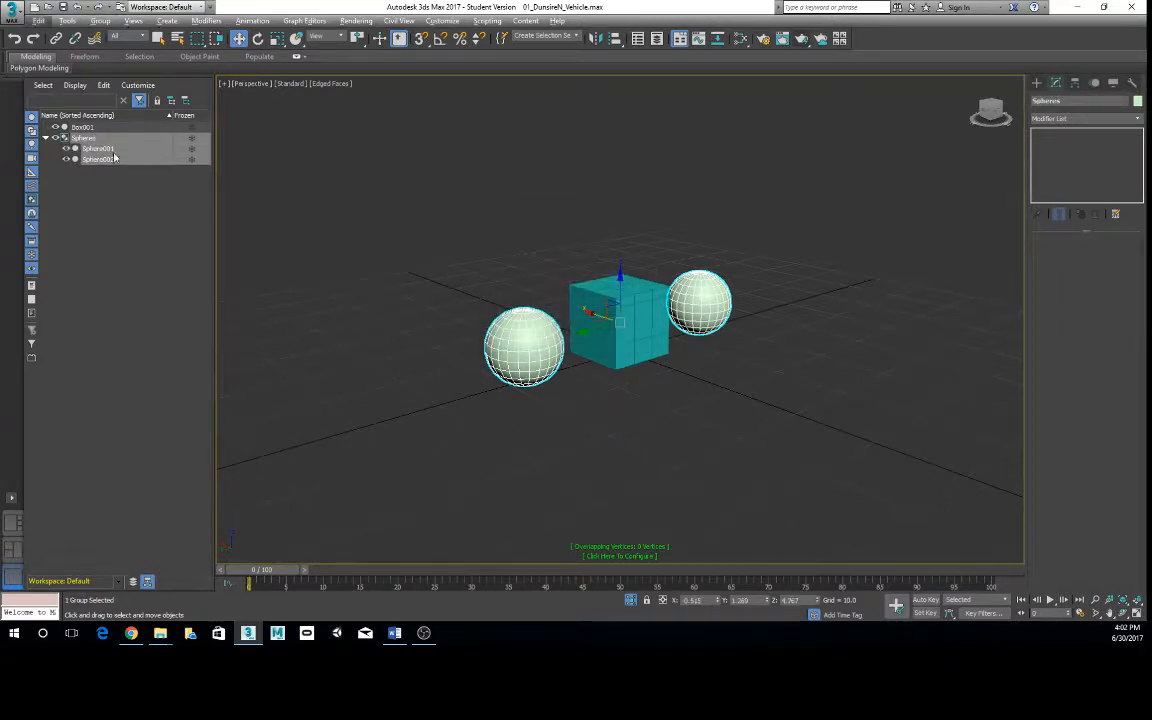
- Collapse the Spheres group in the object list, select Box001, and attach it to the Spheres group
left_click(45, 138)
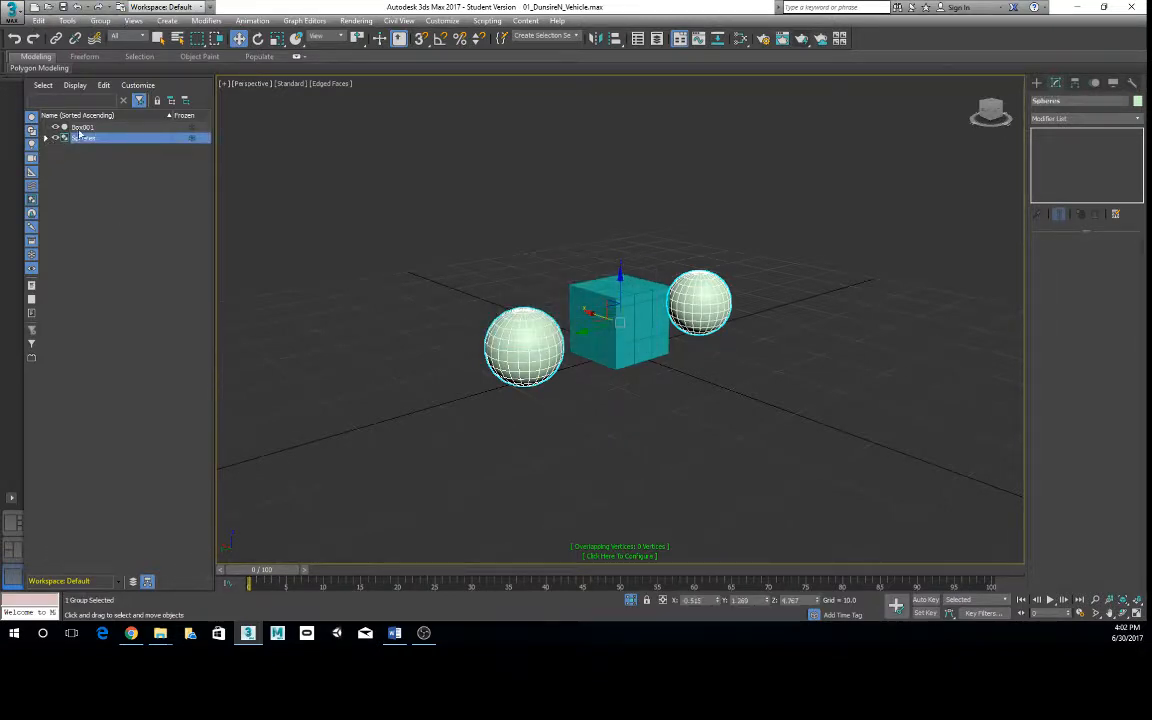
left_click(80, 127)
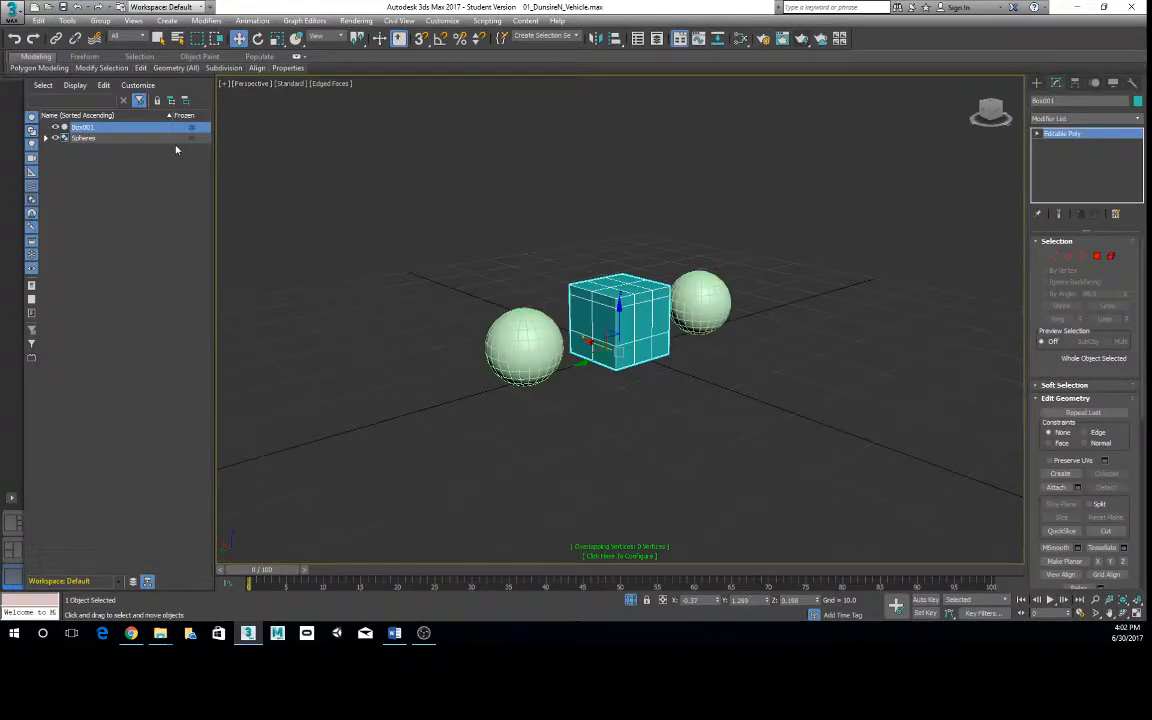
left_click(102, 21)
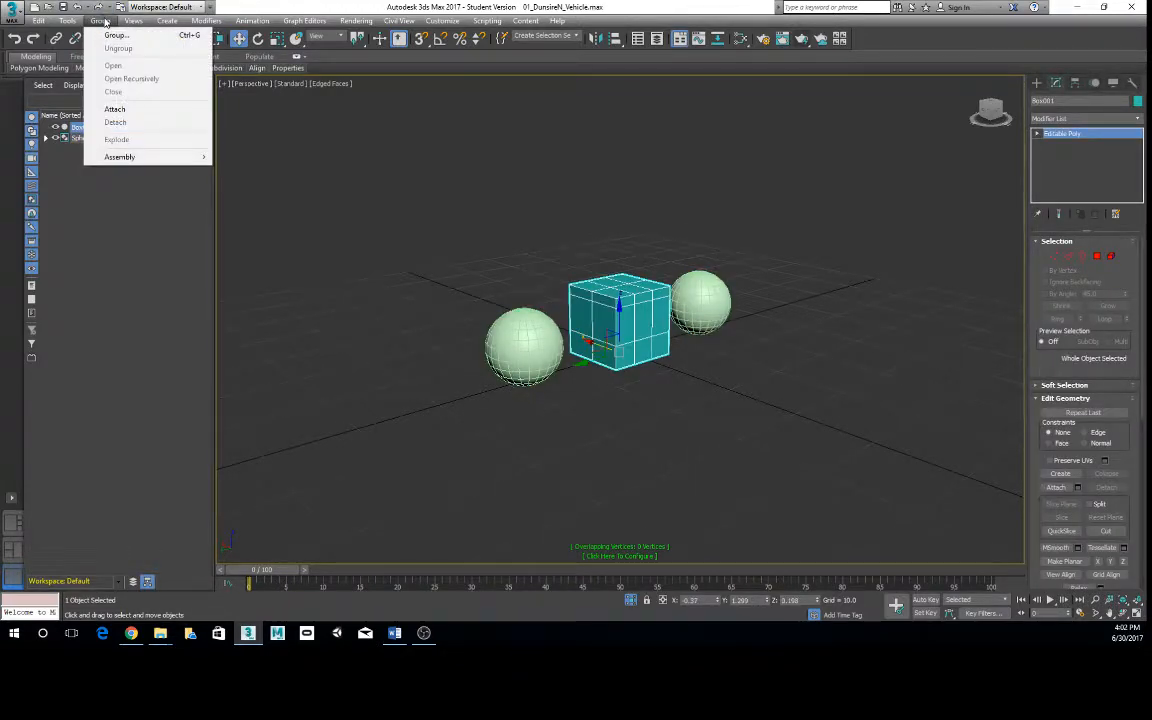
left_click(114, 109)
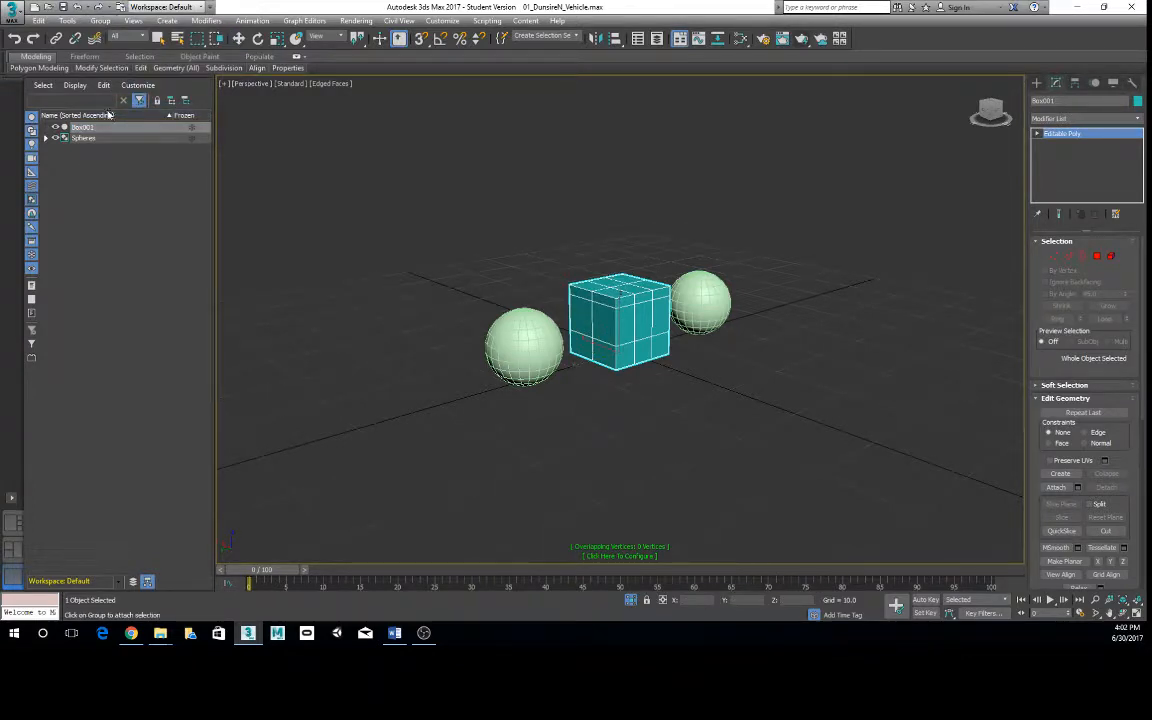
left_click(541, 343)
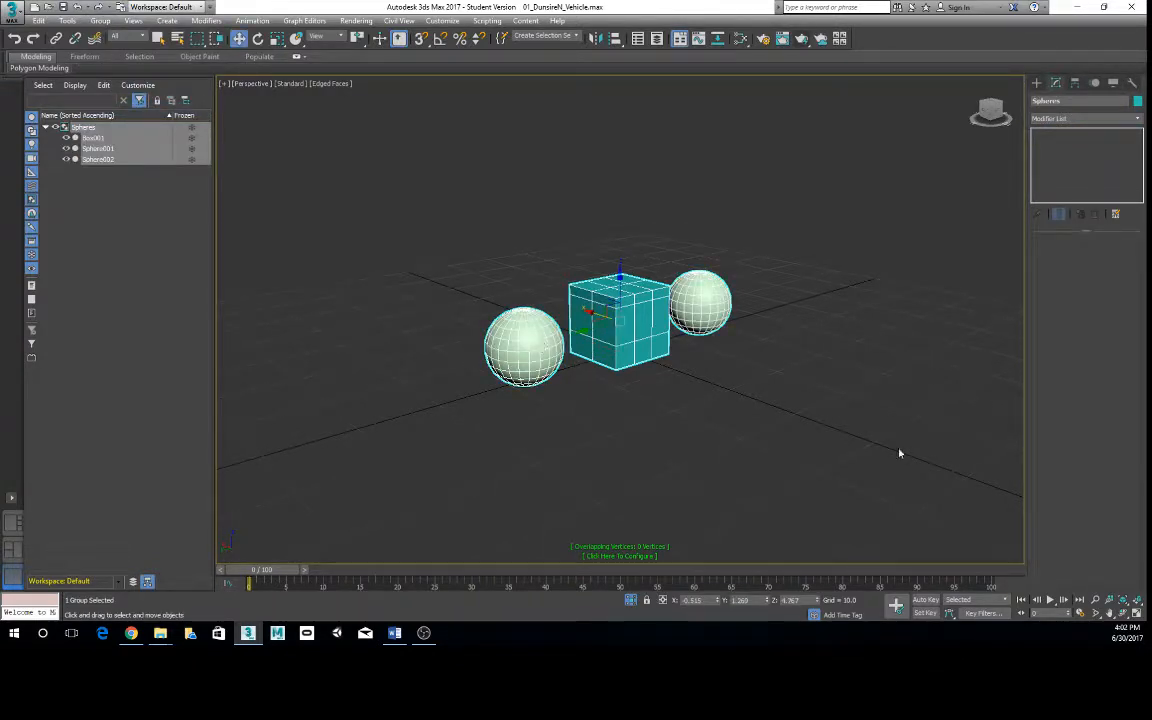
right_click(851, 432)
left_click(730, 419)
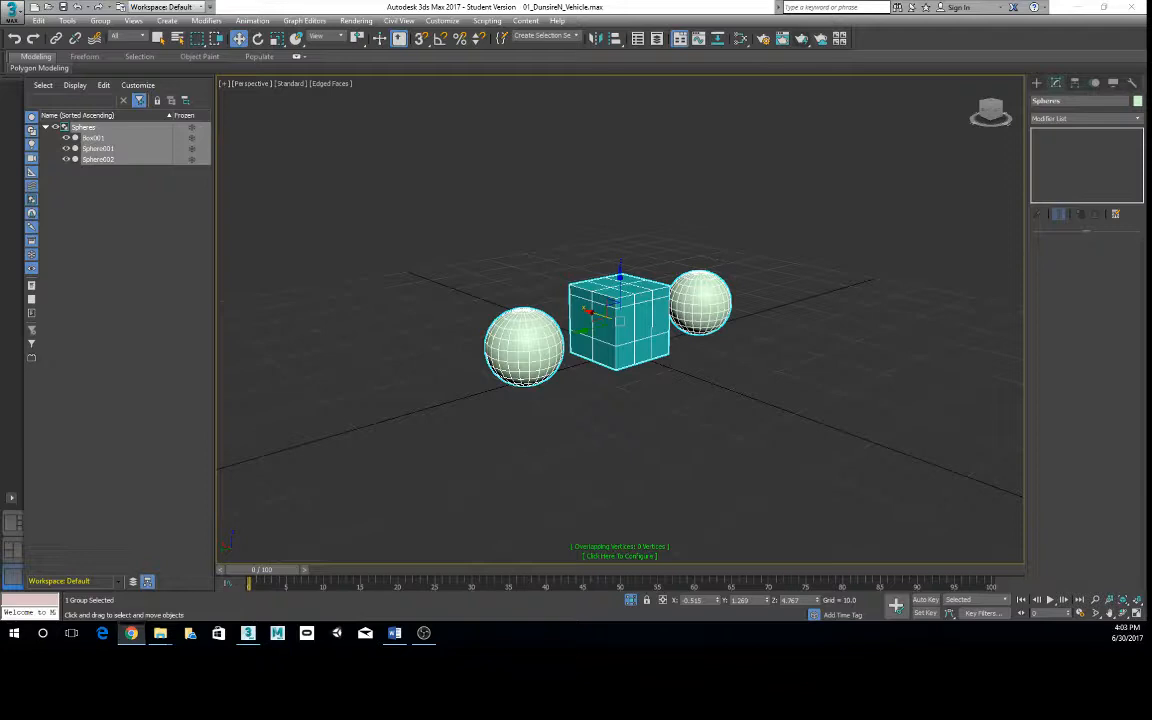
left_click(825, 213)
left_click(699, 308)
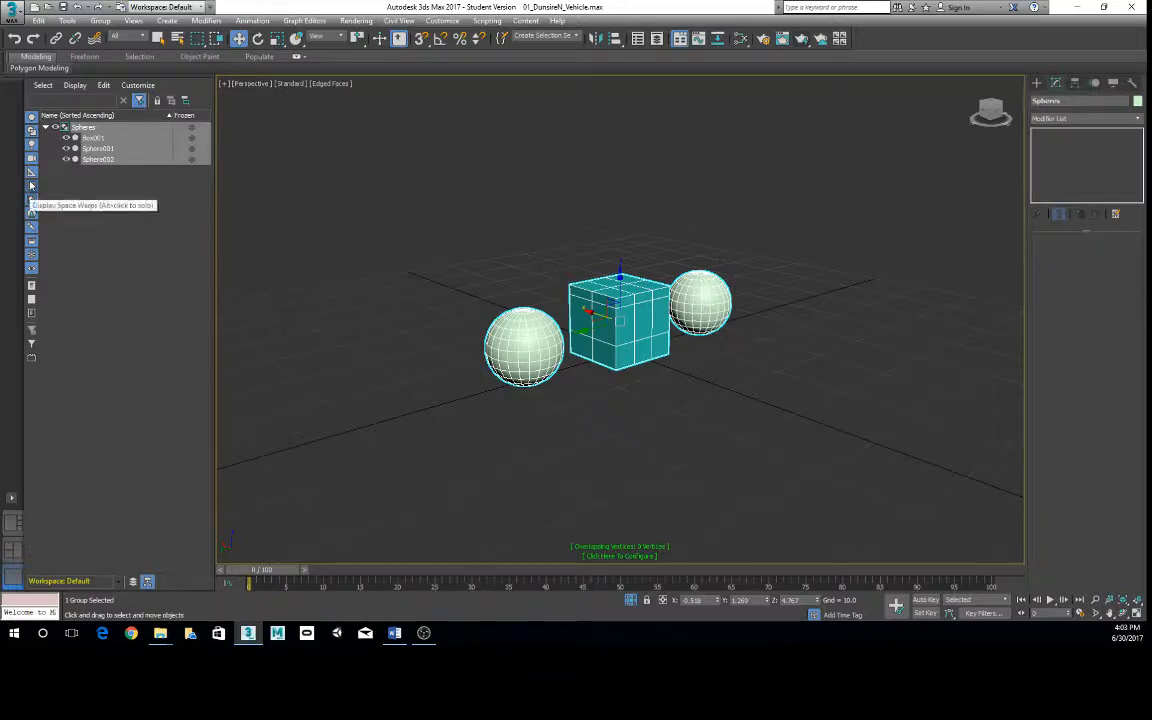
left_click(741, 196)
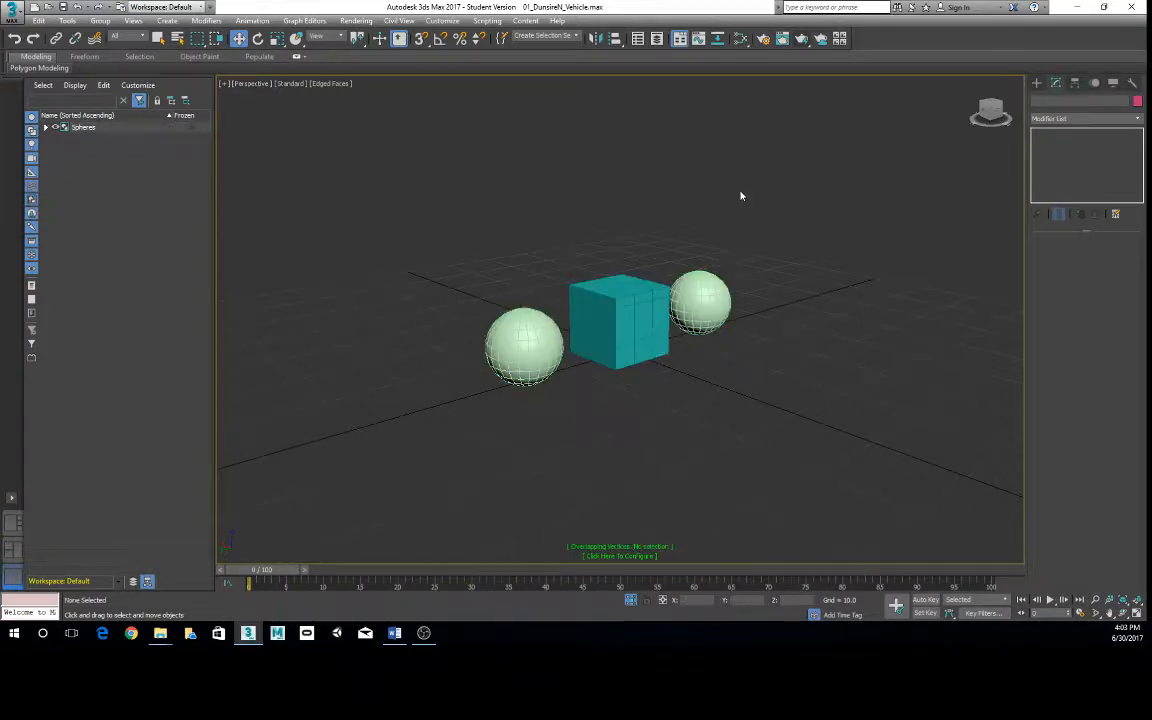
middle_click_drag(772, 226, 650, 365, "alt")
left_click(746, 258)
left_click(699, 373)
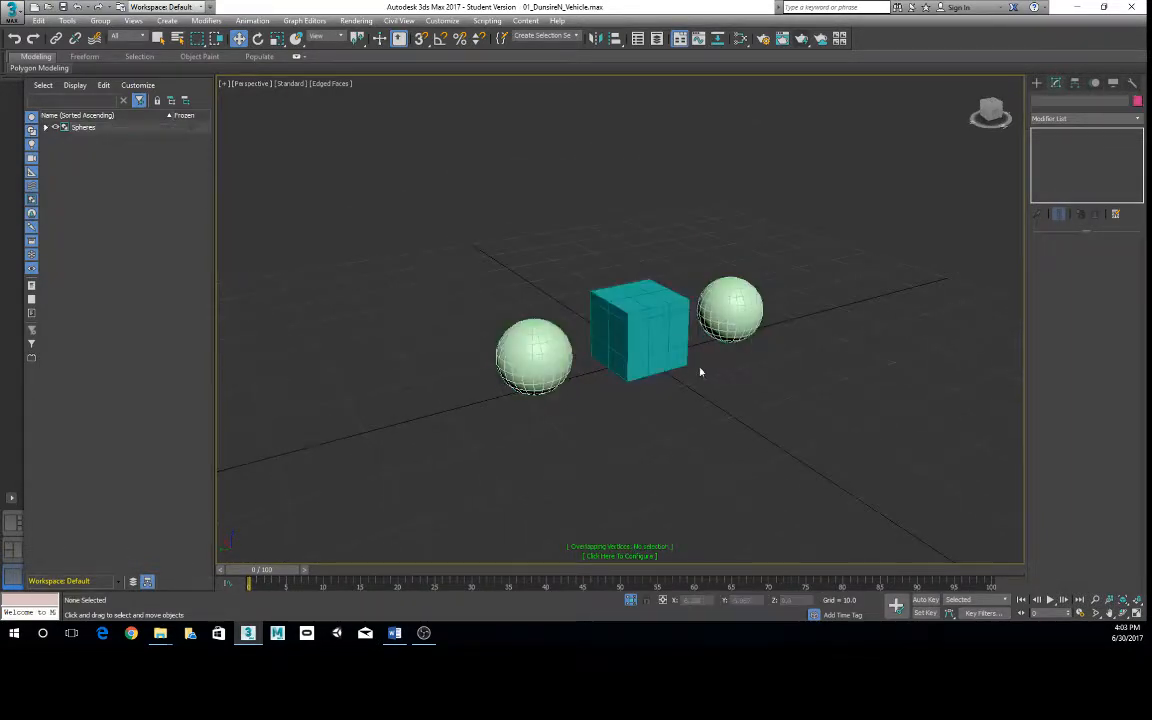
- Select the Spheres group, ungroup it into separate objects, and clear the selection
left_click(508, 338)
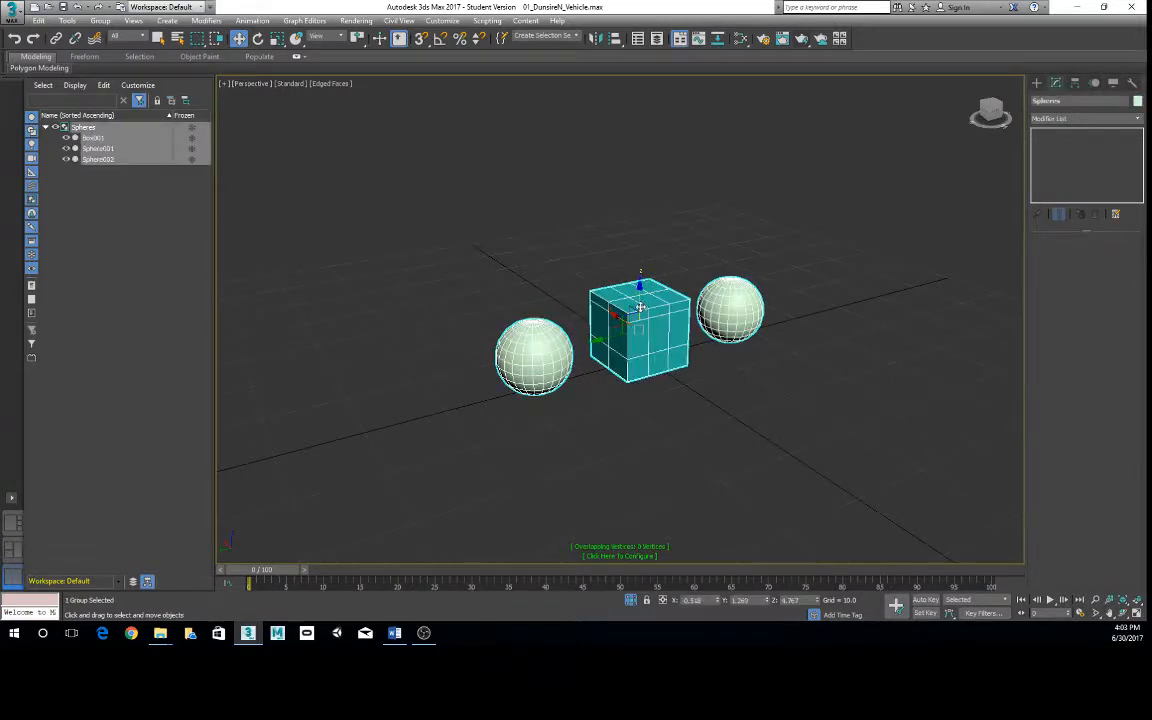
left_click(85, 178)
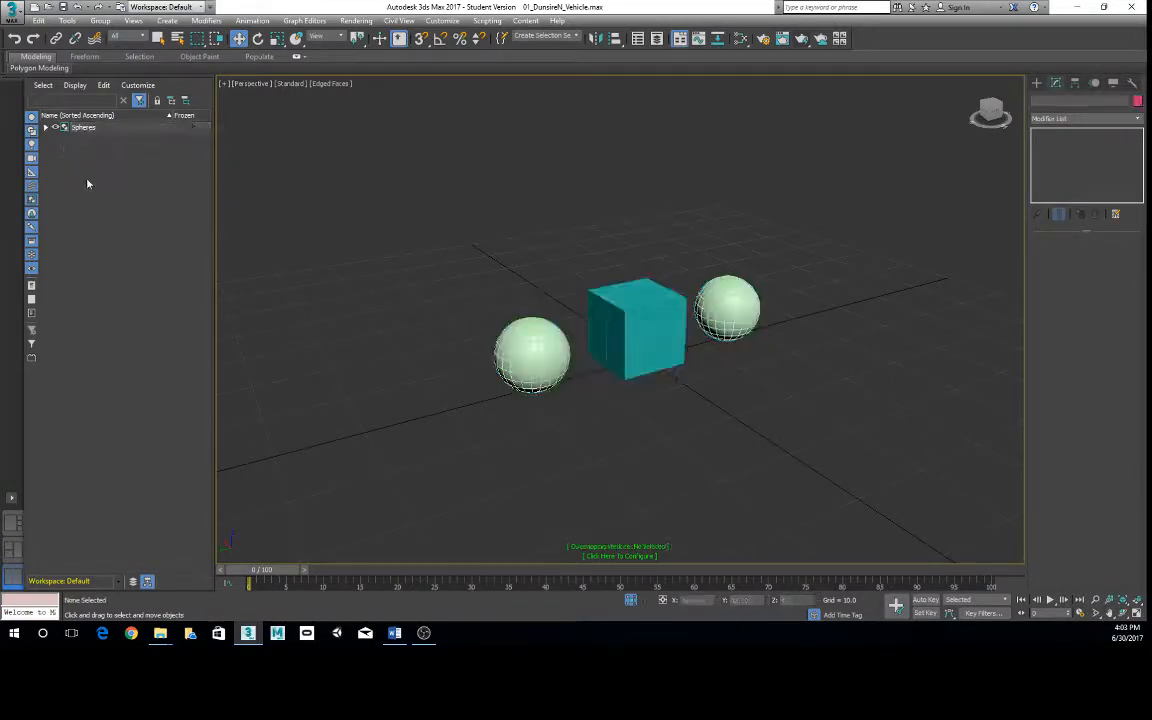
left_click(85, 127)
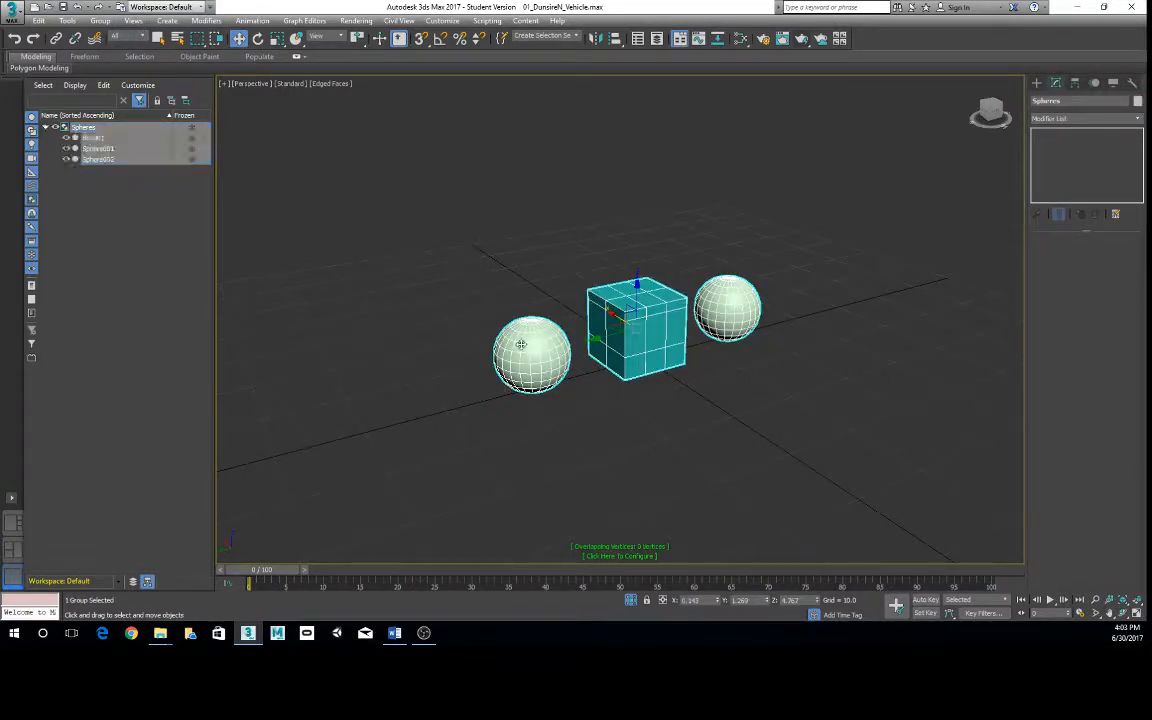
left_click(101, 21)
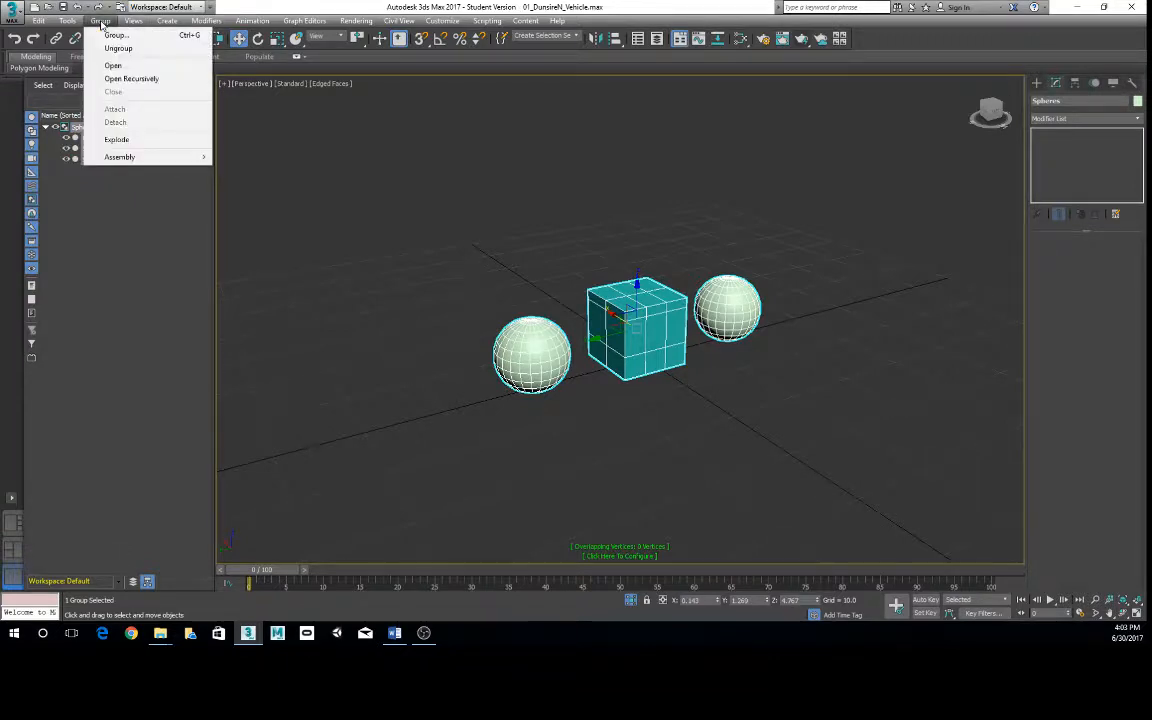
left_click(118, 48)
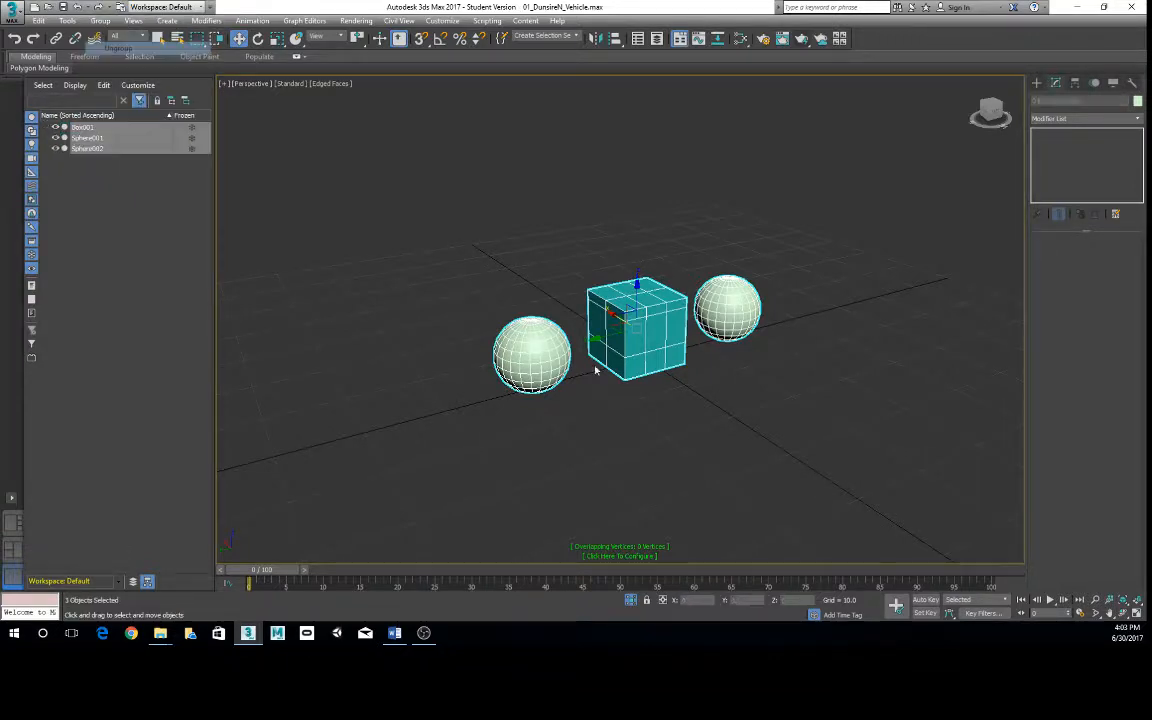
left_click(620, 455)
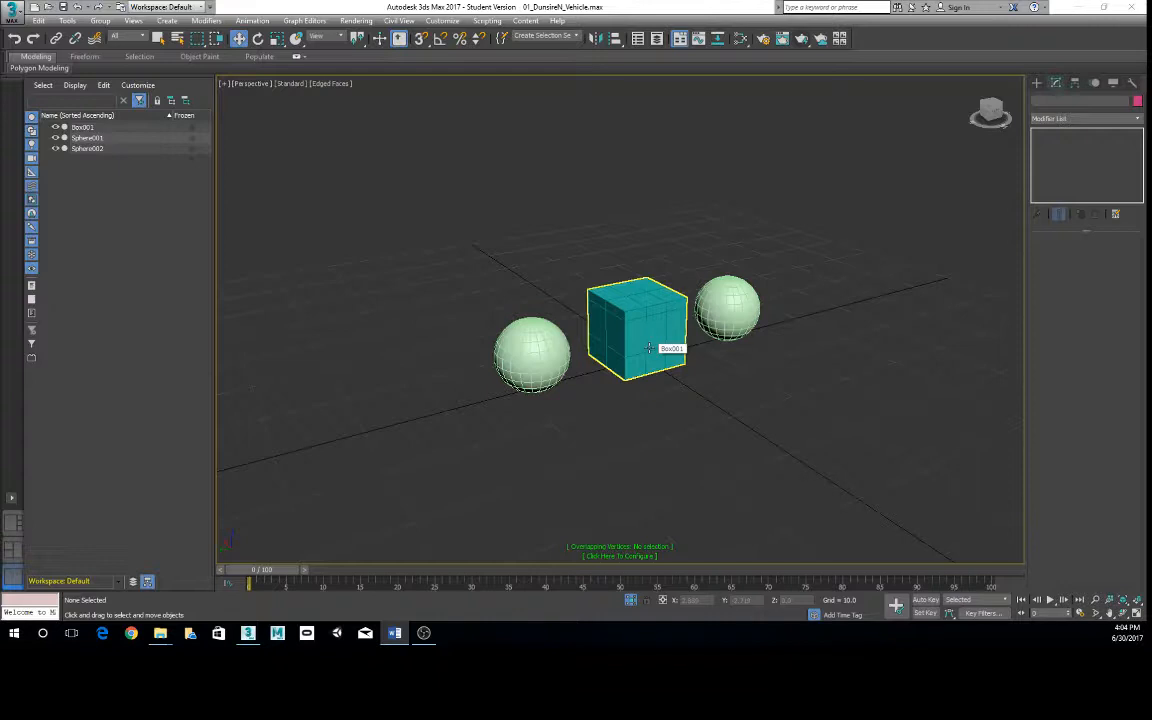
- Switch to Edge, review the requirements and grading criteria in Assignment05_Vehicle.pdf, and minimize the document to return to 3ds Max
key("alt+Tab")
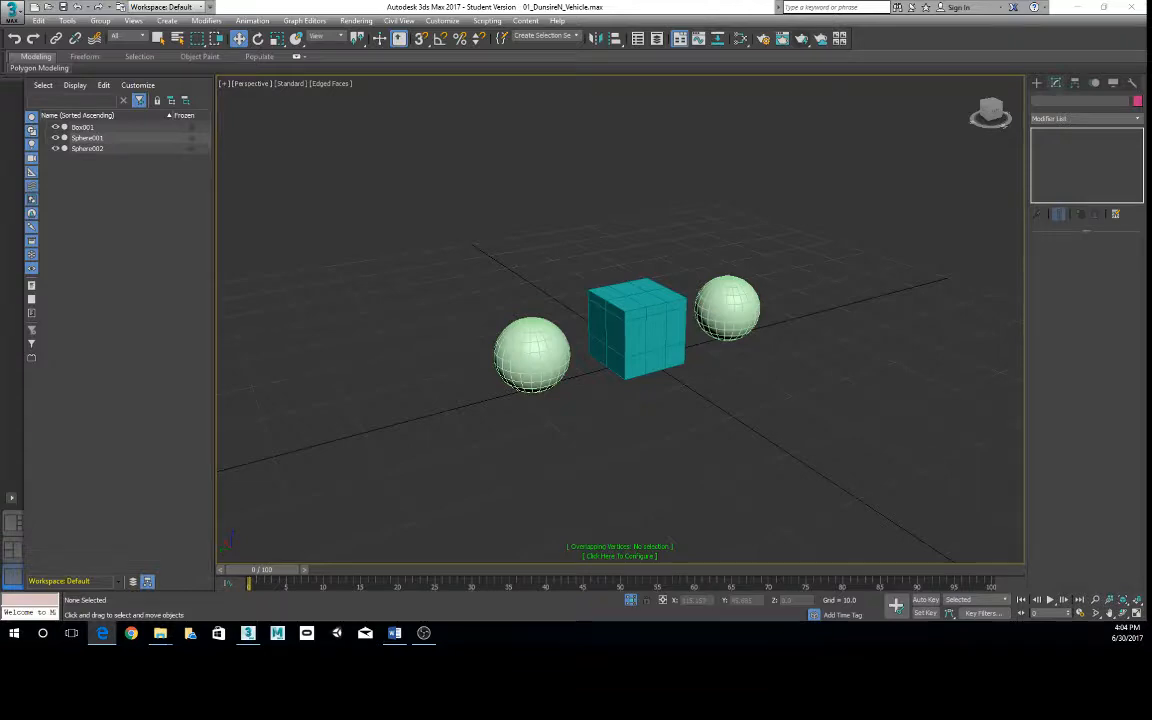
left_click(102, 633)
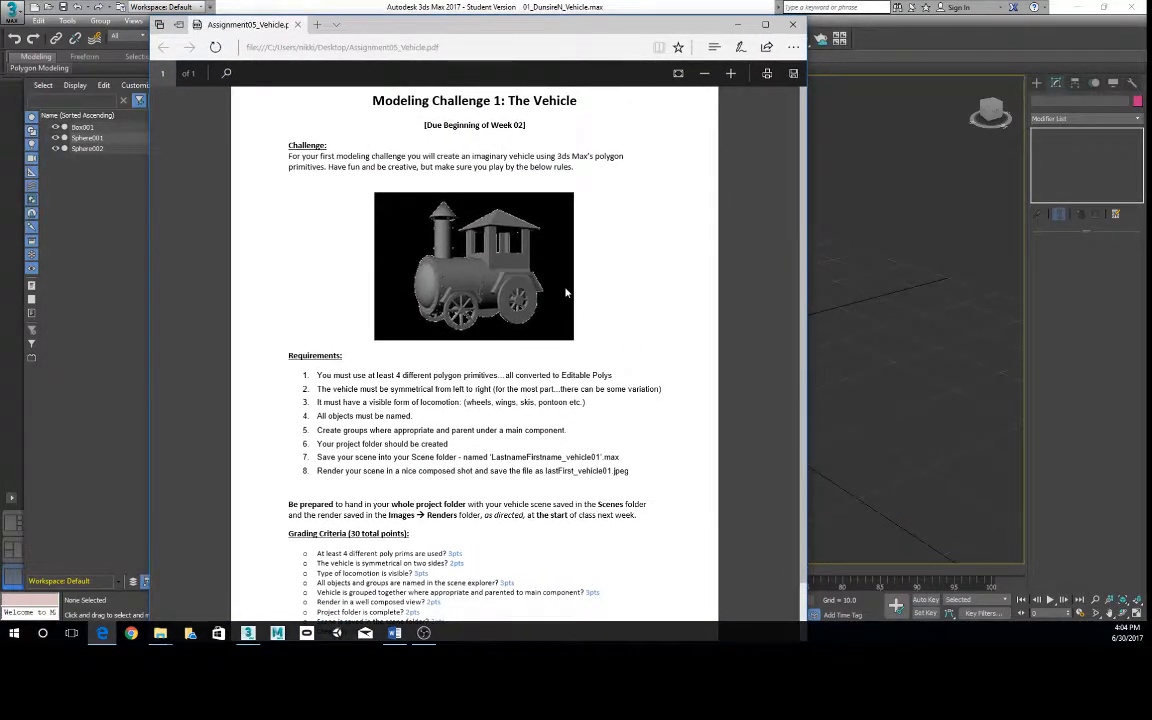
scroll(570, 288, "down", 1)
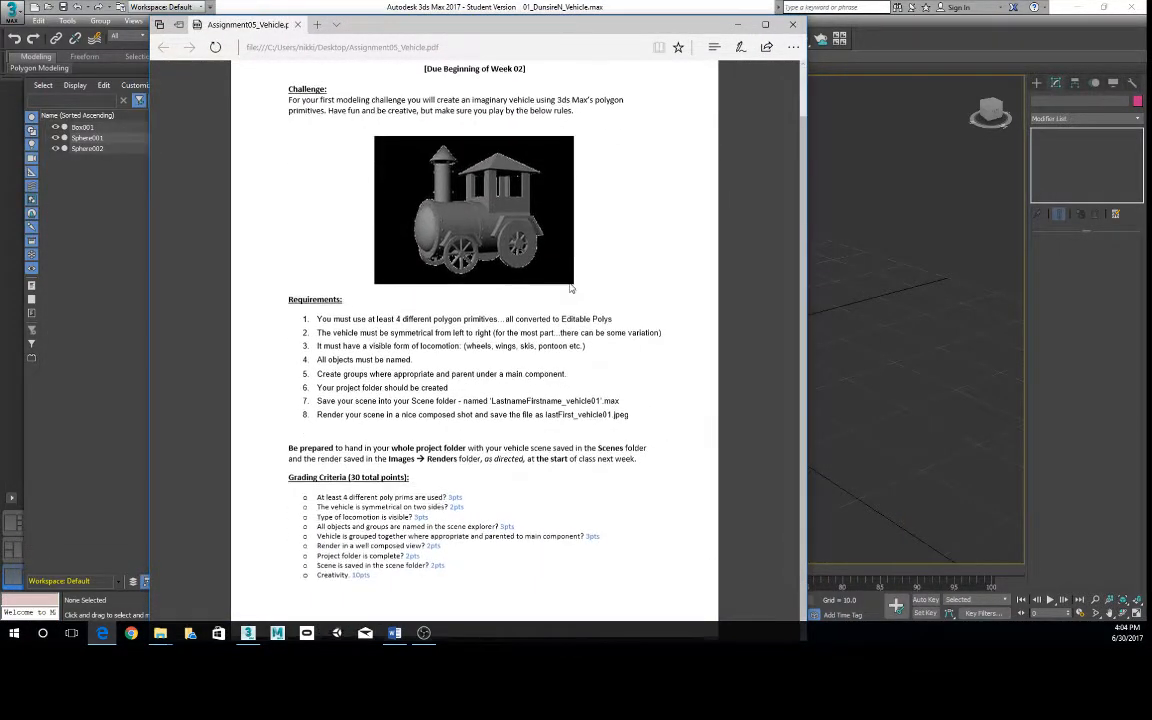
scroll(570, 288, "up", 1)
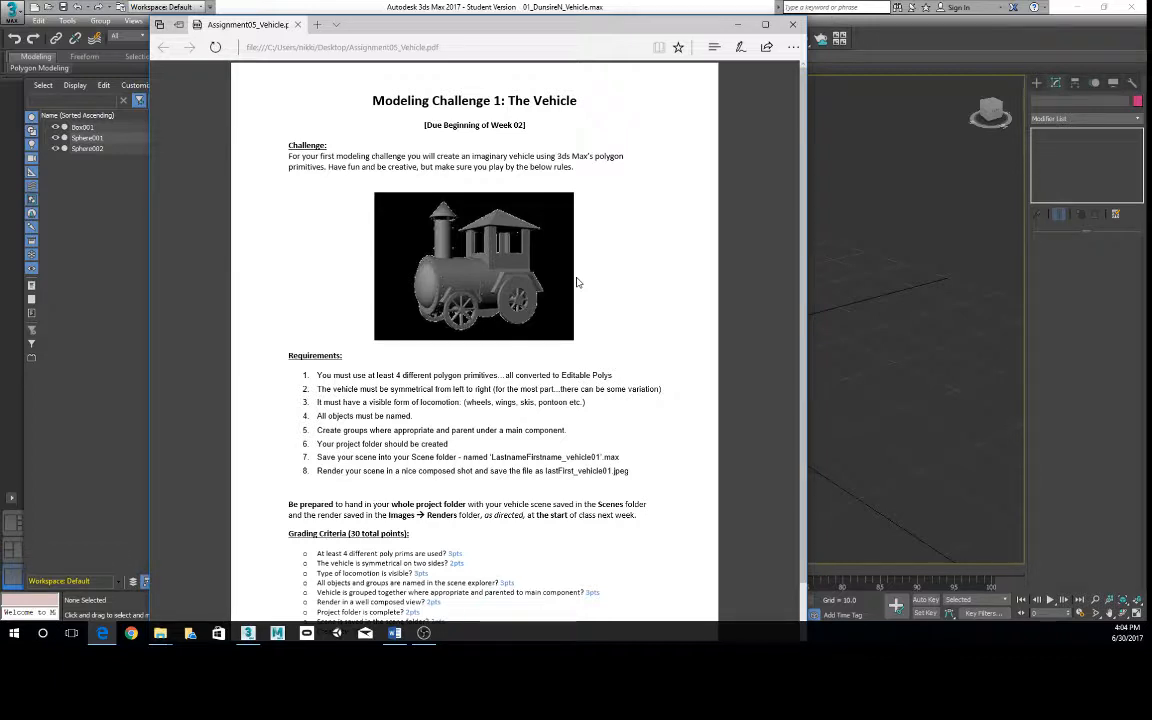
scroll(690, 276, "down", 1)
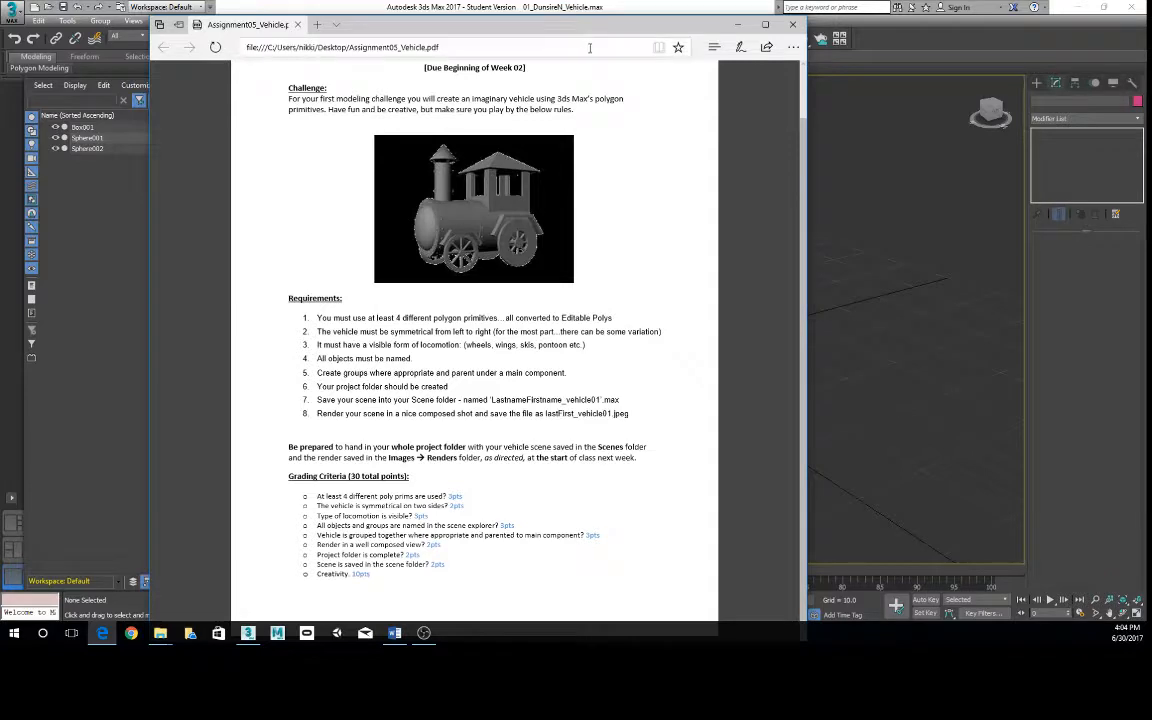
mouse_move(548, 24)
left_mouse_down()
mouse_move(550, 40)
mouse_move(542, 14)
left_mouse_up()
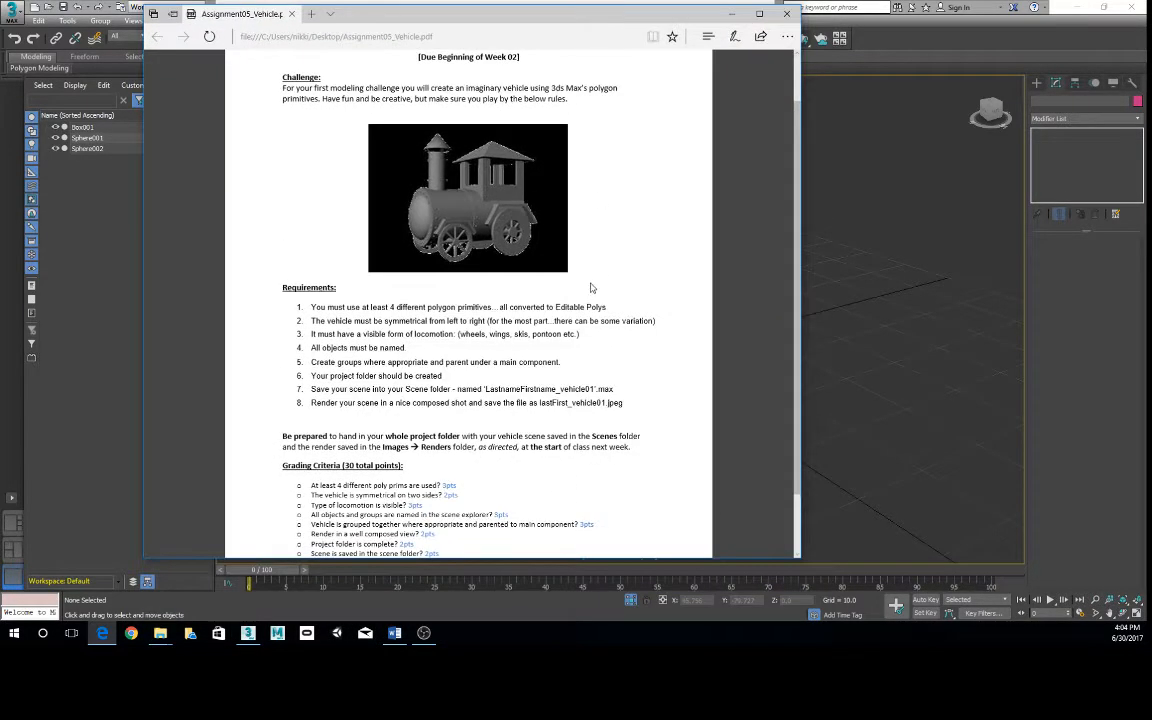
scroll(590, 288, "down", 1)
left_click_drag(800, 557, 810, 598)
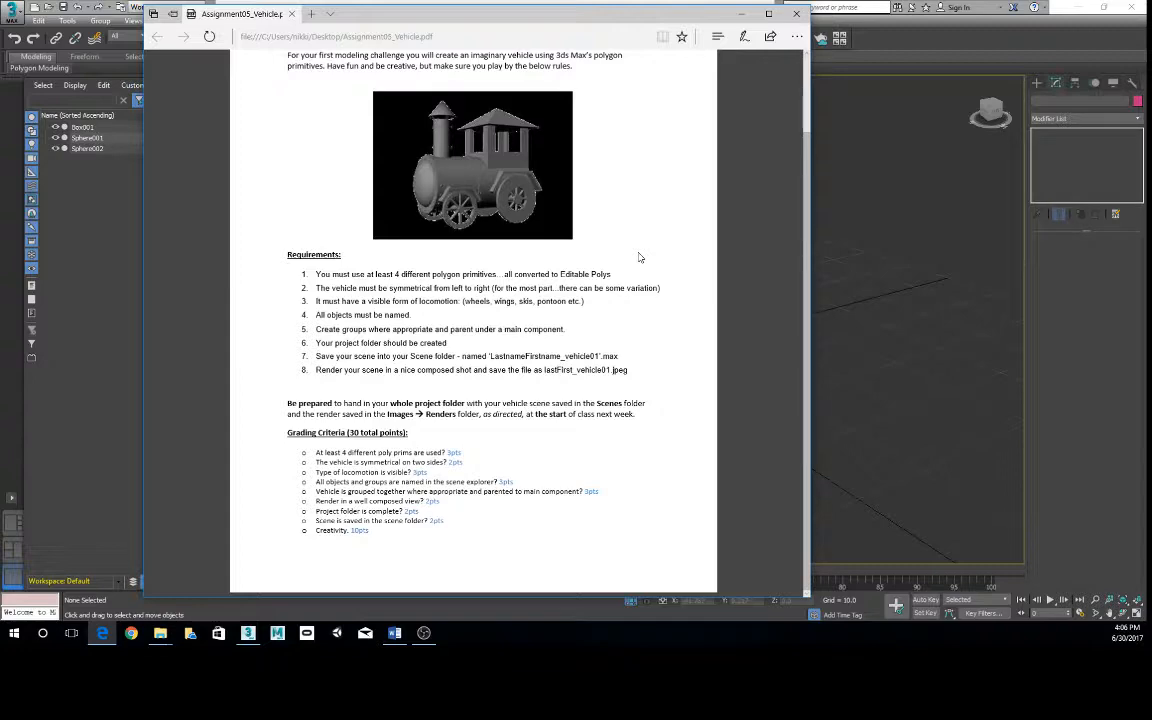
left_click(741, 14)
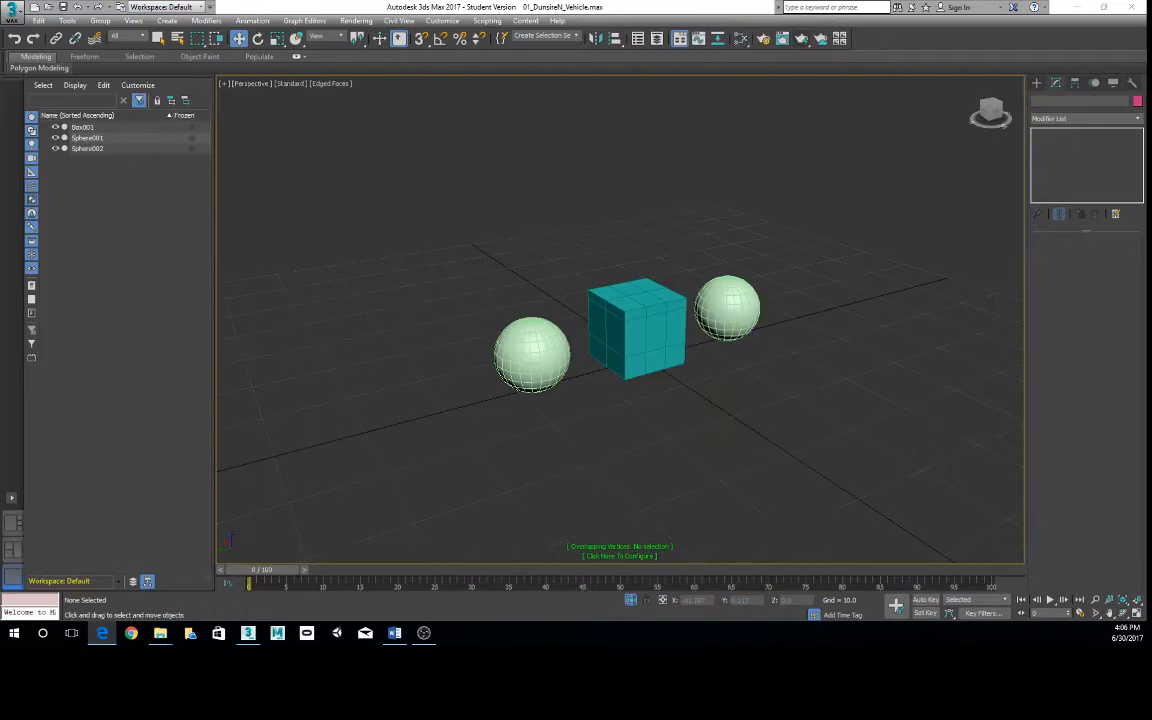
- Frame the box and spheres more closely, render the Perspective view, and close the rendered frame window
mouse_move(646, 313)
middle_mouse_down()
mouse_move(577, 293)
mouse_move(664, 317)
middle_mouse_up()
scroll(577, 293, "up", 3)
scroll(627, 311, "up", 2)
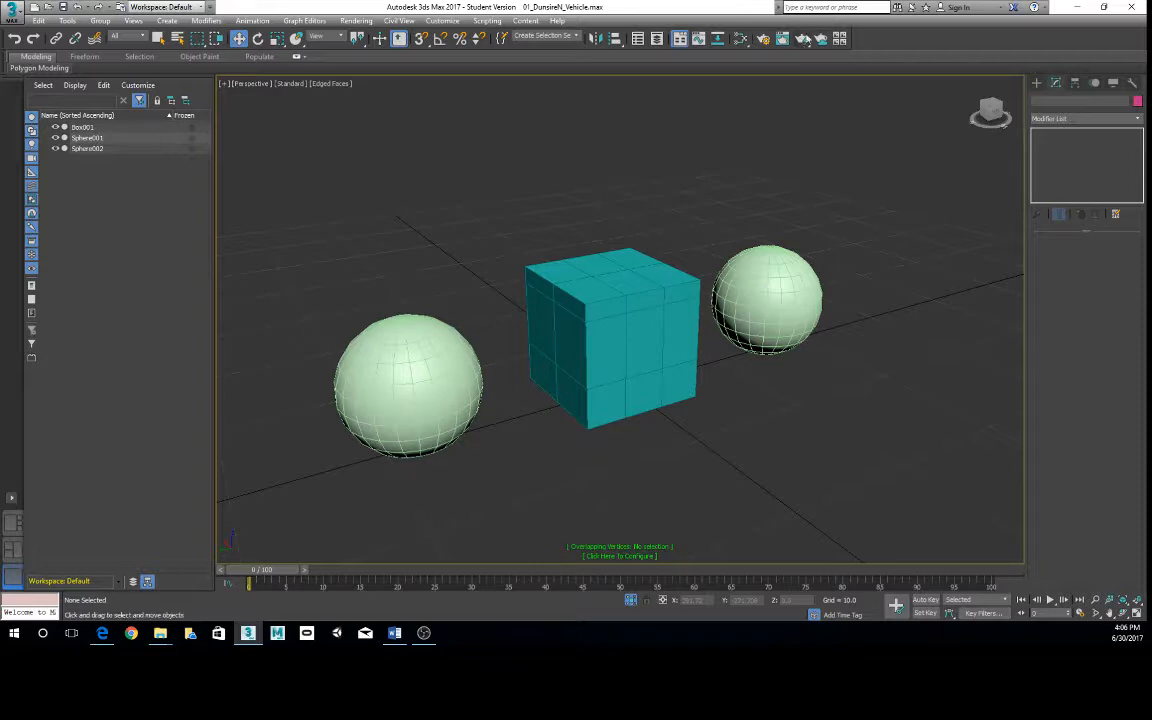
left_click(802, 42)
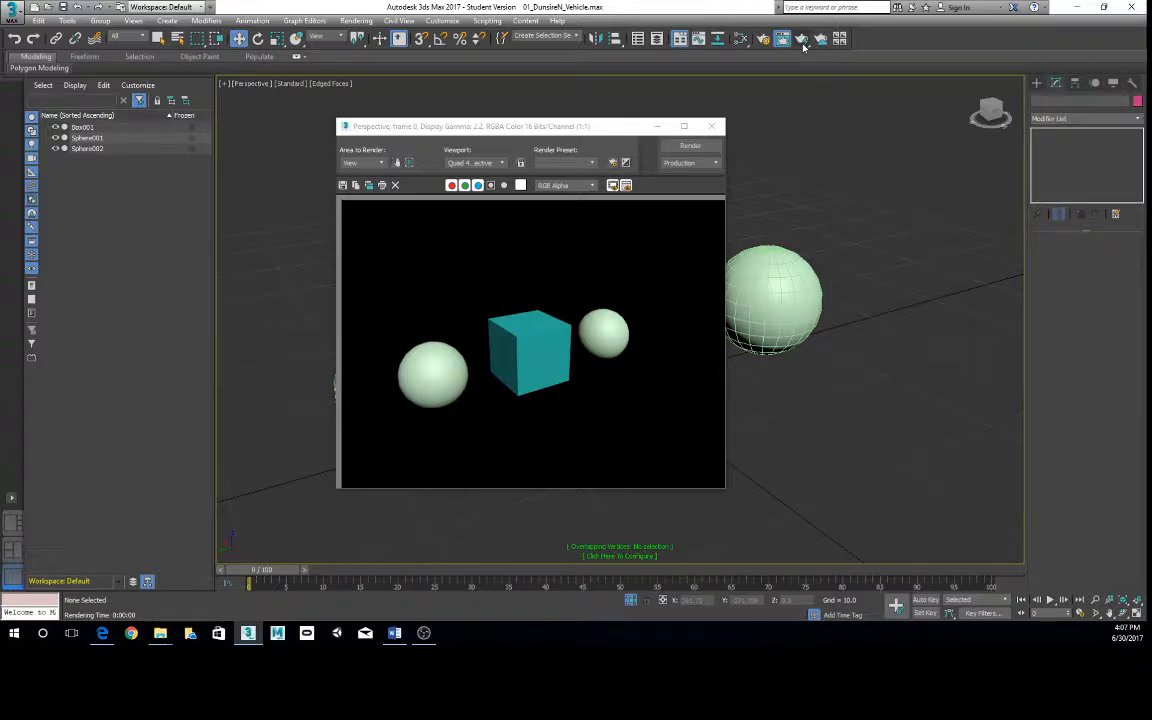
mouse_move(535, 131)
left_mouse_down()
mouse_move(613, 115)
mouse_move(523, 152)
left_mouse_up()
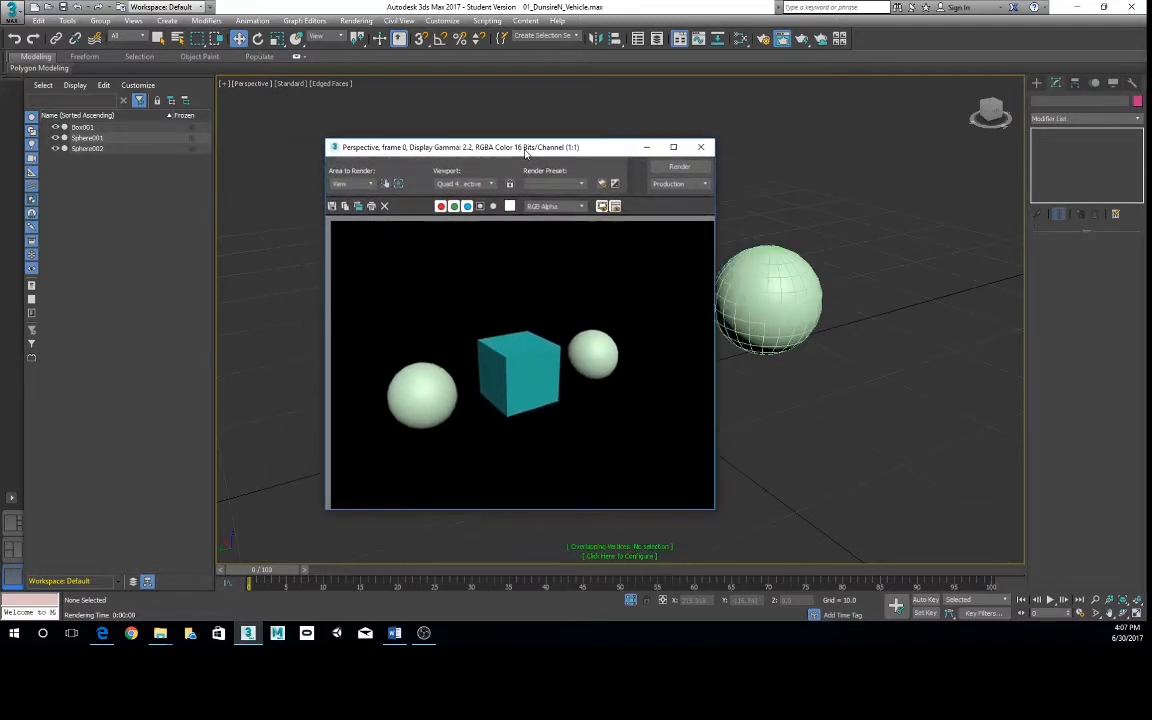
left_click(703, 147)
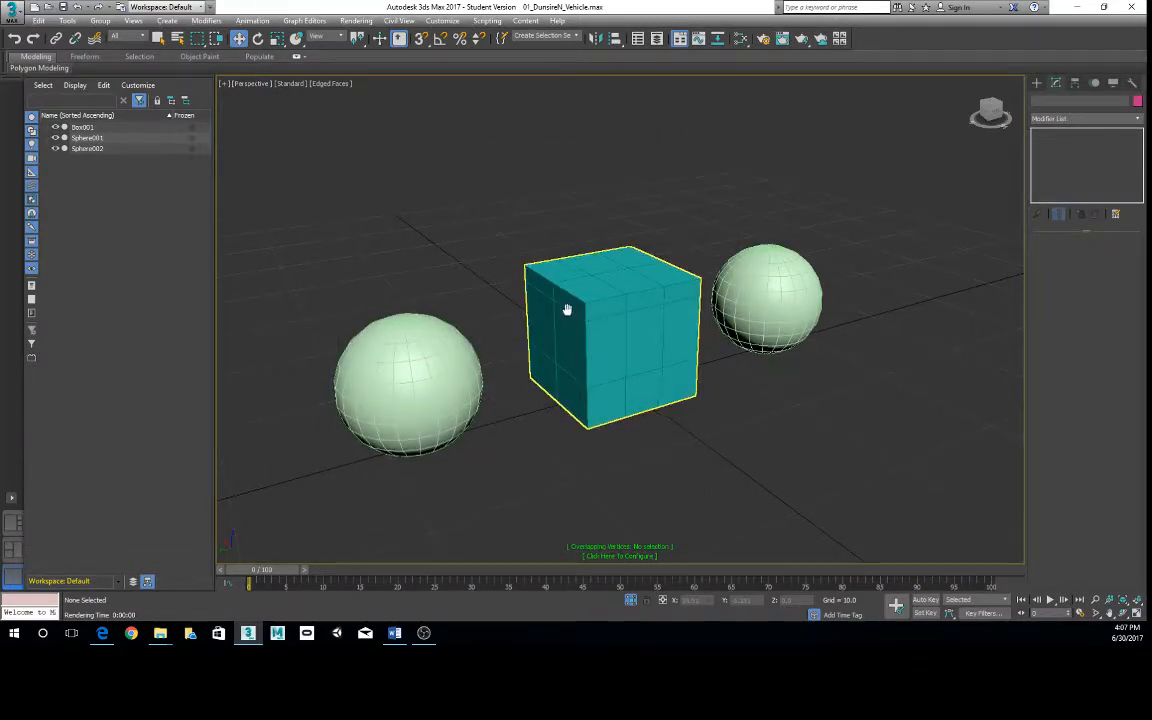
- Turn on Show Safe Frames for the Perspective viewport
middle_click_drag(566, 310, 593, 290)
left_click(320, 84)
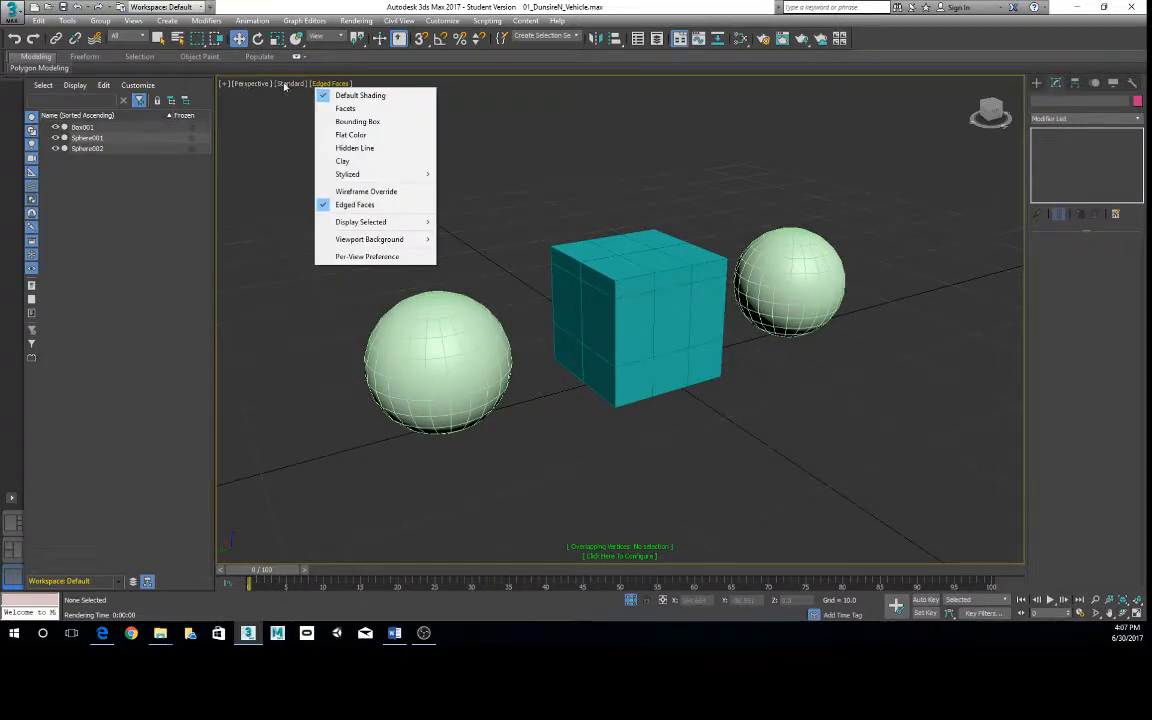
left_click(285, 84)
left_click(250, 84)
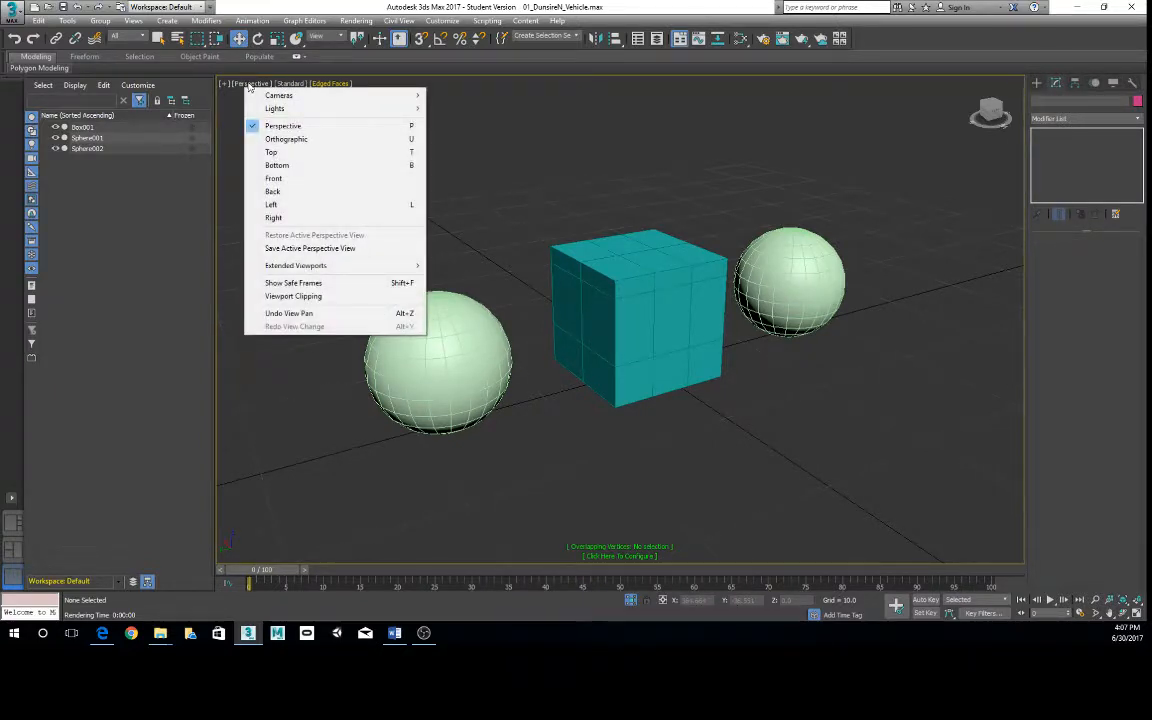
left_click(273, 286)
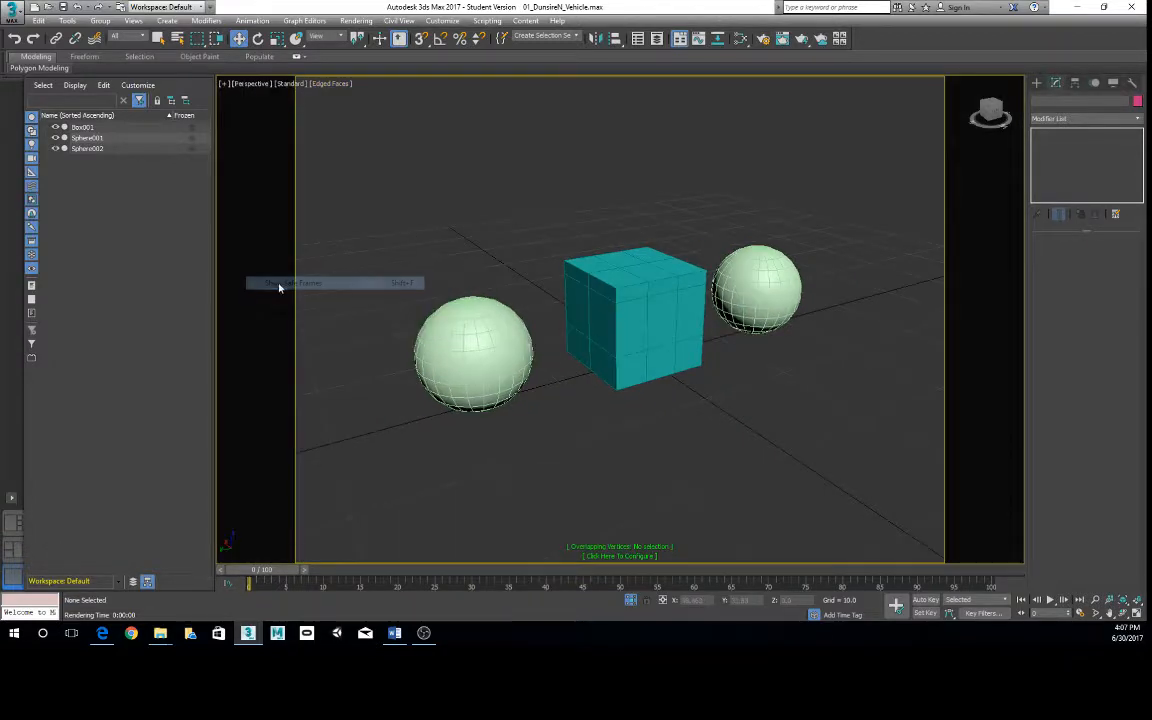
- Reframe the objects closer within the safe frame and render the Perspective view again
left_click(571, 282)
scroll(620, 277, "up", 3)
scroll(620, 277, "down", 2)
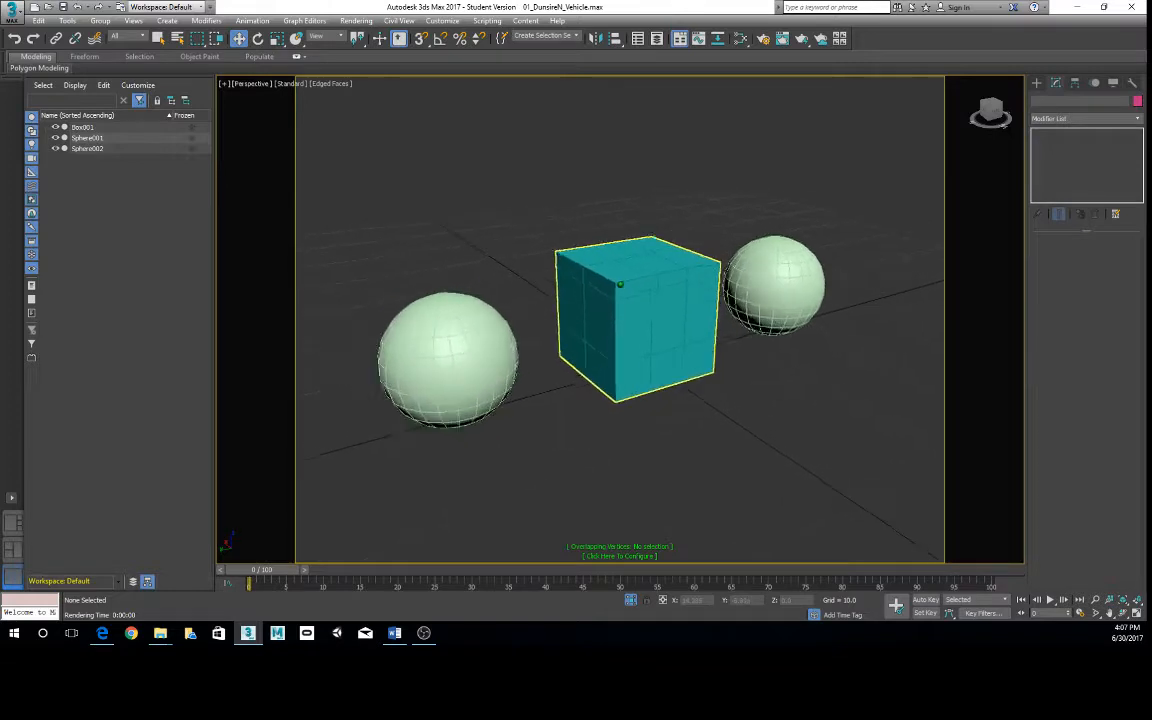
scroll(620, 277, "up", 5)
scroll(620, 198, "down", 2)
left_click(801, 38)
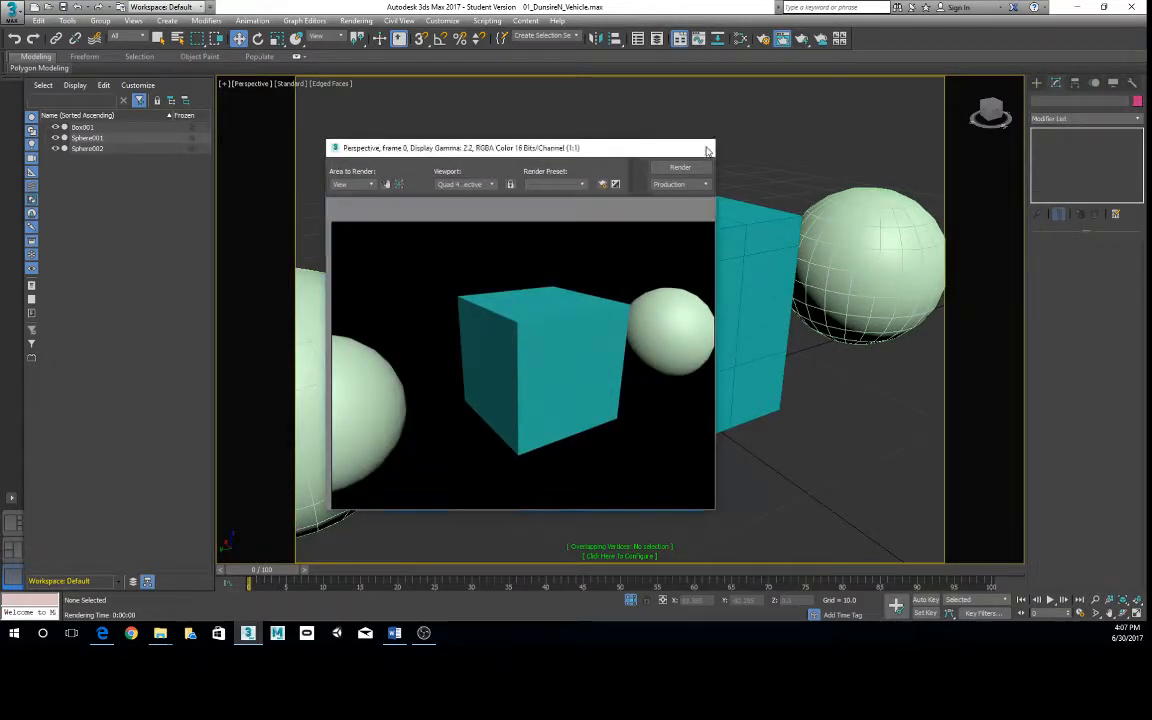
- Zoom the Perspective view far out so the objects look small, render it, and close the rendered frame window
left_click(701, 147)
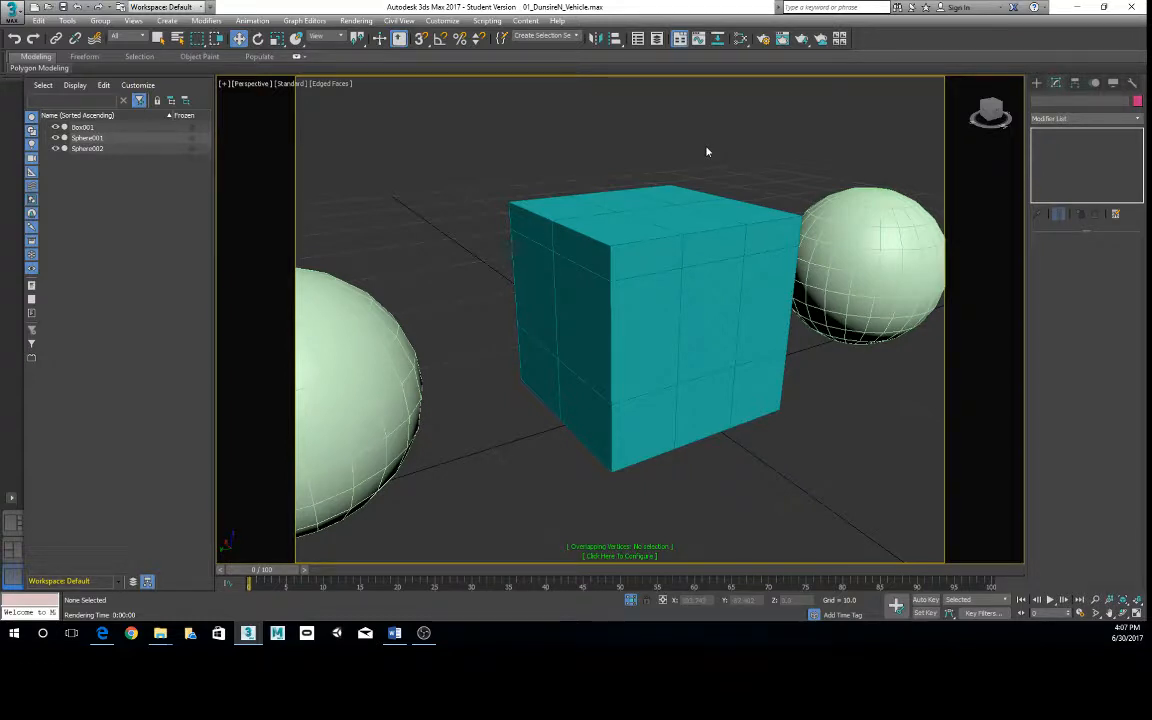
scroll(733, 283, "down", 4)
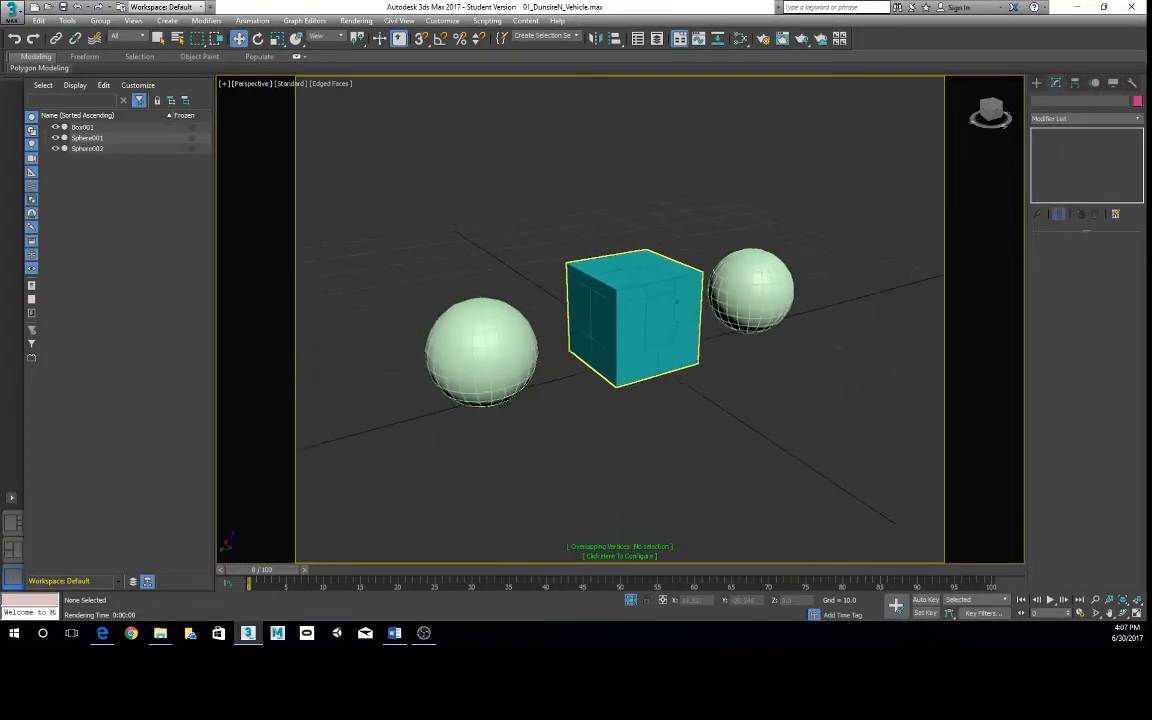
middle_click_drag(694, 249, 709, 212, "alt")
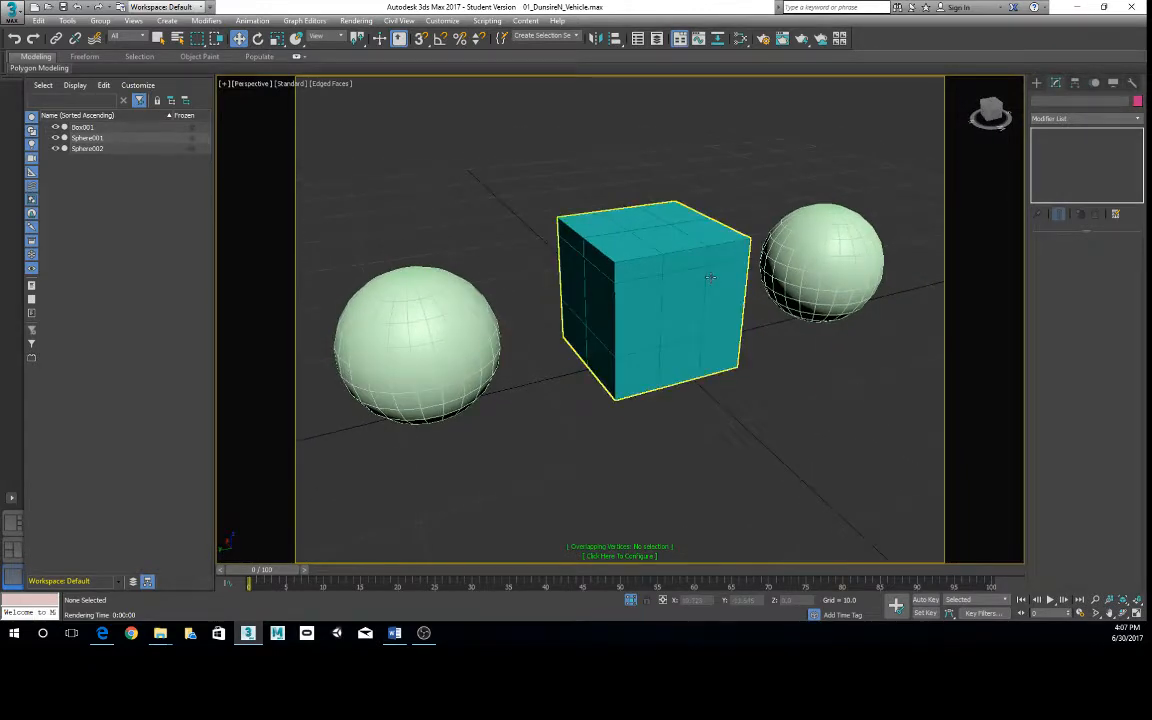
scroll(790, 335, "down", 10)
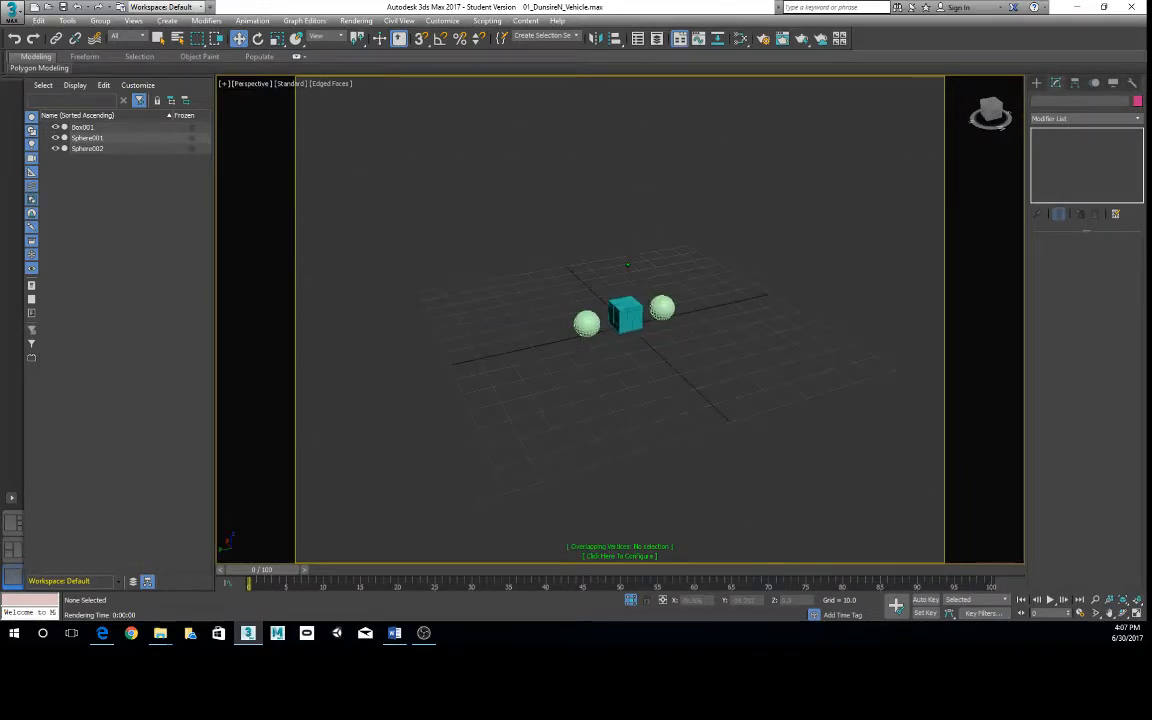
left_click(802, 39)
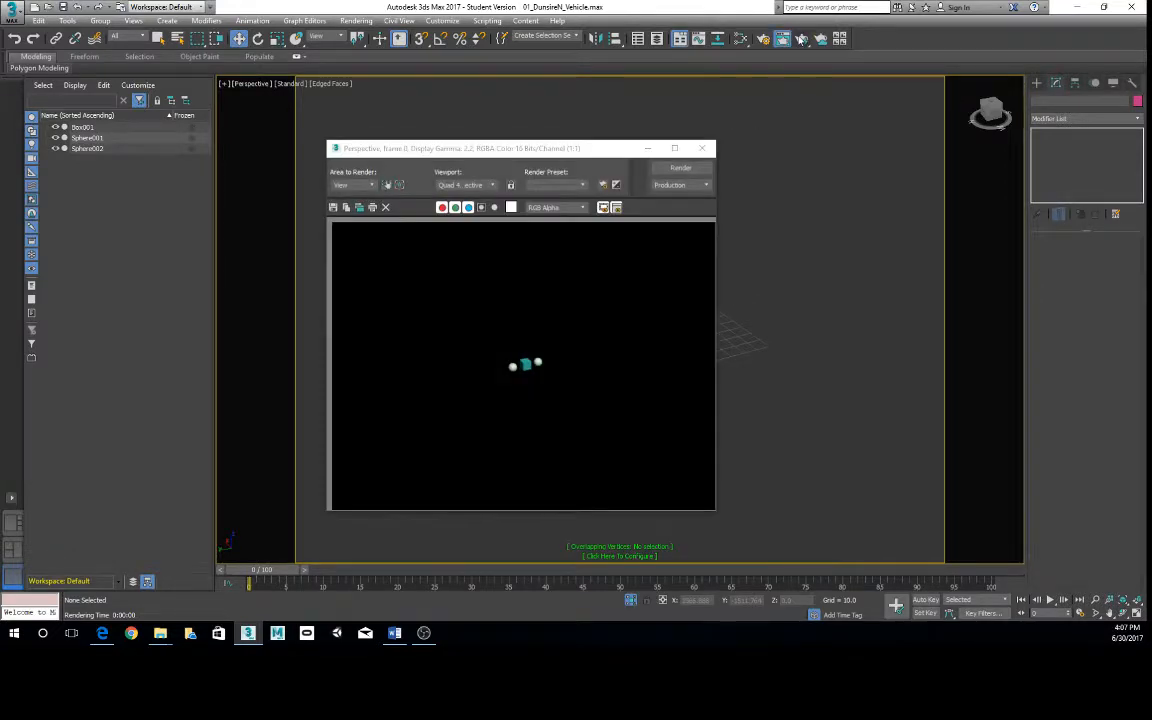
left_click(701, 149)
- Frame the objects off-center near the upper-left corner of the safe frame, render the view, and close the rendered frame window
middle_click_drag(690, 158, 598, 20, "alt")
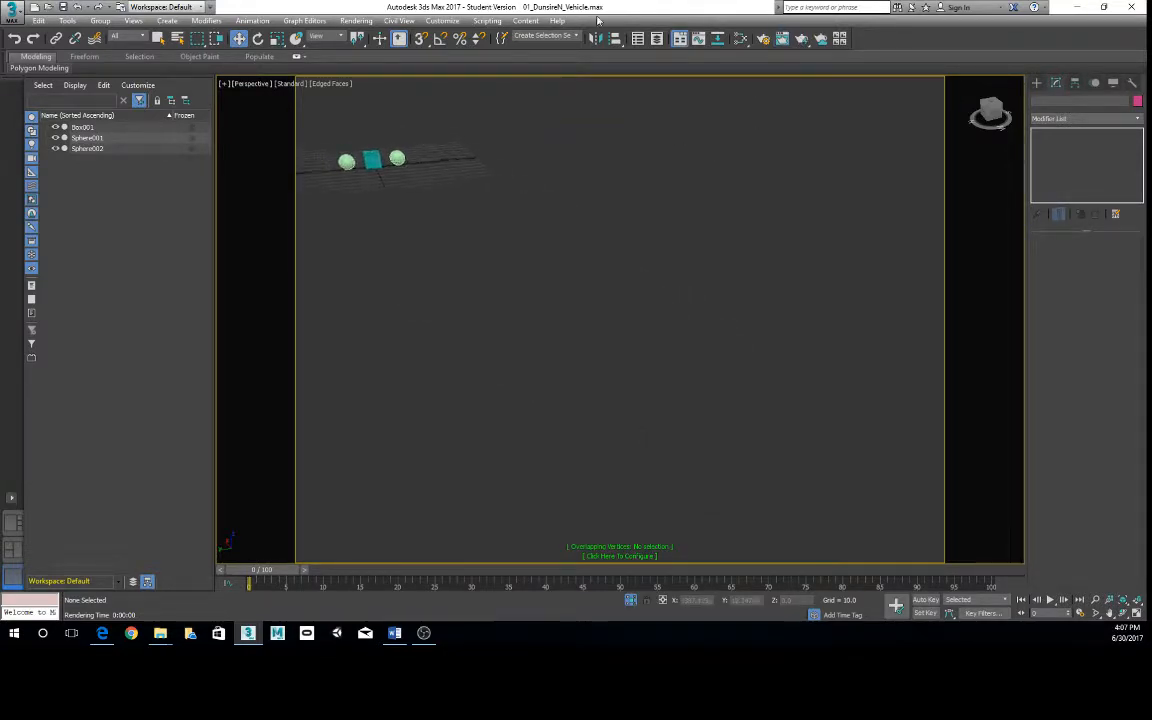
left_click(802, 39)
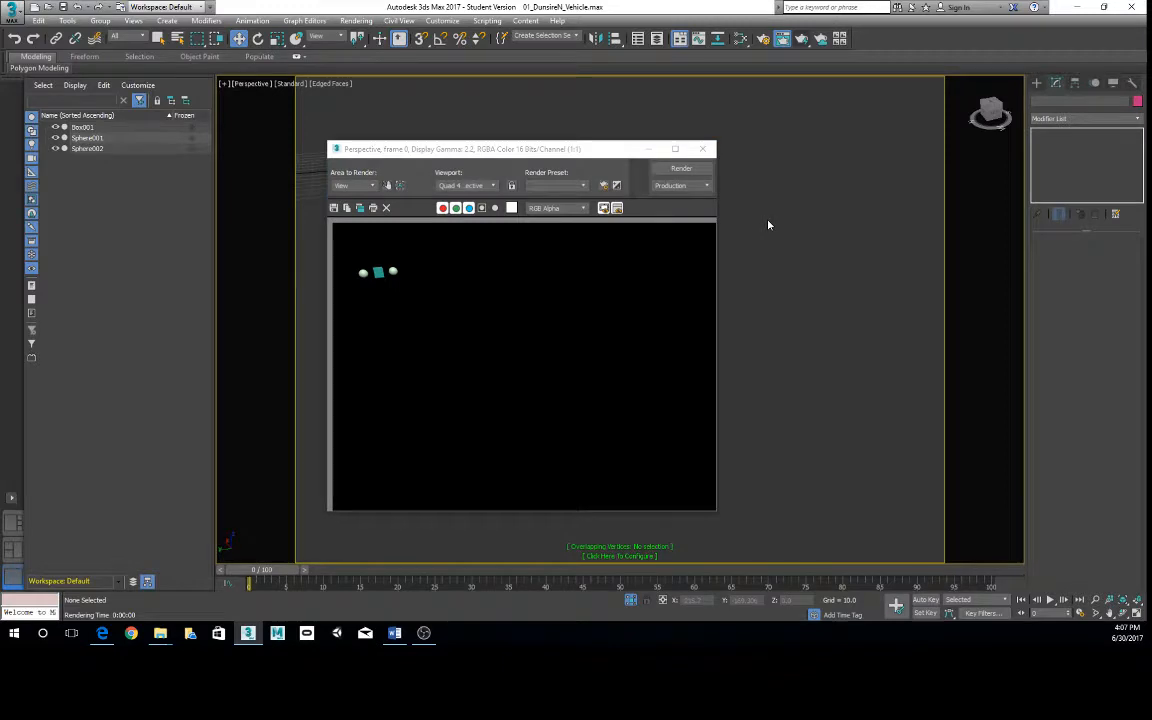
left_click(702, 149)
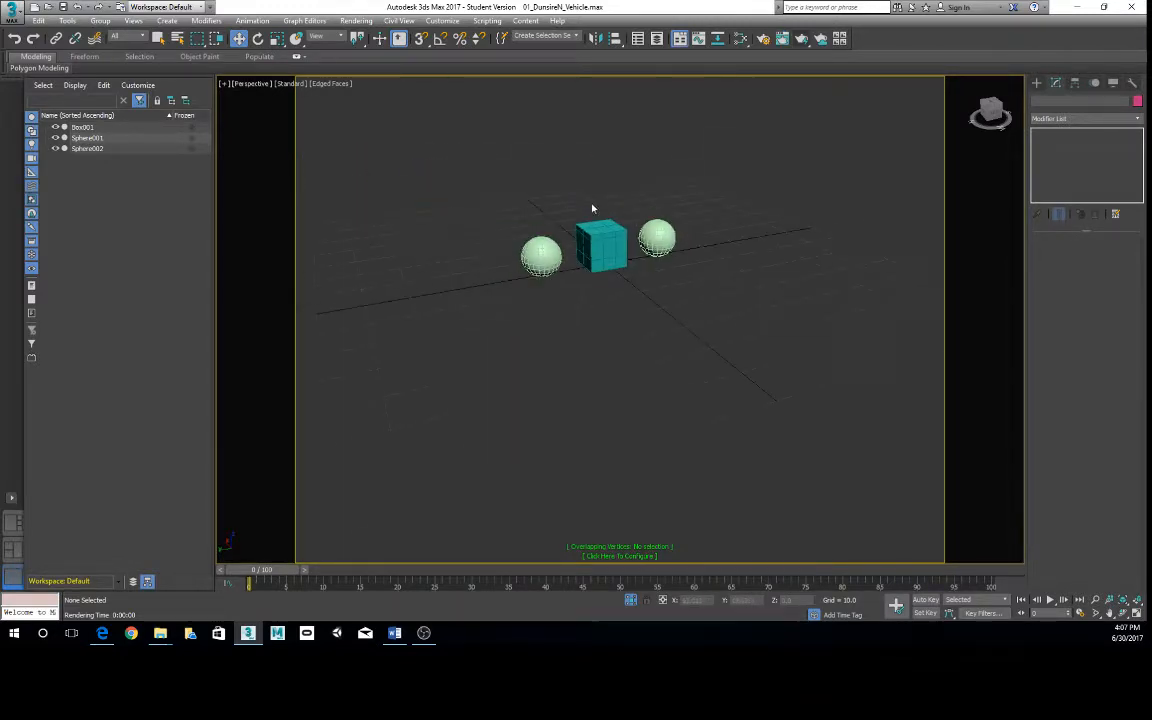
- Select the box, reframe it centrally with both spheres inside the safe frame, and render the Perspective view
left_click(602, 244)
key("z")
scroll(699, 342, "down", 1)
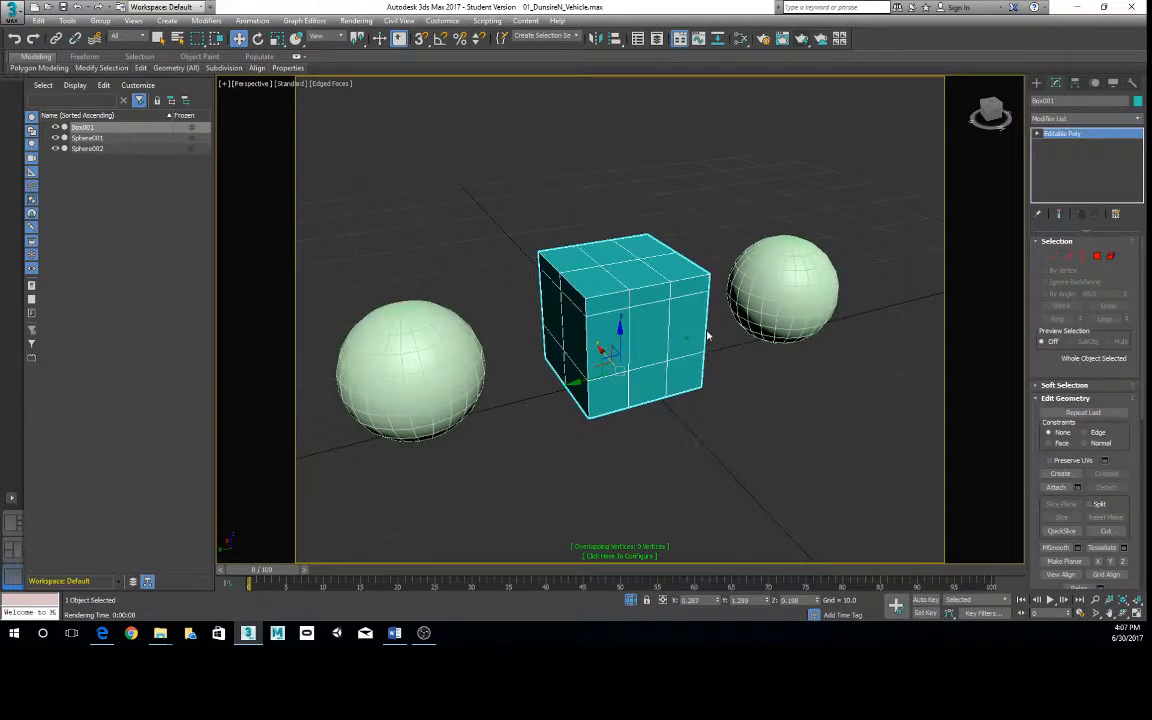
middle_click_drag(708, 332, 725, 314)
left_click(801, 40)
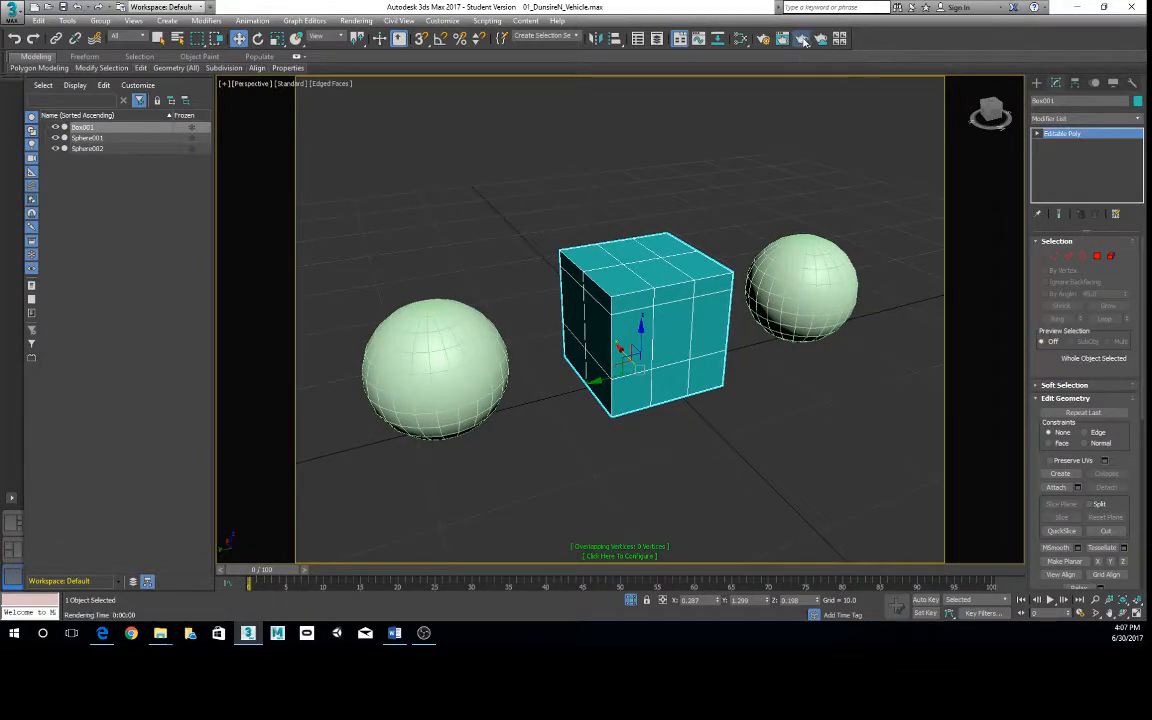
left_click_drag(525, 140, 628, 109)
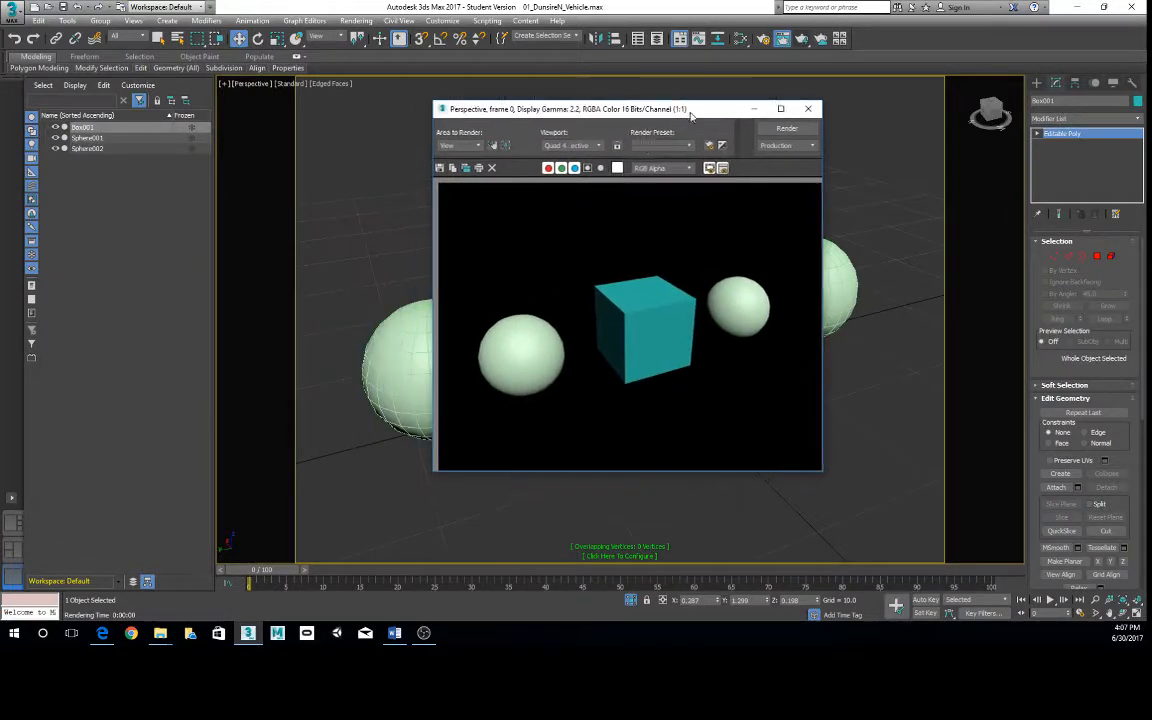
- Start saving the rendered image and browse to the vehicle project folder on the Desktop
left_click(442, 168)
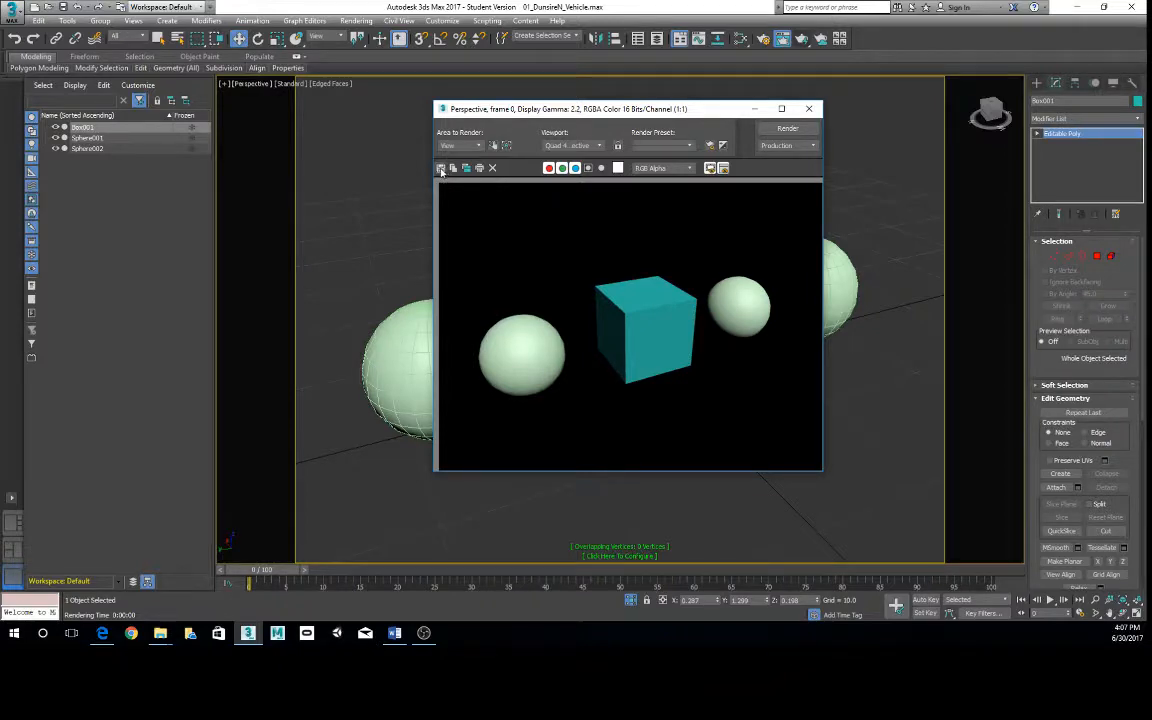
left_click_drag(670, 128, 580, 133)
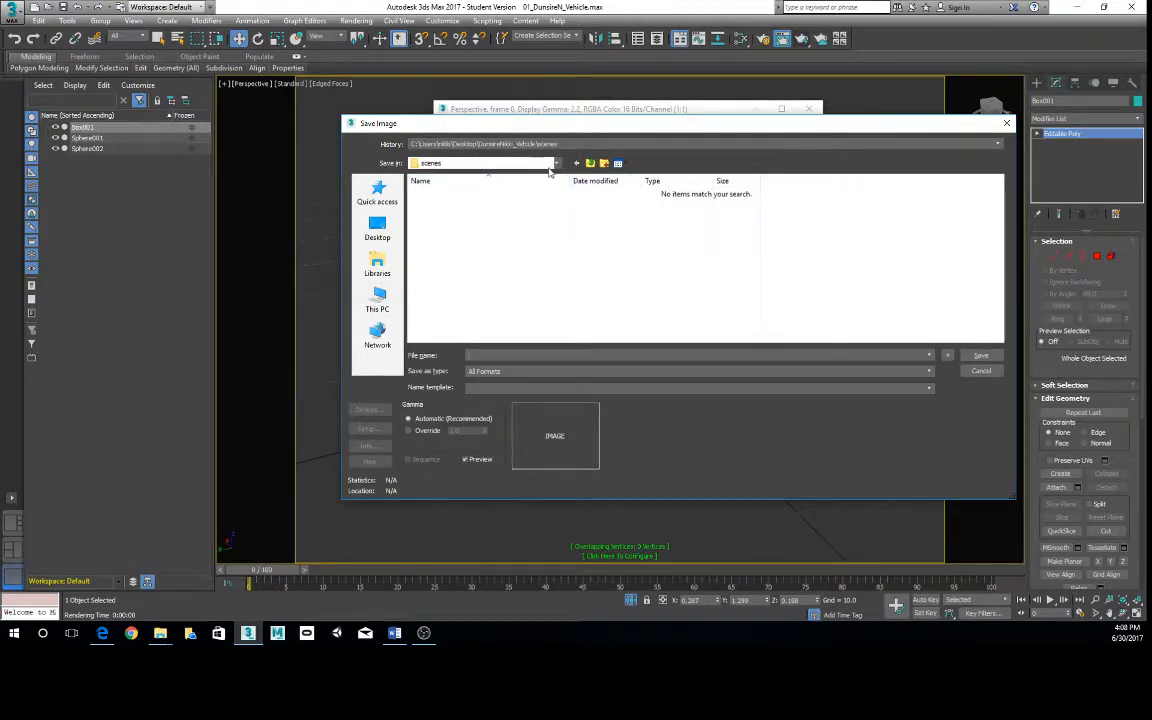
left_click(500, 162)
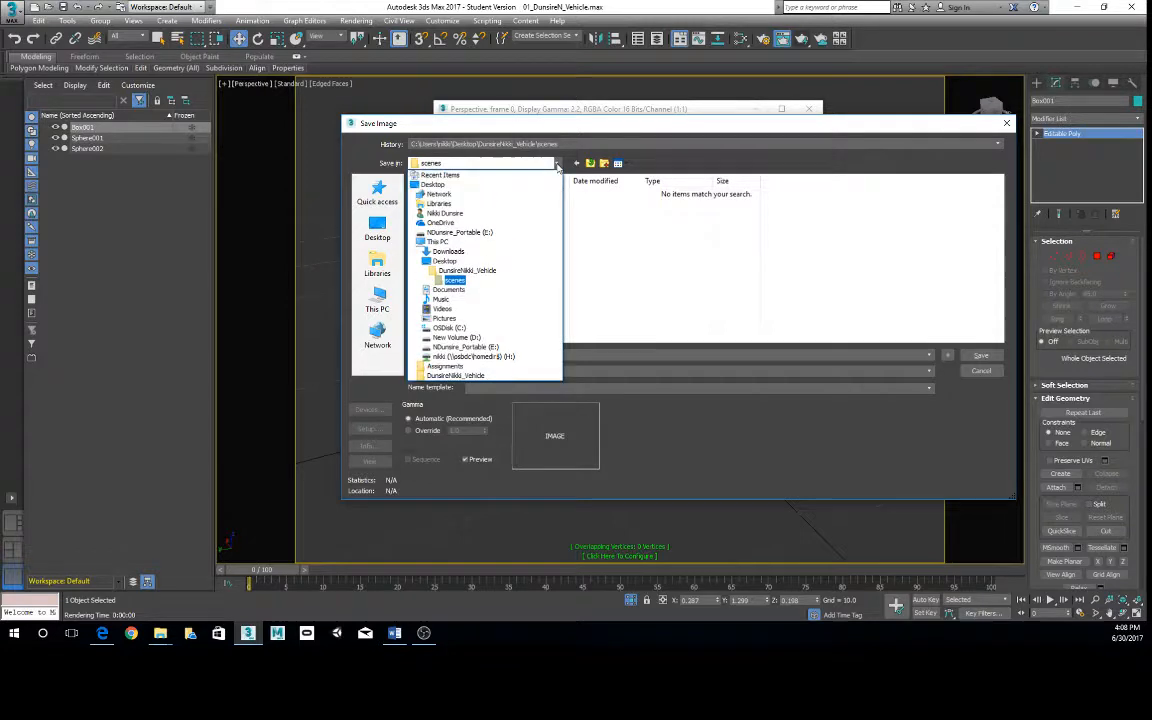
left_click(465, 270)
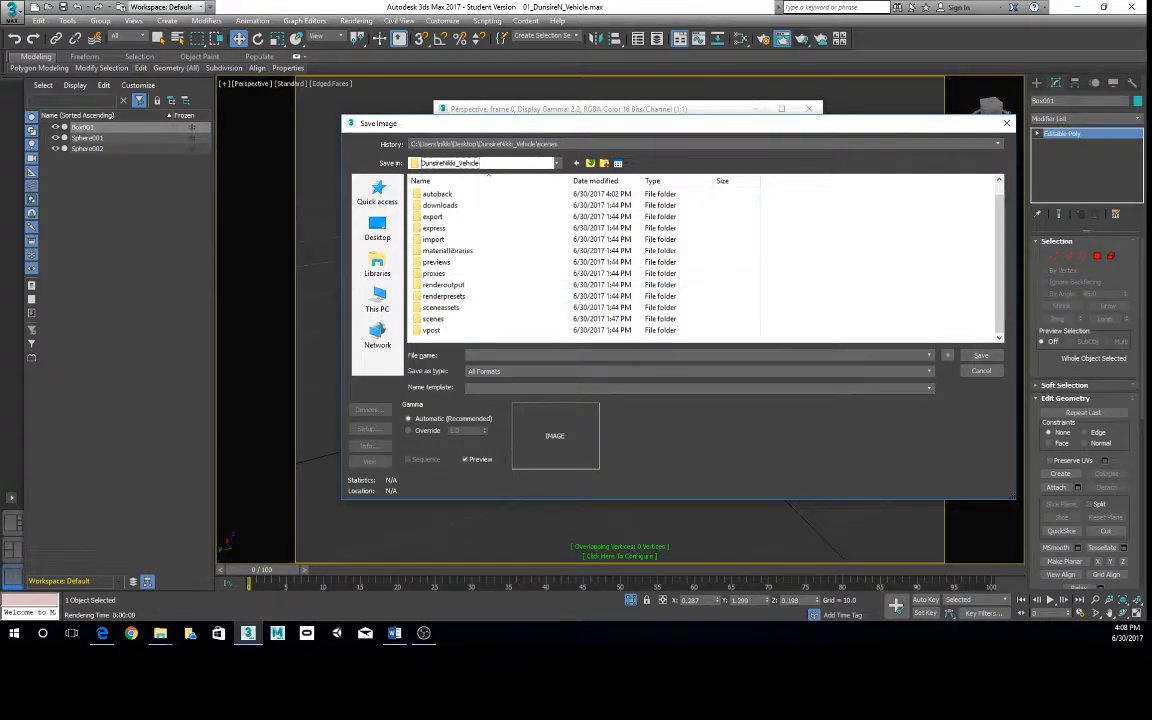
- Switch to Edge, highlight the Images → Renders folder instruction in Assignment05_Vehicle.pdf, and minimize the document
left_click_drag(0, 62, 724, 46)
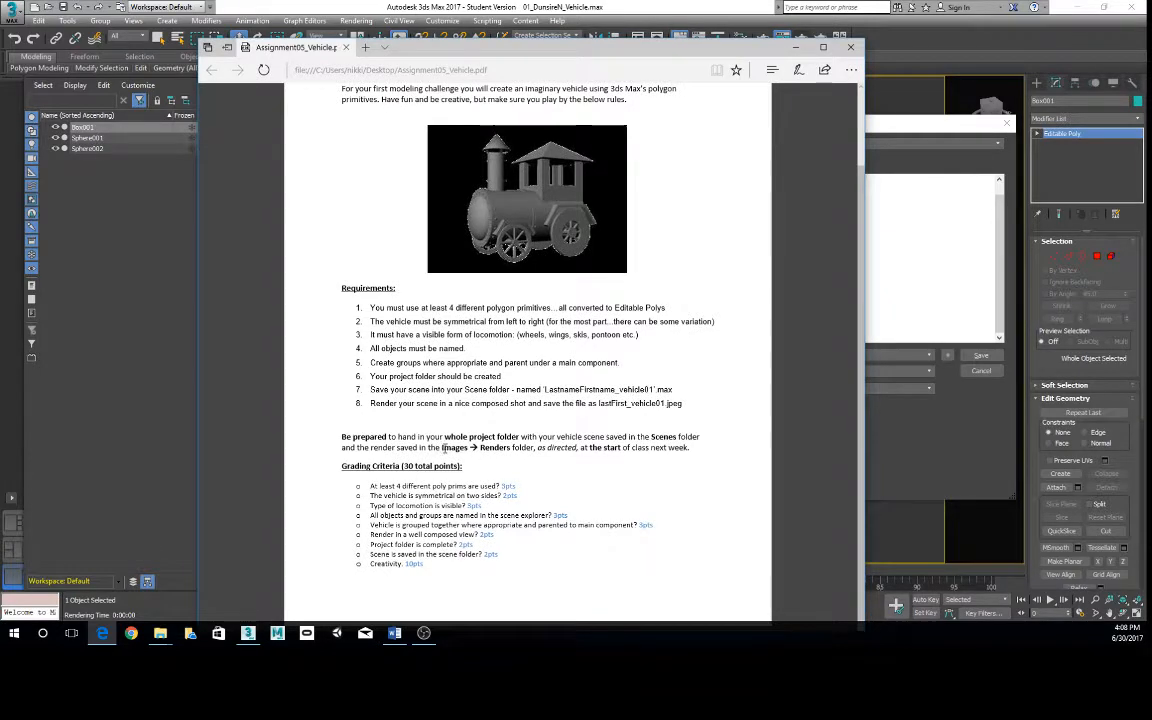
left_click_drag(441, 447, 511, 447)
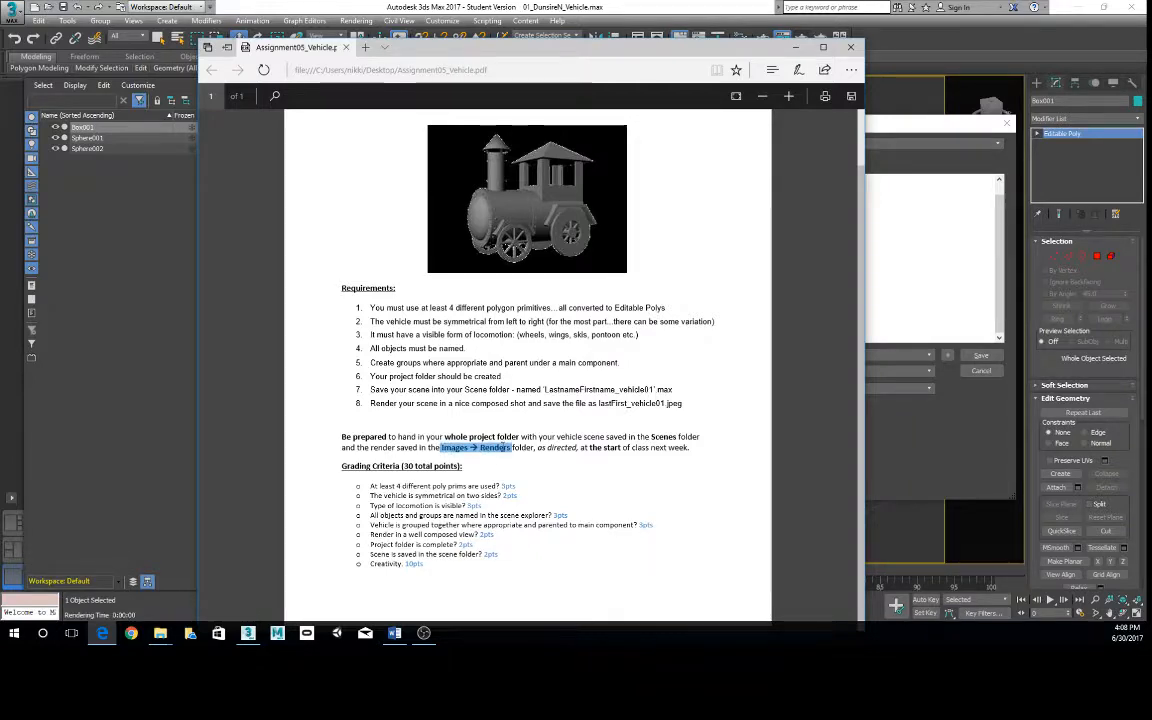
left_click(795, 48)
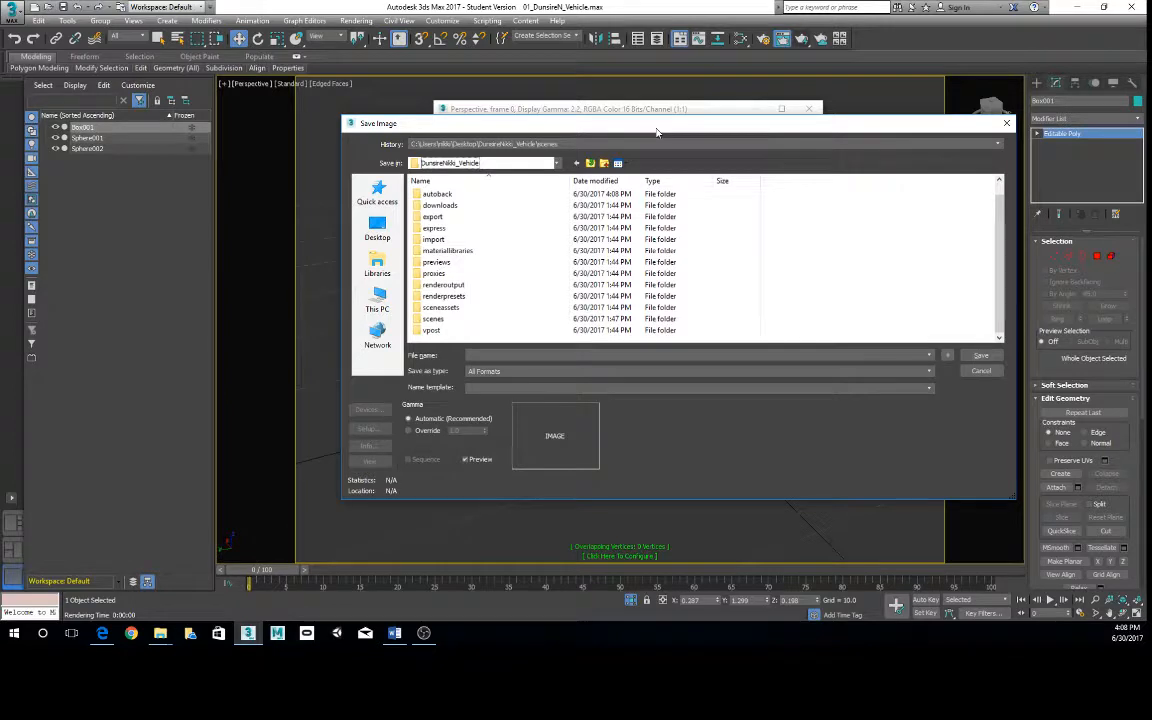
- Choose the renderoutput folder, name the image with the student's last name and first initial plus _Vehicle, and set the type to JPEG File
double_click(460, 287)
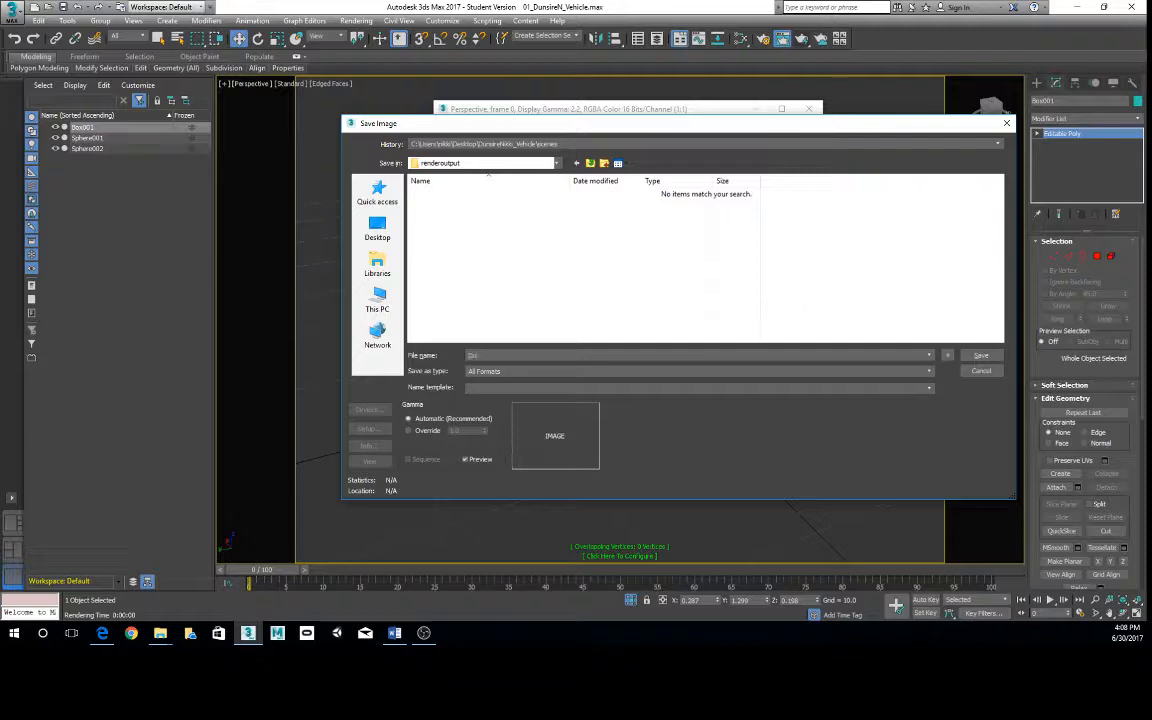
type("DunsireN_Vehicle")
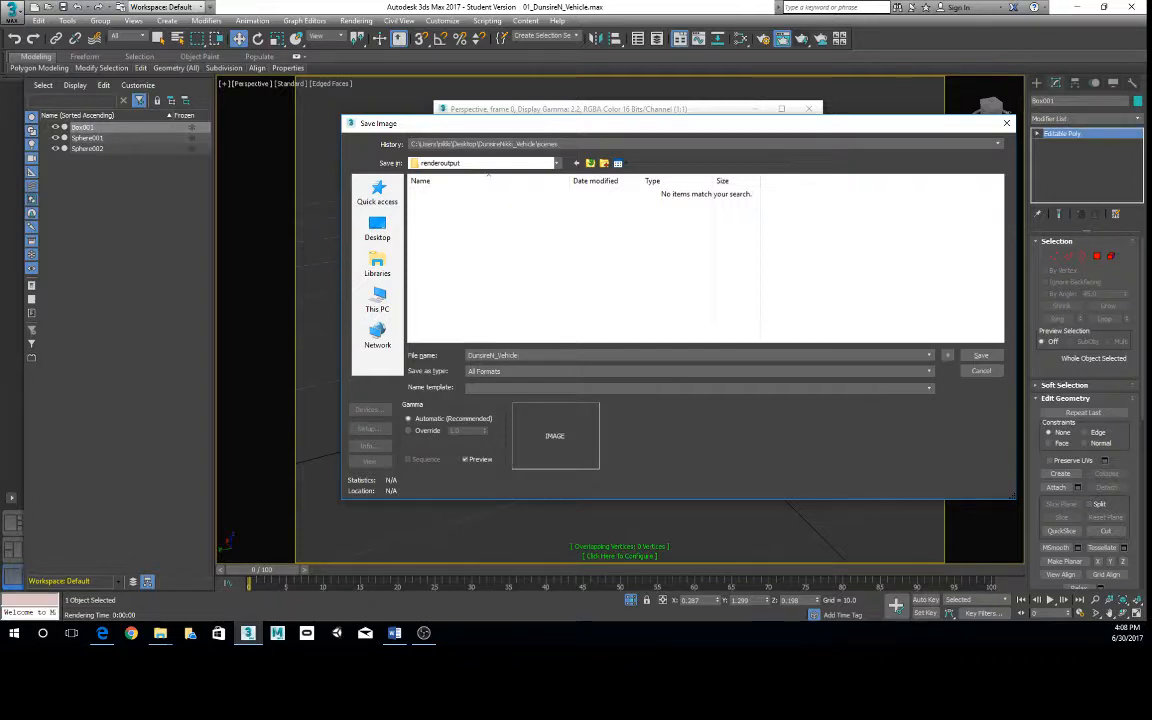
left_click(897, 372)
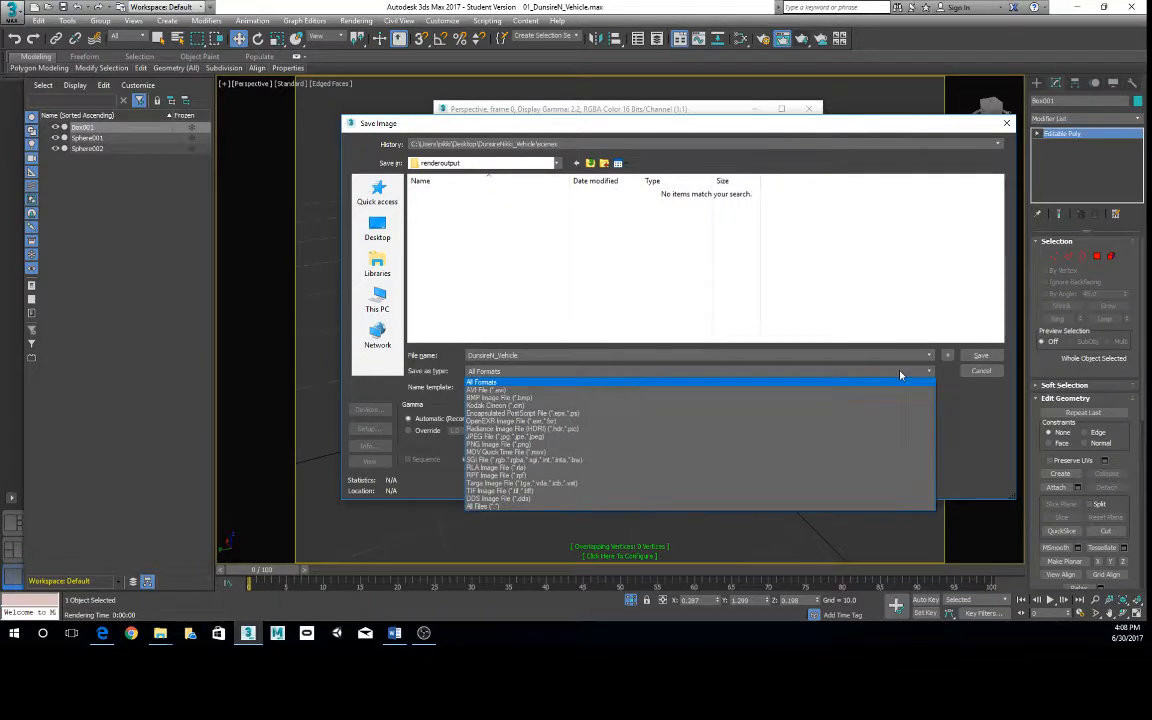
left_click(537, 438)
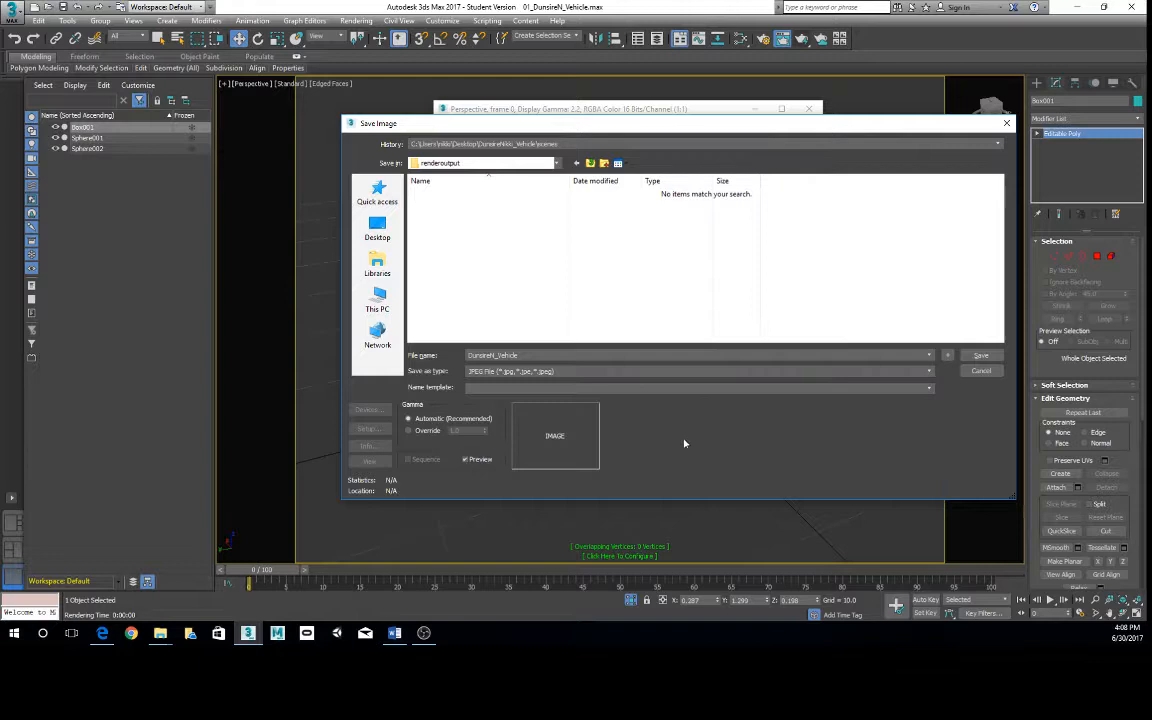
- Save the image with the JPEG quality raised toward Best
left_click(979, 356)
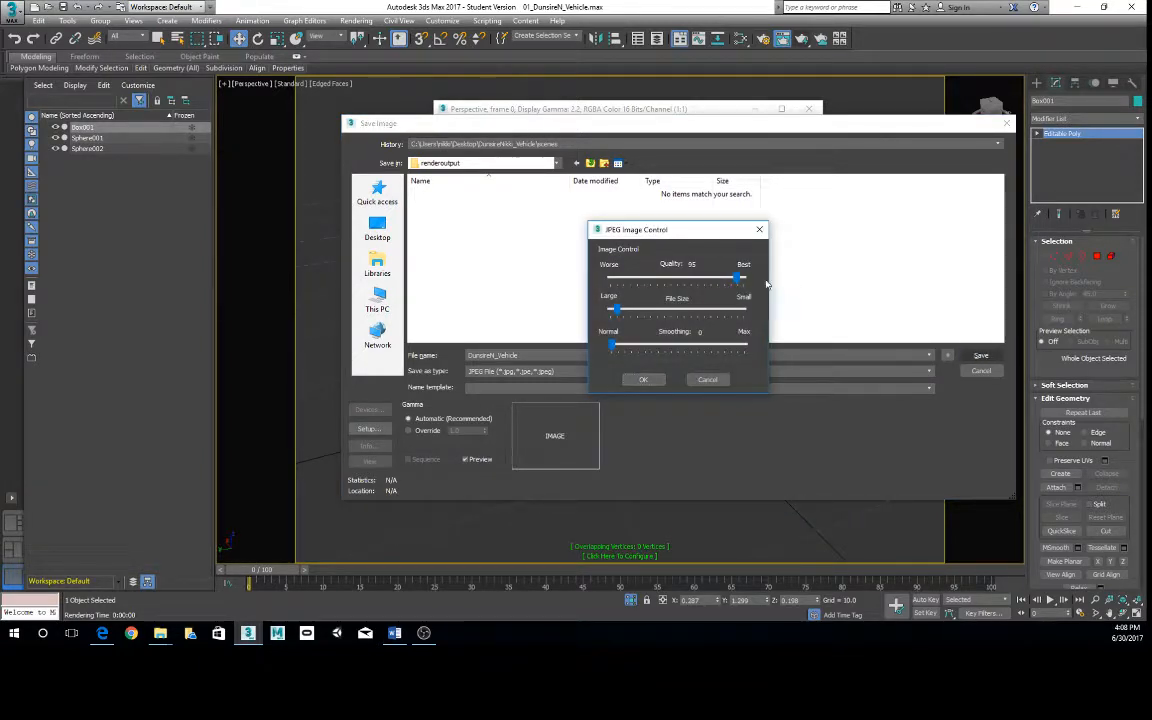
key("Right")
key("Right")
key("Right")
key("Right")
key("Right")
left_click(645, 379)
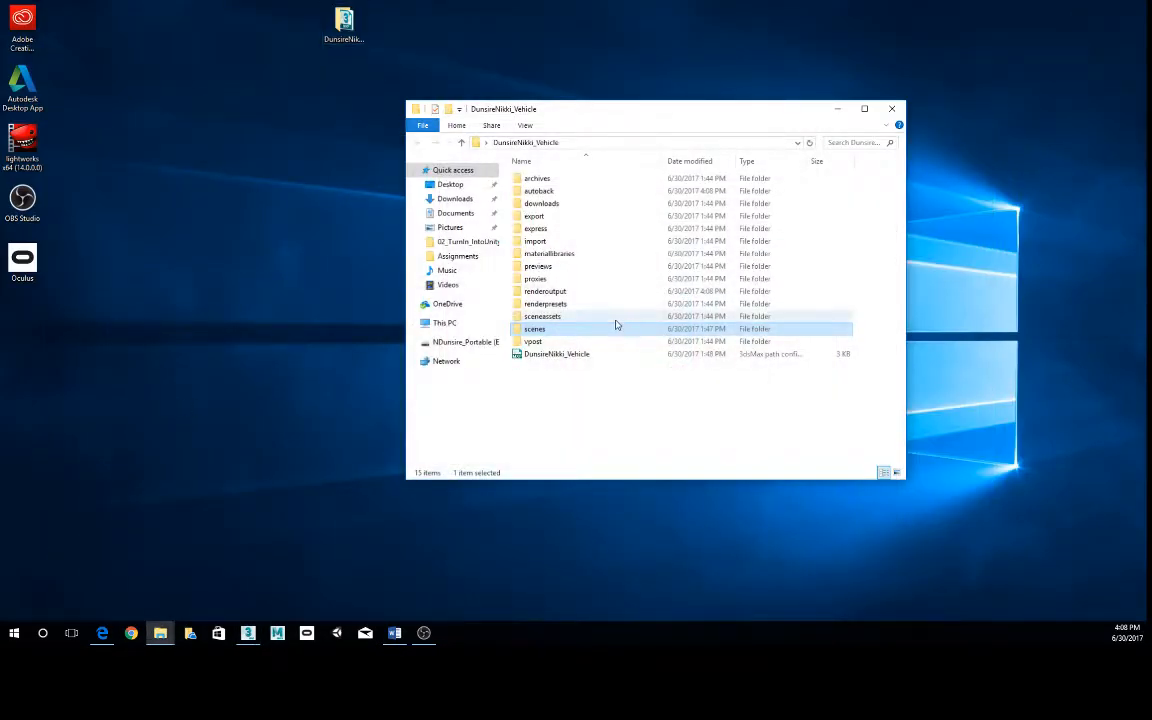
- In File Explorer, open the project's renderoutput folder, view the saved JPEG render in Photos, and close it
double_click(548, 291)
double_click(545, 195)
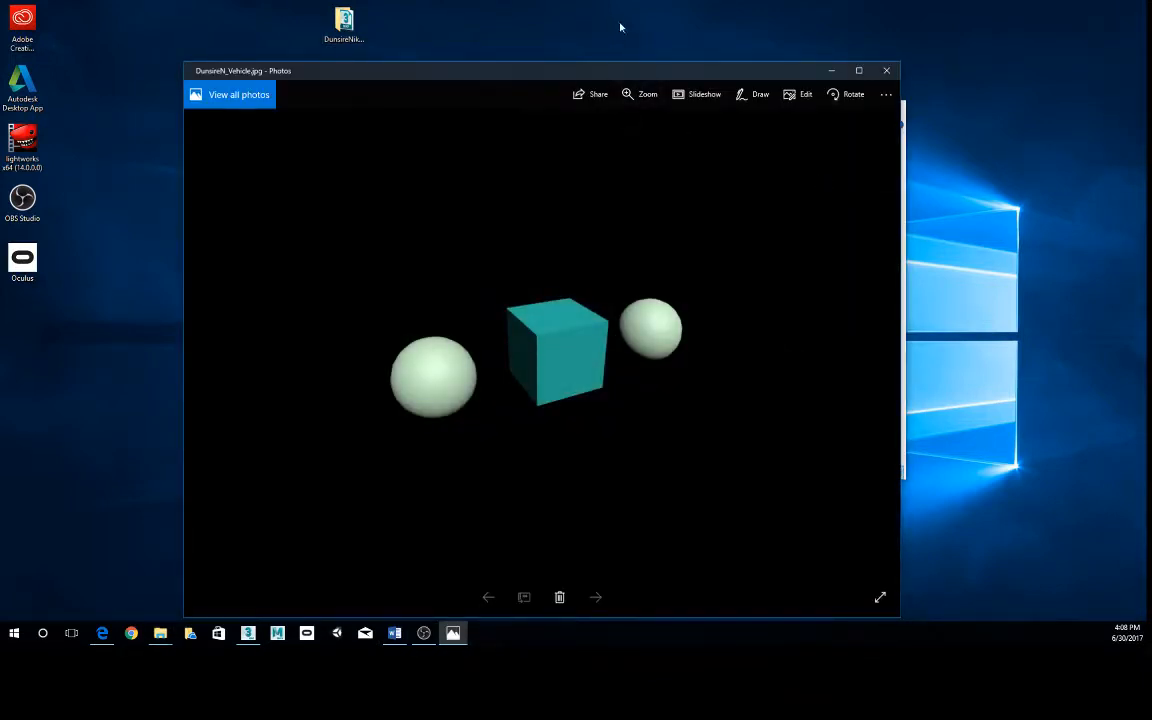
left_click_drag(611, 72, 707, 53)
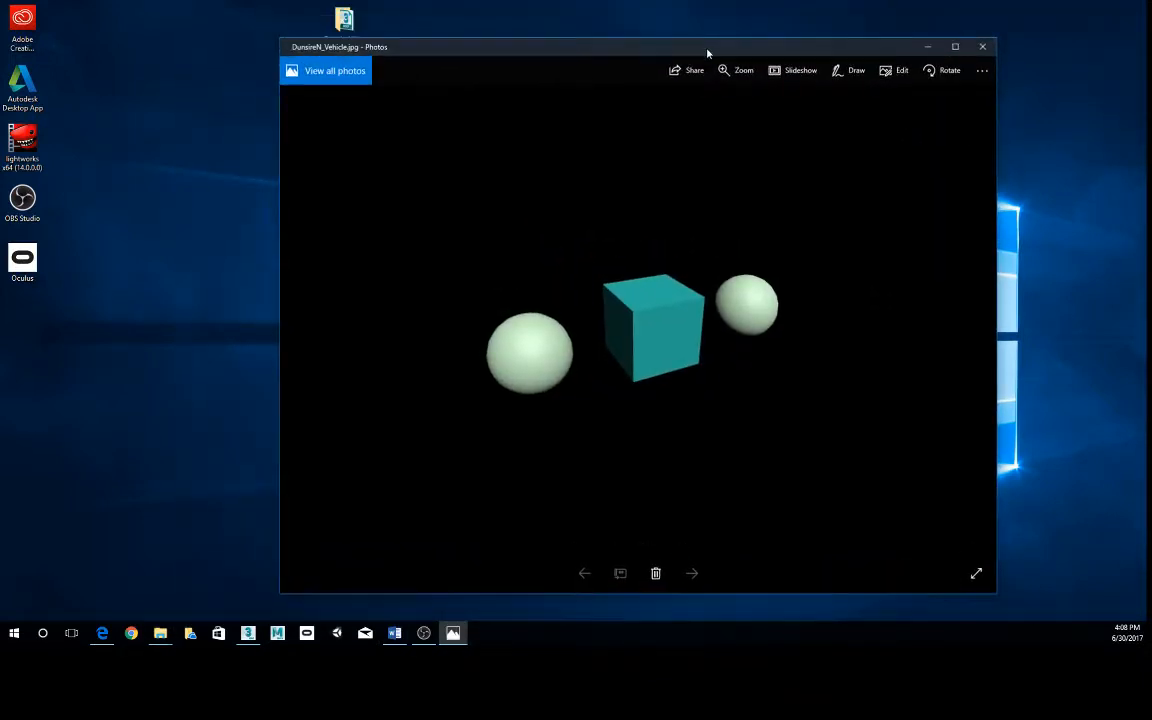
left_click(982, 48)
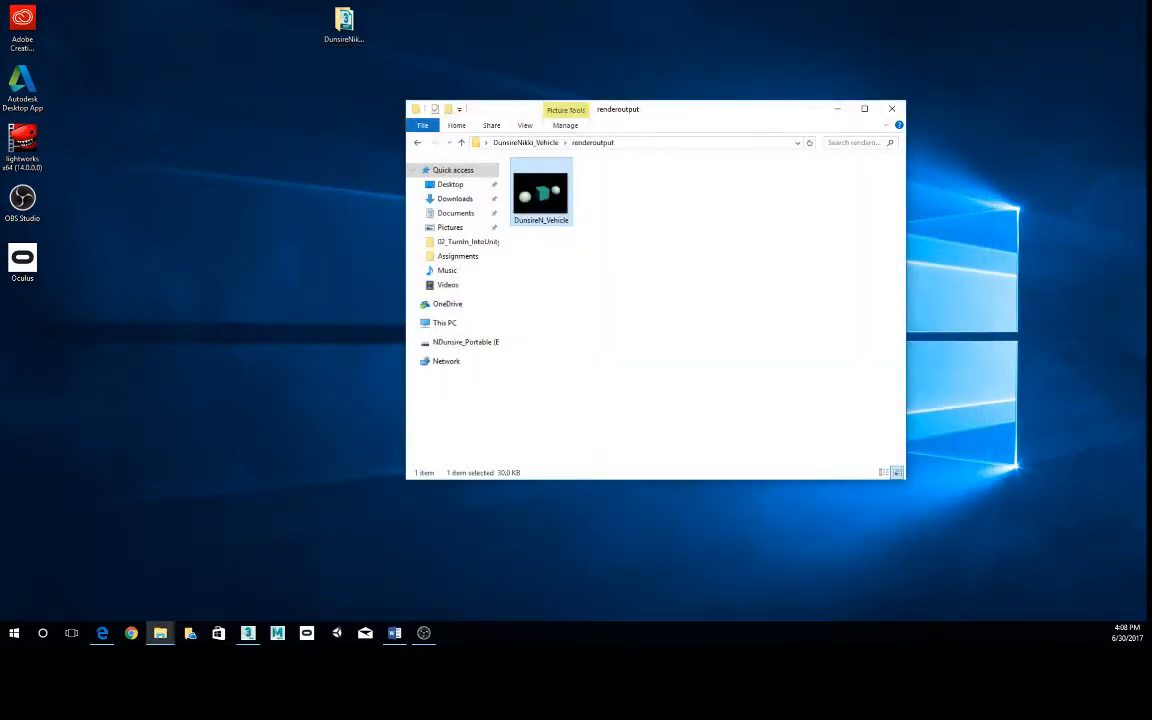
- Switch back to 3ds Max, close the old render, deselect the box, render the Perspective view again, and close the result
left_click(248, 633)
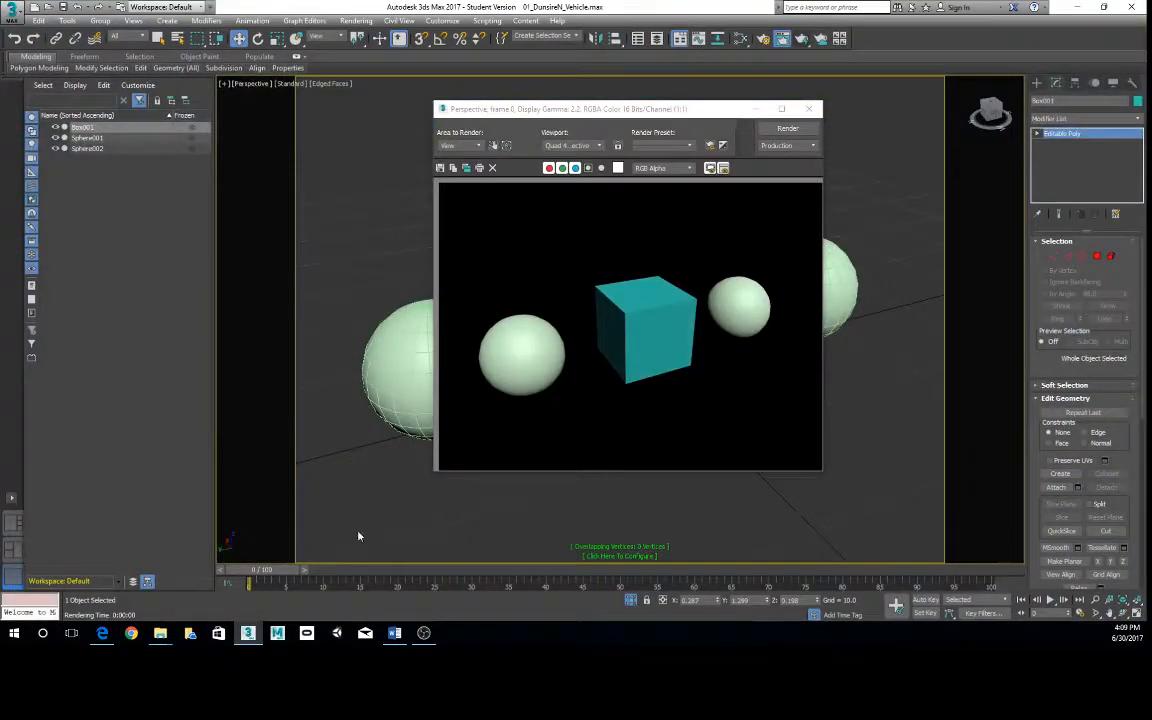
left_click(808, 109)
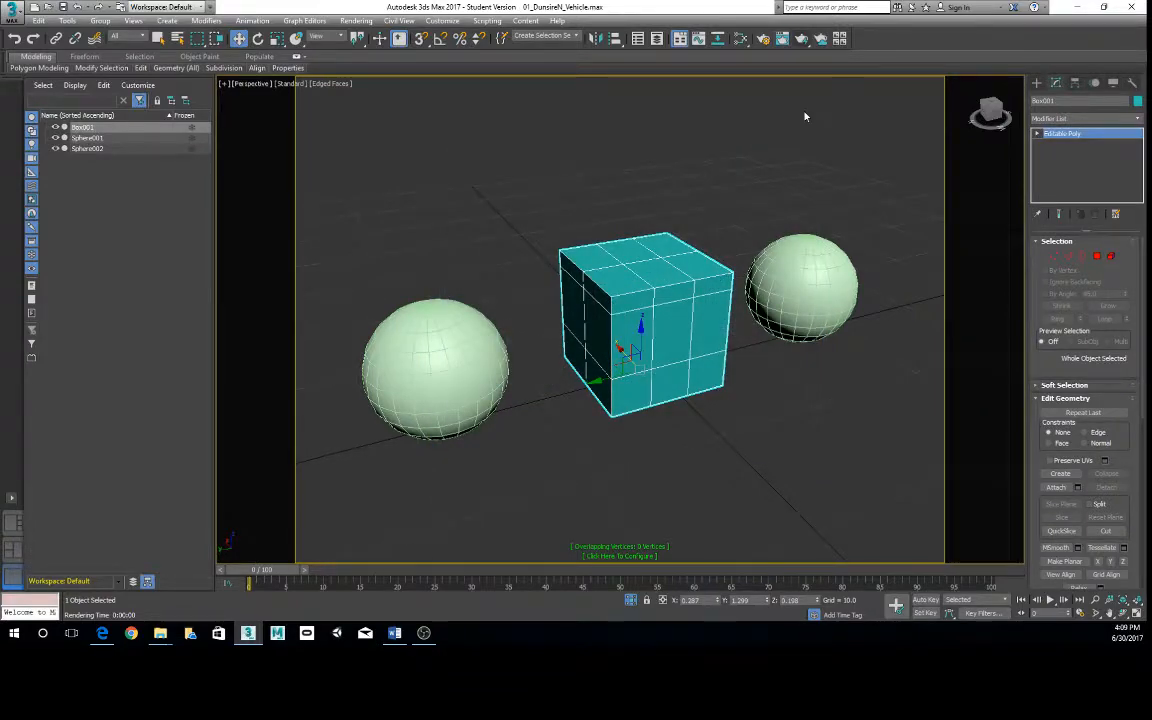
left_click(764, 188)
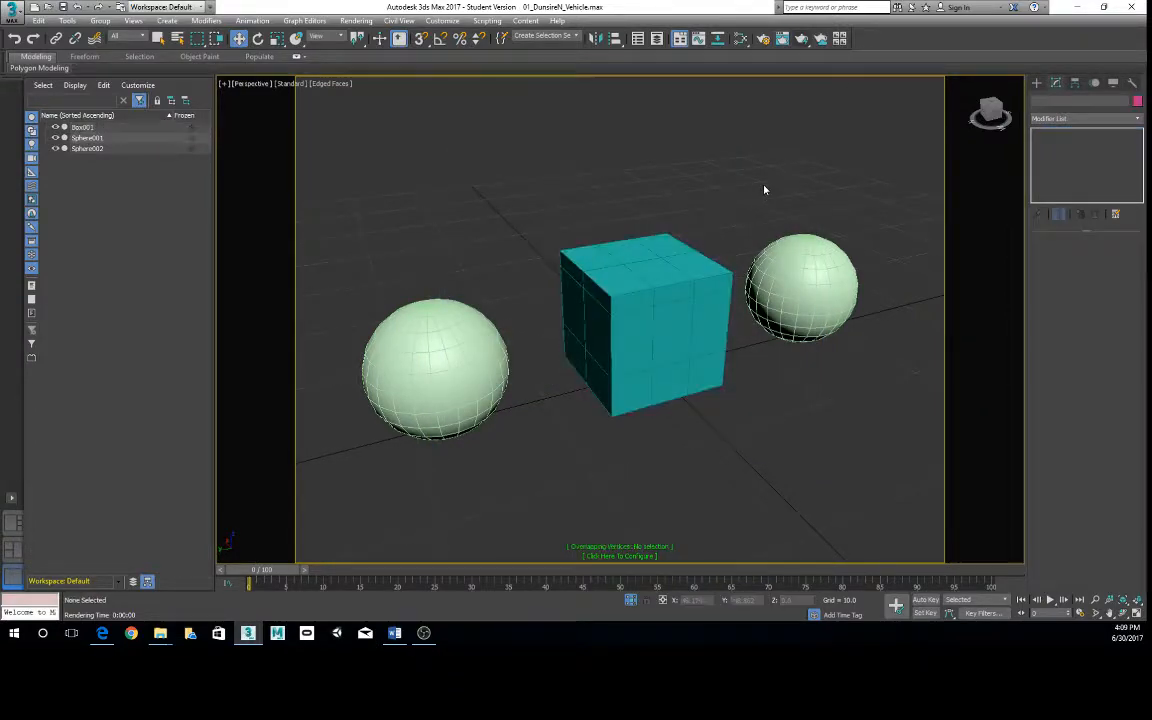
left_click(805, 40)
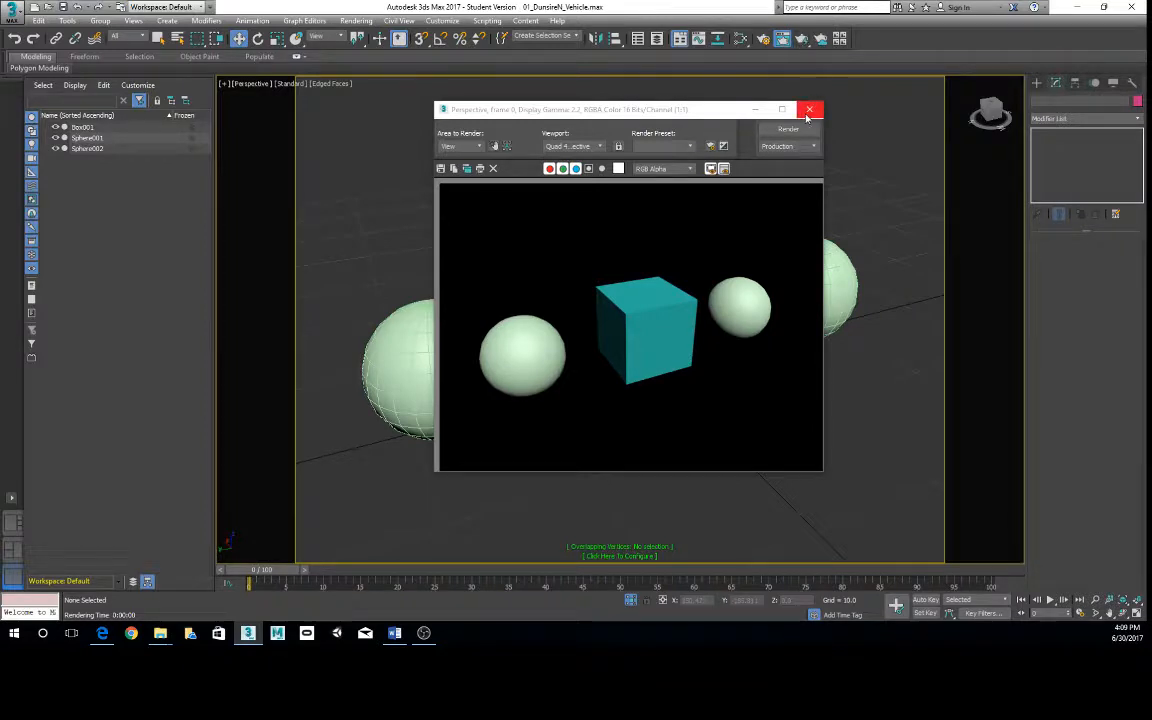
left_click(808, 112)
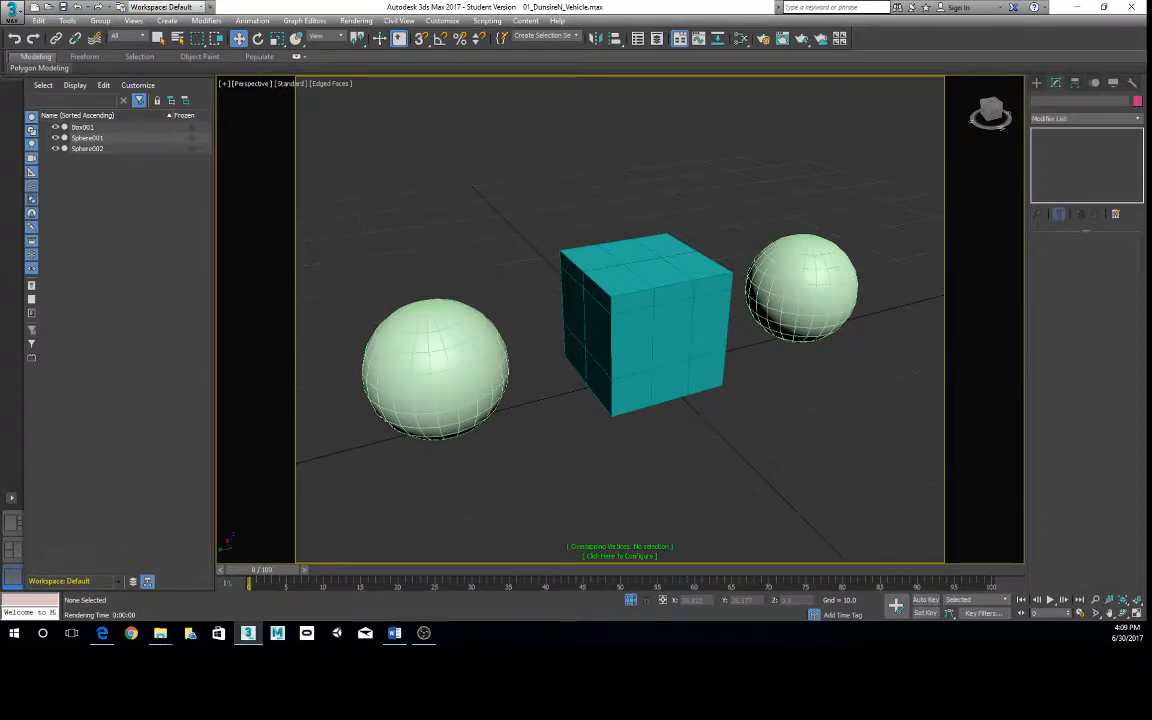
- Switch to Edge and review the requirements, hand-in instructions and grading criteria in Assignment05_Vehicle.pdf
left_click(102, 633)
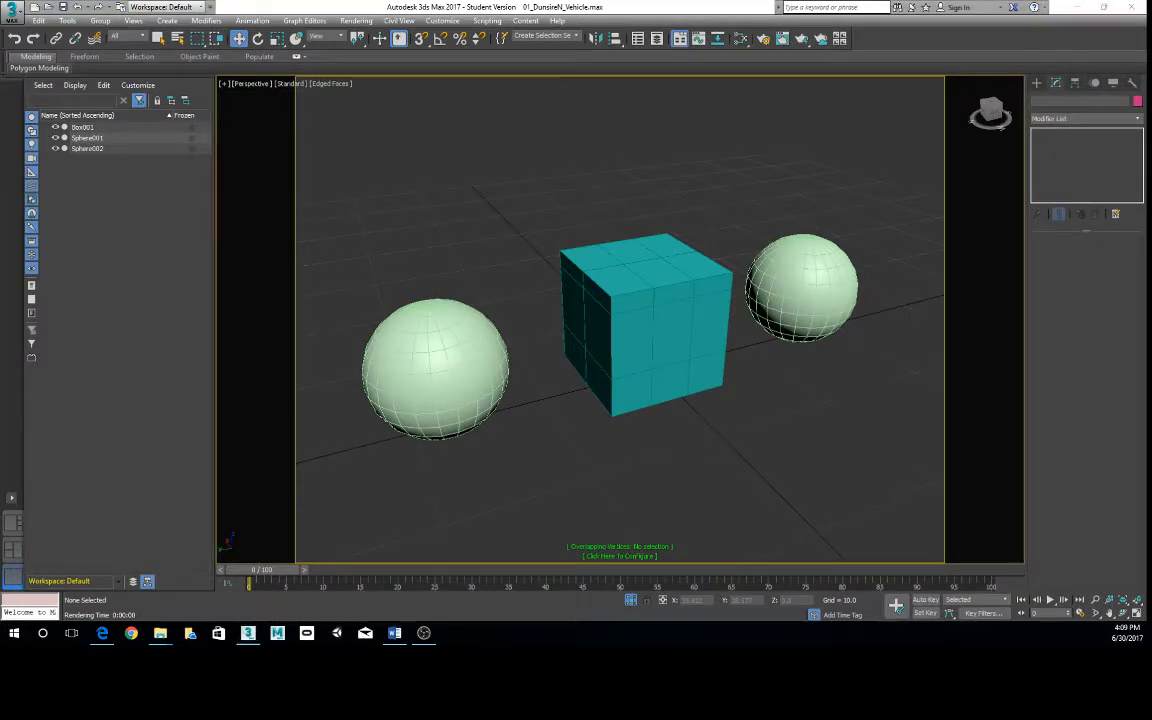
left_click_drag(672, 57, 666, 22)
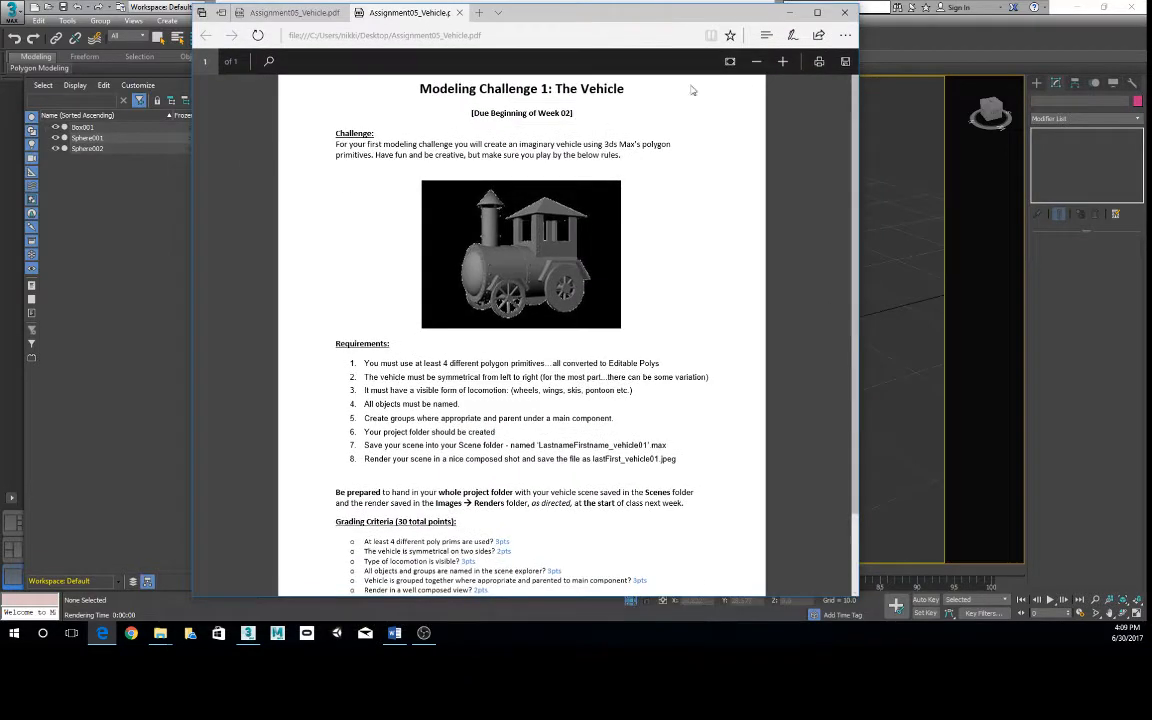
scroll(491, 369, "down", 2)
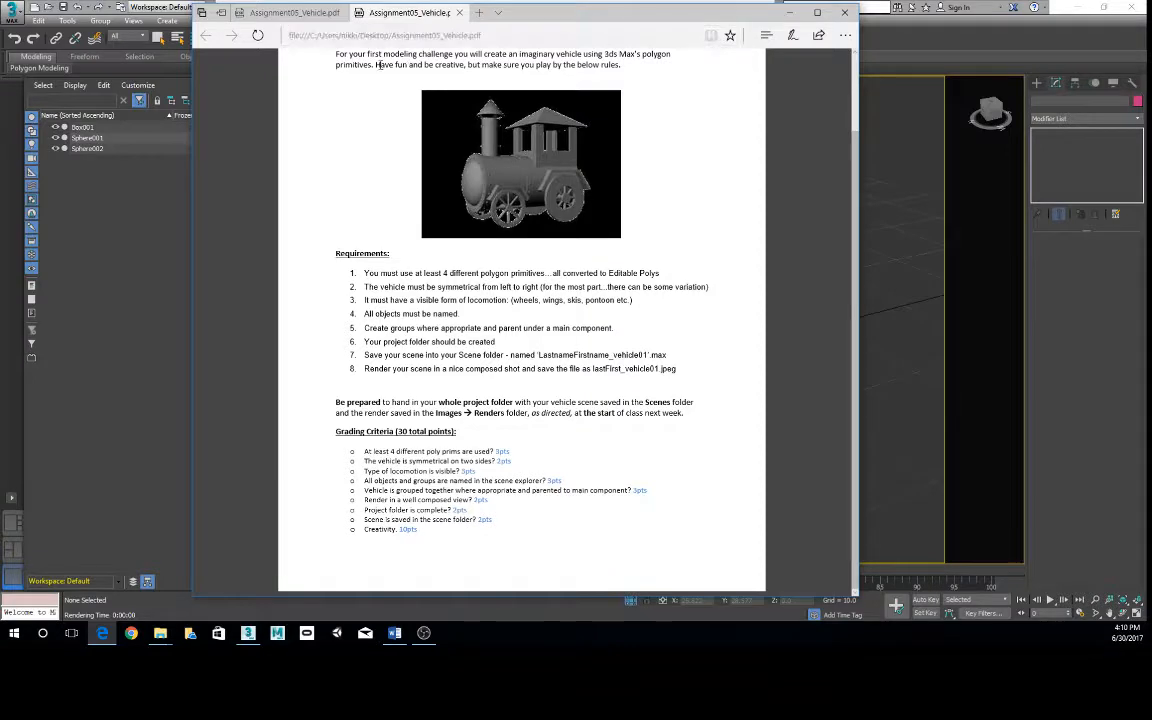
- Close Assignment05_Vehicle.pdf and Edge, return to 3ds Max, and turn off Show Safe Frames in the Perspective view
left_click(459, 14)
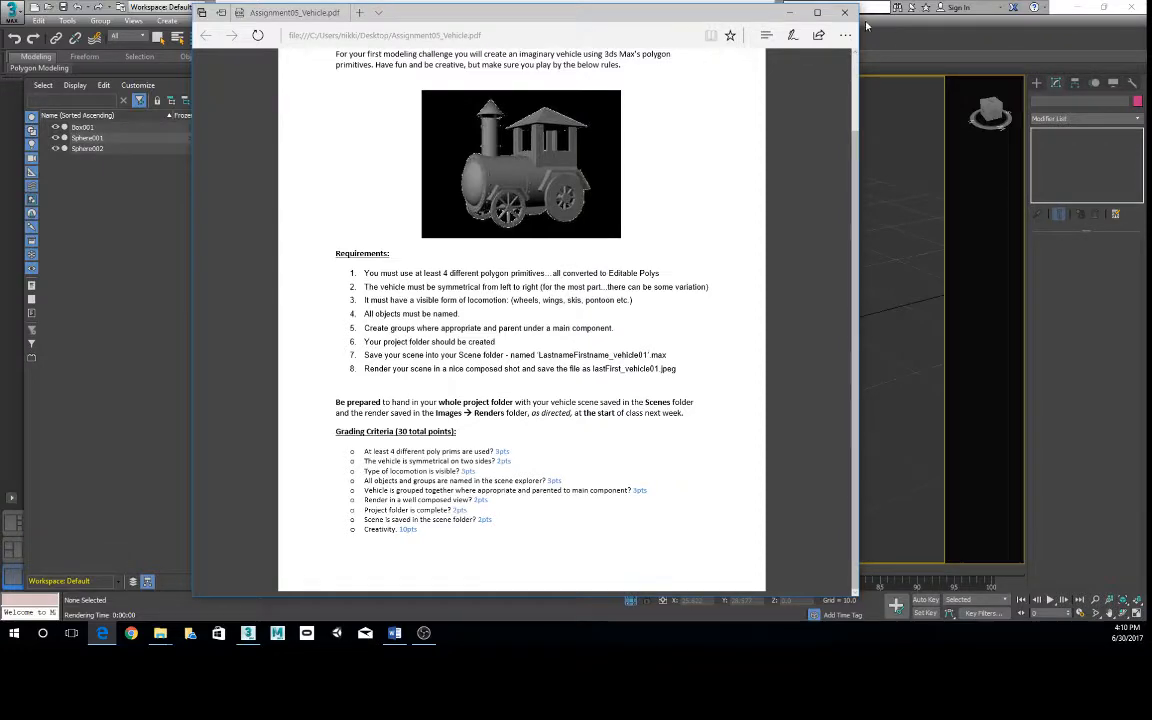
left_click(848, 13)
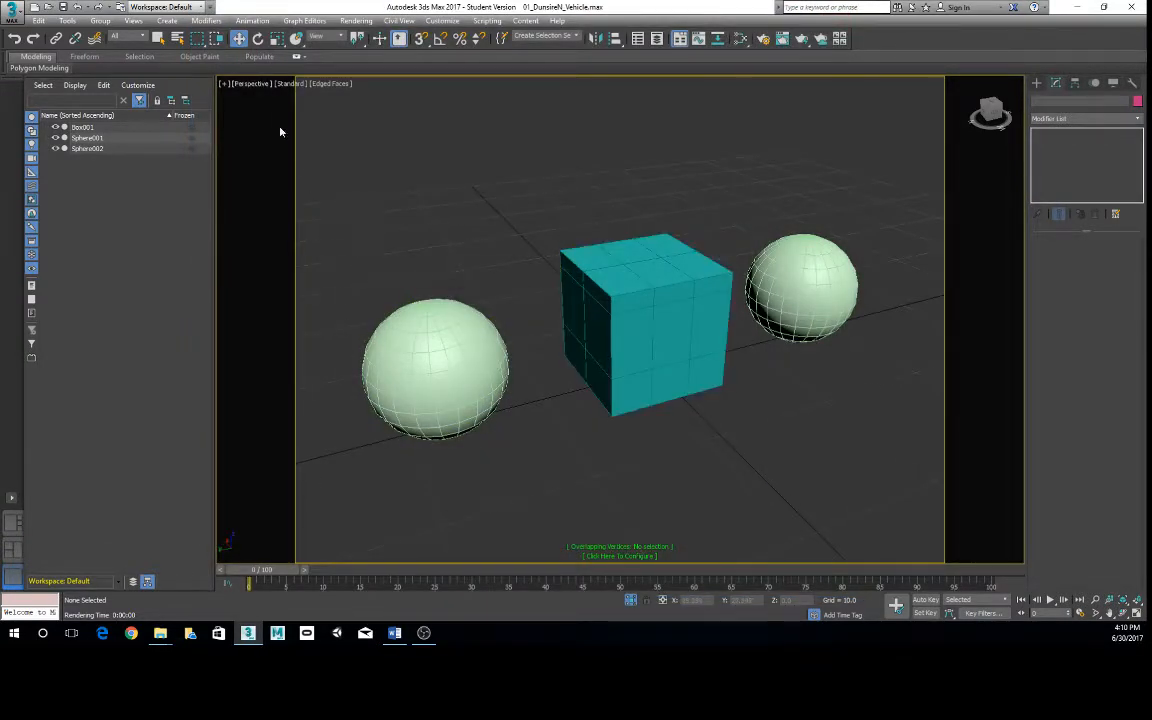
left_click(248, 83)
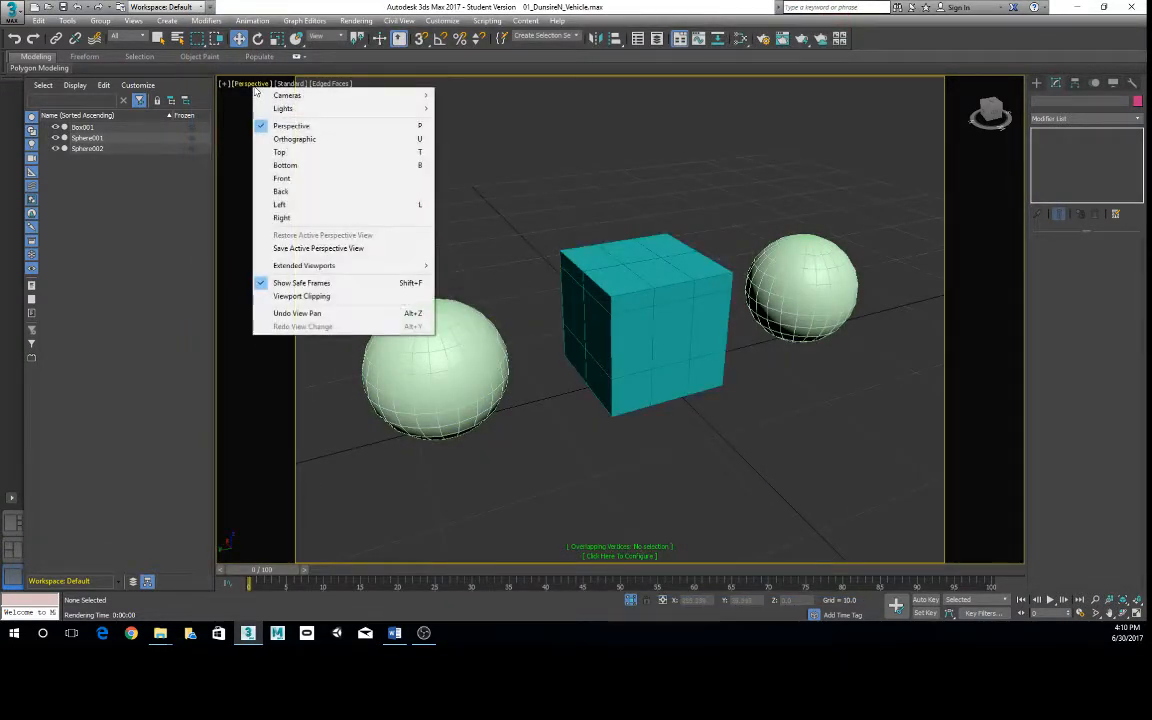
left_click(302, 283)
scroll(695, 313, "down", 4)
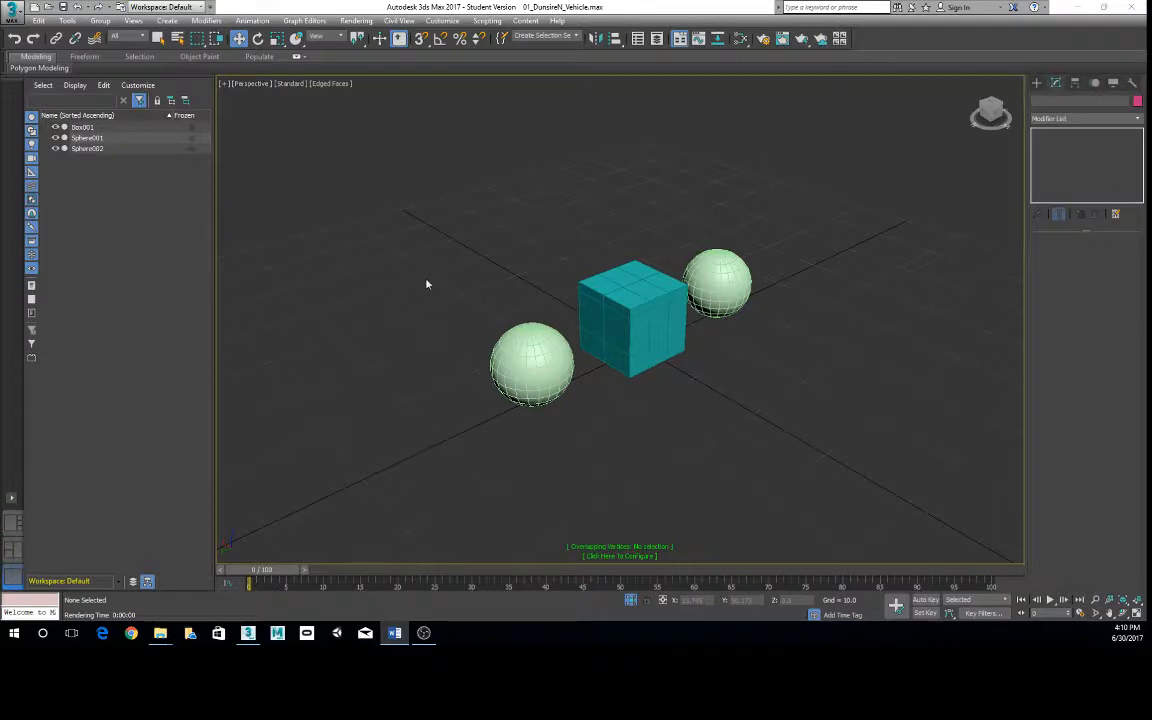
- Select the box and both spheres in the Perspective view and delete them
middle_click_drag(427, 283, 522, 271, "alt")
left_click_drag(396, 234, 771, 419)
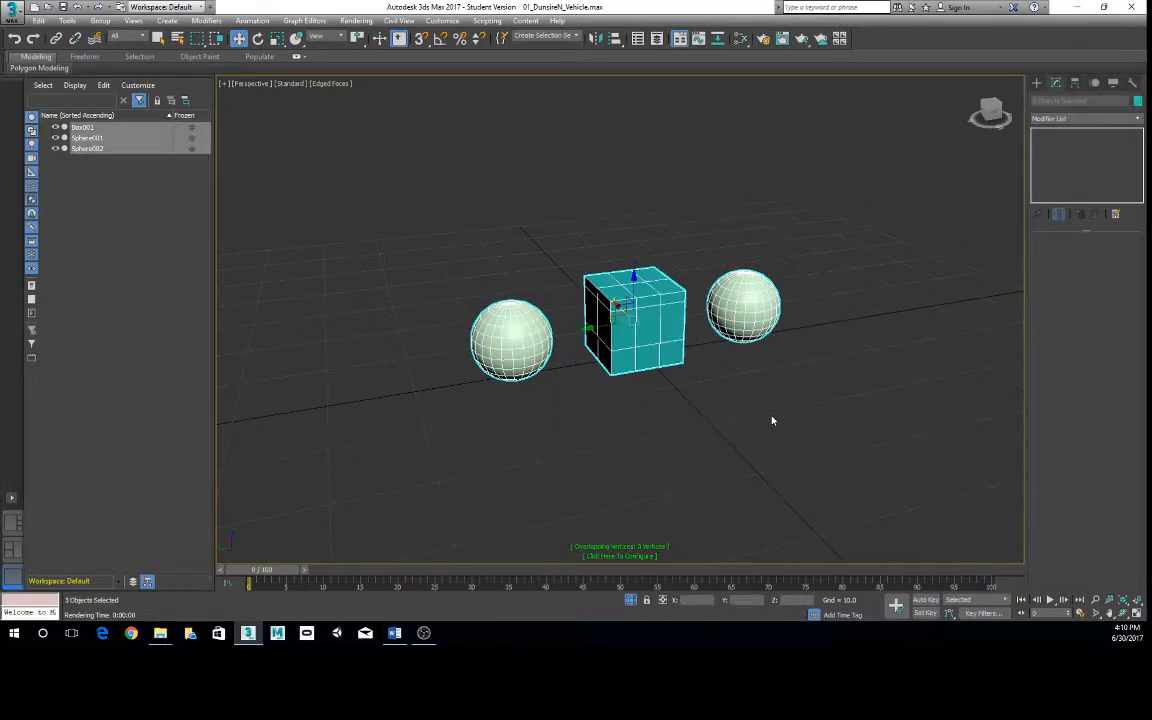
key("Delete")
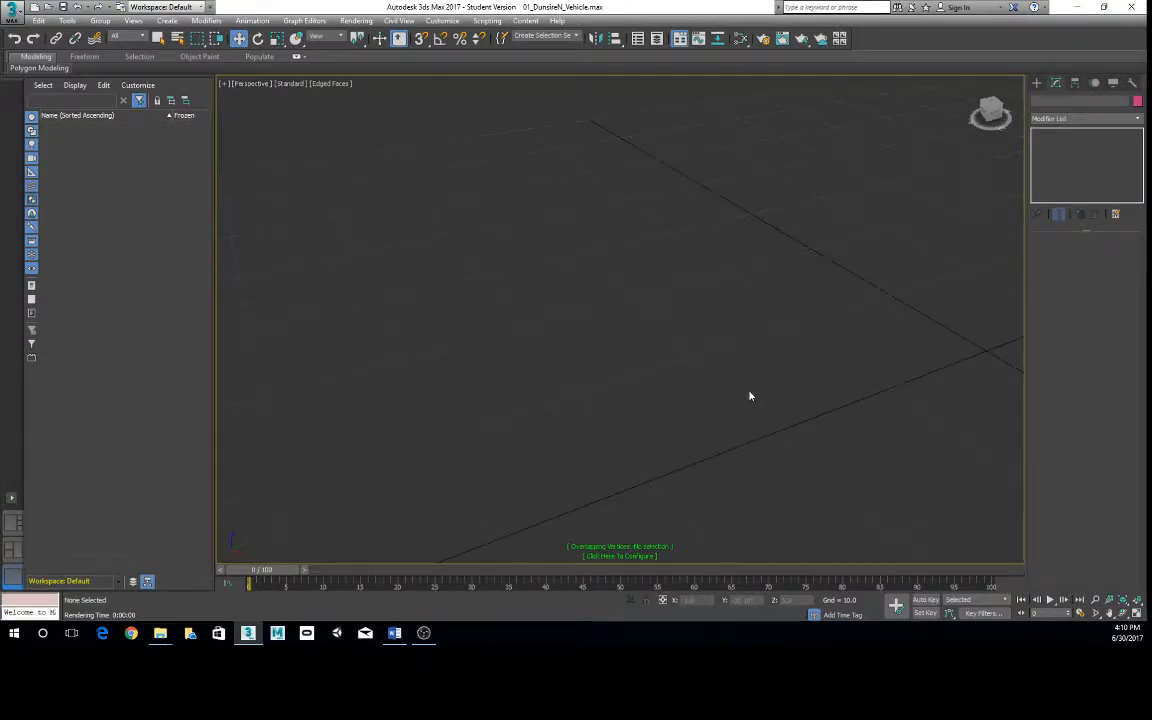
- Create a standard box with length, width and height 10.0 at the origin using Keyboard Entry values
middle_click_drag(678, 371, 556, 317)
middle_click_drag(874, 303, 645, 288, "alt")
left_click(1037, 83)
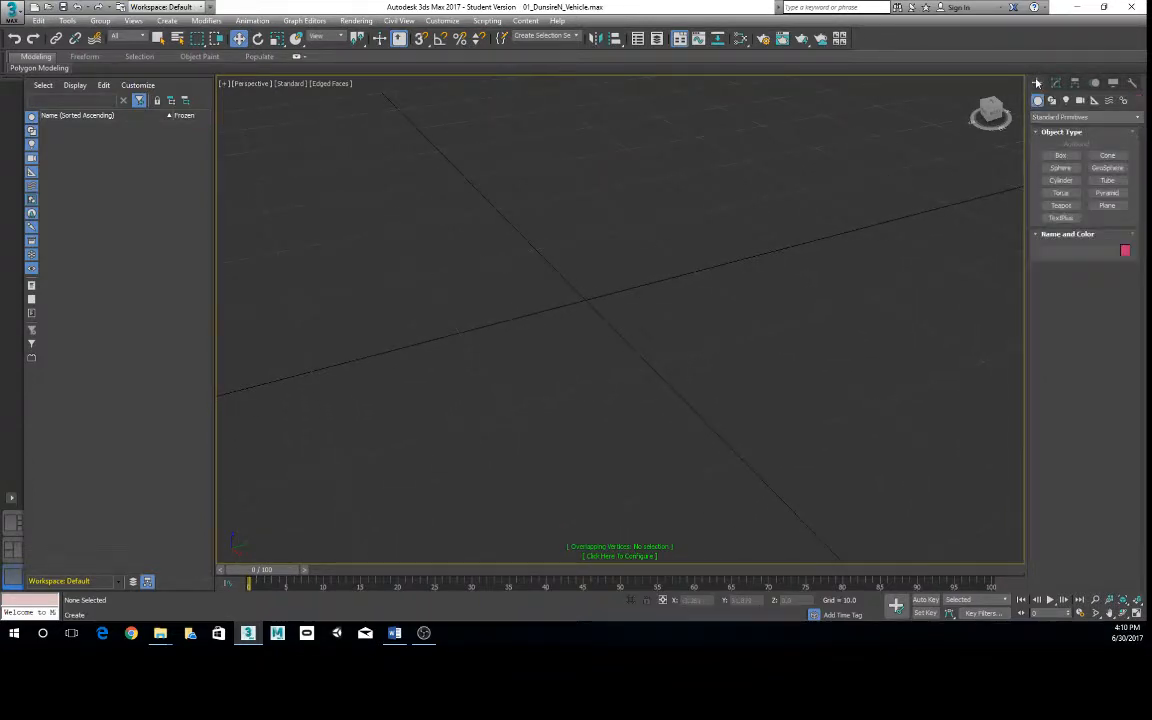
left_click(1075, 158)
left_click(1062, 157)
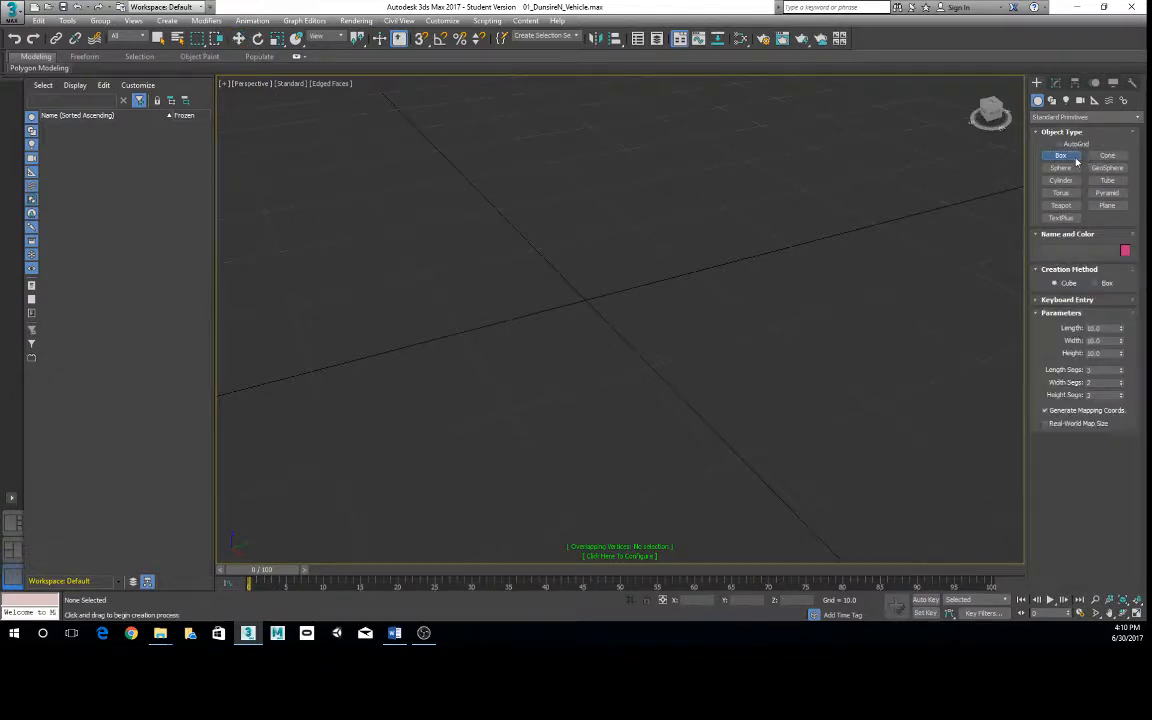
left_click(1060, 300)
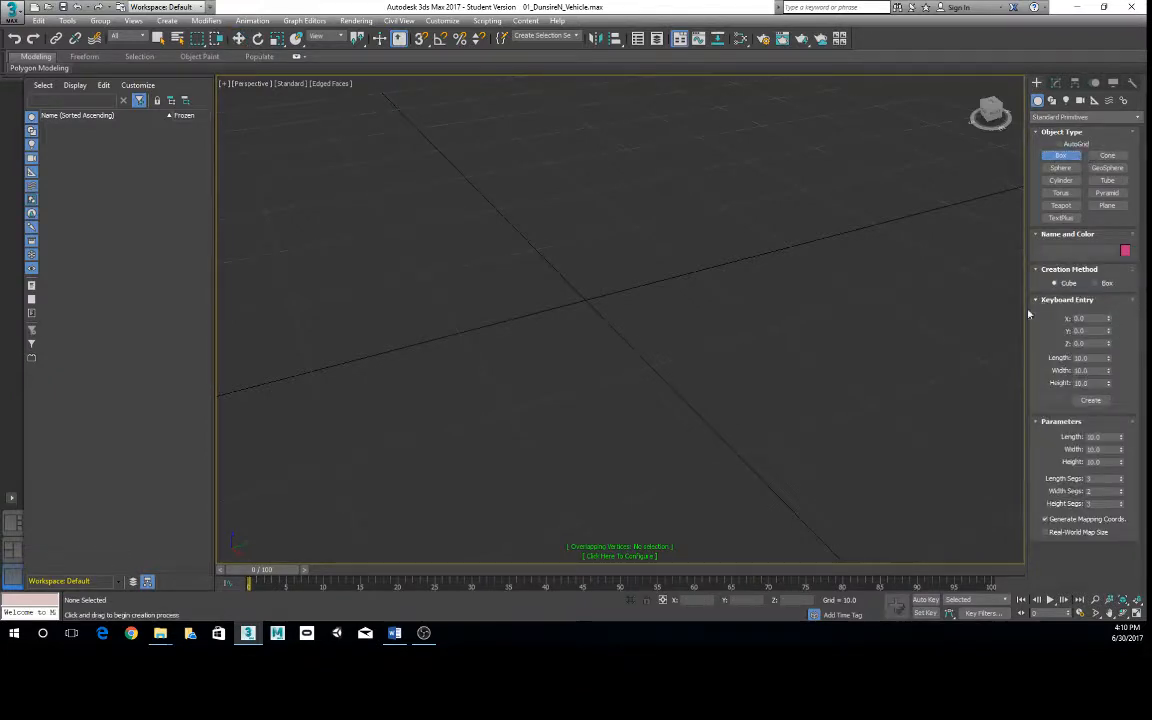
left_click(1090, 400)
- Reset the box's length, width and height segments to 1 each
right_click(1121, 479)
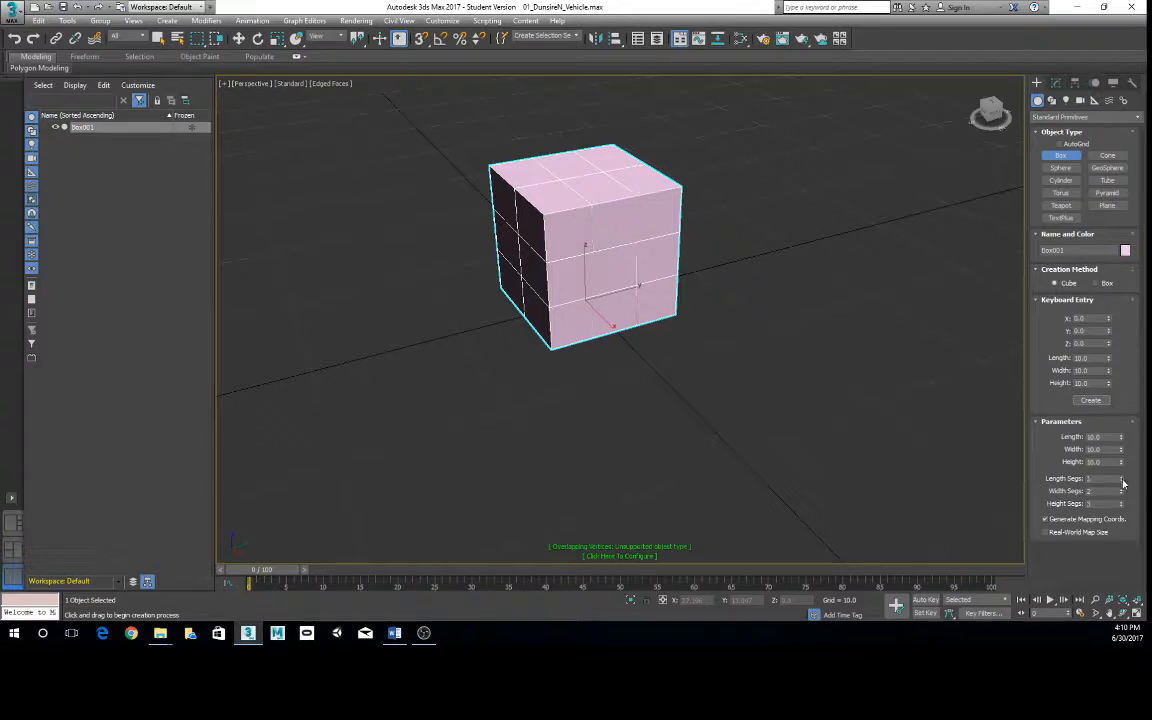
right_click(1121, 492)
right_click(1121, 504)
middle_click_drag(663, 329, 683, 363, "alt")
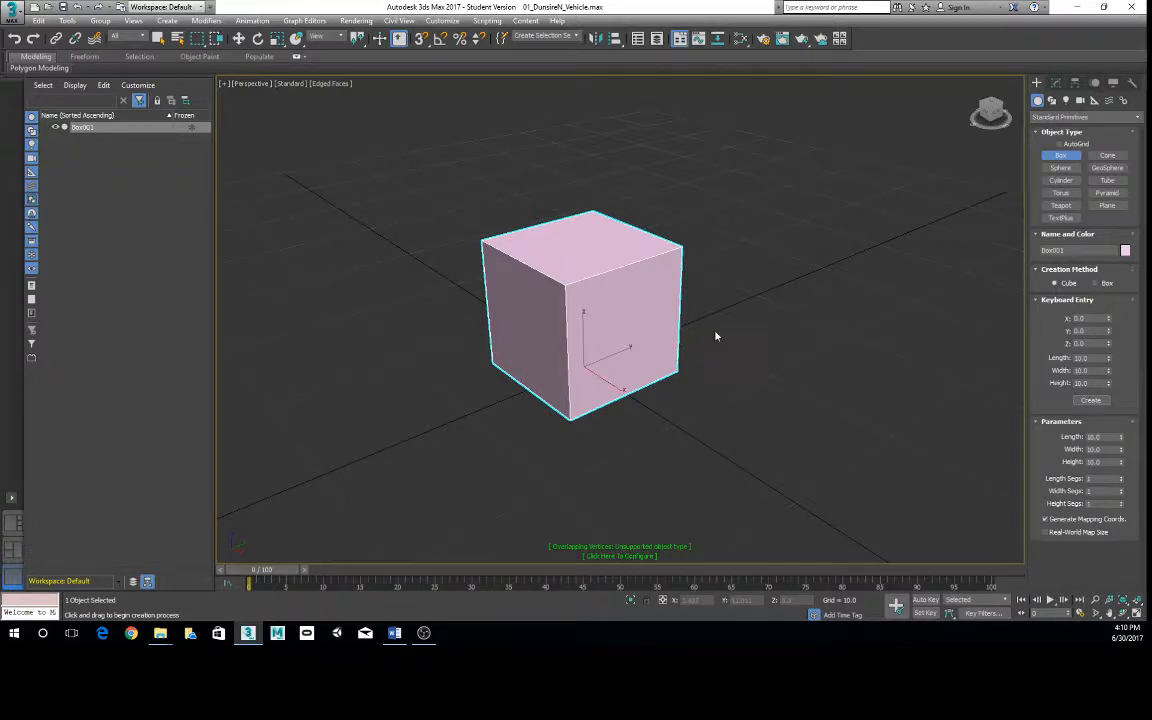
- Finish box creation with the Move tool active and convert the box to an Editable Poly
key("w")
middle_click_drag(575, 239, 503, 214, "alt")
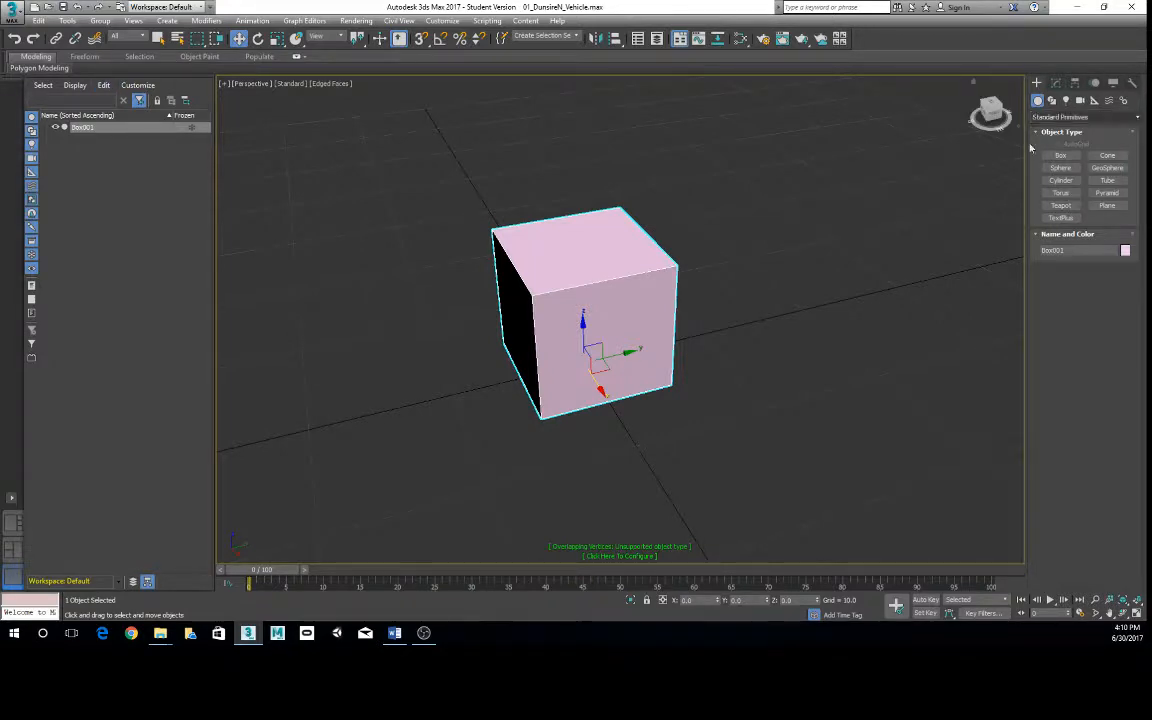
middle_click_drag(570, 260, 637, 296, "alt")
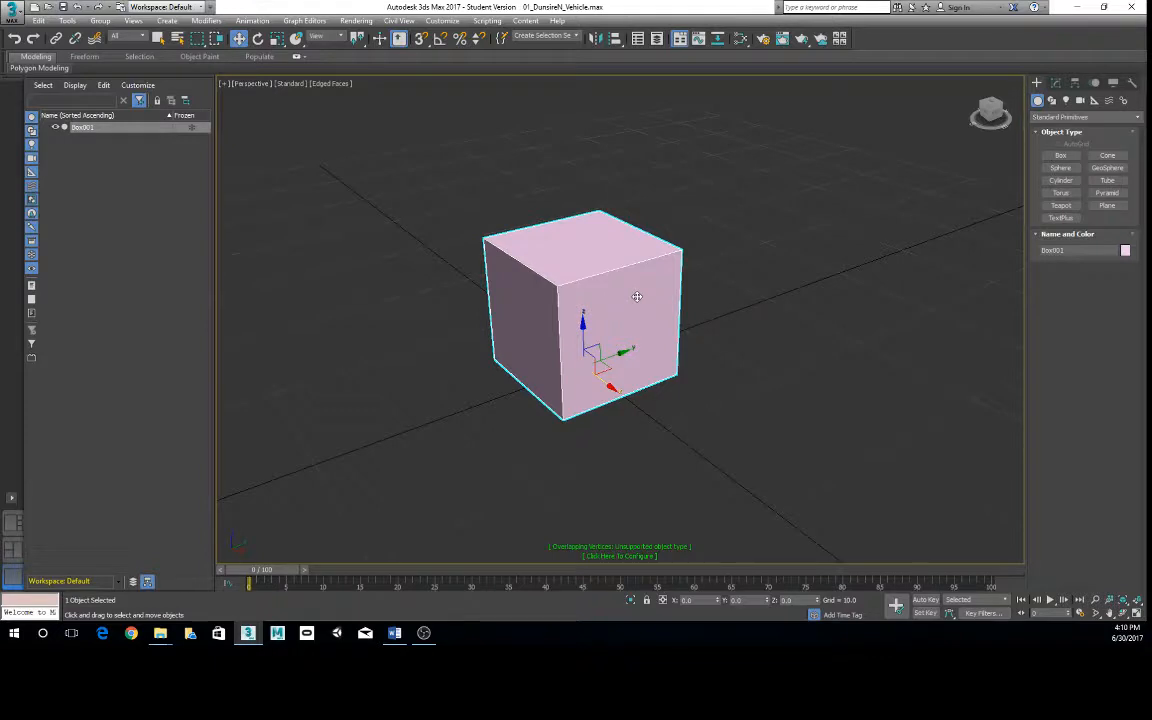
right_click(637, 296)
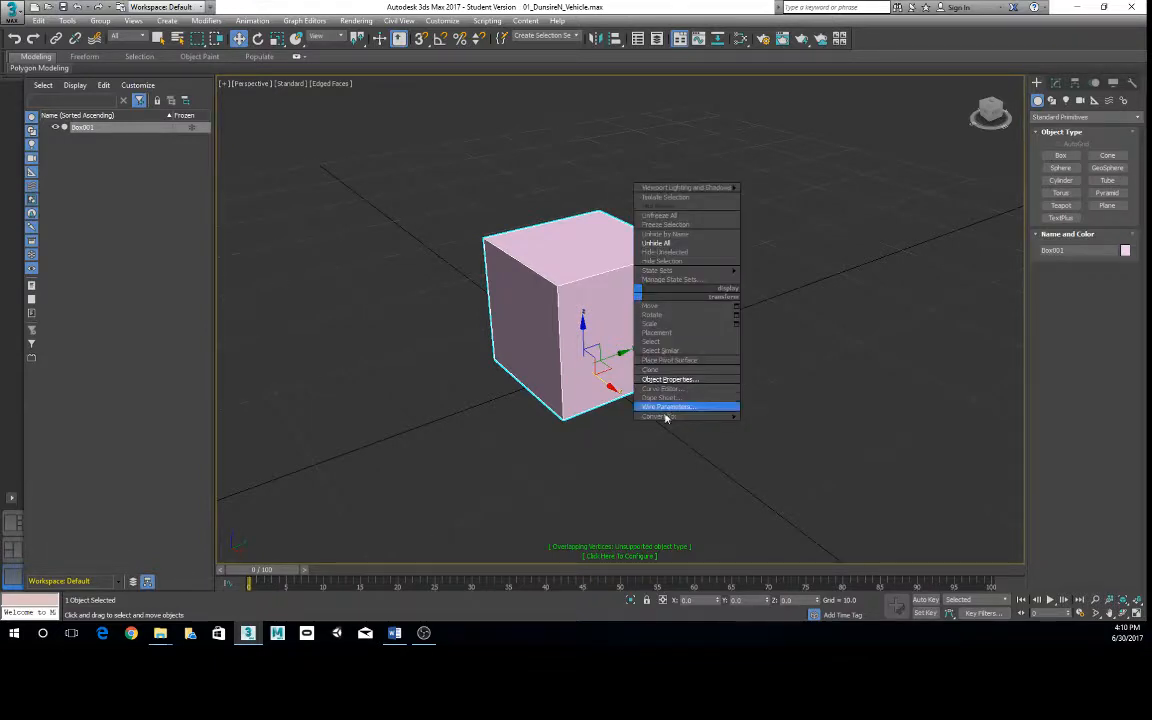
mouse_move(662, 415)
left_click(620, 426)
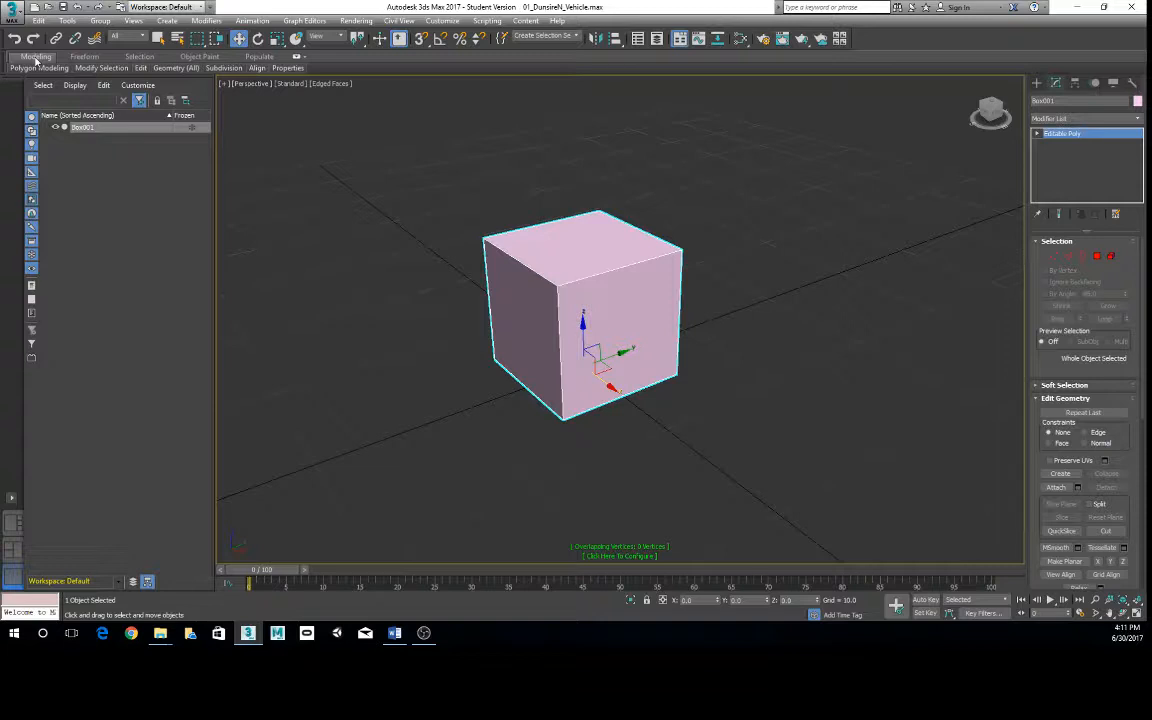
- Use SwiftLoop to insert one vertical edge loop around the middle of the box, then leave the tool
mouse_move(38, 67)
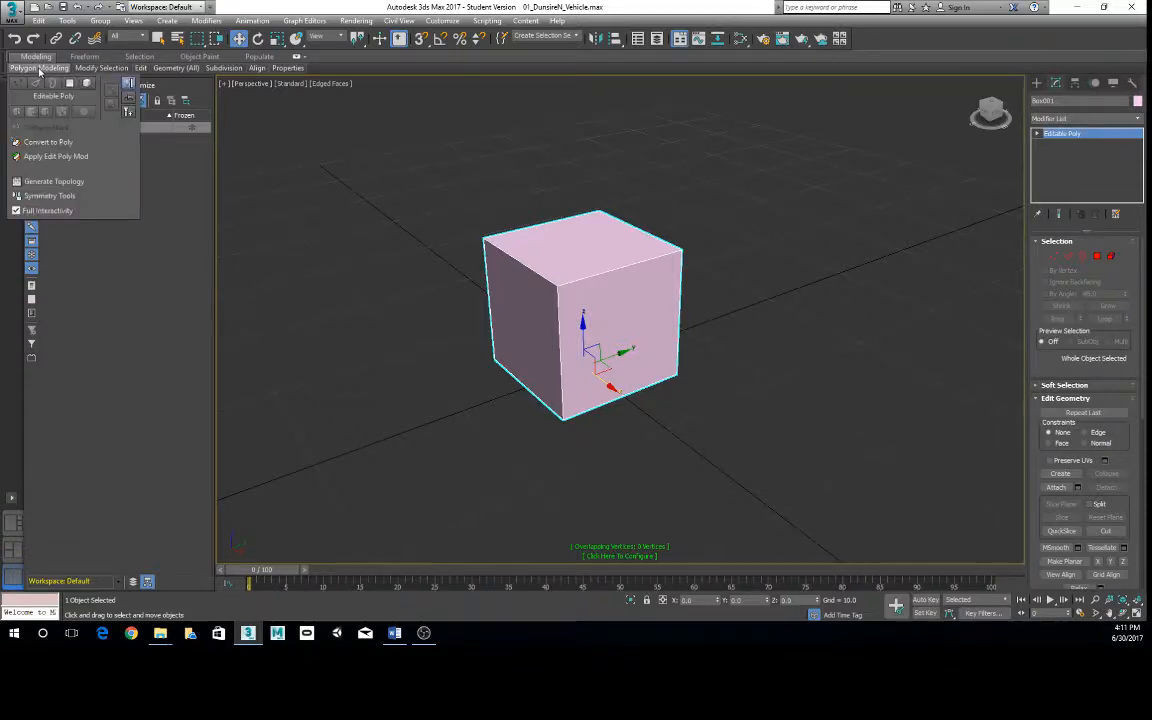
mouse_move(143, 72)
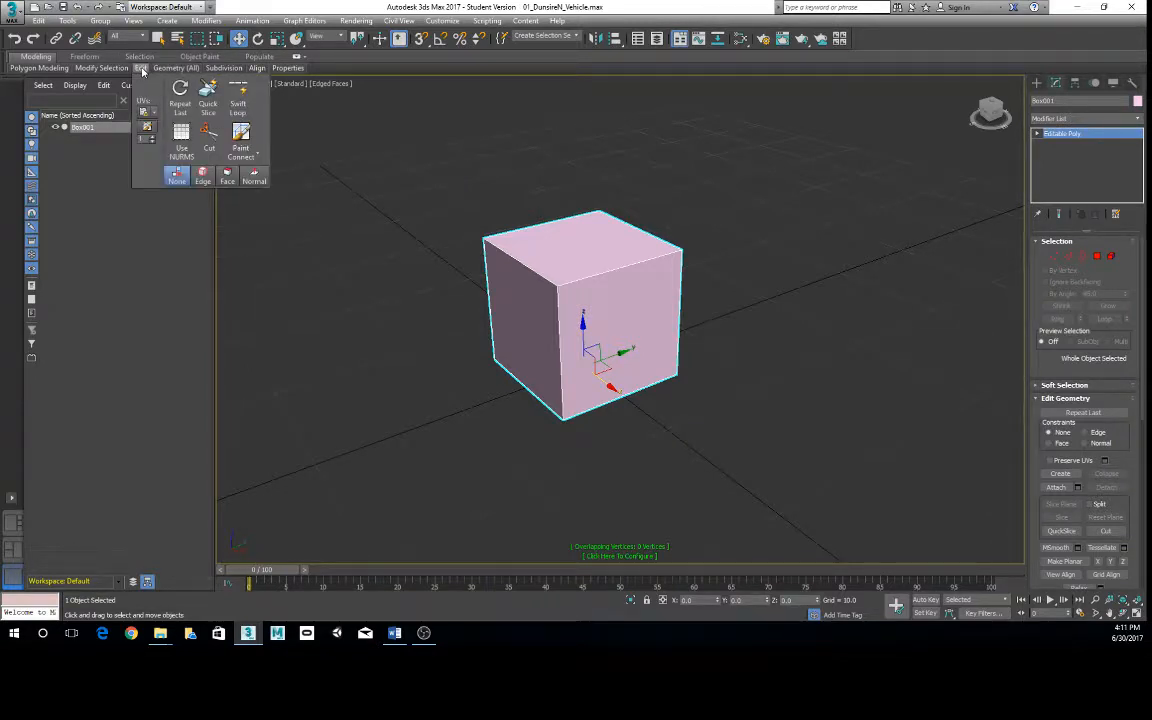
left_click(239, 105)
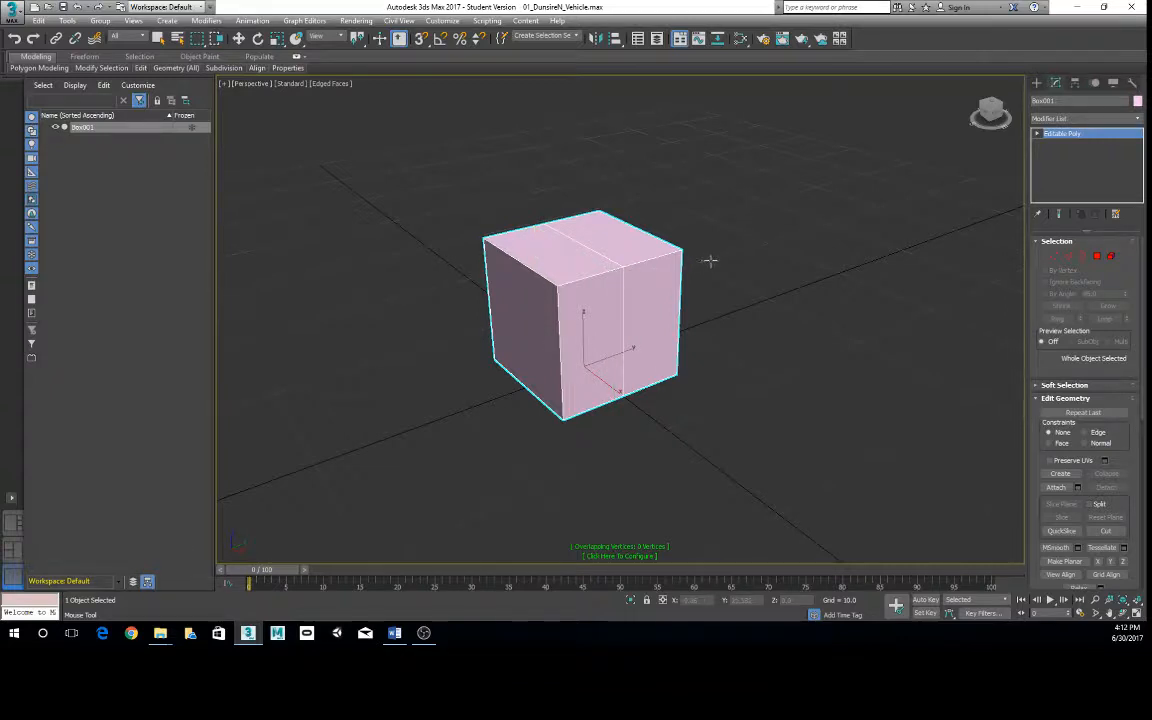
key("w")
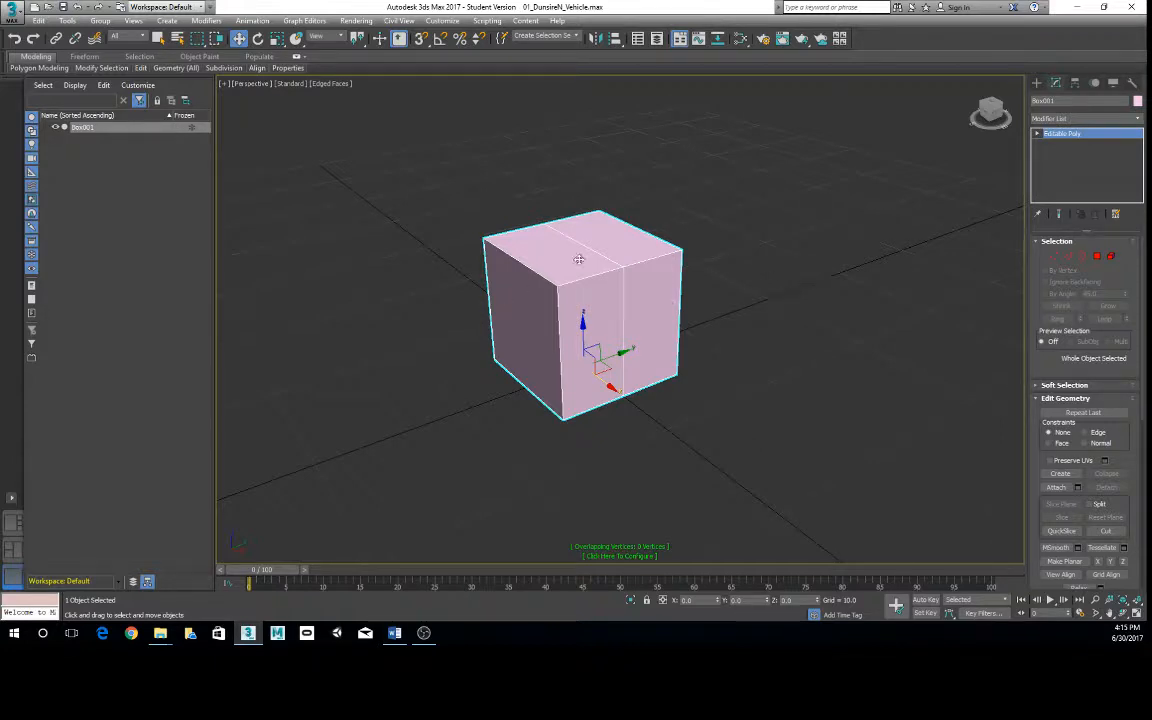
- Insert five more SwiftLoop edge loops: one splitting the box's depth, two horizontal, and two vertical flanking the middle loop
mouse_move(84, 71)
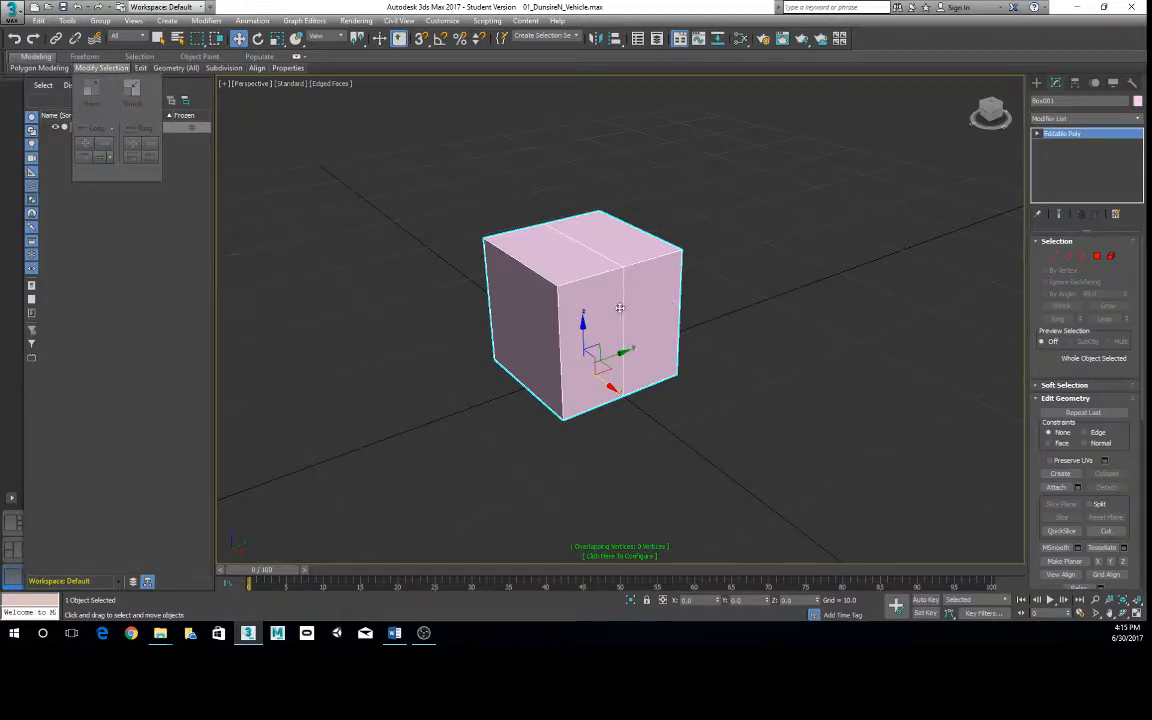
mouse_move(128, 70)
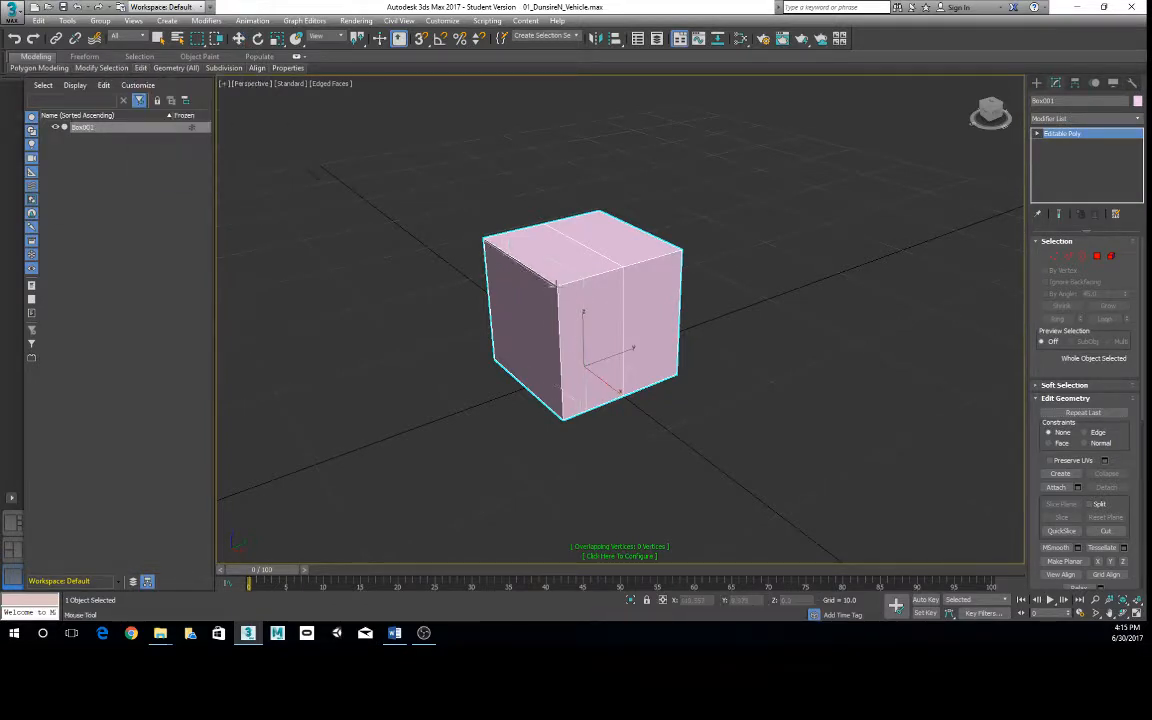
left_click(514, 257)
left_click(562, 347)
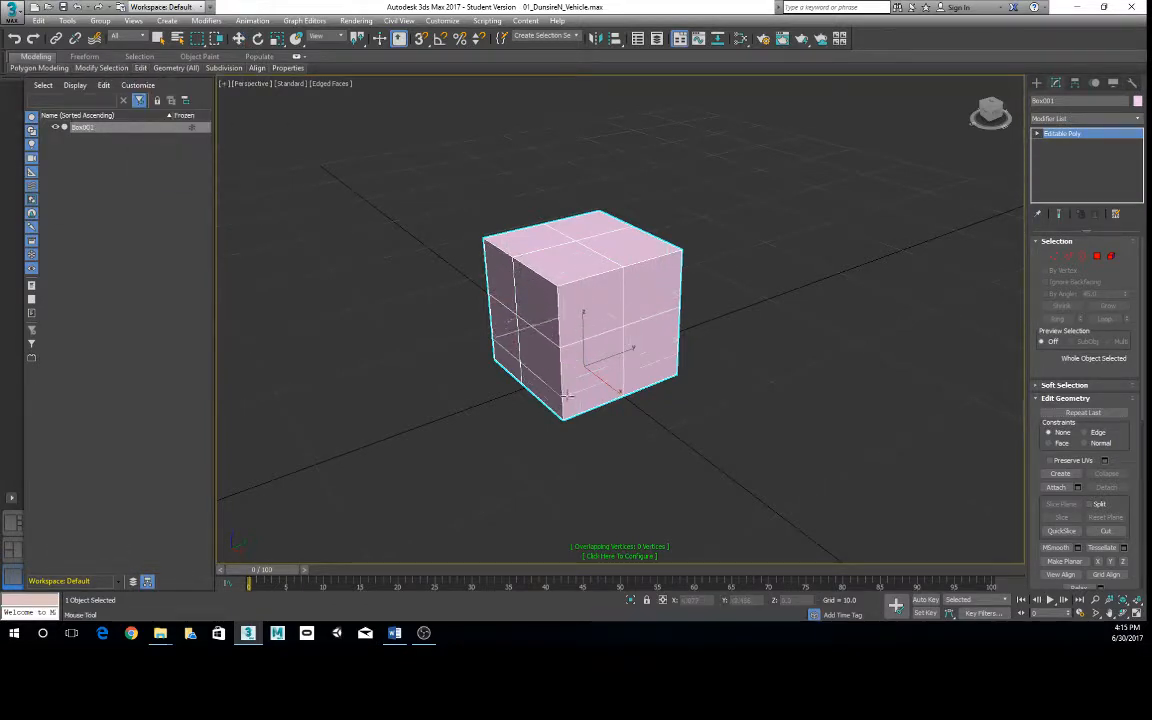
left_click(567, 396)
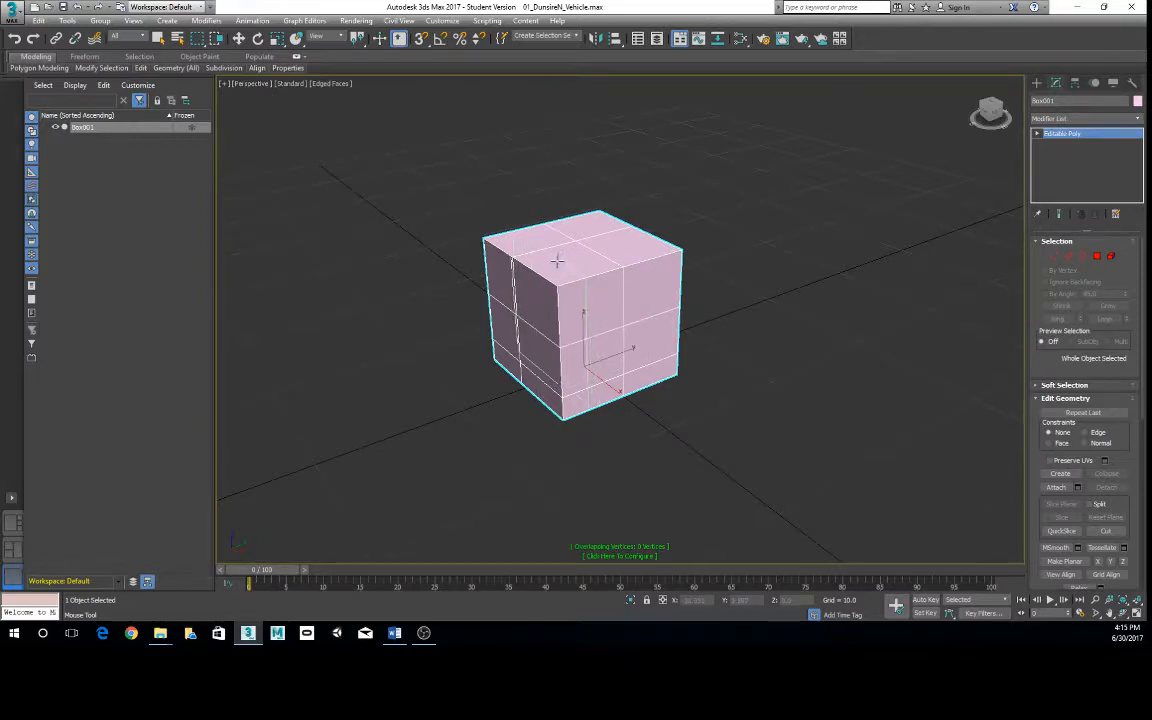
left_click(587, 277)
left_click(655, 258)
key("w")
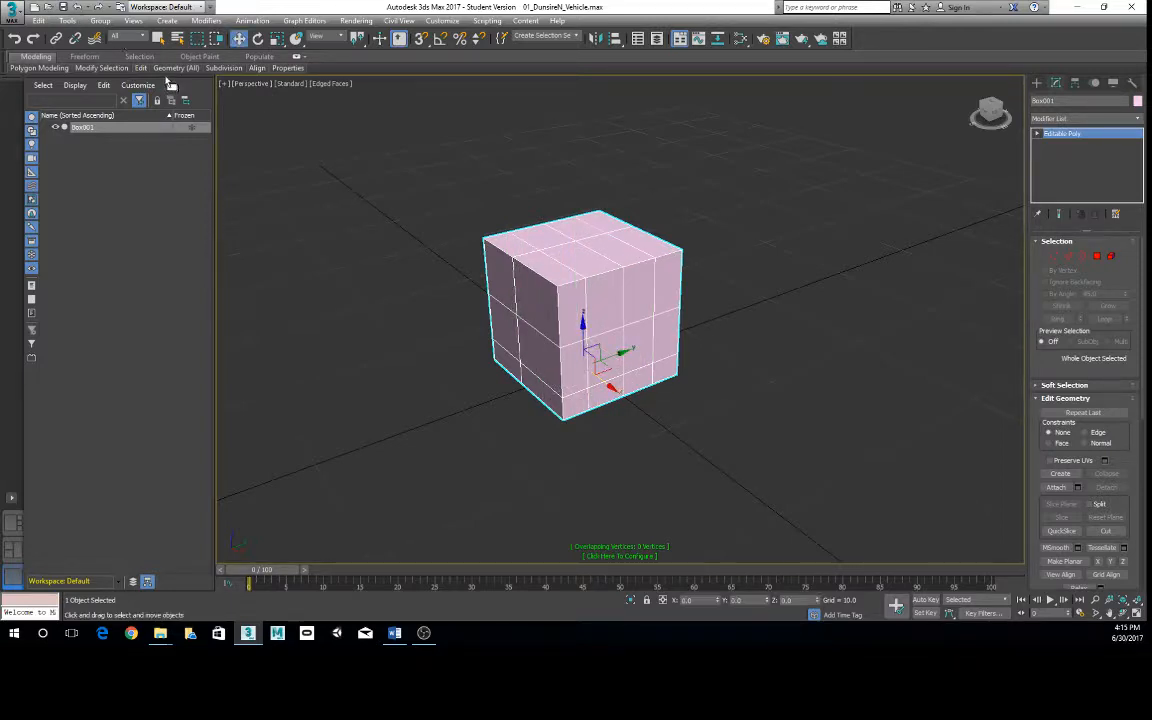
- Look through the polygon modeling tool groups, switch the box to Polygon level, and show the polygon editing tools
mouse_move(143, 68)
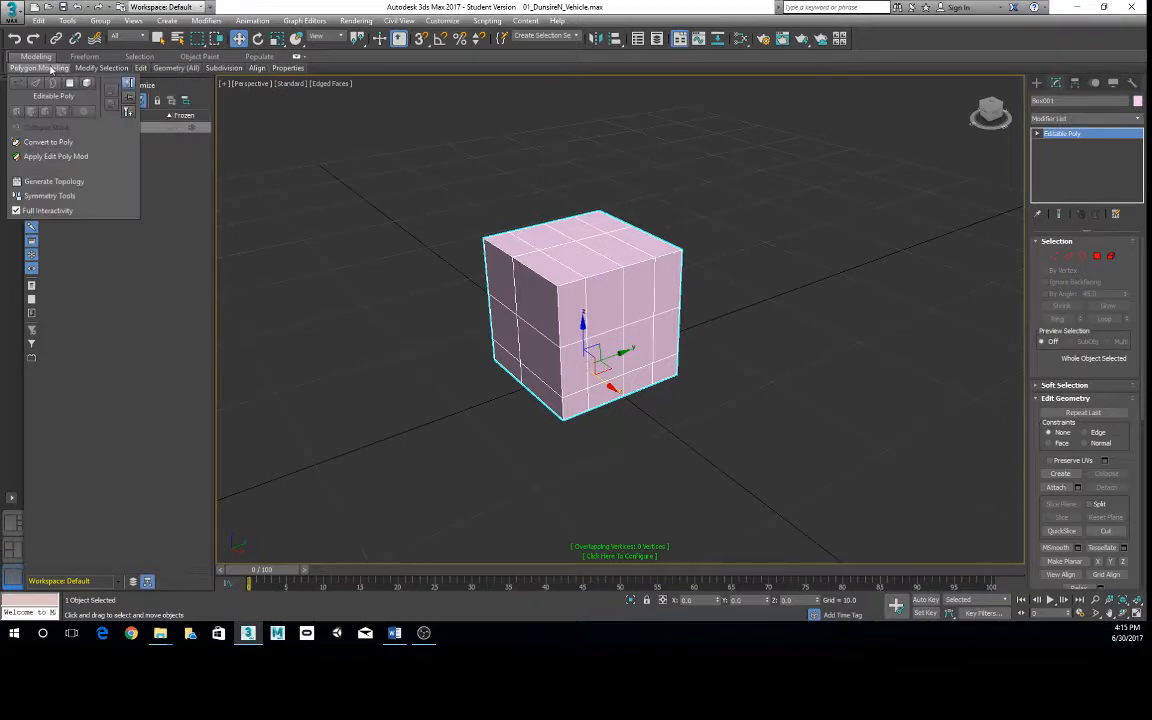
mouse_move(83, 69)
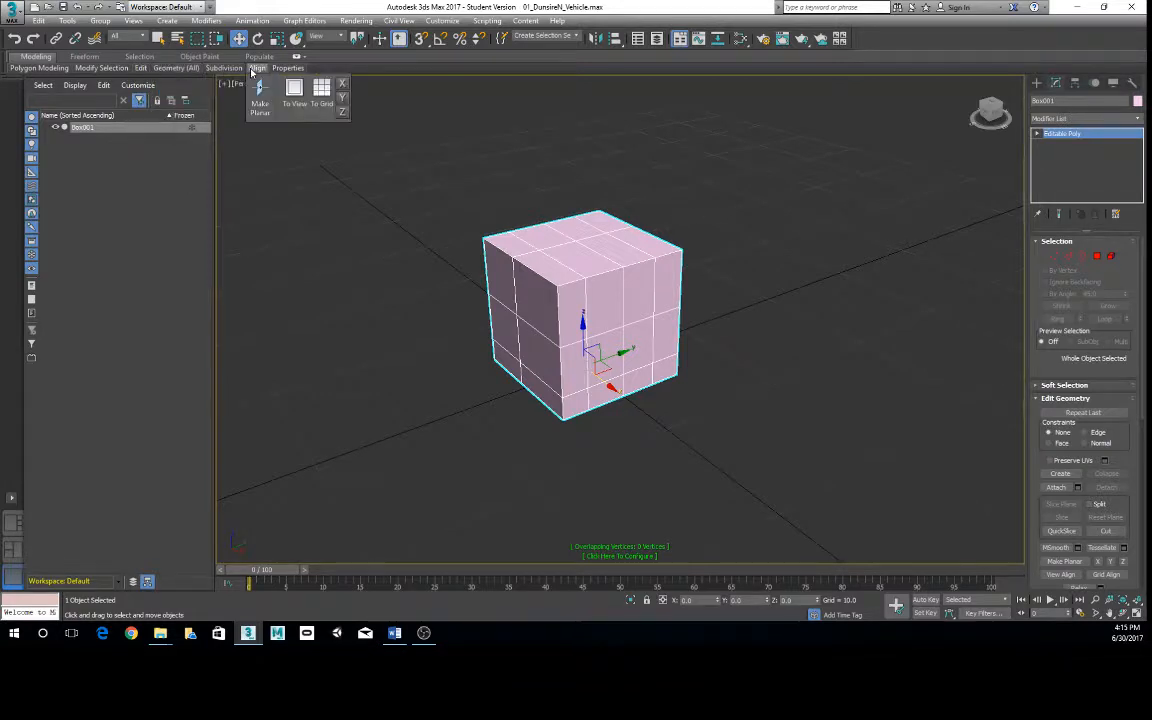
mouse_move(289, 69)
left_click(1098, 256)
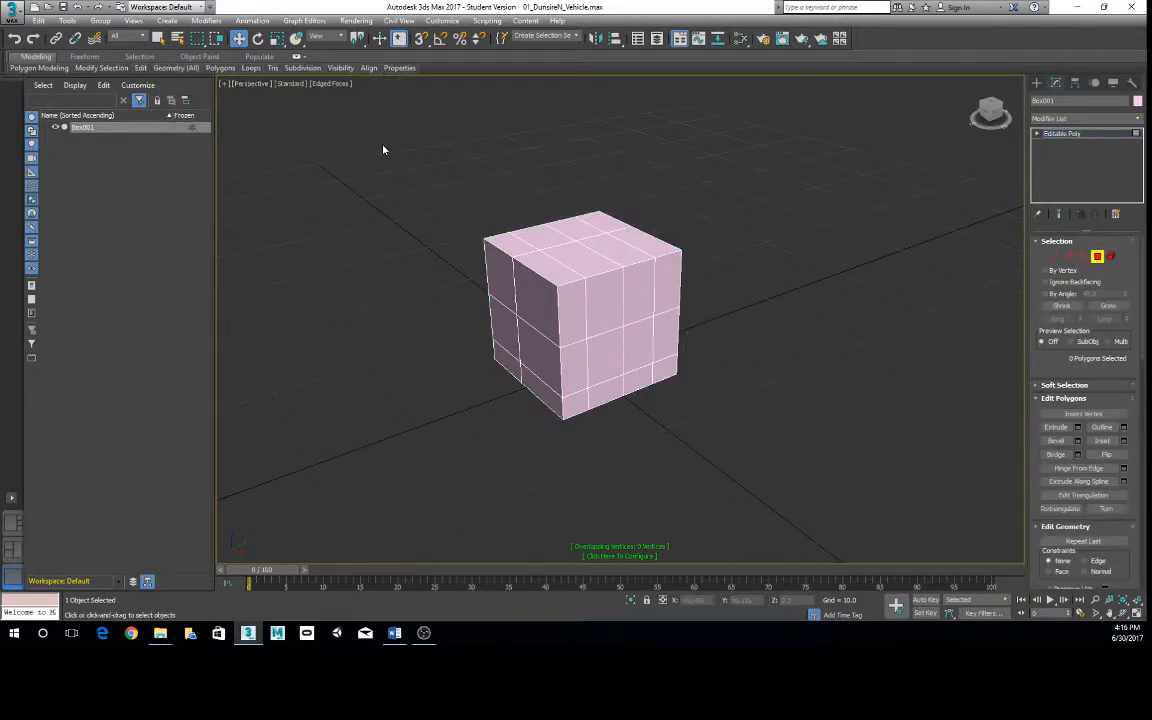
mouse_move(220, 69)
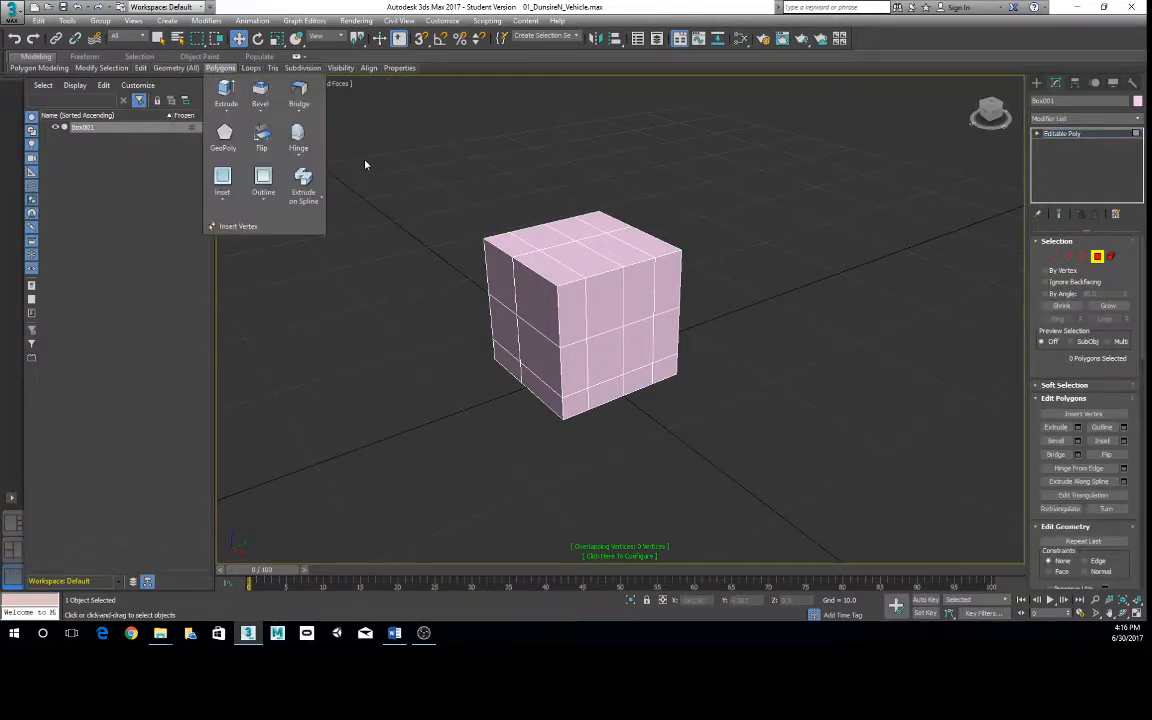
- Select the upper and lower polygons in one column of the box's front face and extrude them outward together
left_click(582, 258)
left_click(606, 305)
left_click(612, 383, "ctrl")
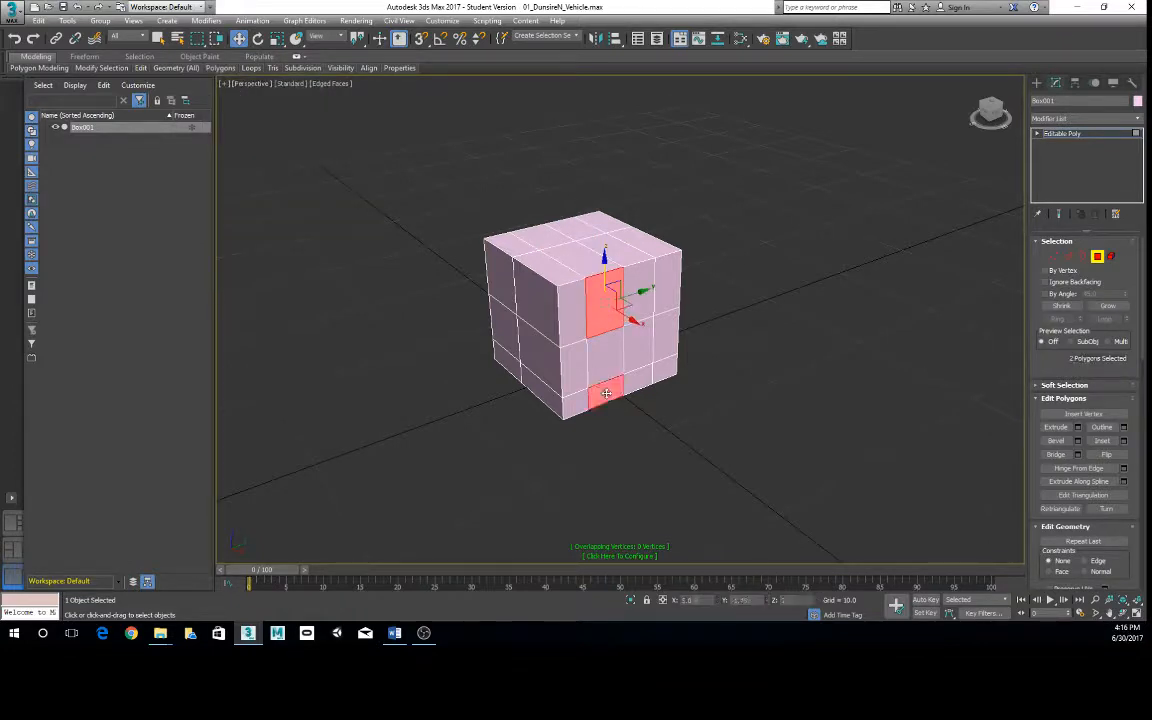
mouse_move(220, 69)
left_click(226, 93)
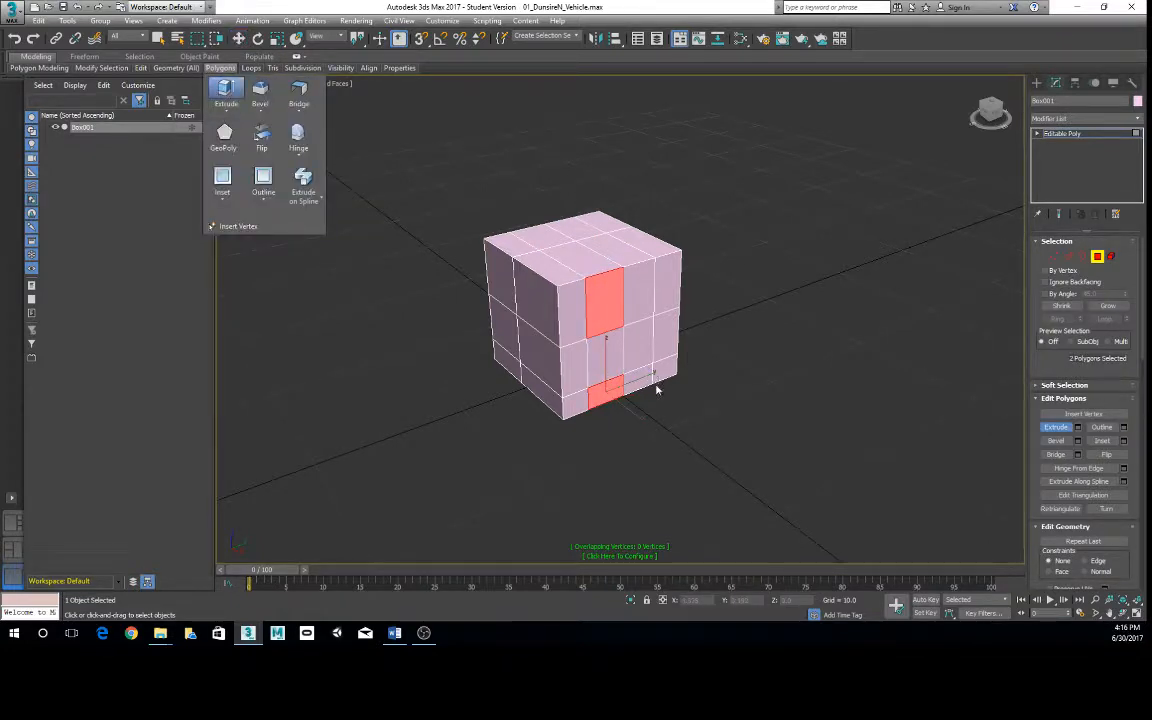
left_click_drag(602, 309, 562, 206)
- Extrude individual polygons on the box's top and remaining sides outward into block-shaped arms
middle_click_drag(518, 313, 539, 314, "alt")
left_click_drag(512, 330, 588, 303)
middle_click_drag(738, 304, 636, 292, "alt")
left_click(609, 432)
left_click_drag(609, 432, 579, 404)
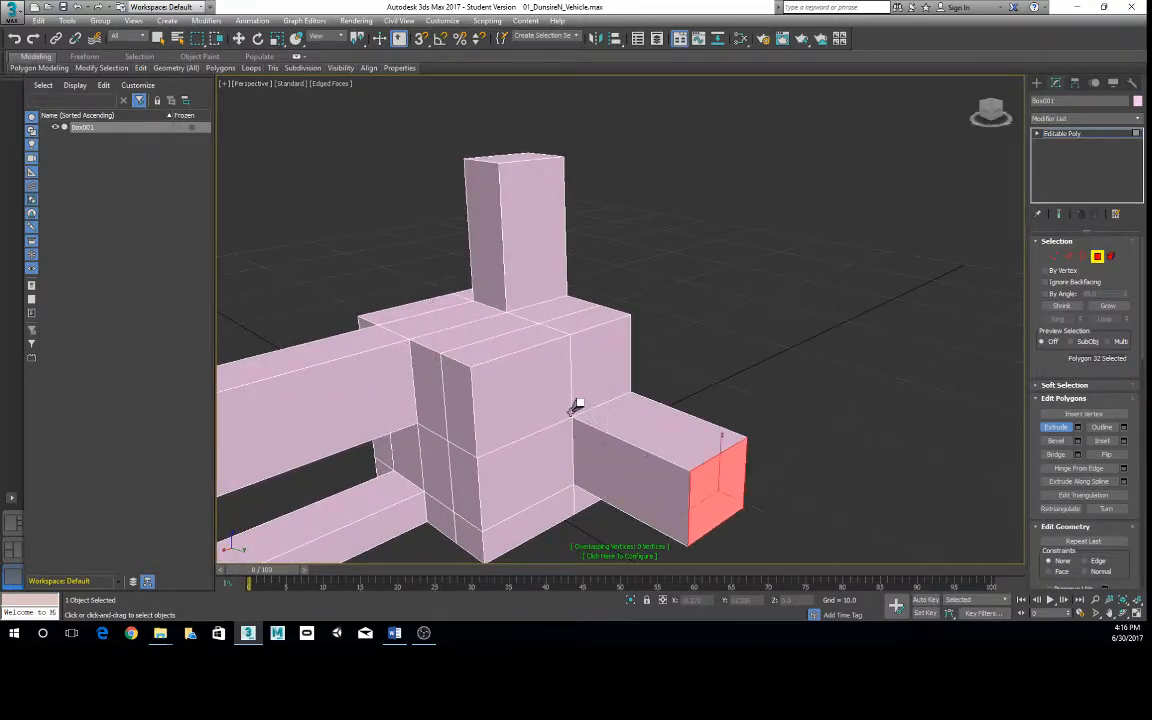
scroll(563, 392, "down", 4)
middle_click_drag(563, 392, 385, 264, "alt")
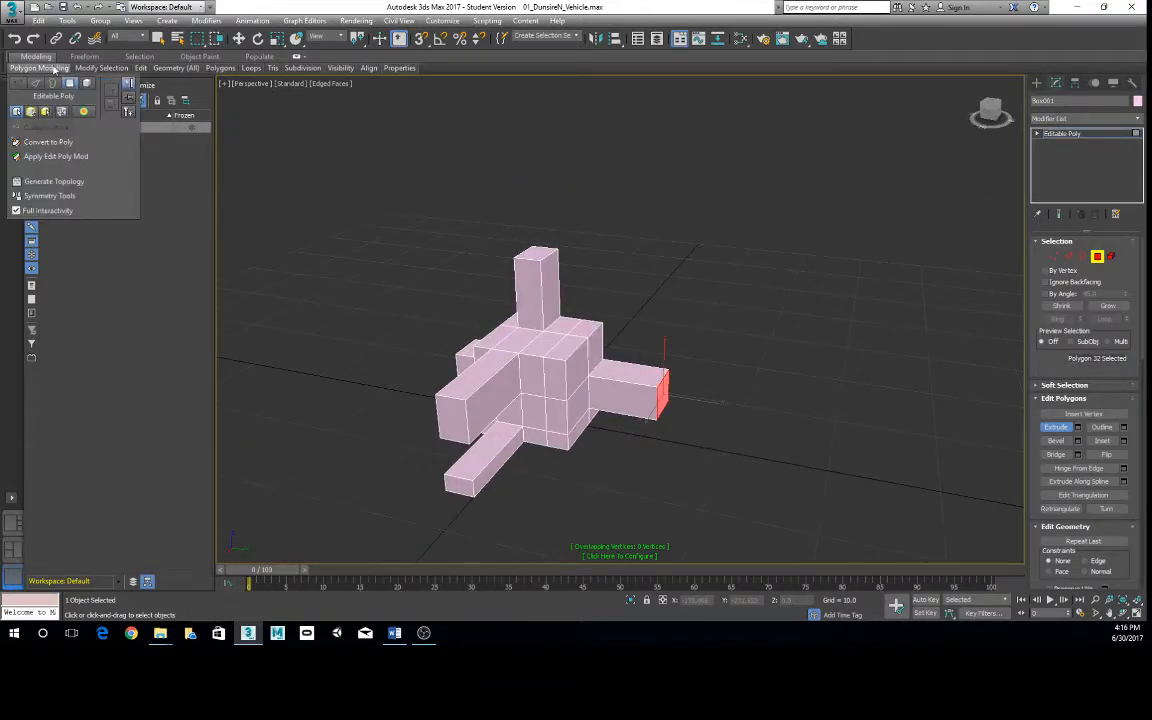
- Leave Extrude for the Move tool and return the box from Polygon level to the top object level
left_click(238, 38)
right_click(516, 326)
left_click(491, 312)
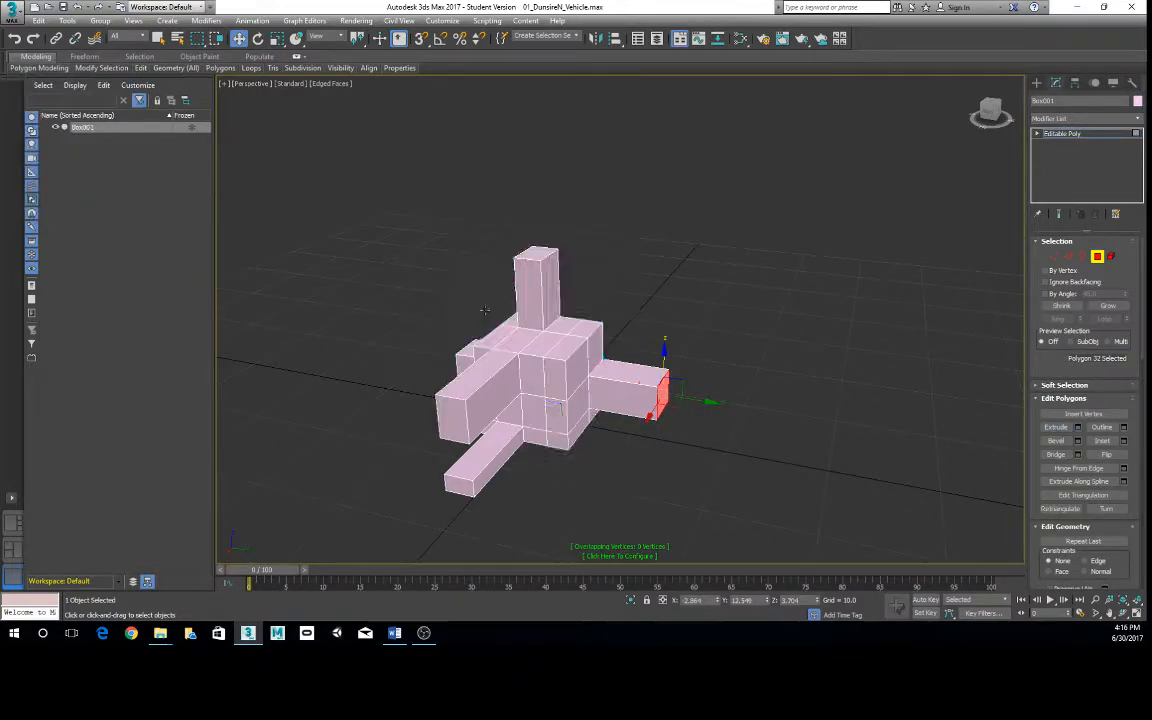
- At Vertex level, select the two upper vertices at the end of the body's upper side arm and raise them vertically
middle_click_drag(550, 350, 536, 276, "alt")
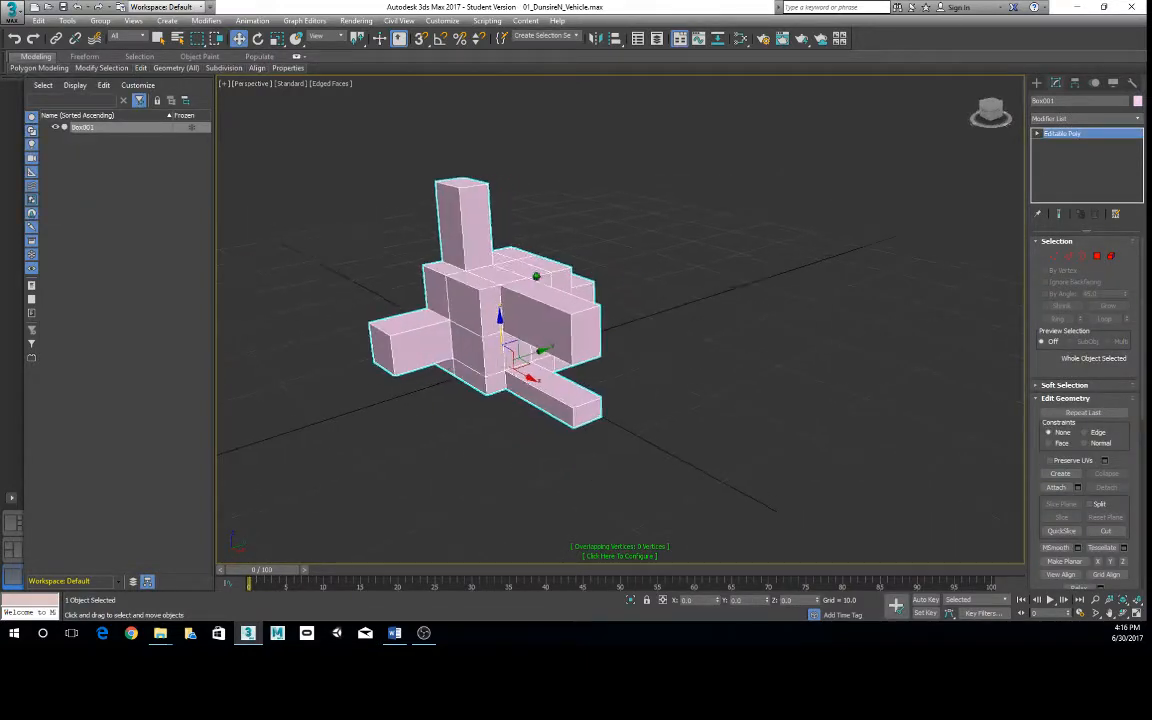
scroll(555, 296, "up", 3)
scroll(563, 303, "down", 1)
right_click(537, 309)
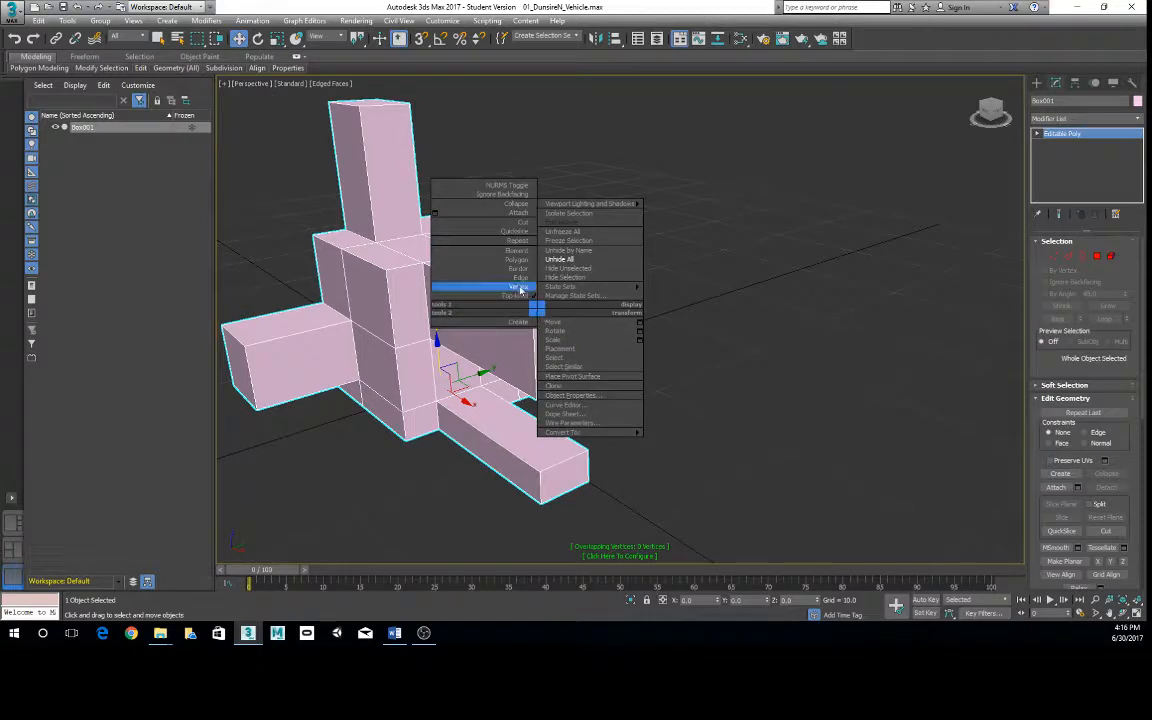
left_click(515, 286)
middle_click_drag(517, 326, 612, 252, "alt")
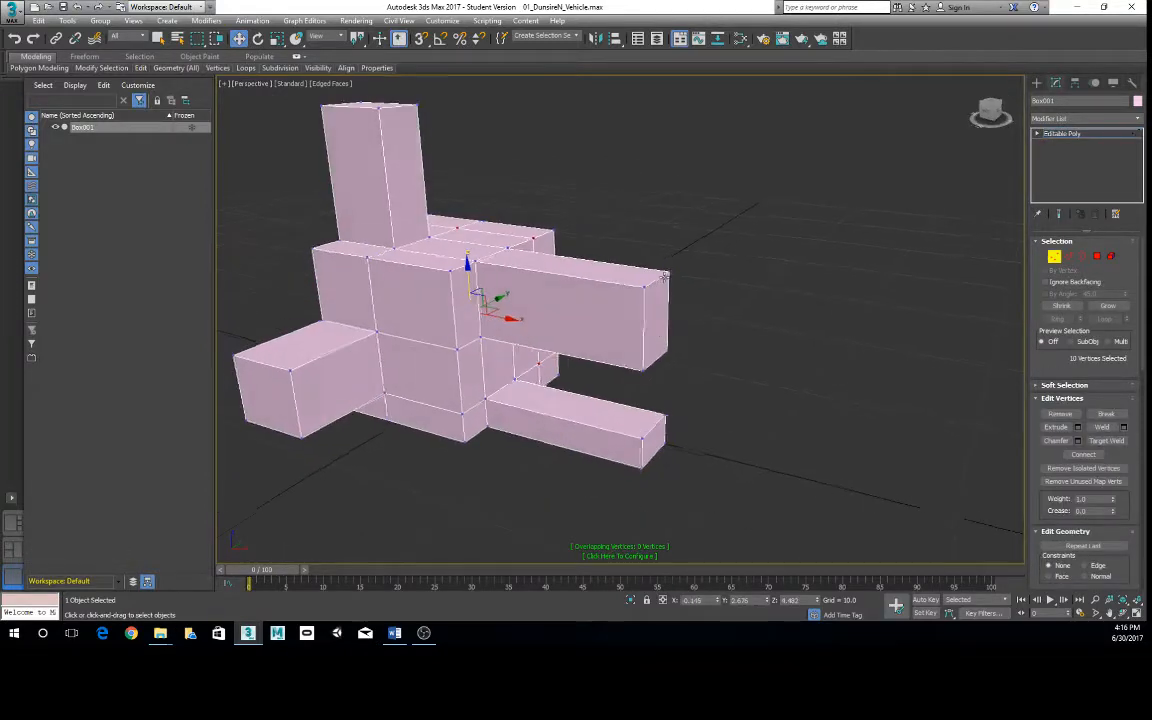
left_click_drag(617, 249, 685, 297)
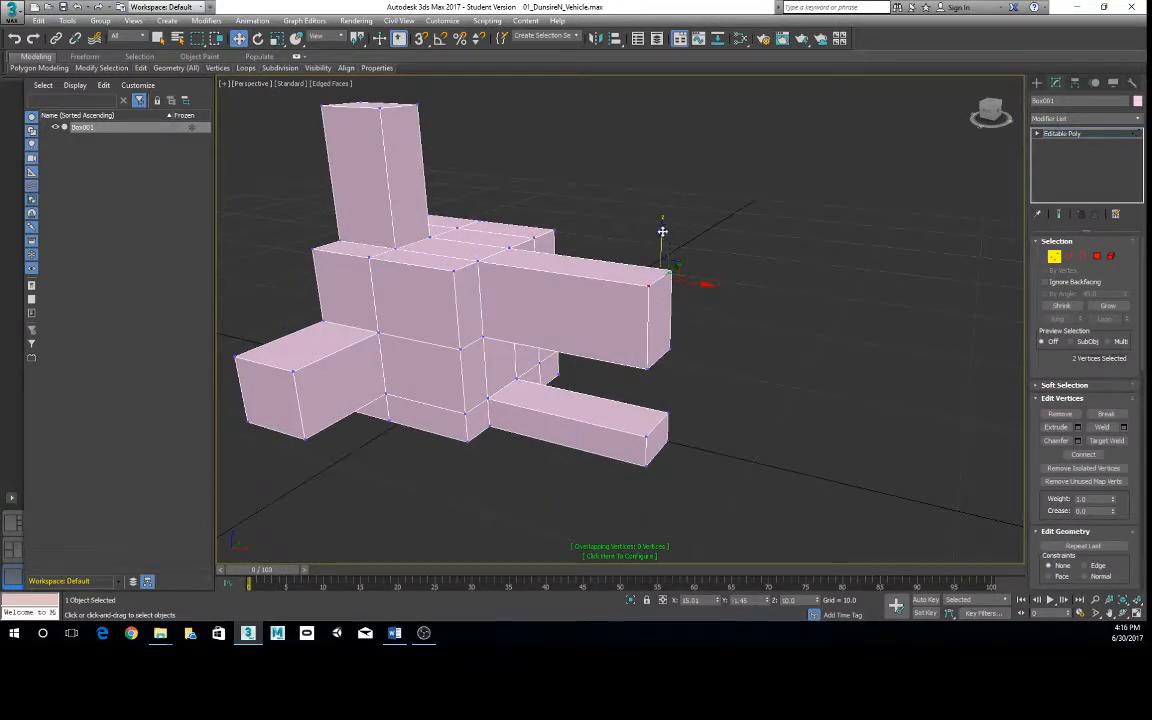
left_click_drag(661, 237, 630, 128)
- Select the two lower vertices at the end of the same flared arm and scale them
middle_click_drag(612, 373, 638, 369, "alt")
left_click(620, 352)
left_click_drag(802, 348, 699, 324)
key("r")
middle_click_drag(718, 332, 690, 325, "alt")
middle_click_drag(660, 314, 540, 361)
- Switch to Polygon level and scale down the end polygon of the adjacent side's arm so it tapers
right_click(425, 455)
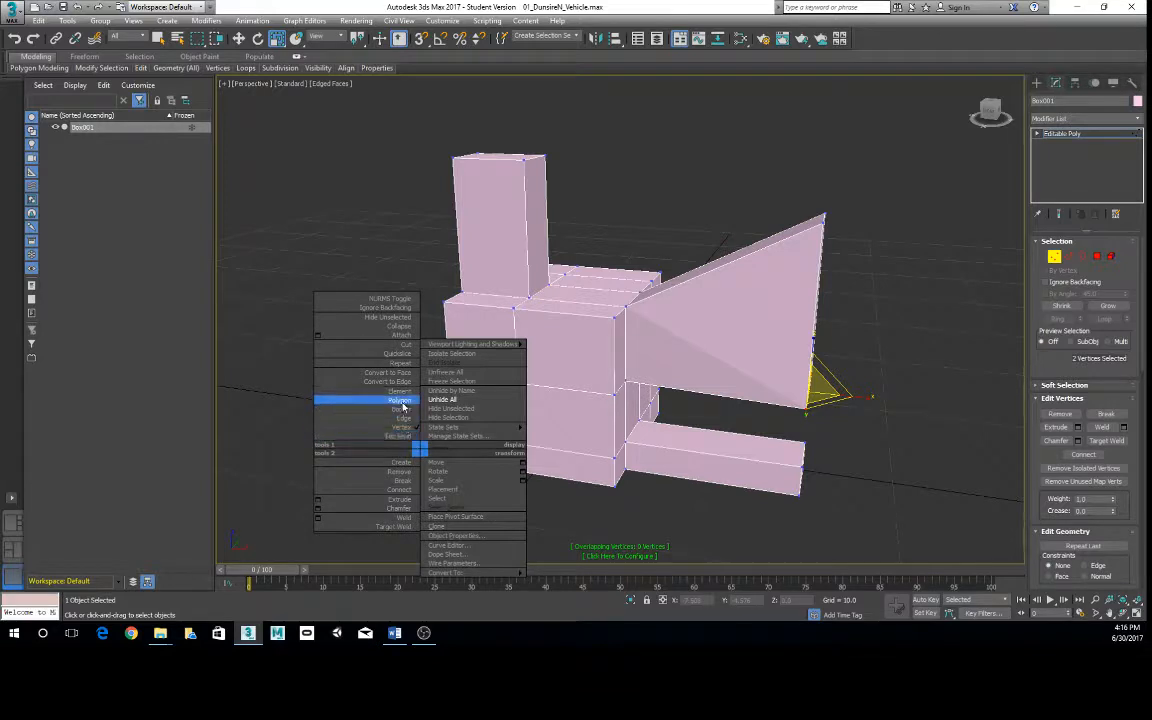
left_click(400, 399)
left_click(432, 437)
left_click_drag(436, 453, 527, 509)
middle_click_drag(561, 379, 595, 288, "alt")
- Raise the two vertices where the flared arm's upper edge meets the body to about Z 11.87, and return to the top object level
right_click(595, 288)
left_click(574, 268)
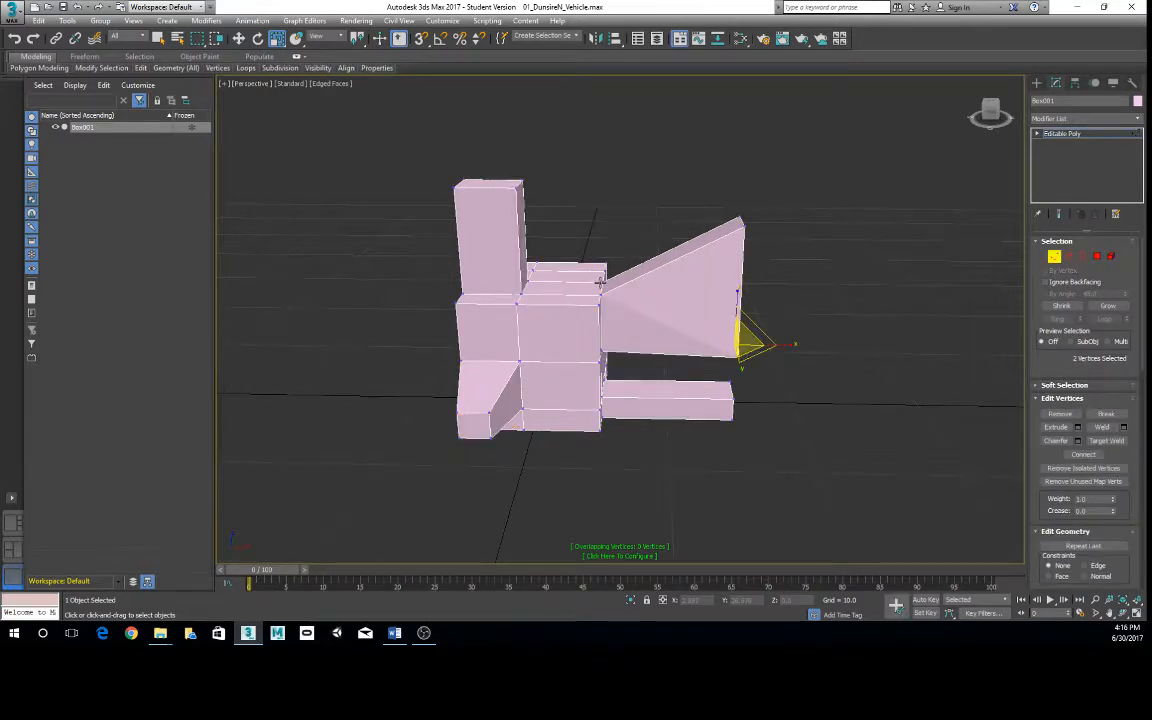
left_click(602, 286)
middle_click_drag(645, 303, 599, 316, "alt")
scroll(597, 314, "up", 5)
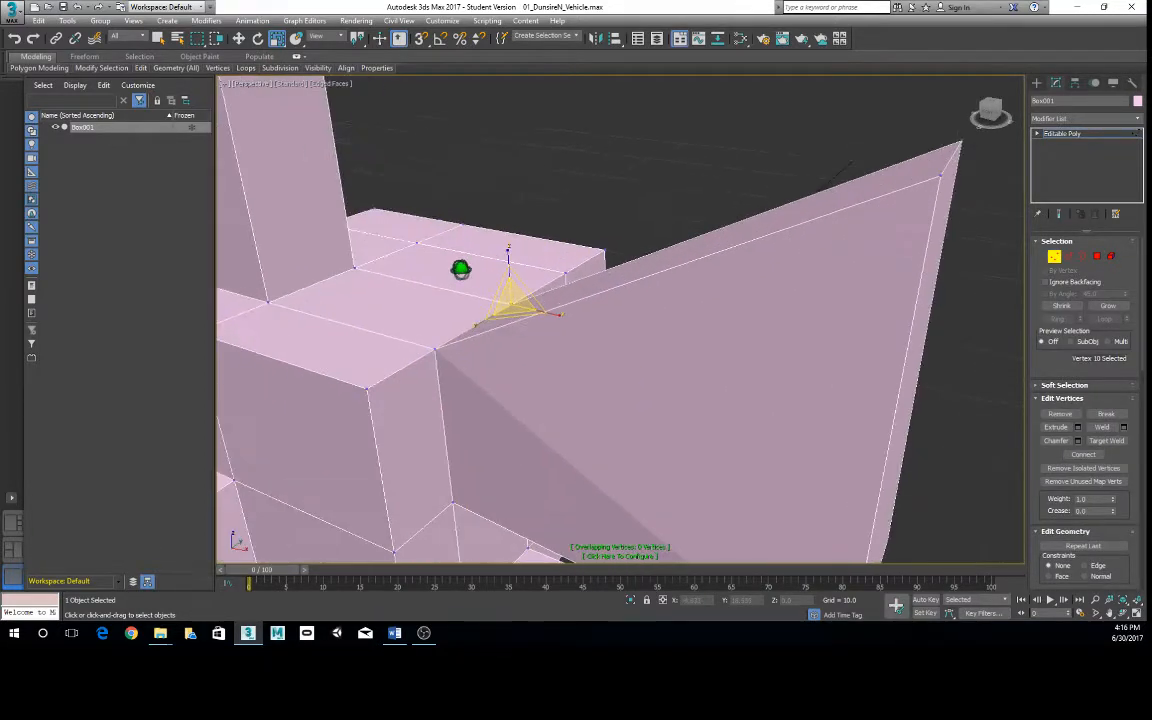
middle_click_drag(463, 268, 457, 276, "alt")
left_click(442, 347, "ctrl")
key("e")
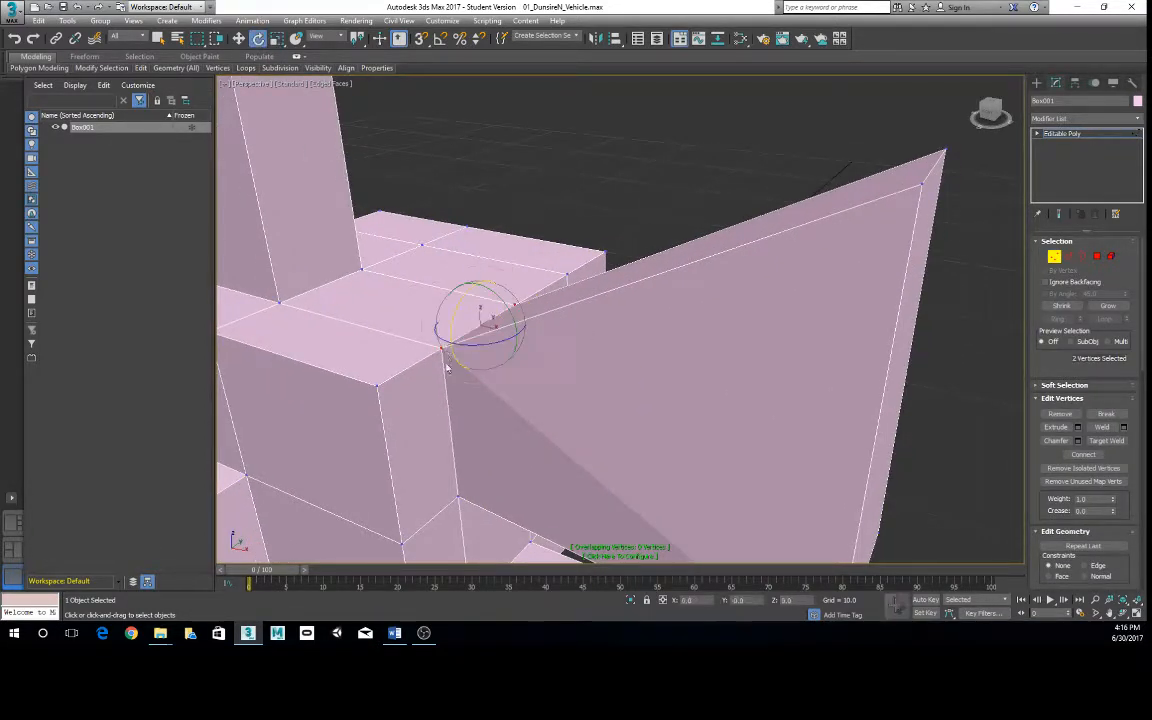
key("w")
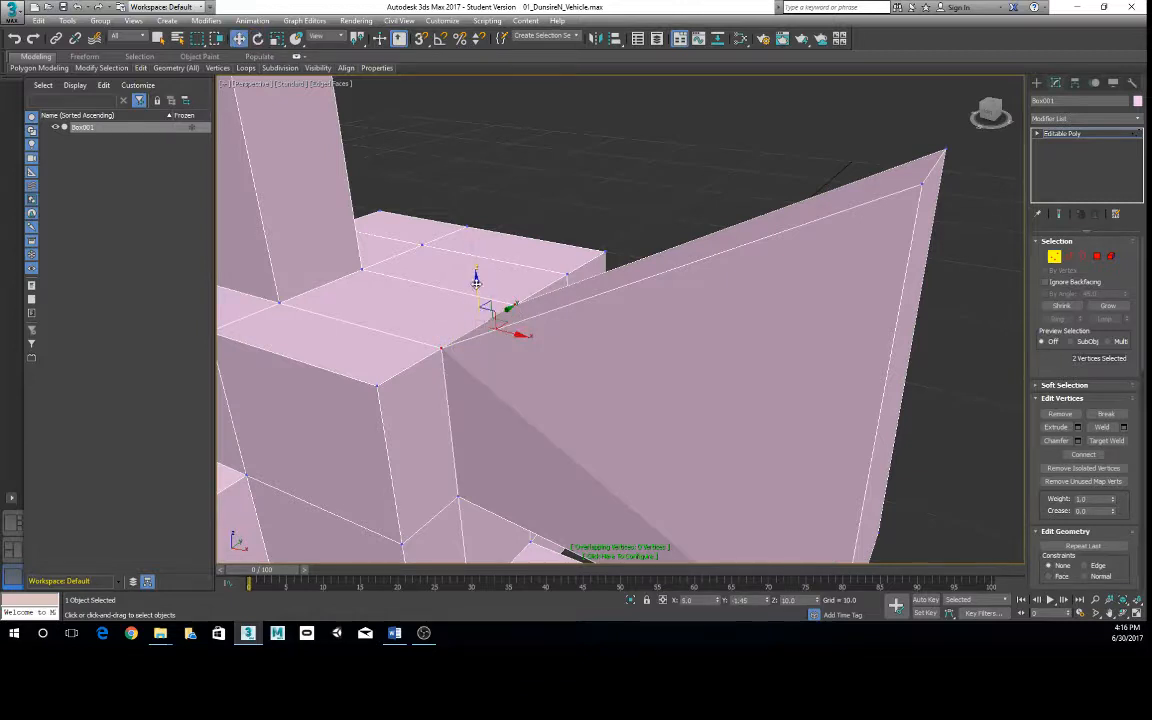
left_click_drag(476, 283, 463, 213)
scroll(483, 311, "down", 5)
middle_click_drag(483, 311, 532, 311, "alt")
scroll(571, 357, "up", 2)
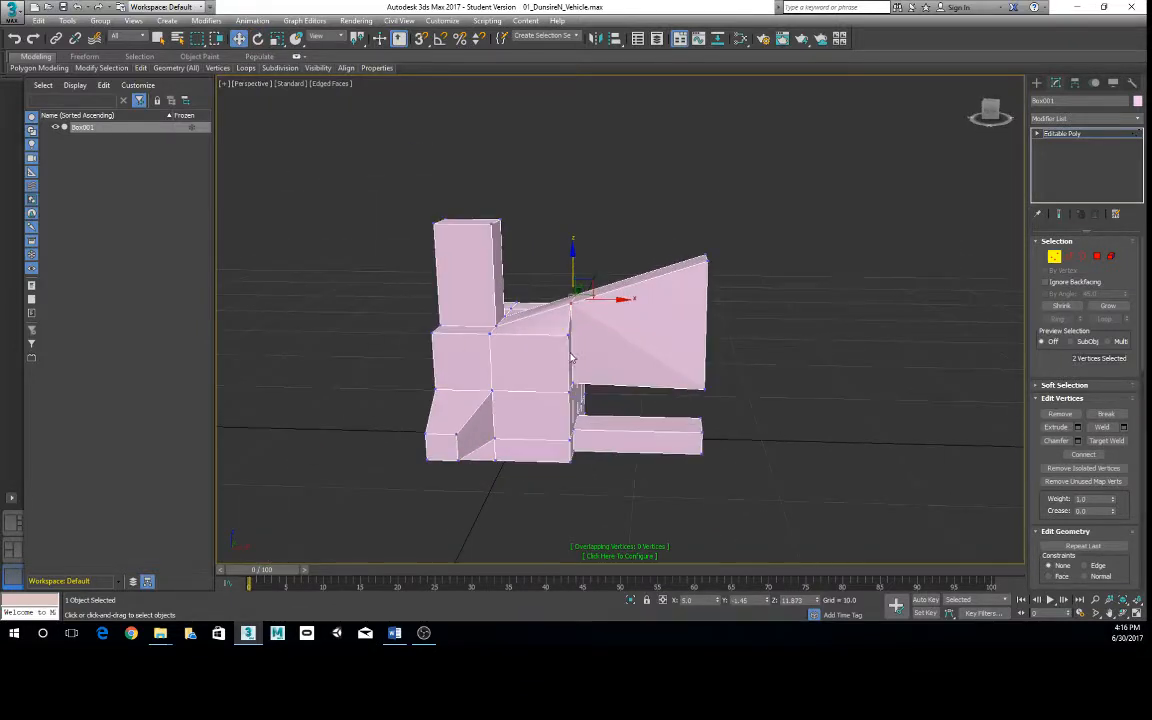
right_click(571, 357)
left_click(545, 340)
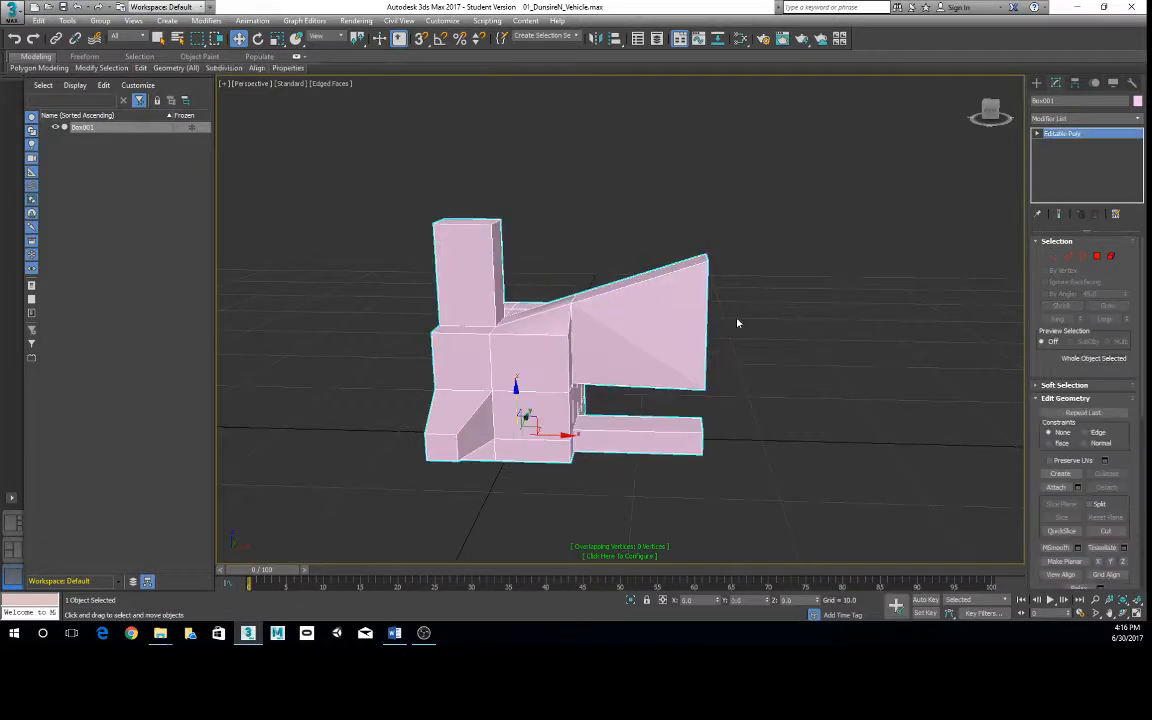
- Preview a vertical edge loop through the body with SwiftLoop and leave the tool without inserting it
scroll(737, 323, "up", 3)
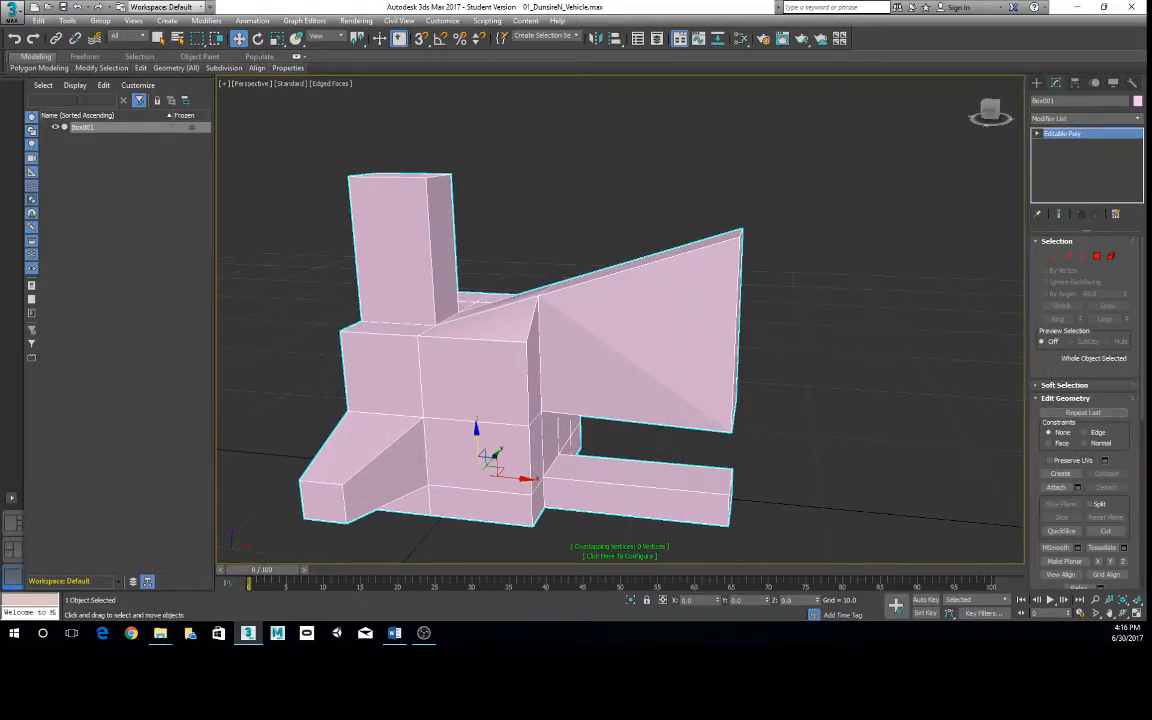
mouse_move(92, 70)
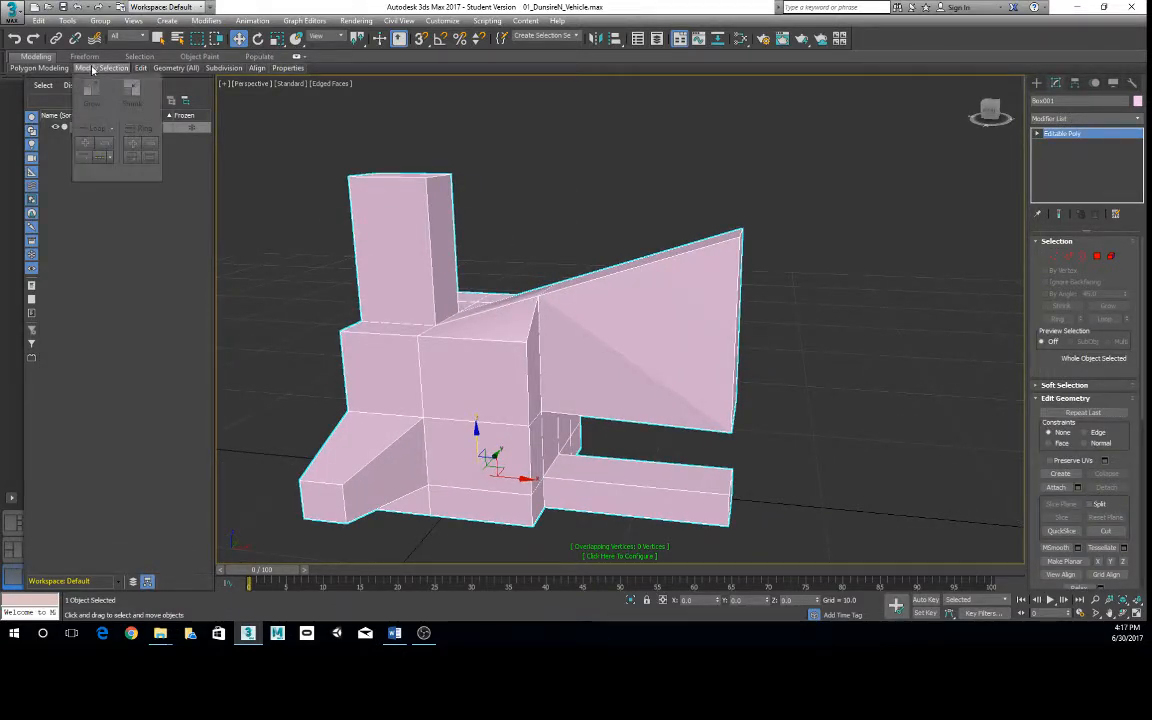
mouse_move(141, 68)
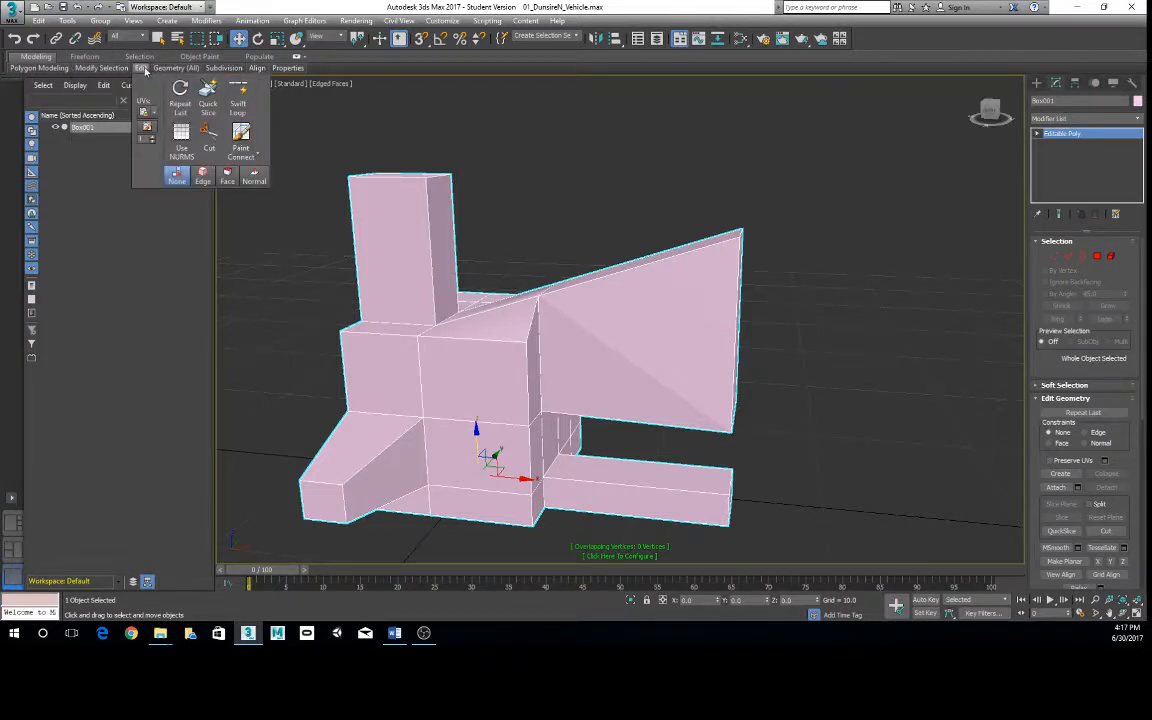
left_click(238, 103)
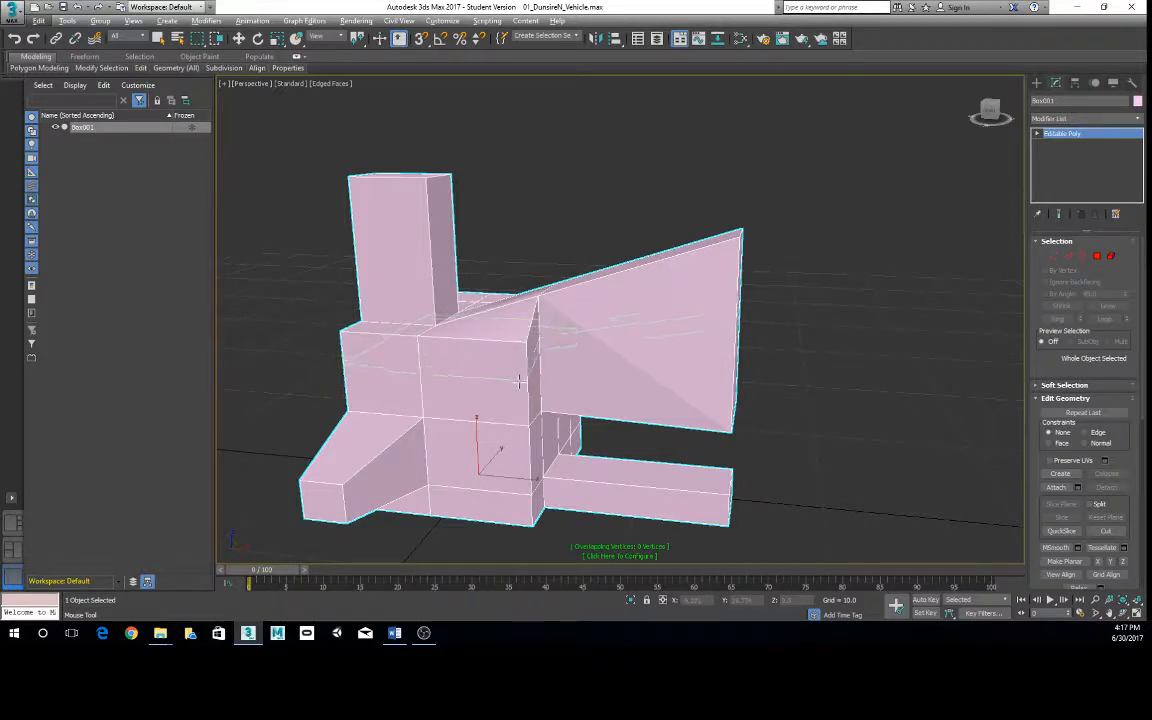
right_click(481, 344)
middle_click_drag(499, 352, 512, 358, "alt")
scroll(521, 370, "down", 4)
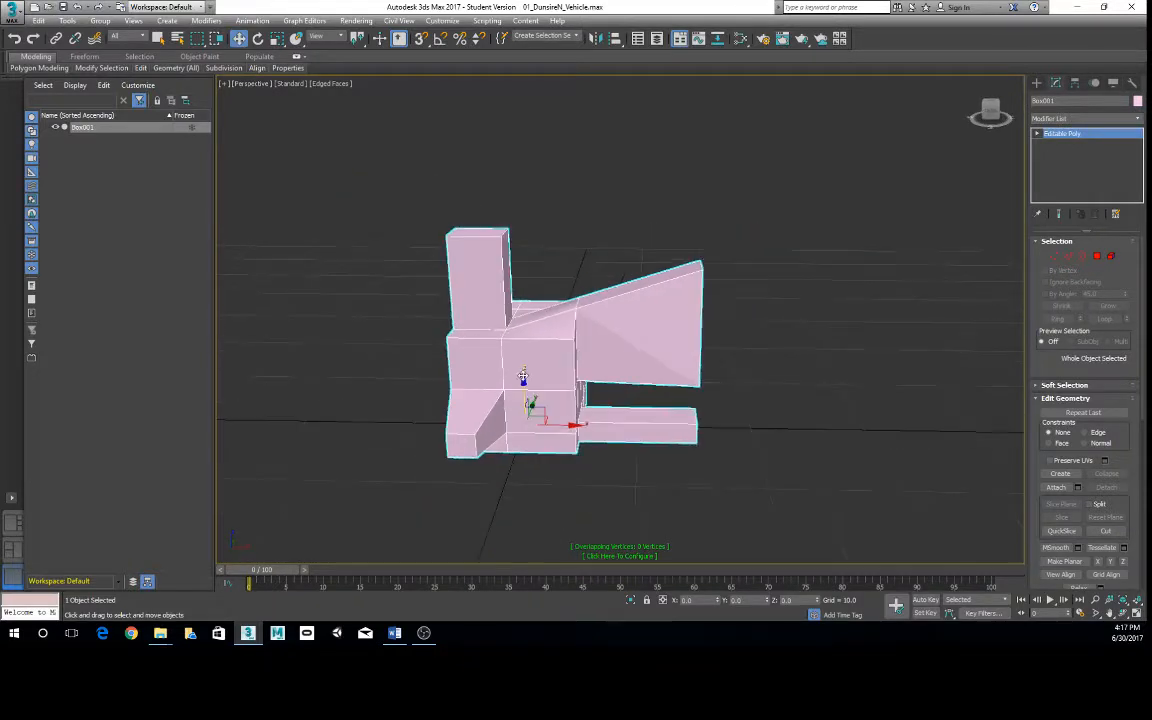
- Look through the selection-modifying and subdivision tool groups for the mesh
mouse_move(91, 72)
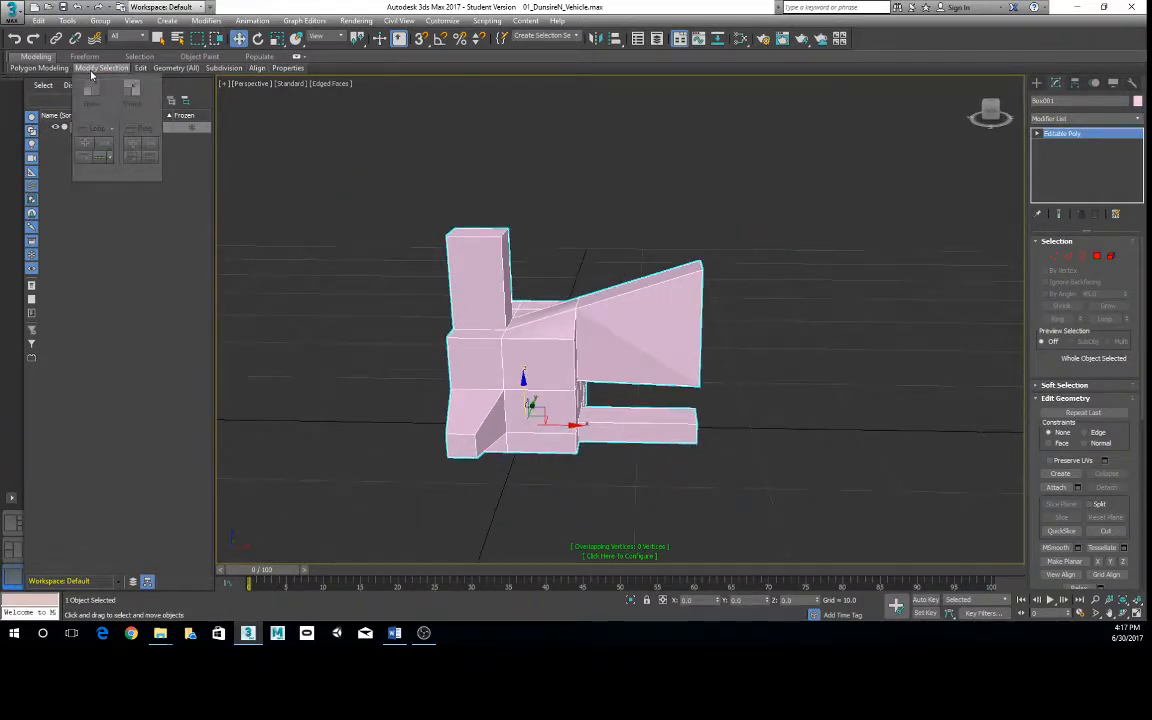
middle_click_drag(530, 297, 453, 281, "alt")
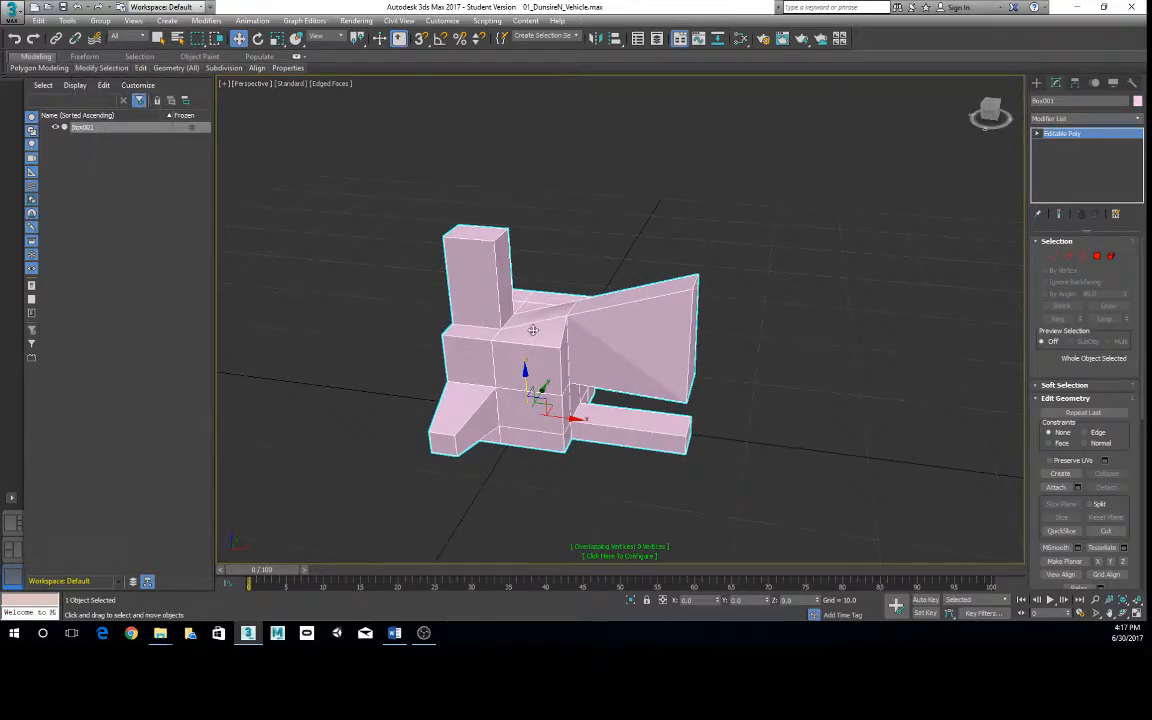
mouse_move(555, 315)
middle_mouse_down("alt")
mouse_move(545, 304)
mouse_move(560, 300)
middle_mouse_up("alt")
mouse_move(226, 74)
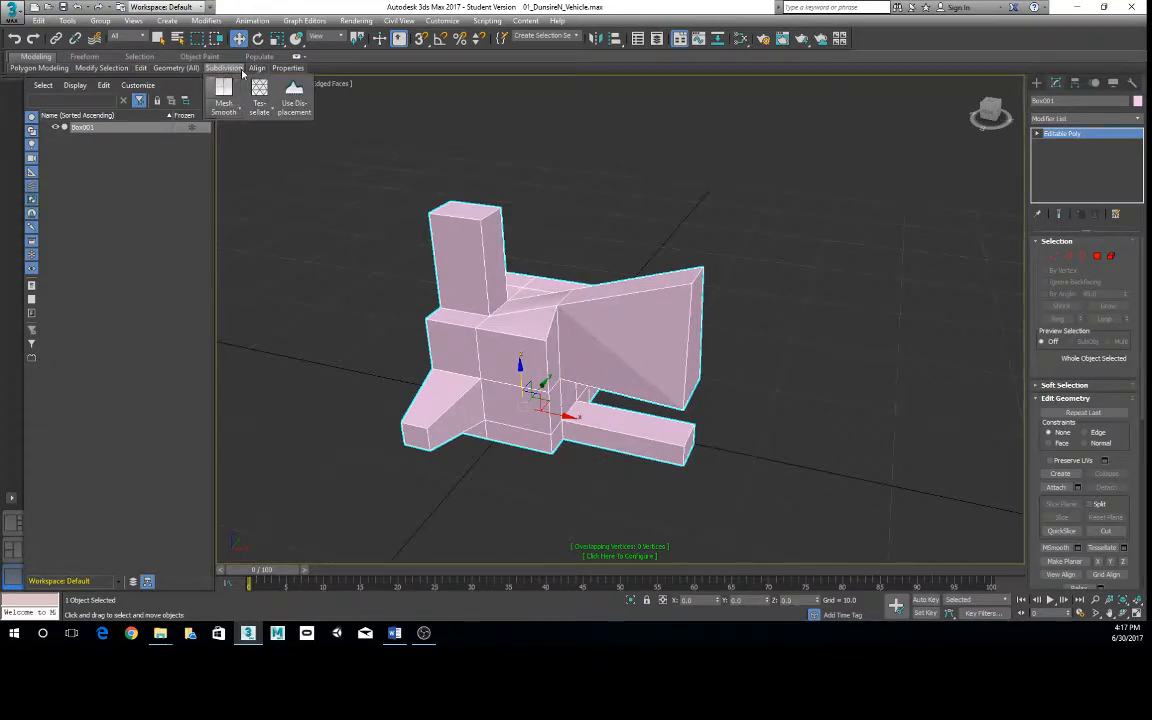
middle_click_drag(505, 306, 558, 259)
scroll(558, 259, "up", 3)
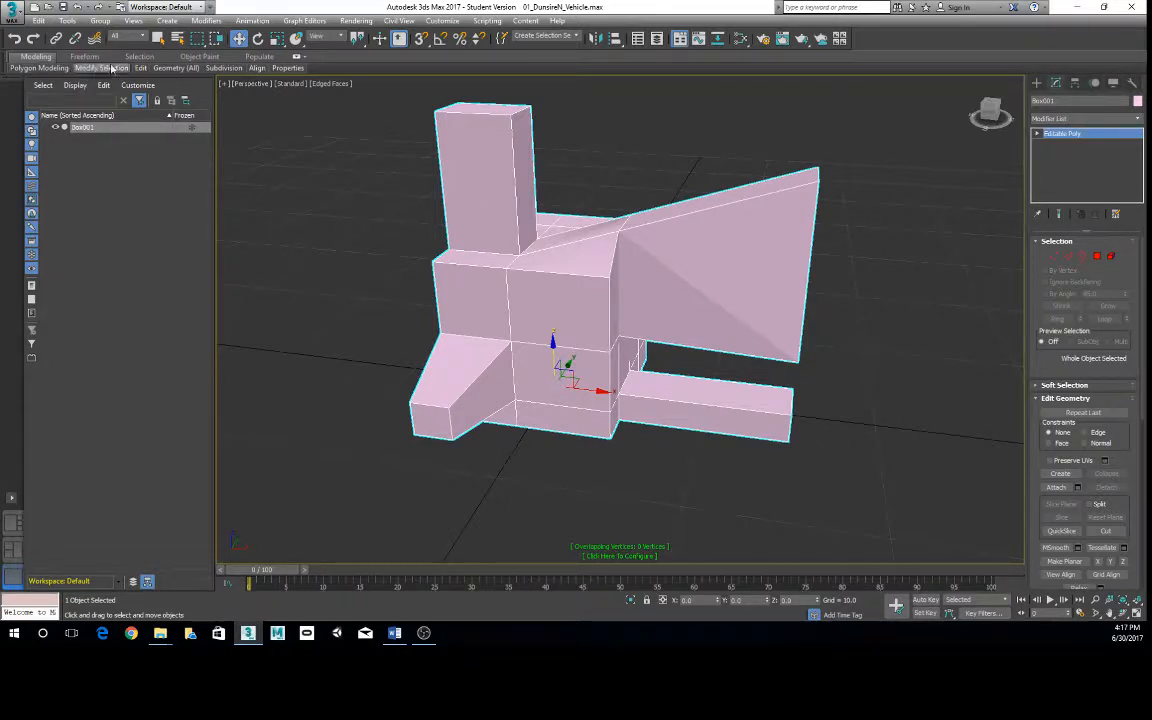
- Cut a bent line of new edges across the body's gridded side, below the tall arm, ending on the body's corner edge
mouse_move(141, 69)
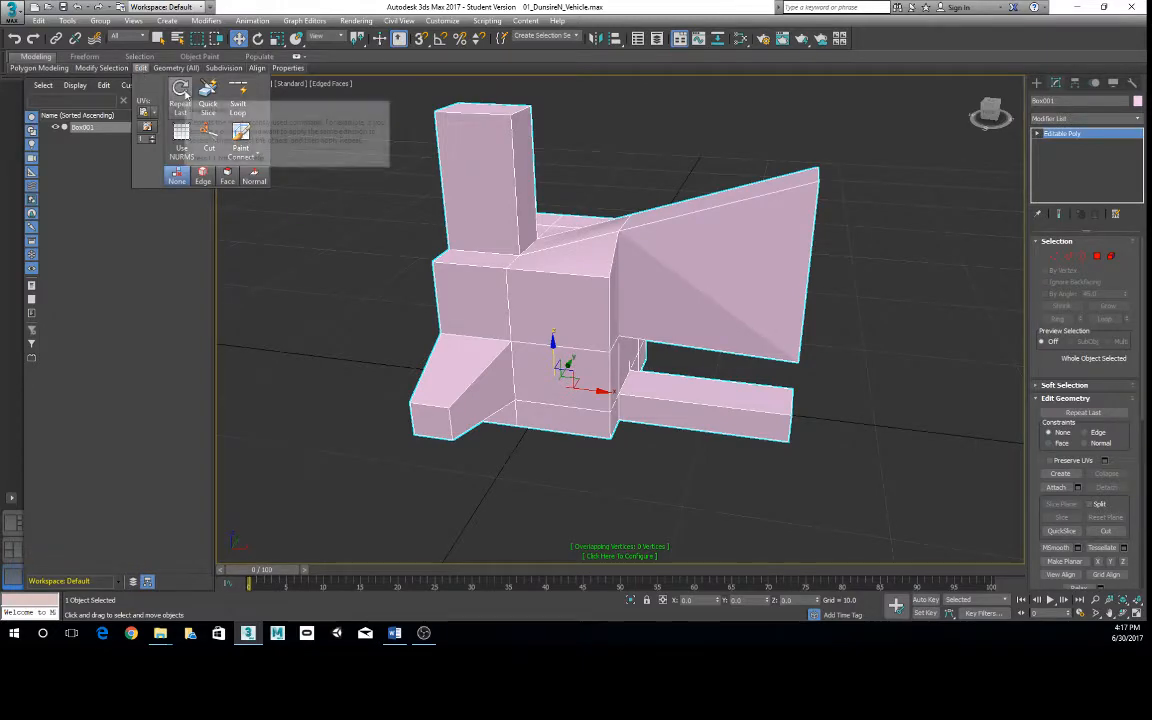
left_click(218, 145)
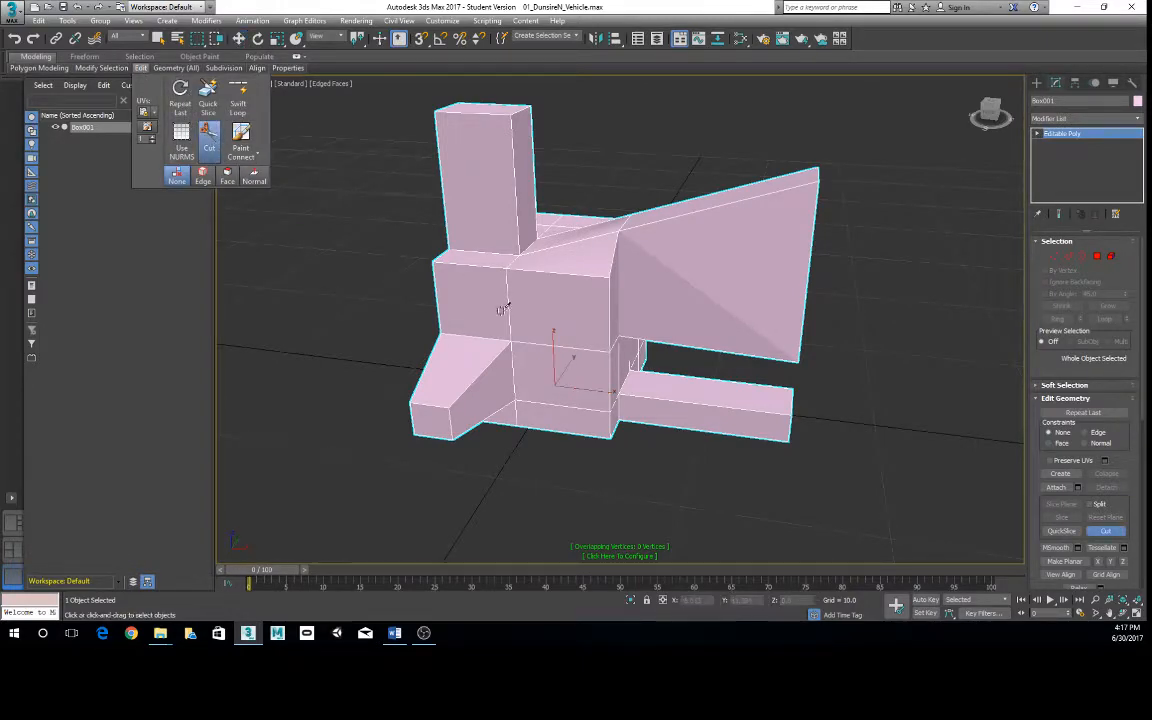
middle_click_drag(505, 303, 530, 280, "alt")
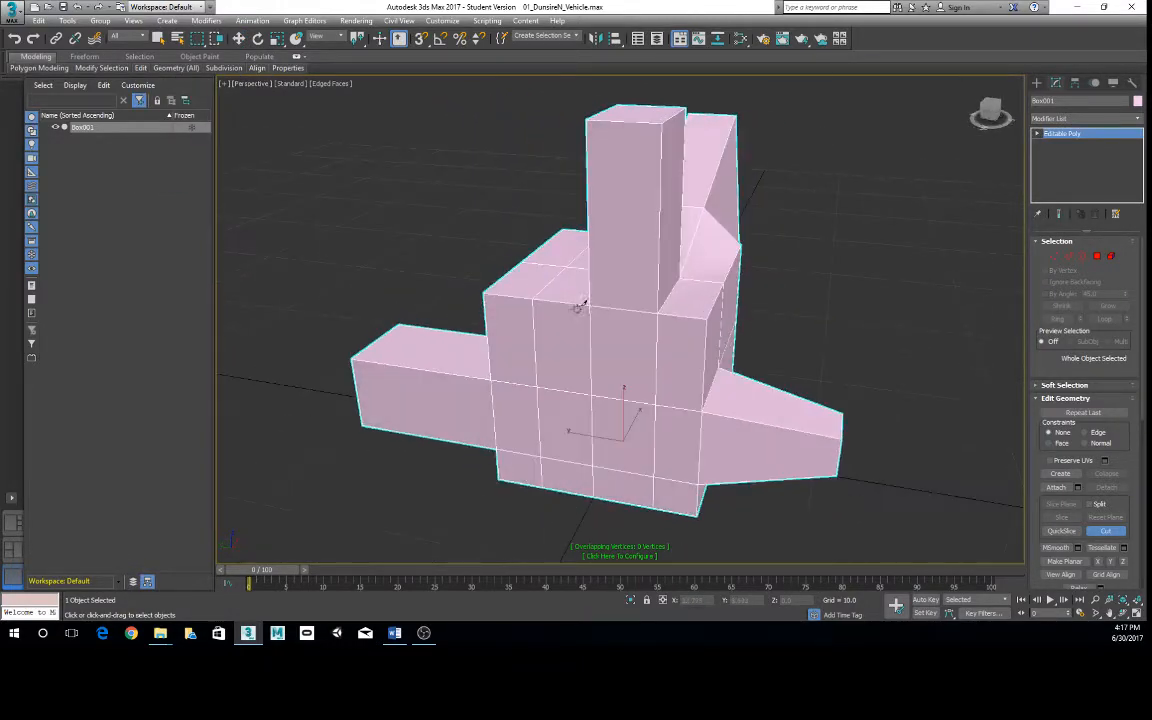
left_click(534, 340)
left_click(658, 371)
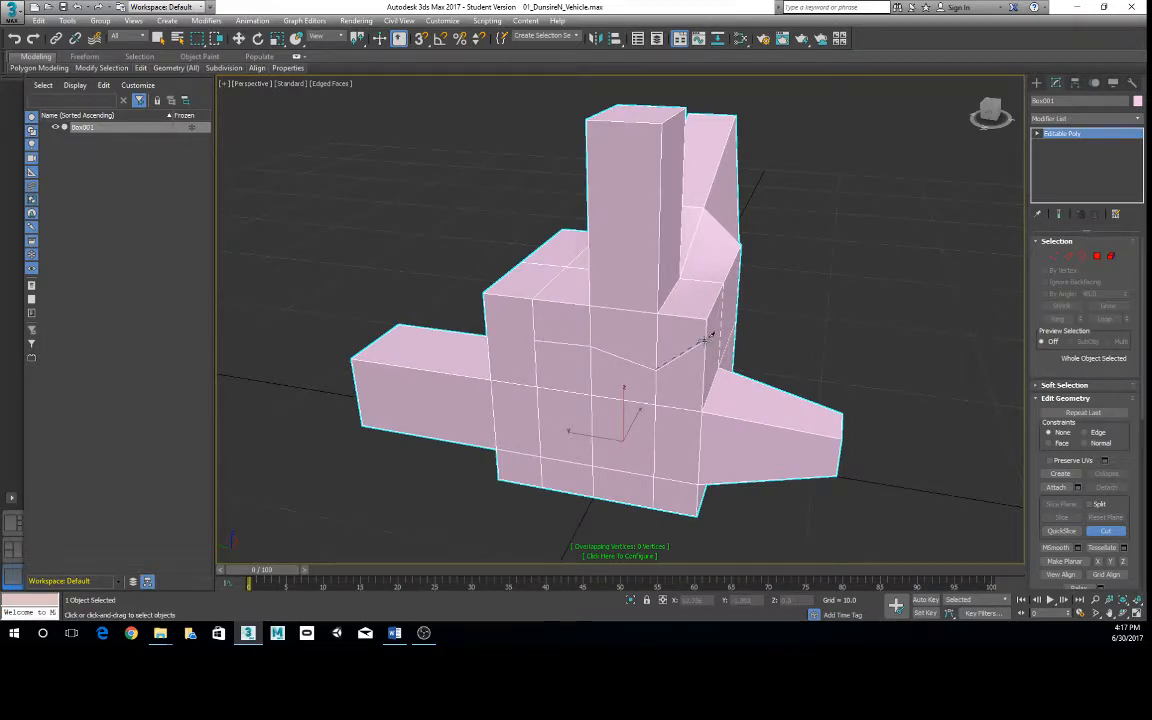
left_click(706, 341)
middle_click_drag(706, 341, 539, 320, "alt")
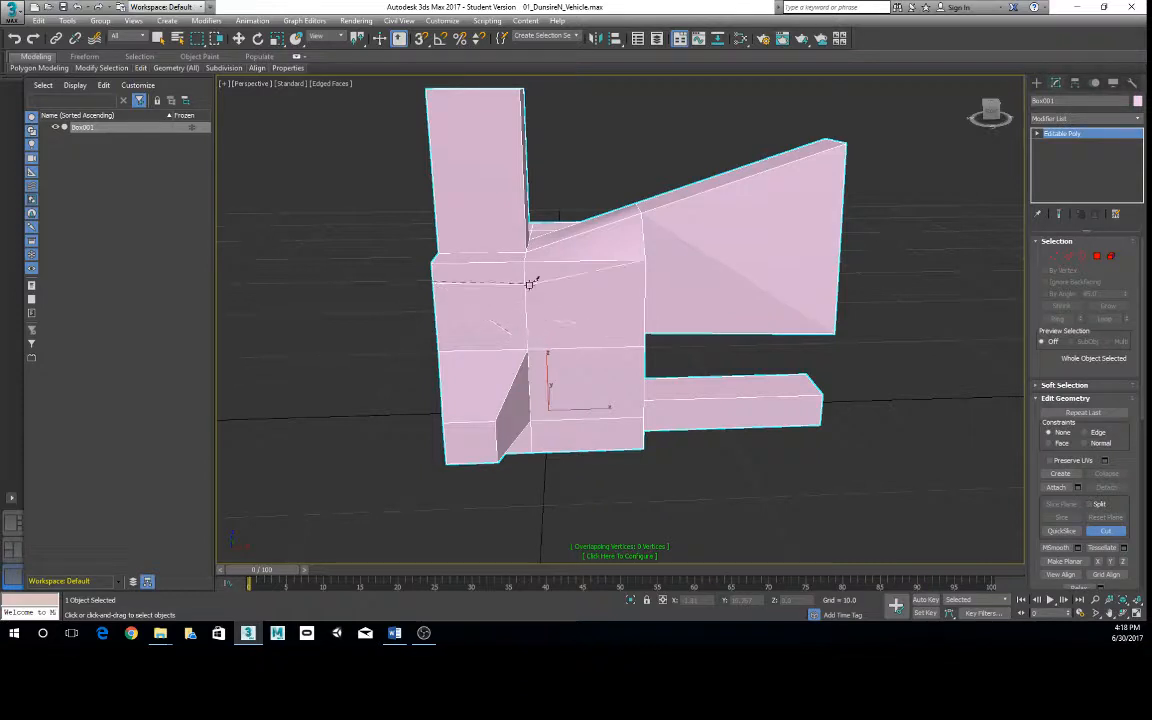
- Continue the cut diagonally across the adjacent side to just above the tapered arm's inner corner, and leave the Cut tool
middle_click_drag(540, 321, 586, 327, "alt")
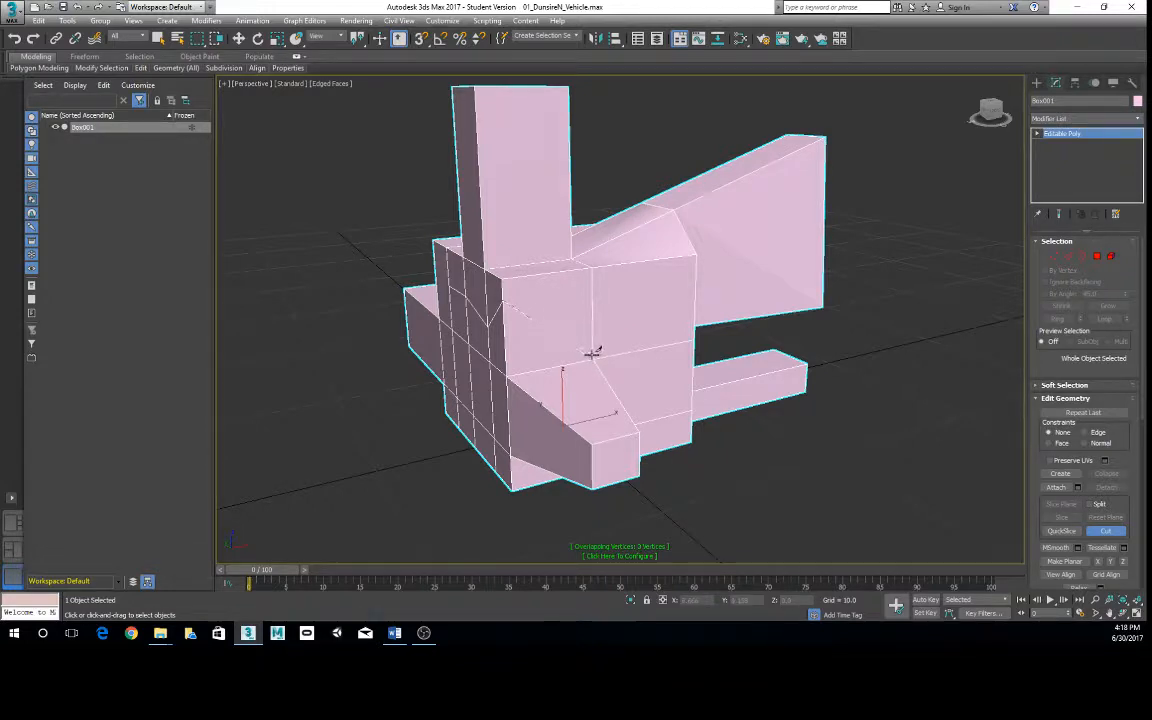
middle_click_drag(638, 337, 621, 359, "alt")
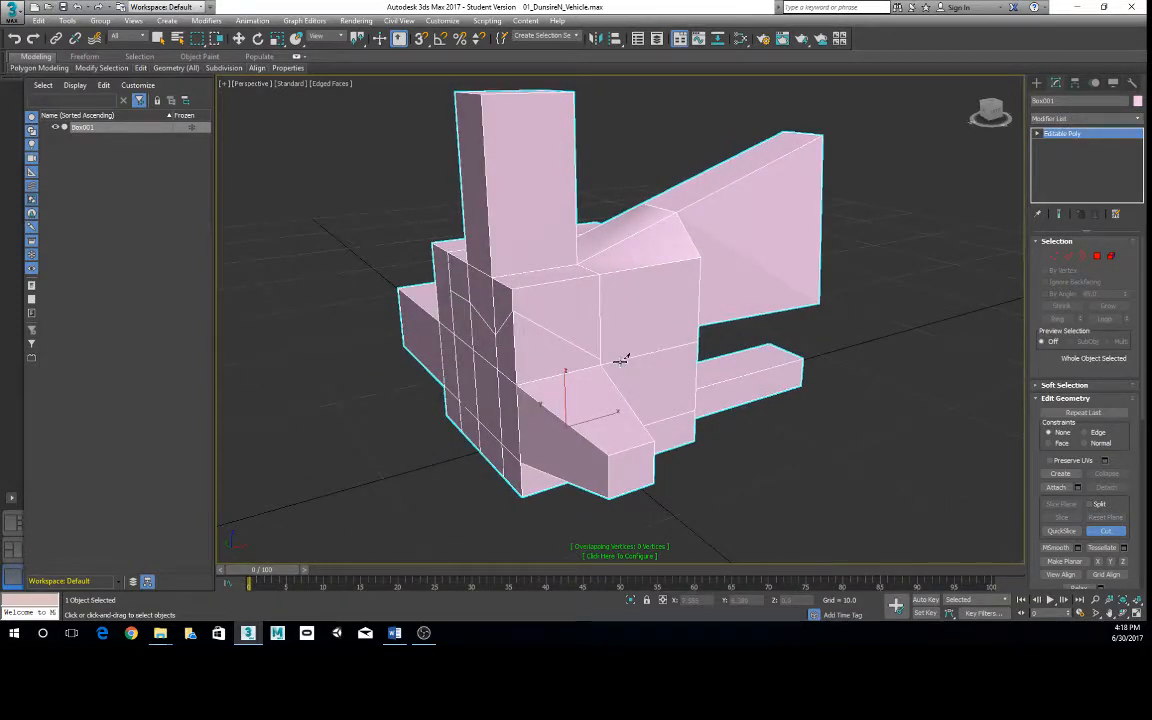
mouse_move(671, 350)
middle_mouse_down("alt")
mouse_move(653, 347)
mouse_move(683, 337)
mouse_move(653, 345)
middle_mouse_up("alt")
scroll(655, 348, "up", 3)
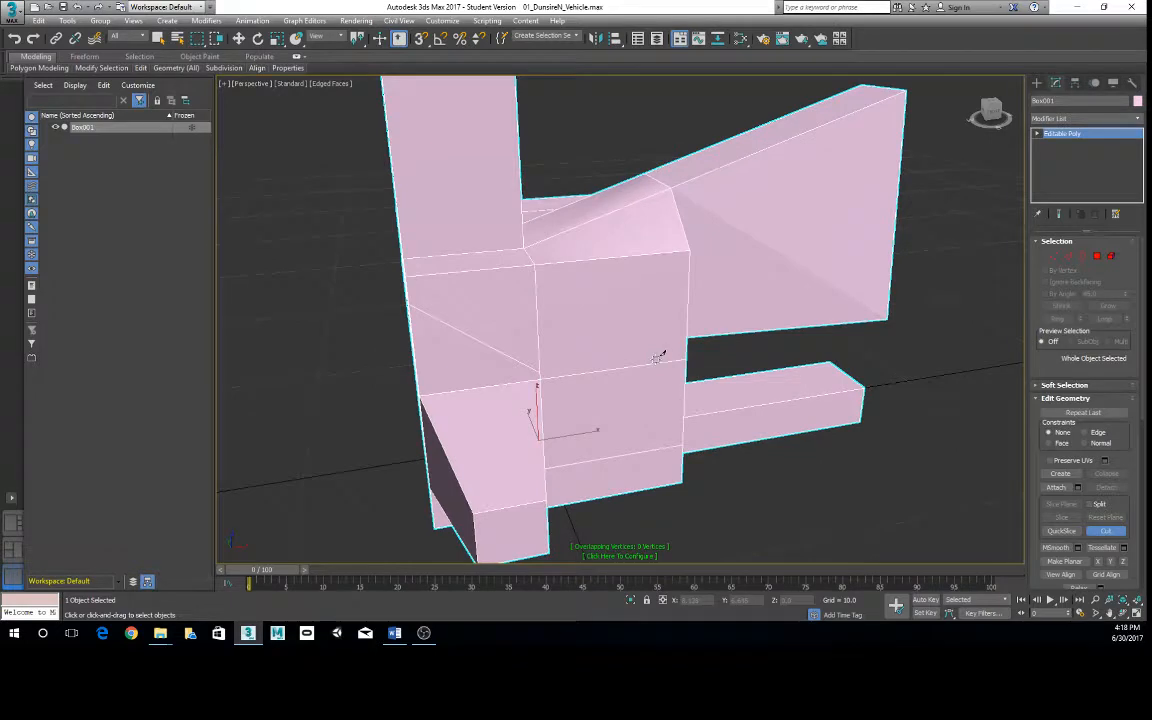
right_click(625, 342)
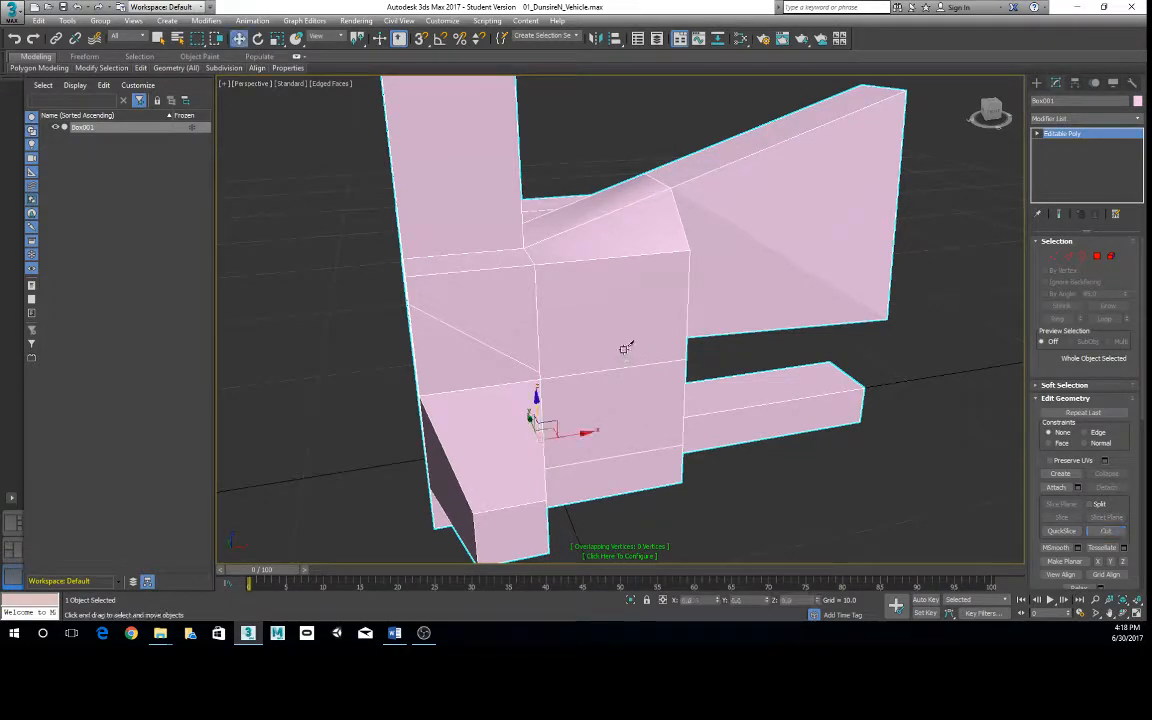
- Select the upper polygon beside the end of the cut at Polygon level and examine its shape and corners
right_click(487, 240)
right_click(602, 332)
right_click(597, 330)
left_click(581, 282)
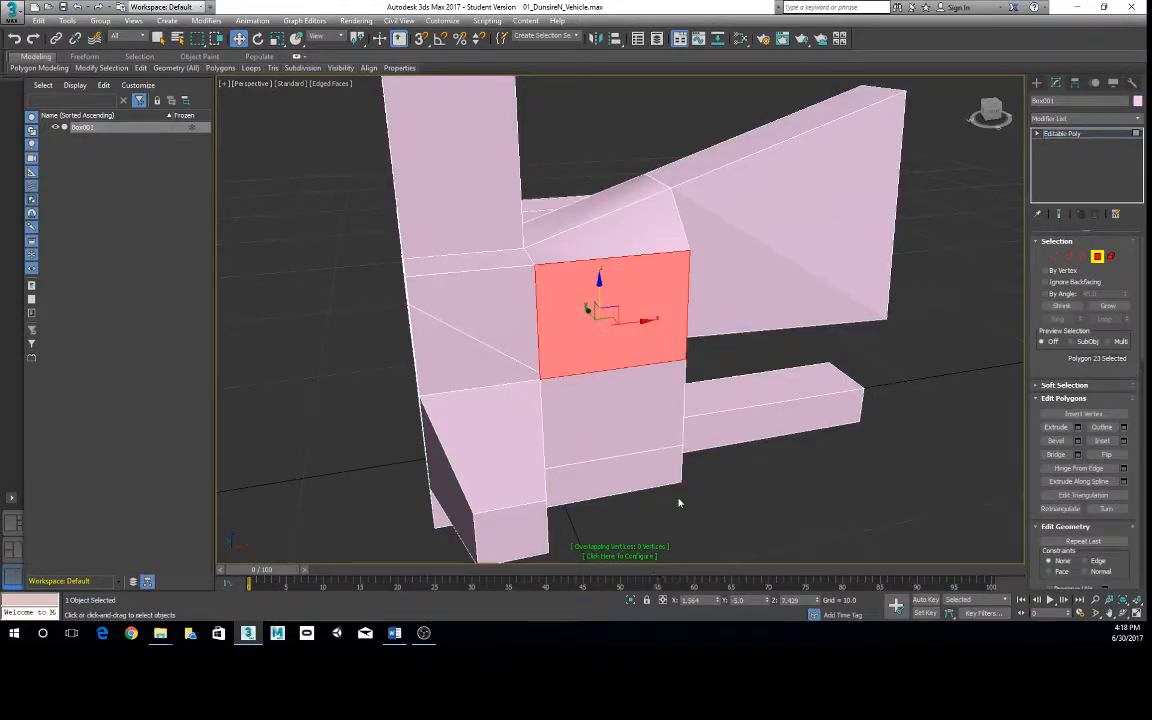
middle_click_drag(757, 489, 789, 473, "alt")
scroll(797, 476, "down", 4)
scroll(803, 455, "up", 3)
middle_click_drag(808, 427, 785, 416, "alt")
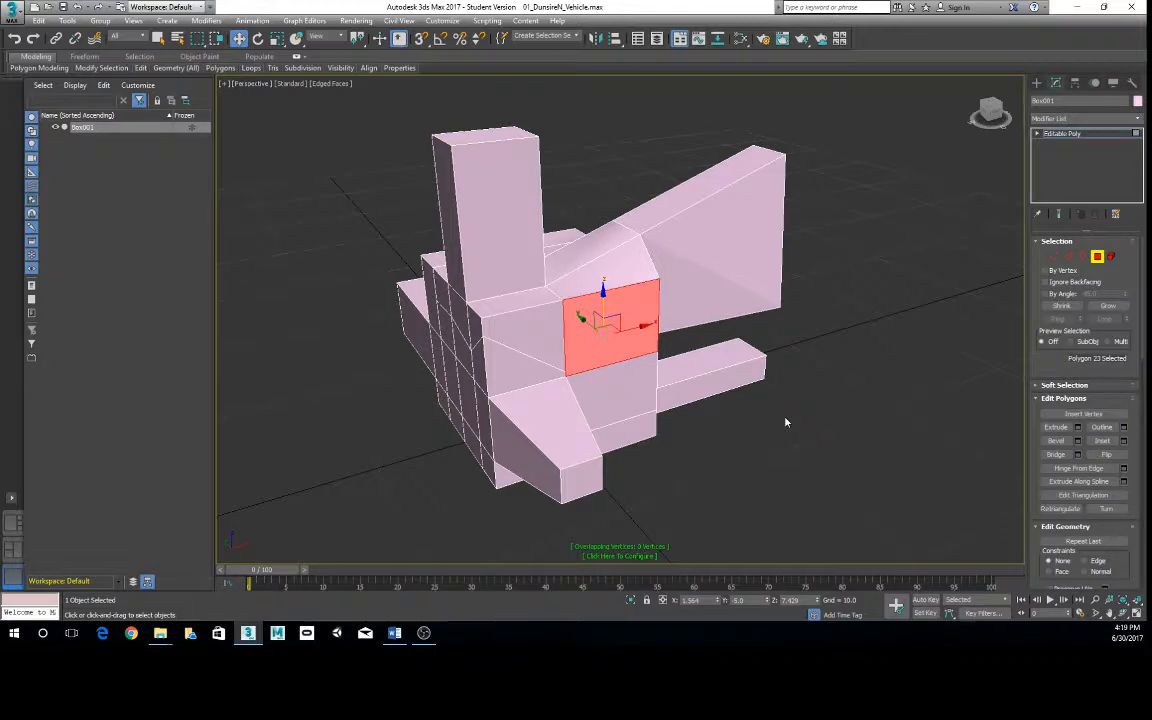
scroll(646, 337, "up", 5)
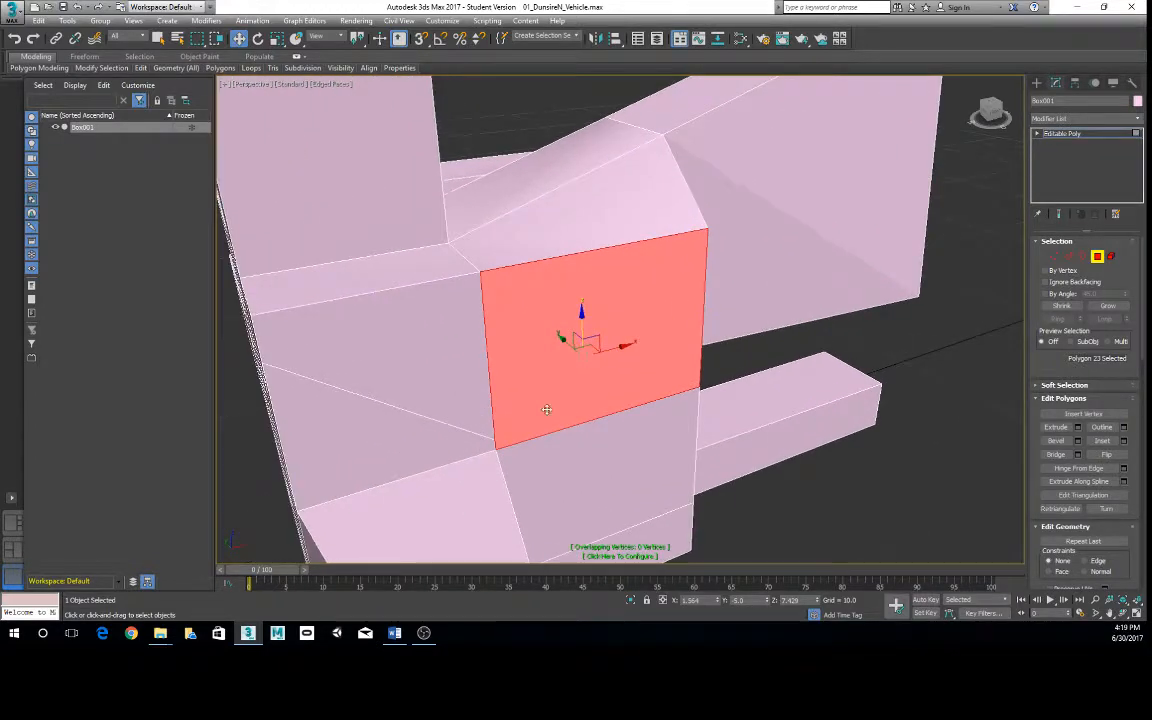
- At Vertex level, move the vertex at the end of the cut away from the nearby corner to about X -1.9, Z 7.8
right_click(542, 369)
left_click(521, 348)
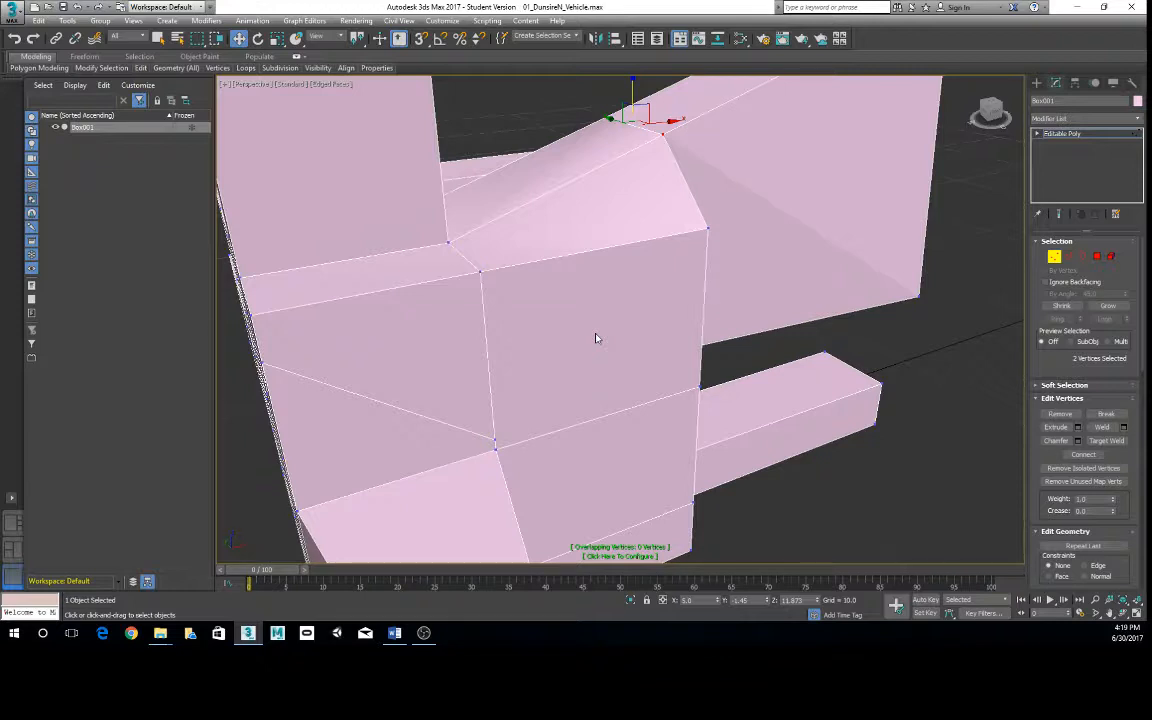
left_click(495, 441)
left_click_drag(491, 398, 435, 333)
middle_click_drag(627, 463, 676, 432, "alt")
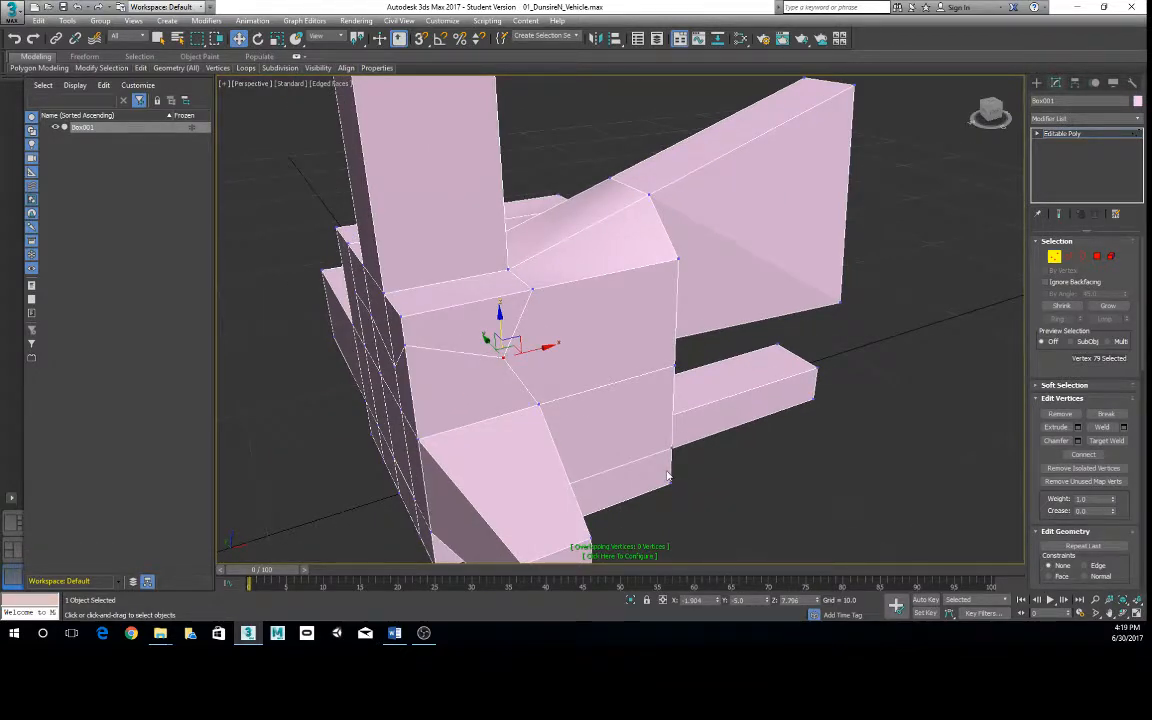
middle_click_drag(656, 360, 507, 297, "alt")
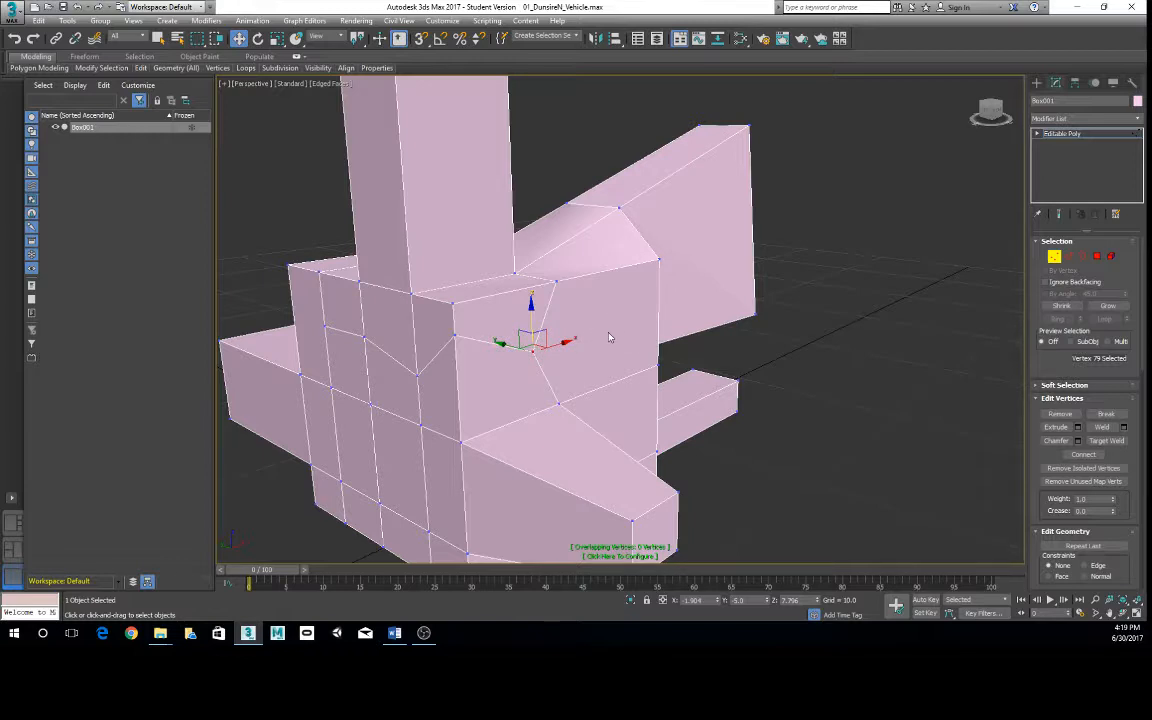
- At Polygon level, select the upper corner polygon beside the starting end of the bent cut and examine its shape
middle_click_drag(600, 337, 468, 370, "alt")
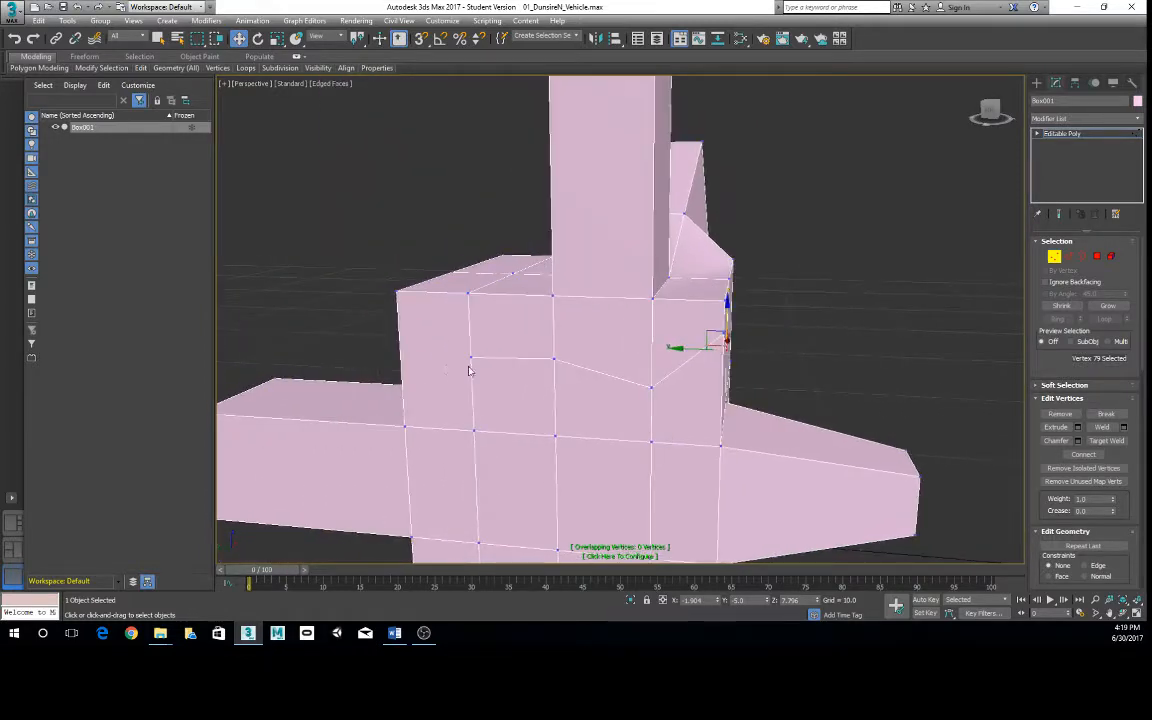
right_click(437, 360)
left_click(410, 306)
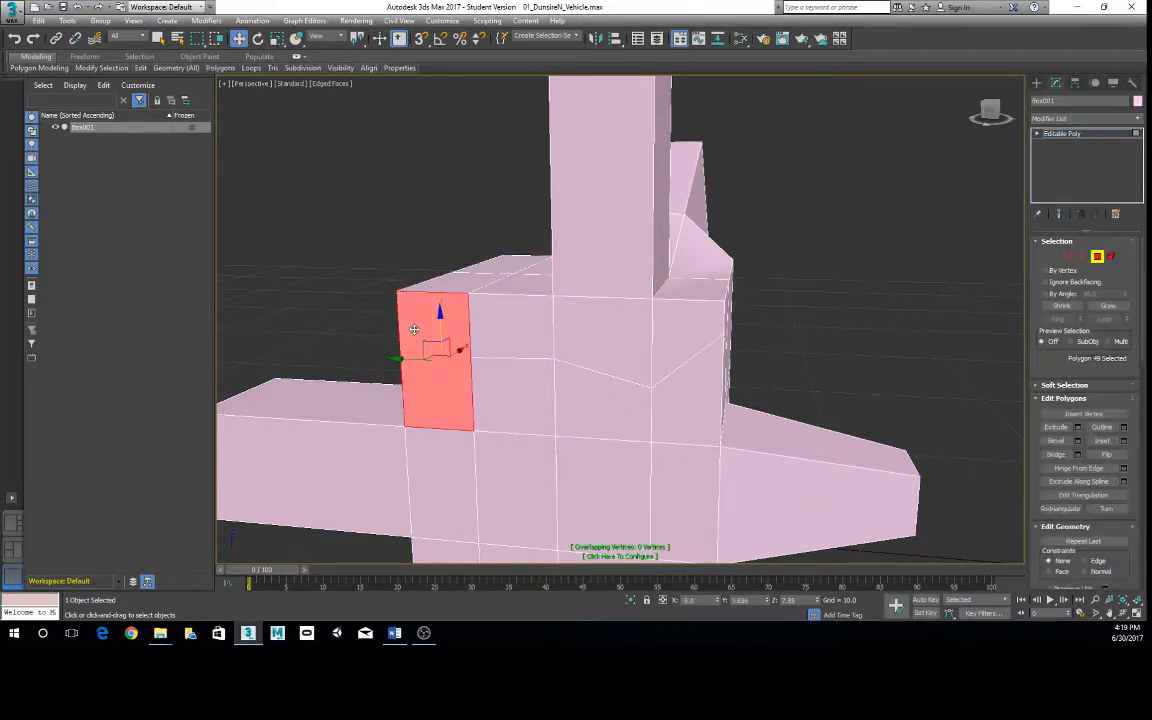
middle_click_drag(525, 373, 581, 375, "alt")
- At Vertex level, move the vertex at the cut's starting end along Y, away from the selected polygon, to about Y 1.4
right_click(486, 343)
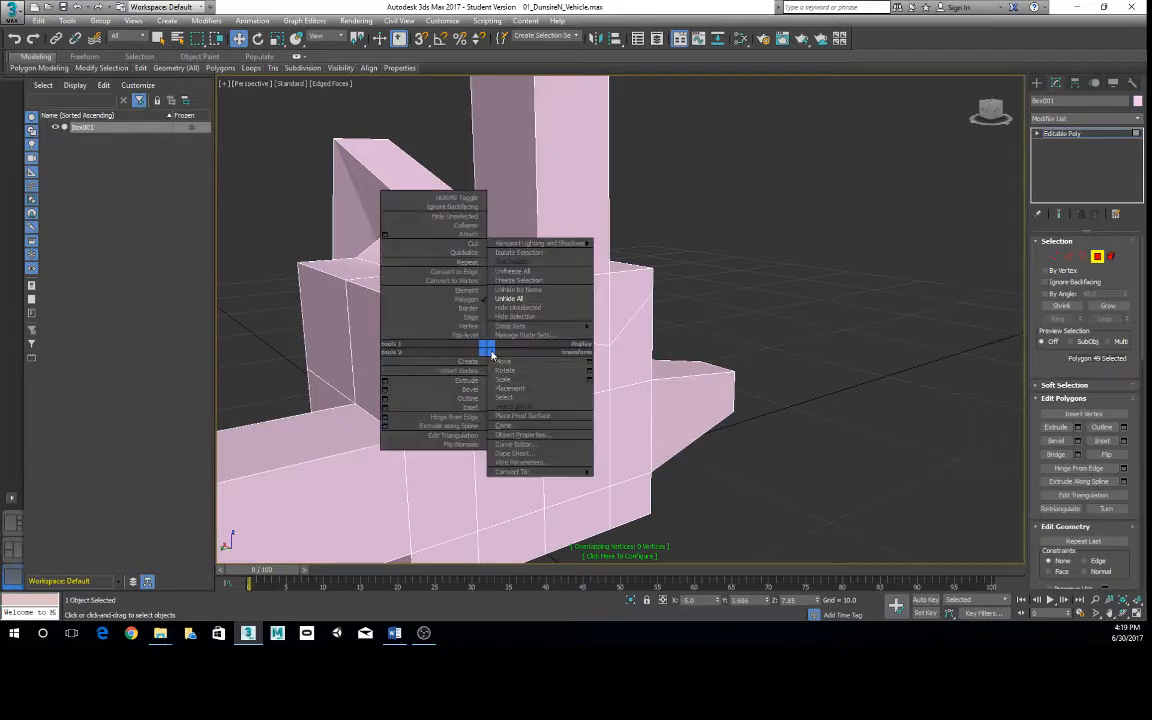
left_click(465, 327)
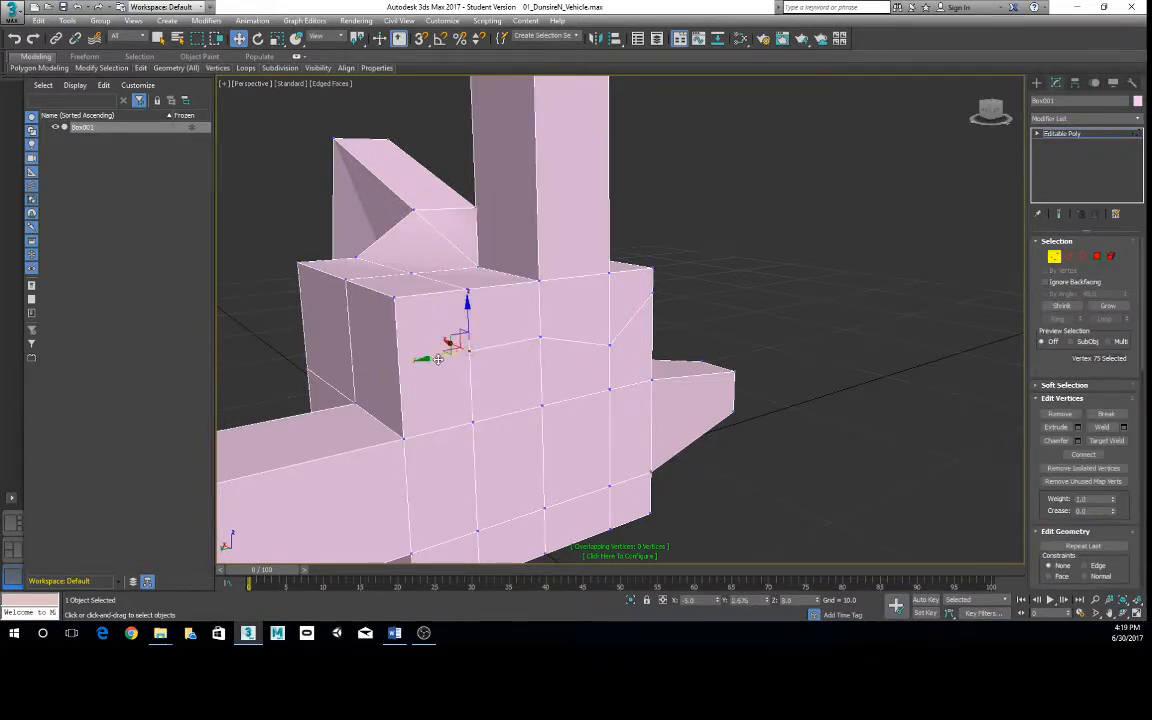
left_click_drag(420, 358, 463, 352)
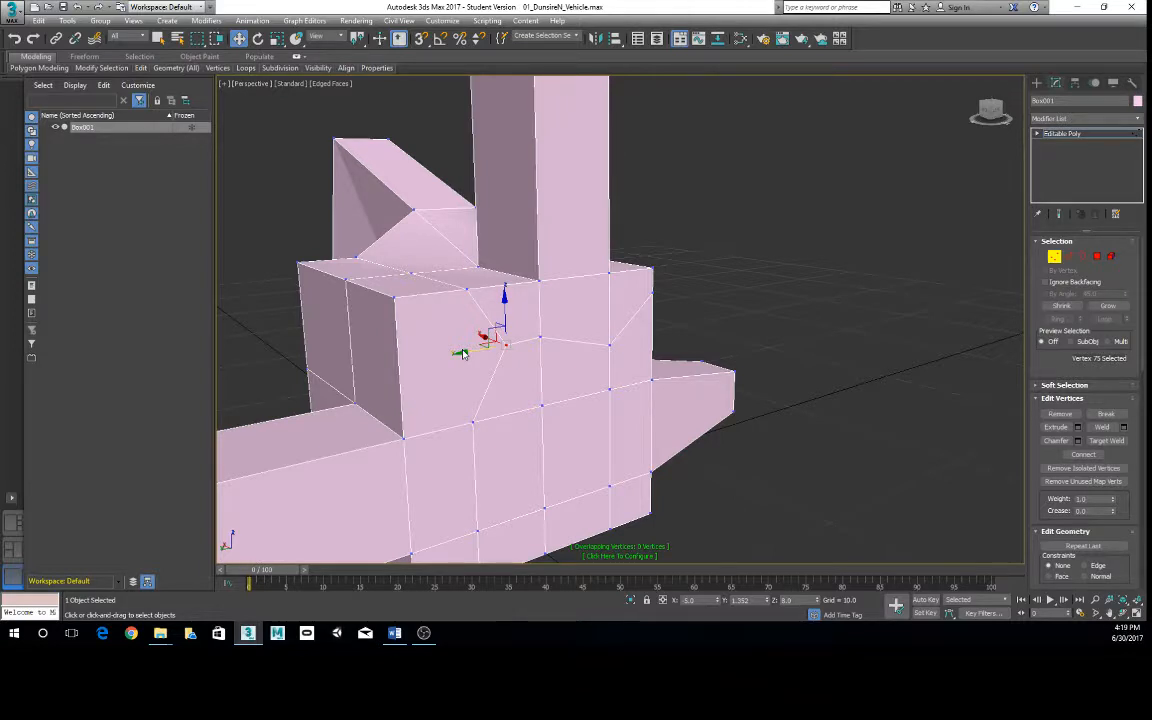
key("ctrl+z")
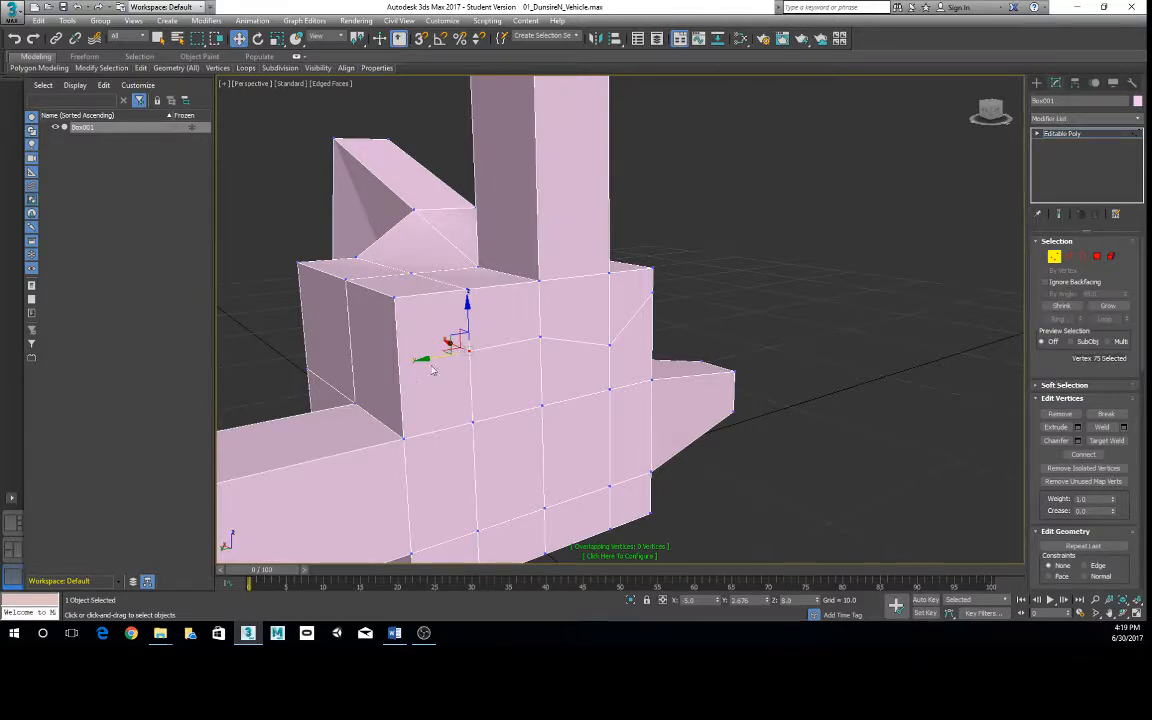
left_click_drag(430, 358, 458, 352)
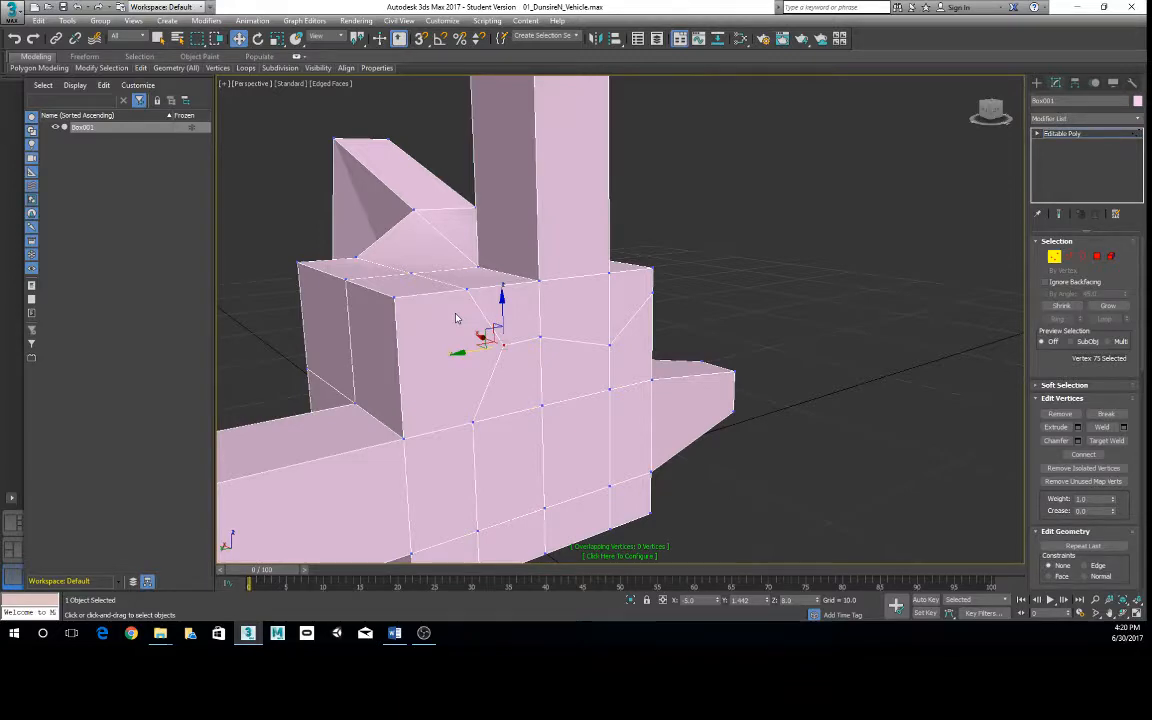
middle_click_drag(476, 340, 450, 375, "alt")
scroll(450, 375, "down", 5)
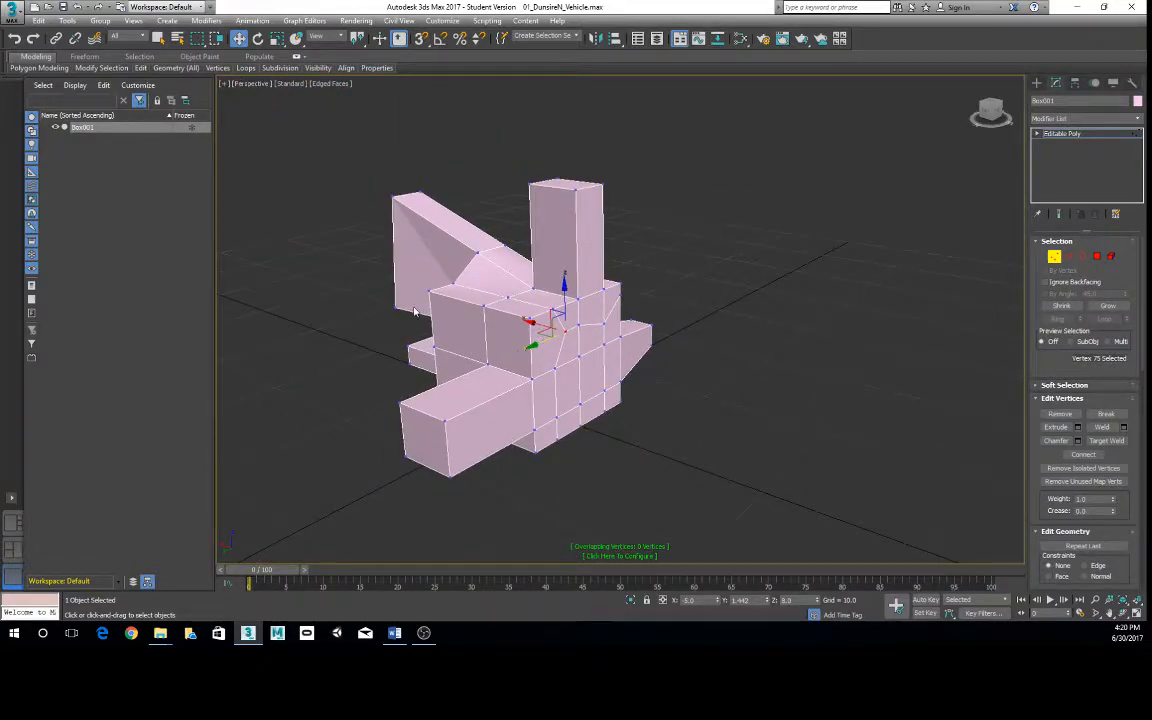
scroll(426, 323, "up", 6)
right_click(518, 348)
mouse_move(540, 326)
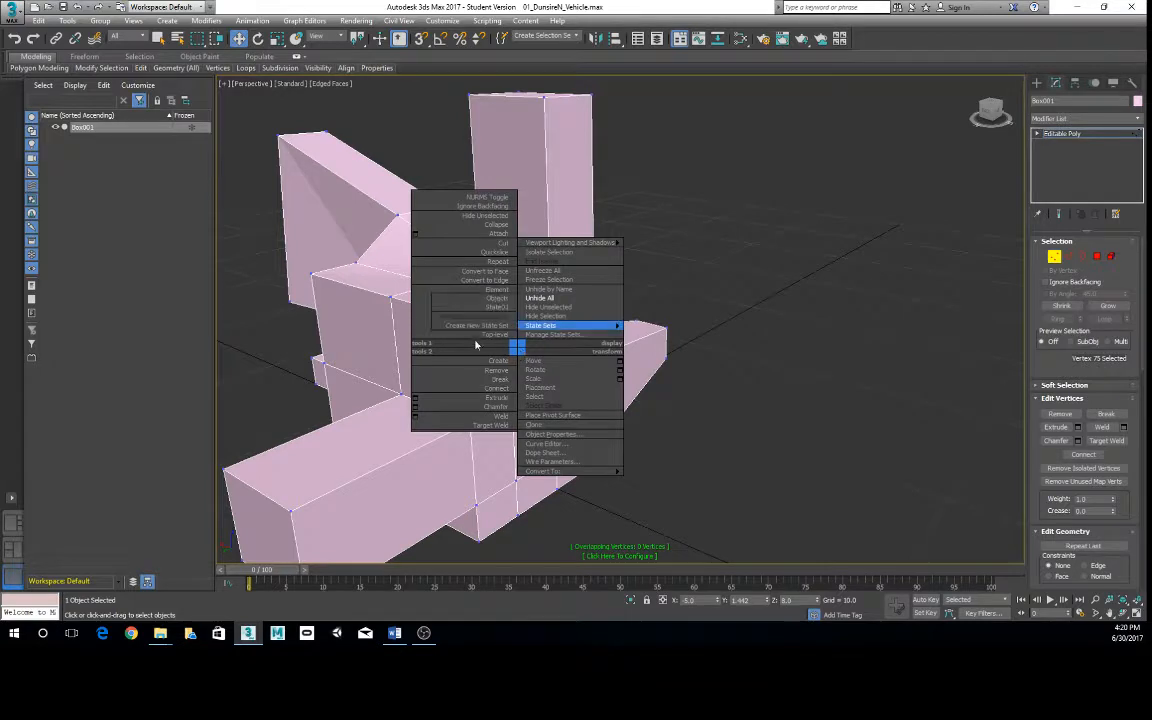
left_click(258, 335)
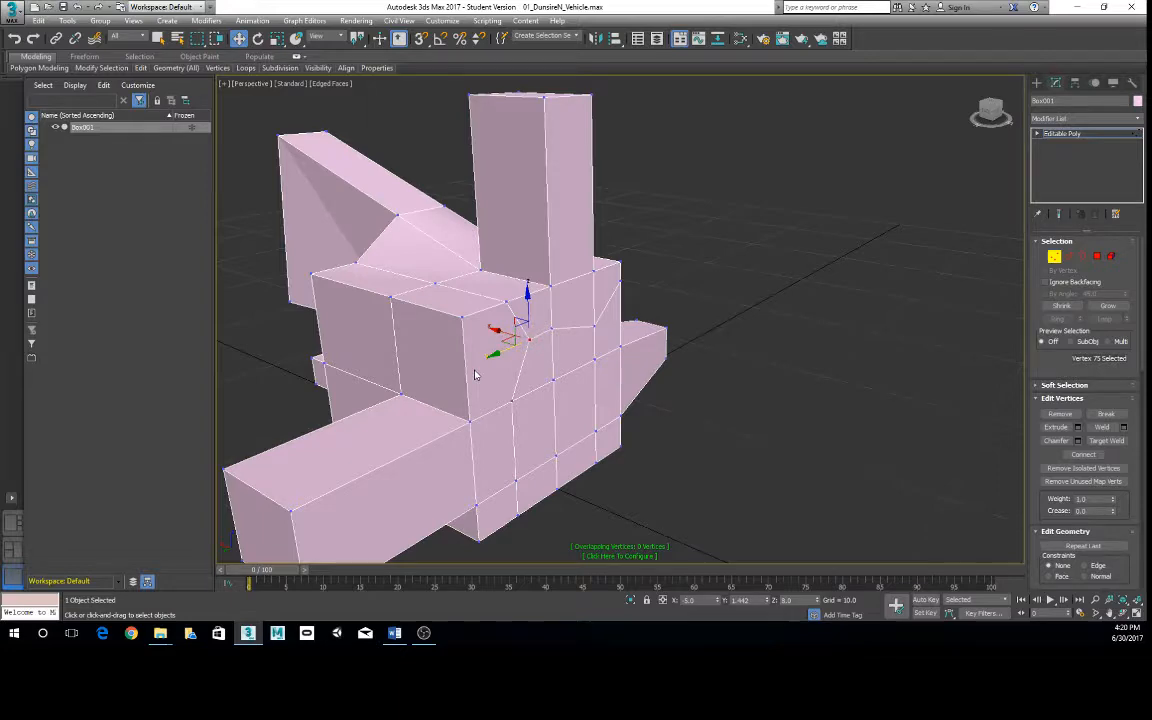
- Undo the zigzag edges cut across the upper part of the body's front face and around onto the adjacent side face
middle_click_drag(475, 375, 617, 391, "alt")
left_click(617, 391)
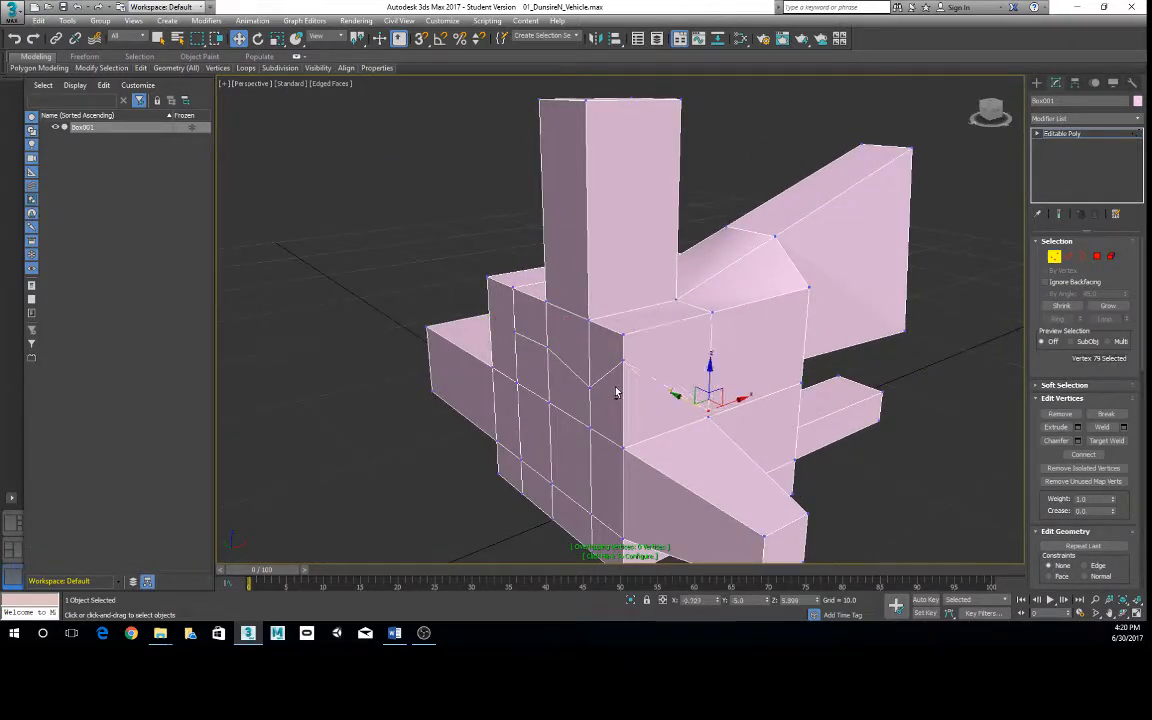
key("ctrl+z")
scroll(661, 353, "up", 3)
middle_click_drag(663, 357, 724, 340, "alt")
left_click(661, 409)
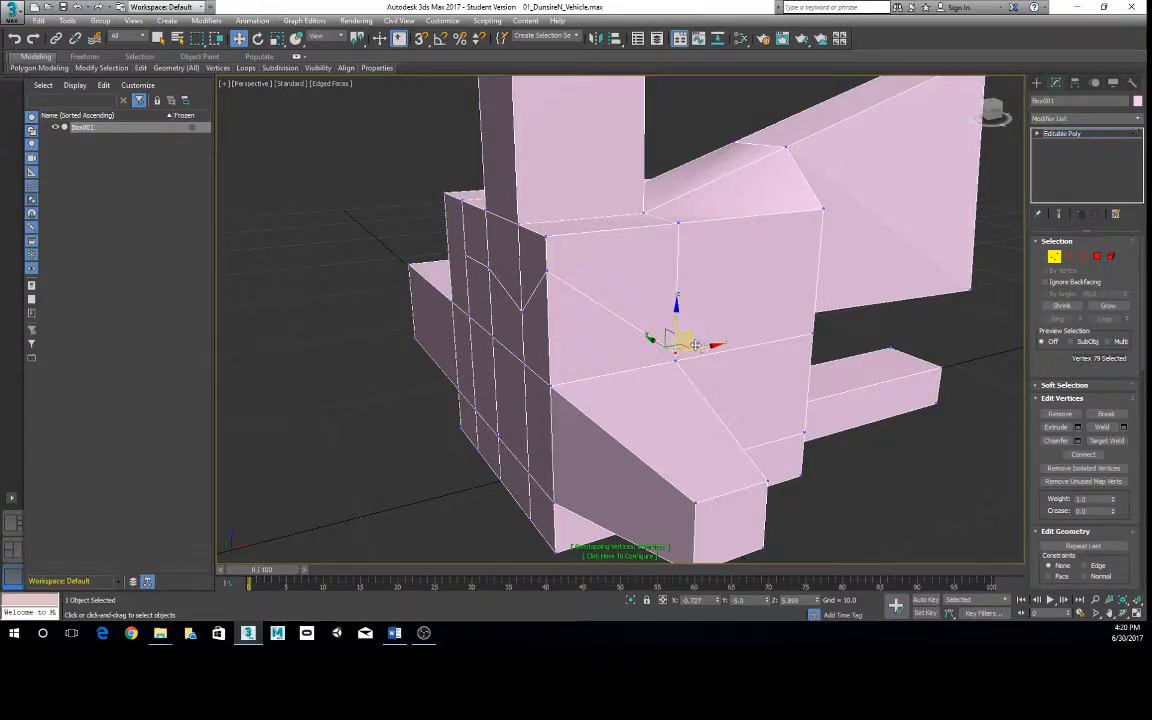
key("ctrl+z")
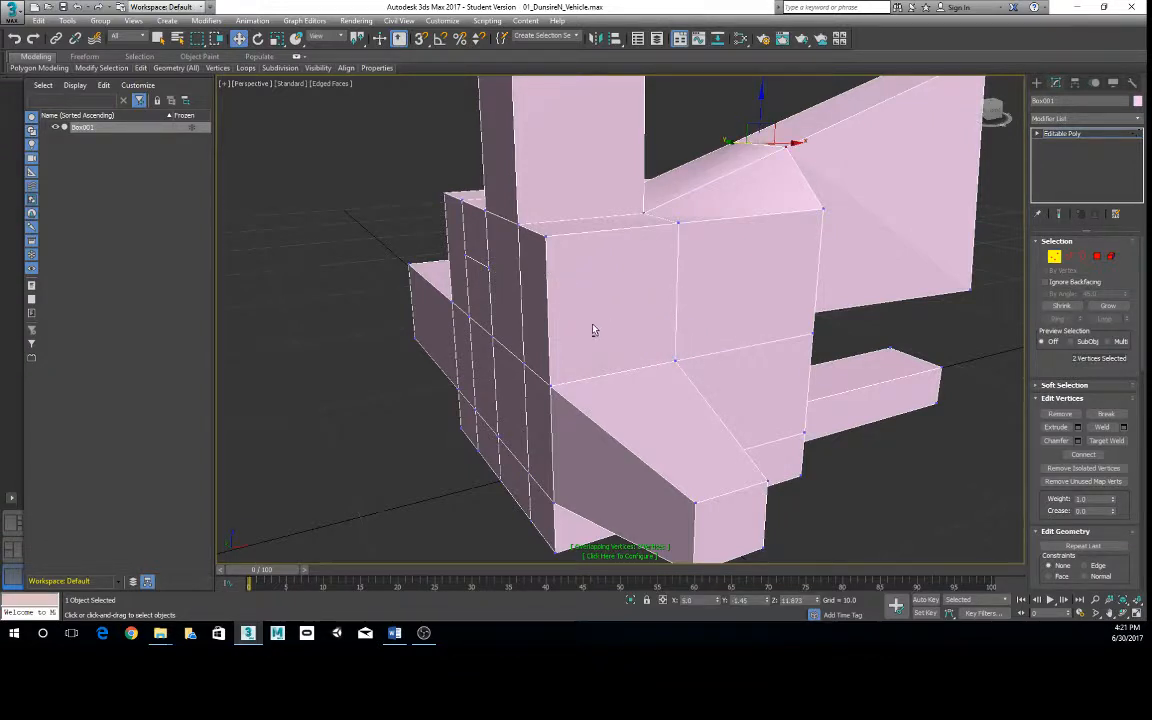
mouse_move(530, 306)
middle_mouse_down("alt")
mouse_move(550, 316)
mouse_move(535, 299)
middle_mouse_up("alt")
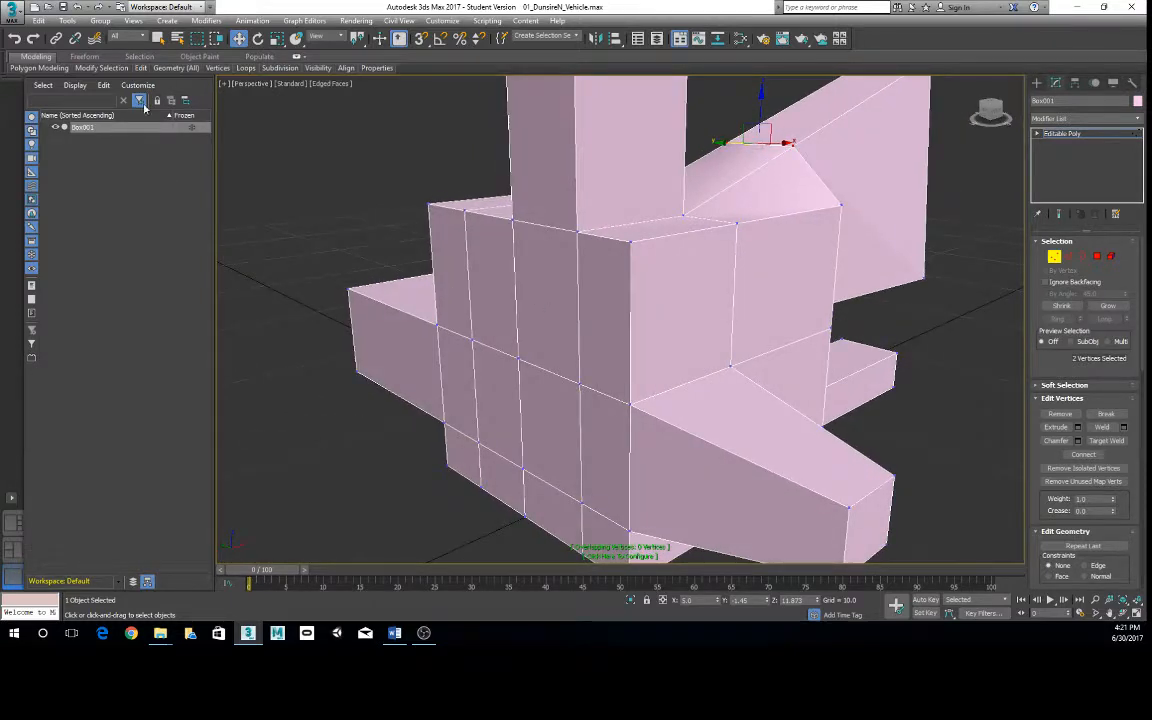
- Try to cut an edge on the upper side face, from the top edge near the front corner down to the lower corner vertex
mouse_move(57, 70)
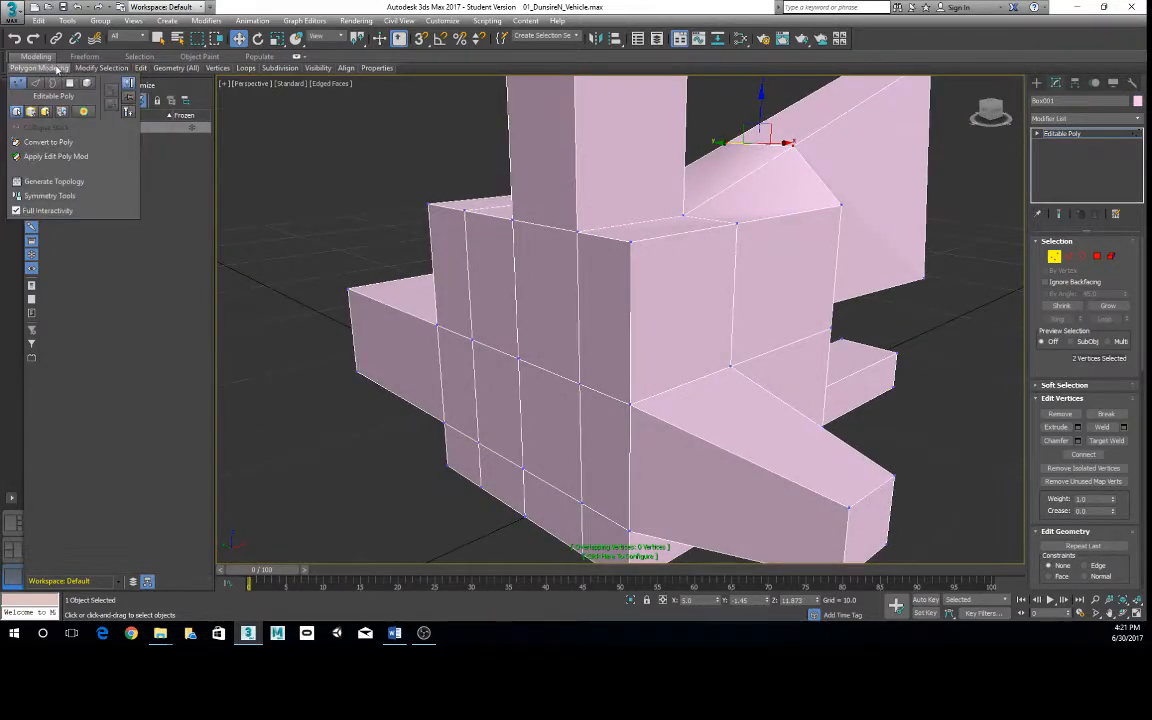
mouse_move(141, 68)
left_click(209, 140)
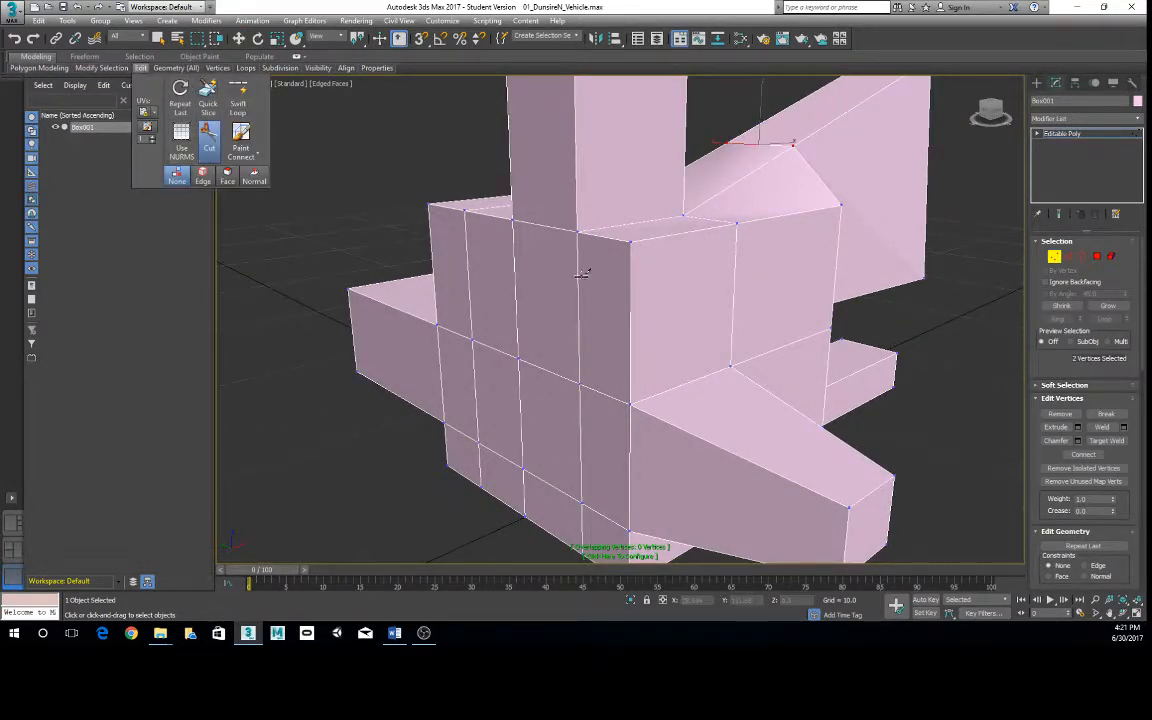
left_click(643, 243)
right_click(641, 247)
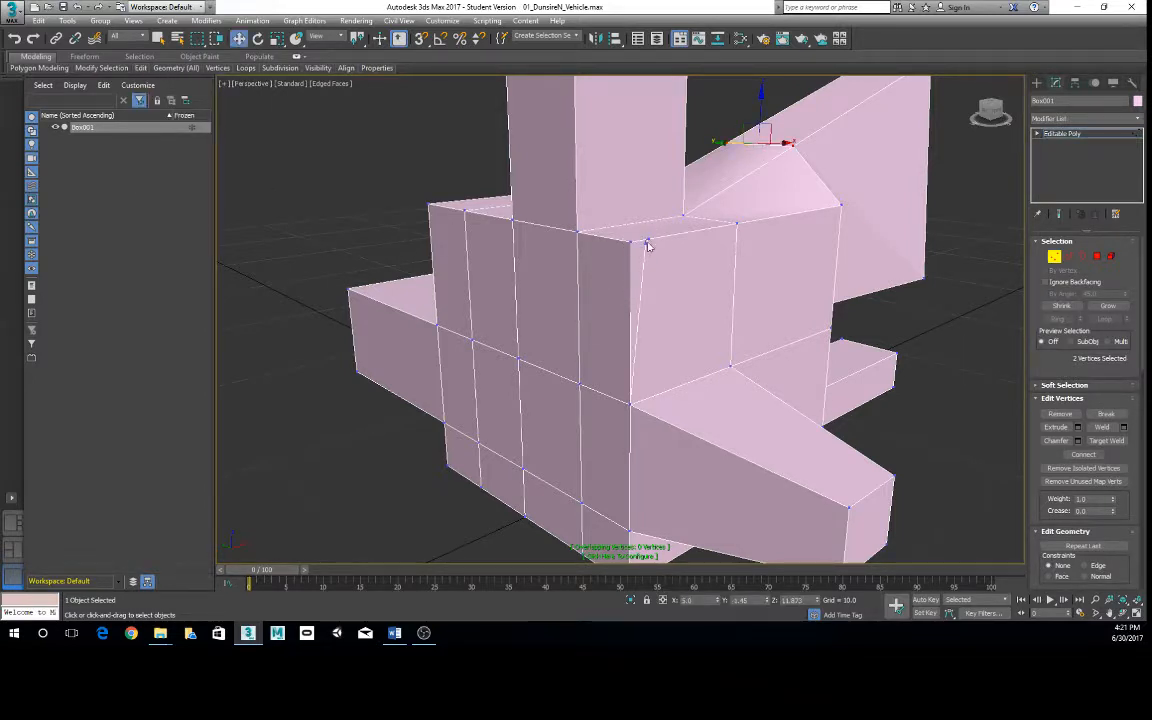
- Undo the preceding edits, including the vertex changes at the base of the rear fin
middle_click_drag(648, 280, 590, 264, "alt")
key("ctrl+z")
key("ctrl+z")
key("ctrl+z")
key("ctrl+z")
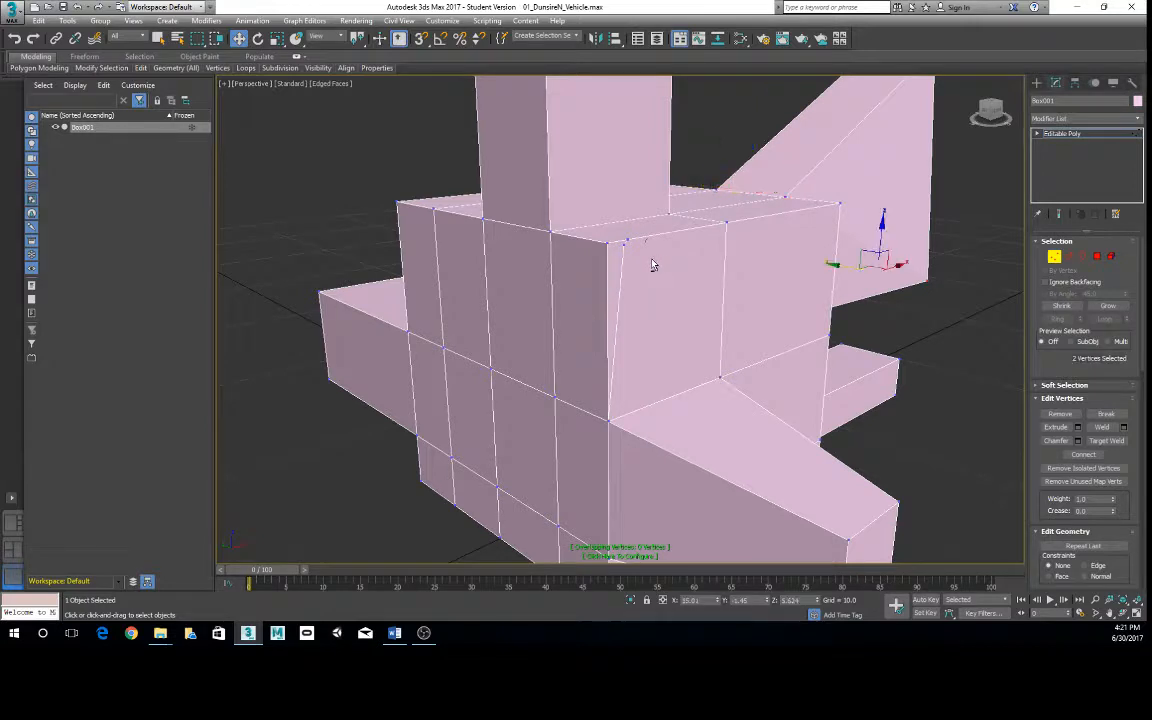
middle_click_drag(653, 262, 625, 285, "alt")
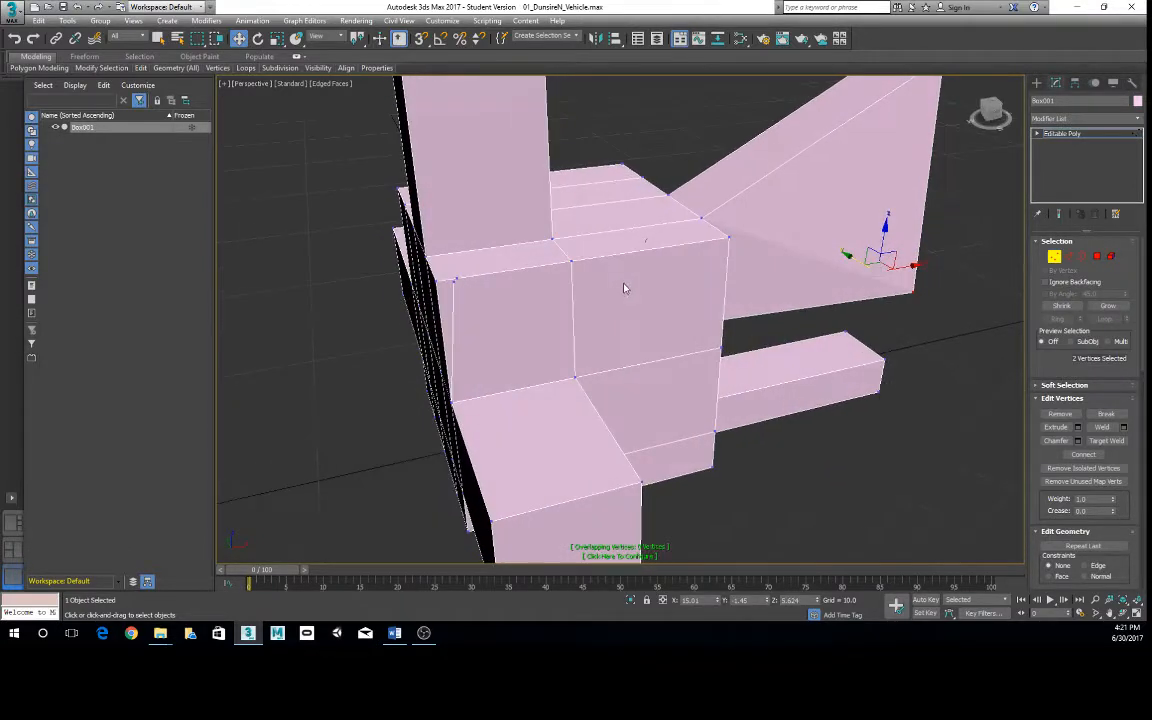
- Switch to the Edge sub-object level and inspect the stray cut beside the upper front corner of the side face
right_click(536, 283)
left_click(522, 263)
middle_click_drag(472, 287, 523, 282)
right_click(520, 279)
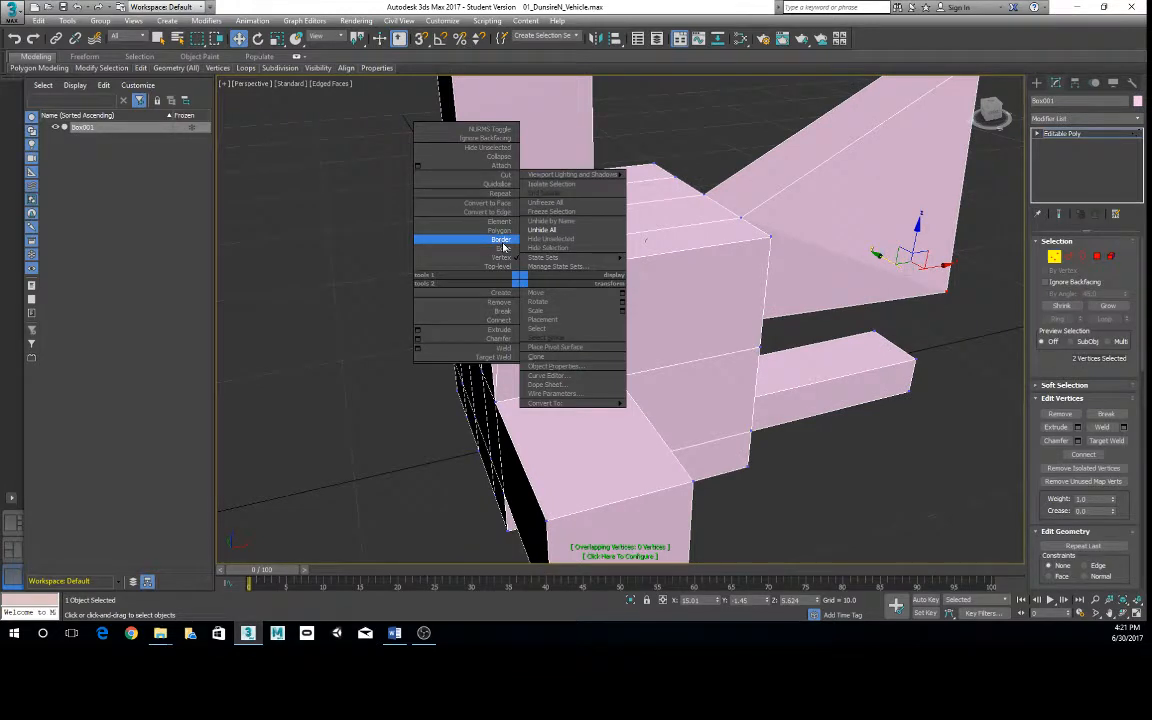
left_click(502, 248)
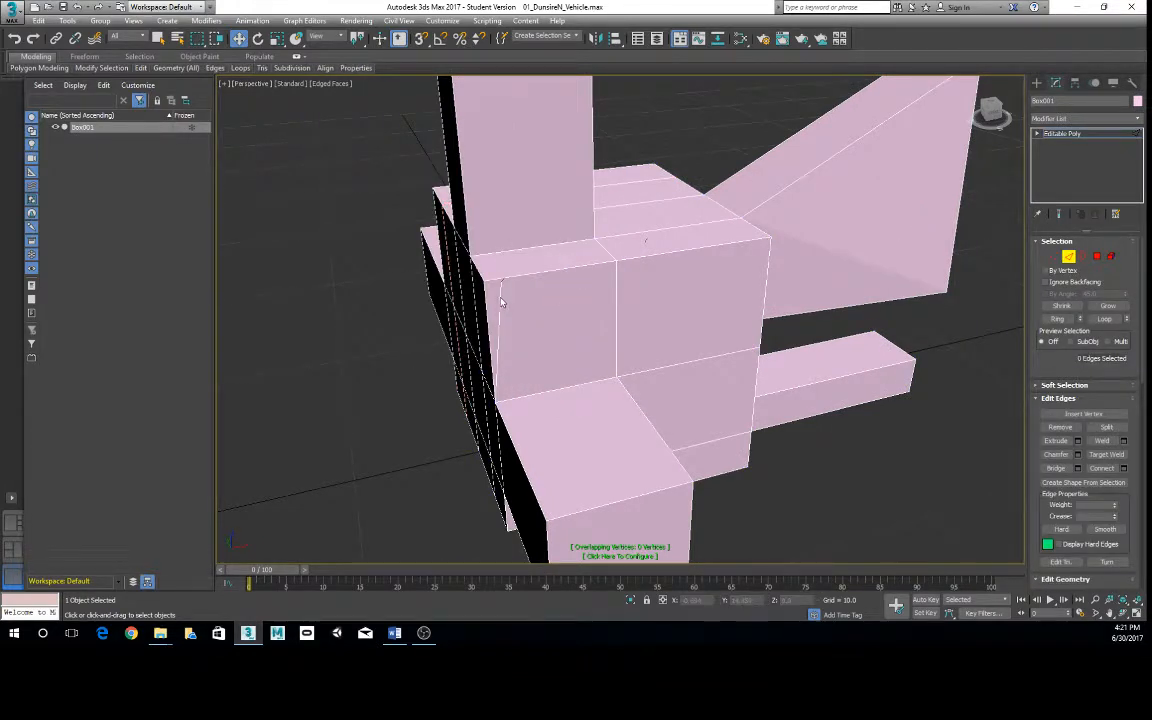
middle_click_drag(502, 302, 500, 279, "alt")
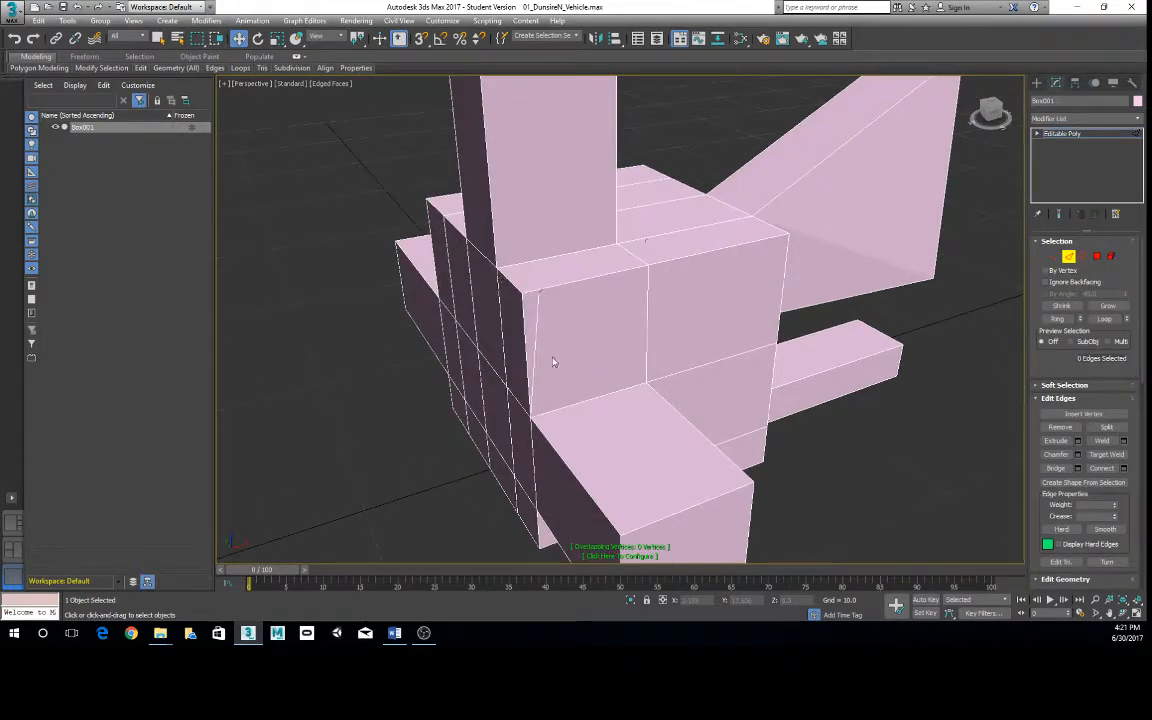
middle_click_drag(618, 276, 558, 166, "alt")
- Return to the Vertex sub-object level and try selecting the vertices around the stray cut at the upper front corner
right_click(598, 161)
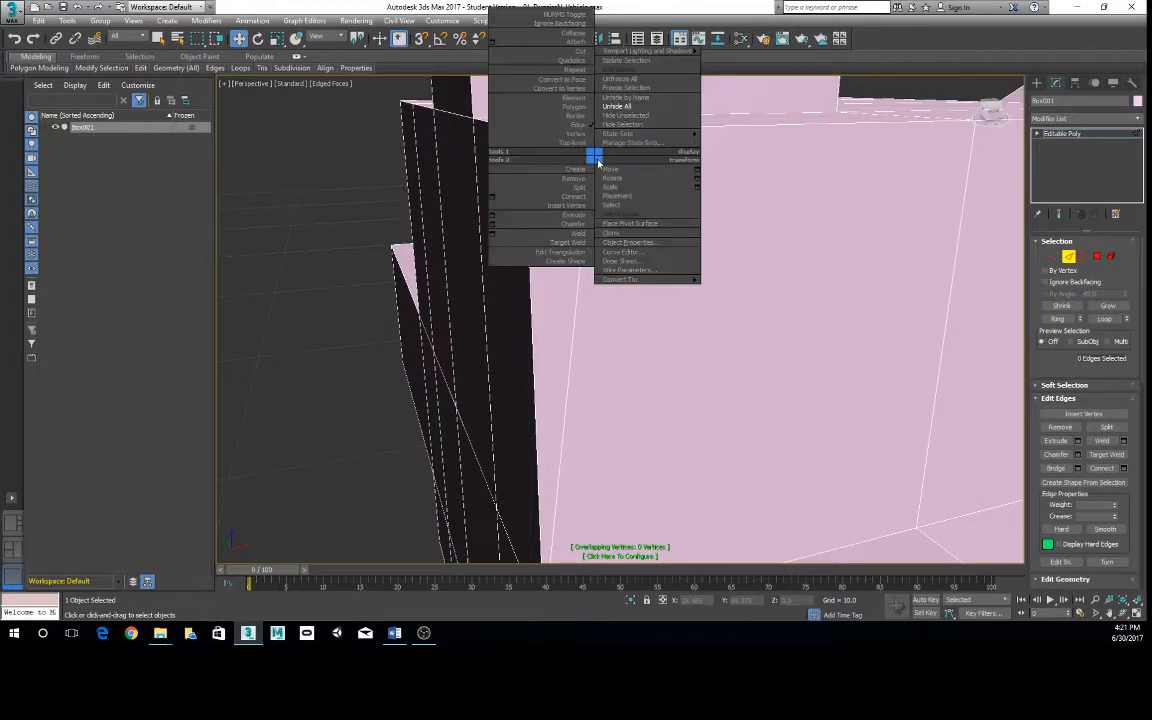
left_click(540, 133)
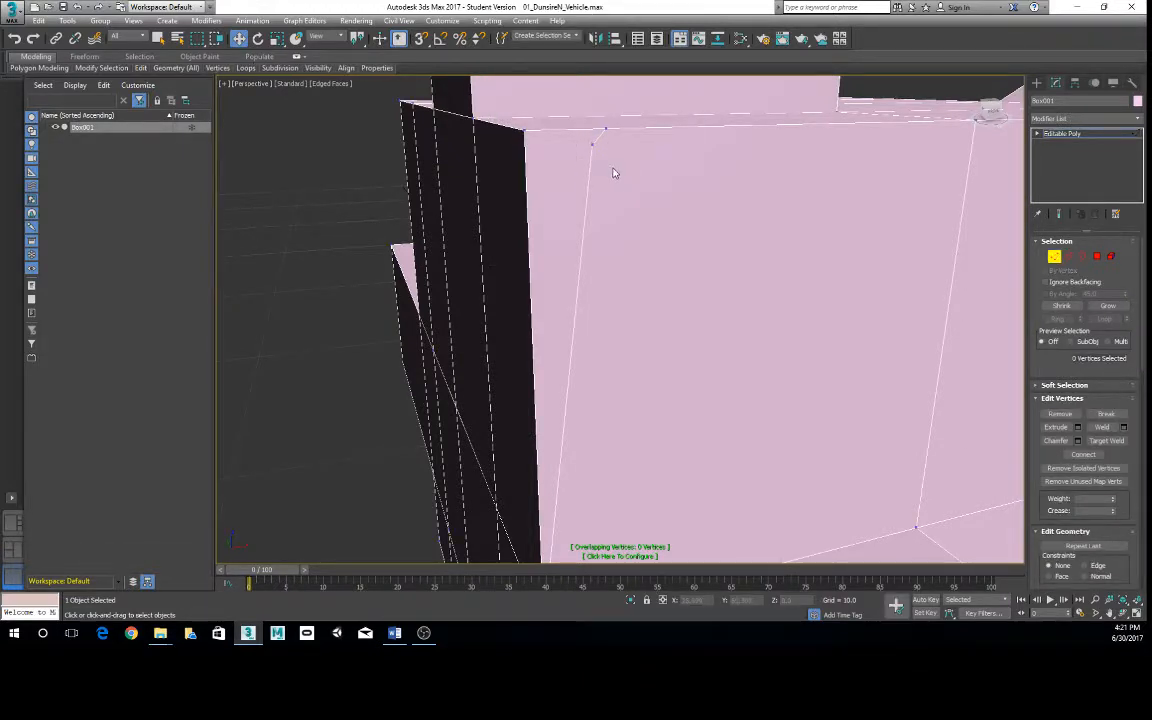
middle_click_drag(615, 173, 616, 248, "alt")
left_click(563, 131)
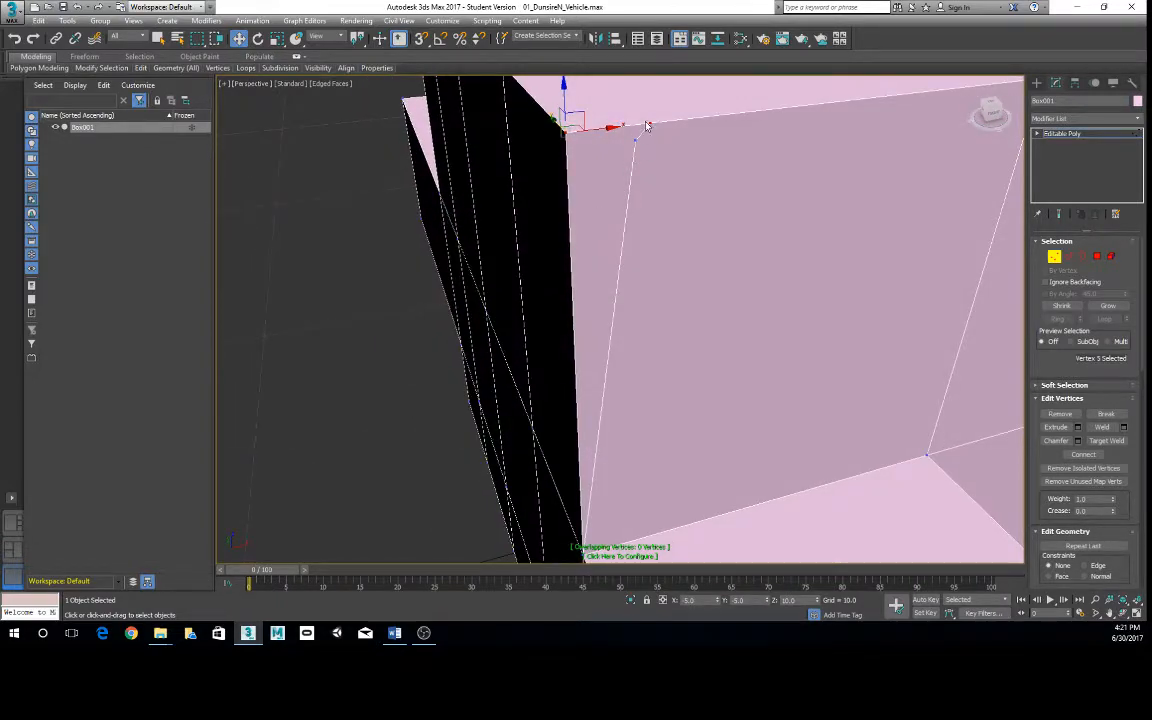
left_click(643, 122)
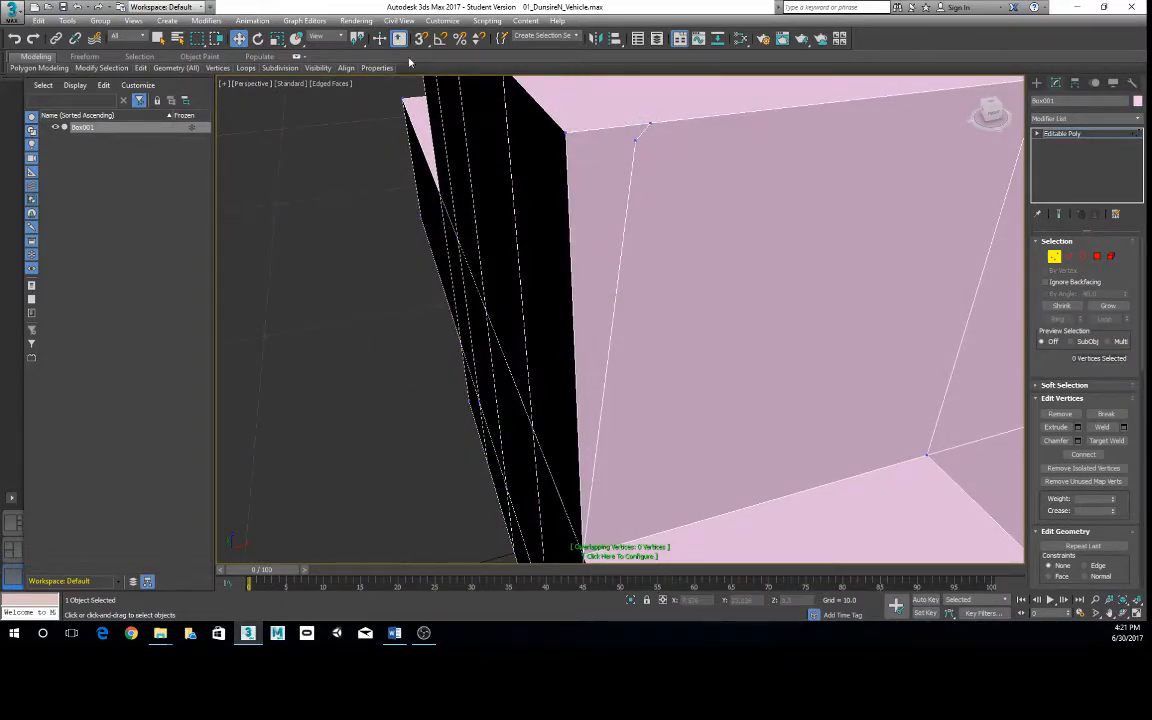
- Check the grid and snap settings and try to window-select the two stray vertices beside the upper corner
right_click(421, 38)
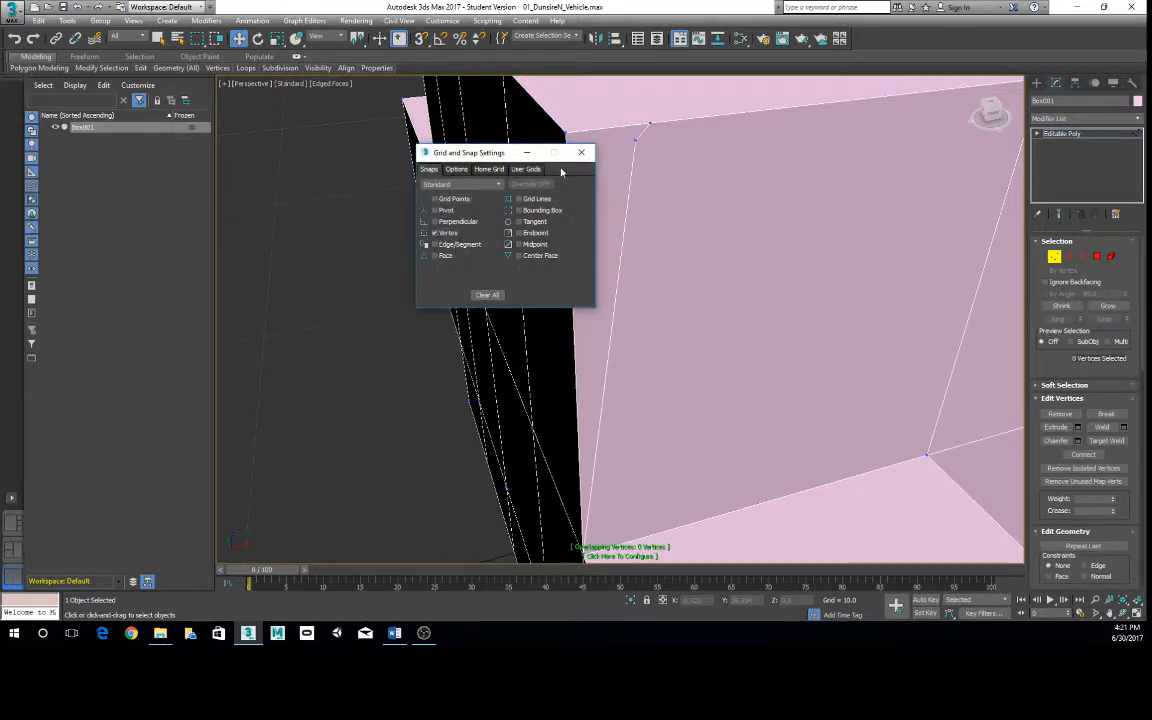
left_click(581, 152)
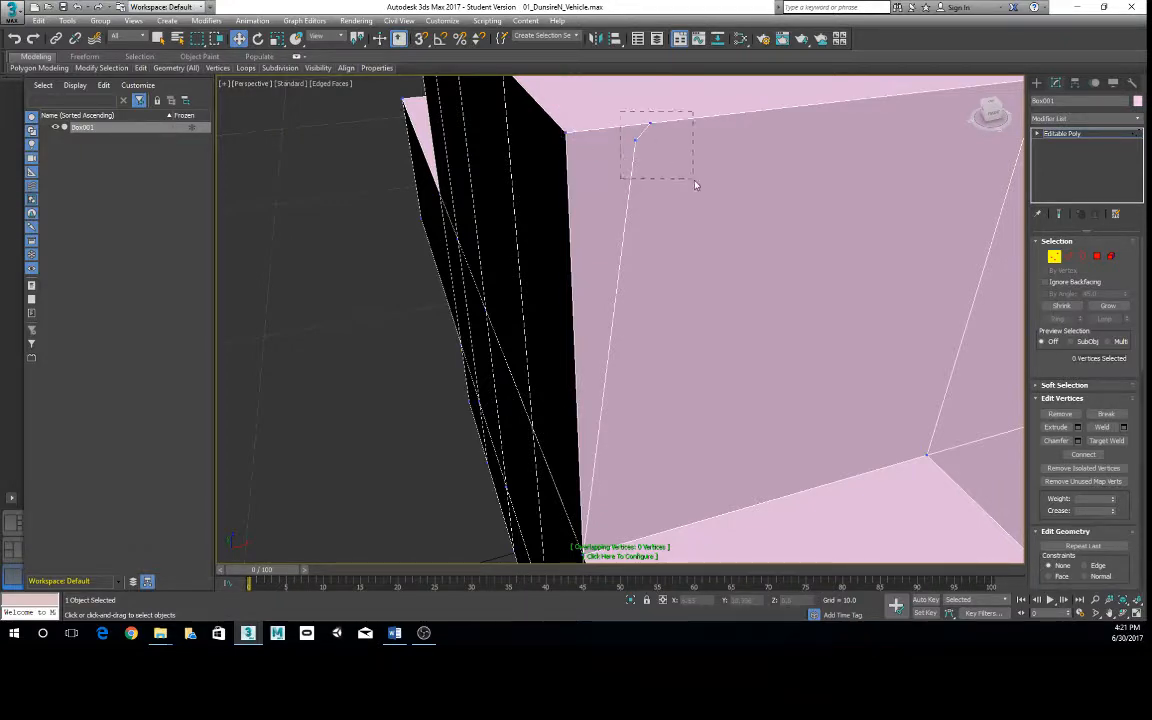
left_click_drag(696, 184, 667, 166)
left_click(670, 146)
scroll(688, 252, "down", 3)
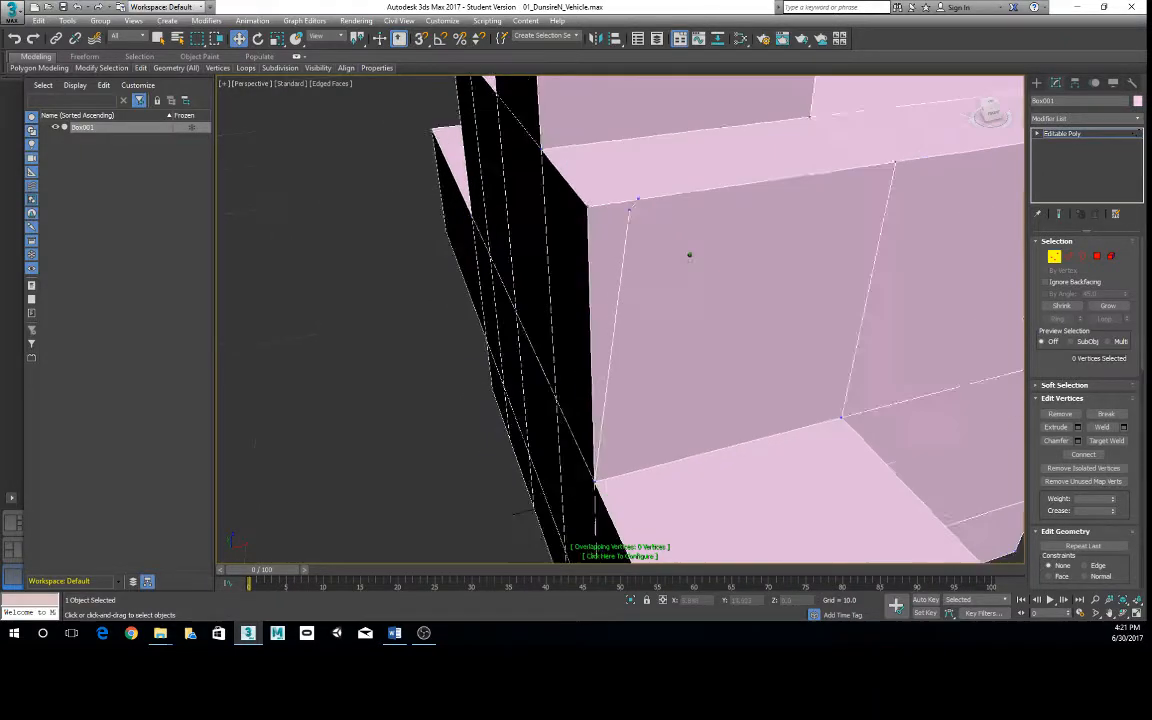
- Leave the sub-object level and cut an edge from the front face's upper corner down to the first vertical edge
middle_click_drag(688, 252, 502, 203, "alt")
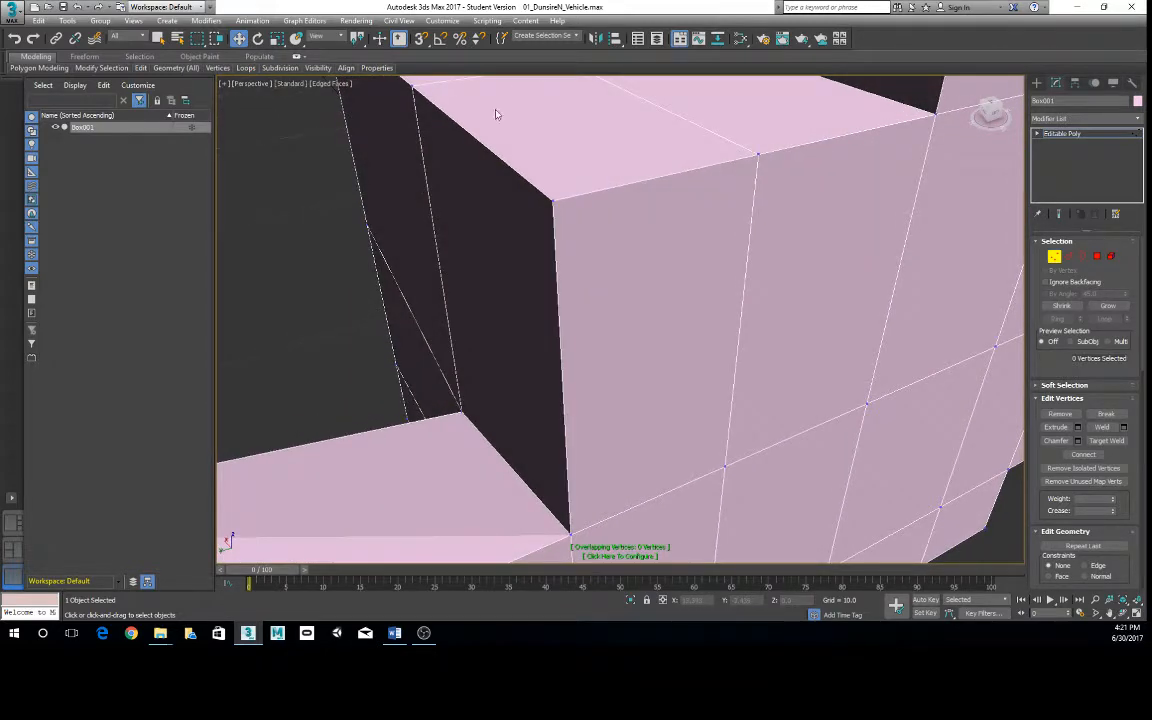
right_click(545, 154)
left_click(527, 149)
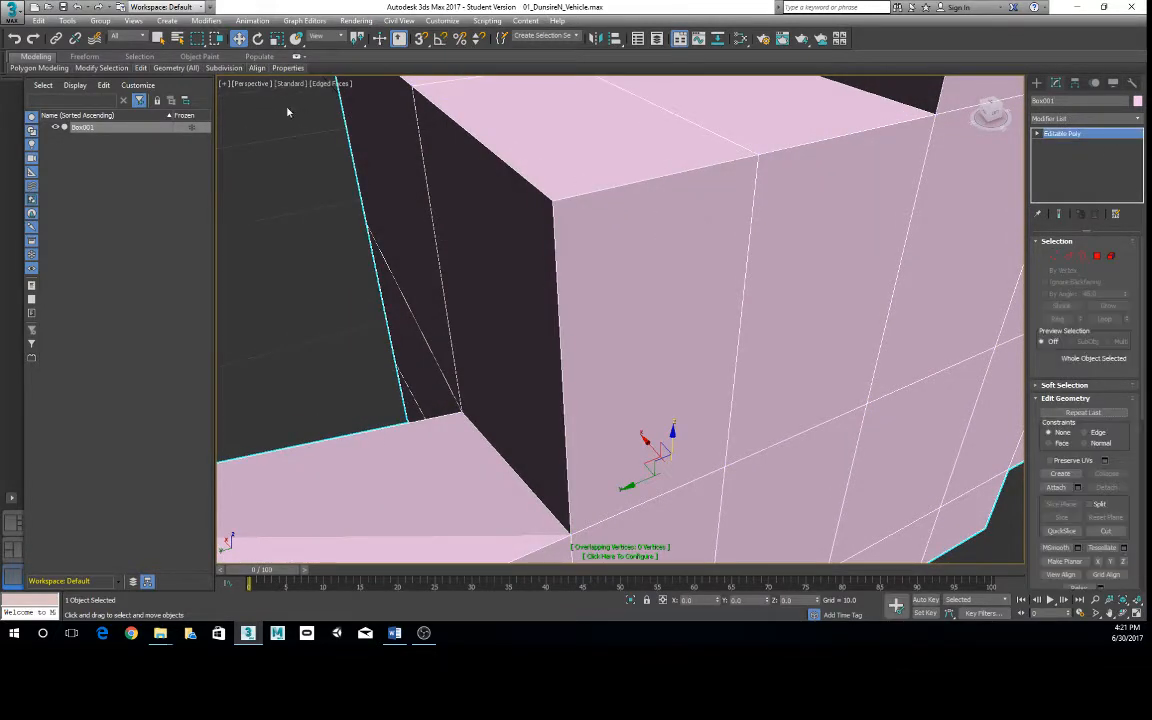
mouse_move(141, 67)
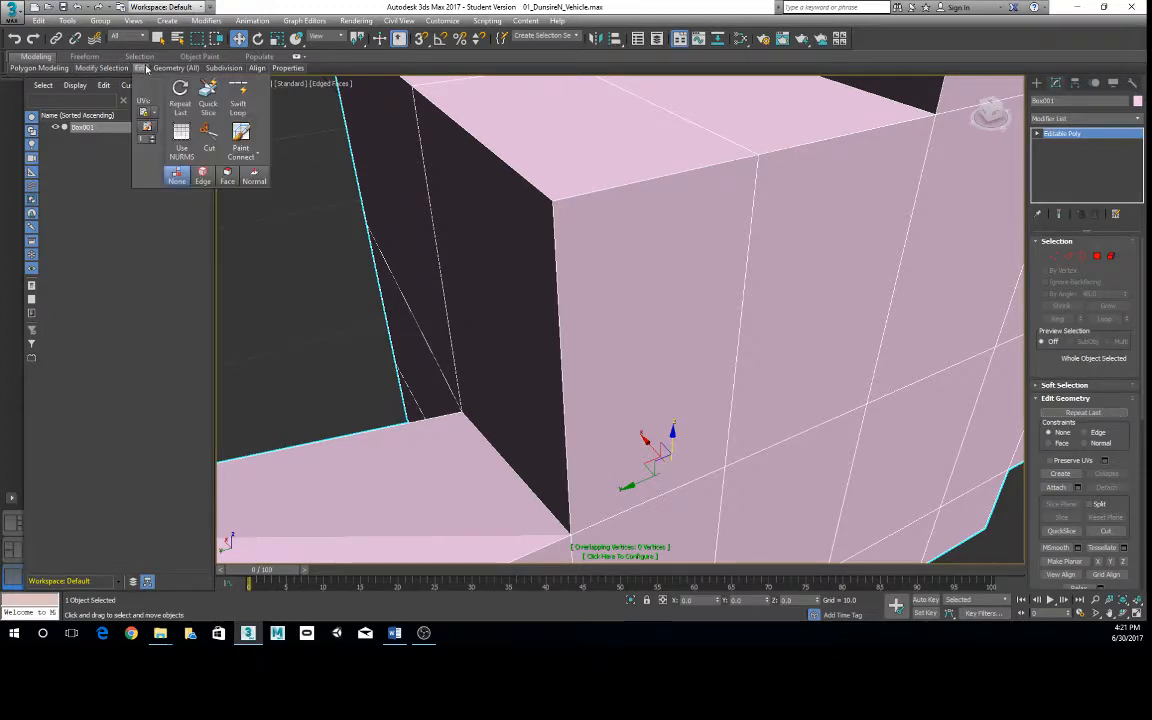
left_click(209, 140)
left_click(553, 201)
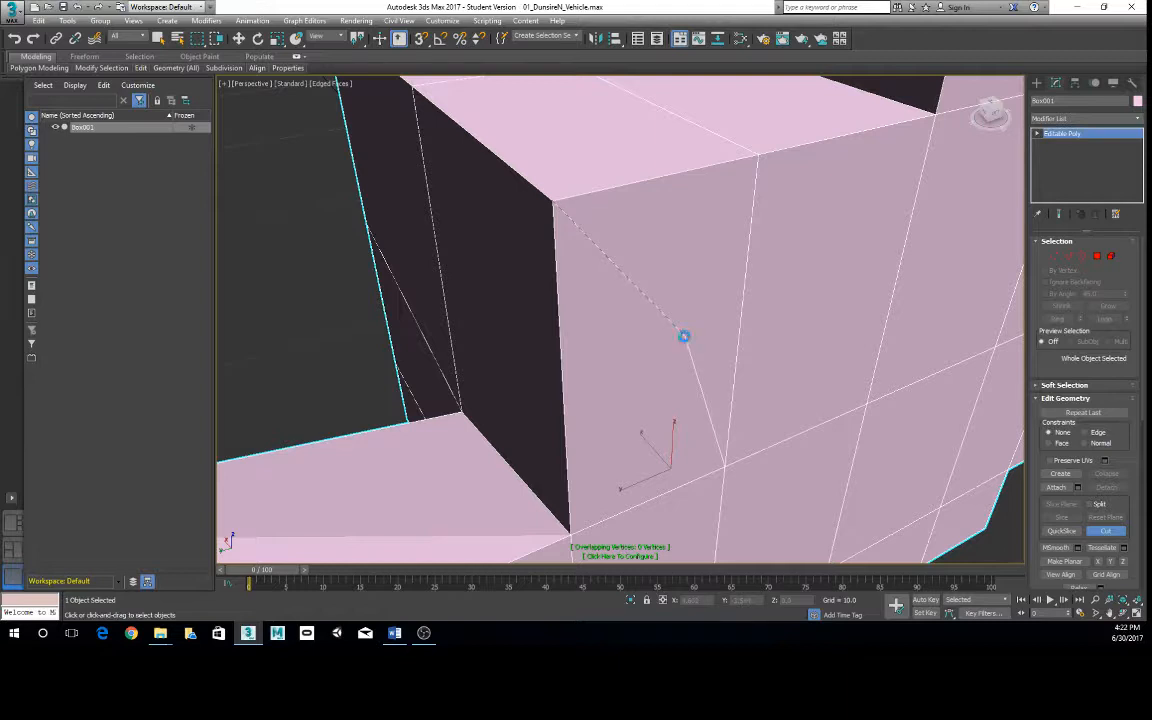
scroll(663, 335, "down", 3)
scroll(640, 320, "up", 5)
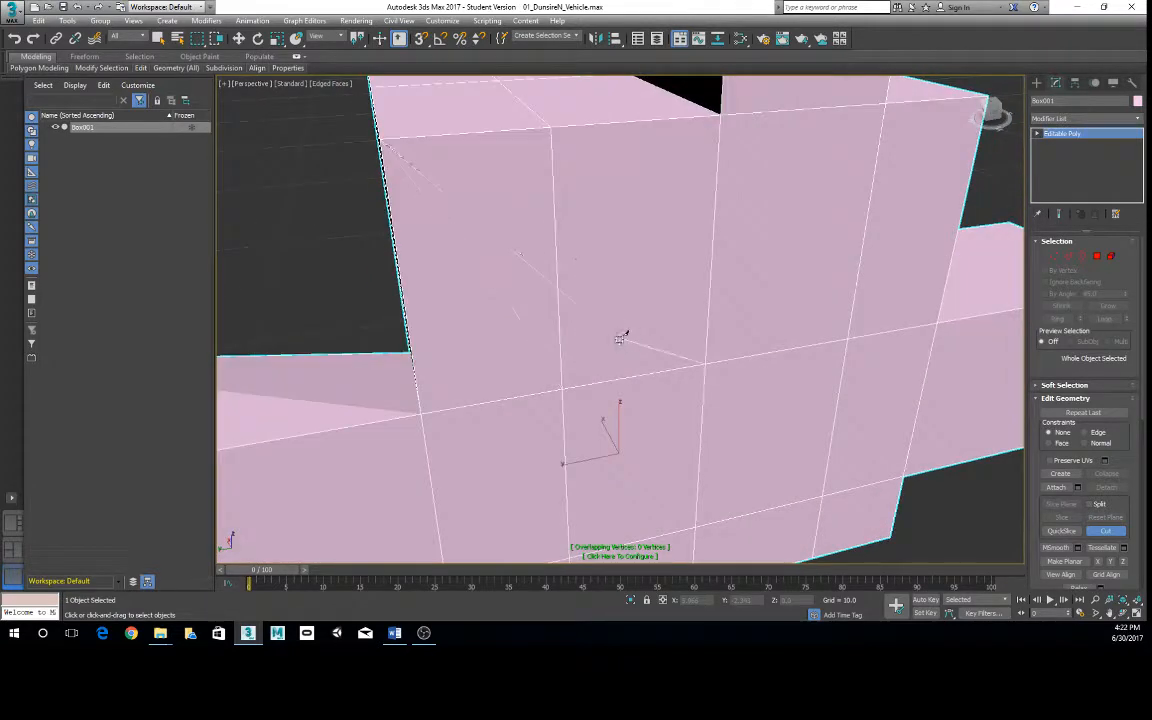
left_click(557, 226)
- Continue the cut across the front face, dipping at the middle vertical edge and rising through the third to the opposite corner edge
left_click(711, 272)
left_click(878, 160)
left_click(966, 171)
middle_click_drag(887, 265, 755, 272, "alt")
left_click(530, 205)
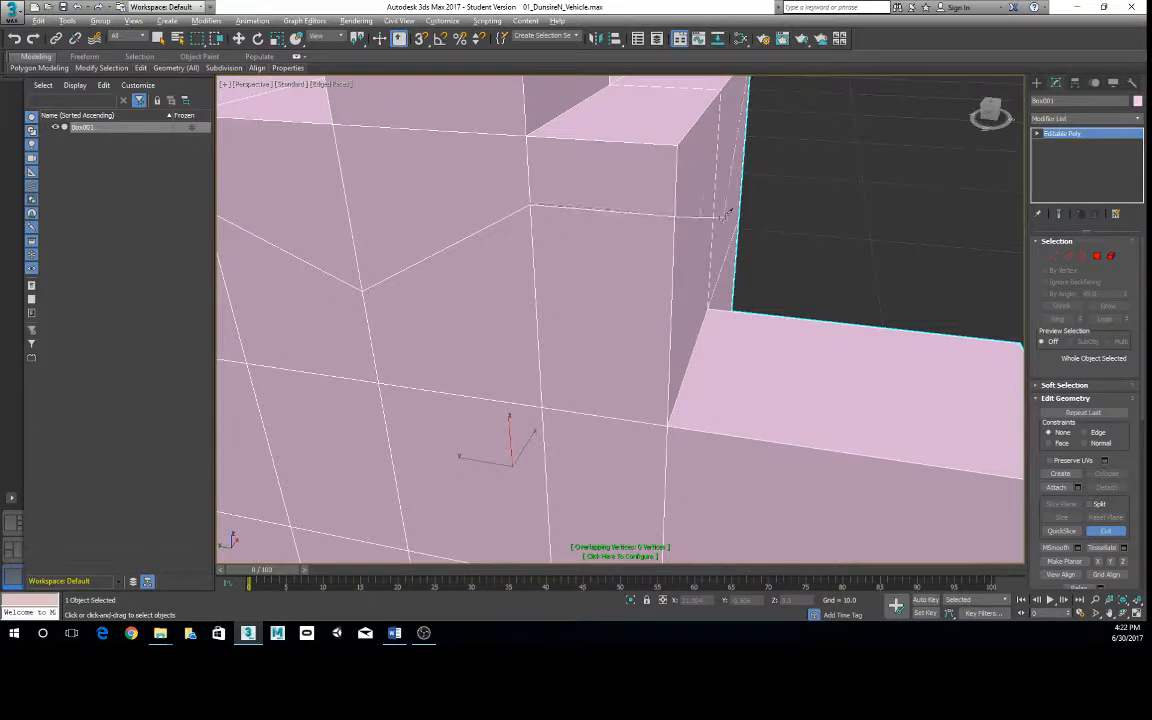
- Extend the cut around the corner to the top vertex of the side face's middle vertical edge and end the Cut tool
middle_click_drag(725, 206, 517, 206, "alt")
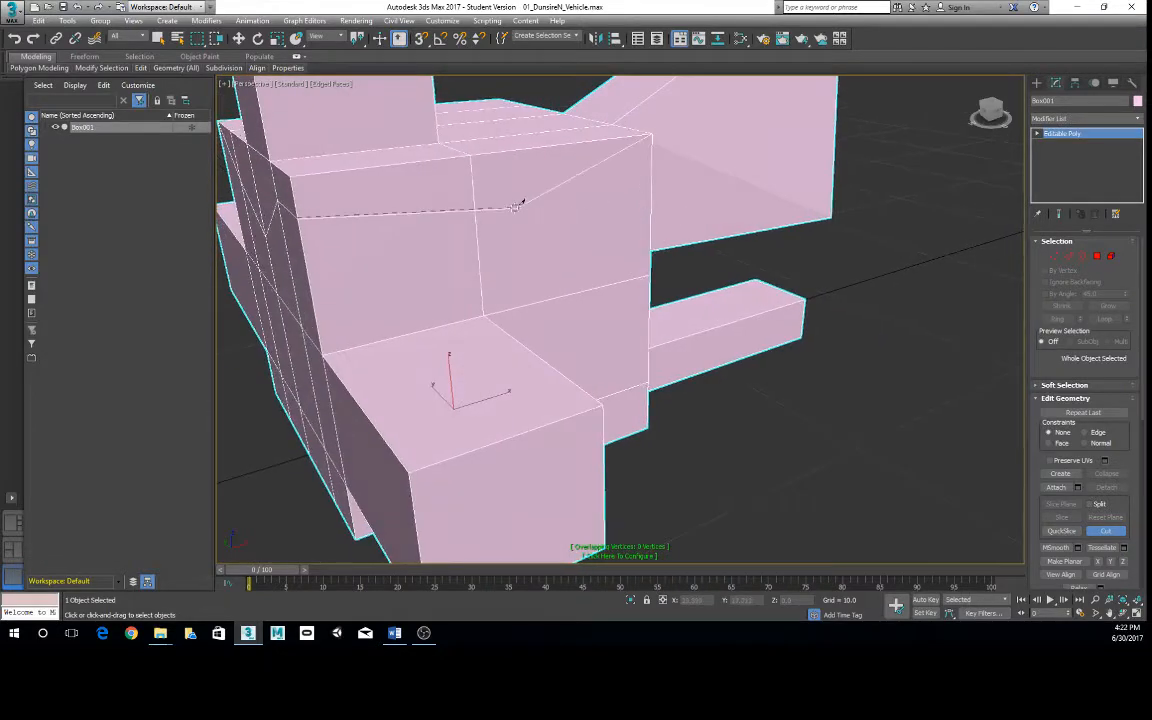
left_click(471, 155)
right_click(472, 156)
middle_click_drag(405, 281, 463, 250, "alt")
scroll(446, 262, "down", 3)
right_click(480, 250)
right_click(481, 250)
left_click(474, 238)
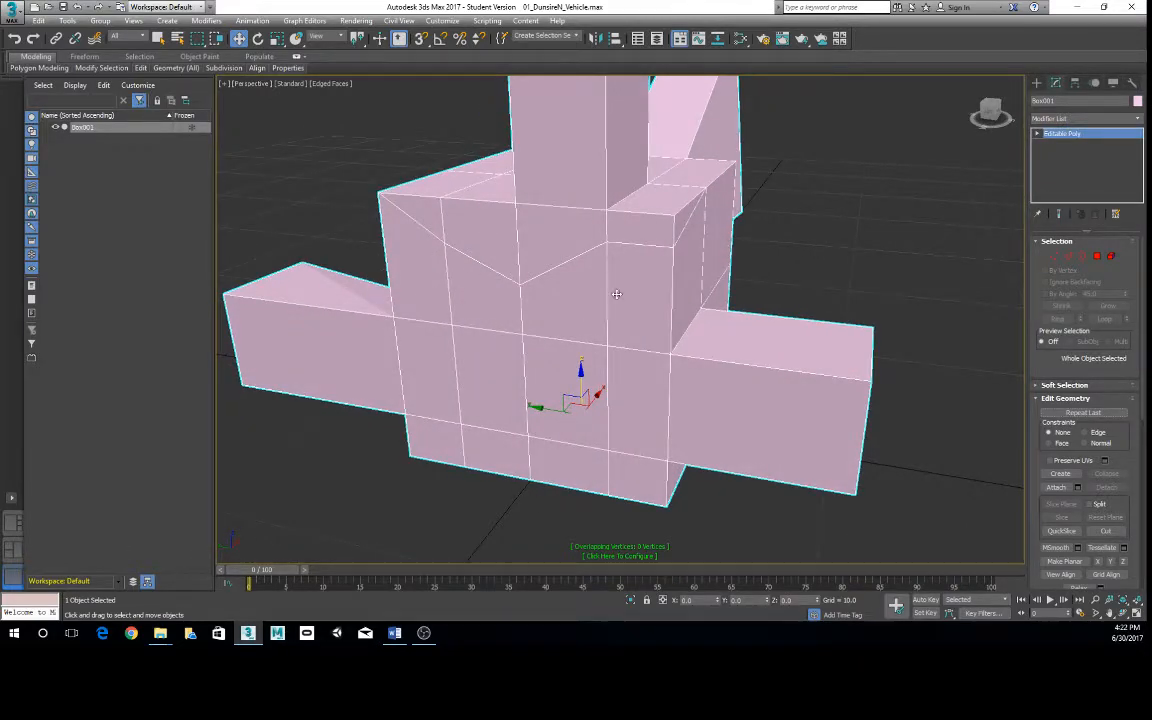
- Switch to the Polygon sub-object level and select the upper rear polygon on the body's side face
mouse_move(607, 258)
middle_mouse_down("alt")
mouse_move(635, 303)
mouse_move(622, 314)
mouse_move(638, 296)
mouse_move(614, 273)
middle_mouse_up("alt")
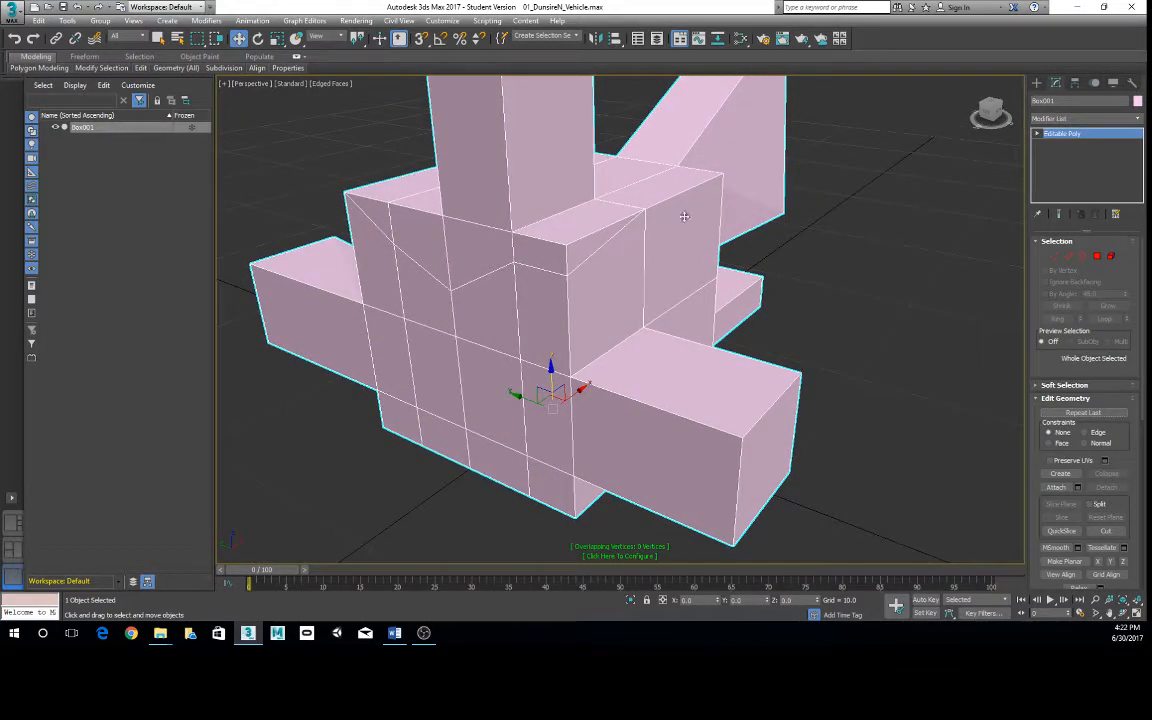
middle_click_drag(684, 216, 664, 240, "alt")
right_click(661, 237)
left_click(642, 188)
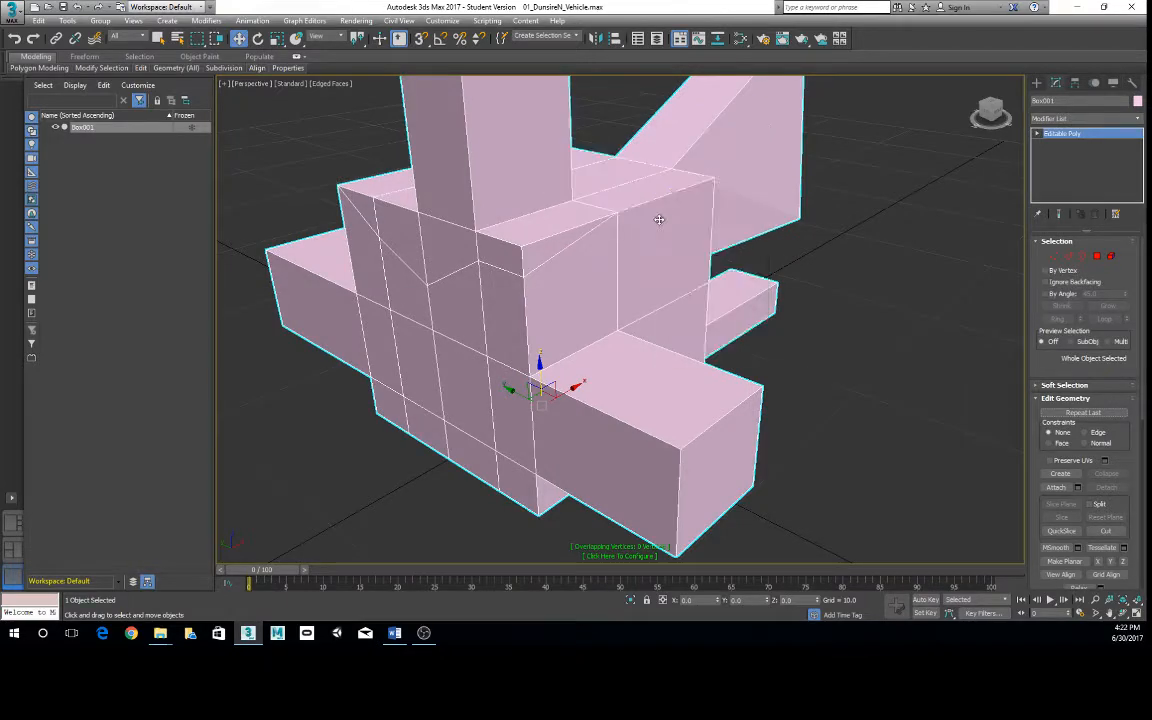
left_click(676, 251)
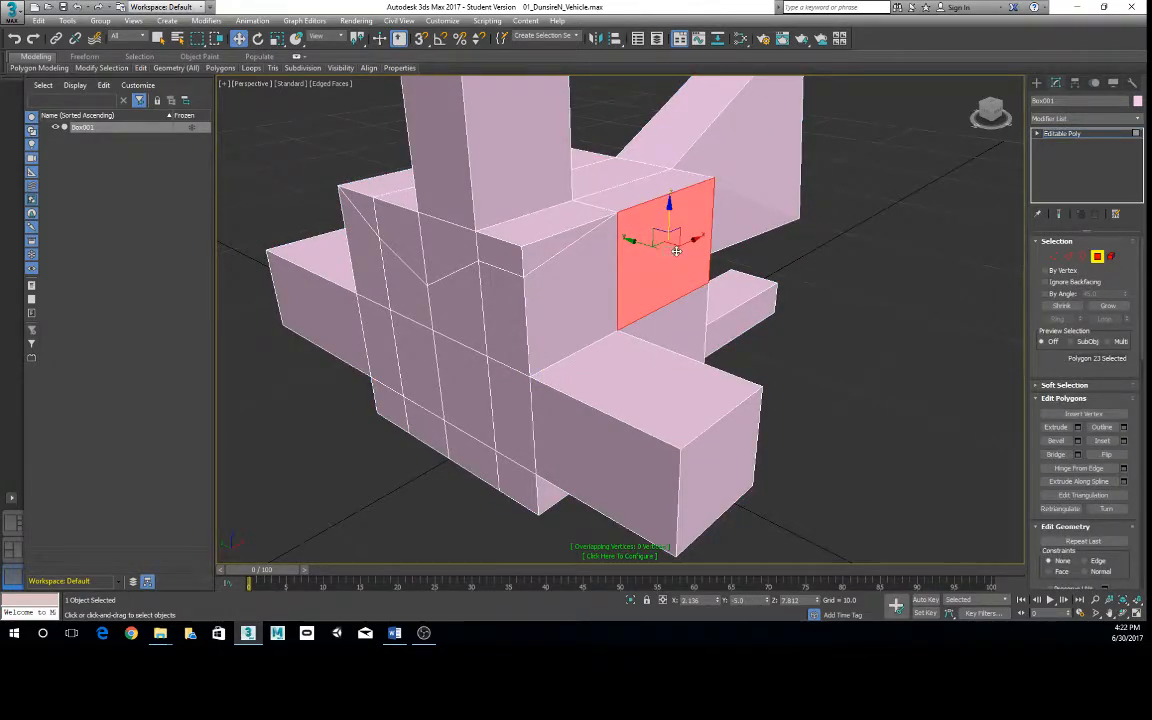
middle_click_drag(615, 278, 663, 281, "alt")
scroll(670, 277, "down", 4)
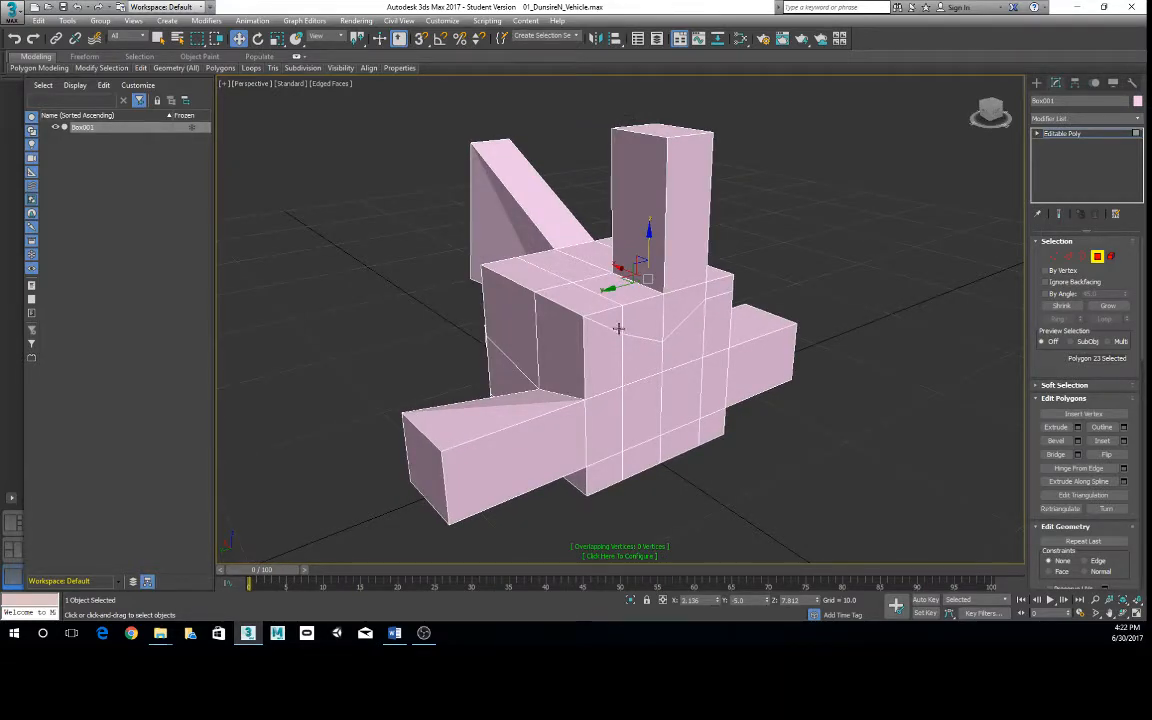
middle_click_drag(662, 280, 704, 265, "alt")
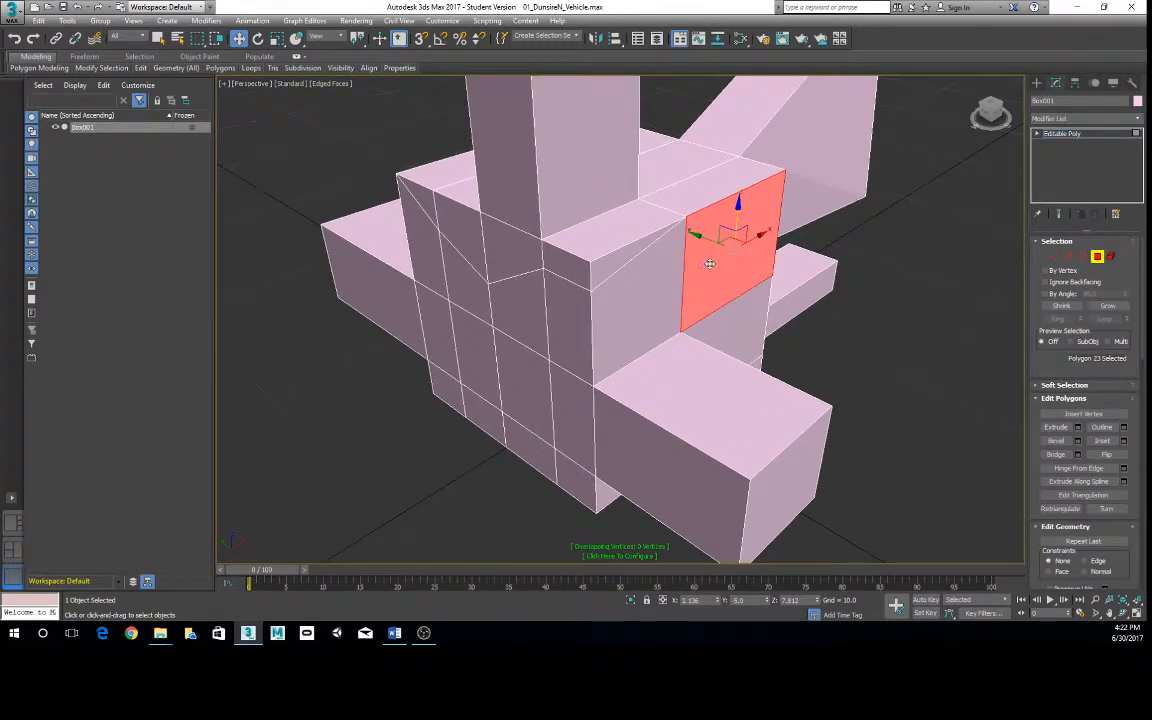
mouse_move(141, 68)
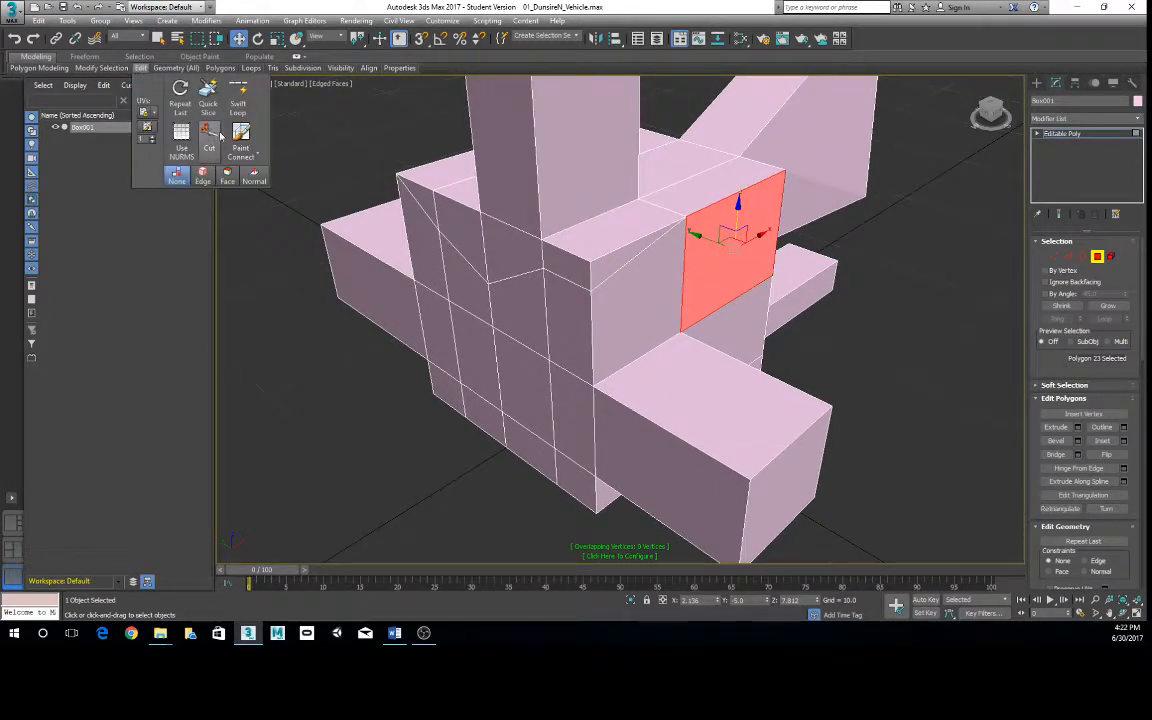
left_click(214, 138)
middle_click_drag(530, 280, 586, 337, "alt")
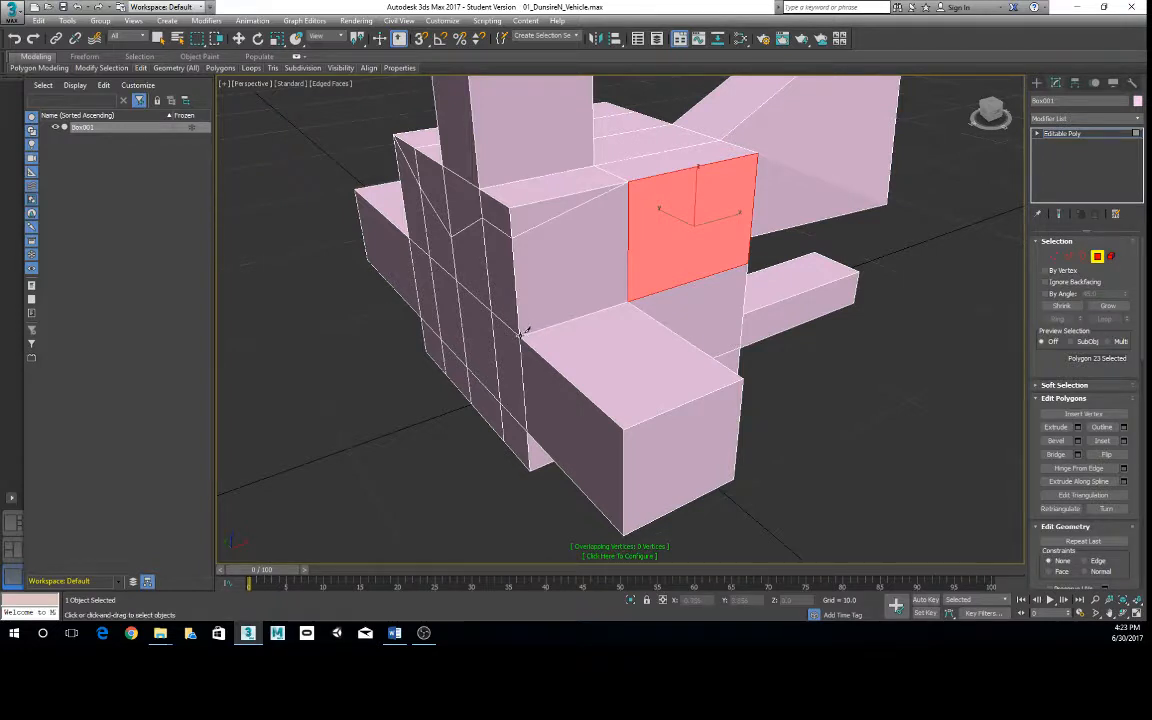
right_click(520, 335)
middle_click_drag(613, 346, 580, 290, "alt")
left_click(882, 339)
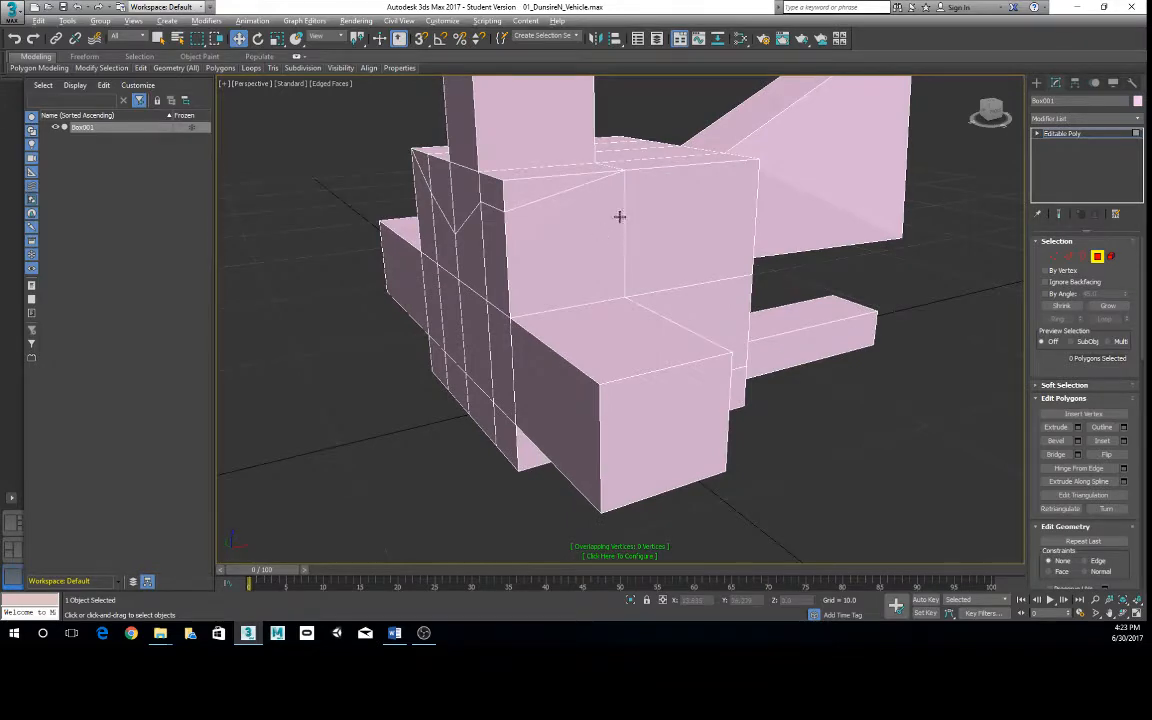
- At the Edge level, remove the chain of cut edges across the front and side faces and undo the removal
left_click(1069, 257)
middle_click_drag(531, 230, 600, 258, "alt")
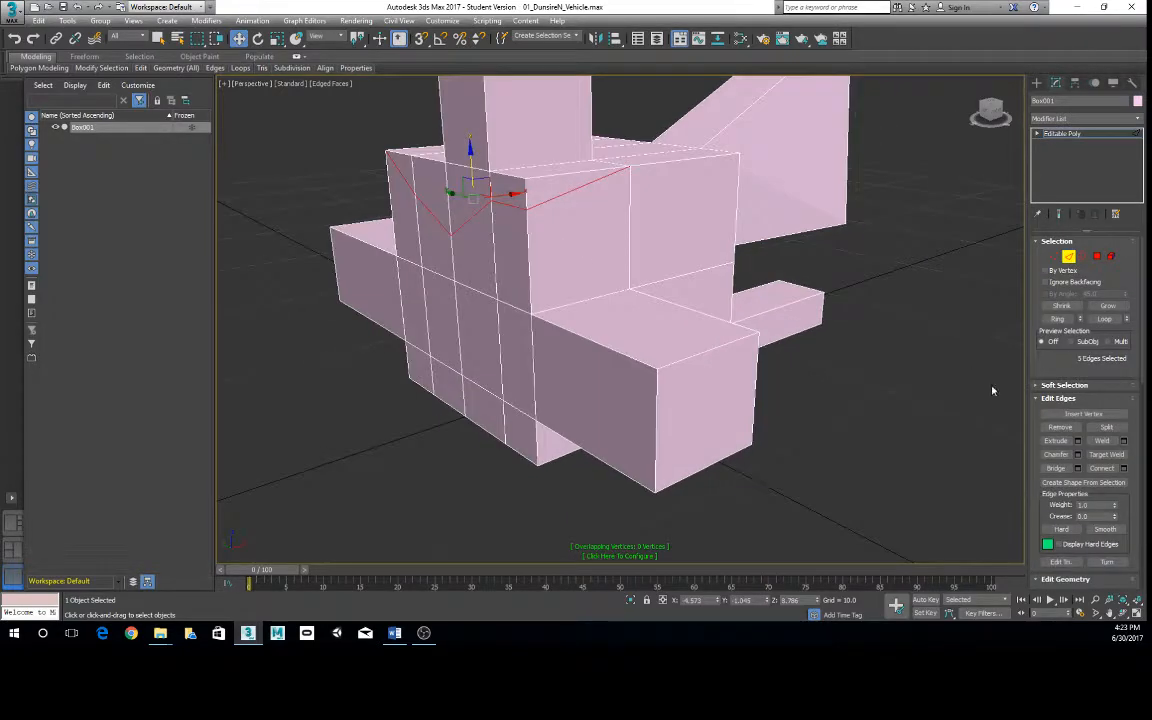
left_click(1060, 427)
middle_click_drag(944, 398, 575, 358, "alt")
key("ctrl+z")
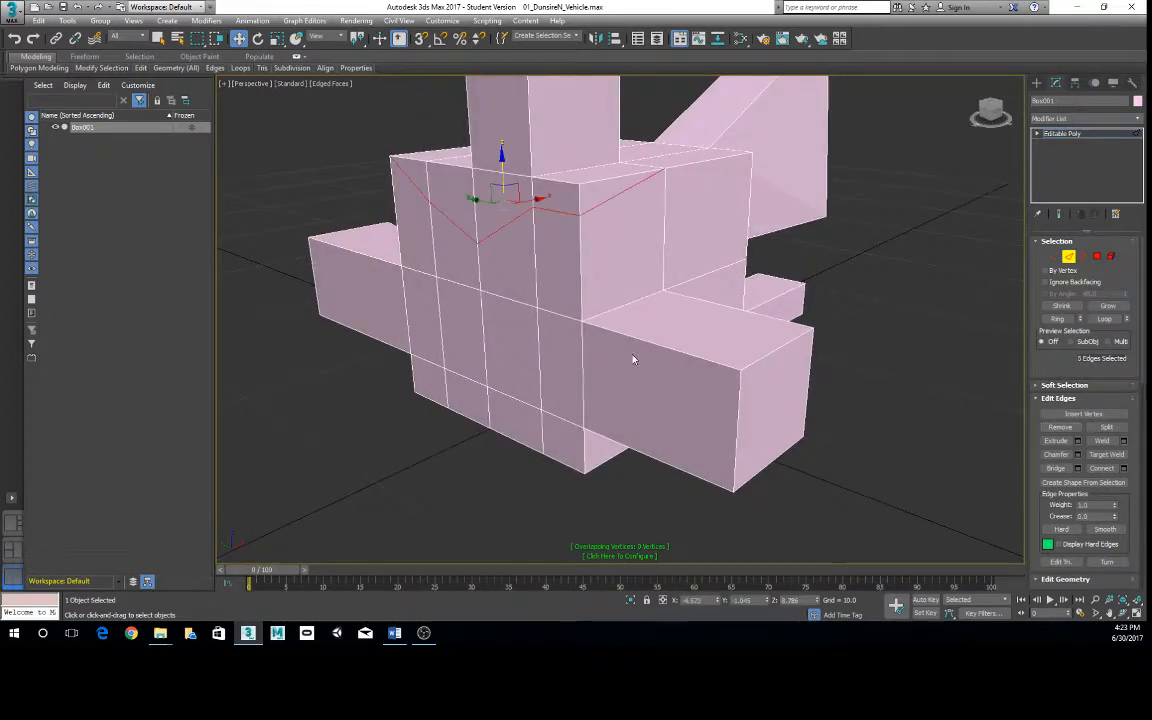
- Try deleting the diagonal edge on the side face, undo that, and use Remove on the edge instead
left_click(602, 203)
key("Delete")
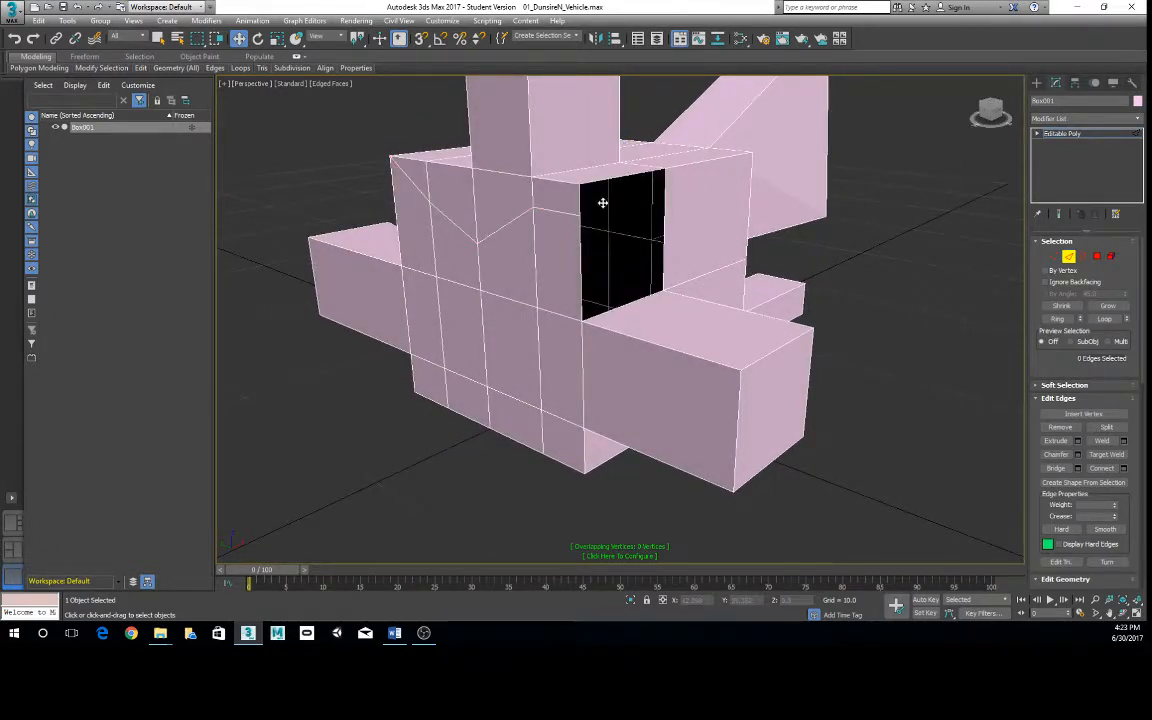
key("ctrl+z")
left_click(1058, 429)
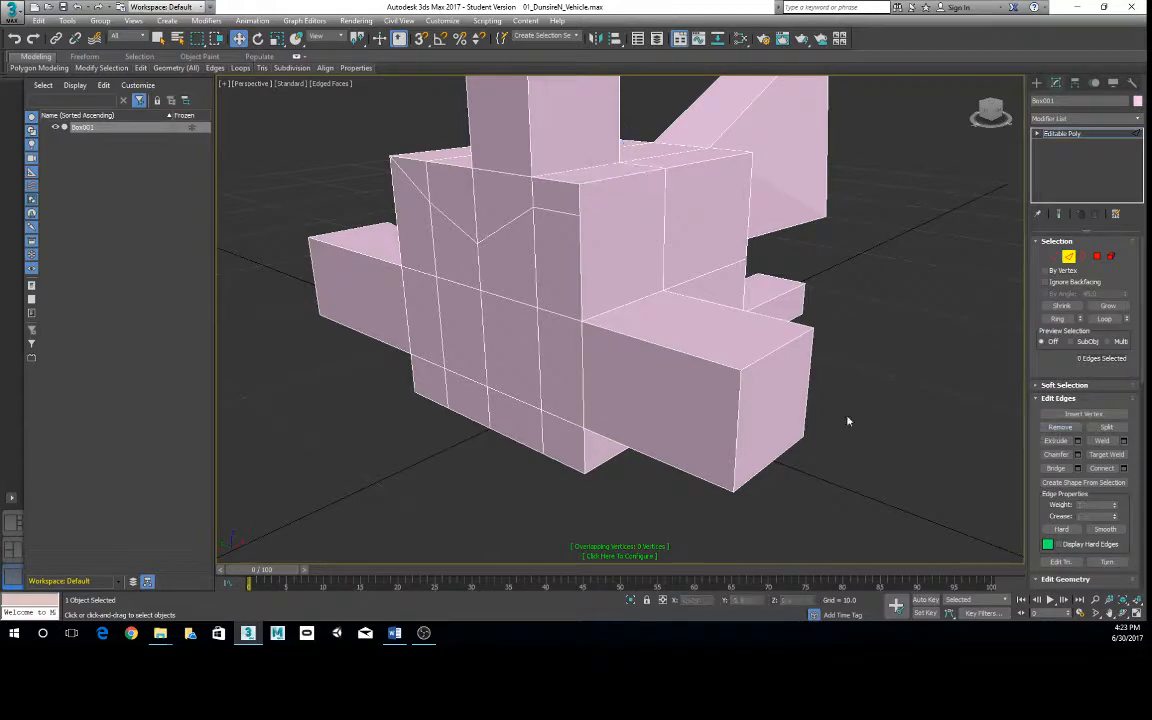
- Remove the short cut edge on the front face between the third vertical edge and the corner edge
mouse_move(624, 284)
middle_mouse_down("alt")
mouse_move(656, 283)
mouse_move(630, 285)
middle_mouse_up("alt")
right_click(656, 208)
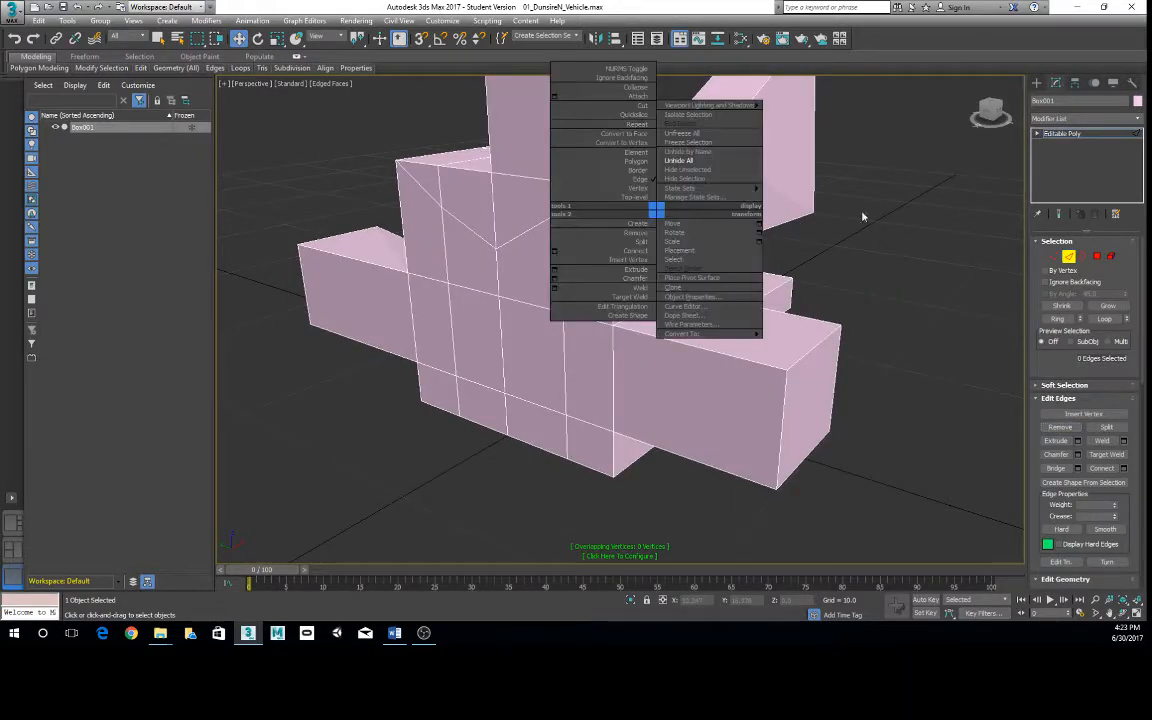
left_click(1055, 259)
middle_click_drag(832, 245, 775, 247, "alt")
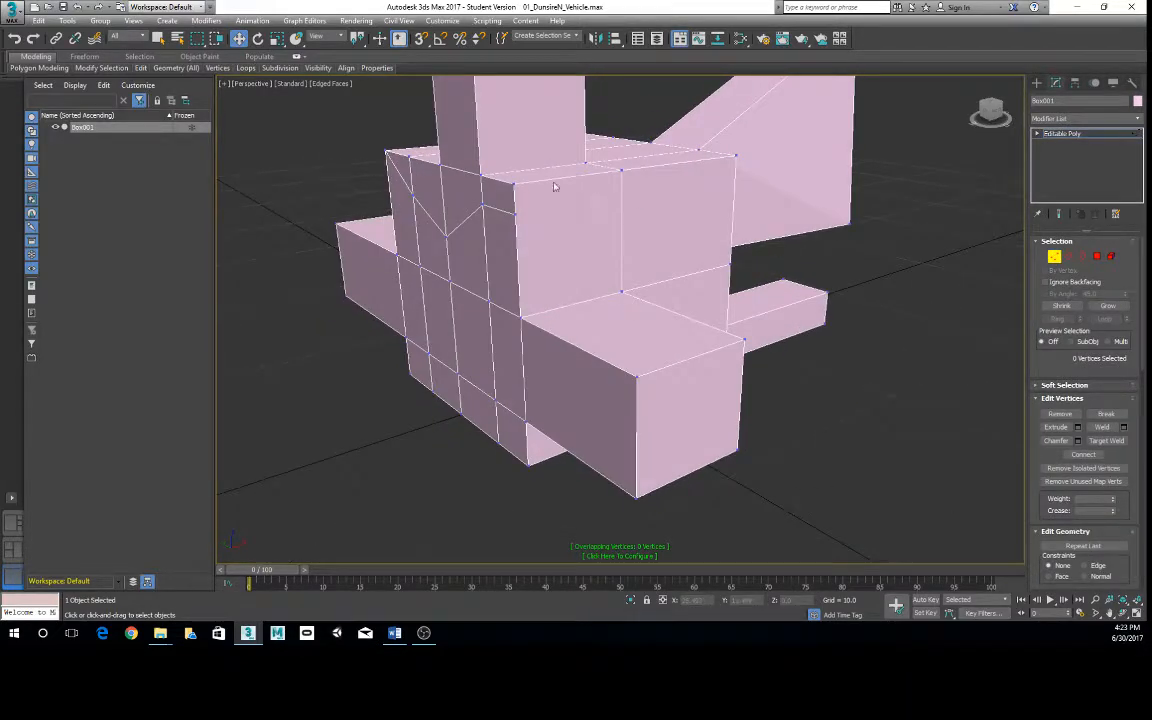
middle_click_drag(548, 222, 933, 234, "alt")
key("2")
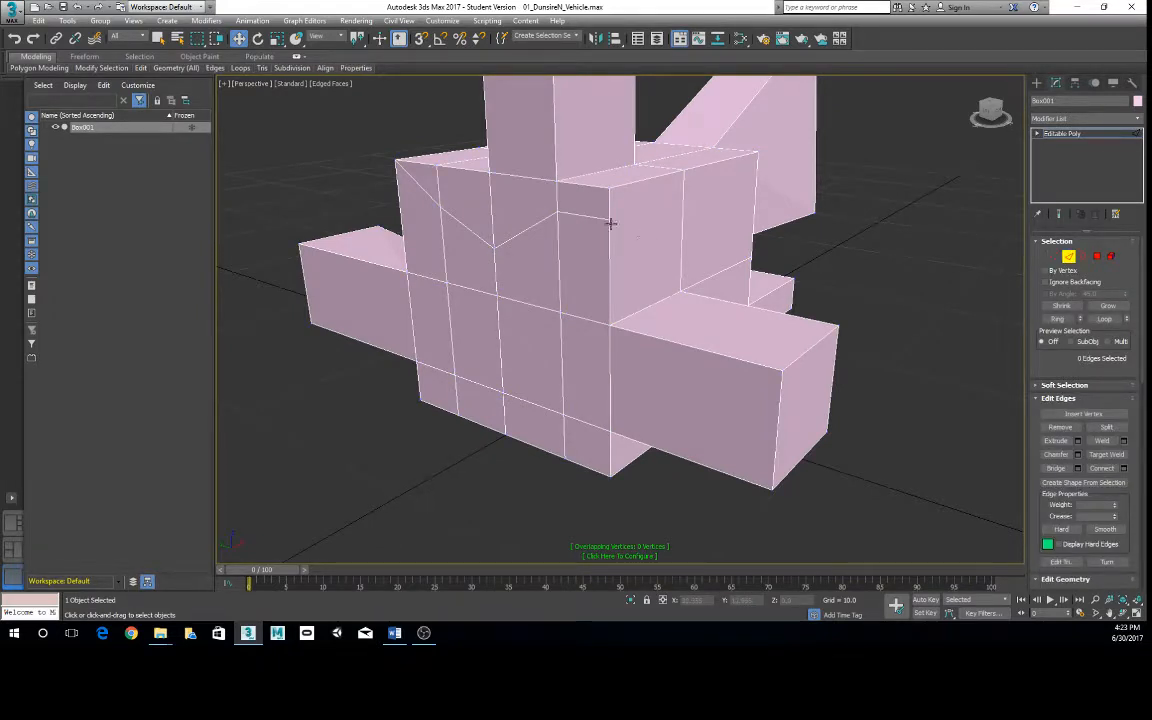
left_click(596, 215)
left_click(702, 216)
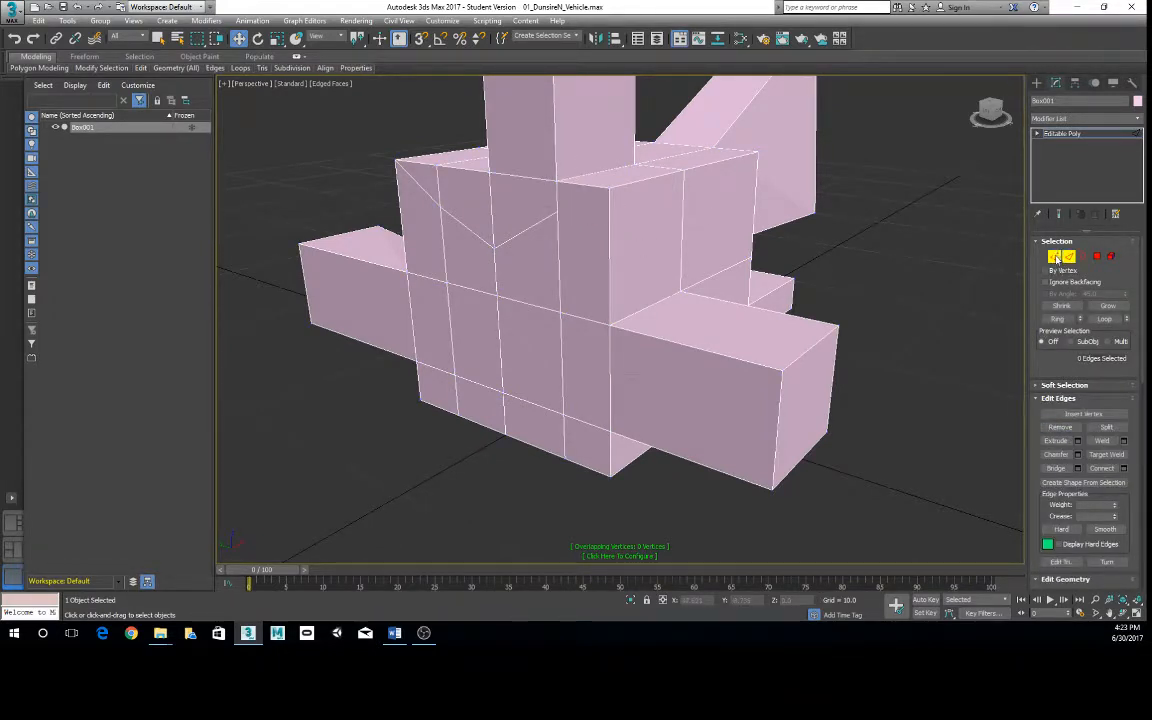
- At the Vertex level, select the leftover vertex on the front corner edge, clear the sub-object mode and return to the object level
left_click(1055, 258)
left_click(609, 215)
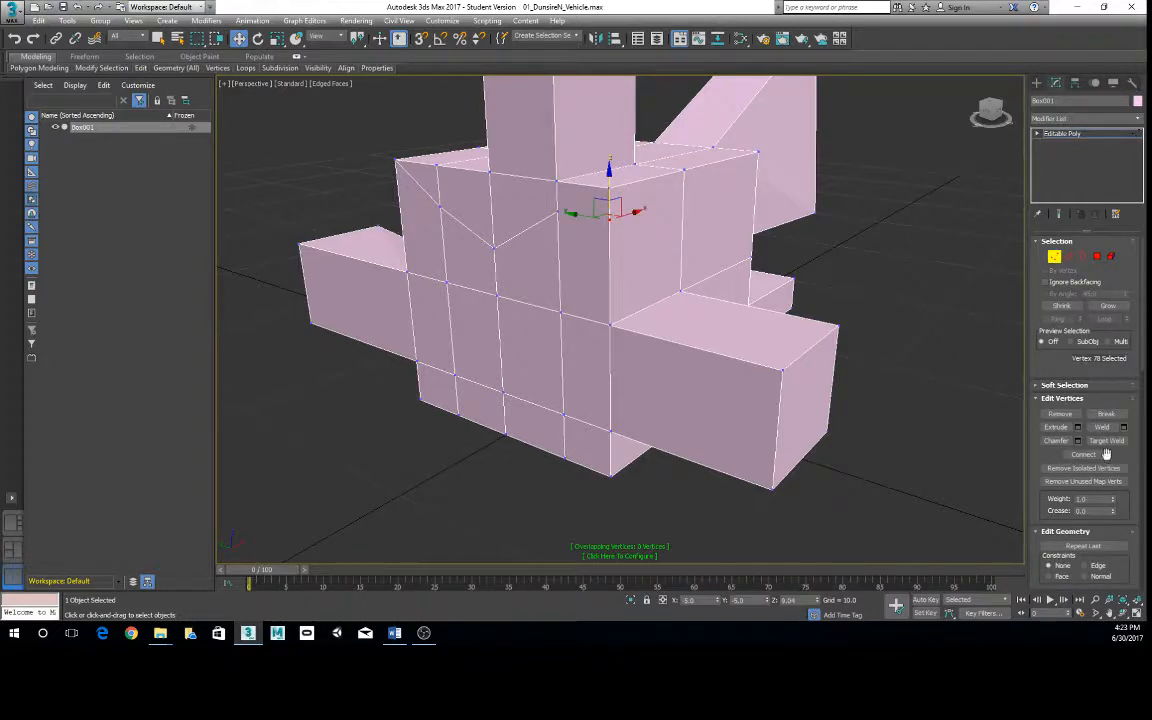
left_click(960, 382)
middle_click_drag(977, 391, 790, 338, "alt")
middle_click_drag(683, 274, 782, 247, "alt")
right_click(779, 242)
left_click(757, 221)
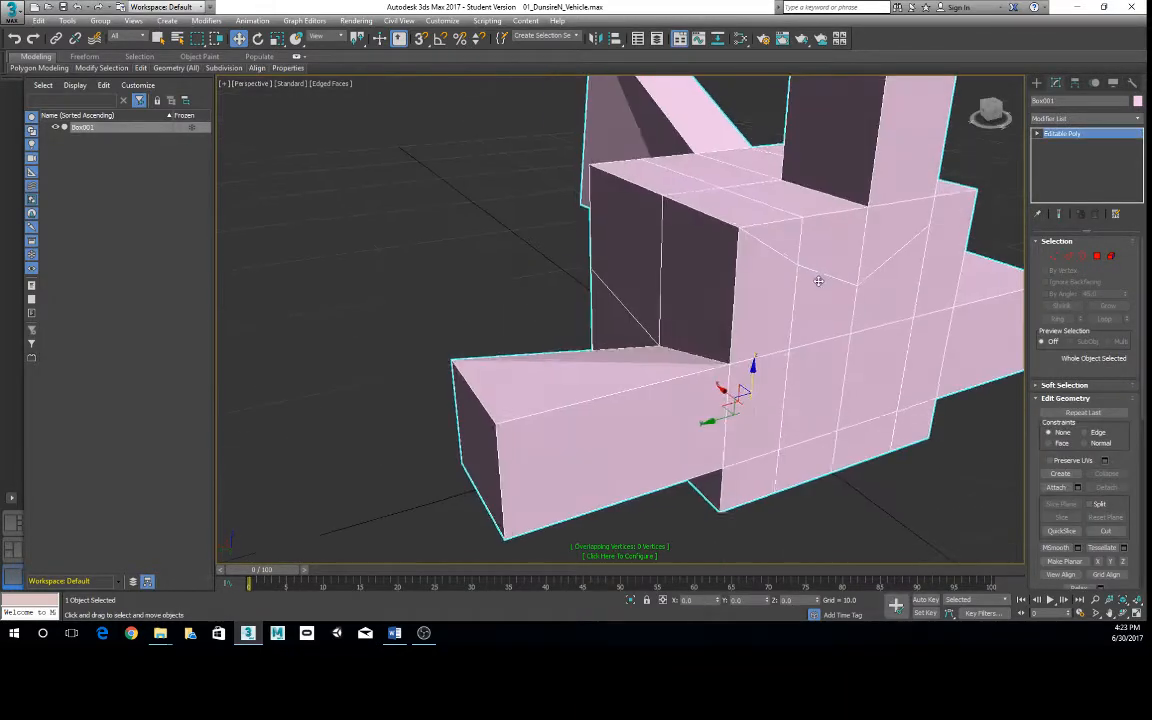
- QuickSlice the model horizontally through the body and side arms, and draw a diagonal slice line across it
left_click(138, 67)
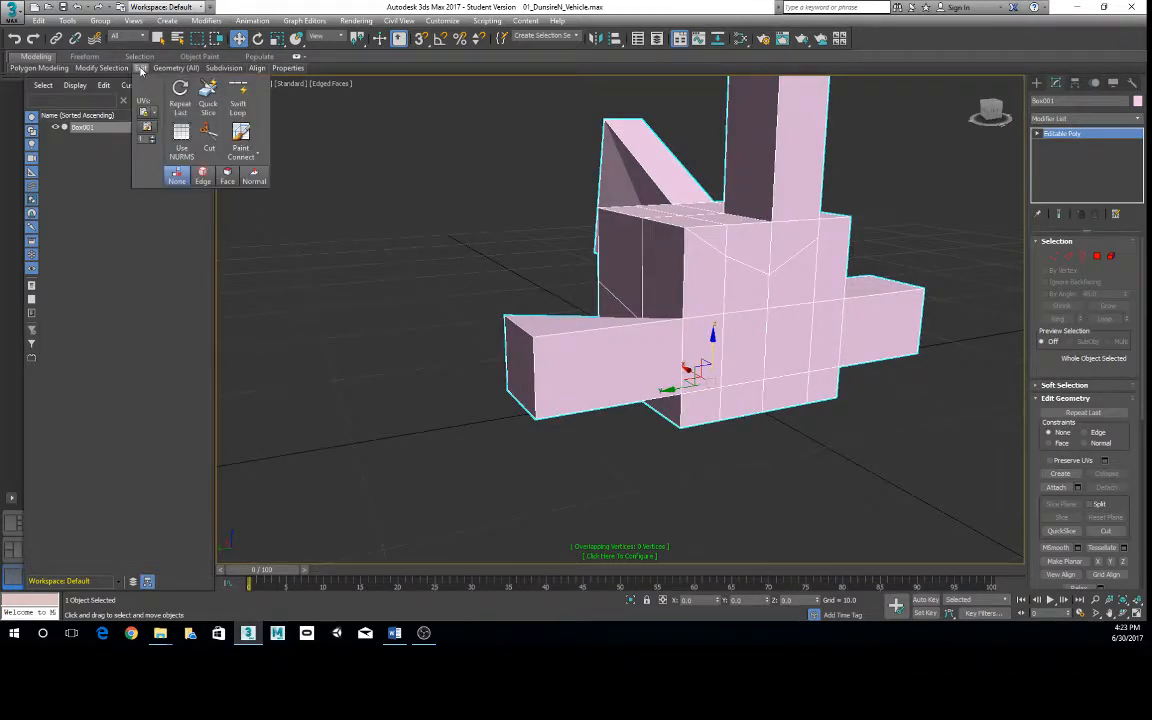
left_click(206, 95)
scroll(756, 259, "down", 5)
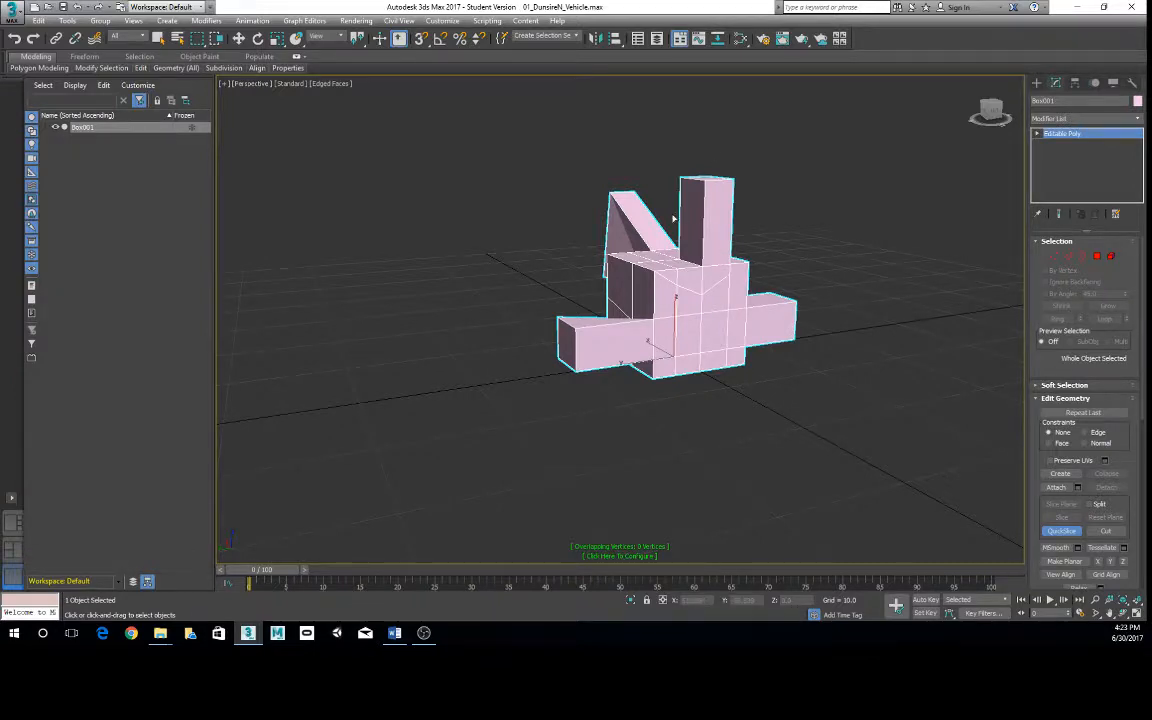
middle_click_drag(673, 217, 494, 322, "alt")
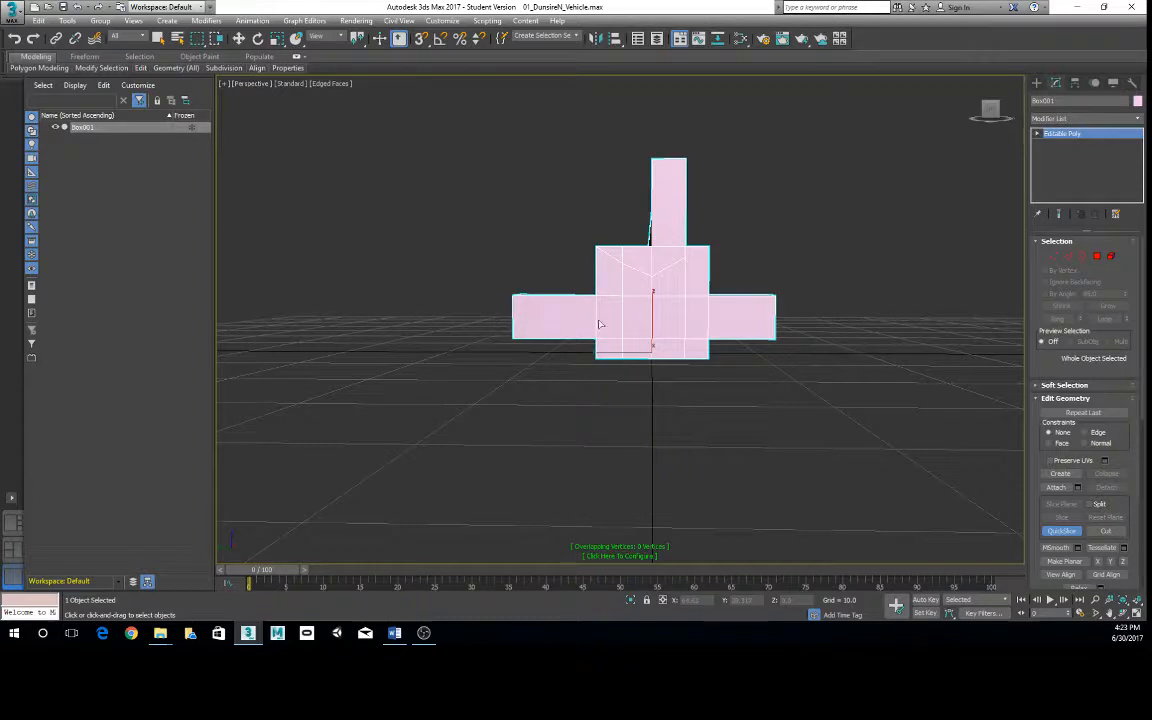
left_click(485, 319)
middle_click_drag(849, 325, 566, 247, "alt")
left_click(566, 247)
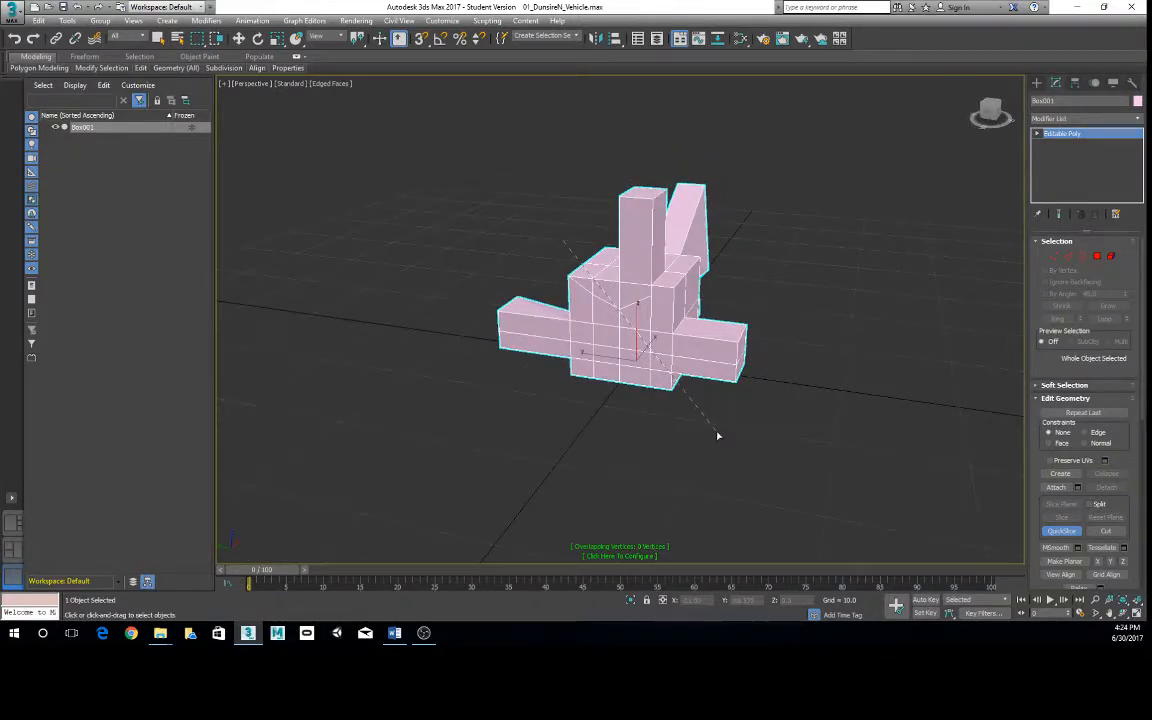
mouse_move(714, 434)
middle_mouse_down("alt")
mouse_move(627, 432)
mouse_move(728, 442)
mouse_move(789, 424)
mouse_move(730, 437)
mouse_move(609, 432)
mouse_move(716, 440)
middle_mouse_up("alt")
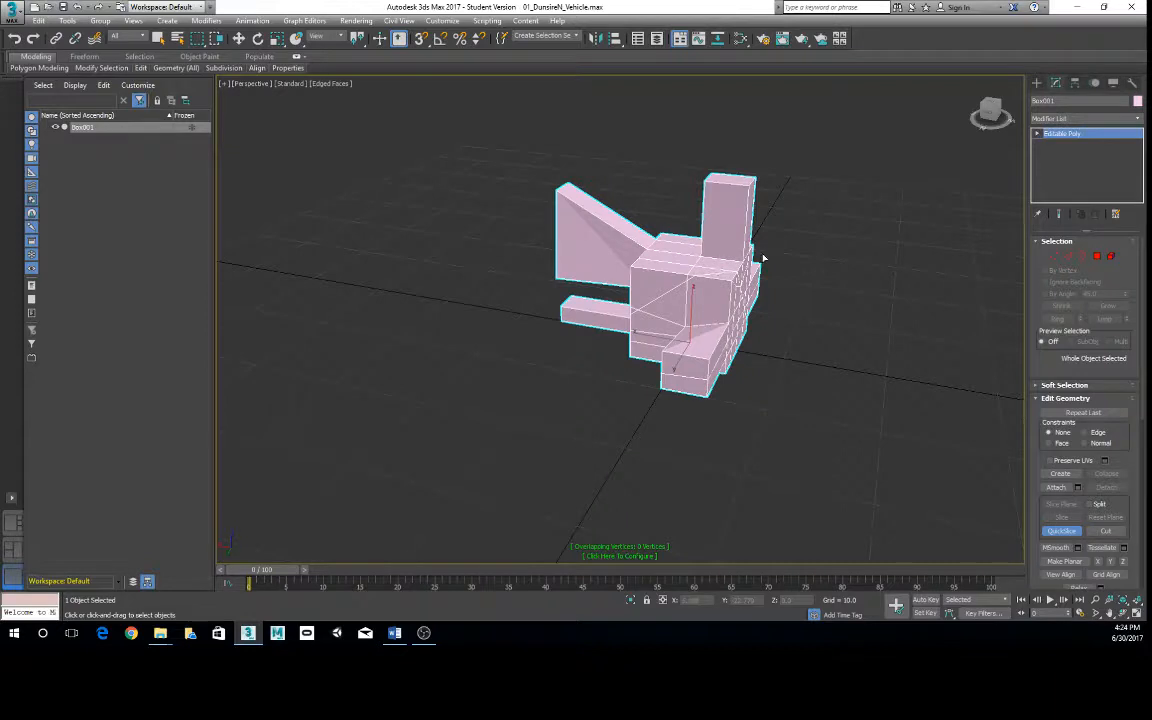
- In the Top view, QuickSlice the crossbar lengthwise through its middle and end the slicing tool
key("alt+w")
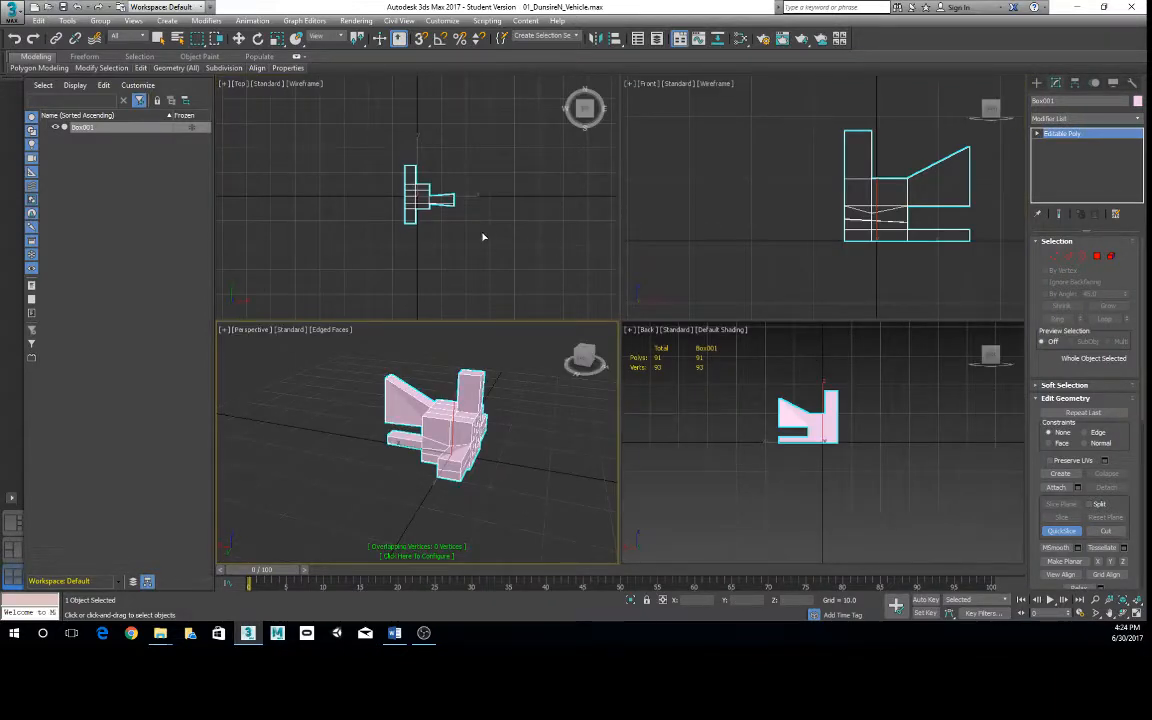
key("alt+w")
scroll(812, 190, "up", 5)
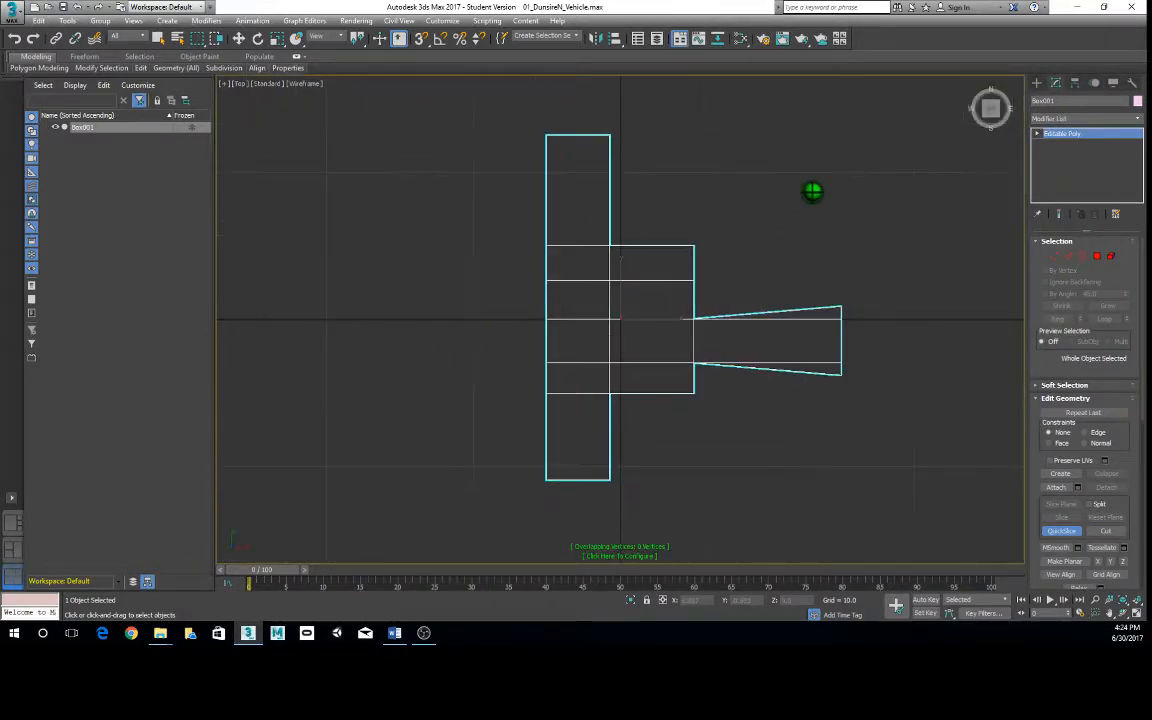
left_click(580, 124)
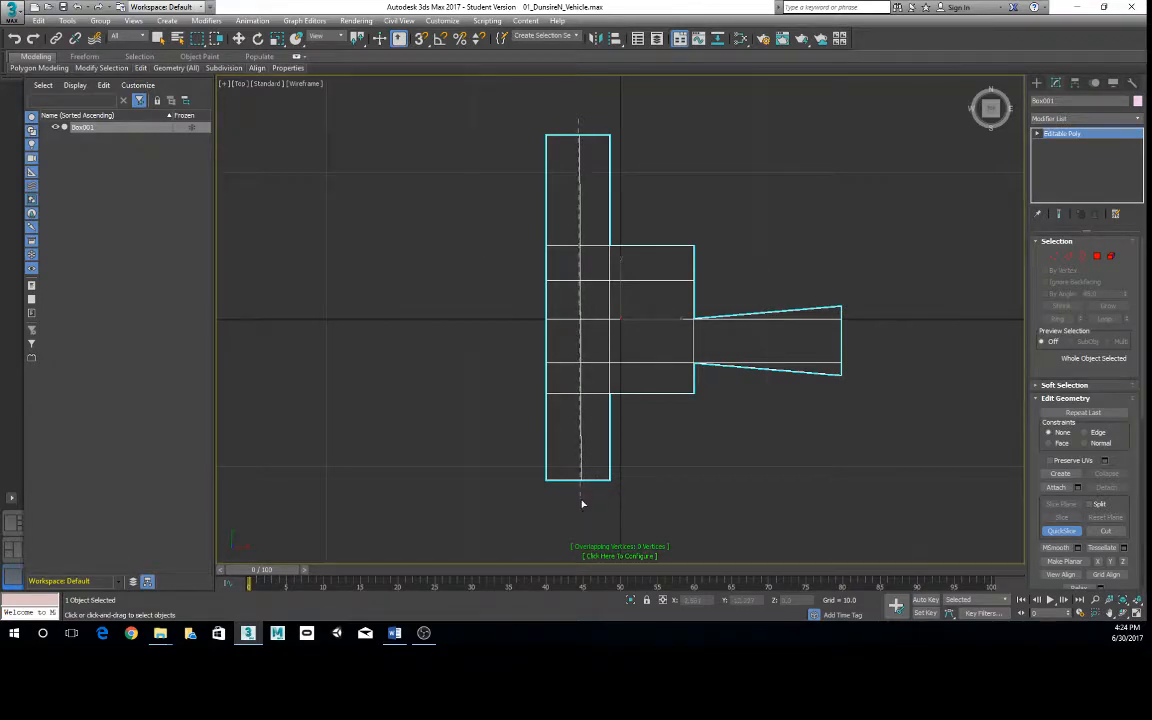
key("w")
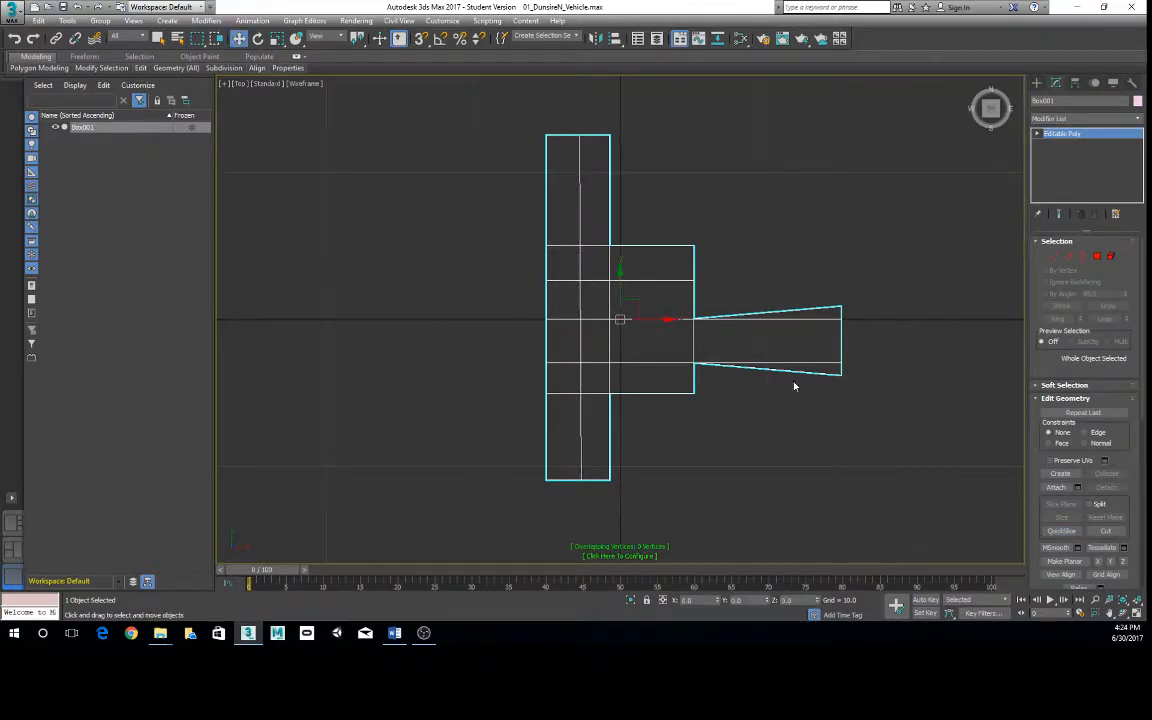
- Examine the sliced model in the Back view and from several angles in the Perspective view
key("alt+w")
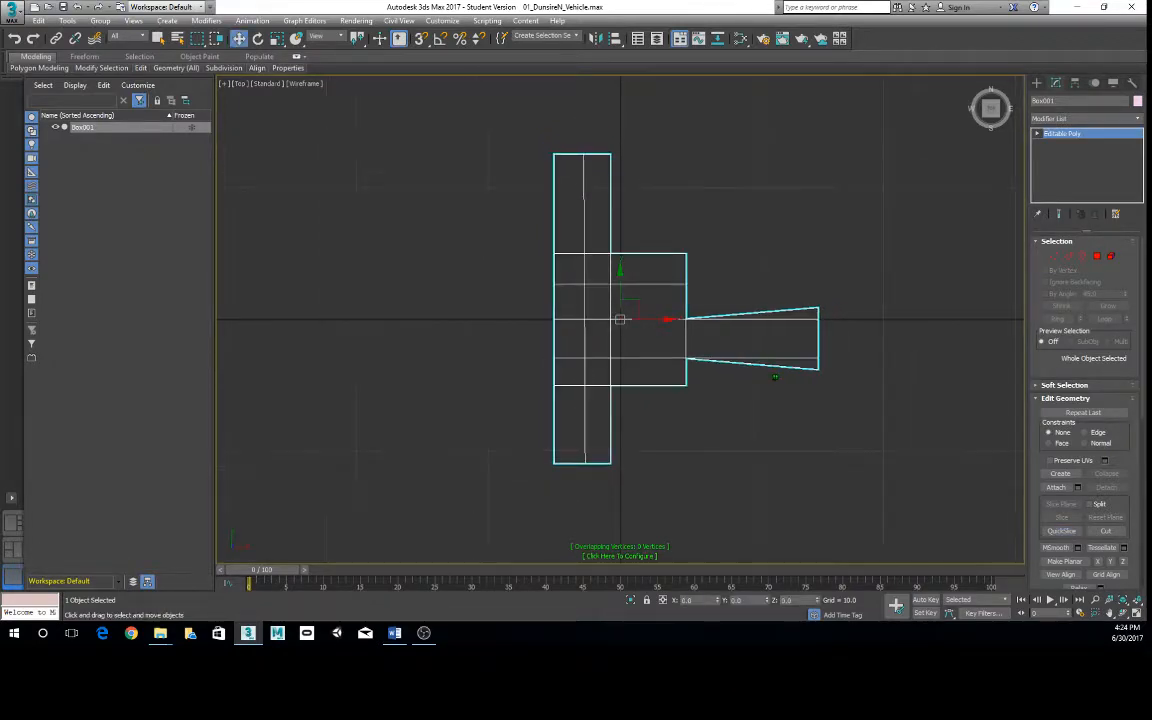
key("alt+w")
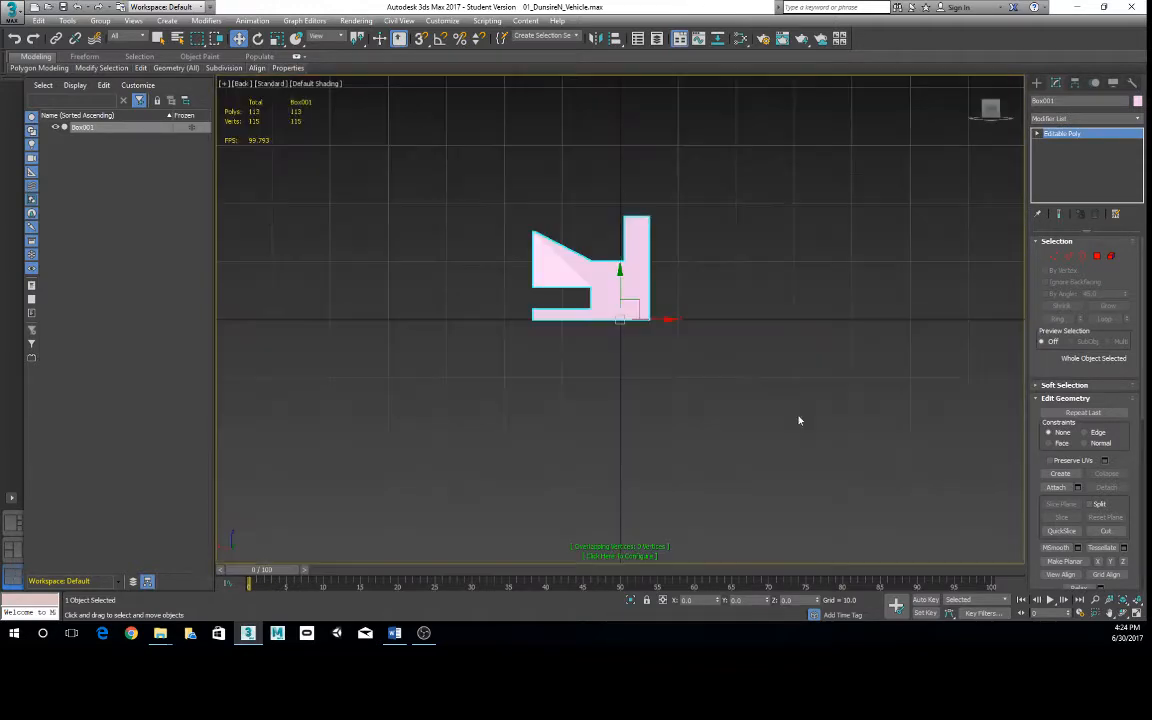
key("alt+w")
key("alt+w")
scroll(535, 438, "down", 3)
middle_click_drag(535, 438, 660, 377, "alt")
scroll(764, 364, "up", 2)
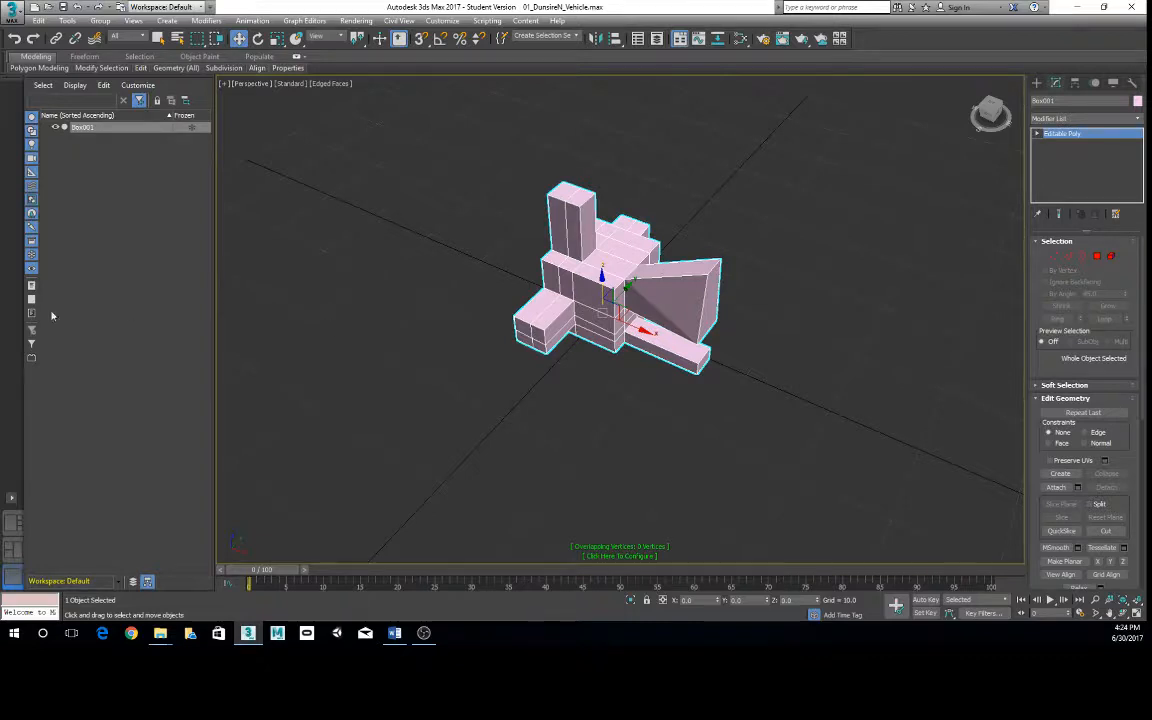
middle_click_drag(642, 314, 686, 285, "alt")
scroll(667, 273, "up", 3)
- Select the whole vehicle model and delete it
right_click(686, 285)
left_click(625, 304)
key("Delete")
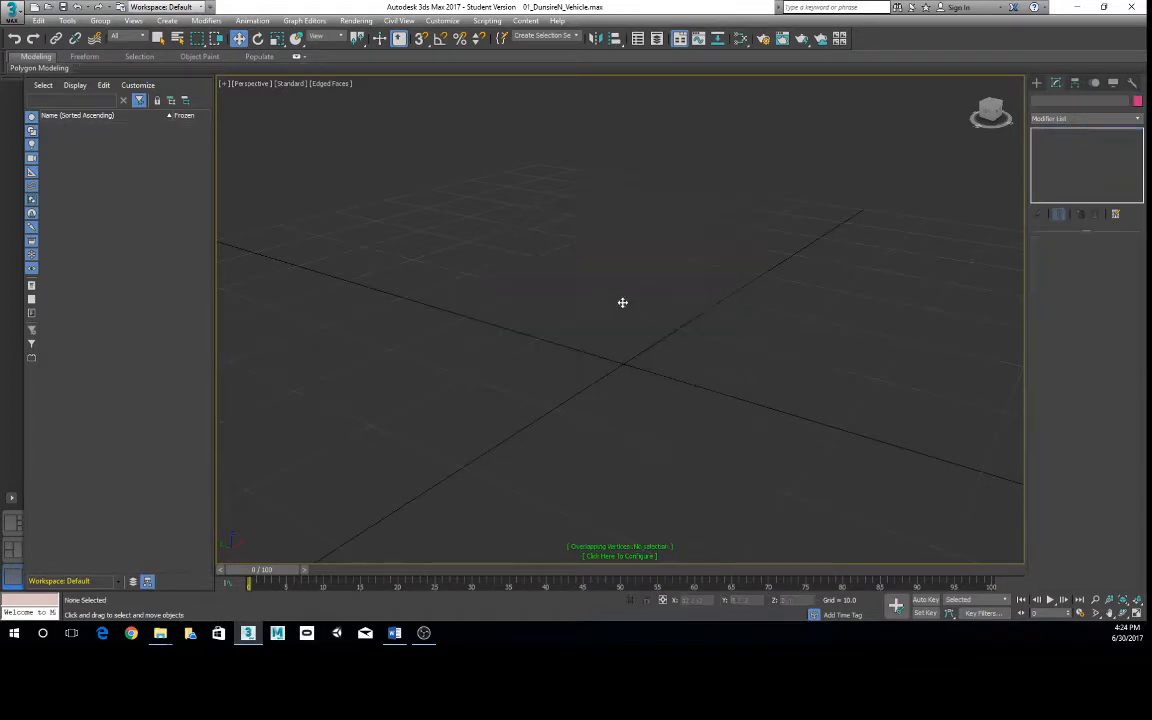
- Create a box at the origin by keyboard entry with length, width and height of 10
left_click(1037, 86)
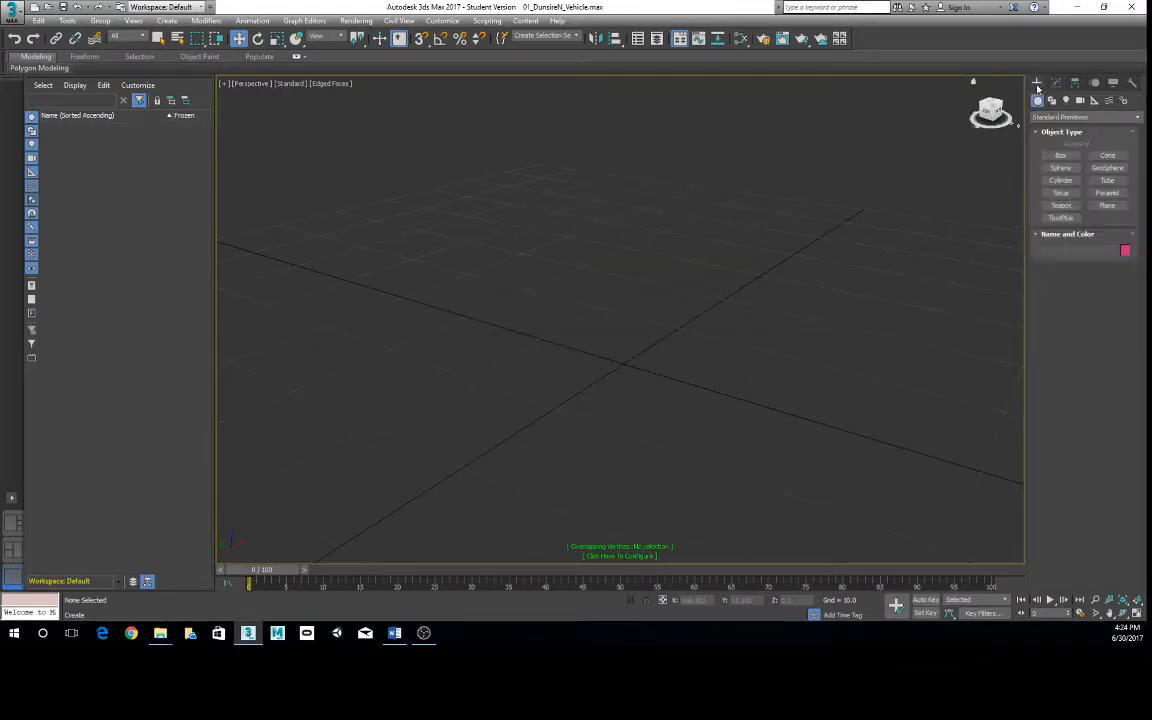
left_click(1060, 156)
left_click(1068, 301)
left_click(1092, 401)
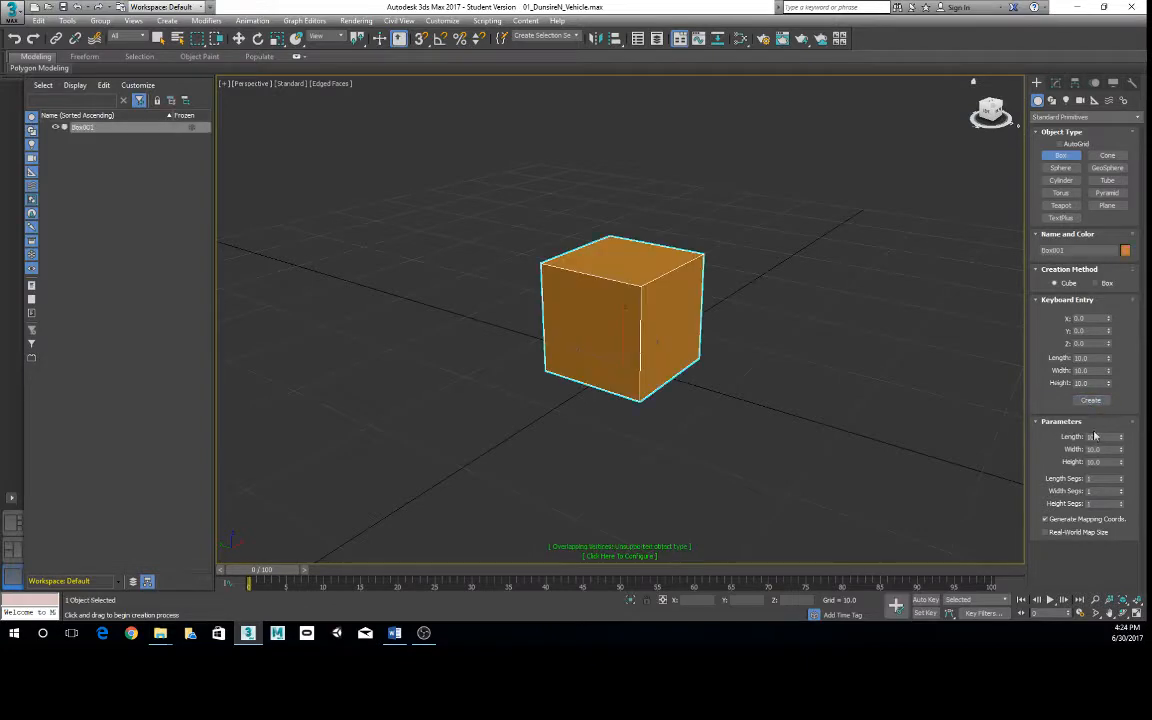
- Scale the box along the vertical axis into a tall block
scroll(663, 396, "down", 3)
middle_click_drag(663, 396, 545, 357, "alt")
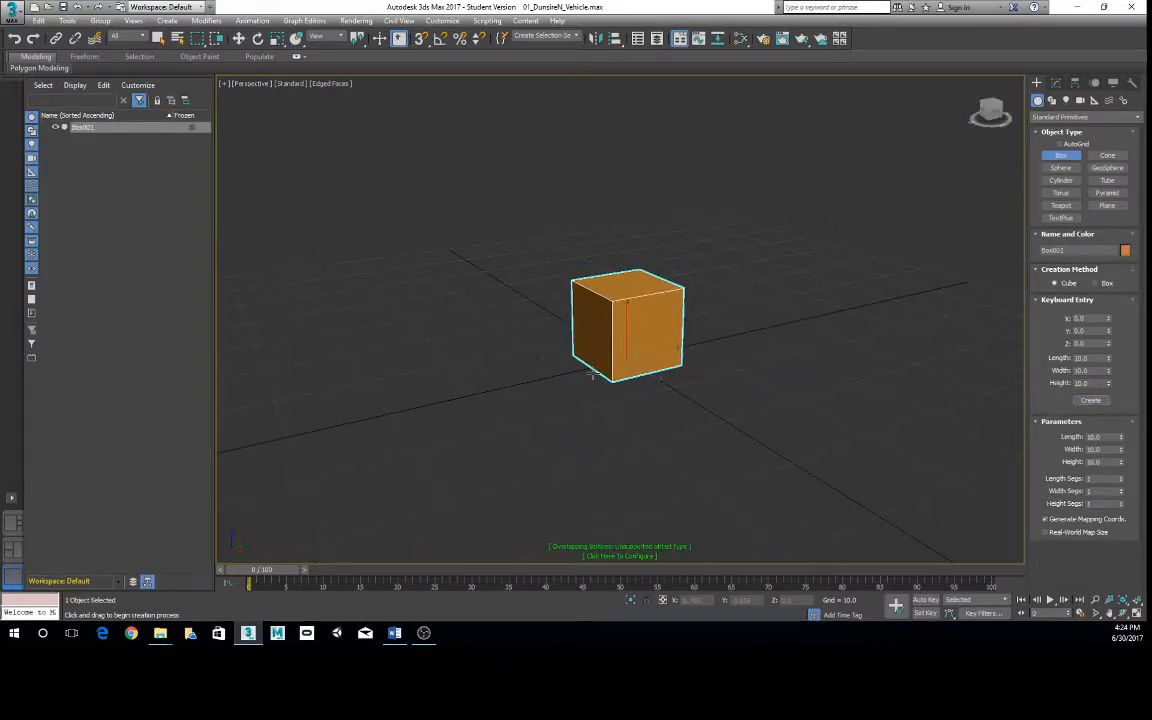
key("r")
left_click_drag(622, 309, 602, 250)
middle_click_drag(659, 228, 664, 256)
- Convert the tall box to Editable Poly
right_click(664, 250)
mouse_move(673, 373)
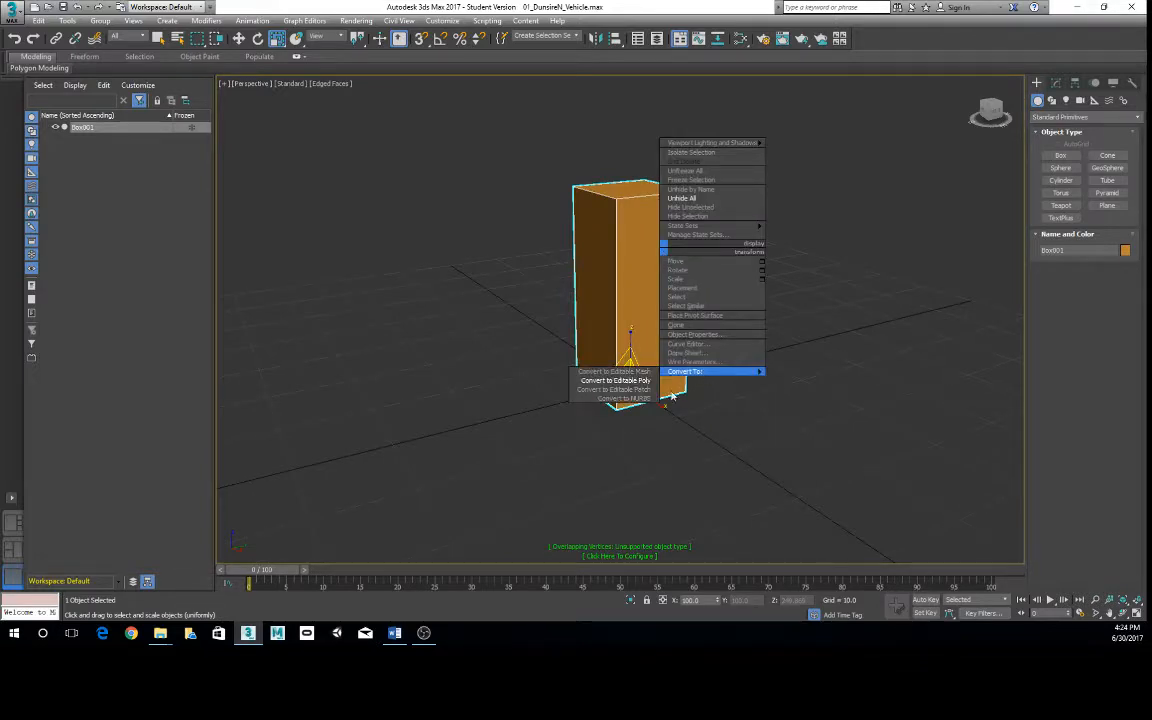
left_click(615, 380)
- Add two horizontal edge loops and one vertical edge loop to the tall box with SwiftLoop
mouse_move(620, 300)
middle_mouse_down("alt")
mouse_move(627, 265)
mouse_move(604, 296)
mouse_move(613, 293)
middle_mouse_up("alt")
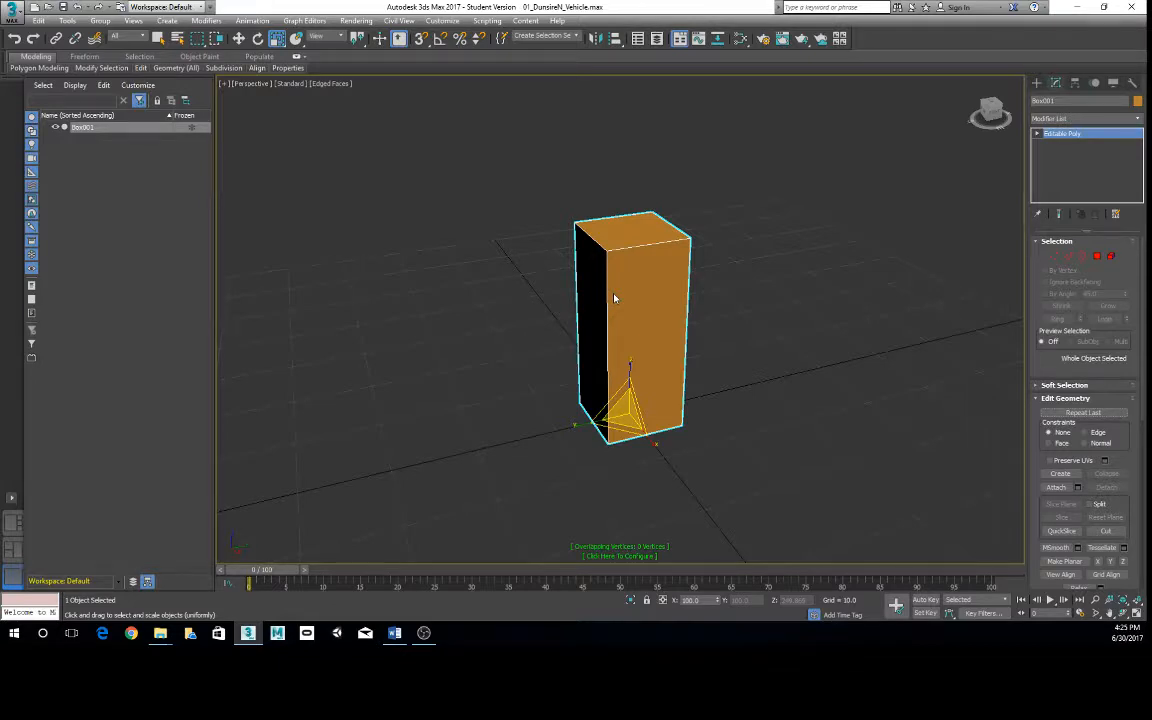
middle_click_drag(535, 239, 643, 260, "alt")
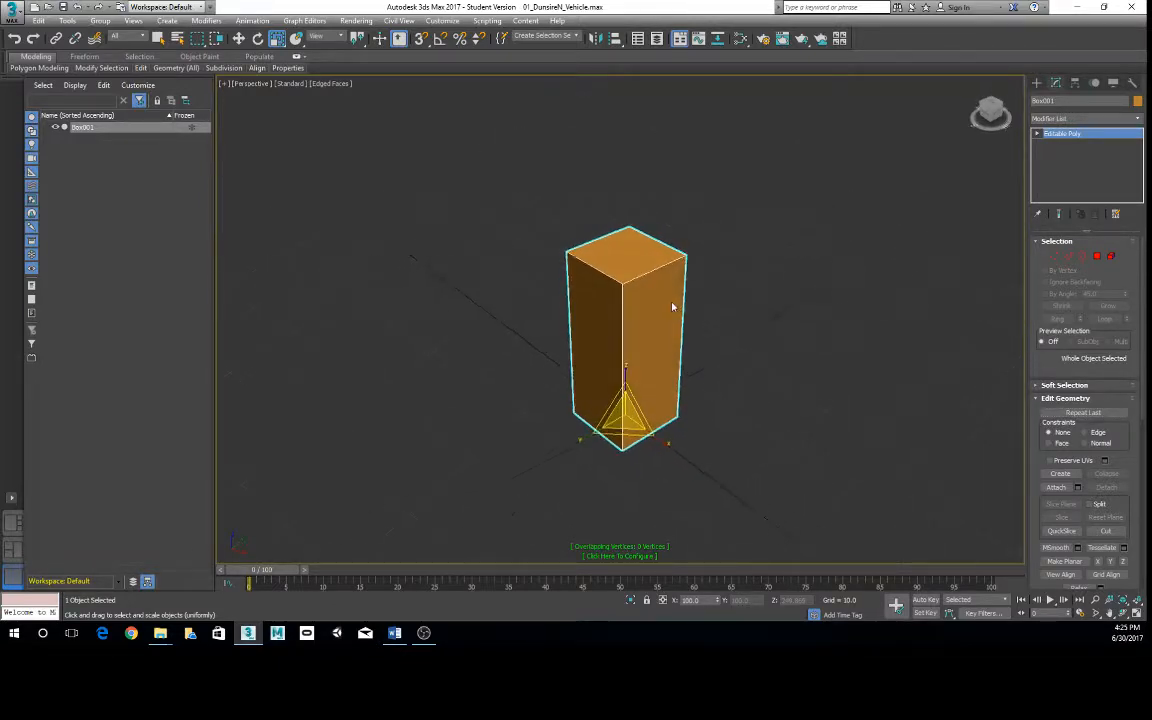
middle_click_drag(672, 307, 584, 225, "alt")
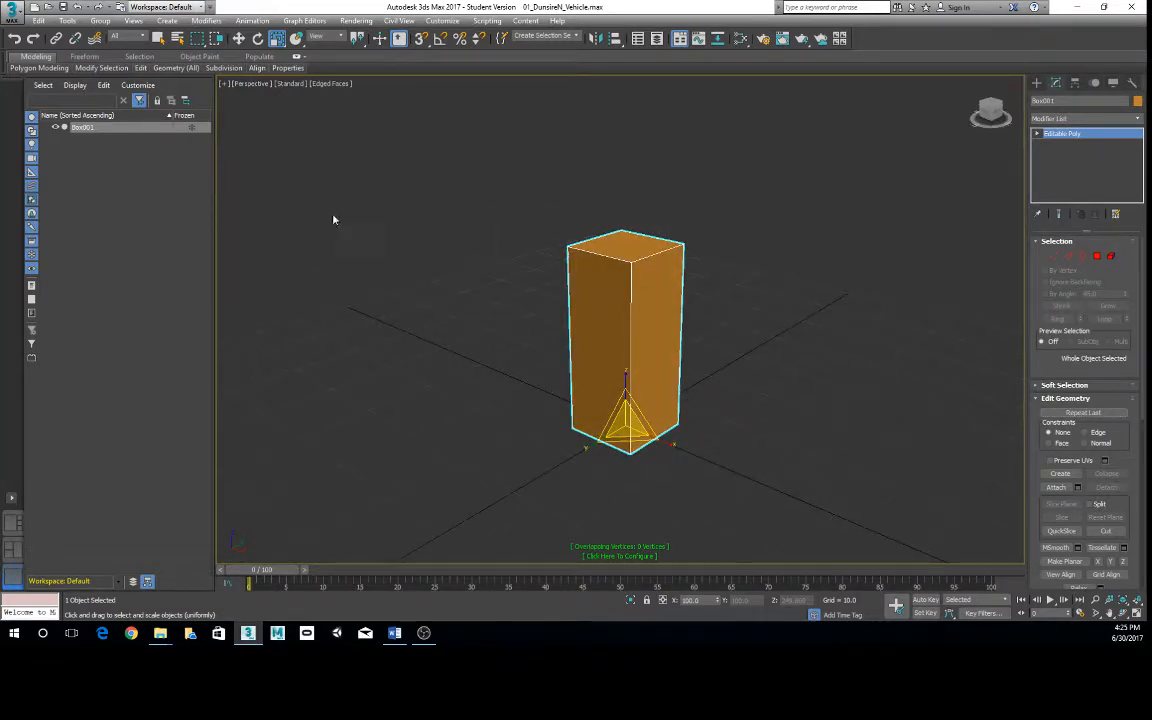
mouse_move(176, 70)
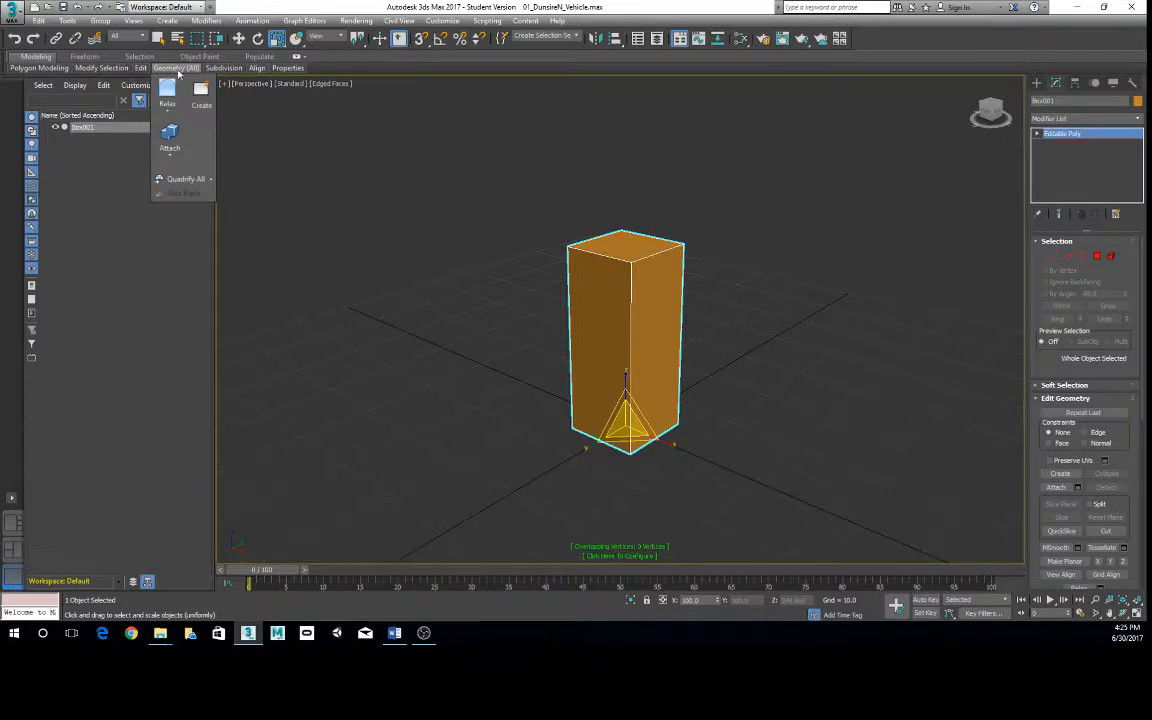
left_click(239, 98)
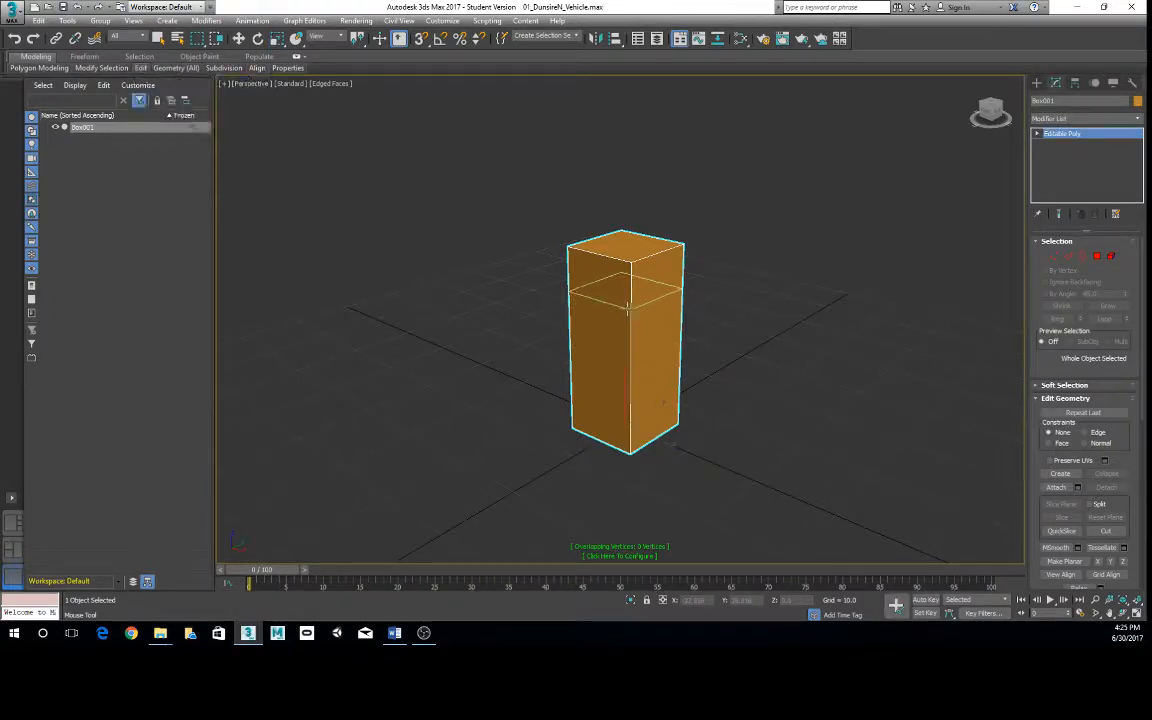
left_click(628, 309)
left_click(629, 390)
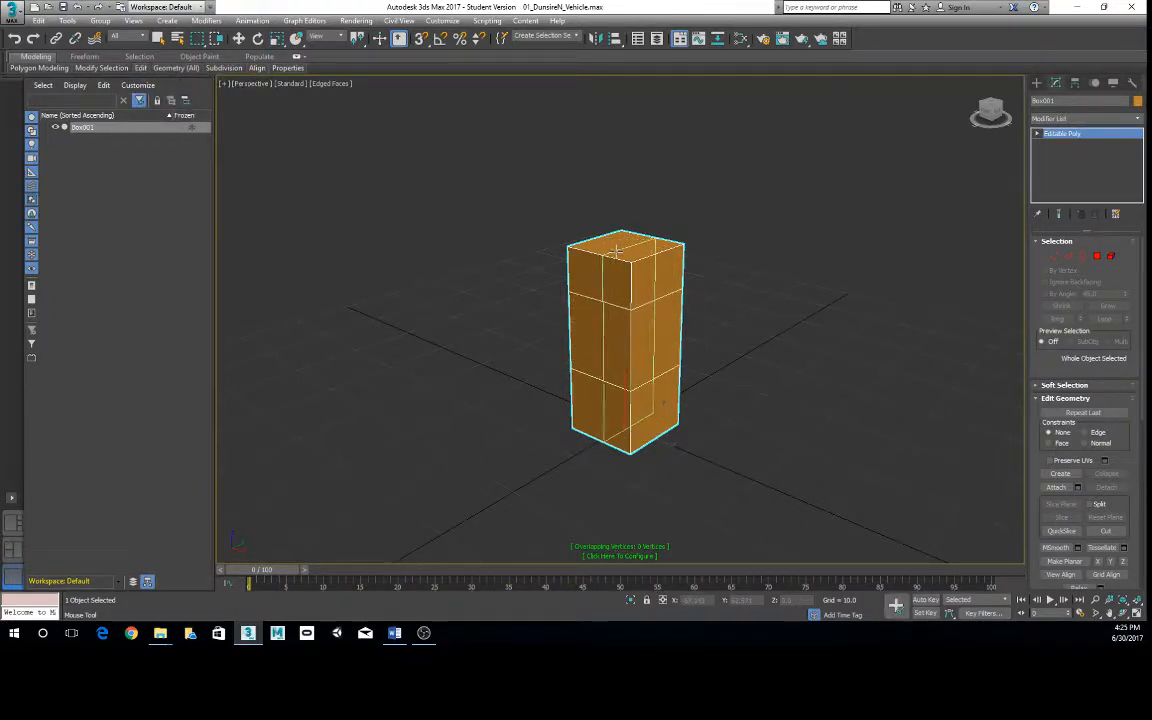
left_click(616, 251)
right_click(745, 365)
middle_click_drag(745, 365, 617, 303, "alt")
scroll(617, 303, "up", 1)
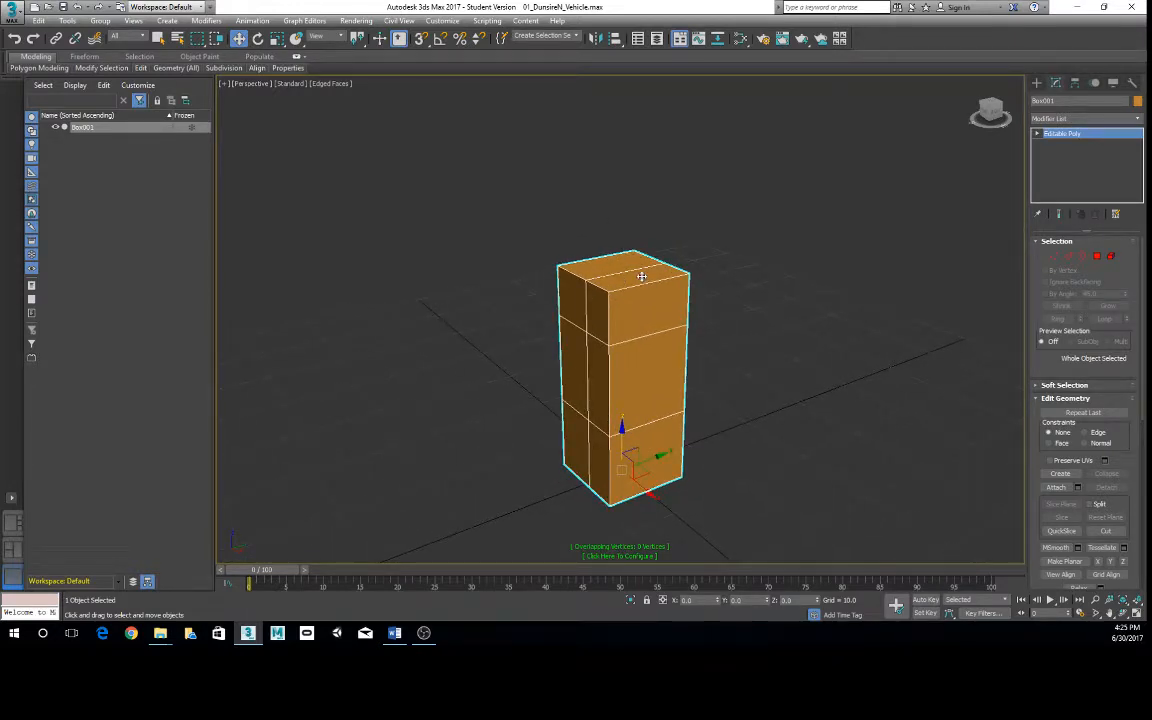
middle_click_drag(637, 277, 648, 277, "alt")
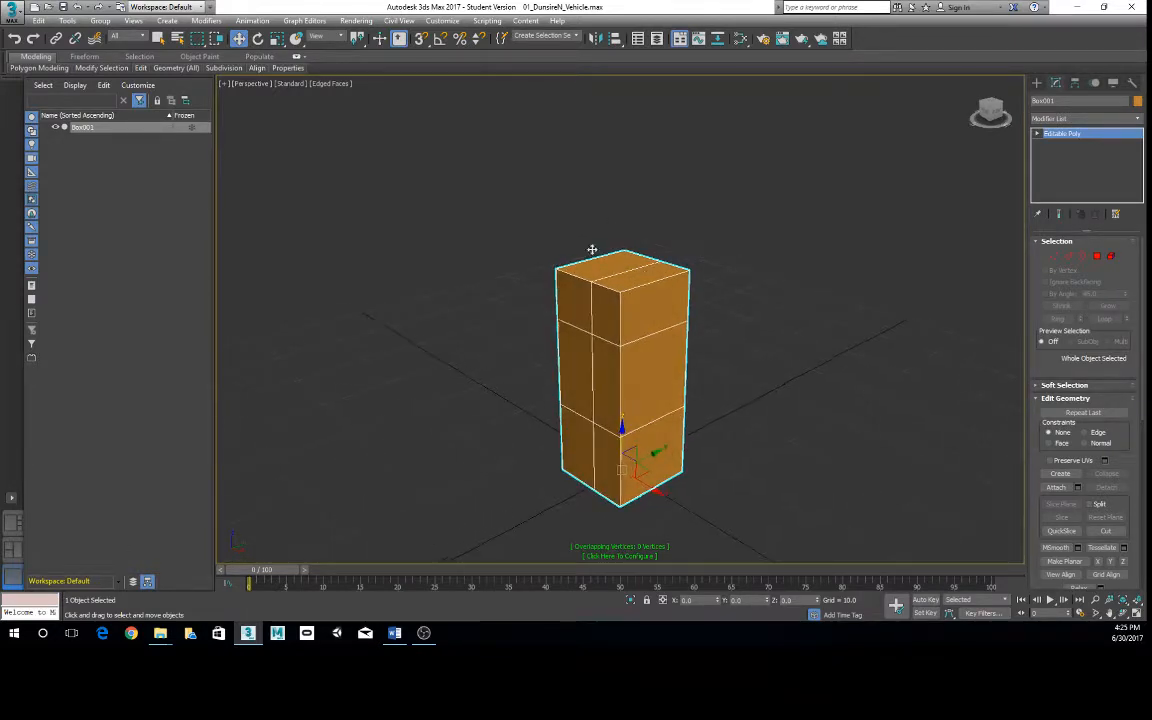
mouse_move(140, 71)
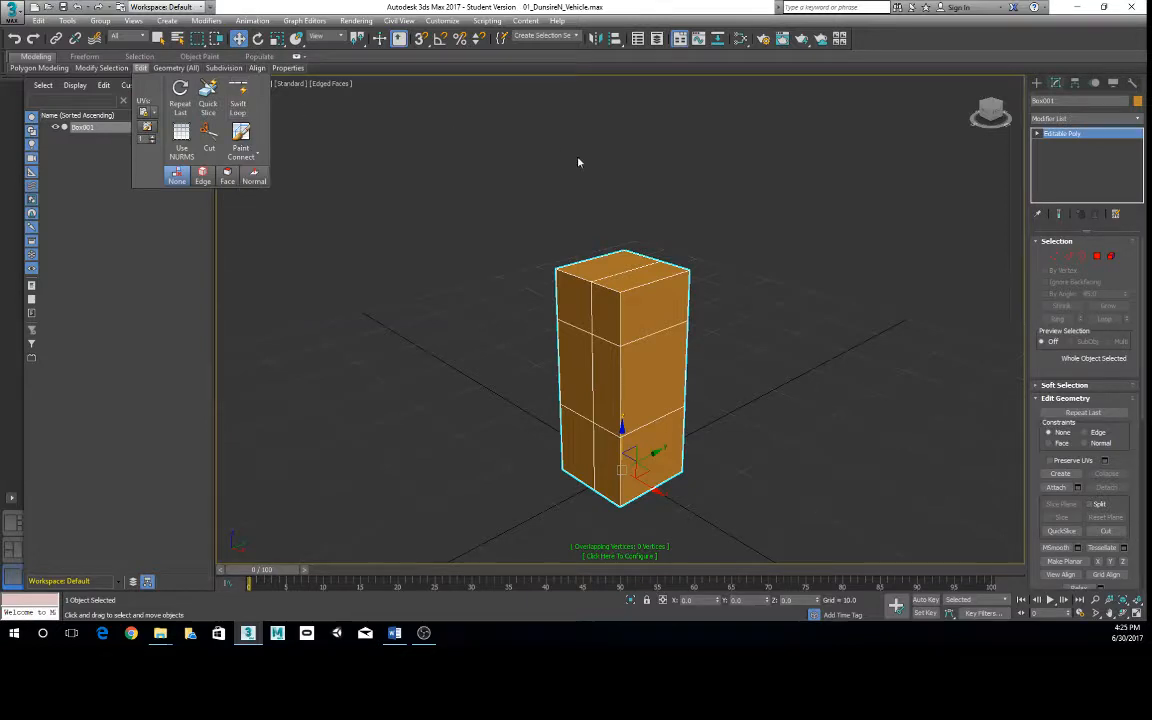
mouse_move(224, 69)
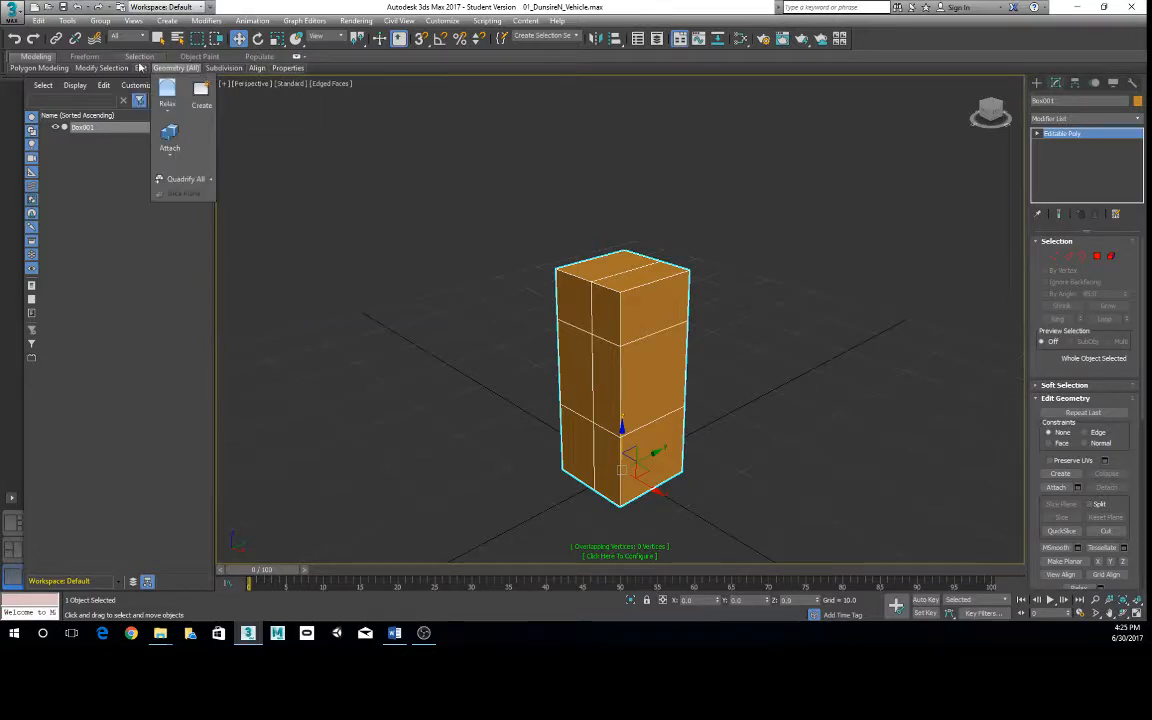
left_click(415, 166)
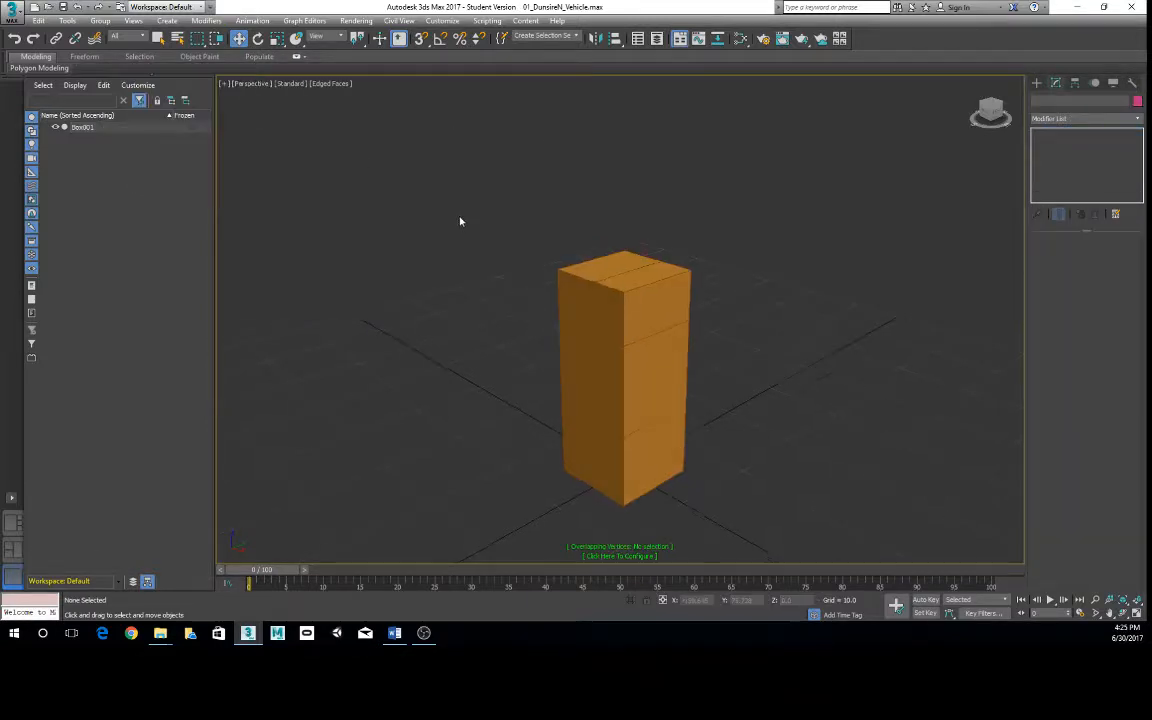
middle_click_drag(485, 224, 527, 291, "alt")
left_click(631, 275)
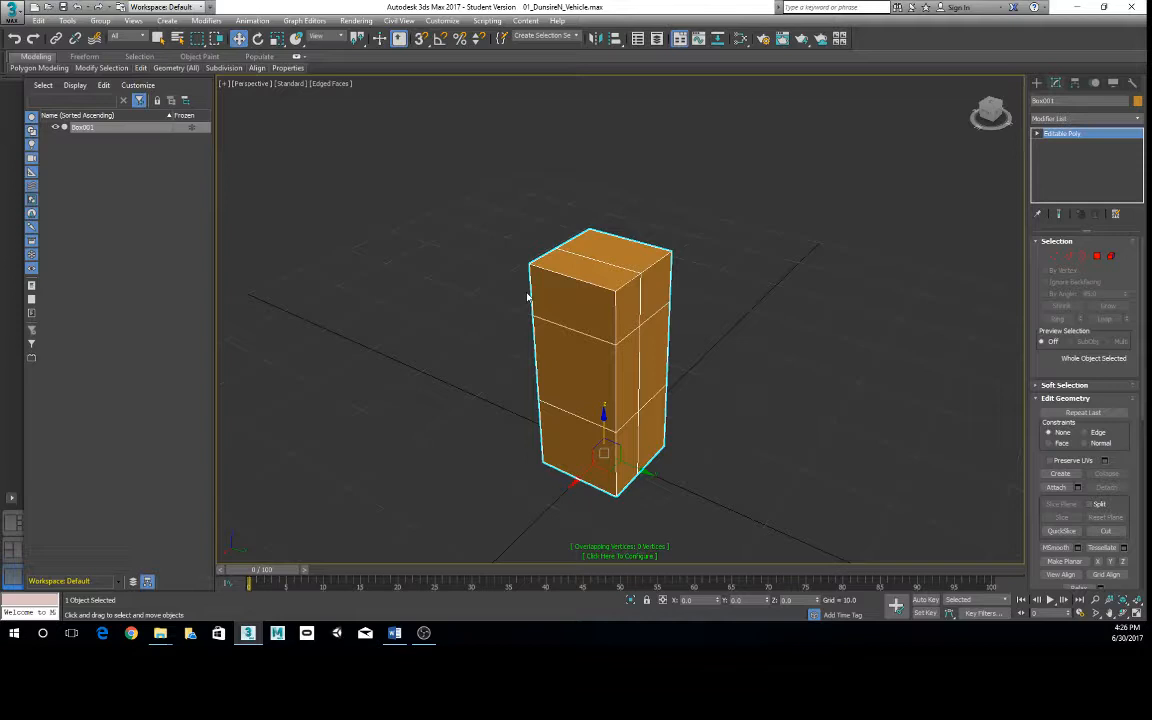
middle_click_drag(681, 329, 664, 313, "alt")
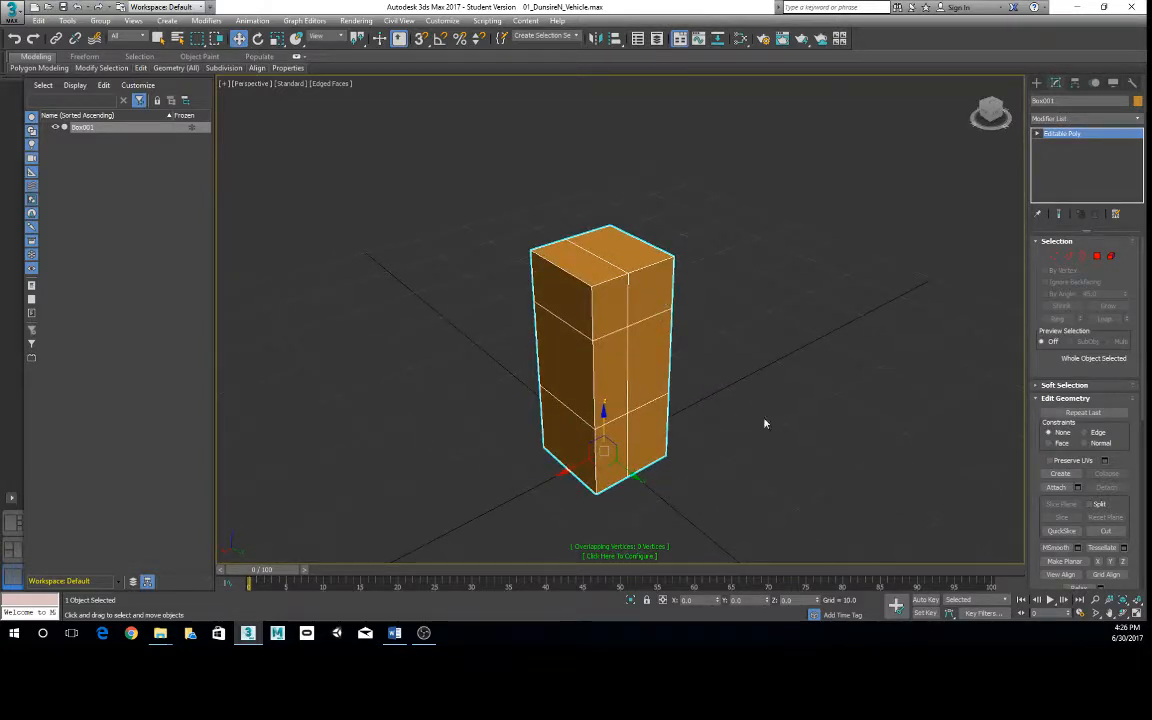
middle_click_drag(681, 424, 614, 422, "alt")
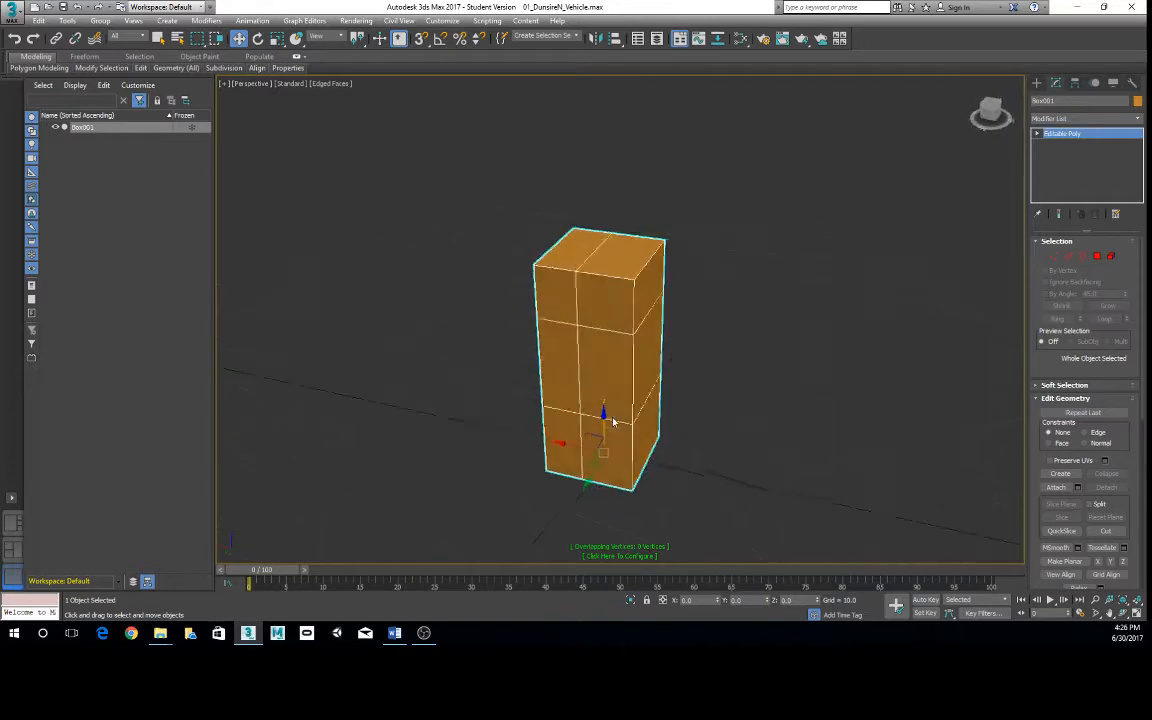
- Select the larger top polygon of the box at Polygon level and try moving it straight up
right_click(607, 257)
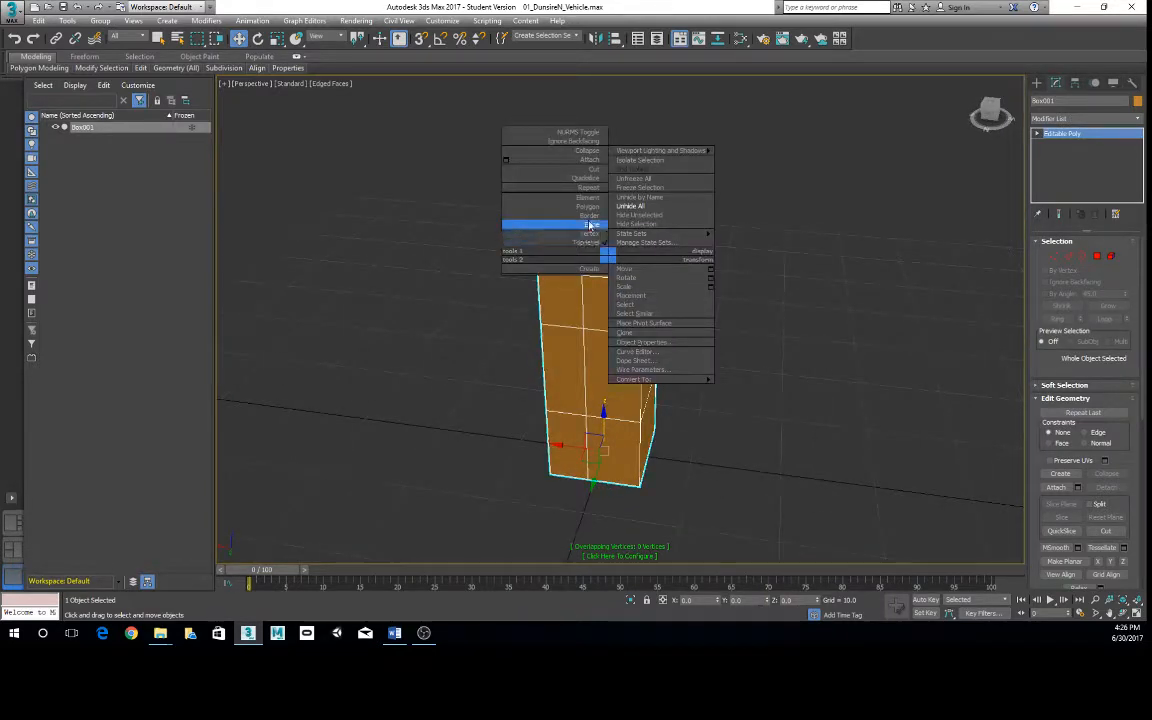
left_click(588, 215)
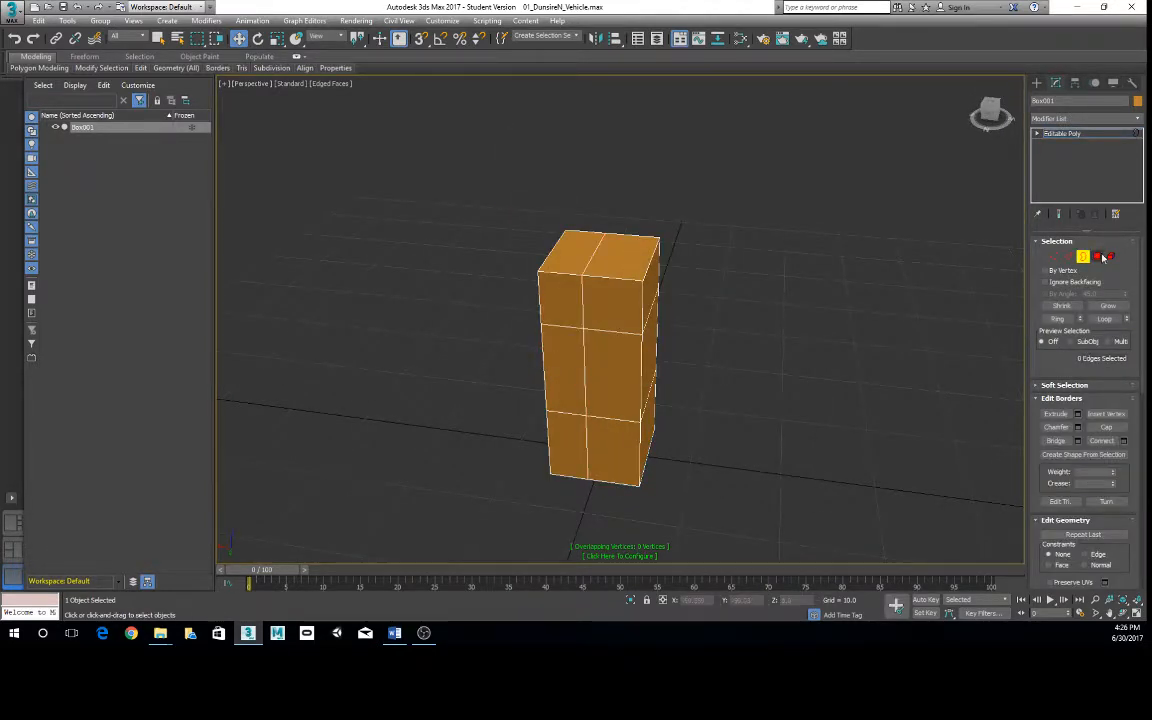
left_click(1098, 257)
left_click(612, 245)
left_click_drag(621, 210, 602, 190)
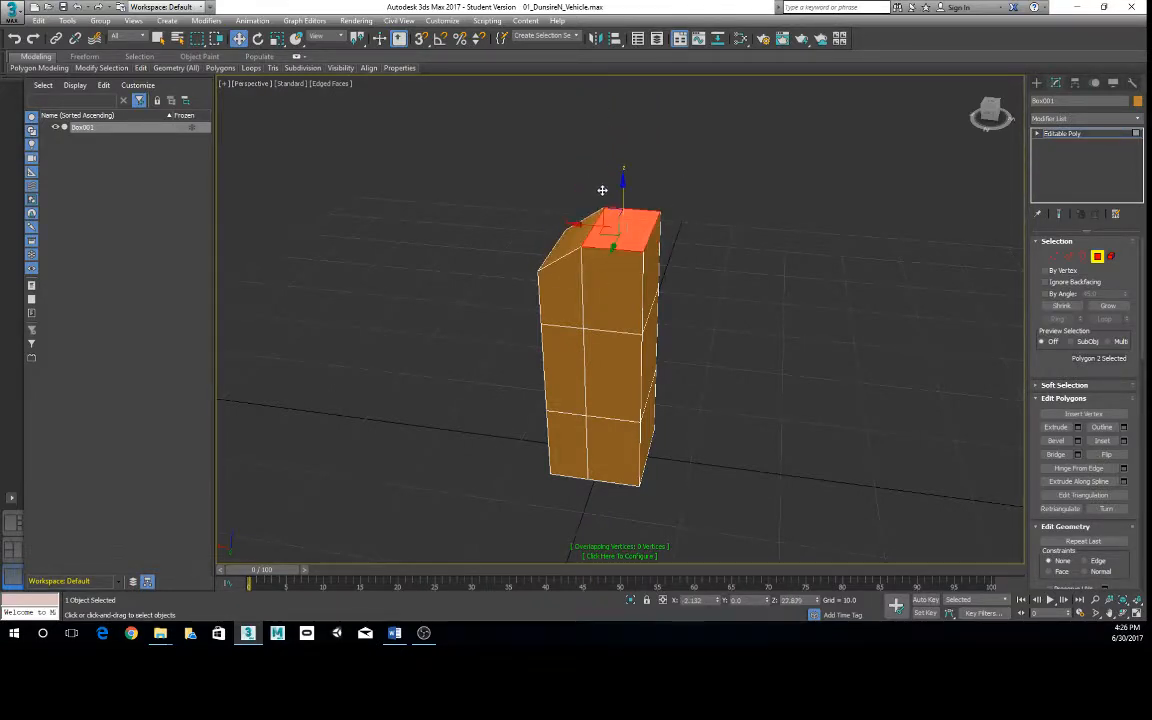
key("ctrl+z")
middle_click_drag(681, 213, 743, 262, "alt")
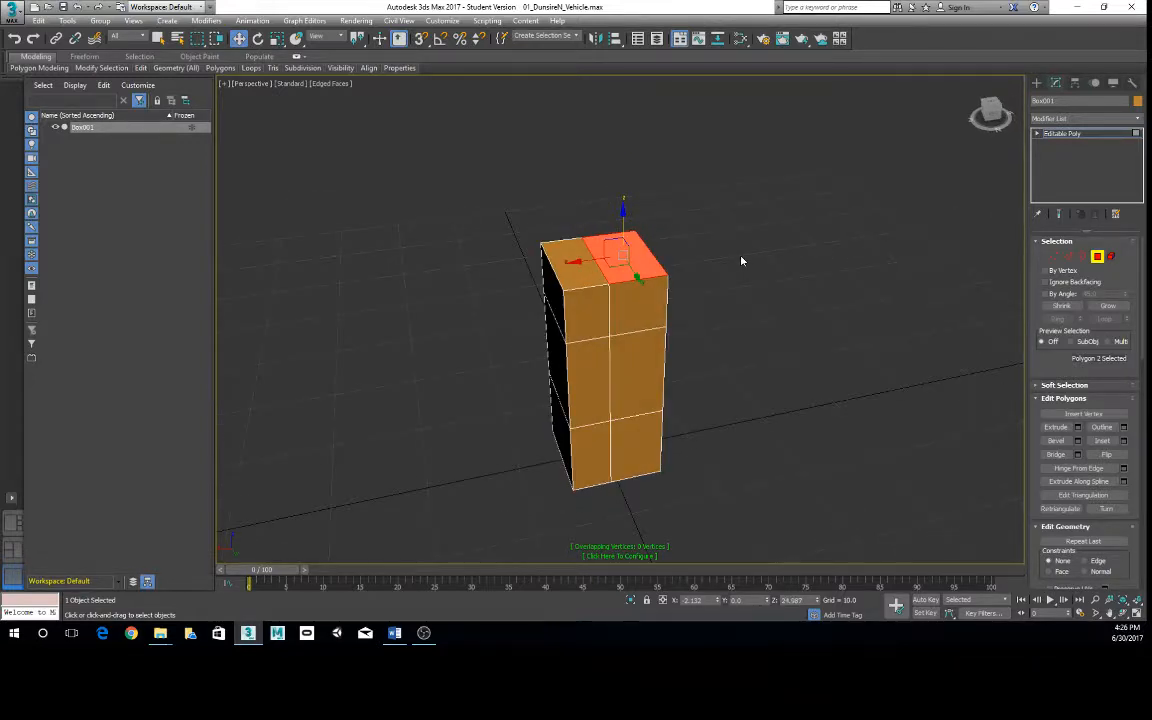
- Extrude the selected top polygon upward twice to form a two-segment tower above the box
mouse_move(145, 73)
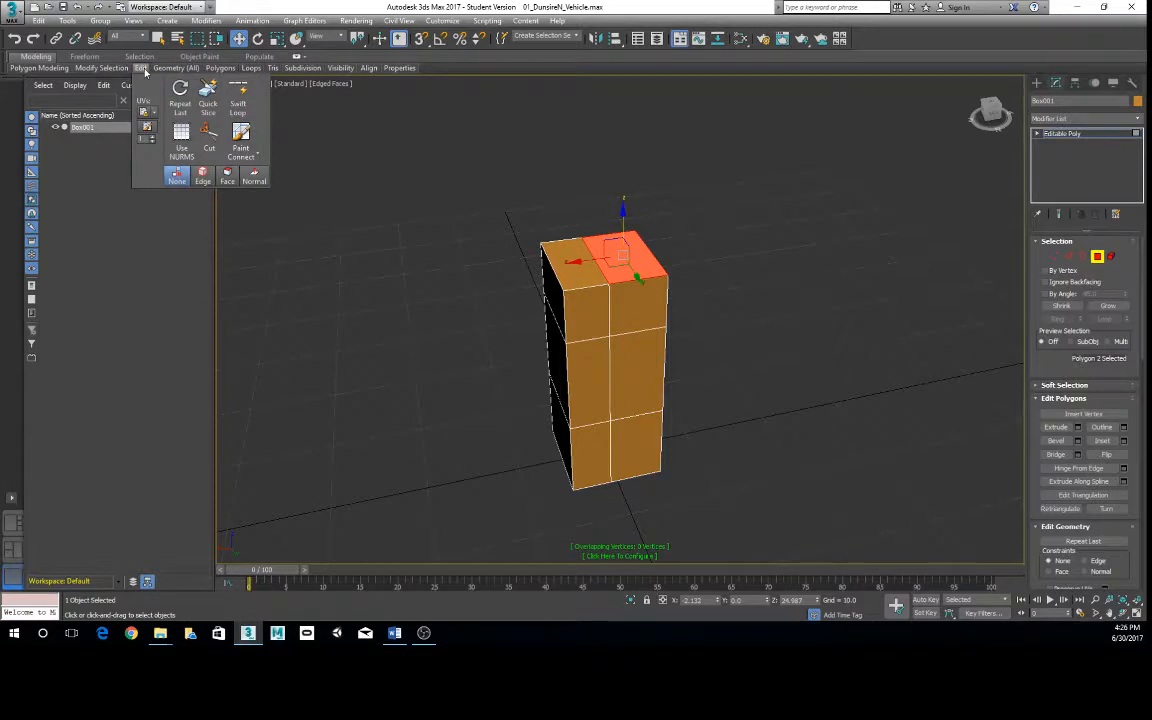
mouse_move(221, 71)
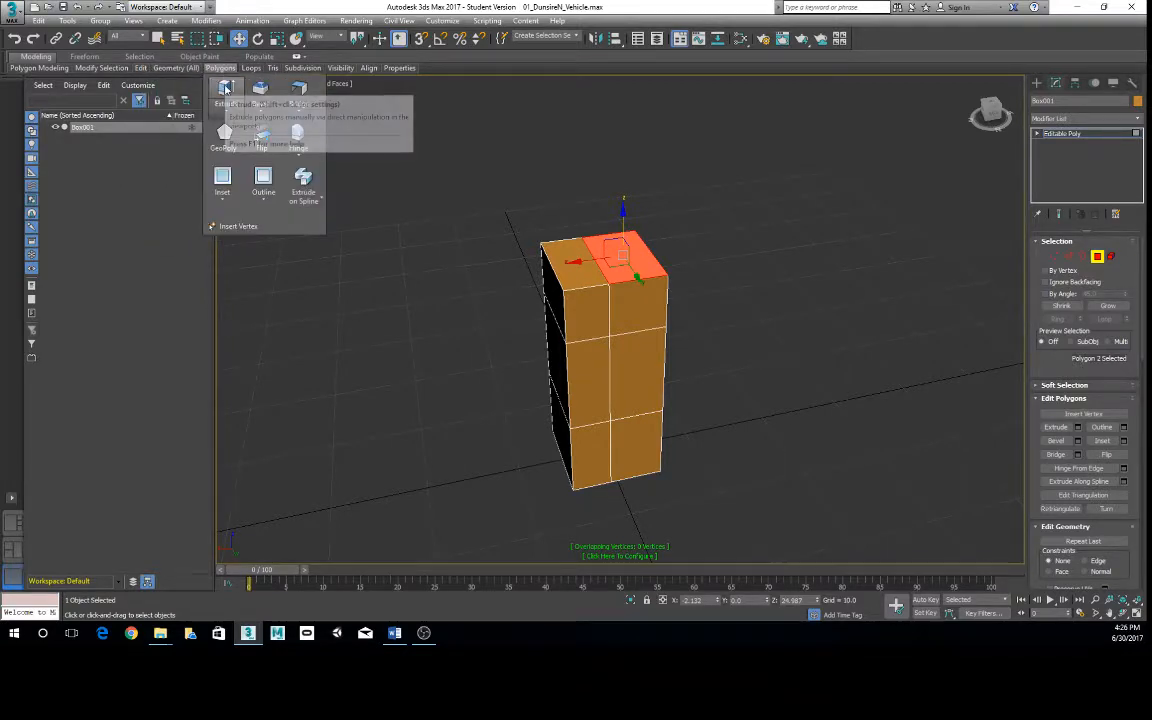
left_click(226, 89)
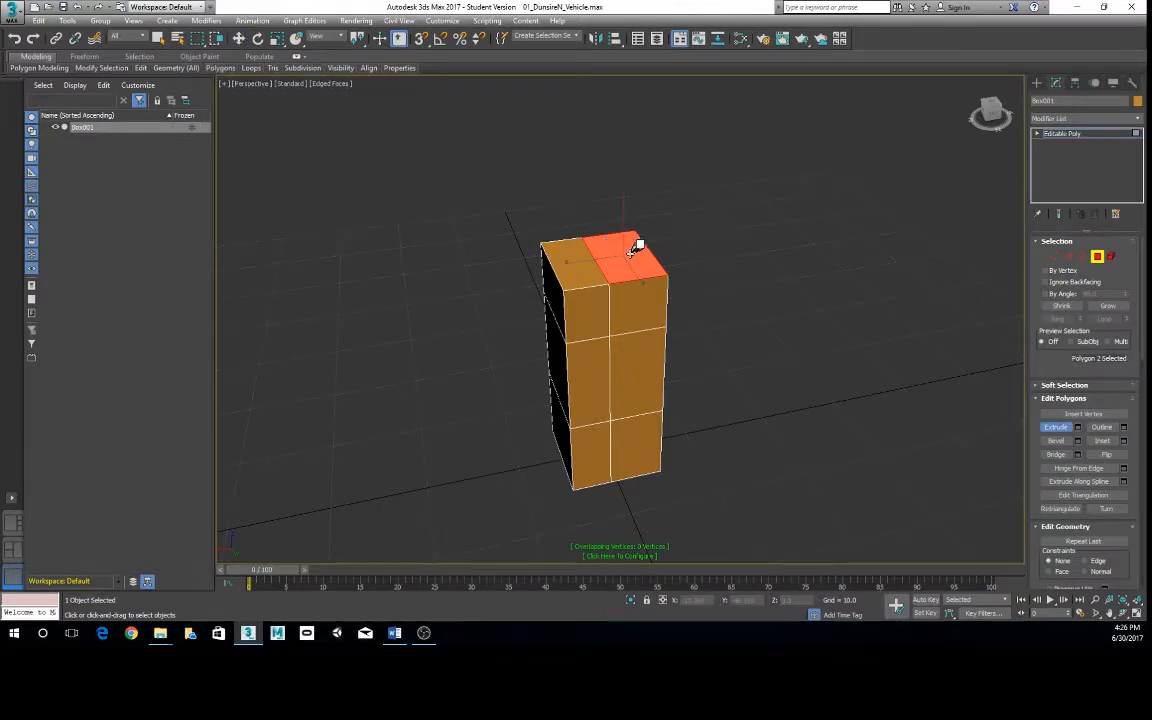
mouse_move(635, 244)
left_mouse_down()
mouse_move(617, 247)
mouse_move(620, 220)
mouse_move(620, 239)
left_mouse_up()
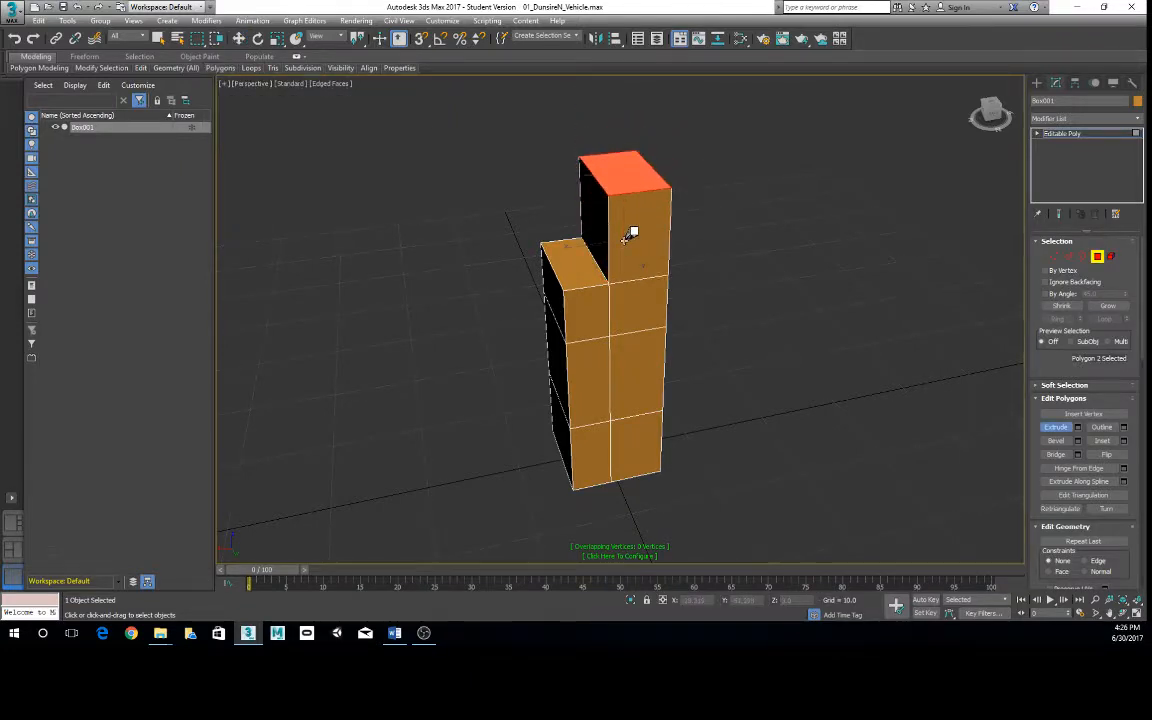
middle_click_drag(630, 231, 640, 289, "alt")
mouse_move(627, 213)
left_mouse_down()
mouse_move(632, 193)
mouse_move(638, 200)
left_mouse_up()
middle_click_drag(638, 200, 682, 272, "alt")
key("w")
- Extrude the side polygon of the tower's lower segment outward along the Y axis by moving it
left_click(667, 271)
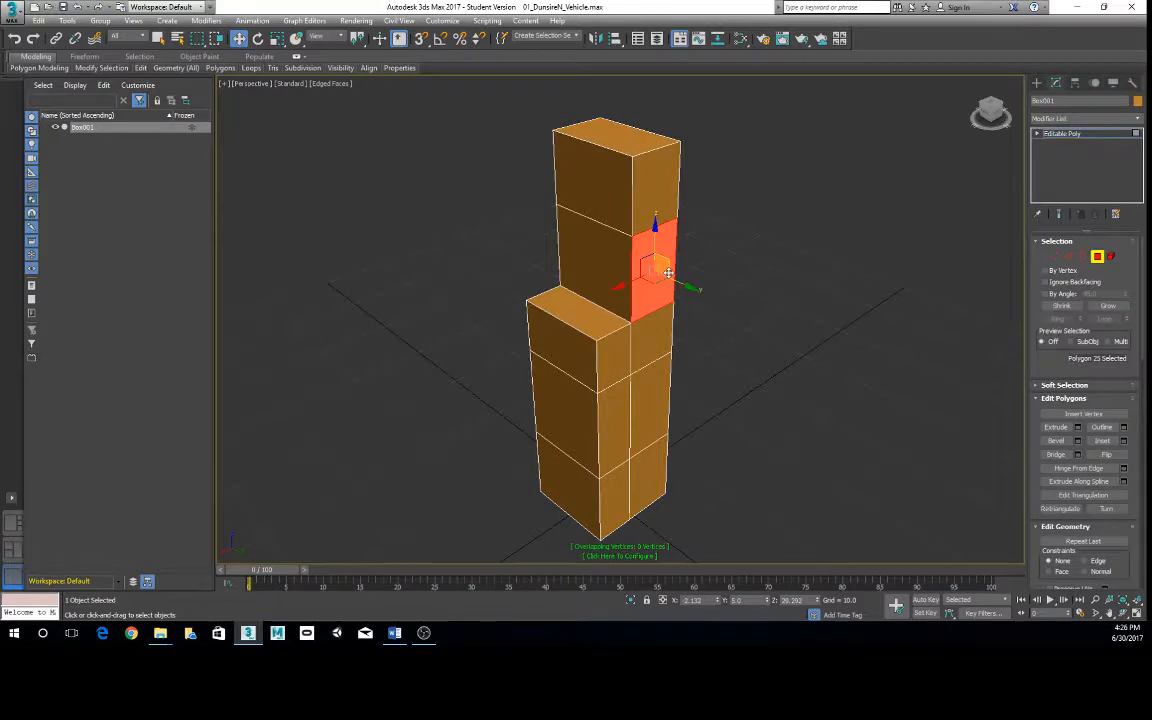
left_click_drag(677, 281, 700, 291, "shift")
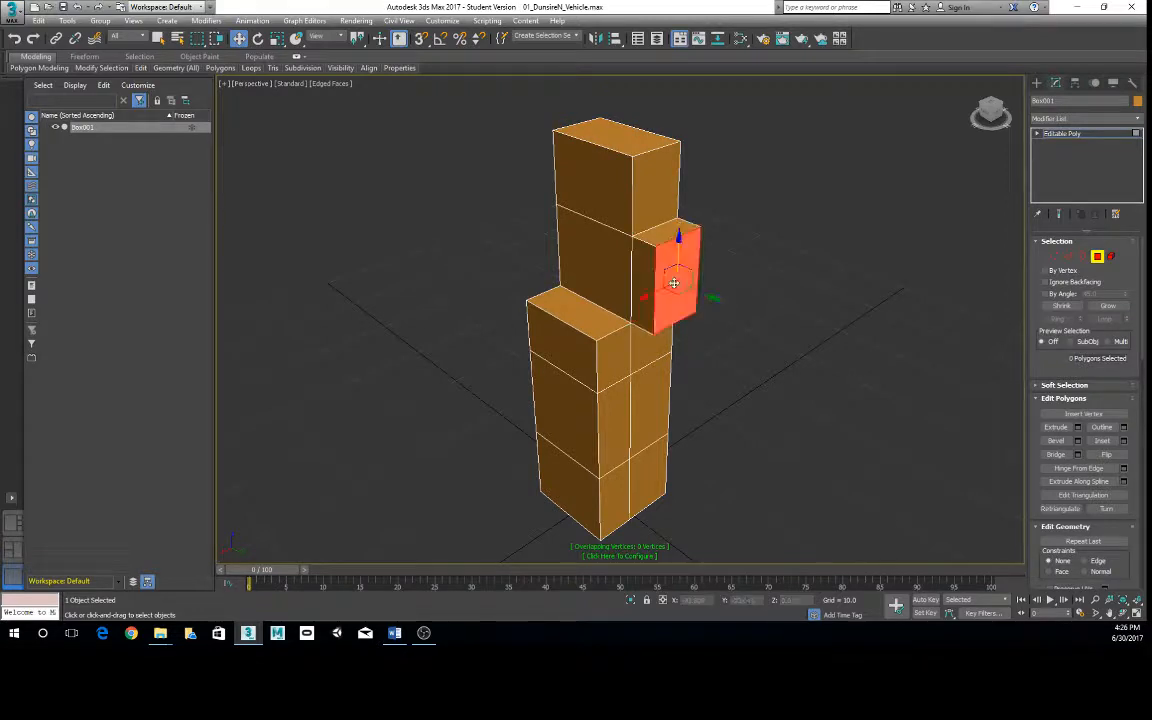
left_click_drag(707, 296, 732, 309)
middle_click_drag(575, 310, 508, 302, "alt")
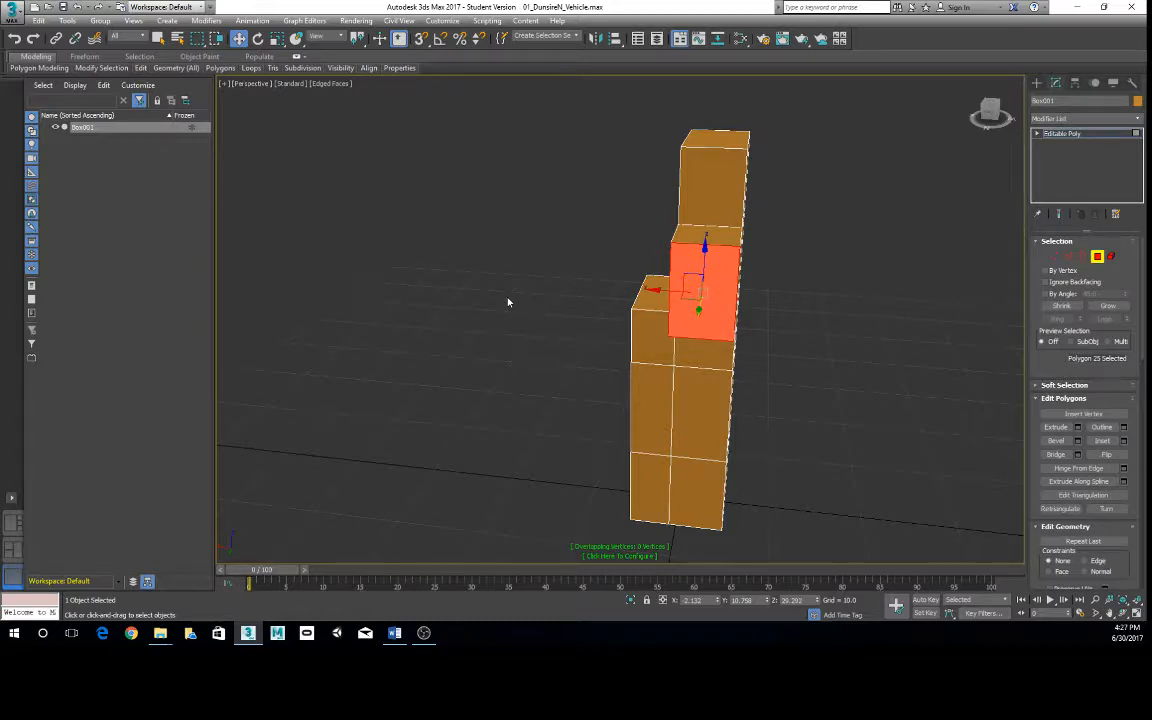
- Extrude the box's uppermost side polygon below the open ledge outward along the X axis into a horizontal block
middle_click_drag(508, 302, 605, 370, "alt")
left_click(589, 343)
left_click_drag(589, 343, 491, 385, "shift")
middle_click_drag(491, 385, 596, 388, "alt")
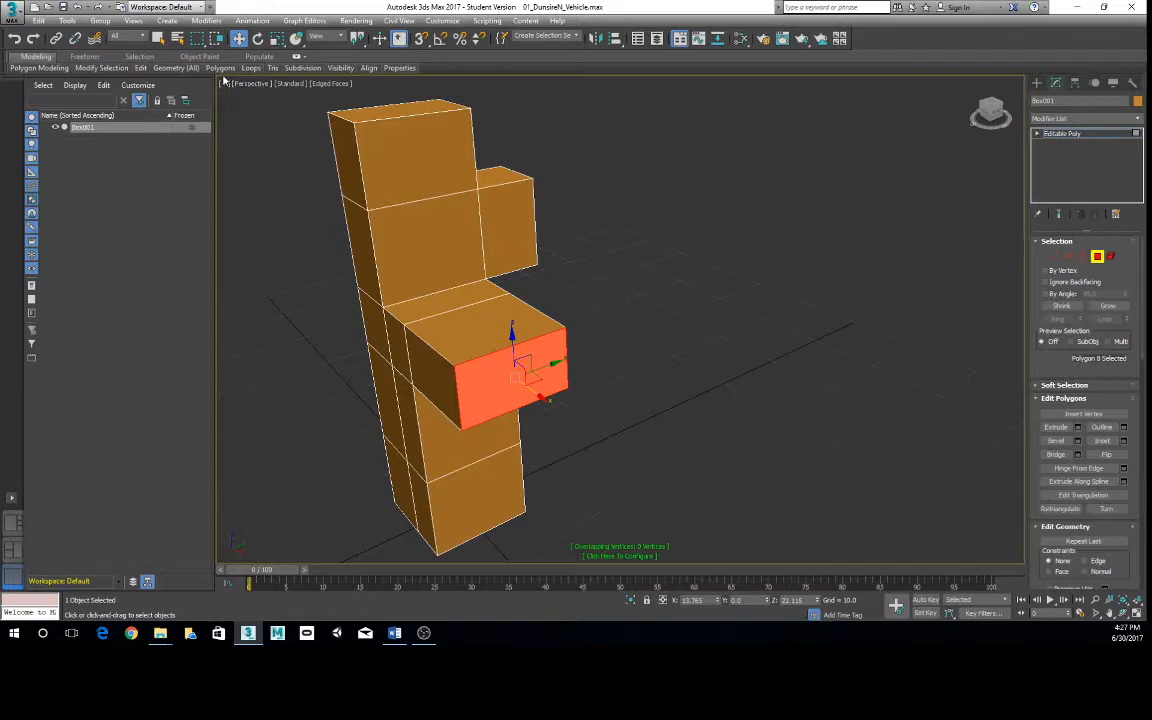
middle_click_drag(483, 321, 572, 404, "alt")
left_click(787, 342)
scroll(682, 292, "up", 2)
left_click(570, 406)
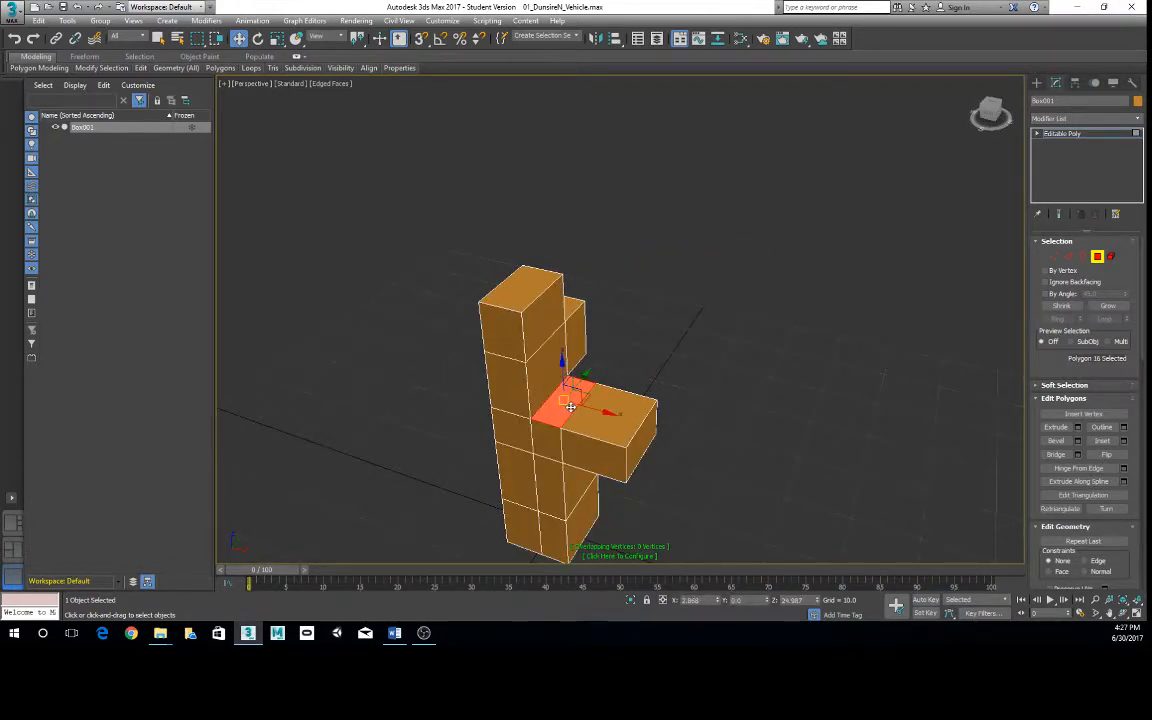
- Undo all the polygon extrusions and the added edge loops on the tall box
key("ctrl+z")
key("ctrl+z")
key("ctrl+z")
key("ctrl+z")
key("ctrl+z")
key("ctrl+z")
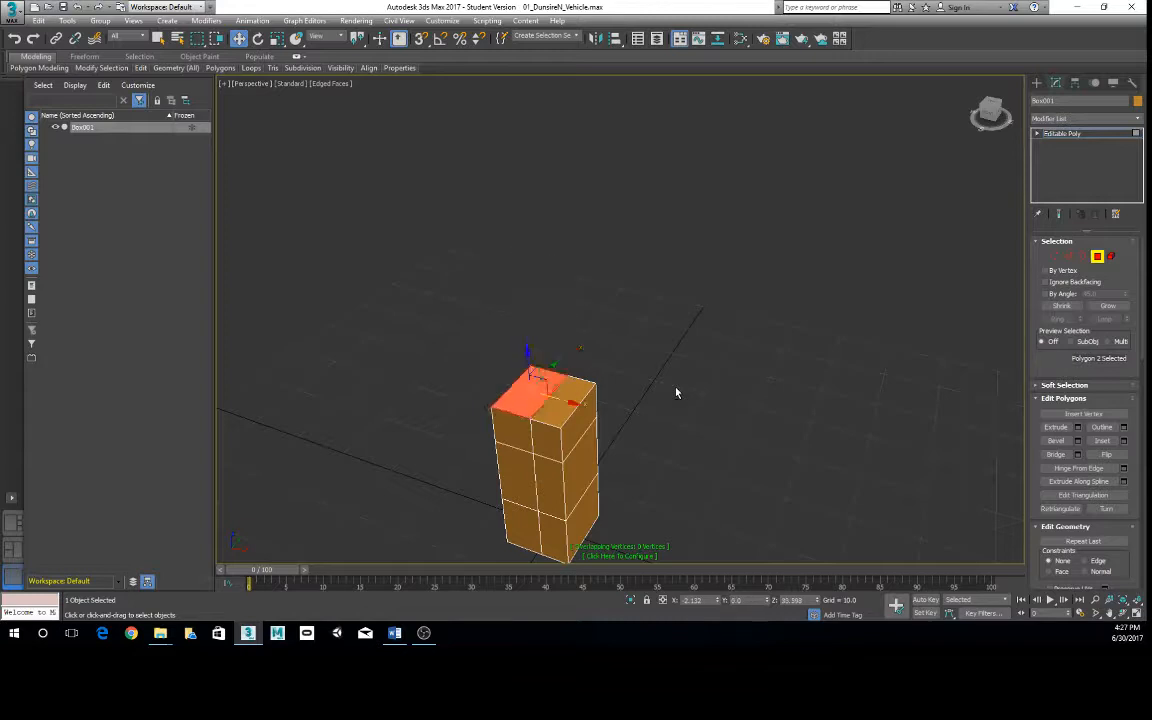
key("ctrl+z")
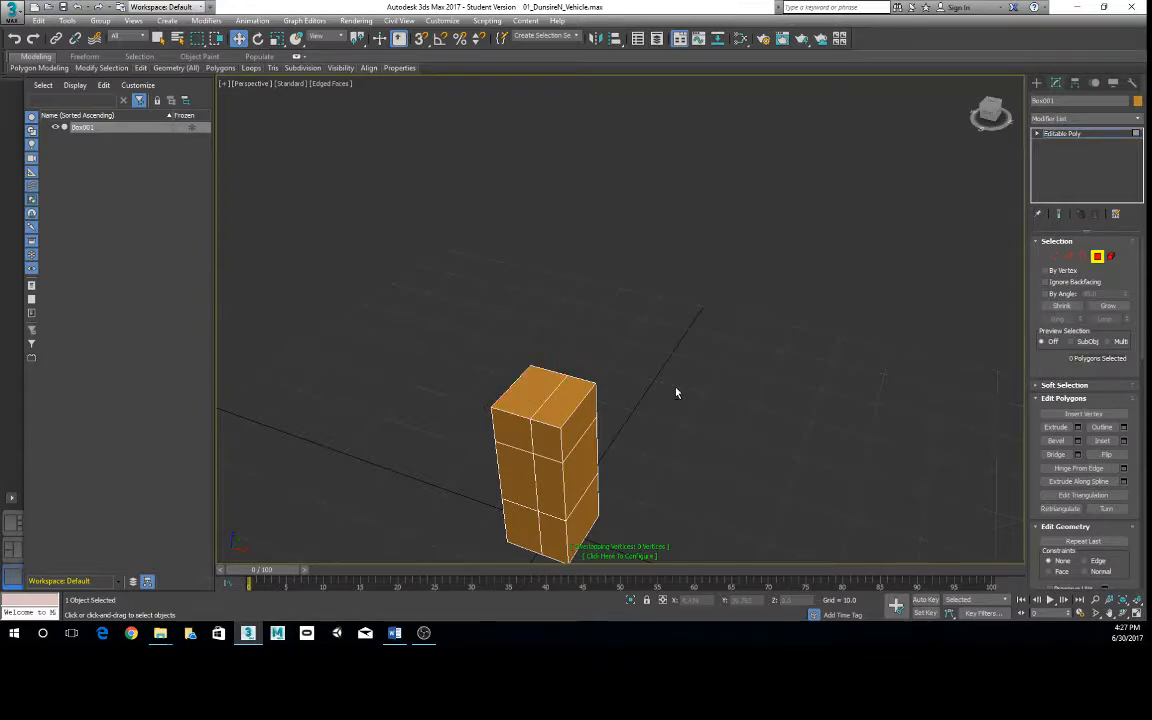
key("ctrl+z")
key("ctrl+z")
key("ctrl+z")
key("ctrl+z")
key("ctrl+z")
- Select the four bottom vertices of the box and scale them inward so it tapers toward its base
middle_click_drag(643, 380, 629, 321)
right_click(629, 321)
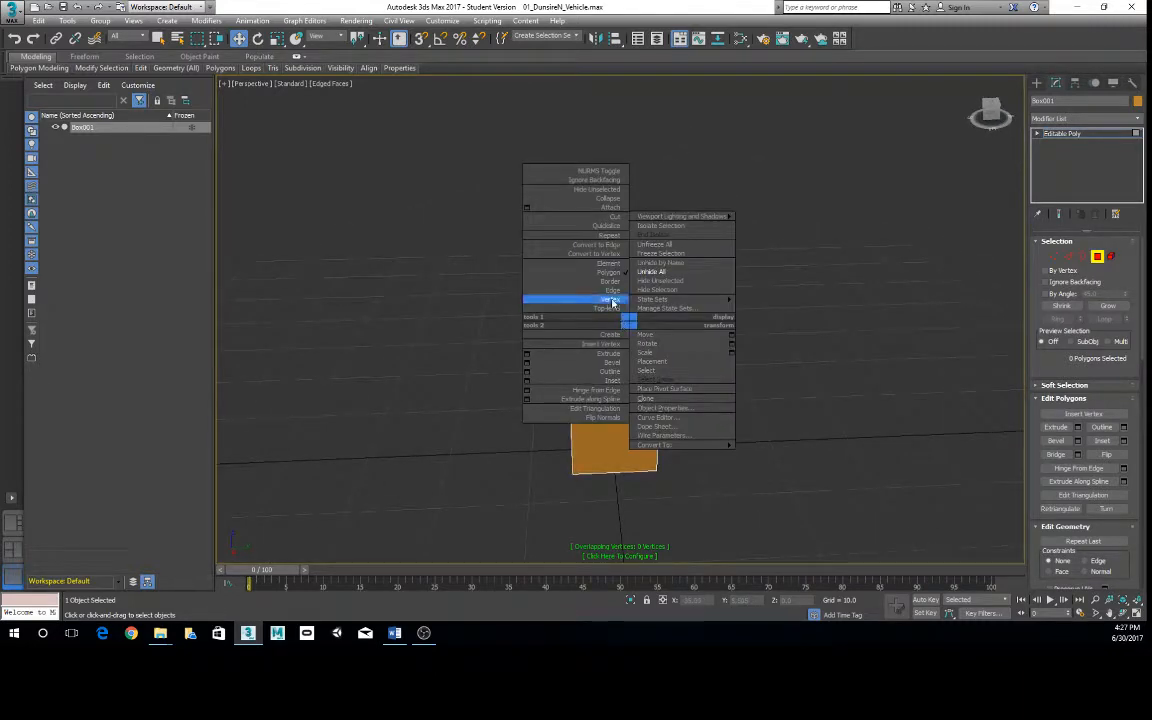
left_click(612, 299)
middle_click_drag(980, 289, 591, 459, "alt")
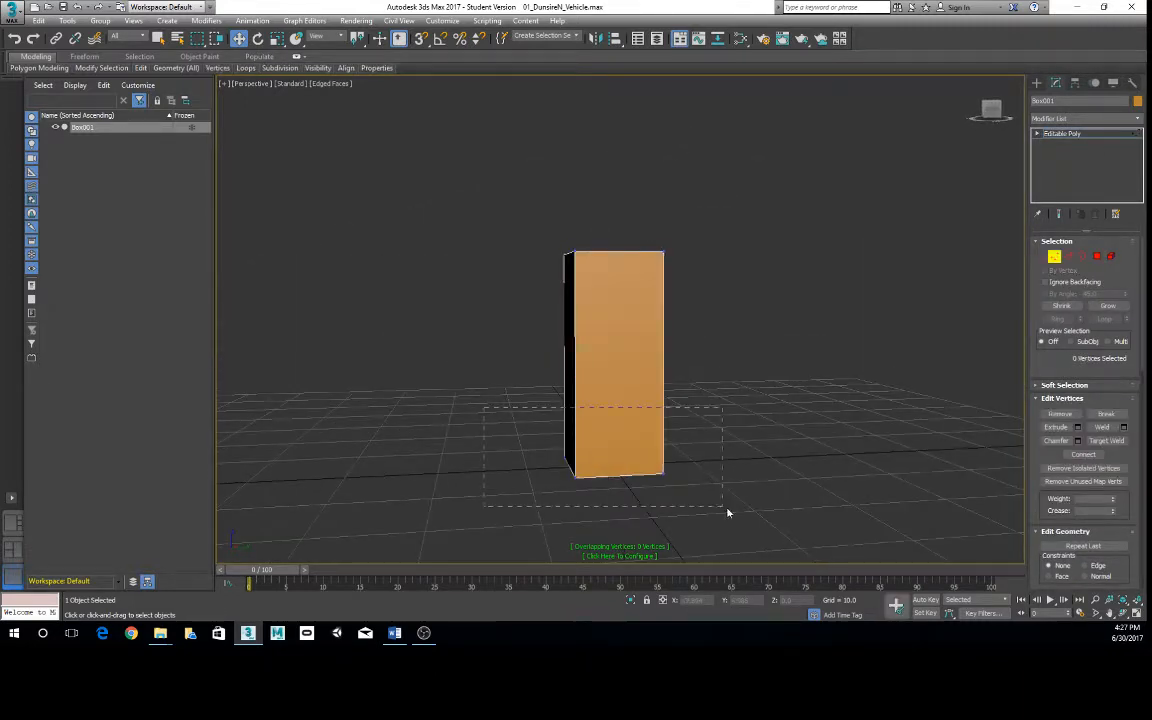
left_click_drag(727, 512, 724, 509)
key("r")
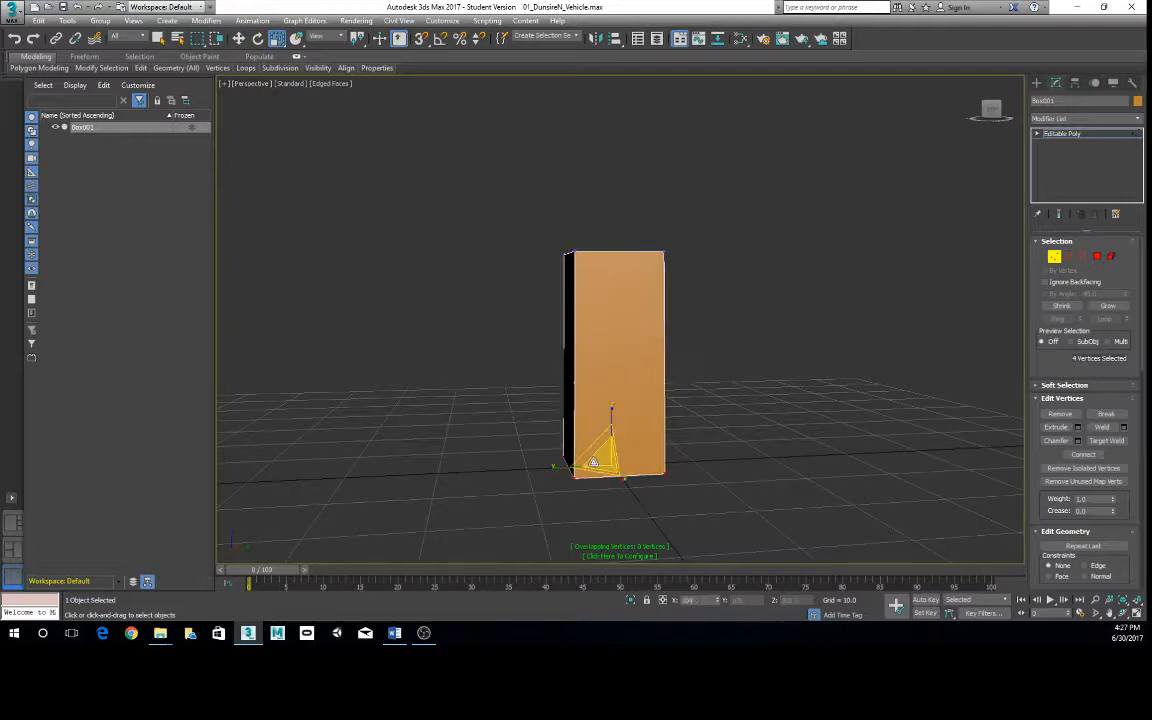
left_click_drag(593, 463, 669, 481)
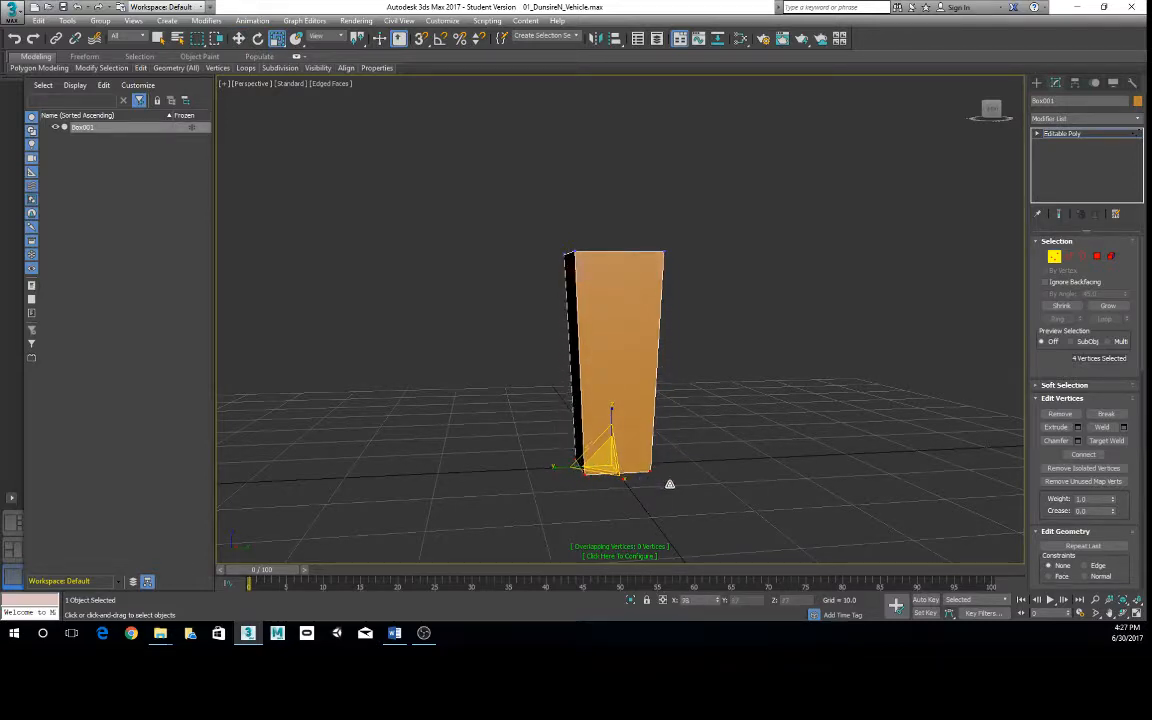
middle_click_drag(605, 301, 742, 346, "alt")
- Leave vertex editing and switch the tapered box to Polygon selection level
right_click(639, 316)
left_click(618, 302)
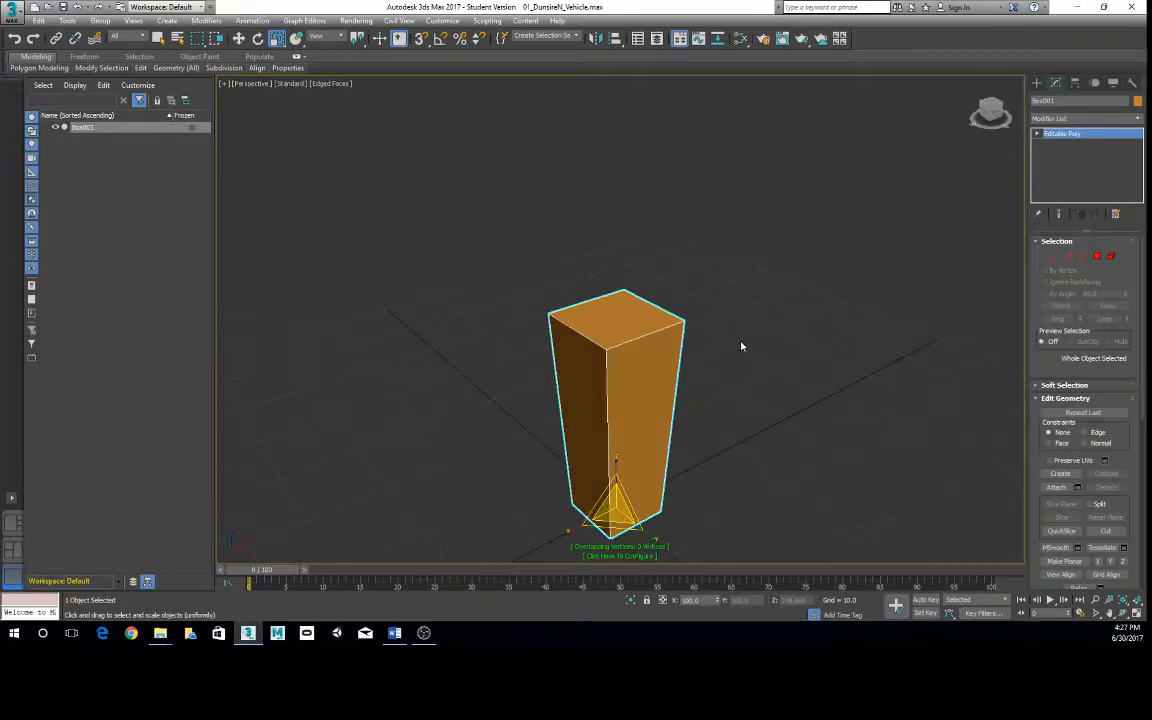
left_click(1110, 257)
left_click(1098, 257)
middle_click_drag(588, 371, 612, 402)
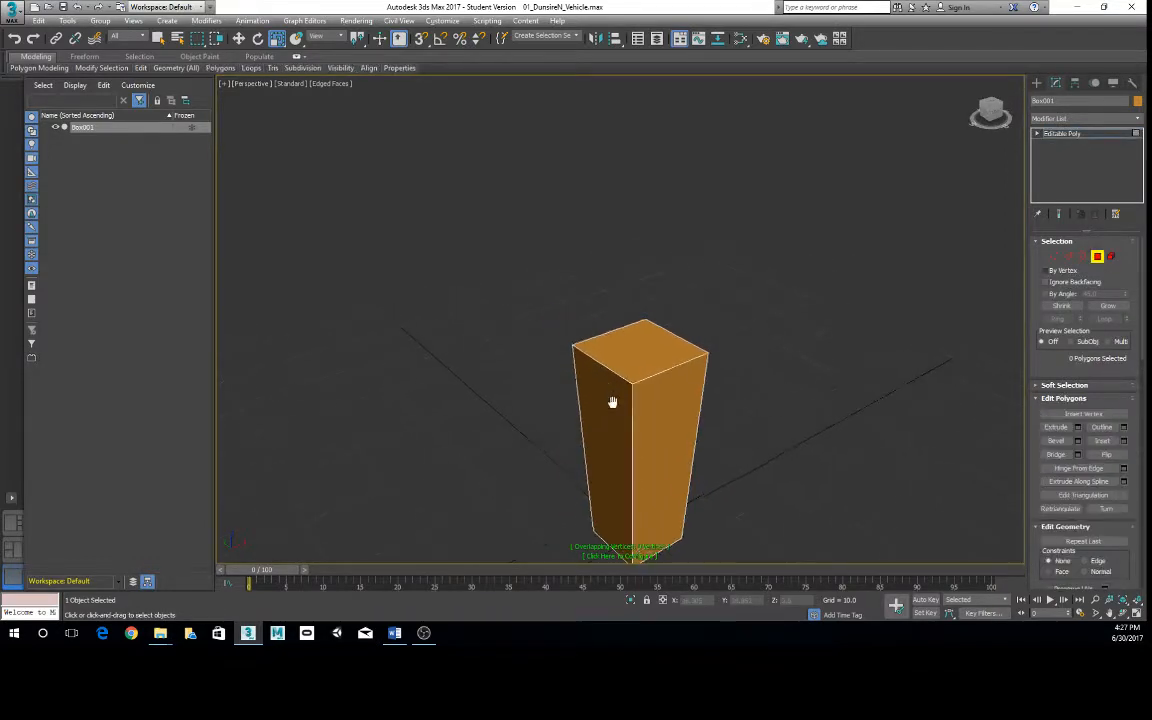
- Extrude the tapered box's top polygon by repeating the last operation, and move the resulting polygon down inside the box
scroll(612, 402, "up", 2)
left_click(690, 385)
middle_click_drag(699, 393, 686, 360)
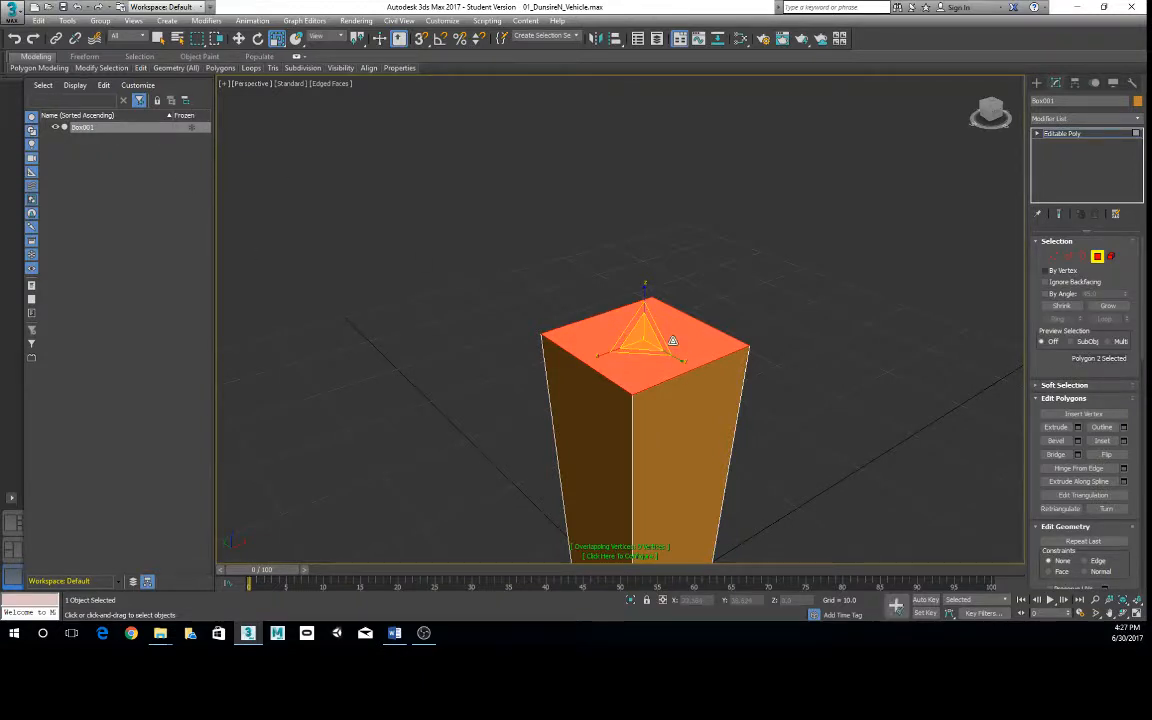
key("semicolon")
key("w")
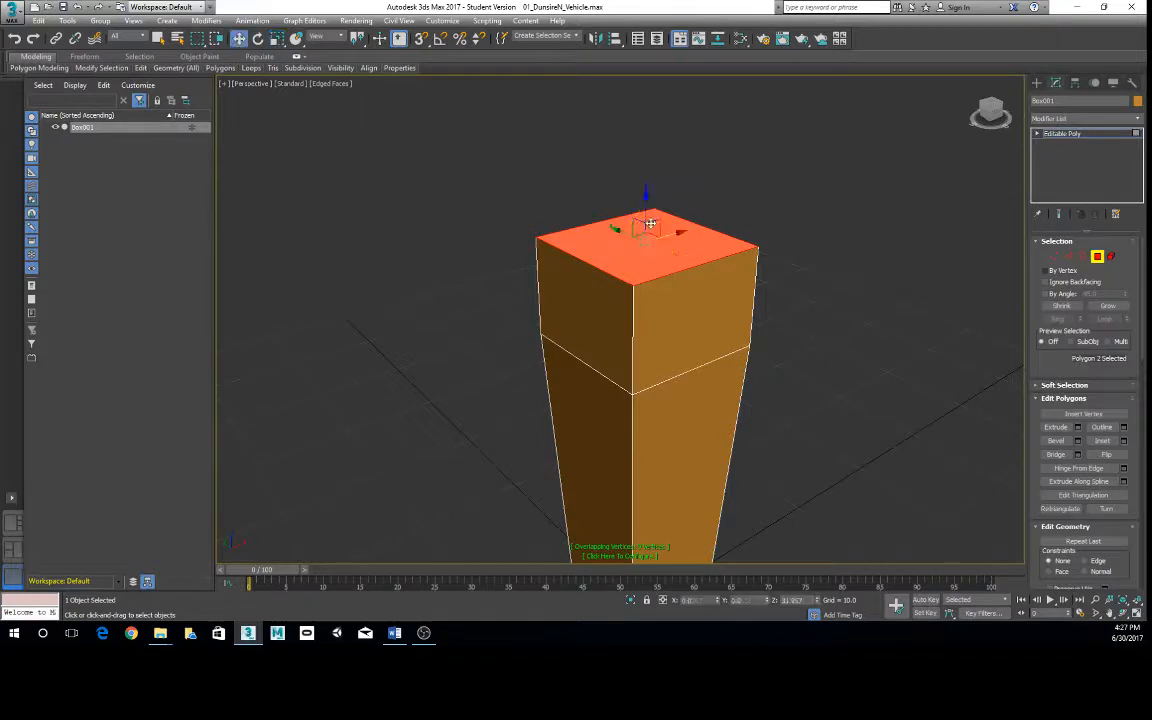
left_click_drag(645, 200, 648, 352)
- Try scaling the lowered polygon inside the box, undoing each scaling attempt
scroll(650, 354, "down", 3)
middle_click_drag(690, 384, 640, 336, "alt")
key("r")
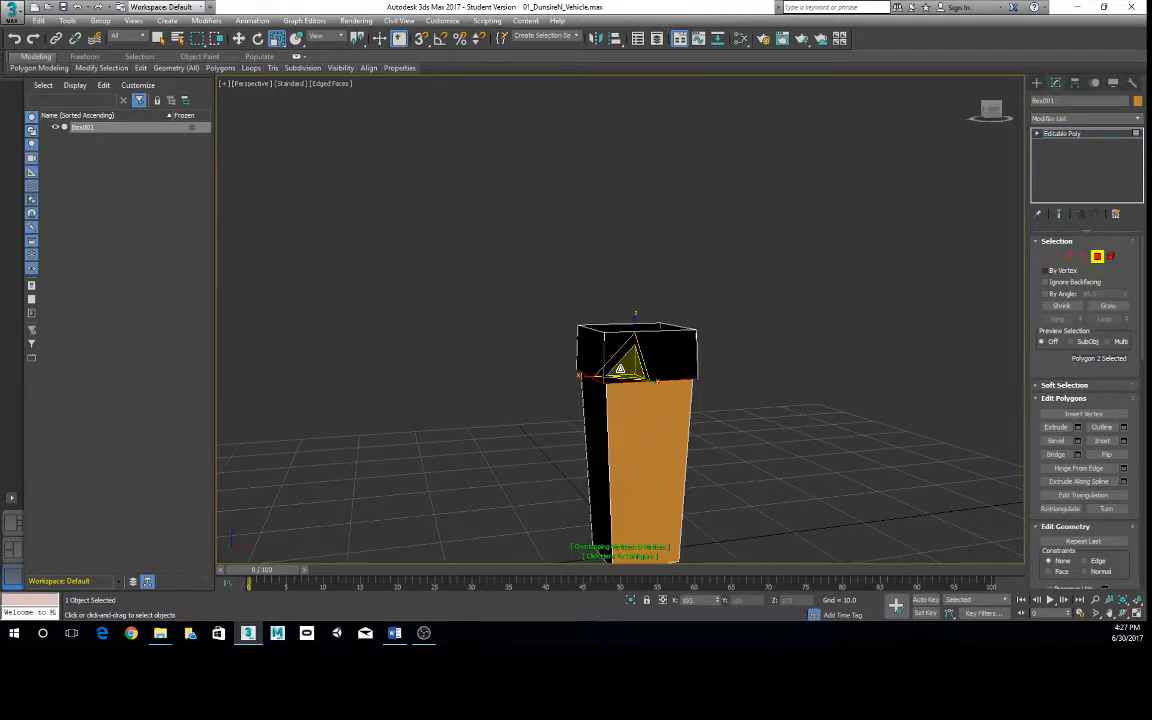
left_click_drag(620, 369, 671, 383)
key("ctrl+z")
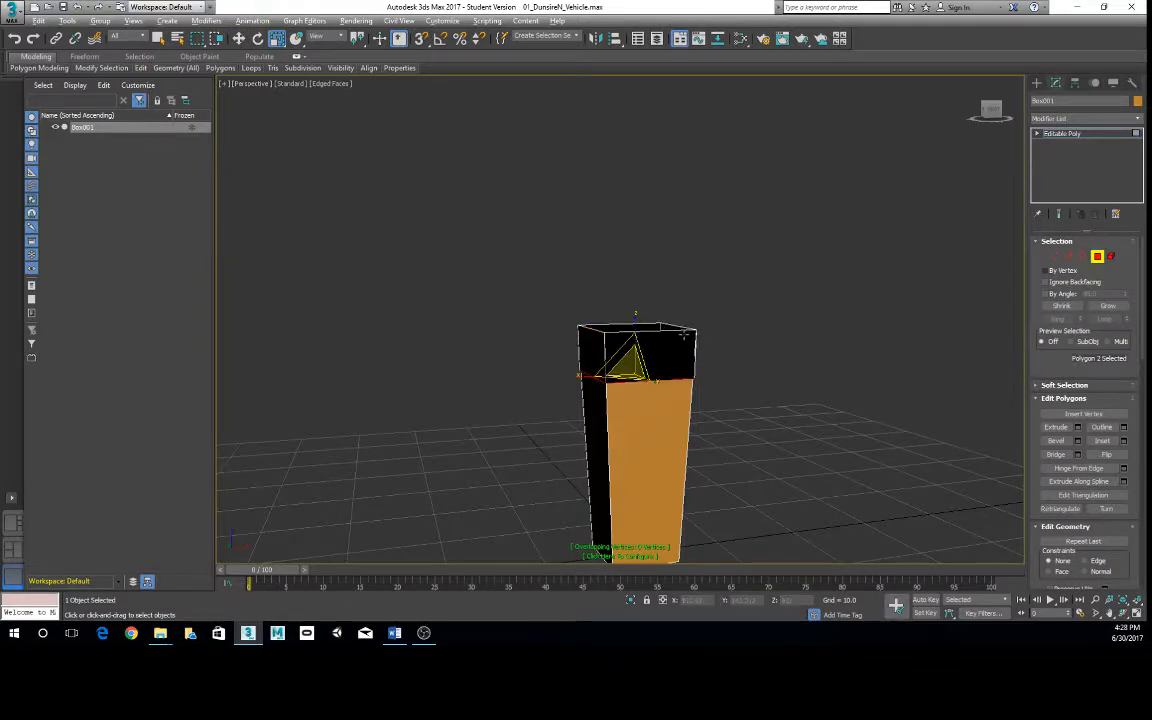
middle_click_drag(683, 335, 837, 348, "alt")
scroll(600, 289, "up", 4)
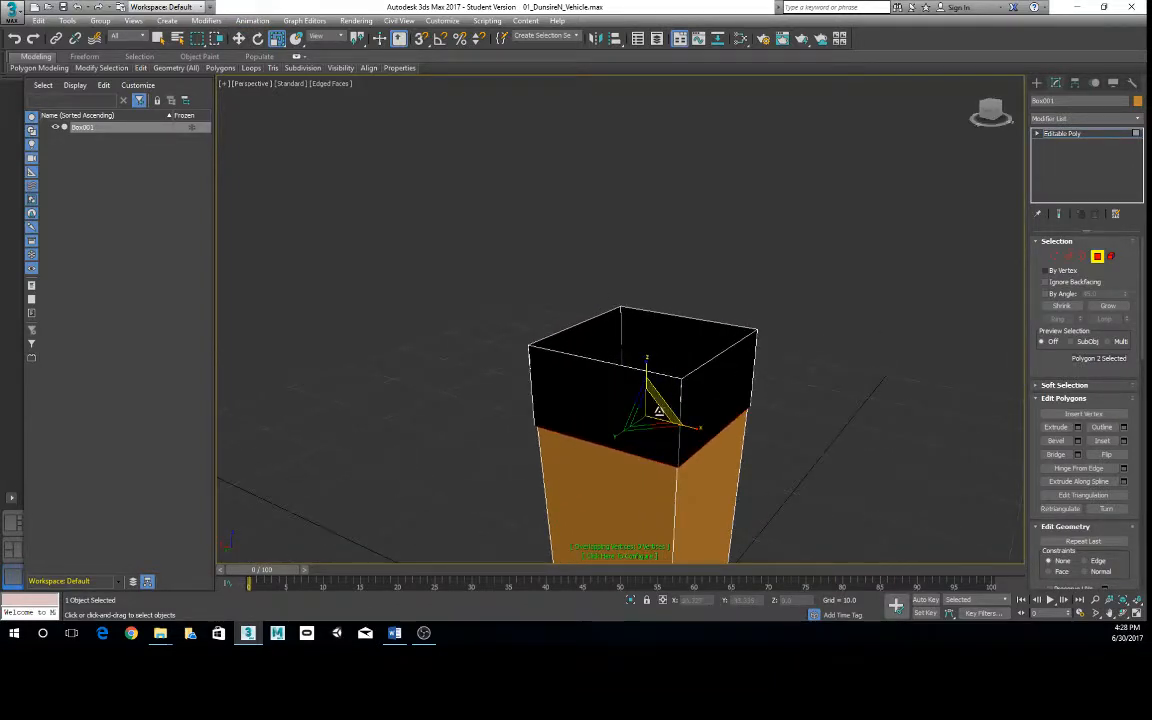
left_click_drag(654, 409, 667, 415)
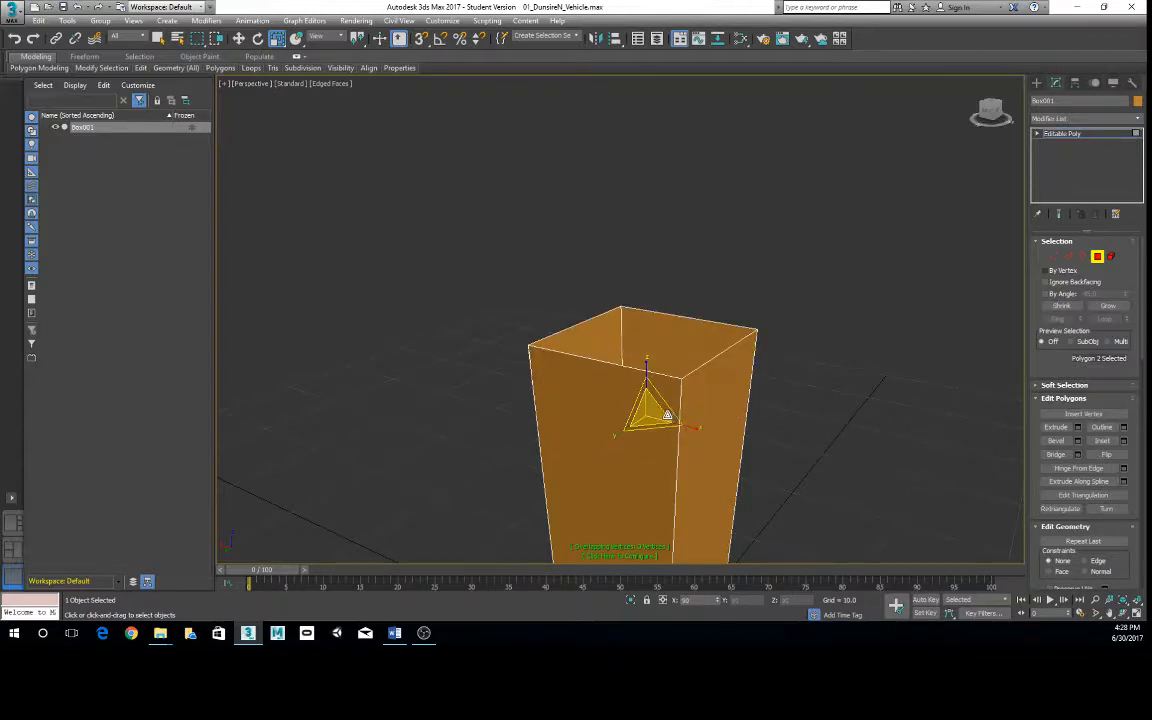
key("ctrl+z")
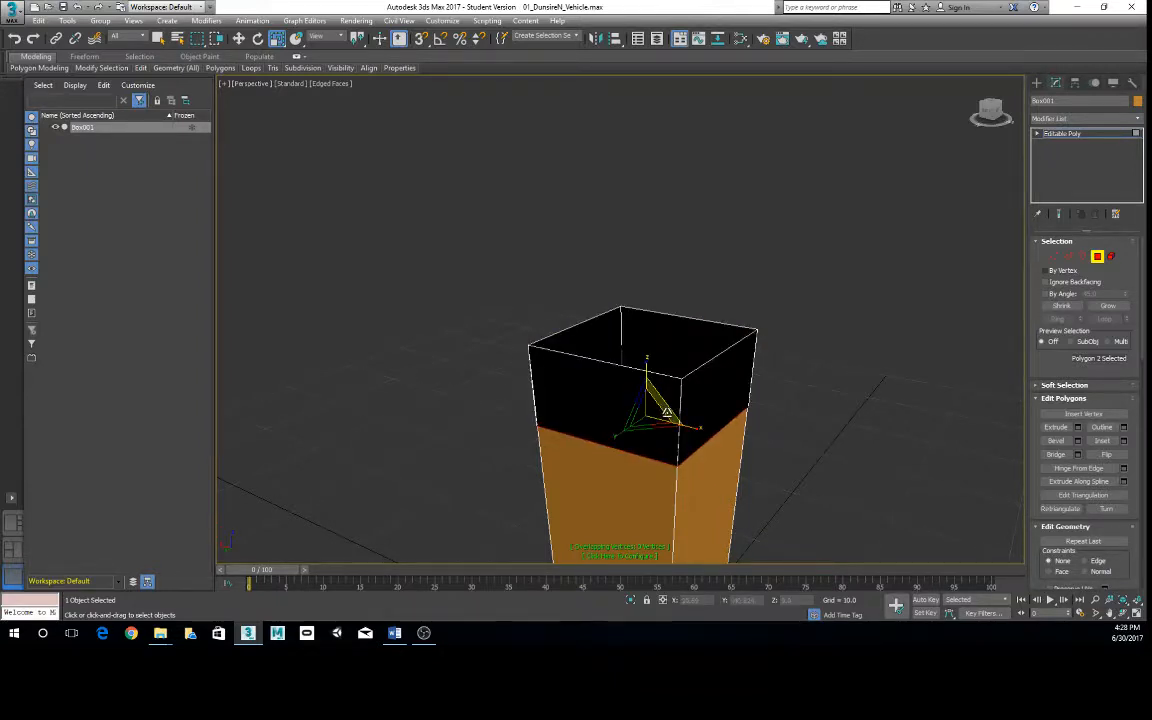
- Deselect the lowered polygon and undo its extrusion and downward move, back to the plain tapered box
middle_click_drag(841, 419, 823, 429, "alt")
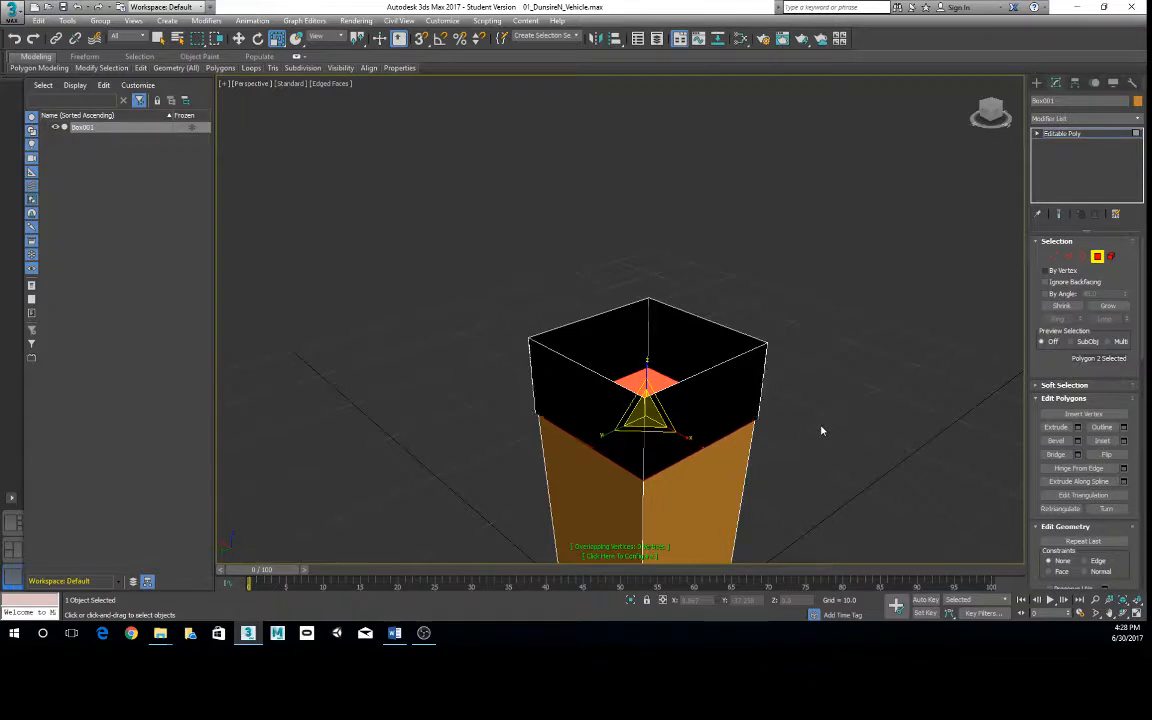
left_click(665, 418)
left_click(860, 401)
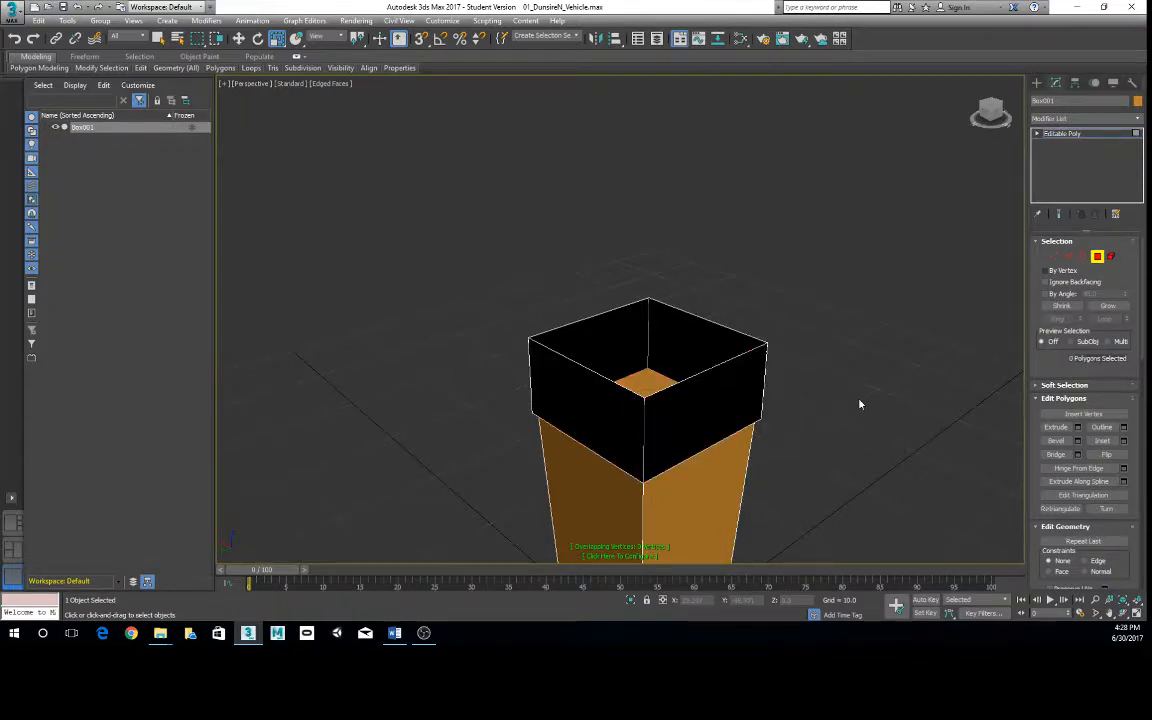
right_click(703, 398)
left_click(688, 386)
key("ctrl+z")
key("ctrl+z")
key("ctrl+z")
key("ctrl+z")
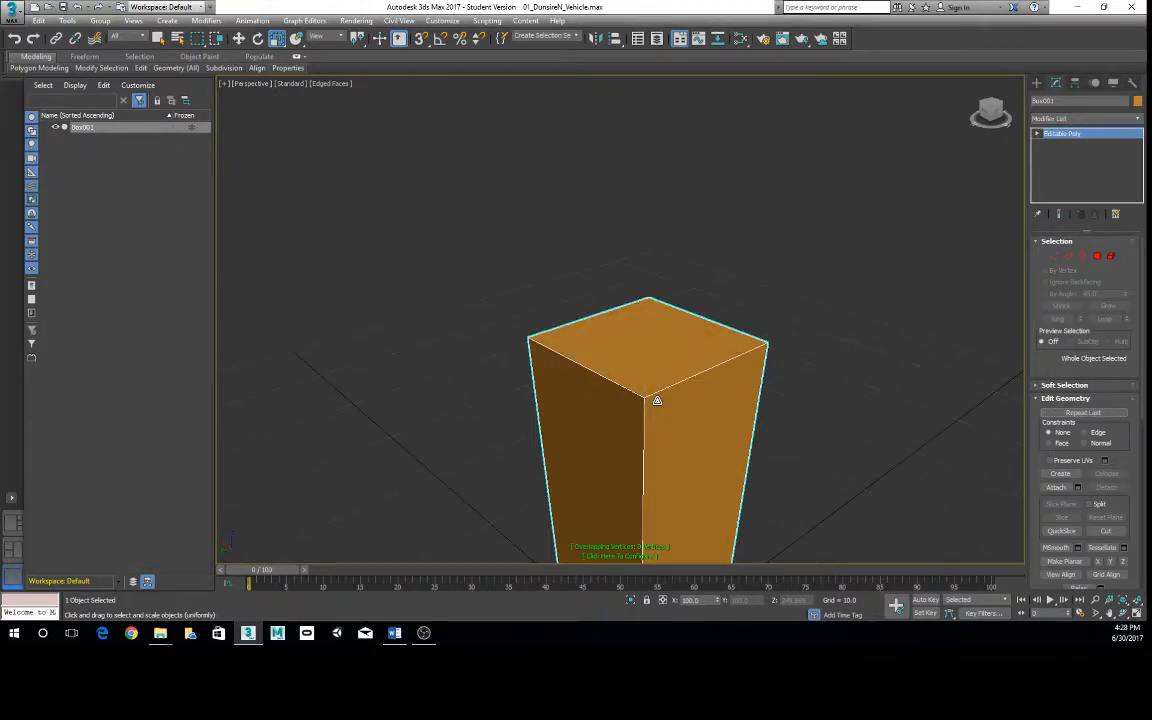
- Select the box's top polygon at Polygon level and Inset it slightly to leave a narrow rim
middle_click_drag(656, 399, 705, 406, "alt")
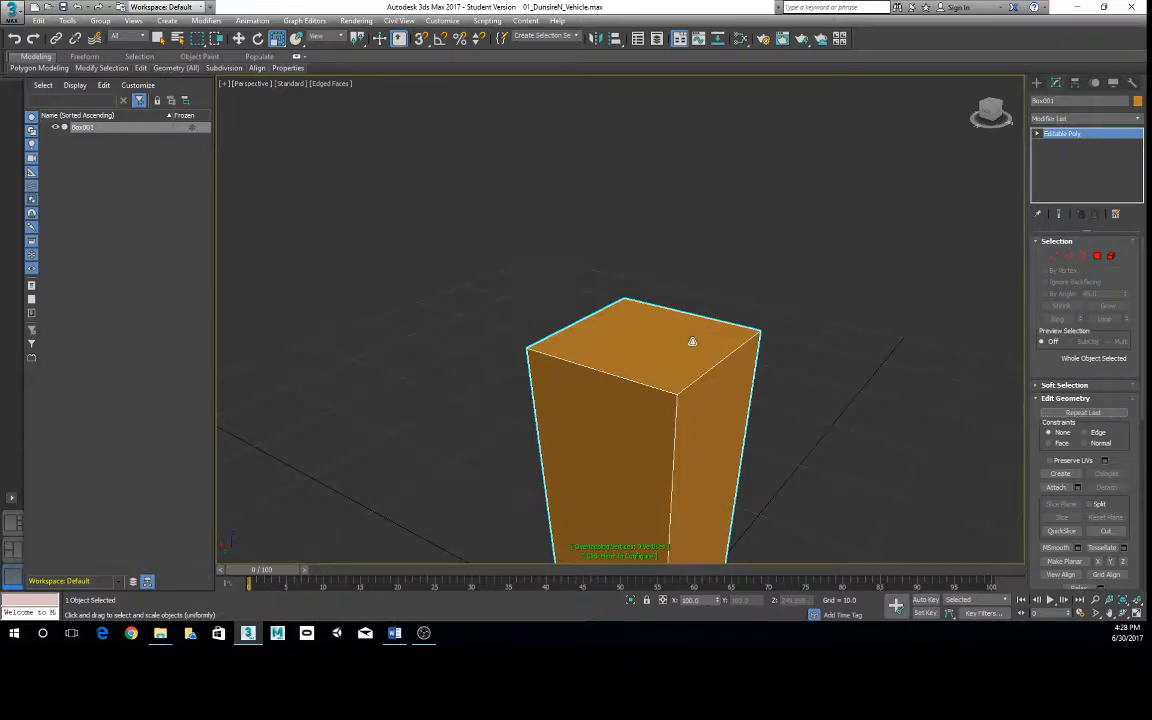
left_click(1098, 257)
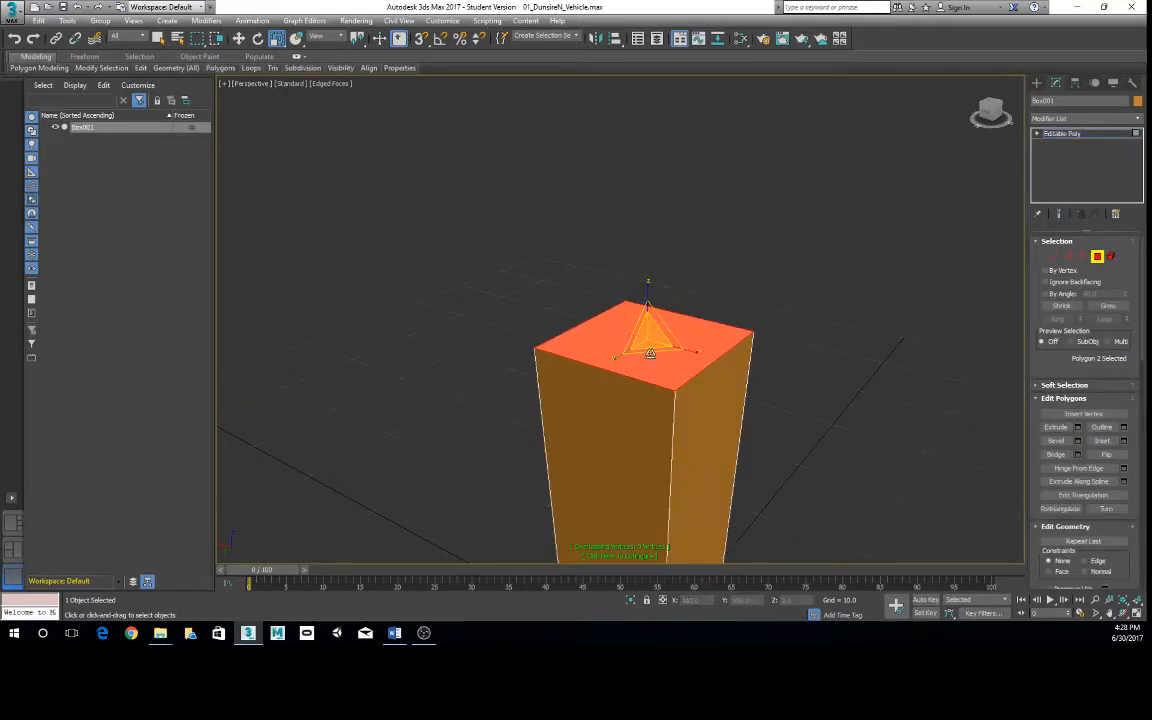
mouse_move(221, 70)
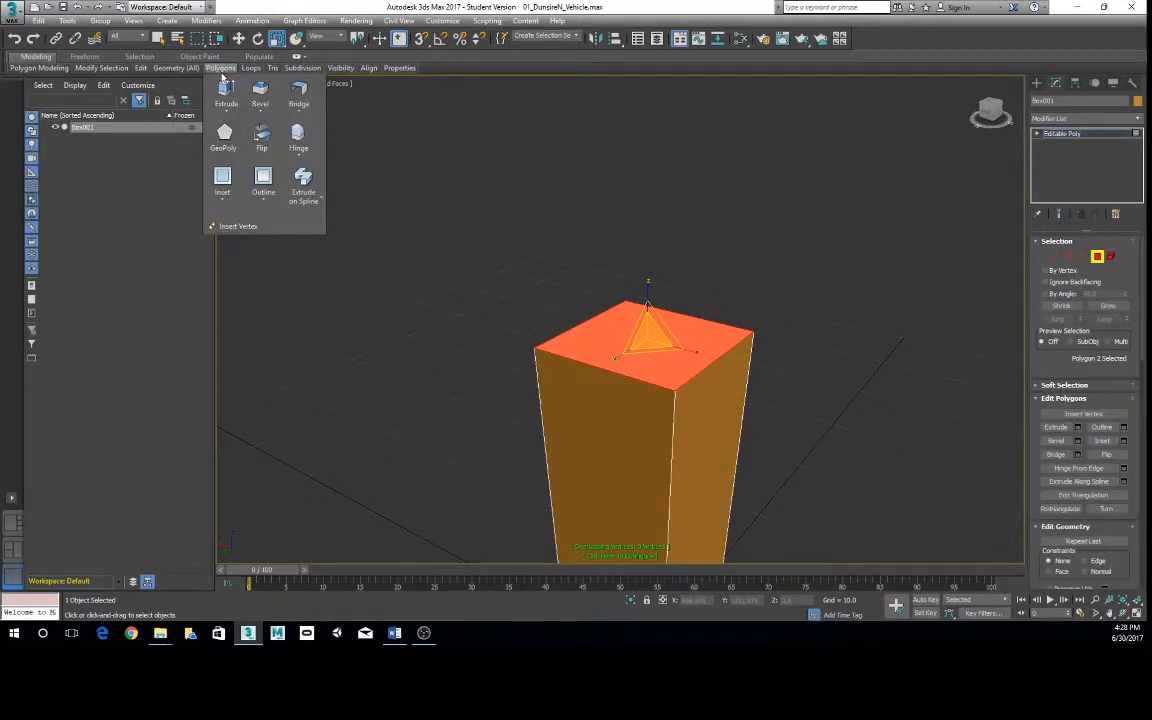
left_click(222, 176)
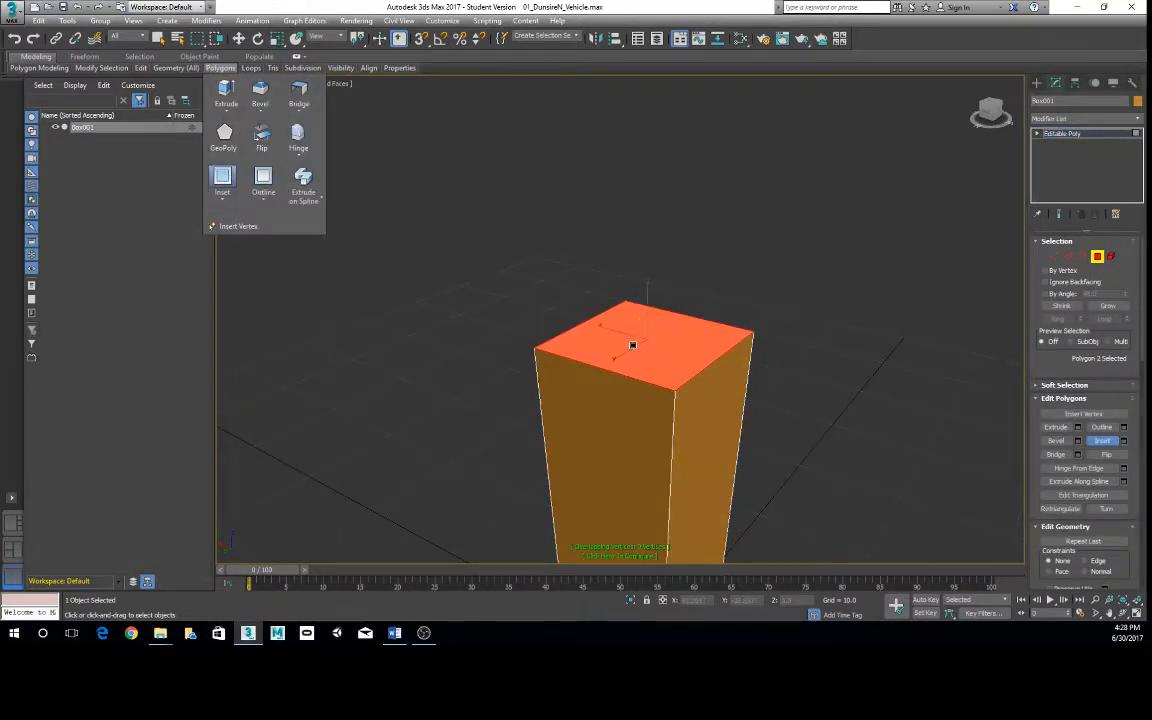
mouse_move(632, 344)
left_mouse_down()
mouse_move(660, 345)
mouse_move(653, 339)
left_mouse_up()
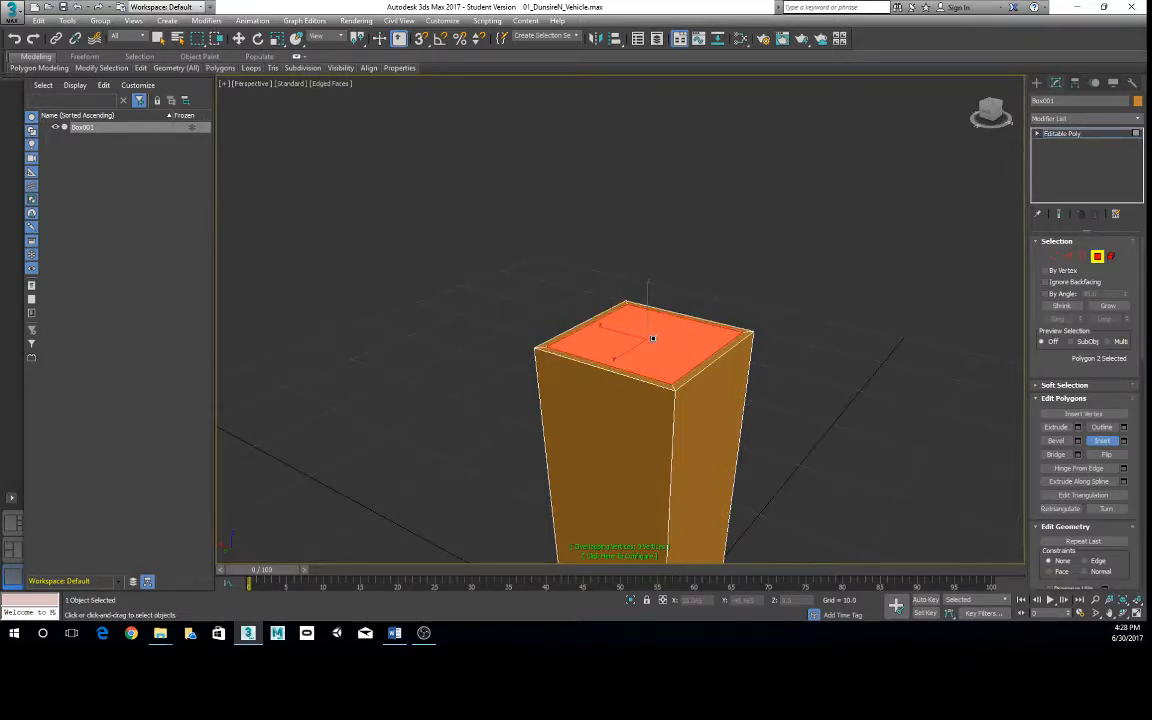
- Extrude the inset top polygon down into the box to hollow out a deep cavity
middle_click_drag(776, 275, 753, 285, "alt")
mouse_move(169, 72)
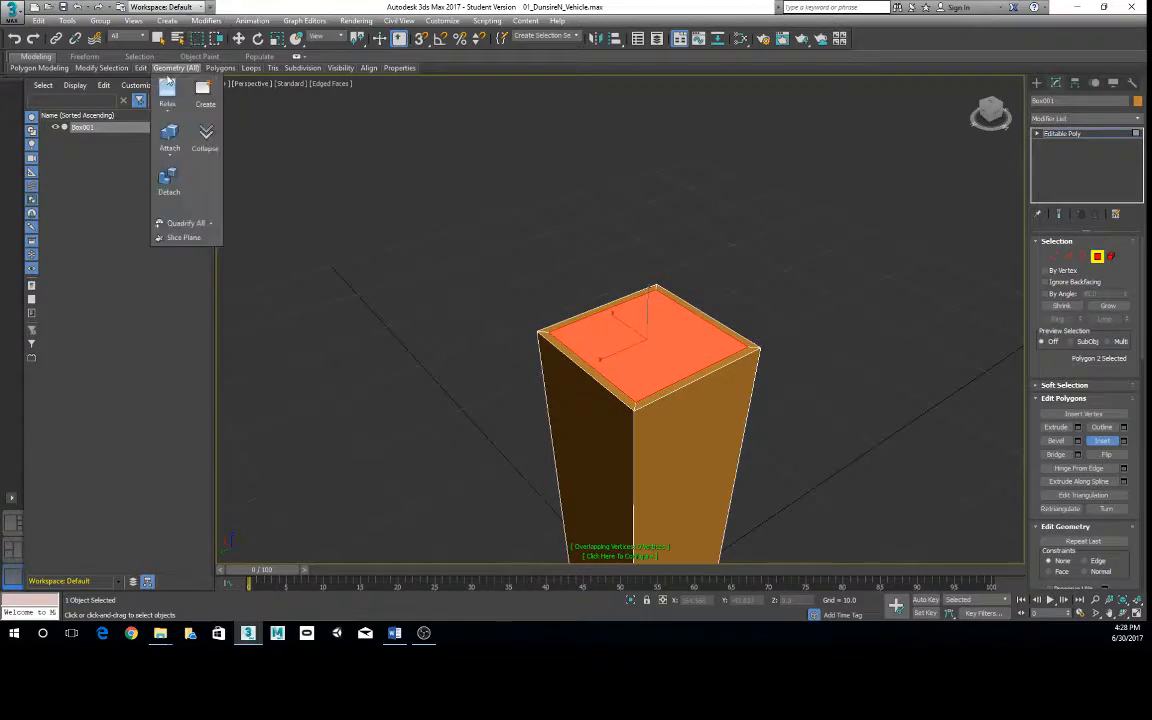
mouse_move(220, 68)
left_click(226, 90)
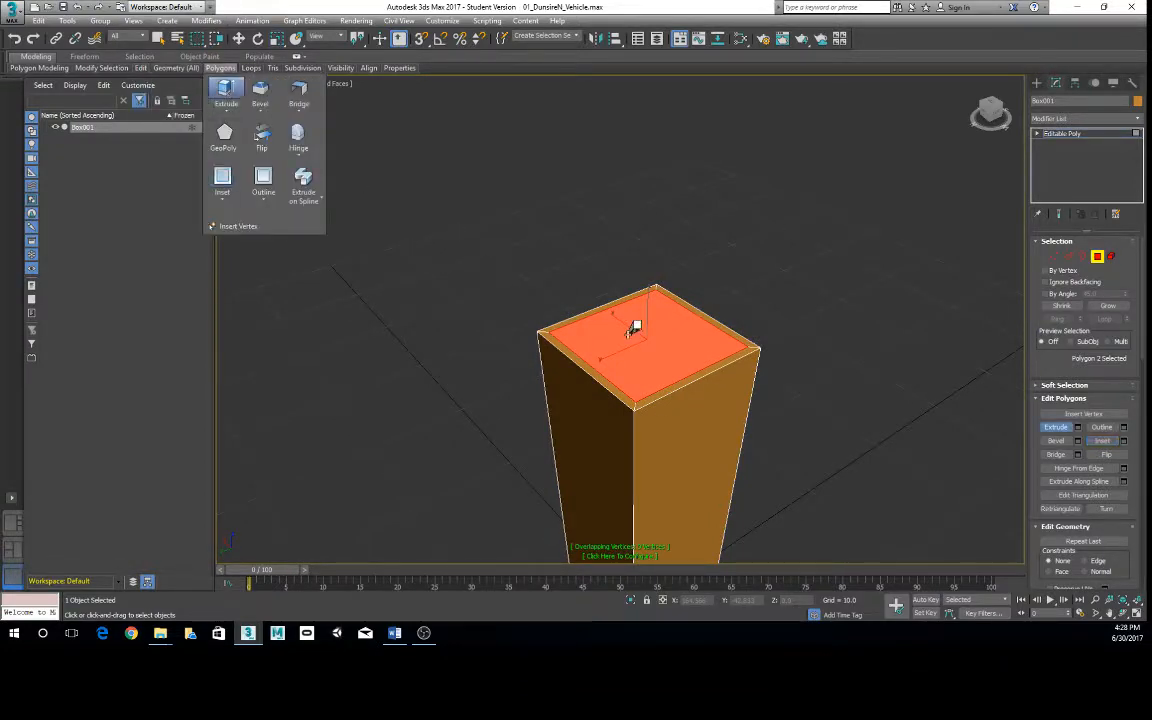
left_click_drag(650, 321, 653, 335)
middle_click_drag(653, 335, 650, 440, "alt")
- Scale the cavity's floor polygon inward so the inner walls taper, and adjust the floor's height
key("w")
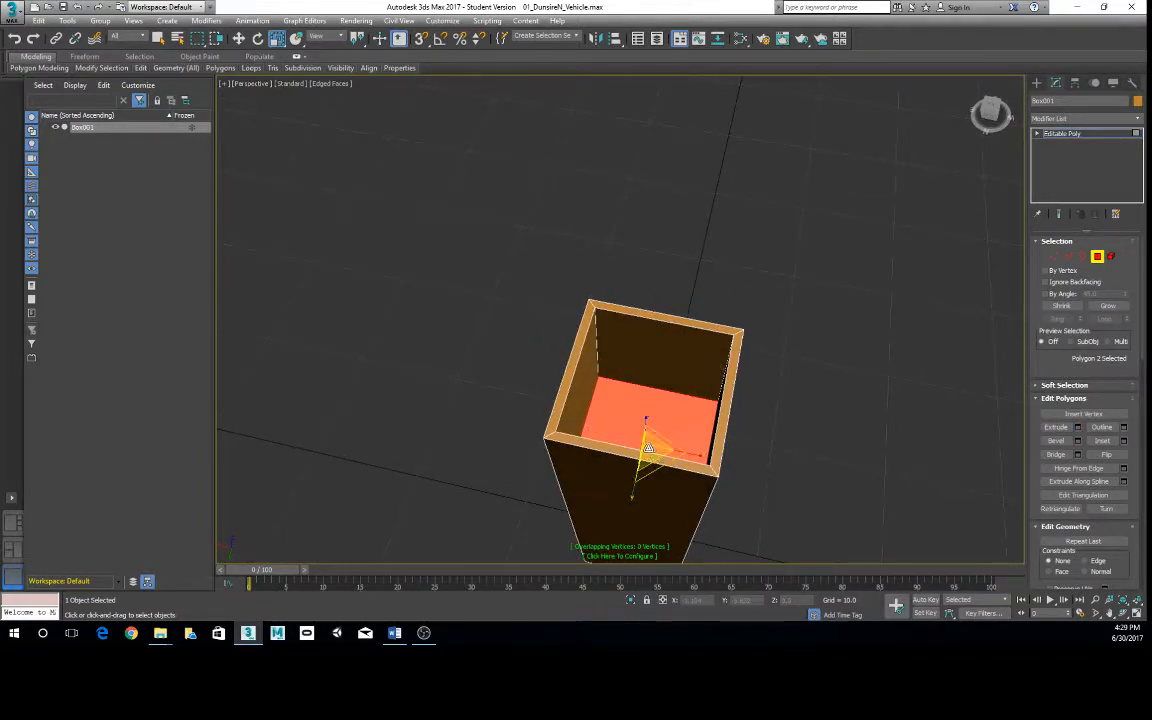
mouse_move(648, 447)
left_mouse_down()
mouse_move(646, 456)
mouse_move(648, 424)
left_mouse_up()
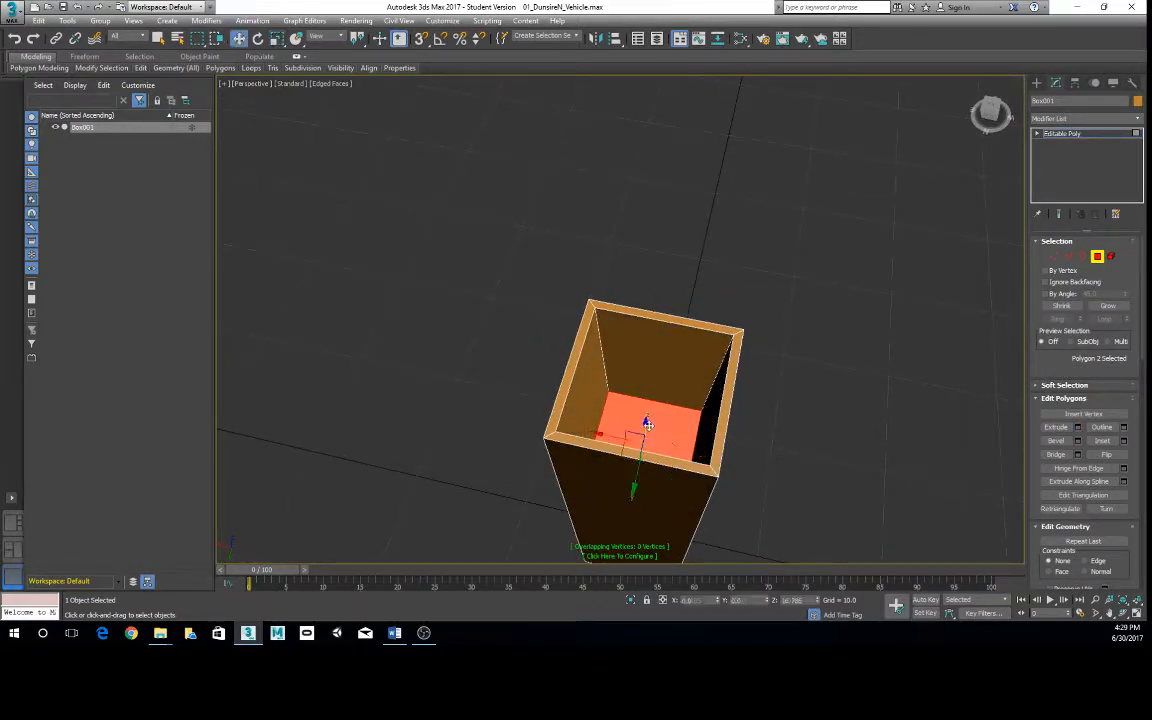
middle_click_drag(648, 424, 712, 381, "alt")
scroll(649, 470, "down", 3)
scroll(712, 381, "up", 8)
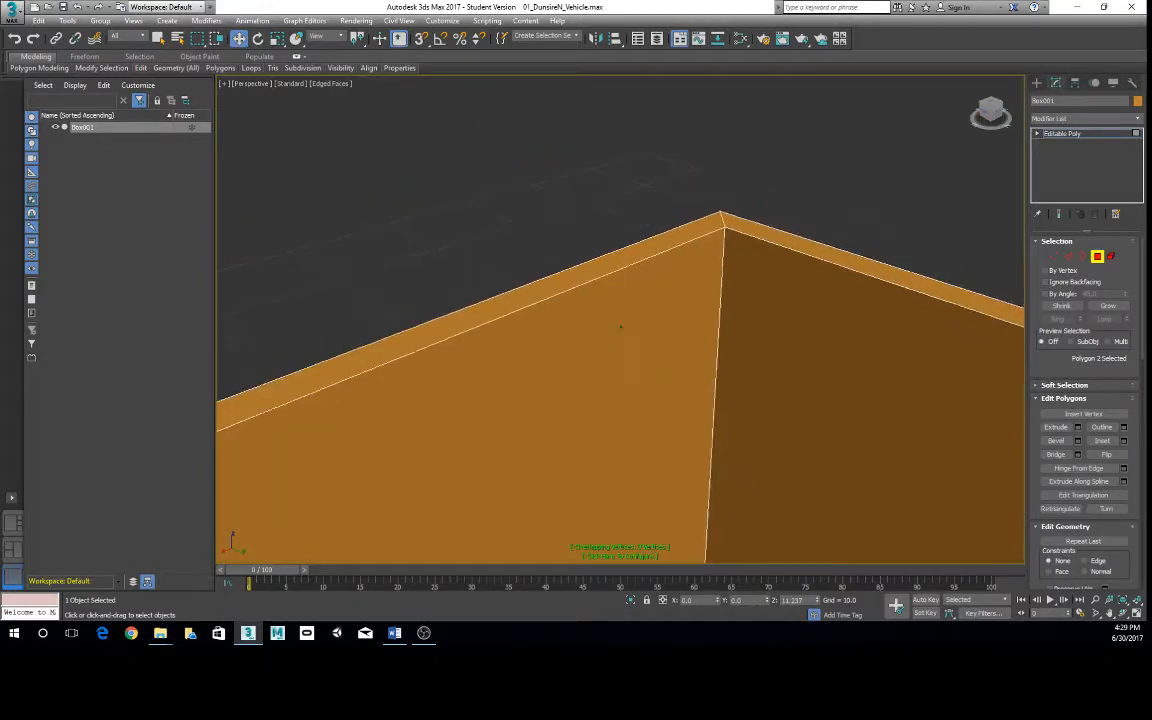
scroll(621, 327, "down", 5)
- Switch to Edge selection level and examine the hollow box's wall thickness in the Top and Perspective views
middle_click_drag(621, 328, 586, 328, "alt")
key("alt+w")
key("alt+w")
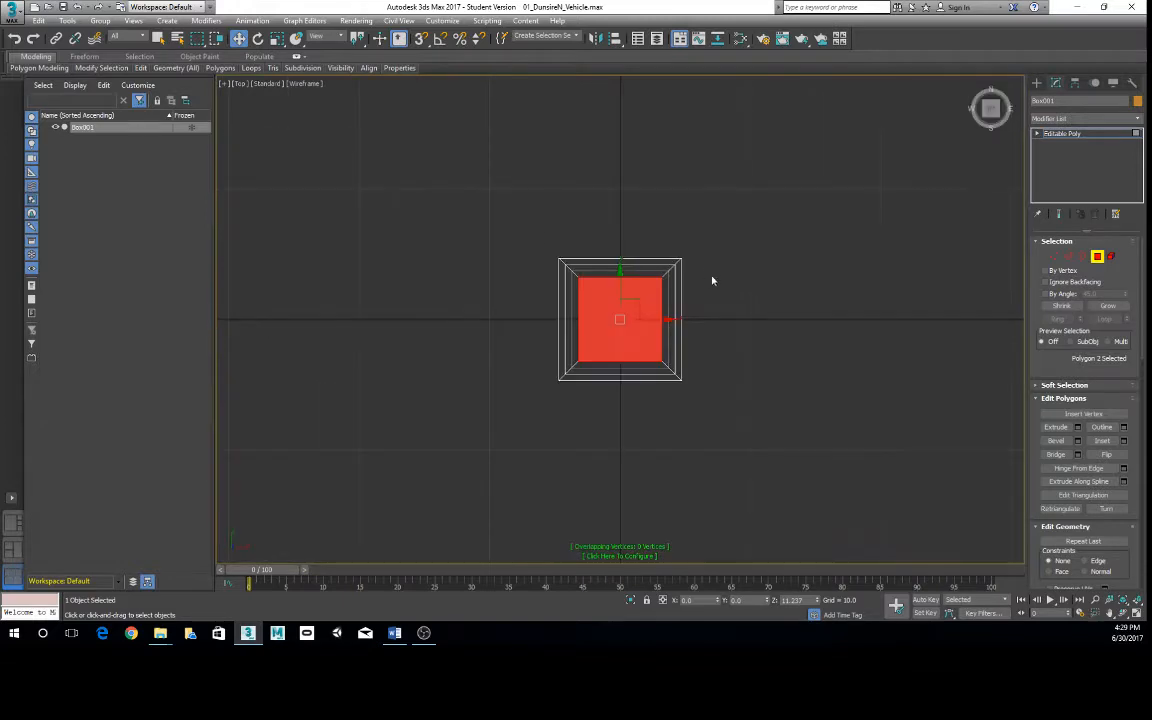
scroll(712, 281, "up", 2)
right_click(681, 240)
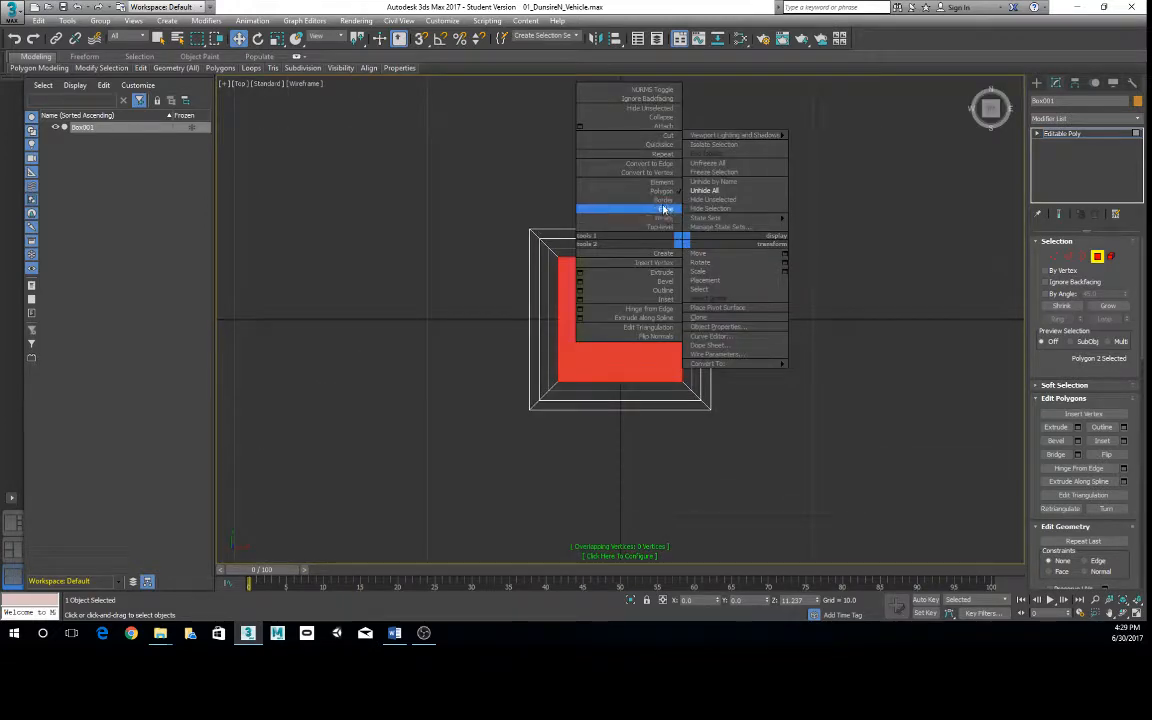
left_click(663, 208)
key("alt+w")
key("alt+w")
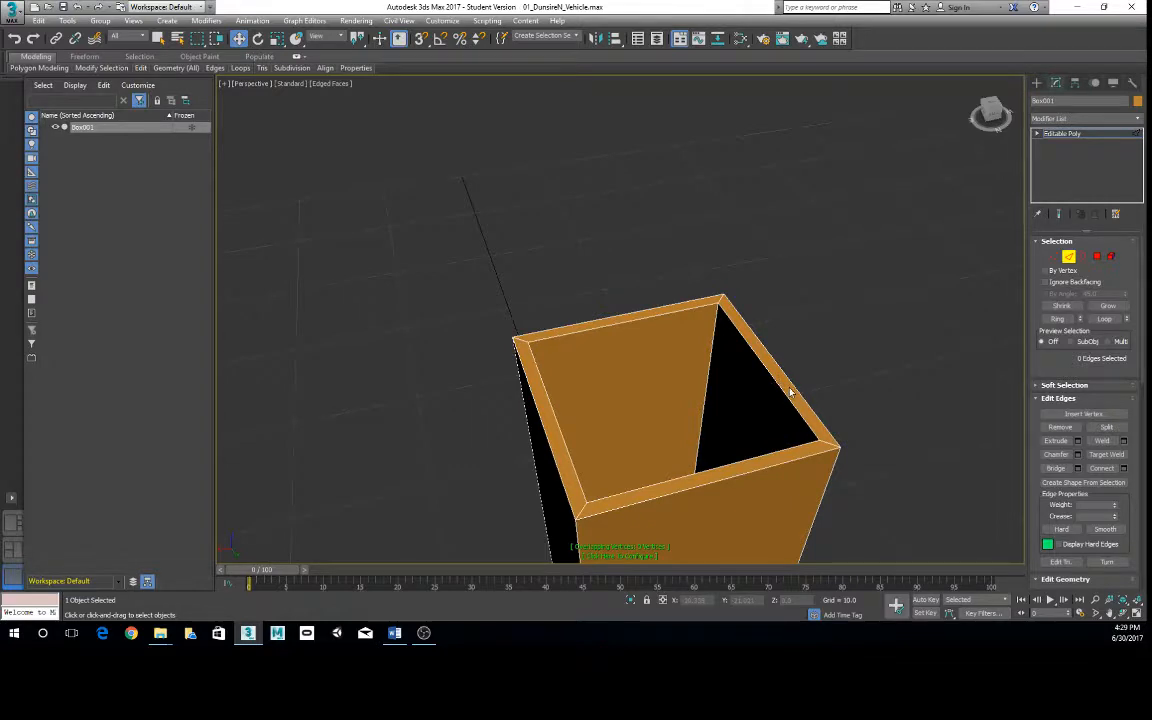
middle_click_drag(790, 390, 771, 362)
key("alt+w")
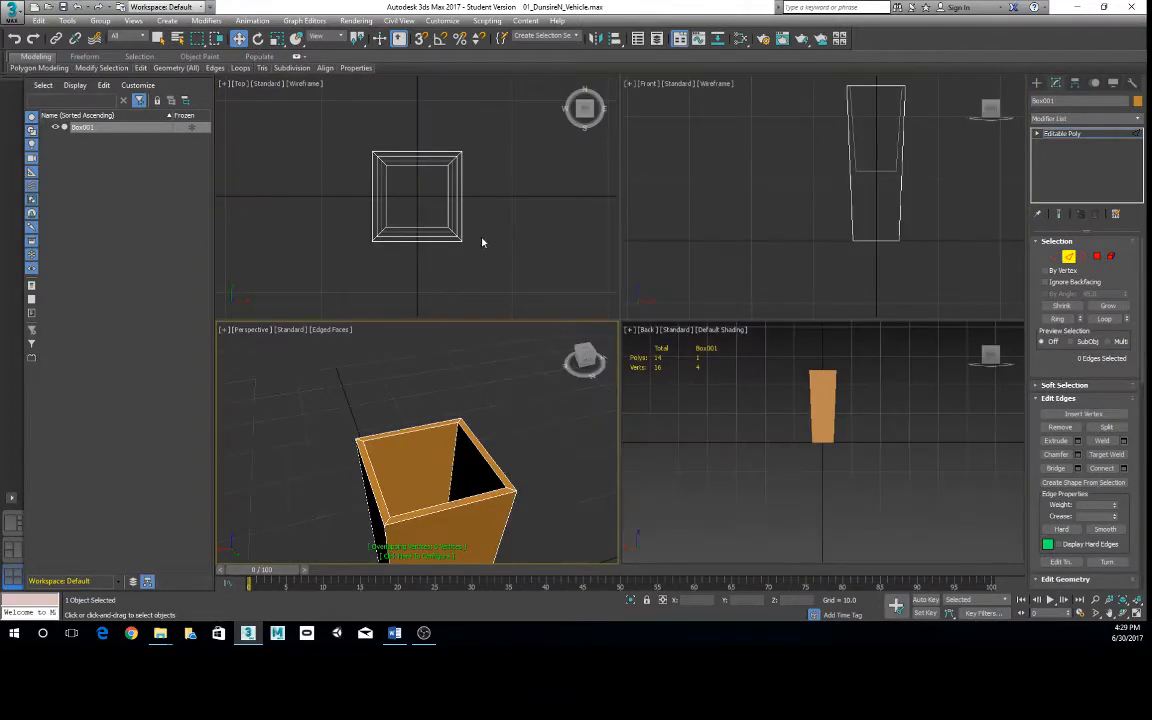
key("alt+w")
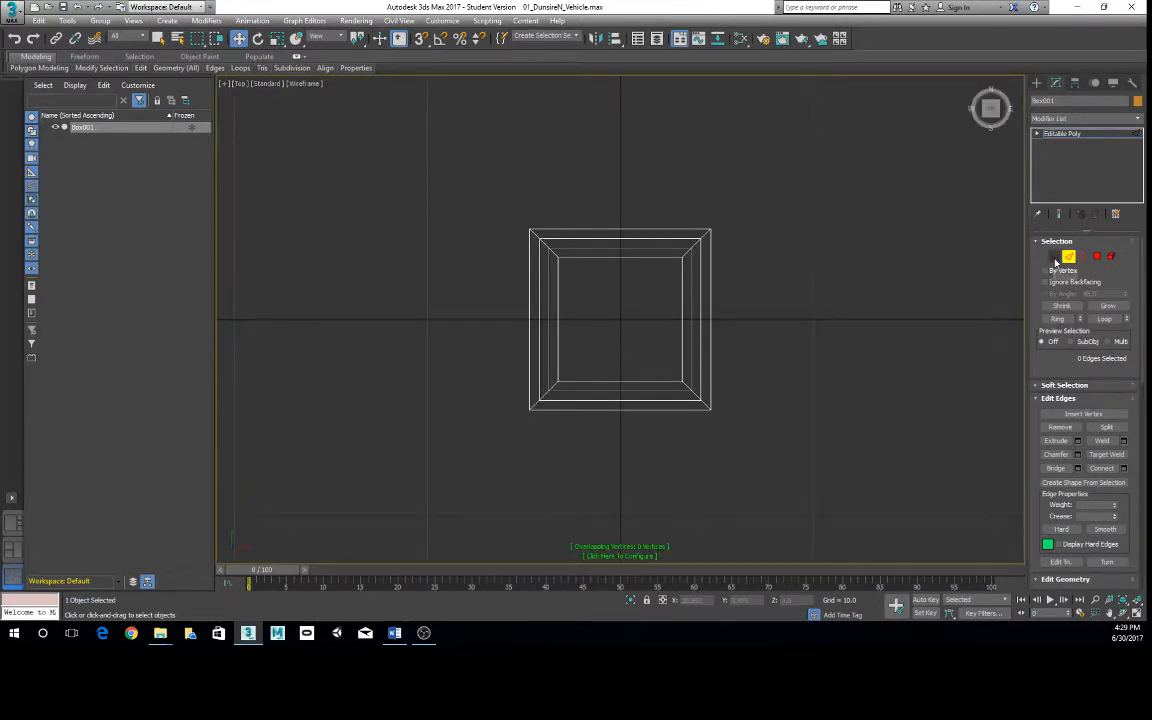
- Select the eight inner vertices of the rim and cavity floor, leaving the box's base vertices out of the selection
key("1")
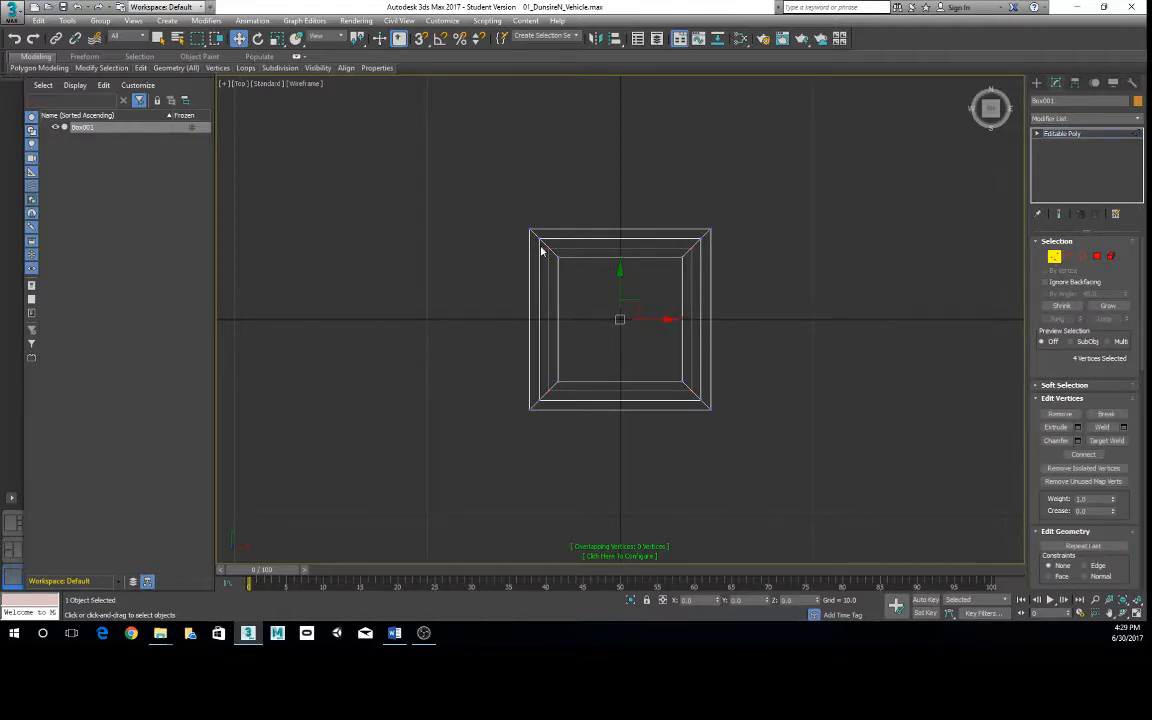
left_click_drag(534, 240, 706, 409)
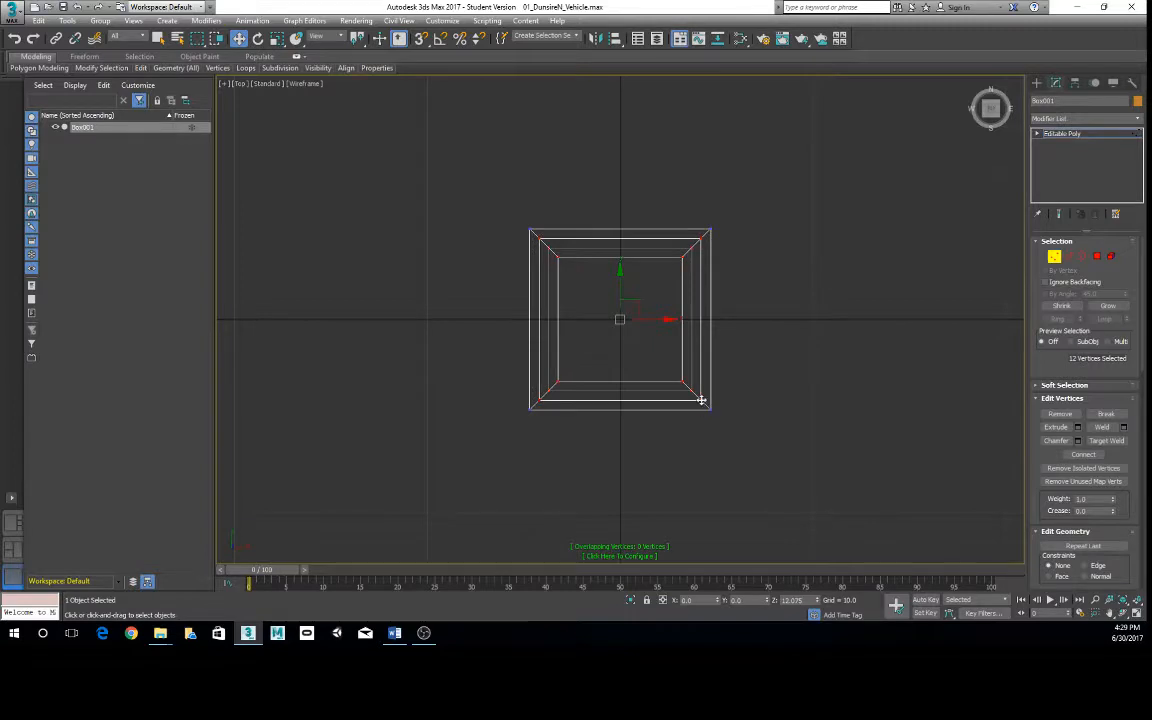
key("alt+w")
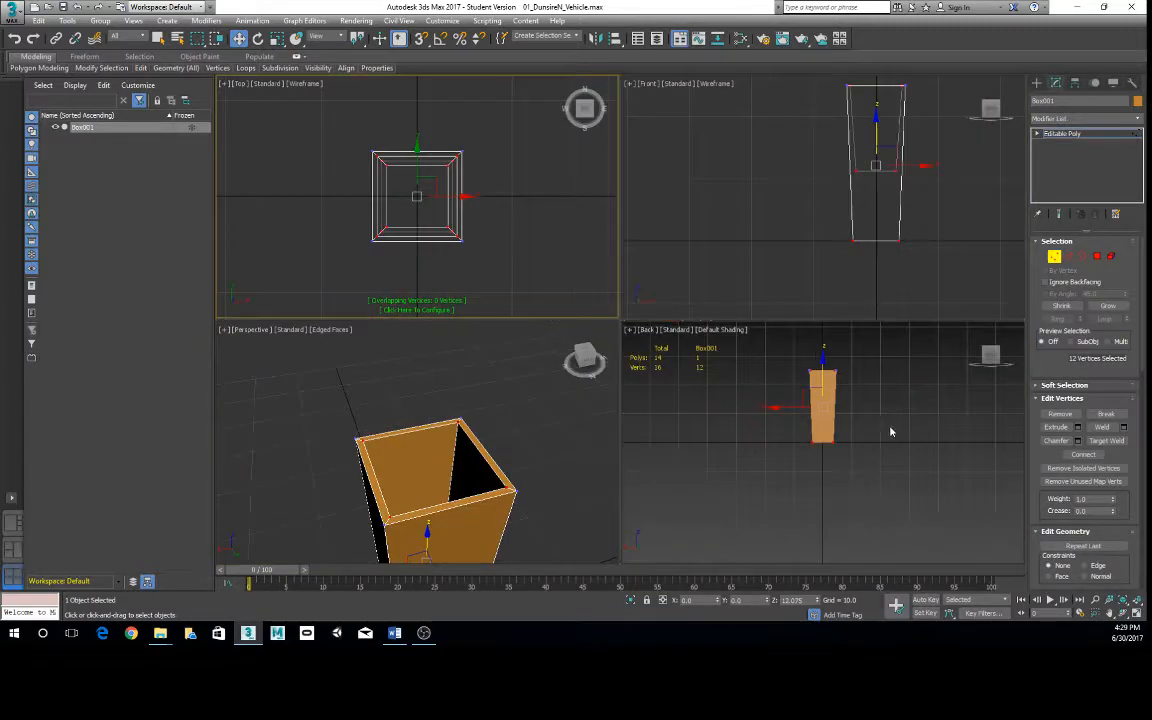
left_click_drag(797, 438, 874, 478, "alt")
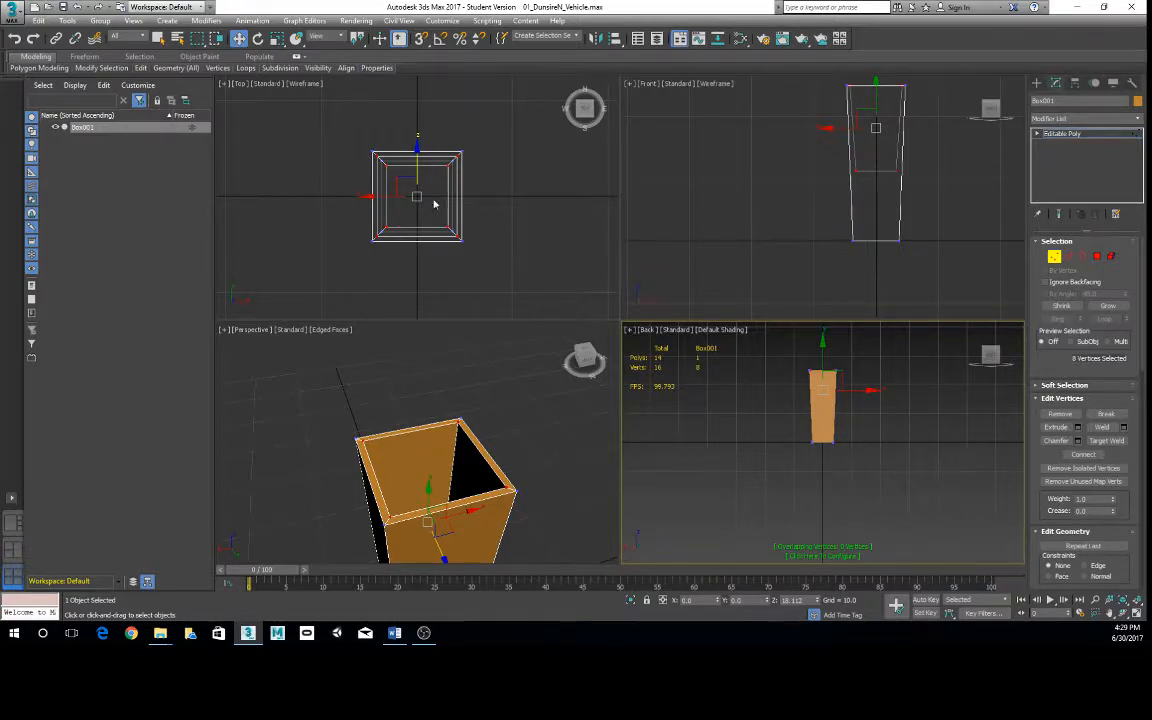
- Scale the eight inner vertices outward along X and to about 107% along Y in the Top view, thinning the walls
key("r")
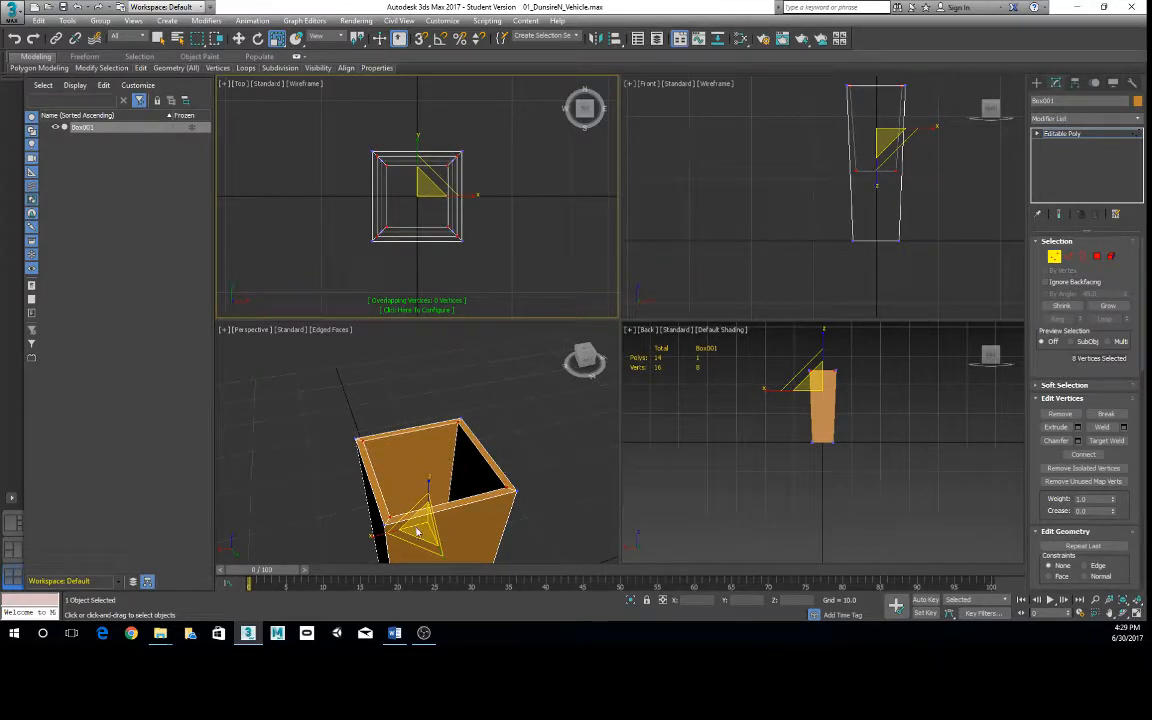
left_click_drag(417, 532, 417, 530)
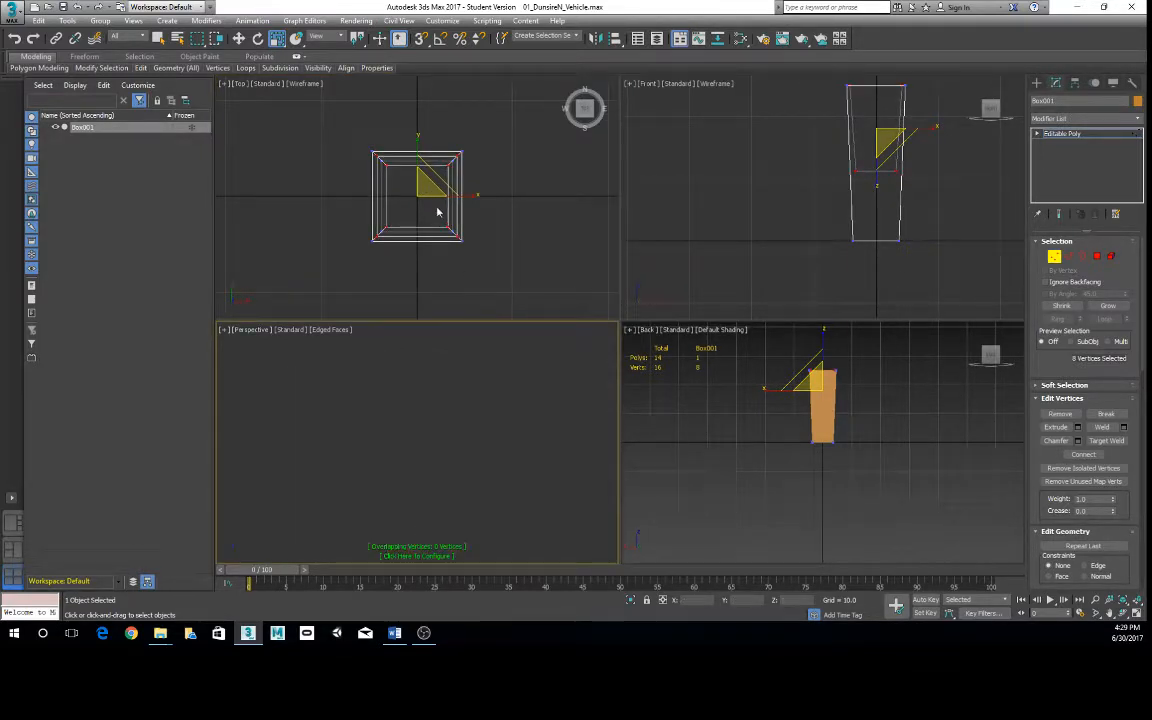
right_click(476, 198)
key("alt+w")
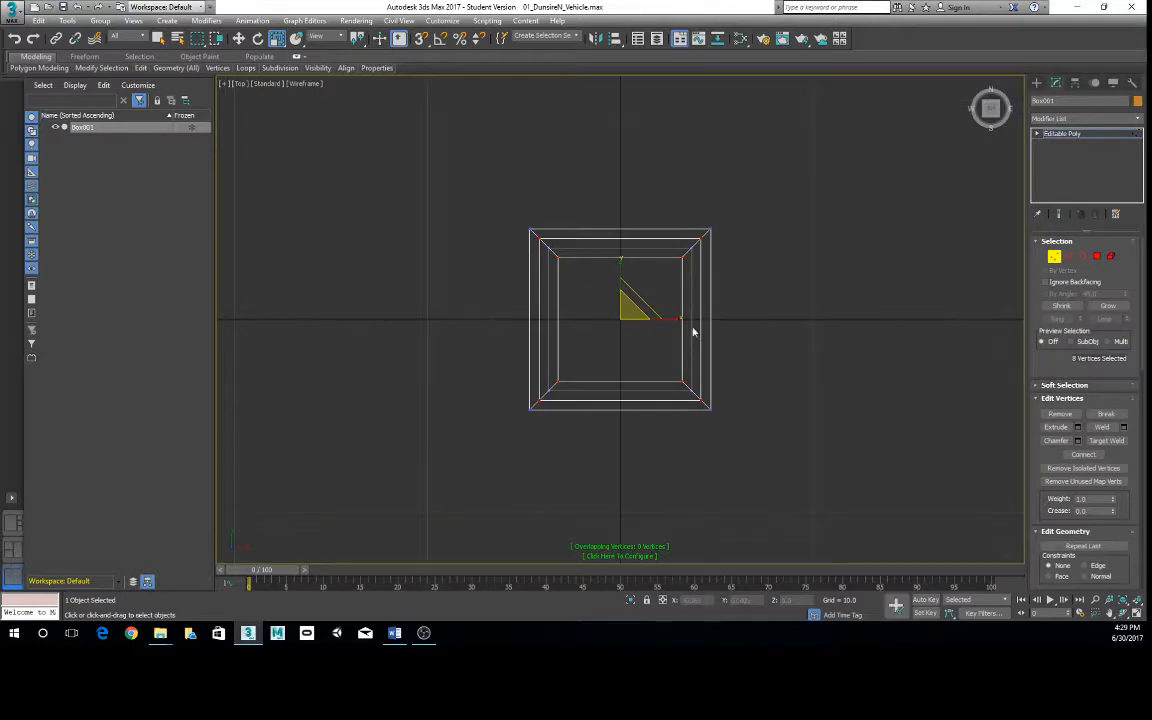
left_click_drag(679, 320, 682, 320)
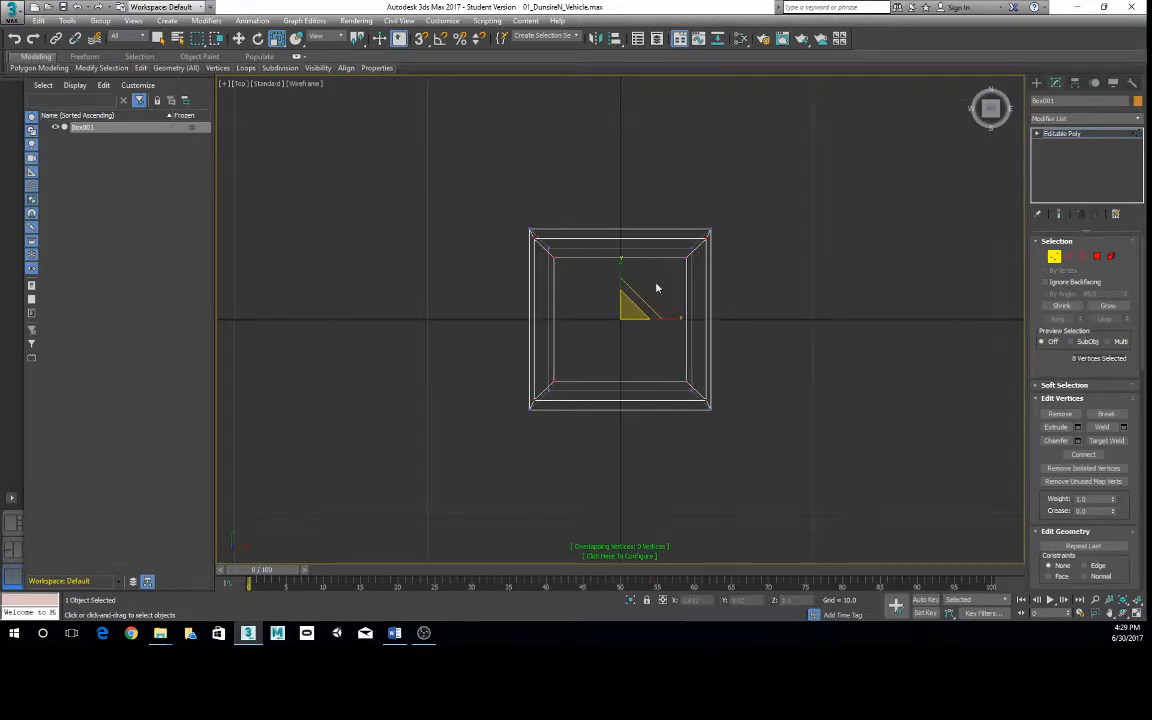
left_click_drag(621, 260, 622, 259)
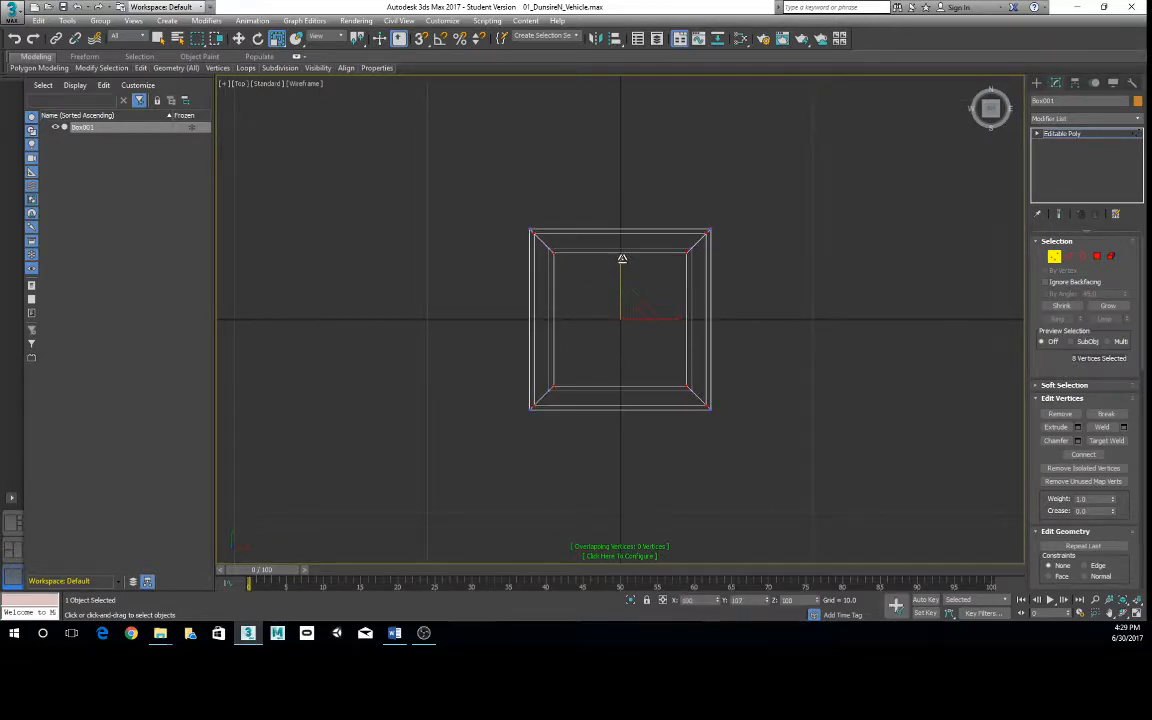
key("alt+w")
right_click(826, 348)
key("alt+w")
- Try to restore the maximized Perspective view, then exit the box's Vertex selection level and deselect the box
key("alt+w")
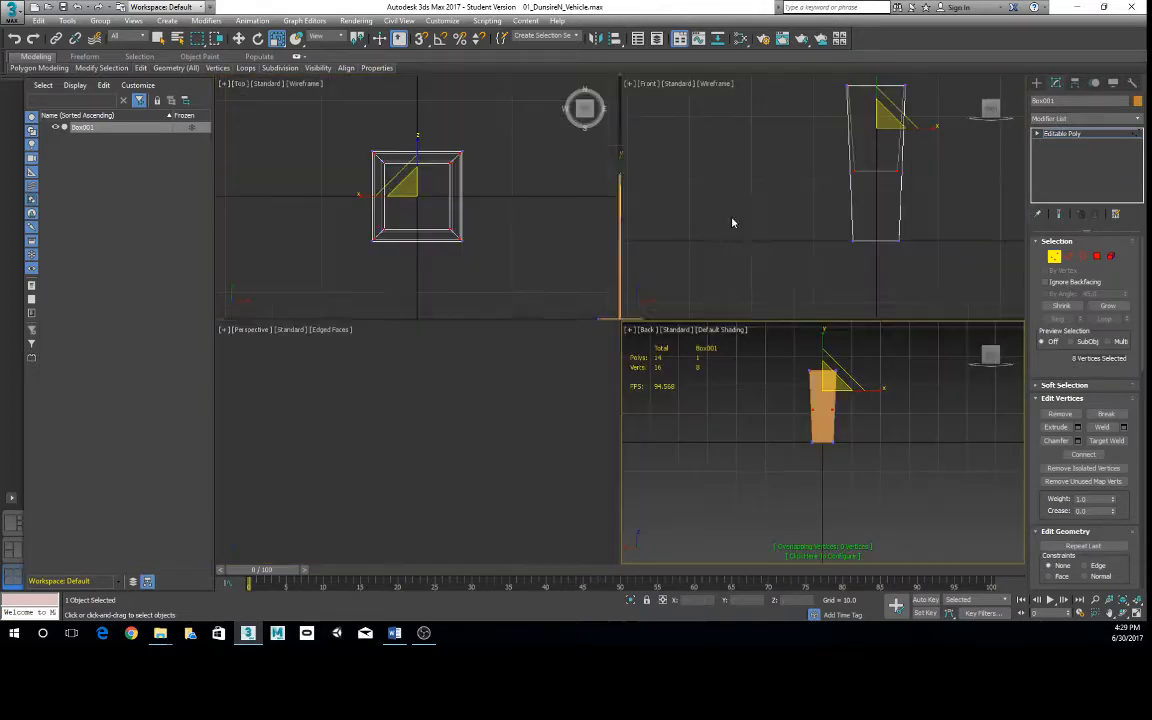
right_click(471, 415)
key("alt+w")
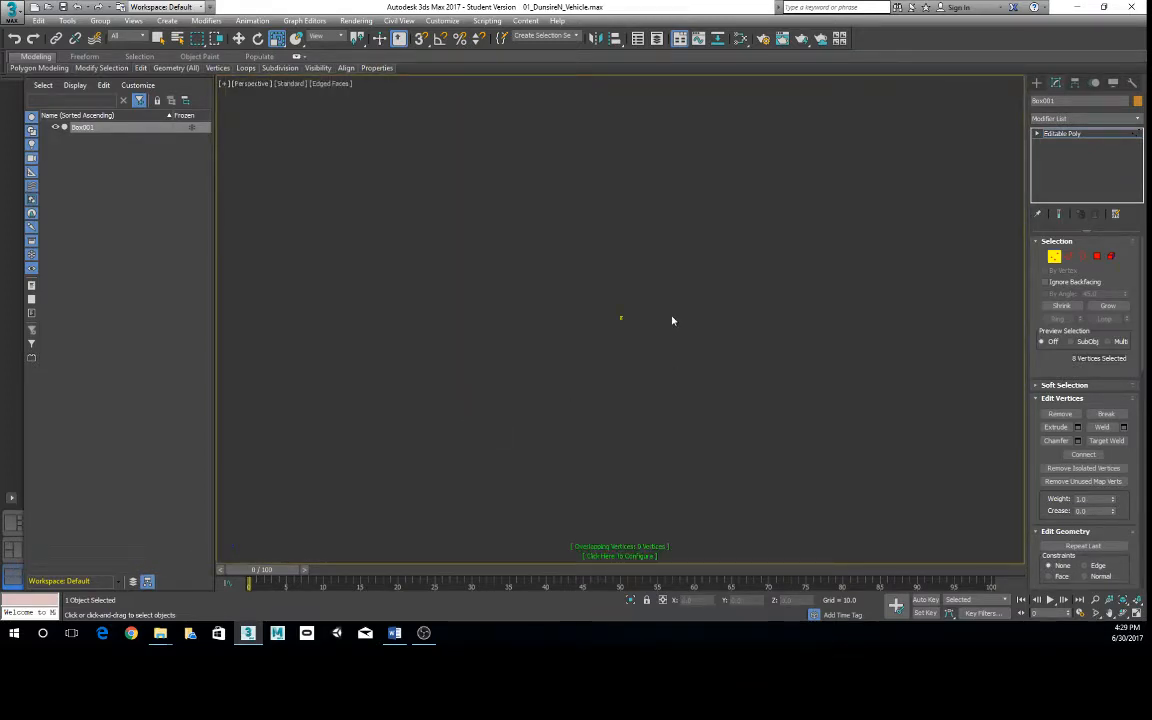
scroll(672, 321, "down", 5)
left_click(258, 86)
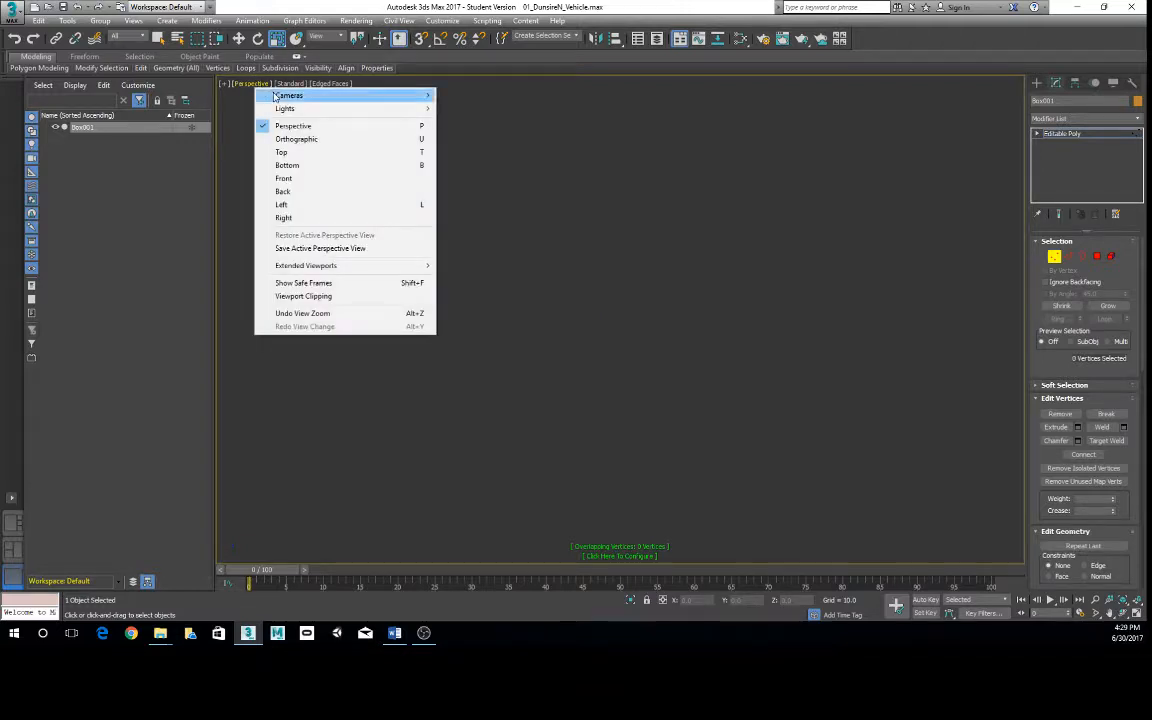
left_click(296, 123)
right_click(527, 290)
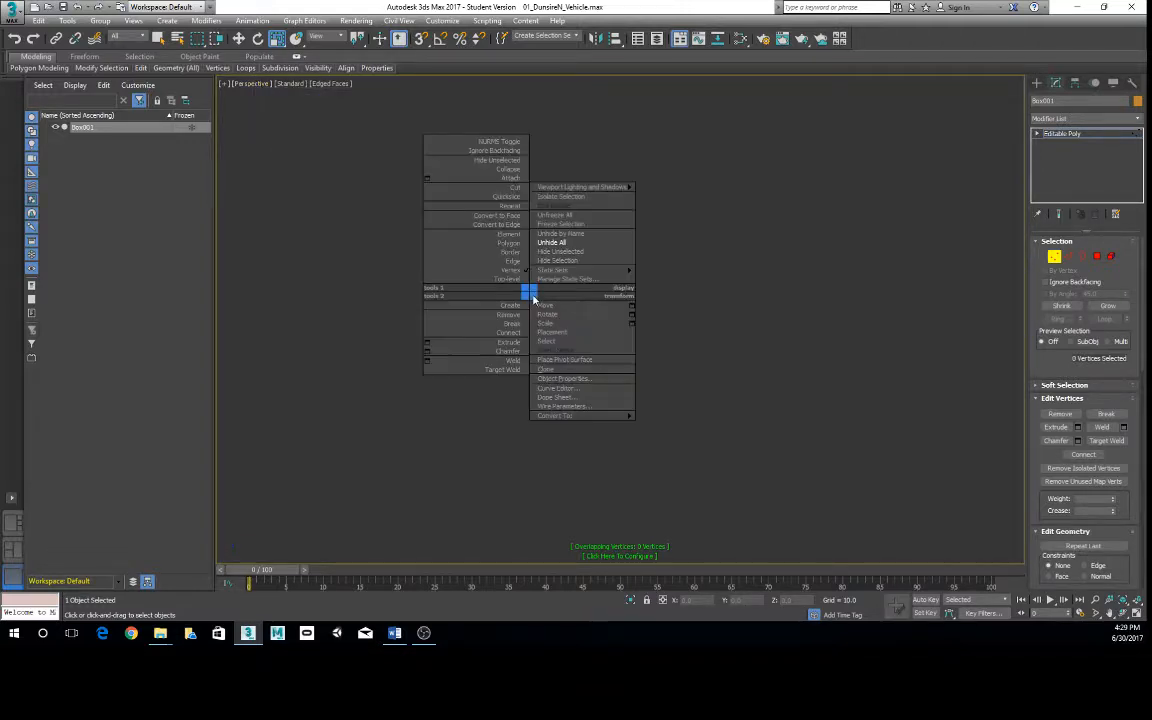
left_click(508, 285)
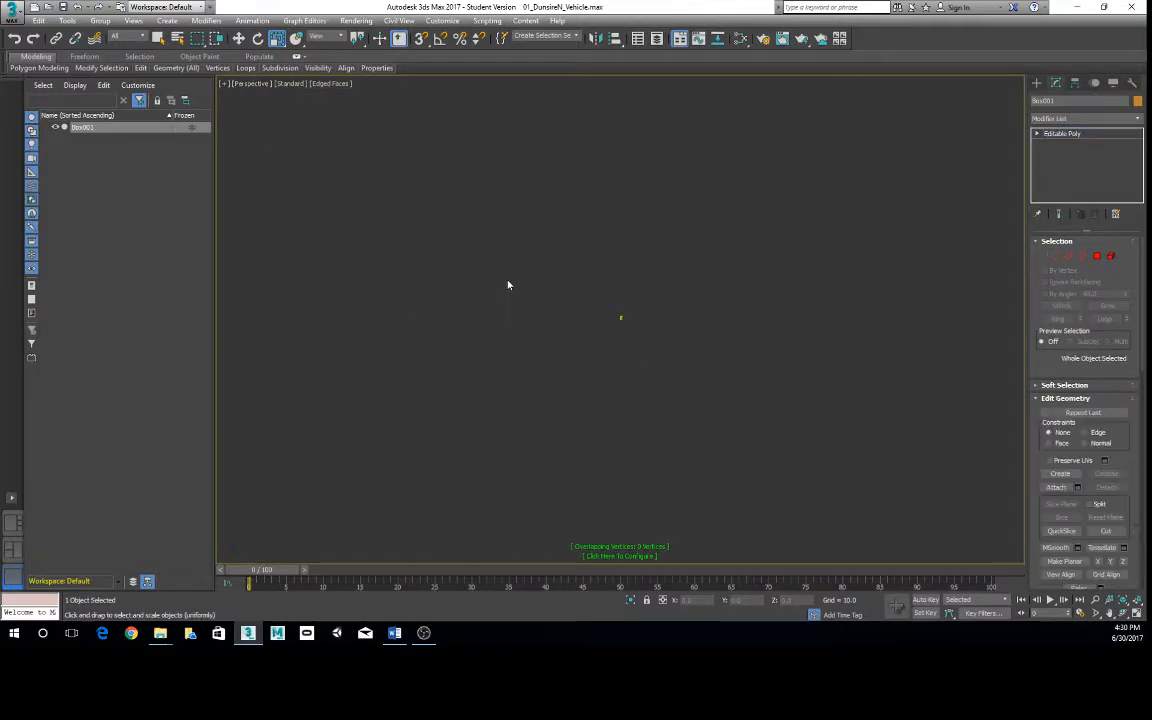
left_click(599, 314)
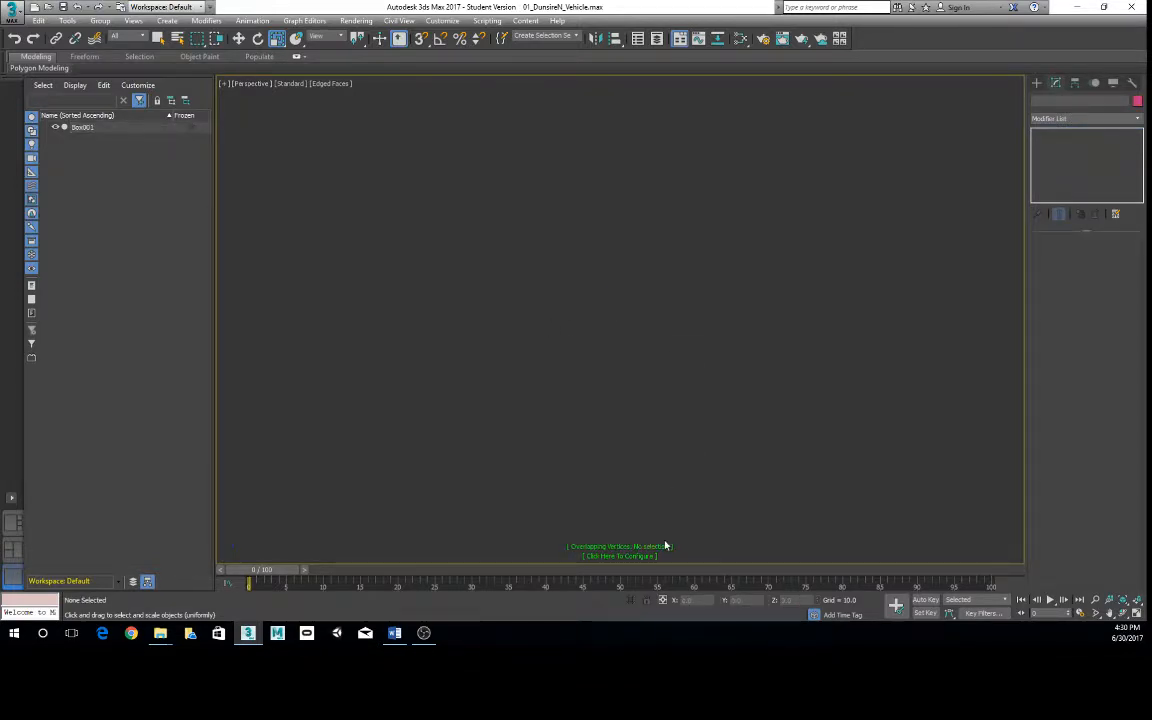
key("alt+w")
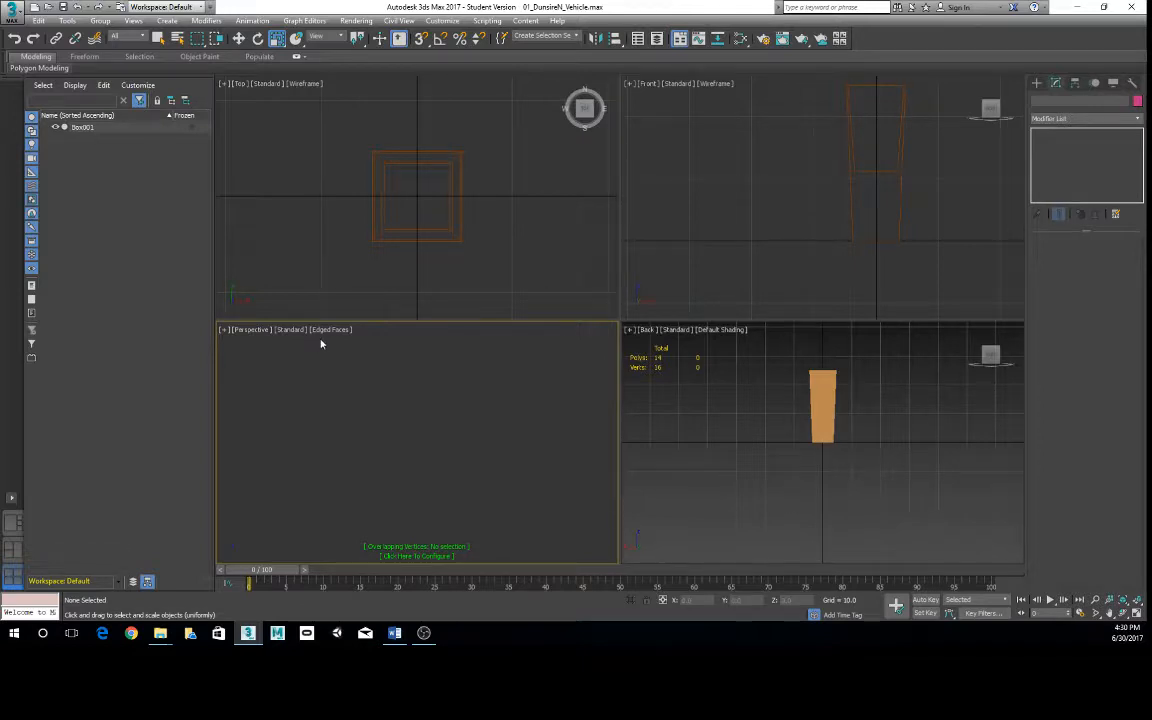
- Select the box and orbit the Top view into an angled orthographic view of it
left_click(450, 181)
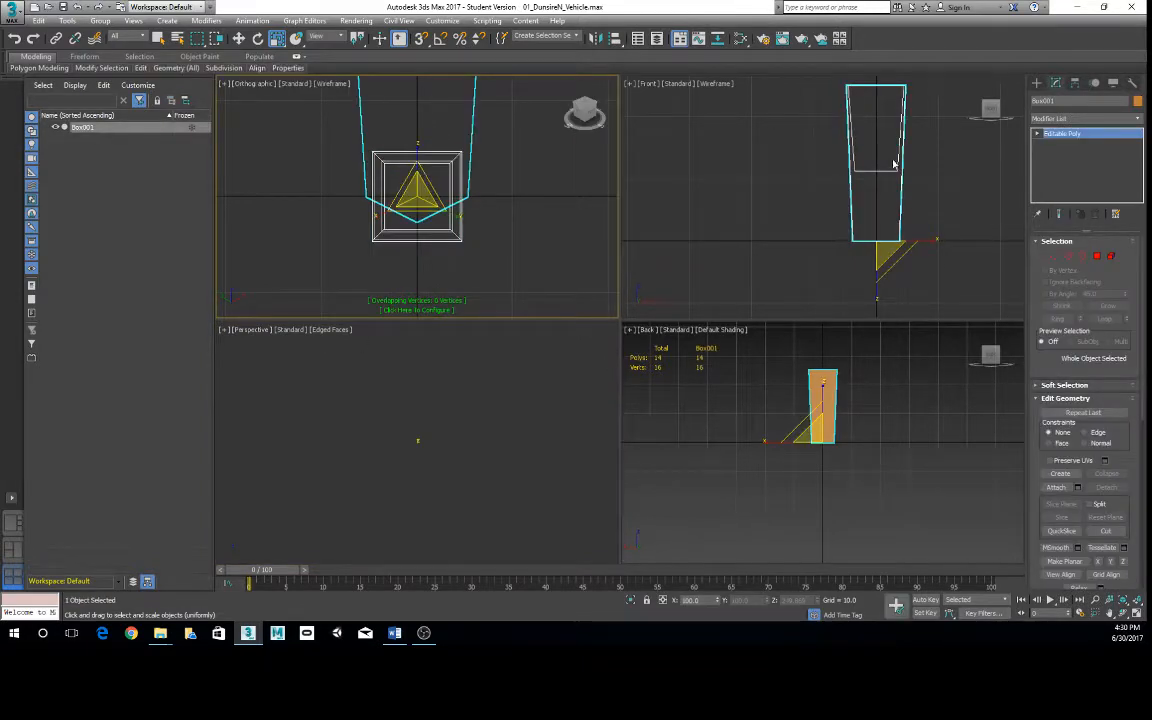
middle_click(824, 352)
middle_click_drag(824, 352, 815, 414)
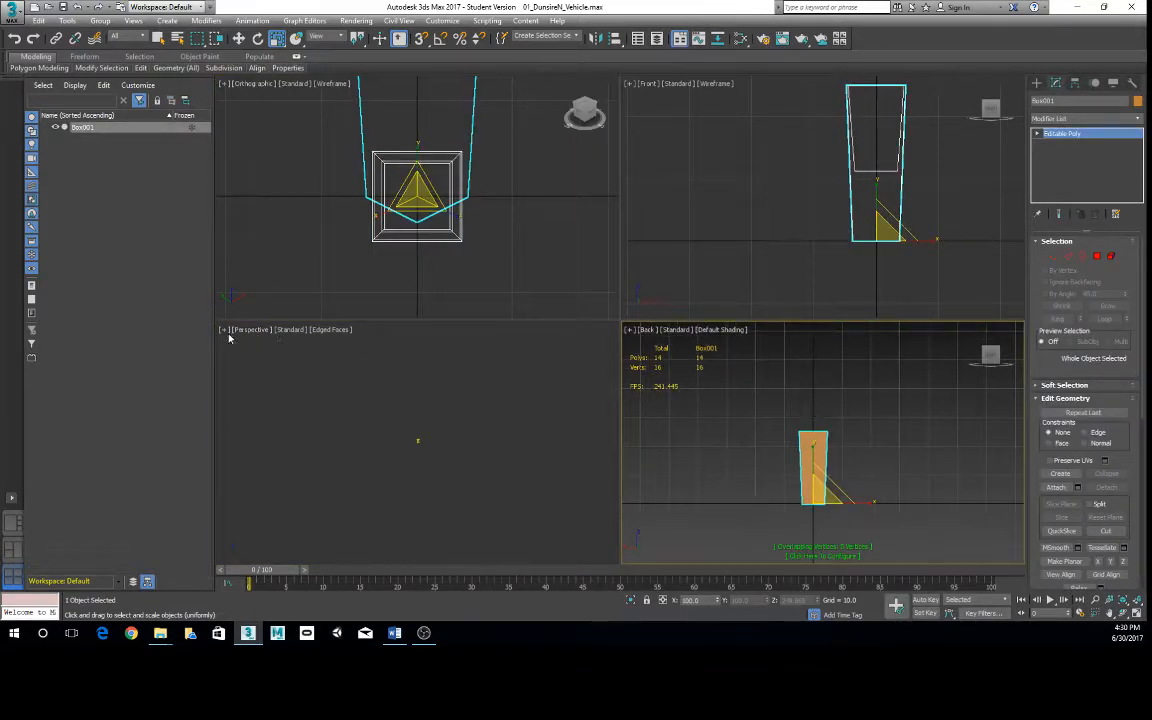
left_click(423, 440)
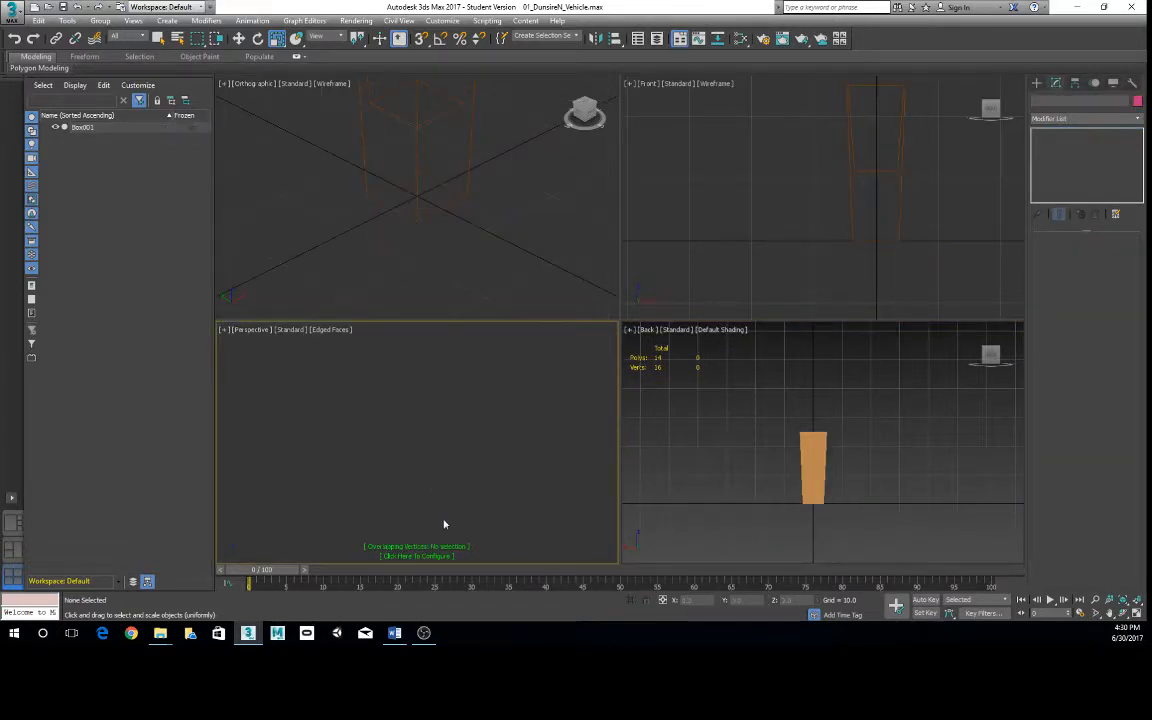
left_click(818, 496)
middle_click(476, 175)
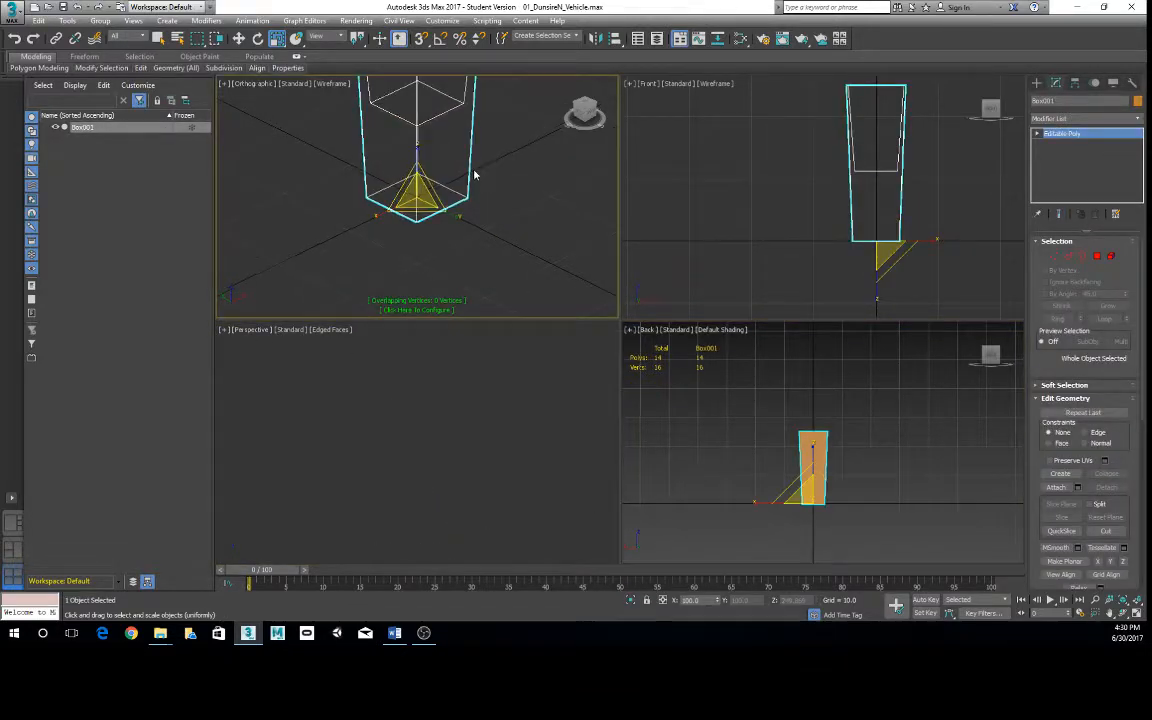
middle_click_drag(445, 146, 469, 214)
- Change the orbited orthographic view to Perspective, maximize it and try to zoom in on the box
left_click(264, 89)
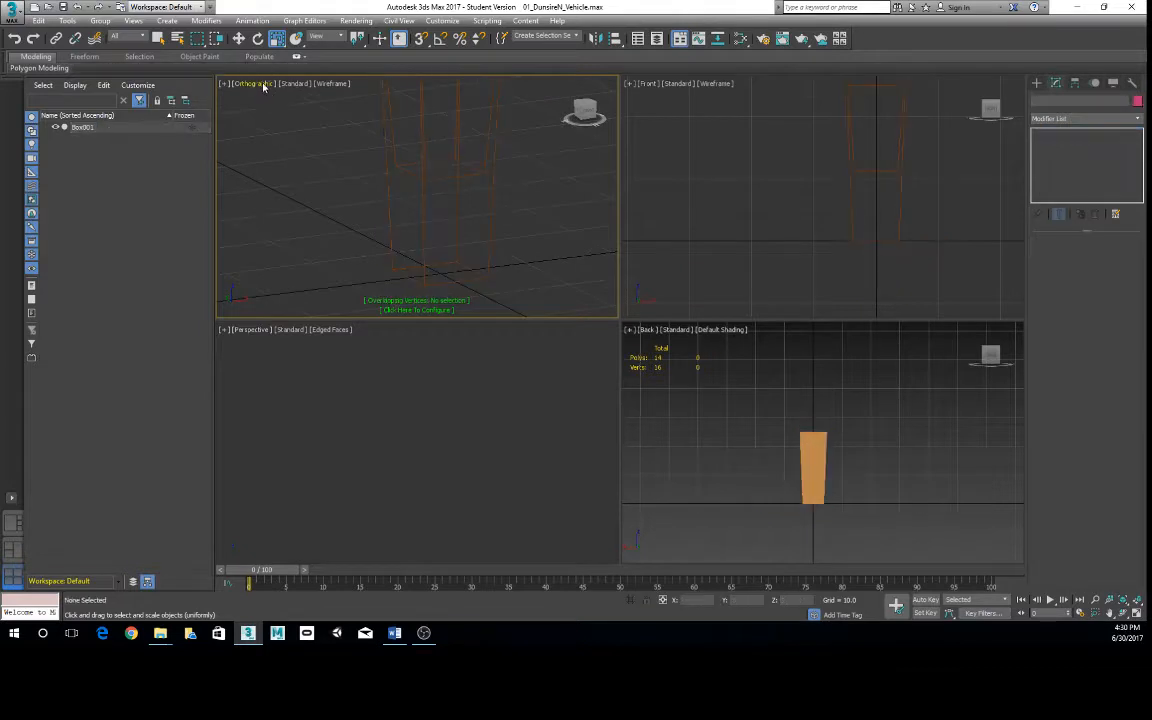
left_click(262, 85)
left_click(299, 125)
key("alt+w")
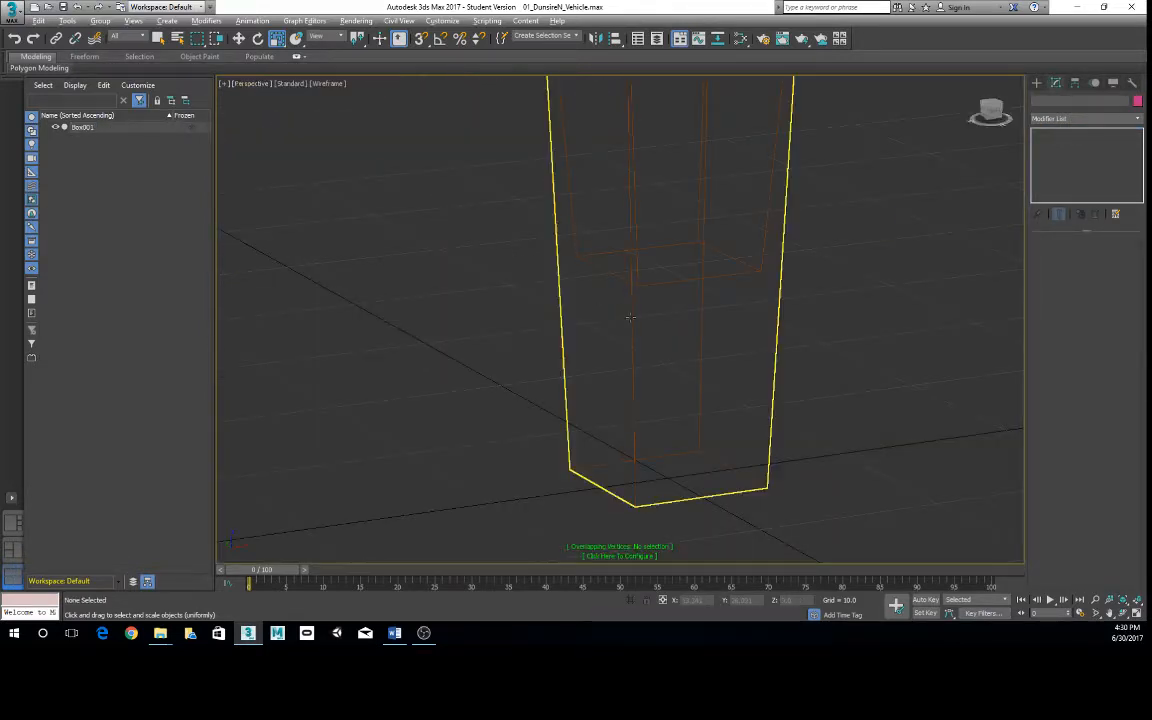
scroll(676, 325, "up", 5)
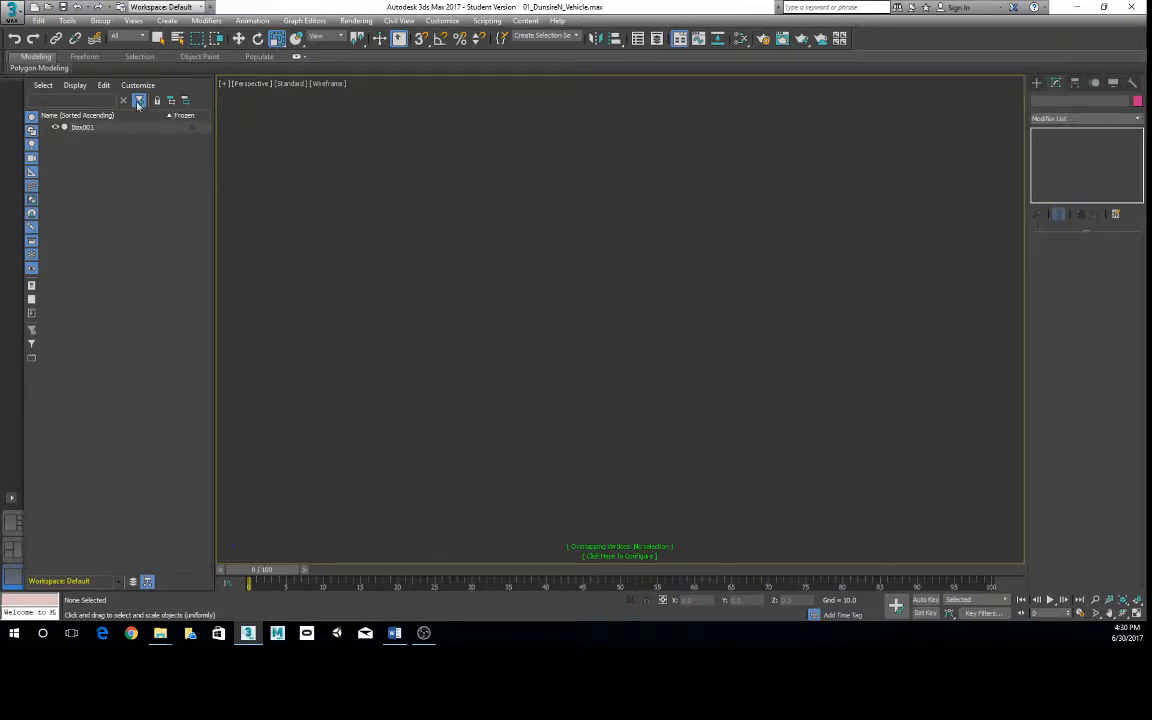
- Switch the maximized view to Orthographic, try to zoom to the selected Box001, and restore the four-viewport layout
left_click(248, 83)
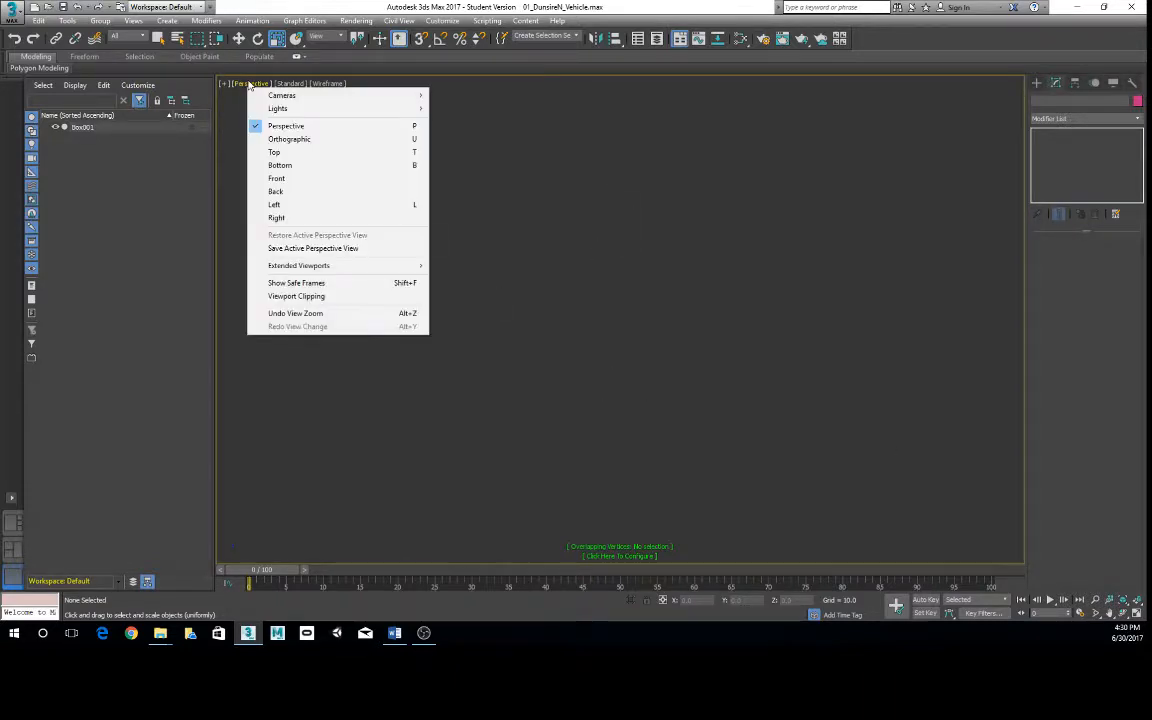
left_click(334, 139)
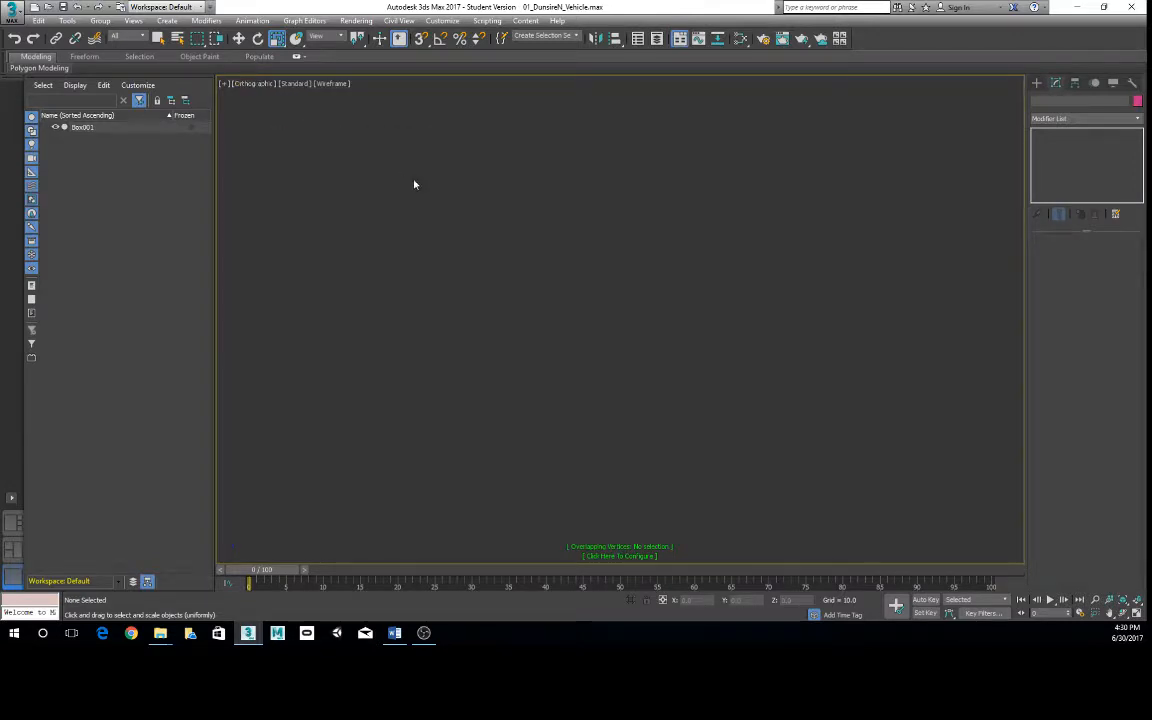
left_click(82, 127)
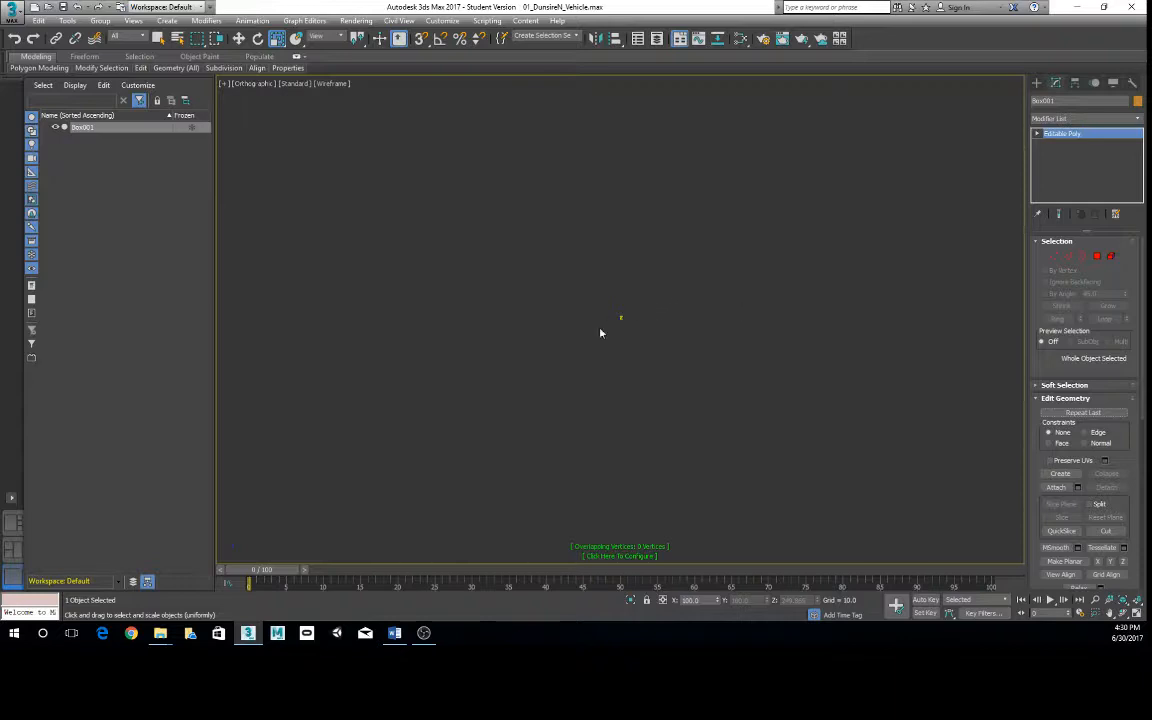
key("r")
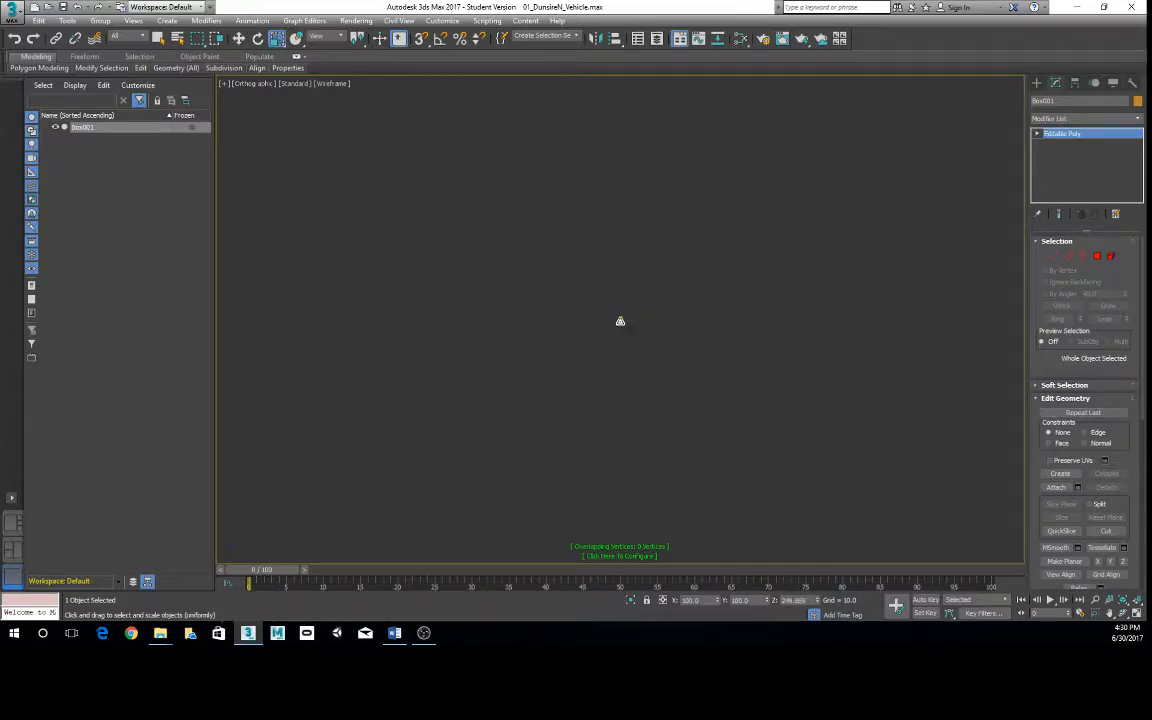
left_click(1096, 600)
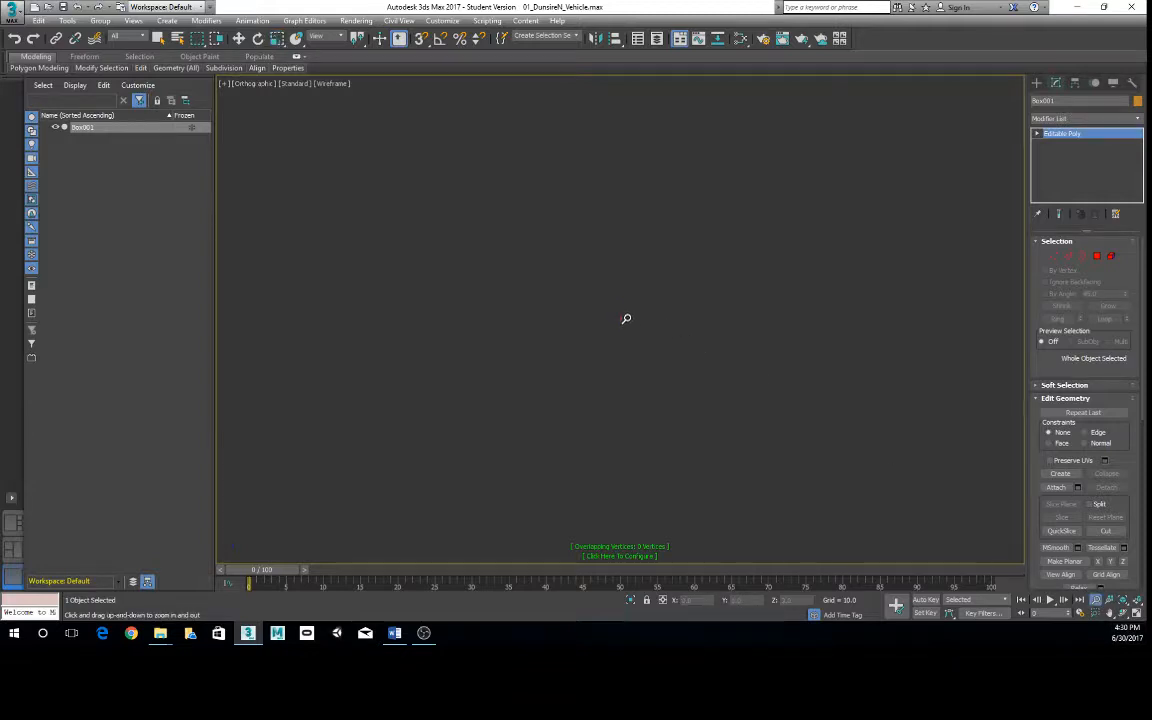
left_click(1137, 614)
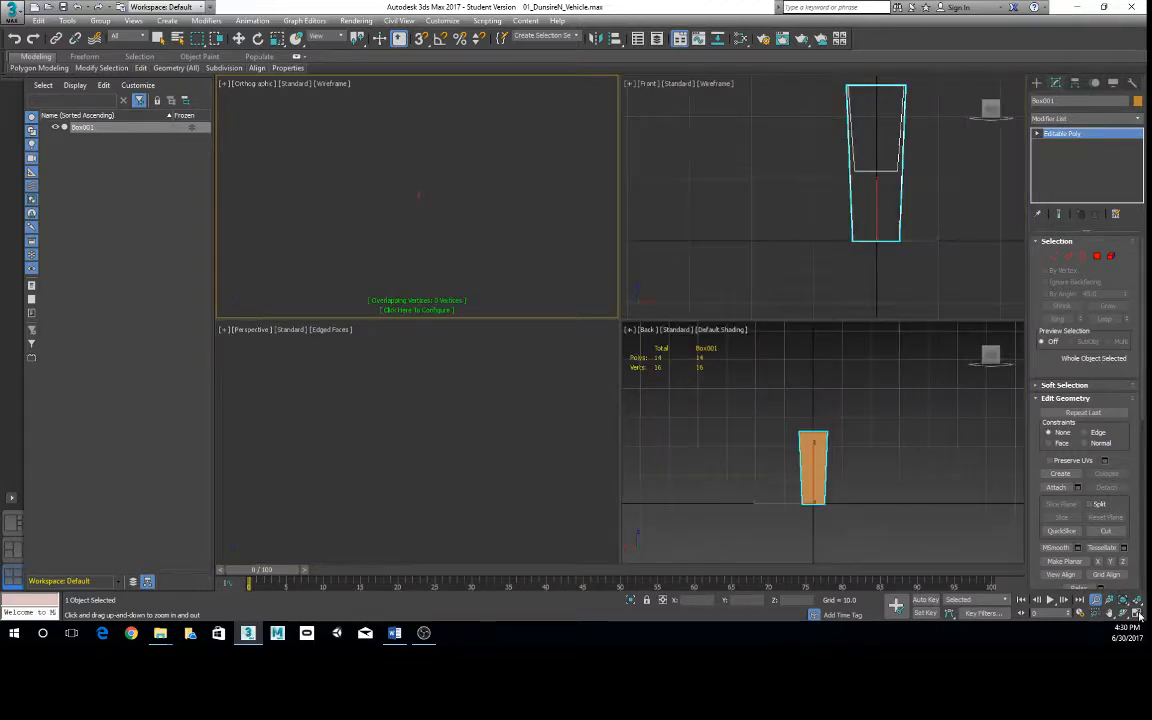
- Switch the orthographic view back to Perspective, leave the Zoom tool and deselect the box
left_click(245, 84)
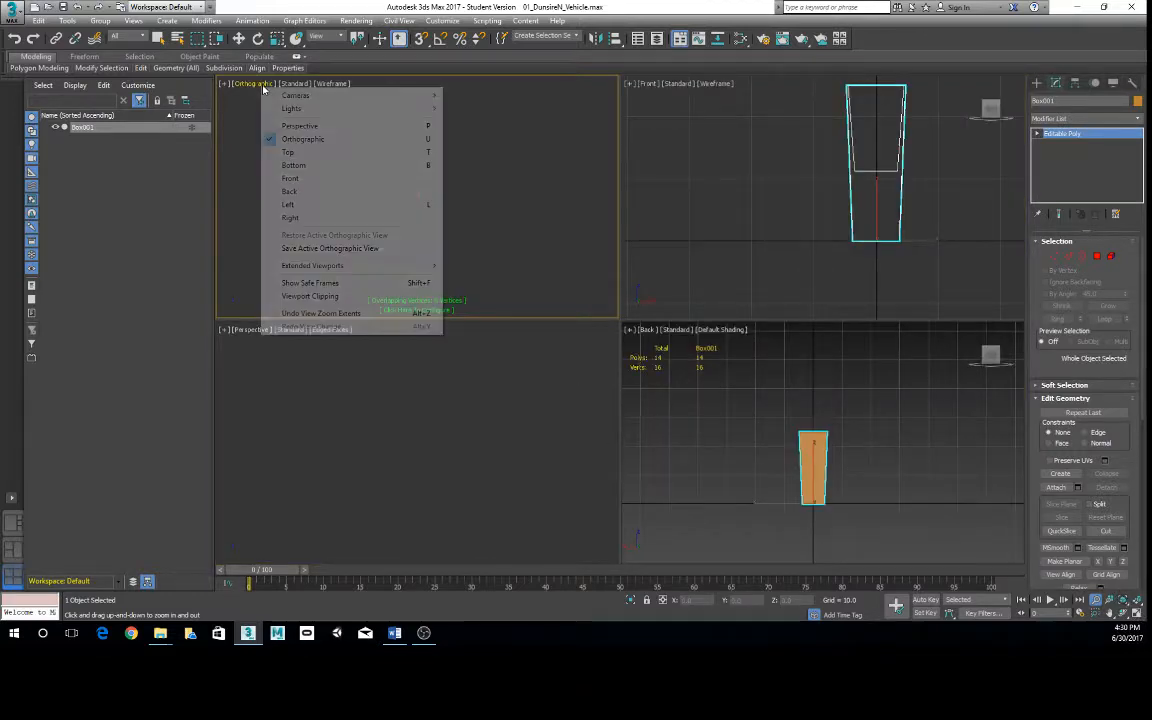
left_click(292, 126)
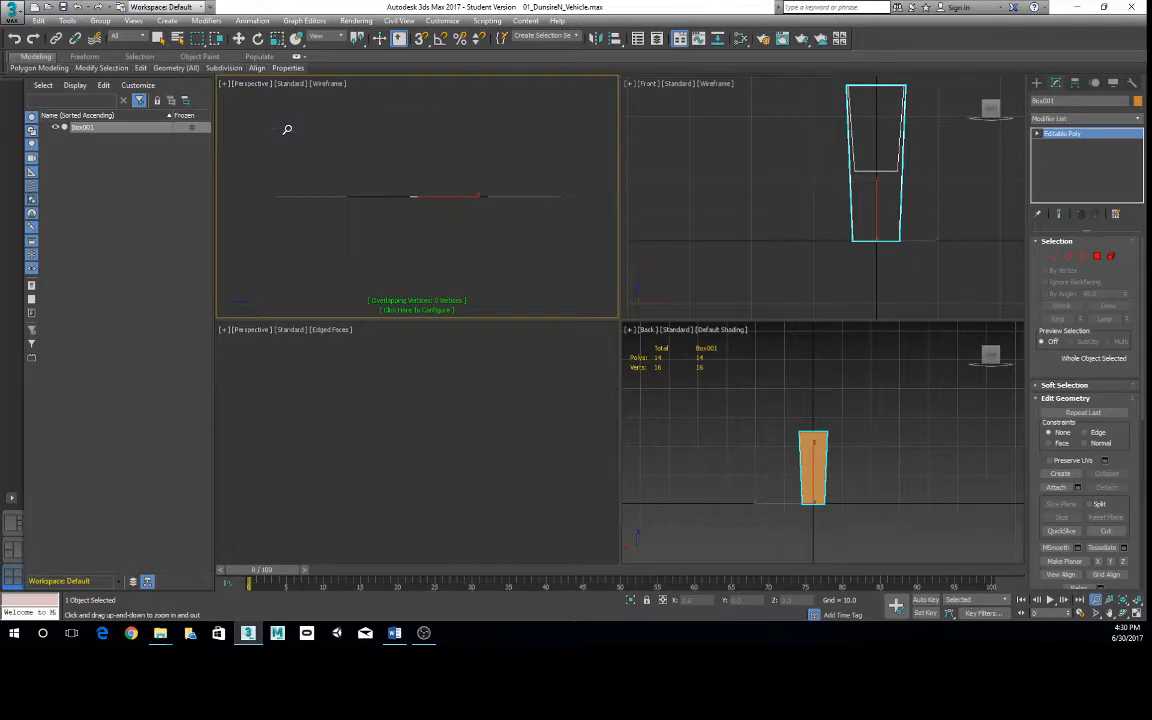
right_click(400, 210)
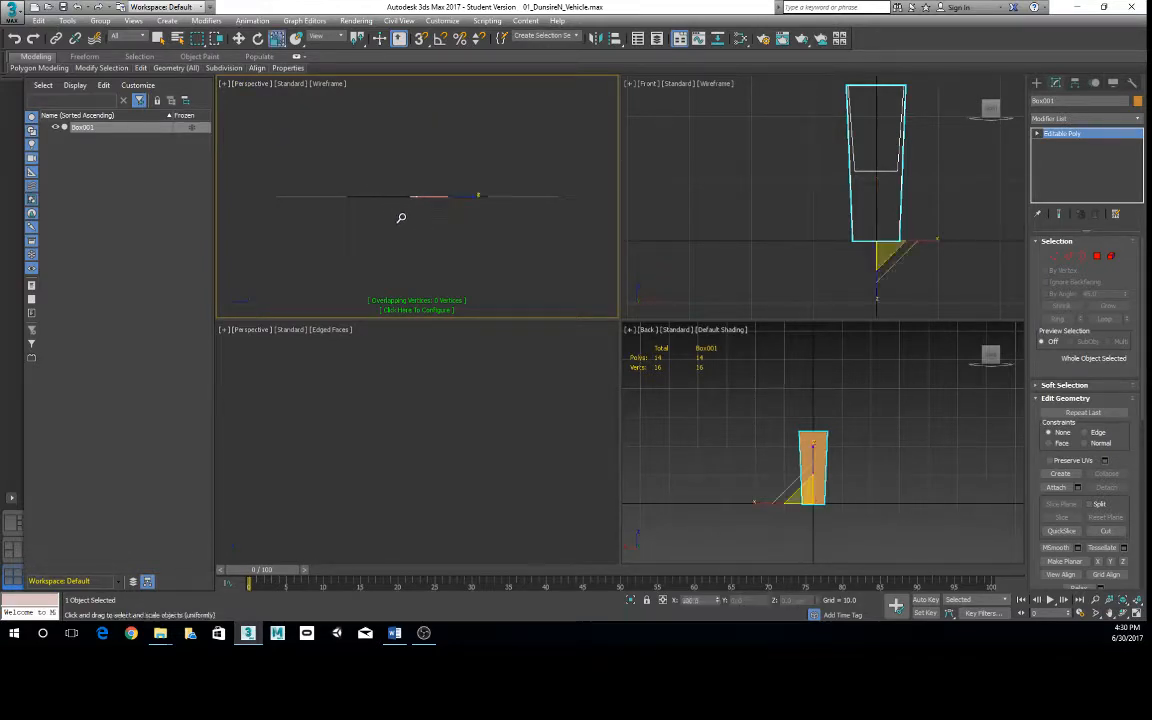
left_click(400, 212)
right_click(400, 212)
left_click(329, 225)
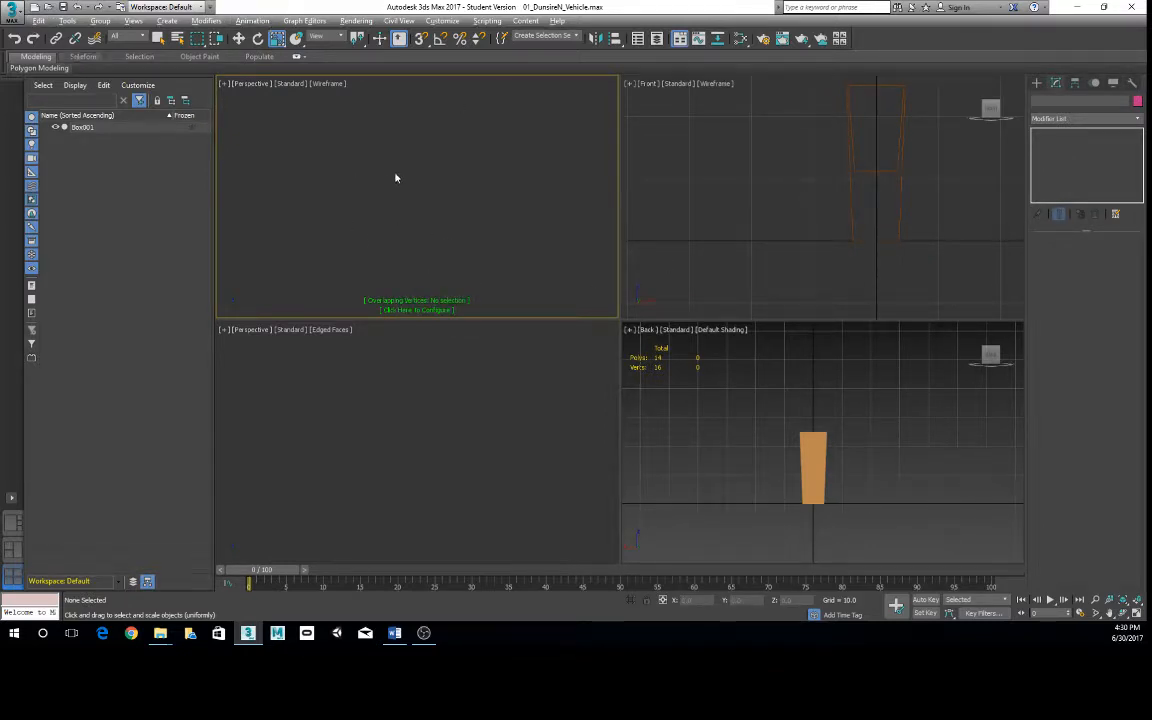
left_click(14, 12)
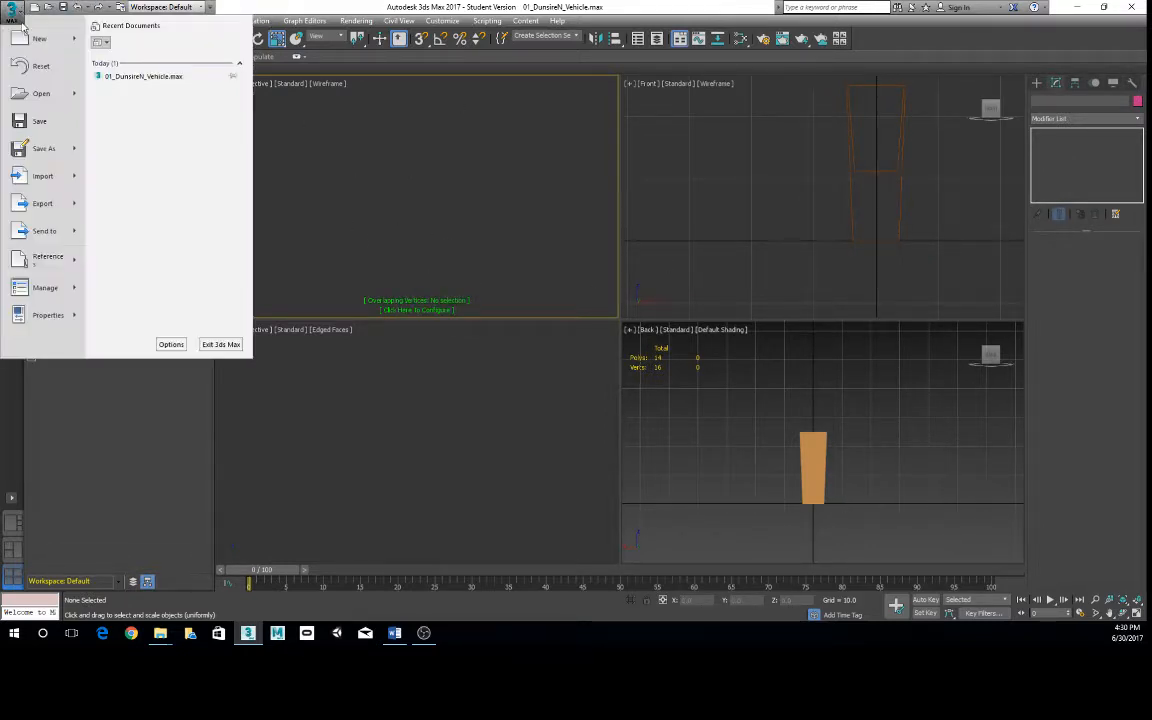
left_click(41, 93)
left_click(572, 334)
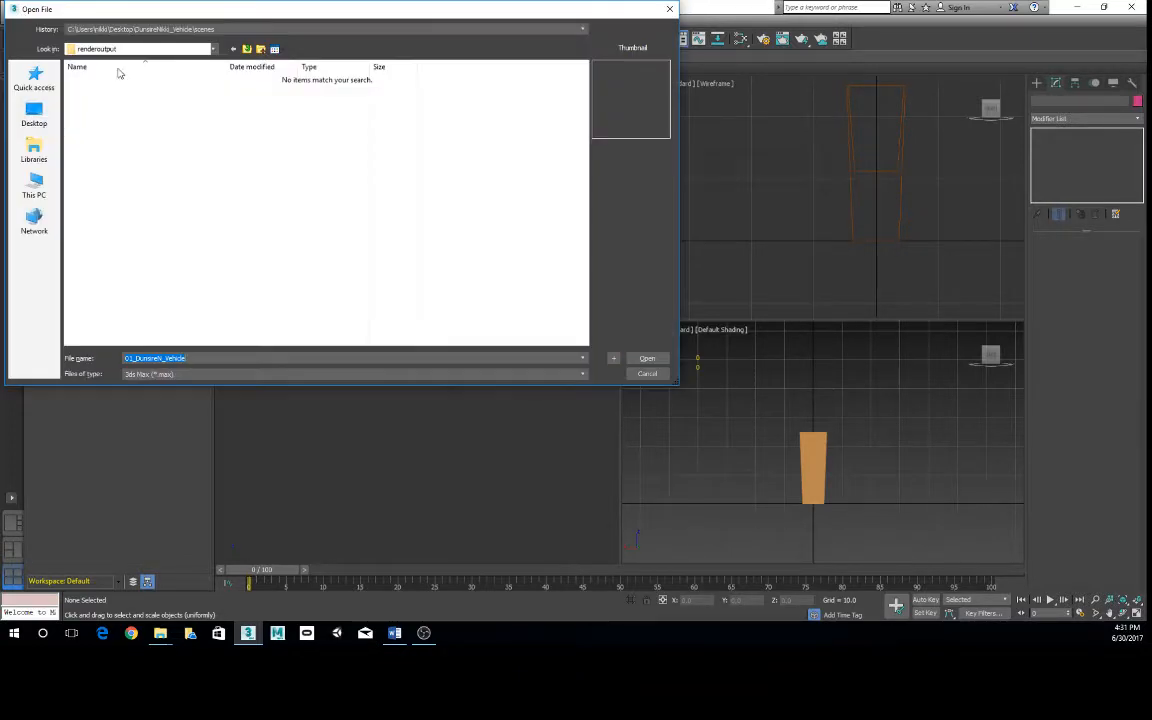
left_click(647, 373)
- Replace the box scene with a new empty scene
left_click(15, 22)
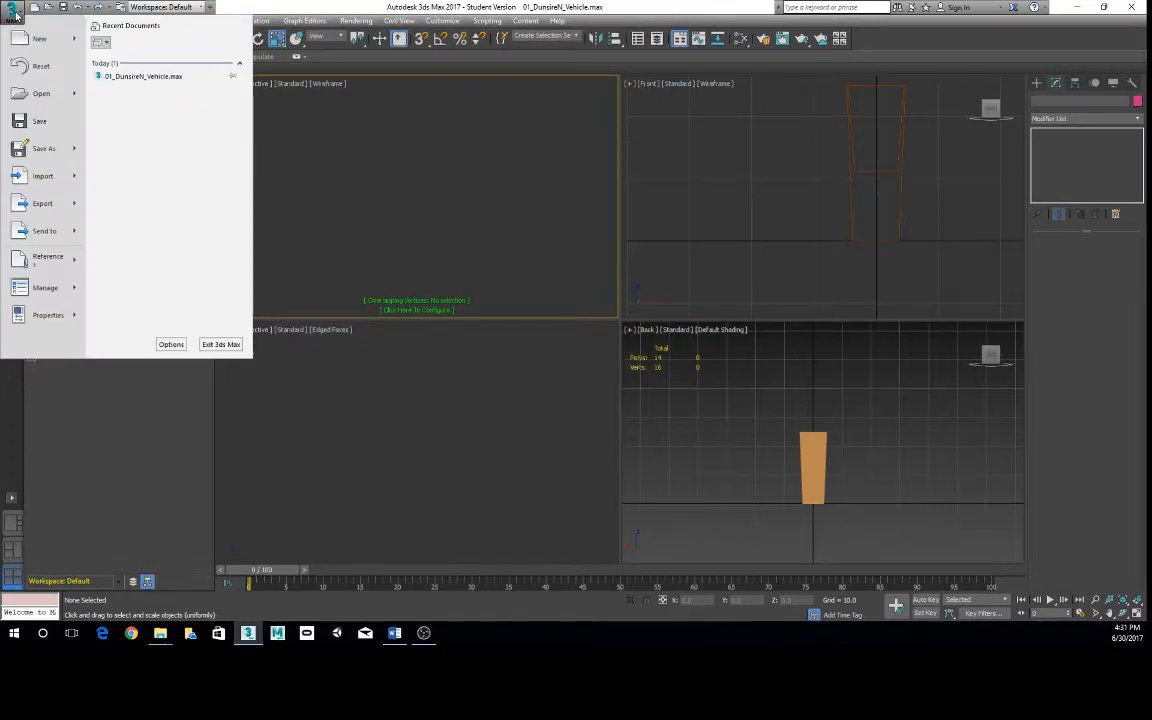
left_click(38, 37)
left_click(567, 333)
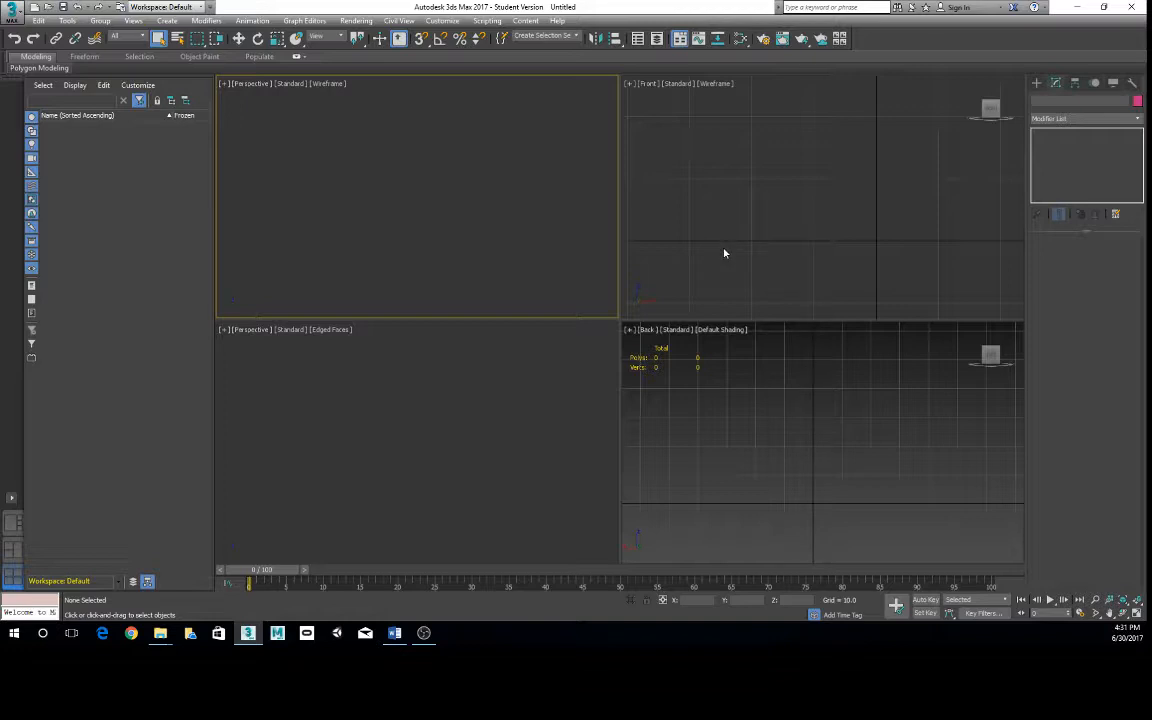
- Start another new scene using the New All option to refresh the session
left_click(14, 12)
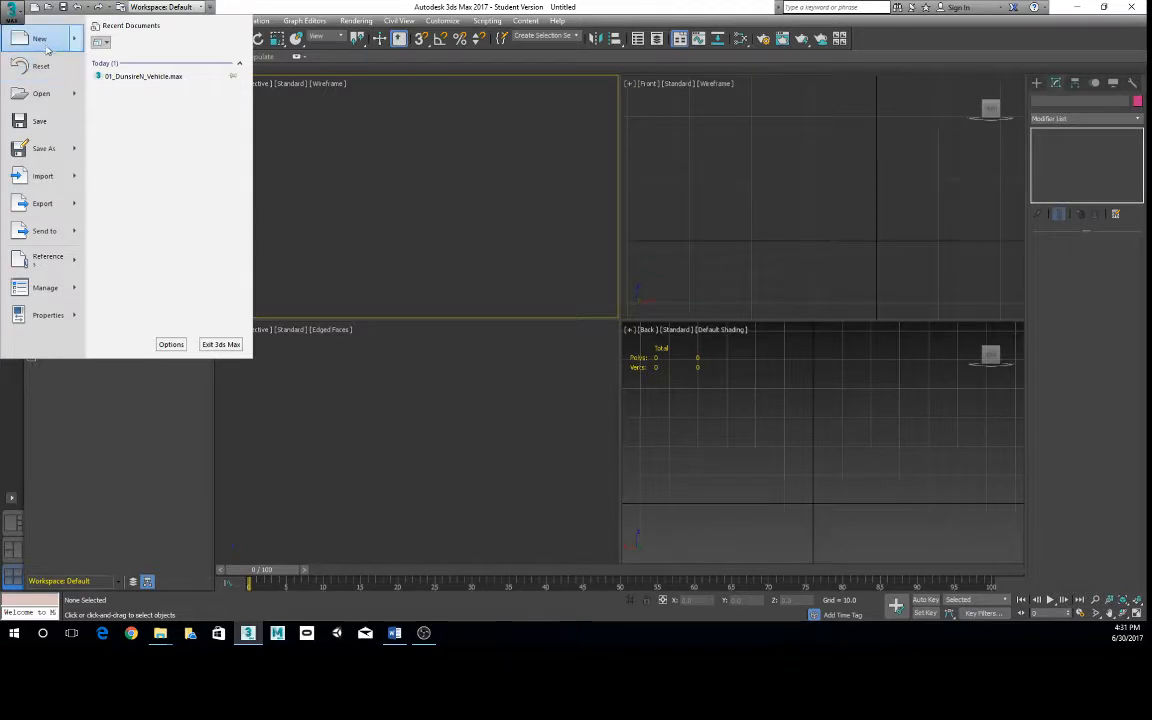
left_click(41, 40)
left_click(12, 13)
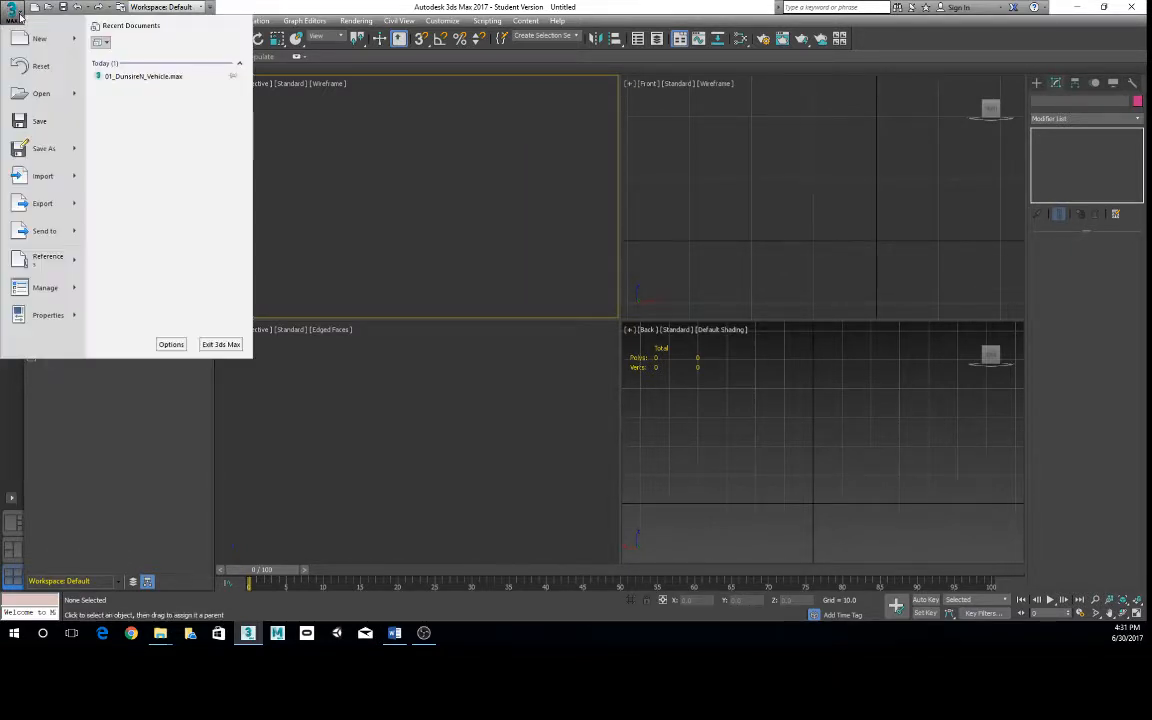
mouse_move(80, 41)
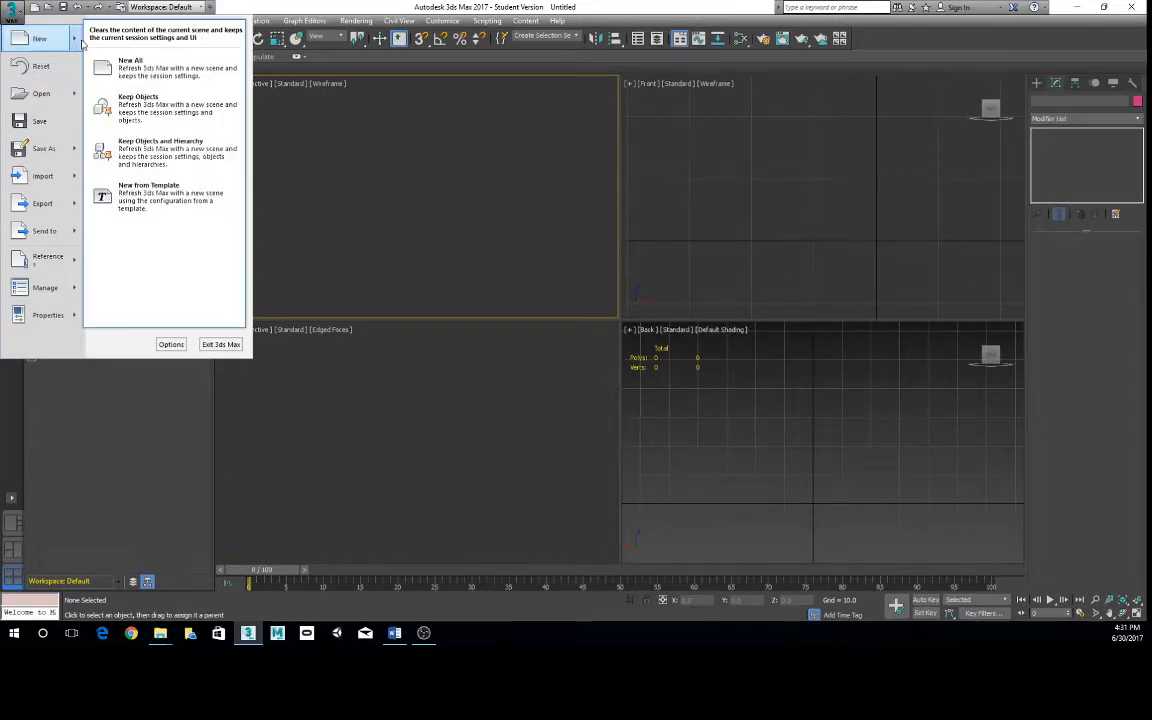
left_click(133, 72)
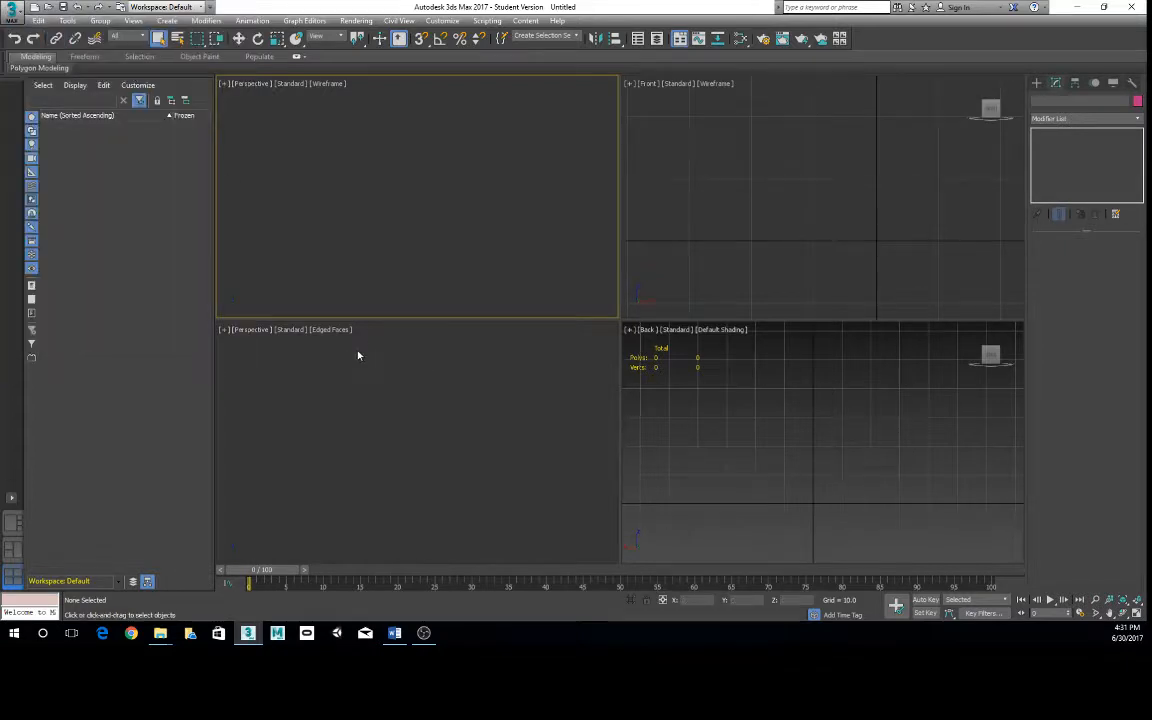
- Reset the scene to the default viewport layout and try orbiting the maximized Perspective view
left_click(17, 12)
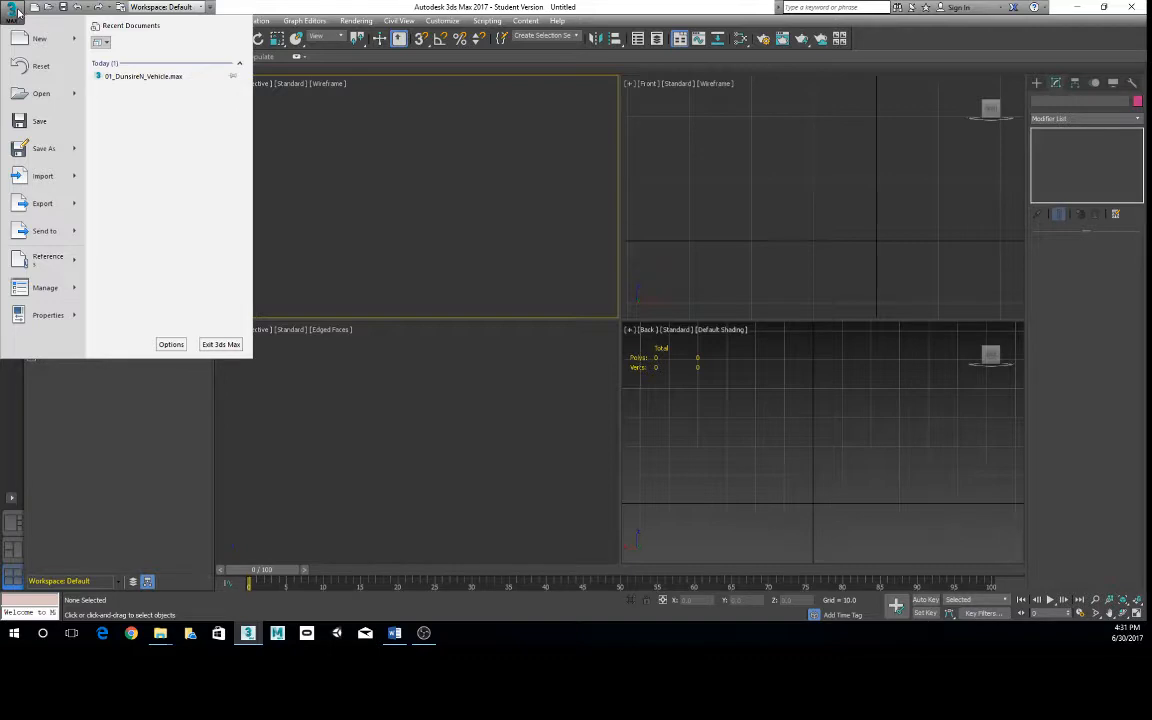
left_click(40, 65)
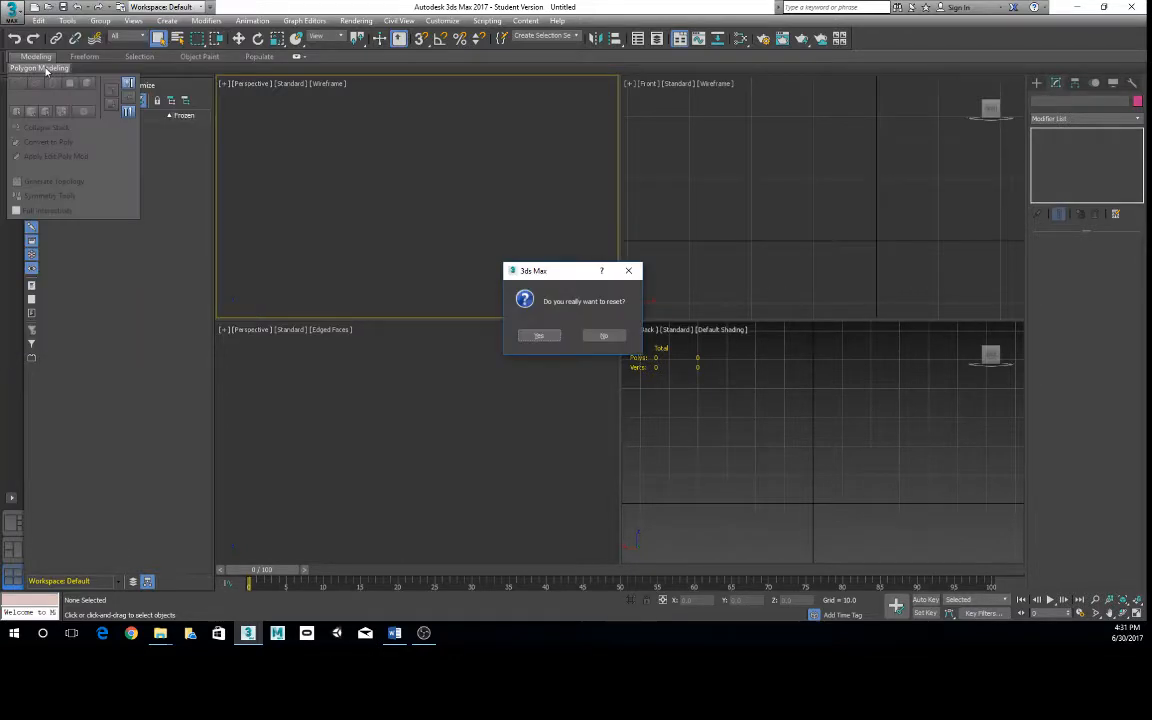
left_click(547, 337)
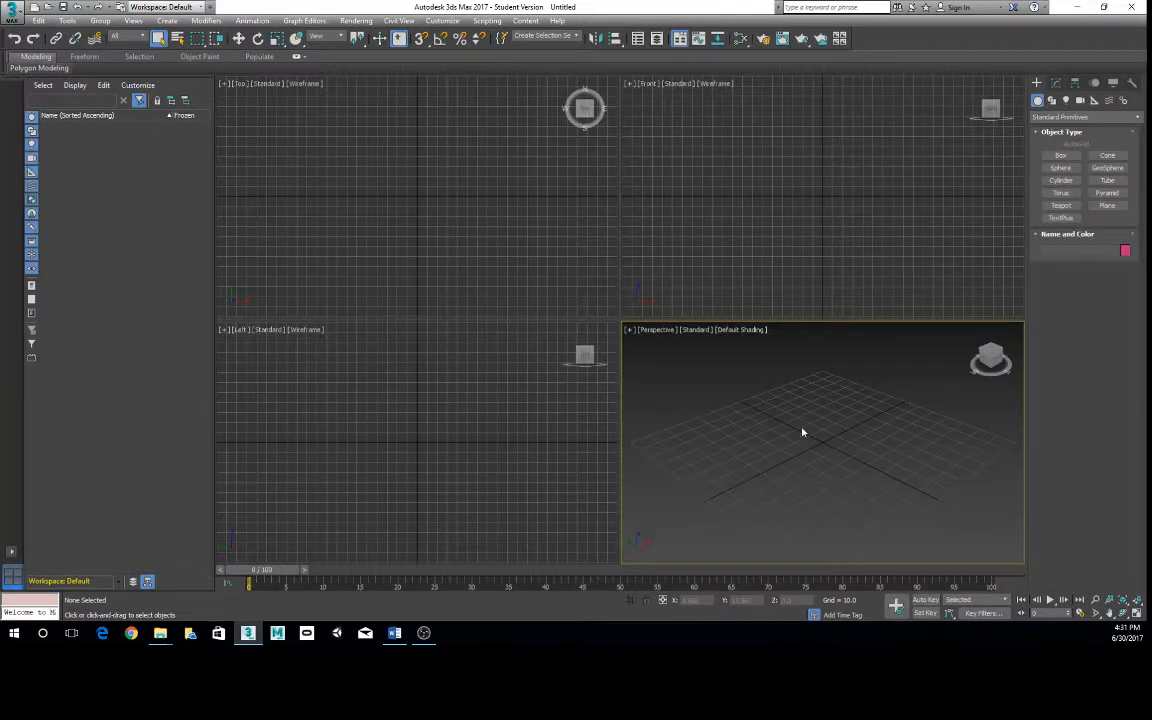
key("alt+w")
middle_click_drag(630, 306, 641, 360, "alt")
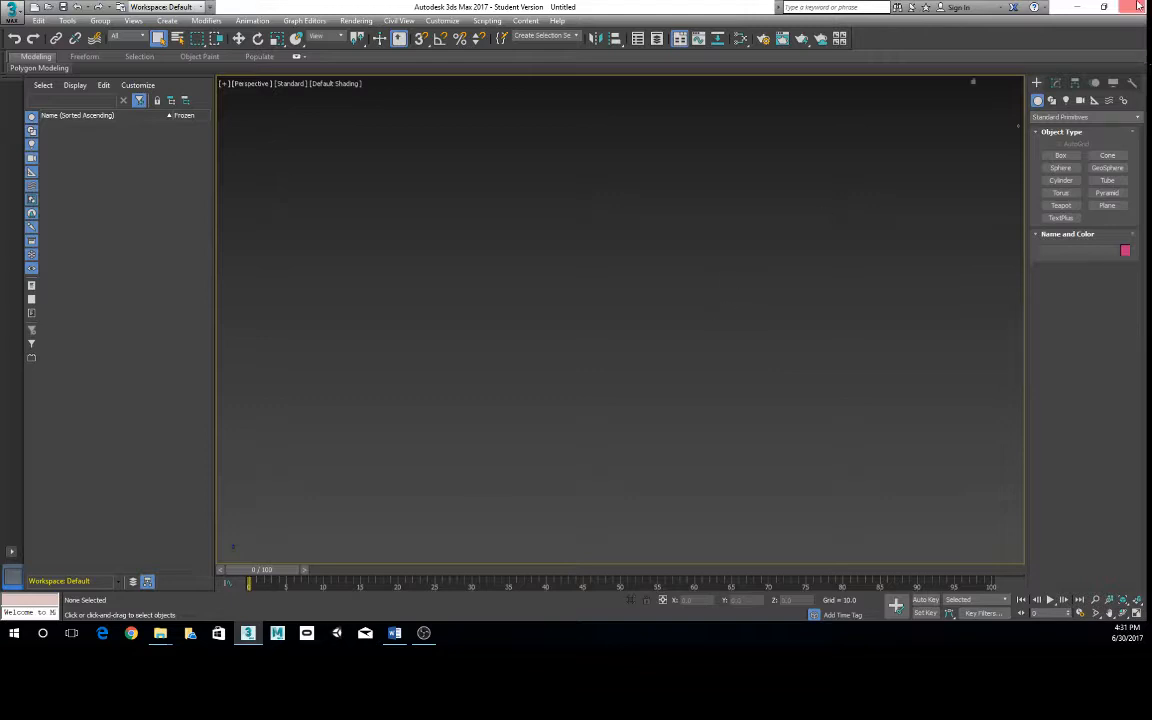
- Close 3ds Max and the render output folder window, and move the vehicle project folder beside the Adobe icon on the desktop
left_click(1106, 7)
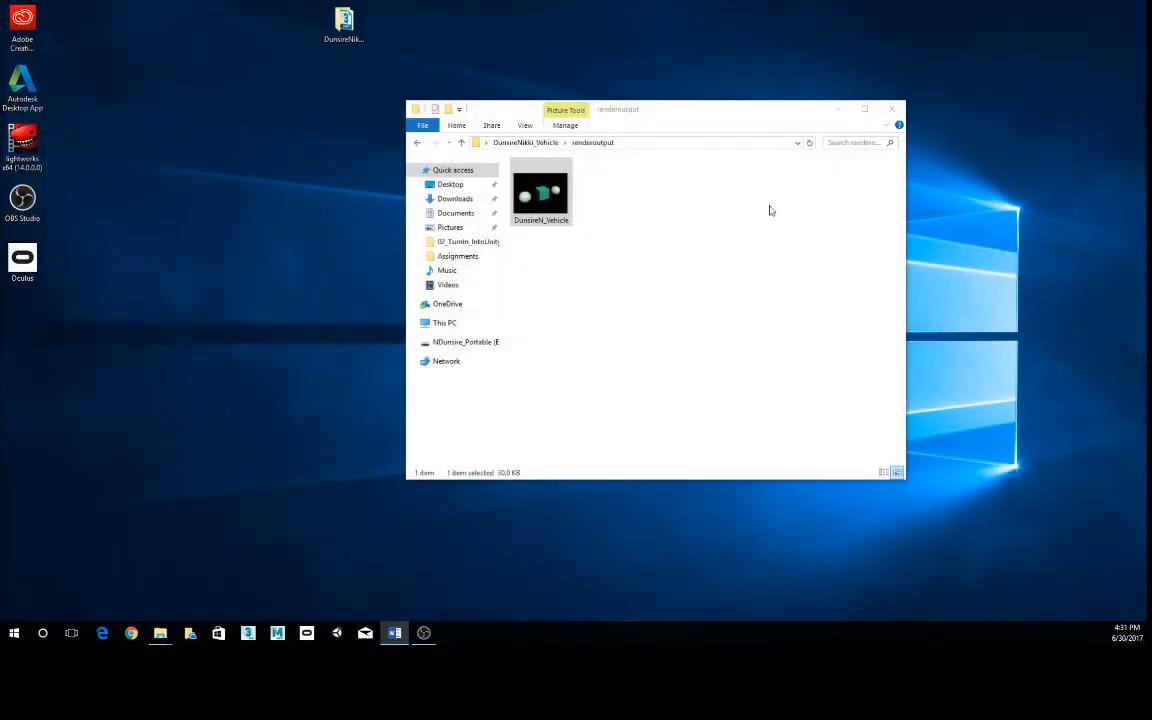
left_click(887, 108)
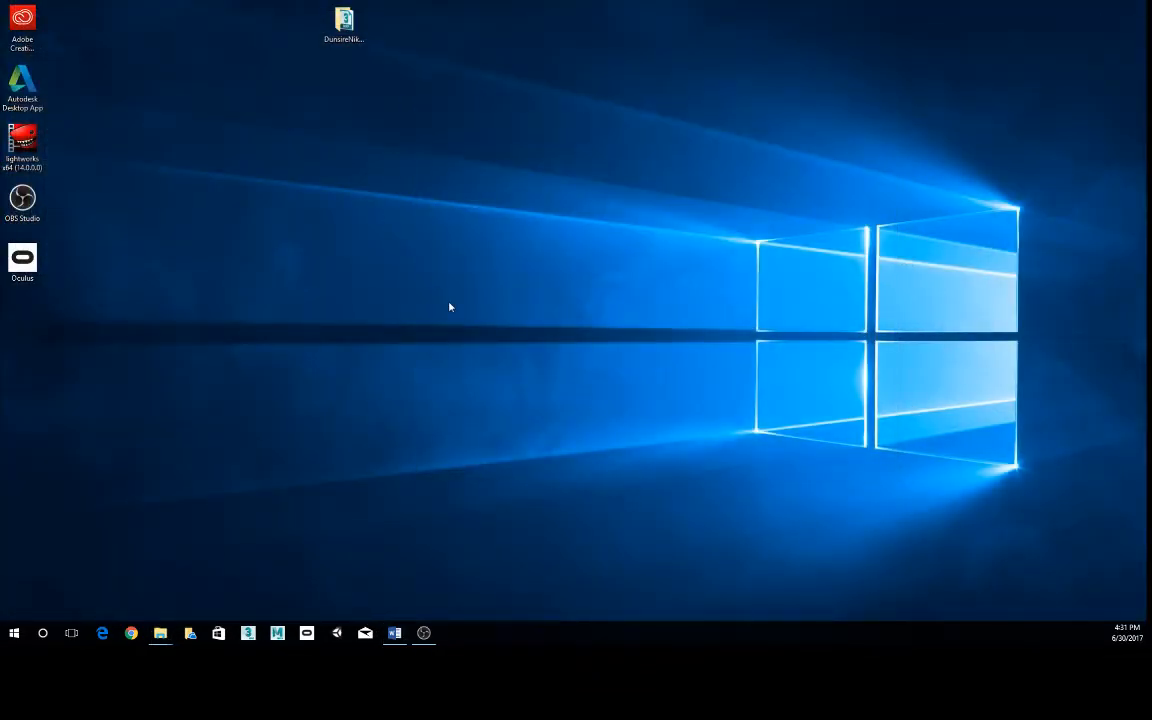
left_click_drag(344, 22, 68, 26)
- Relaunch 3ds Max 2017 from the Autodesk program group and dismiss its welcome screen
left_click(14, 633)
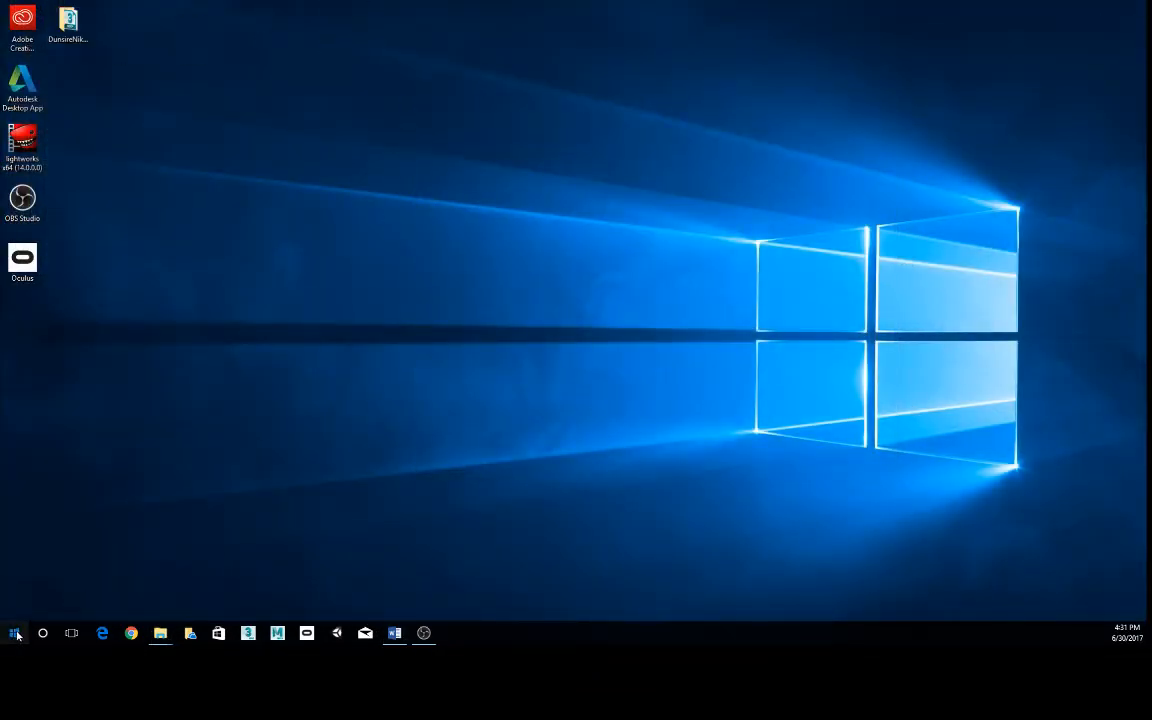
left_click(16, 581)
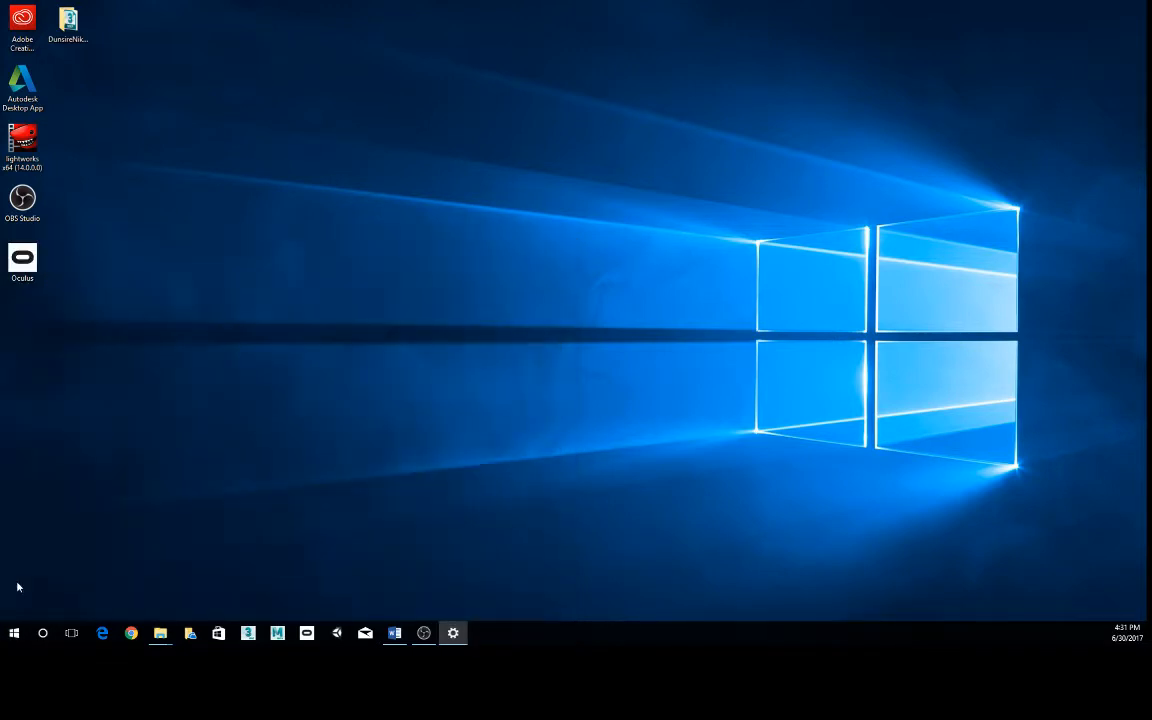
left_click(14, 633)
scroll(128, 497, "down", 3)
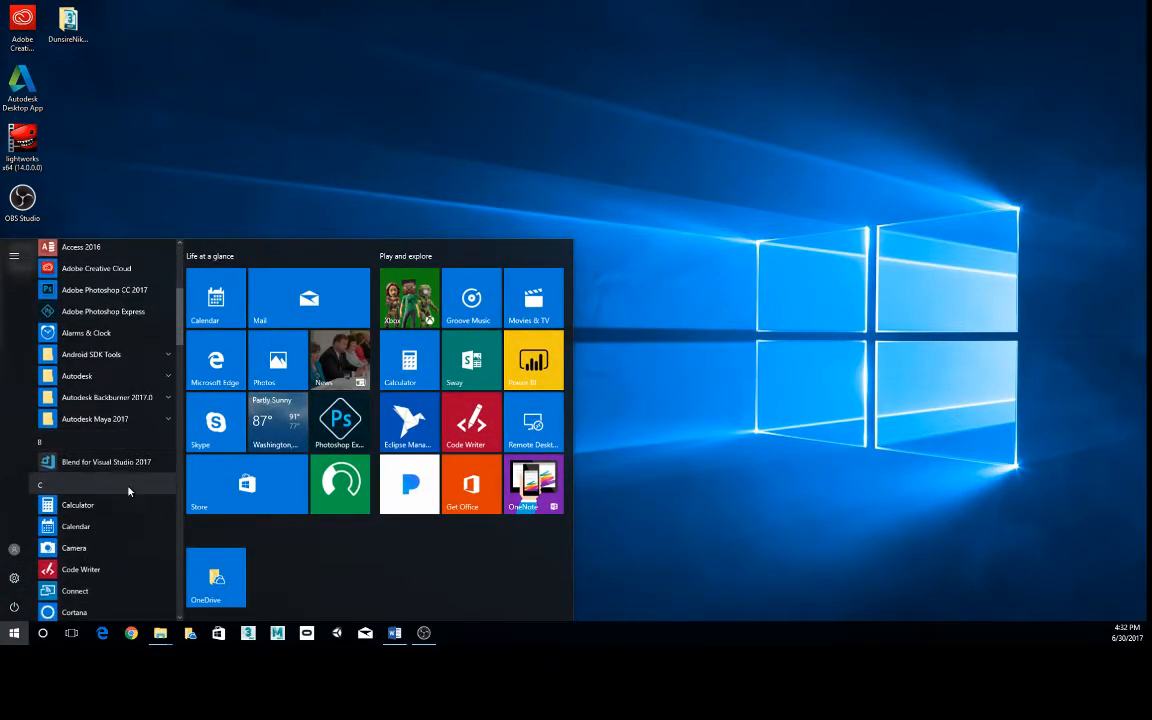
left_click(90, 376)
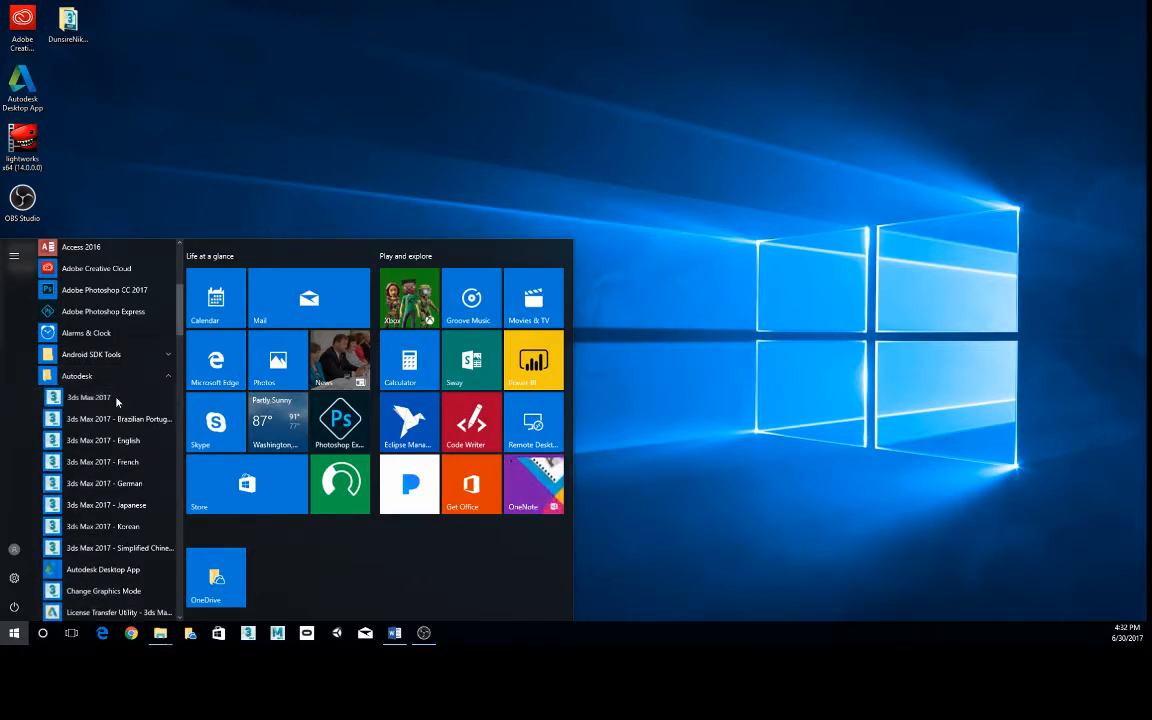
left_click(116, 400)
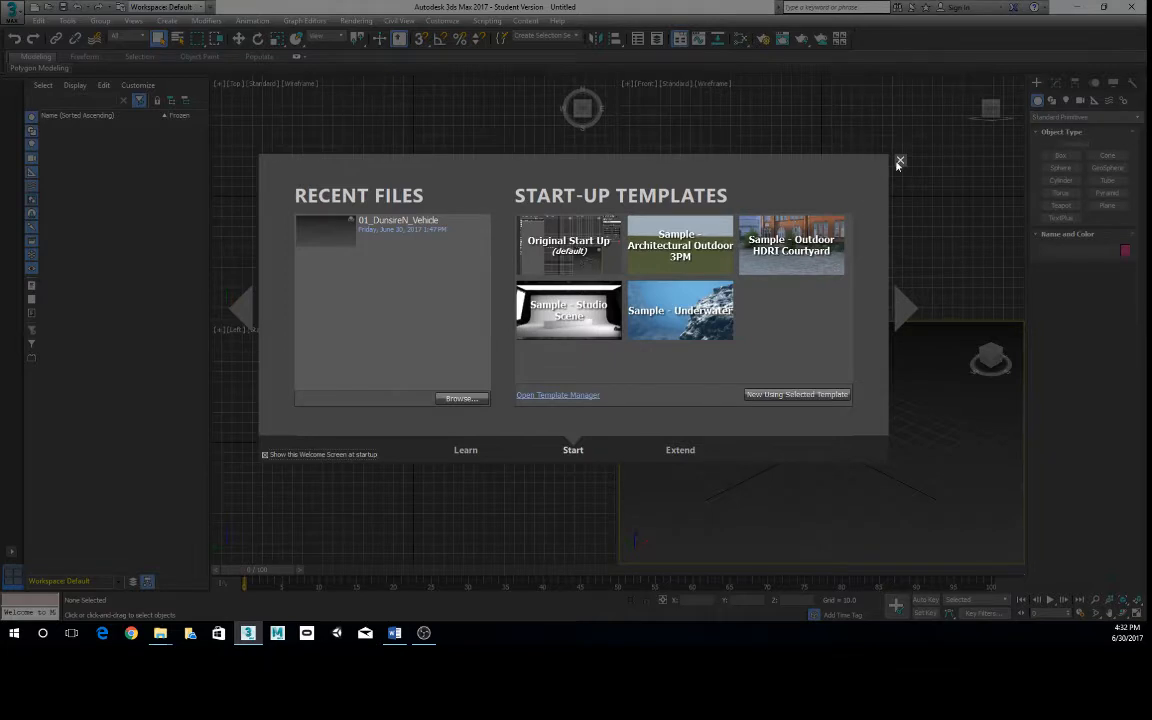
left_click(899, 161)
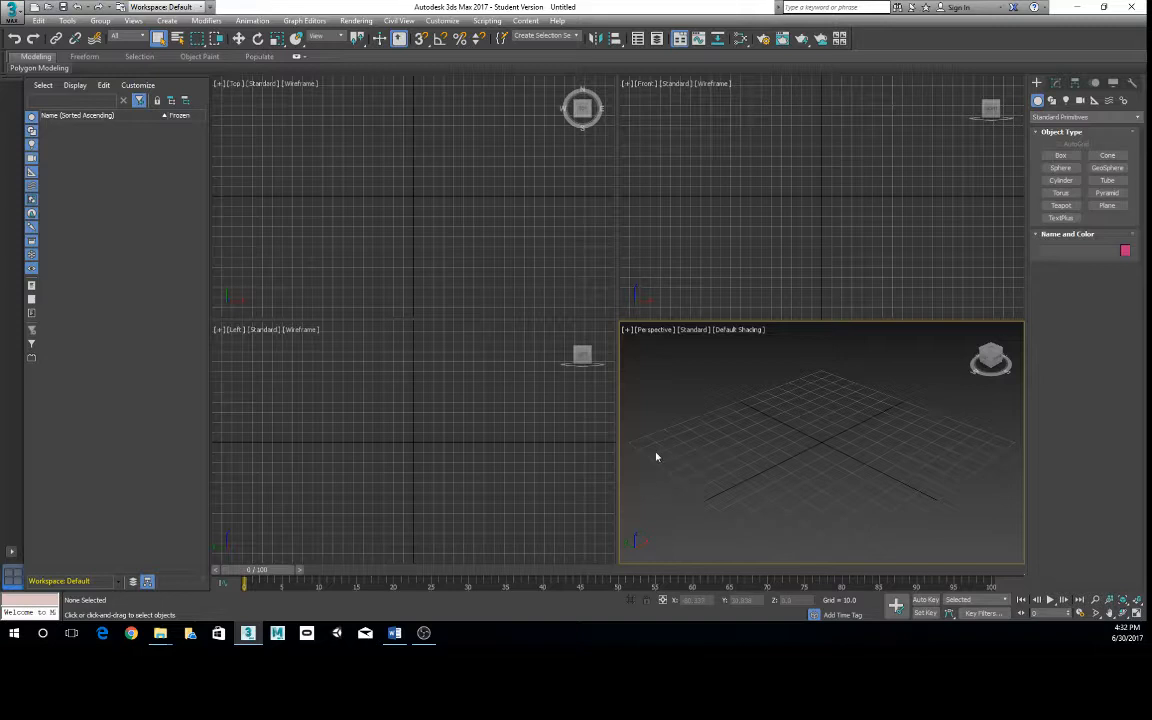
- Maximize the Perspective viewport and orbit around the empty grid to test the view
key("alt+w")
middle_click_drag(484, 279, 551, 353, "alt")
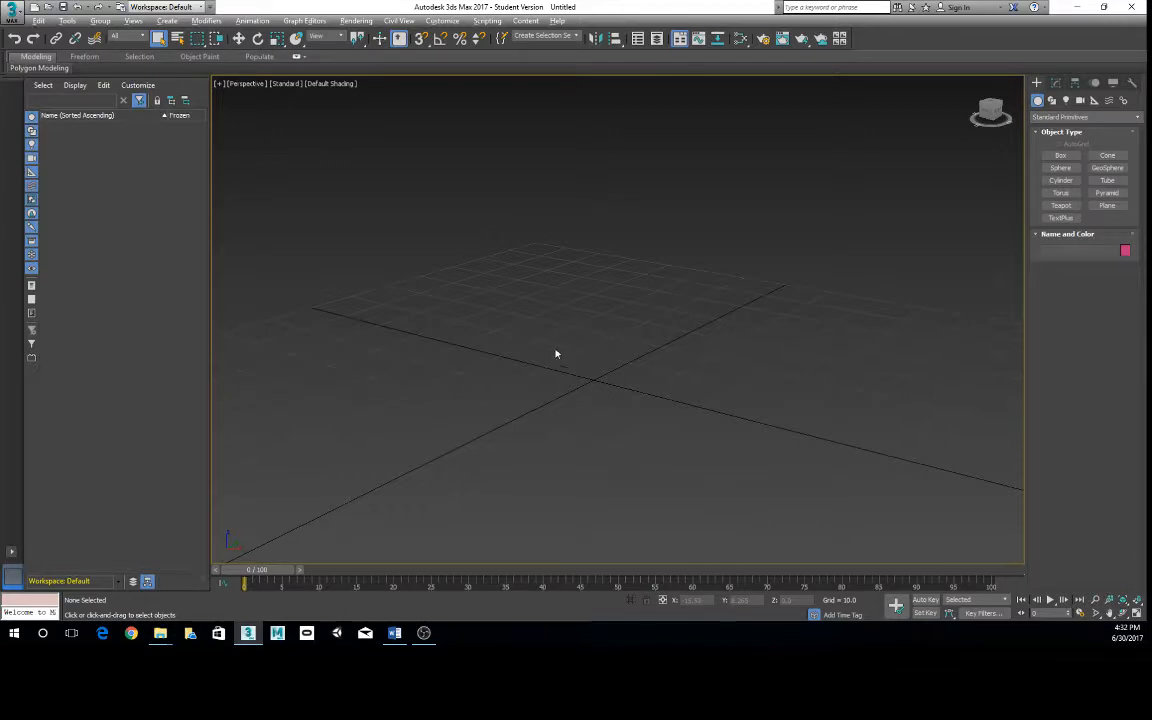
middle_click_drag(556, 354, 539, 354, "alt")
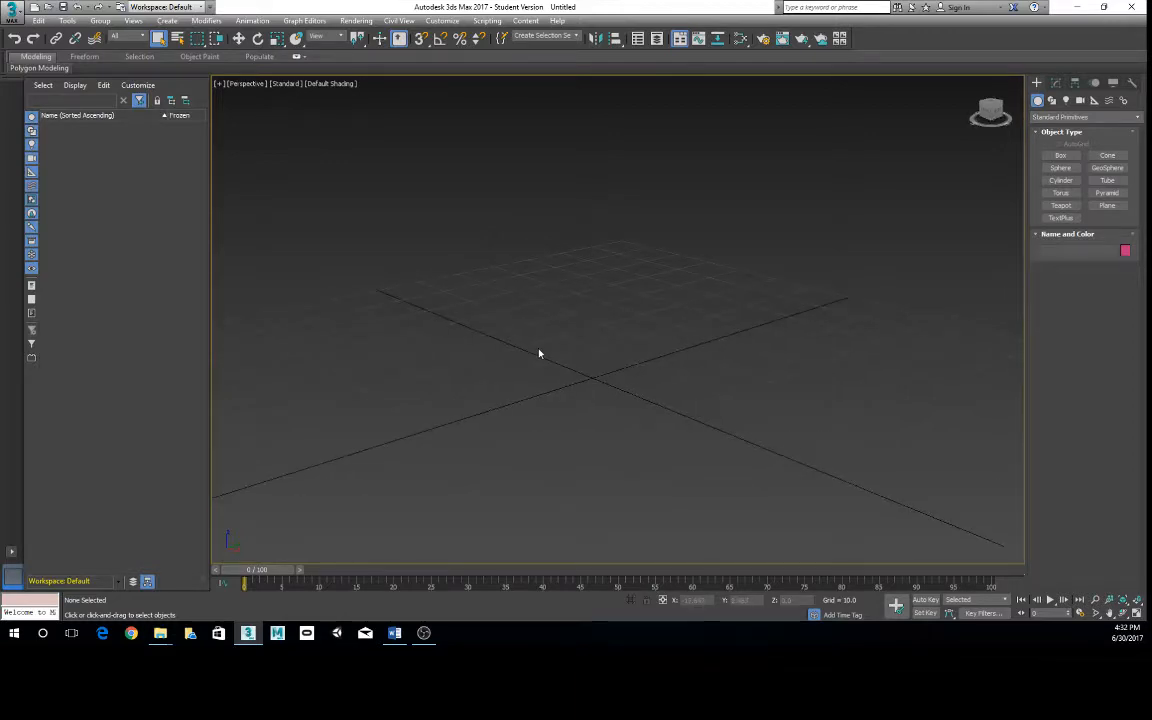
mouse_move(540, 352)
middle_mouse_down("alt")
mouse_move(568, 365)
mouse_move(544, 365)
mouse_move(558, 367)
middle_mouse_up("alt")
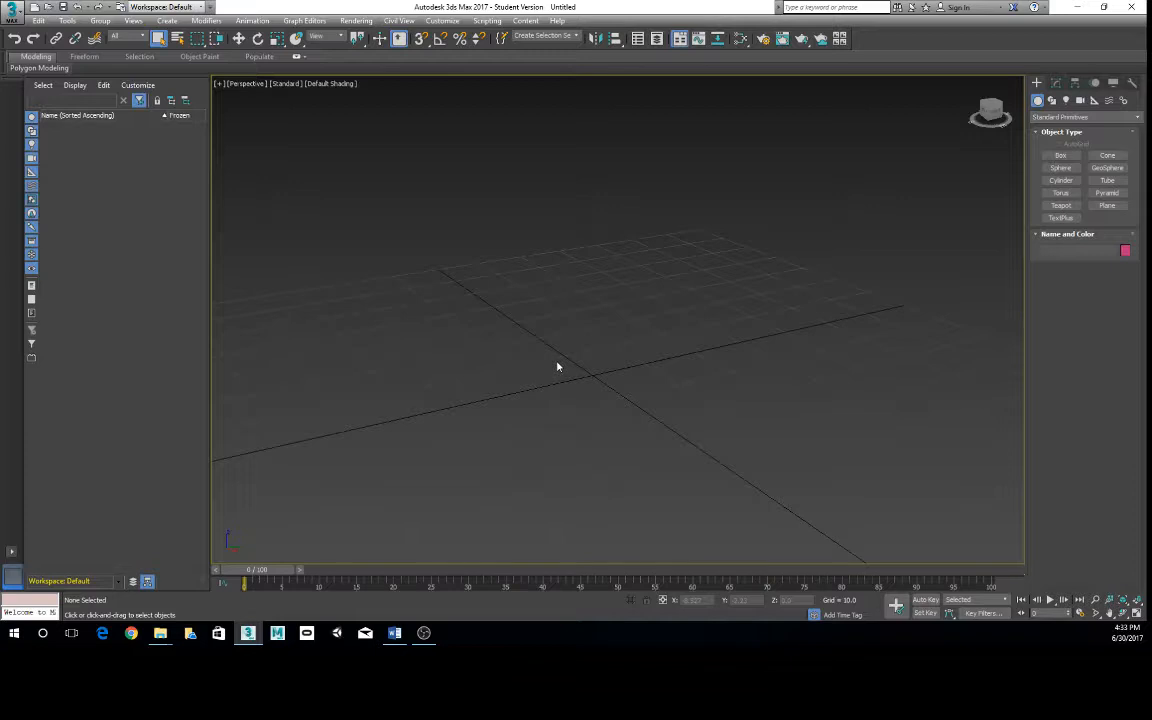
- Create a box at the origin by Keyboard Entry with length, width and height of 10
left_click(1060, 156)
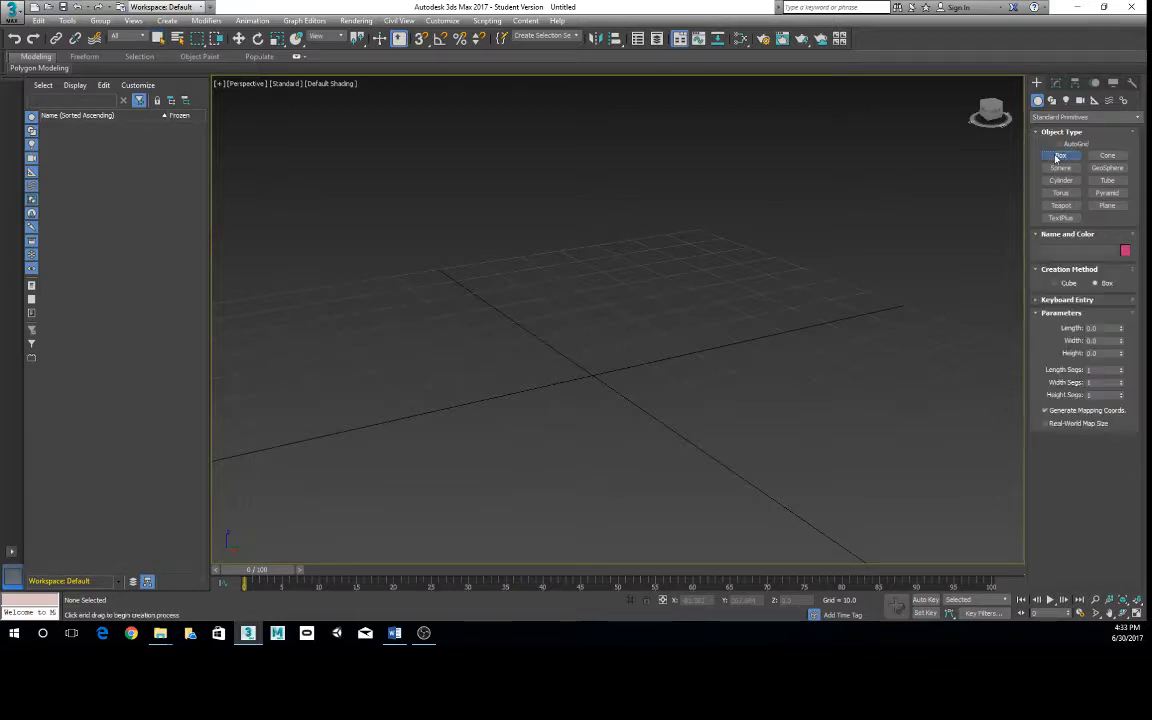
left_click(1063, 301)
left_click(1088, 358)
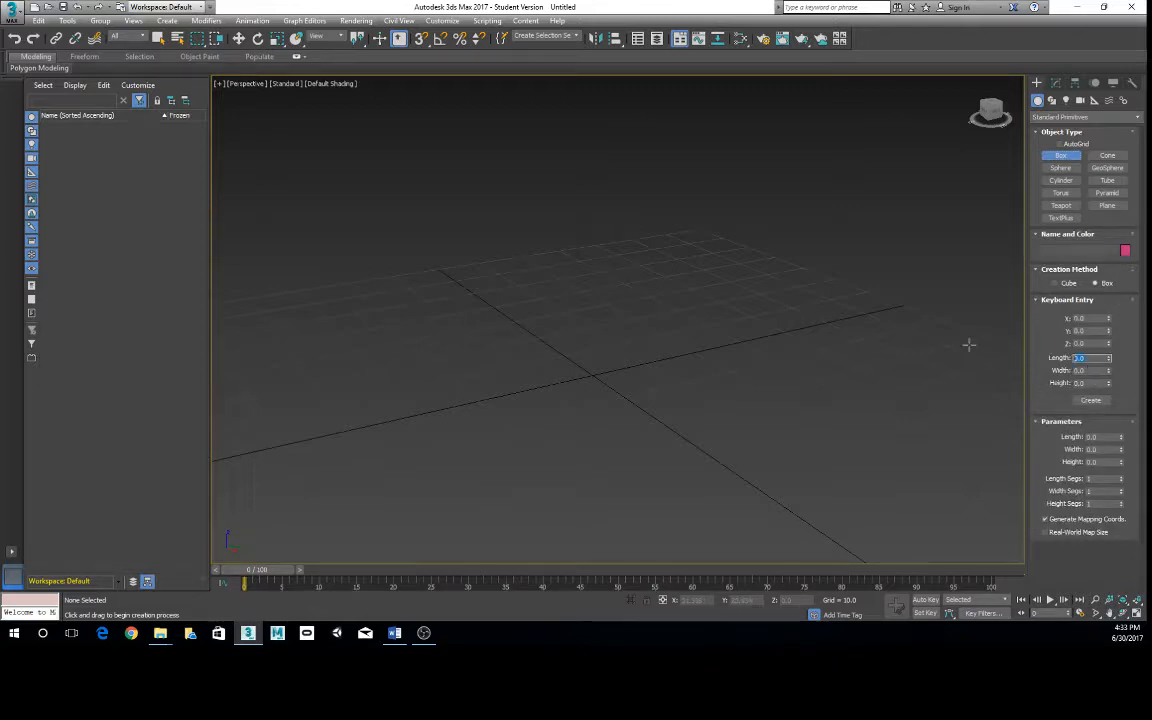
type("10")
key("Tab")
type("10")
key("Tab")
left_click(1090, 400)
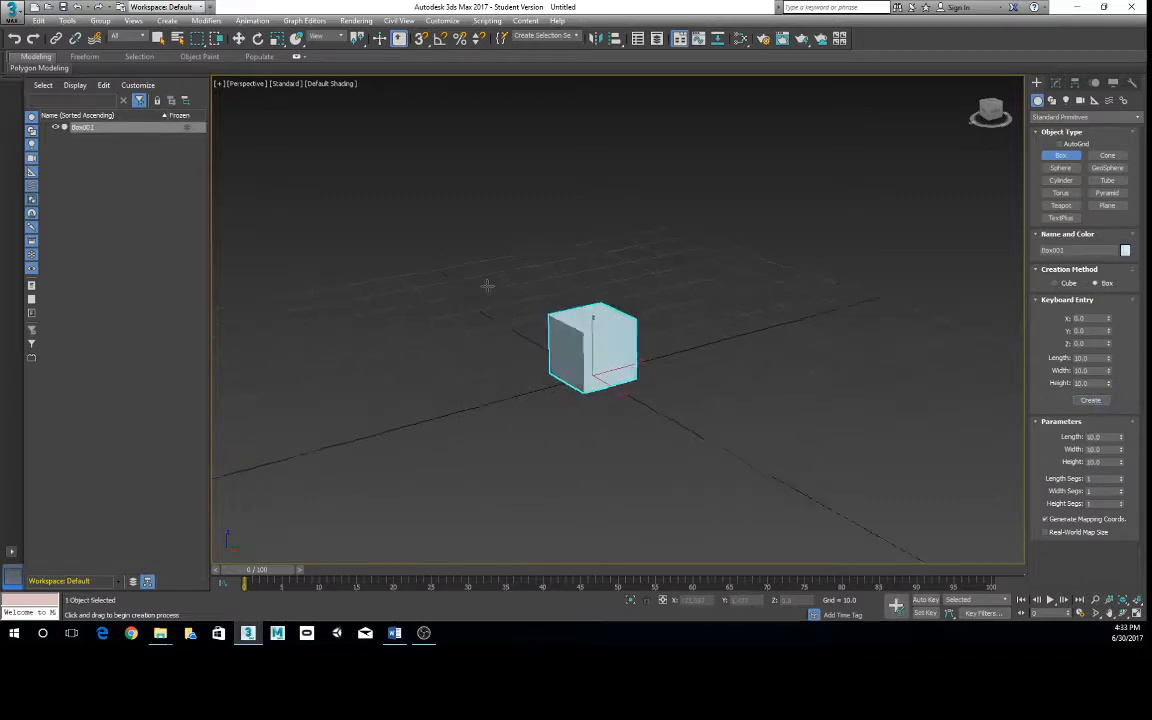
- Leave box creation and convert the box to an Editable Poly
middle_click_drag(486, 285, 474, 277, "alt")
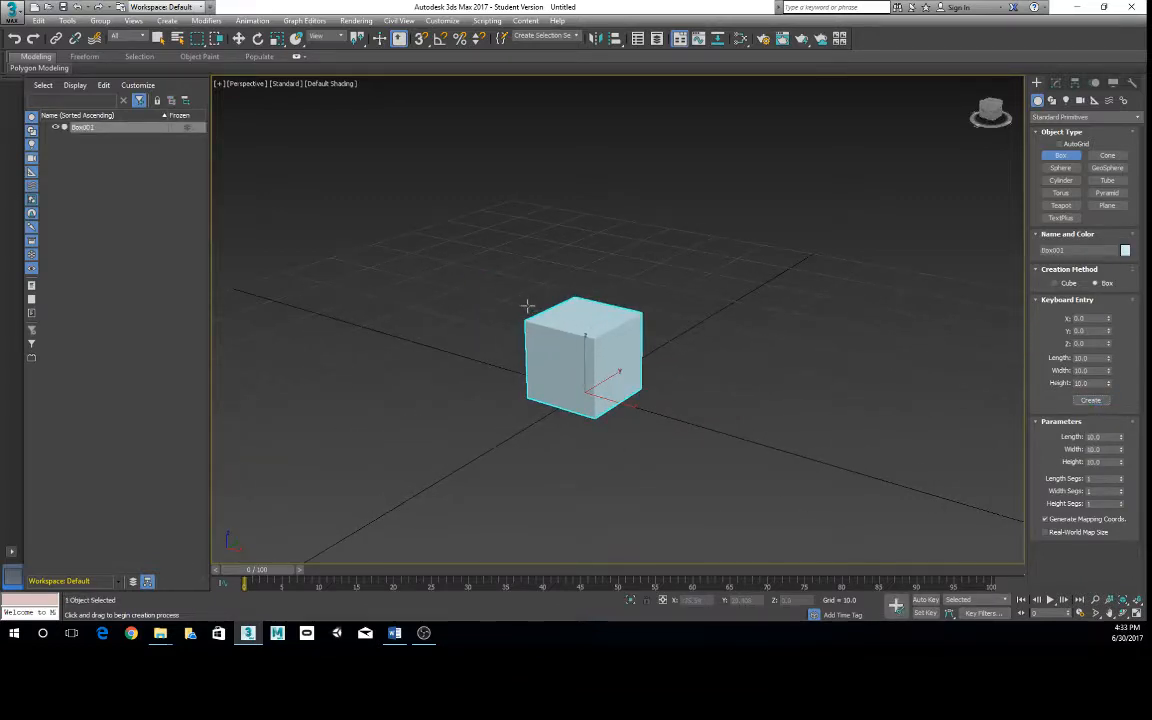
middle_click_drag(545, 327, 556, 319)
scroll(543, 316, "up", 4)
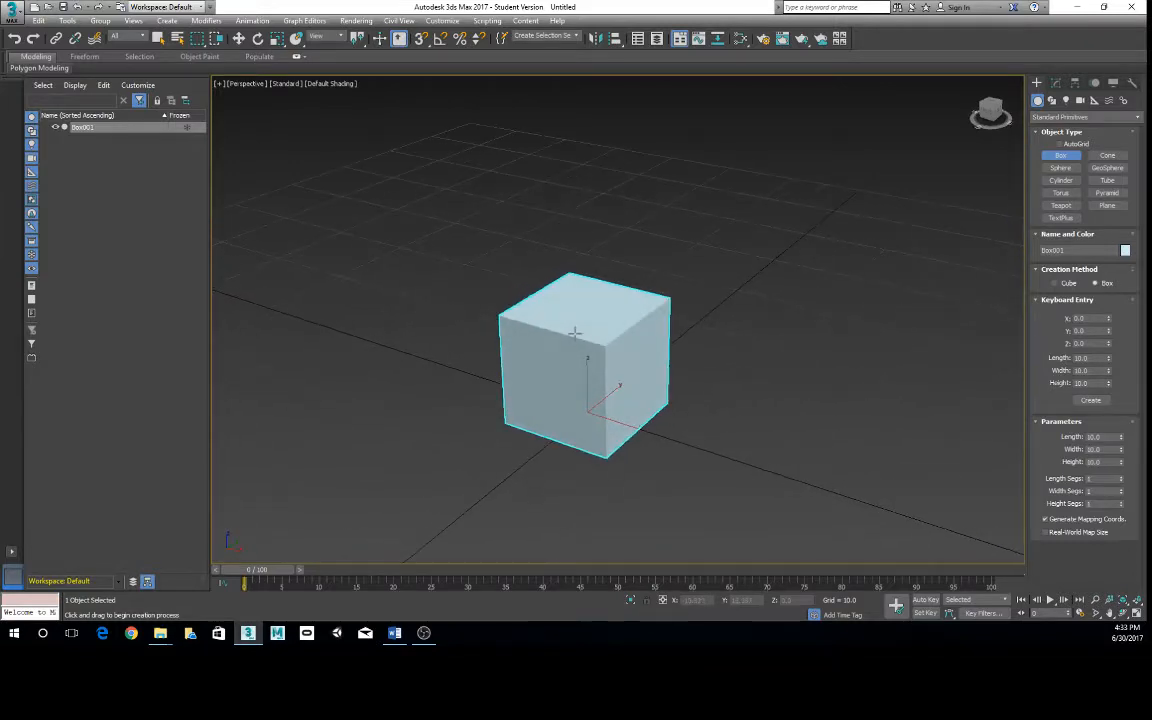
middle_click_drag(605, 318, 602, 316, "alt")
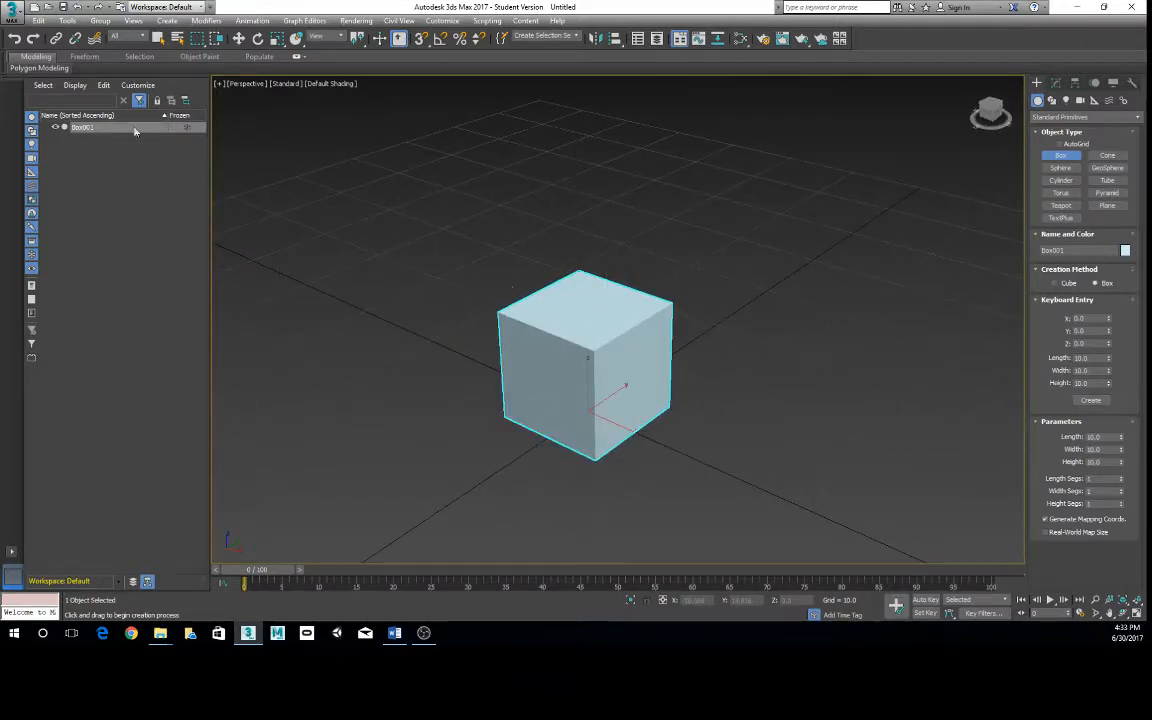
left_click(158, 38)
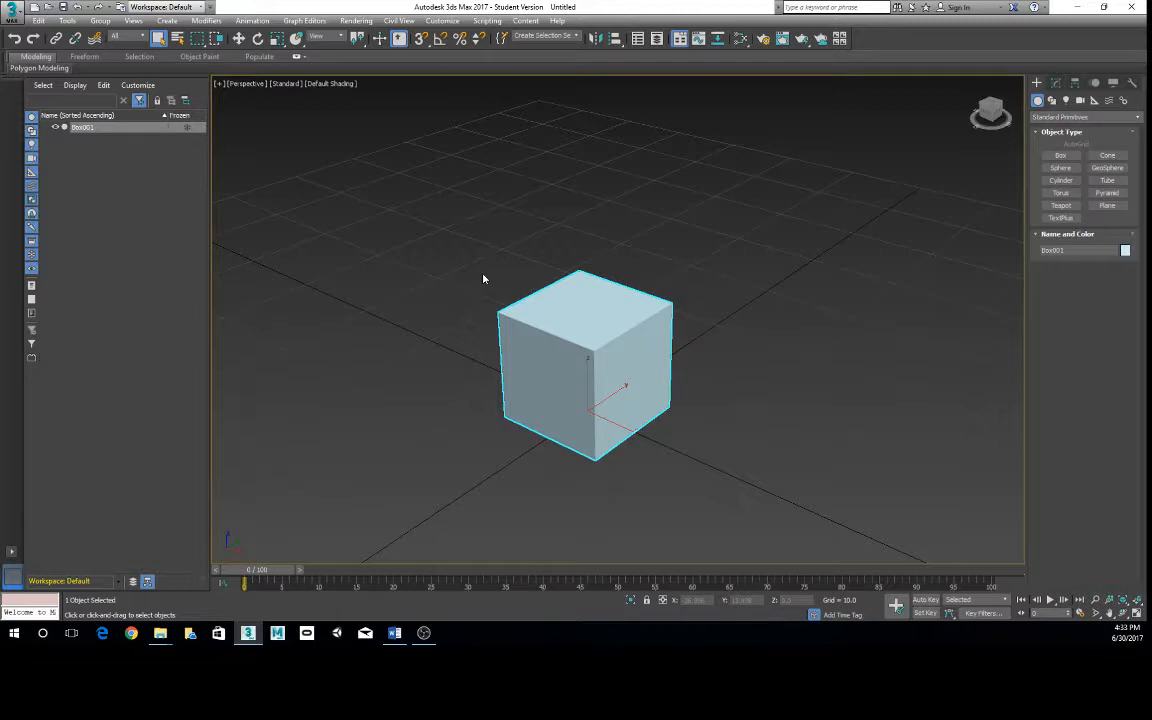
right_click(614, 312)
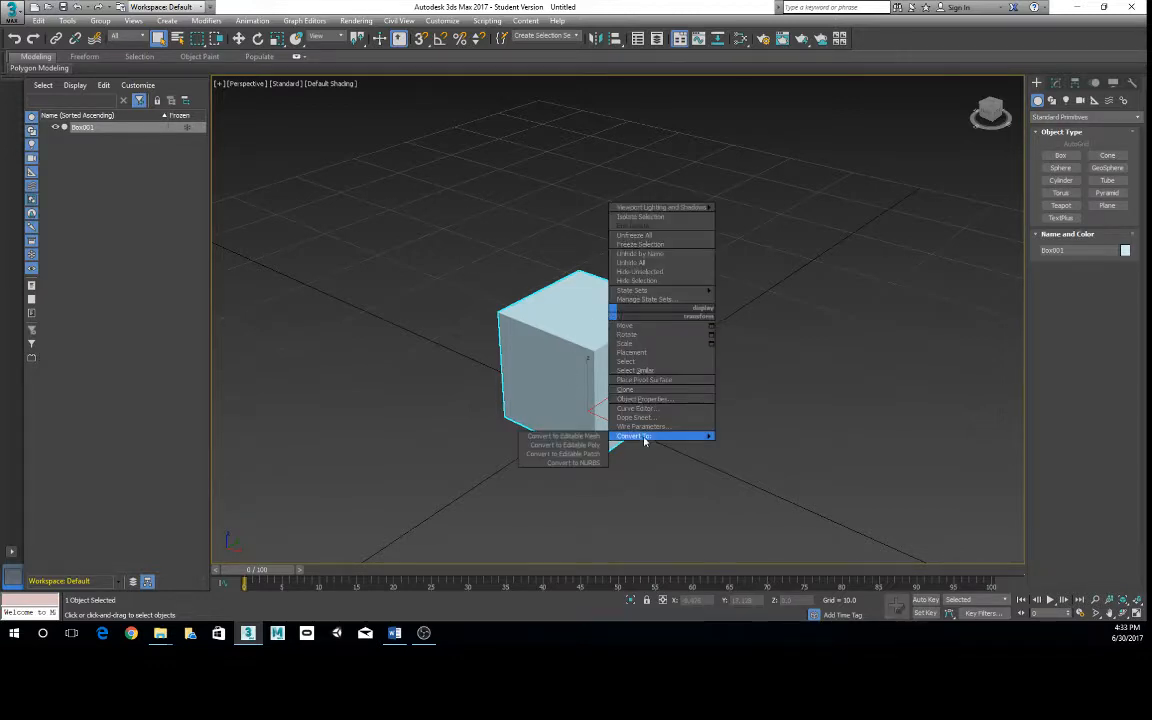
left_click(606, 446)
- Switch to the Polygon sub-object level and select the box's top face
key("4")
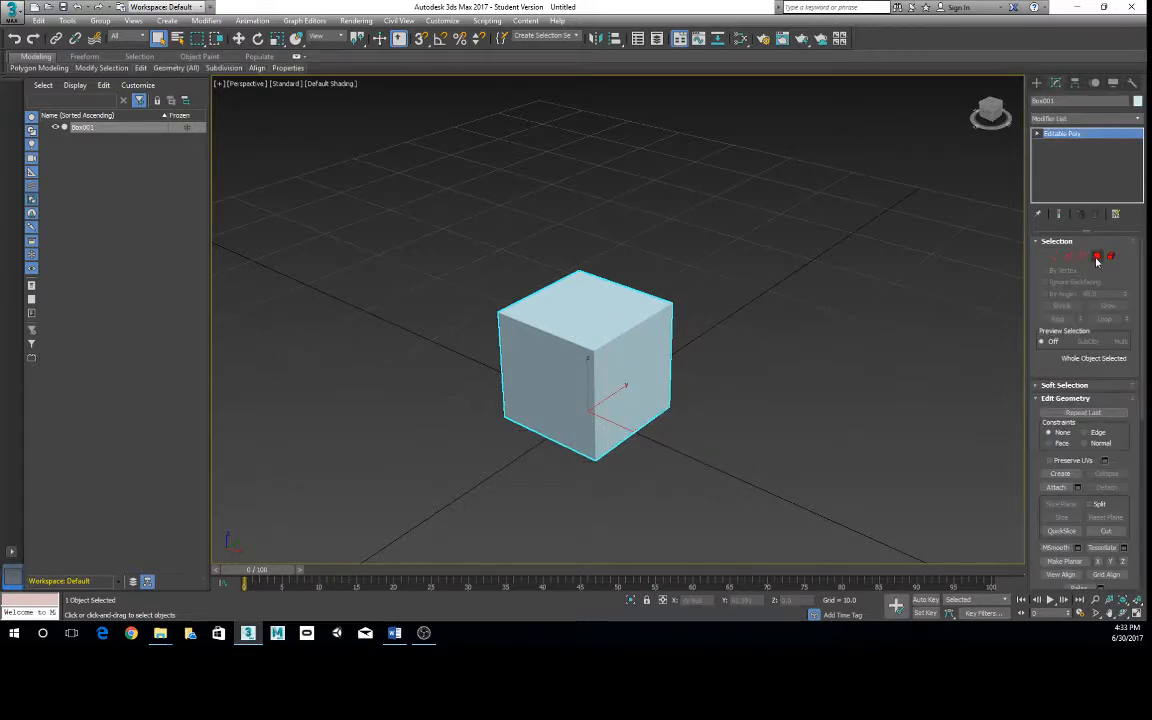
left_click(622, 313)
middle_click_drag(552, 275, 542, 256, "alt")
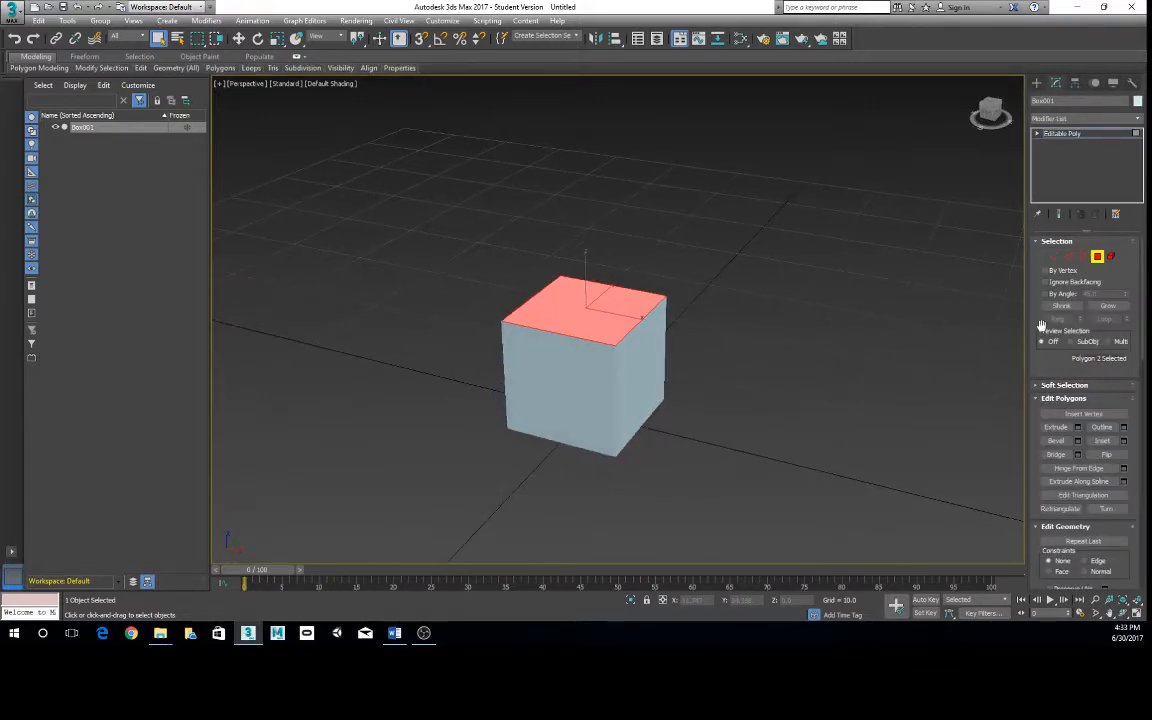
mouse_move(172, 70)
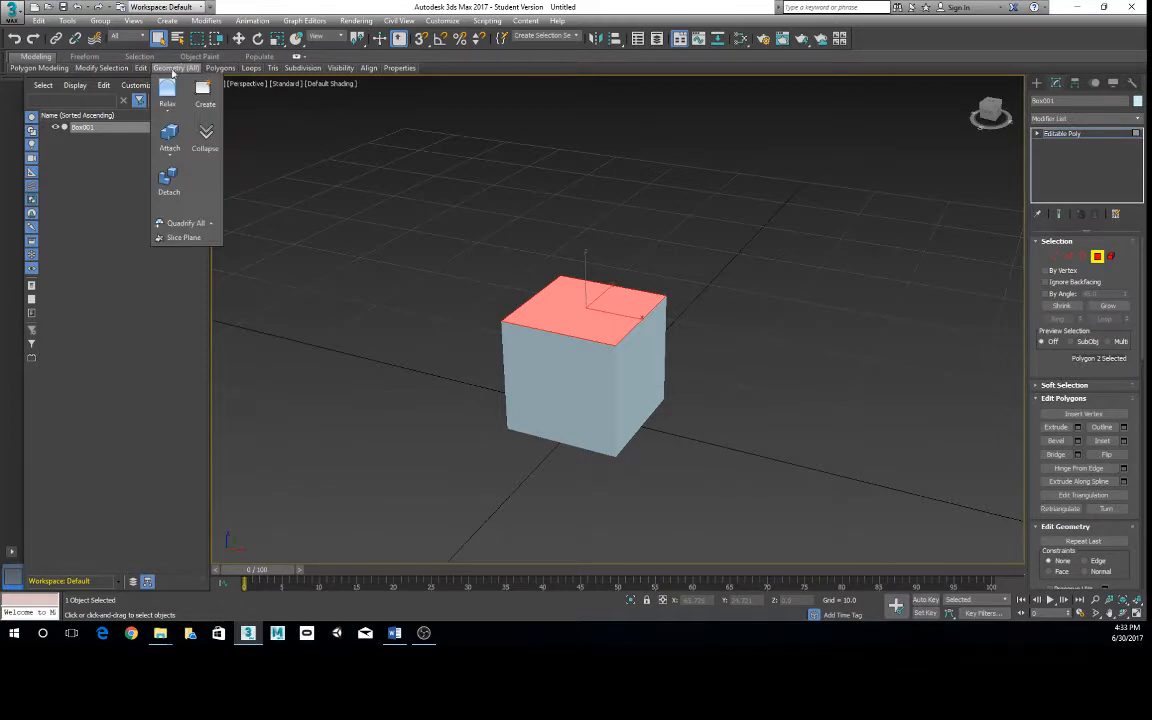
mouse_move(213, 70)
left_click(228, 94)
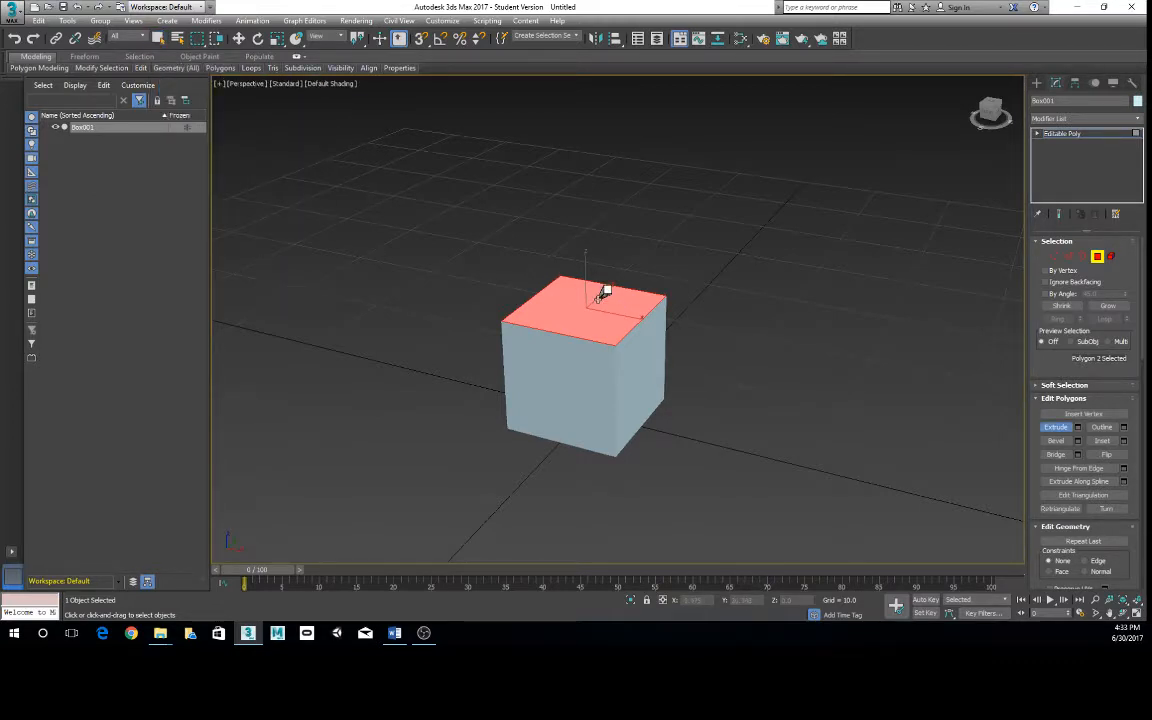
right_click(404, 195)
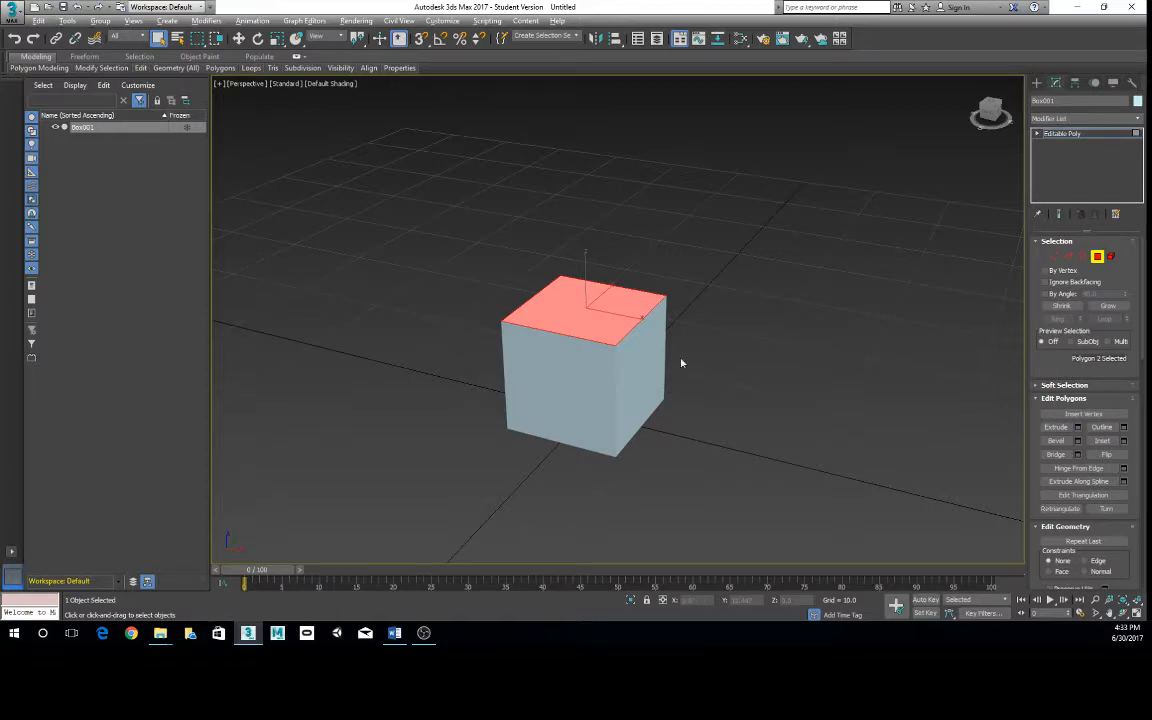
- Widen the command panel to two columns so more of the Editable Poly rollouts fit
middle_click_drag(681, 363, 724, 360, "alt")
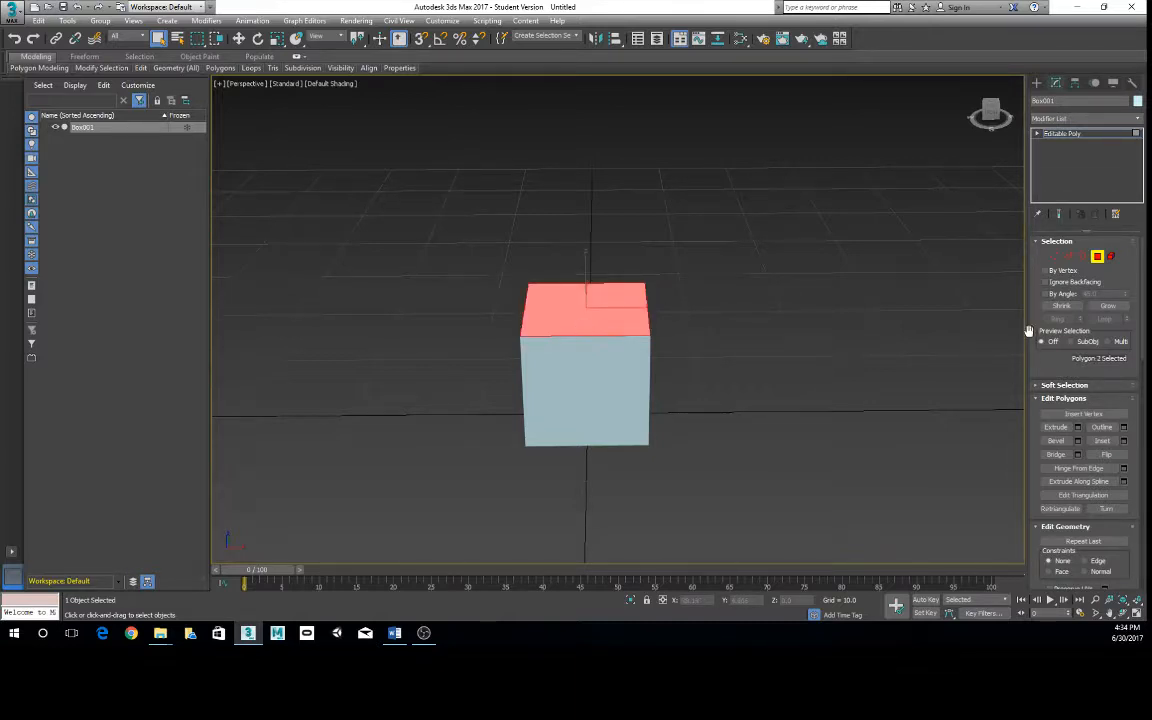
left_click_drag(1025, 334, 999, 331)
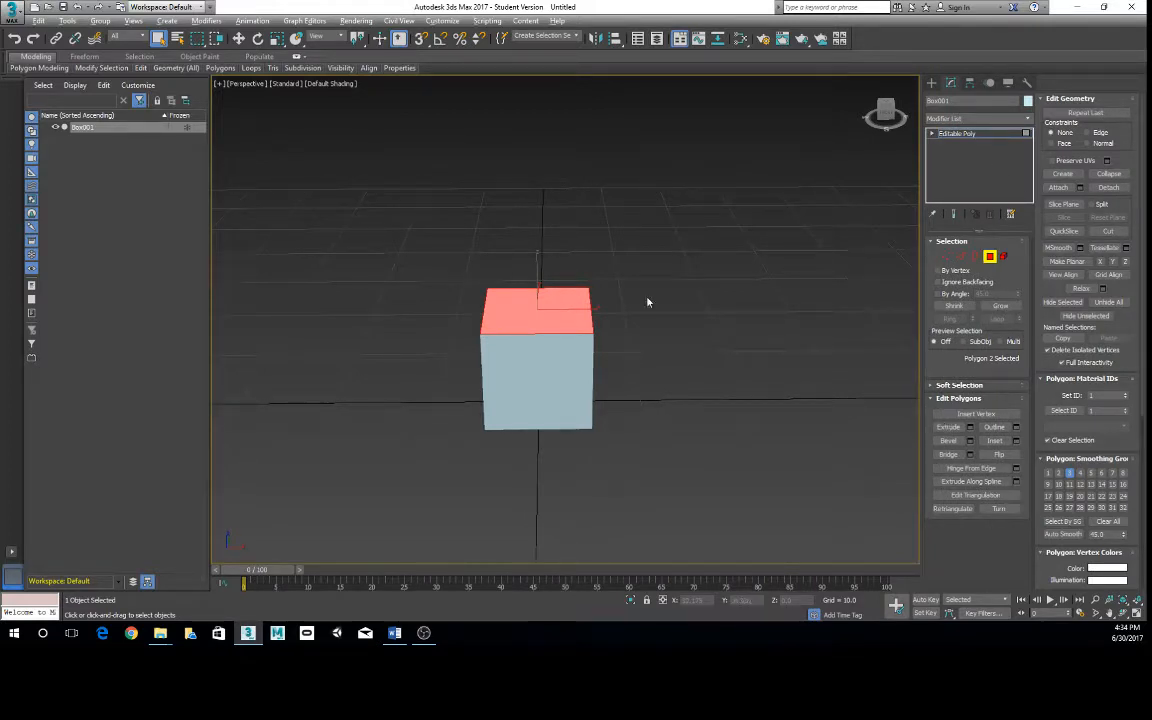
scroll(647, 302, "up", 3)
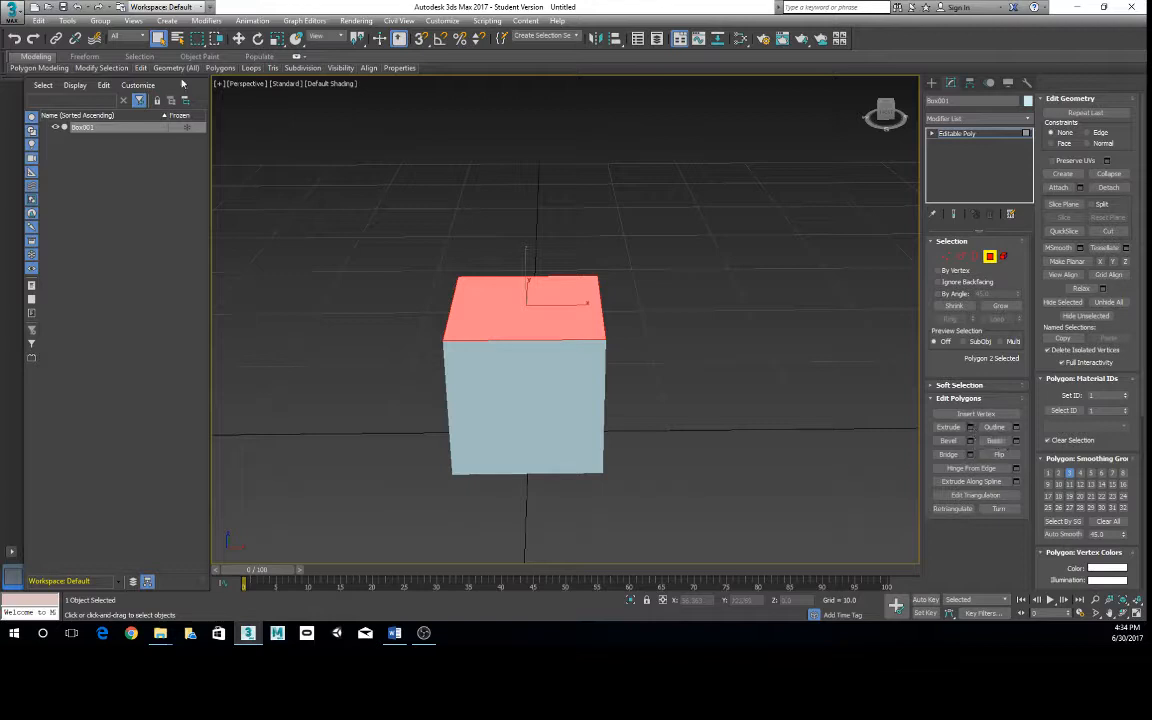
- Start extruding the selected top polygon with Extrude Settings and lower the height to about -0.36
mouse_move(214, 68)
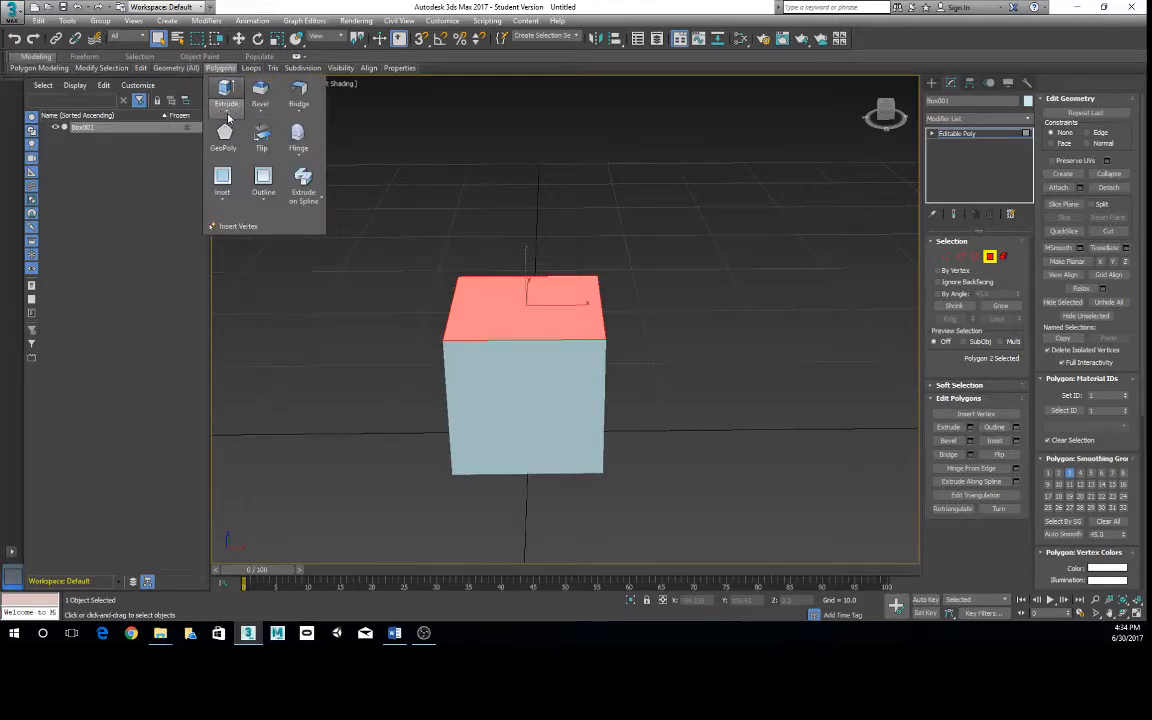
left_click(227, 113)
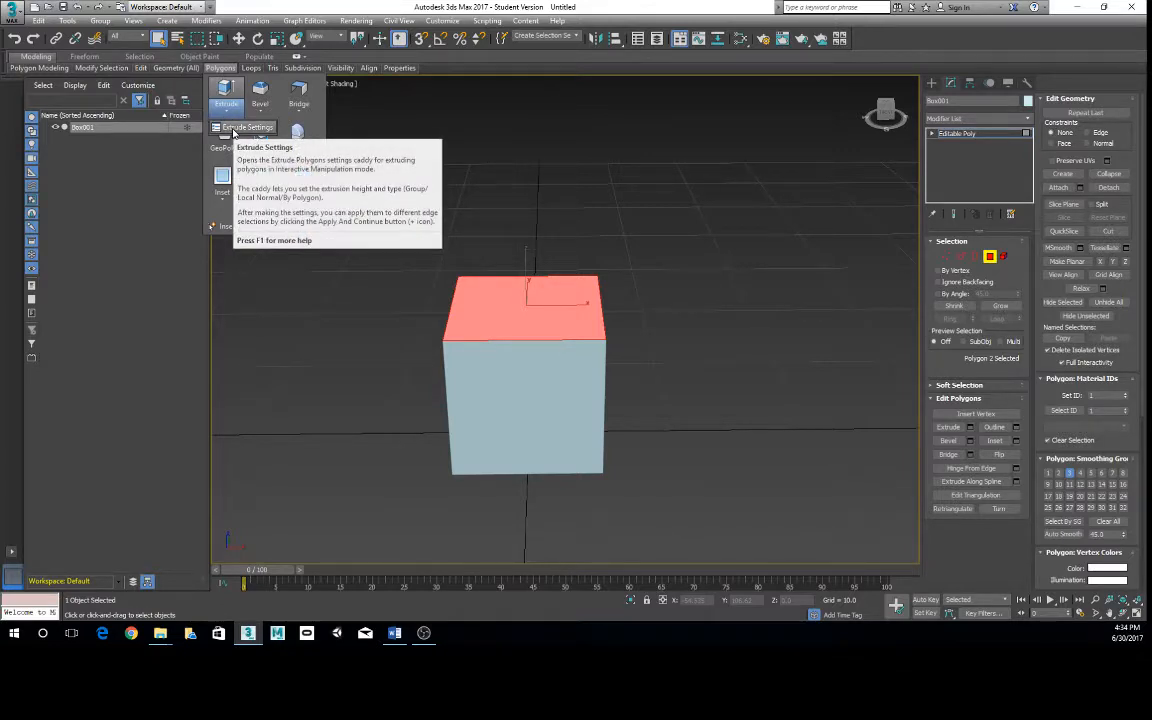
left_click(233, 133)
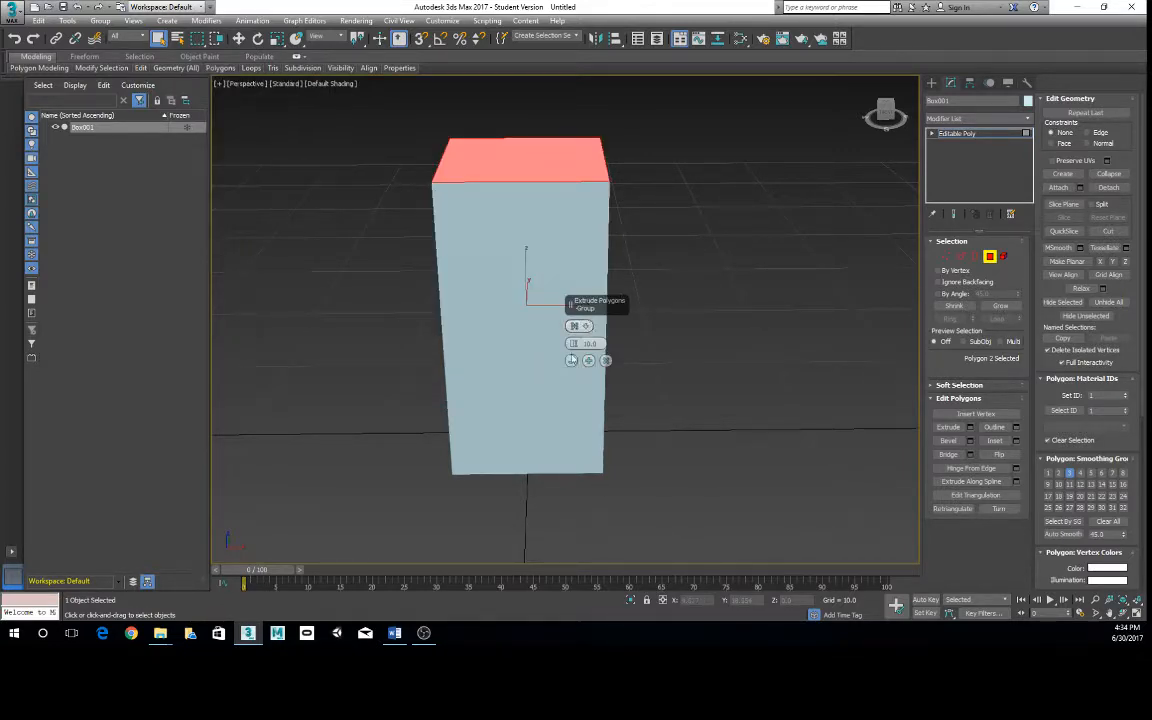
left_click_drag(573, 344, 566, 386)
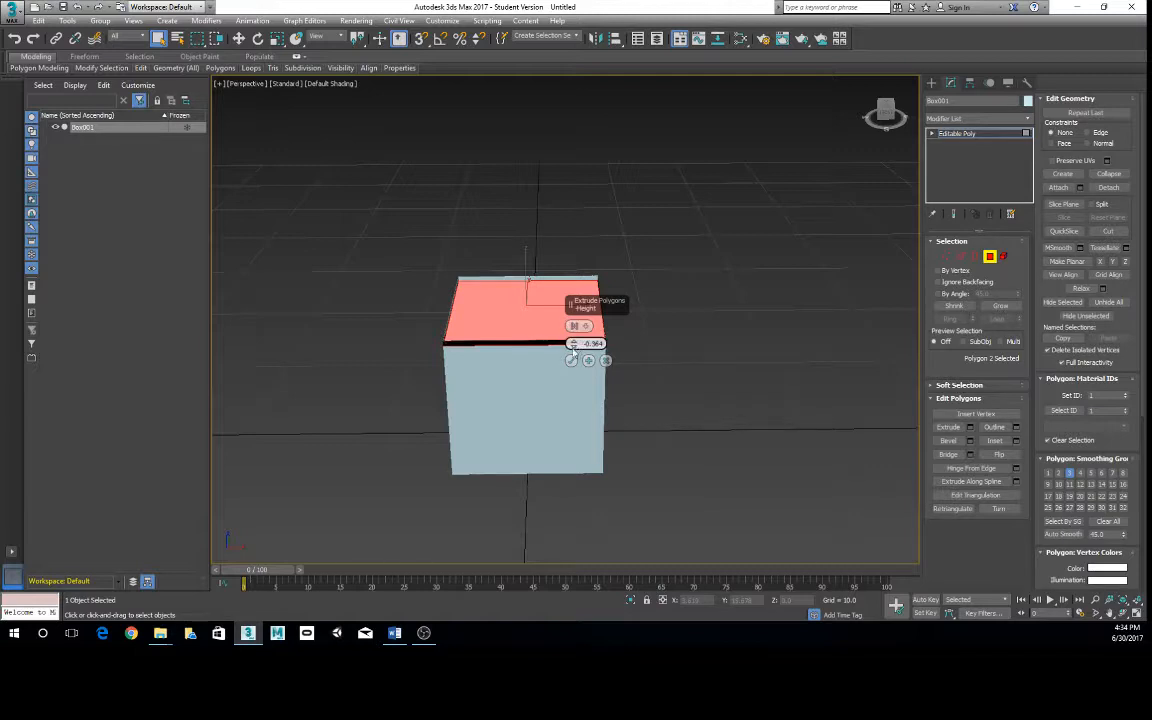
middle_click_drag(574, 352, 578, 347, "alt")
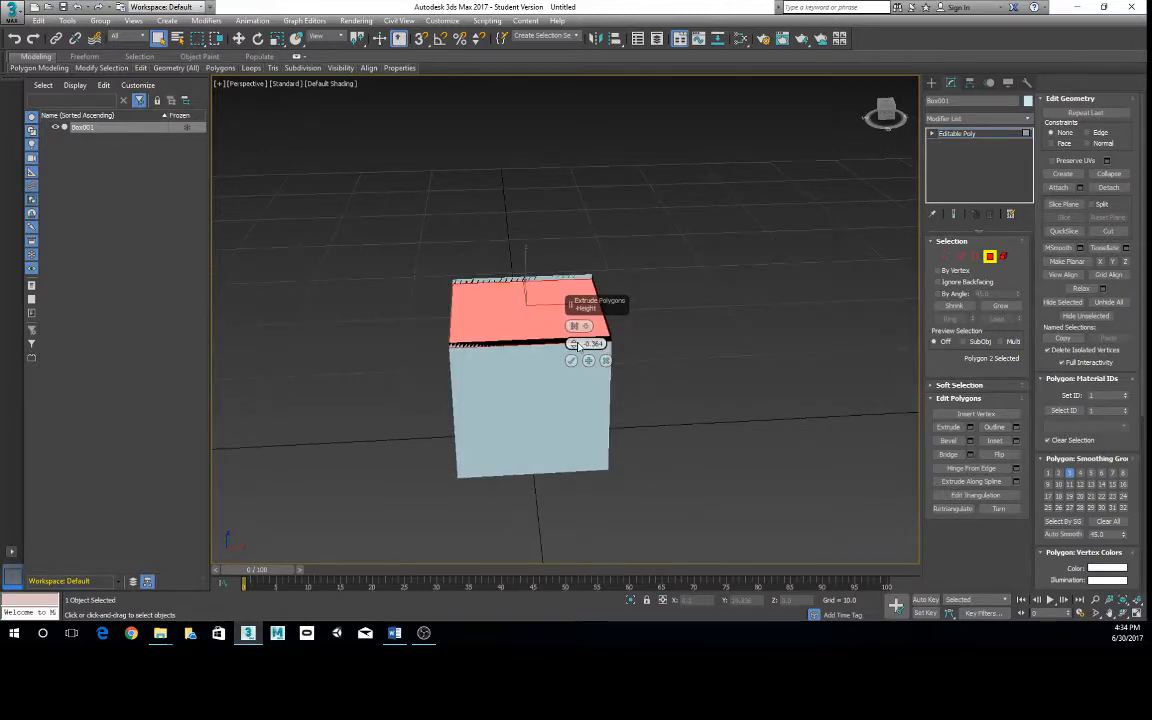
- Set the polygon extrusion height to 0 and apply the extrusion
left_click_drag(586, 344, 630, 345)
type("0")
key("Return")
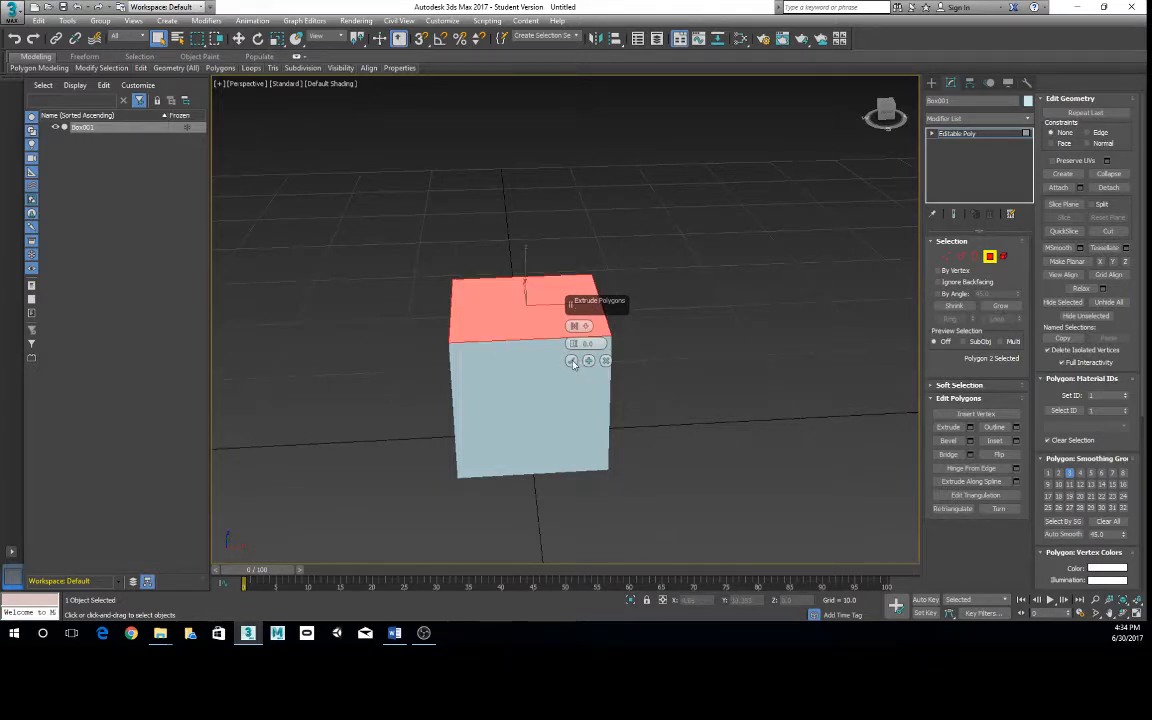
left_click(573, 362)
- Leave the Polygon level and return to the box's top level as a whole object
mouse_move(558, 352)
middle_mouse_down("alt")
mouse_move(541, 335)
mouse_move(553, 334)
middle_mouse_up("alt")
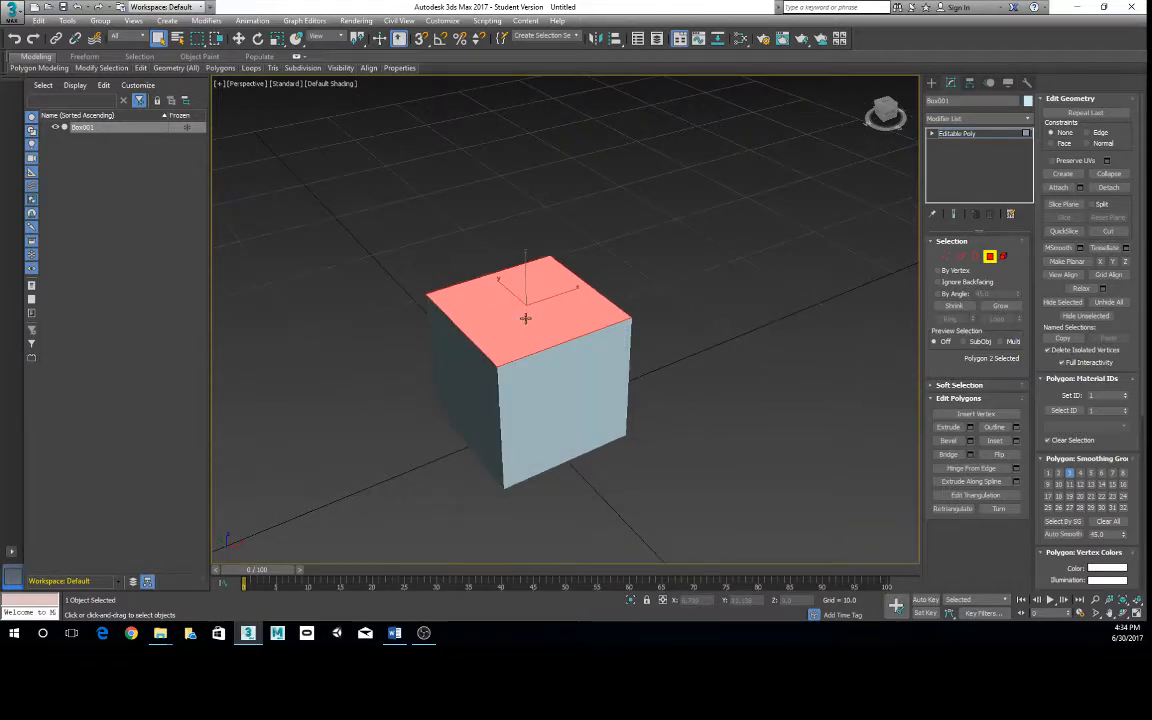
right_click(345, 262)
right_click(505, 299)
left_click(484, 288)
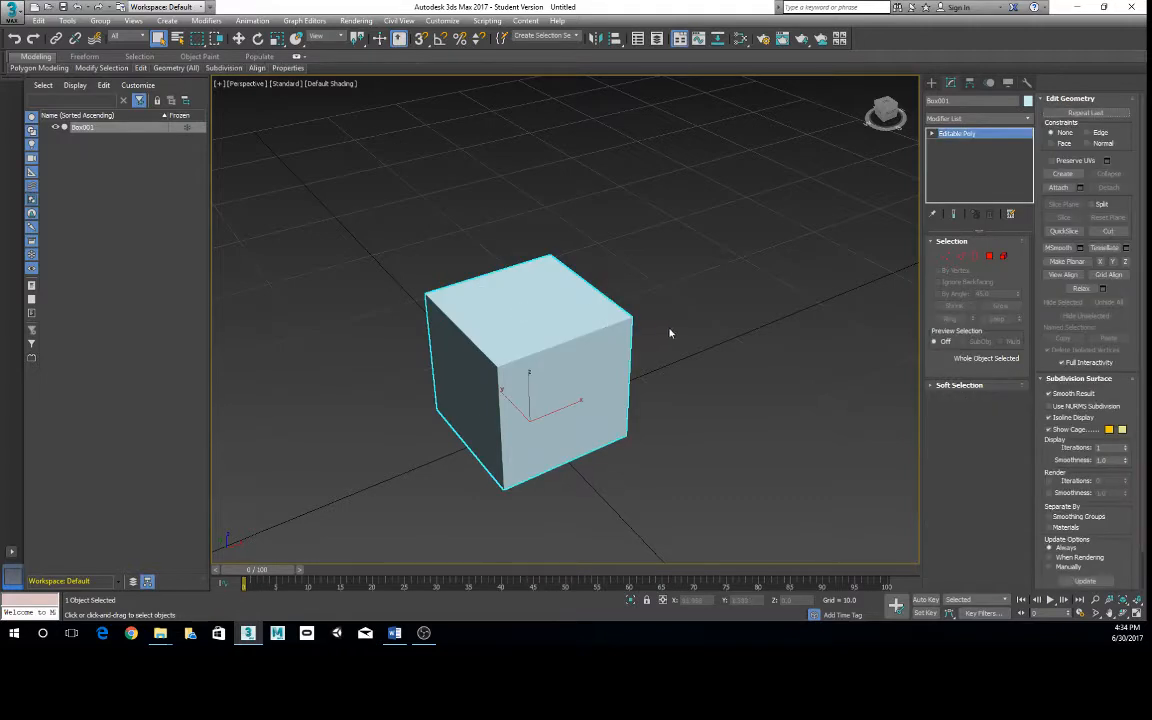
middle_click_drag(670, 333, 514, 280, "alt")
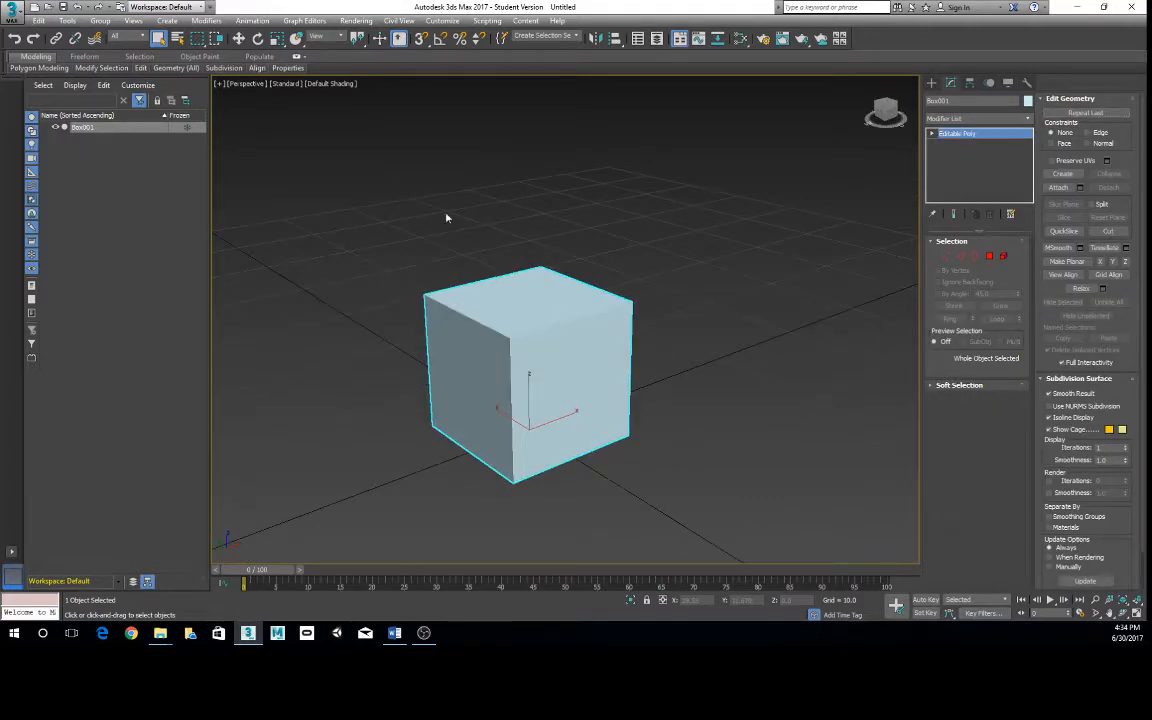
- Turn on the xView Overlapping Vertices check in the Perspective viewport and show the selected box in wireframe
left_click(221, 84)
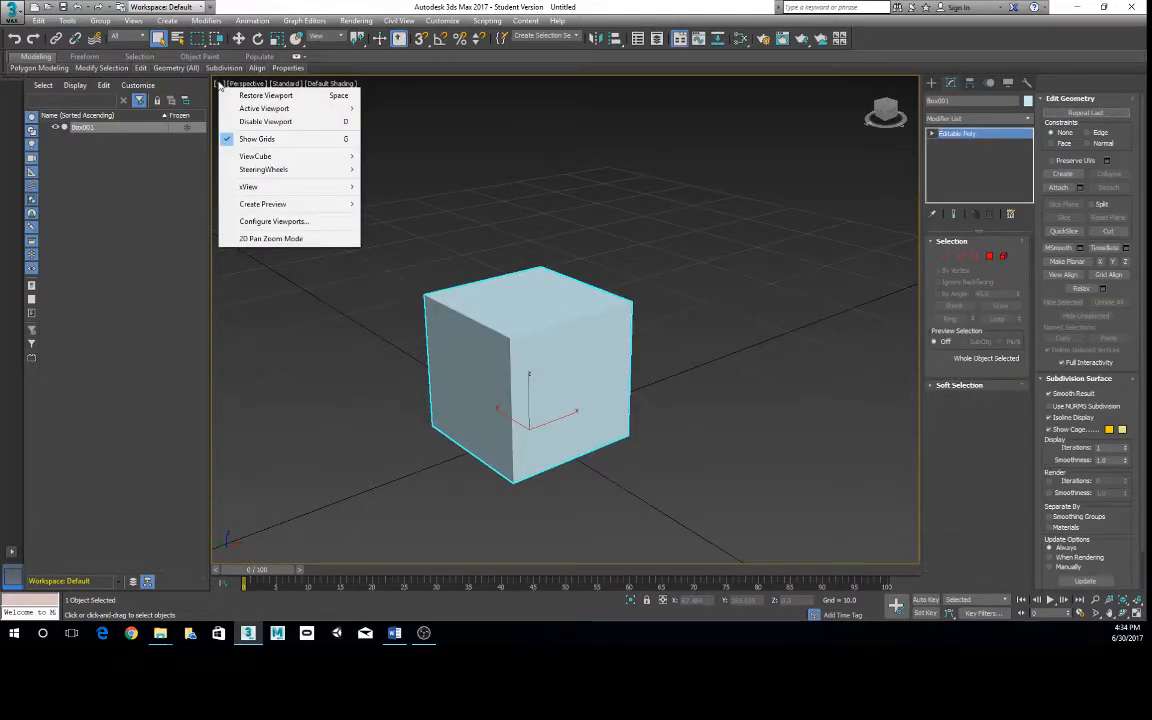
mouse_move(330, 187)
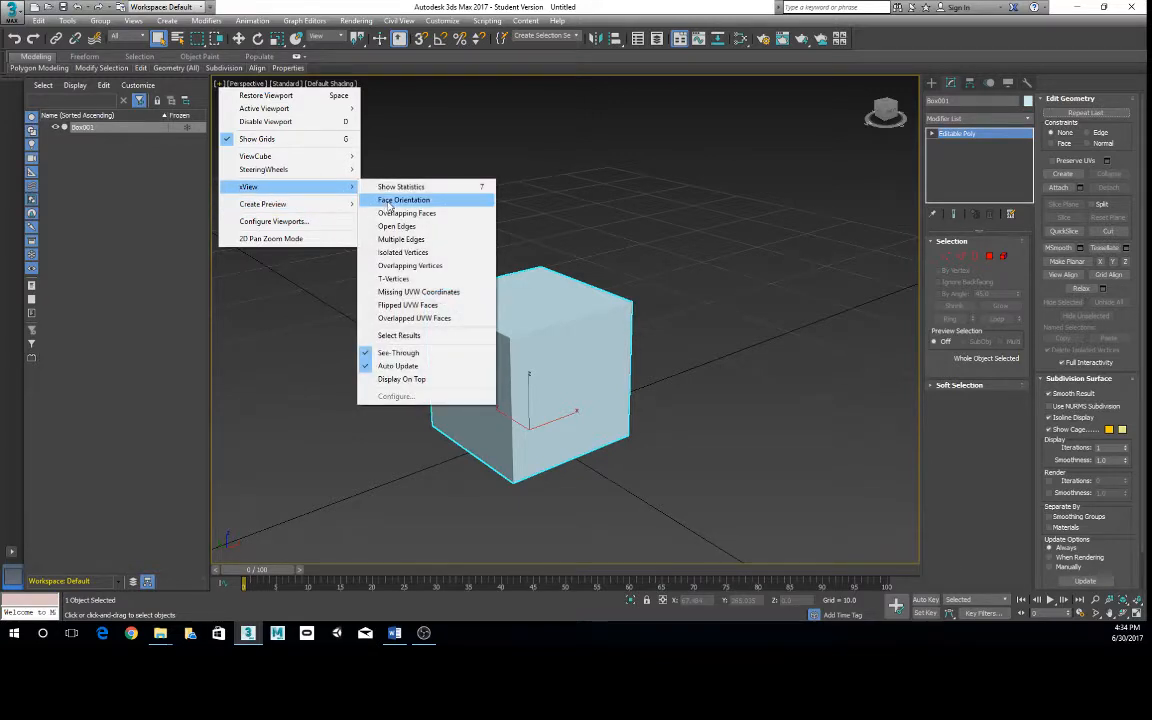
left_click(405, 265)
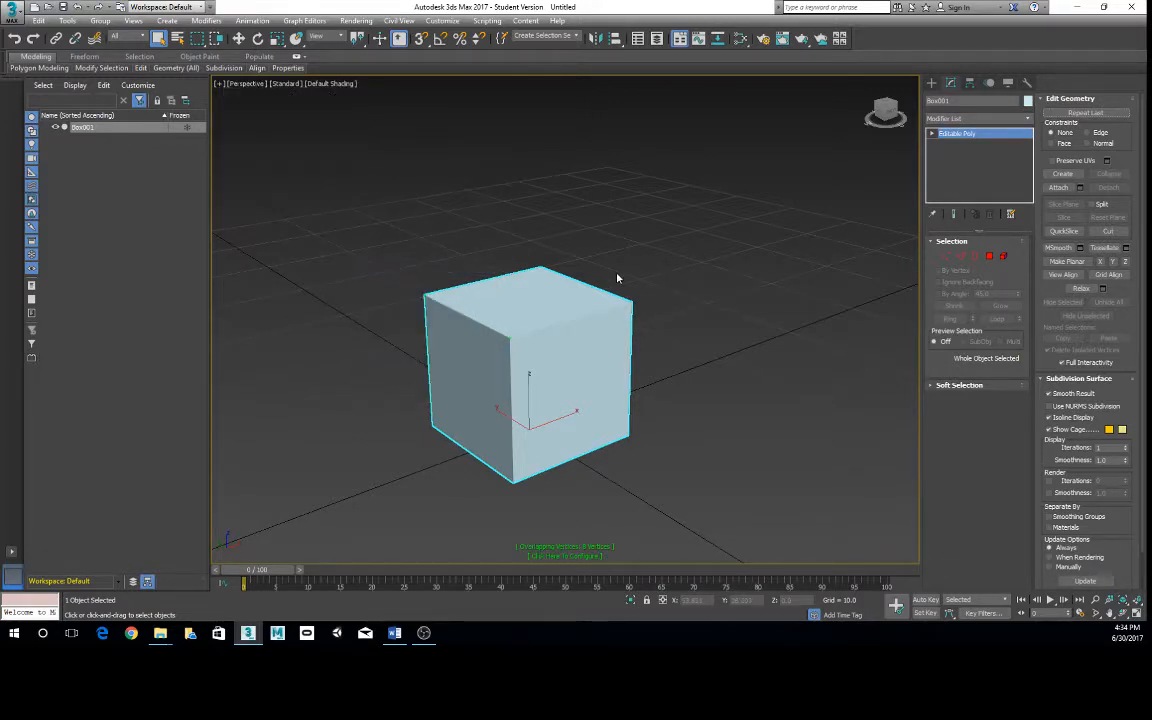
middle_click_drag(593, 367, 594, 419, "alt")
key("F3")
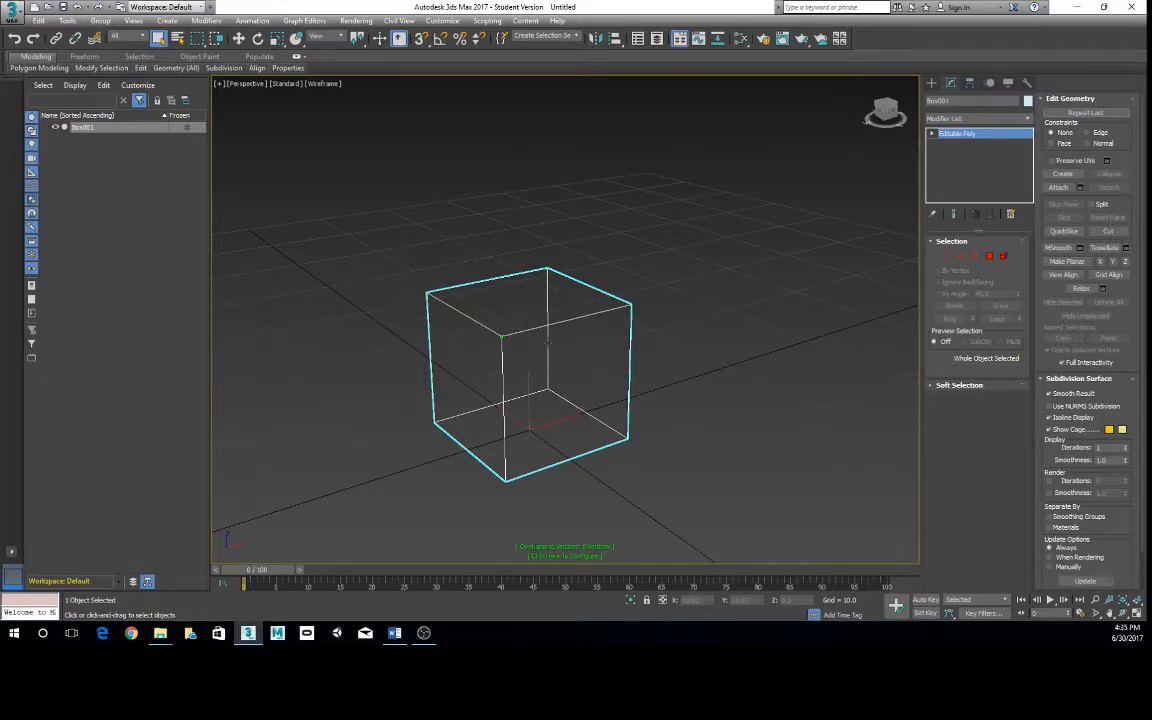
- Deselect the box and return the viewport to shaded display with edged faces
left_click(219, 84)
left_click(555, 231)
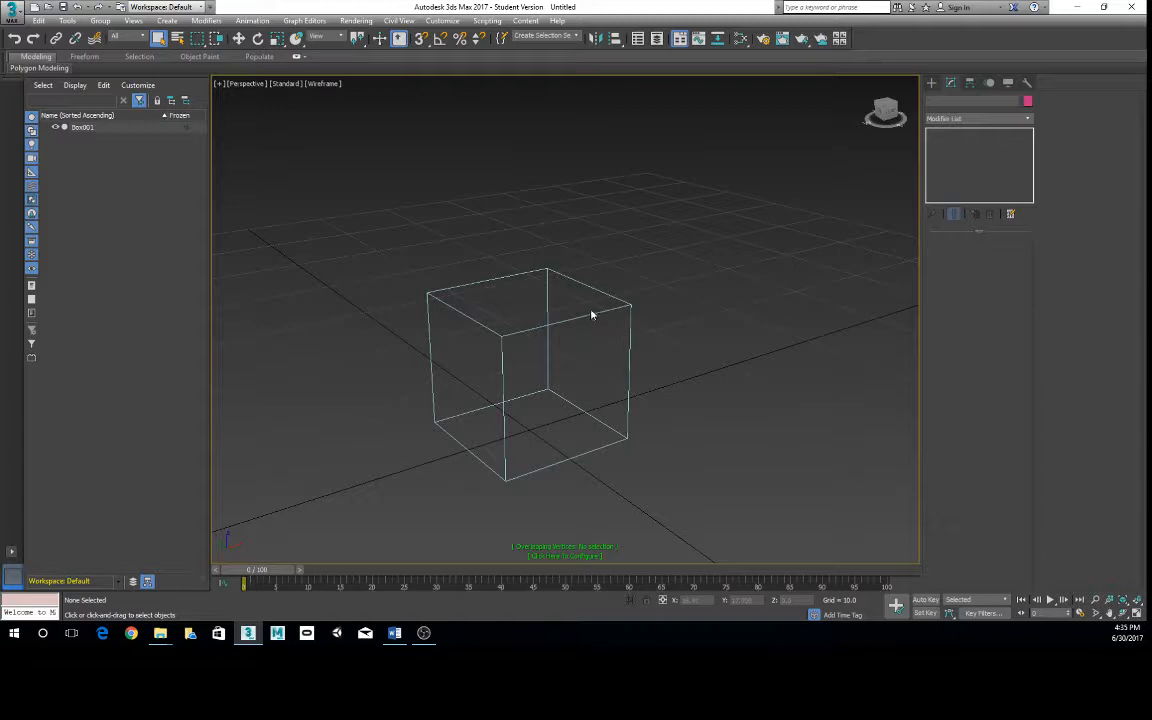
key("F3")
middle_click_drag(650, 368, 591, 345, "alt")
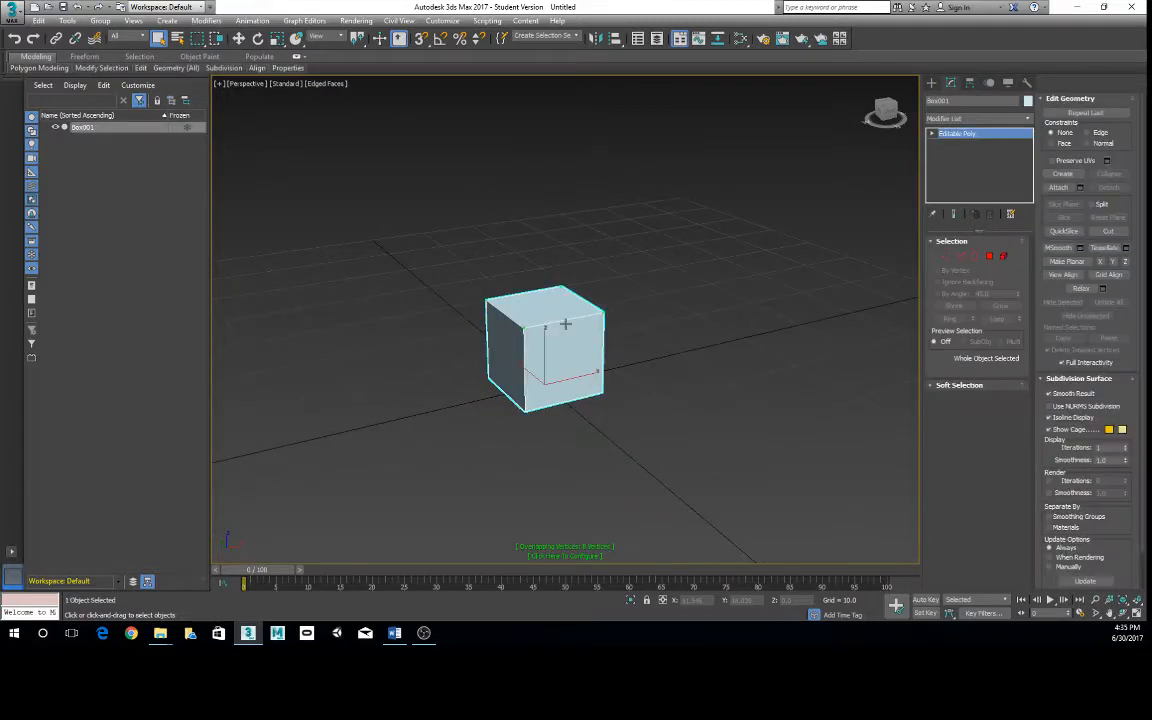
- Select the box and move it along the X axis to about -19.5, clearing the grid origin
middle_click_drag(566, 324, 591, 315, "alt")
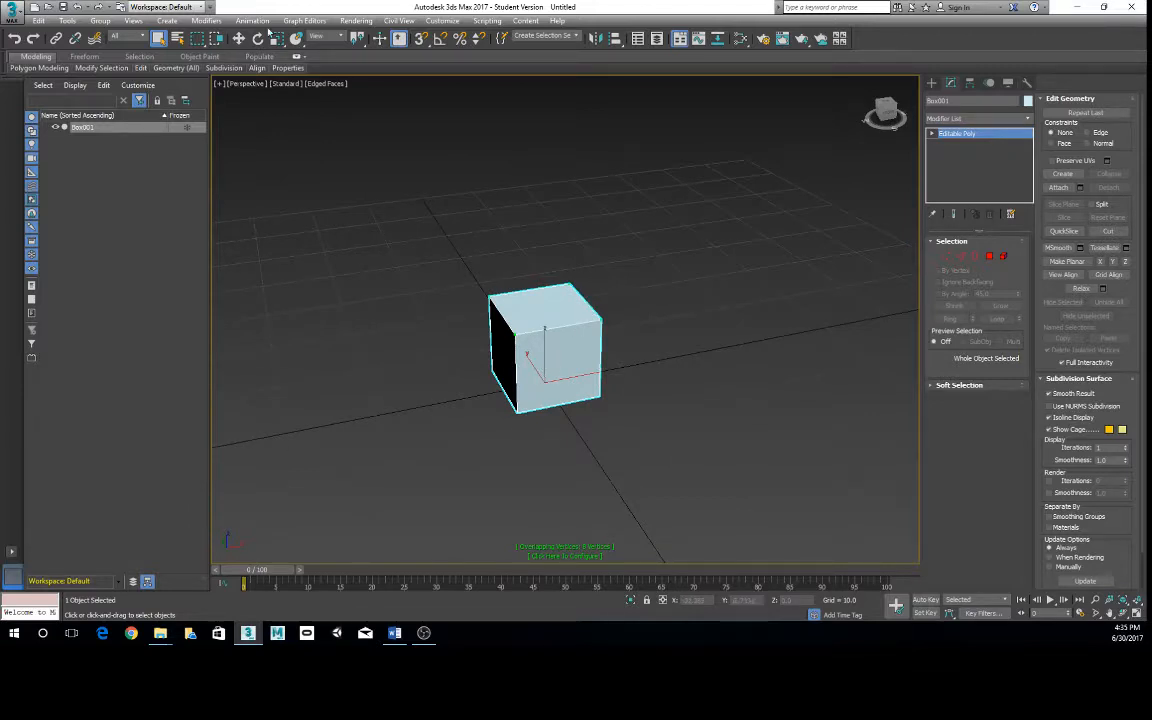
key("w")
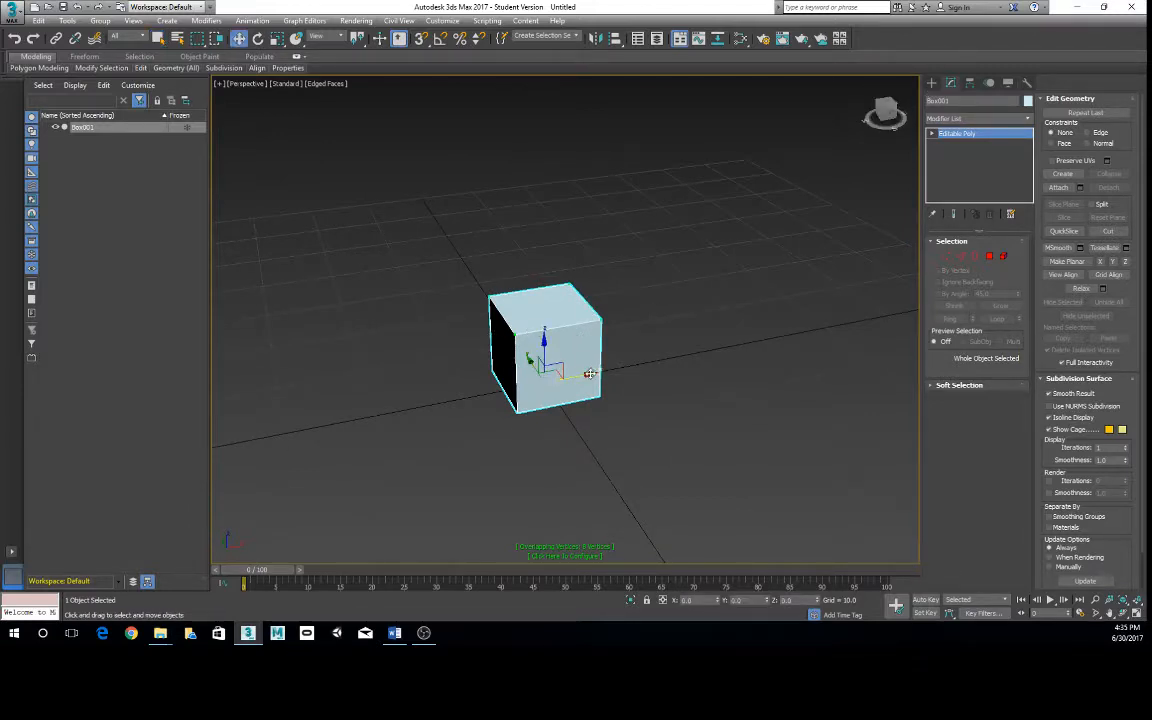
left_click_drag(590, 357, 422, 380)
middle_click_drag(456, 328, 530, 327)
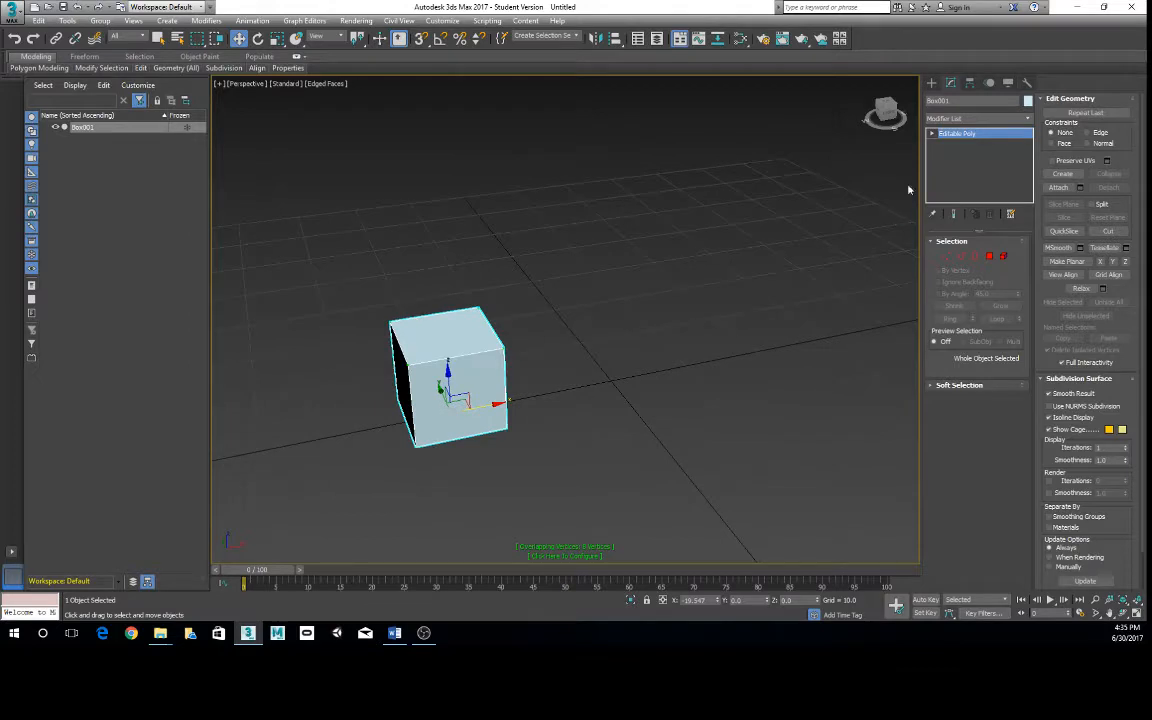
- Create a second box, 10 x 10 x 10, at the origin using keyboard entry
left_click(931, 82)
left_click(953, 155)
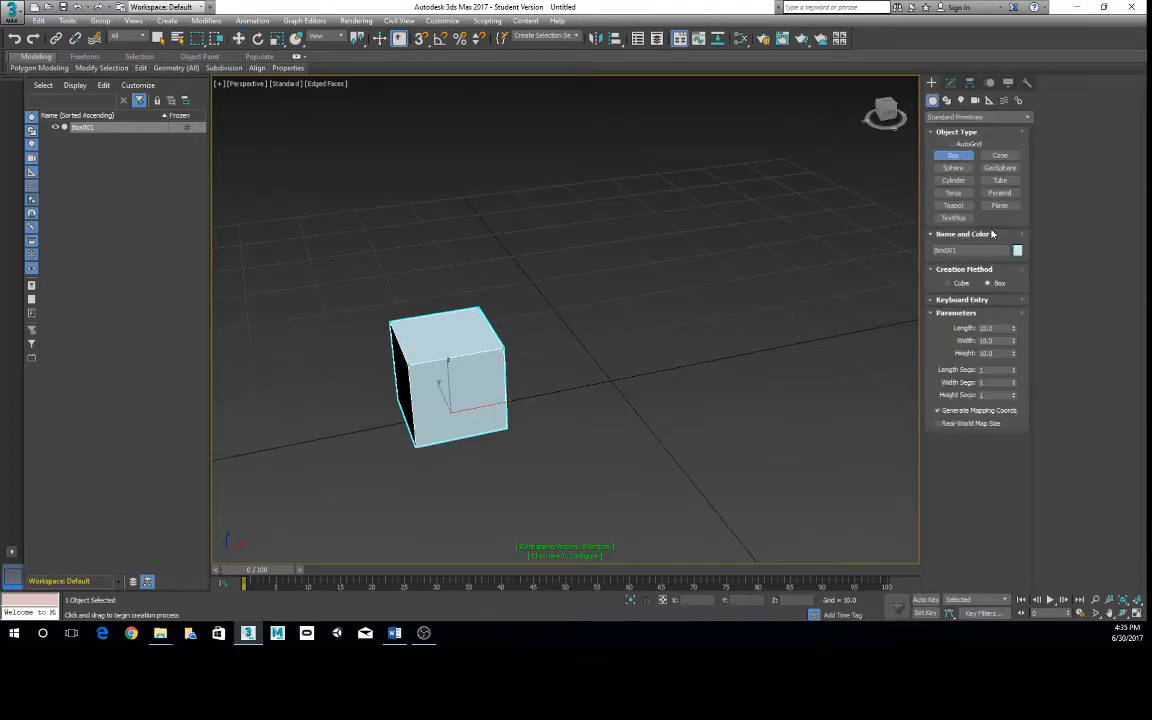
left_click(962, 300)
left_click(983, 400)
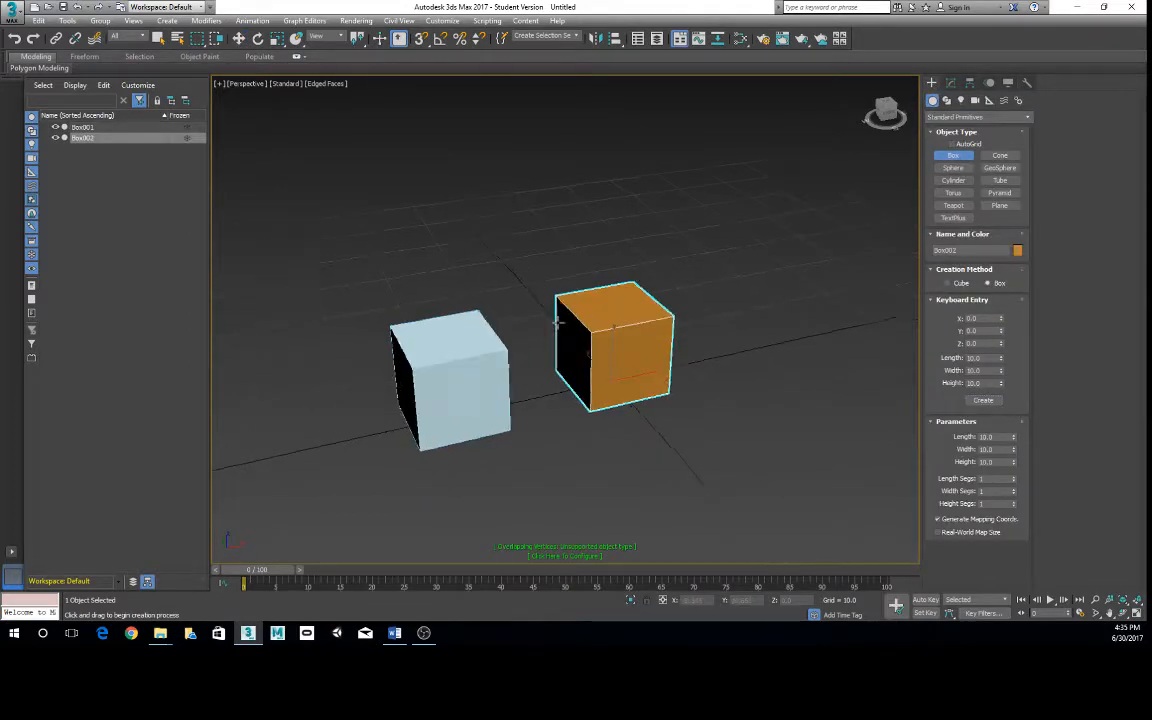
middle_click_drag(558, 320, 602, 372, "alt")
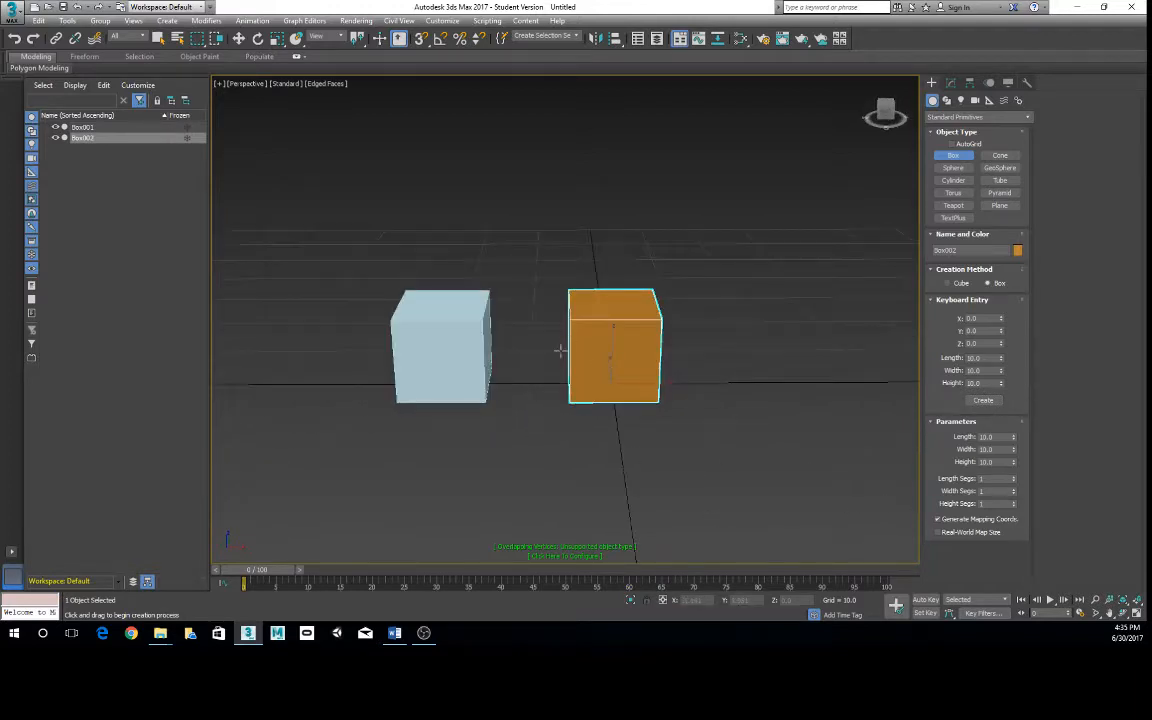
- Convert the new orange box to an Editable Poly
key("w")
right_click(594, 347)
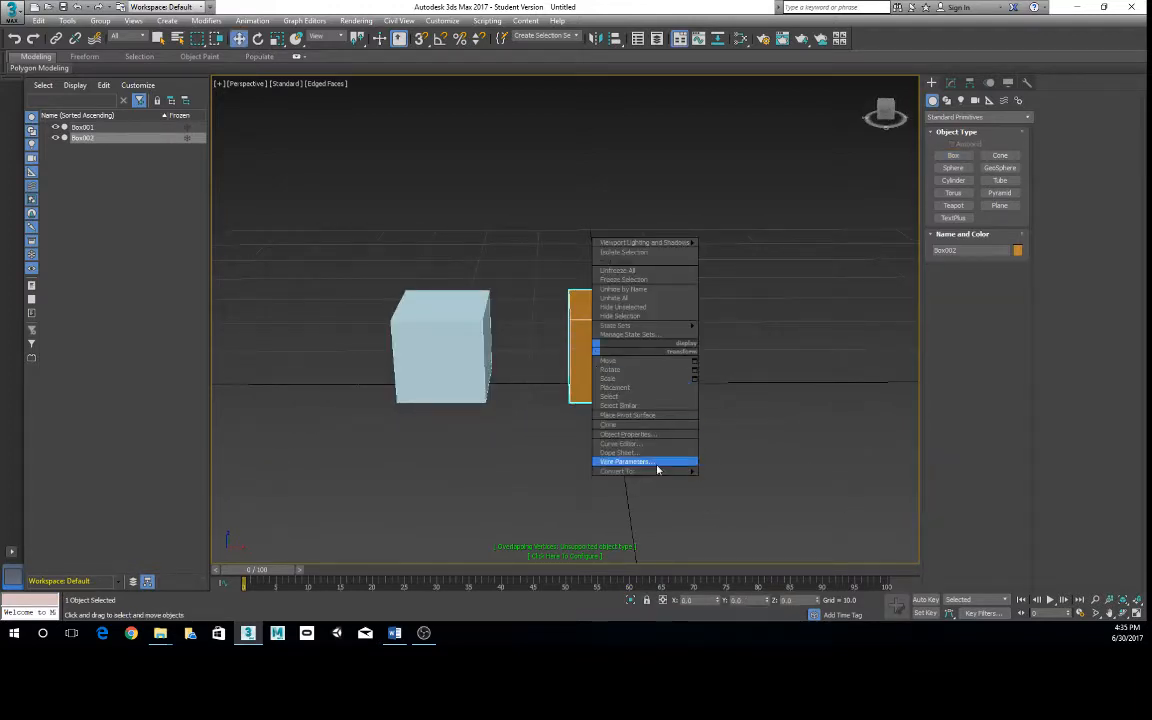
mouse_move(645, 471)
left_click(572, 482)
middle_click_drag(622, 318, 668, 303, "alt")
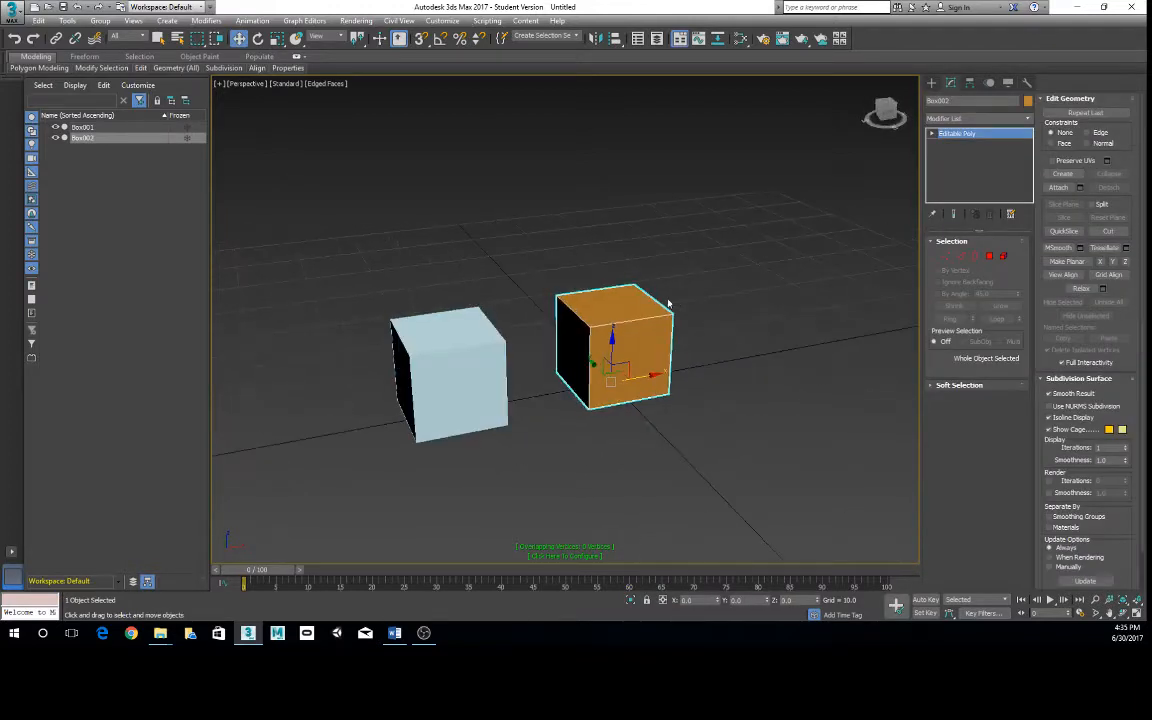
- Add a TurboSmooth modifier to the orange box and set its iterations to 2
left_click(1028, 118)
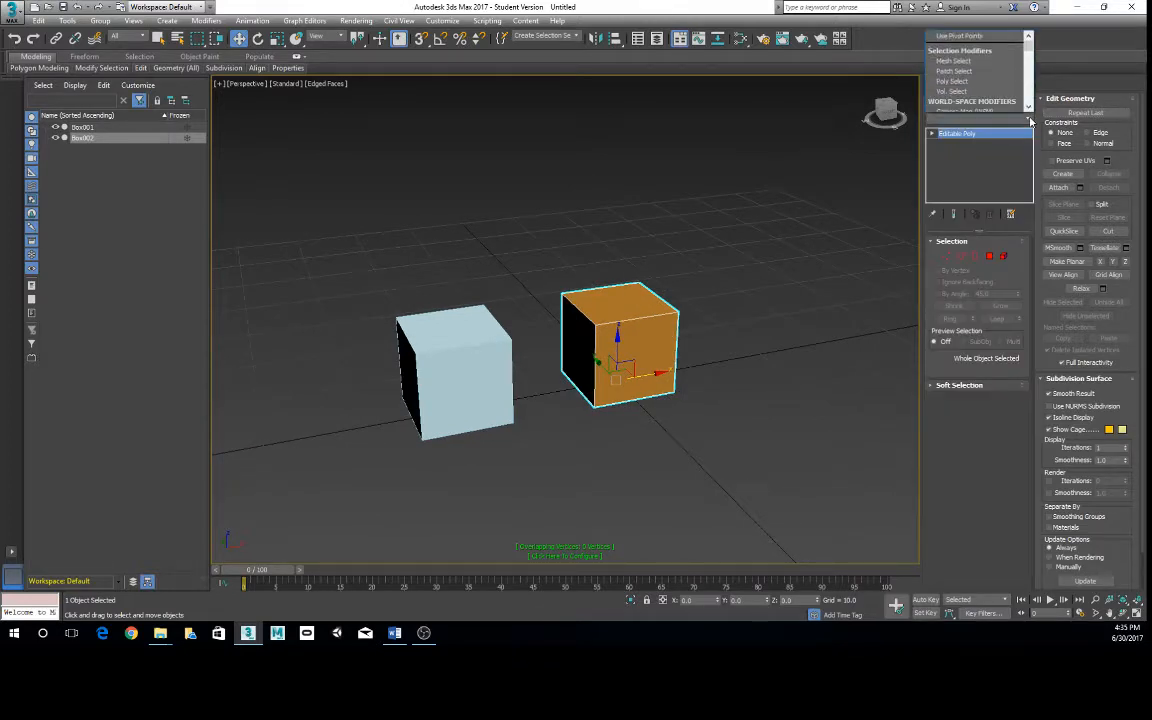
left_click(1033, 121)
left_click(1027, 120)
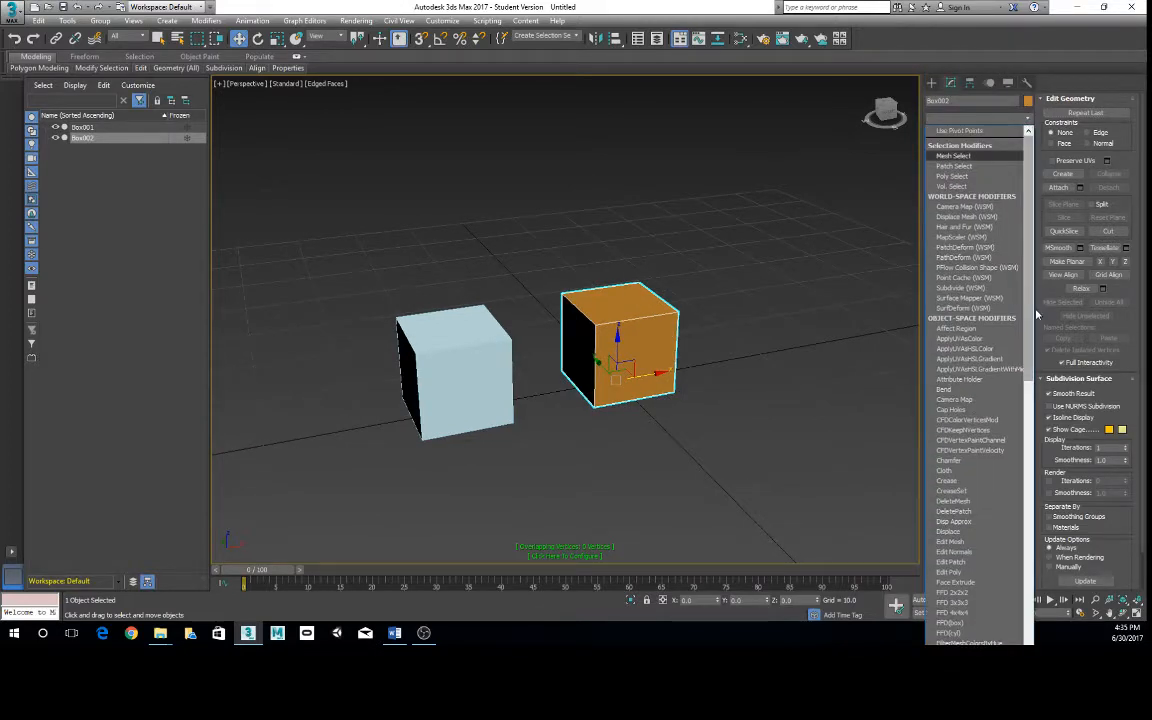
left_click(1037, 313)
left_click(1029, 119)
left_click(1030, 121)
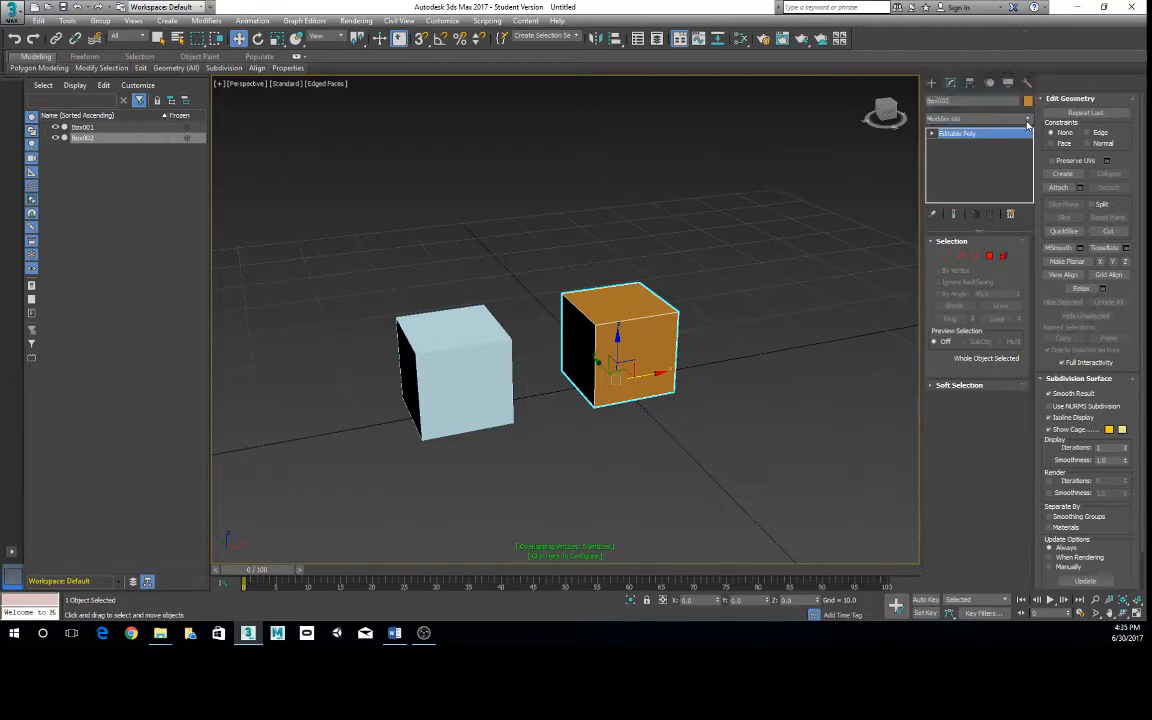
left_click(1029, 120)
scroll(990, 450, "down", 20)
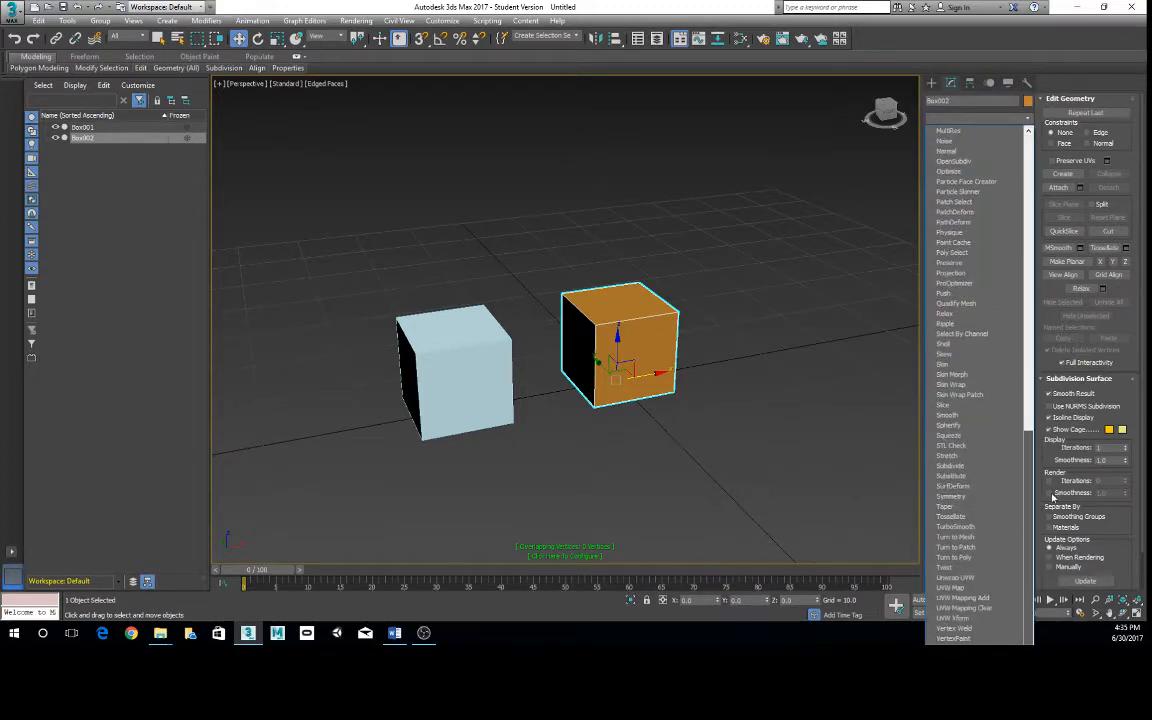
left_click(996, 527)
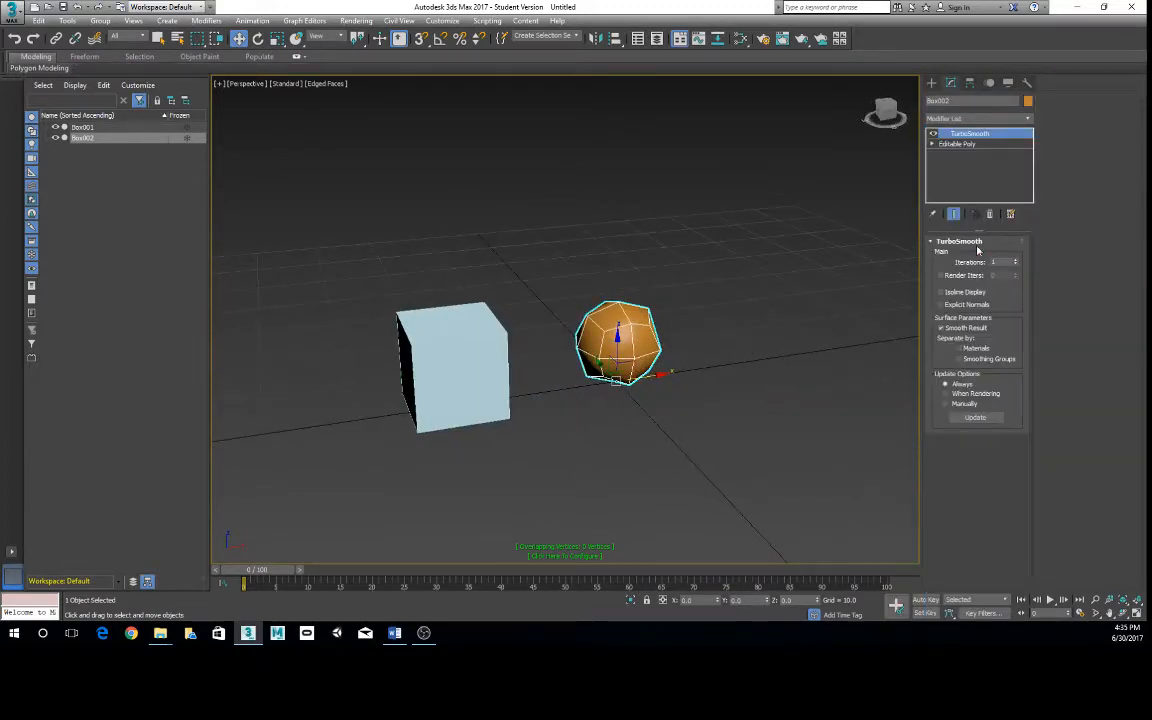
left_click(1016, 260)
middle_click_drag(870, 241, 858, 318, "alt")
middle_click_drag(838, 298, 545, 317, "alt")
- Add a TurboSmooth modifier with 2 iterations to the light-blue box and clear the selection
left_click(545, 317)
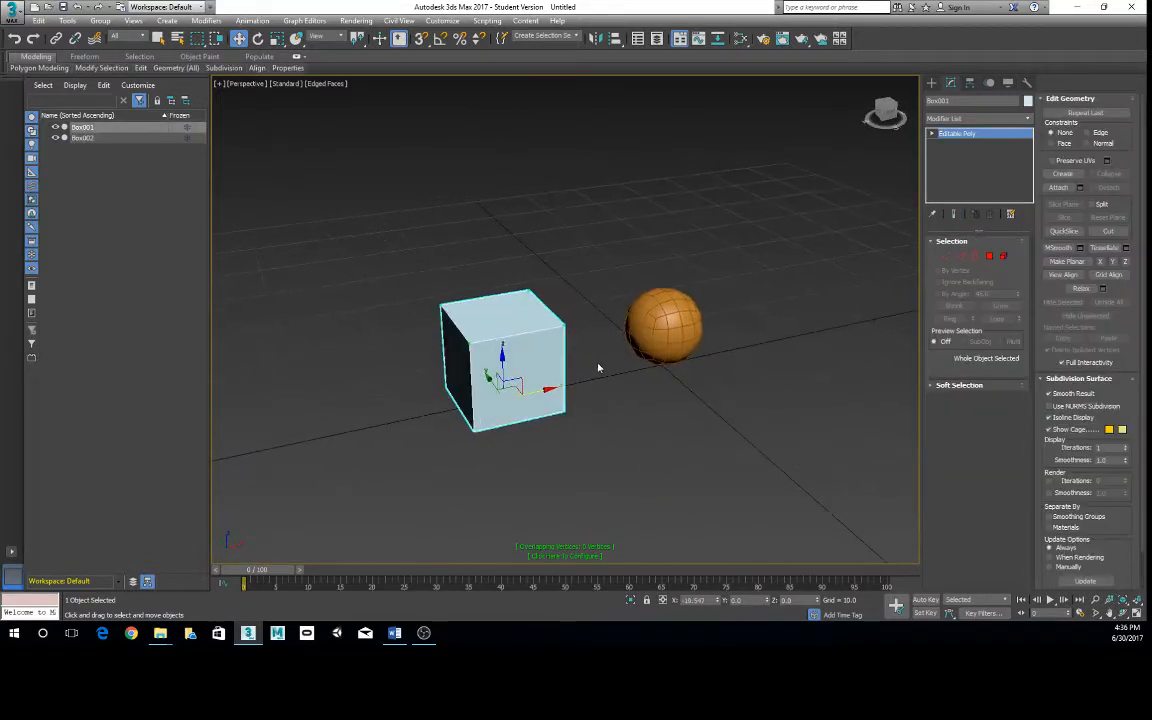
left_click(1028, 118)
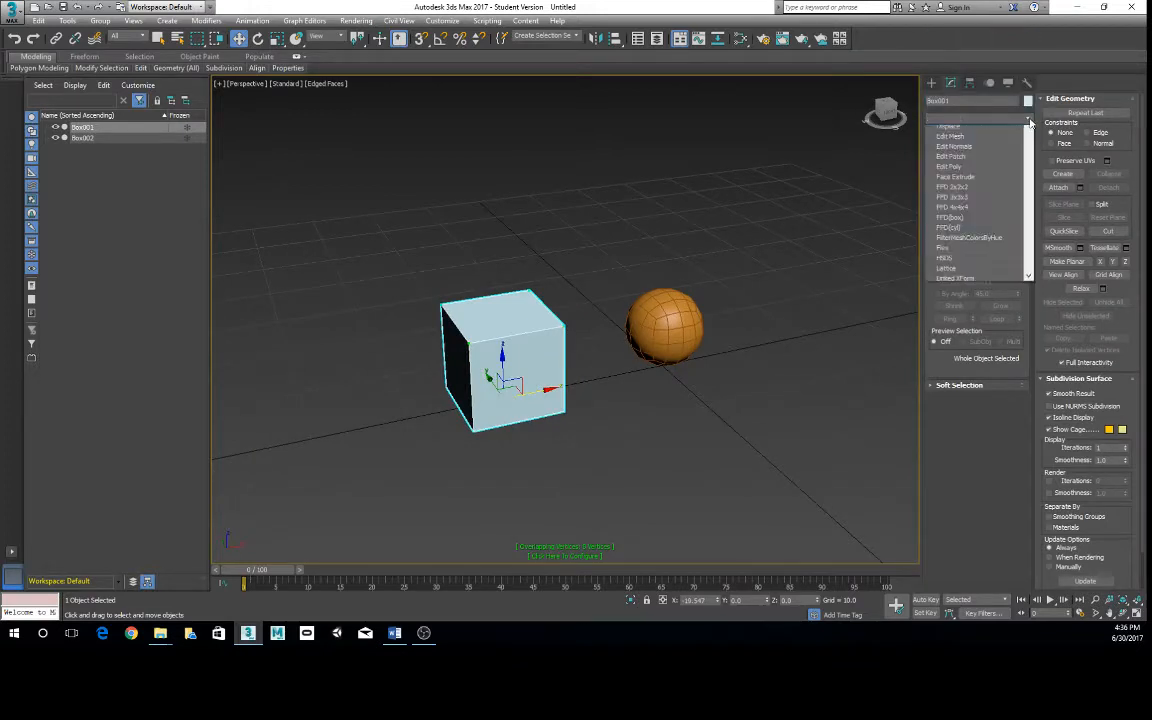
scroll(980, 432, "down", 10)
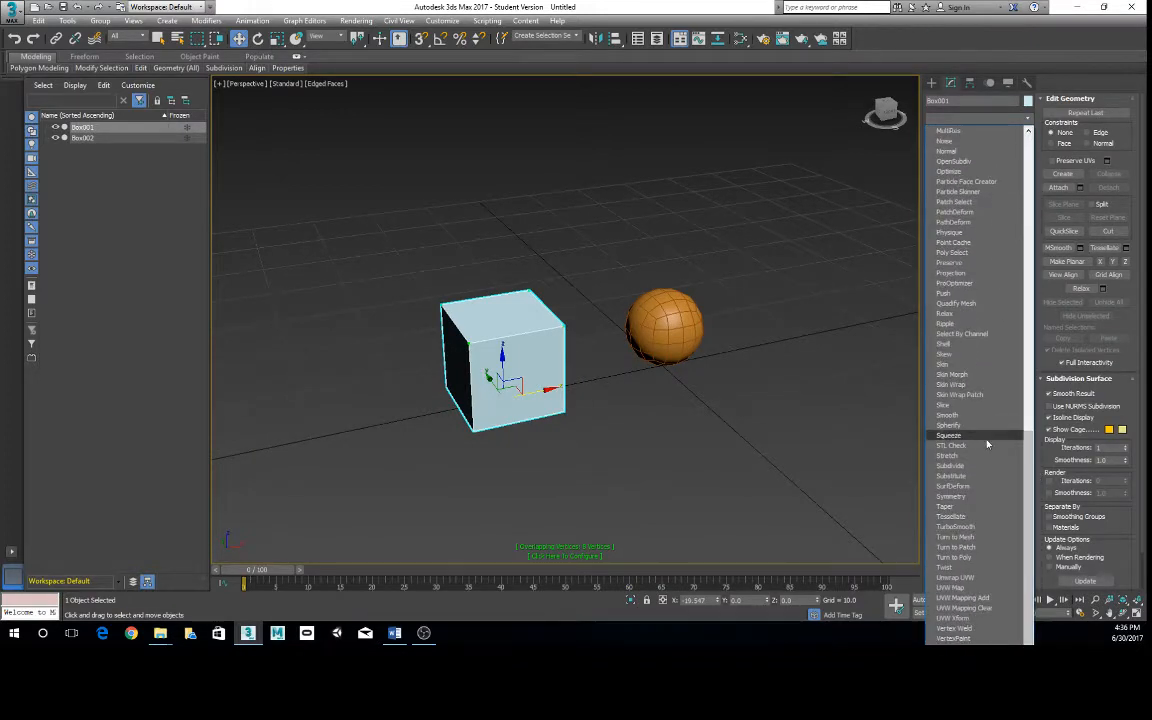
left_click(956, 526)
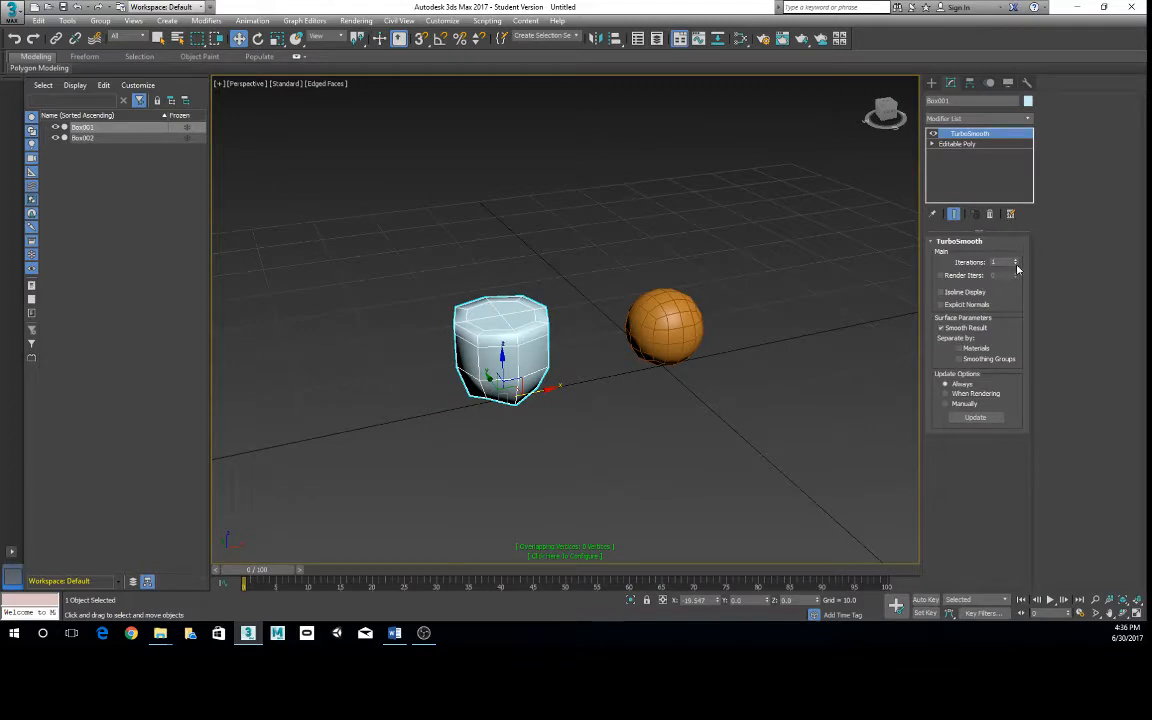
left_click(1016, 261)
left_click(689, 485)
middle_click_drag(689, 485, 676, 455, "alt")
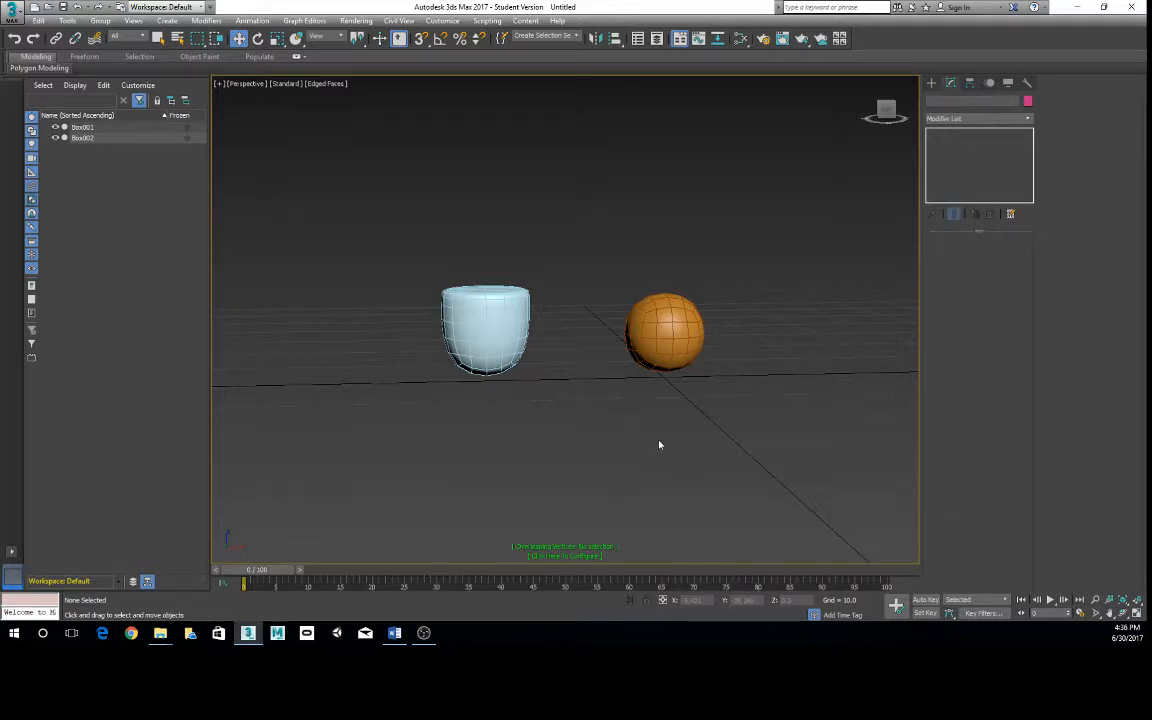
- Switch off the TurboSmooth modifier's effect on the light-blue box and on the orange box
left_click(490, 322)
middle_click_drag(490, 322, 564, 325, "alt")
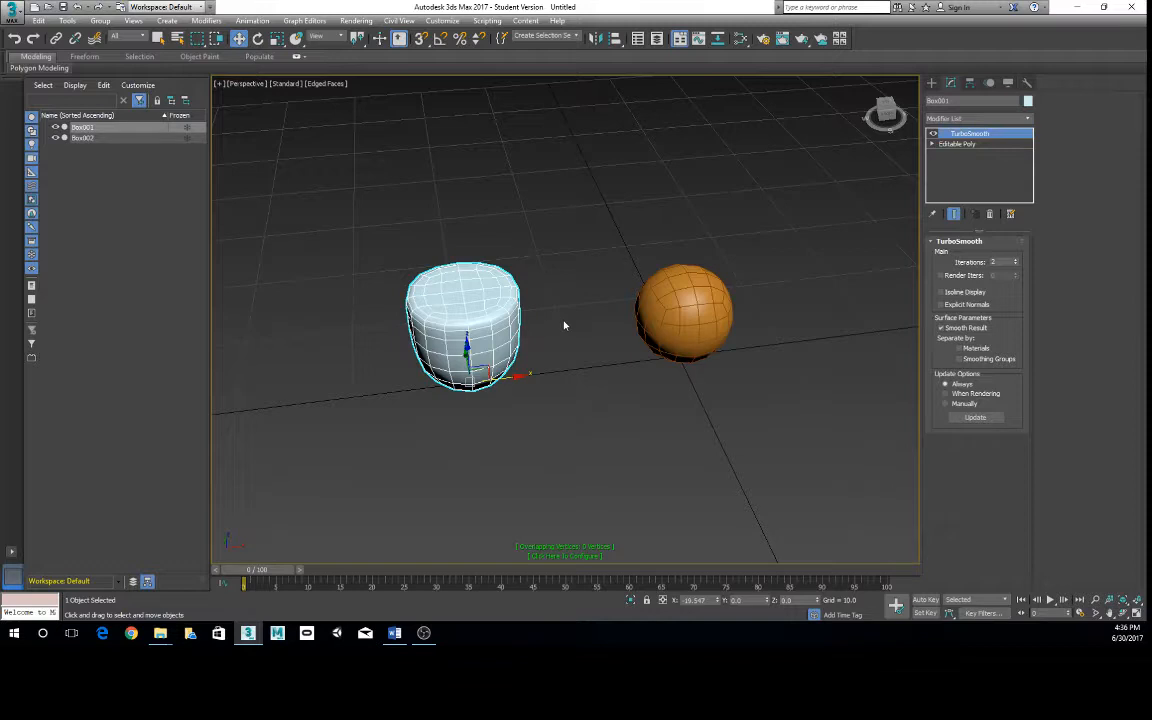
left_click(934, 134)
left_click(683, 313)
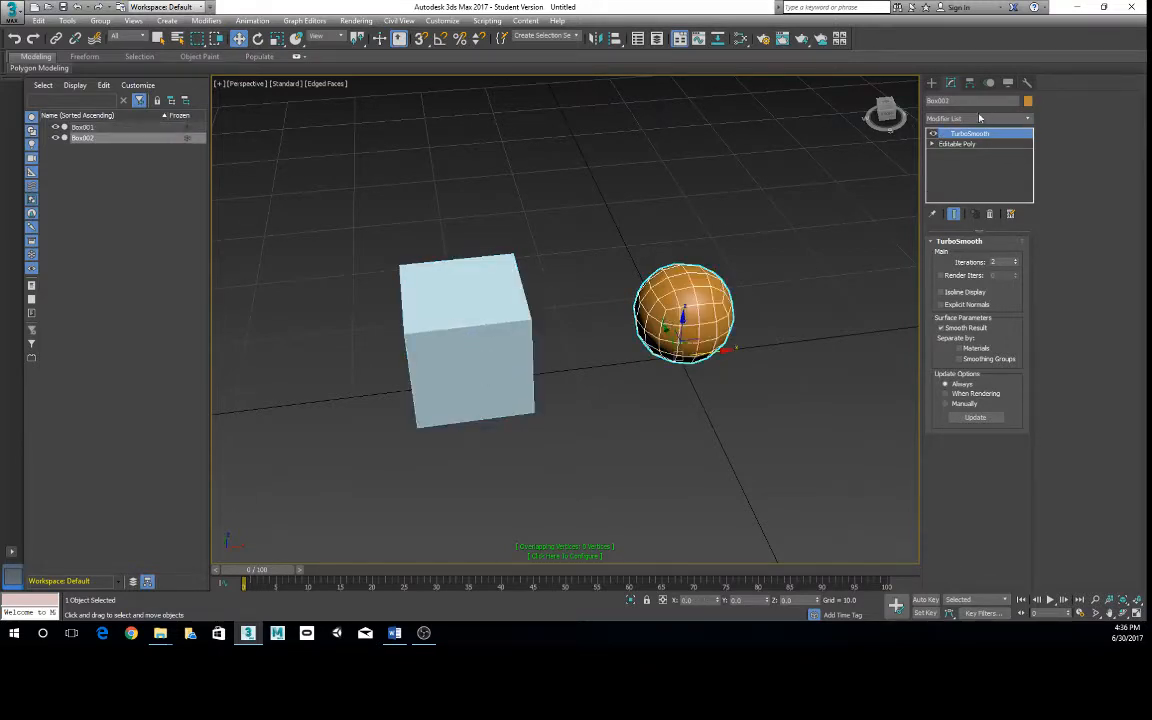
left_click(933, 134)
middle_click_drag(630, 419, 647, 381, "alt")
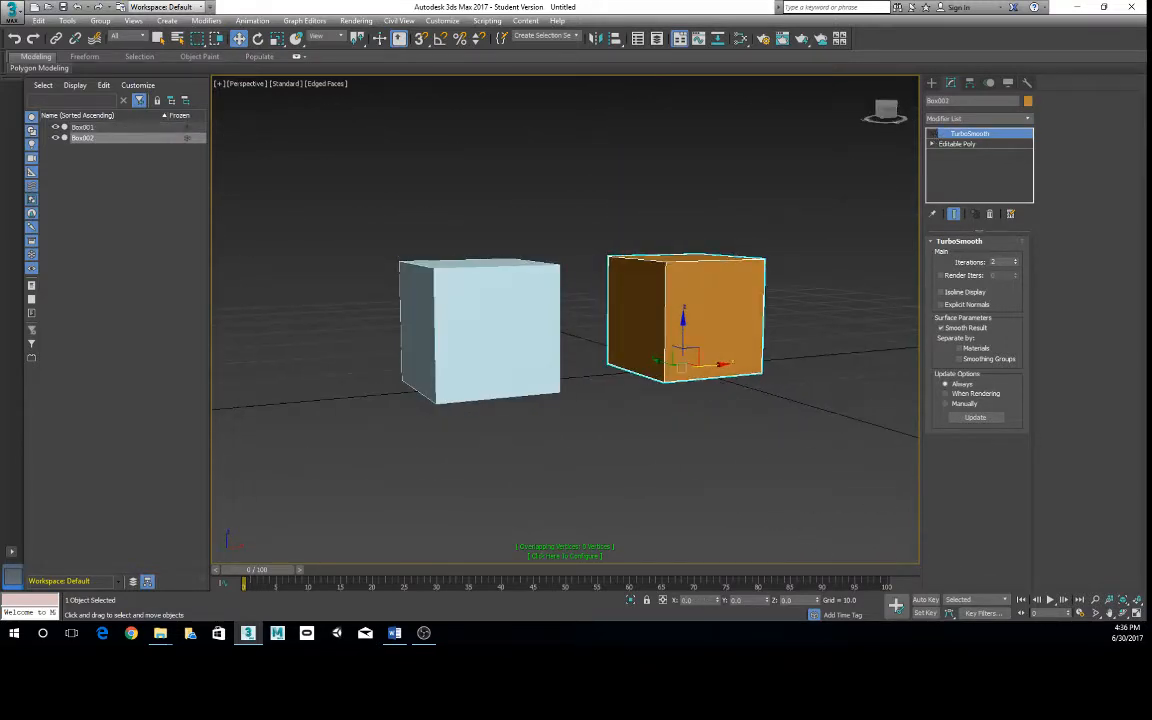
- Select the light-blue box and remove its TurboSmooth modifier from the stack
left_click(478, 347)
middle_click_drag(478, 347, 540, 311, "alt")
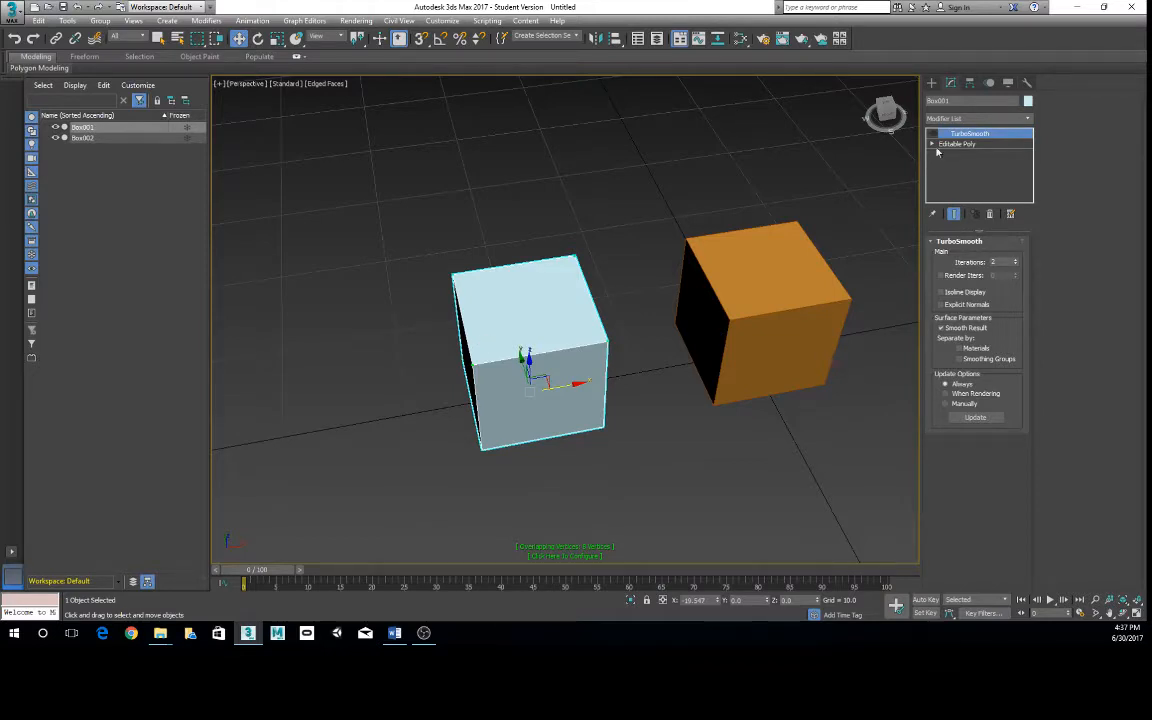
left_click(993, 216)
- Select the light-blue box's top polygon and scale it uniformly inward to leave a narrow rim around it
left_click(990, 256)
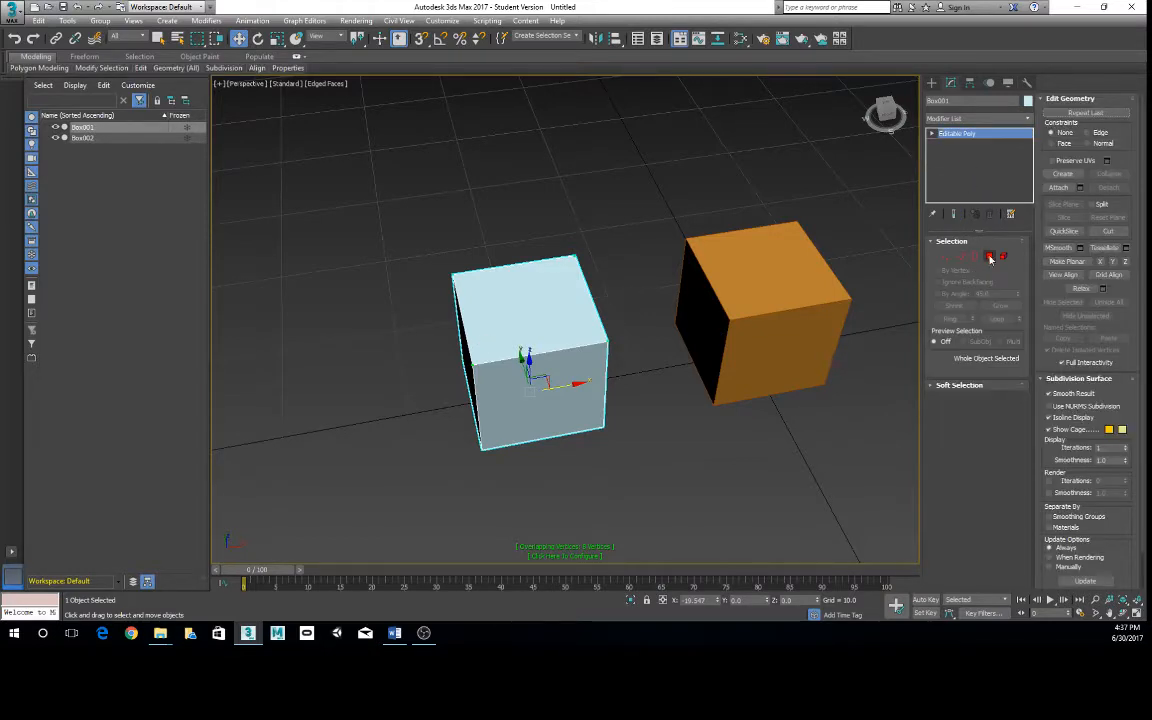
left_click(562, 302)
middle_click_drag(532, 382, 545, 365, "alt")
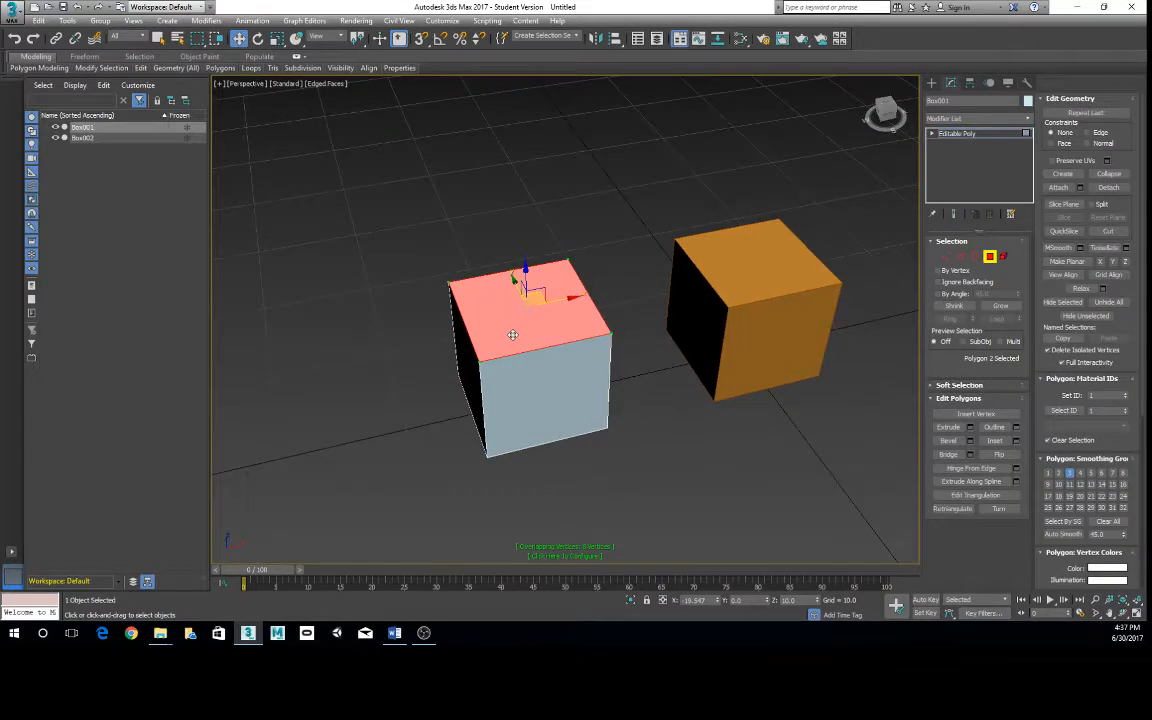
key("r")
mouse_move(525, 311)
left_mouse_down("shift")
mouse_move(527, 301)
mouse_move(531, 324)
mouse_move(520, 314)
mouse_move(536, 321)
left_mouse_up("shift")
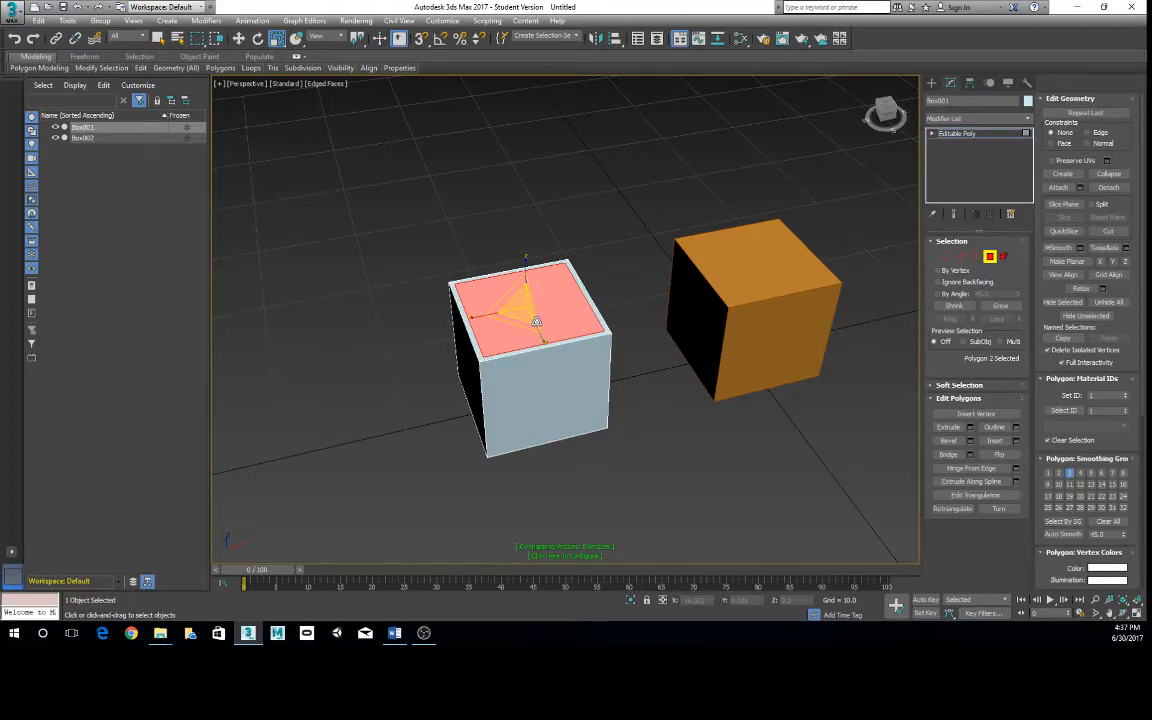
middle_click_drag(536, 321, 567, 326, "alt")
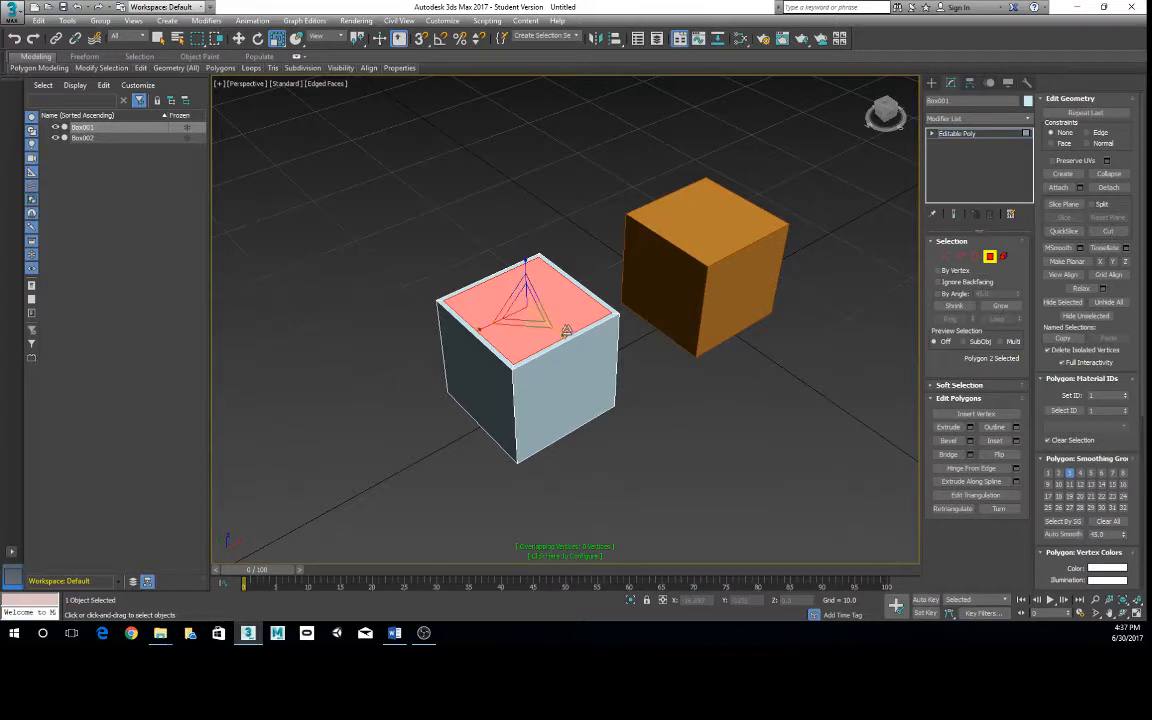
- Select the light-blue box's bottom polygon and inset it slightly to form a thin border
middle_click_drag(632, 402, 560, 395, "alt")
left_click(560, 395)
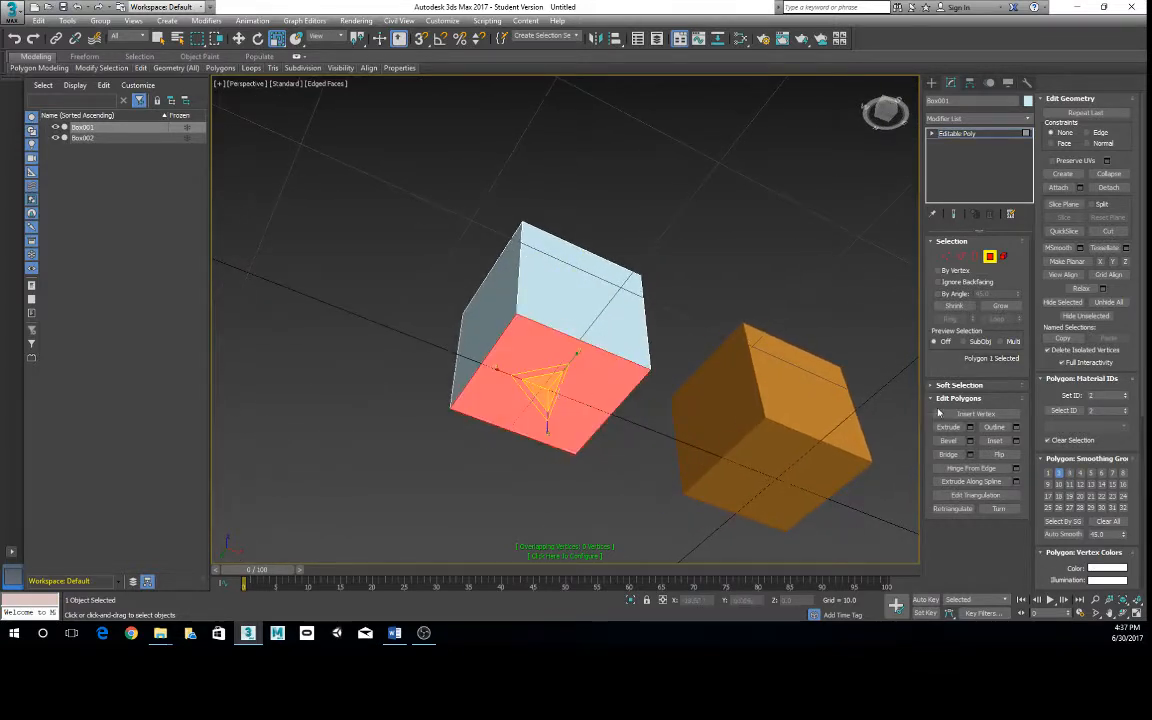
left_click(996, 441)
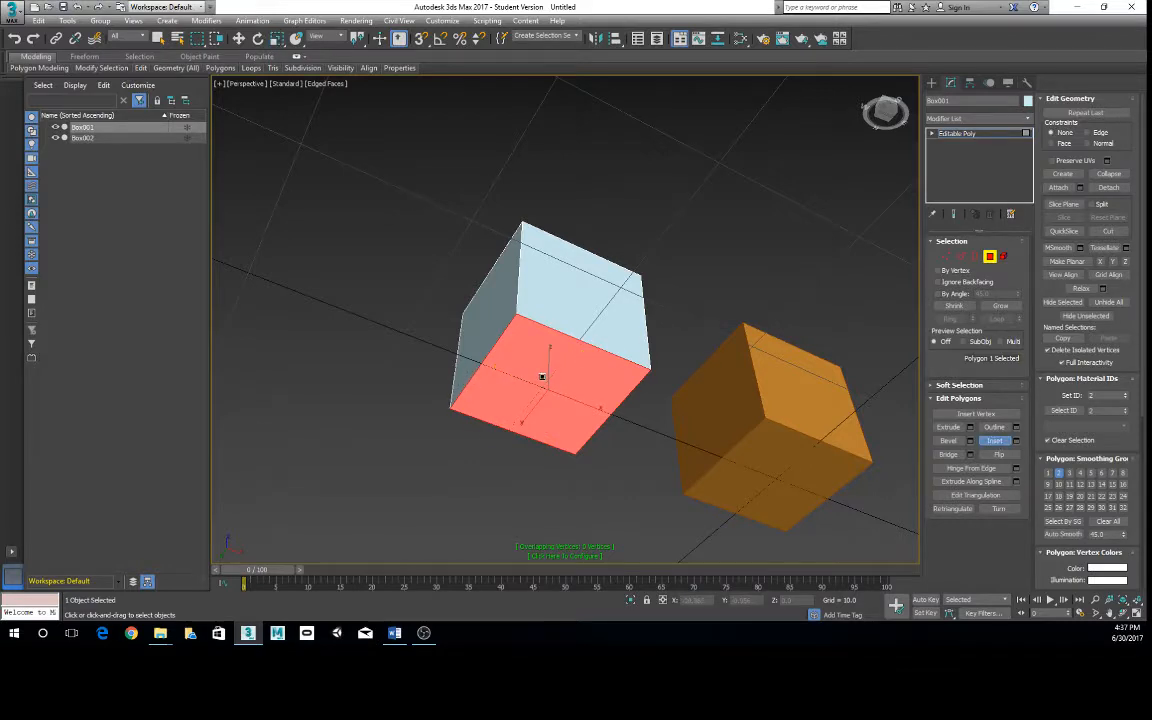
left_click_drag(488, 340, 541, 376)
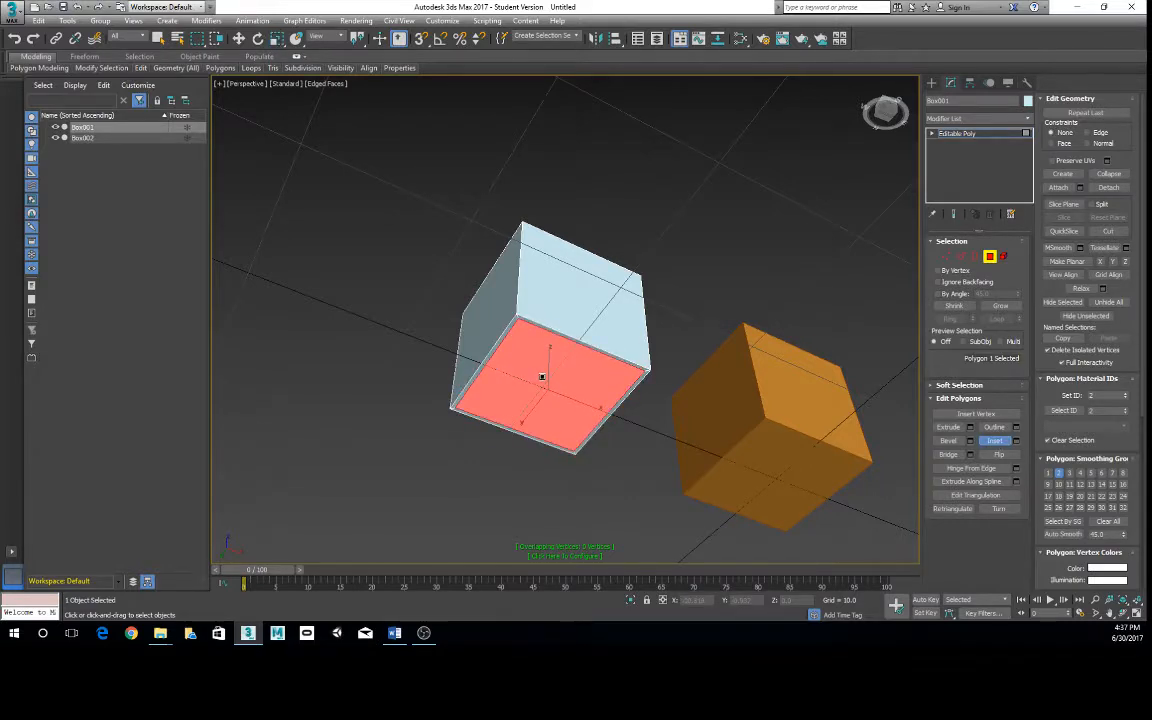
- Leave polygon editing on the light-blue box, return to the top level and clear the selection
key("r")
middle_click_drag(581, 391, 652, 356, "alt")
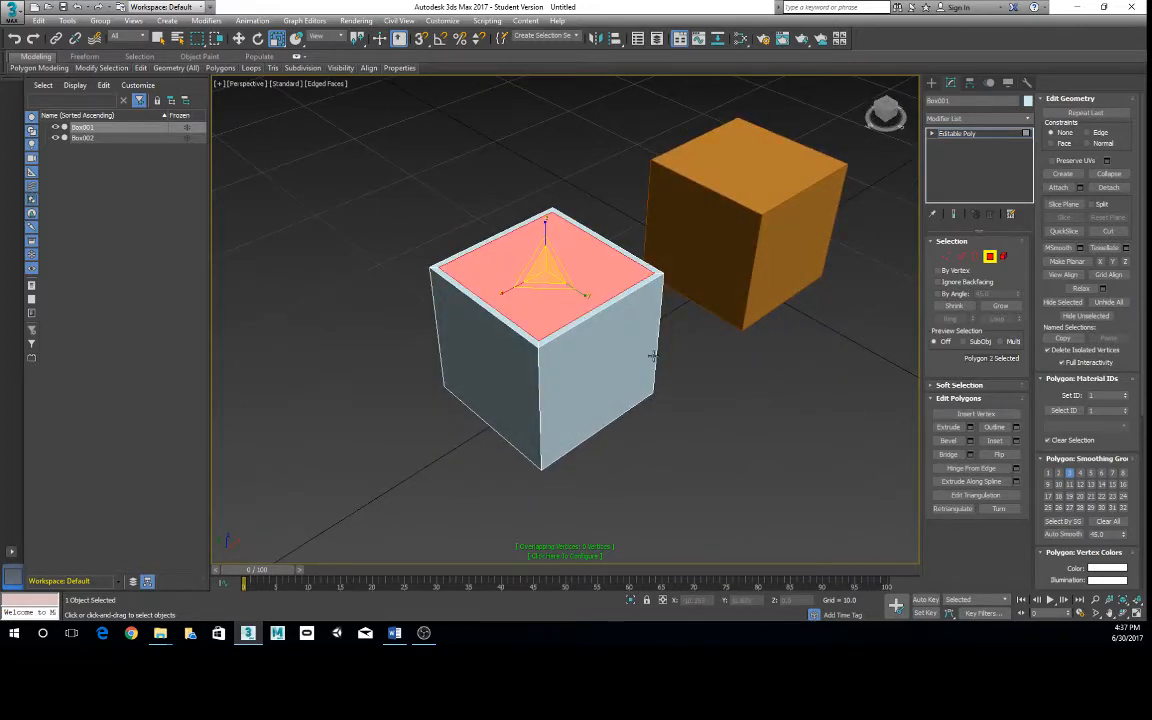
right_click(617, 282)
left_click(601, 268)
left_click(676, 419)
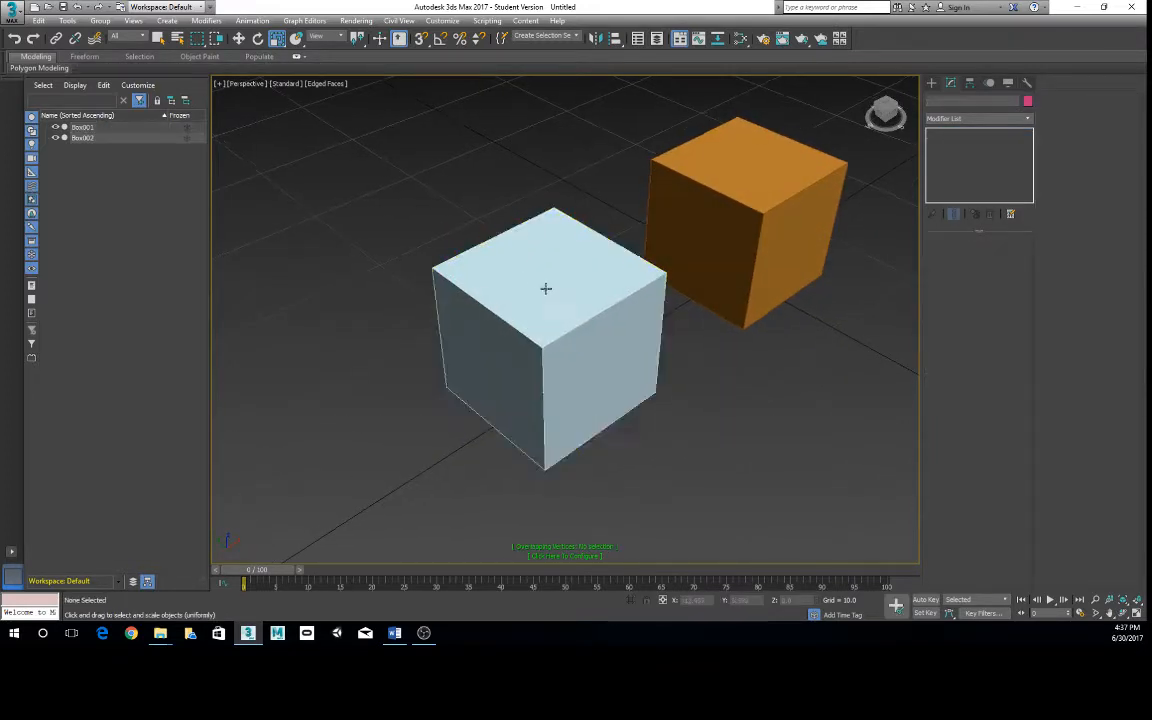
- Select the light-blue box and examine its top and bottom inner borders in wireframe display
left_click(565, 296)
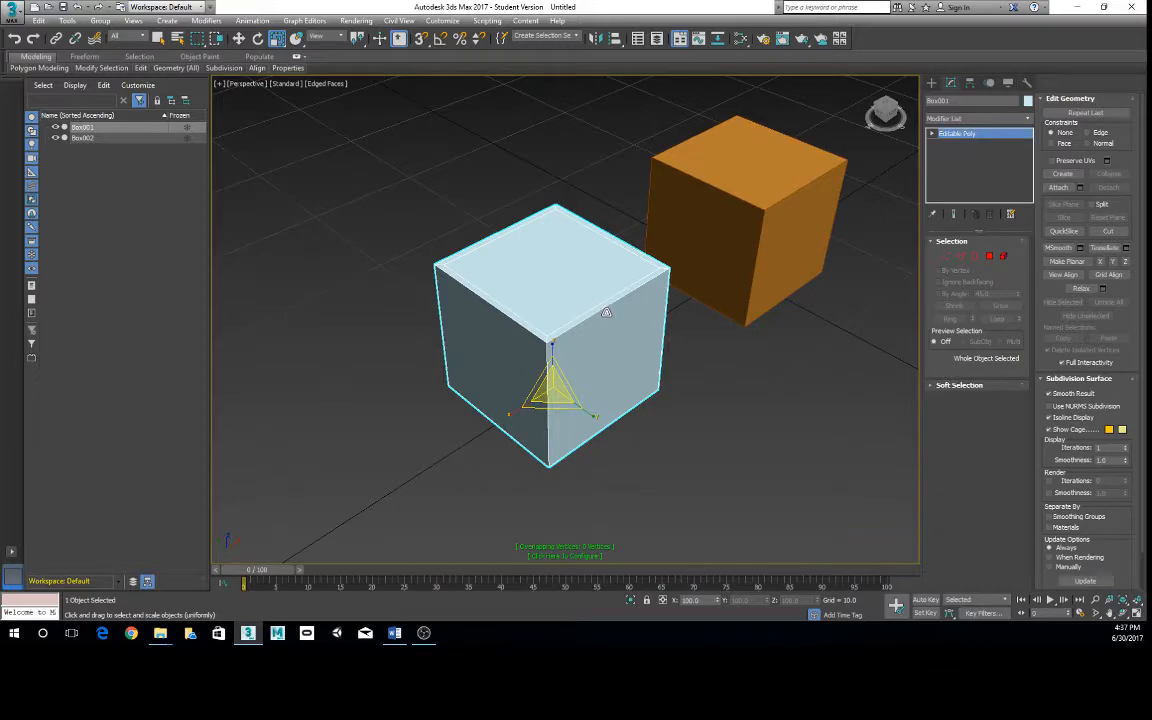
key("F3")
mouse_move(638, 319)
middle_mouse_down("alt")
mouse_move(624, 307)
mouse_move(609, 329)
mouse_move(548, 316)
mouse_move(522, 324)
mouse_move(656, 314)
mouse_move(643, 321)
middle_mouse_up("alt")
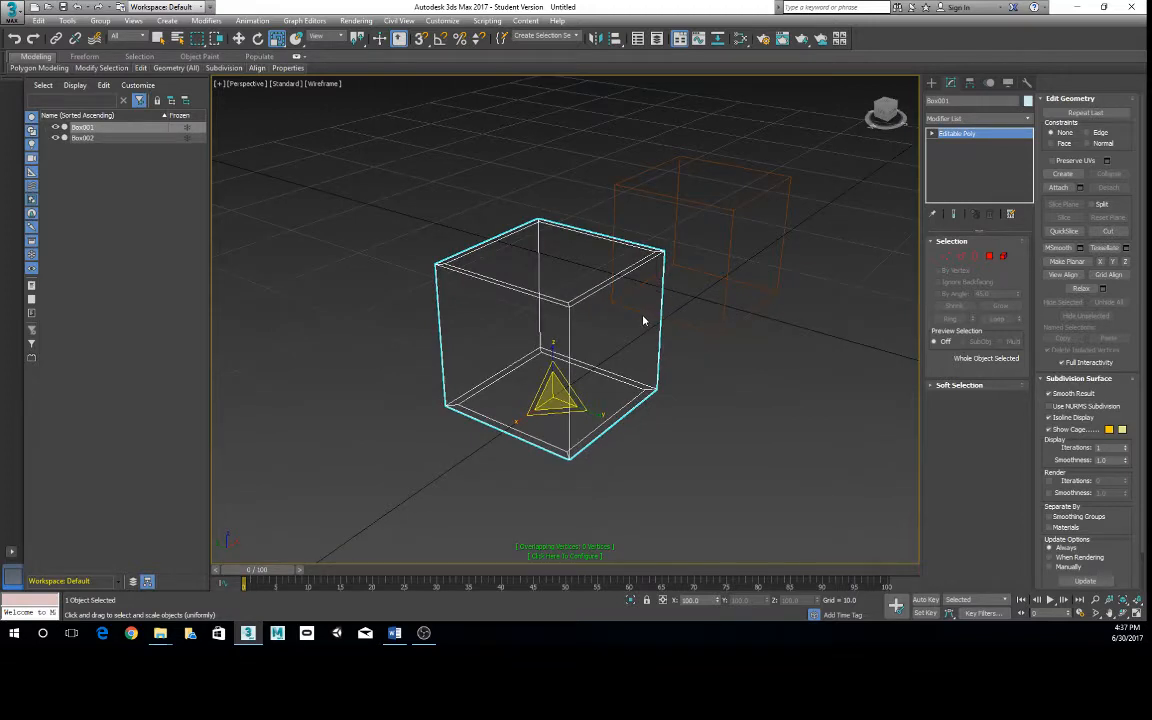
middle_click_drag(650, 326, 586, 350, "alt")
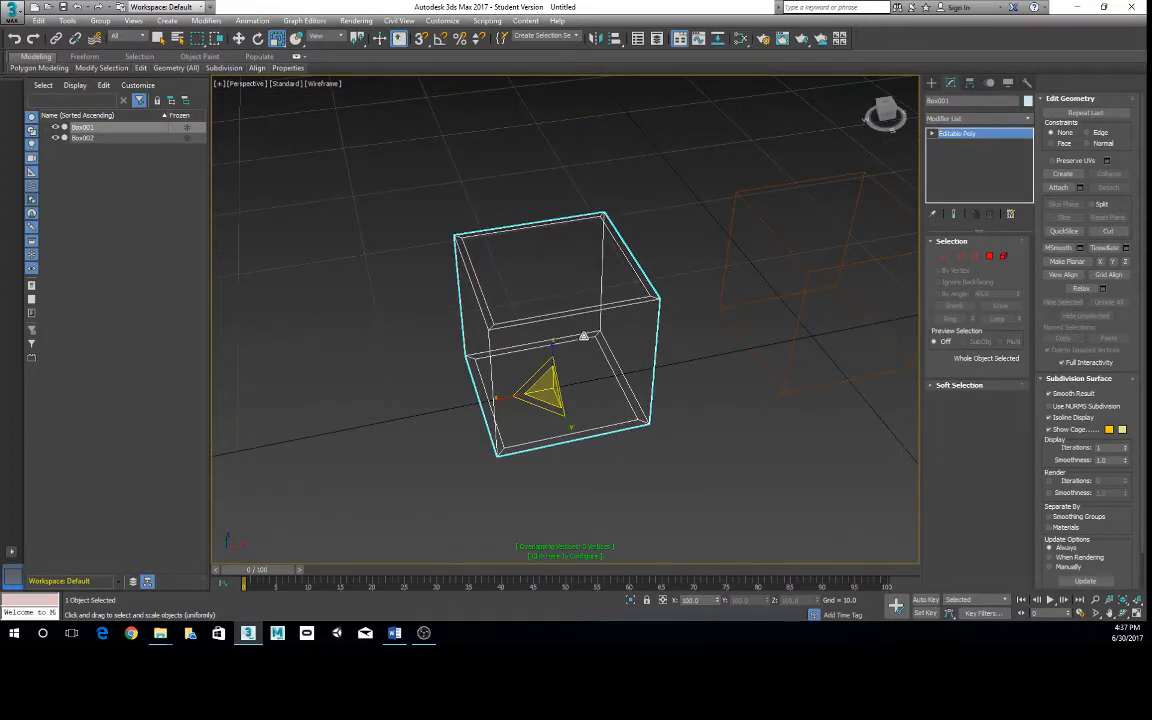
key("F3")
- Select one side polygon of the light-blue box and extrude it with a height of 0.0
mouse_move(586, 386)
middle_mouse_down("alt")
mouse_move(660, 356)
mouse_move(830, 387)
middle_mouse_up("alt")
key("4")
left_click(584, 398)
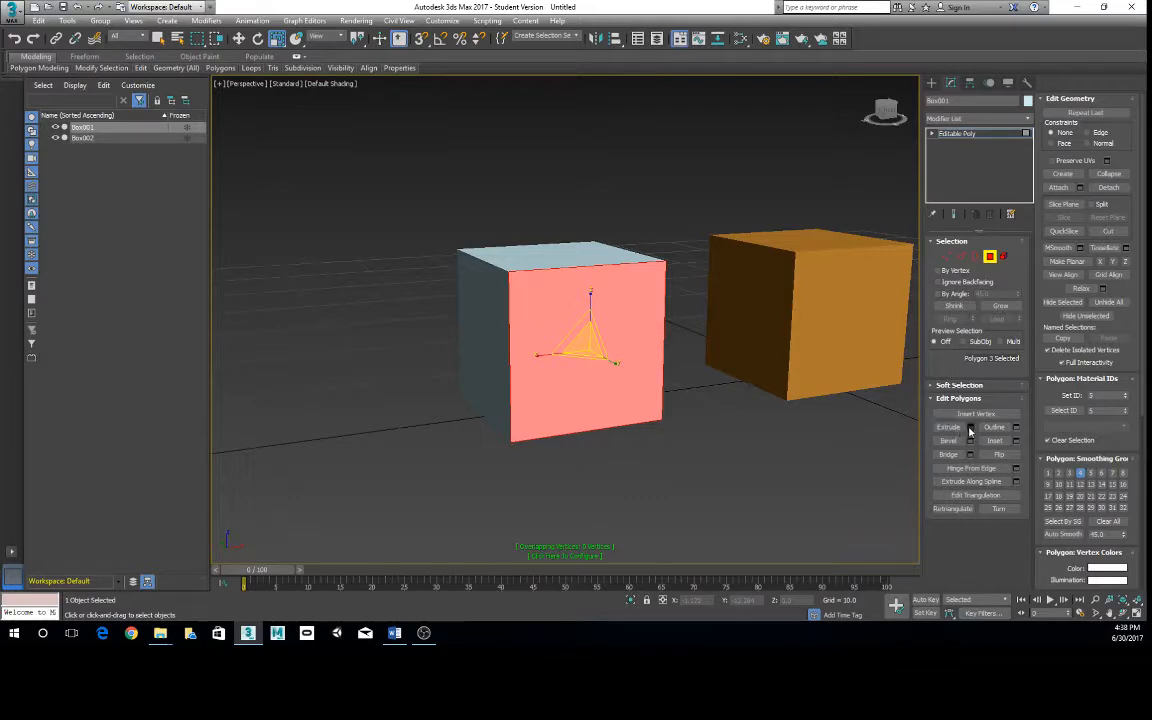
left_click(969, 428)
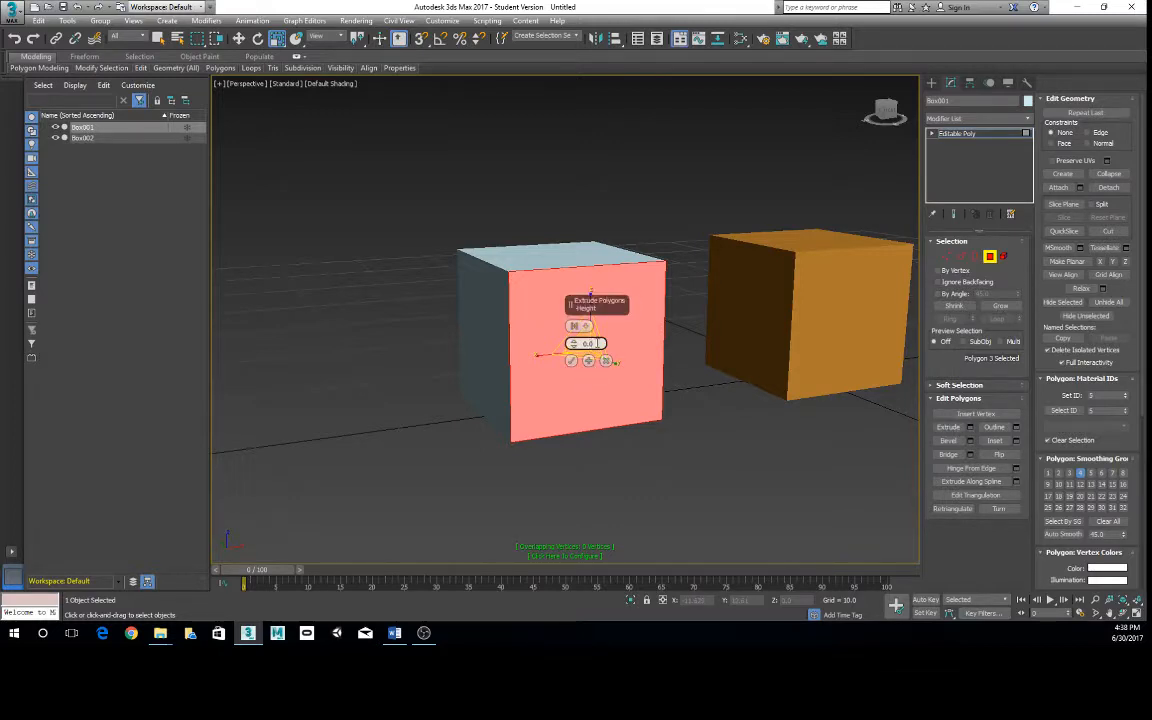
left_click_drag(600, 343, 578, 343)
left_click(574, 362)
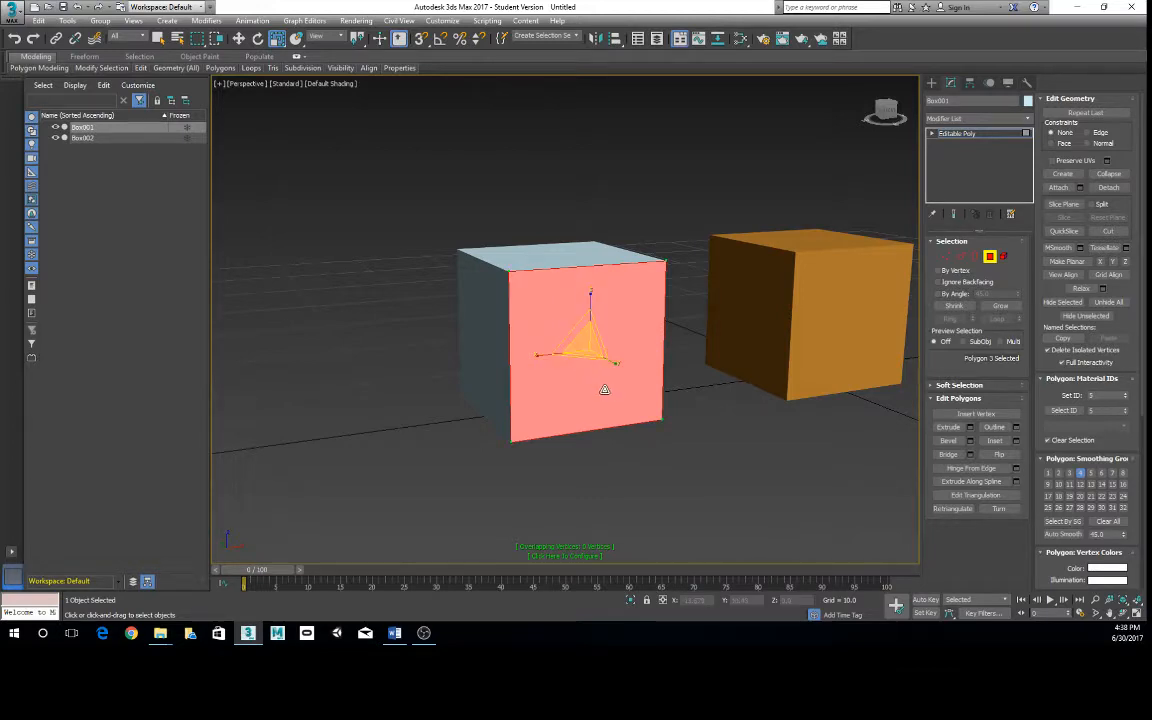
- Scale the extruded side polygon slightly inward to leave a thin rim and clear the polygon selection
middle_click_drag(602, 391, 621, 400, "alt")
mouse_move(590, 347)
left_mouse_down()
mouse_move(578, 339)
mouse_move(589, 350)
left_mouse_up()
middle_click_drag(600, 420, 676, 450, "alt")
left_click(666, 455)
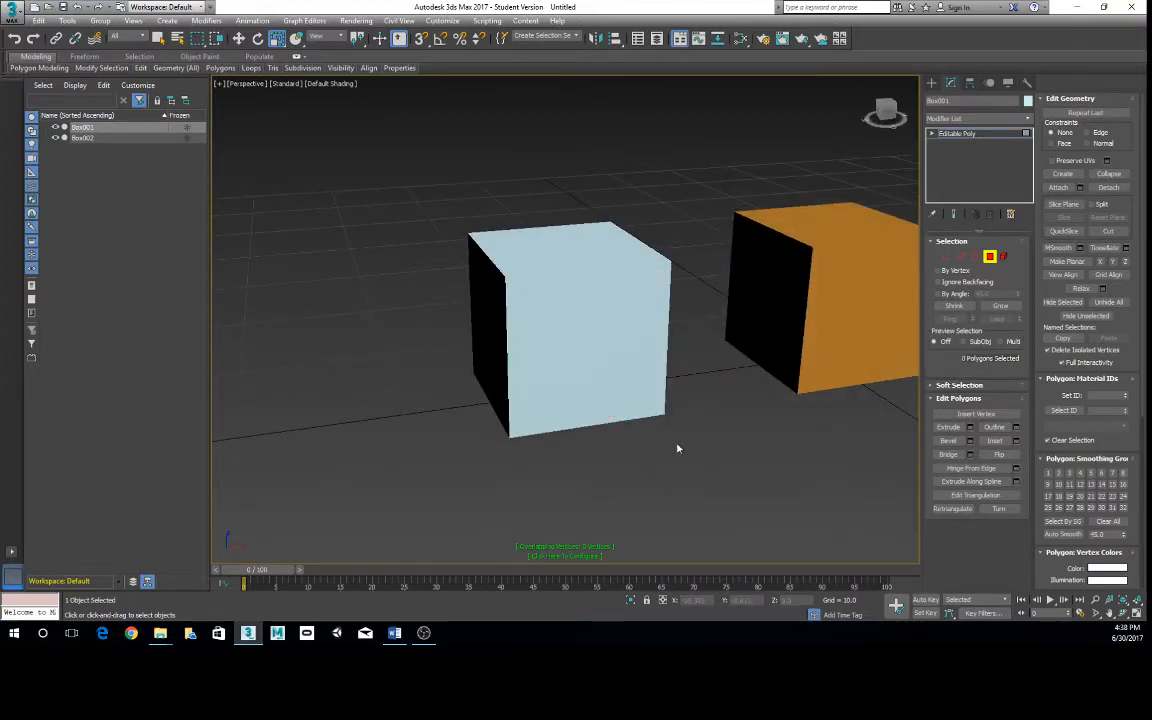
- Inset a different side polygon of the light-blue box slightly and turn on the display of edges on shaded faces
left_click(618, 361)
middle_click_drag(618, 361, 882, 374, "alt")
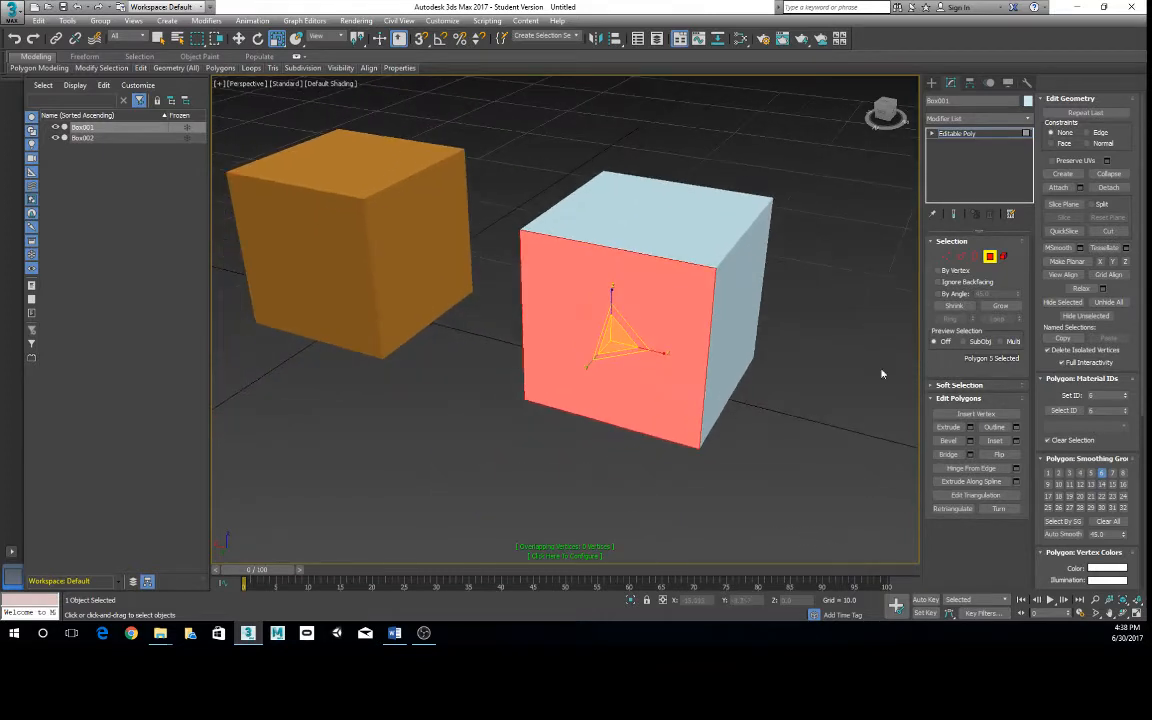
left_click(996, 442)
left_click_drag(639, 361, 652, 360)
key("F4")
mouse_move(684, 373)
middle_mouse_down("alt")
mouse_move(751, 365)
mouse_move(539, 374)
mouse_move(612, 398)
mouse_move(673, 360)
mouse_move(611, 345)
middle_mouse_up("alt")
- Extrude the inset side polygon inward to form a recess in the light-blue box and clear the polygon selection
left_click(948, 427)
left_click_drag(611, 345, 414, 350)
middle_click_drag(472, 315, 751, 425, "alt")
key("w")
left_click(752, 426)
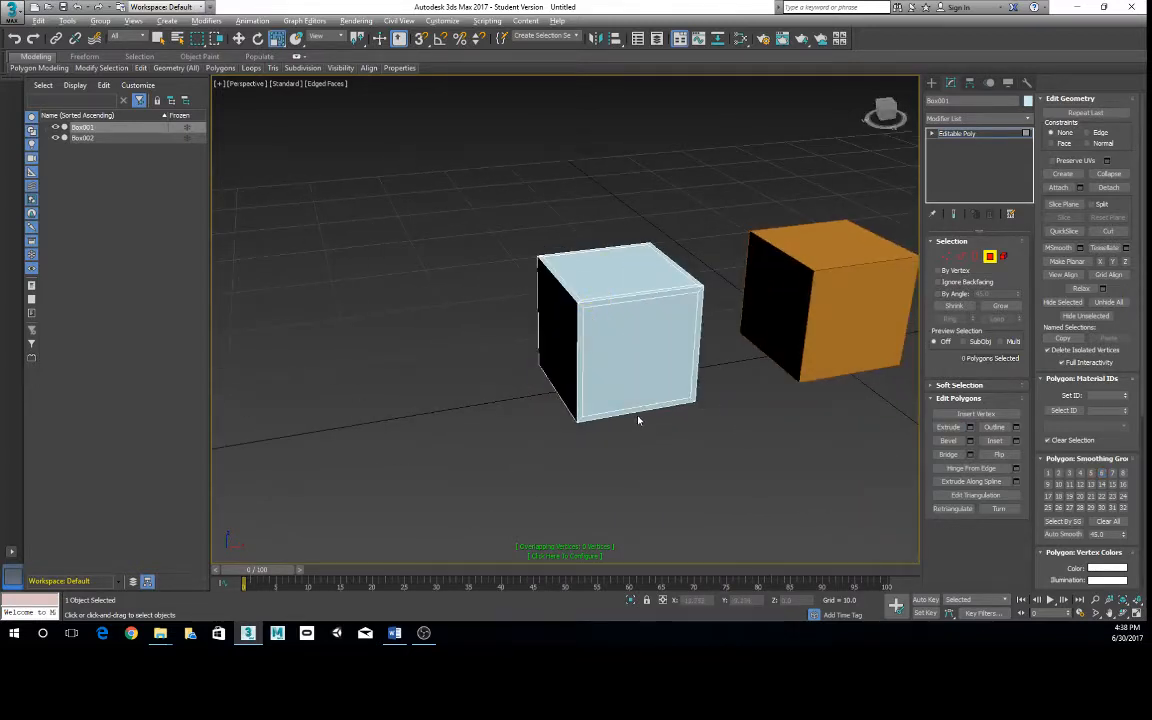
middle_click_drag(640, 419, 780, 407, "alt")
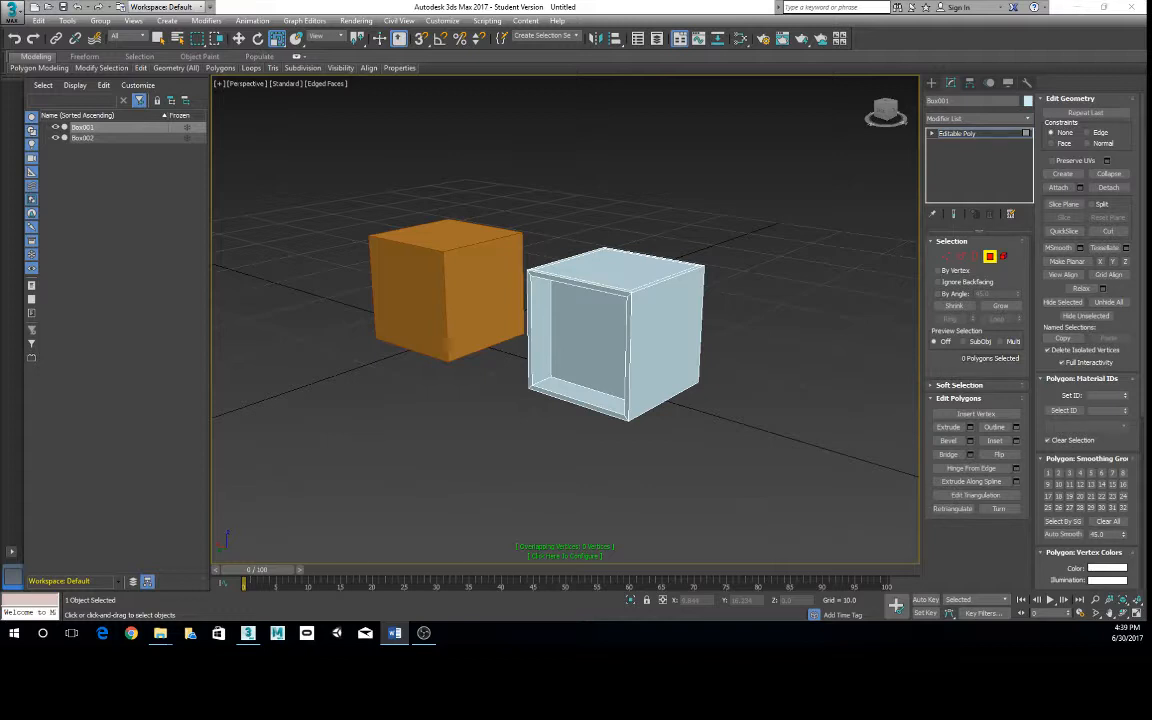
- Try deleting the recessed polygon inside the light-blue box and undo the deletion
scroll(643, 352, "down", 6)
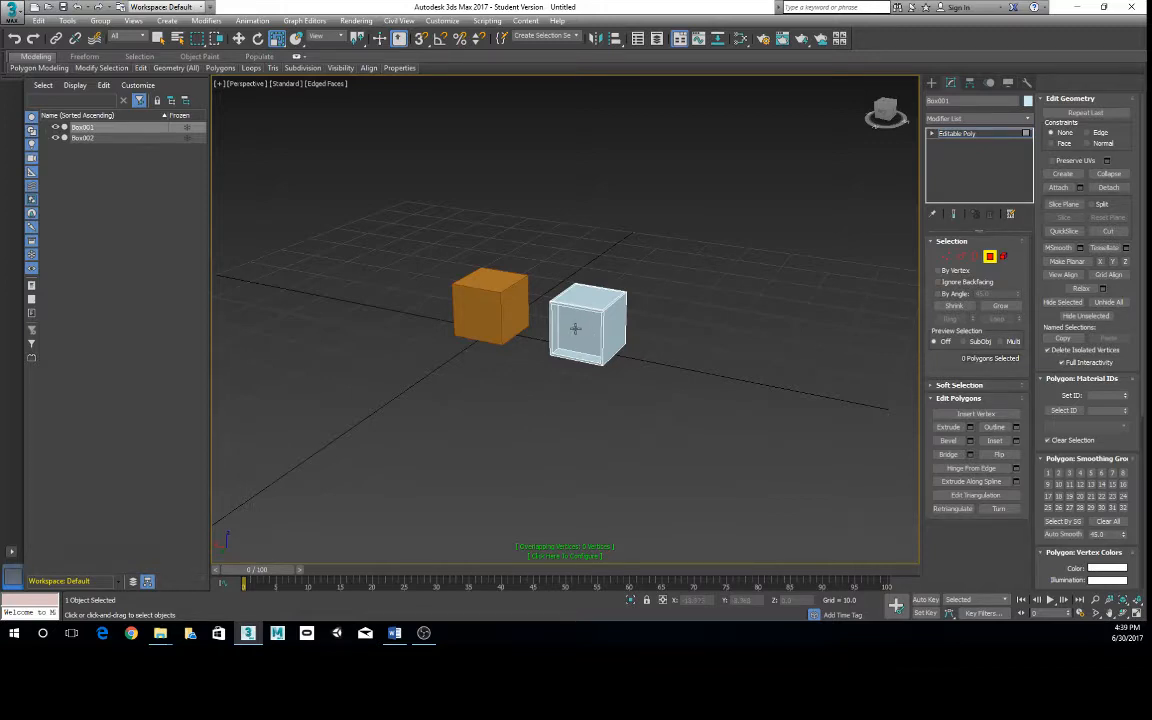
left_click(579, 330)
key("Delete")
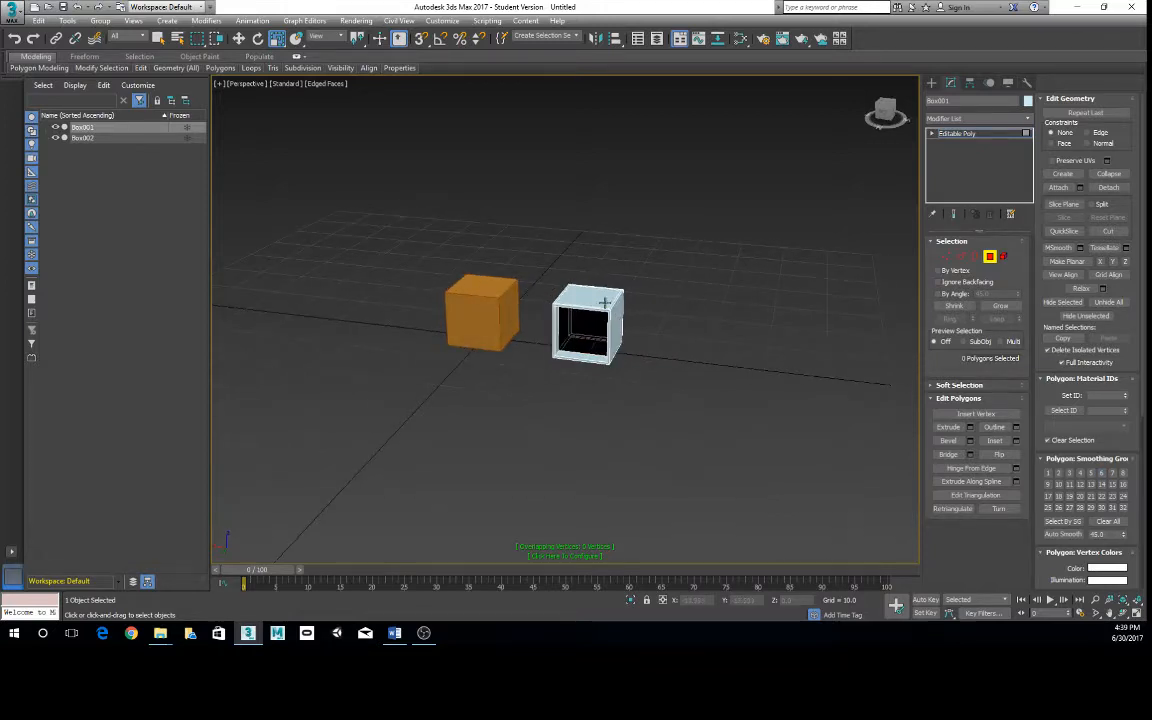
scroll(617, 311, "up", 3)
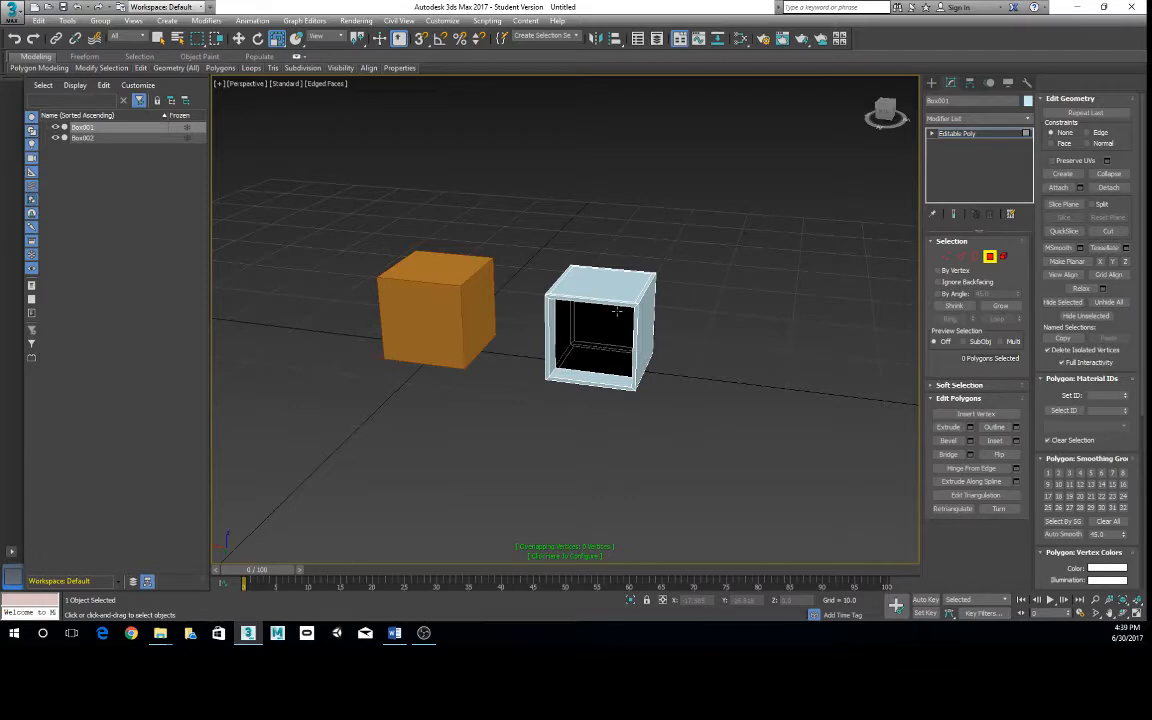
key("ctrl+z")
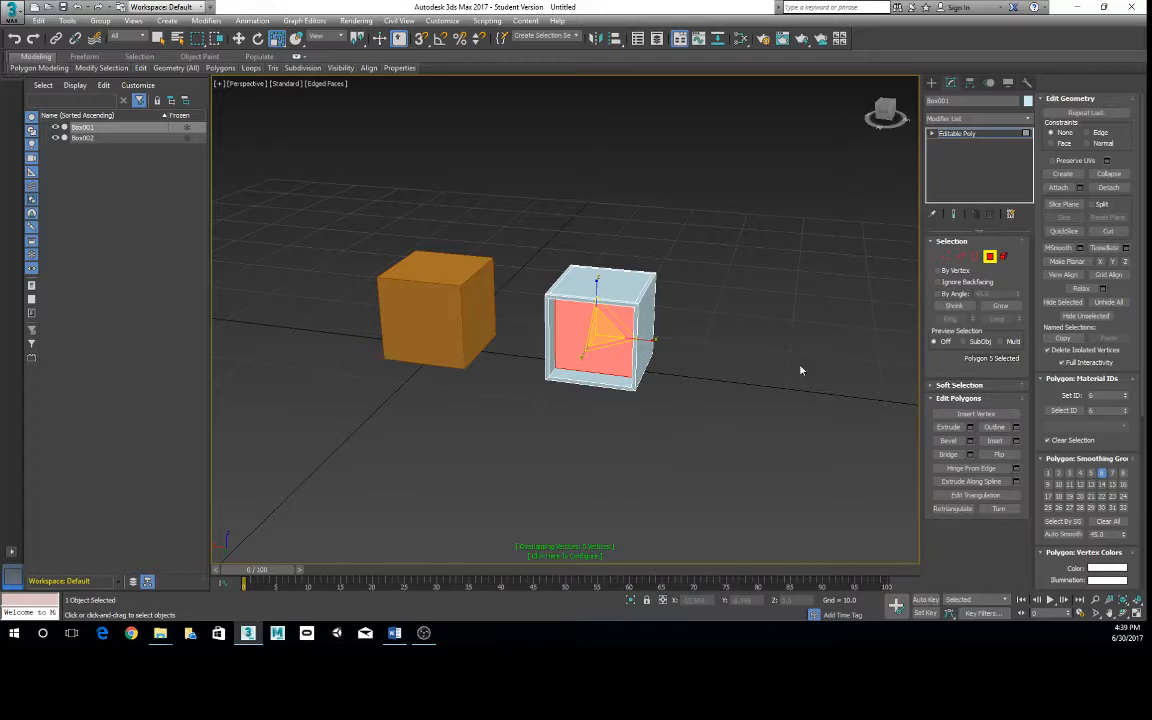
middle_click_drag(800, 368, 391, 165, "alt")
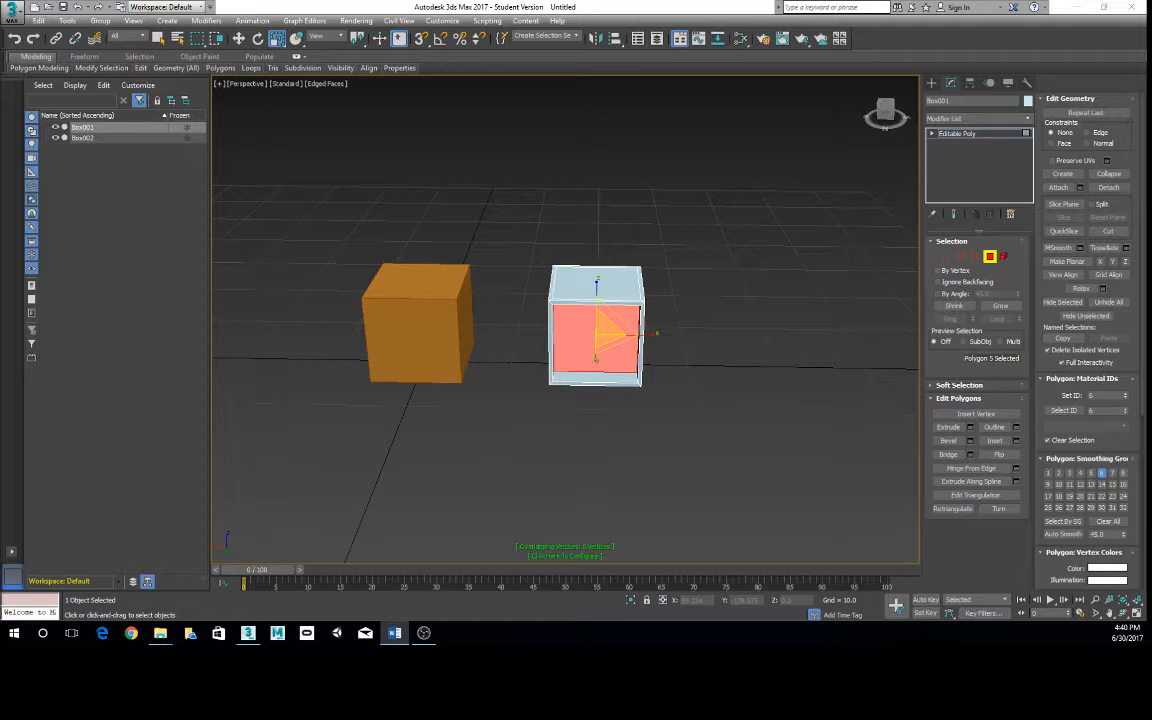
middle_click_drag(528, 290, 481, 347, "alt")
scroll(520, 299, "up", 3)
scroll(520, 299, "down", 4)
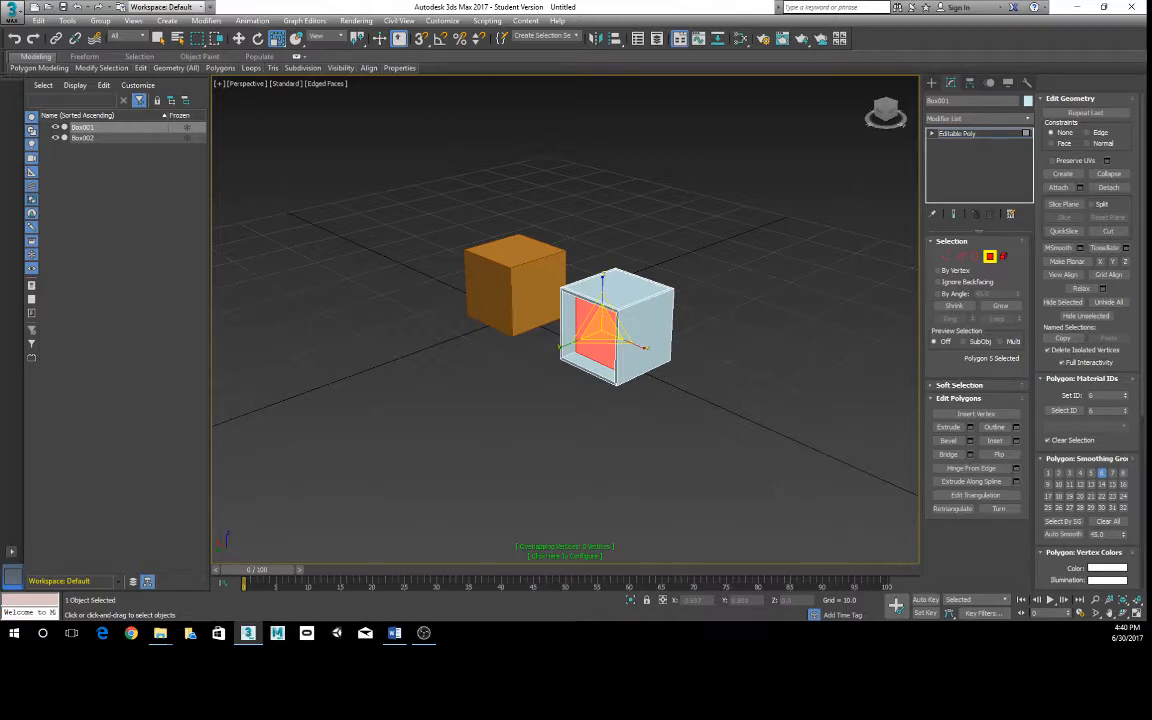
mouse_move(97, 73)
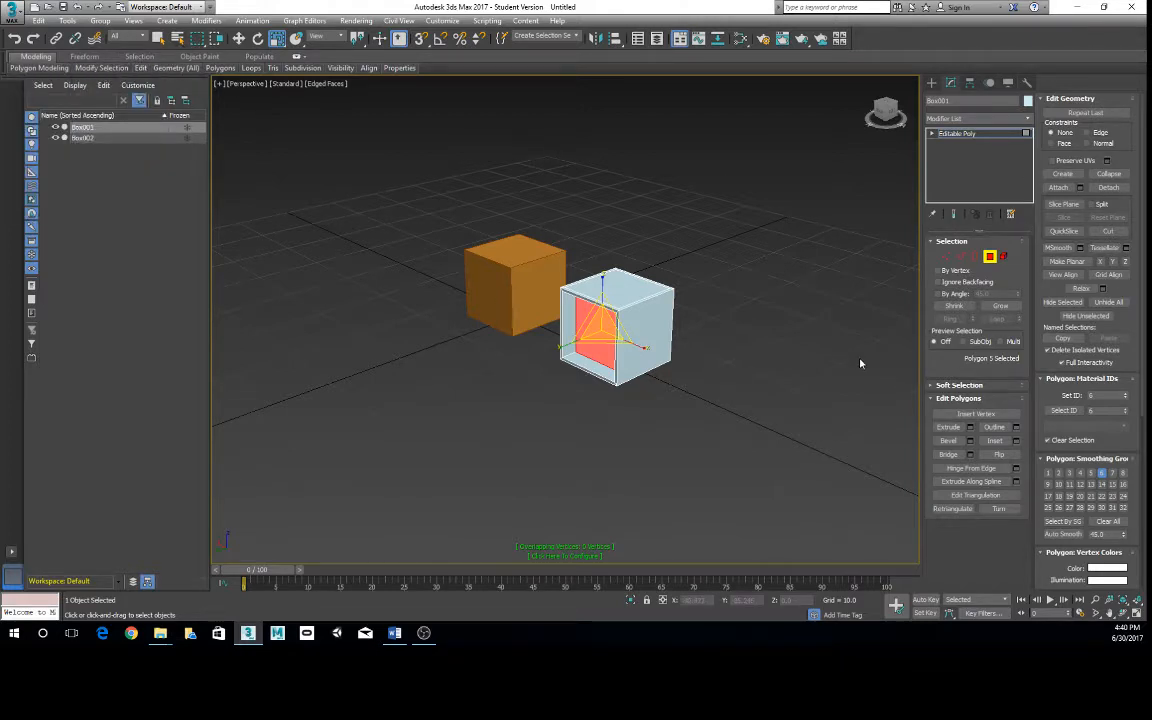
- Return the light-blue box from polygon level to the top level and deselect it
right_click(630, 315)
left_click(601, 304)
left_click(370, 414)
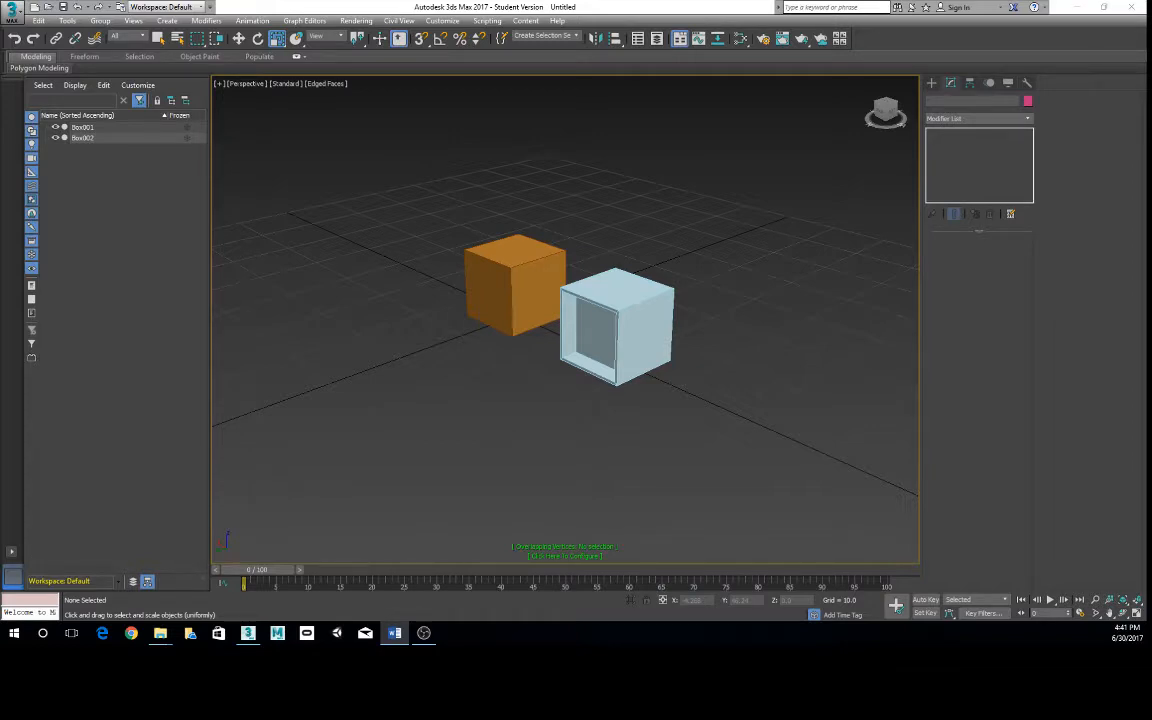
middle_click_drag(571, 381, 533, 357, "alt")
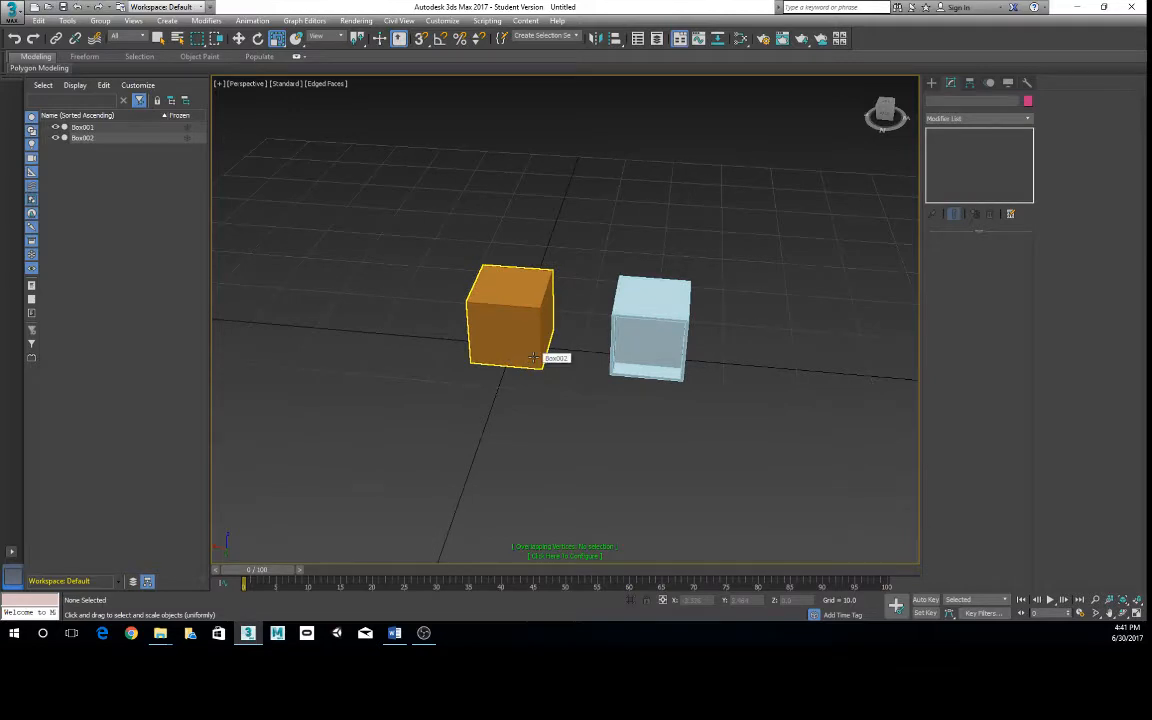
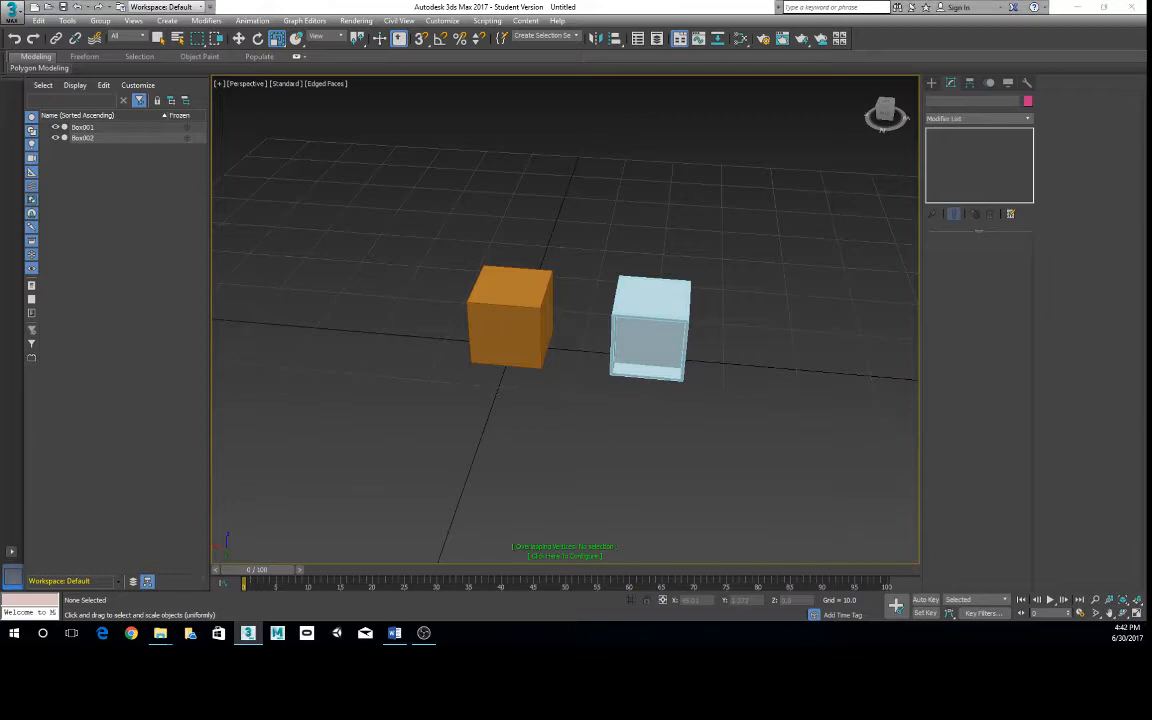
- Switch to Photos and view the example vehicle renders in order, from the old-fashioned car to the Viking ship
key("super+d")
key("super+d")
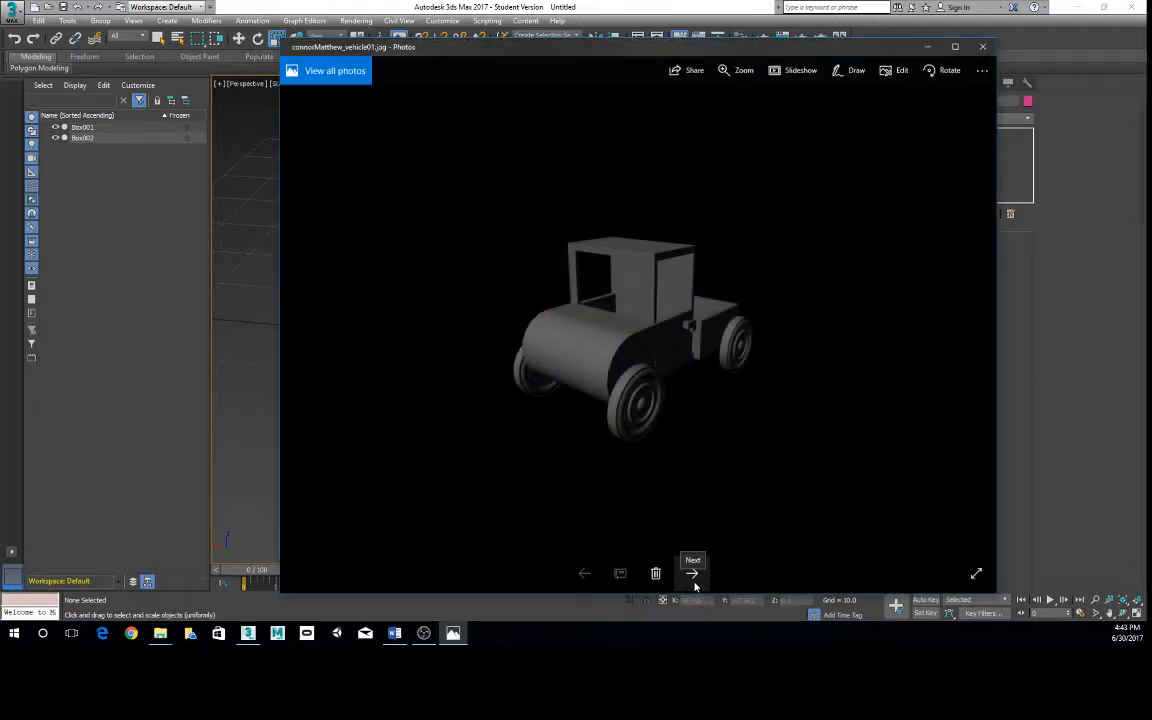
left_click(694, 582)
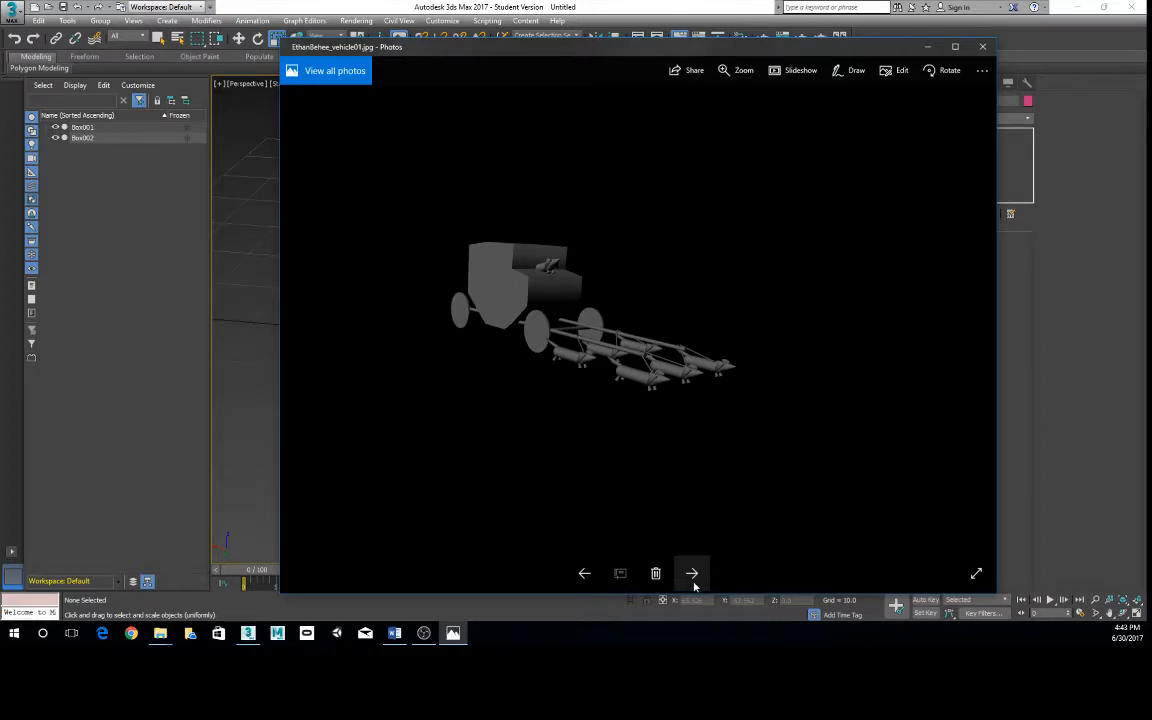
left_click(692, 574)
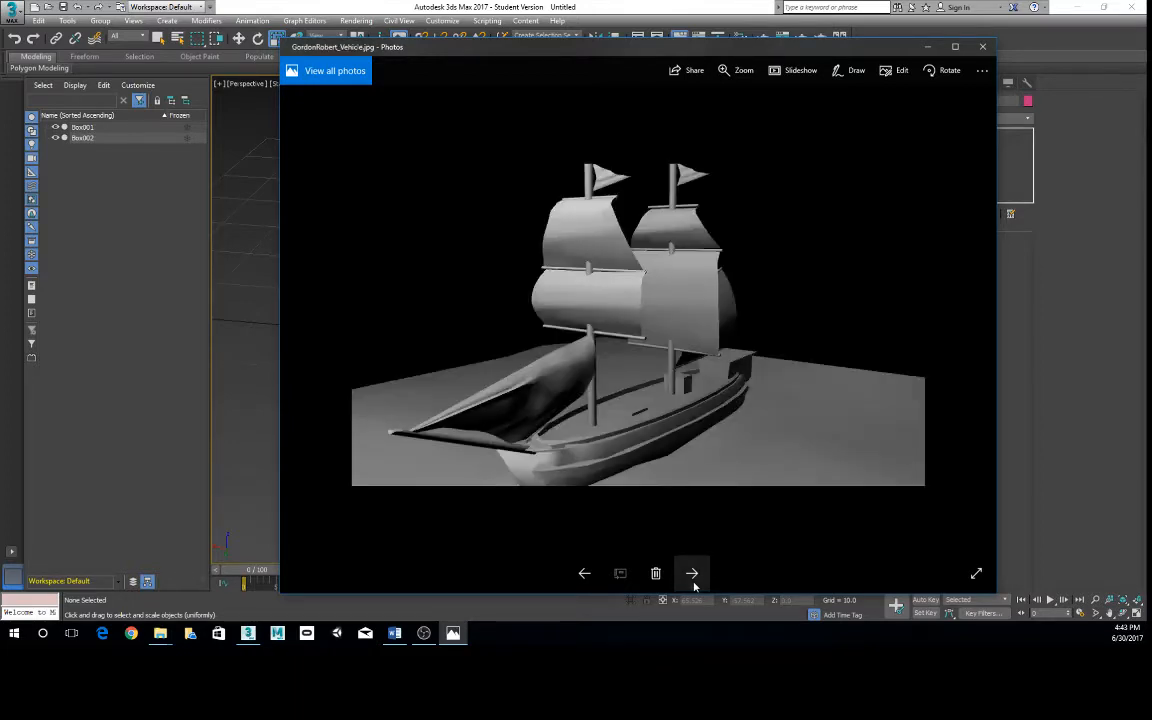
left_click(692, 574)
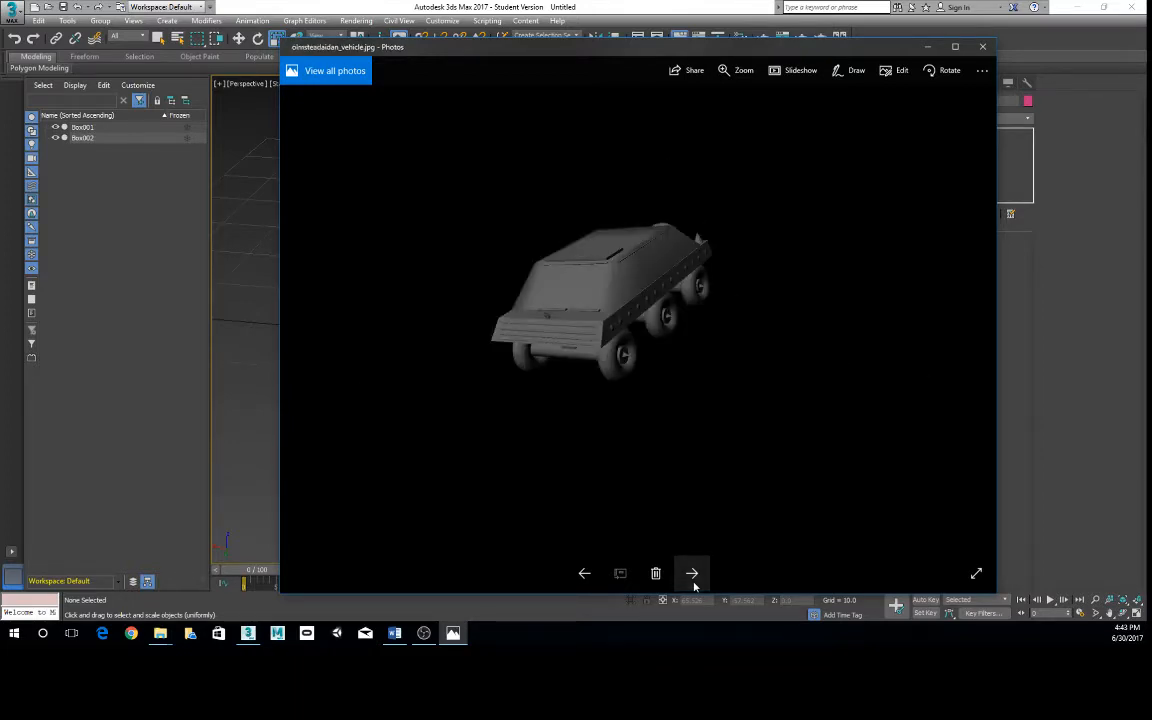
left_click(692, 574)
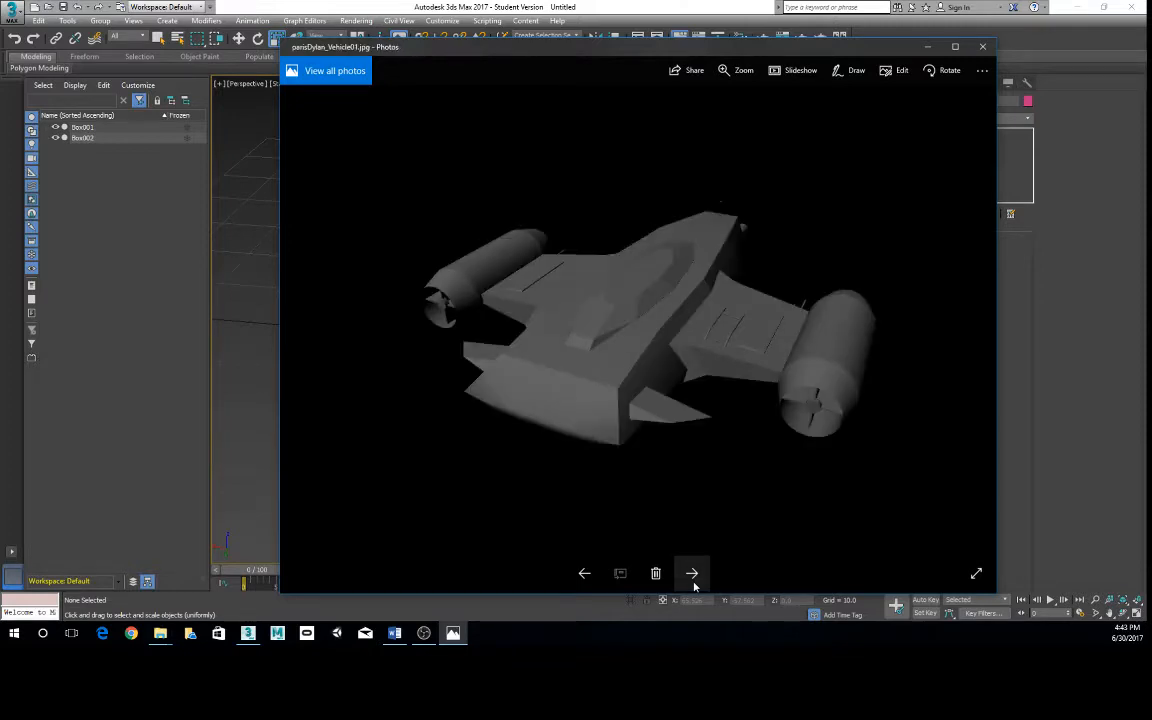
left_click(692, 574)
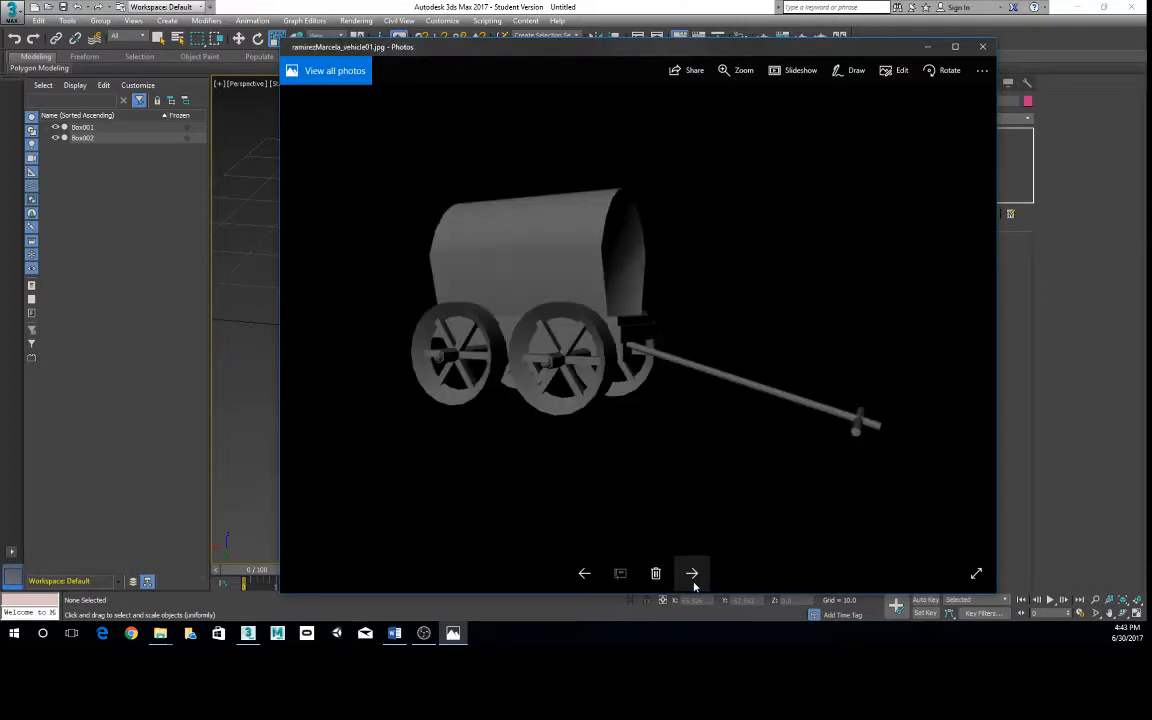
left_click(692, 574)
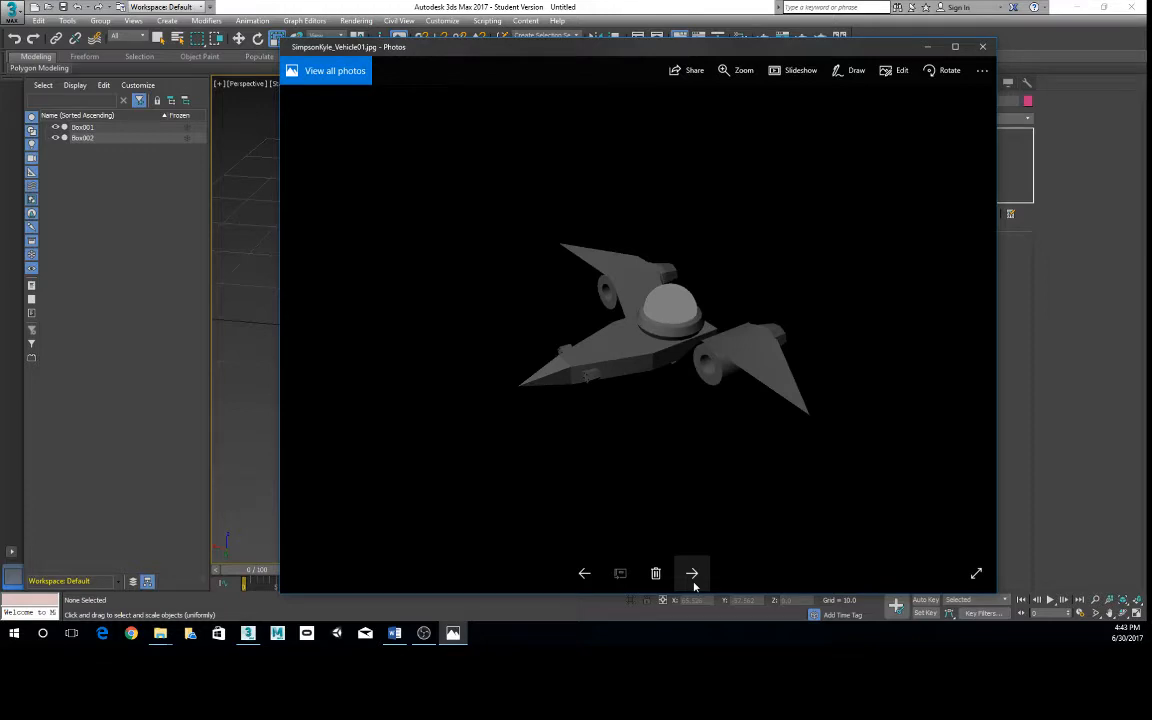
left_click(692, 574)
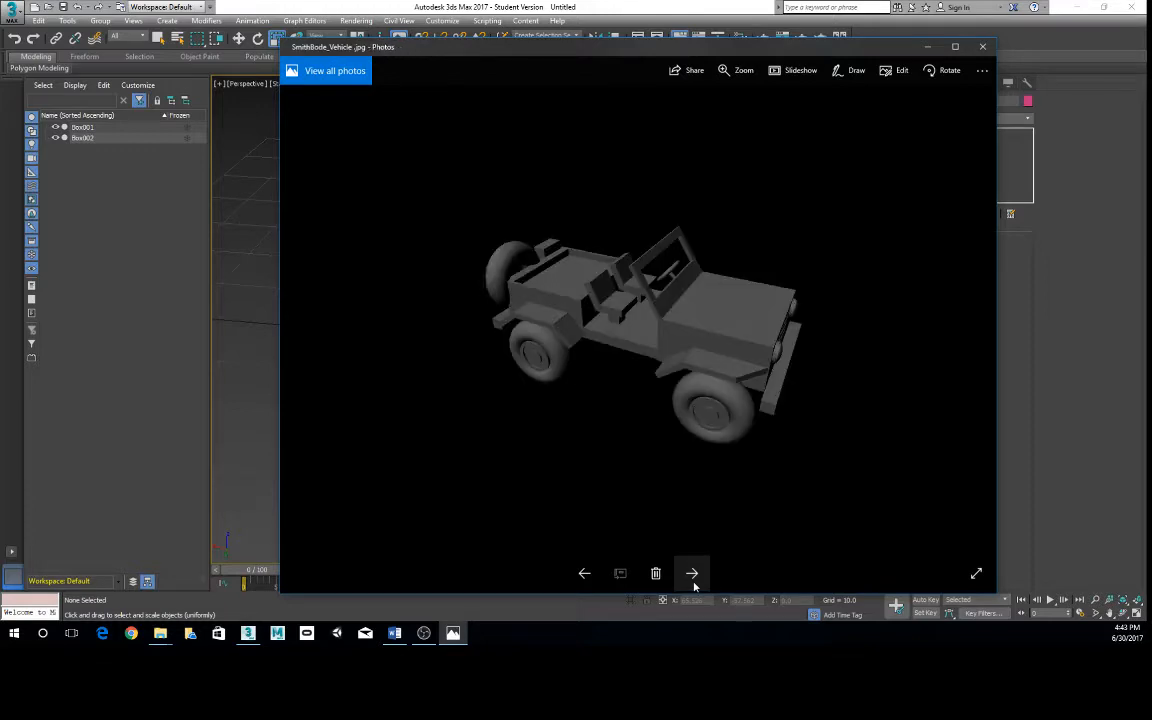
left_click(692, 574)
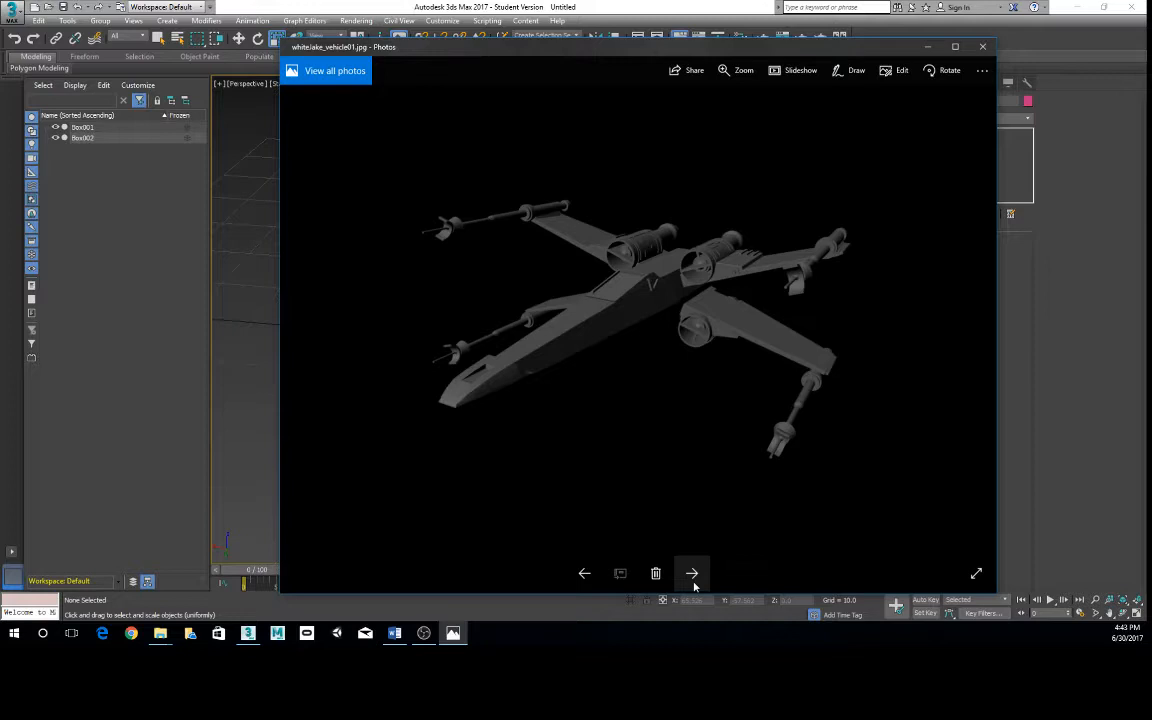
left_click(691, 574)
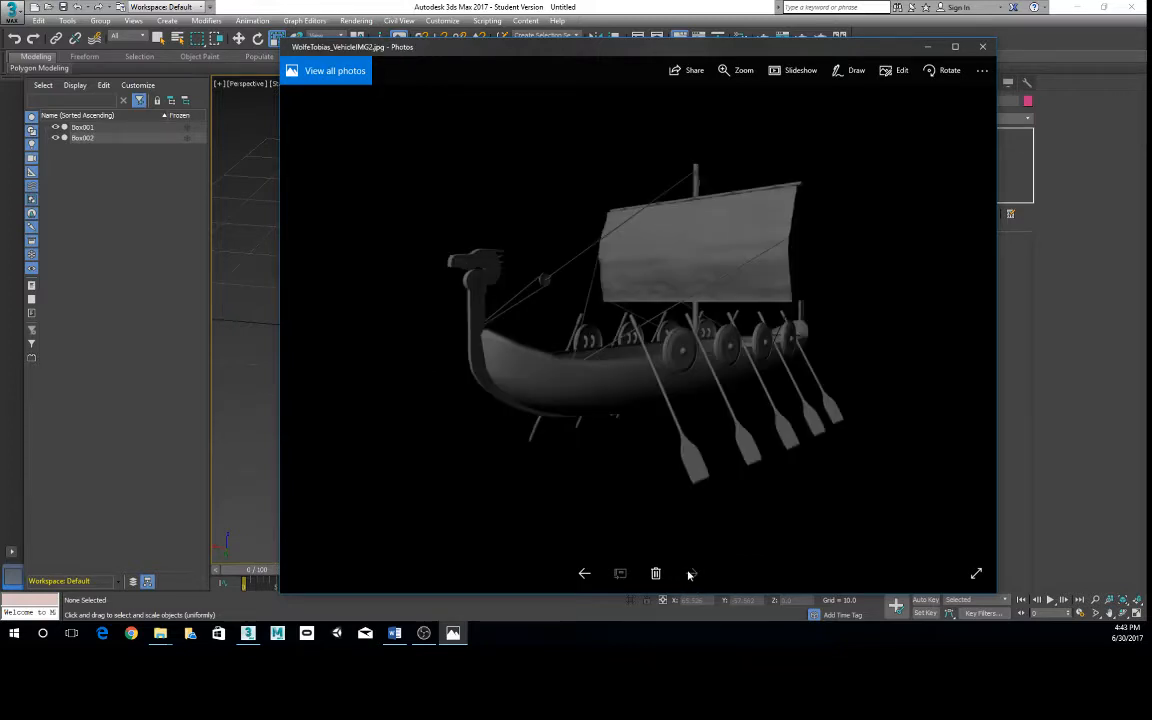
- Go back to the covered wagon render and view the images forward again to the Viking ship, without deleting any
left_click(584, 573)
left_click(691, 575)
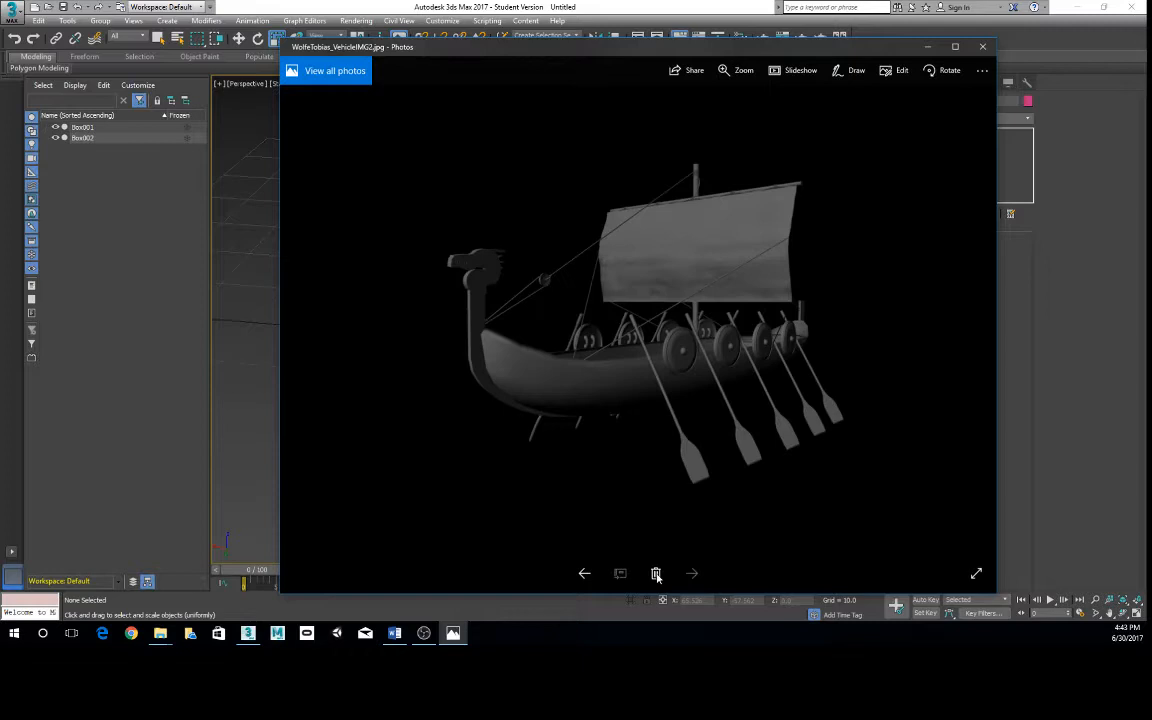
left_click(586, 572)
left_click(587, 573)
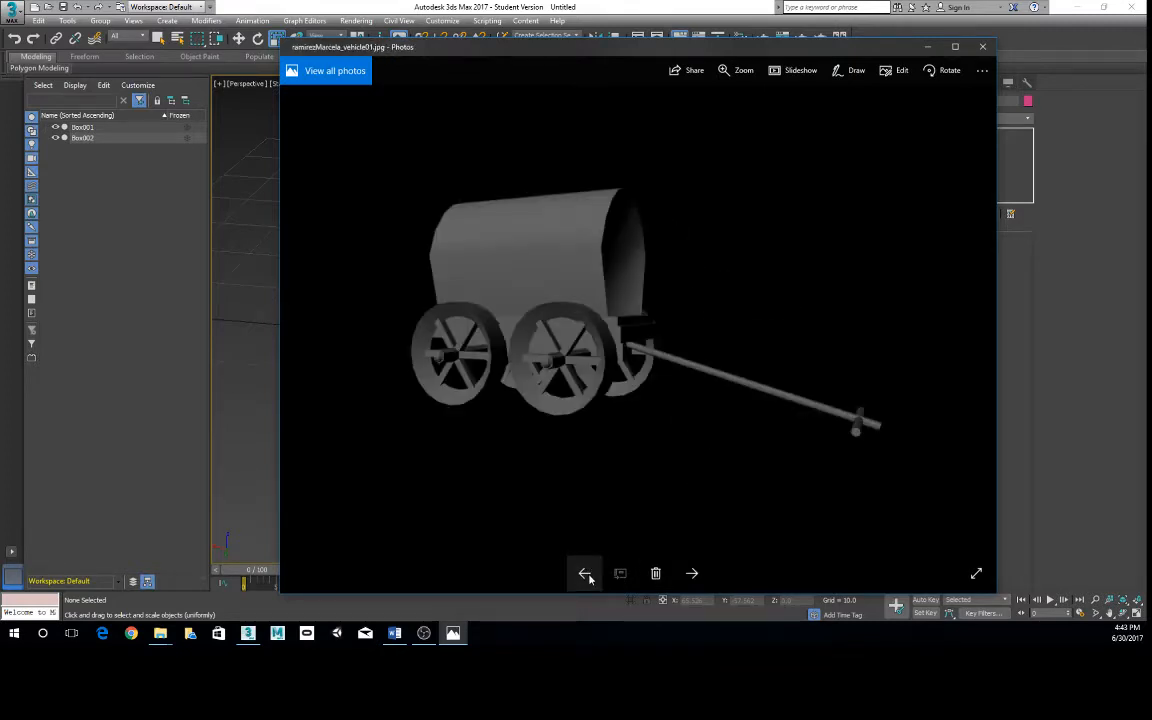
left_click(656, 574)
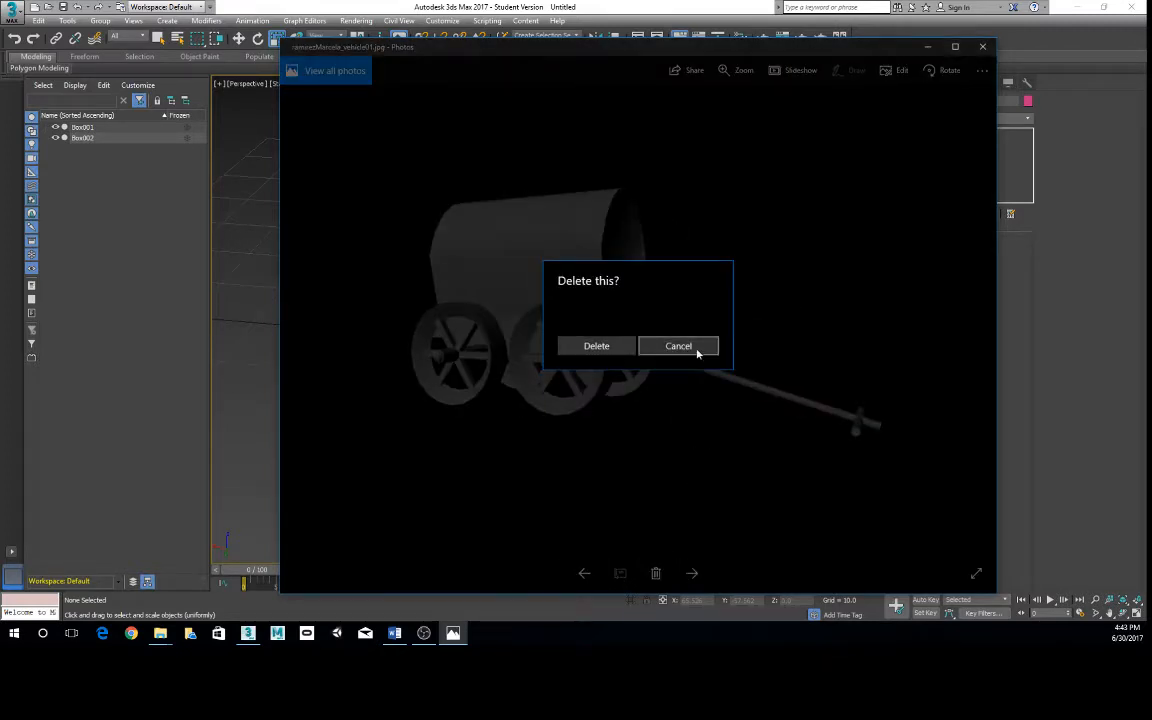
left_click(692, 345)
left_click(693, 573)
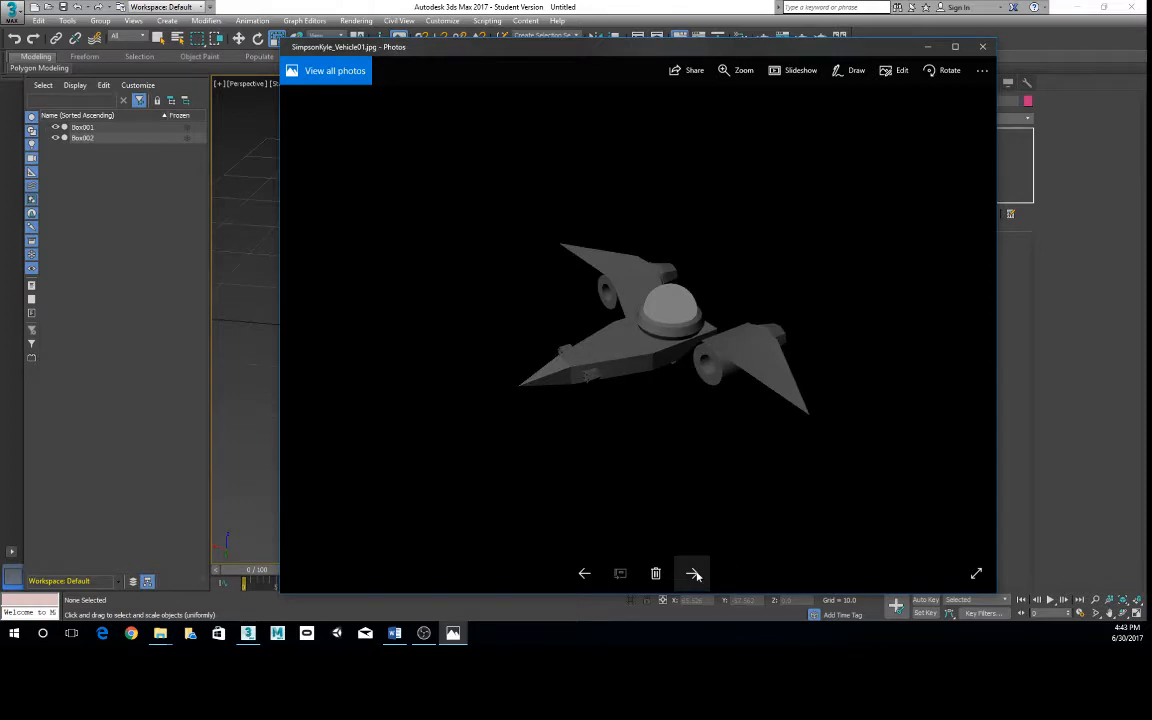
left_click(693, 574)
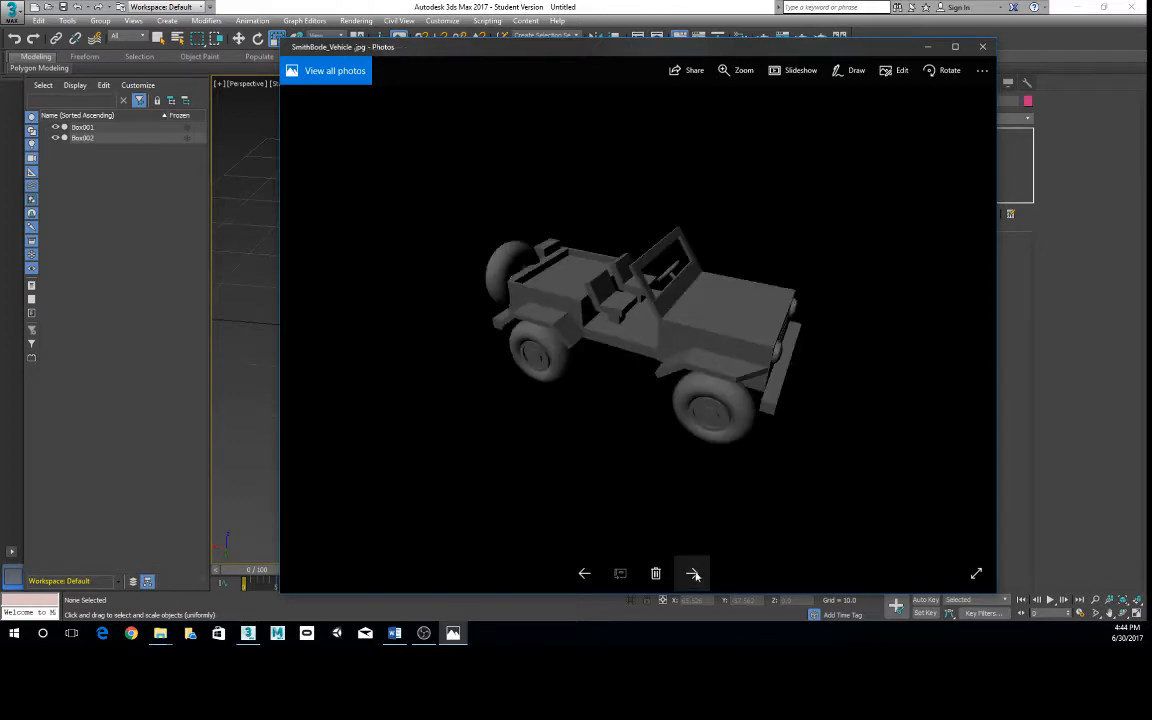
left_click(693, 574)
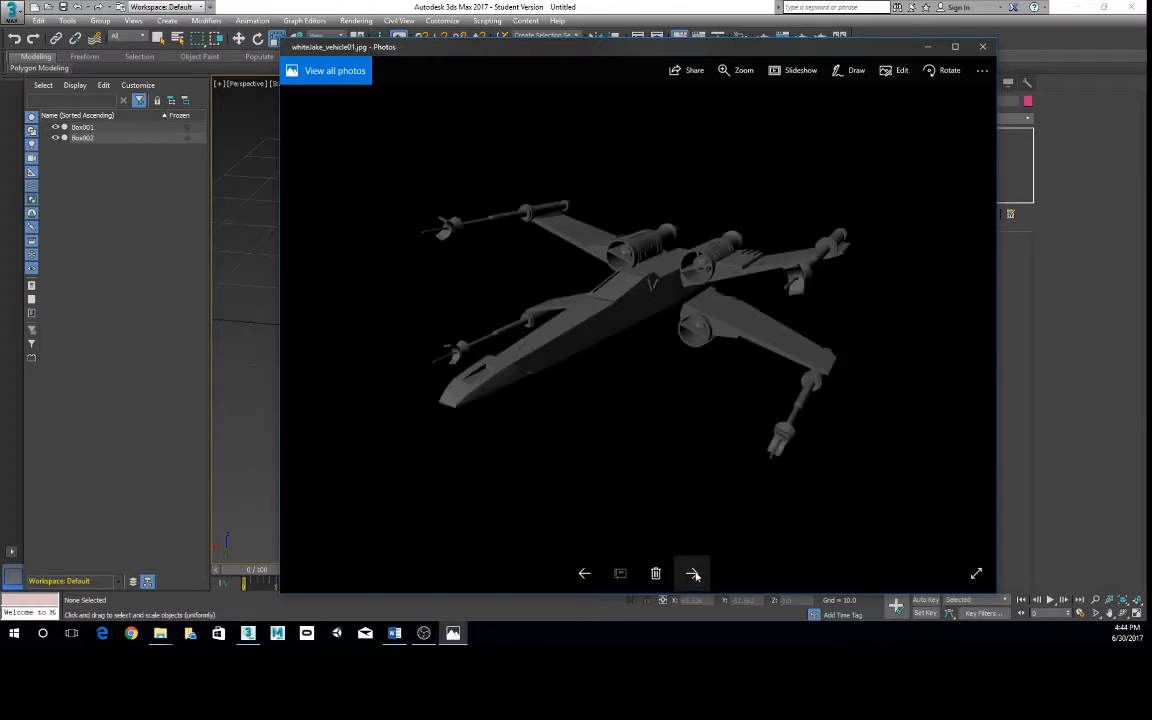
left_click(693, 574)
- Review the vehicle renders in reverse order back to the old-fashioned car and close the image viewer
left_click(585, 573)
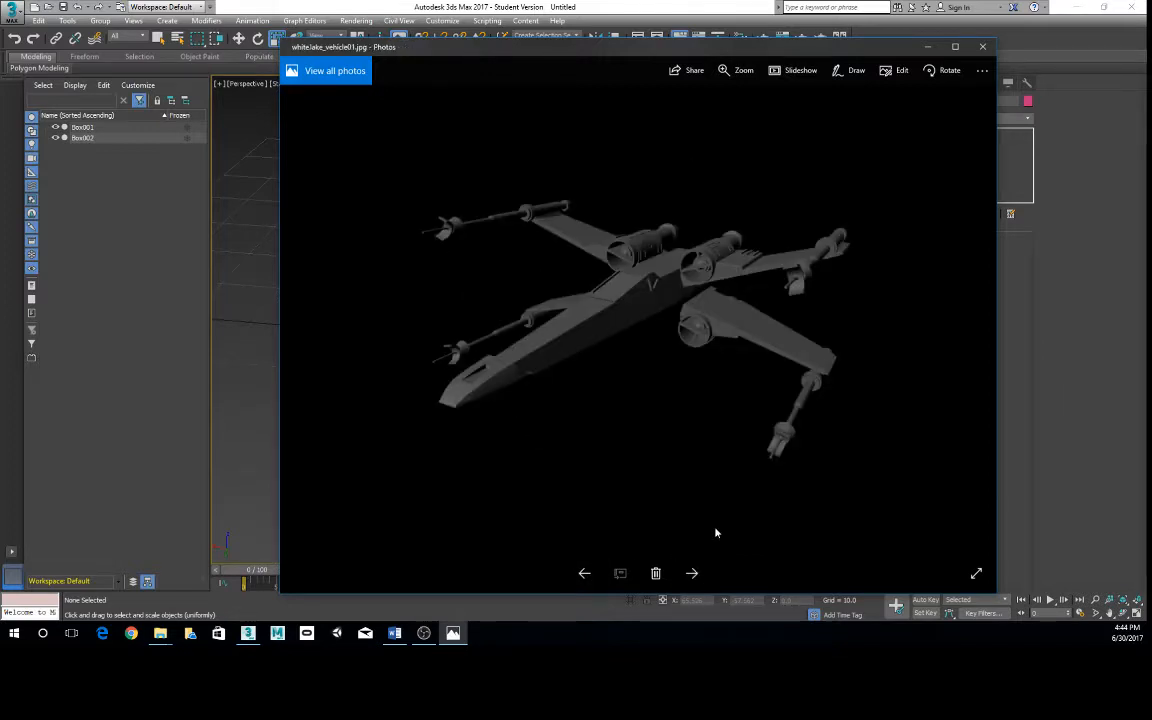
left_click(584, 576)
left_click(584, 576)
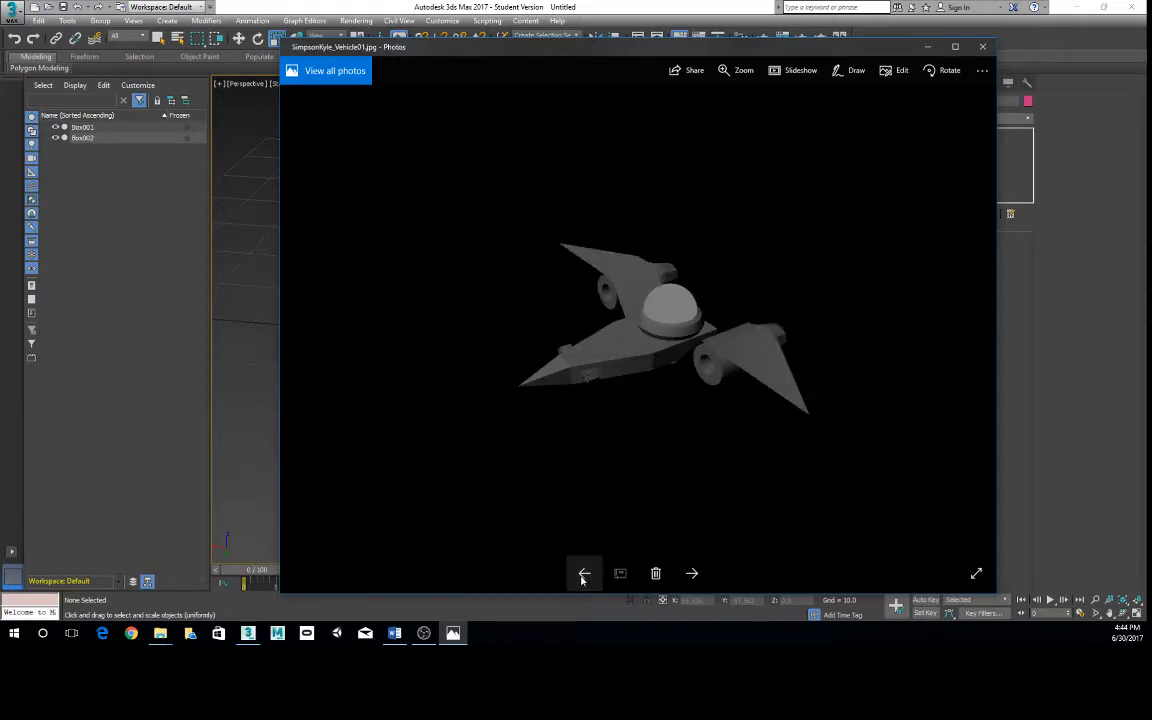
left_click(584, 576)
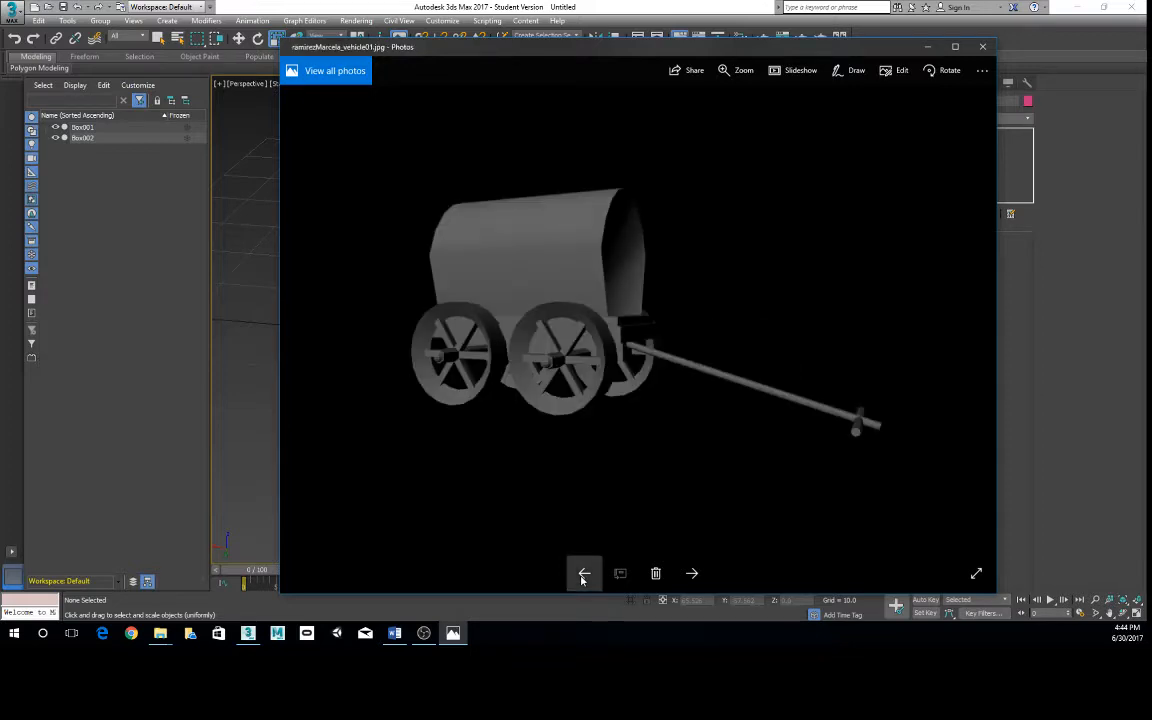
left_click(584, 576)
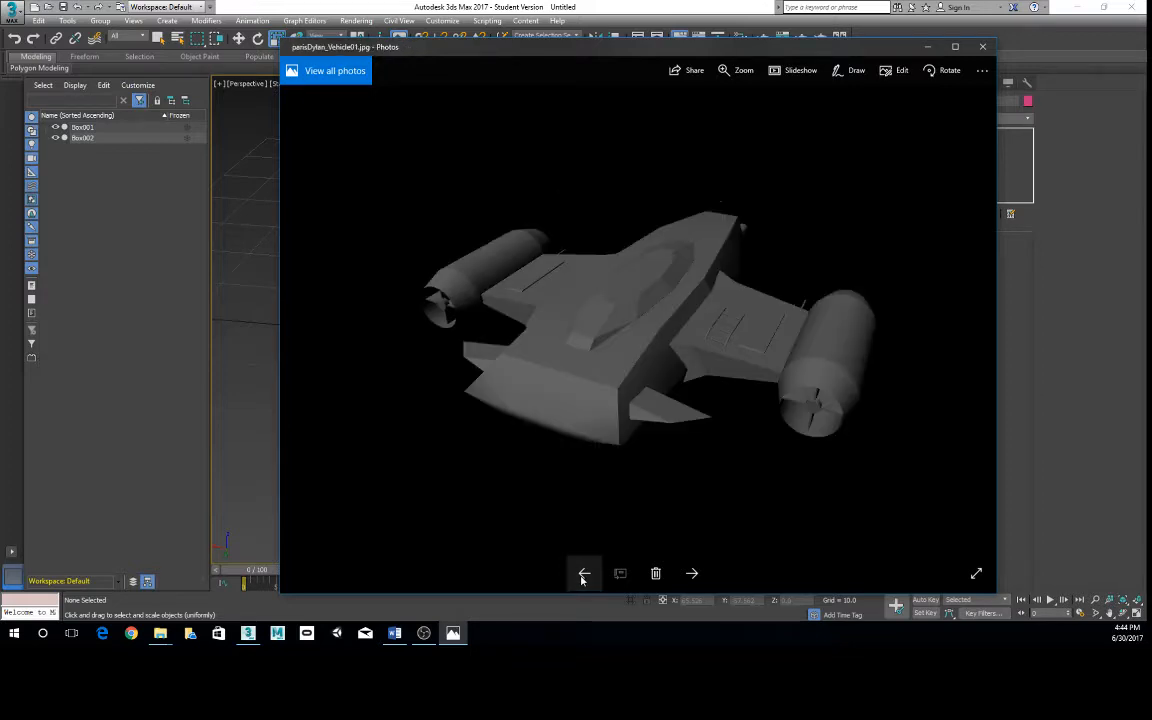
left_click(584, 576)
left_click(584, 576)
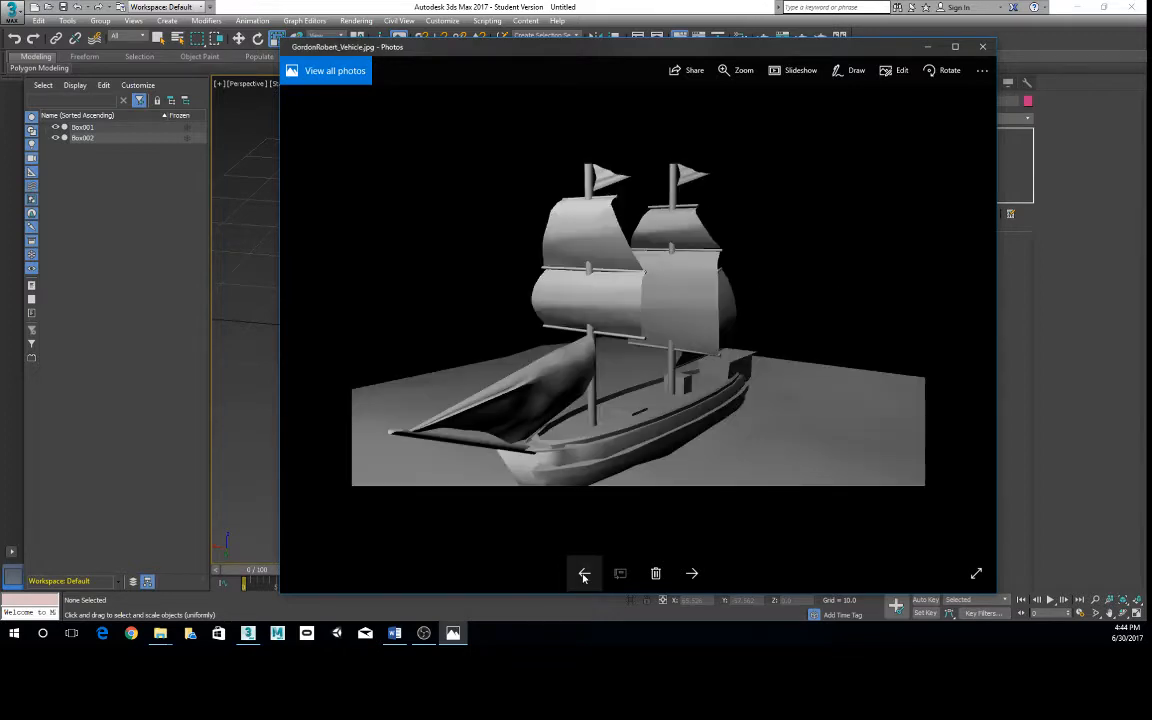
left_click(584, 576)
left_click(584, 576)
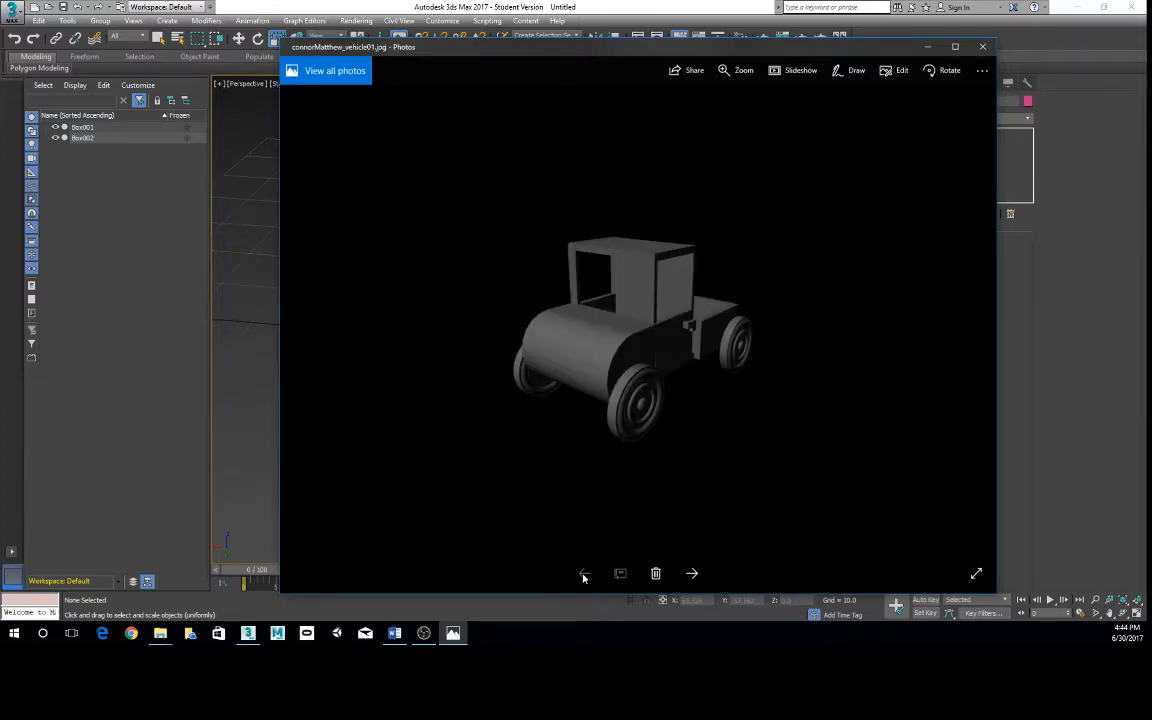
left_click(983, 46)
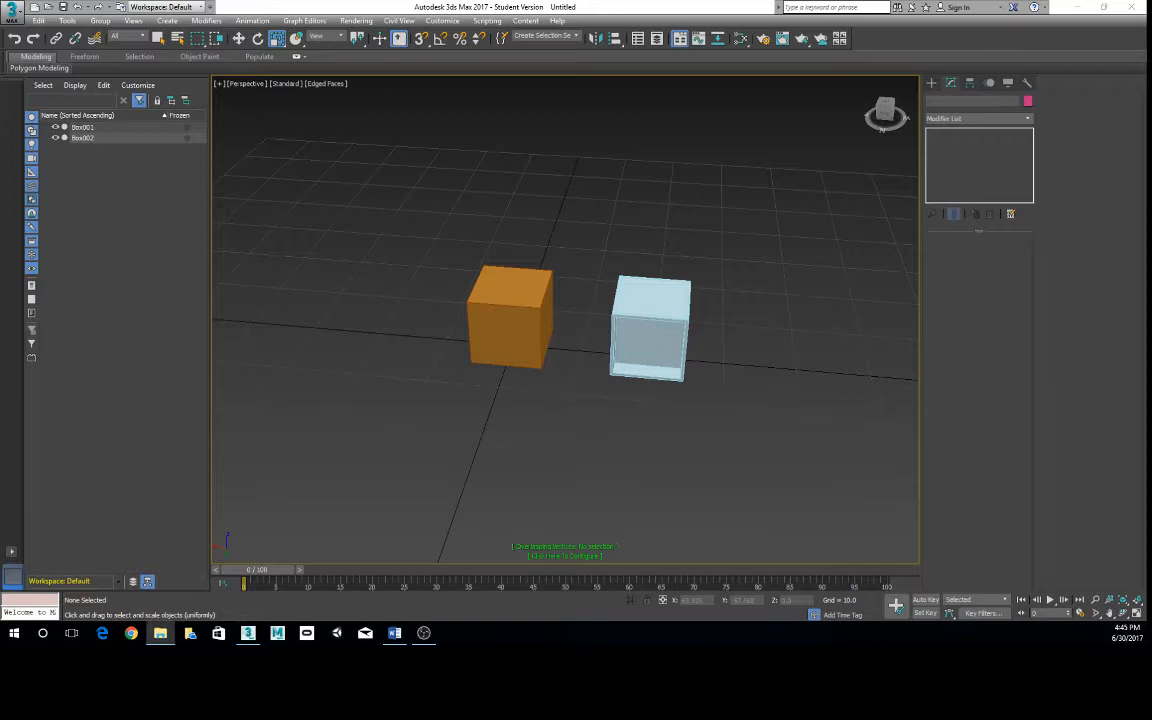
- Select both the orange and the light-blue box and delete them from the scene
left_click_drag(422, 213, 758, 429)
key("Delete")
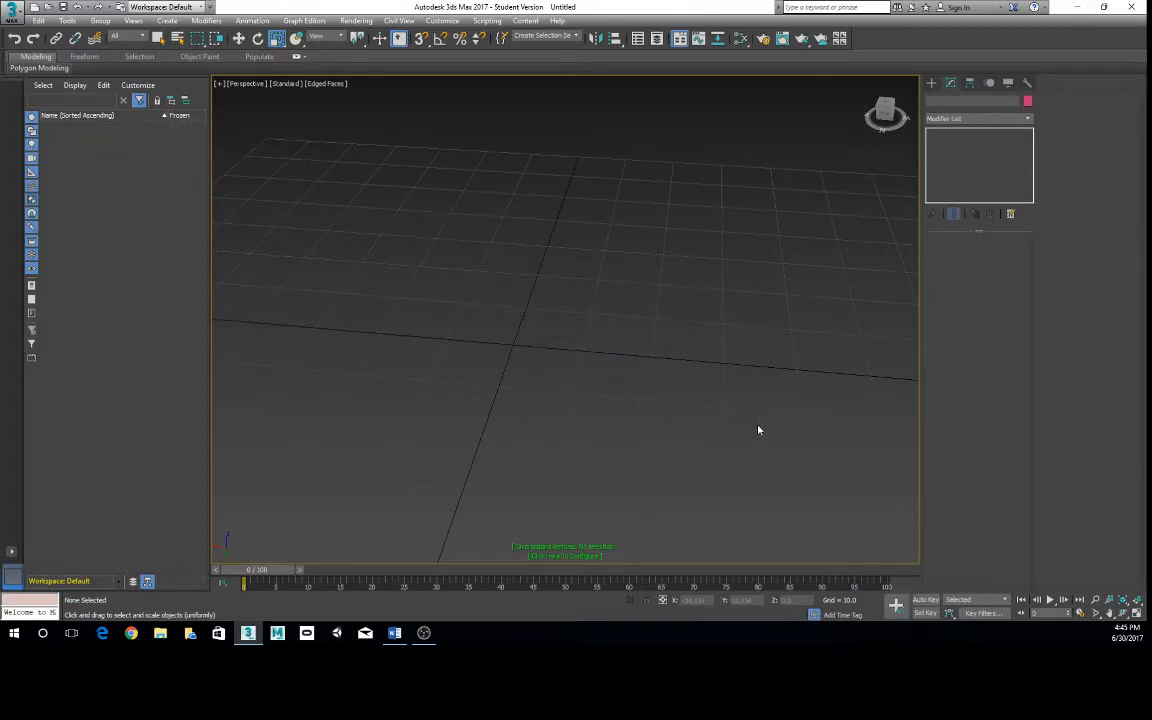
scroll(540, 385, "down", 5)
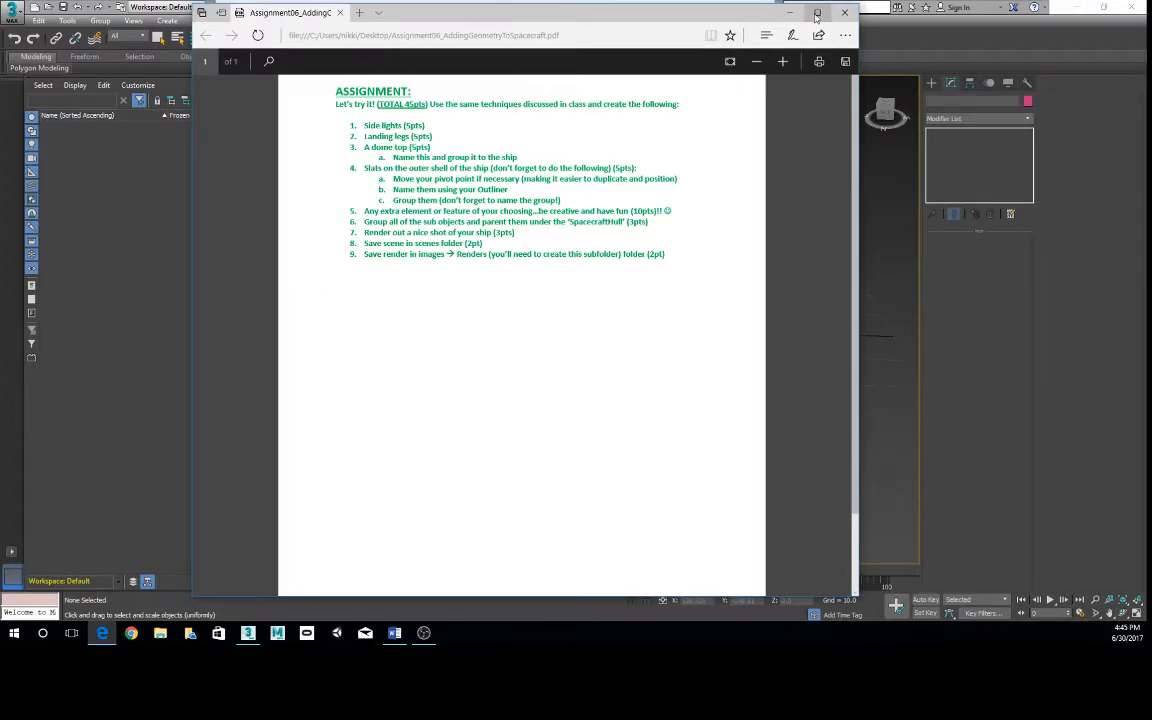
- Close the spacecraft assignment PDF and check the desktop before returning to 3ds Max
left_click(842, 13)
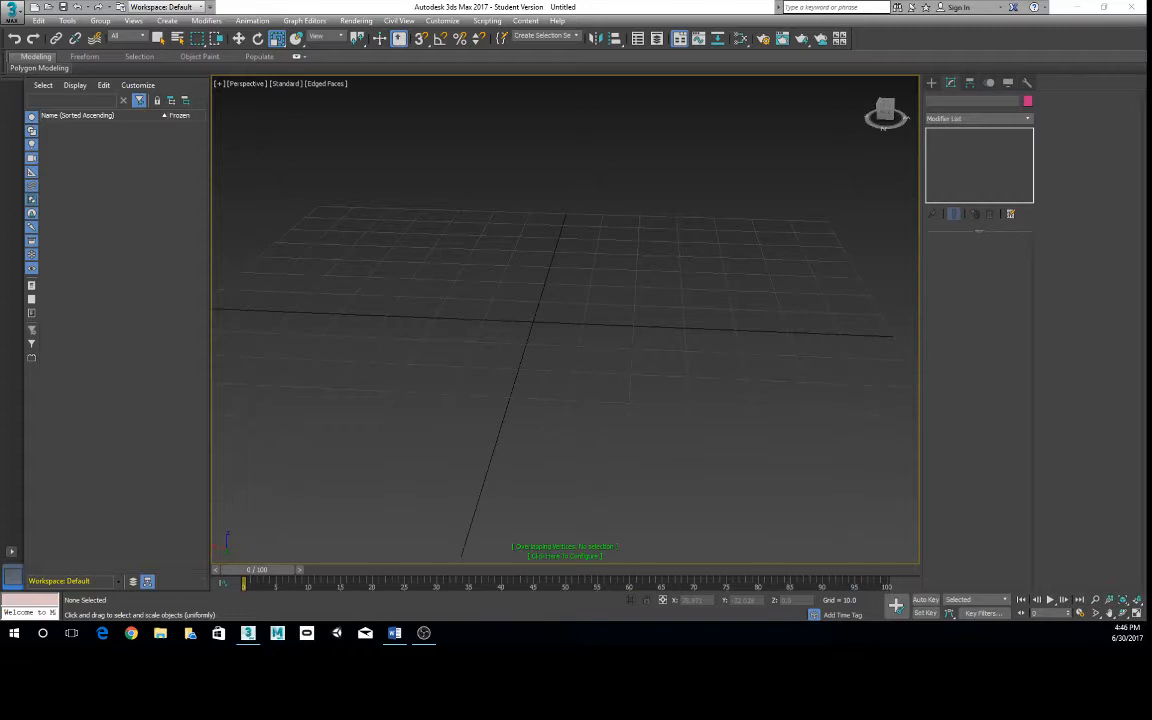
left_click(1077, 8)
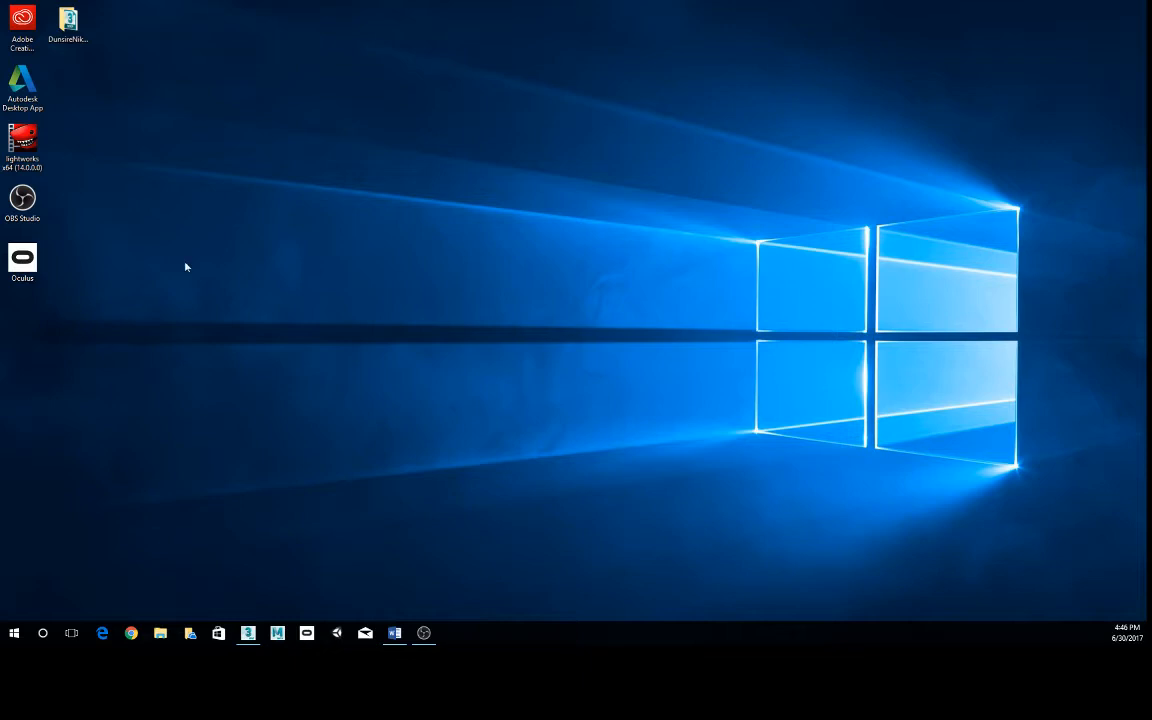
left_click(248, 633)
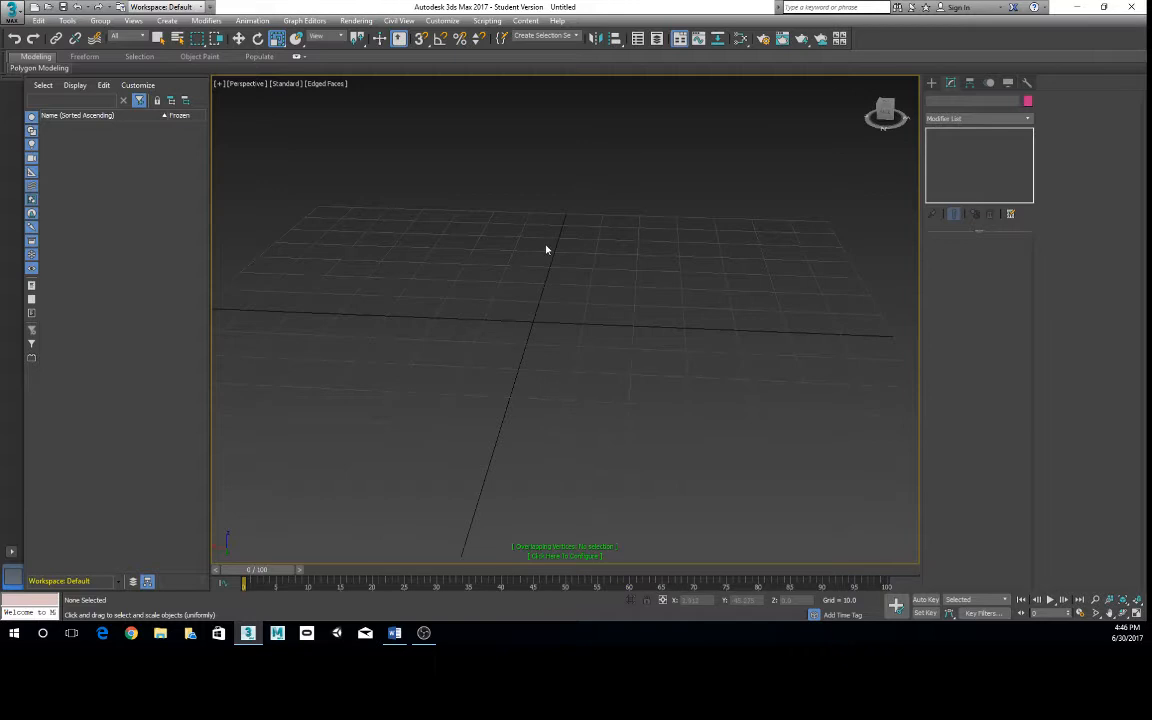
- Start setting the project folder and create a new folder on the Desktop for it
left_click(20, 18)
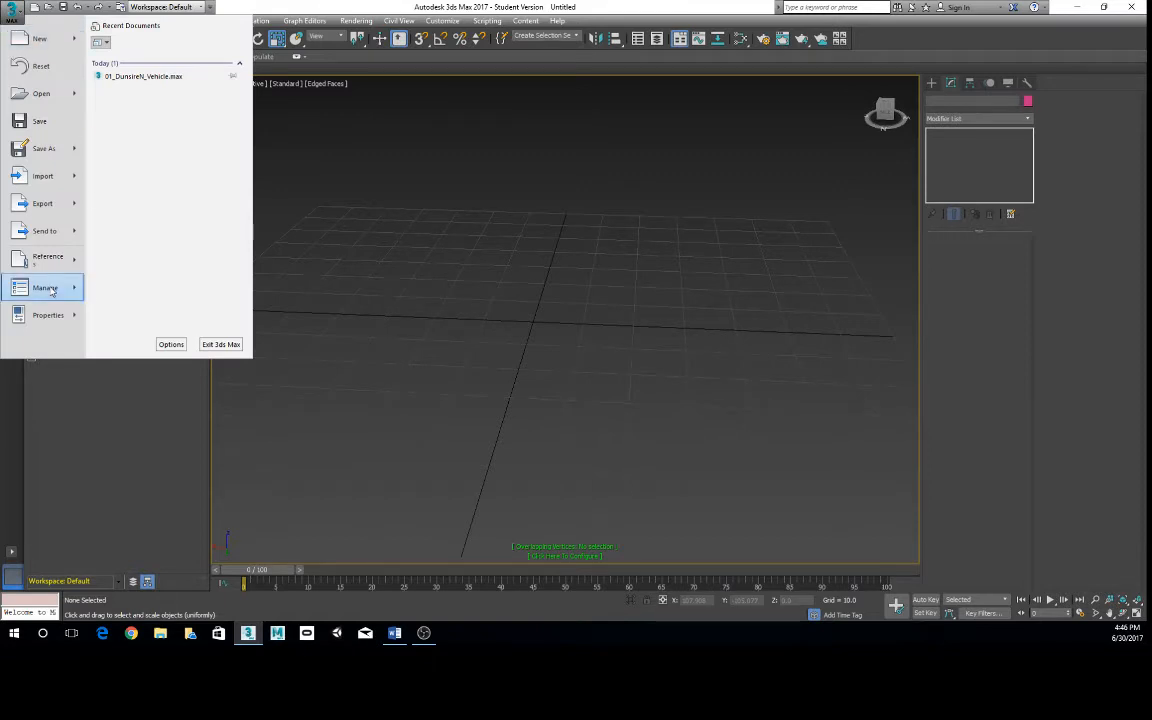
mouse_move(45, 287)
left_click(130, 62)
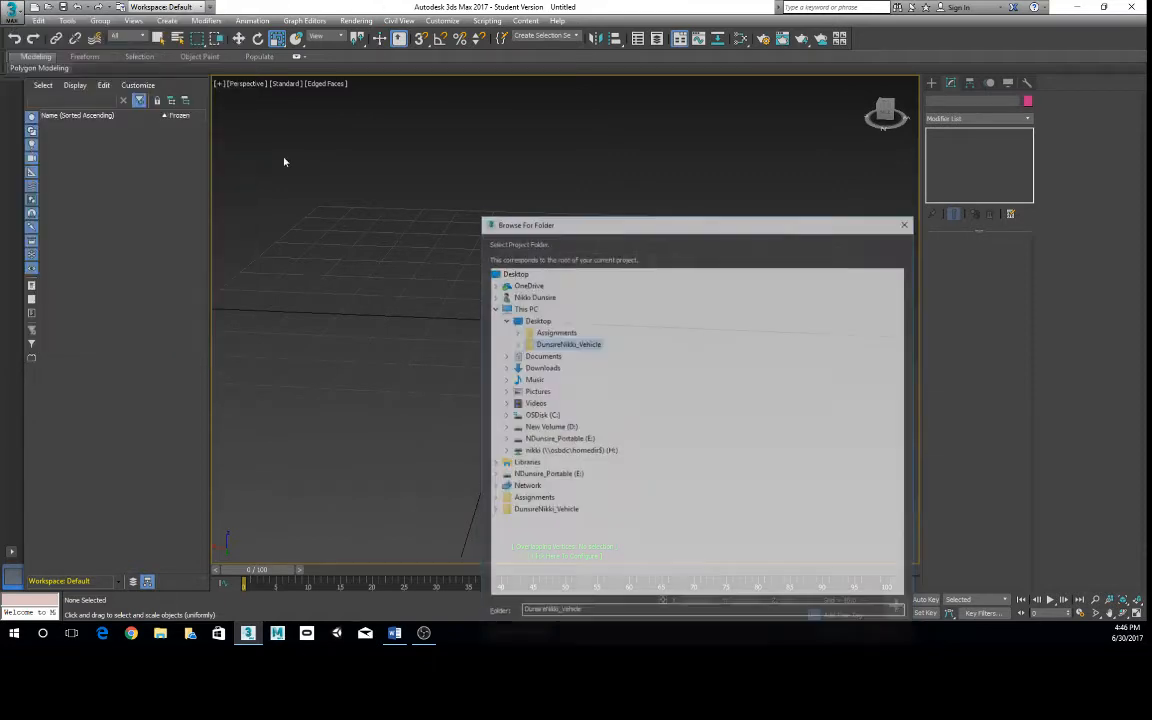
left_click_drag(648, 219, 520, 132)
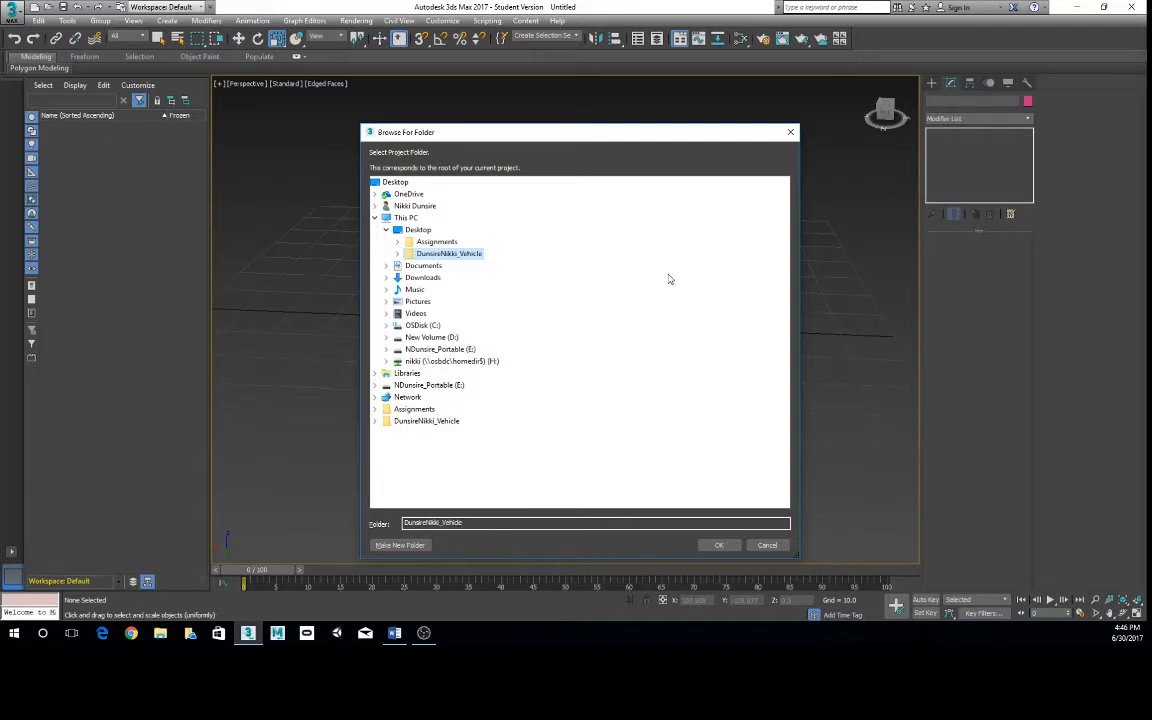
left_click(395, 183)
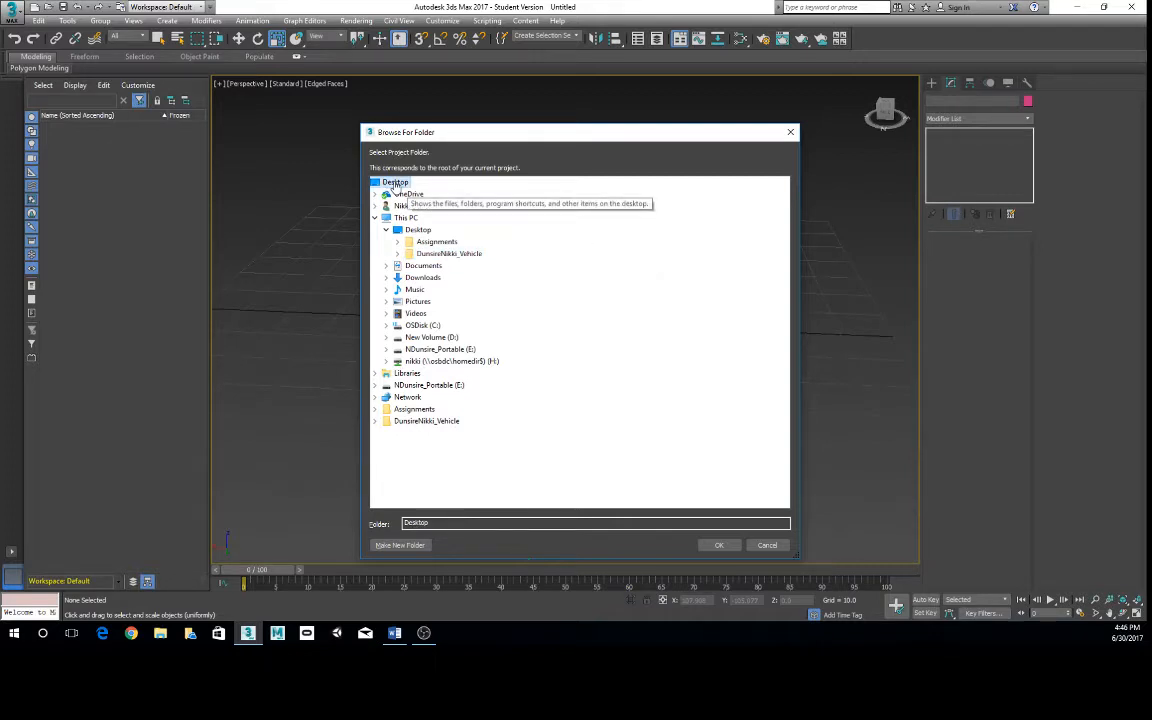
left_click(399, 545)
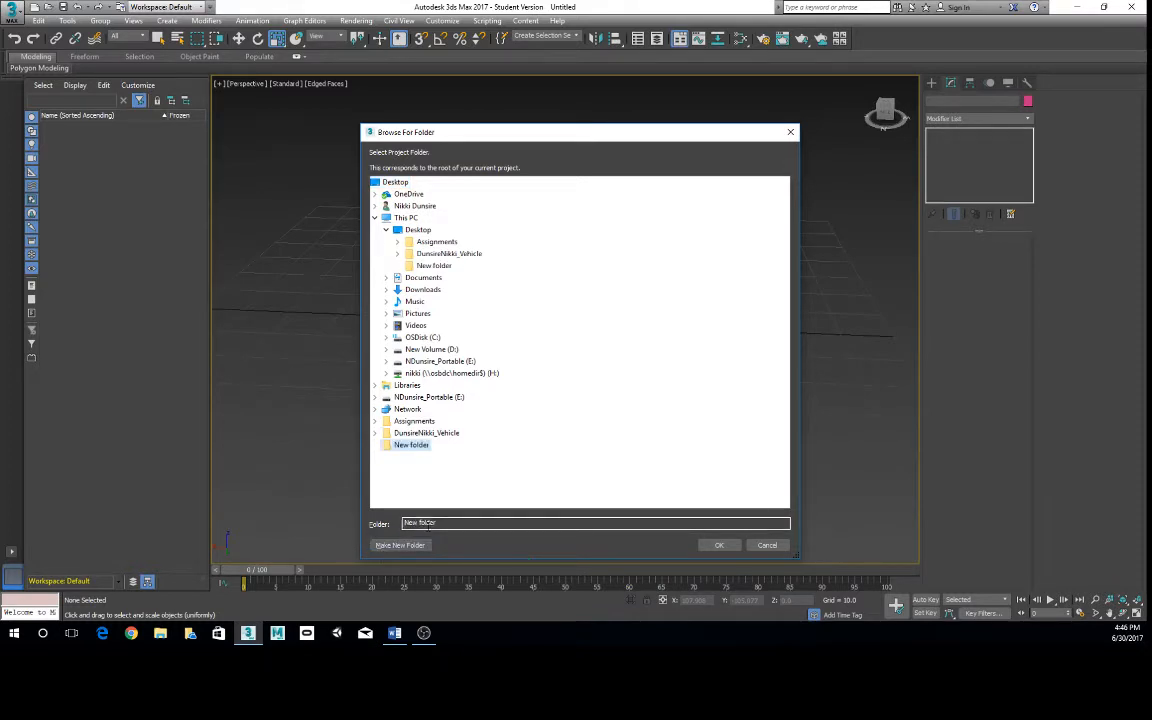
- Name the new project folder with the author's last and first name followed by "_Ship" and confirm it
left_click_drag(439, 524, 357, 523)
type("DunsireNikki_Ship")
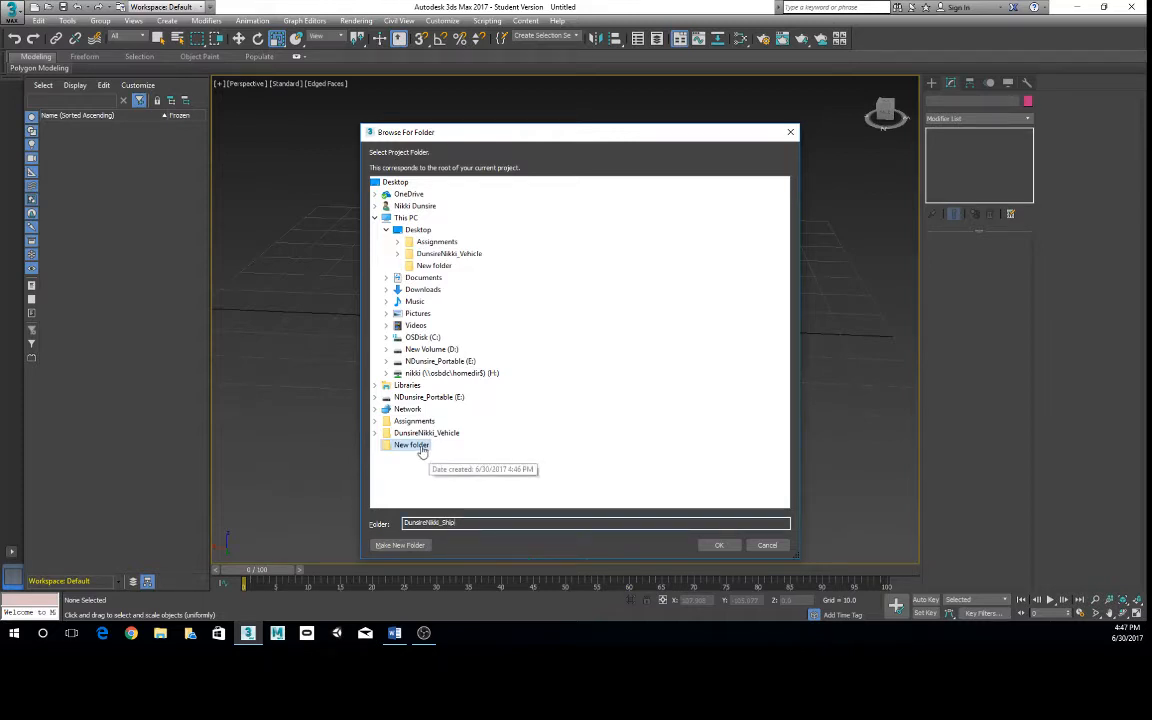
left_click(466, 524)
key("Return")
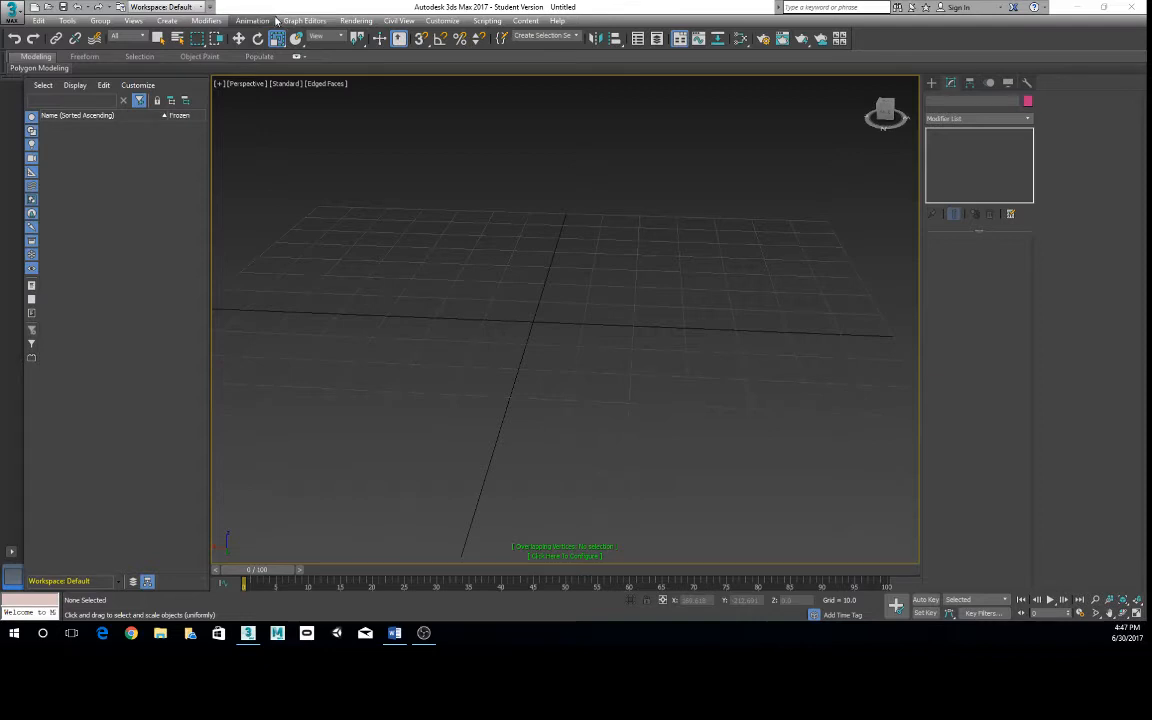
- Place the Spacecraft_Start_Students scene file in the scenes folder of the new ship project on the desktop and close the folder window
left_click_drag(575, 7, 589, 363)
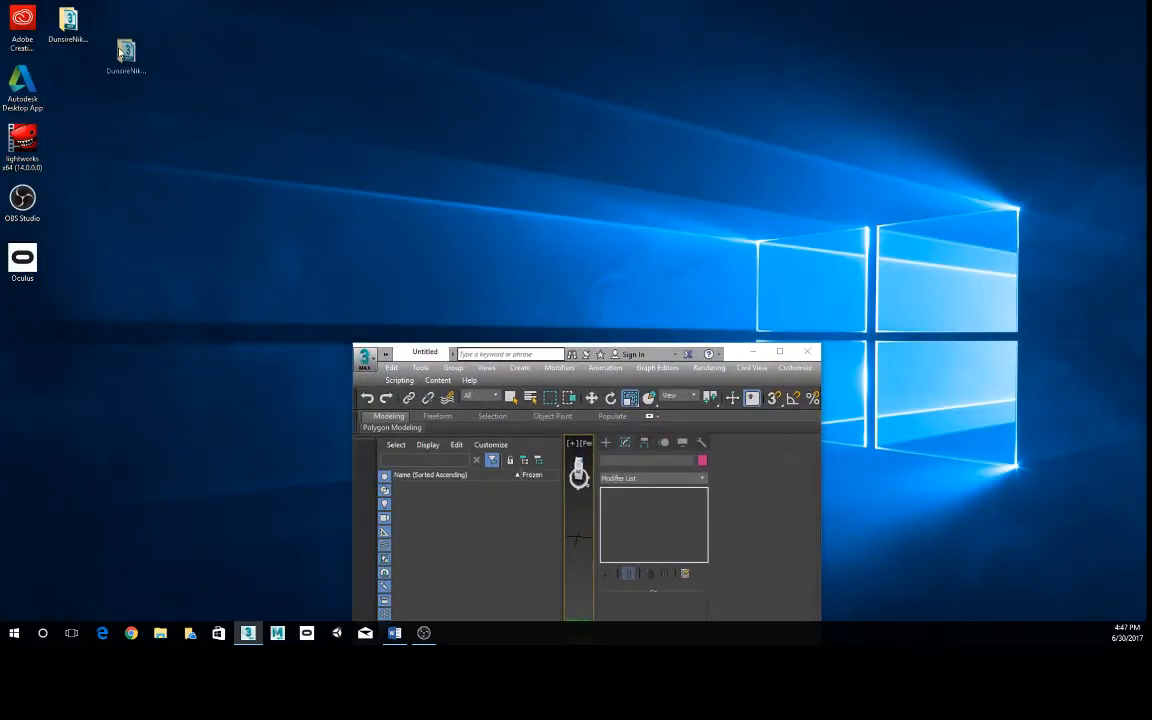
double_click(117, 23)
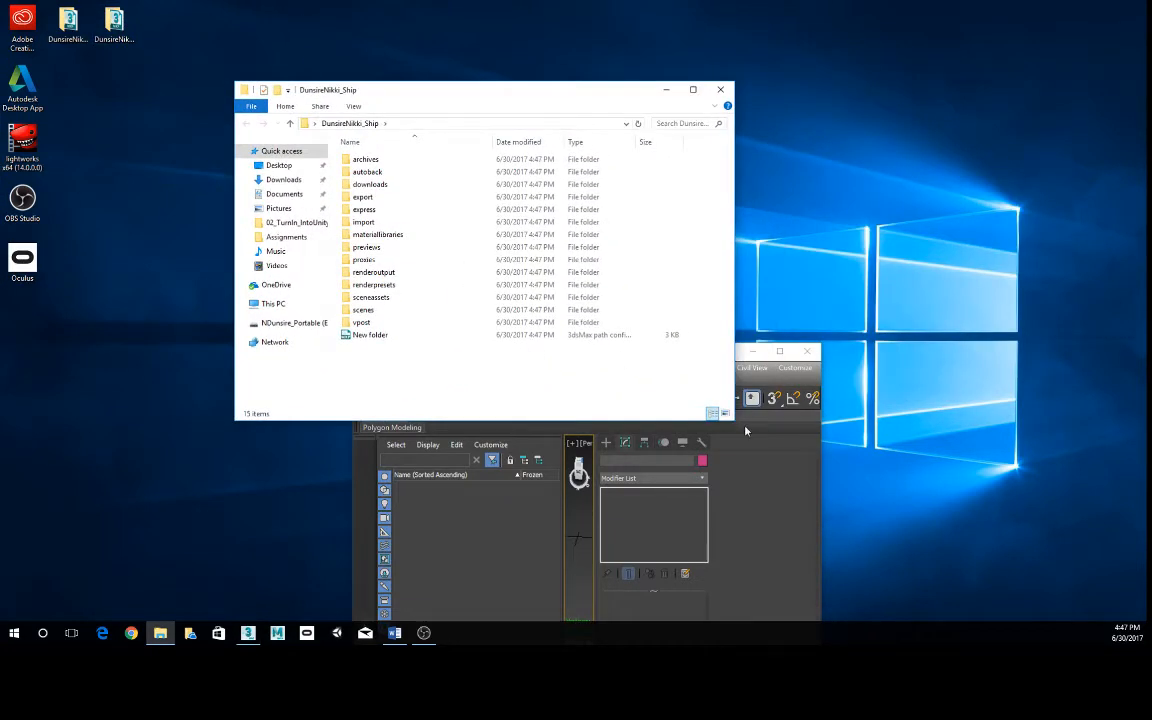
left_click_drag(735, 423, 806, 473)
double_click(364, 310)
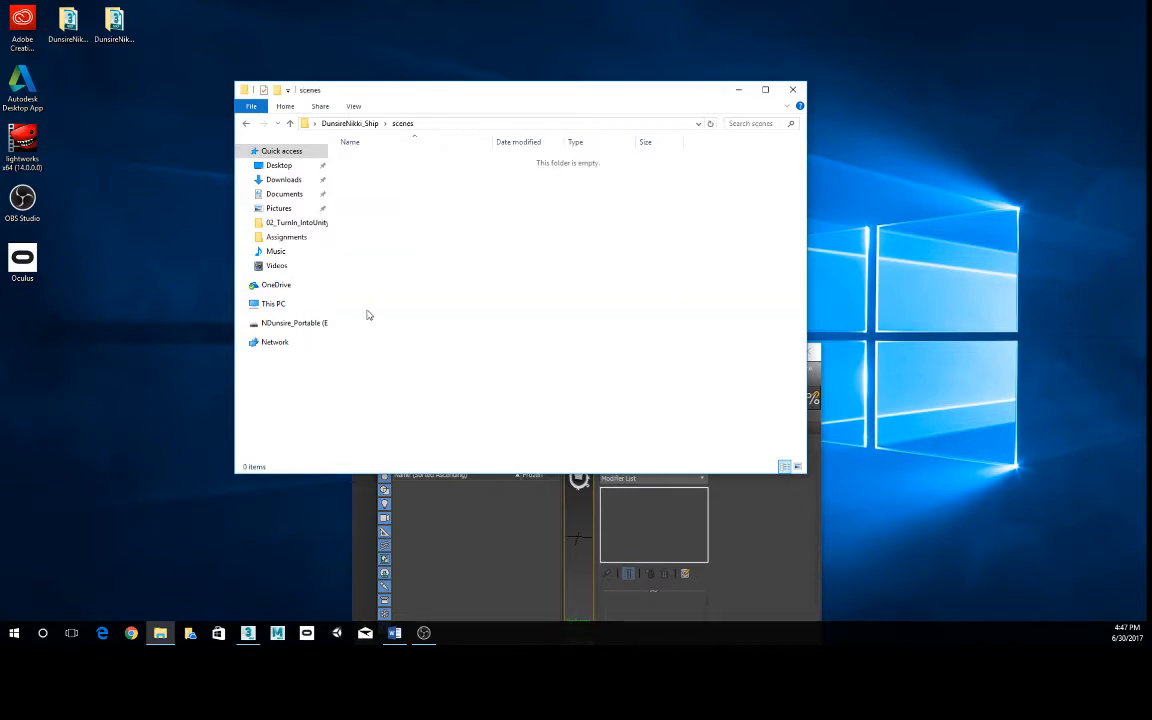
left_click_drag(0, 375, 455, 268)
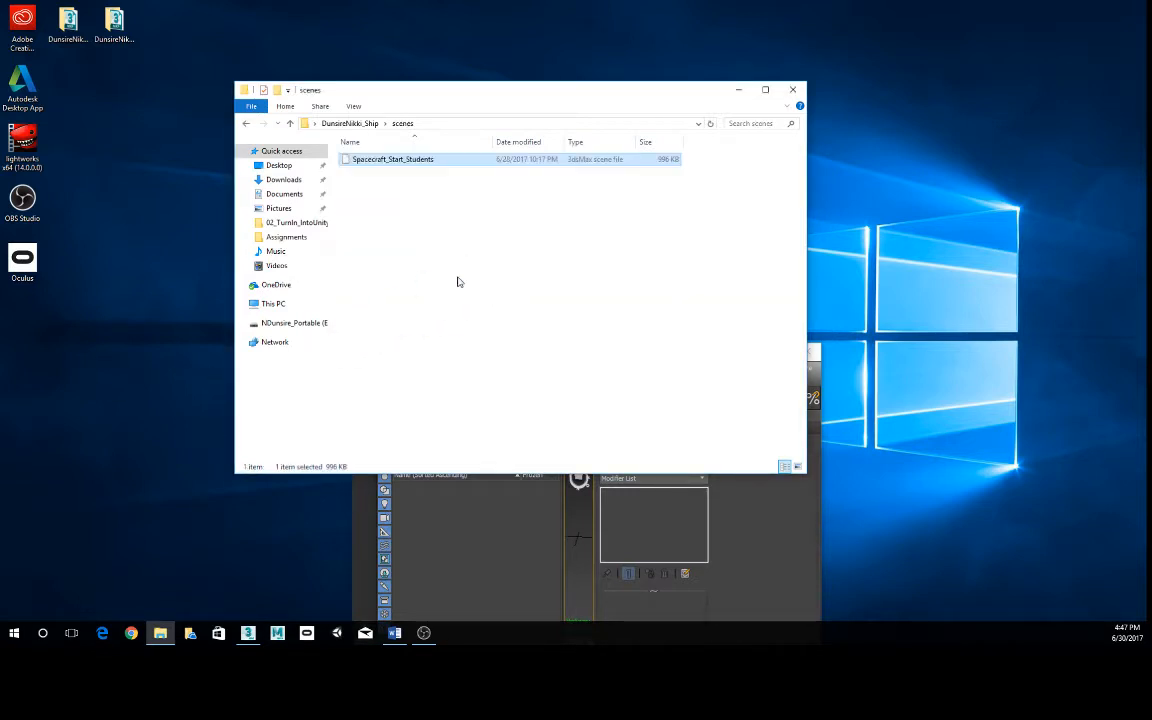
left_click(793, 89)
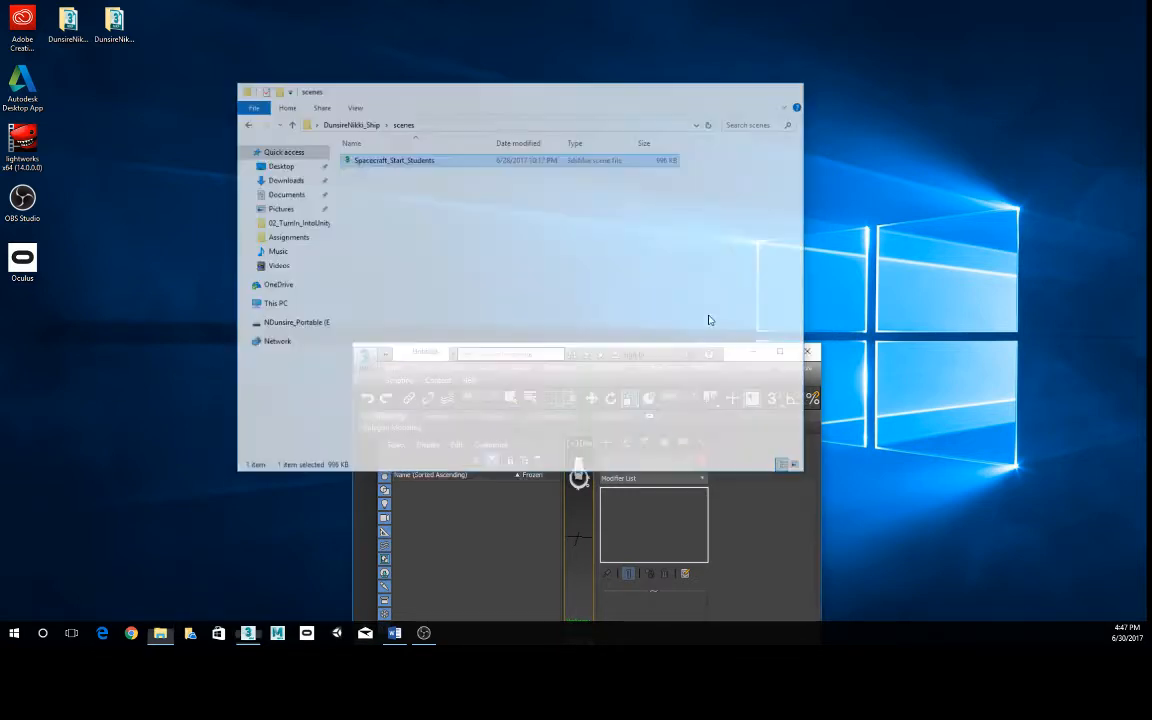
- Return to 3ds Max at full-screen size and open Spacecraft_Start_Students from the ship project's scenes folder
left_click_drag(734, 357, 655, 75)
double_click(654, 75)
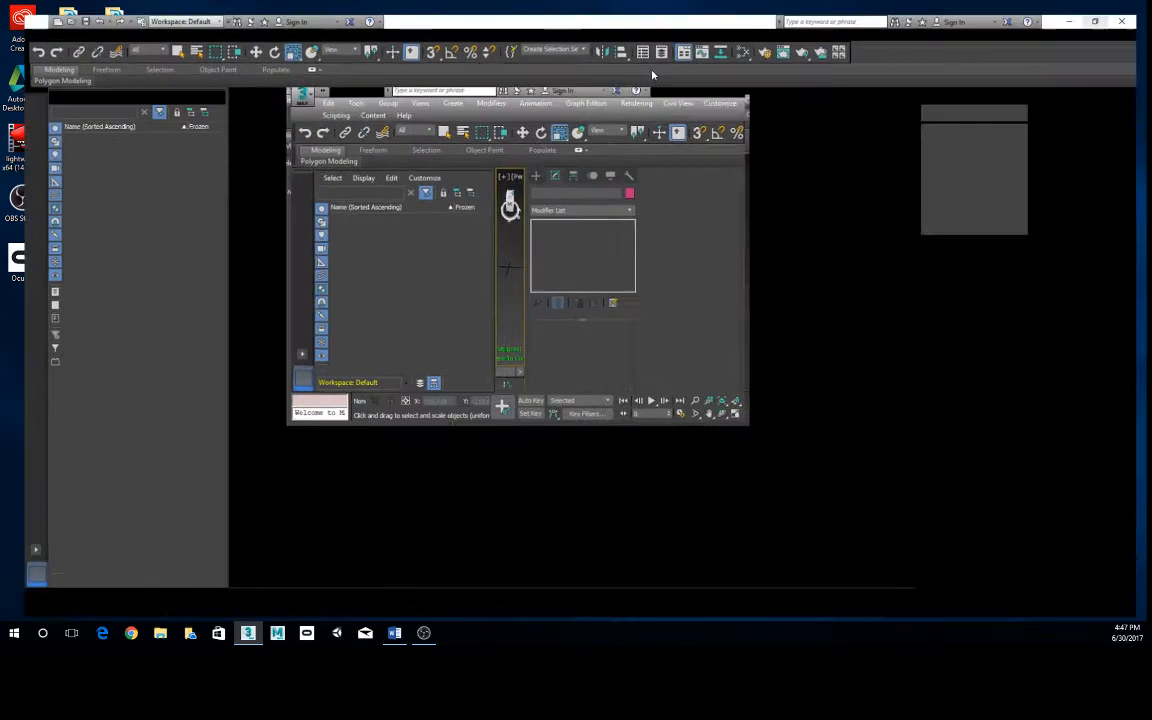
left_click(18, 8)
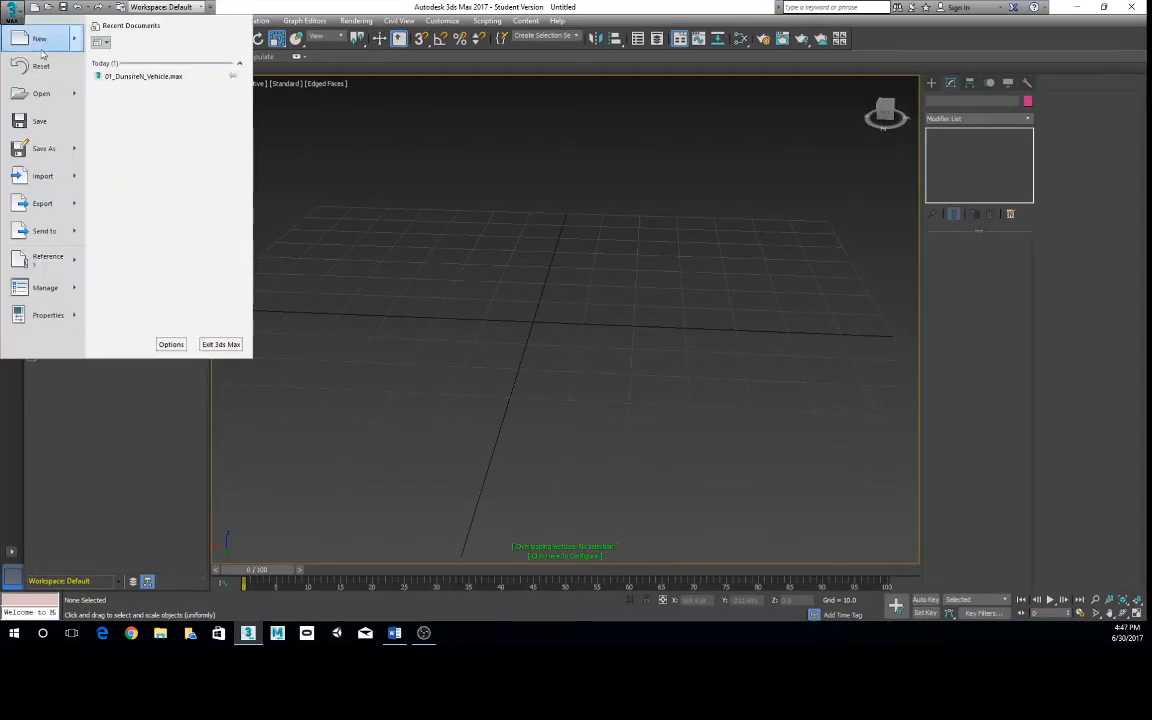
left_click(38, 93)
left_click(562, 333)
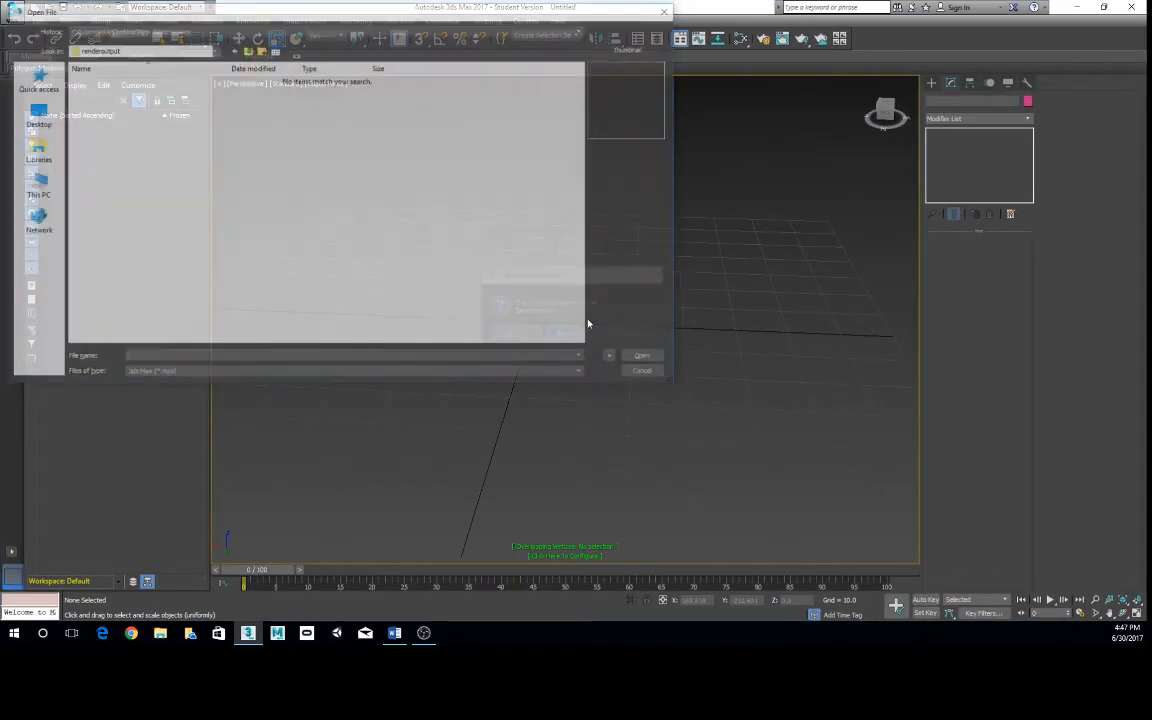
left_click(192, 48)
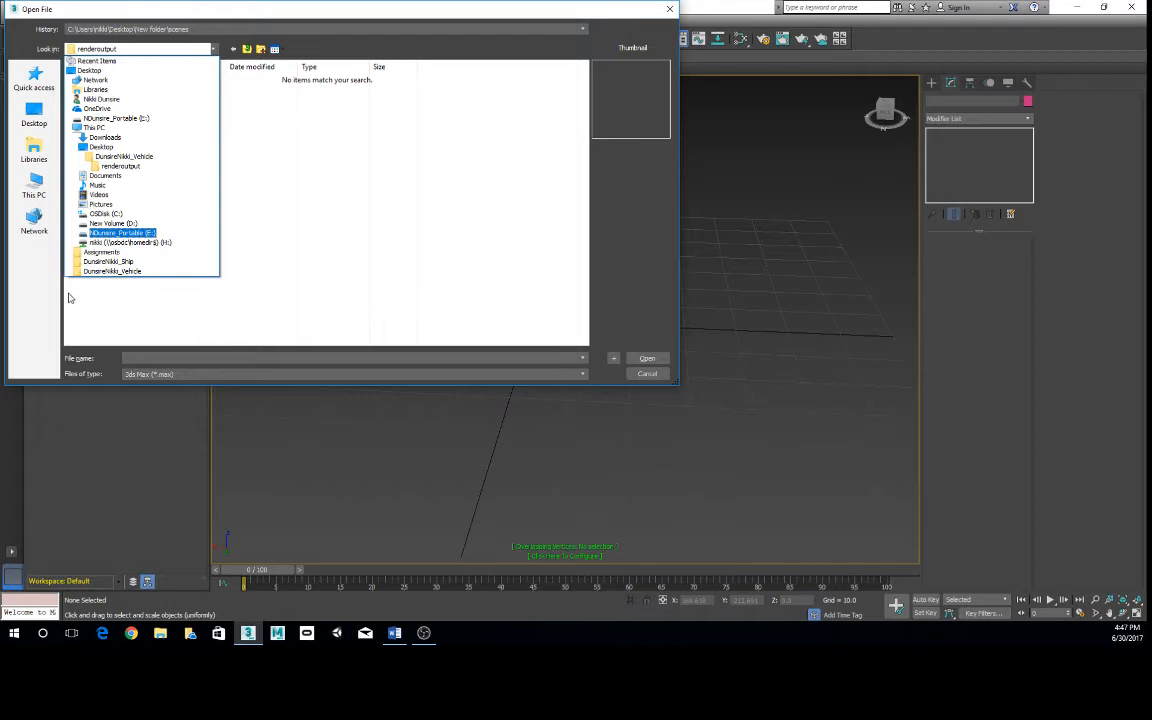
left_click(112, 262)
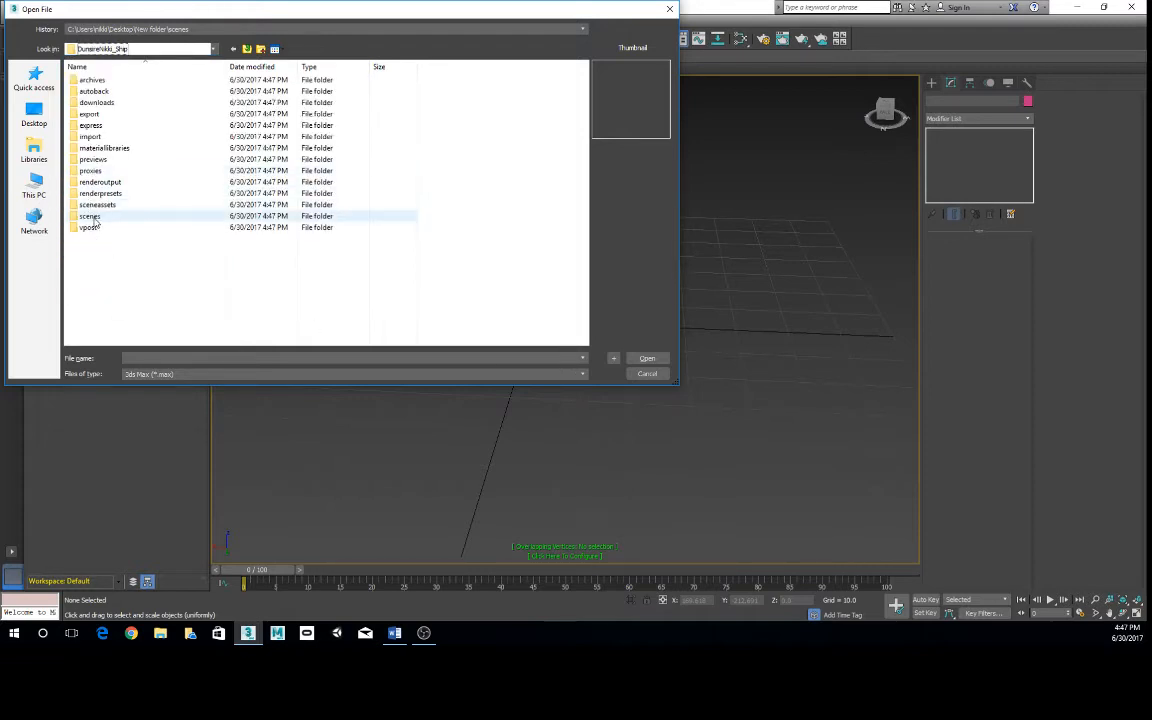
double_click(100, 219)
left_click(119, 79)
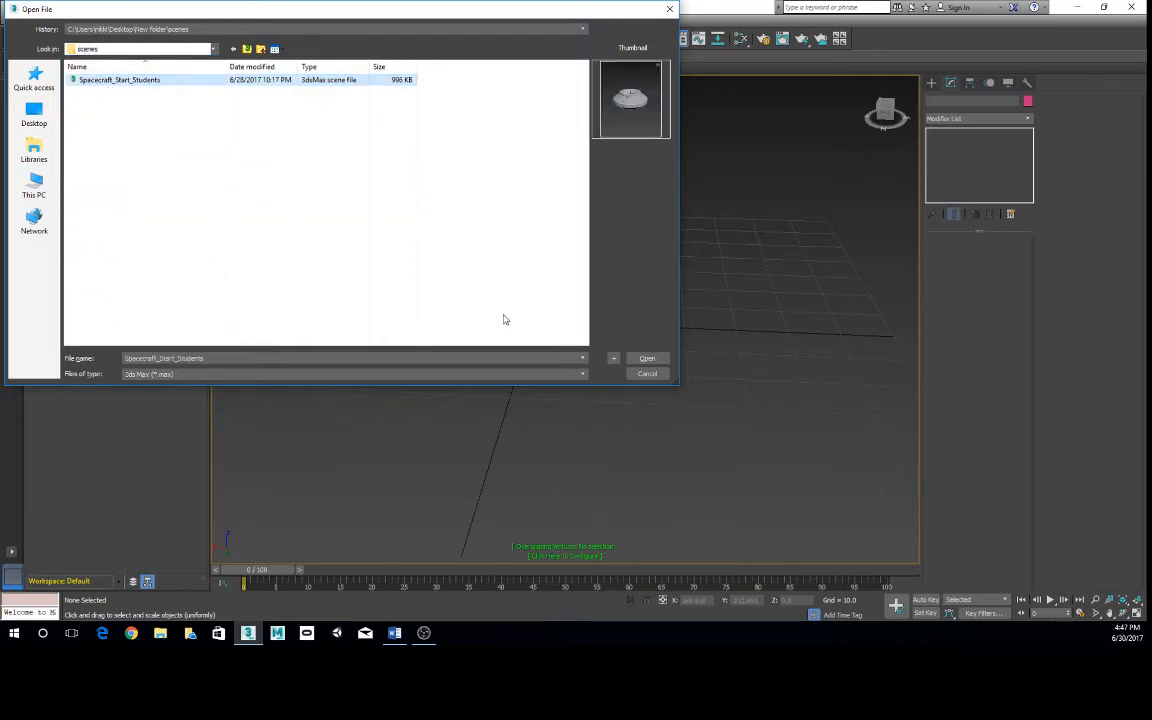
left_click(647, 358)
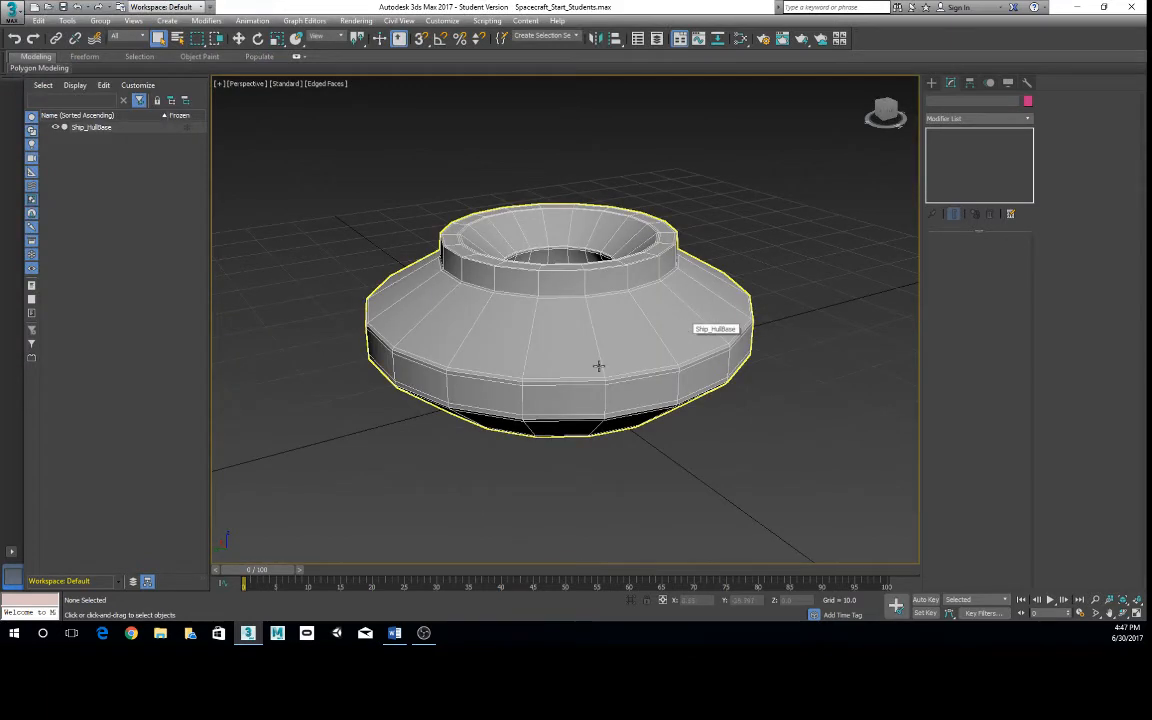
- Examine the Ship_HullBase model from several angles and check its modifier stack, leaving it deselected
middle_click_drag(597, 365, 583, 409, "alt")
scroll(690, 362, "down", 5)
scroll(546, 343, "up", 4)
scroll(550, 360, "down", 3)
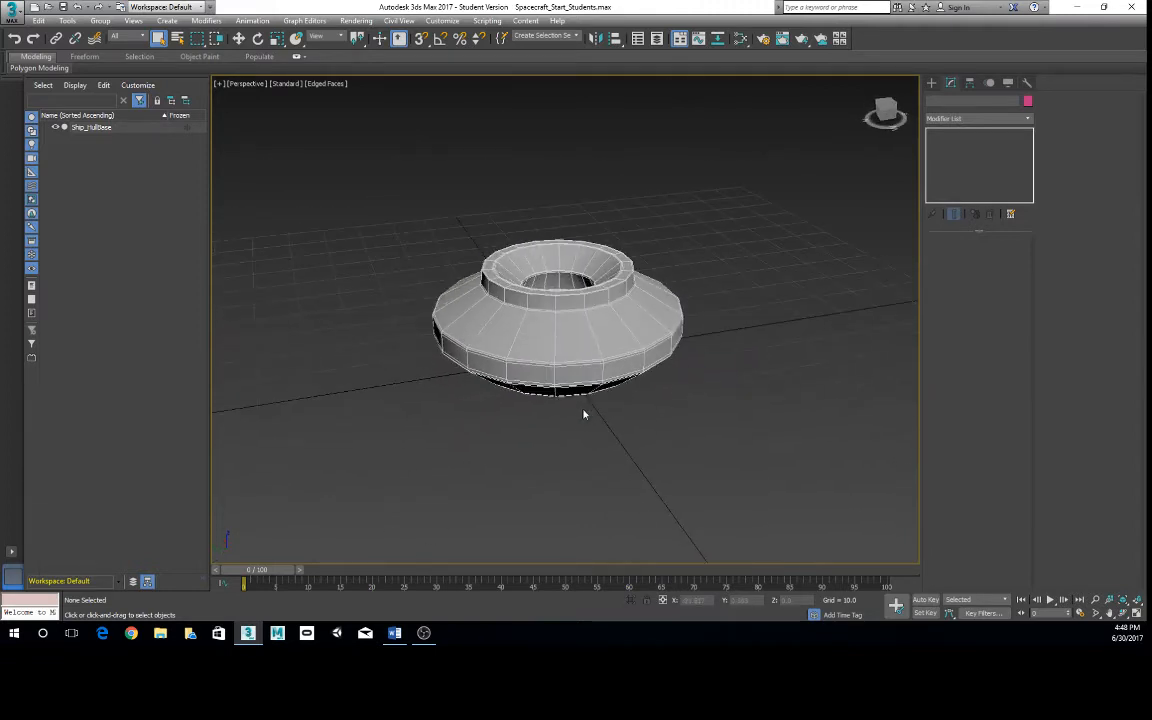
left_click(577, 330)
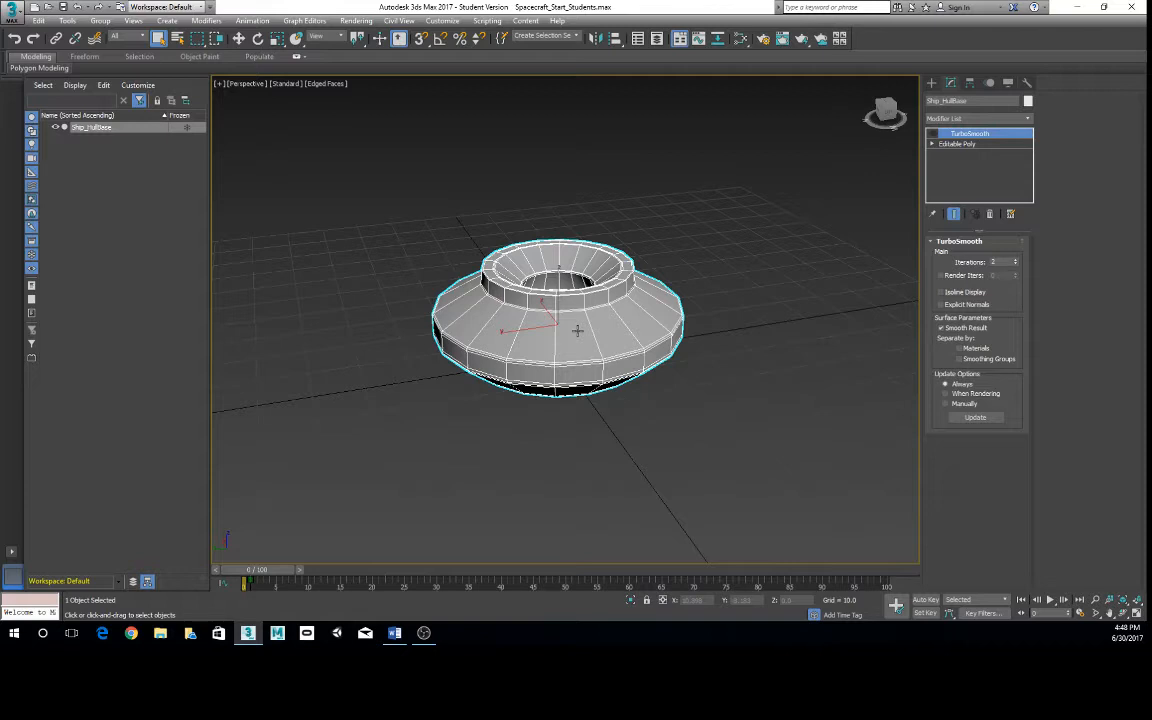
left_click(705, 413)
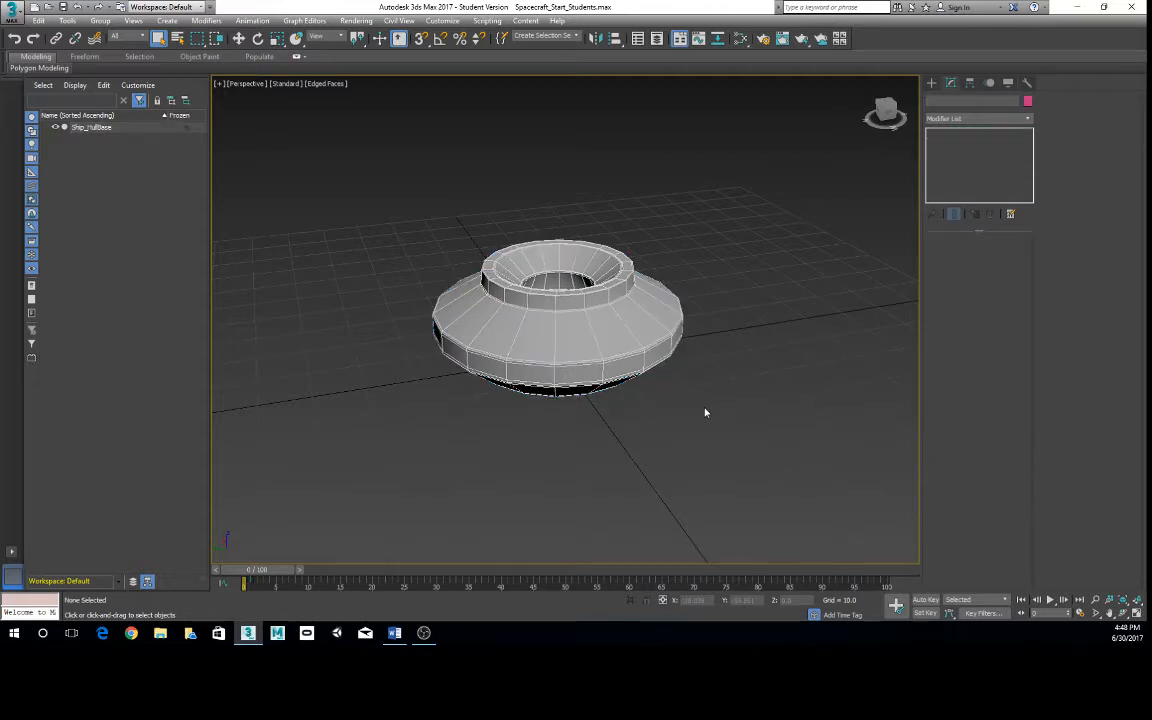
middle_click_drag(705, 413, 828, 419, "alt")
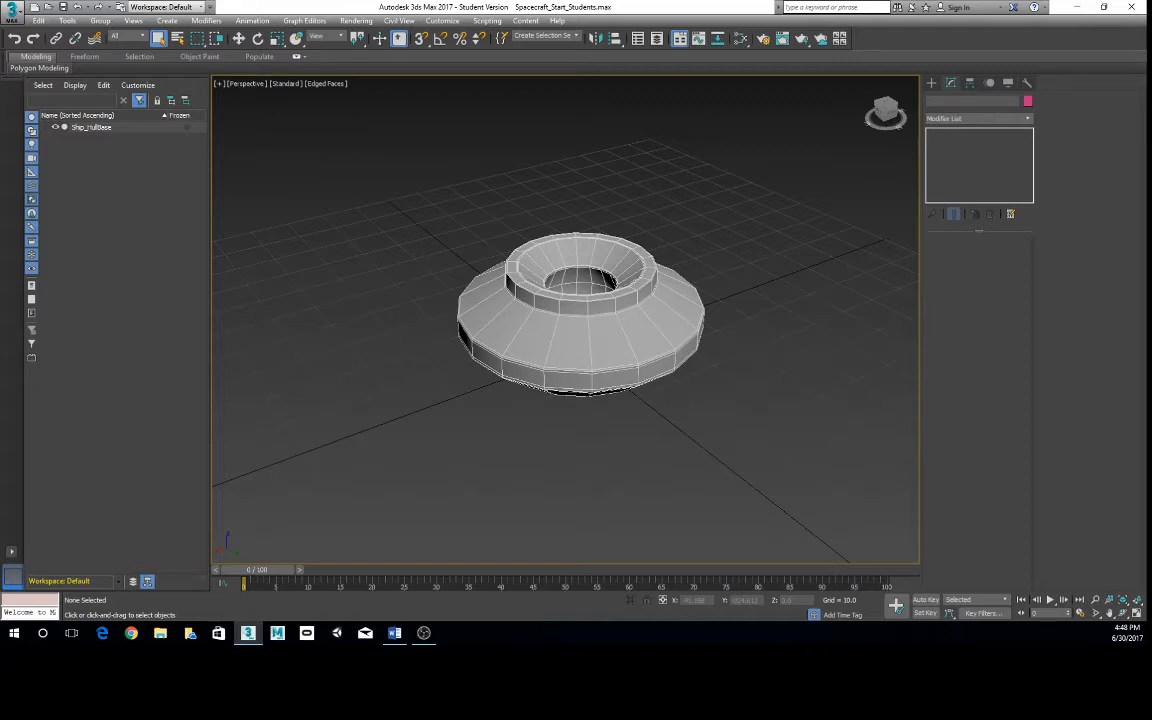
- Browse the example spacecraft renders in the Photos app through to Spacecraft.jpg and close the viewer
left_click(160, 633)
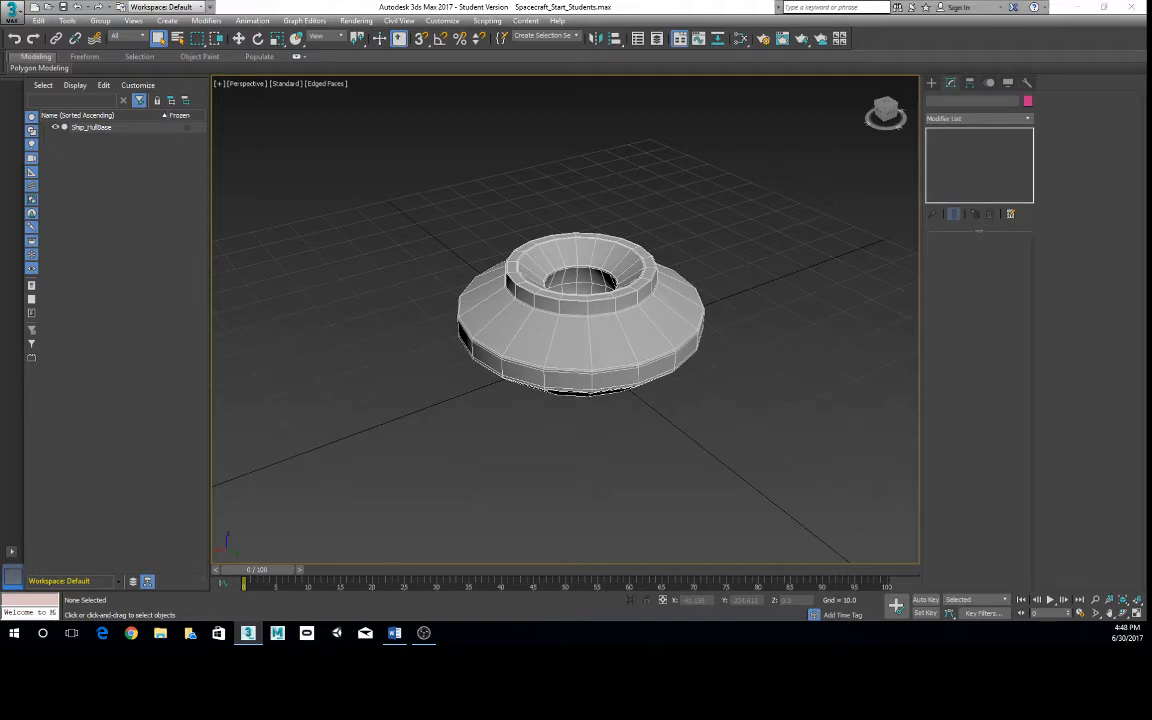
left_click_drag(397, 86, 2, 90)
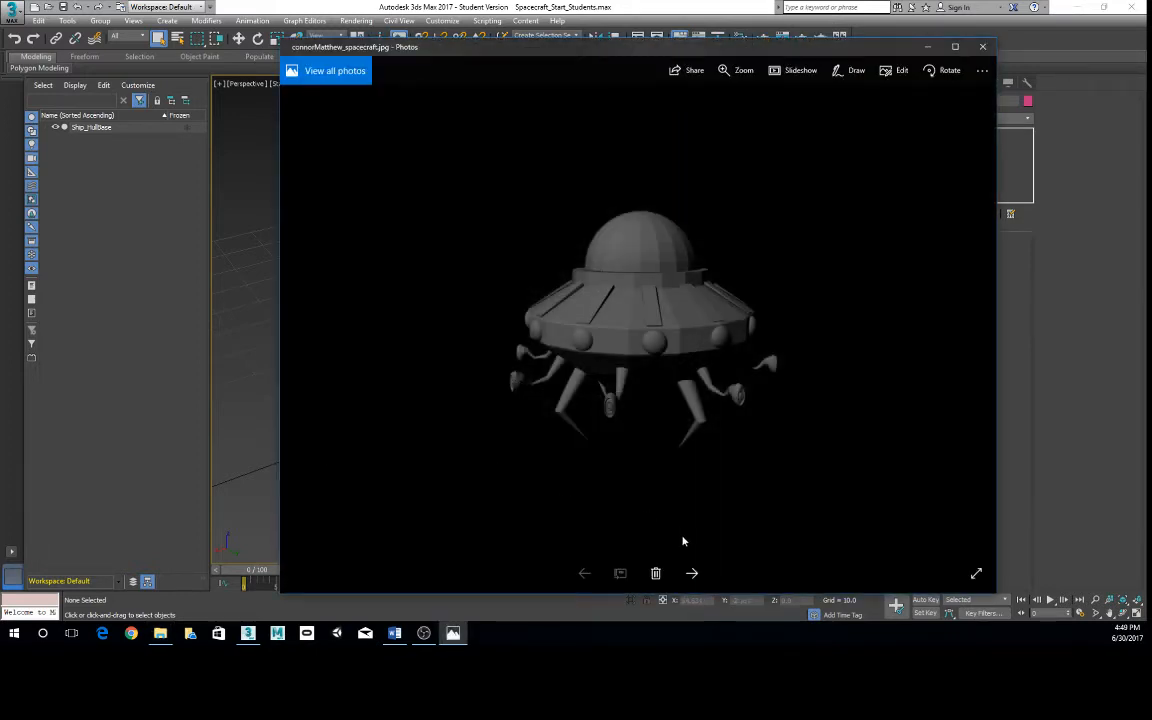
left_click(691, 574)
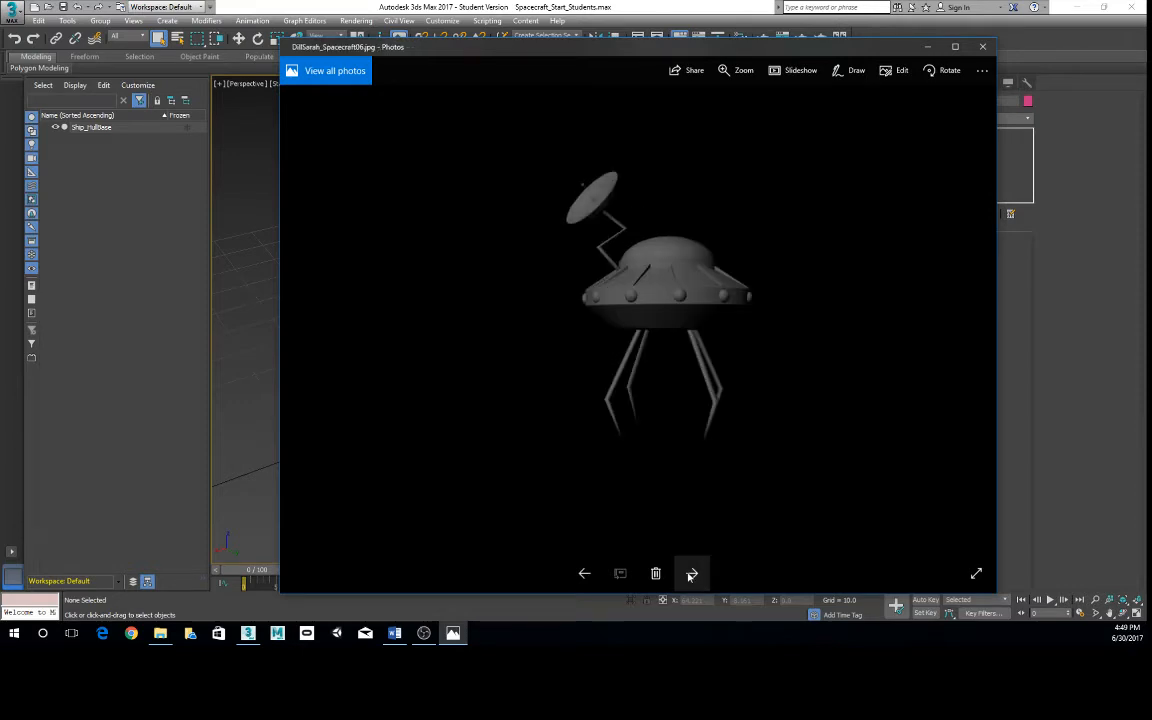
left_click(691, 574)
left_click(691, 574)
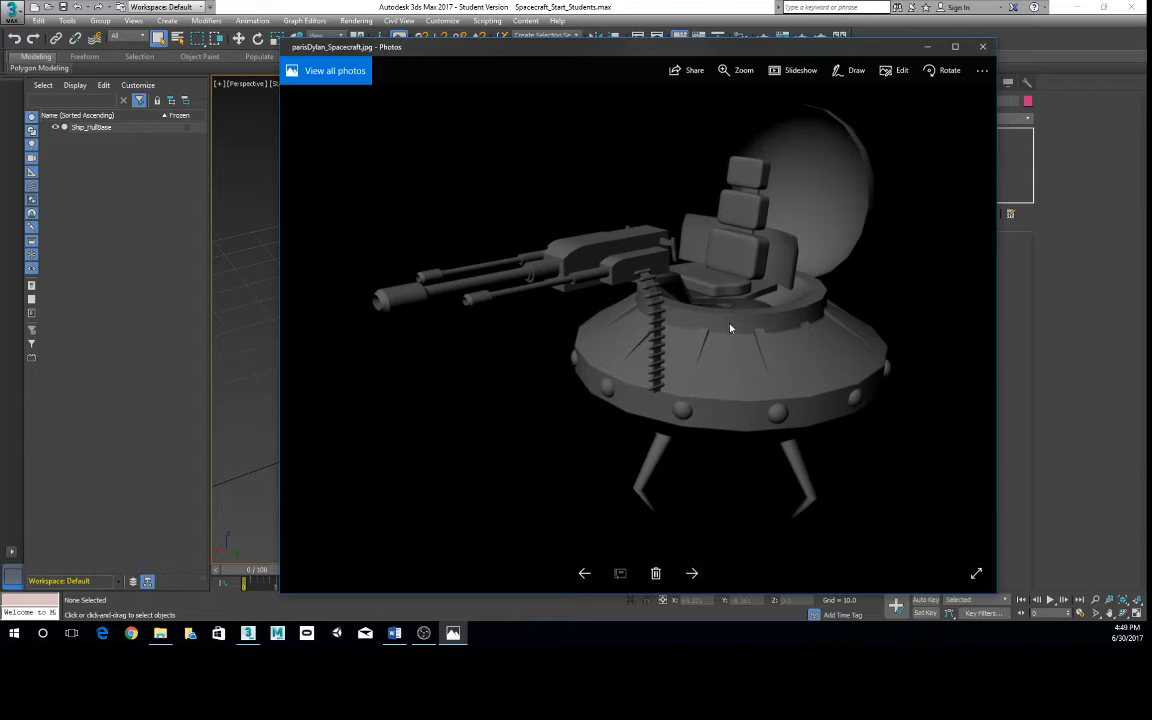
left_click_drag(669, 44, 605, 28)
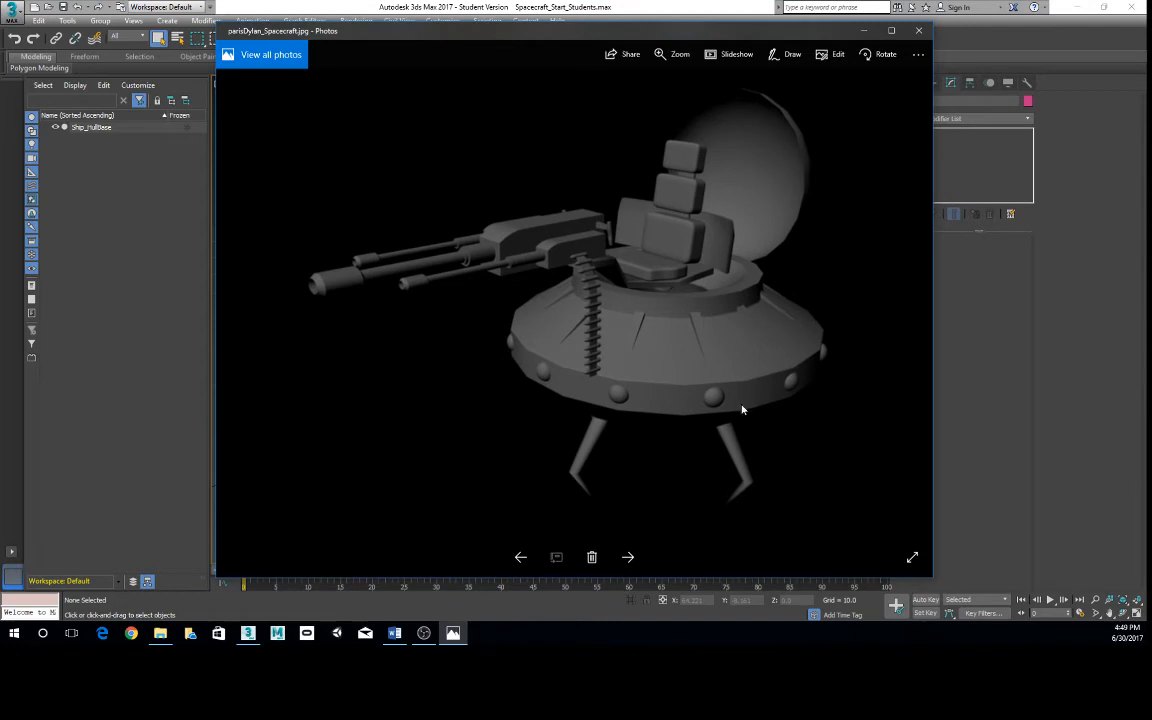
left_click(628, 558)
left_click(628, 558)
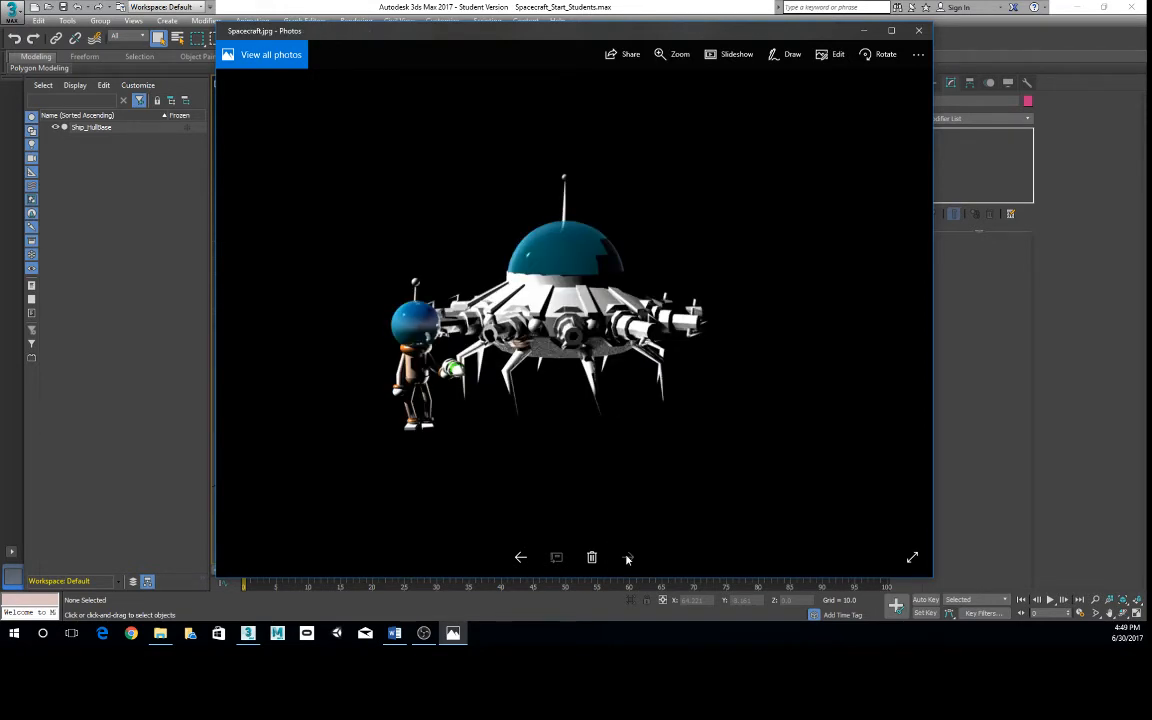
left_click(918, 30)
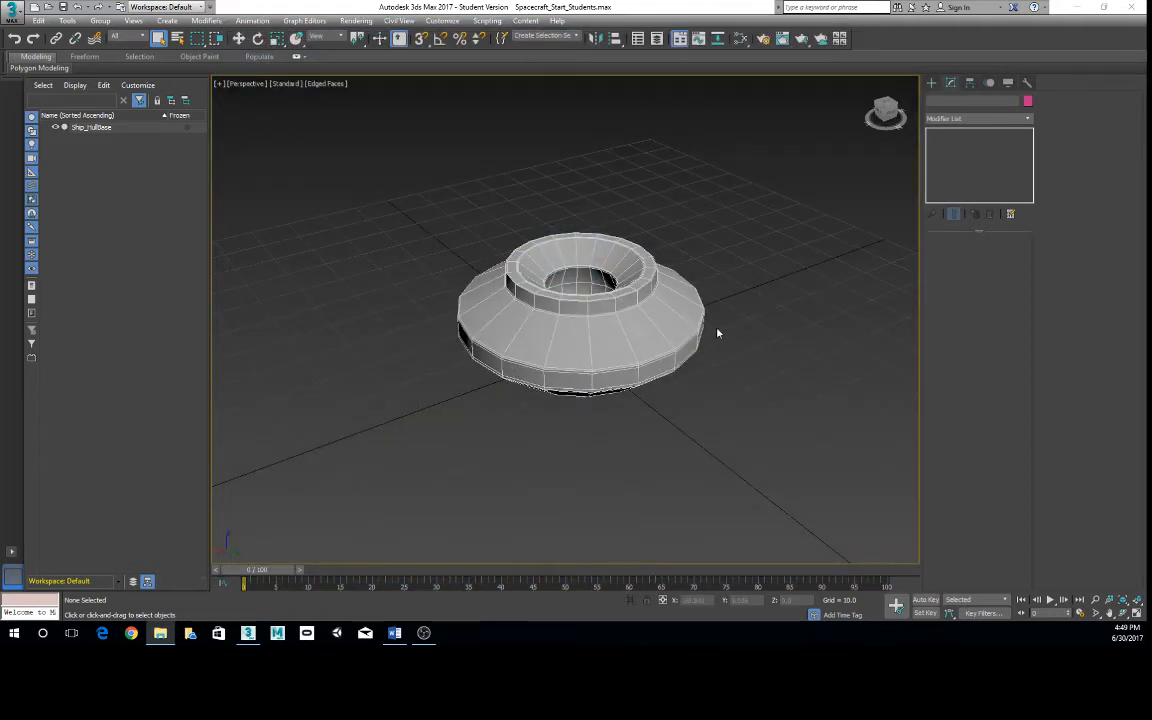